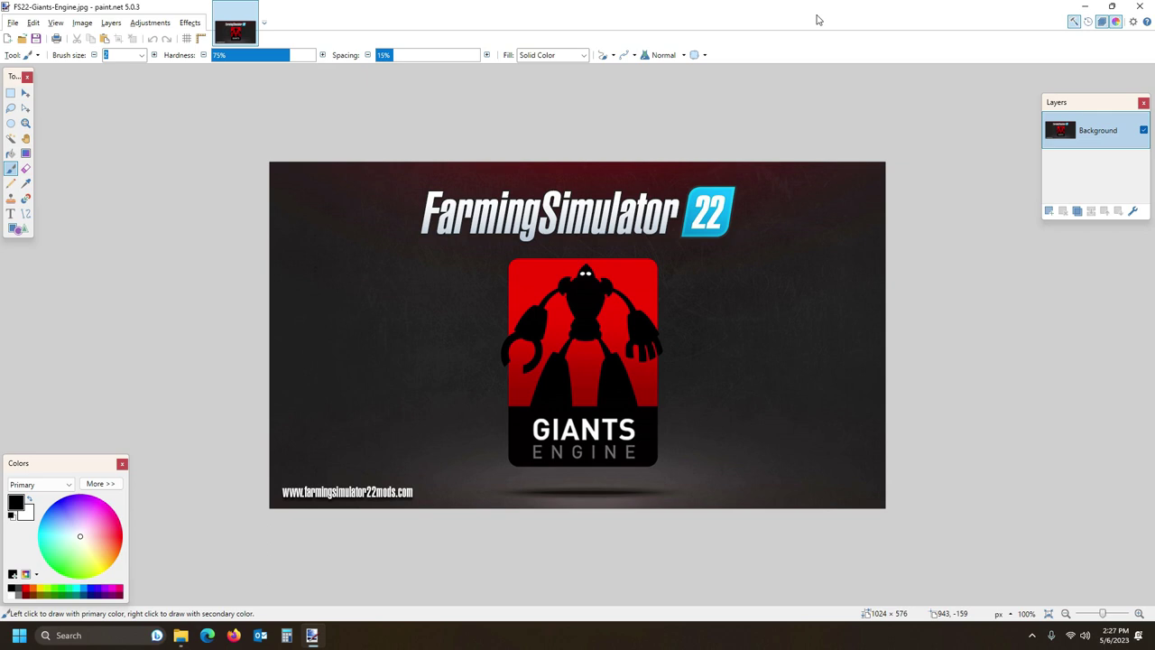
- Switch to File Explorer and select Nevada.zip in the MapsBackups folder on the Backup (D:) drive
mouse_move(182, 637)
click(182, 636)
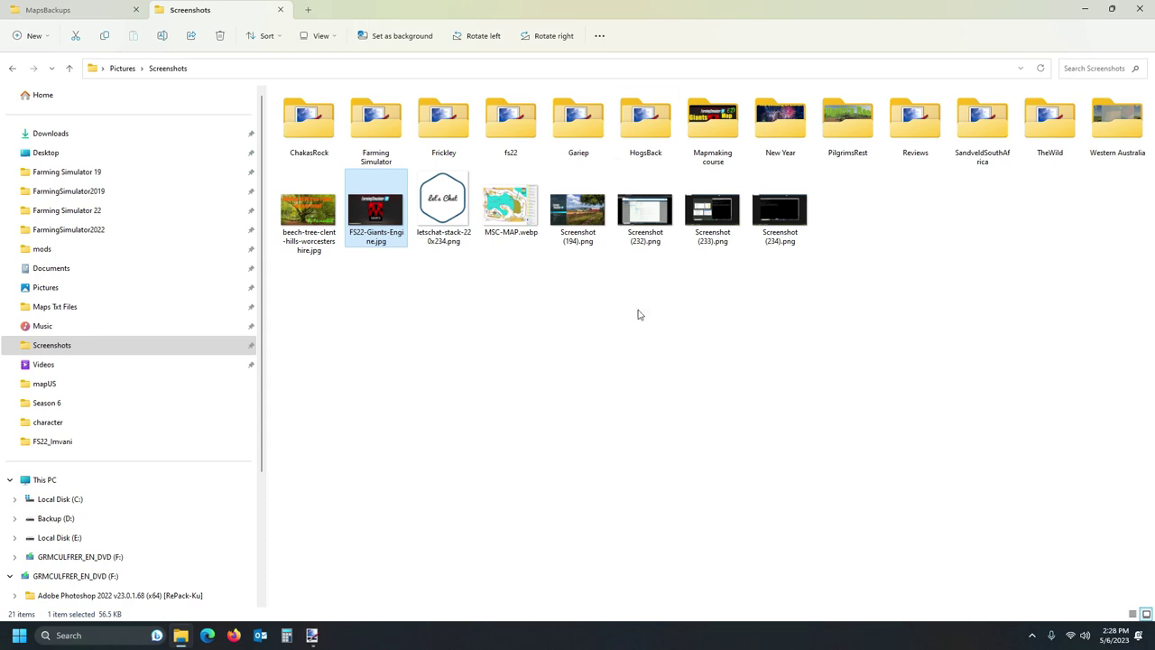
click(76, 16)
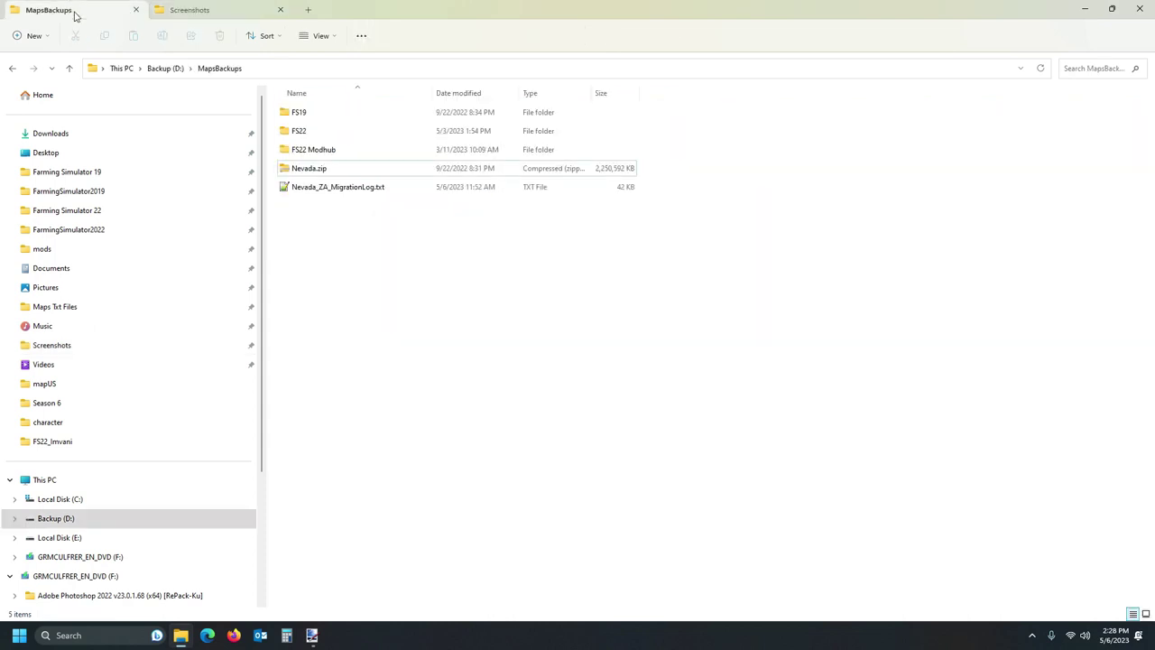
click(338, 174)
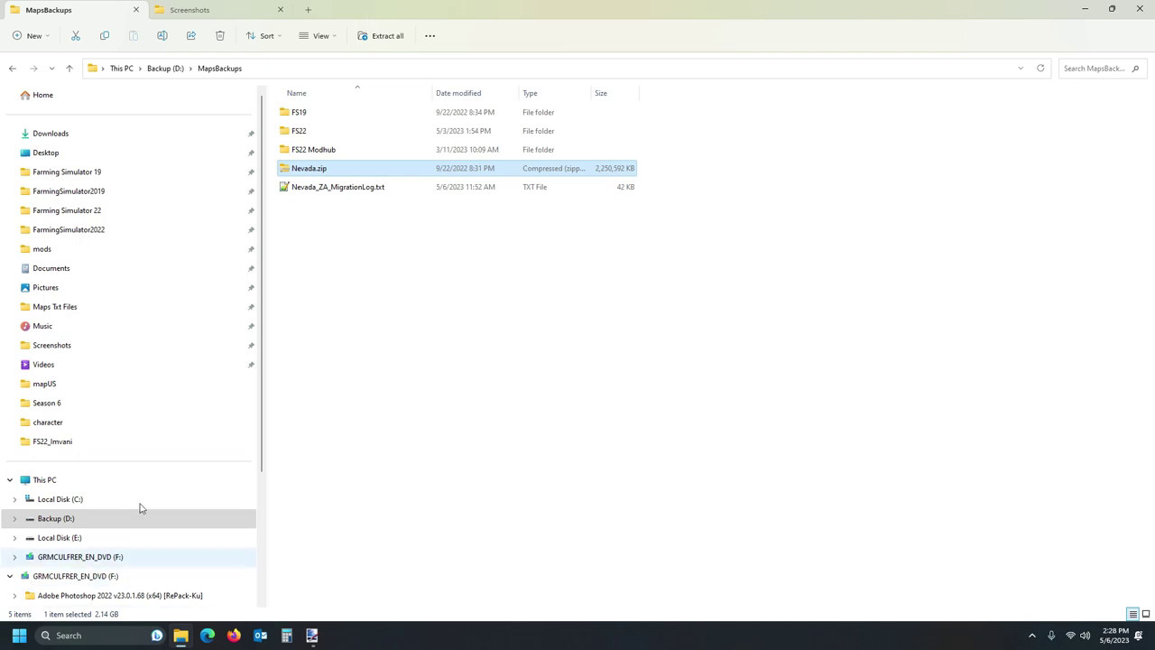
- Launch GIANTS Editor from its shortcut in the Desktop folder
click(190, 10)
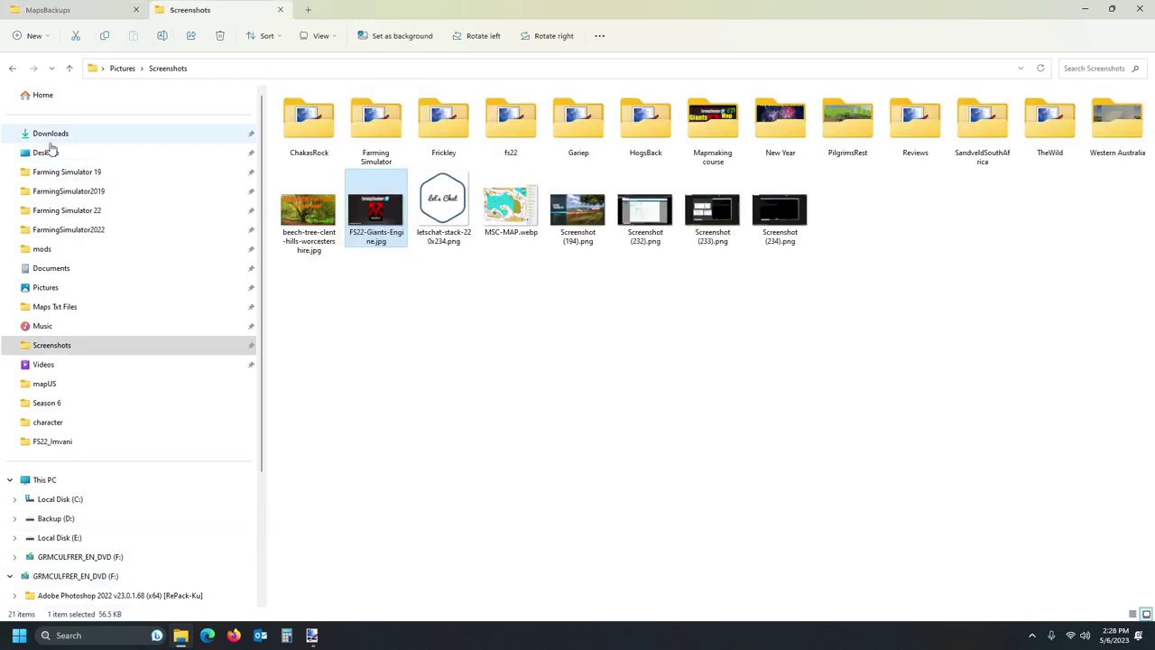
click(45, 151)
scroll(322, 298, down, 3)
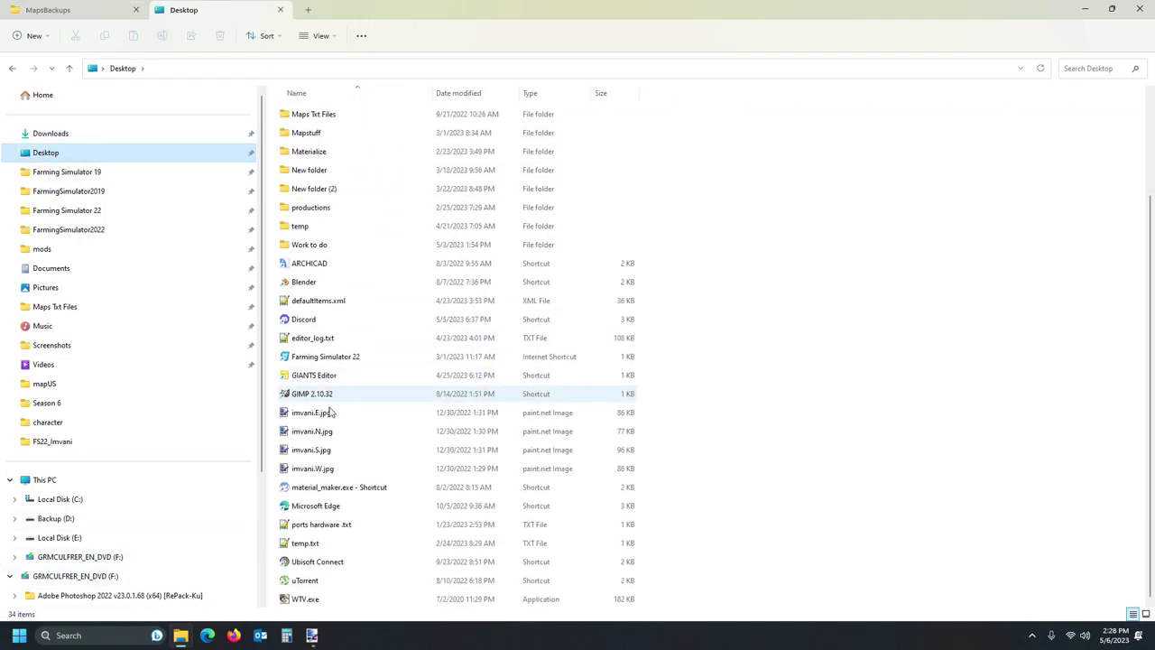
click(371, 376)
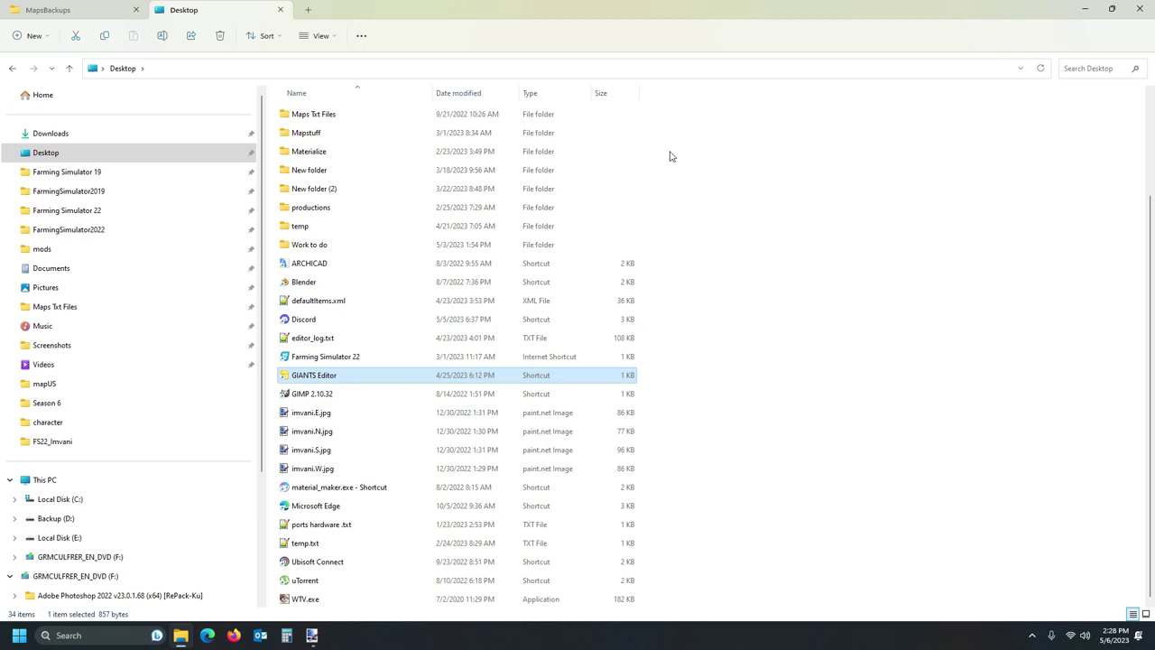
key(Return)
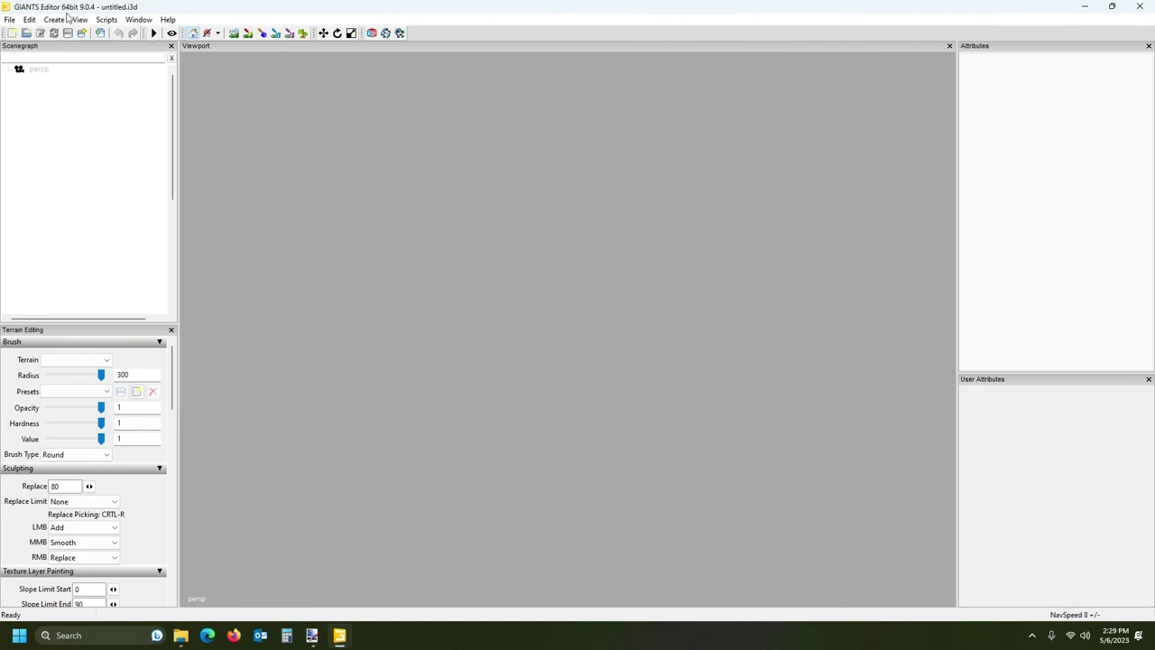
- Open the mod Nevada.zip from D:\MapsBackups, unpacking it into the working directory D:/MapsBackups/Nevada
click(10, 20)
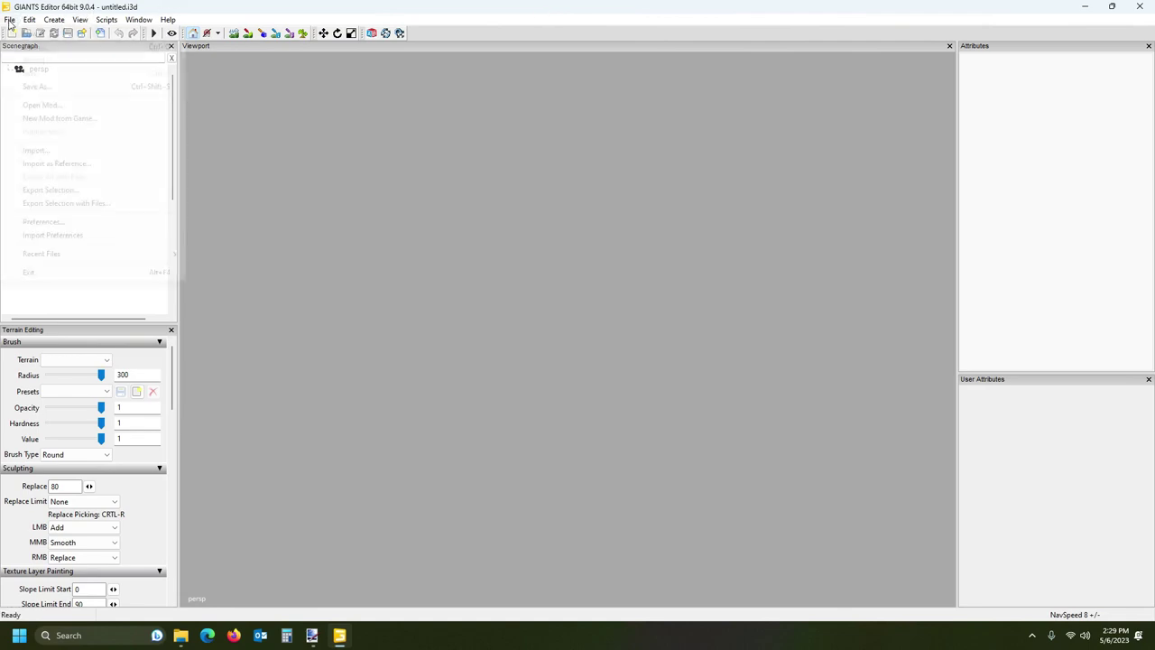
click(53, 107)
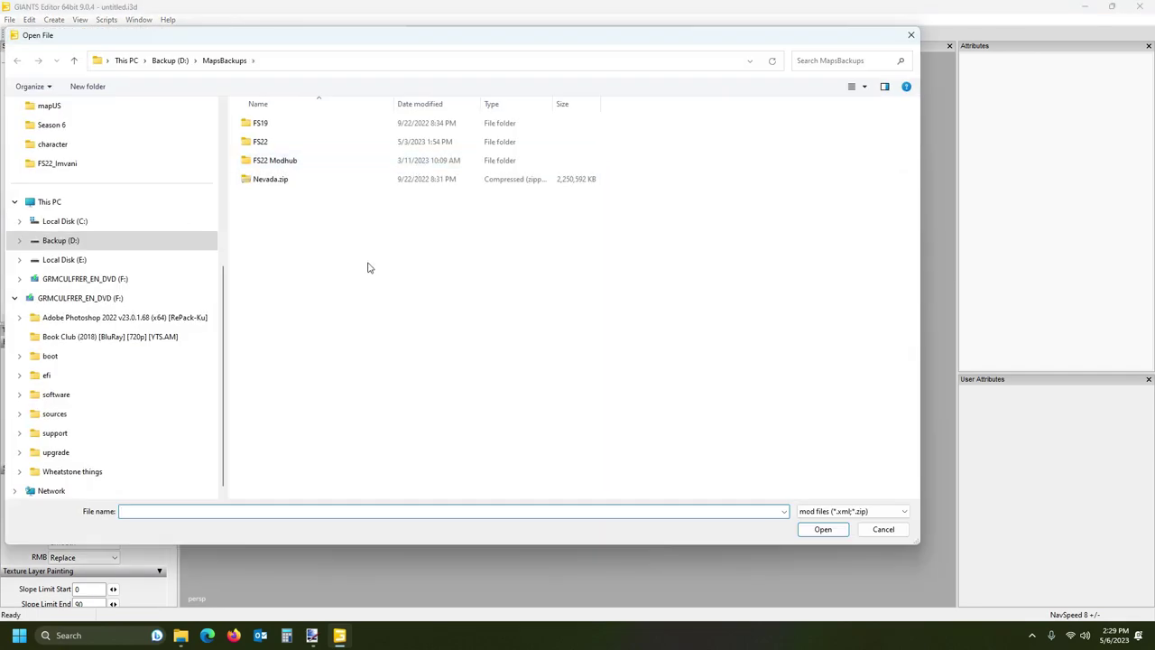
drag(412, 39, 596, 42)
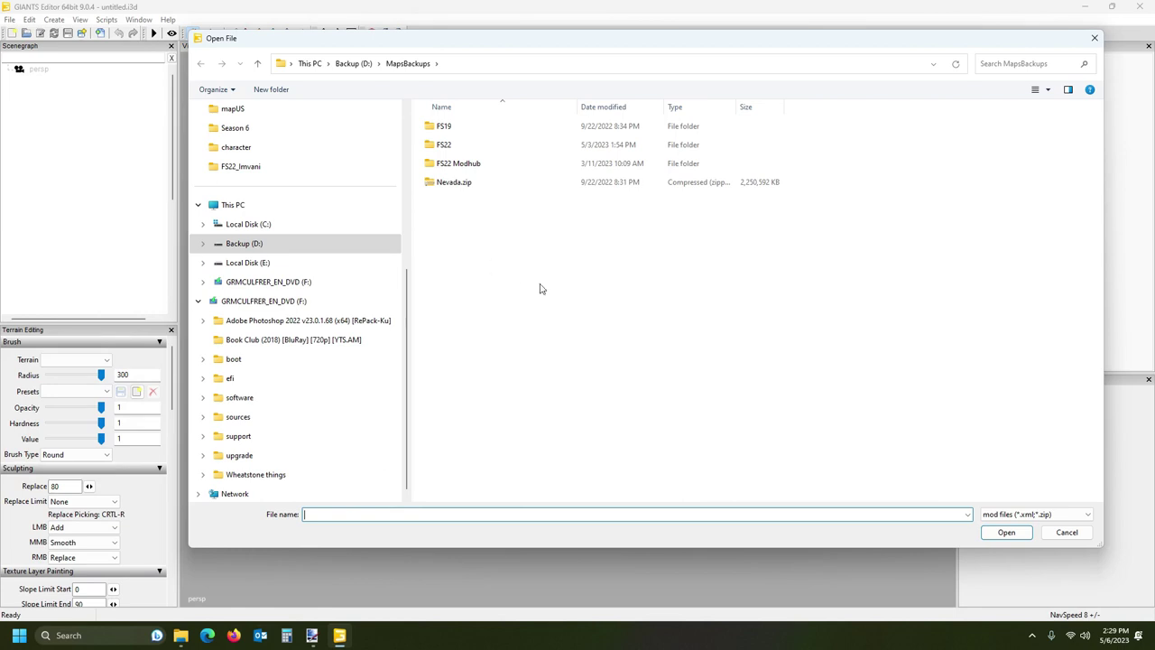
click(458, 187)
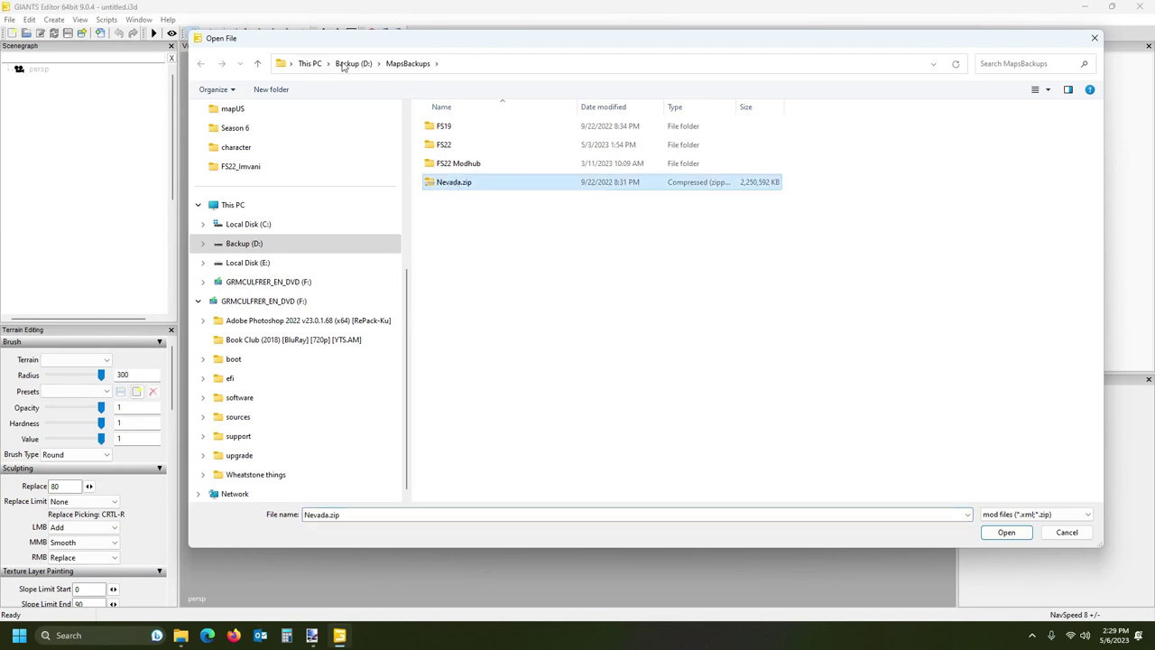
click(1006, 532)
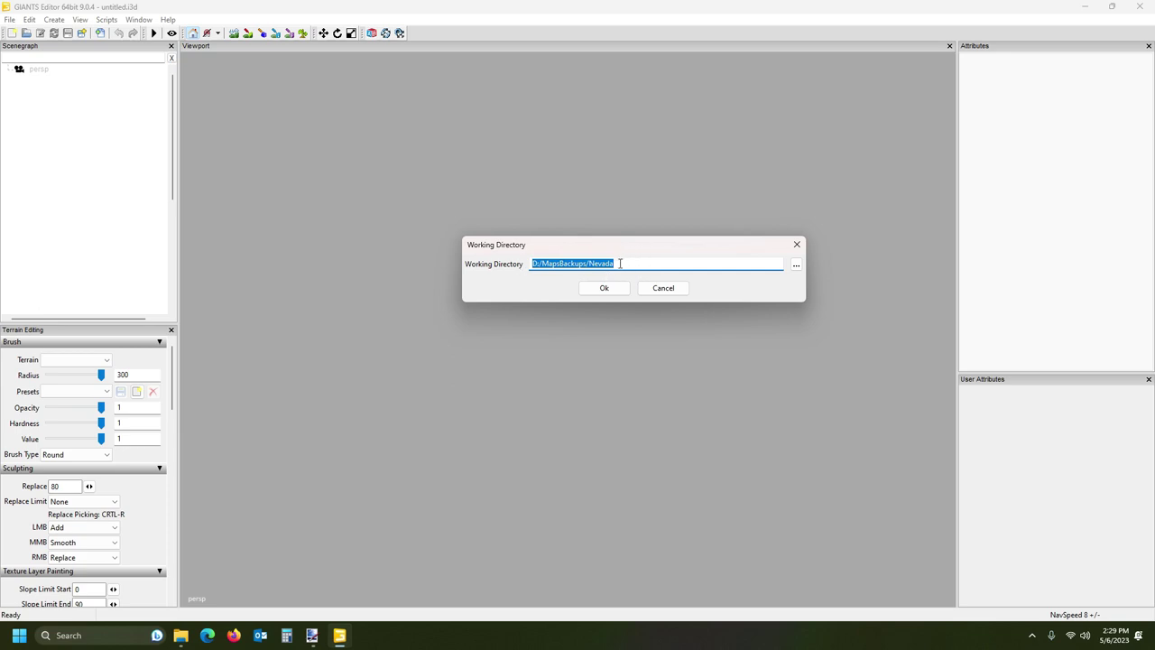
click(605, 288)
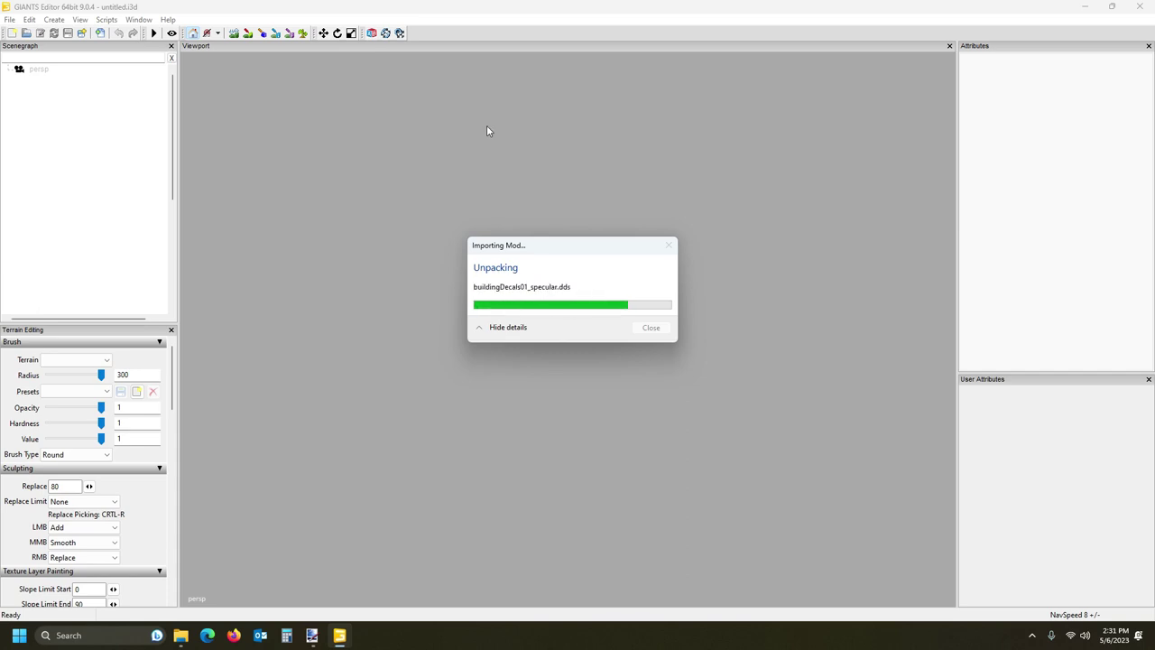
- Switch to File Explorer and copy the StartMap folder from D:\MapsBackups\FS22 into the FarmingSimulator2022 mods folder
click(181, 635)
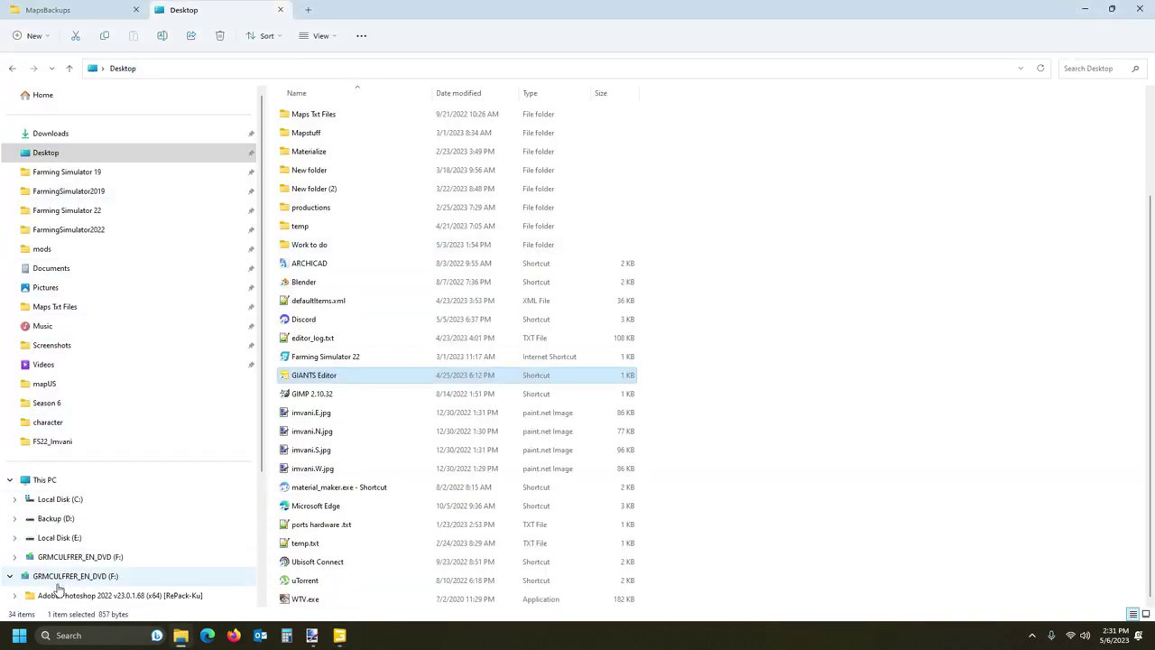
click(70, 518)
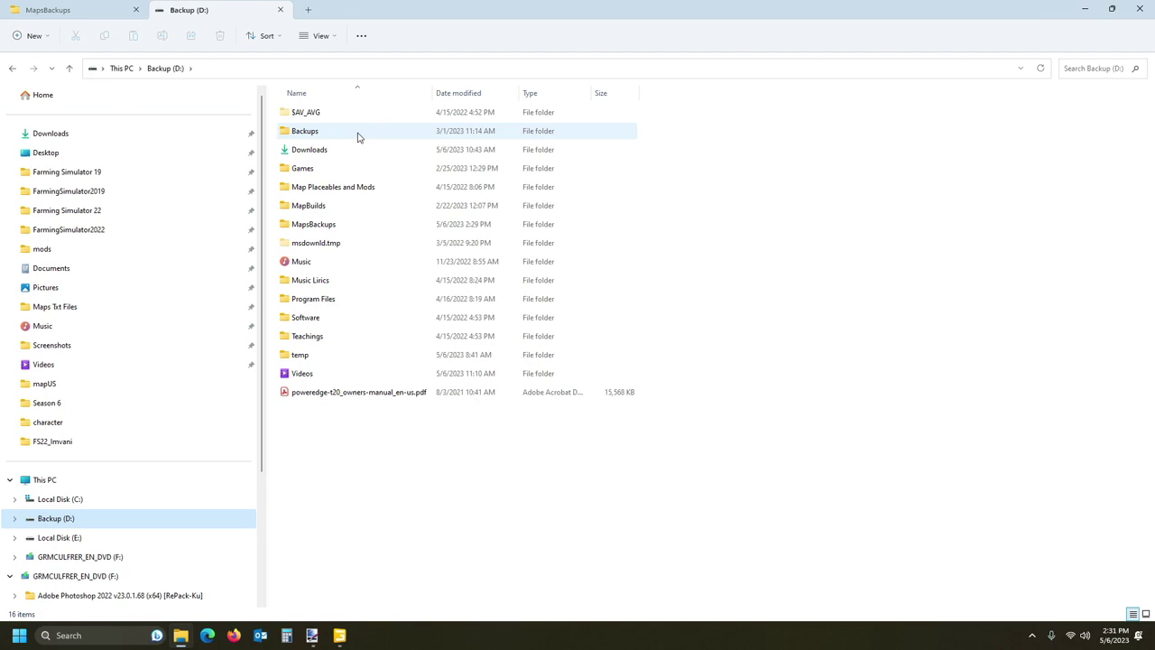
double_click(351, 225)
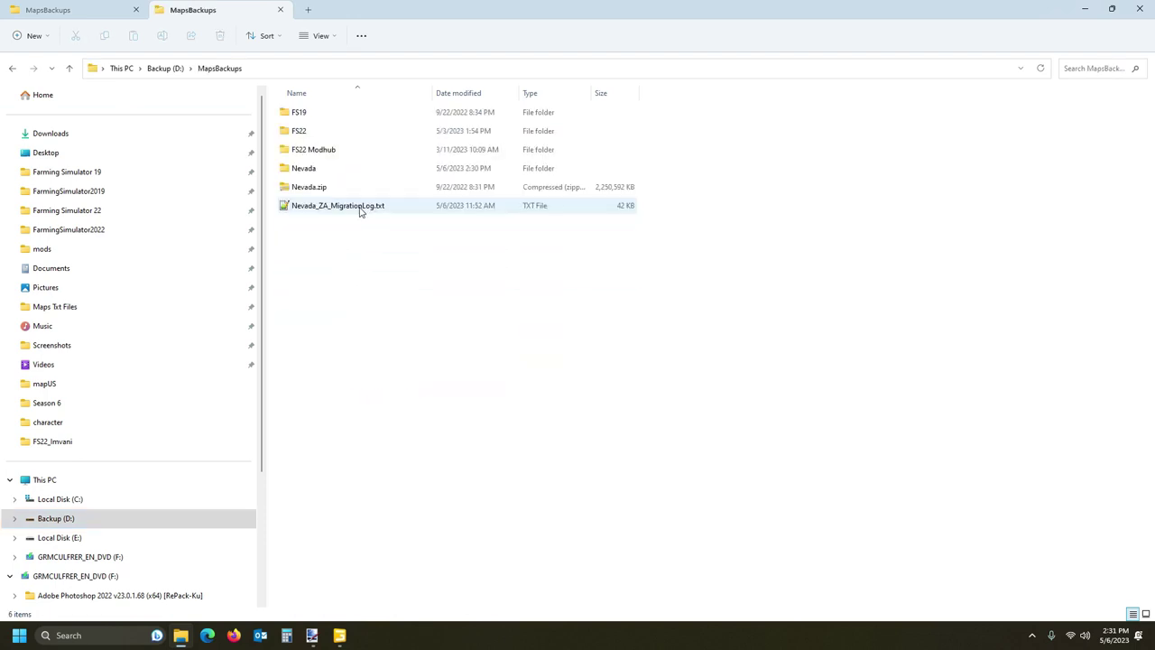
double_click(343, 133)
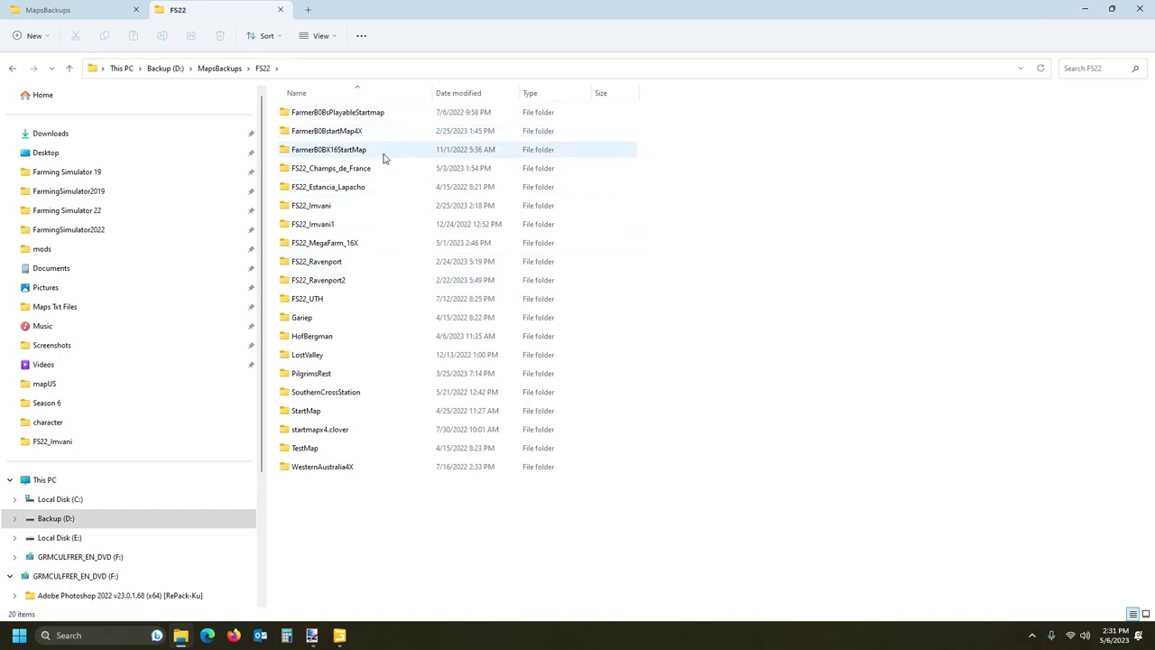
double_click(352, 411)
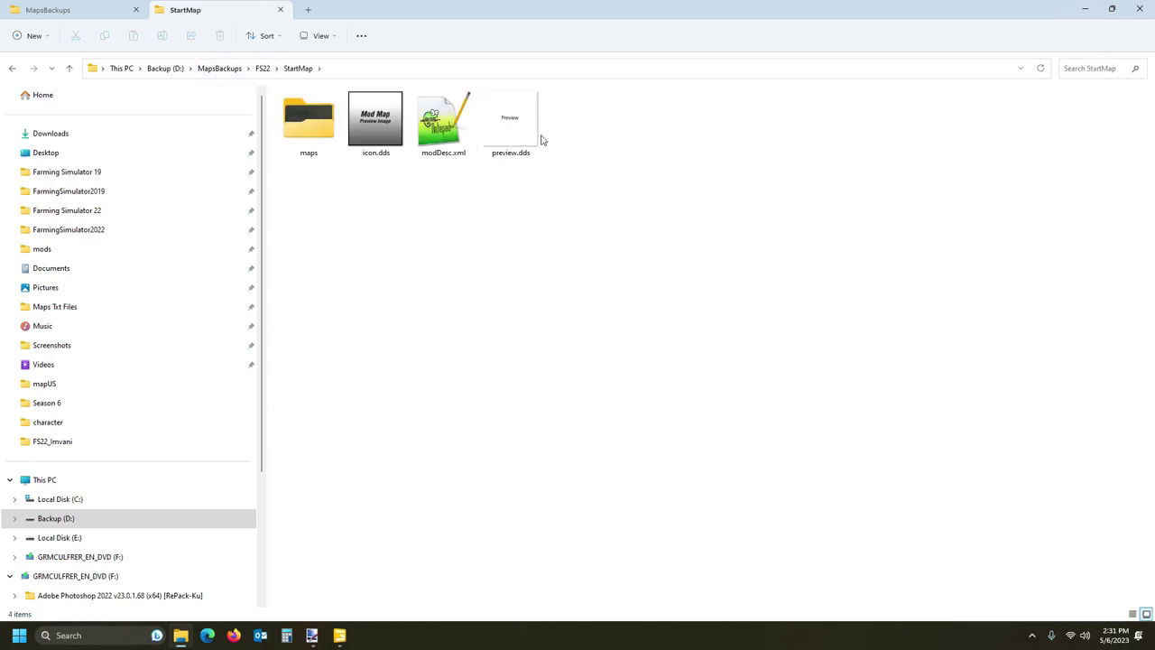
click(262, 68)
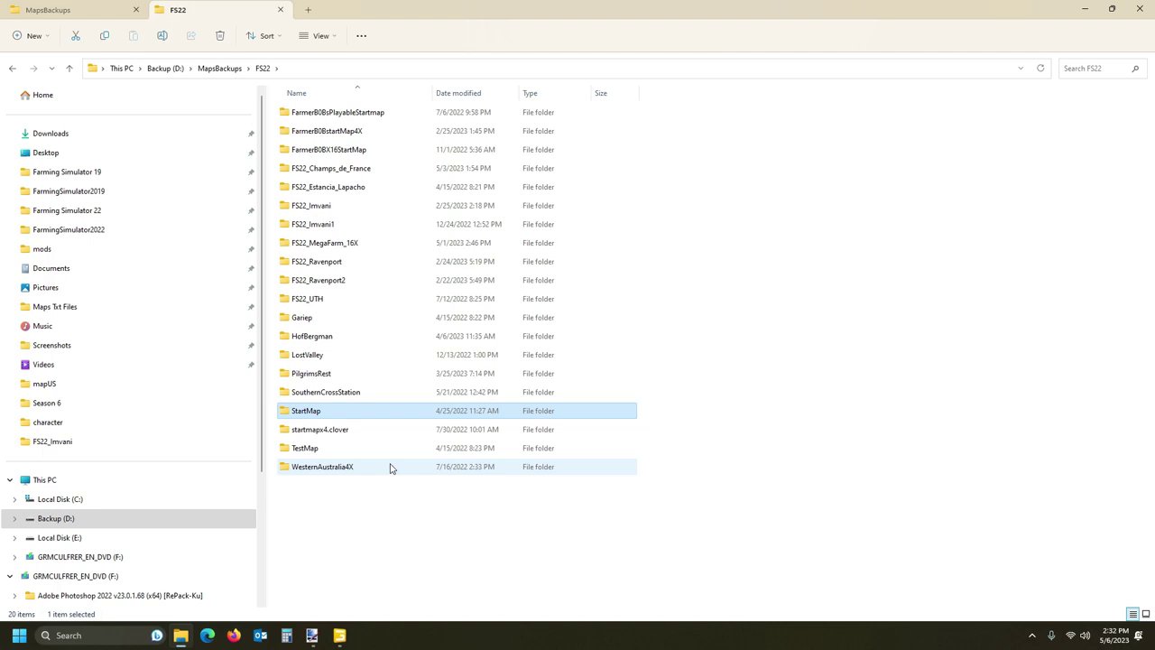
click(54, 250)
click(395, 380)
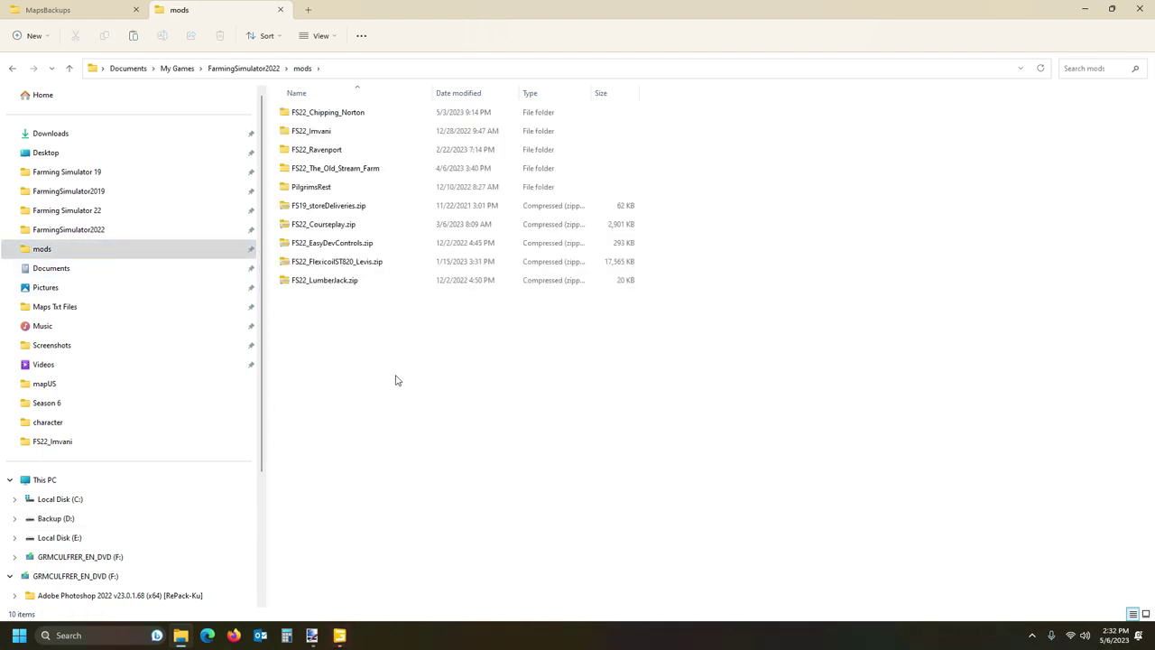
key(ctrl+v)
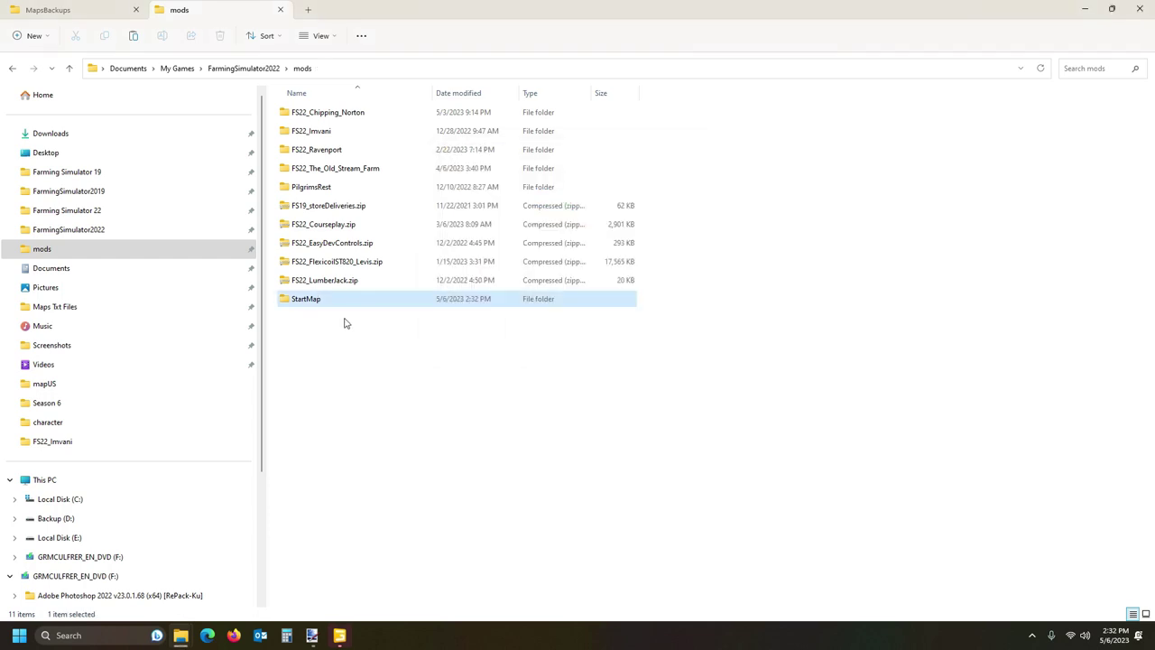
- Rename the copied StartMap folder as NevadaSA and open it
click(318, 307)
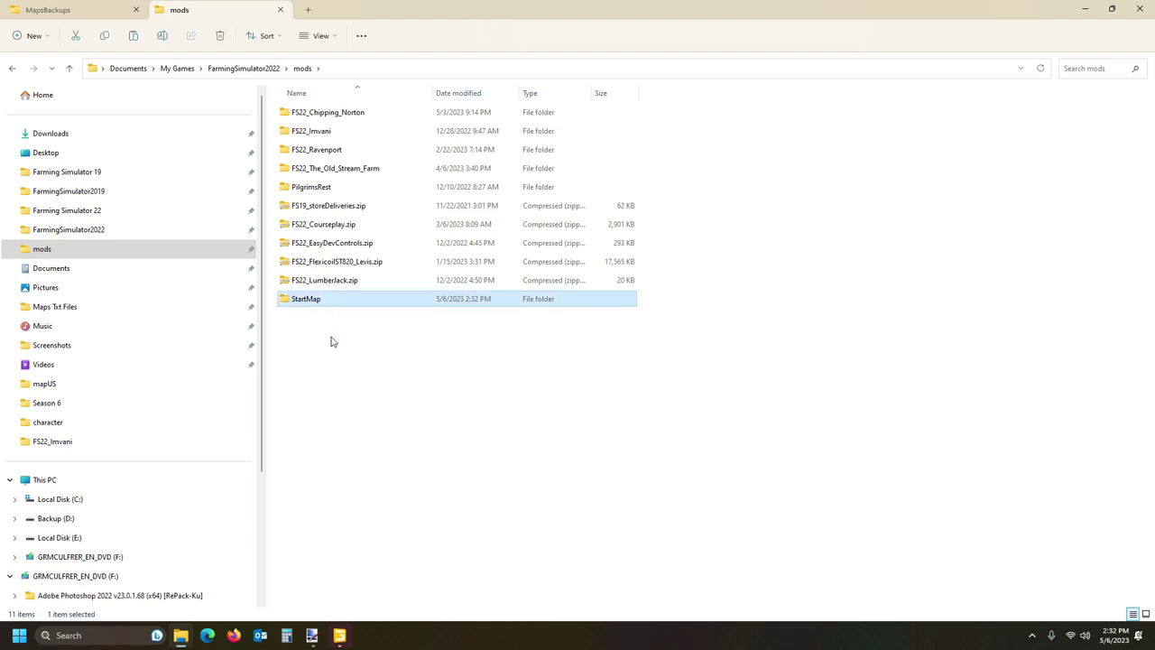
click(315, 307)
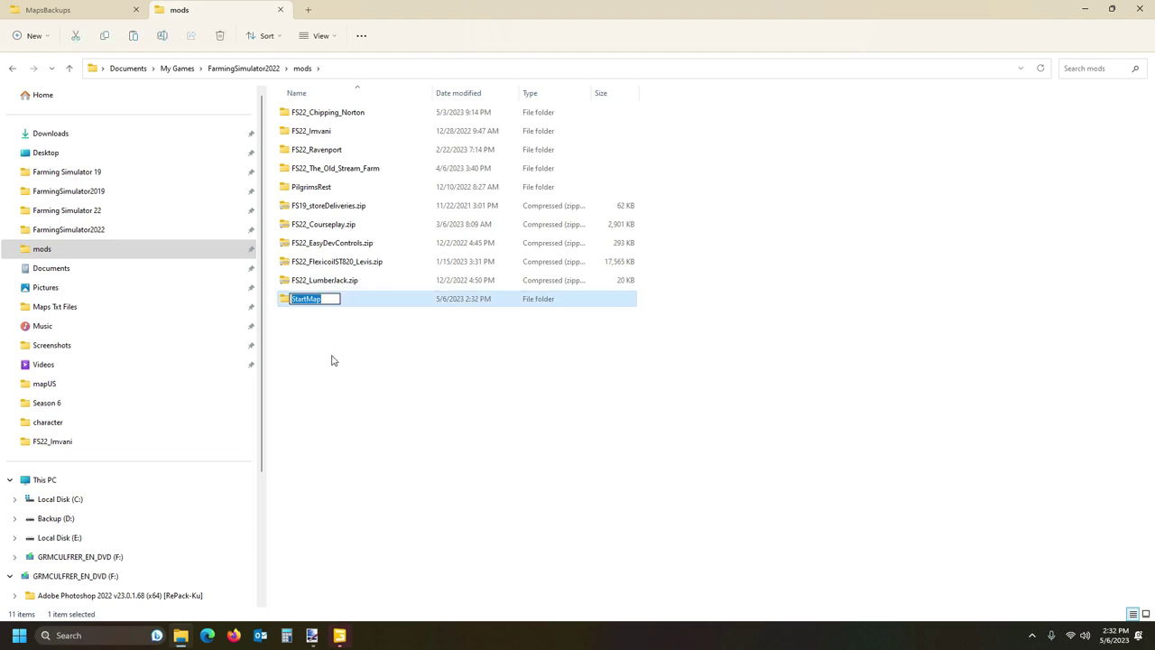
text(Nevada_)
key(BackSpace)
text(SA)
click(348, 316)
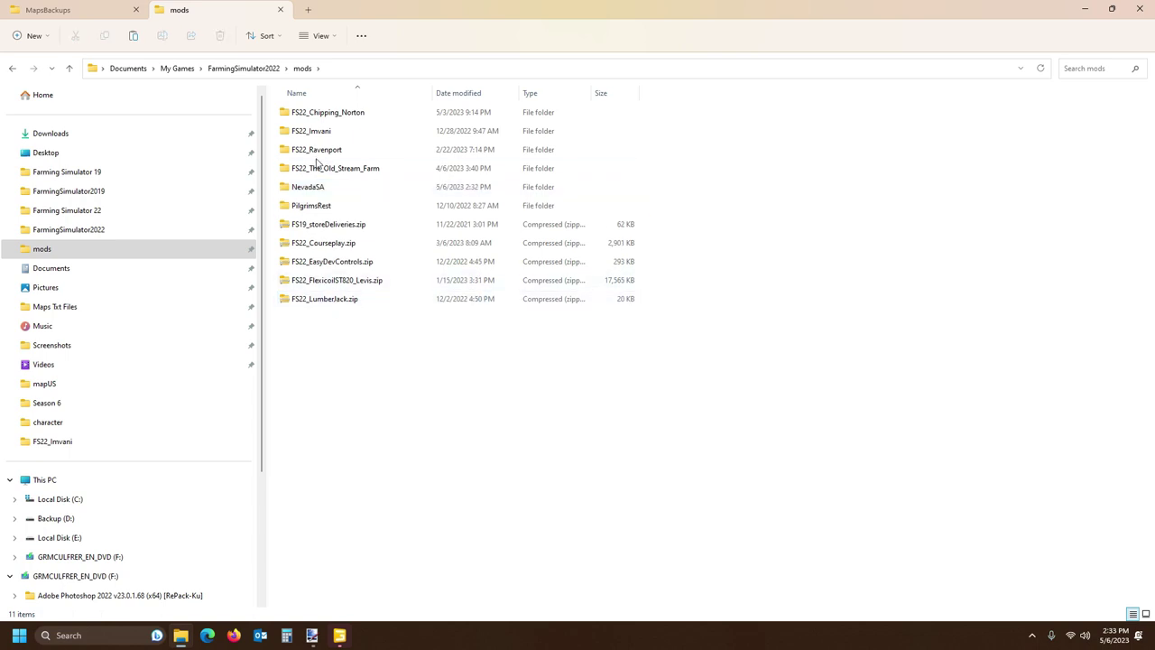
double_click(331, 188)
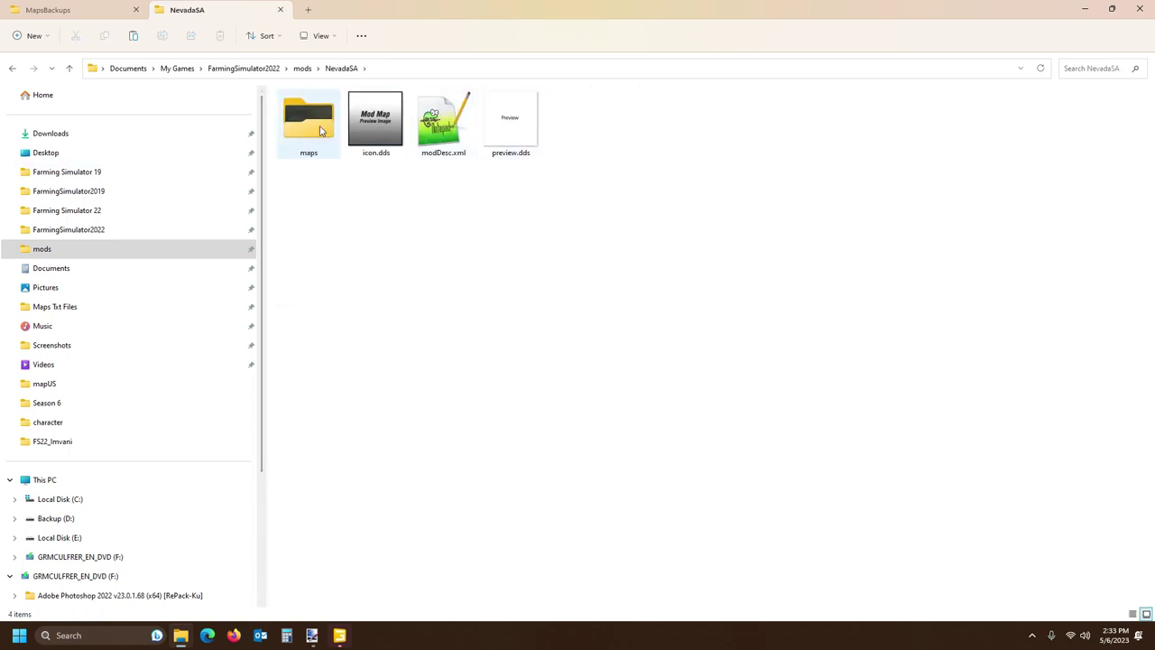
- Back in GIANTS Editor, upgrade the old mod files via the Cloud Service into D:/MapsBackups/Nevada_converted, using the Farming Simulator 19 install directory
mouse_move(341, 637)
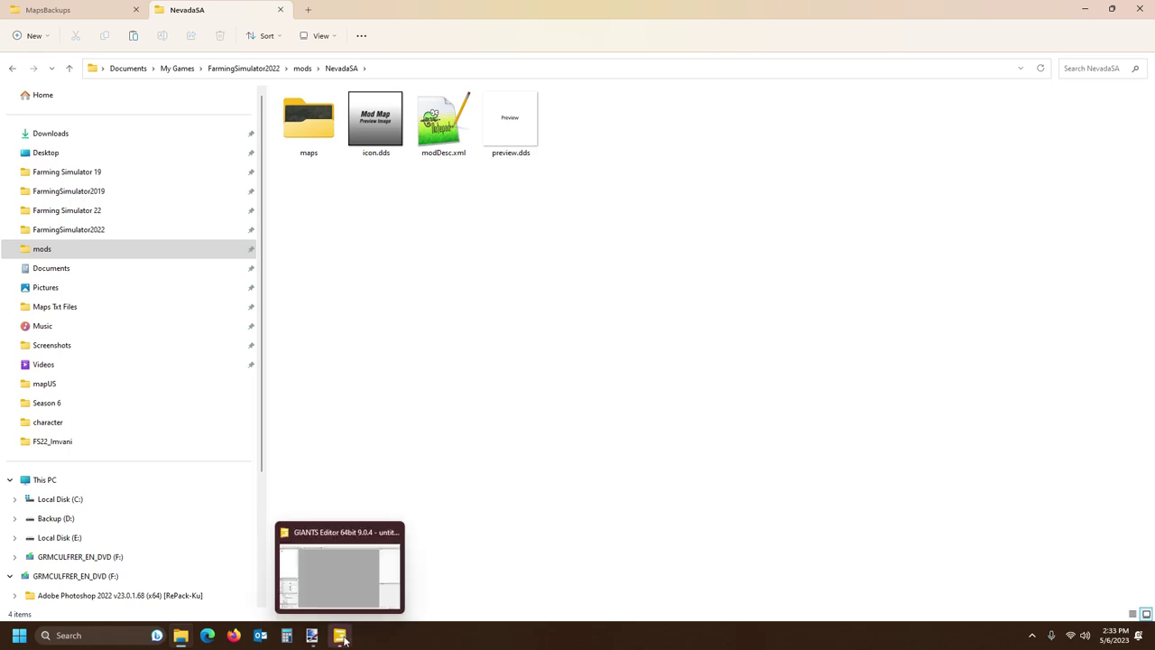
click(329, 580)
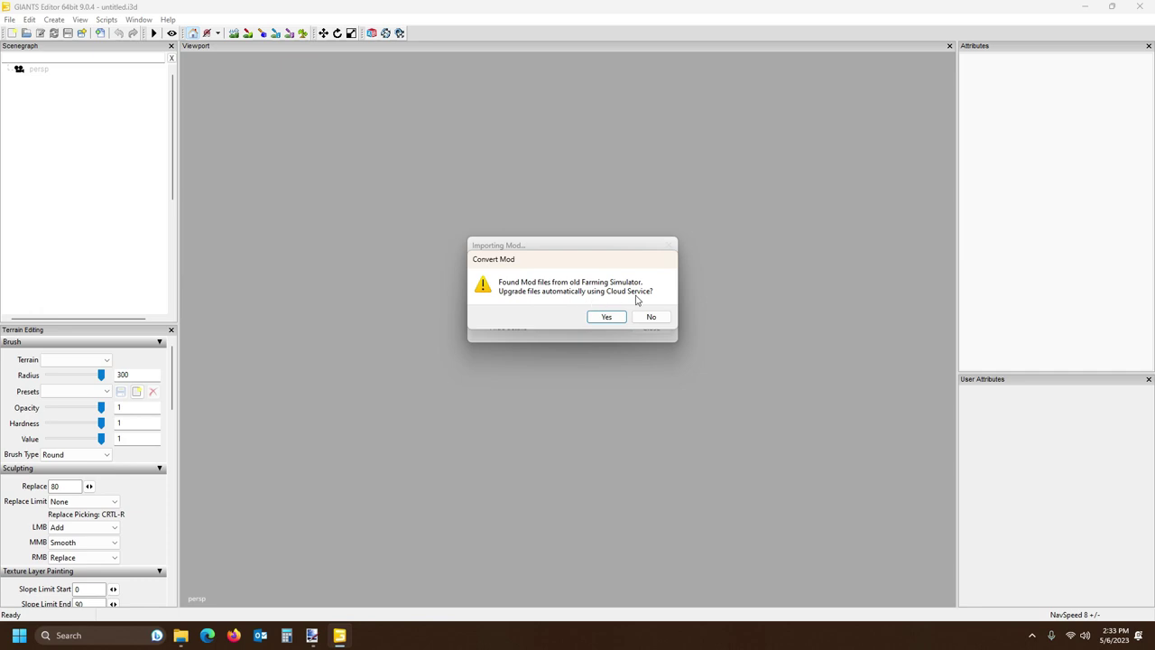
click(605, 318)
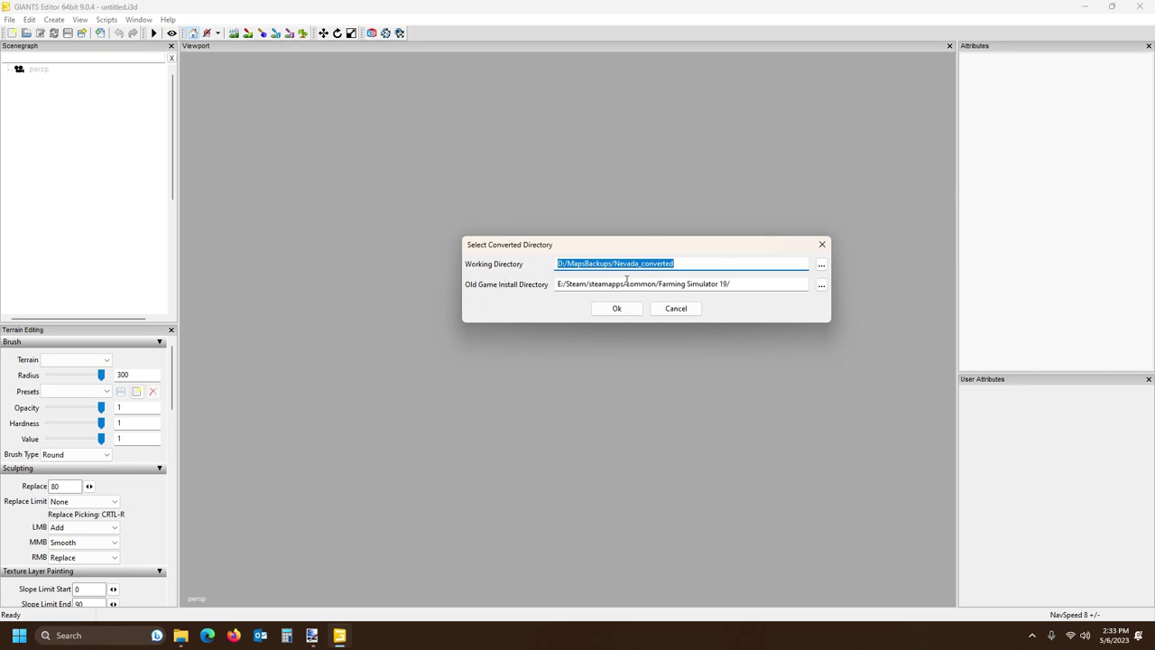
click(611, 311)
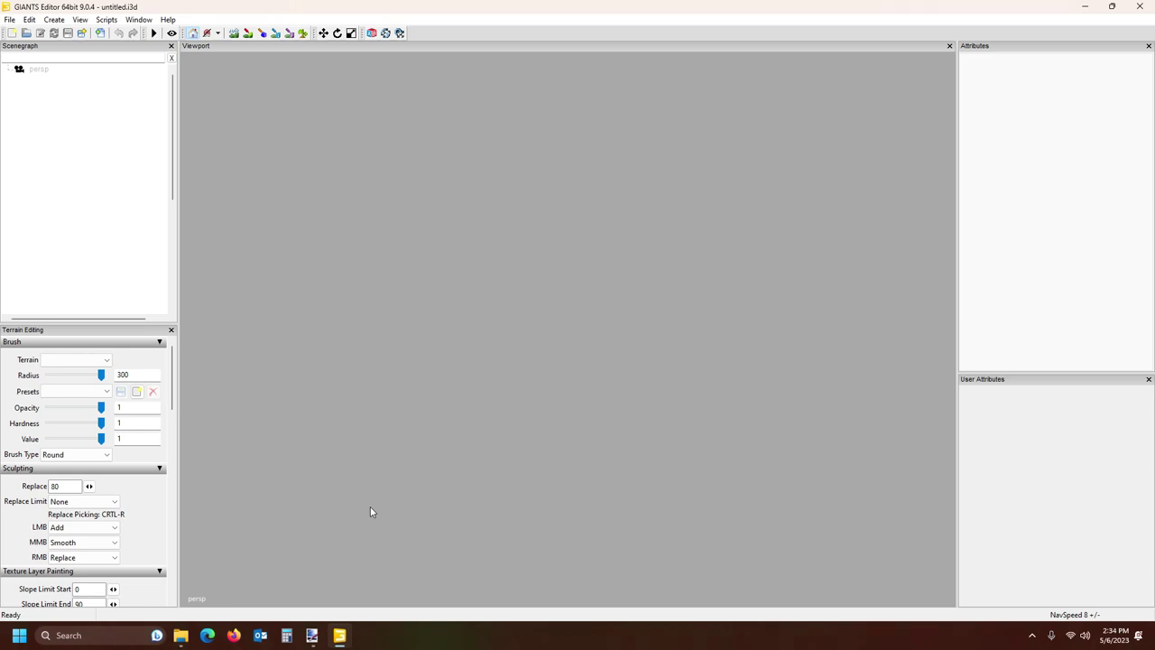
- In File Explorer, delete map_Farm.dds from NevadaSA's maps folder and open the mapAlpine folder
mouse_move(341, 637)
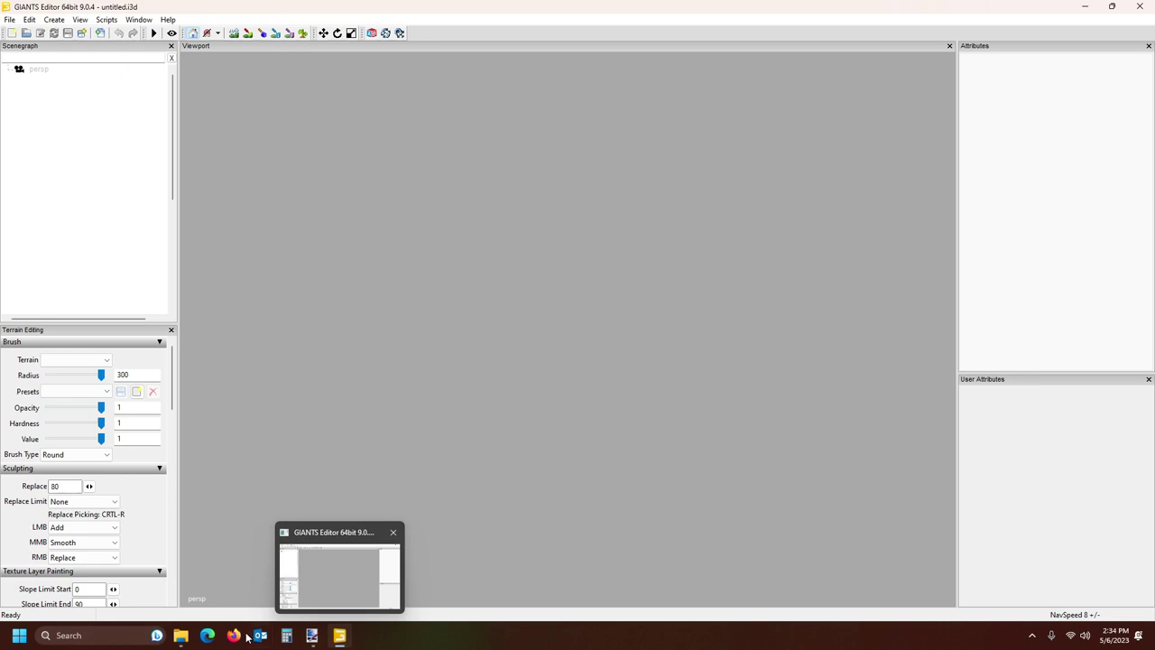
mouse_move(184, 637)
click(186, 588)
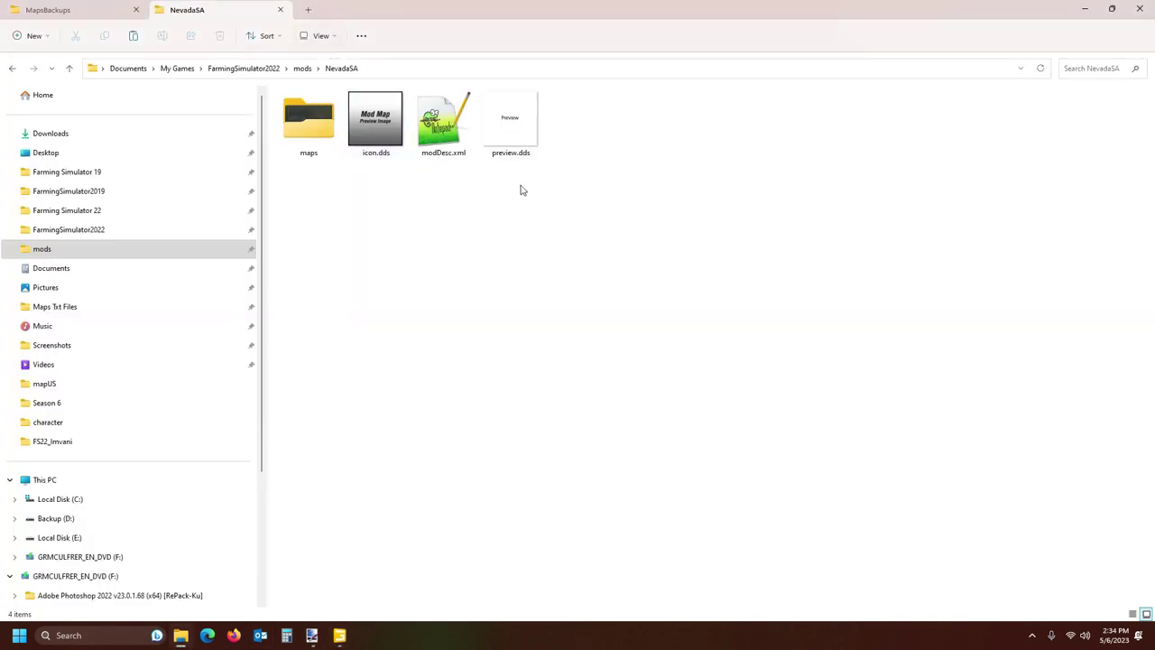
mouse_move(343, 636)
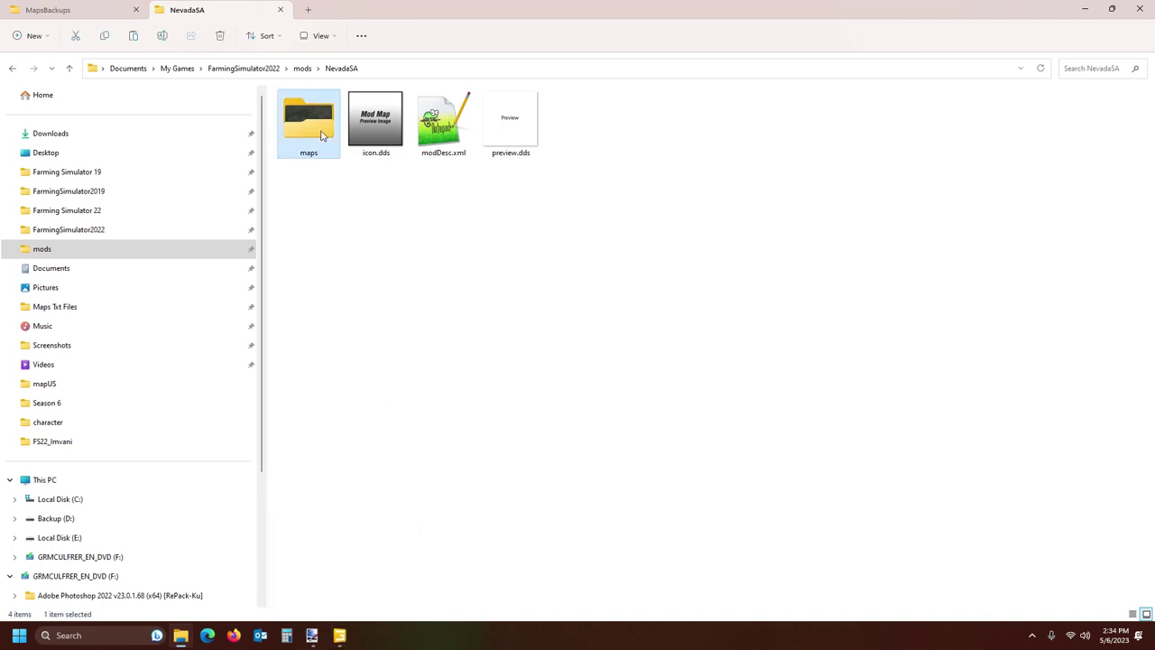
double_click(325, 135)
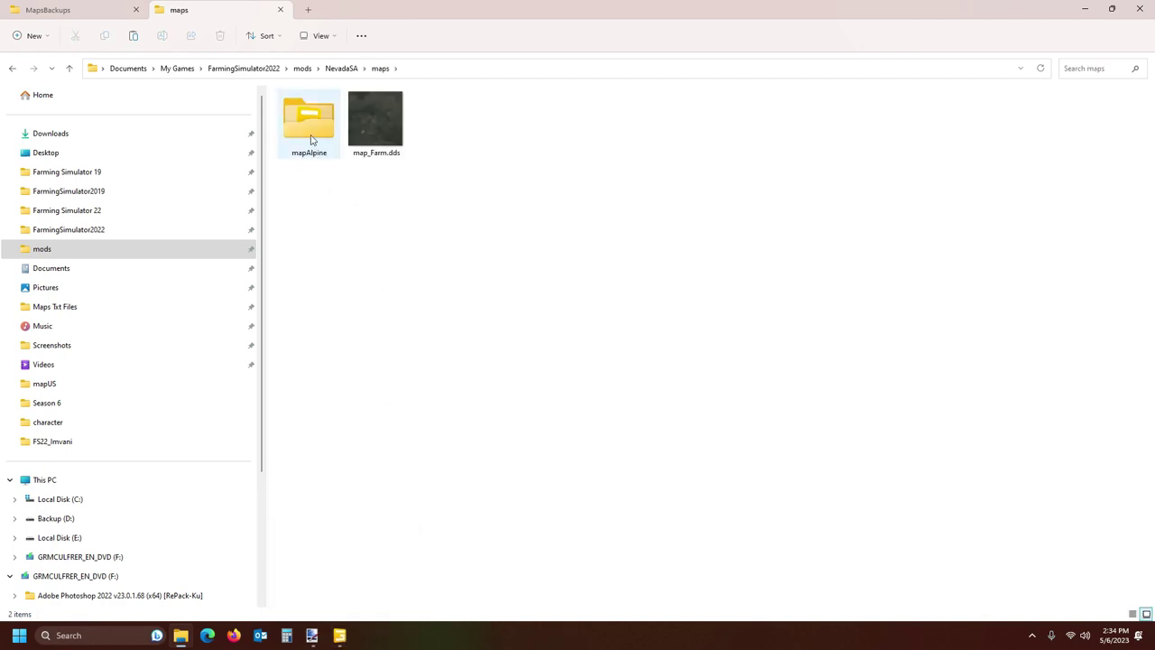
click(380, 133)
key(Delete)
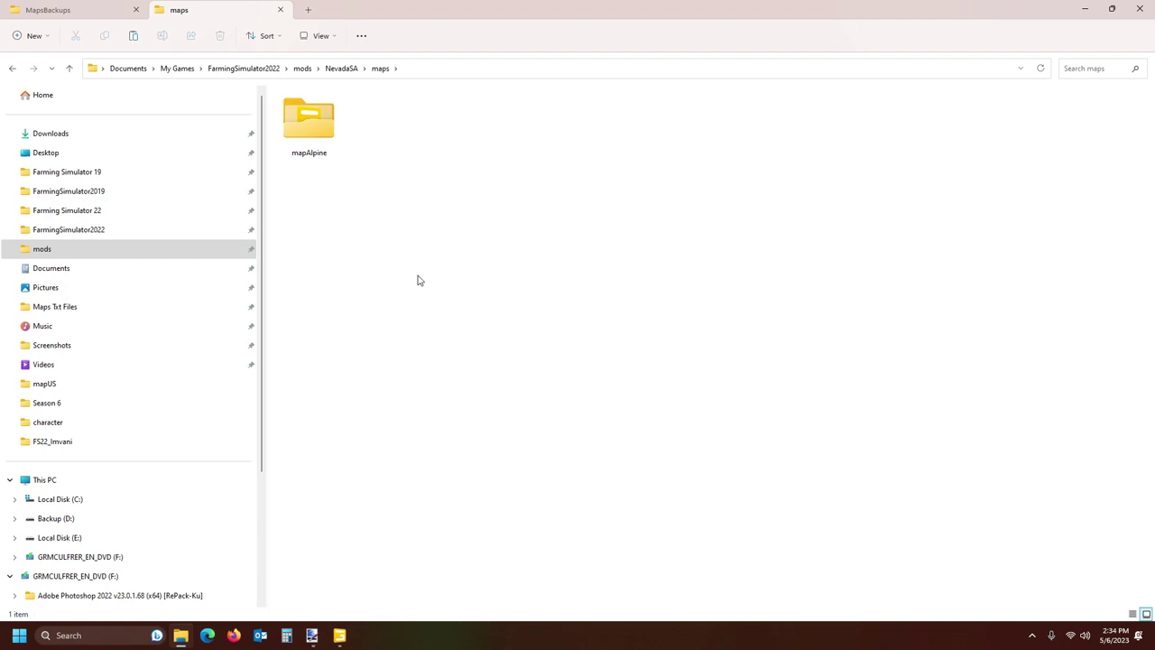
double_click(310, 123)
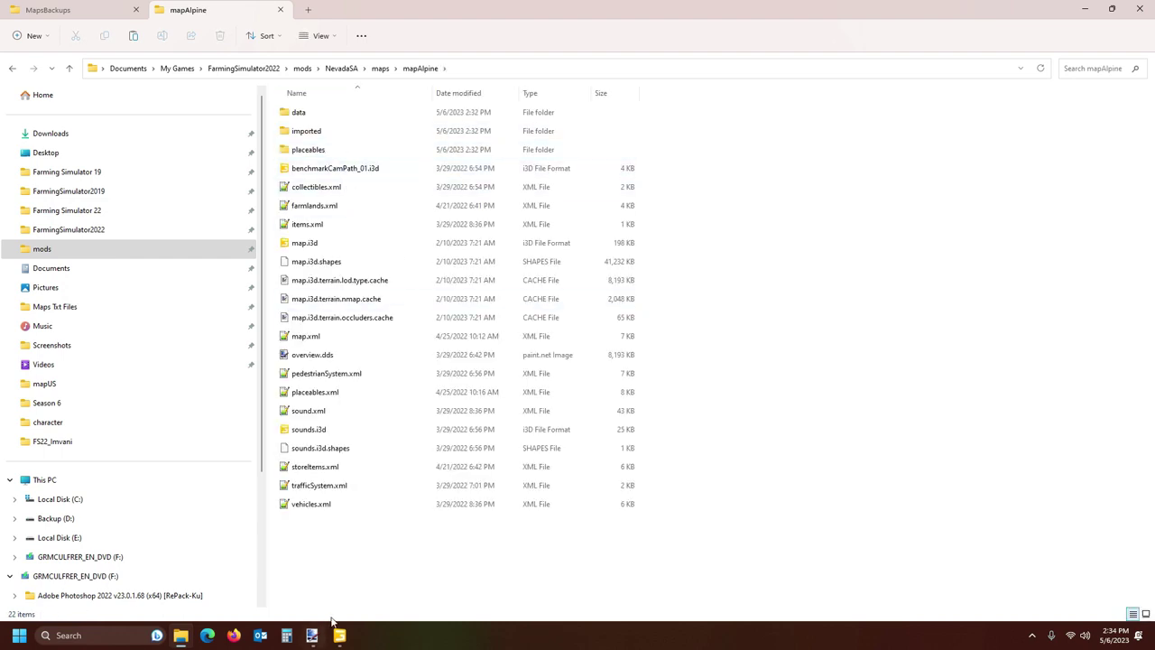
- View the mapAlpine overview.dds image in paint.net, close it and return to File Explorer
double_click(312, 361)
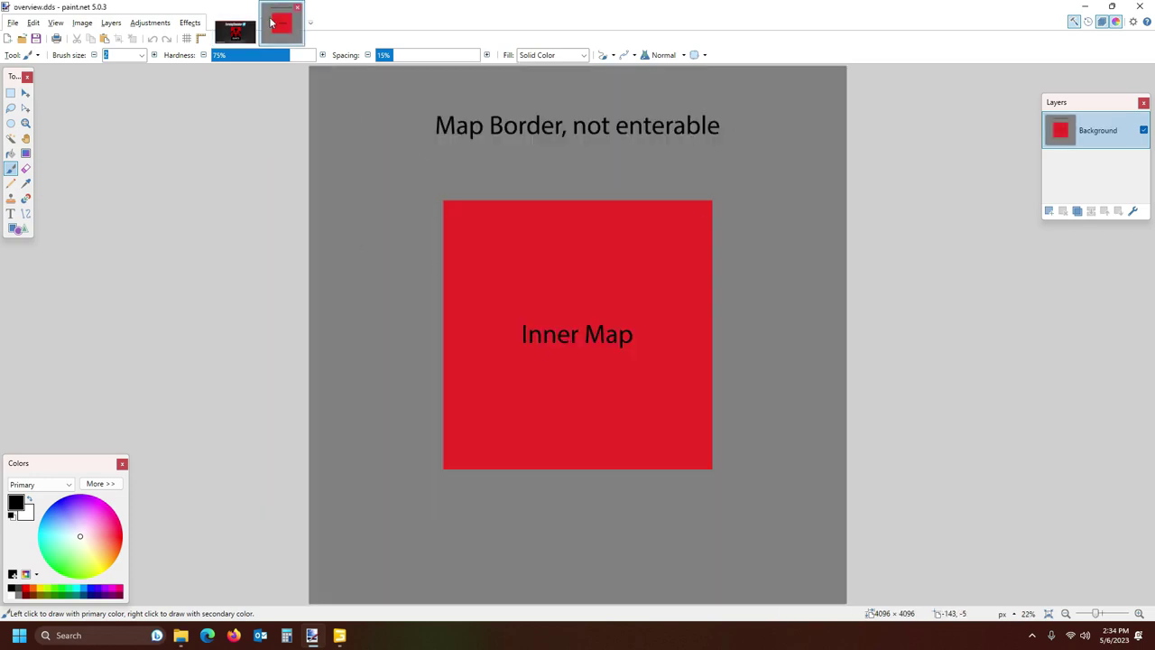
click(299, 9)
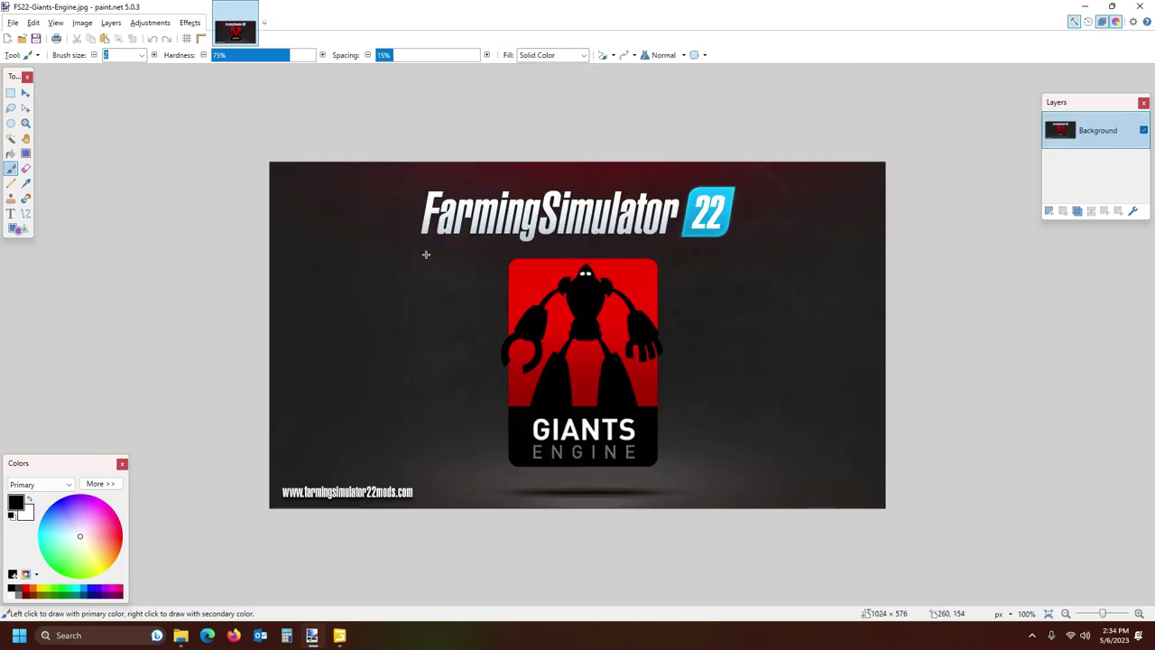
click(180, 635)
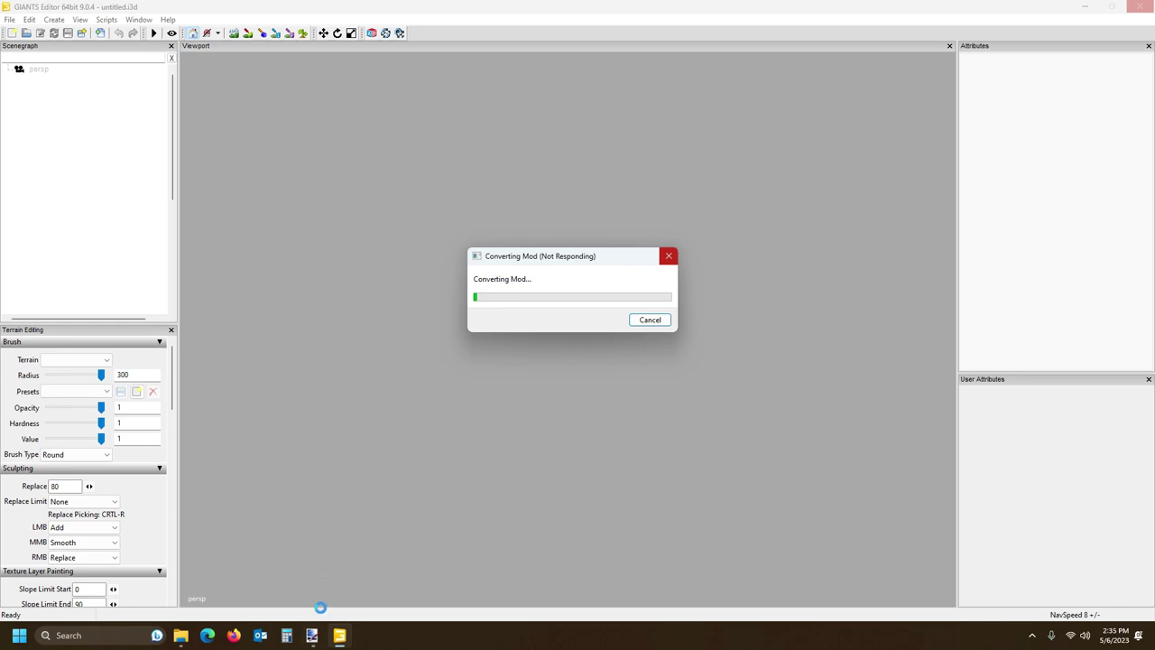
mouse_move(340, 642)
mouse_move(177, 642)
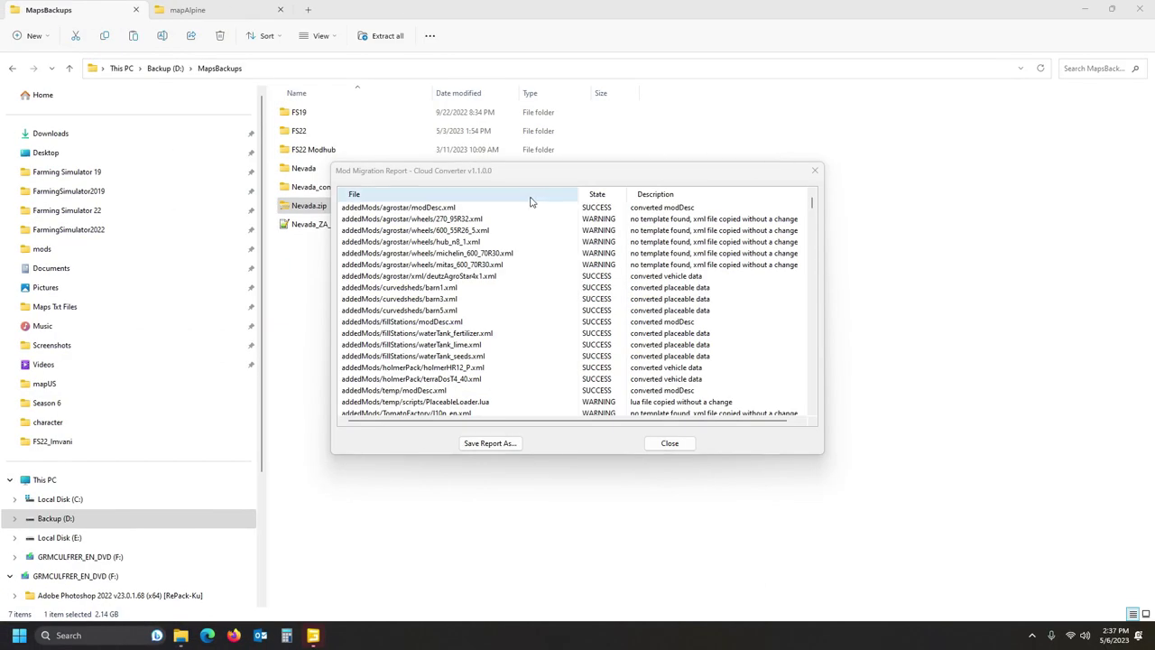
- Switch to GIANTS Editor, read the first entries of the Mod Migration Report and move the report window aside
click(313, 635)
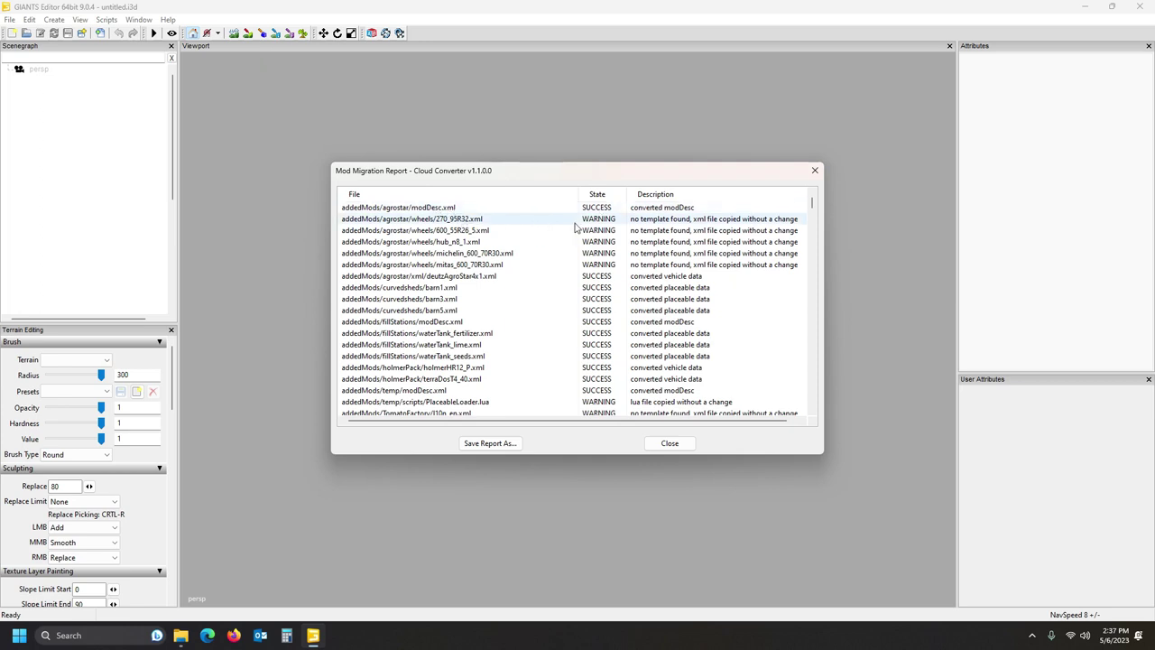
scroll(582, 270, down, 2)
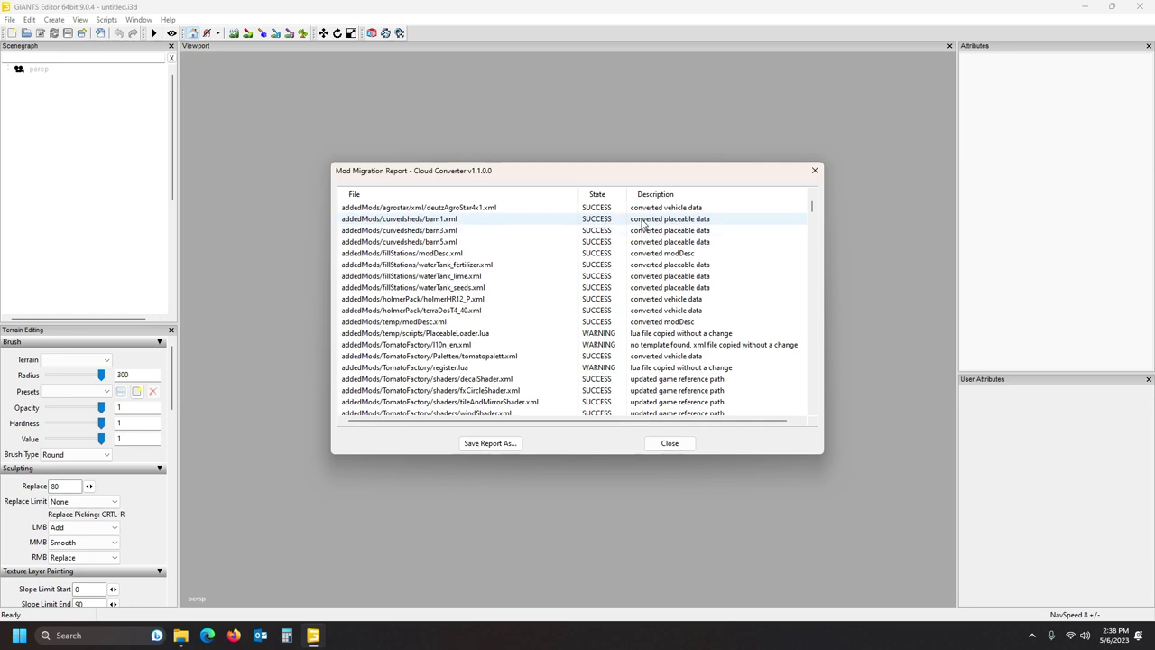
click(180, 635)
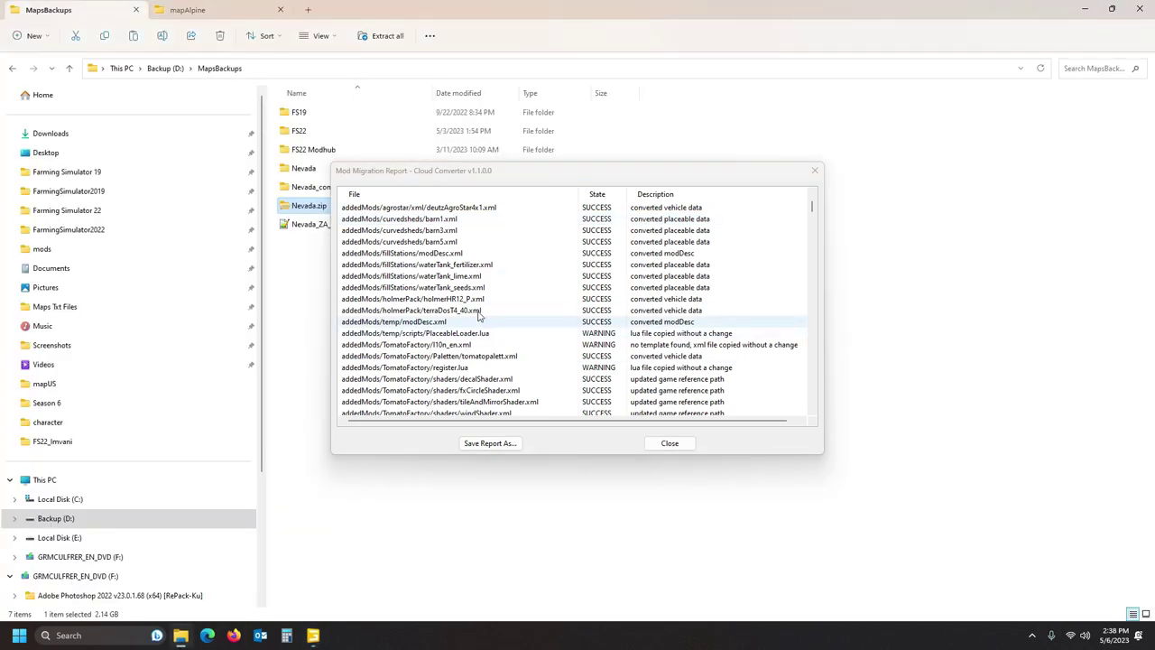
drag(719, 178, 942, 122)
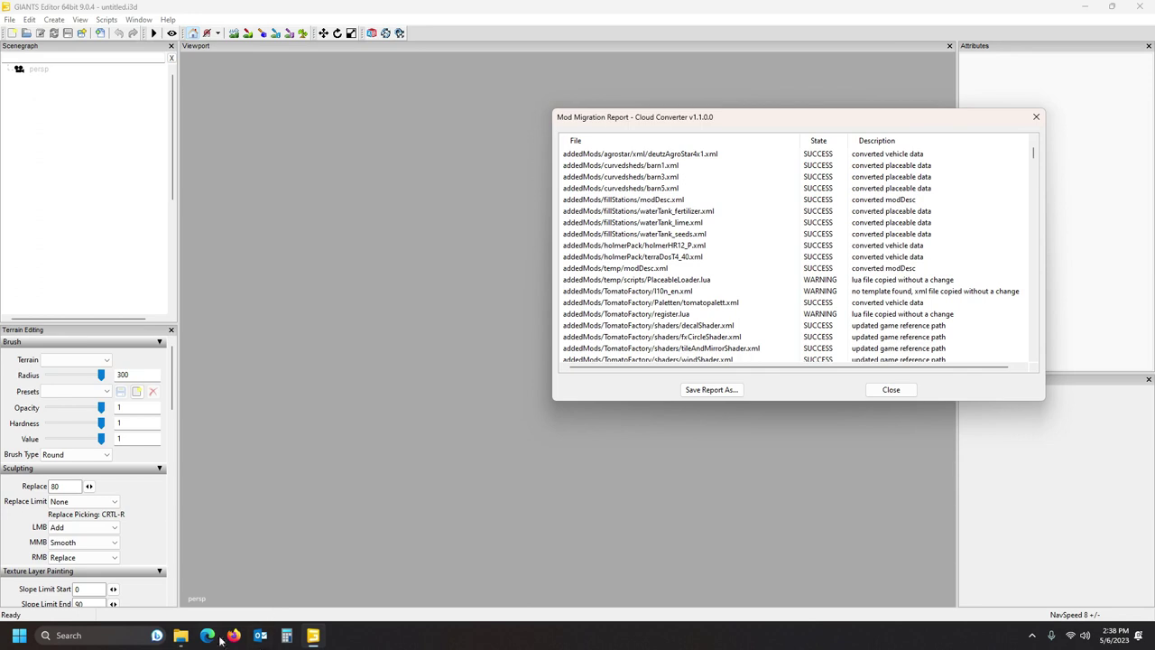
- In File Explorer, go to Nevada_converted\addedMods\curvedsheds and open barn1.xml in Notepad++
click(180, 635)
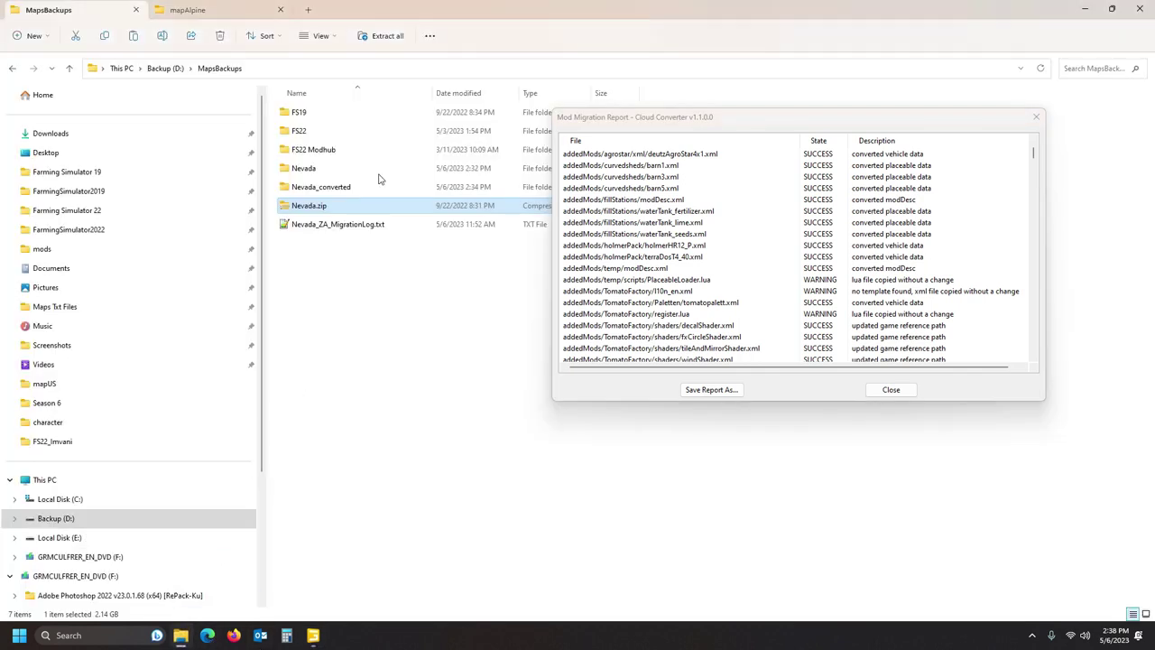
click(323, 171)
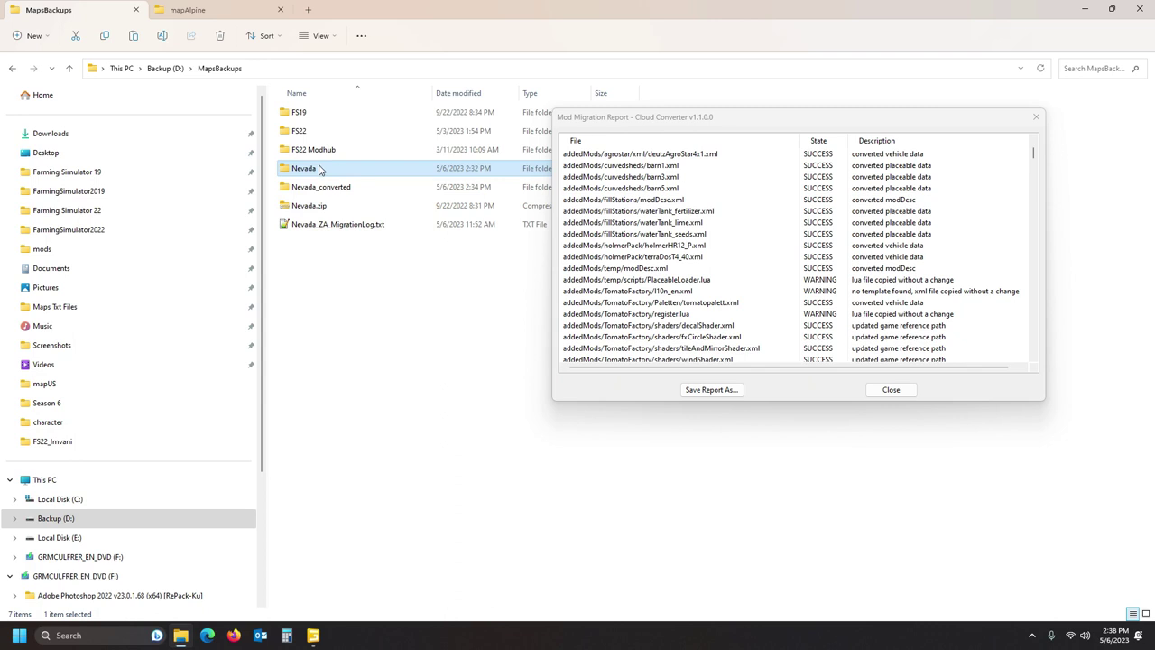
click(327, 188)
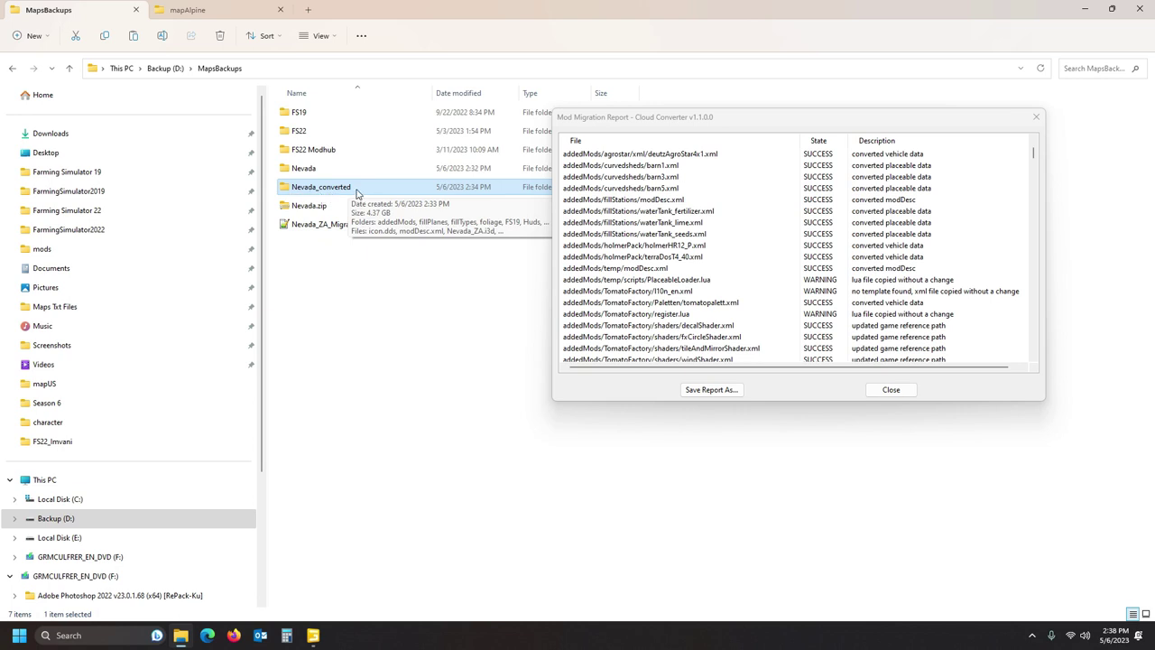
double_click(357, 189)
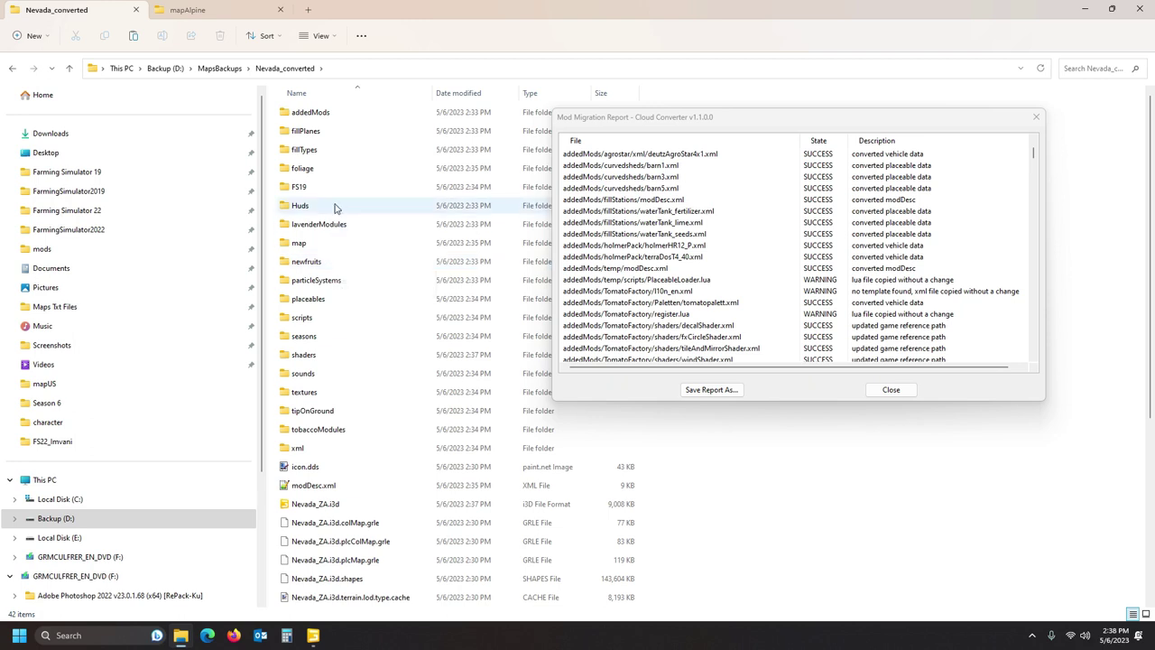
double_click(343, 121)
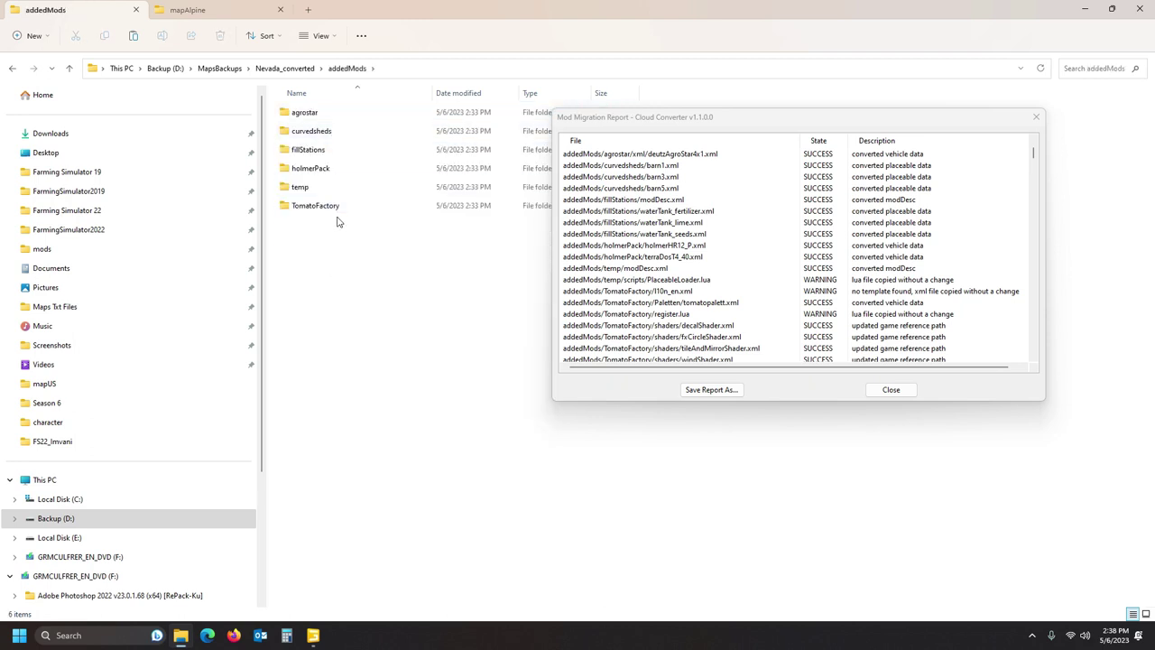
double_click(327, 135)
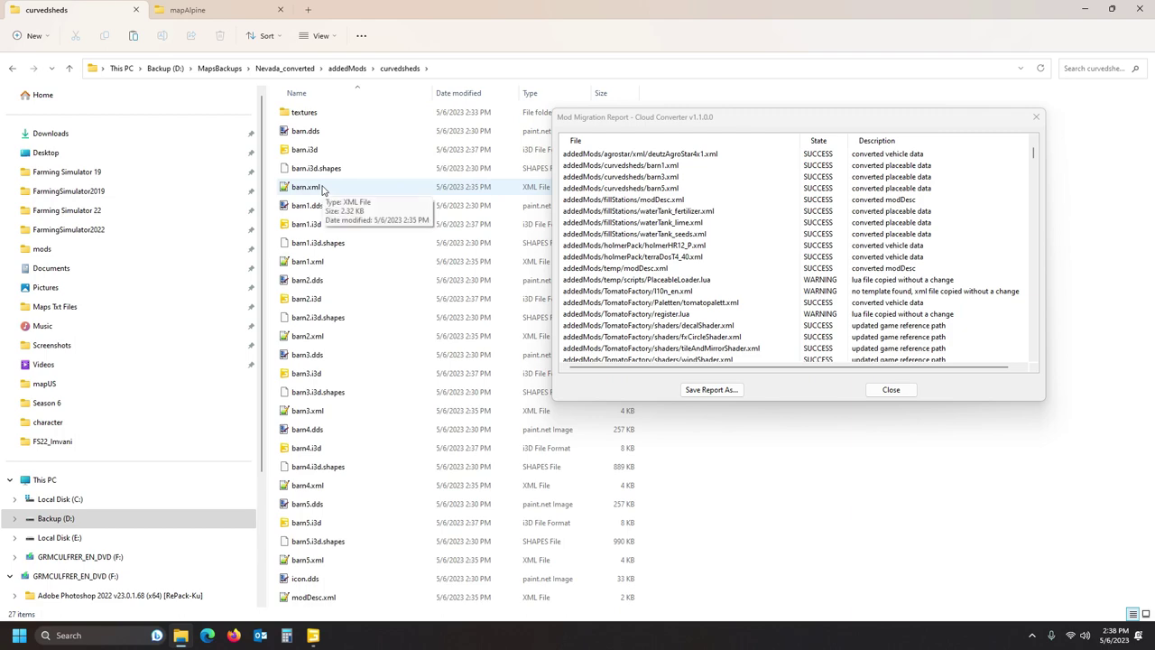
click(328, 263)
double_click(328, 263)
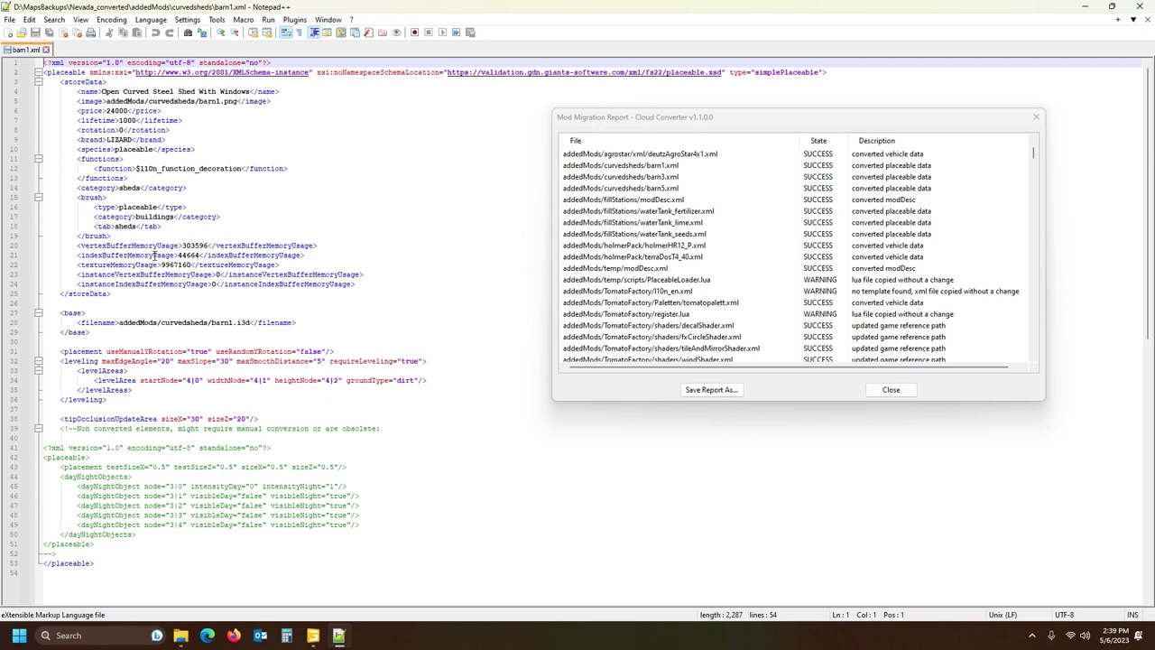
- Compare the converted storeData block of barn1.xml with the commented-out non-converted placeable elements
click(61, 458)
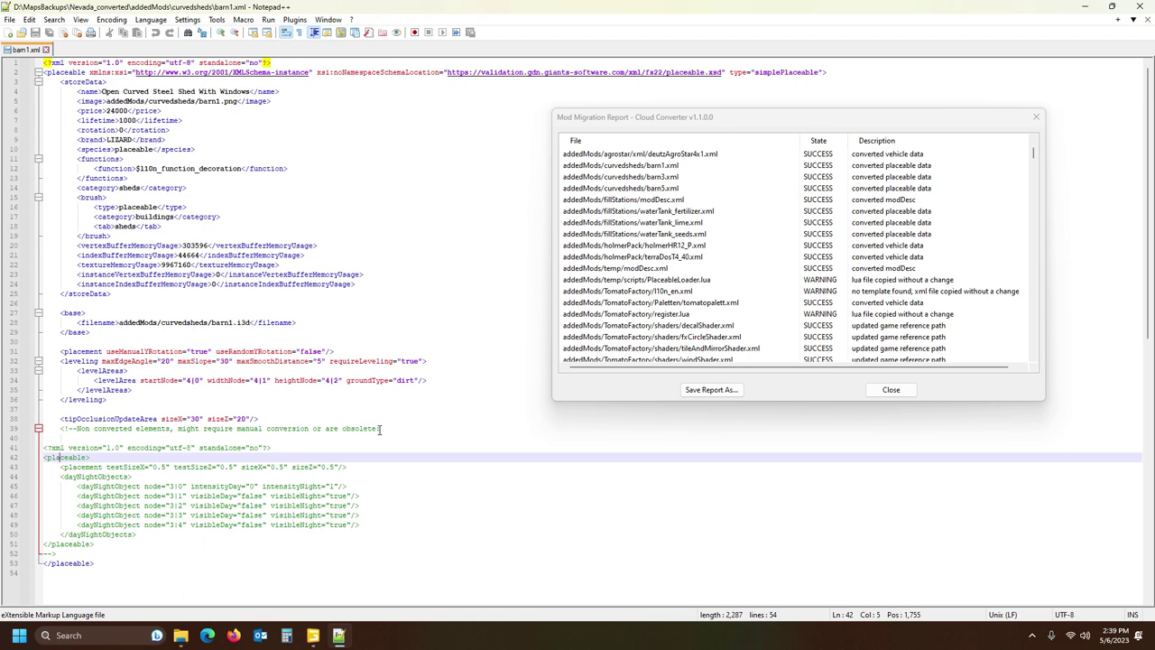
click(80, 82)
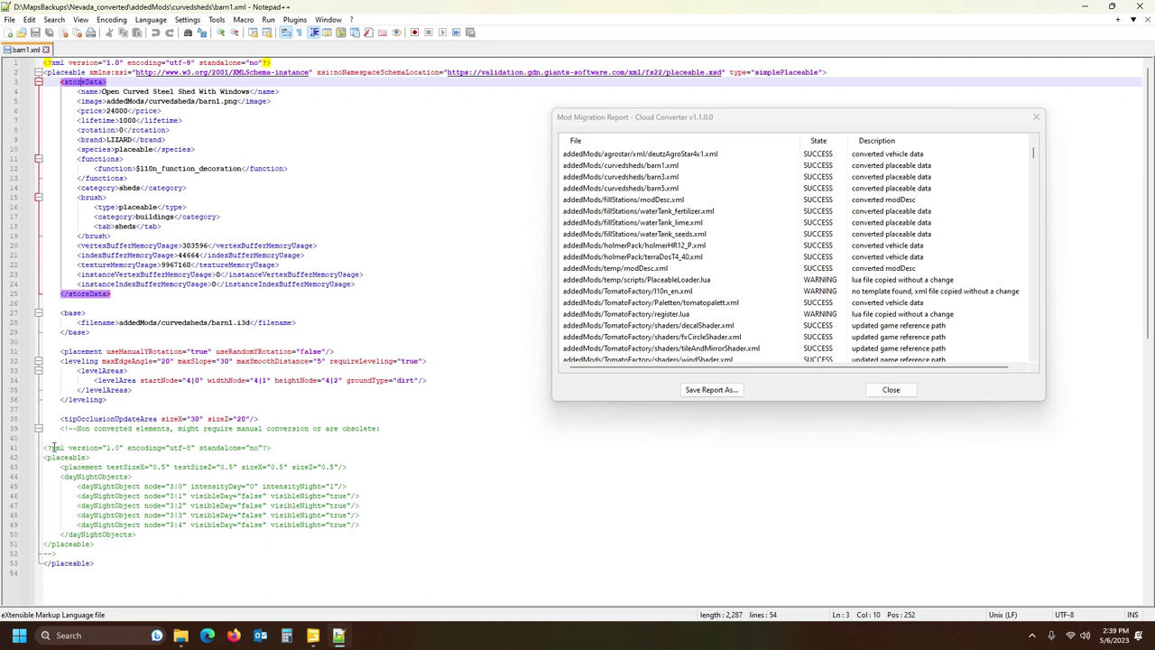
drag(52, 460, 57, 460)
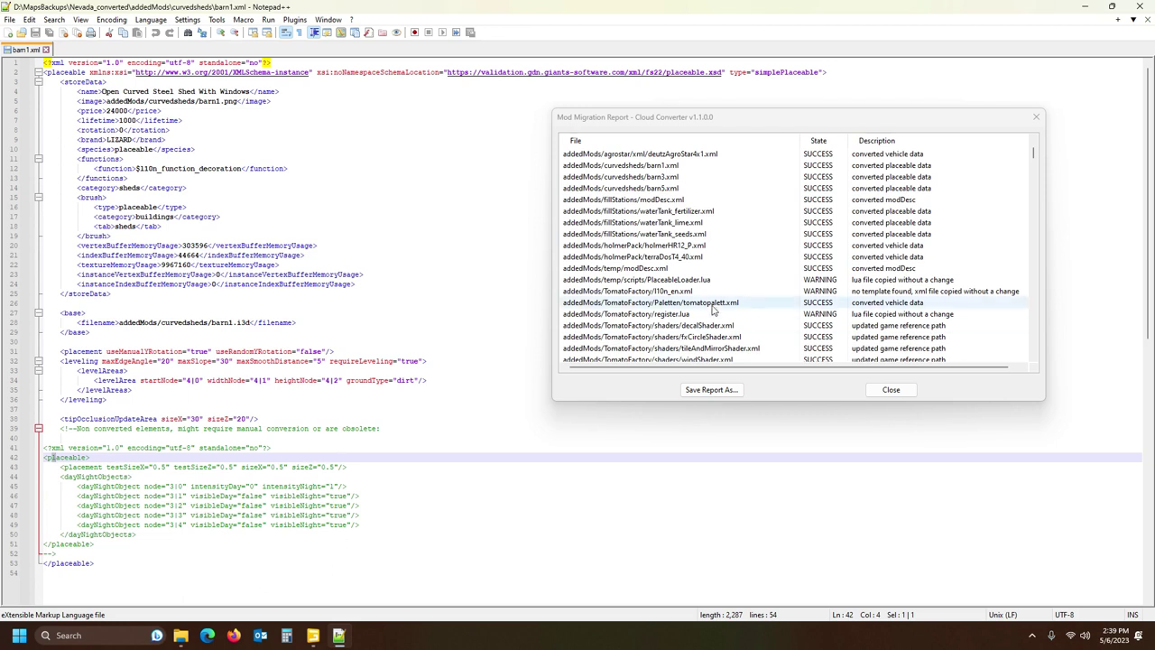
- Read through the Mod Migration Report, checking the state and description of the foliage, placeables, scripts and shader files
scroll(683, 261, down, 1)
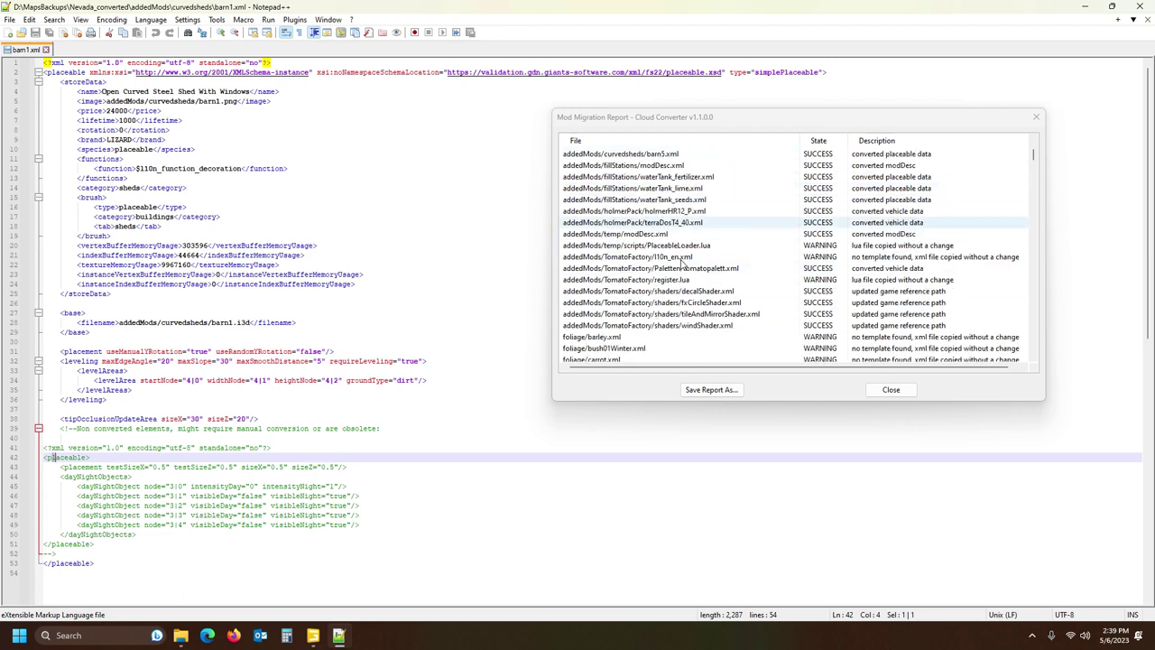
scroll(683, 261, down, 1)
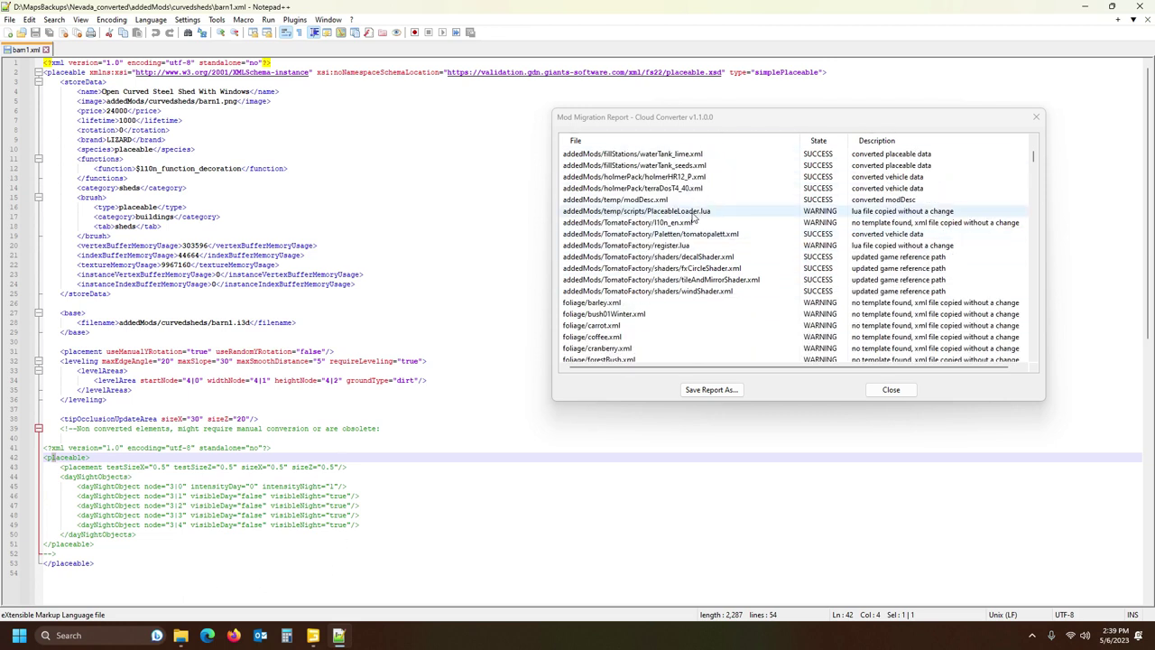
scroll(694, 220, down, 1)
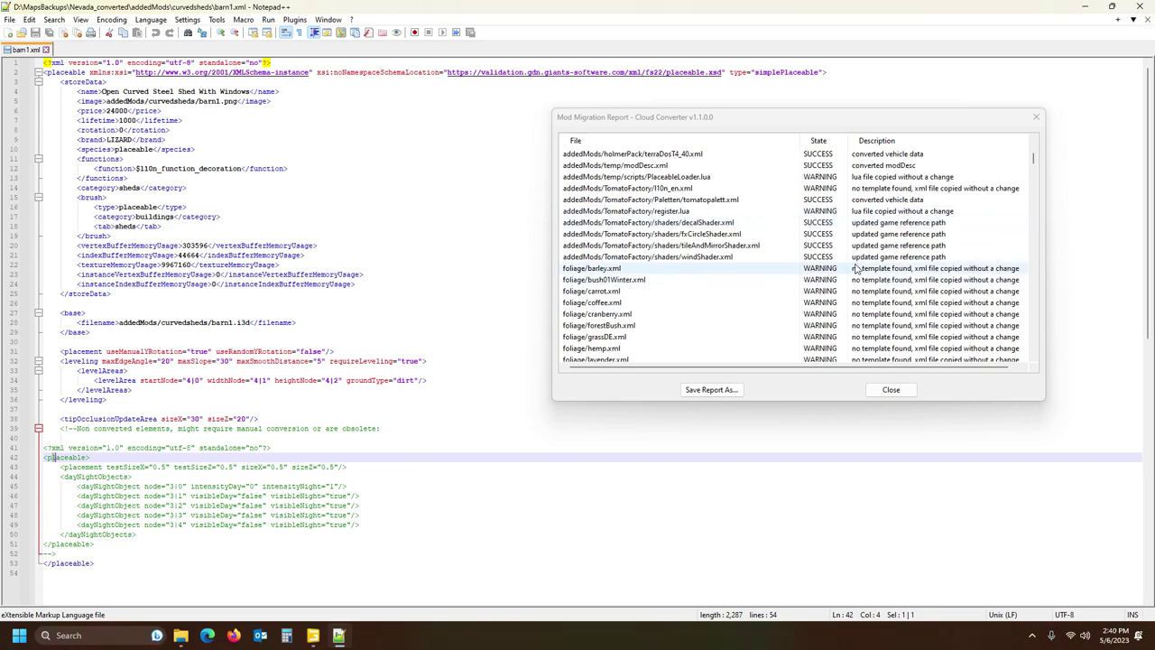
scroll(598, 250, down, 10)
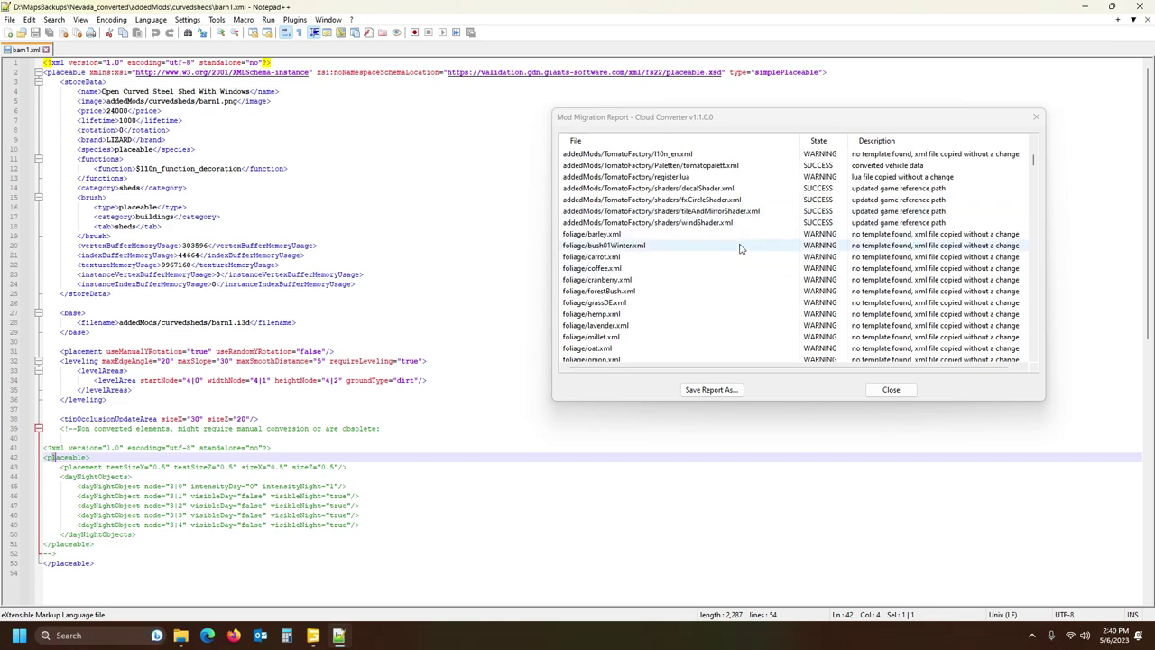
scroll(740, 248, down, 15)
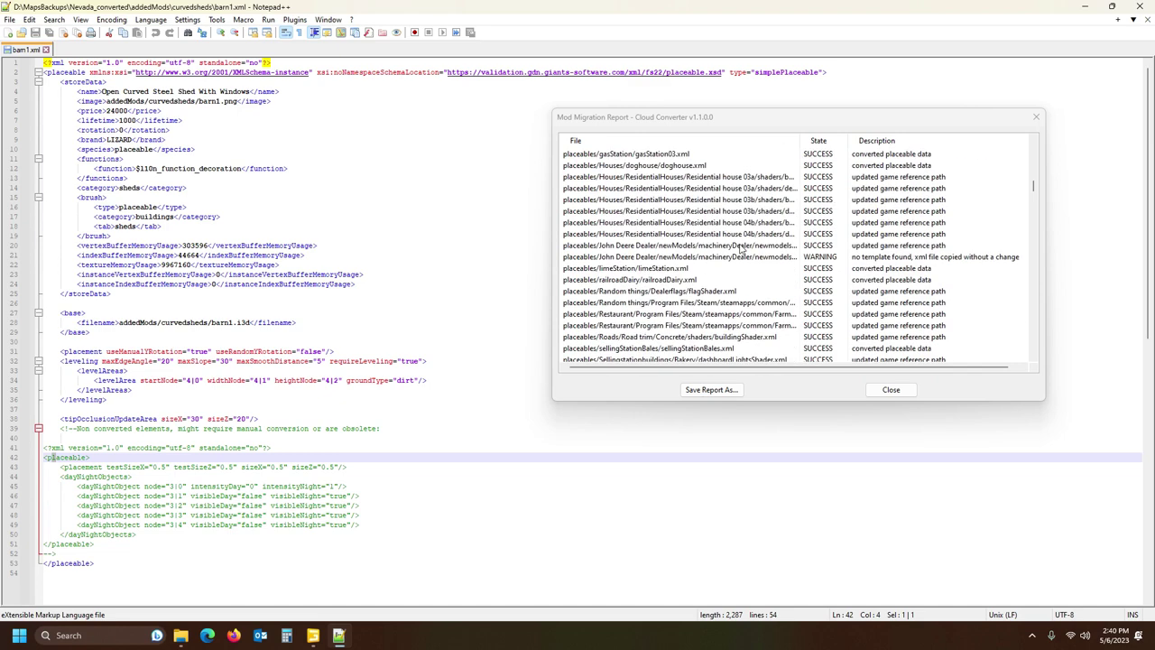
scroll(740, 249, down, 6)
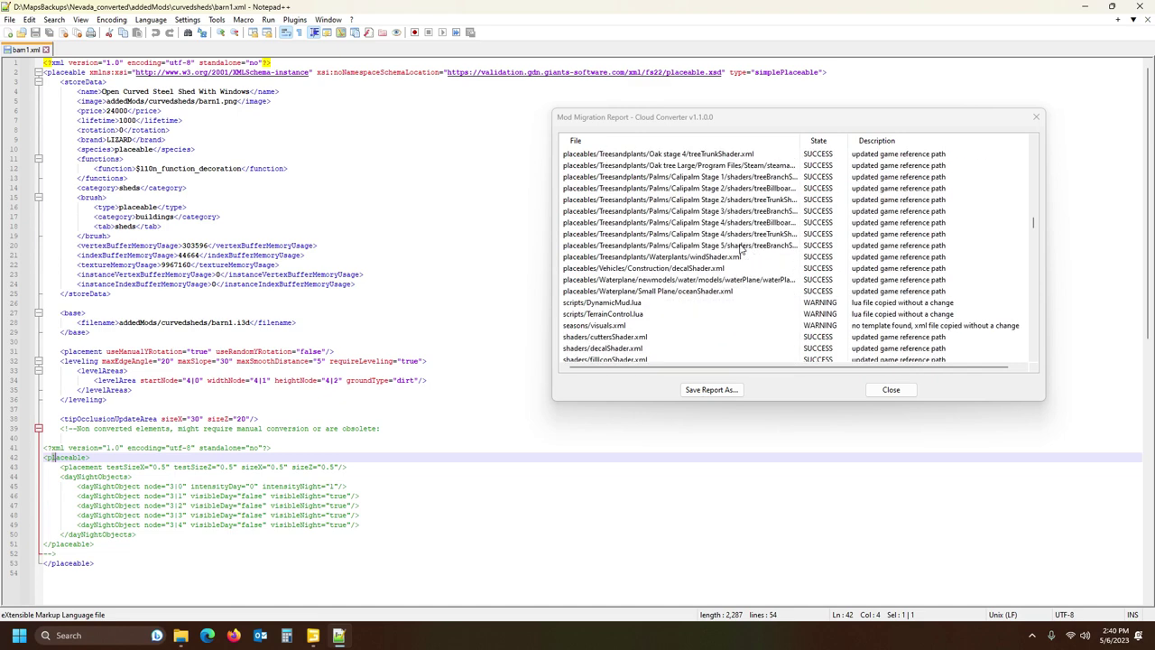
scroll(740, 248, down, 6)
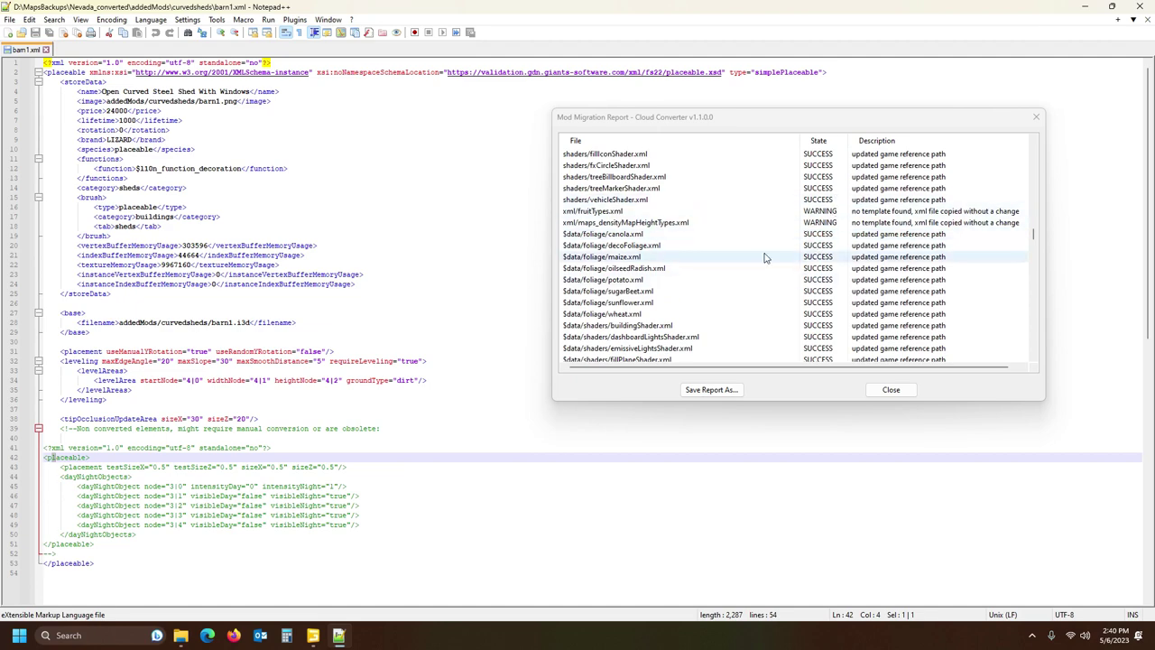
scroll(722, 252, down, 15)
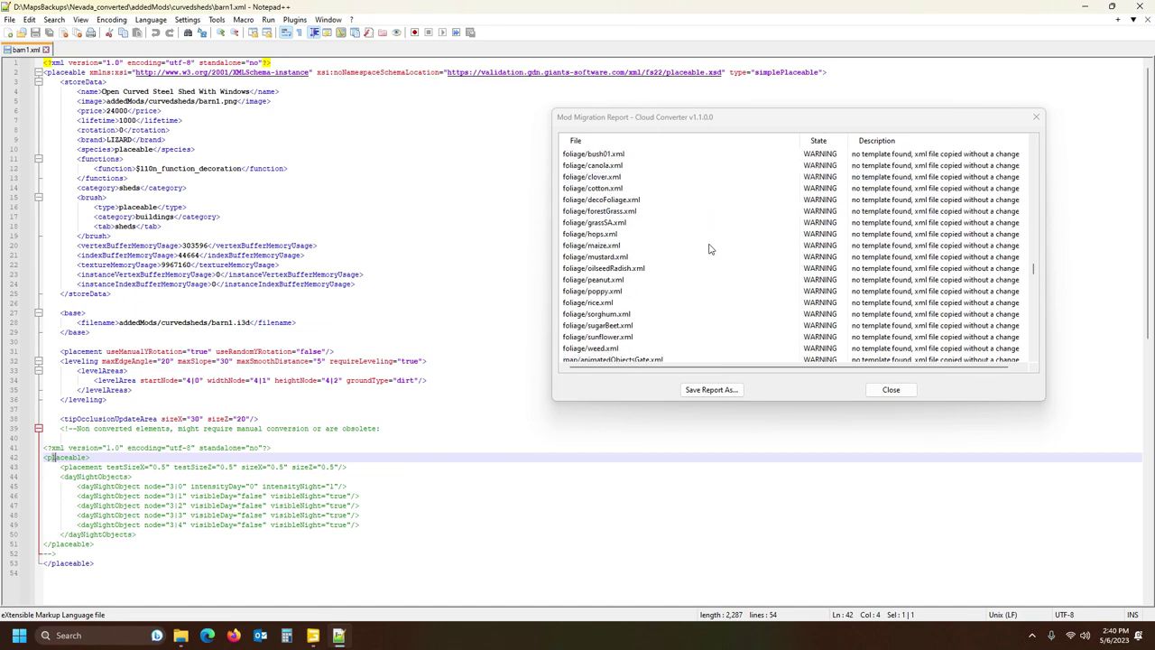
click(1034, 271)
drag(1034, 270, 1038, 356)
- Save the migration report over Nevada_ZA_MigrationLog.txt in D:\MapsBackups and close the report
click(726, 391)
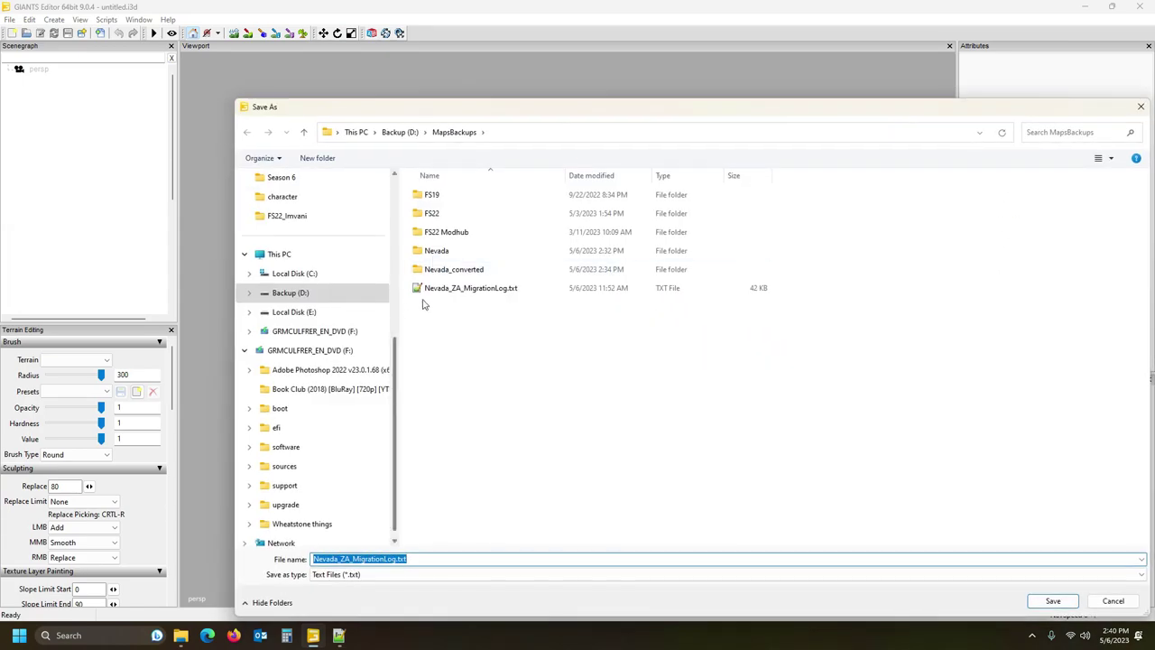
click(451, 288)
click(1053, 600)
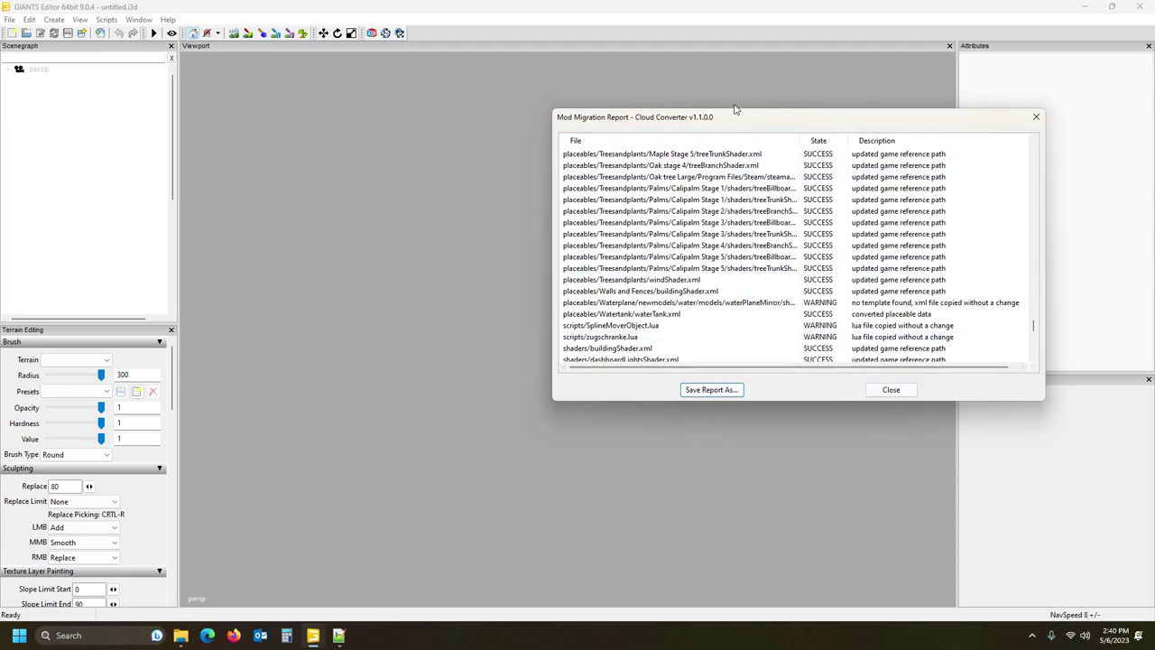
click(891, 390)
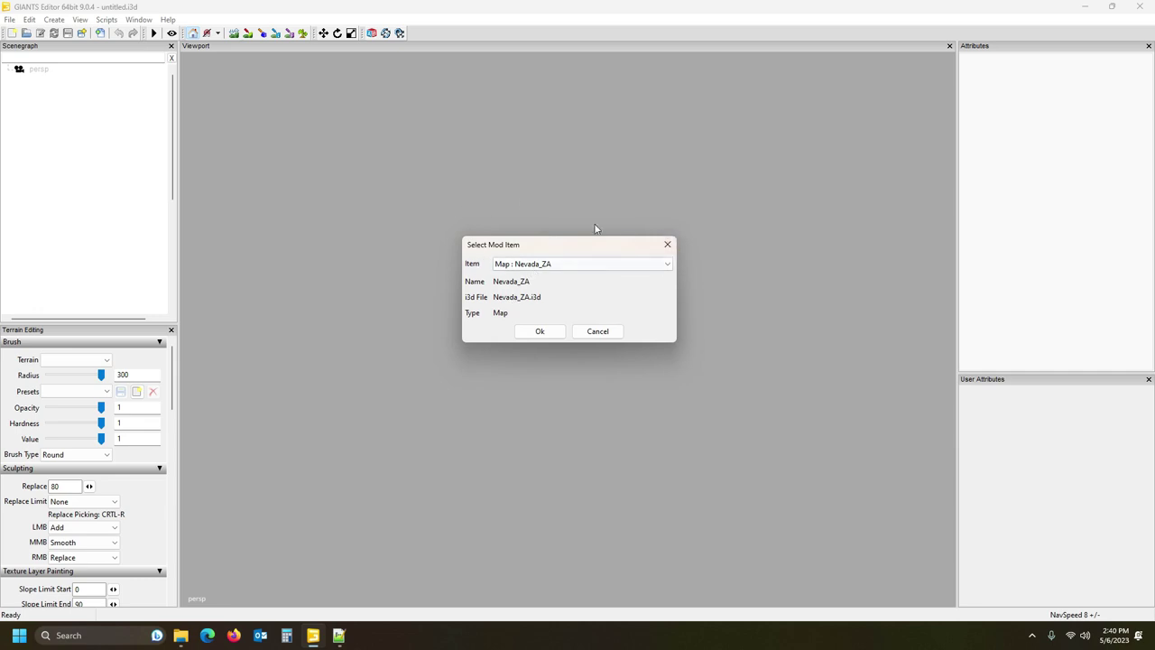
- Load the Map : Nevada_ZA mod item and inspect the farmyard and its surrounding fields
click(538, 332)
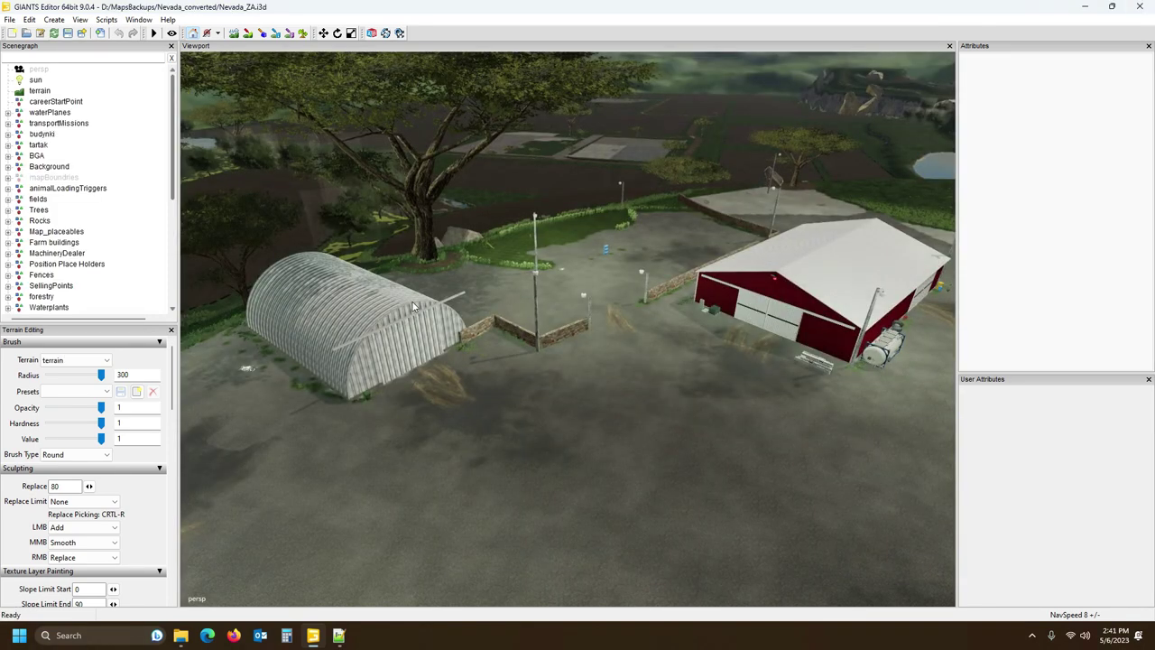
right_drag(414, 306, 834, 344)
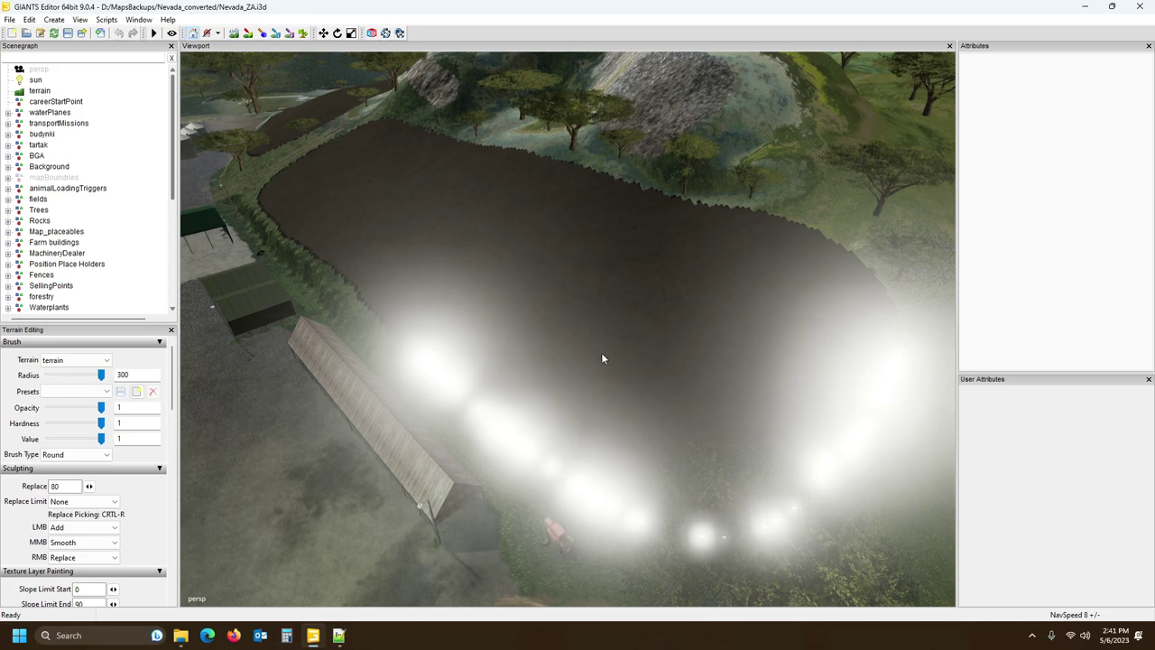
right_drag(284, 232, 760, 437)
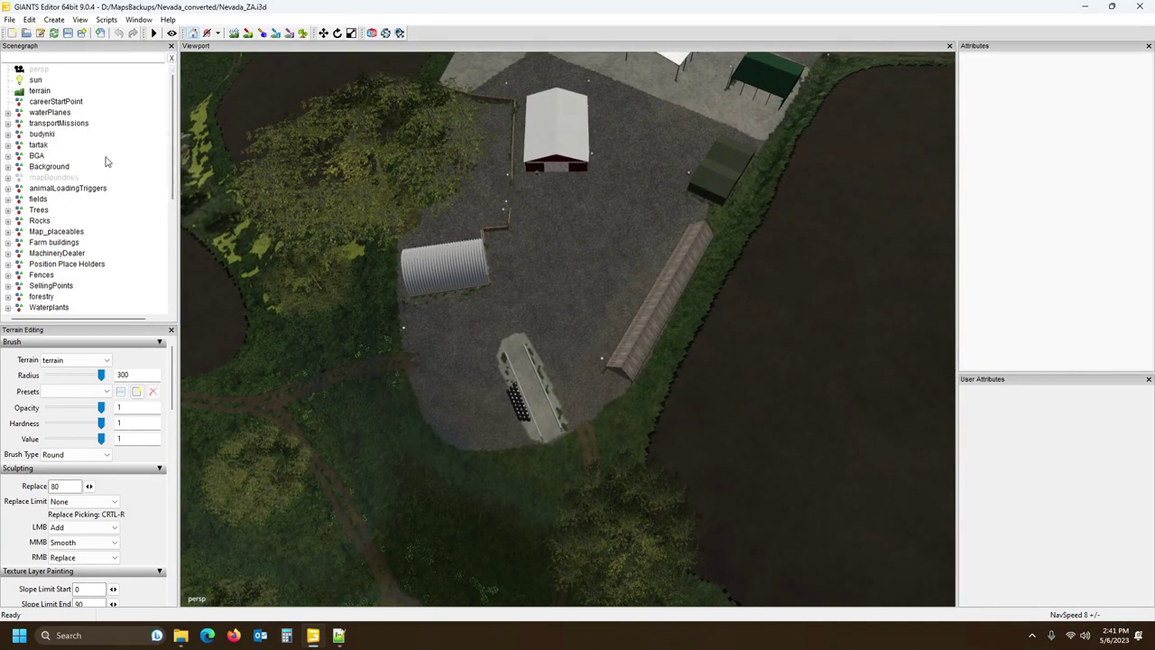
- Show the Console, enlarge it and examine the map's loading log for errors
click(140, 20)
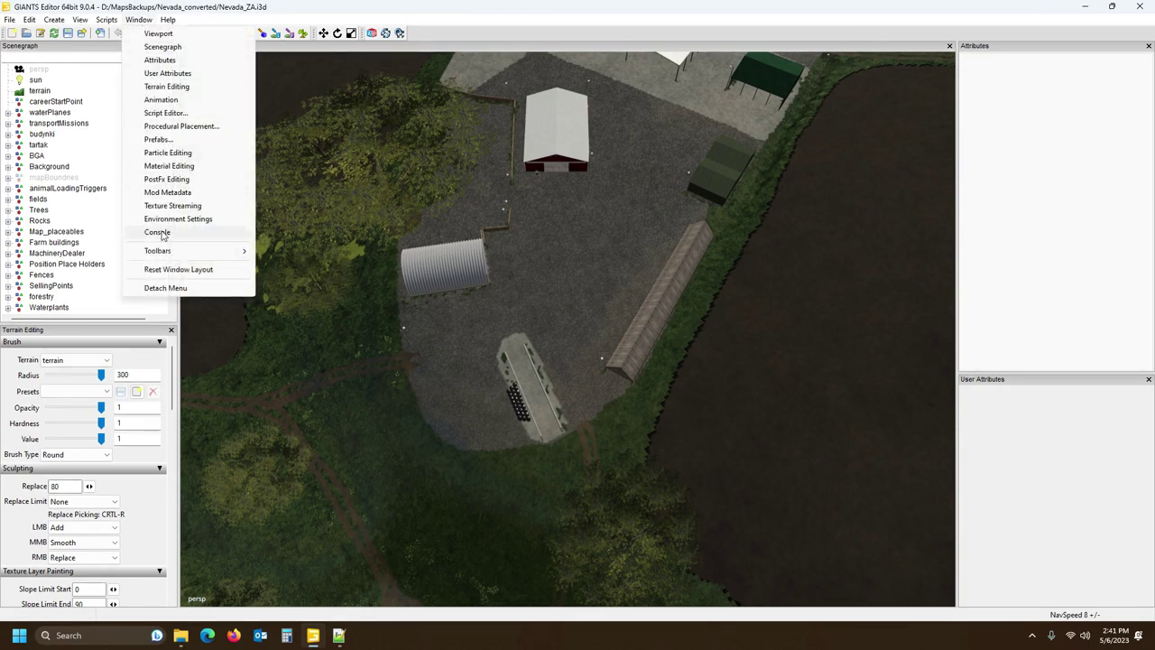
click(221, 231)
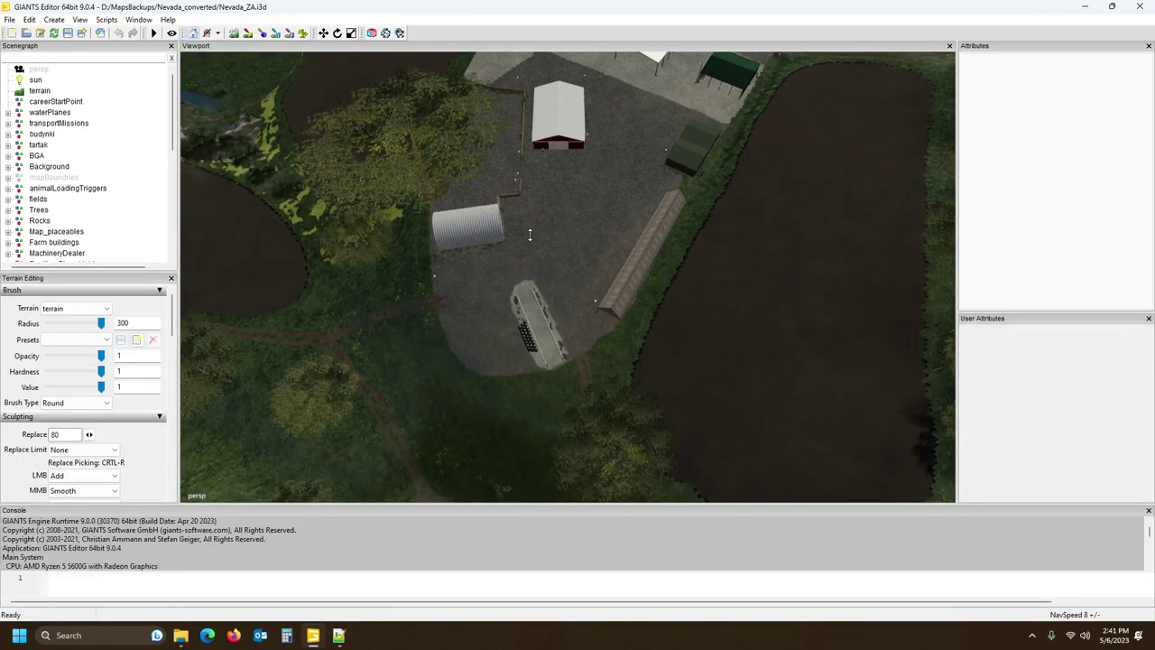
drag(530, 234, 529, 222)
scroll(248, 349, down, 5)
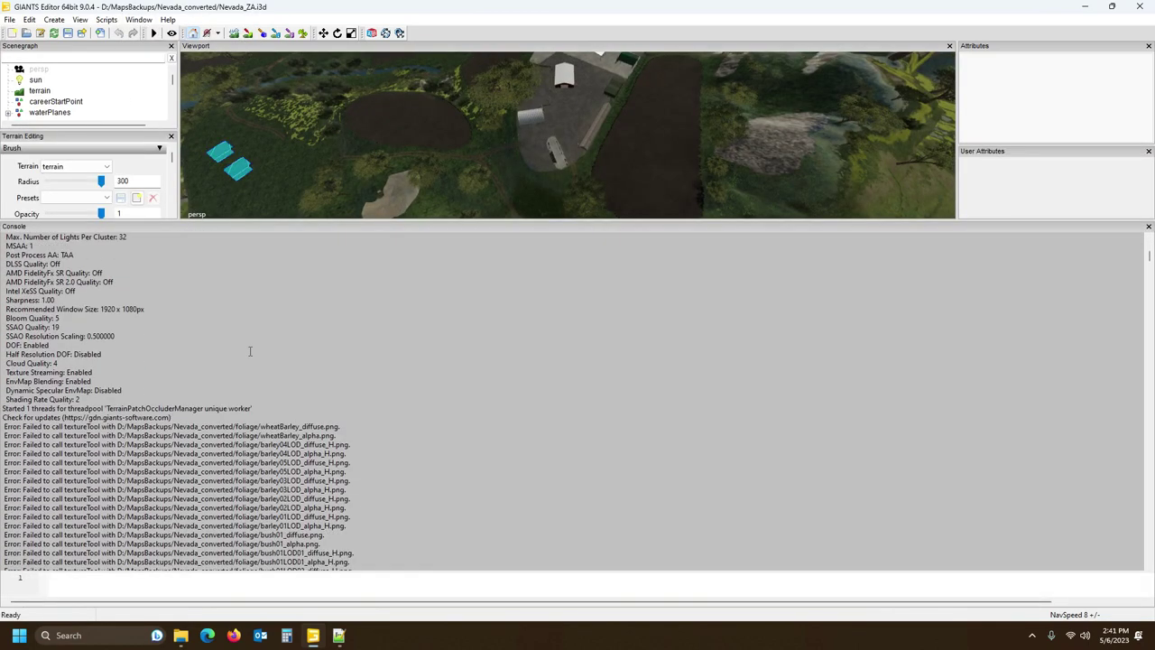
- Examine the remaining foliage and distance texture errors down to the end of the loading log and close the Console
scroll(250, 351, down, 5)
scroll(24, 282, down, 1)
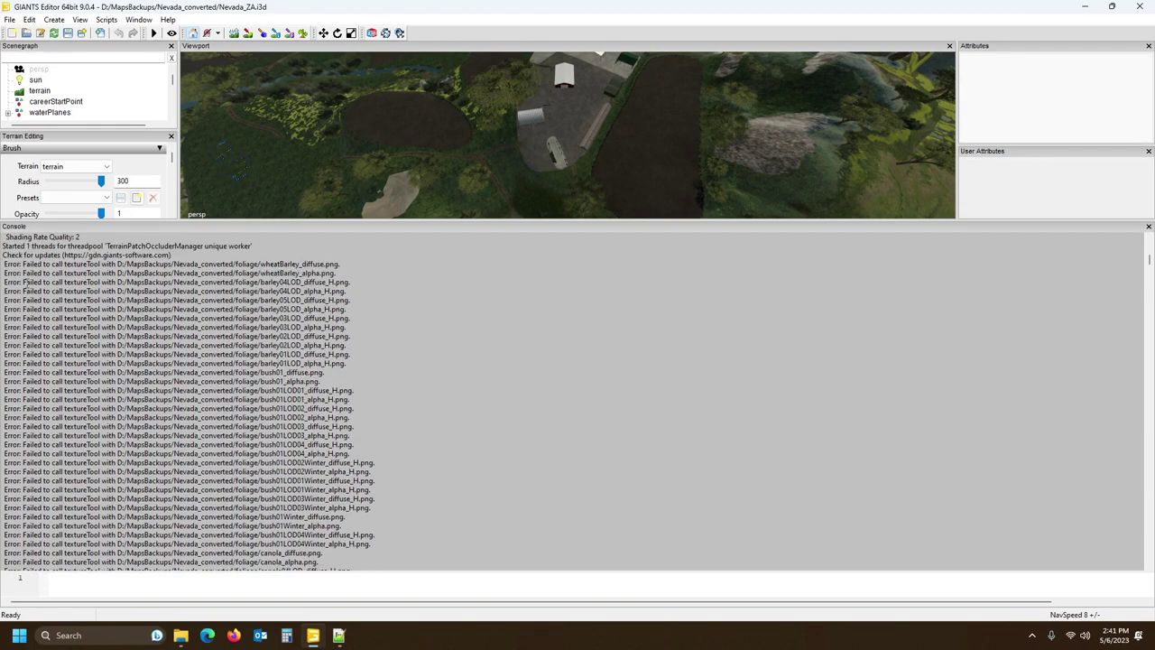
scroll(352, 424, down, 15)
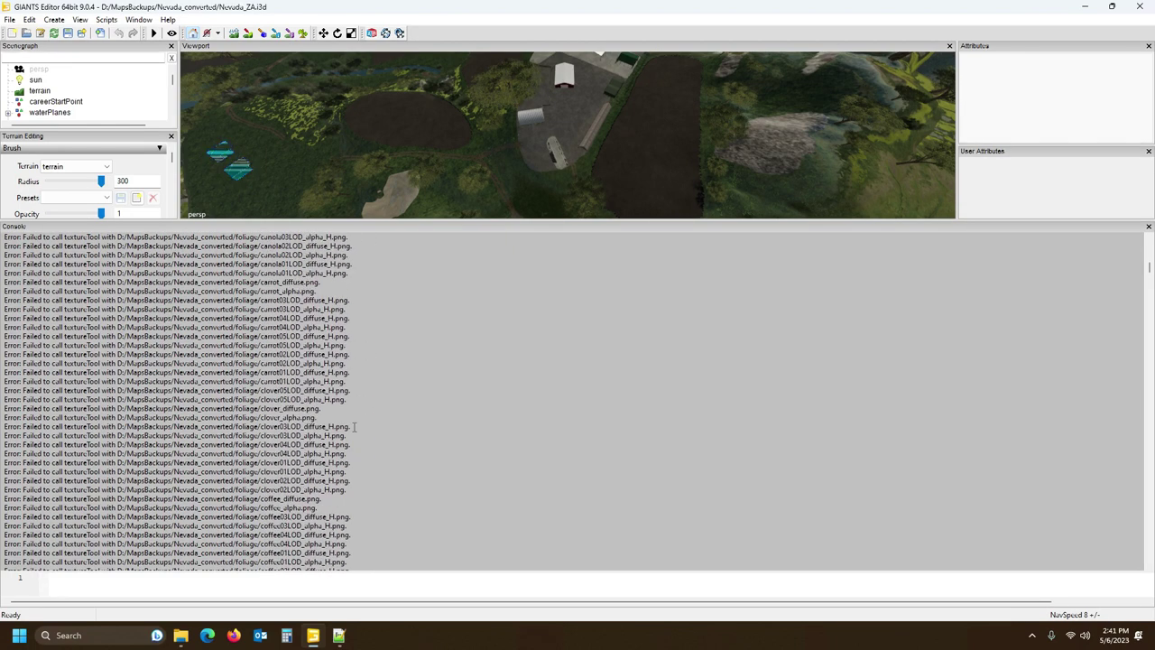
scroll(353, 426, down, 15)
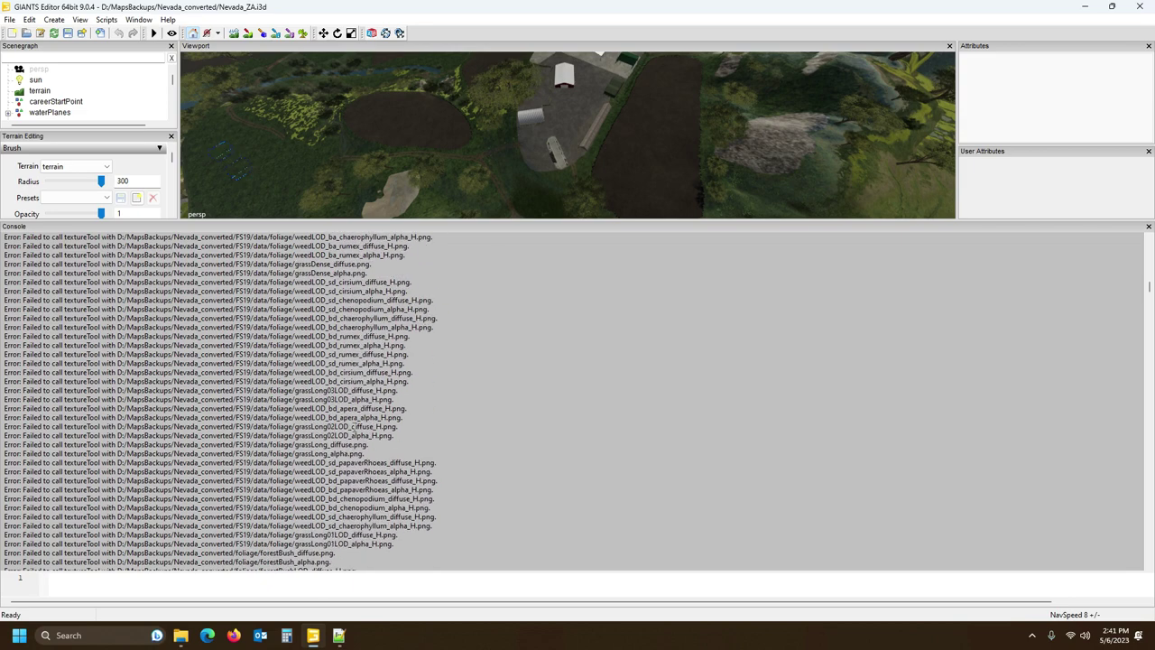
scroll(354, 426, down, 15)
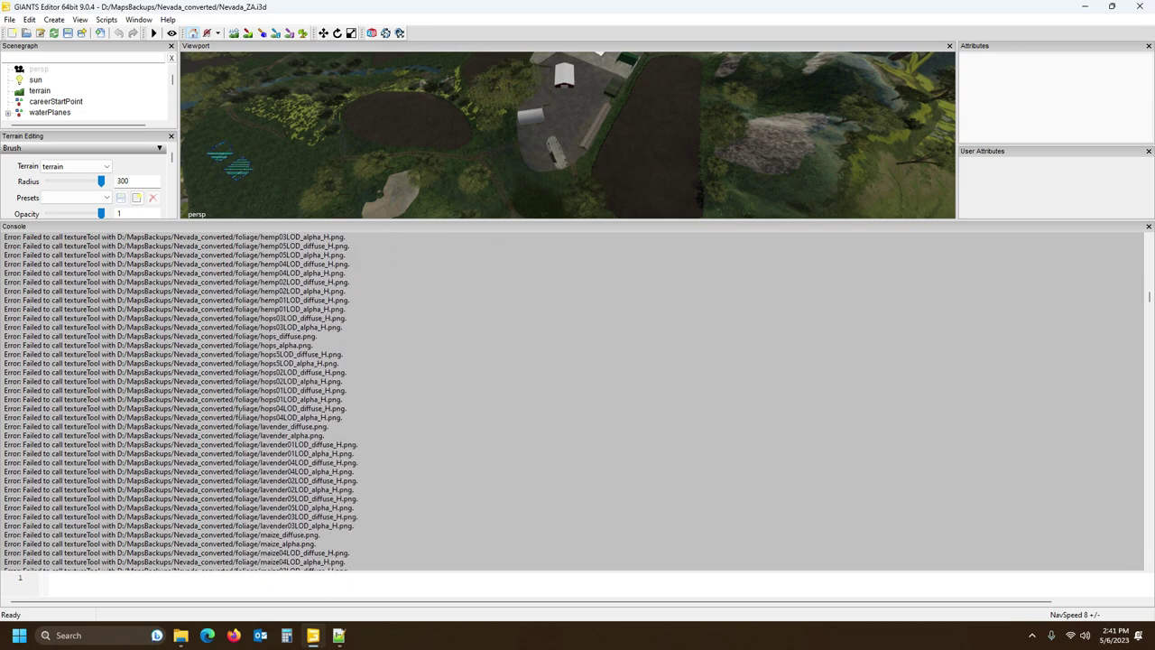
click(1151, 330)
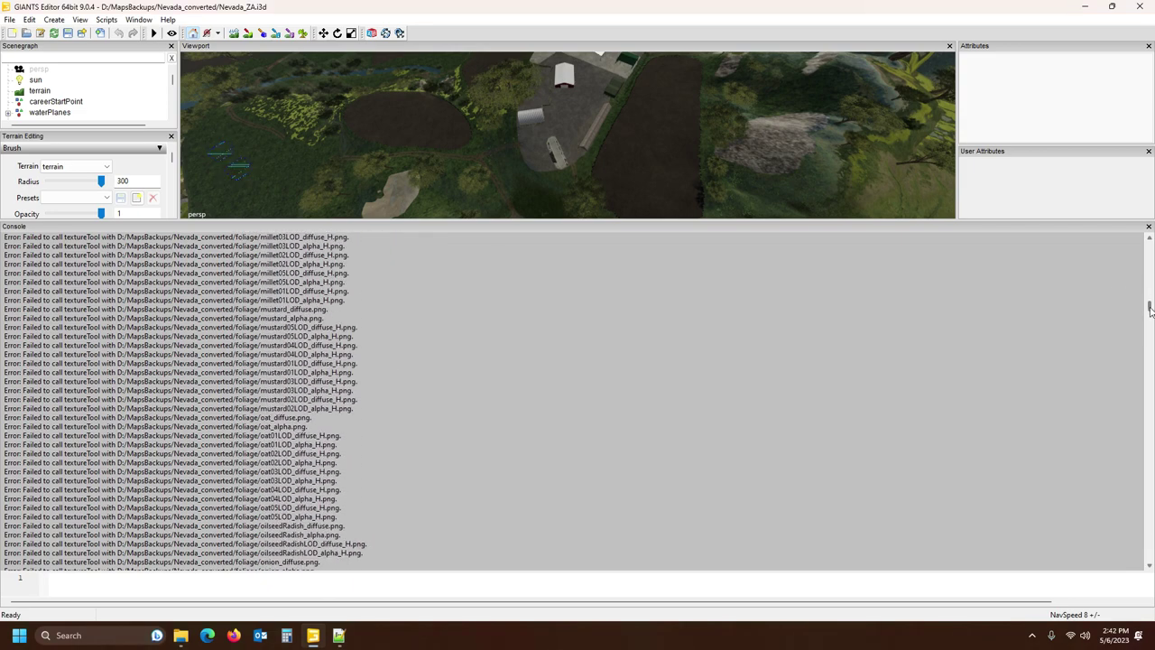
drag(1151, 331, 1150, 555)
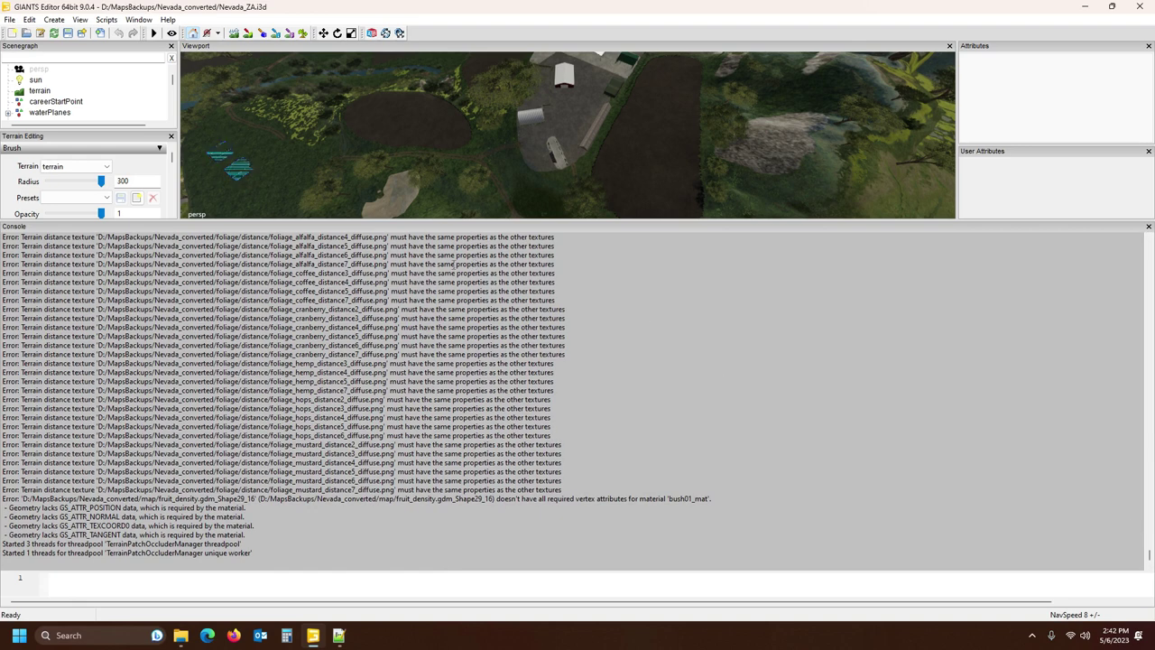
click(1149, 226)
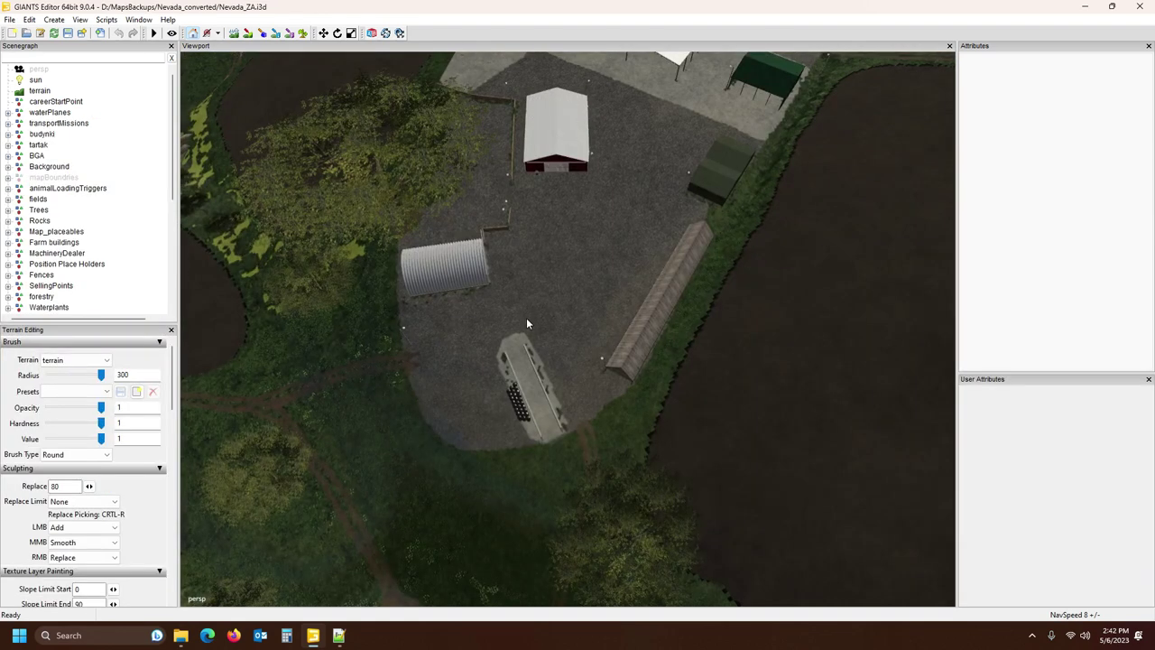
- Look over the farmyard and nearby fields, save the converted Nevada_ZA.i3d map and exit the editor, declining to save again
scroll(526, 318, down, 10)
scroll(536, 258, up, 5)
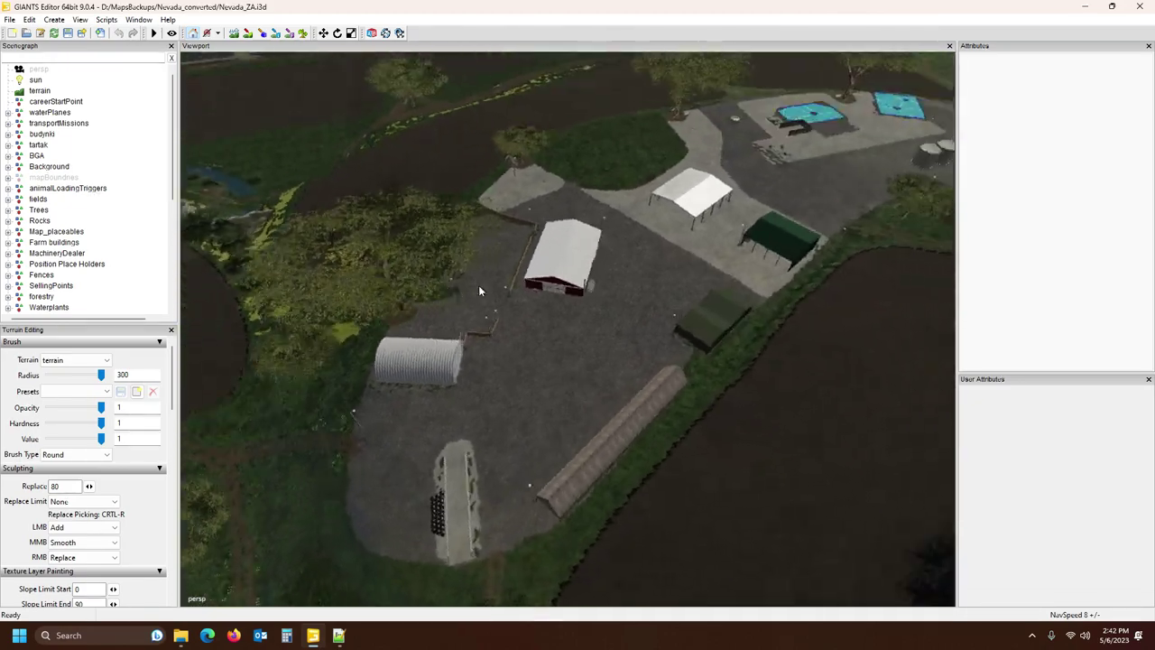
right_drag(478, 291, 643, 283)
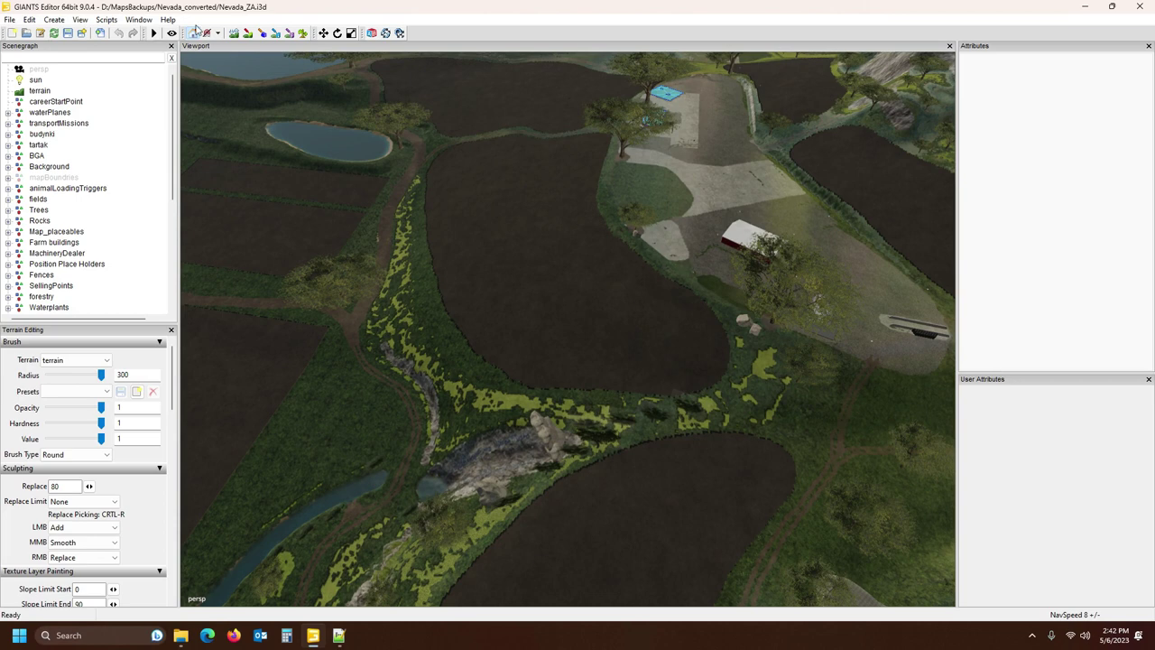
click(68, 34)
click(1140, 7)
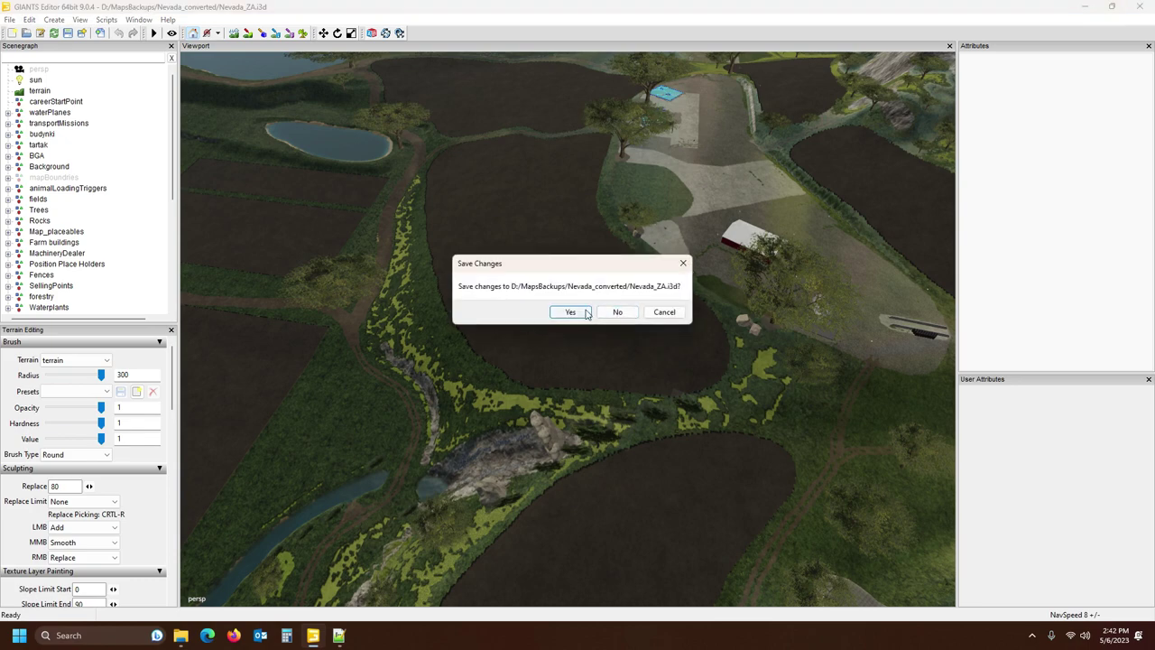
click(616, 312)
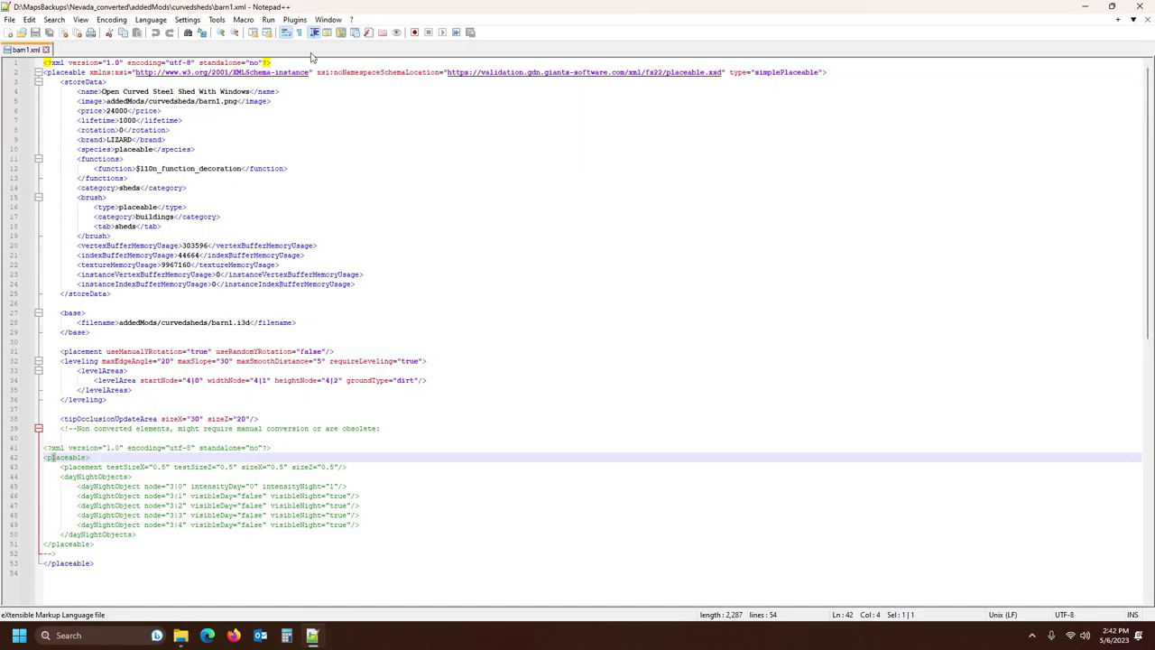
- Close barn1.xml and Notepad++, and return to the root of the Nevada_converted and NevadaSA folders in File Explorer
click(1149, 20)
click(1141, 6)
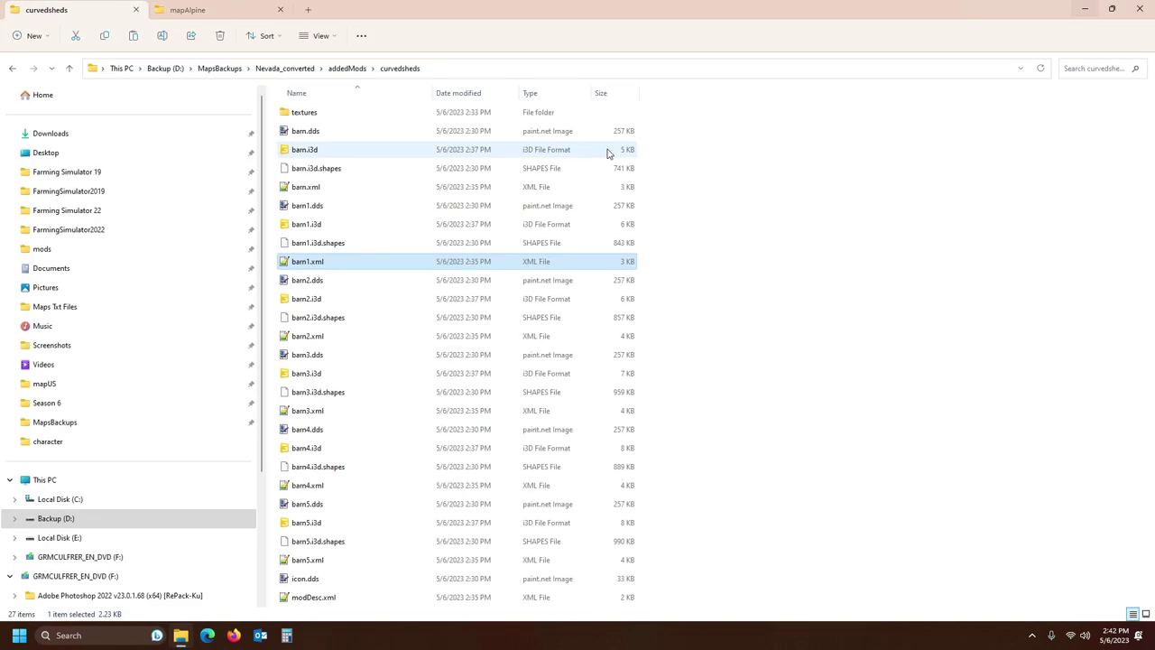
click(284, 68)
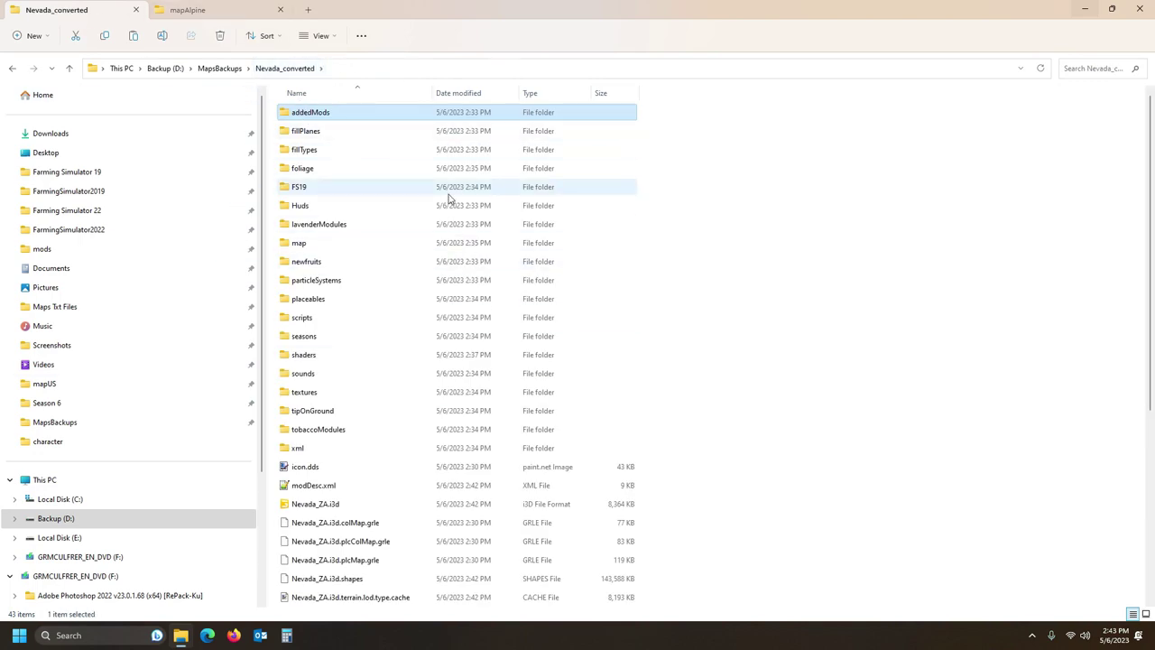
click(216, 11)
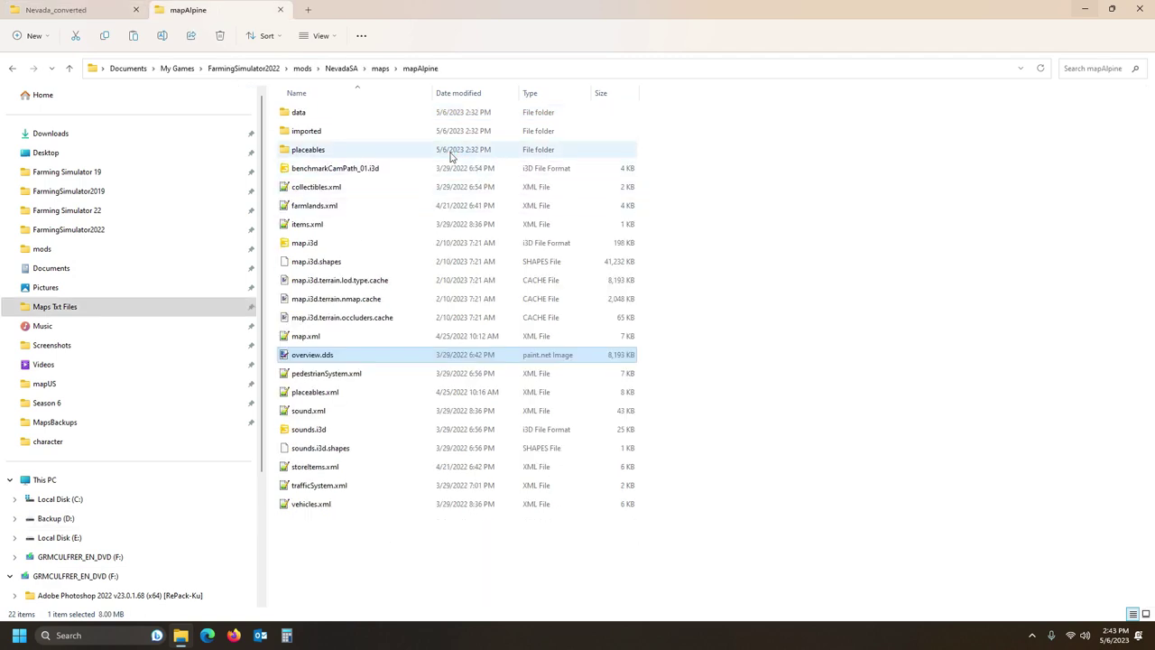
click(340, 69)
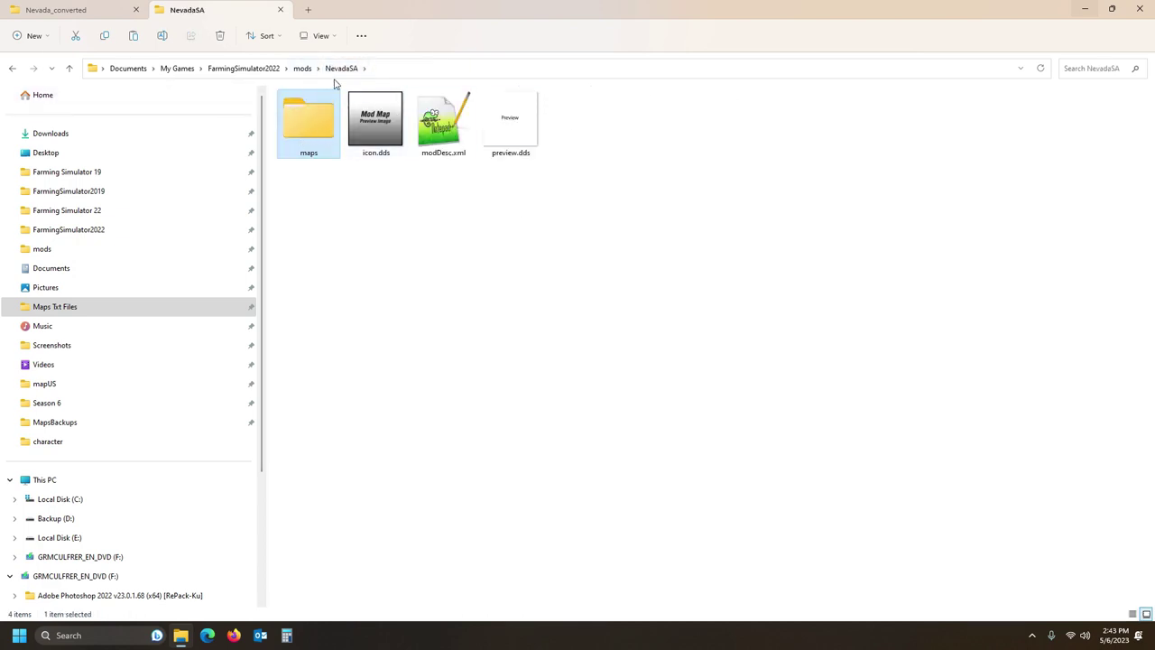
click(471, 280)
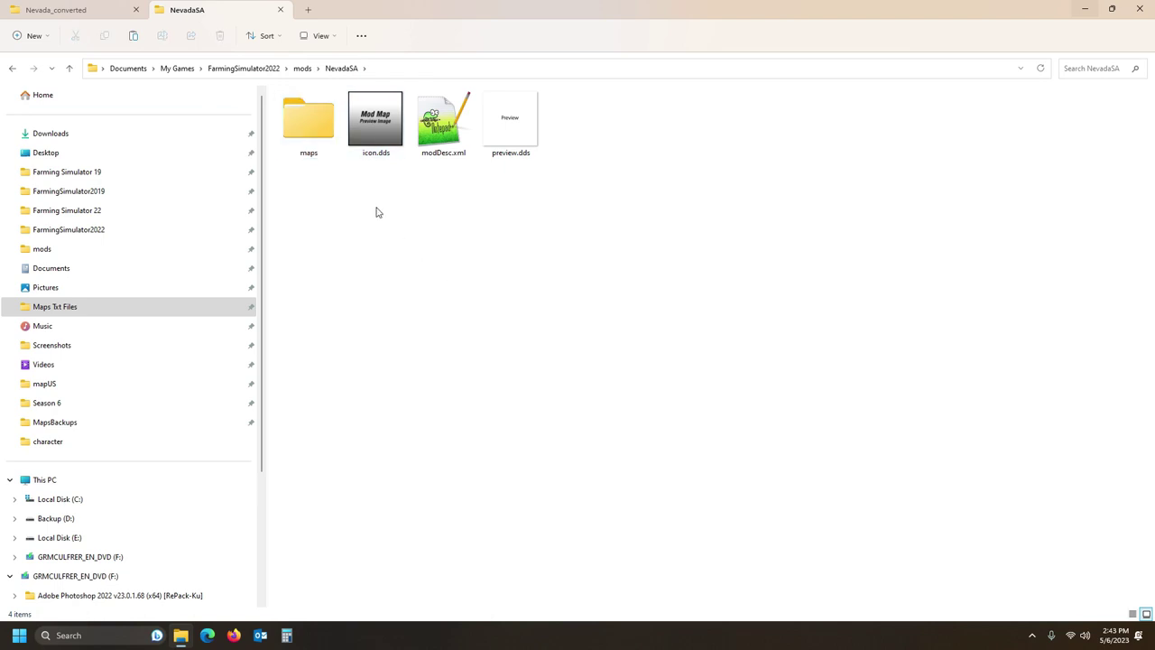
- Check the image icon.dds in Nevada_converted and copy it into the NevadaSA folder, replacing the existing icon.dds
click(72, 10)
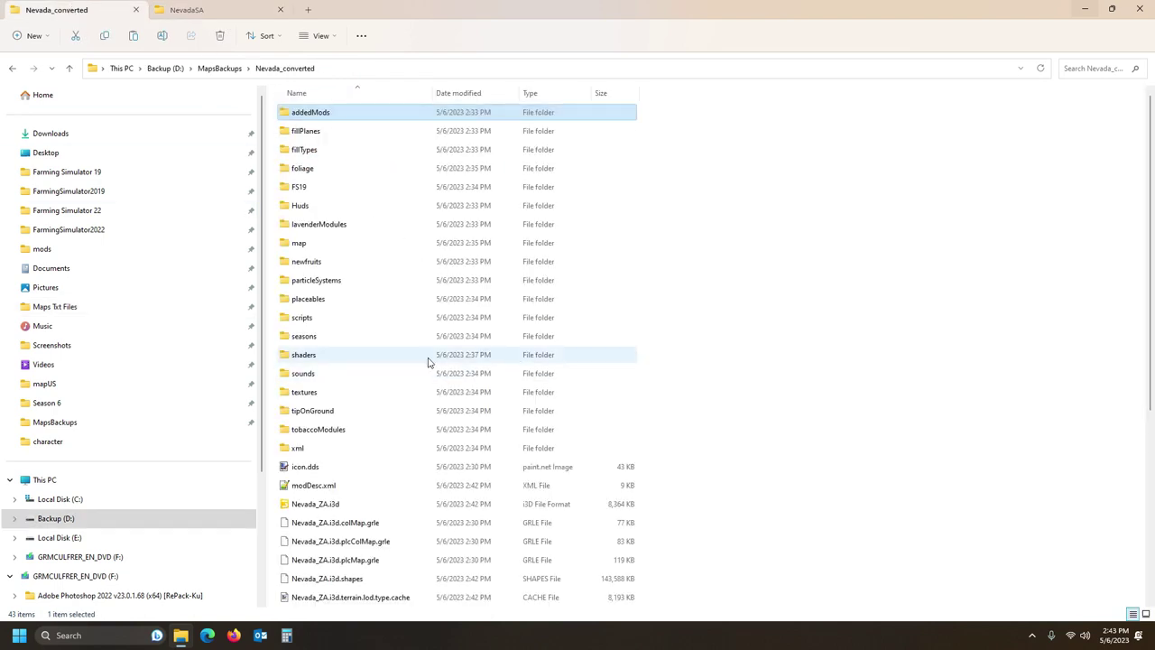
scroll(429, 361, down, 2)
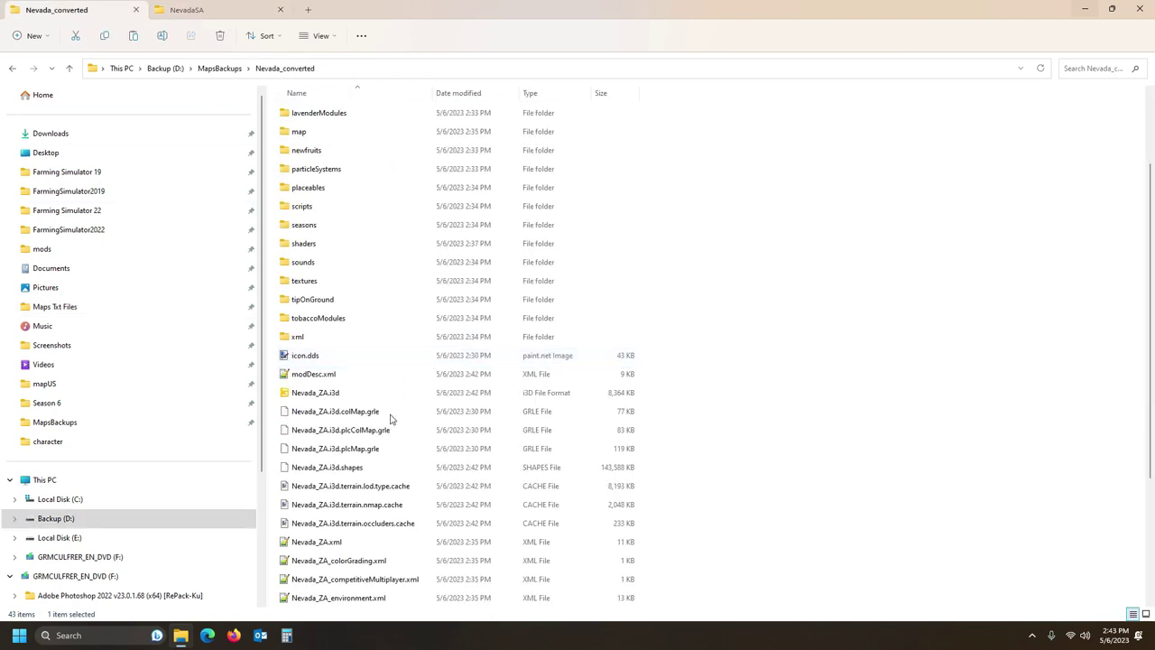
double_click(360, 357)
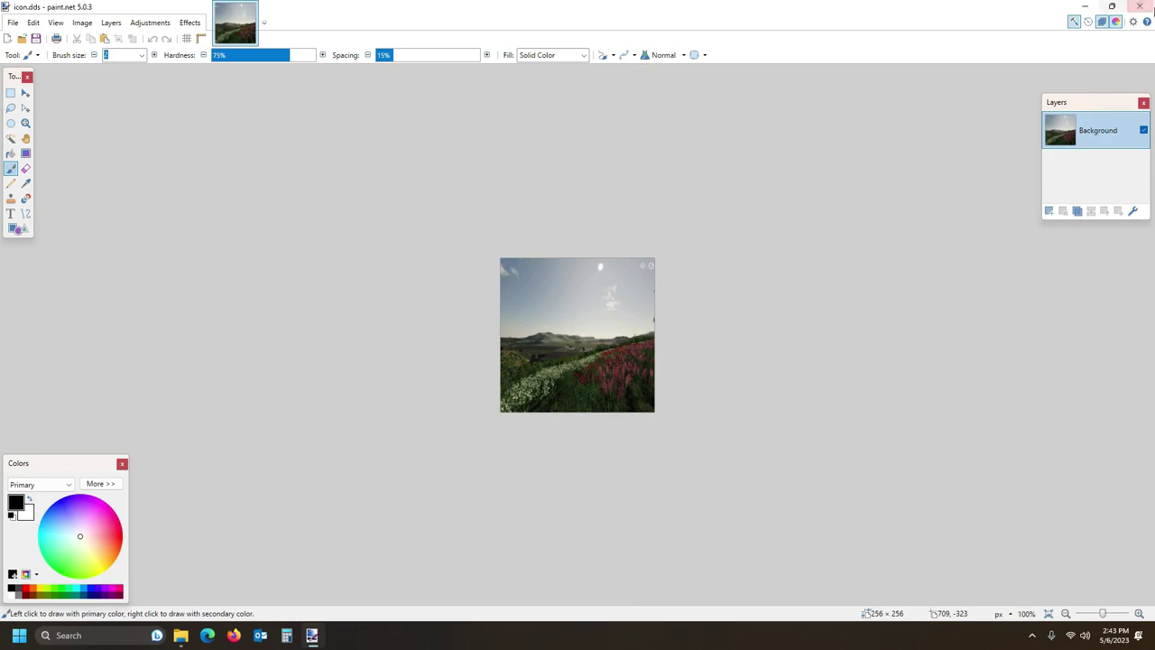
click(1150, 8)
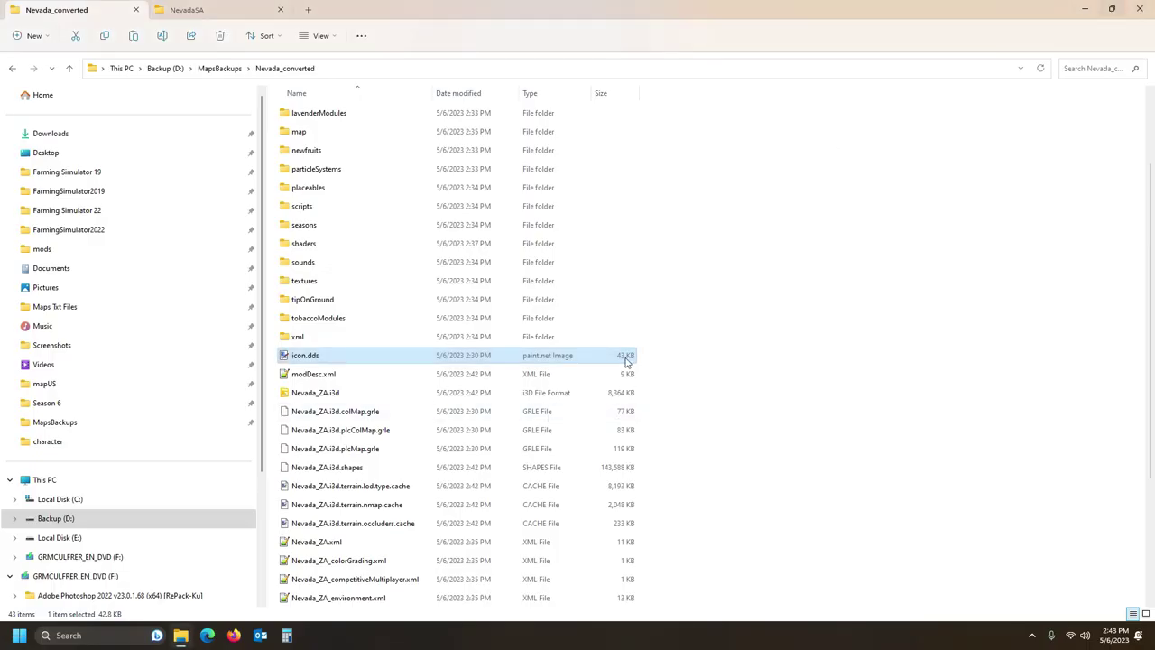
click(217, 12)
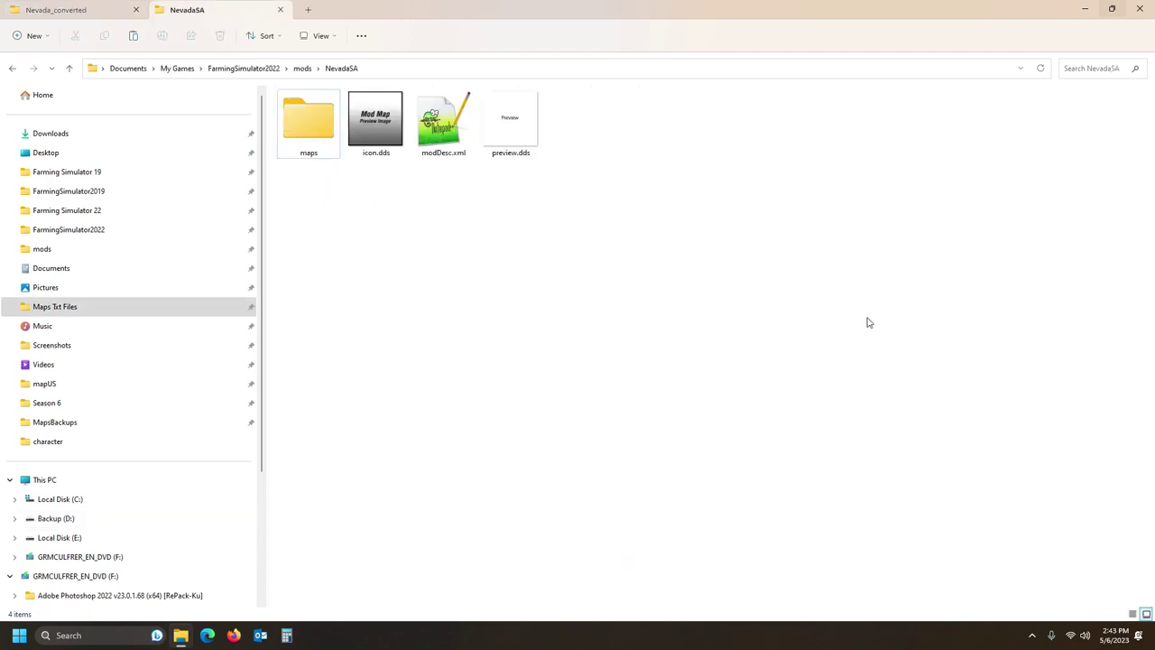
key(ctrl+v)
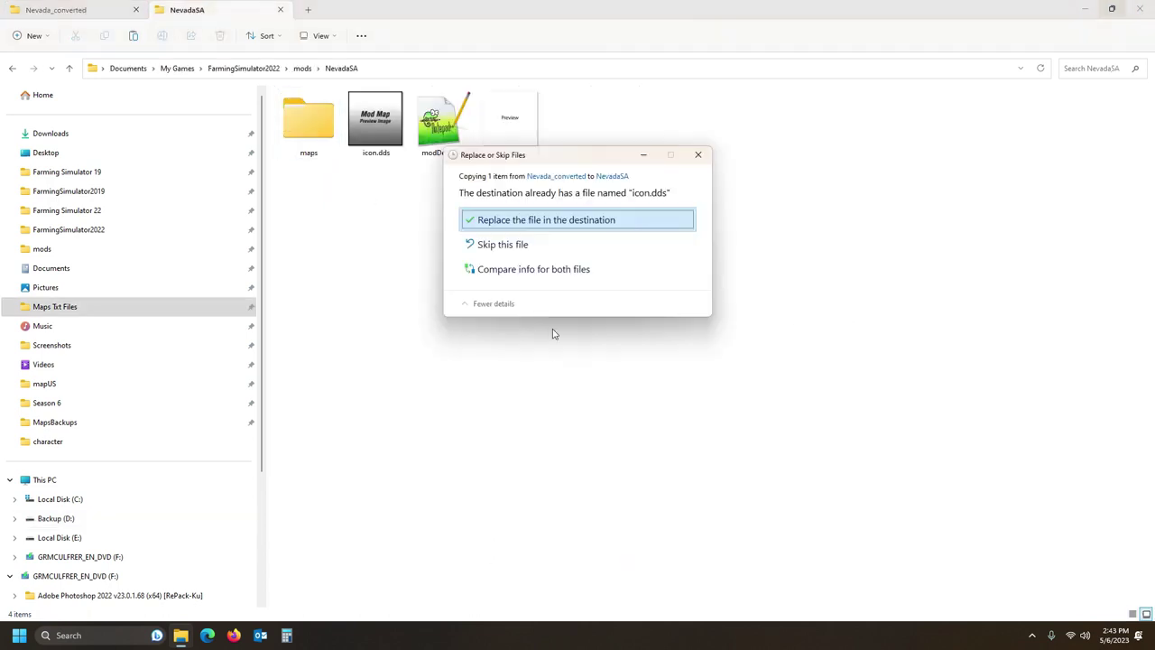
click(533, 223)
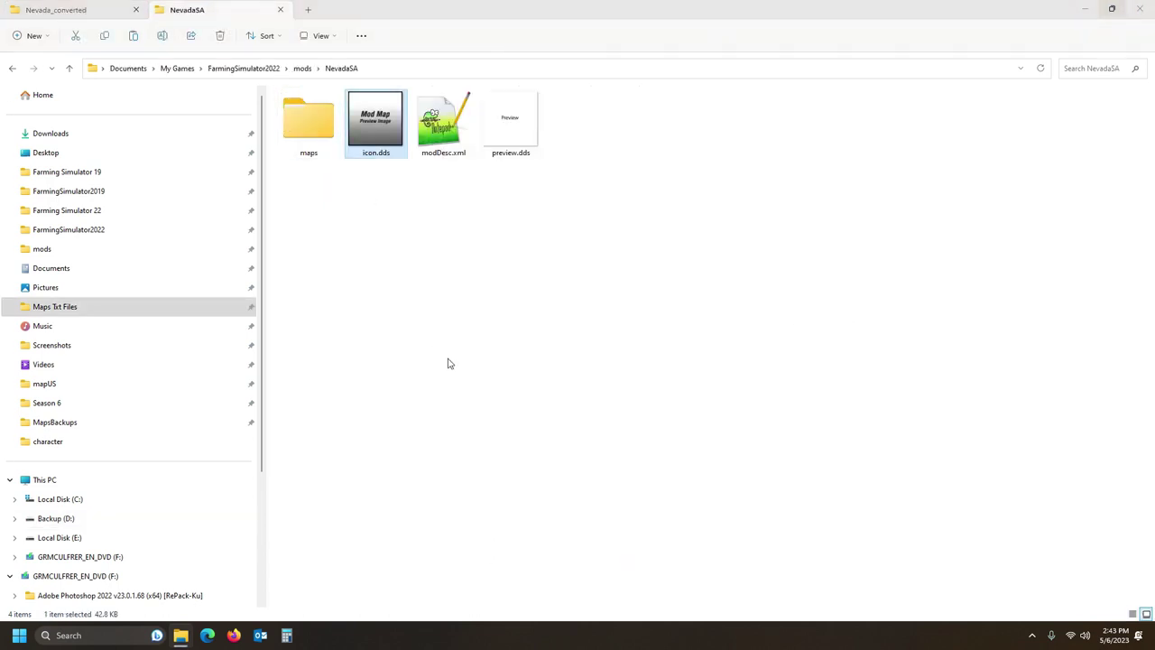
- Open preview.dds from NevadaSA and Nevada_ZA_preview.dds from Nevada_converted together in paint.net
click(516, 131)
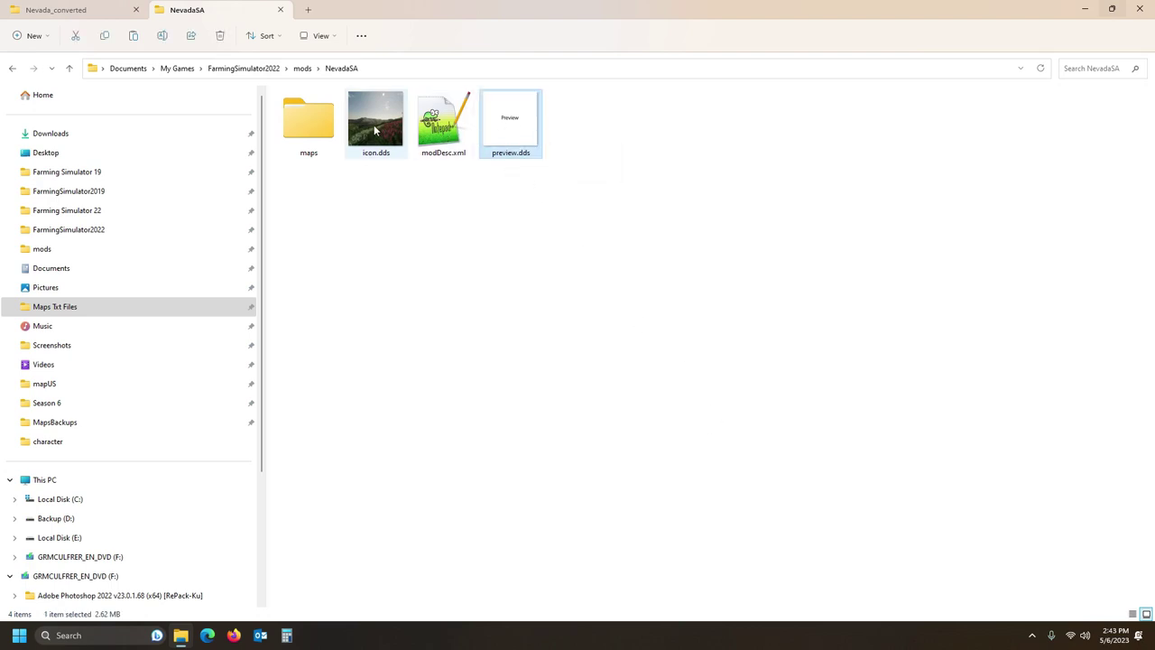
mouse_move(496, 131)
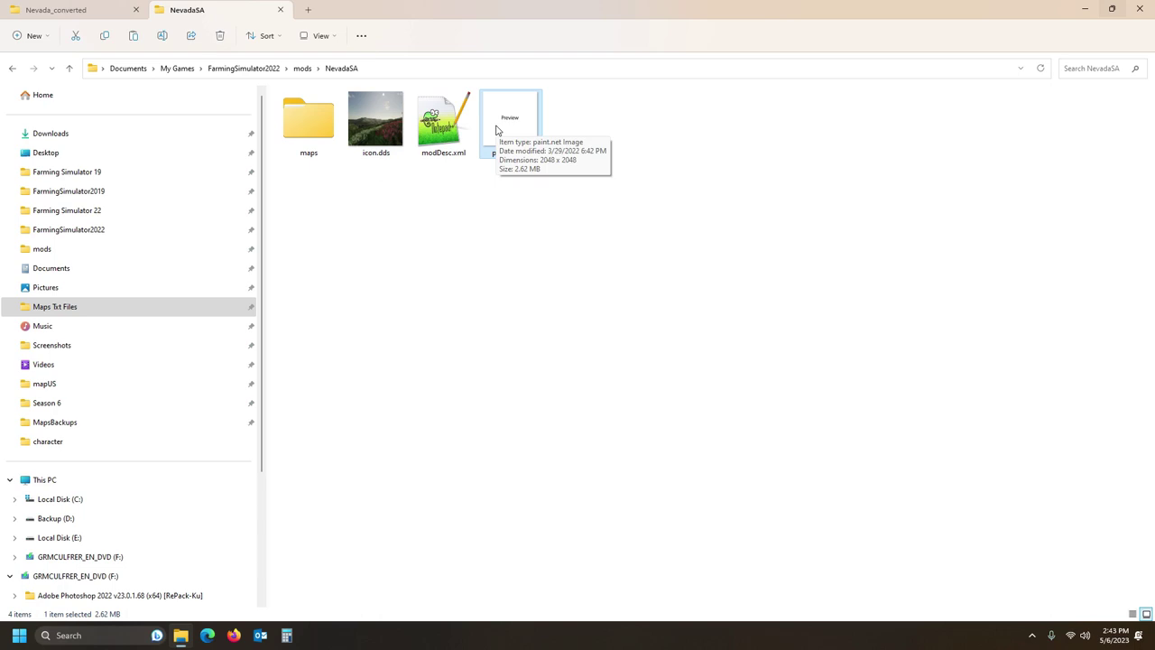
double_click(510, 120)
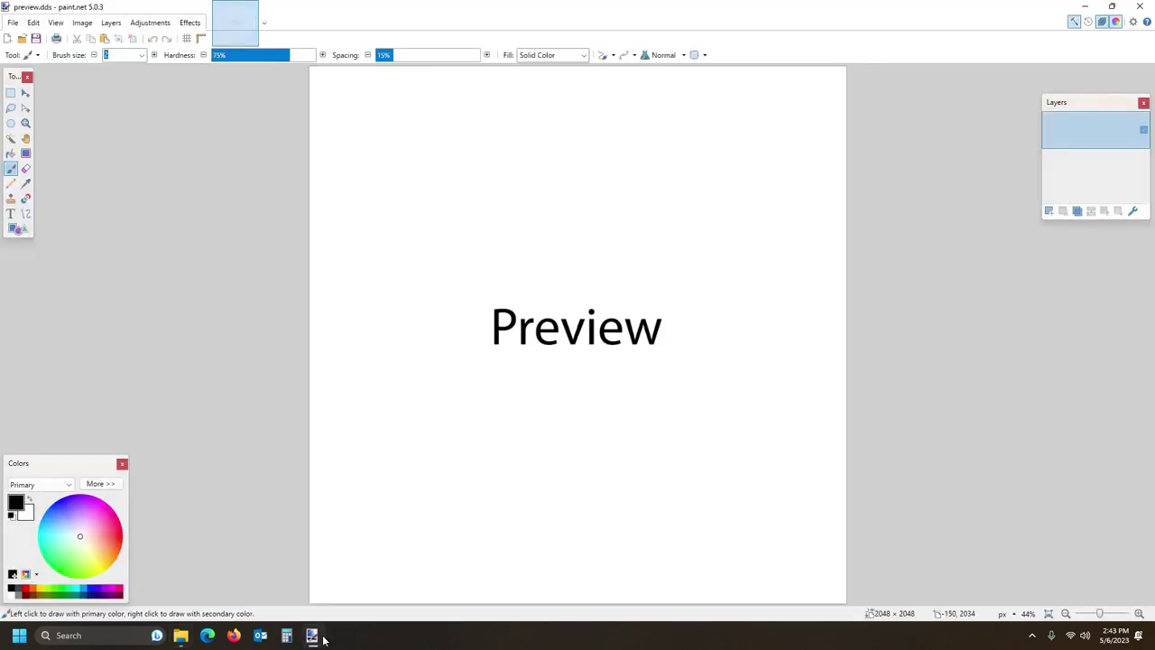
click(311, 635)
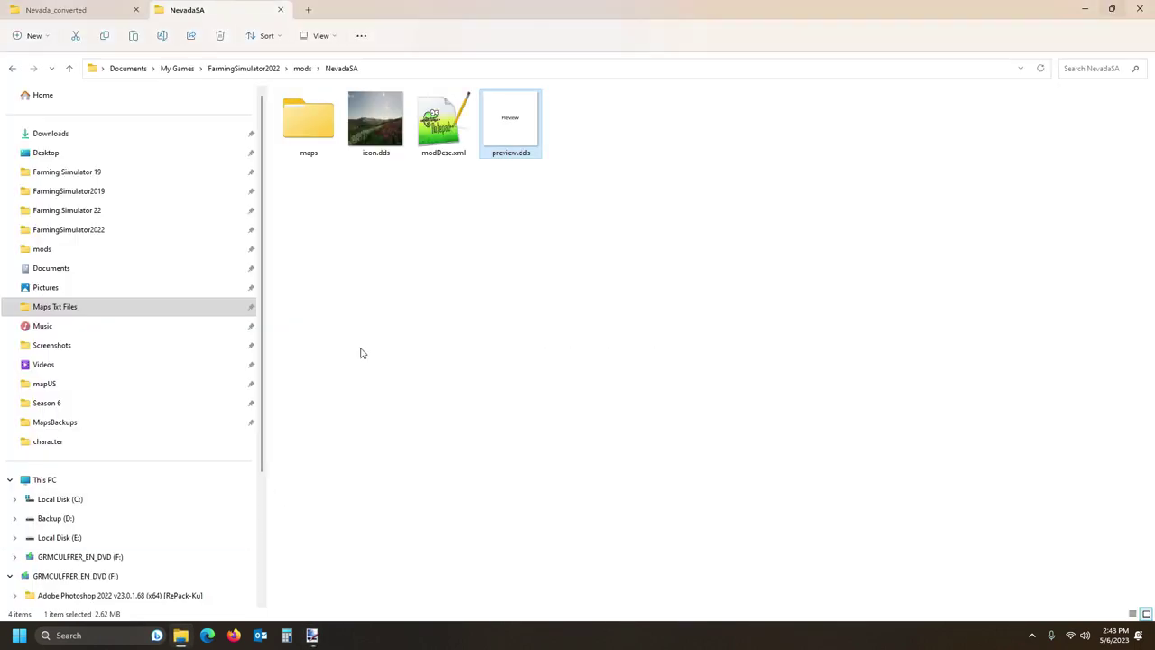
click(82, 10)
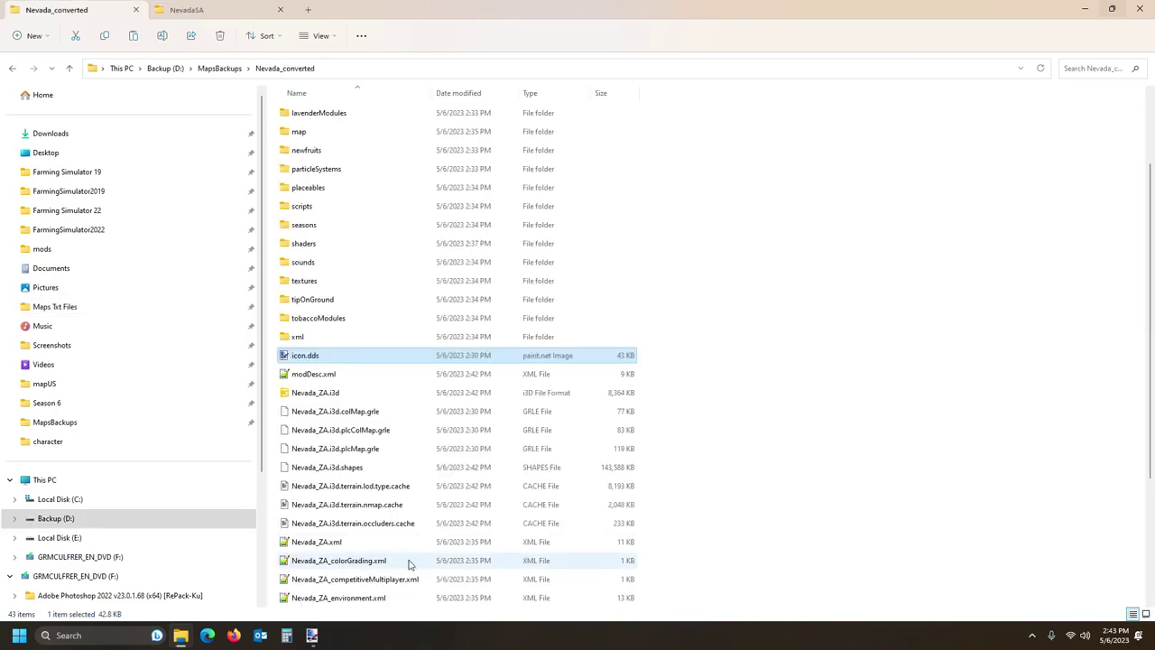
scroll(392, 478, down, 1)
scroll(393, 478, down, 2)
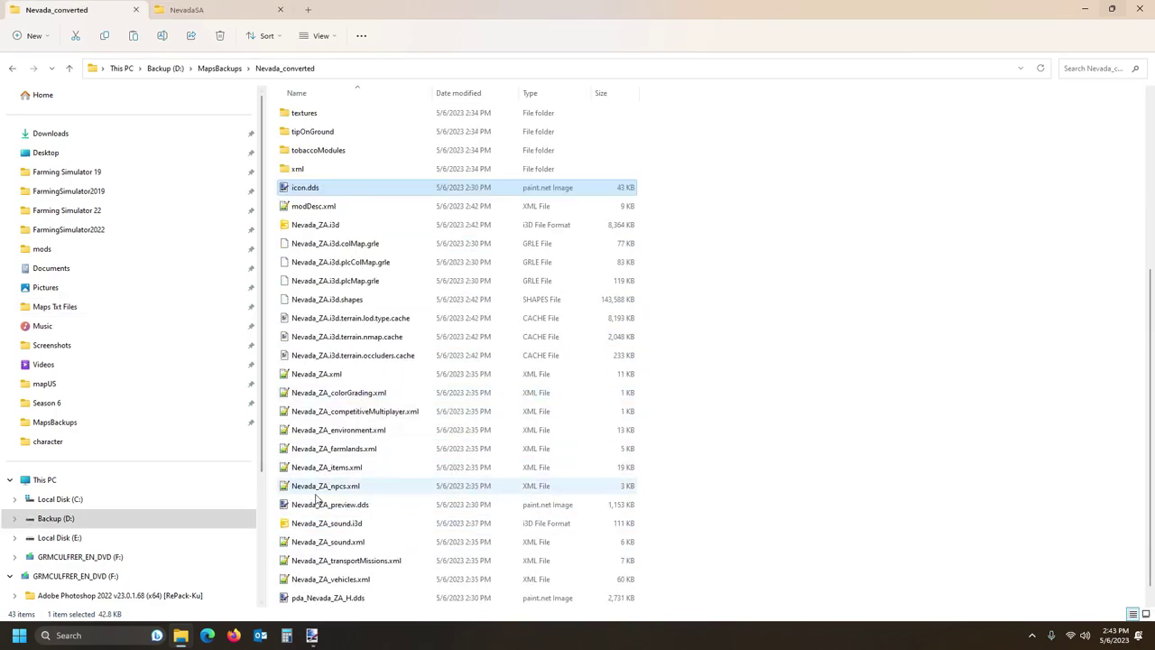
click(336, 510)
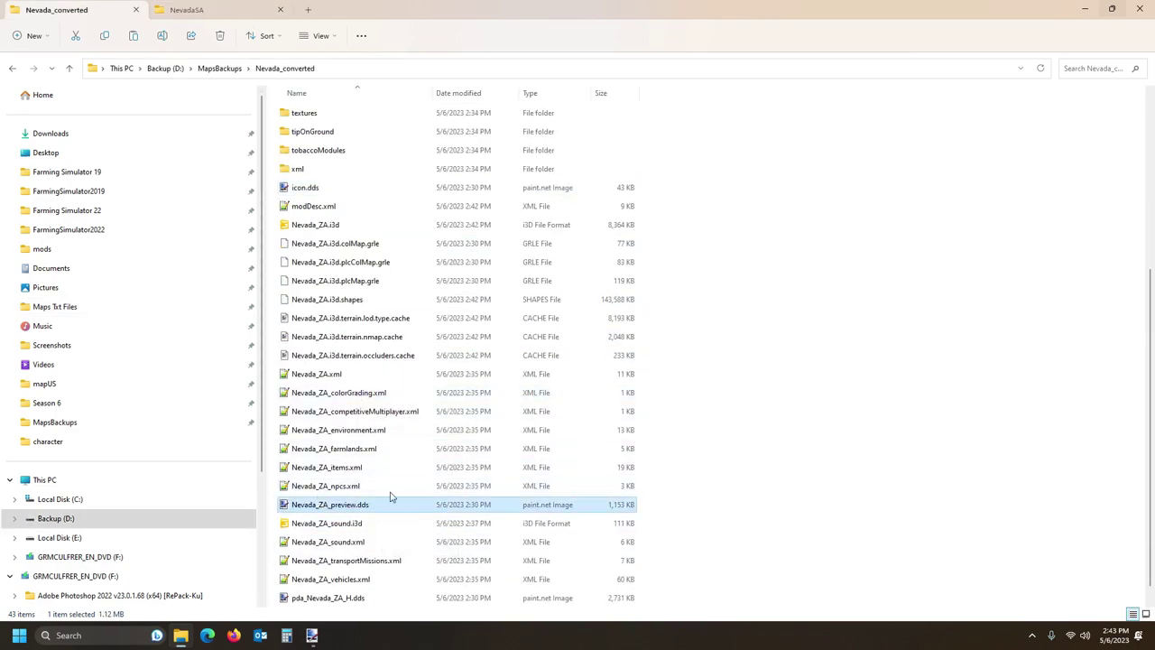
double_click(391, 498)
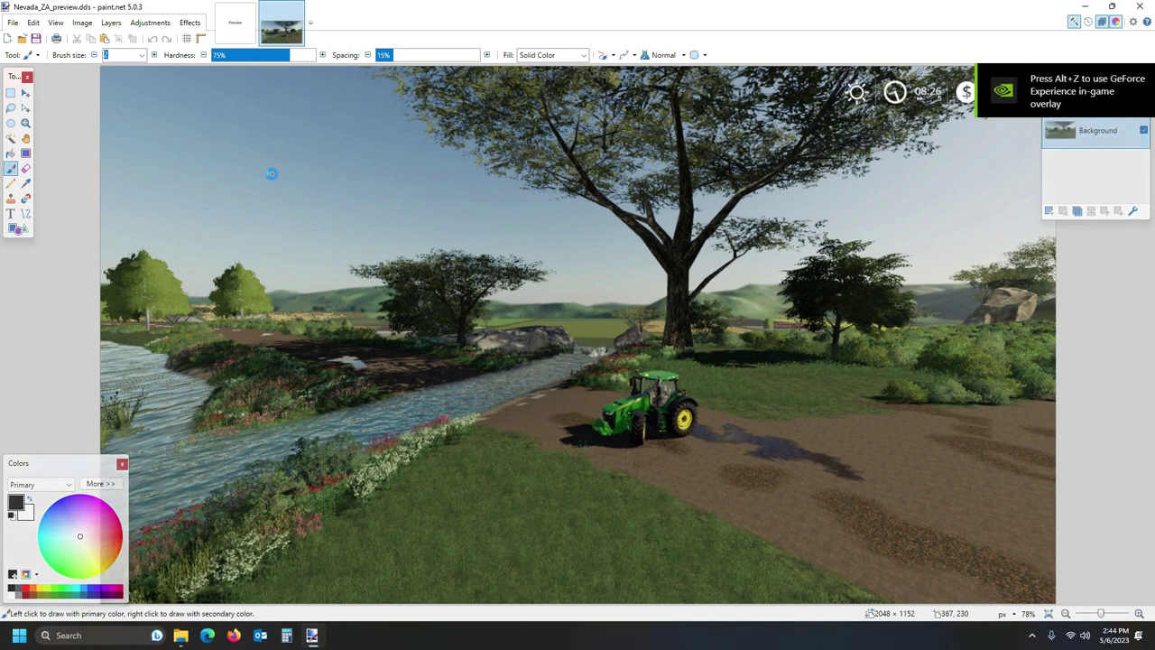
- Cover the word "Preview" in preview.dds with white using the Paintbrush at a brush size of 750
click(235, 24)
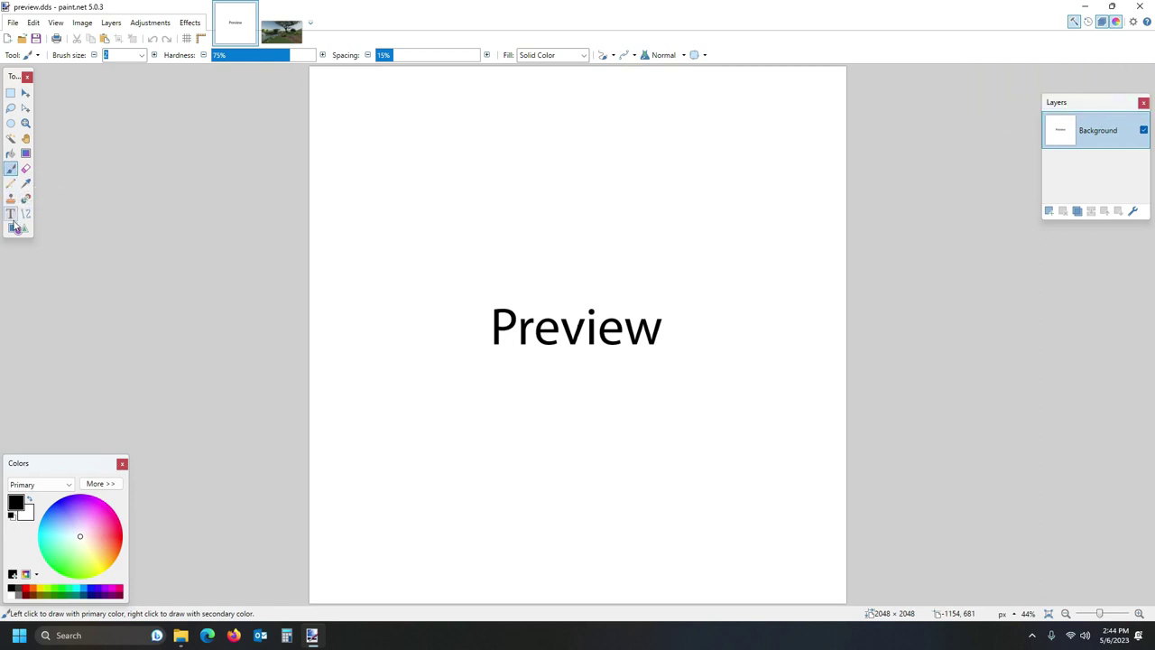
click(13, 596)
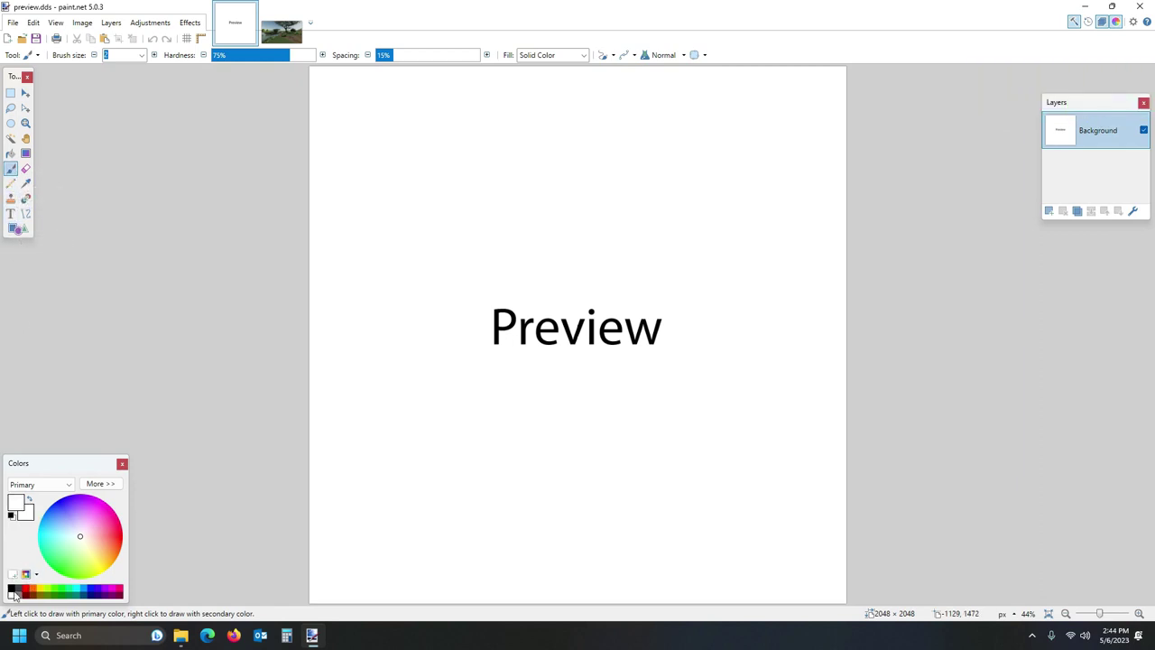
click(141, 55)
click(117, 289)
click(142, 55)
scroll(137, 257, down, 5)
click(132, 240)
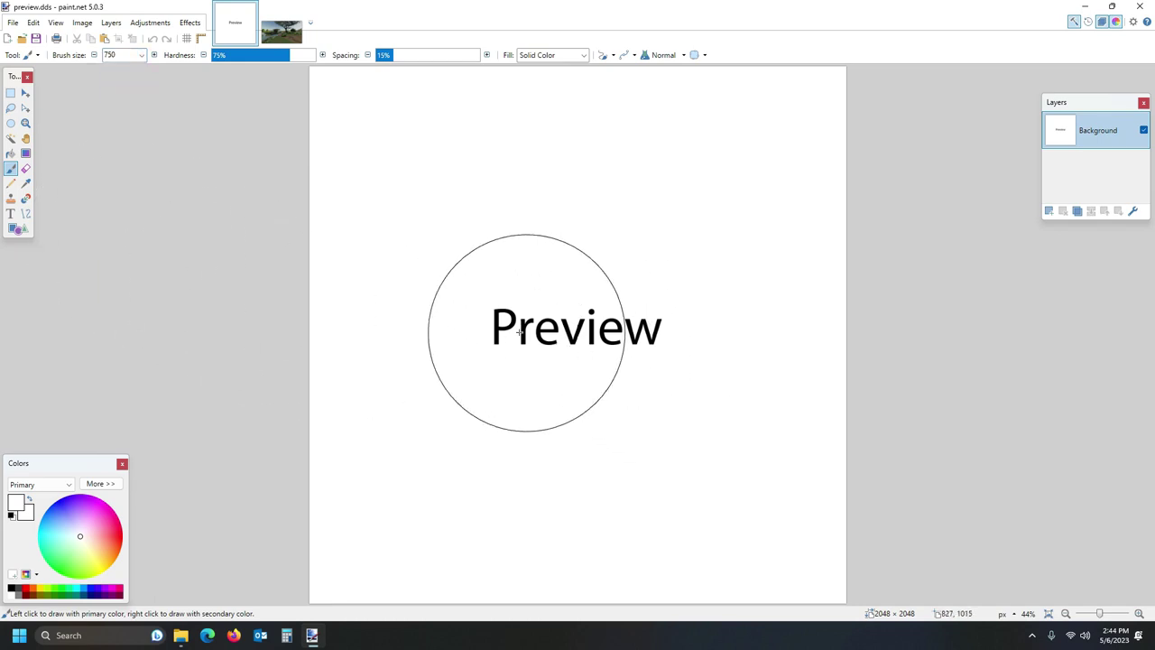
drag(479, 286, 534, 322)
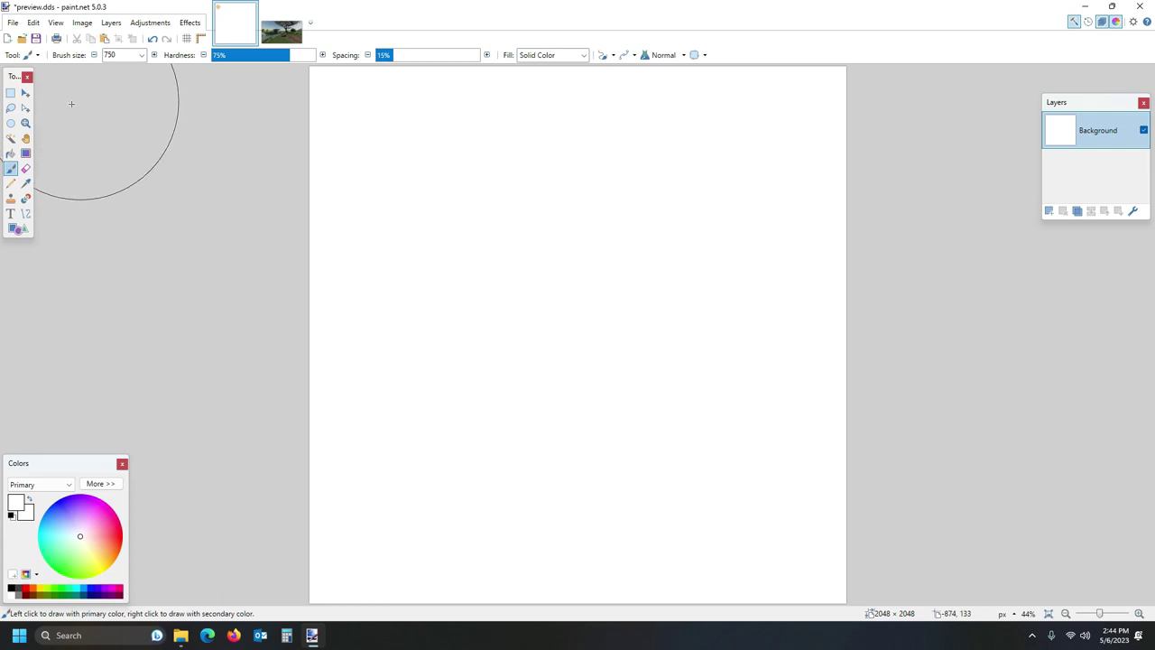
- Copy the entire Nevada_ZA_preview.dds image and paste it into the blank white preview.dds canvas
click(10, 93)
click(25, 94)
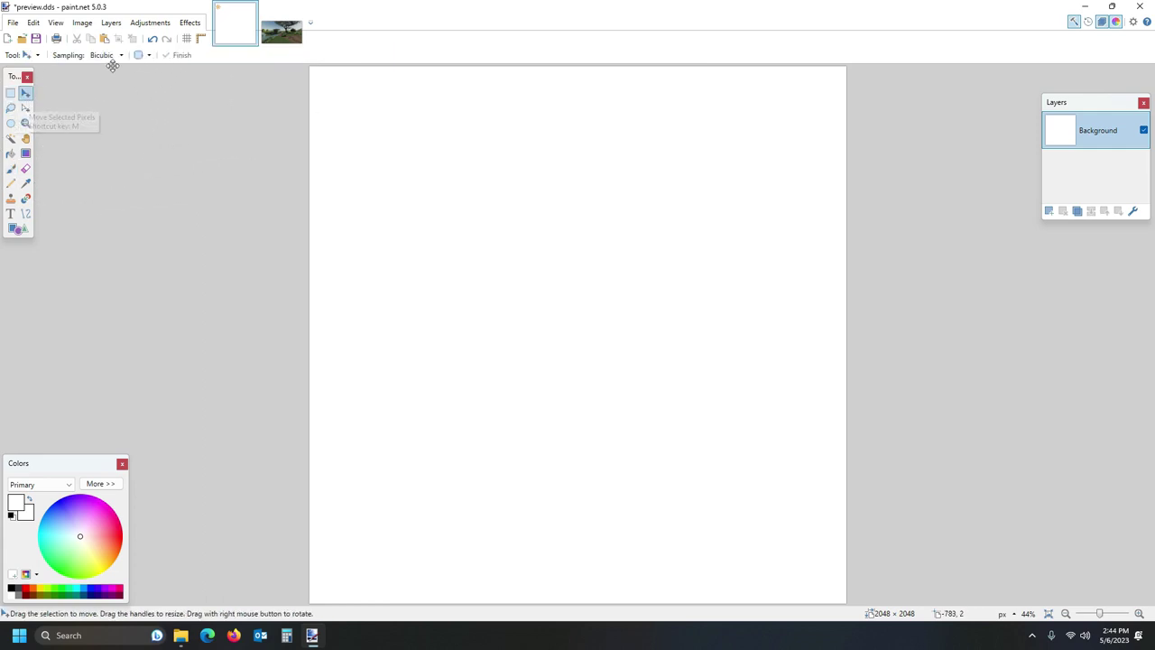
click(292, 38)
key(ctrl+a)
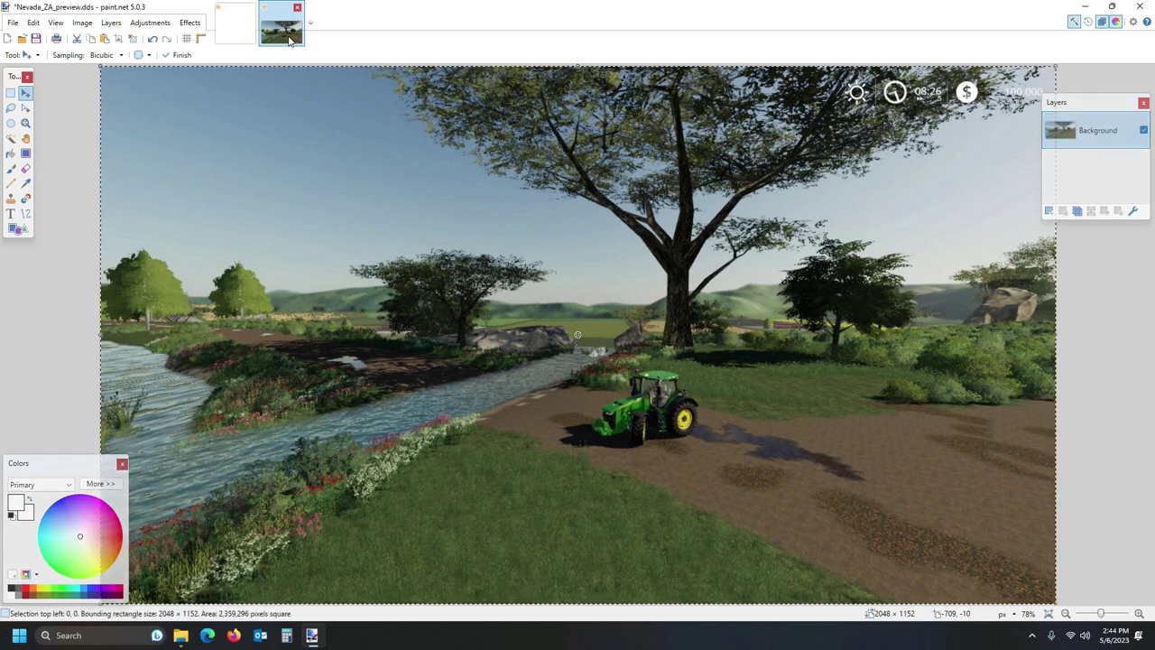
click(237, 25)
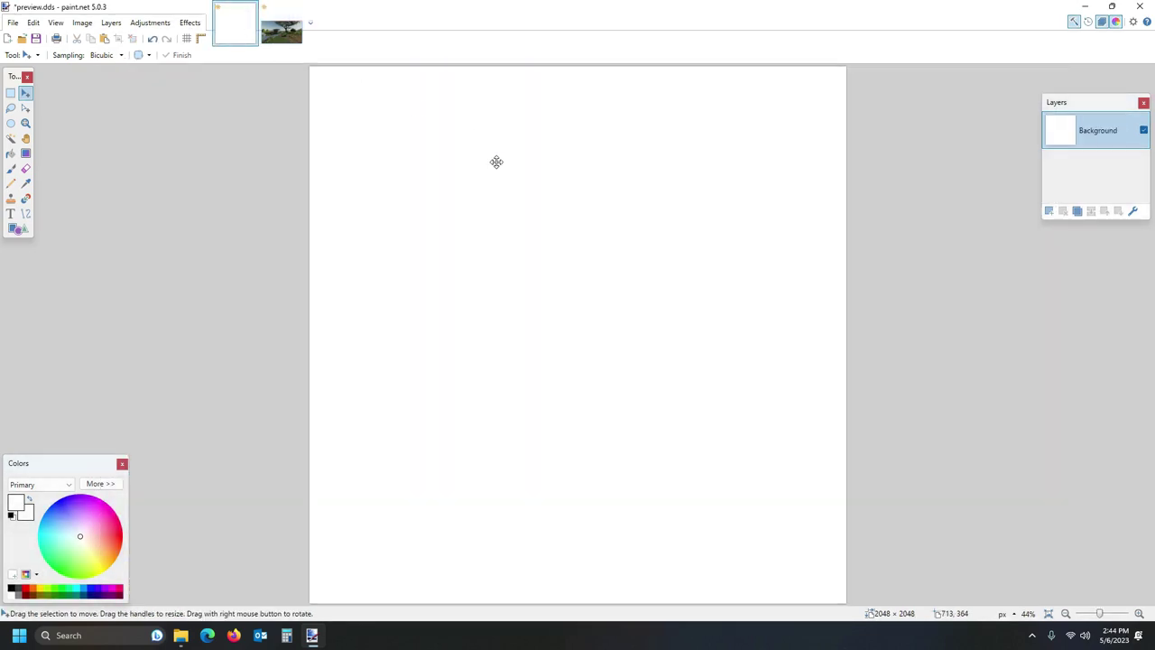
key(ctrl+v)
- Move the pasted picture to the lower part of the canvas and enlarge it to about 2144 × 1206 px, covering the full width and bottom edge
drag(629, 219, 625, 439)
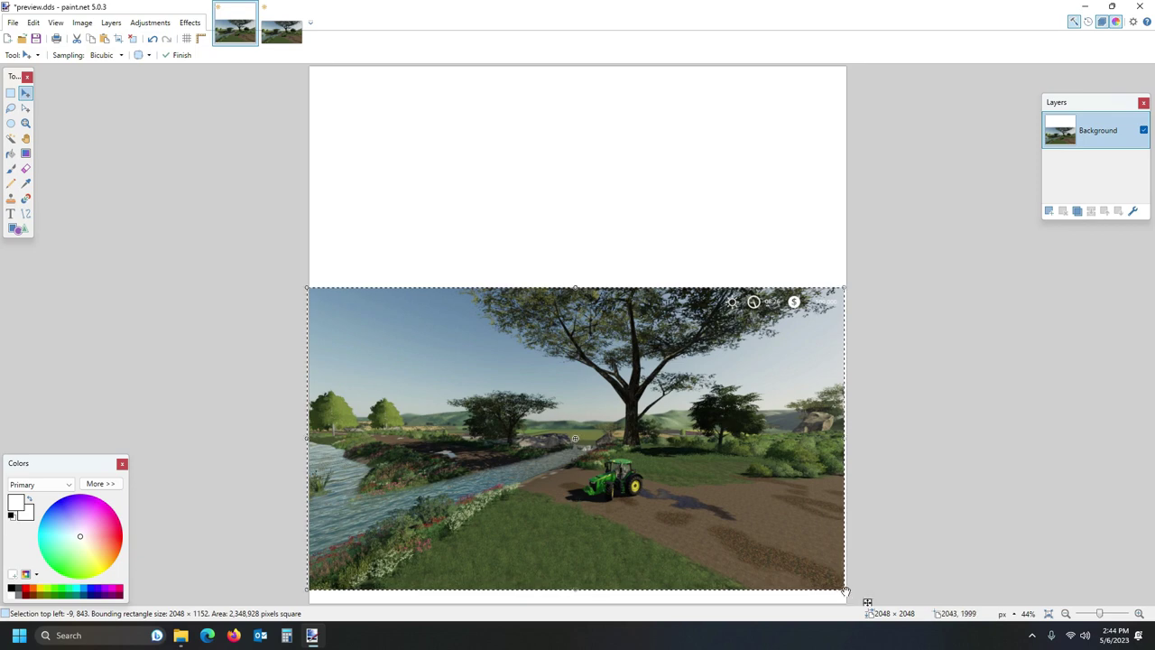
drag(845, 592, 867, 607)
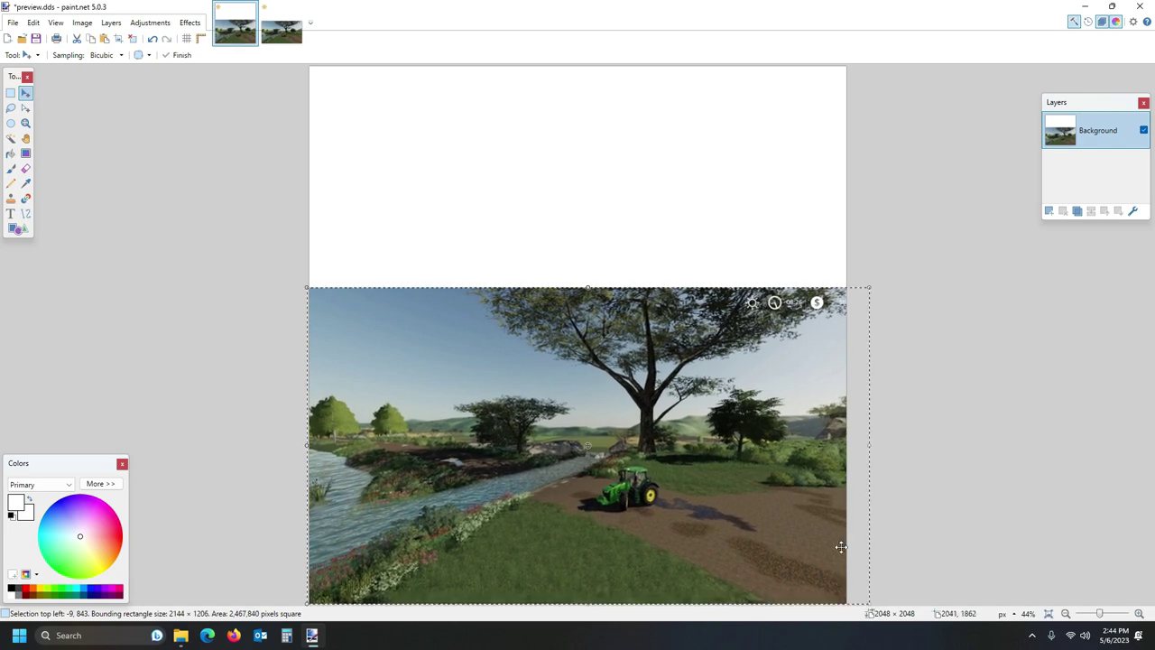
mouse_move(755, 462)
mouse_down()
mouse_move(740, 466)
mouse_move(742, 455)
mouse_move(743, 465)
mouse_up()
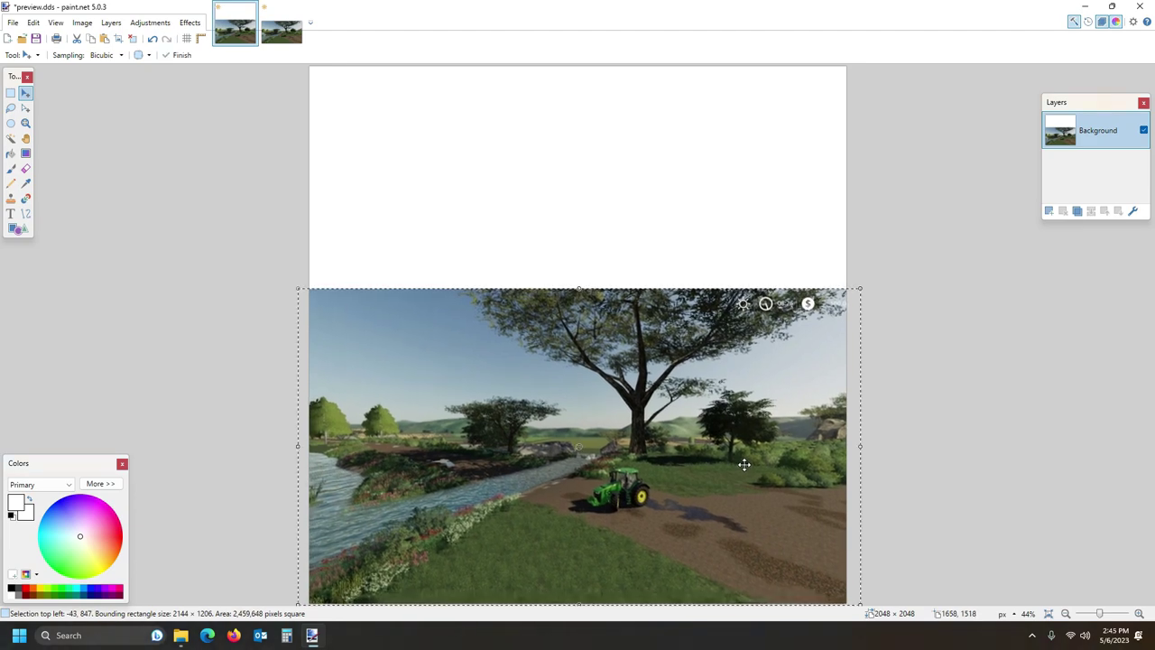
- Save preview.dds as BC1 (Linear, DXT1) with mip maps, and close paint.net, discarding the changes to Nevada_ZA_preview.dds
click(35, 41)
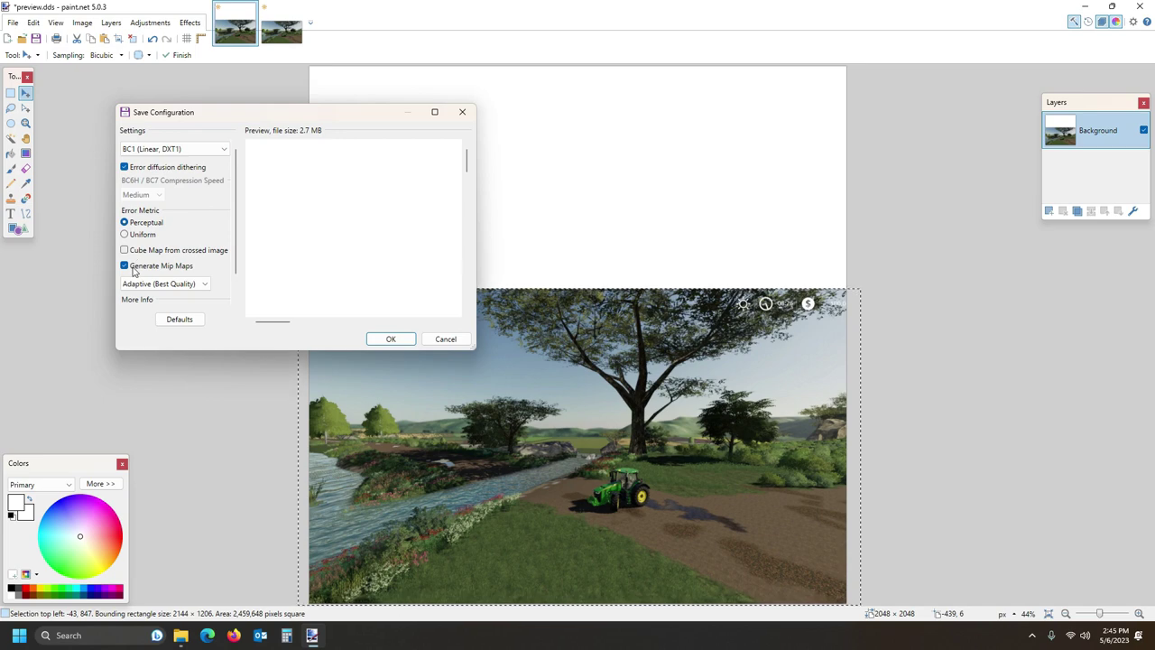
click(391, 339)
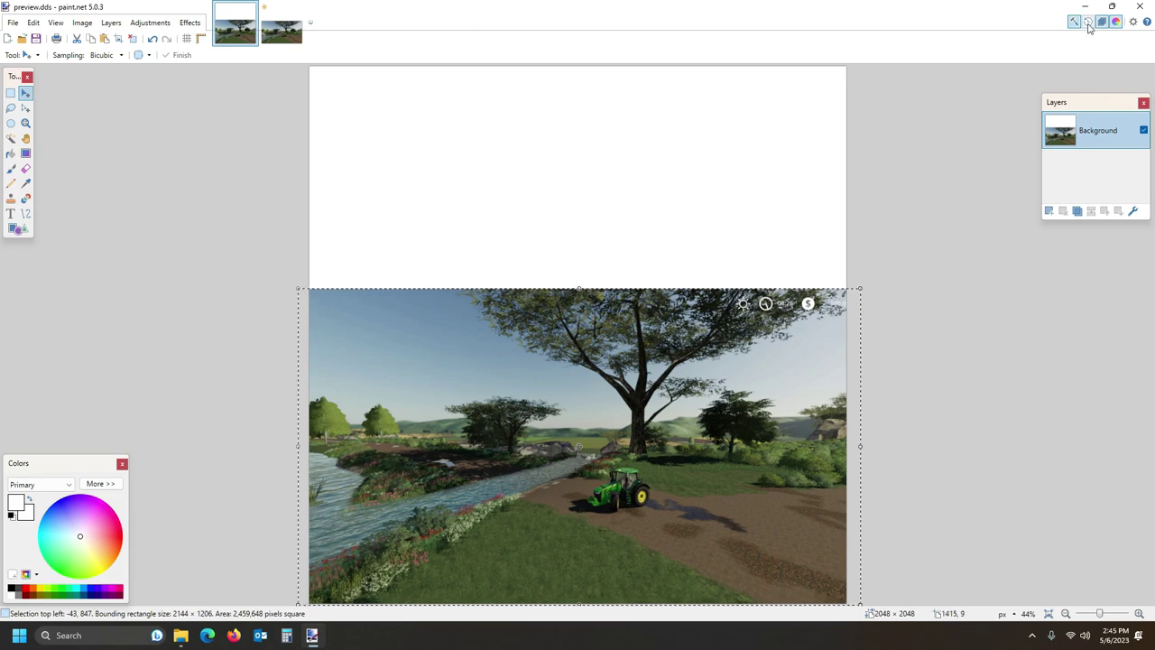
click(1141, 7)
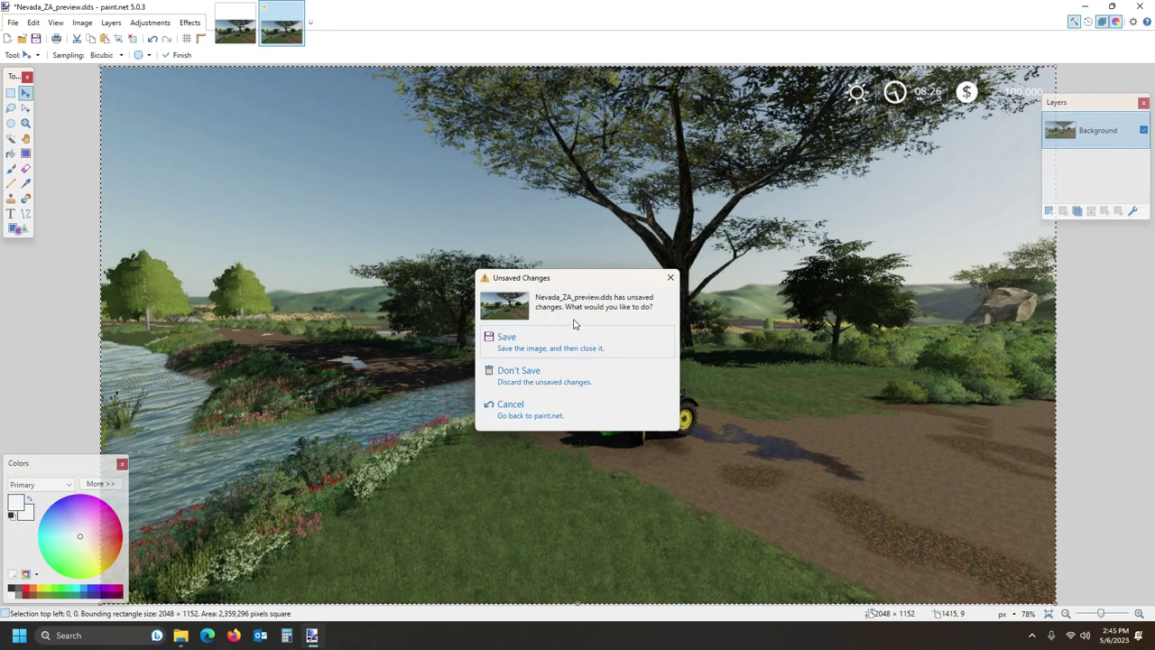
click(519, 377)
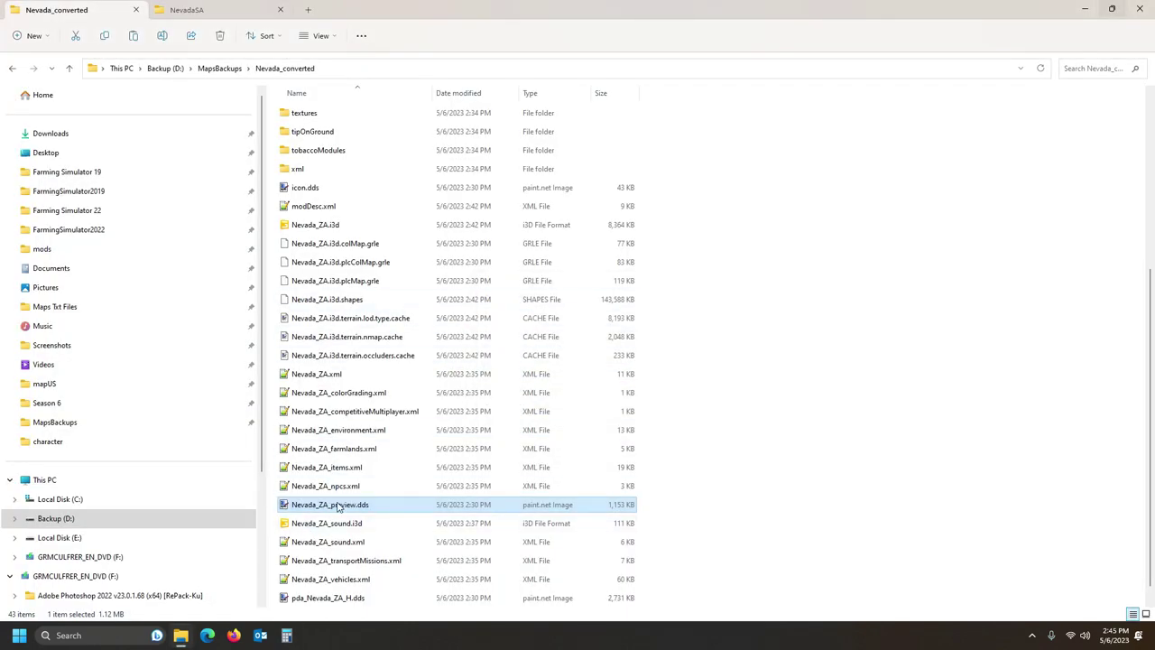
- Check the new preview in the NevadaSA folder, and examine the contents of mapAlpine's placeables and animalTrader folders
click(215, 13)
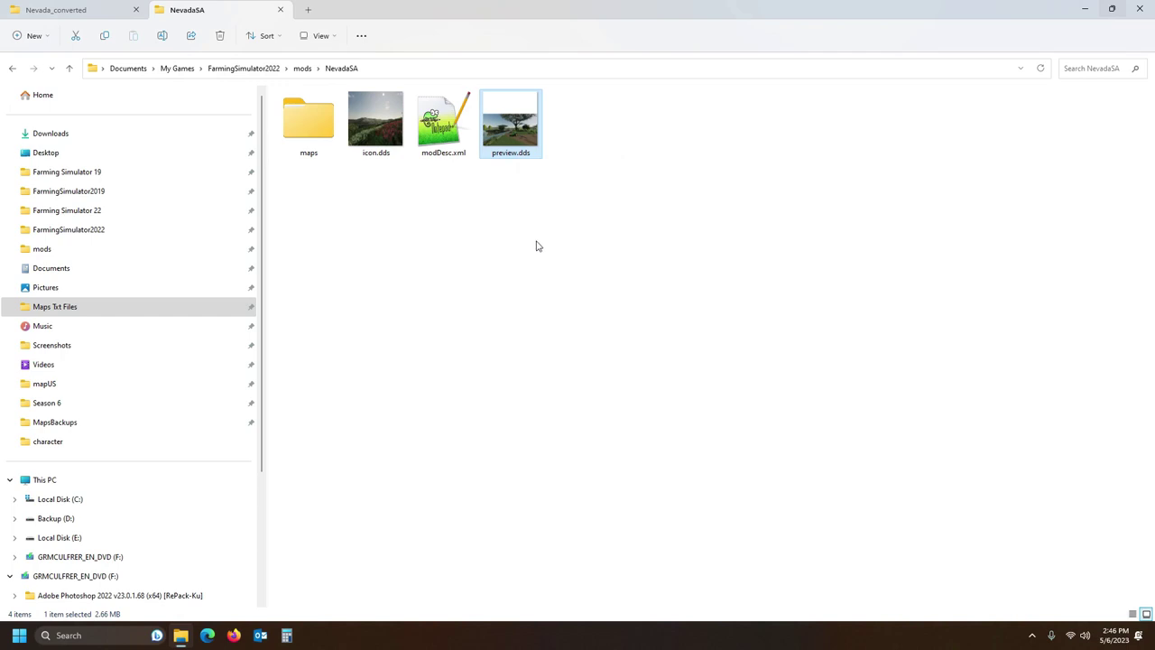
double_click(315, 135)
double_click(309, 119)
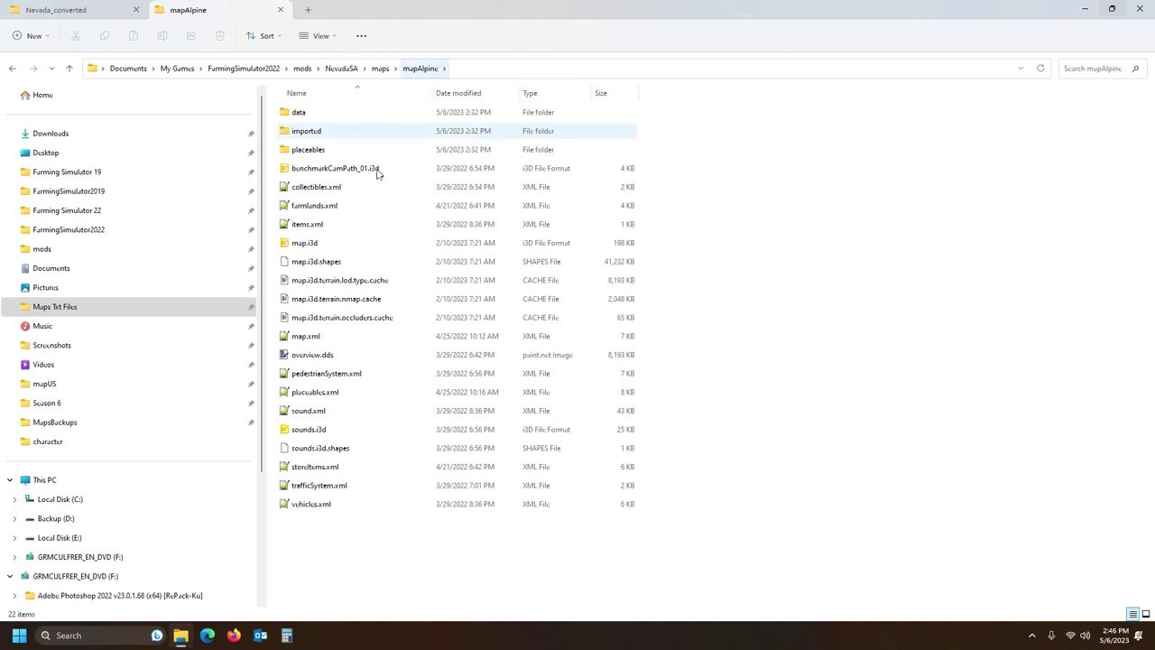
double_click(307, 150)
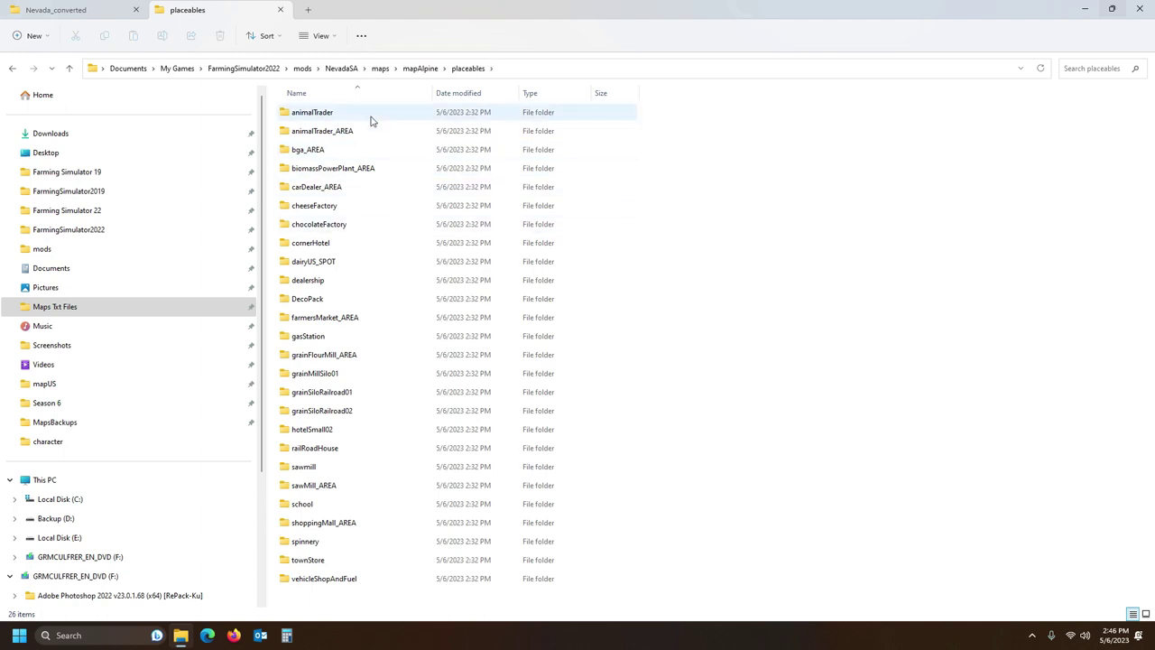
click(421, 70)
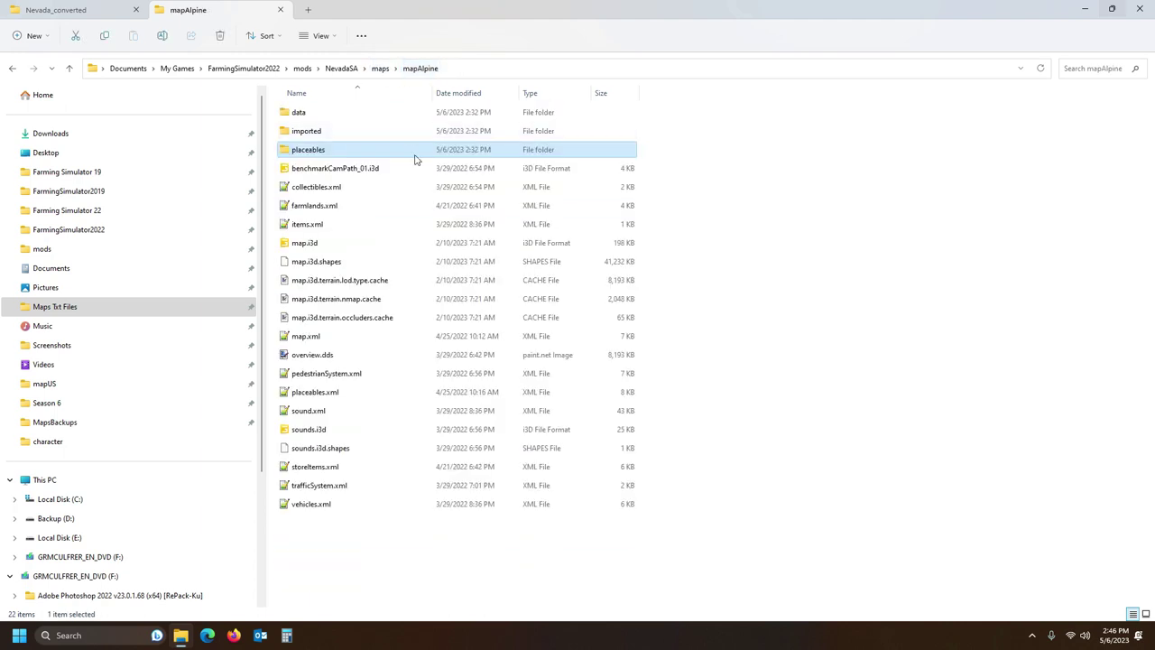
double_click(326, 152)
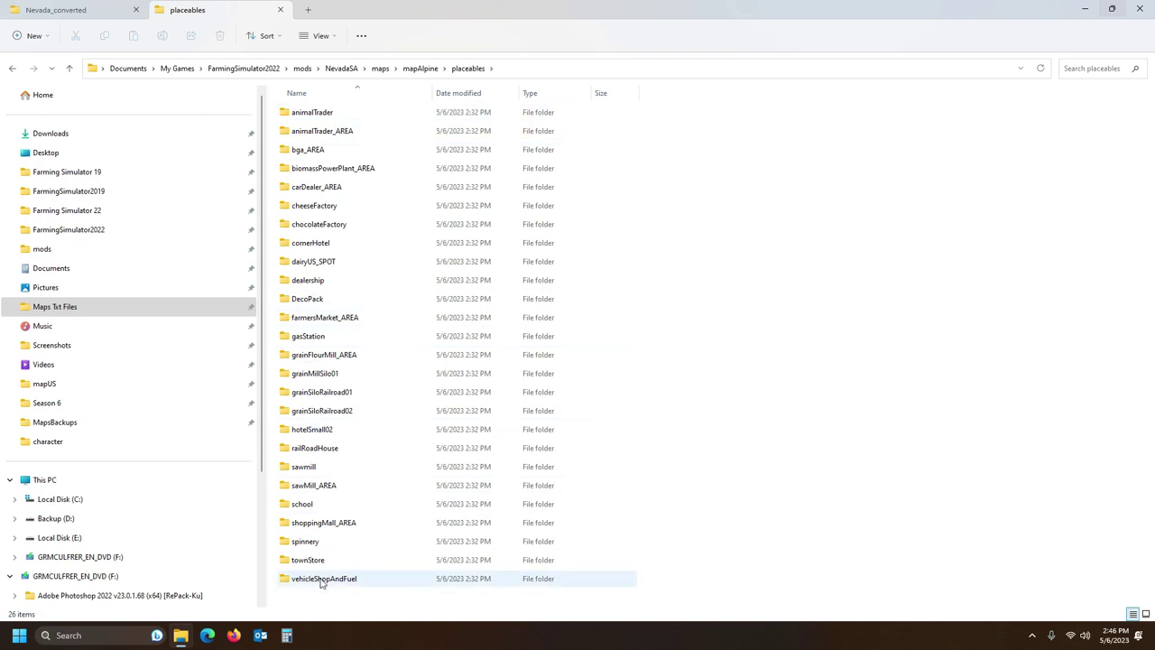
double_click(313, 115)
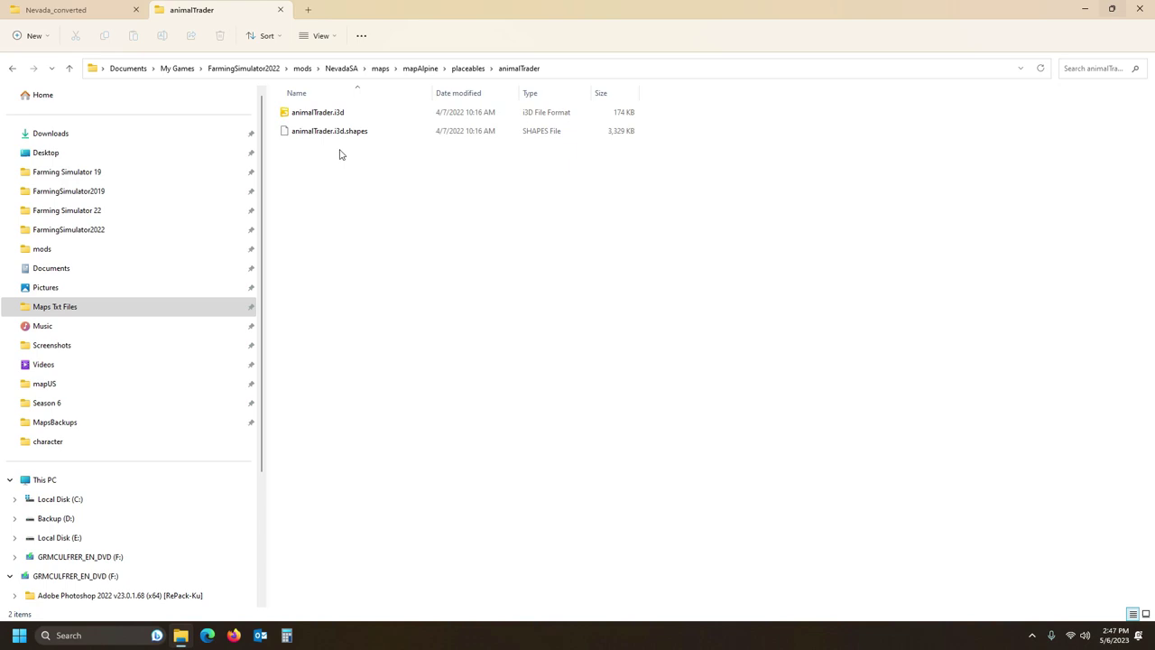
click(467, 68)
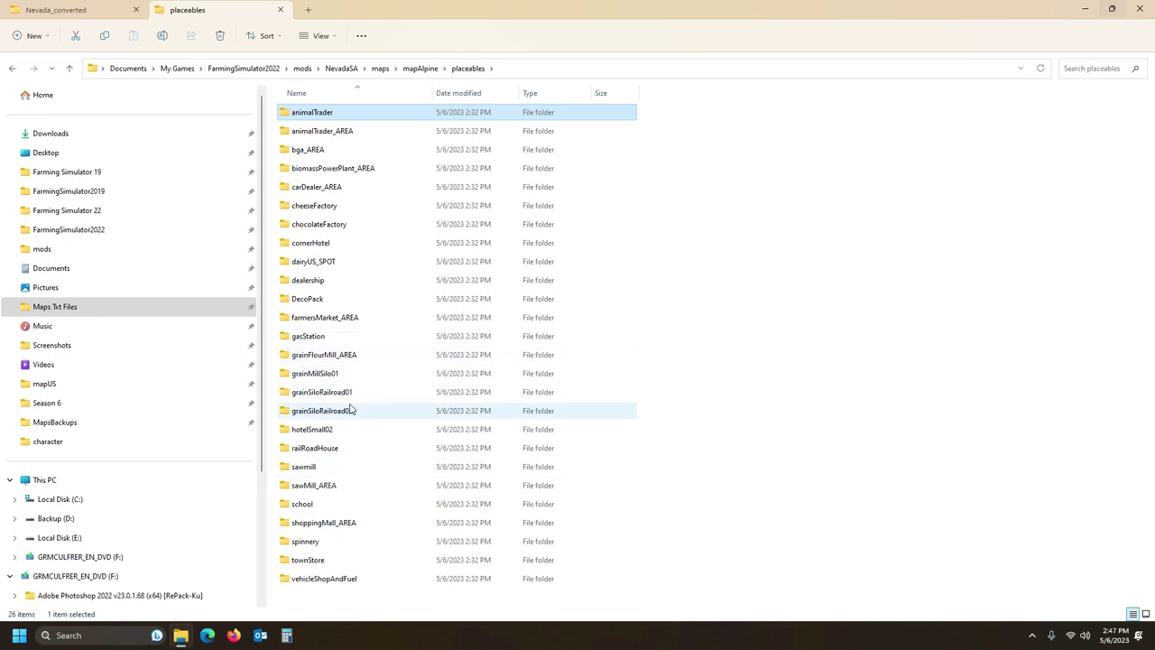
- Move all files and folders from mapAlpine up into the maps folder of NevadaSA
click(424, 69)
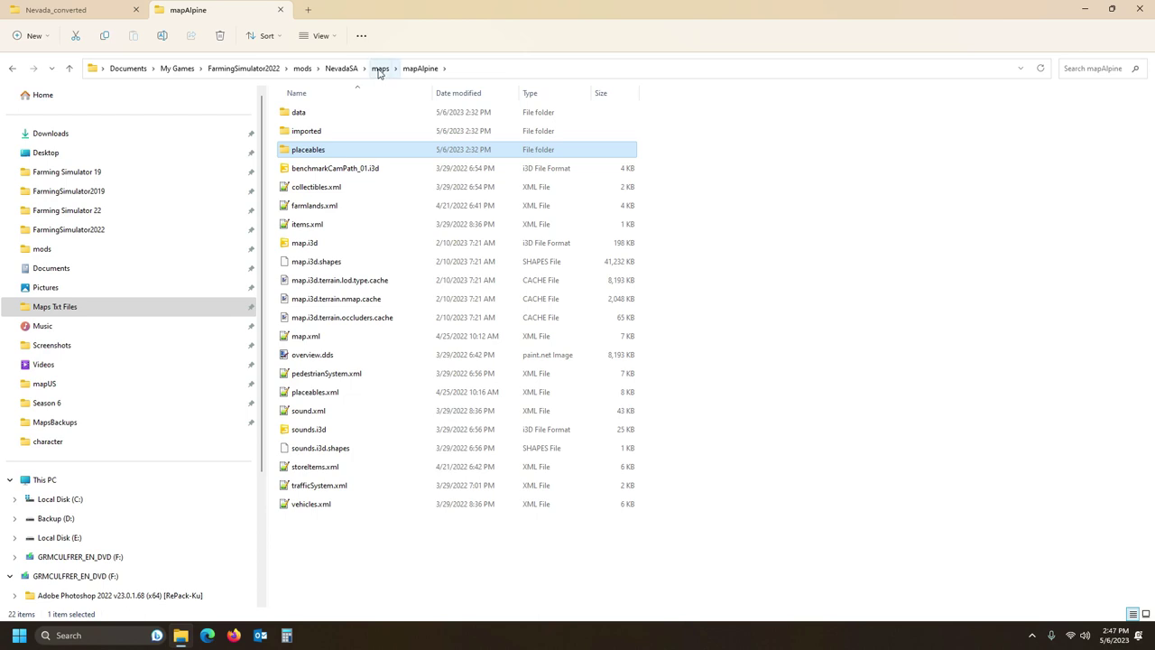
key(ctrl+a)
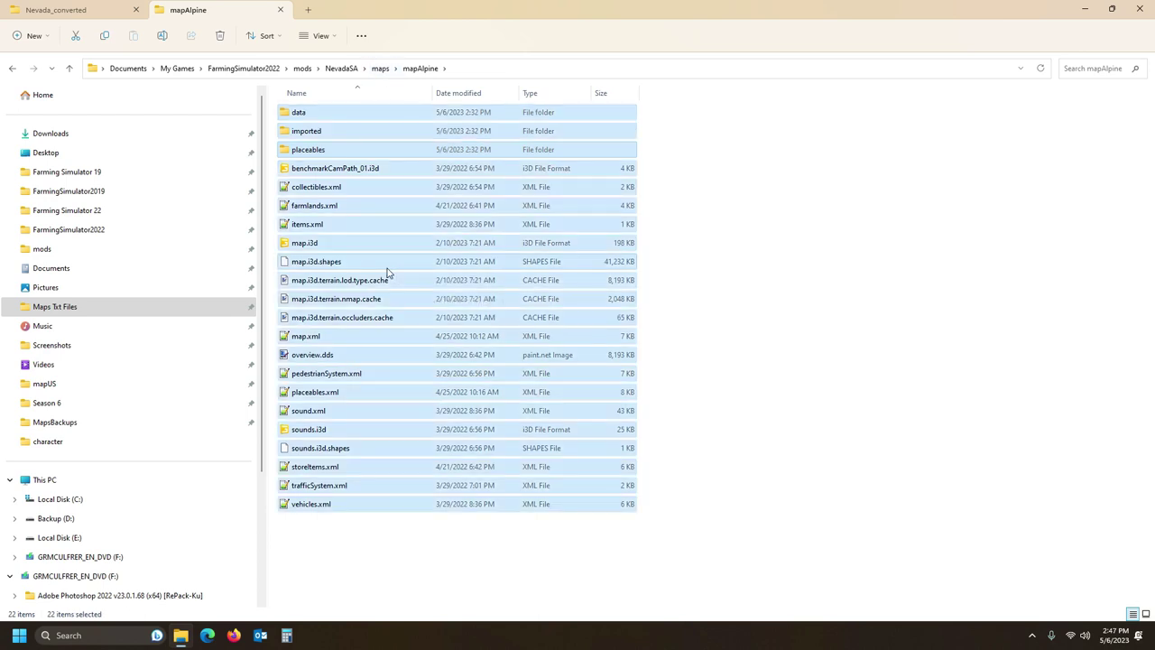
click(380, 68)
click(682, 317)
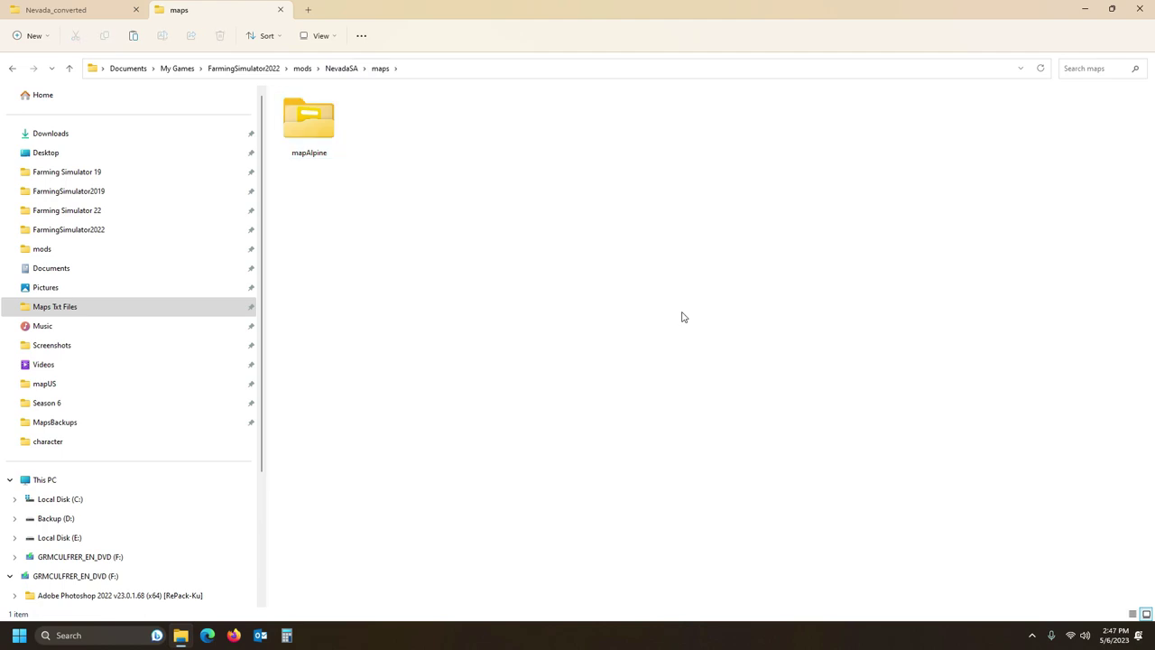
key(ctrl+v)
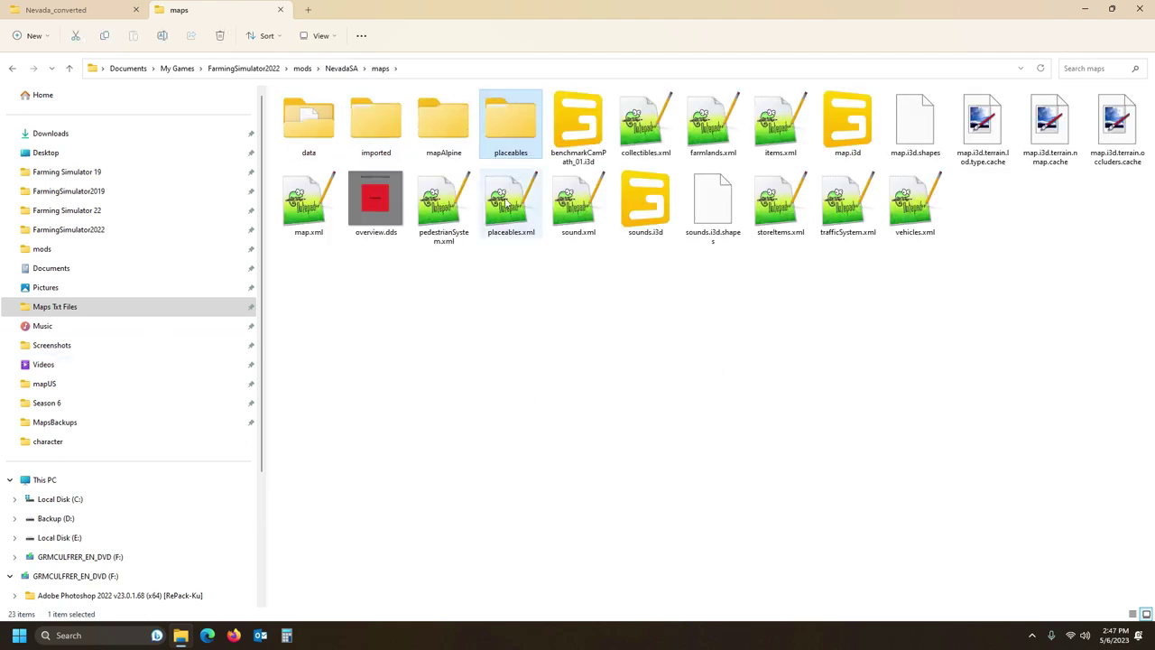
- Check that the mapAlpine folder is empty and delete it from the maps folder
double_click(443, 125)
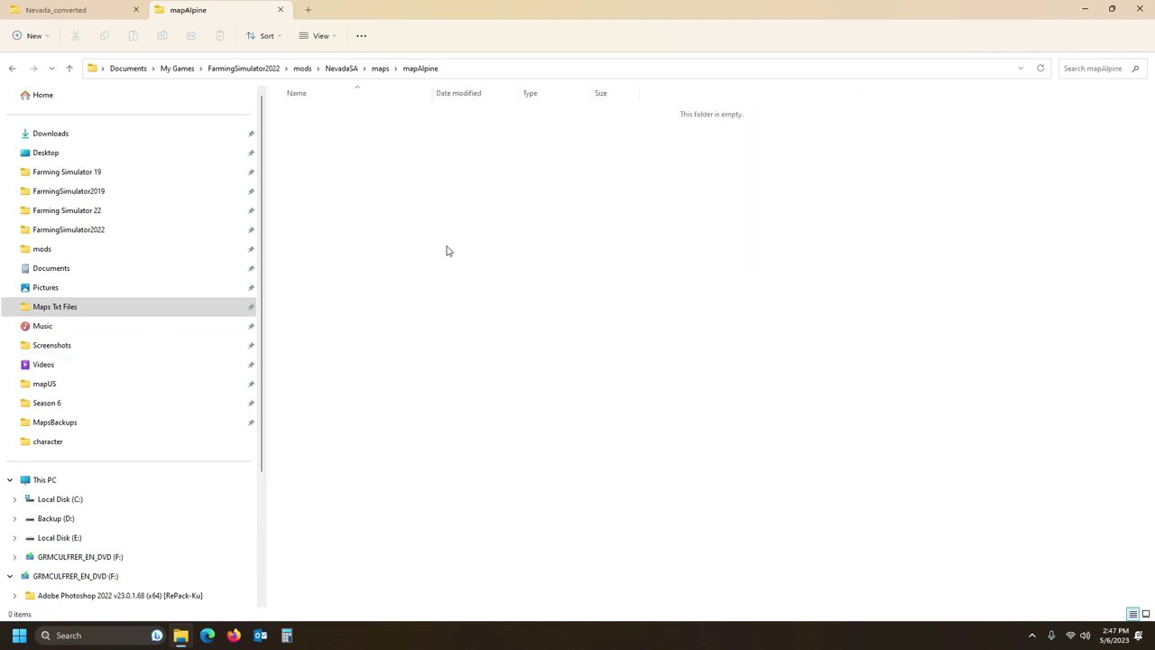
click(380, 69)
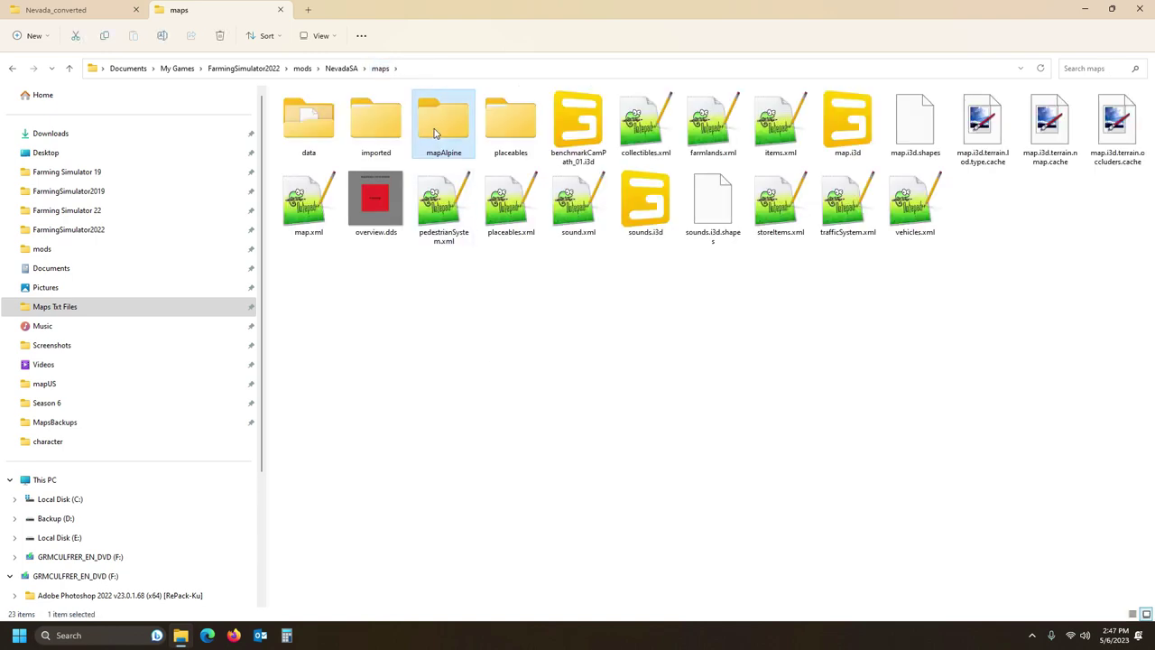
key(Delete)
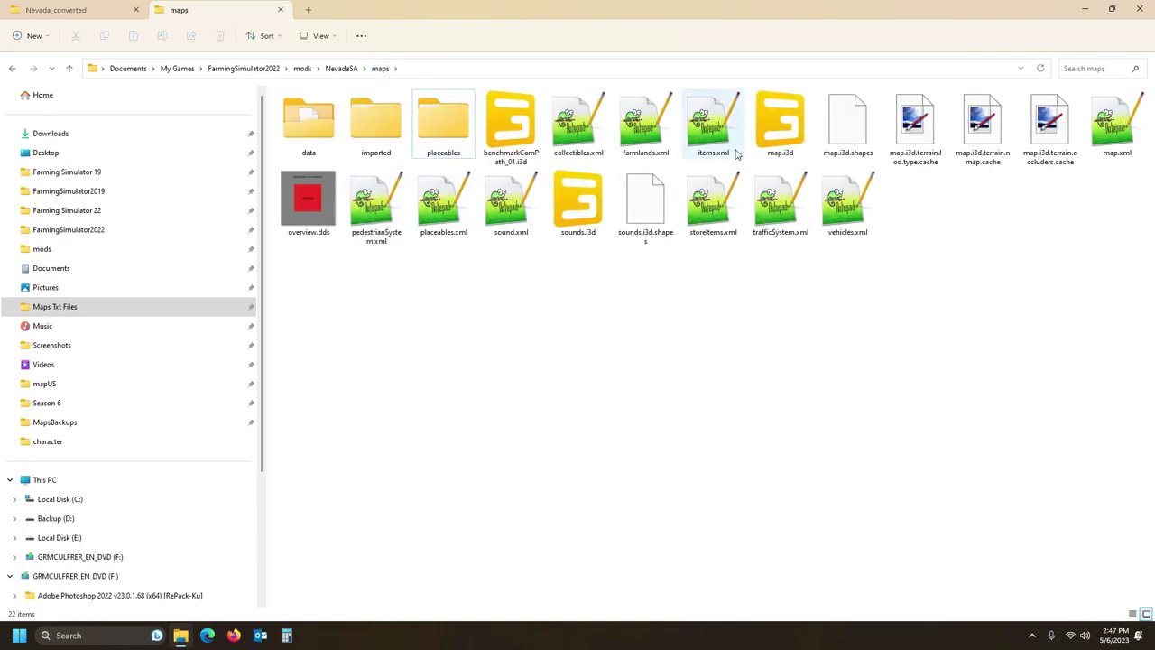
- Open map.i3d from the maps folder in Notepad++ and look through its list of file paths
right_click(794, 120)
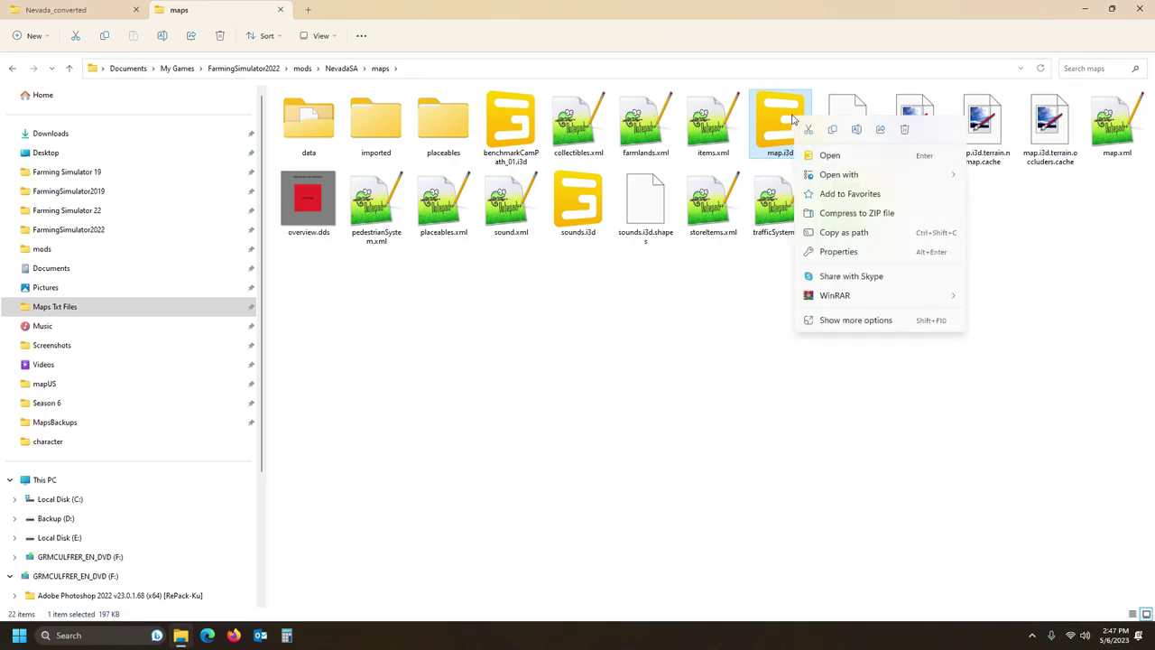
mouse_move(856, 177)
click(1001, 199)
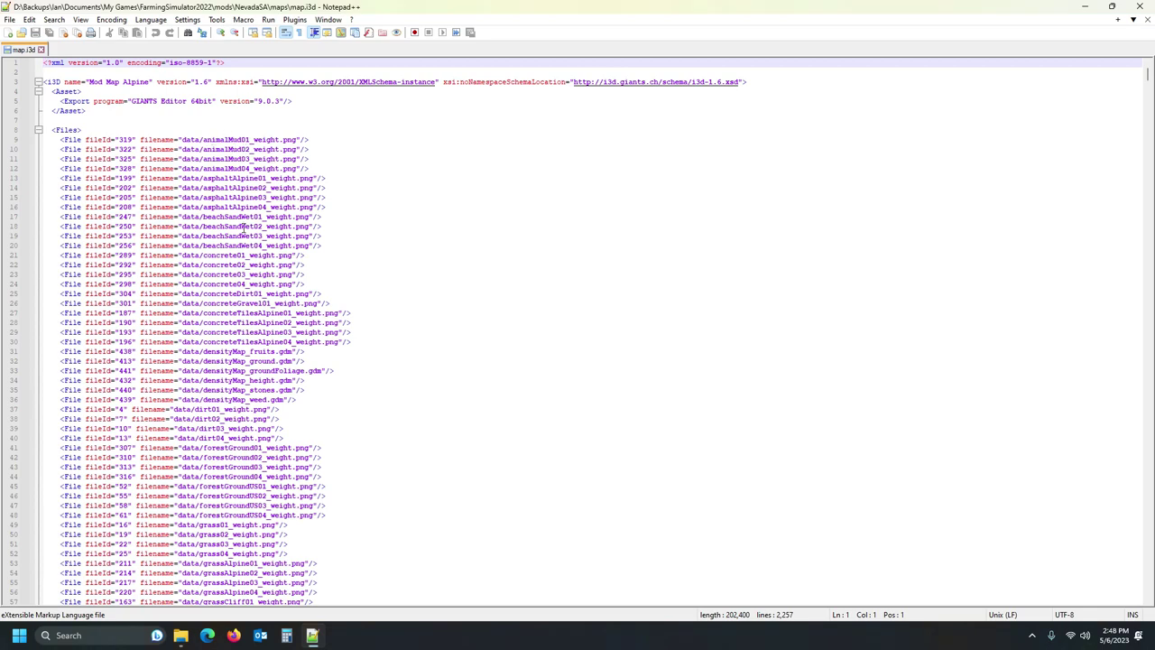
scroll(244, 227, down, 18)
scroll(243, 230, down, 20)
scroll(246, 230, down, 5)
- Search map.i3d for "mapalpine" and review the matching texture paths in the file list
key(ctrl+f)
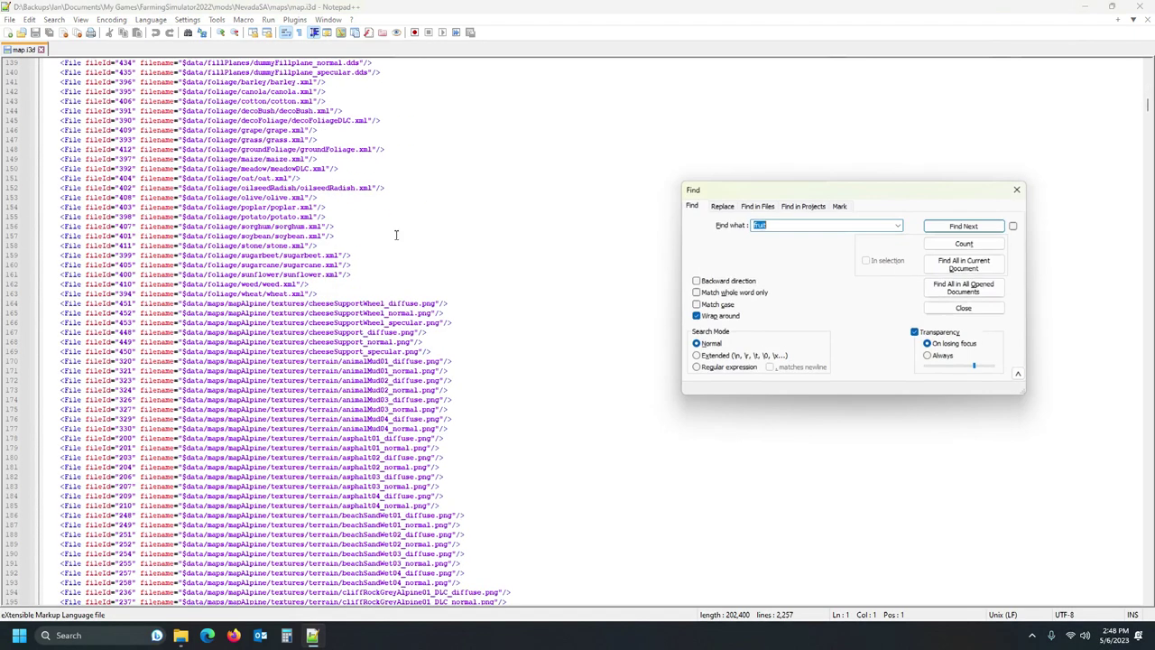
text(mapalpine)
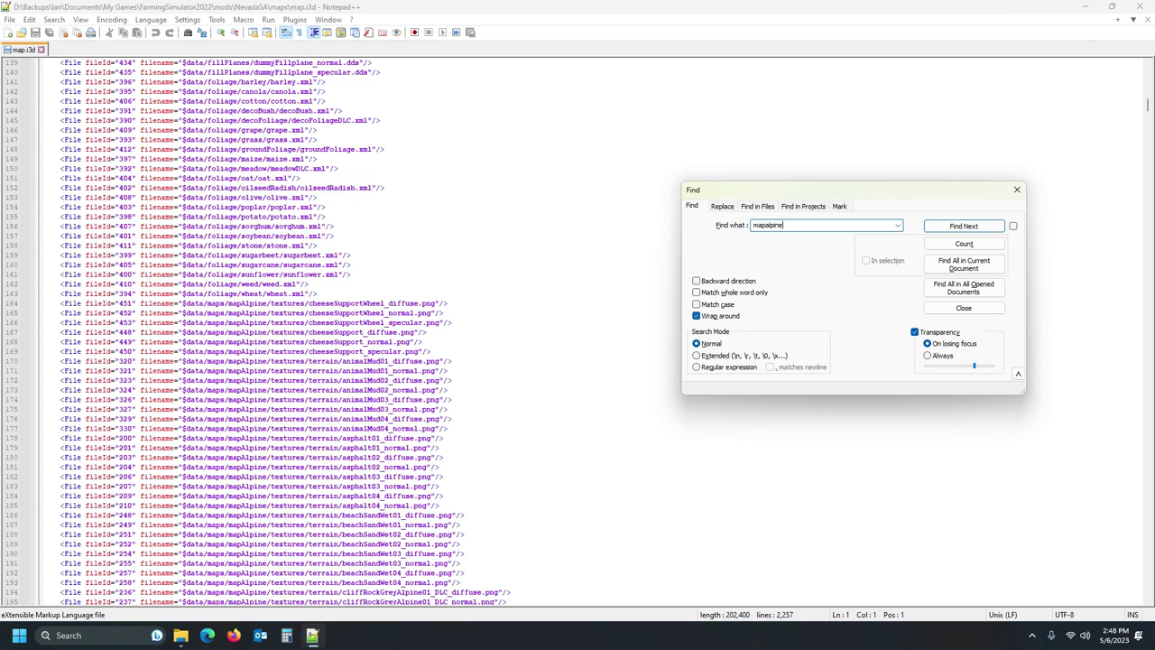
key(Return)
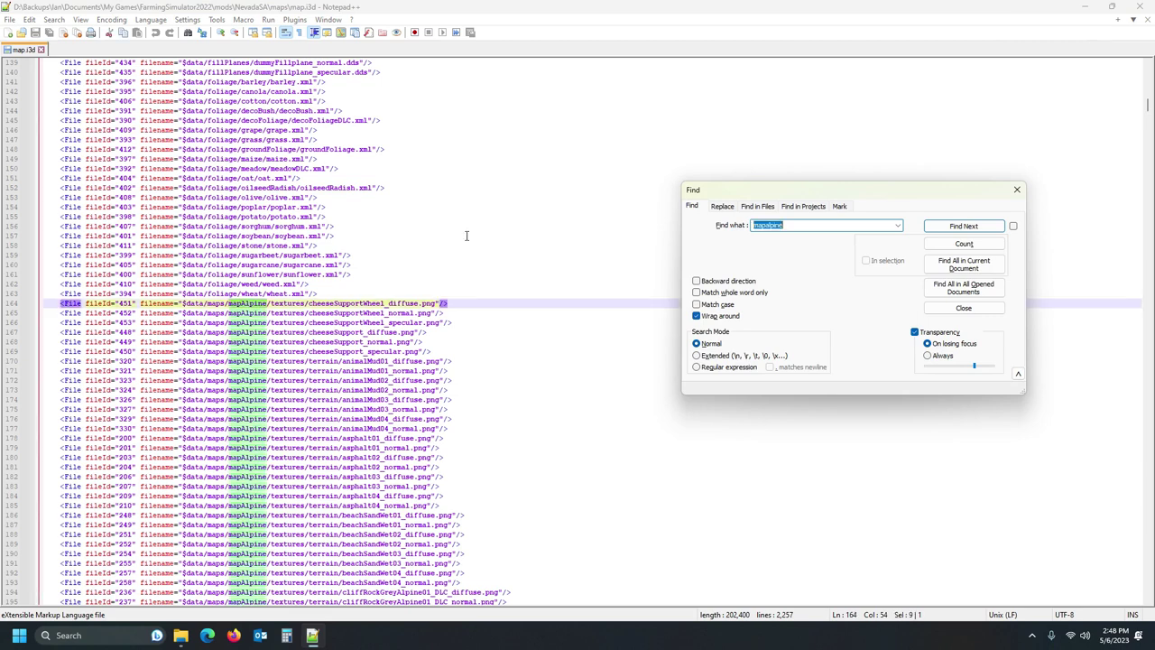
scroll(348, 341, down, 3)
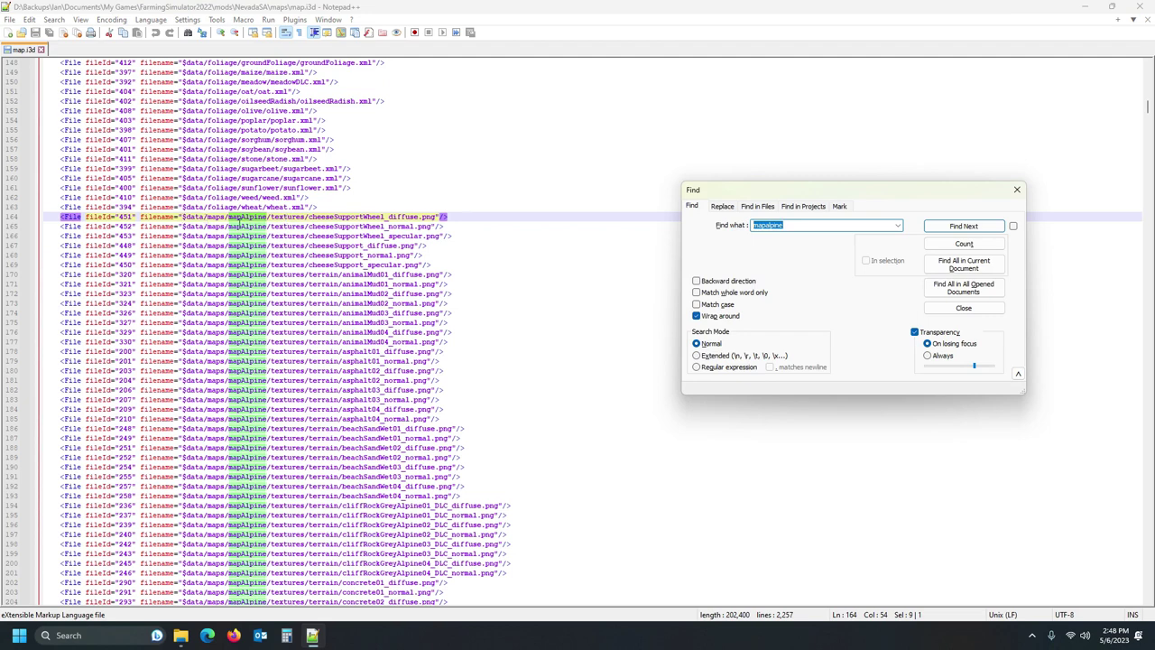
scroll(226, 255, down, 20)
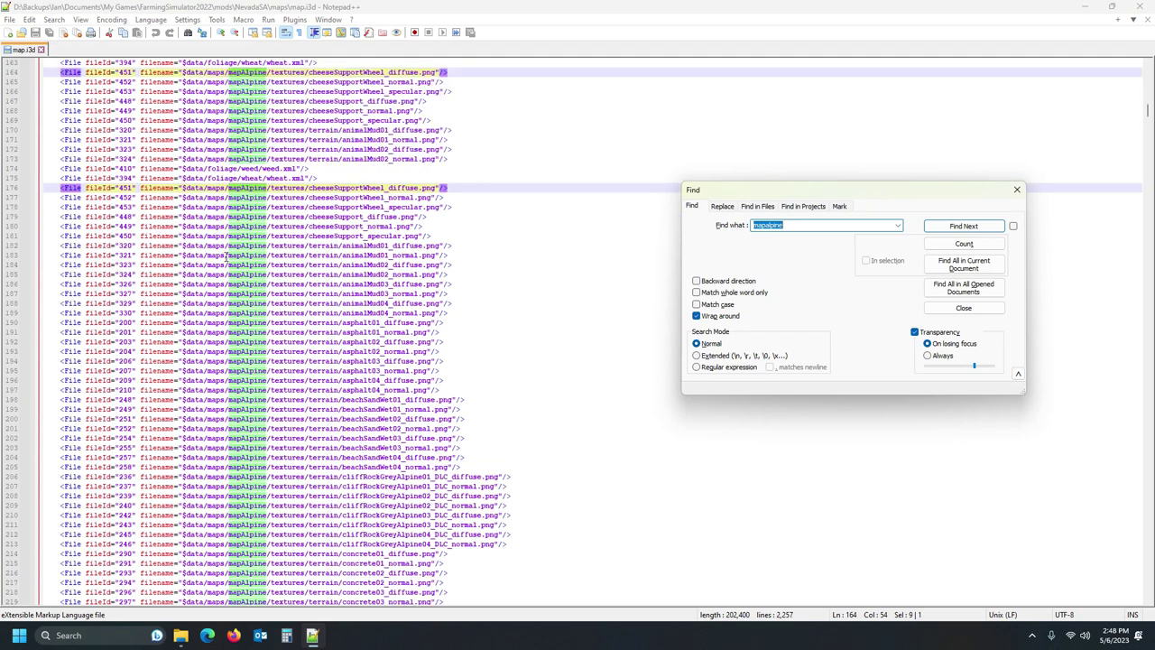
scroll(250, 342, down, 12)
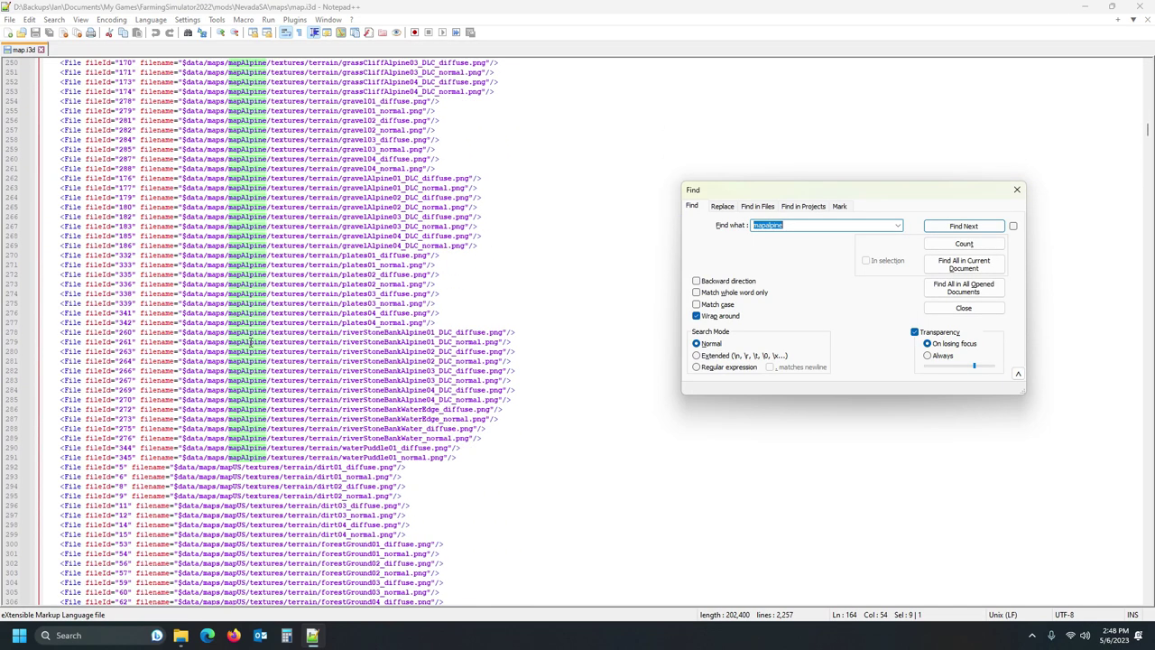
scroll(236, 318, down, 20)
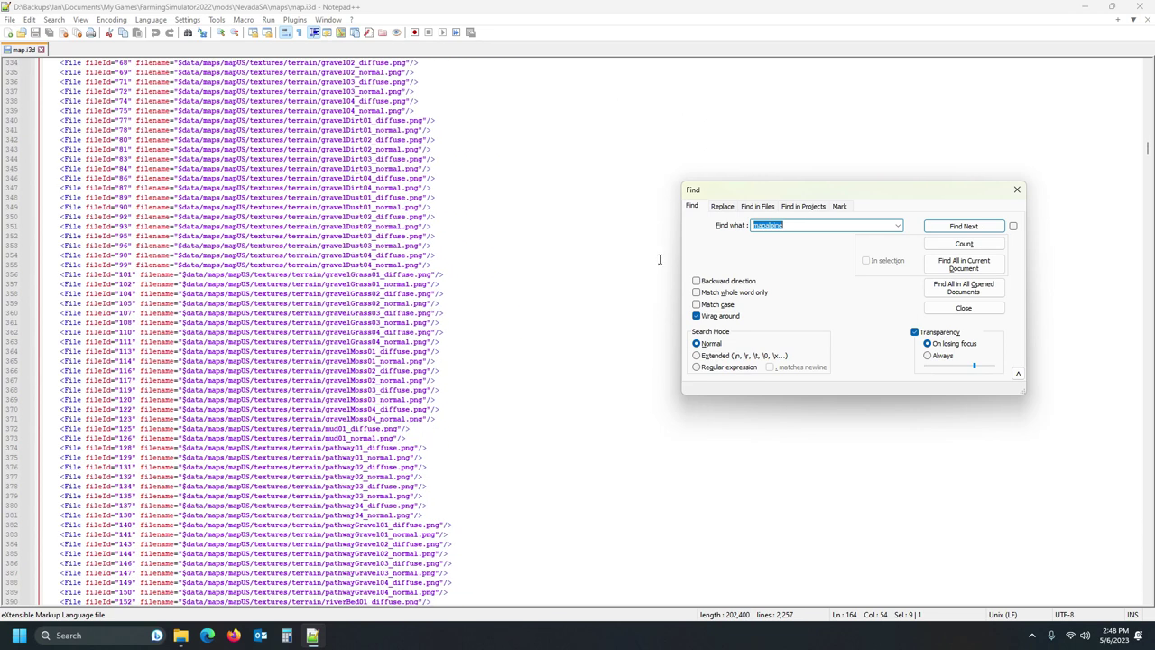
- Search map.i3d for "map/mapalpine" and look back over the texture paths
click(755, 225)
text(map/)
click(958, 226)
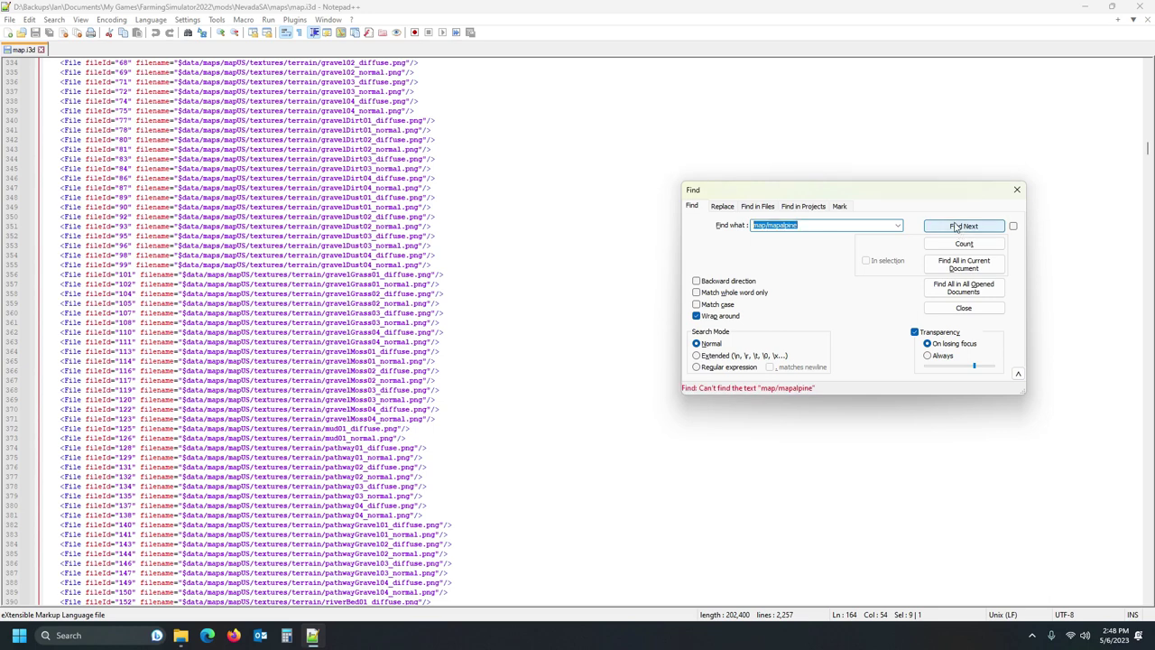
scroll(279, 261, up, 12)
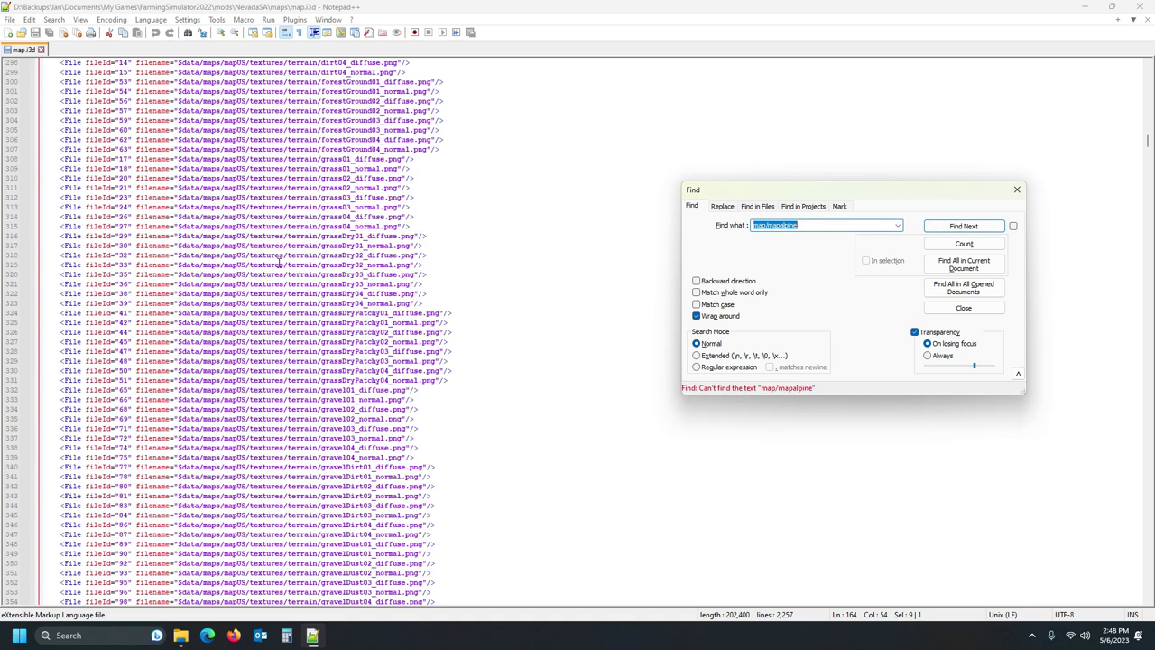
- Close the text search and map.i3d, and open map.xml from the NevadaSA maps folder in Notepad++
scroll(279, 261, up, 20)
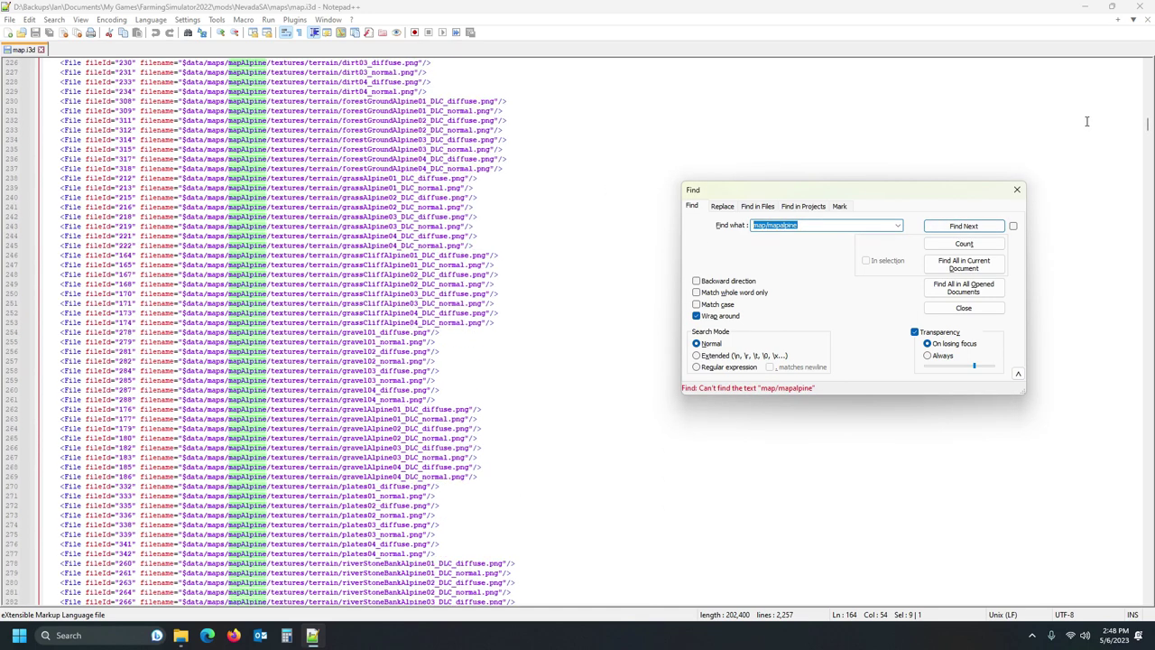
click(1017, 192)
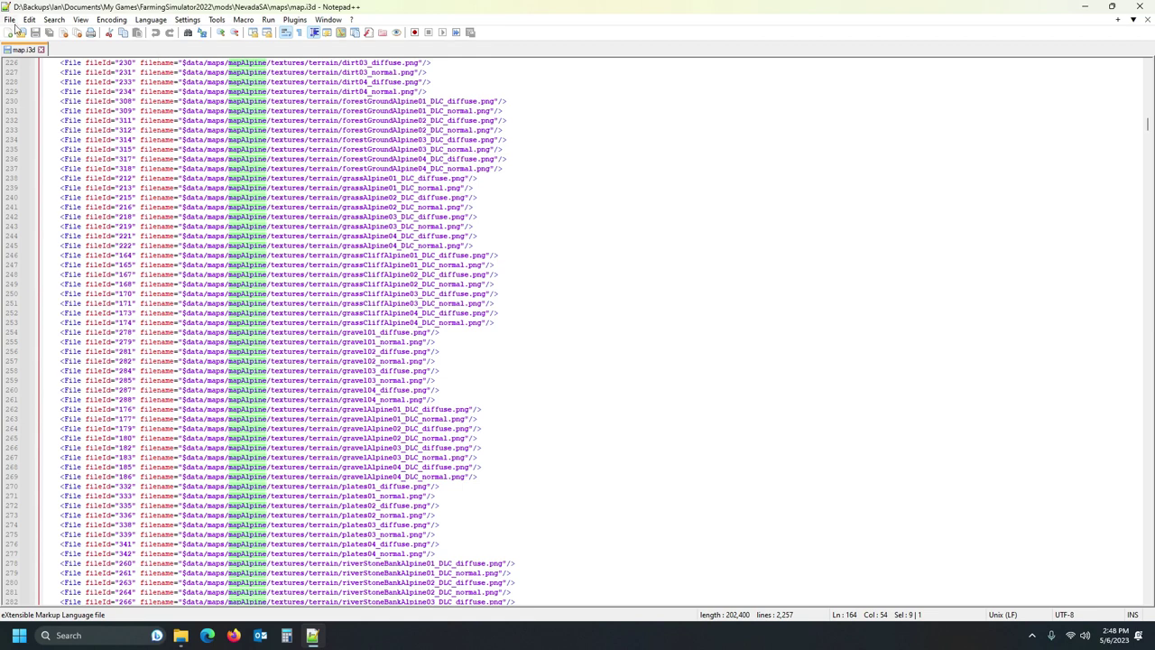
click(1147, 19)
click(1139, 7)
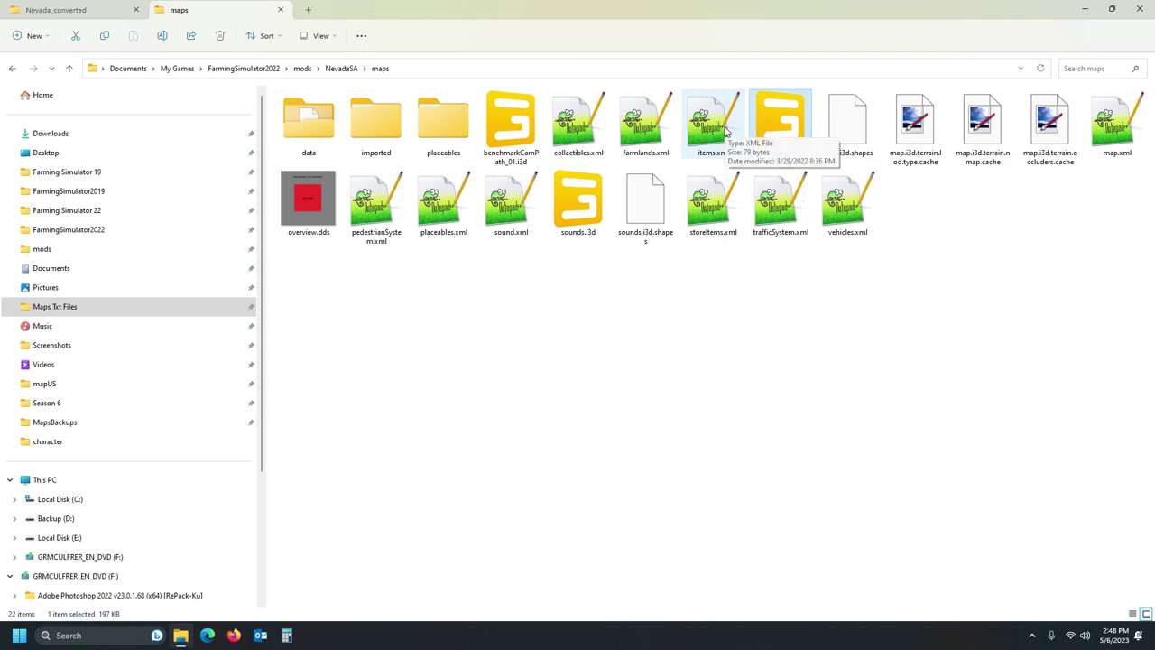
double_click(1116, 126)
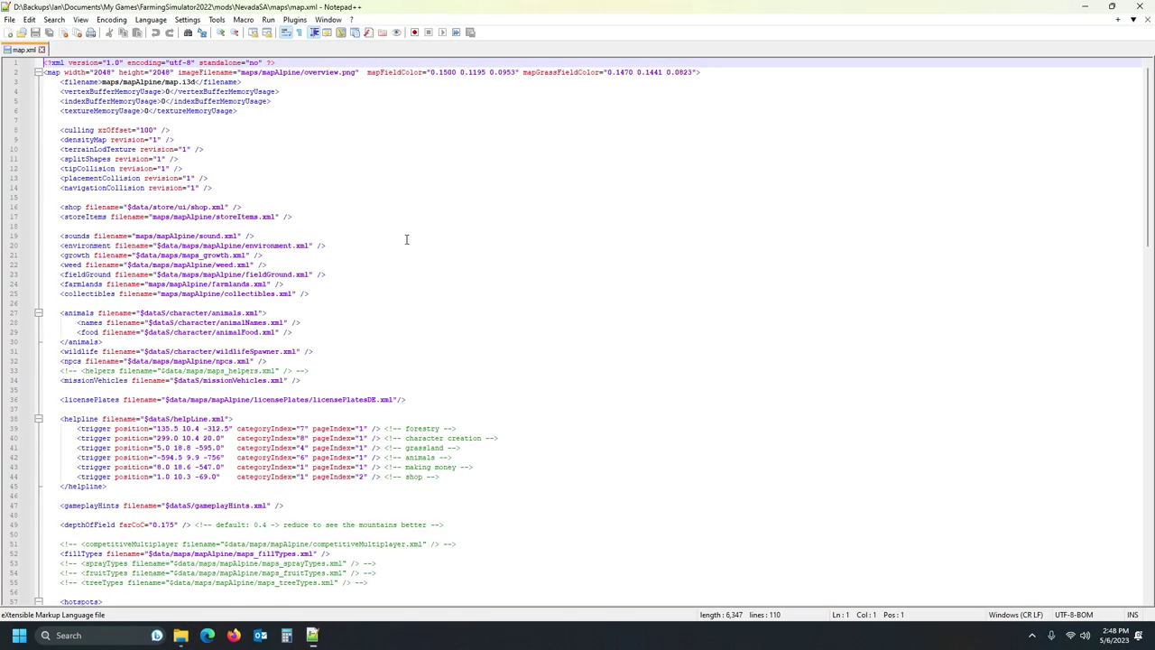
- Remove "mapAlpine/" from the map.i3d filename path so that it reads maps/map.i3d
click(172, 236)
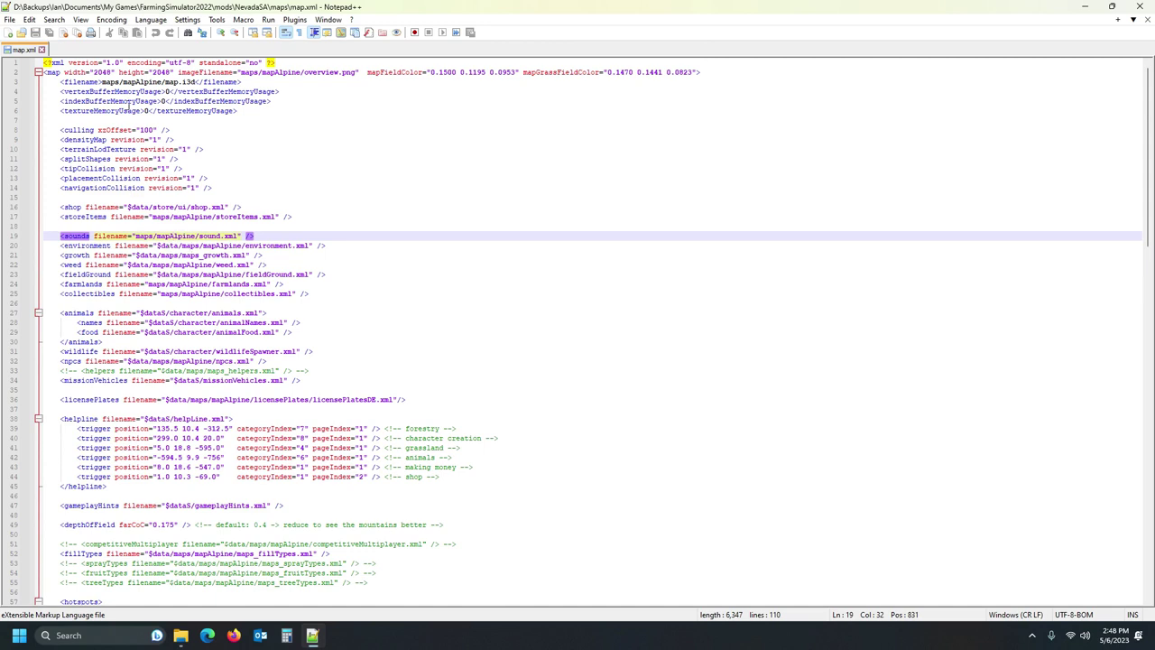
click(77, 81)
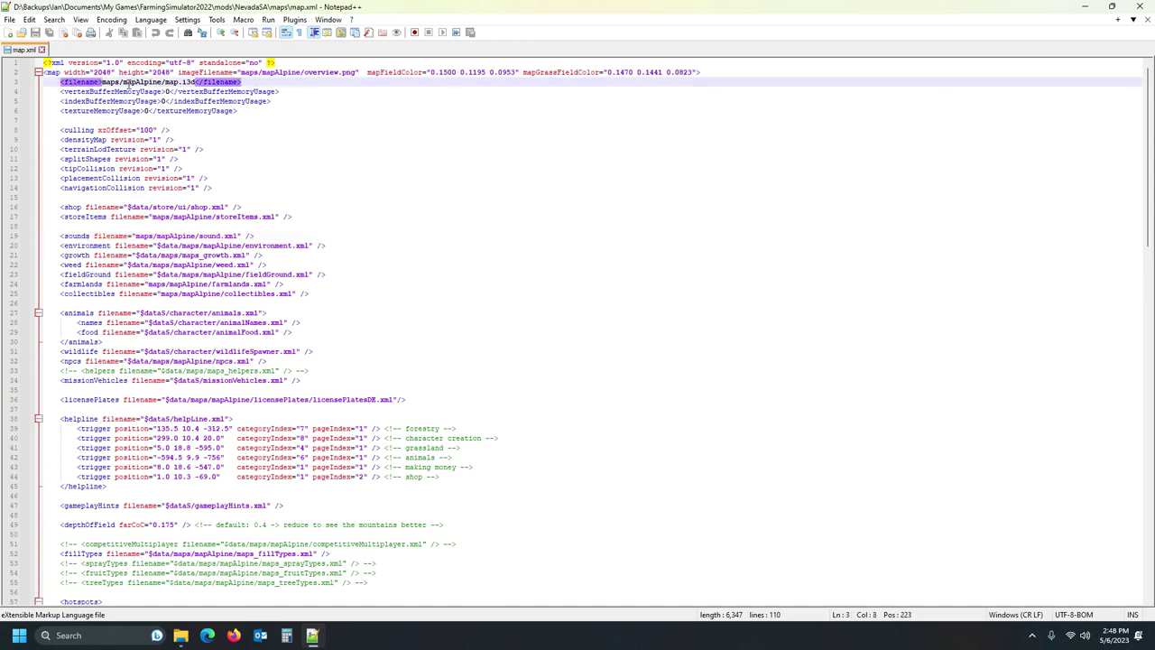
click(123, 81)
key(Delete)
key(Delete)
key(Delete)
key(Delete)
key(Delete)
key(Delete)
key(Delete)
key(Delete)
key(Delete)
key(Delete)
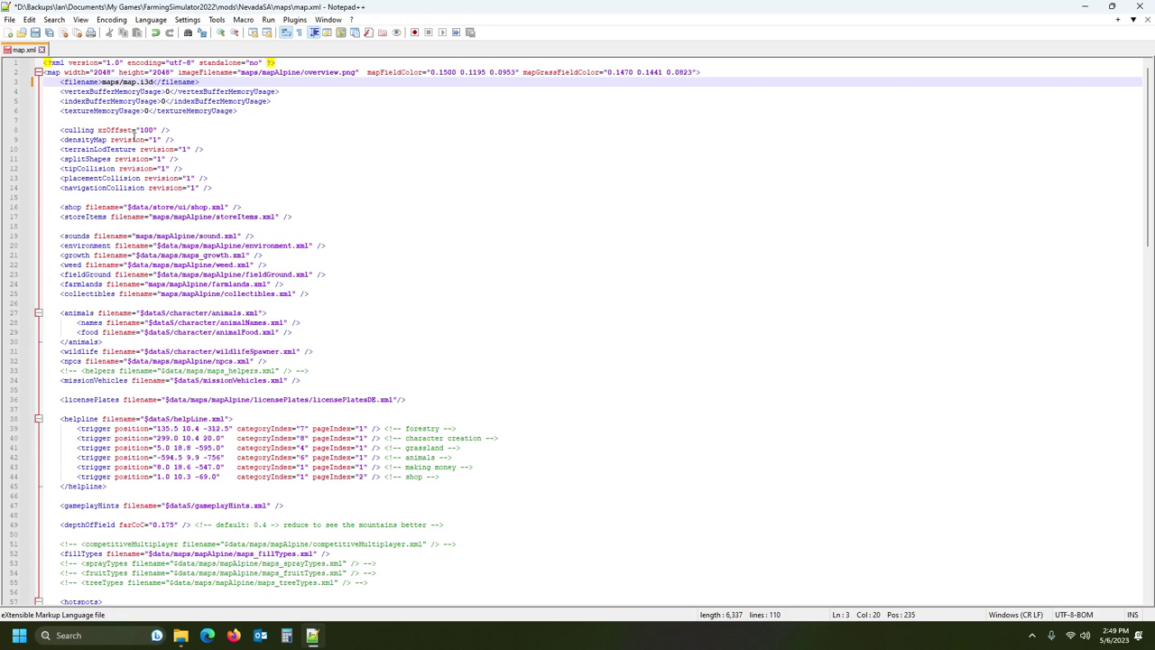
- Shorten the storeItems and sounds paths to maps/storeItems.xml and maps/sound.xml by removing "mapAlpine/"
click(153, 198)
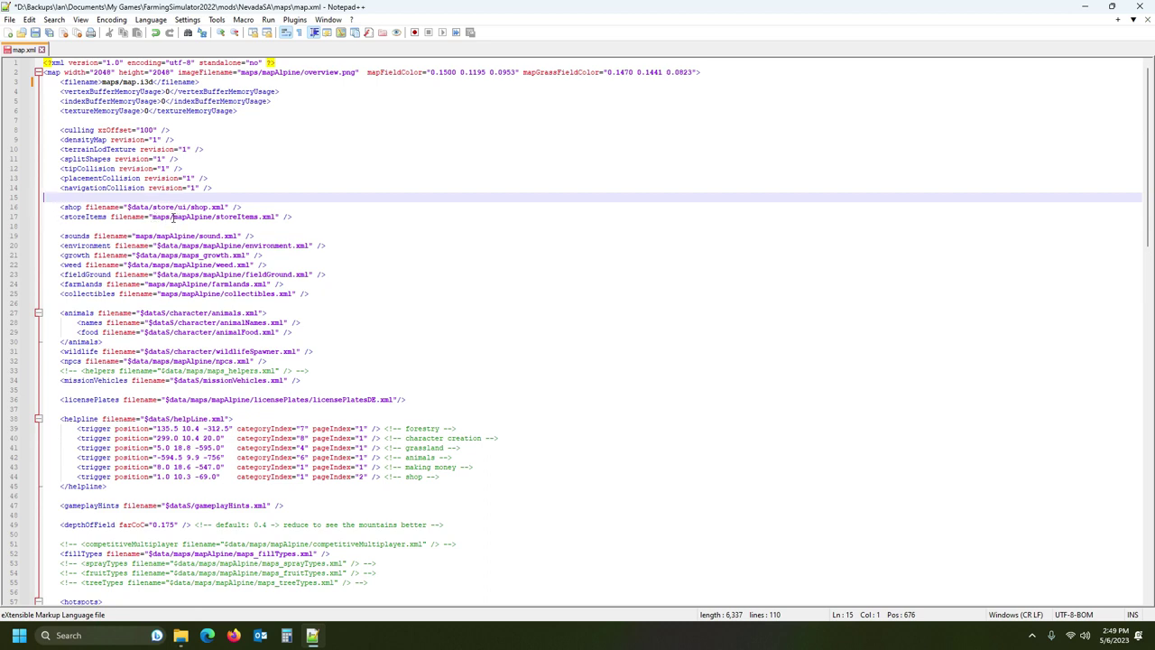
drag(172, 217, 215, 220)
key(Delete)
click(174, 235)
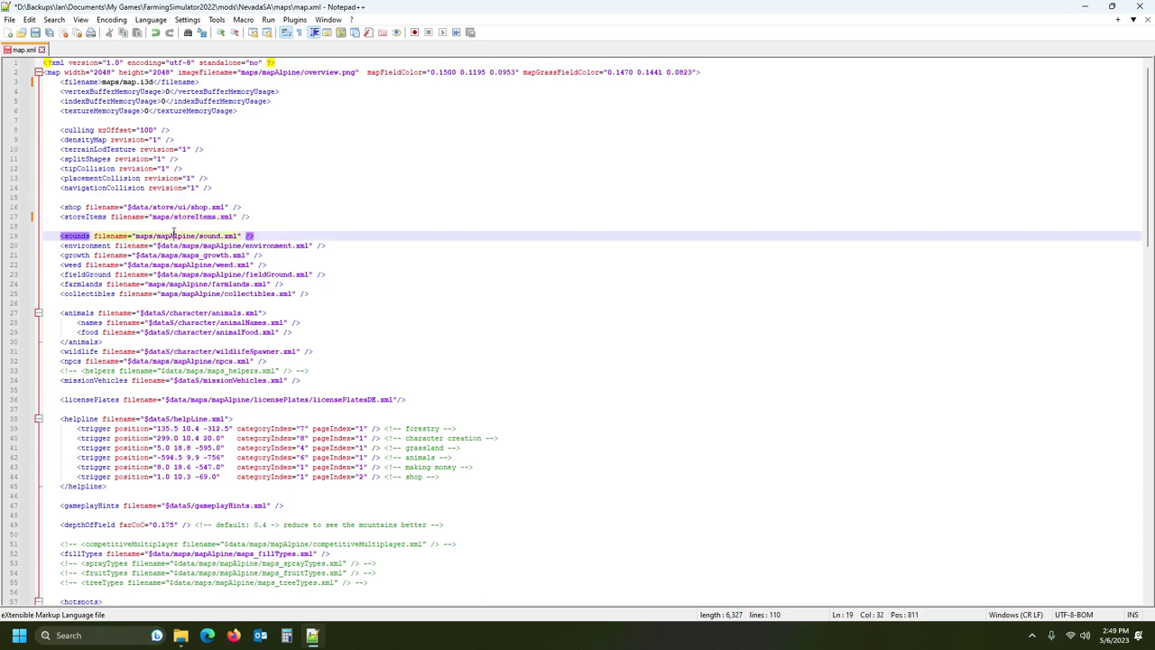
drag(155, 235, 198, 236)
key(Delete)
- Shorten the farmlands and collectibles paths to maps/farmlands.xml and maps/collectibles.xml by removing "mapAlpine/"
click(163, 283)
drag(165, 283, 213, 284)
key(Delete)
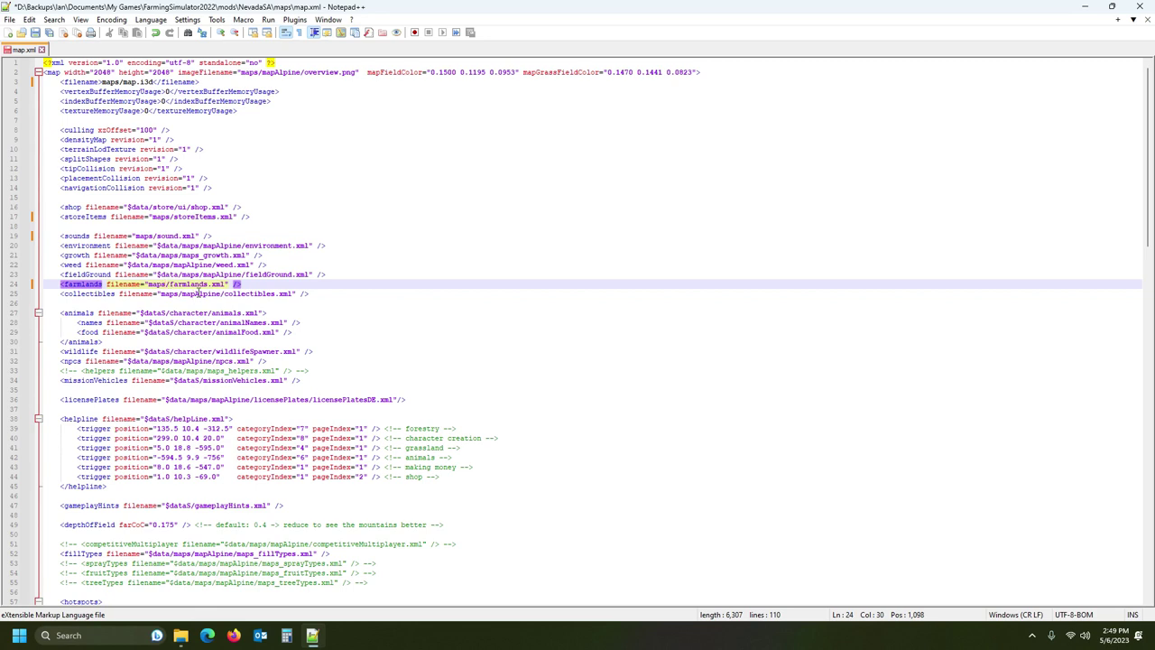
click(185, 294)
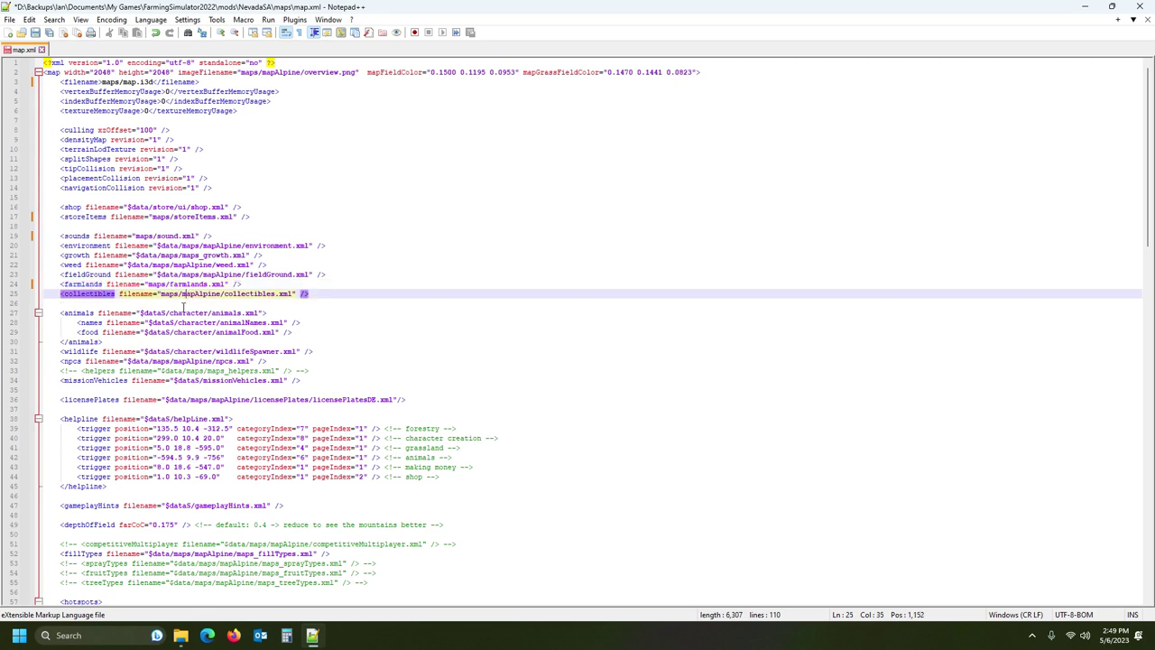
drag(180, 294, 226, 294)
key(Delete)
- Look through the rest of map.xml for further mapAlpine paths that do not start with $data
scroll(221, 316, down, 2)
scroll(221, 317, down, 1)
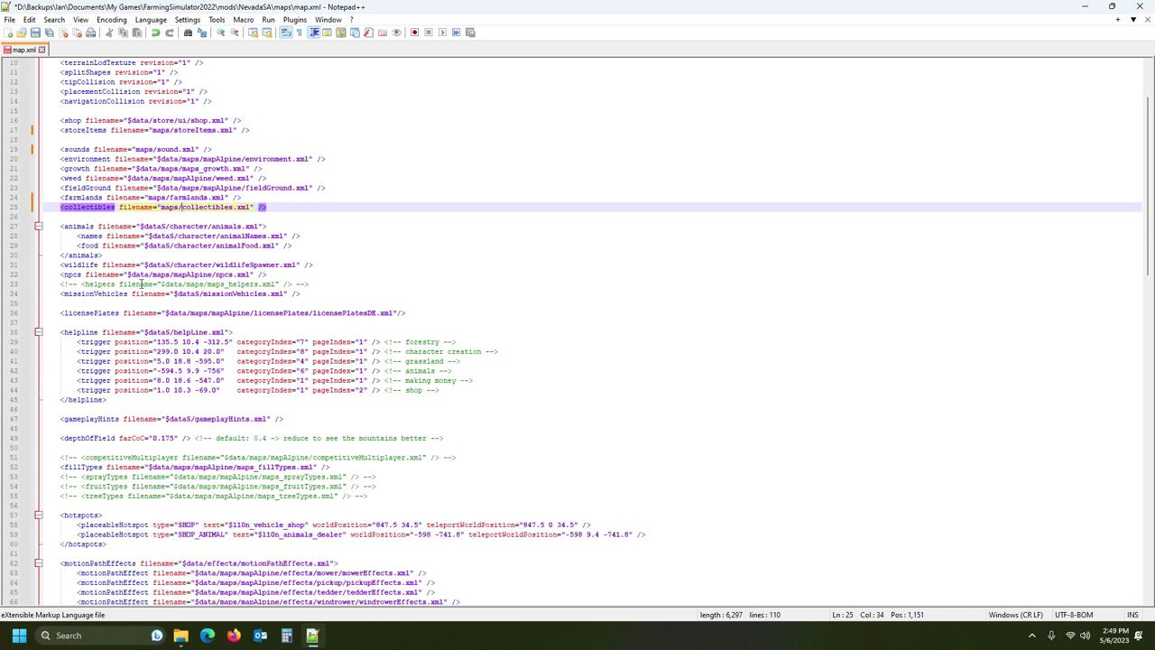
click(181, 312)
scroll(178, 343, down, 4)
click(190, 351)
scroll(190, 351, down, 6)
click(228, 283)
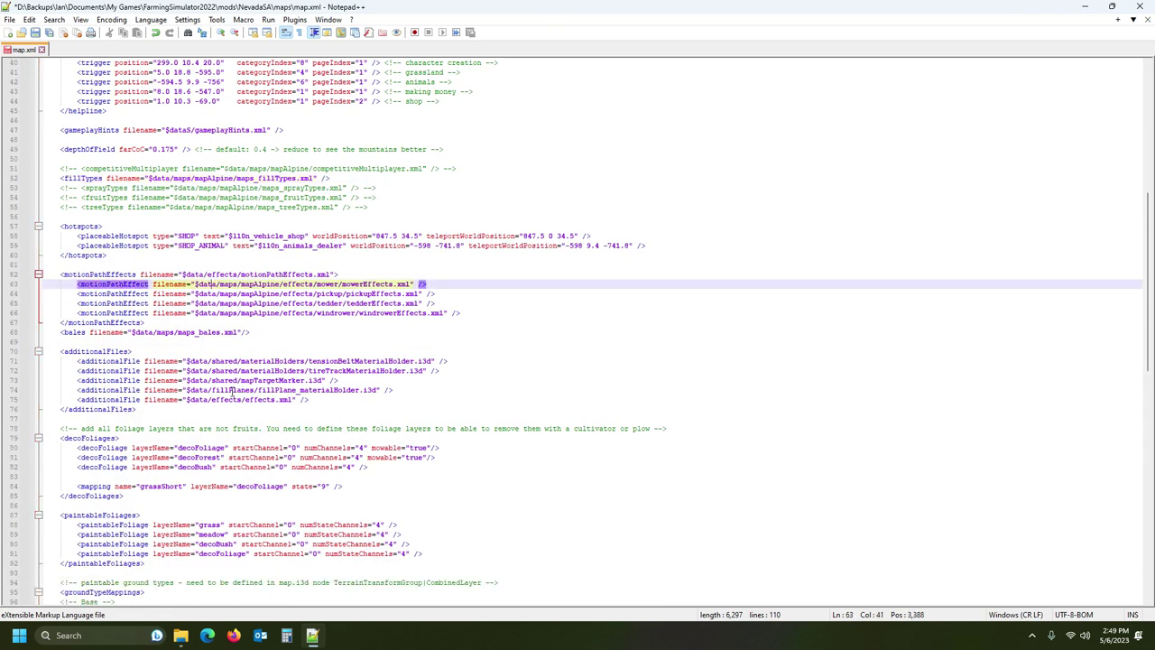
scroll(232, 390, down, 5)
scroll(218, 395, down, 5)
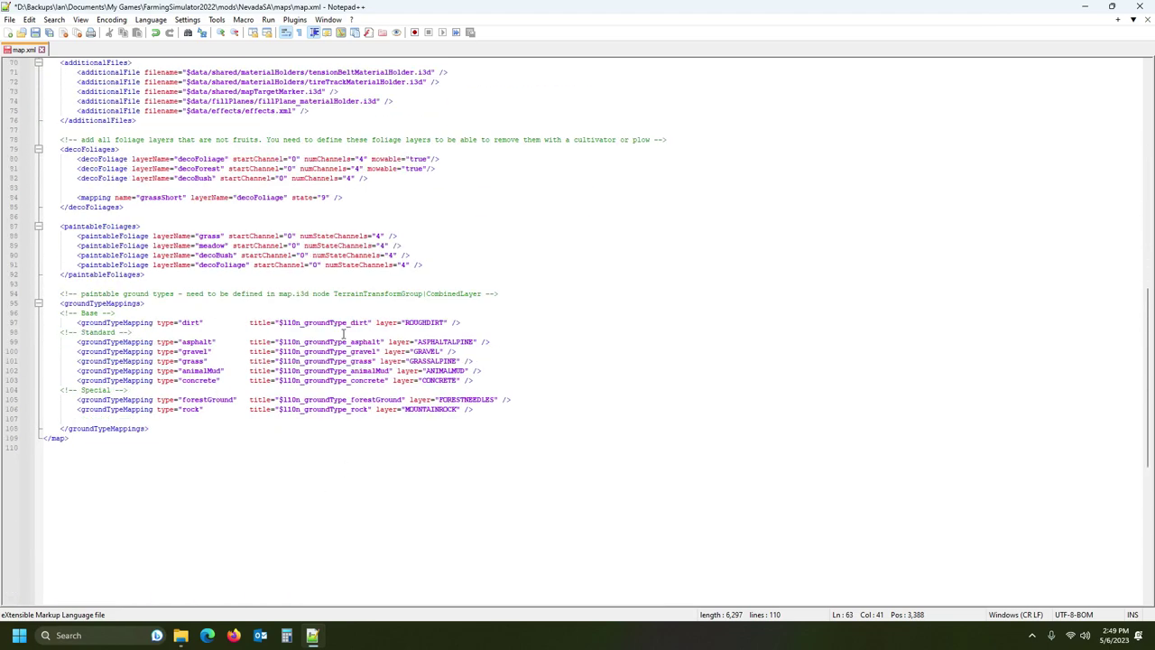
scroll(344, 337, up, 20)
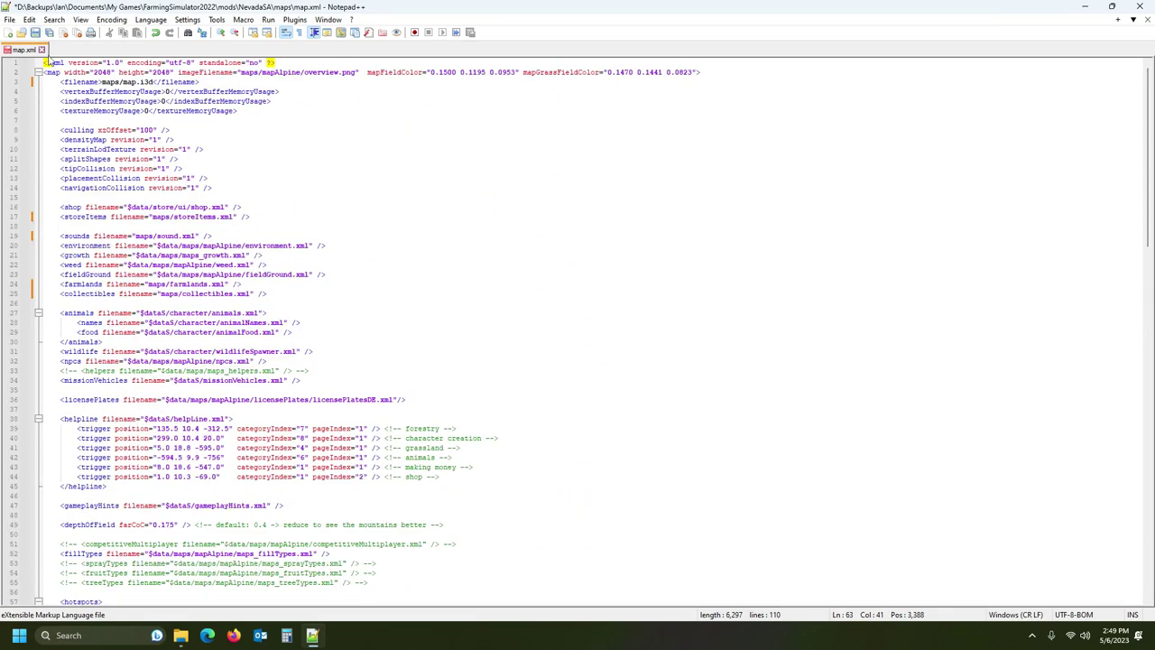
- Save map.xml and open modDesc.xml from the NevadaSA folder
click(37, 33)
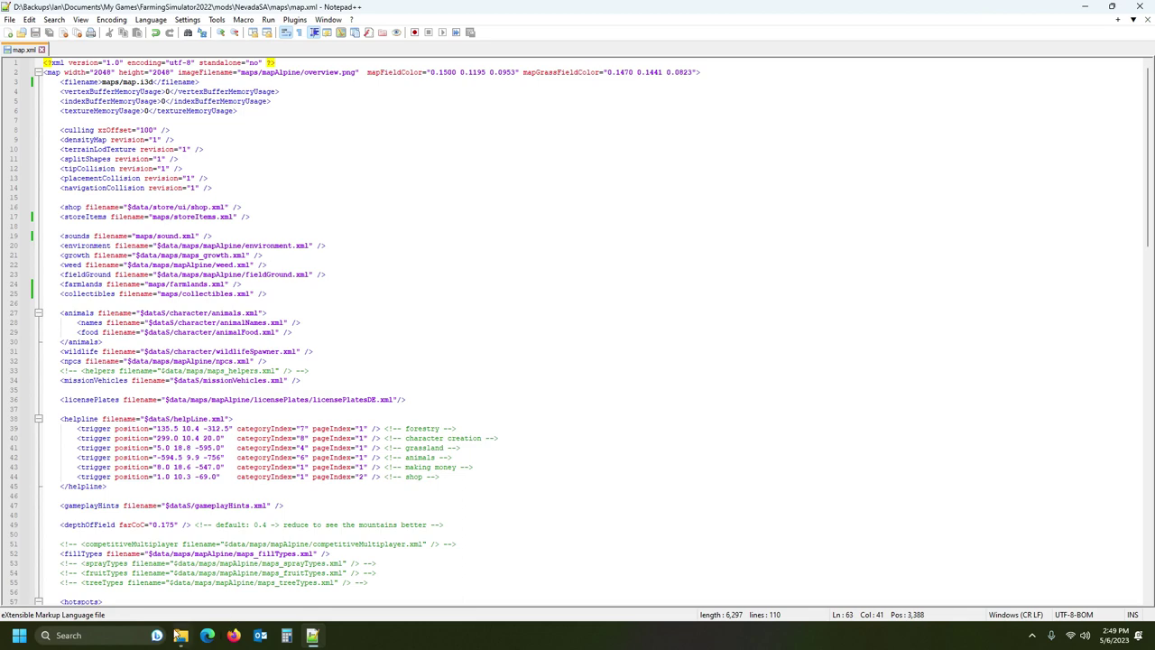
click(179, 634)
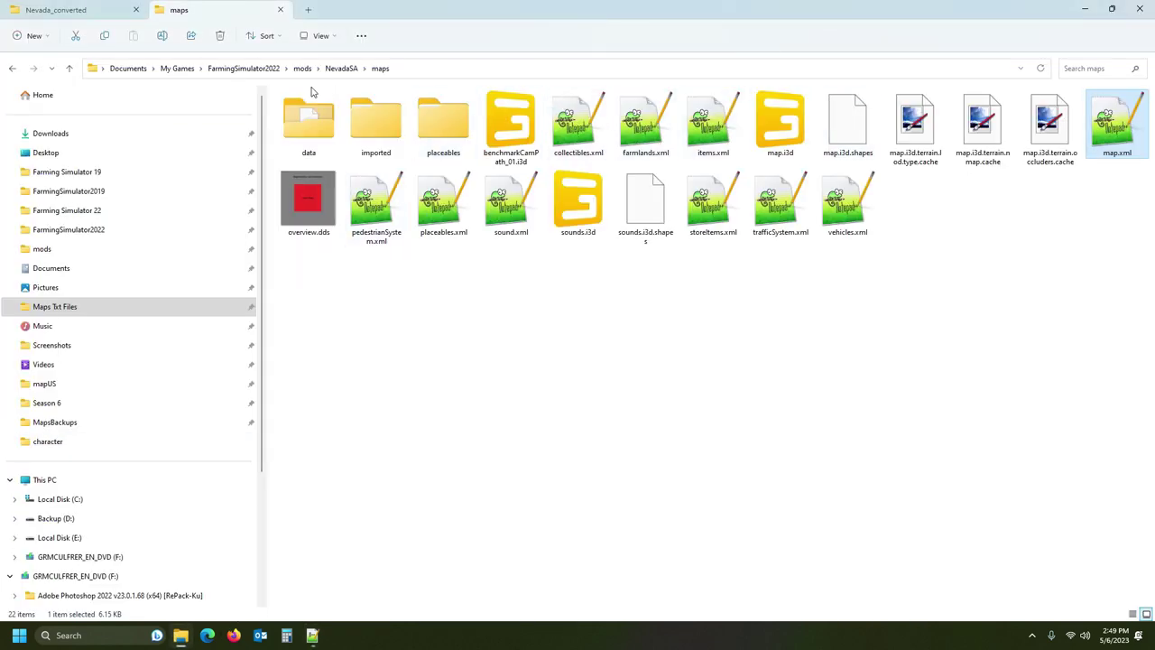
click(342, 67)
click(436, 147)
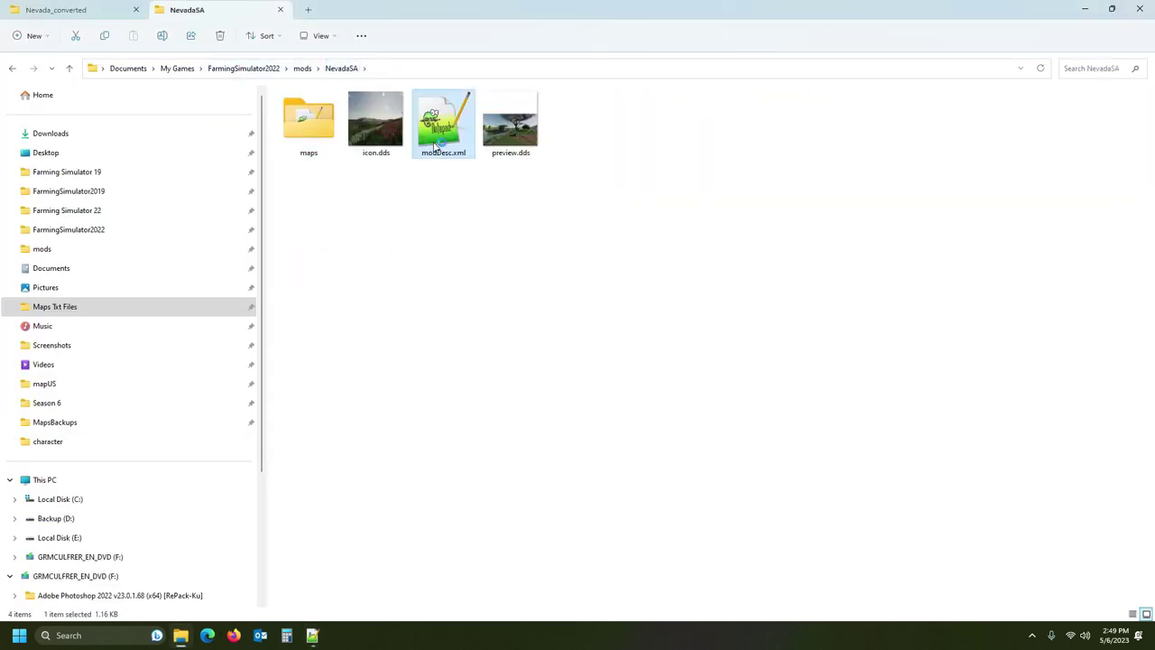
double_click(436, 147)
- Remove "mapAlpine/" from the configFilename and defaultVehiclesXMLFilename paths, leaving maps/map.xml and maps/vehicles.xml
drag(556, 208, 598, 211)
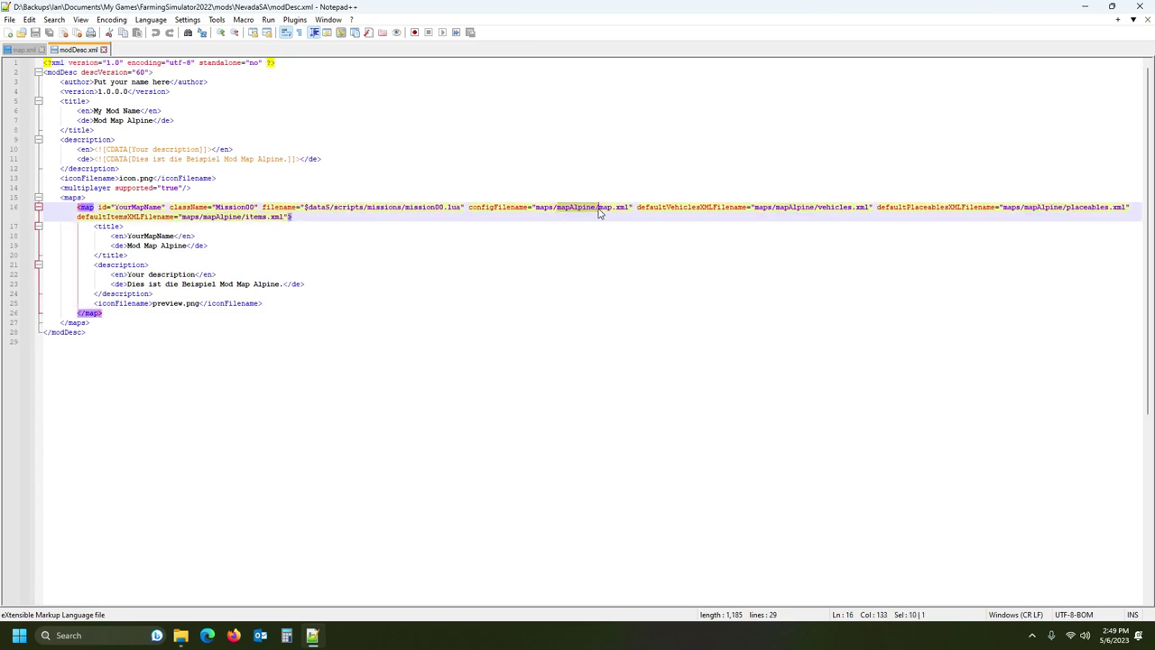
key(Delete)
drag(735, 208, 778, 209)
key(Delete)
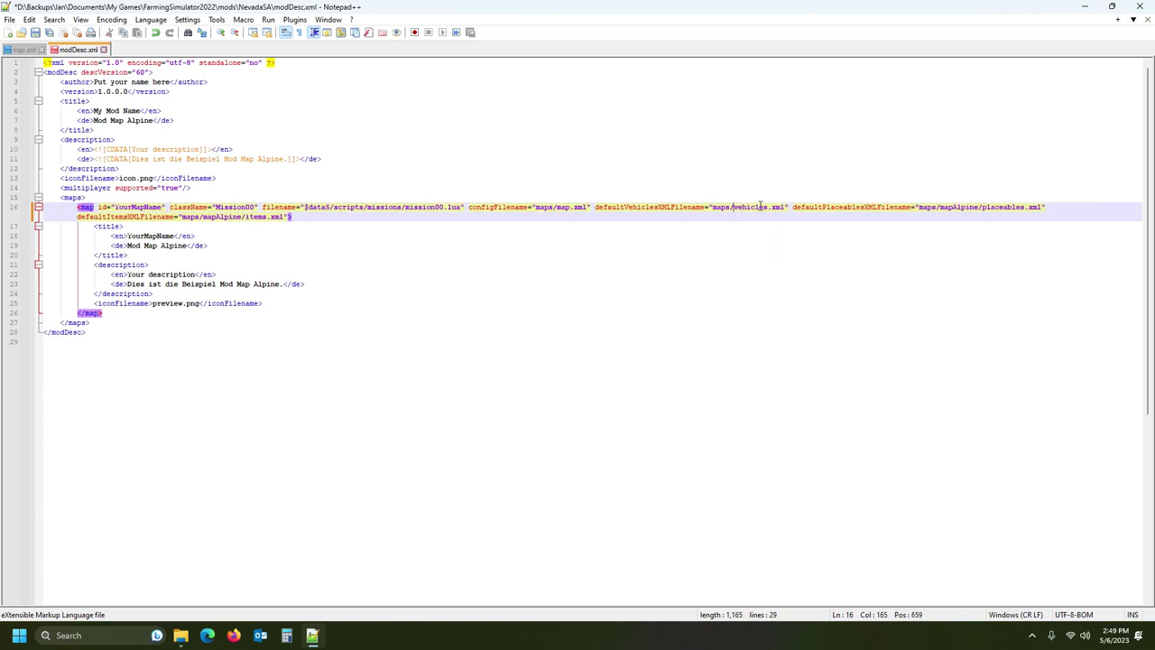
- Remove "mapAlpine/" from the default placeables and items paths, leaving maps/placeables.xml and maps/items.xml, and save modDesc.xml
drag(942, 208, 985, 208)
key(Delete)
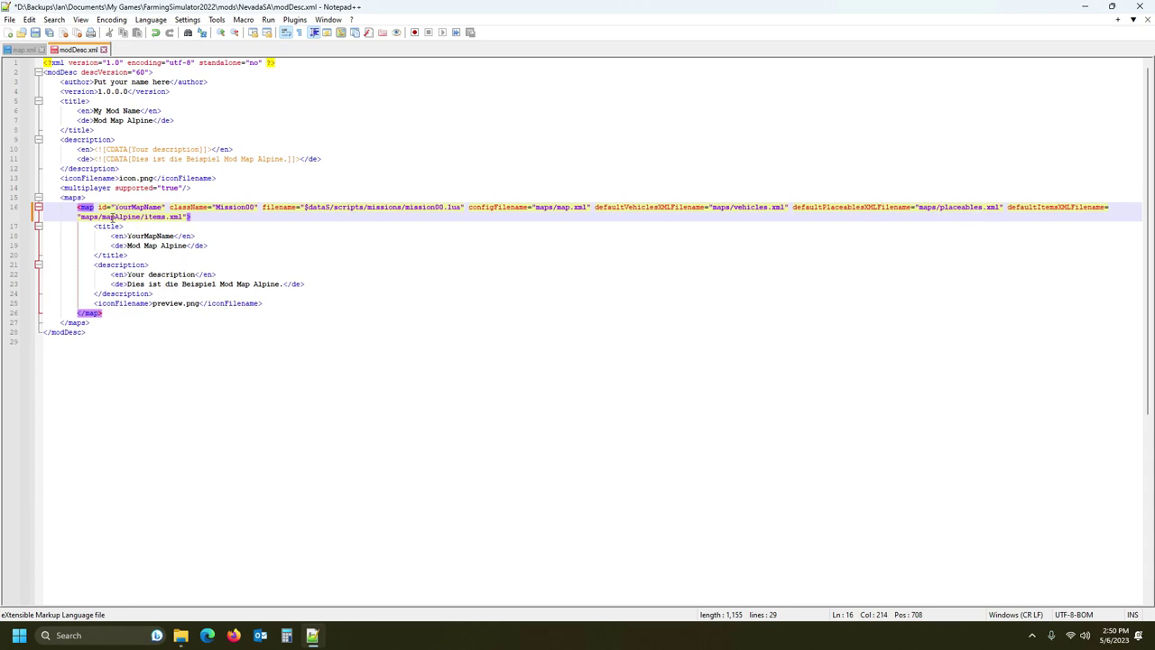
drag(101, 216, 142, 217)
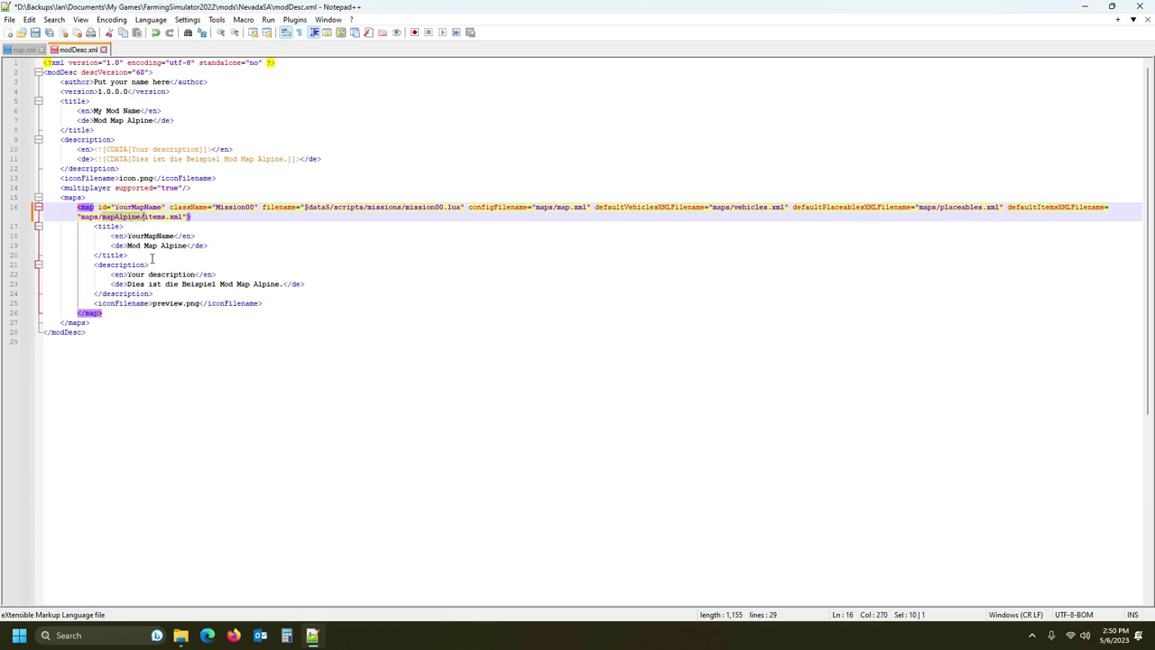
key(Delete)
click(486, 206)
click(118, 217)
click(35, 32)
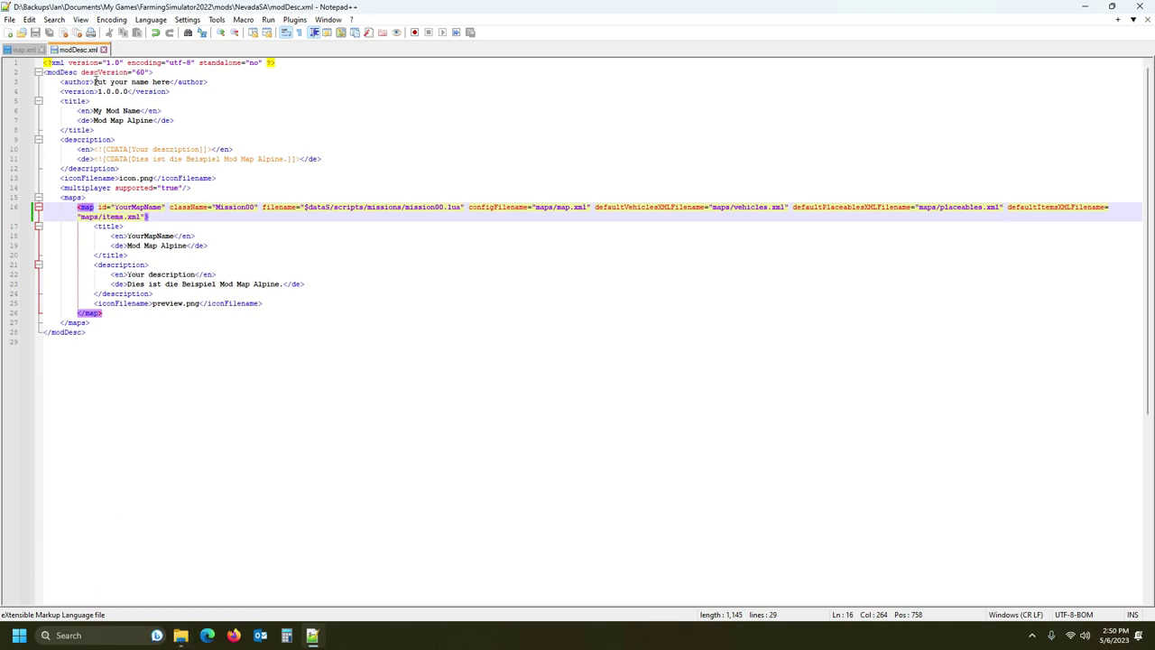
- Replace the author placeholder with the author's name and set the English mod title to Nevada_SA
drag(94, 82, 169, 86)
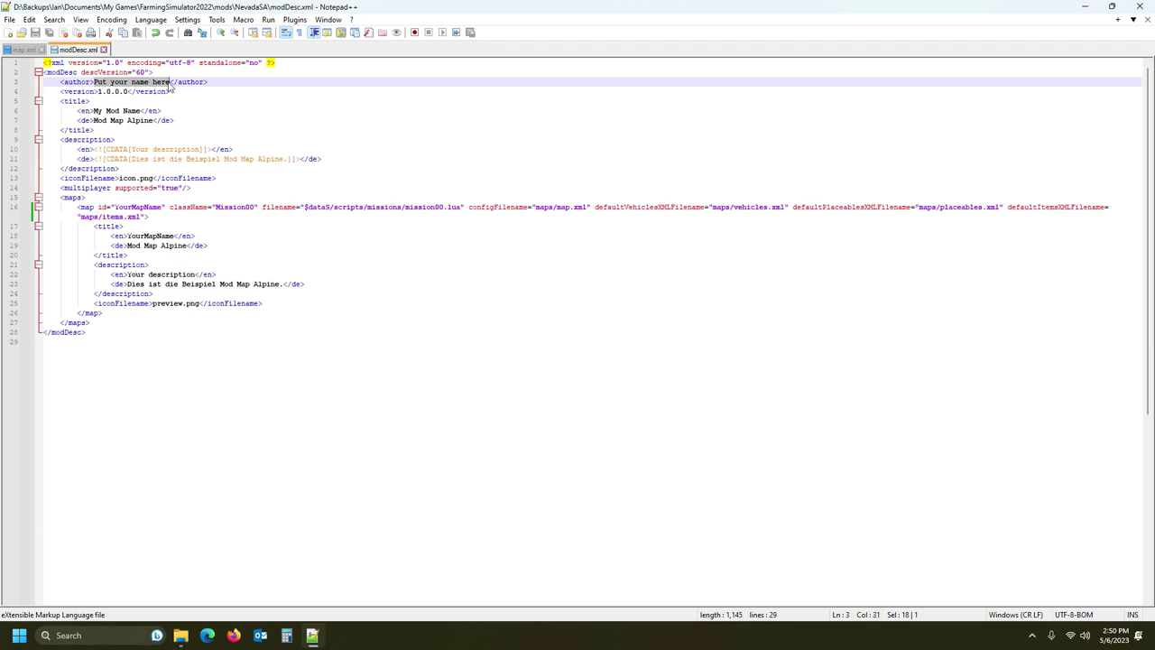
text(FarmerH)
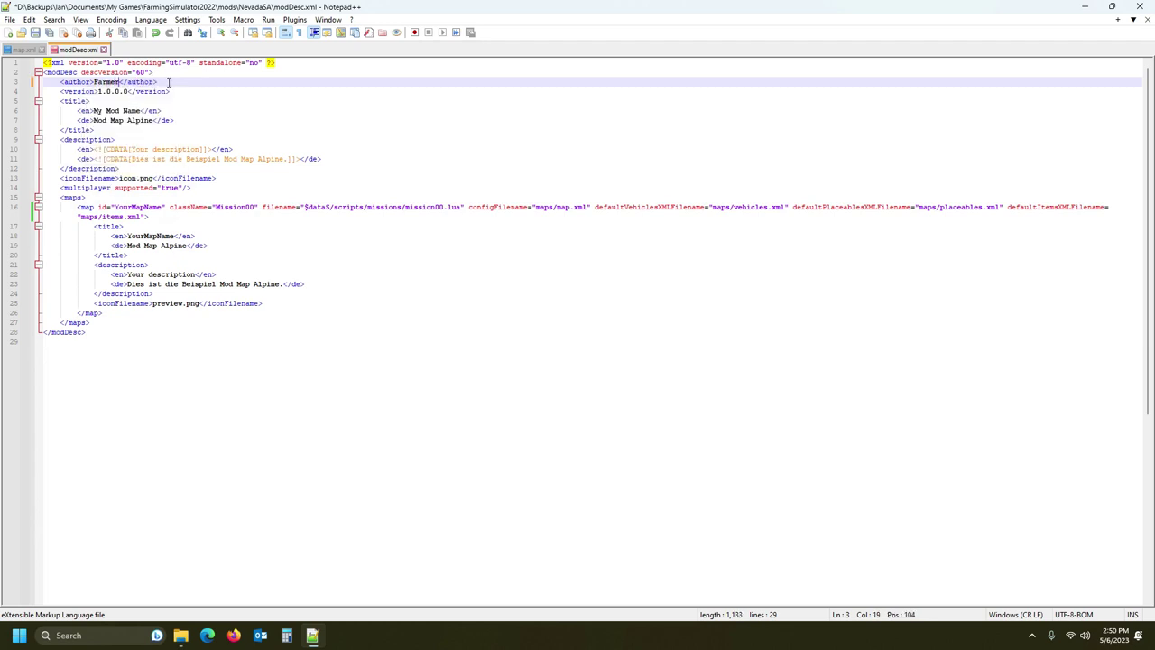
text(OB)
drag(92, 110, 143, 110)
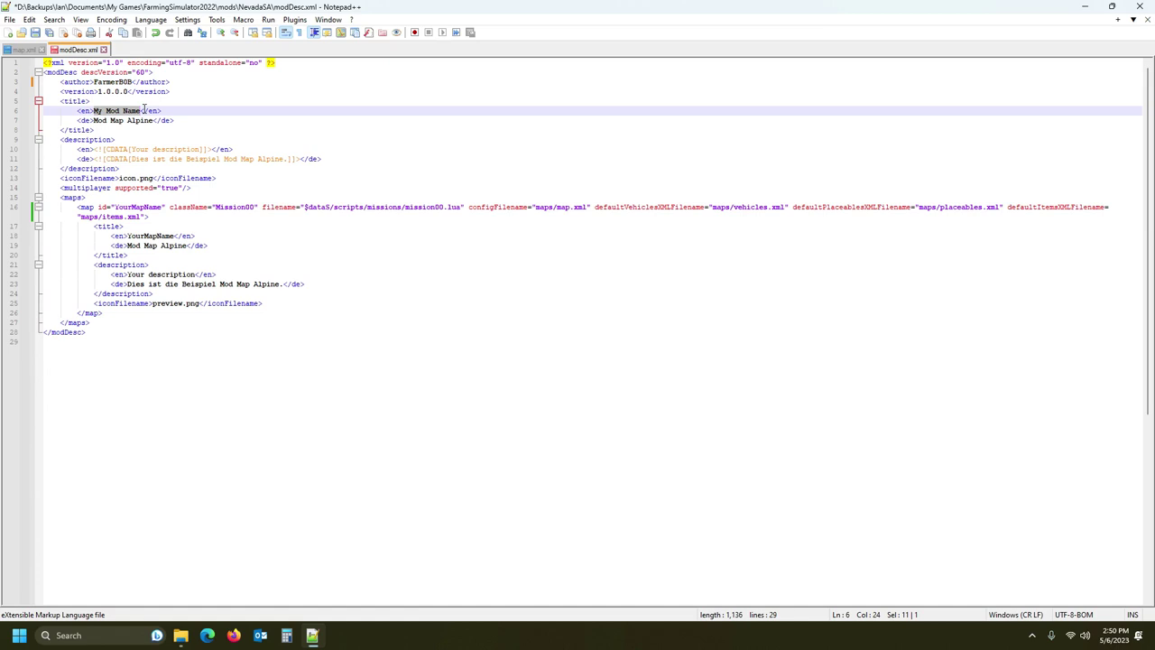
text(Nevada)
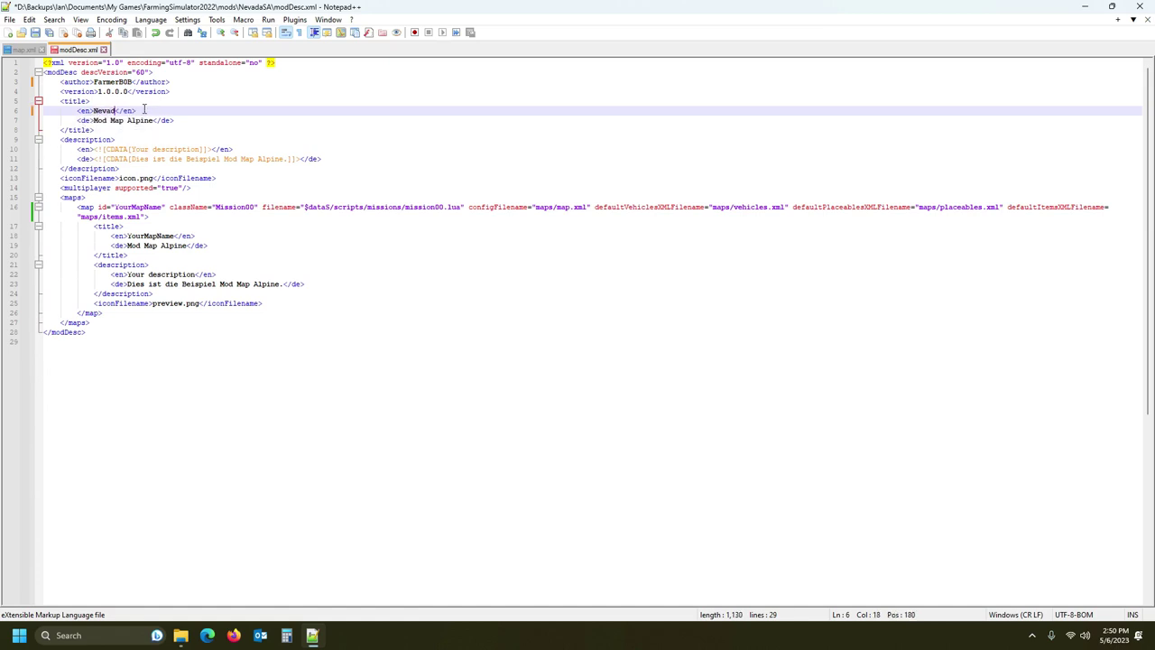
text(SA)
- Copy the title Nevada_SA into the map id and the map's English title, and save modDesc.xml
click(120, 110)
drag(94, 110, 135, 110)
key(ctrl+c)
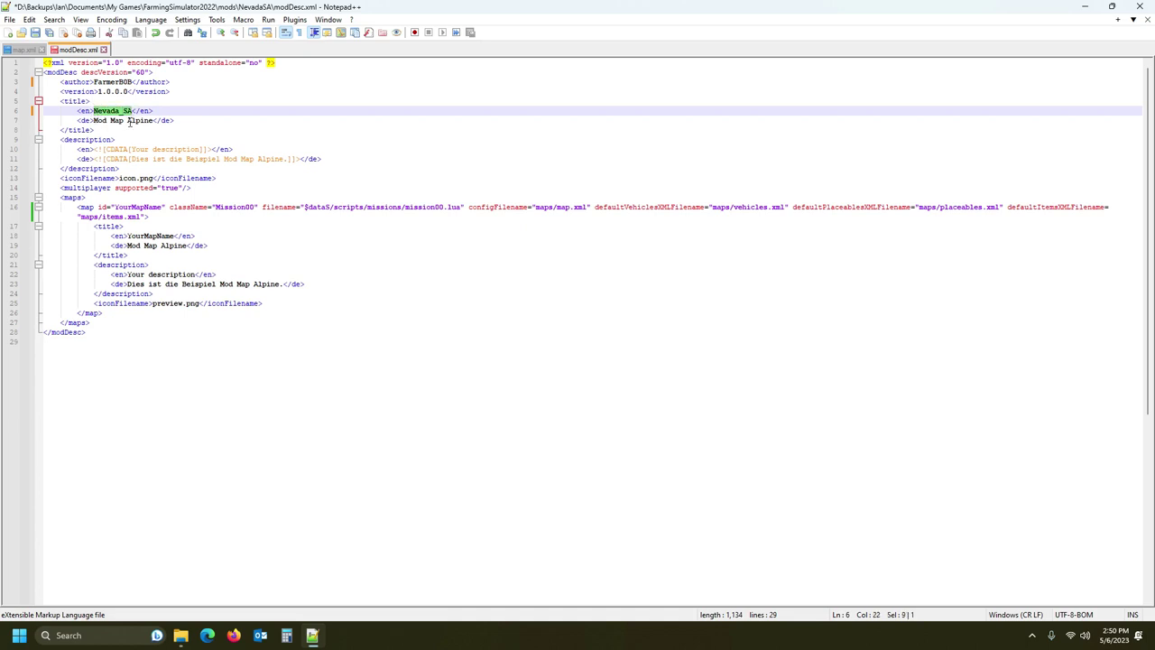
double_click(142, 207)
key(ctrl+v)
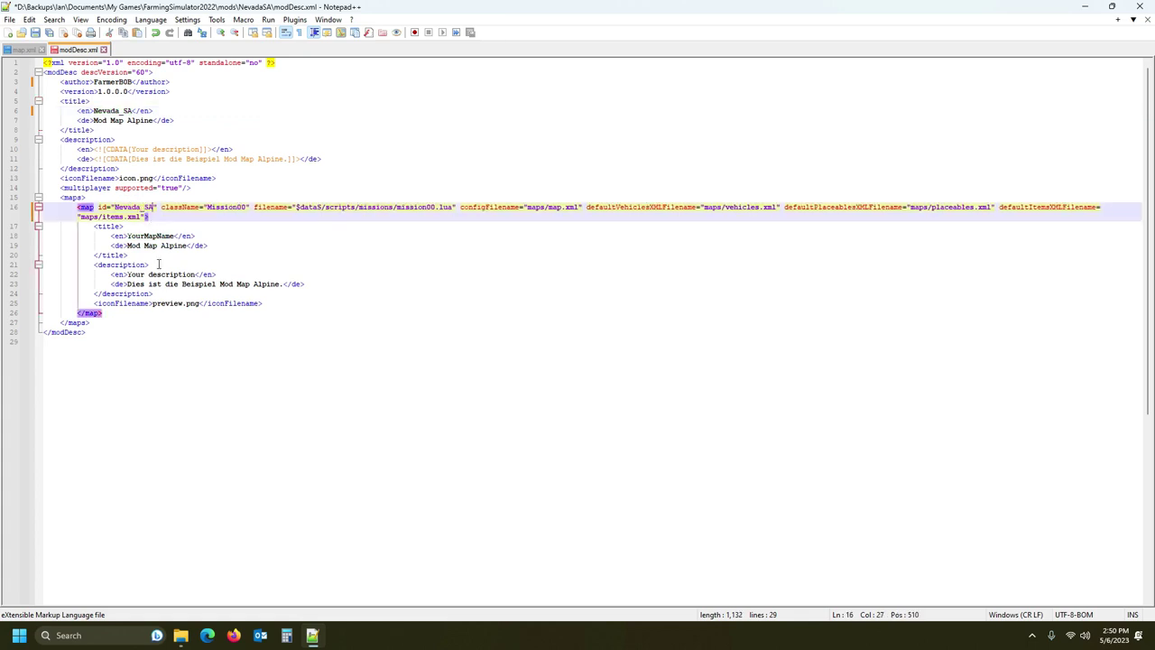
double_click(144, 236)
key(ctrl+v)
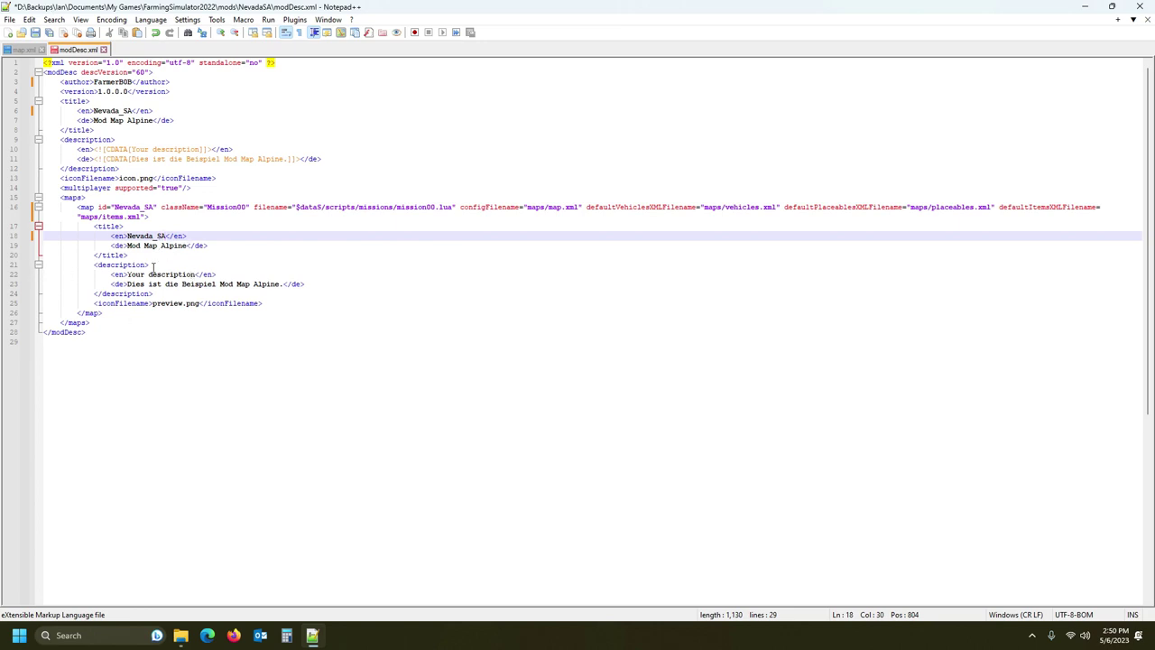
click(35, 32)
- Open map.i3d from the NevadaSA maps folder in GIANTS Editor
click(180, 635)
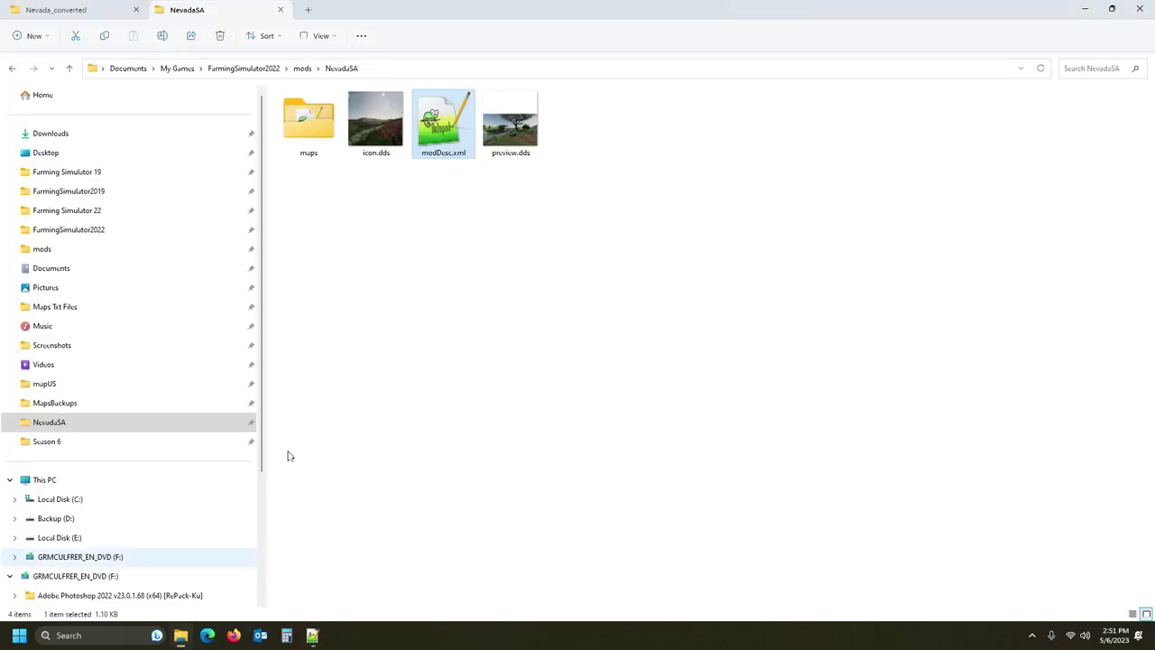
double_click(308, 122)
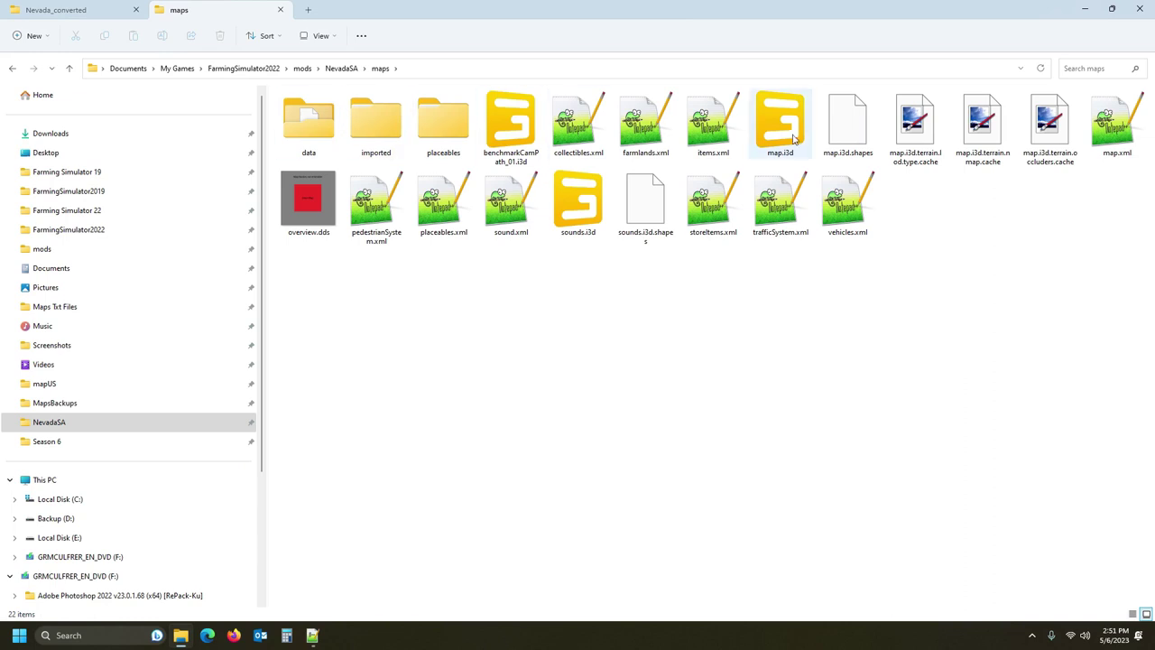
double_click(782, 131)
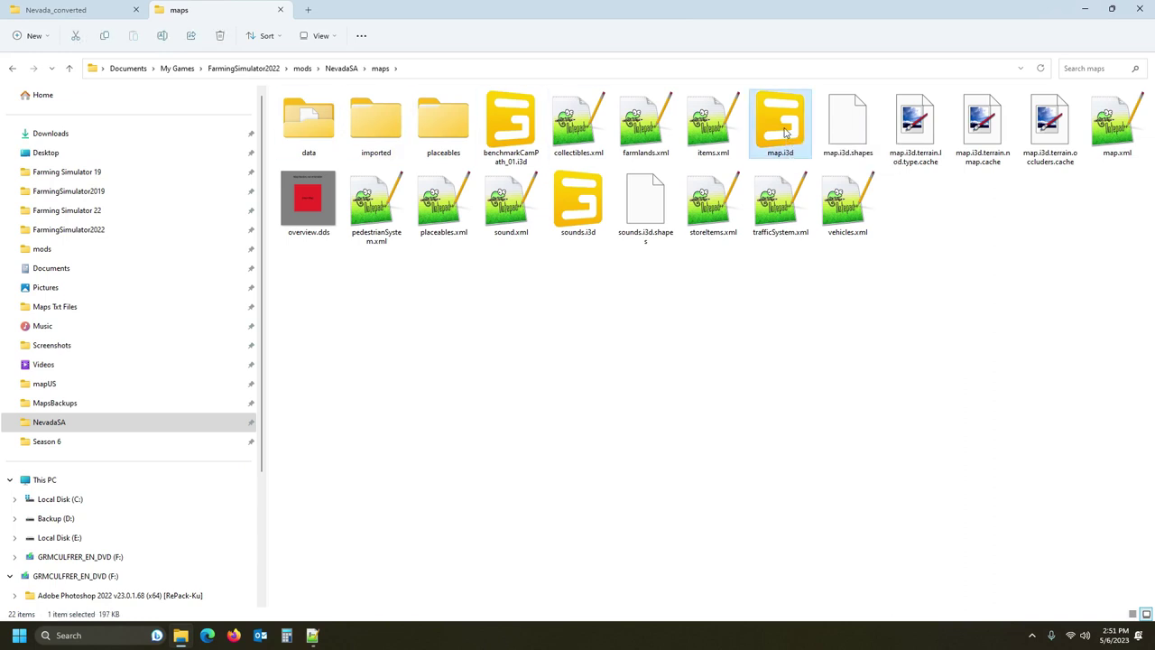
click(546, 389)
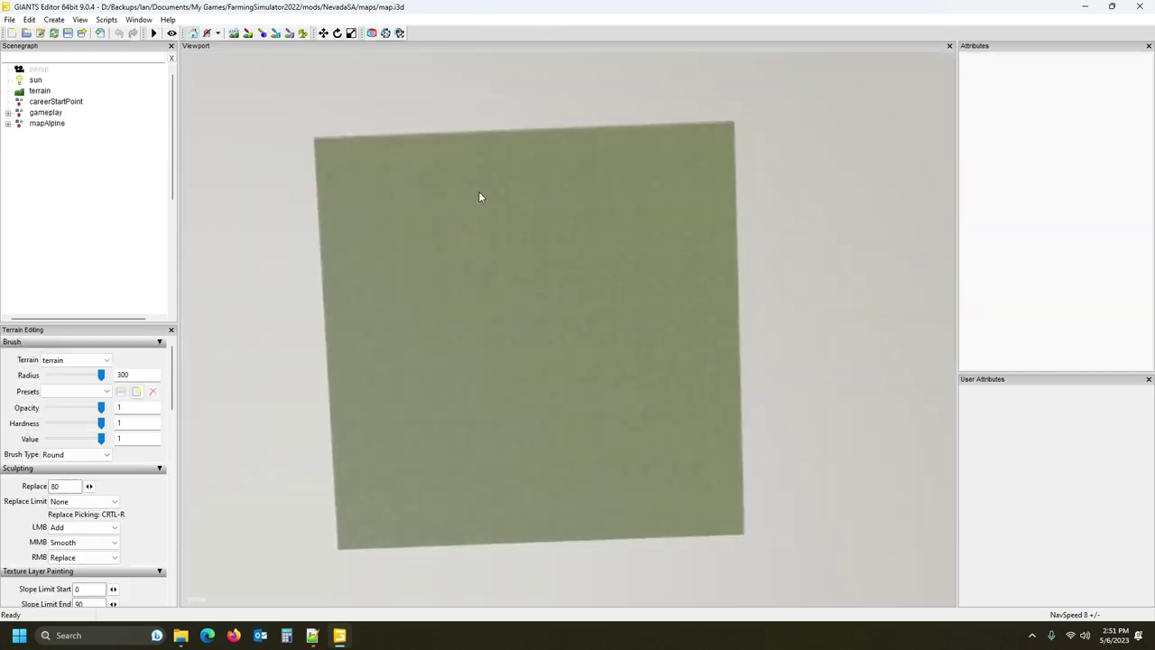
- Display the console log in an enlarged pane, read through it for map loading errors, and close it again
click(144, 20)
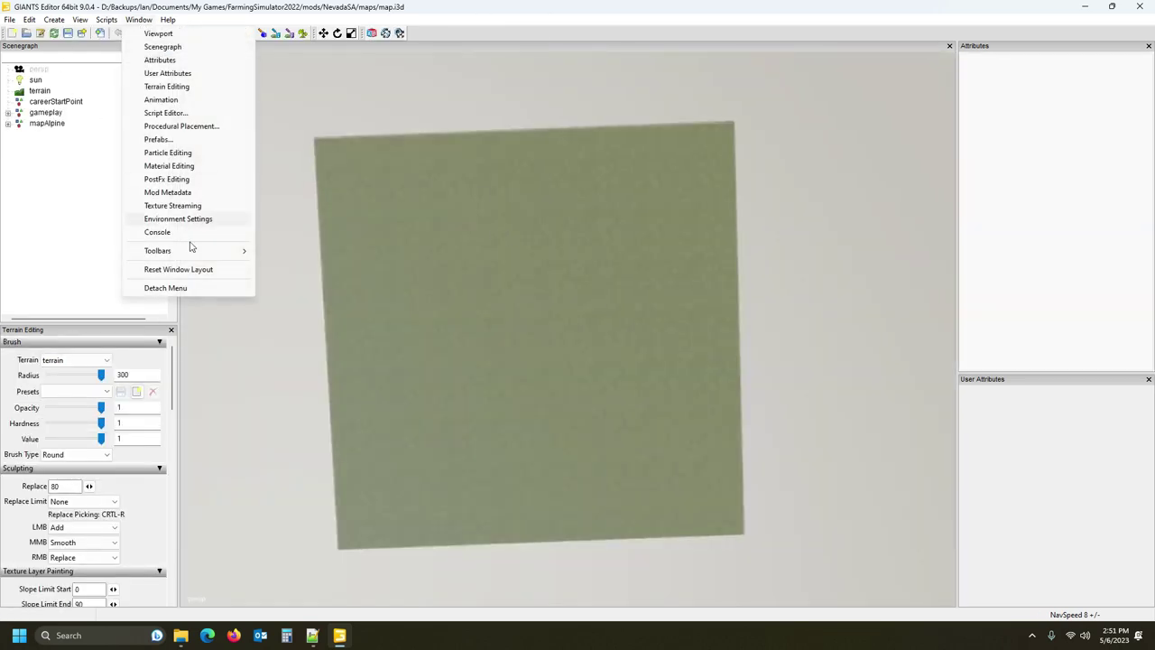
click(198, 236)
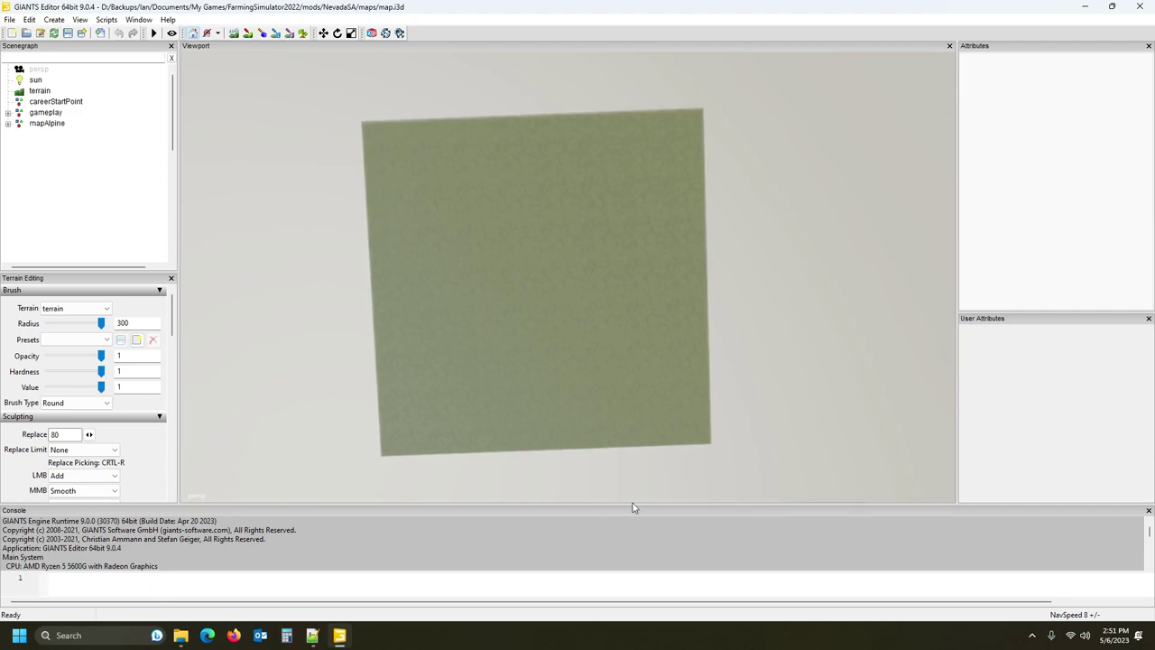
drag(633, 503, 632, 310)
scroll(500, 441, down, 10)
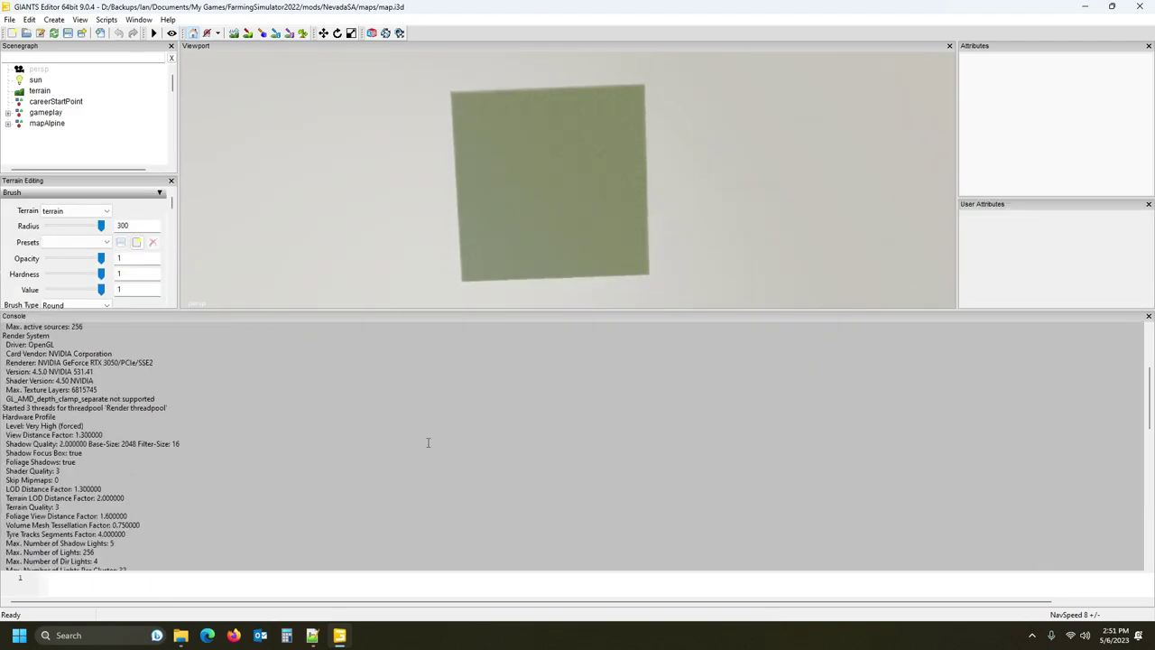
scroll(424, 438, down, 10)
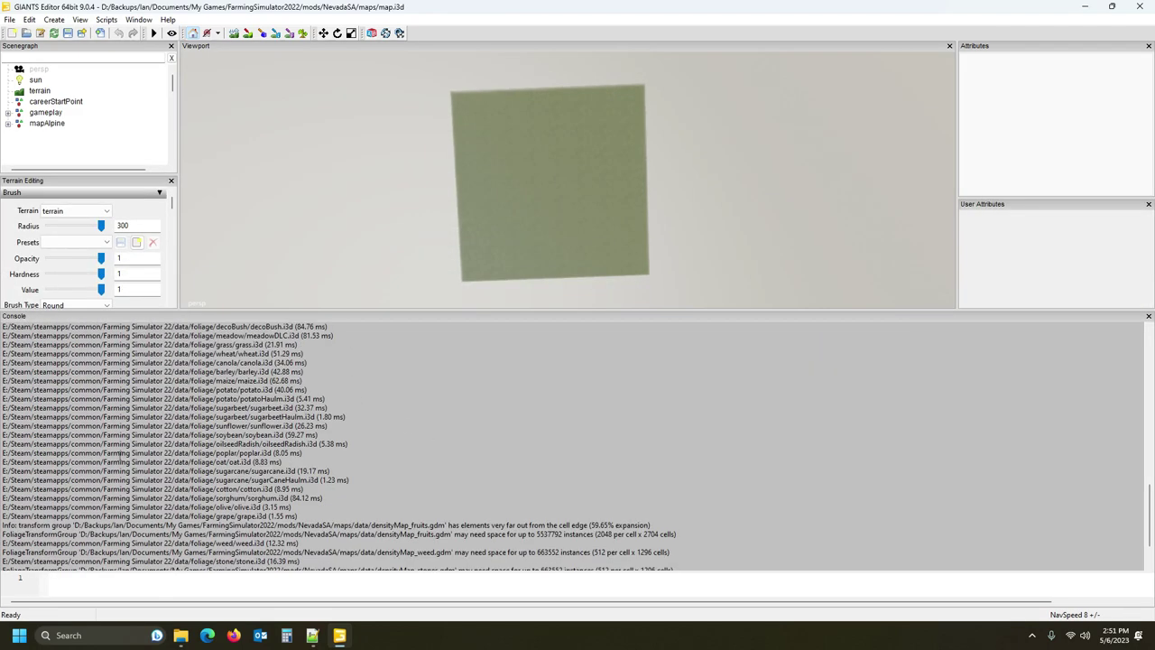
scroll(120, 458, down, 2)
scroll(63, 499, up, 10)
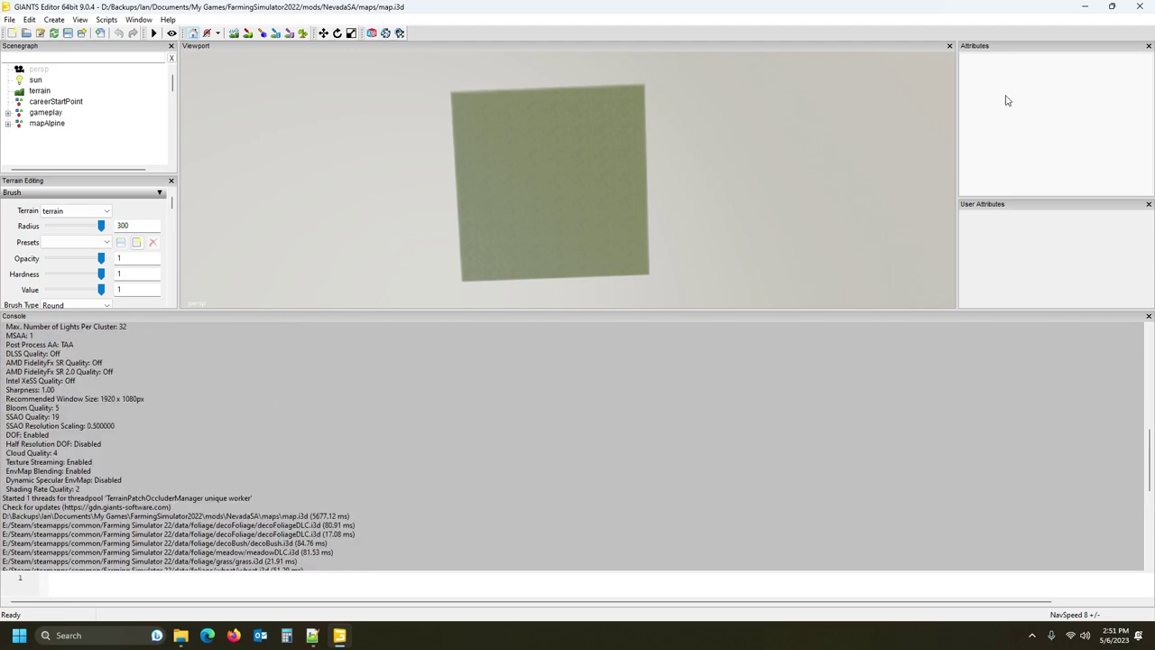
click(1148, 316)
- Close GIANTS Editor, saving the changes to NevadaSA's map.i3d
middle_drag(734, 205, 641, 235)
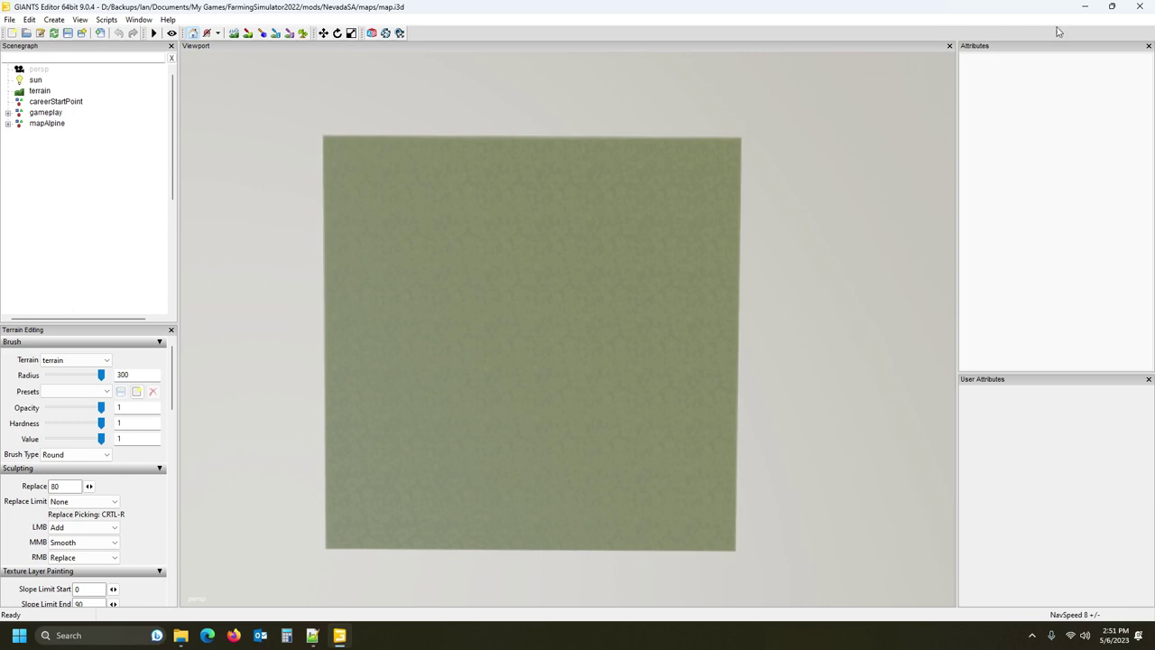
click(1142, 8)
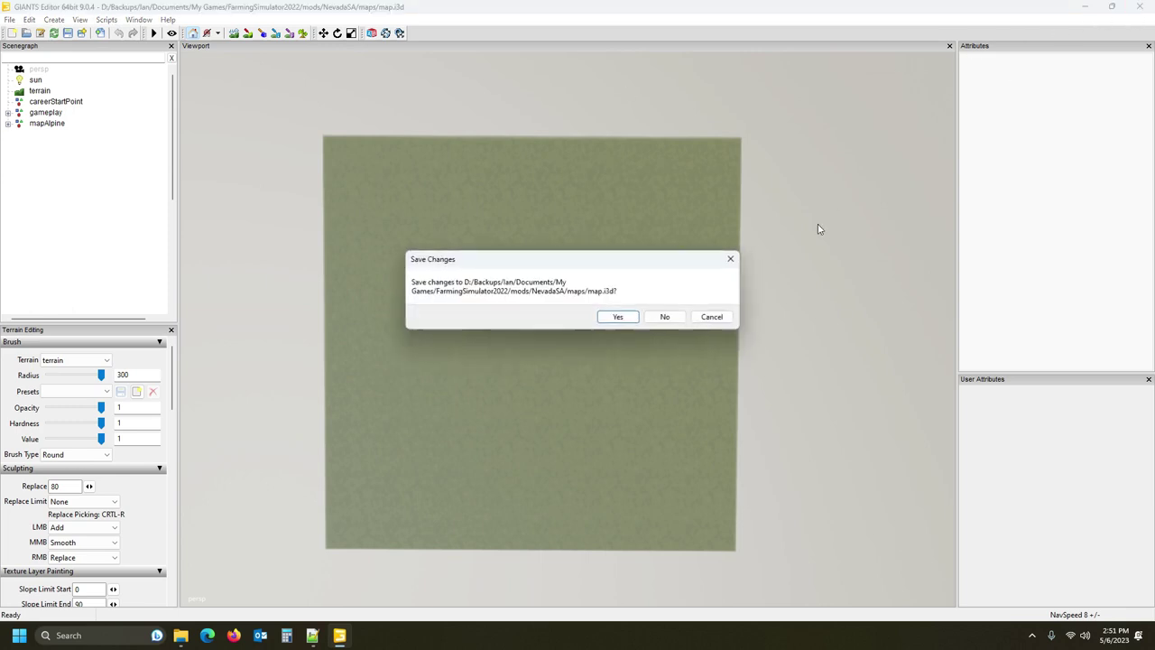
click(631, 318)
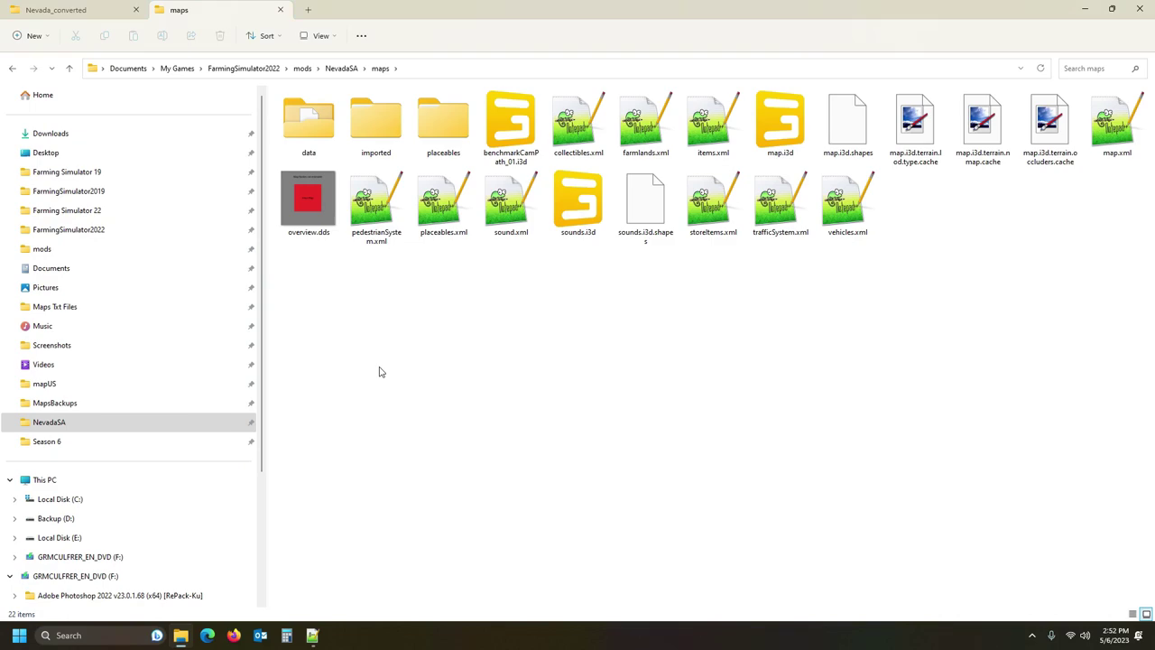
- Copy the heightmap map_dem.png from the map folder inside Nevada_converted
click(68, 10)
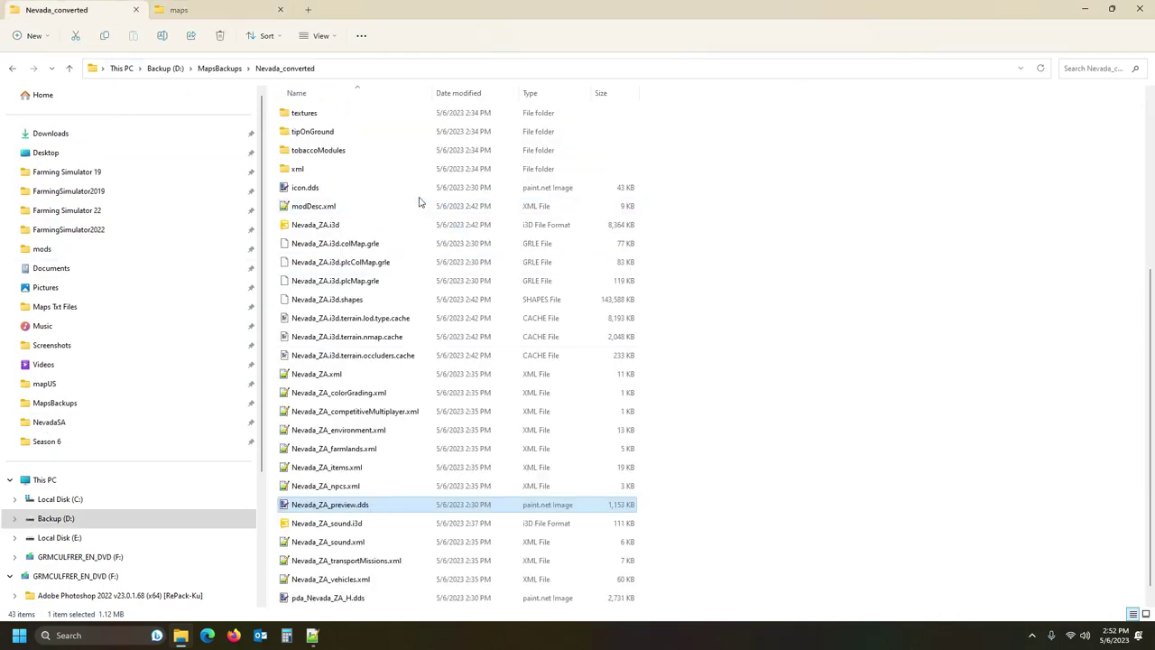
scroll(370, 505, up, 5)
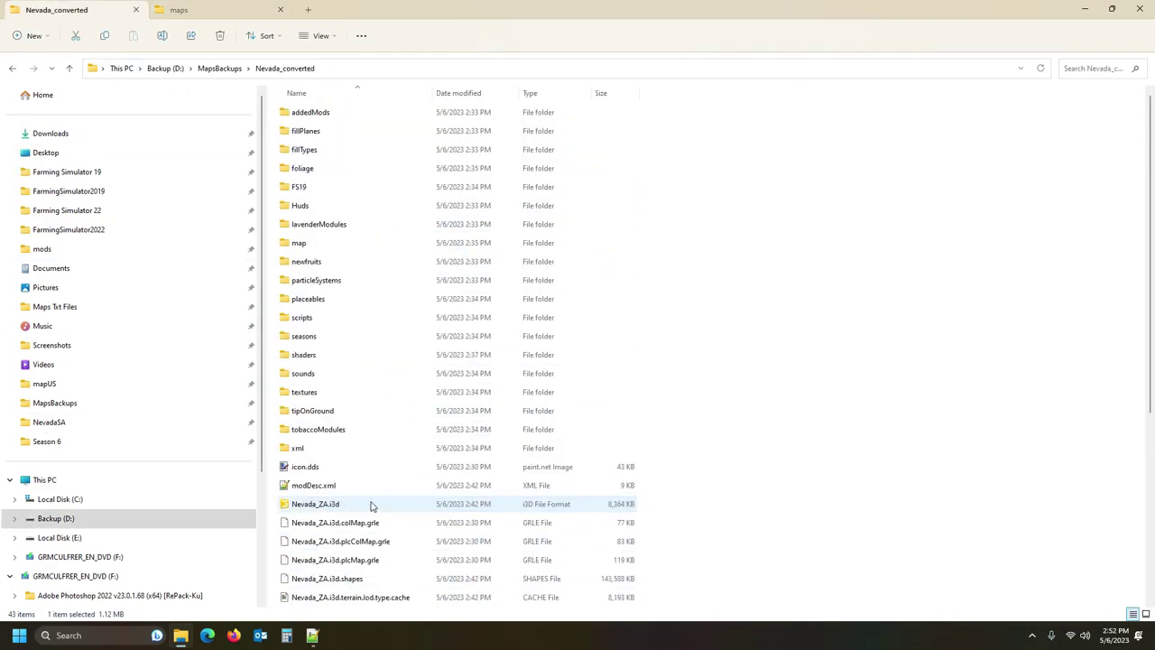
mouse_move(345, 380)
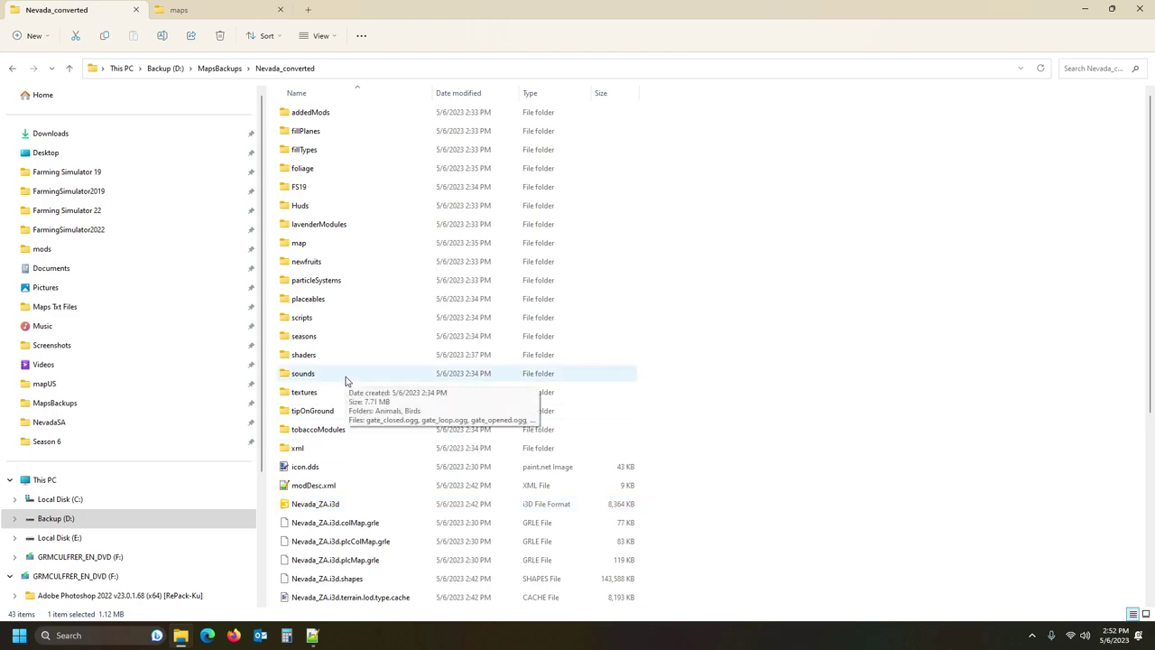
double_click(312, 249)
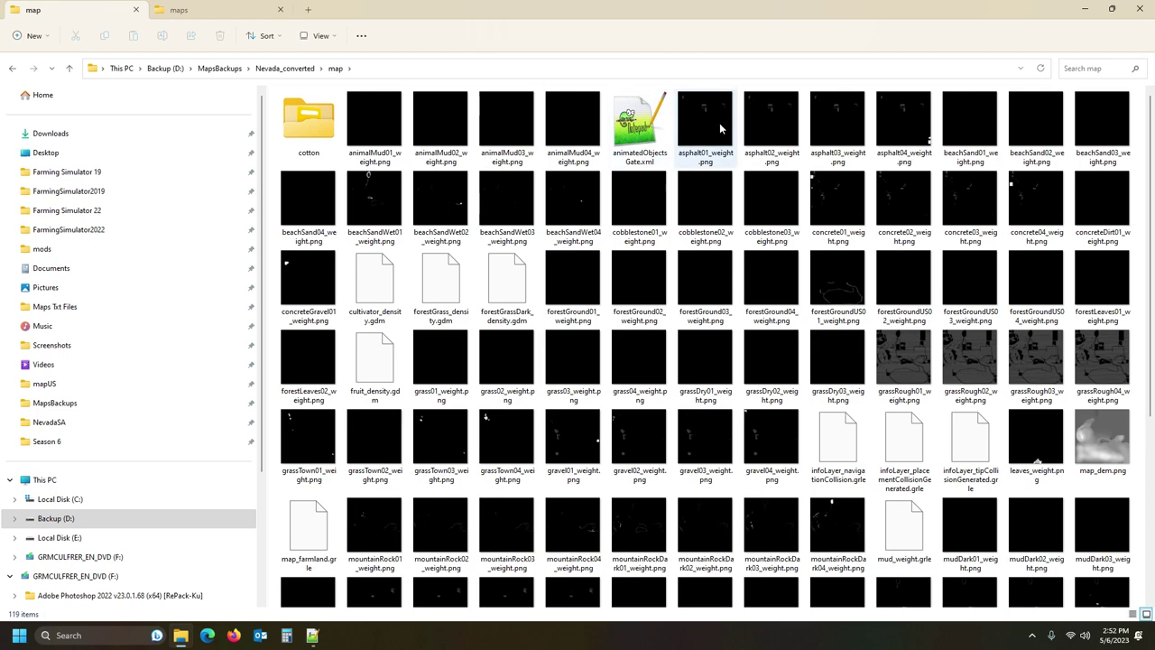
click(1119, 450)
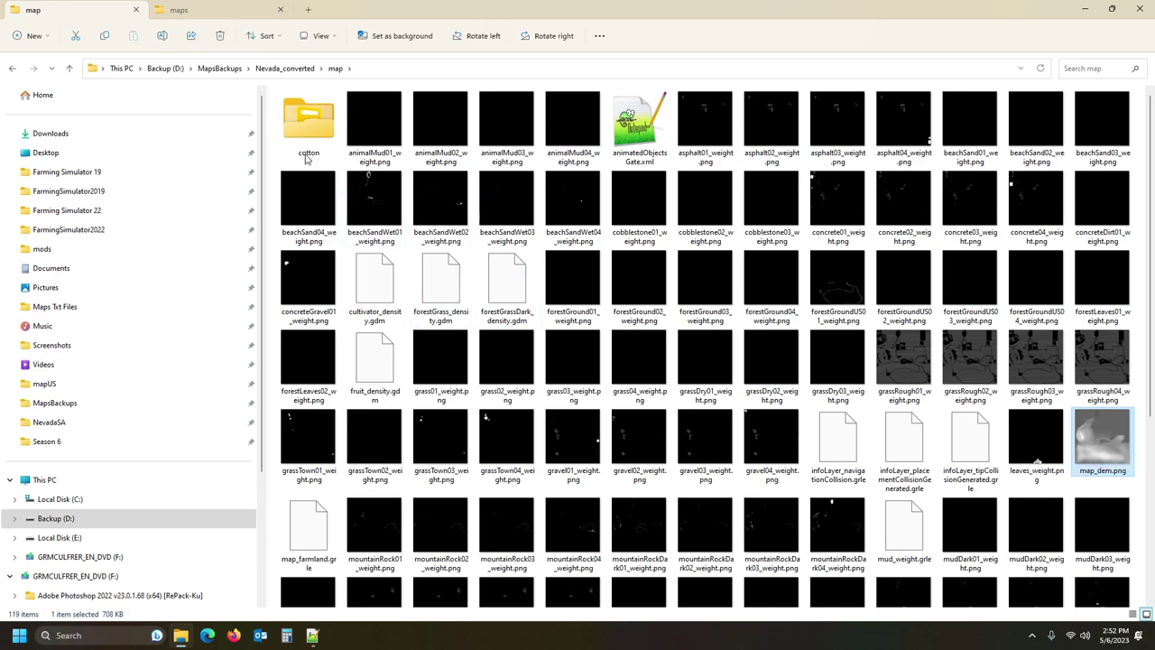
- Paste map_dem.png into NevadaSA's maps/data folder, replacing the existing file of that name
click(211, 11)
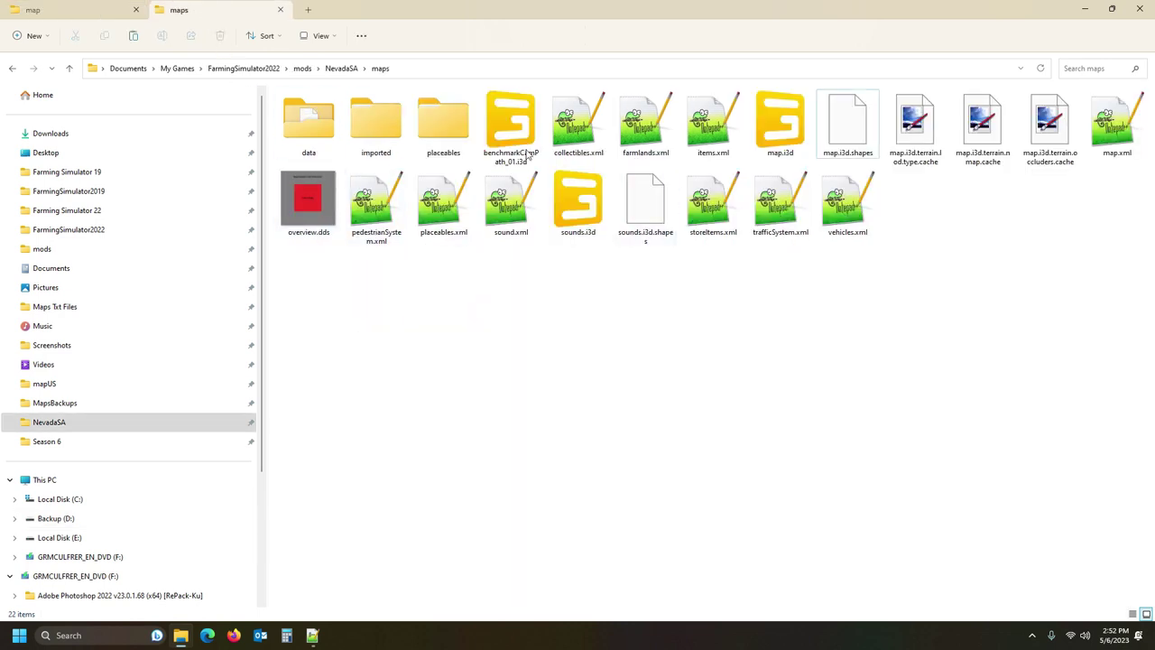
double_click(308, 122)
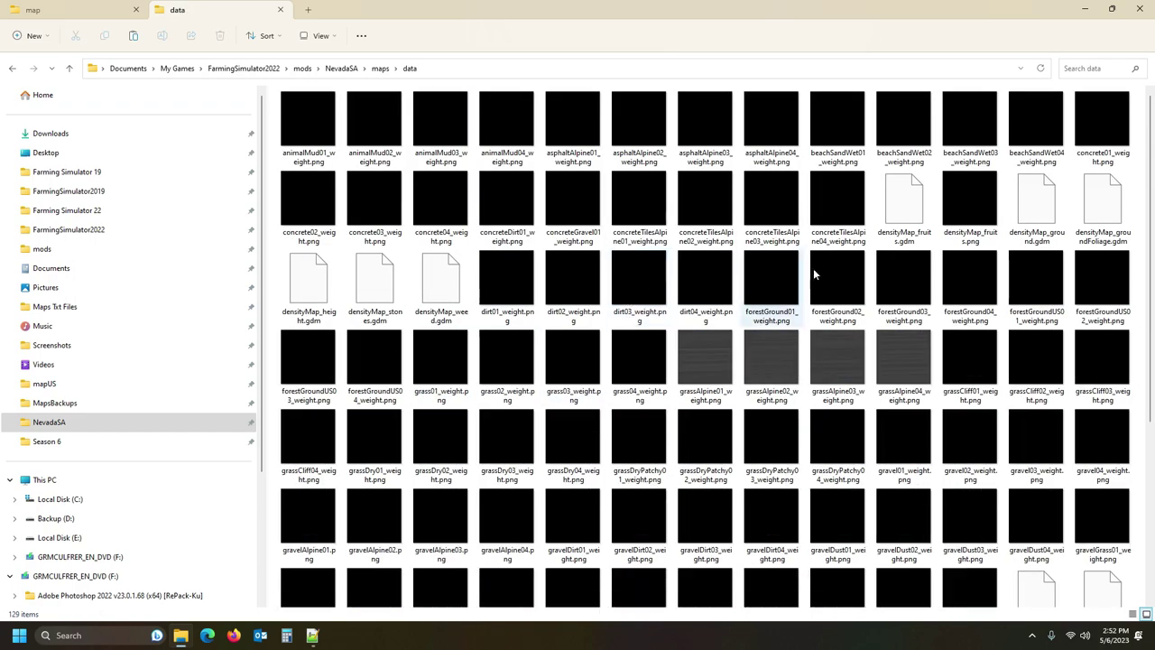
scroll(948, 397, down, 3)
click(583, 376)
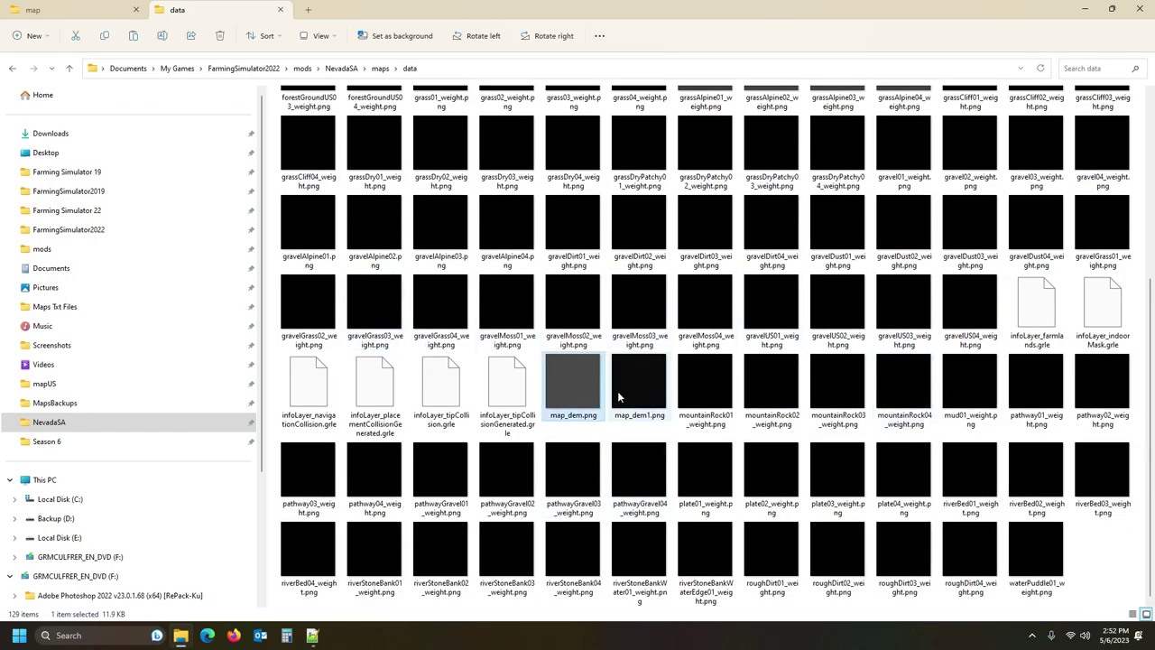
key(ctrl+v)
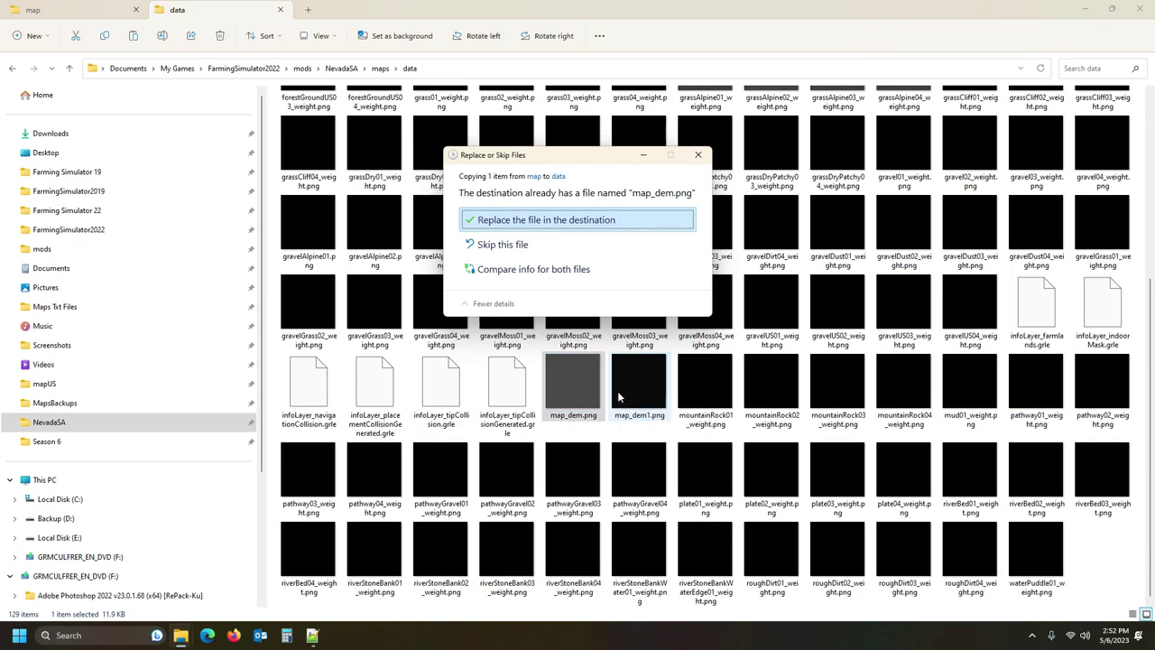
click(700, 157)
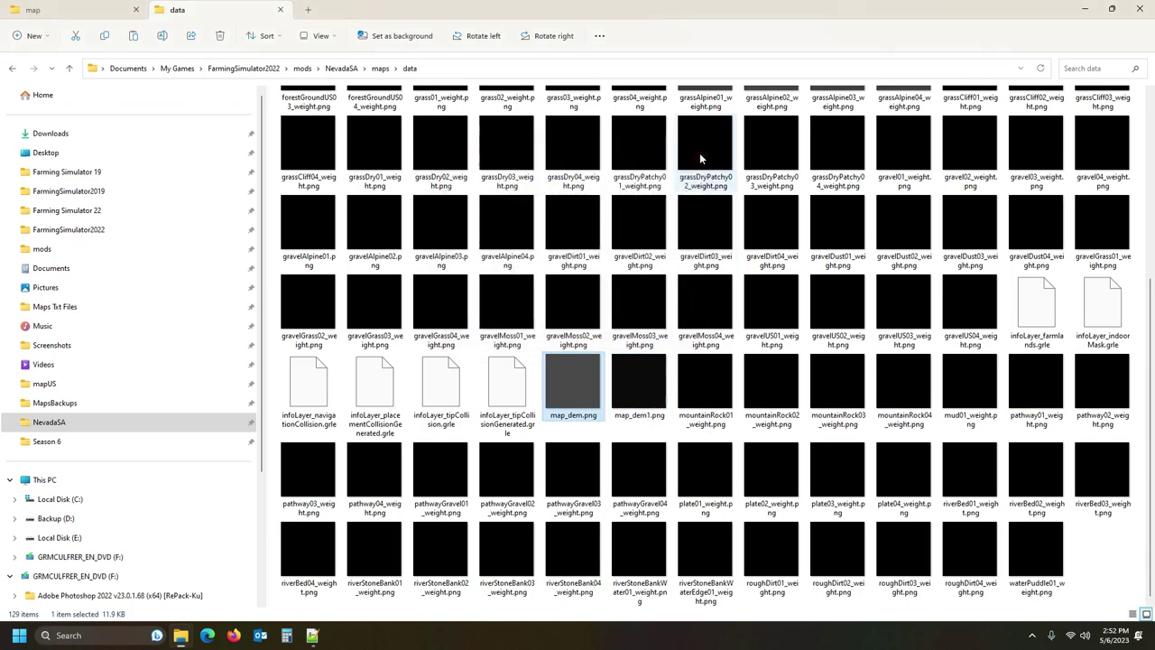
key(Right)
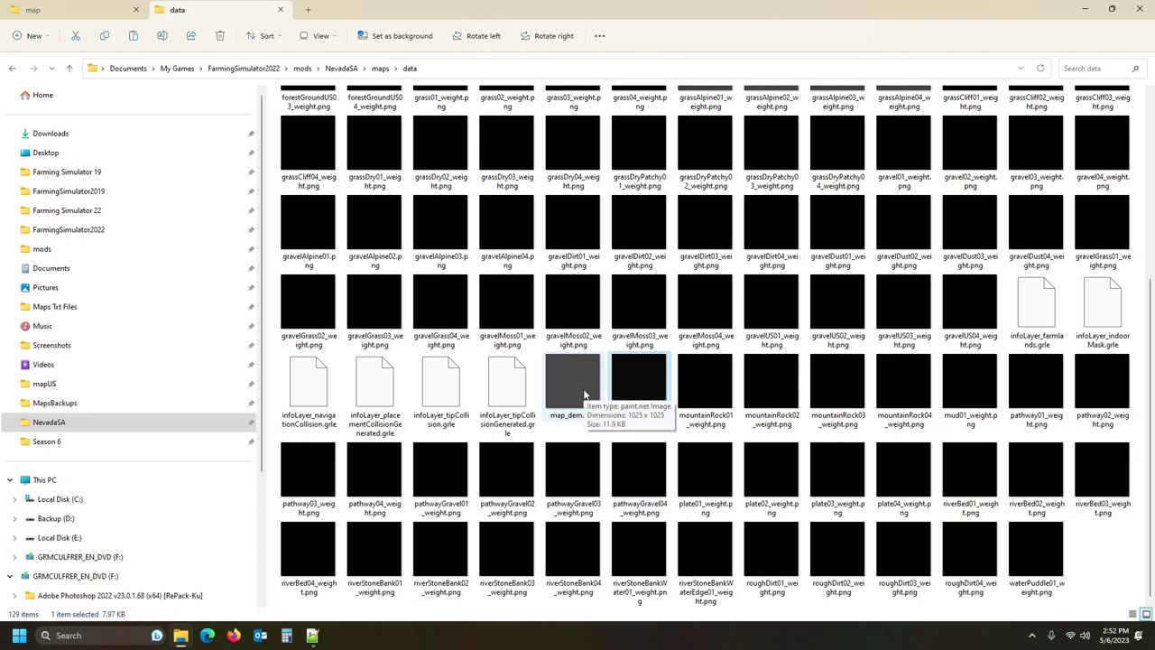
click(583, 394)
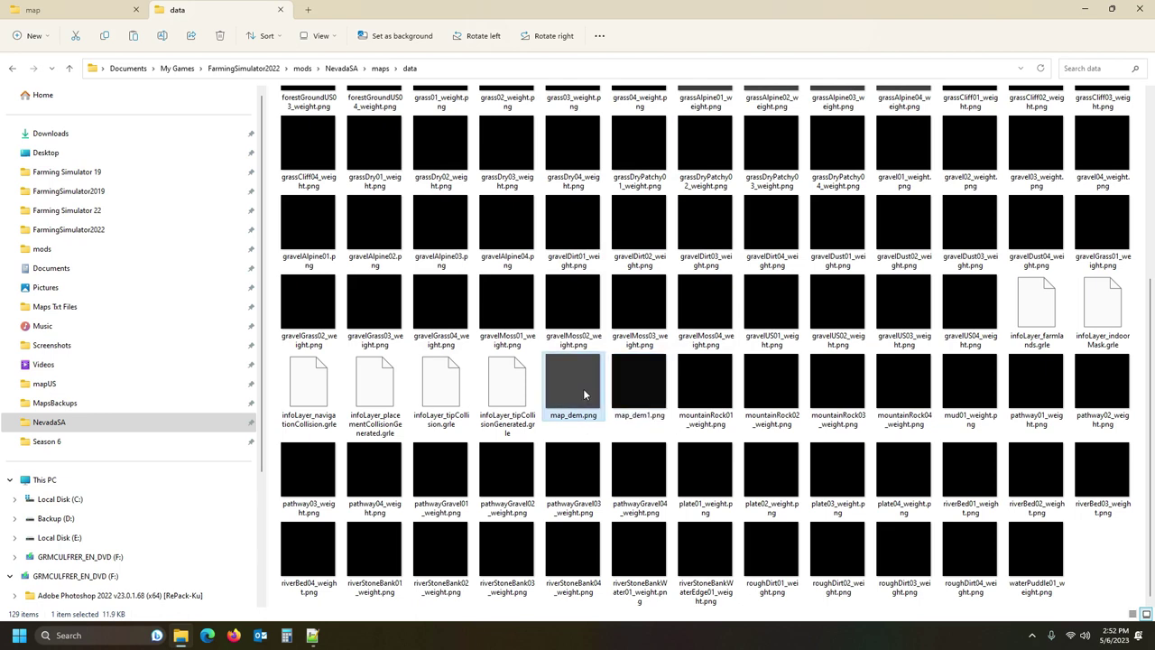
key(ctrl+v)
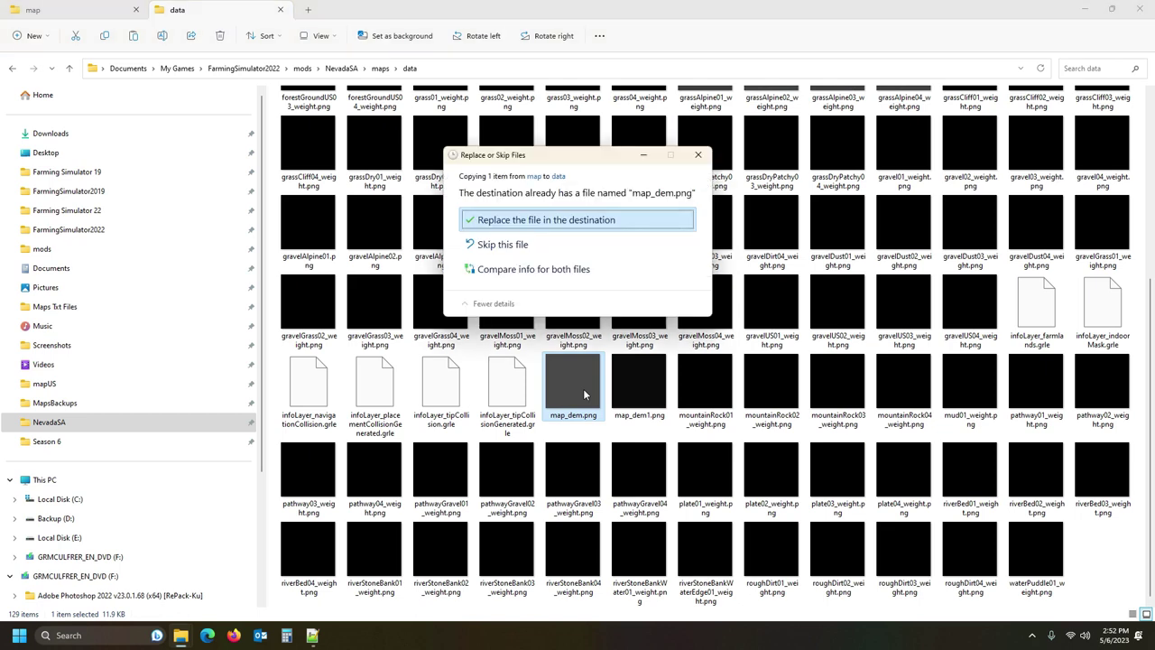
click(606, 220)
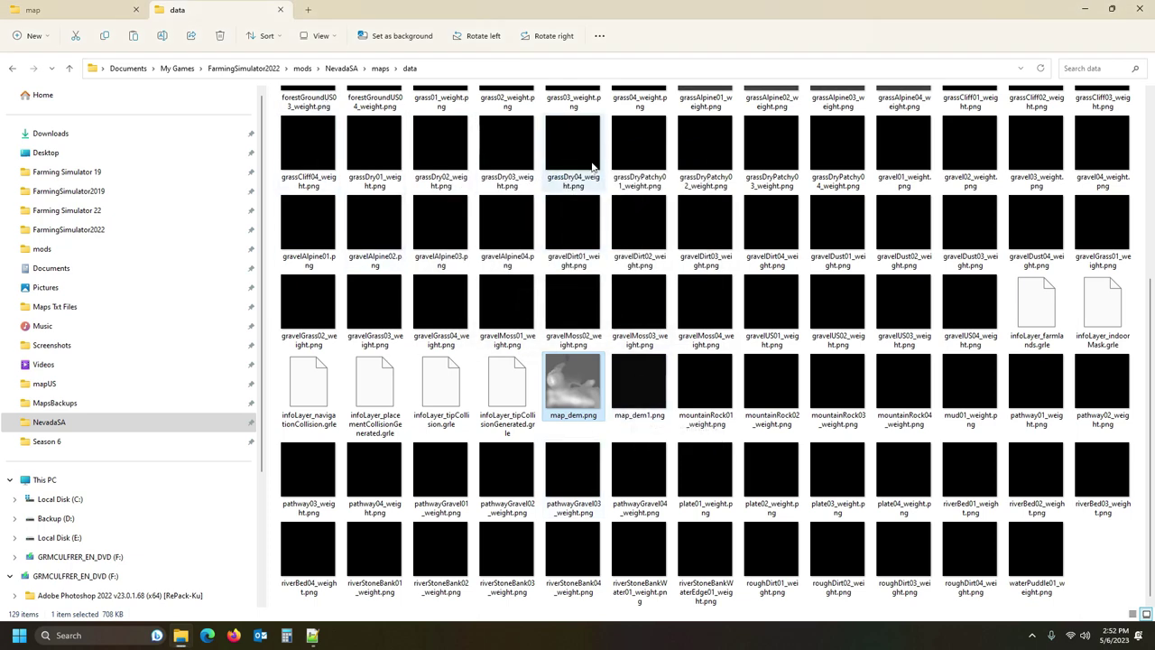
- Reopen map.i3d from the NevadaSA maps folder in GIANTS Editor, maximize the window and inspect the terrain relief
click(379, 68)
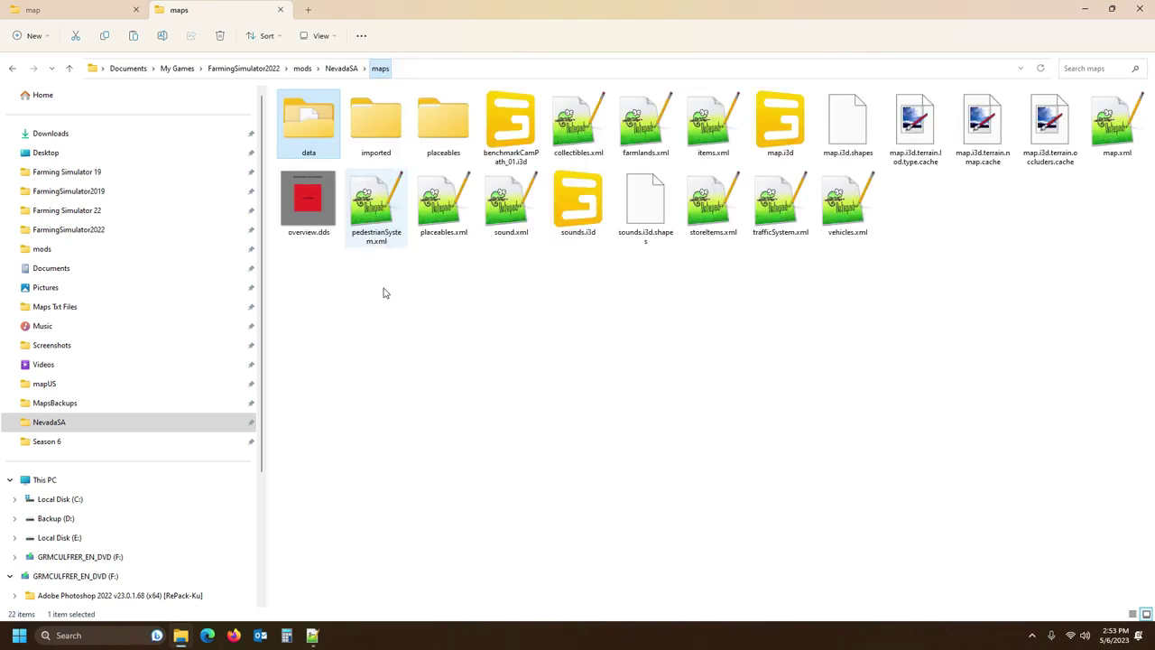
double_click(776, 135)
click(548, 386)
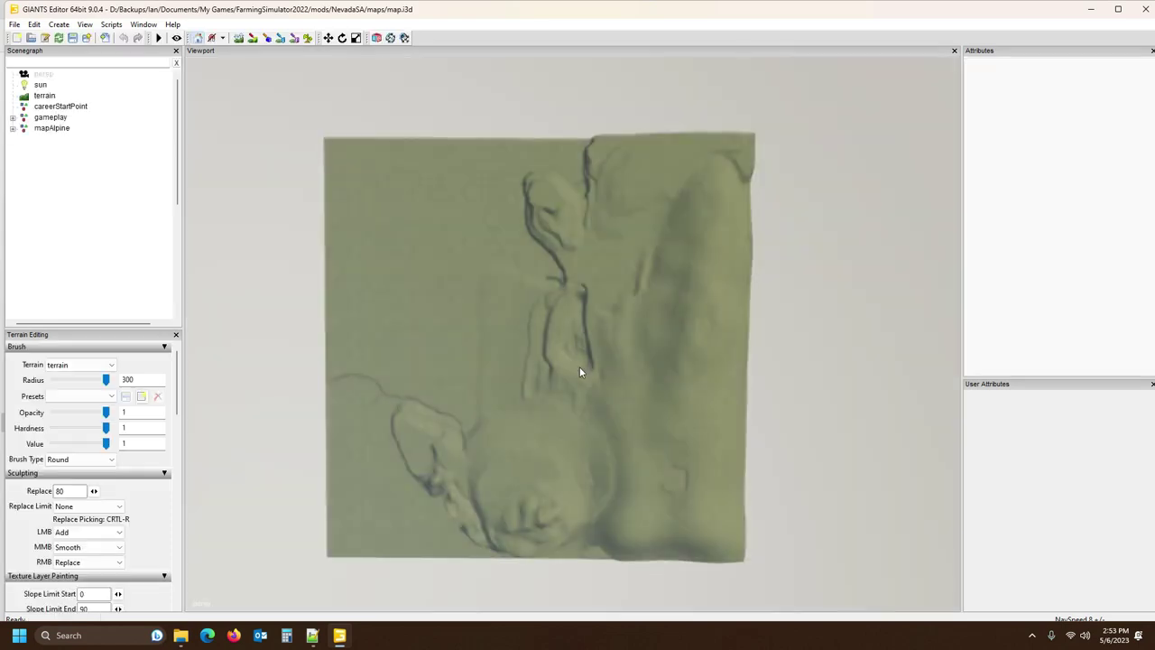
mouse_move(587, 362)
middle_down()
mouse_move(442, 335)
mouse_move(416, 351)
middle_up()
scroll(417, 351, up, 3)
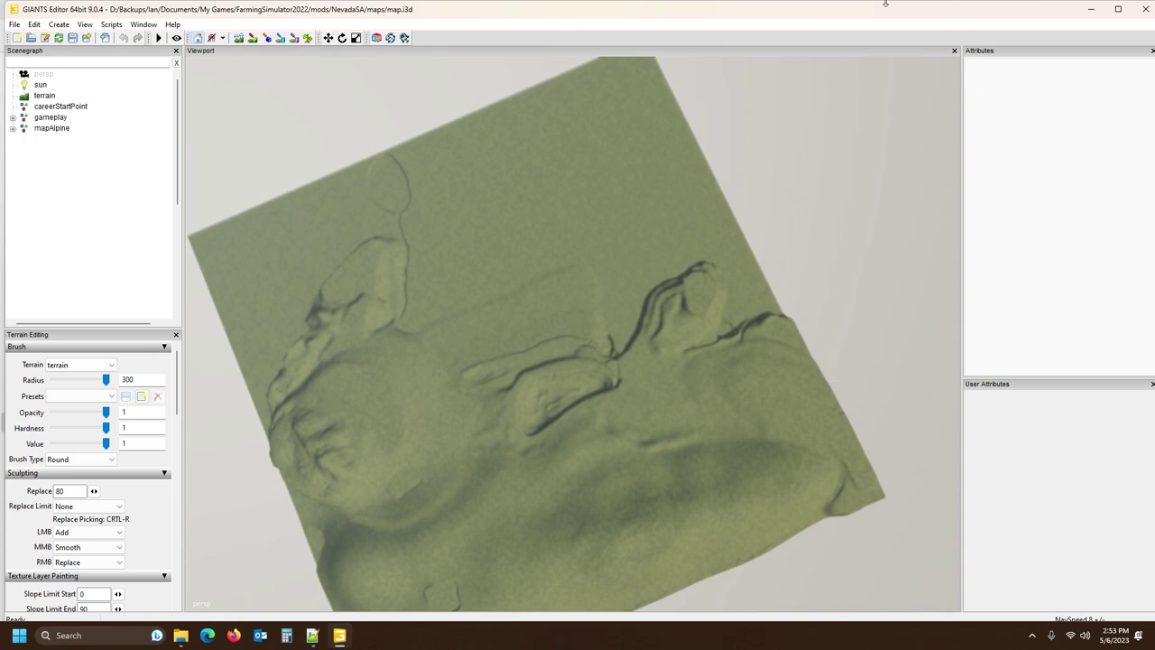
double_click(1029, 14)
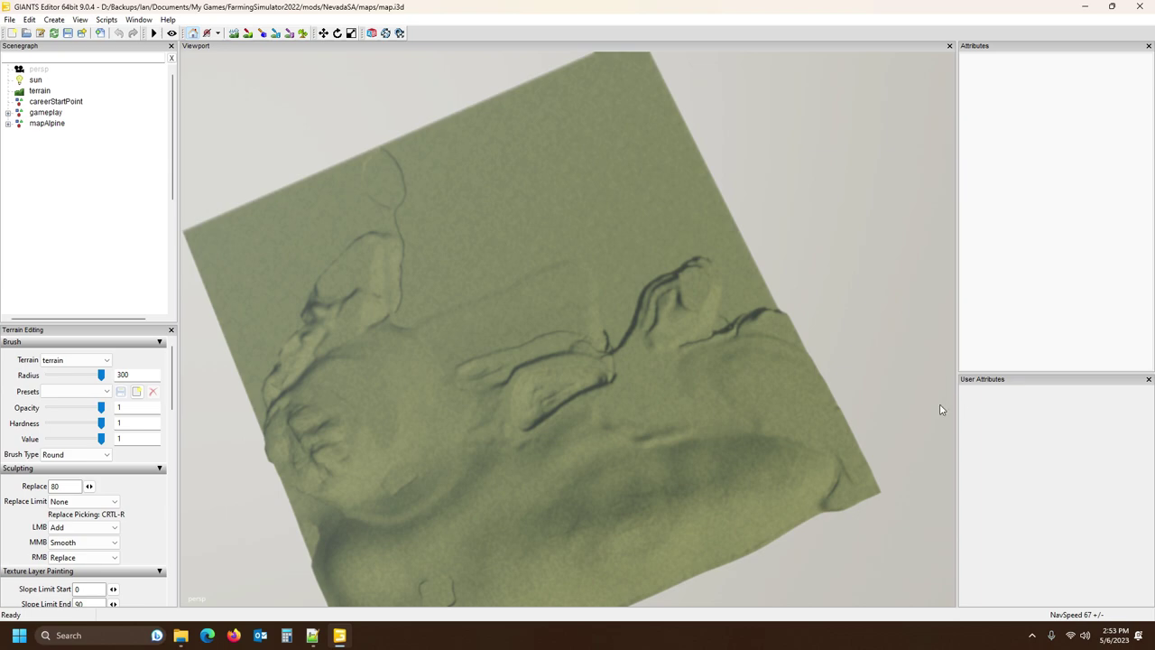
drag(903, 377, 234, 406)
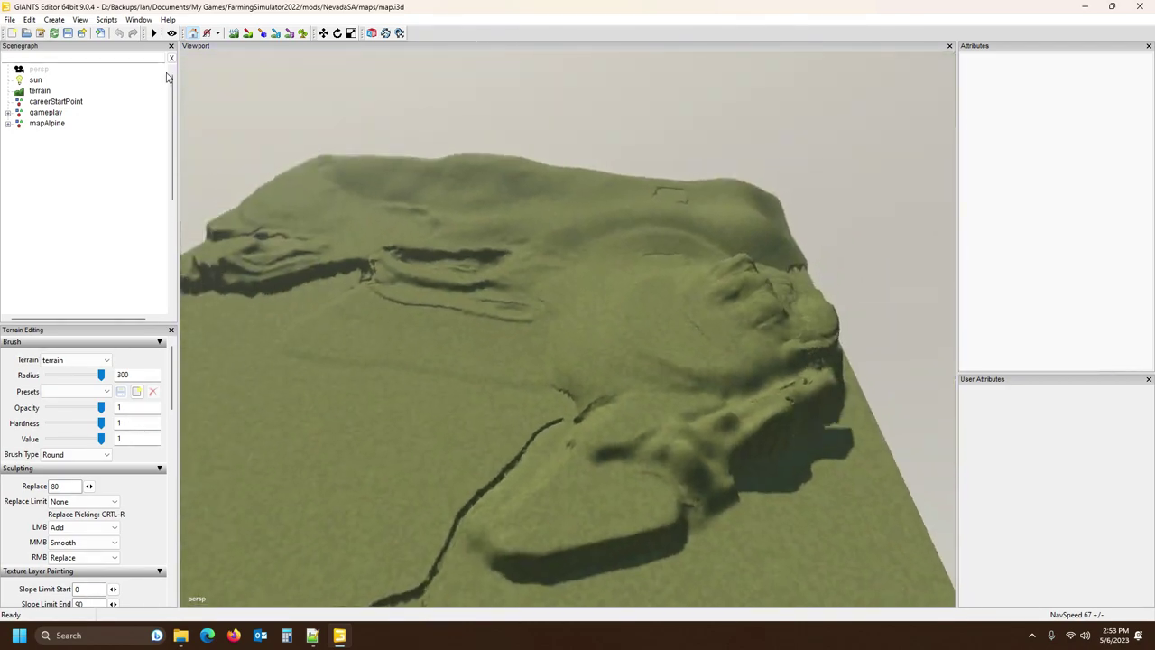
- Check the console log for errors with the replaced heightmap, close the console and save map.i3d
click(138, 19)
click(157, 232)
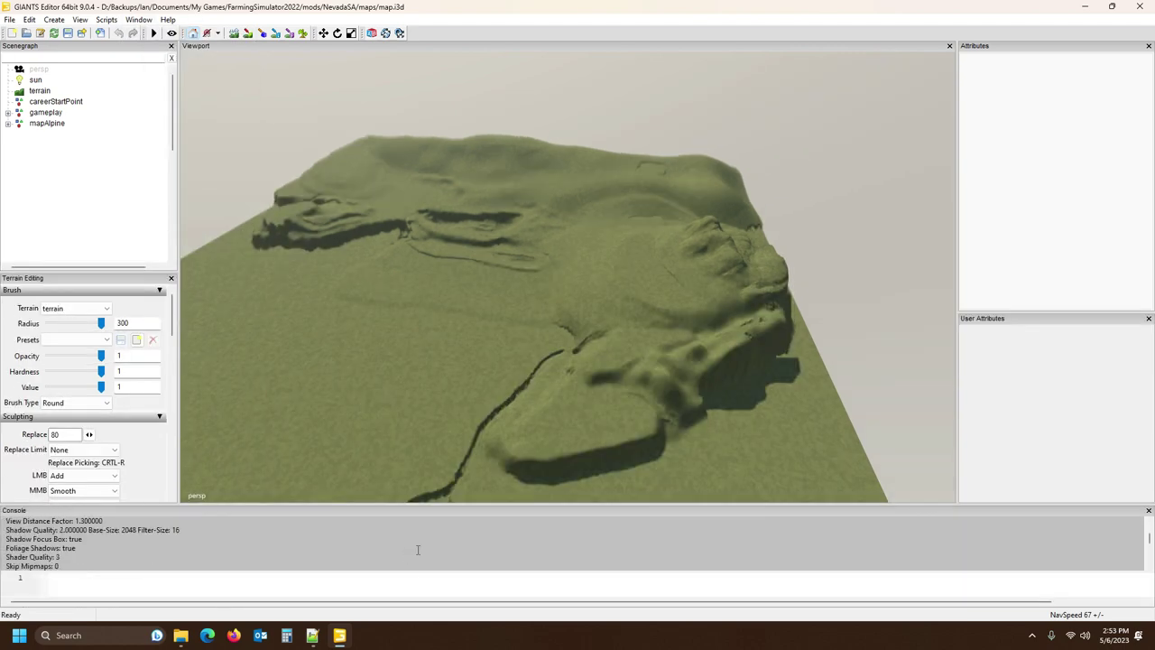
drag(542, 505, 409, 261)
scroll(409, 427, down, 10)
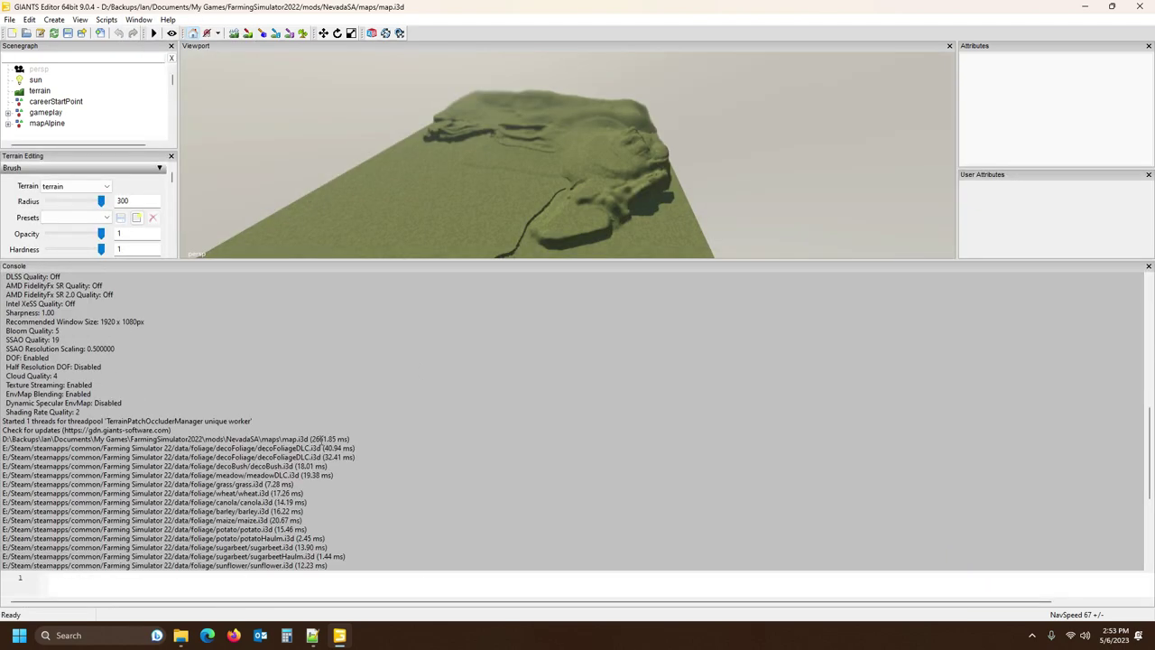
scroll(322, 438, down, 3)
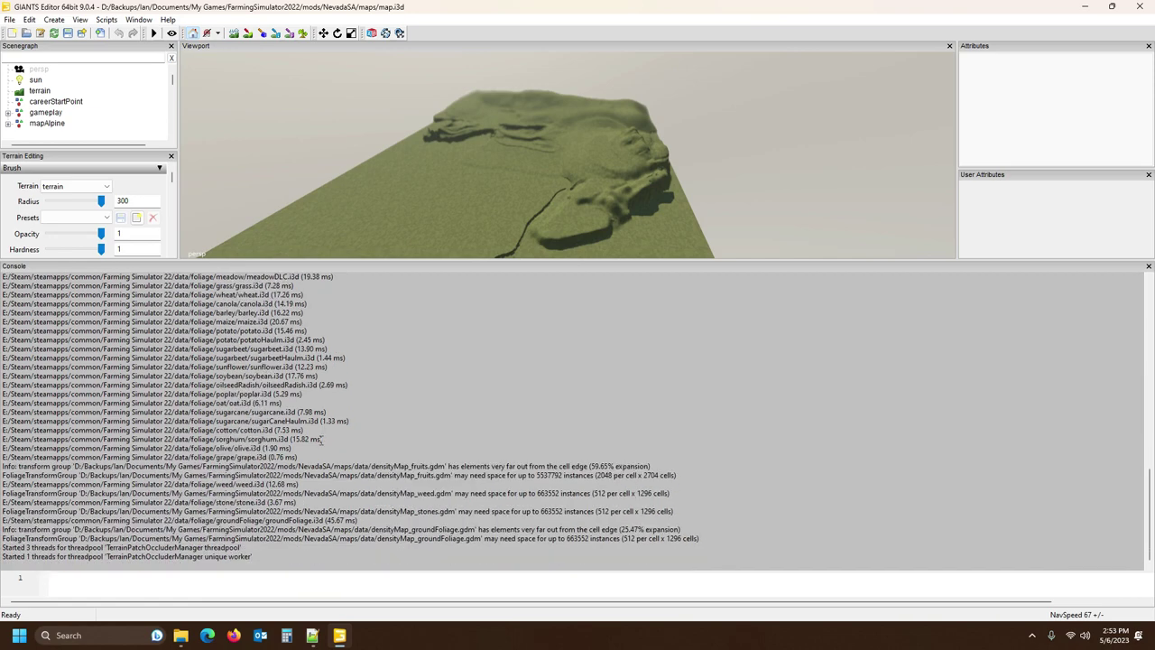
click(1149, 266)
click(70, 33)
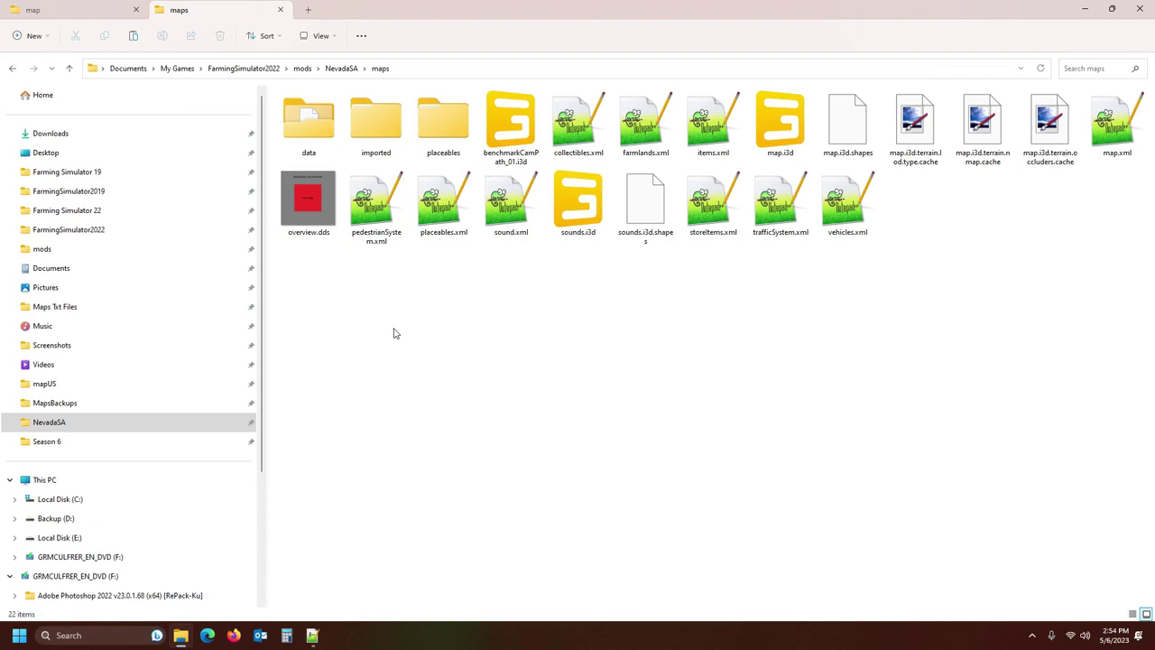
- Open Nevada_ZA.i3d from the Nevada_converted folder in Notepad++
click(50, 16)
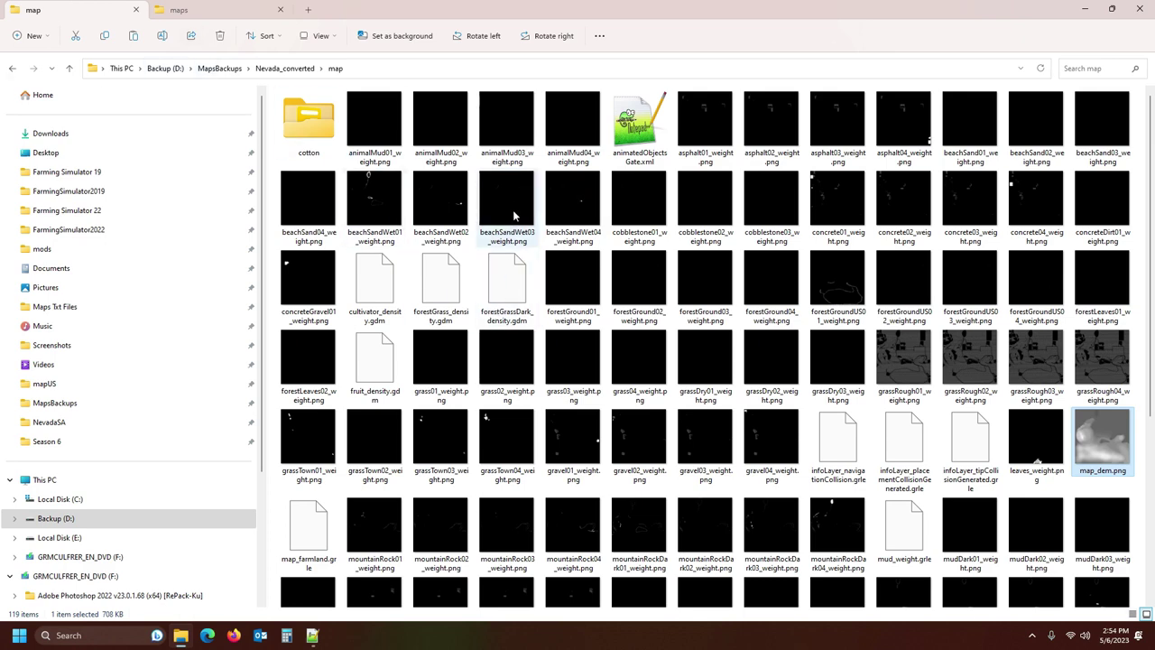
click(298, 69)
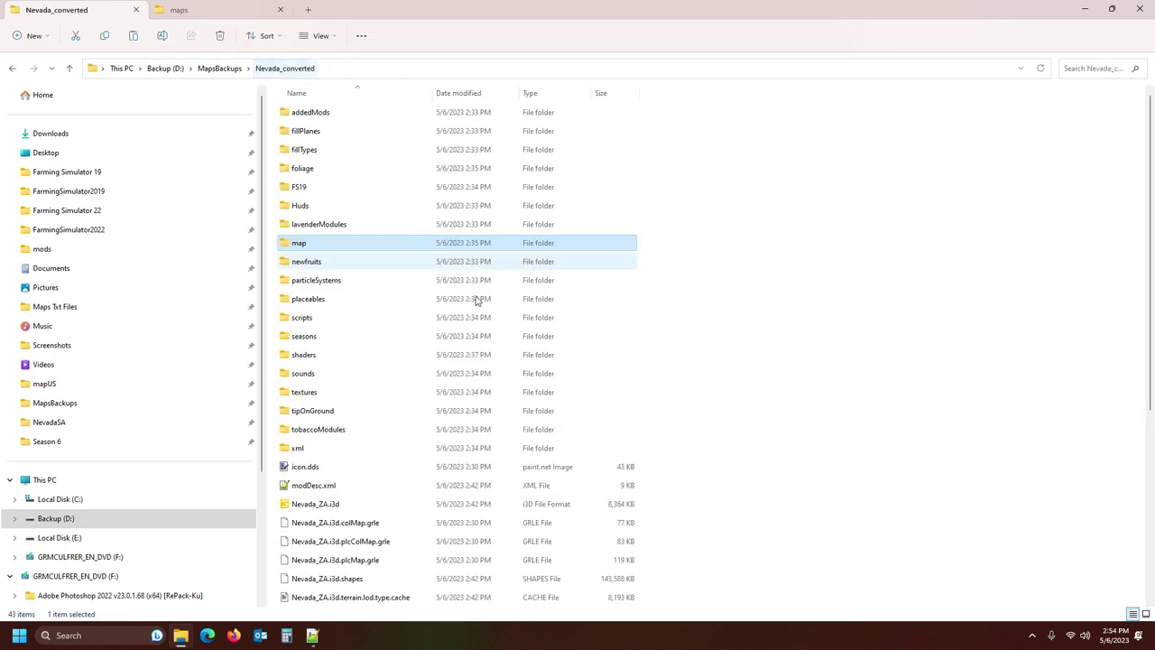
click(323, 507)
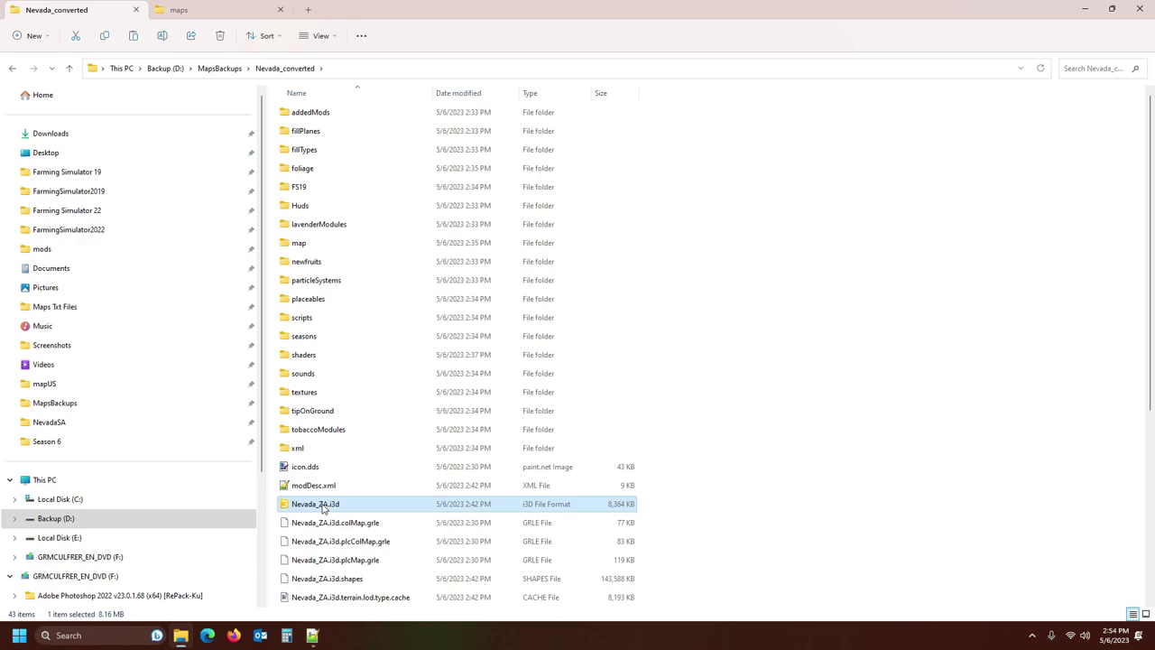
right_click(323, 508)
mouse_move(402, 349)
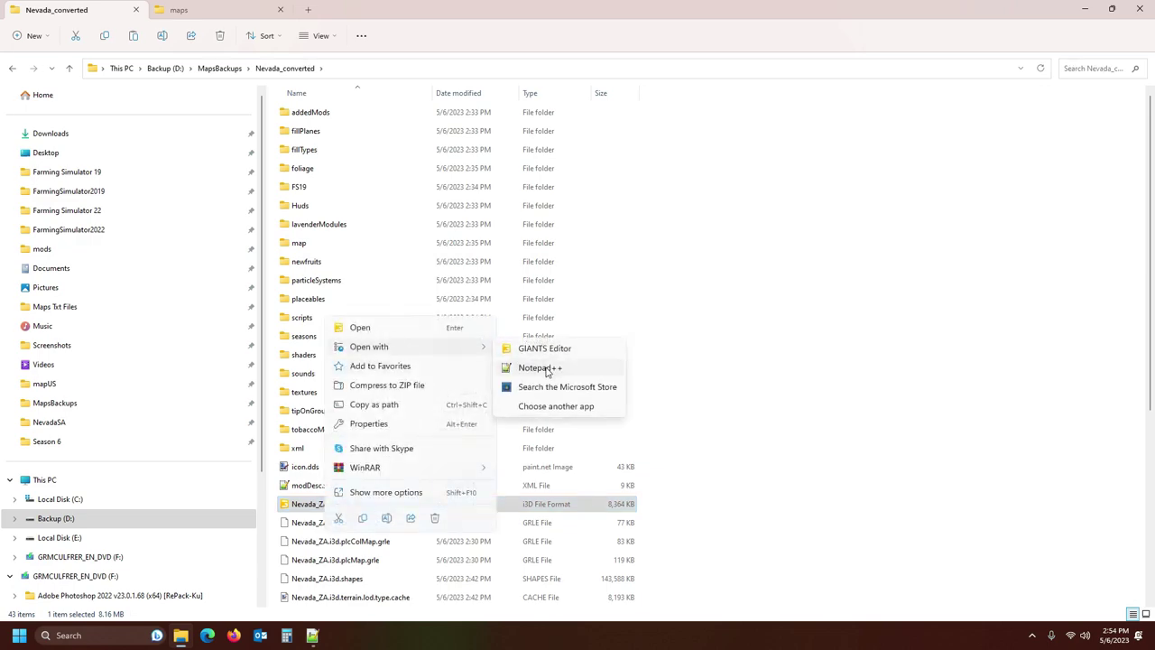
click(539, 368)
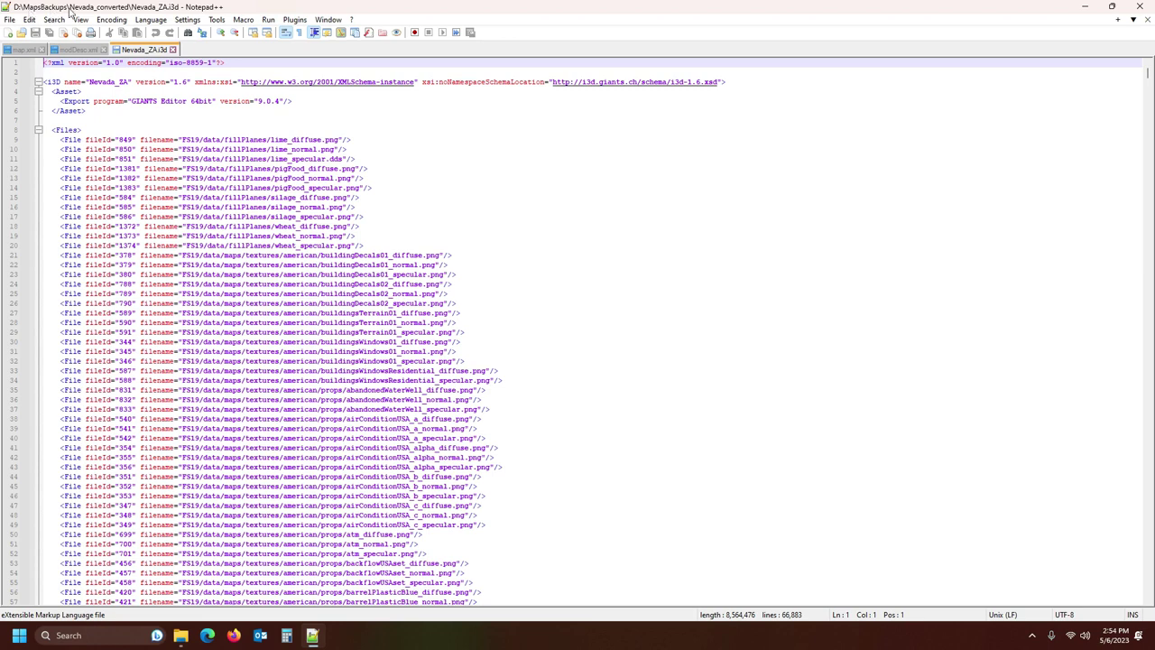
- Search Nevada_ZA.i3d for "multilay" to locate the FoliageMultiLayer block, and close the search dialog
click(258, 120)
key(ctrl+f)
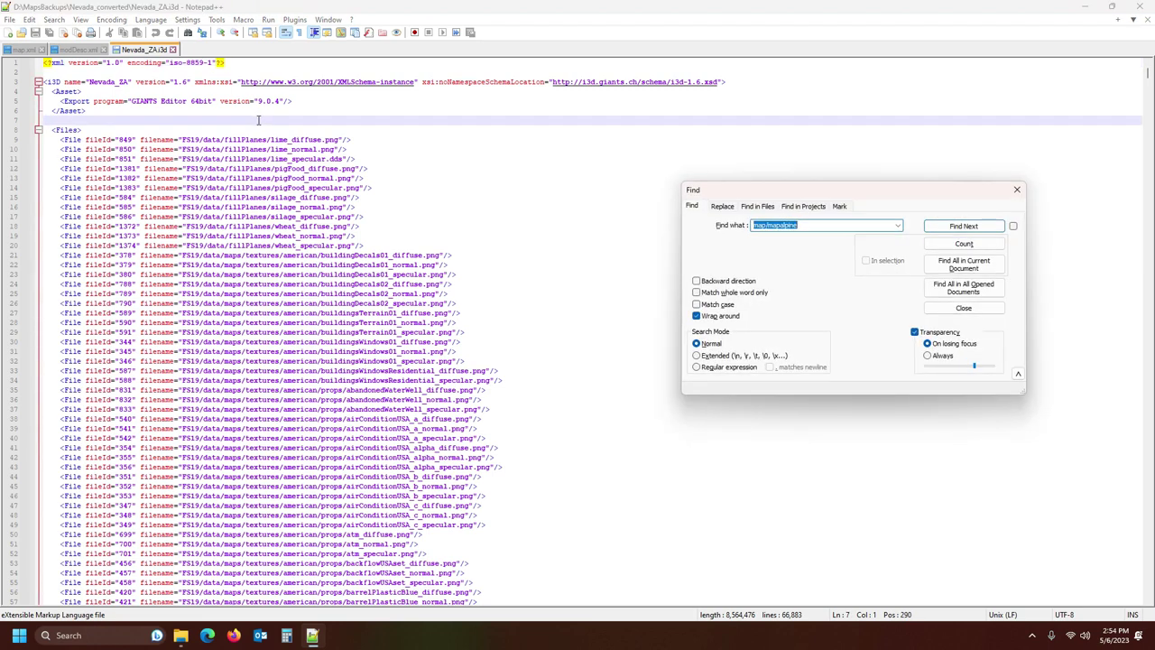
text(mu)
key(Return)
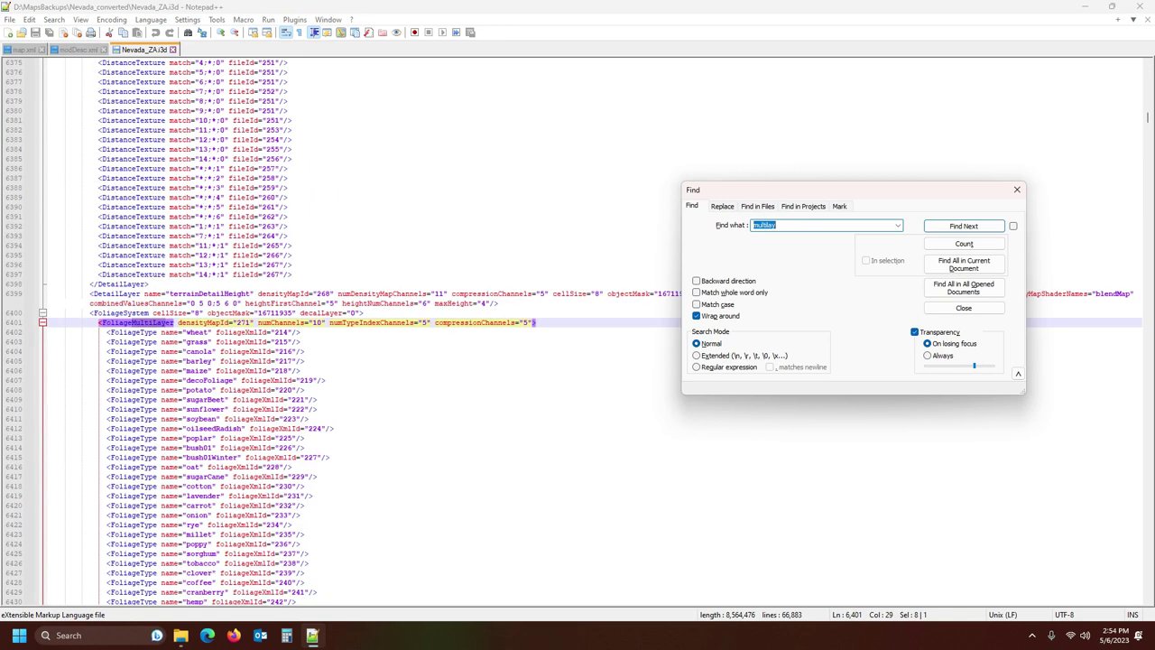
click(1017, 190)
scroll(398, 364, down, 4)
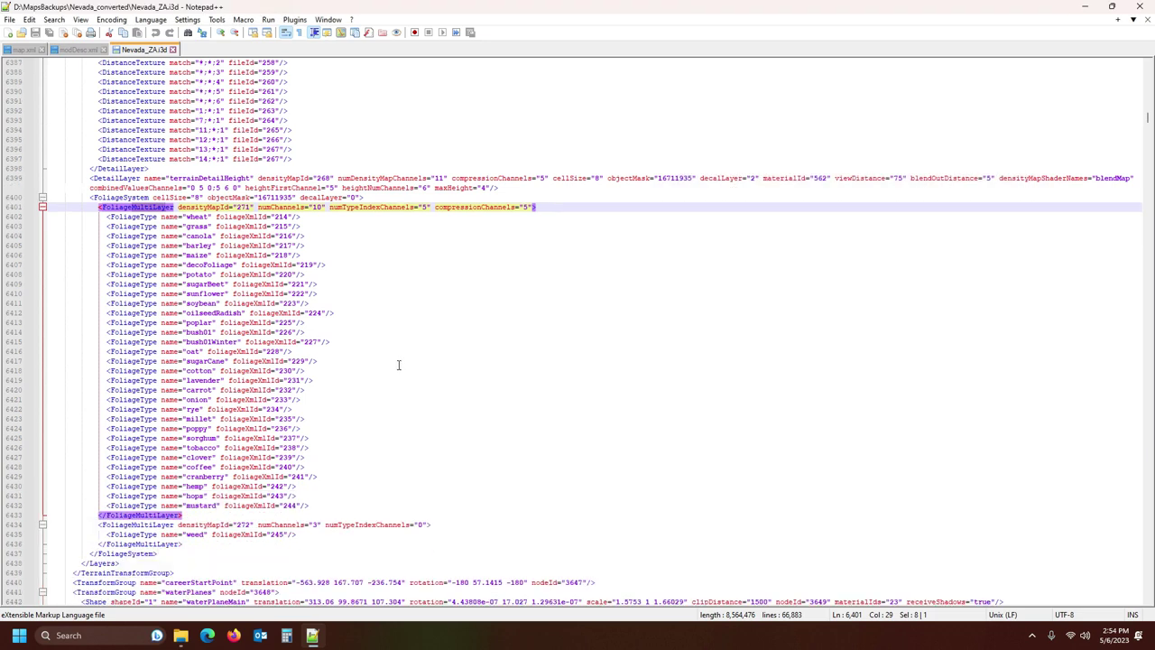
- Examine the order of the foliage types, from wheat to maize, in the first FoliageMultiLayer of Nevada_ZA.i3d
click(132, 216)
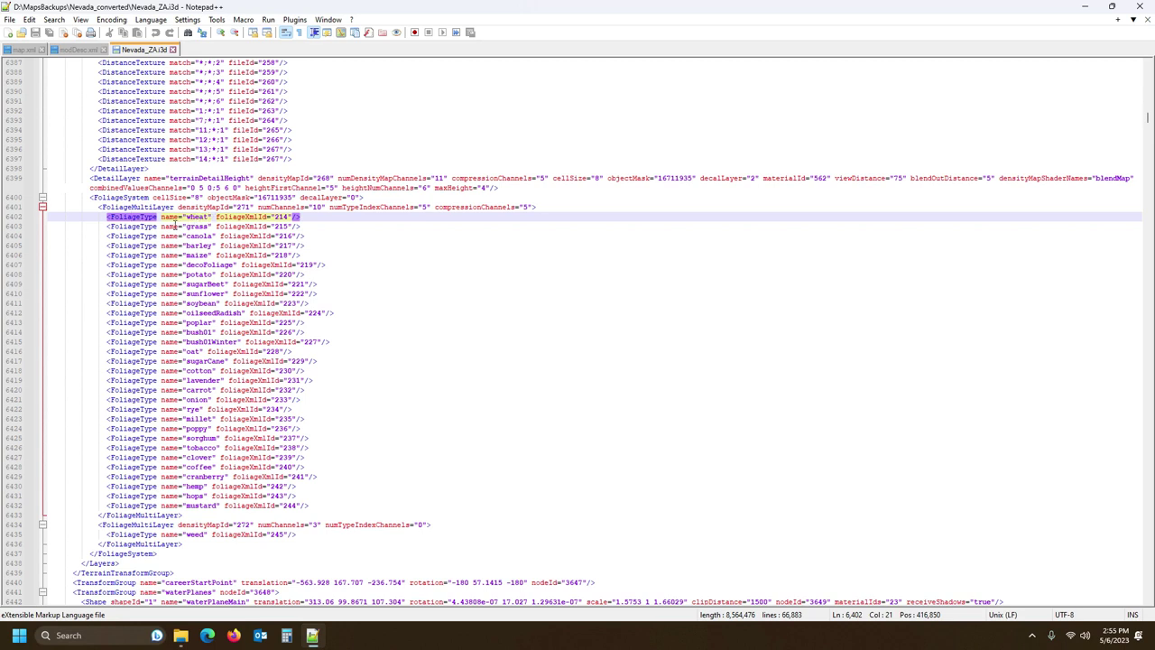
click(128, 218)
click(132, 228)
click(132, 244)
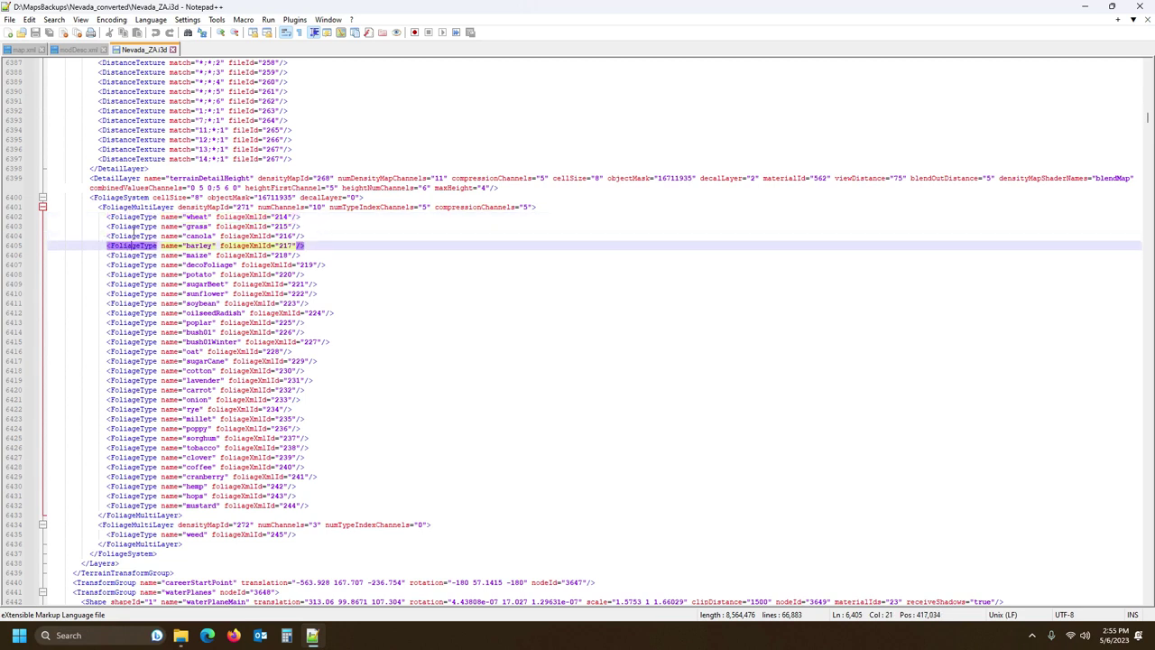
click(132, 216)
click(132, 227)
click(132, 237)
click(131, 255)
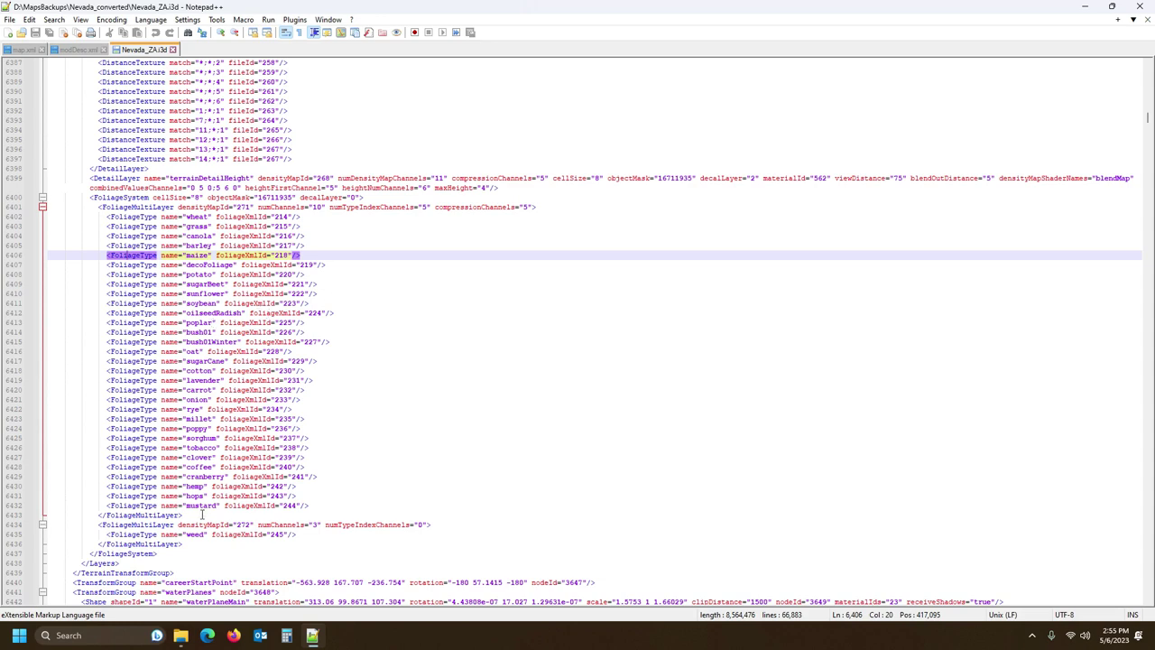
- Open map.i3d from the NevadaSA maps folder in Notepad++
click(181, 634)
click(203, 11)
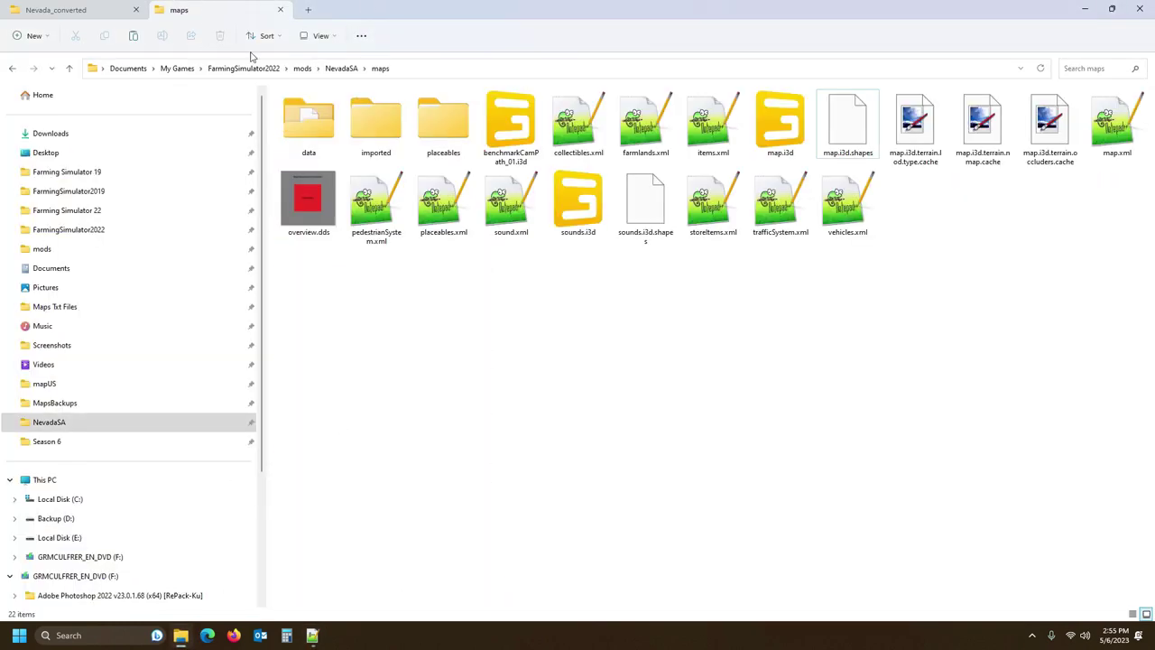
click(774, 137)
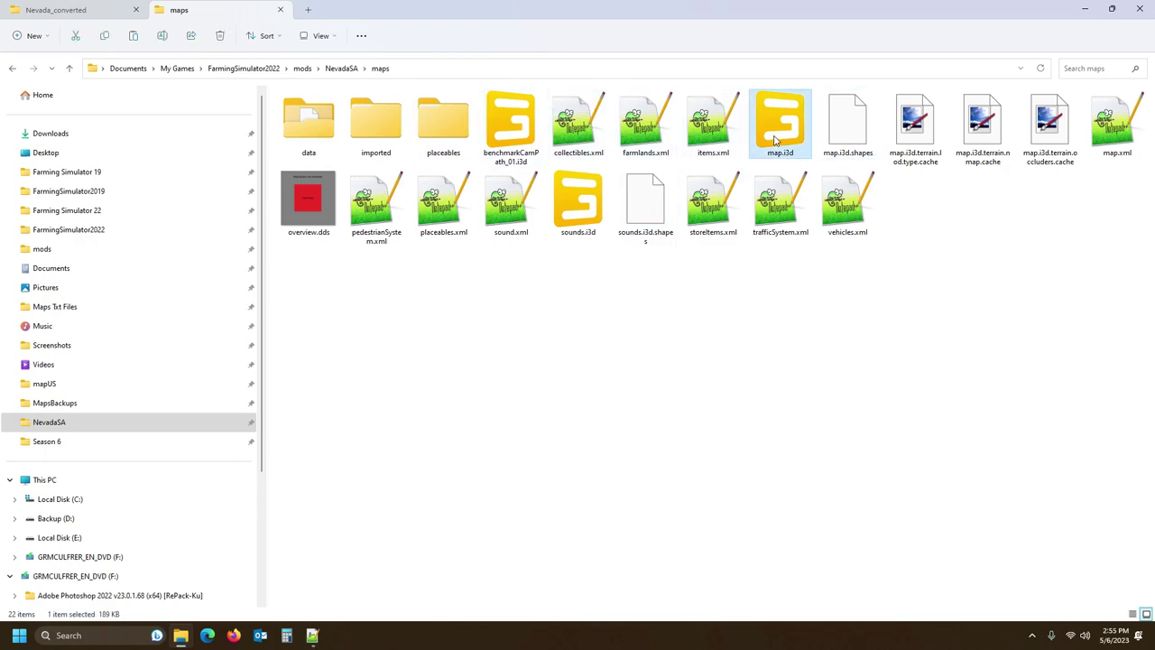
right_click(774, 137)
mouse_move(844, 194)
click(1011, 217)
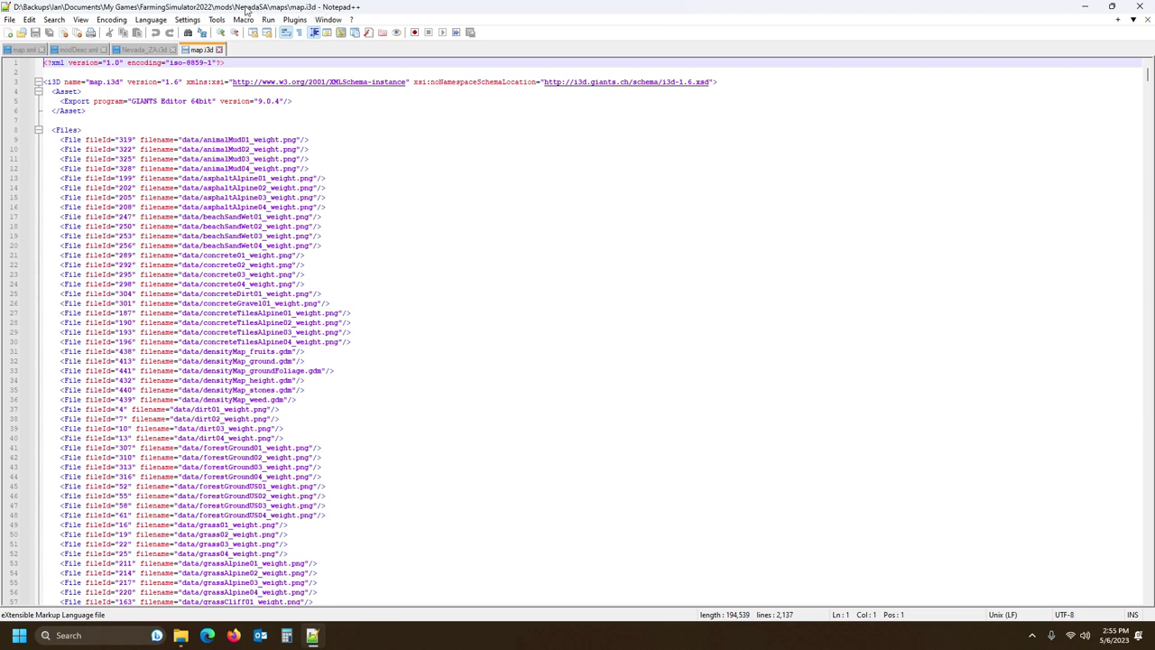
- Search NevadaSA's map.i3d for "multilay" to locate its FoliageMultiLayer block
click(188, 123)
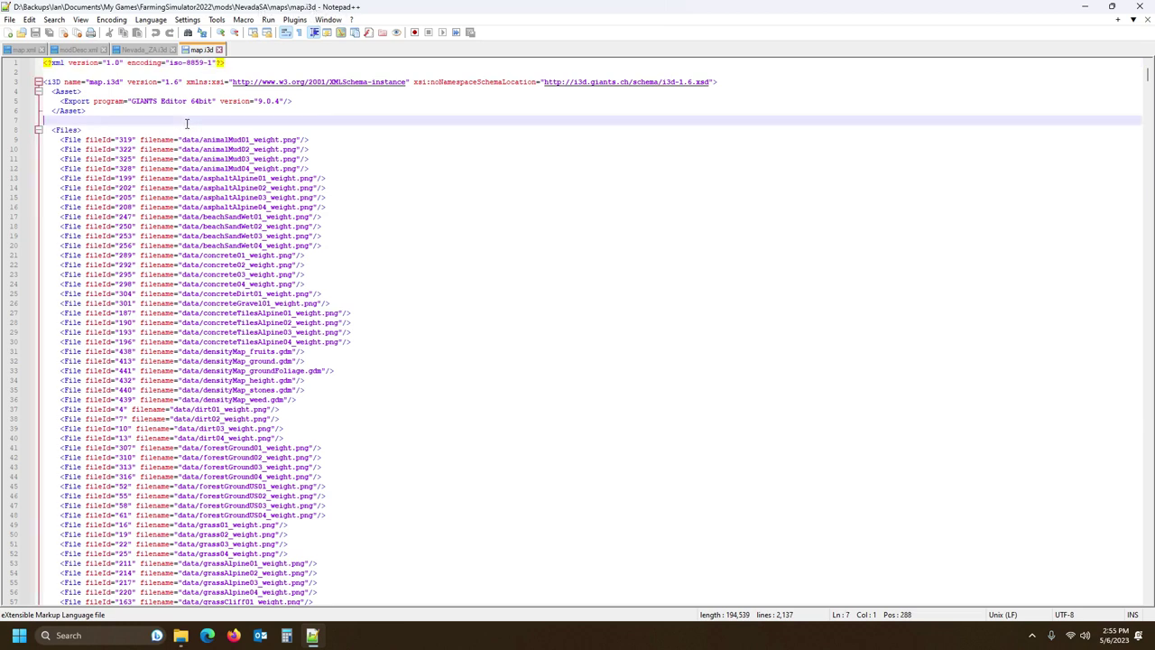
key(ctrl+f)
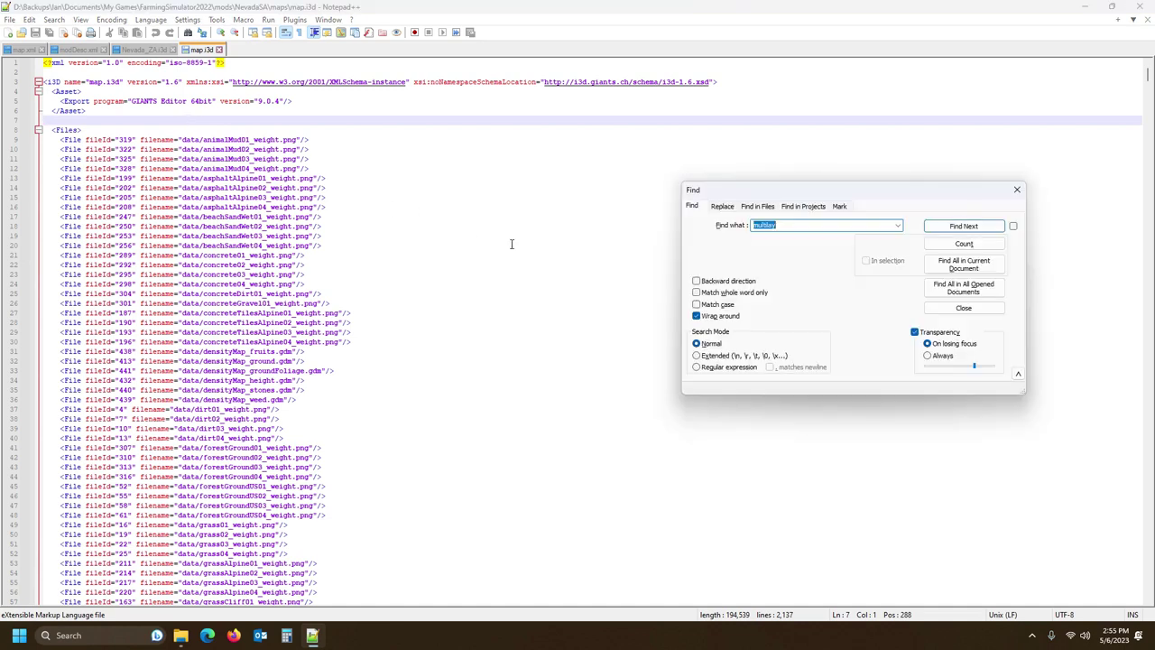
click(963, 225)
scroll(370, 294, down, 4)
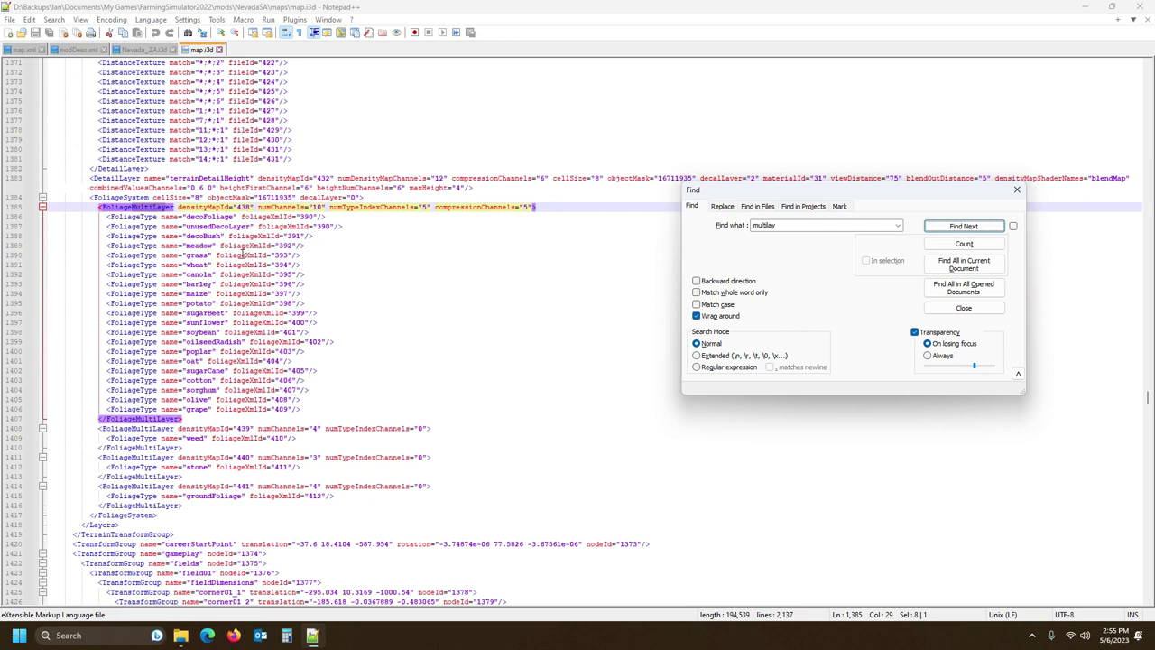
- Compare the foliage type order in map.i3d's first FoliageMultiLayer with the order in Nevada_ZA.i3d
click(209, 216)
key(Down)
key(Down)
key(Down)
key(Down)
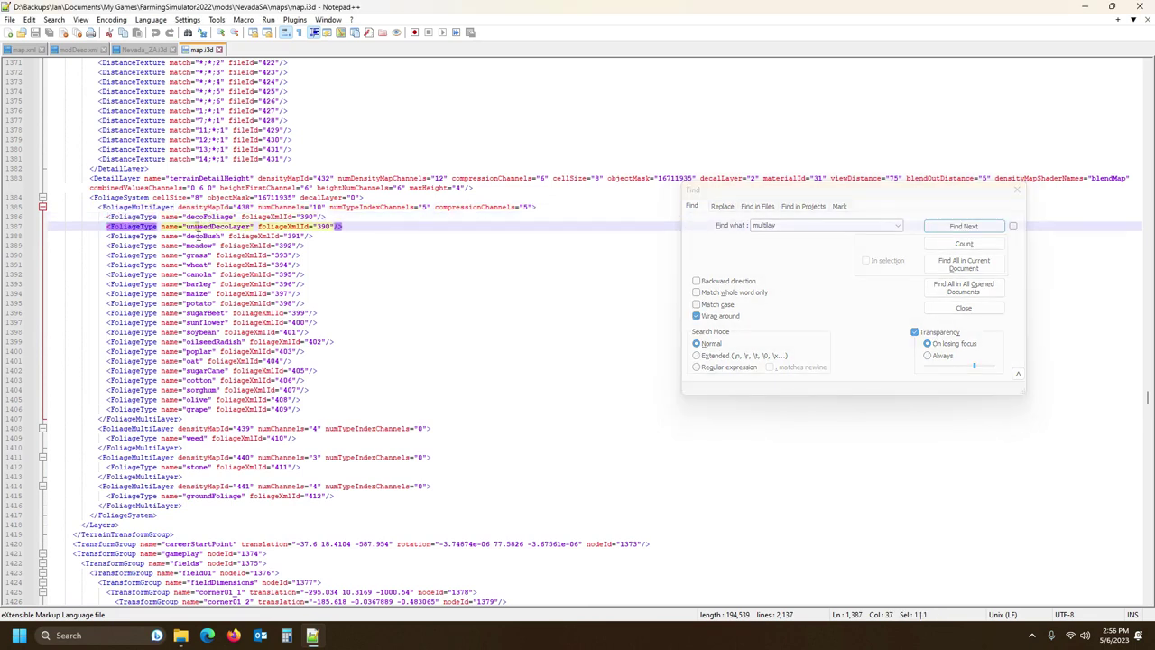
key(Down)
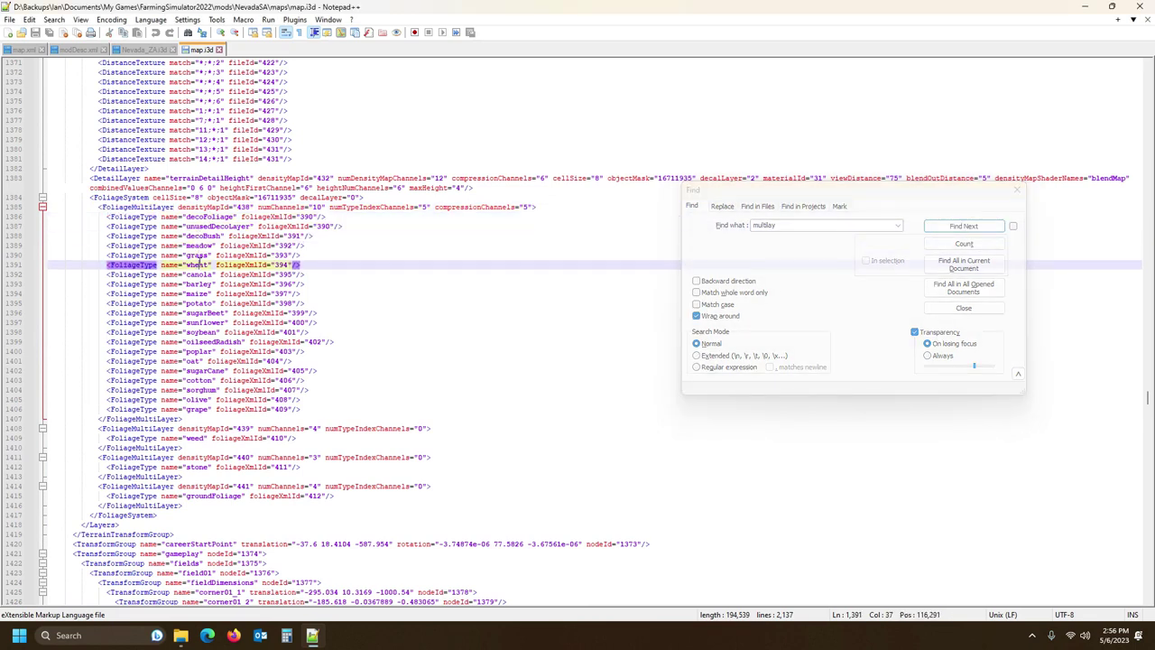
click(146, 50)
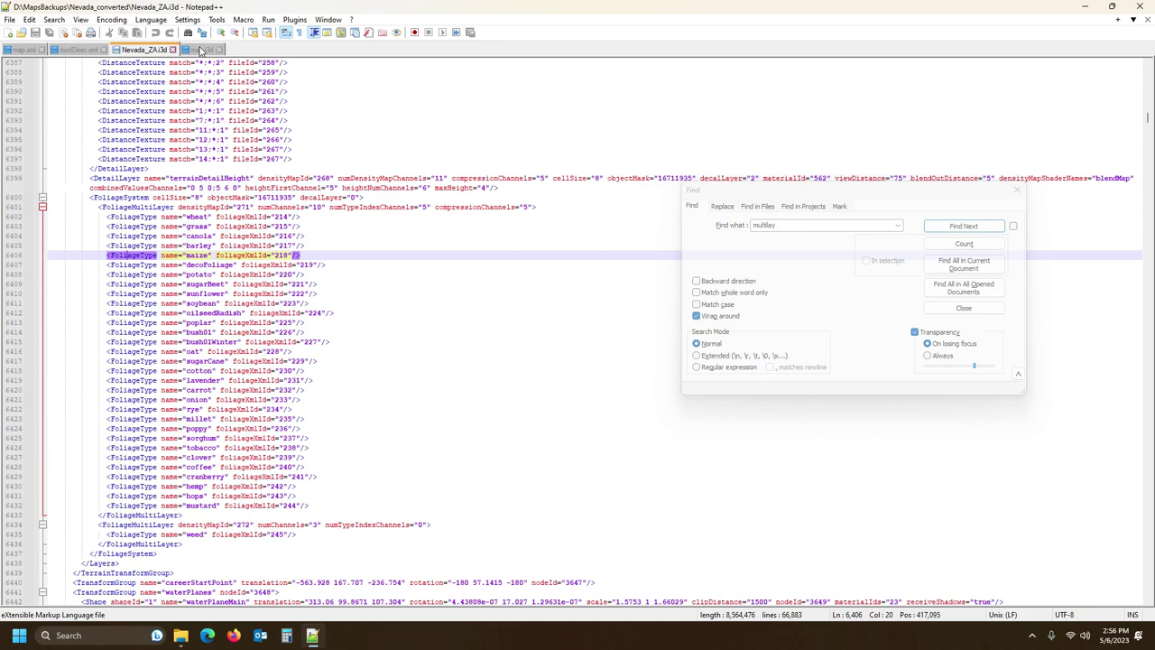
click(200, 50)
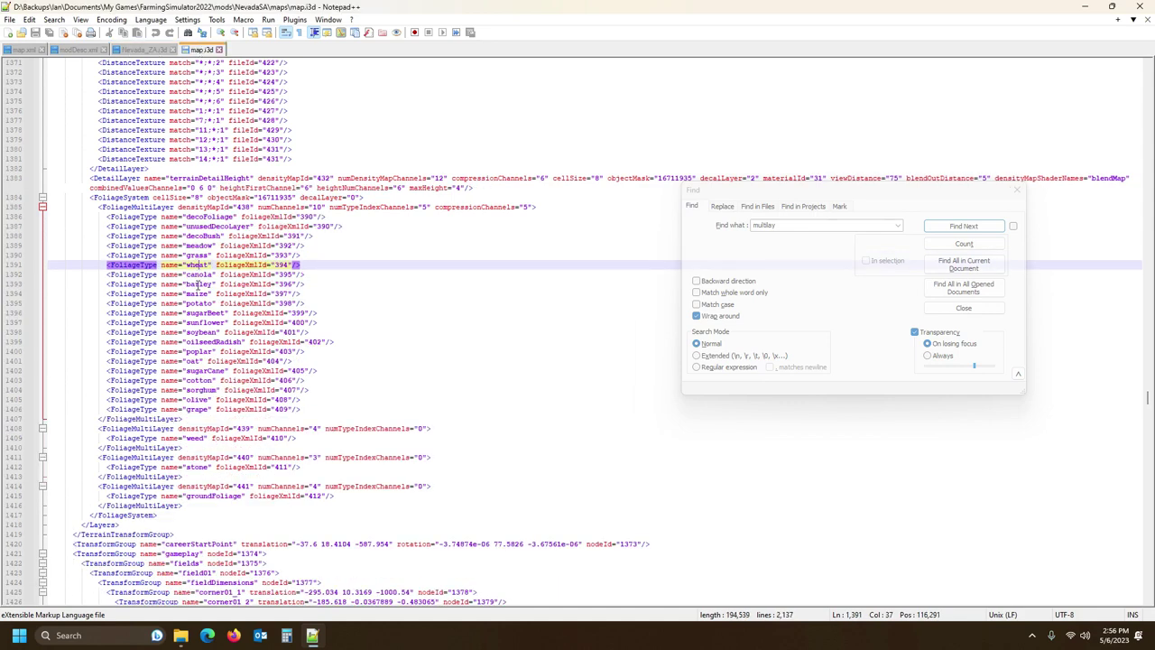
- Move the wheat, canola and barley foliage types to the start of map.i3d's first FoliageMultiLayer, separated by blank lines from decoFoliage
drag(14, 269, 15, 287)
key(ctrl+x)
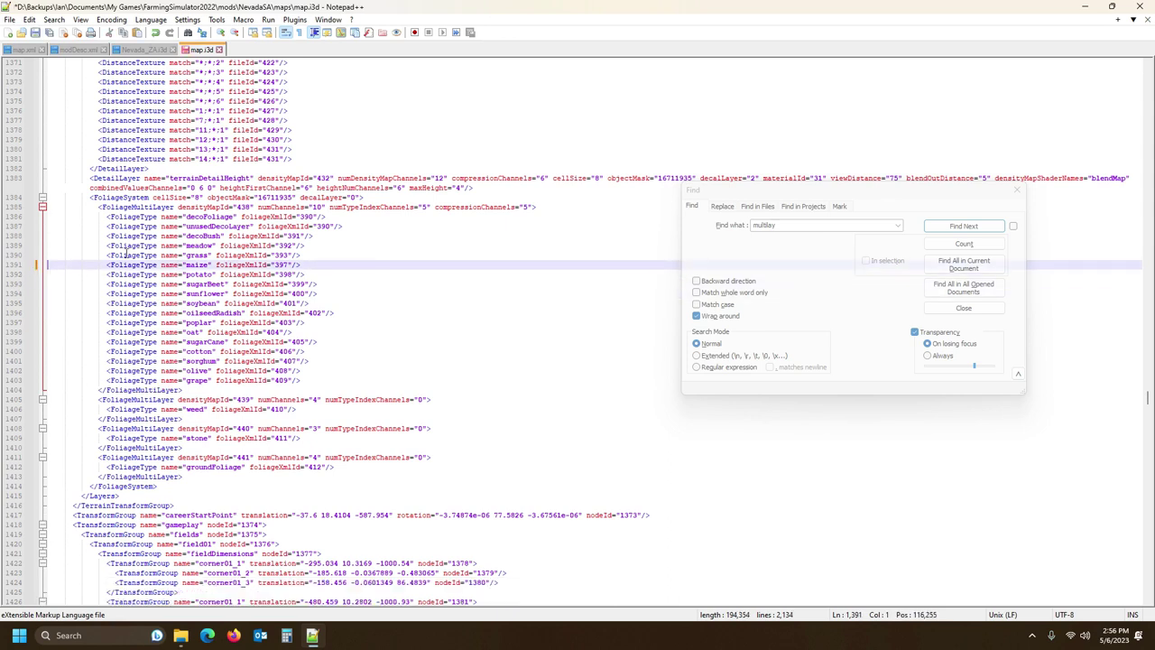
click(54, 218)
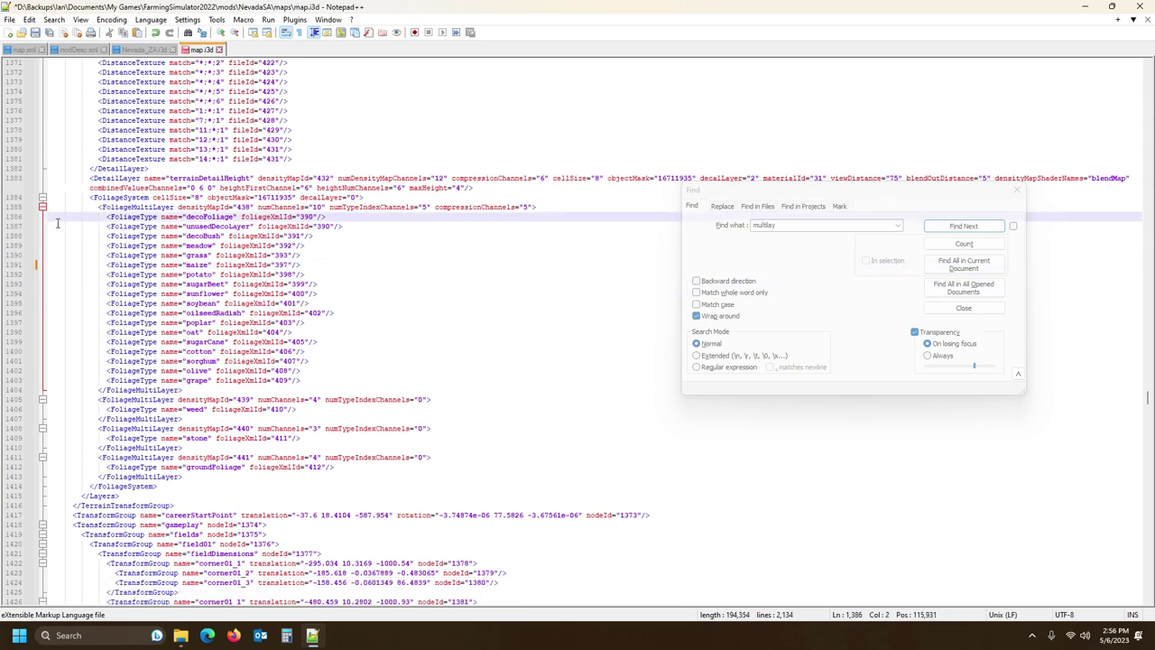
key(BackSpace)
key(Delete)
key(Delete)
key(Delete)
key(Delete)
key(Delete)
key(Delete)
key(Delete)
key(Delete)
key(Delete)
key(Delete)
key(Delete)
key(Return)
key(Return)
key(Return)
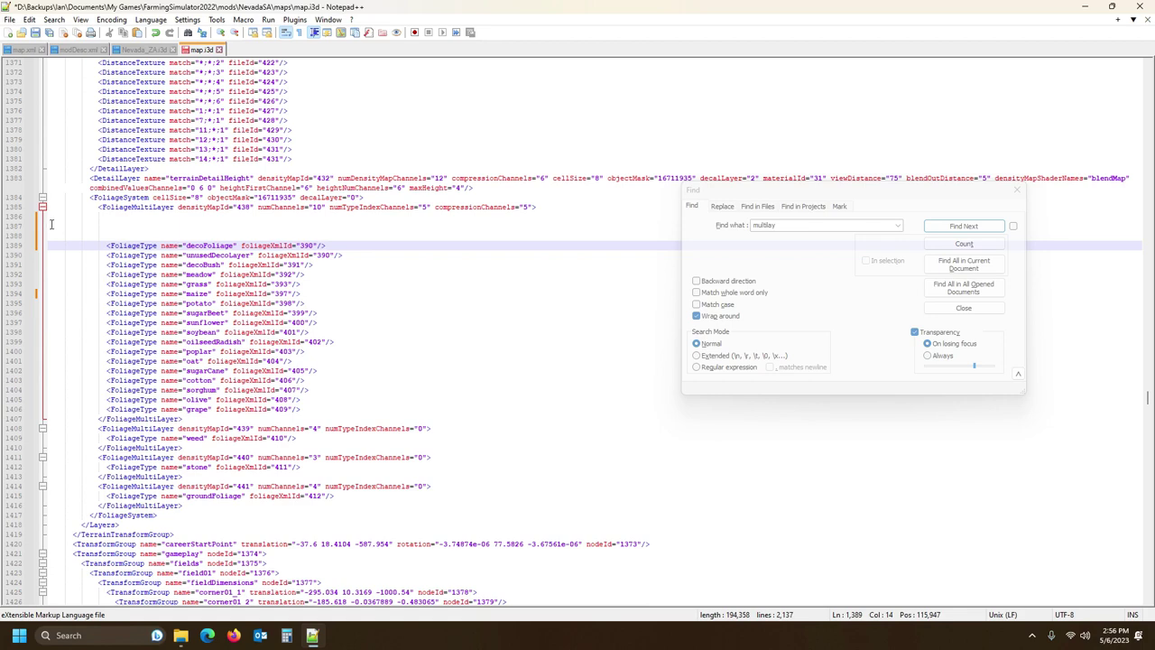
click(54, 220)
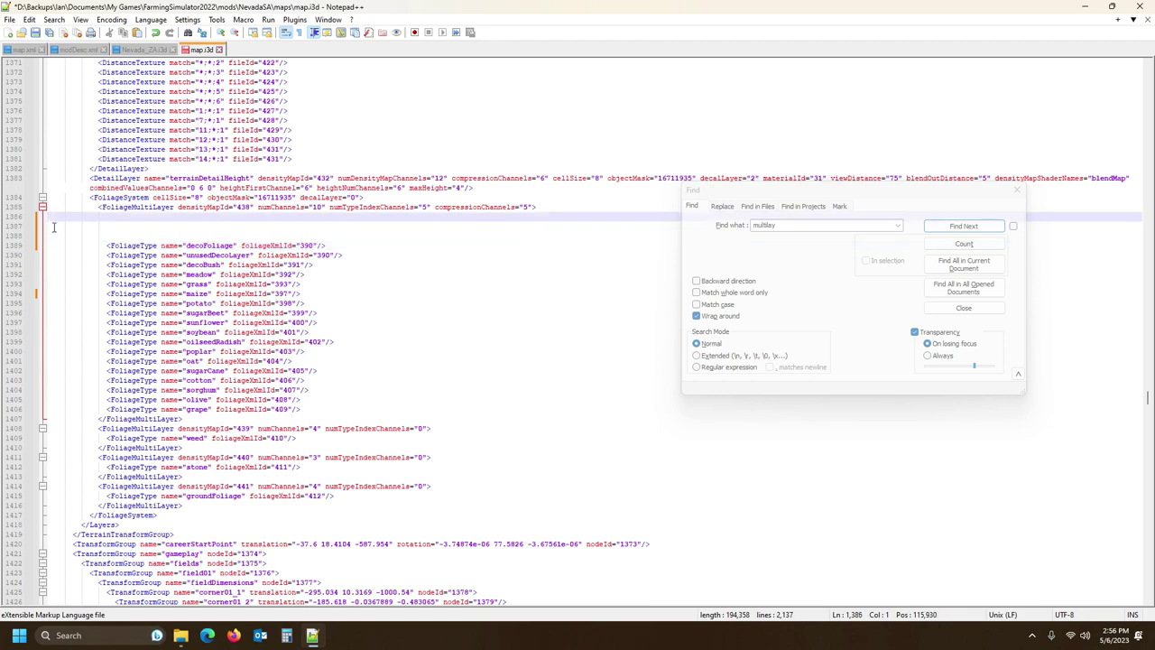
key(ctrl+v)
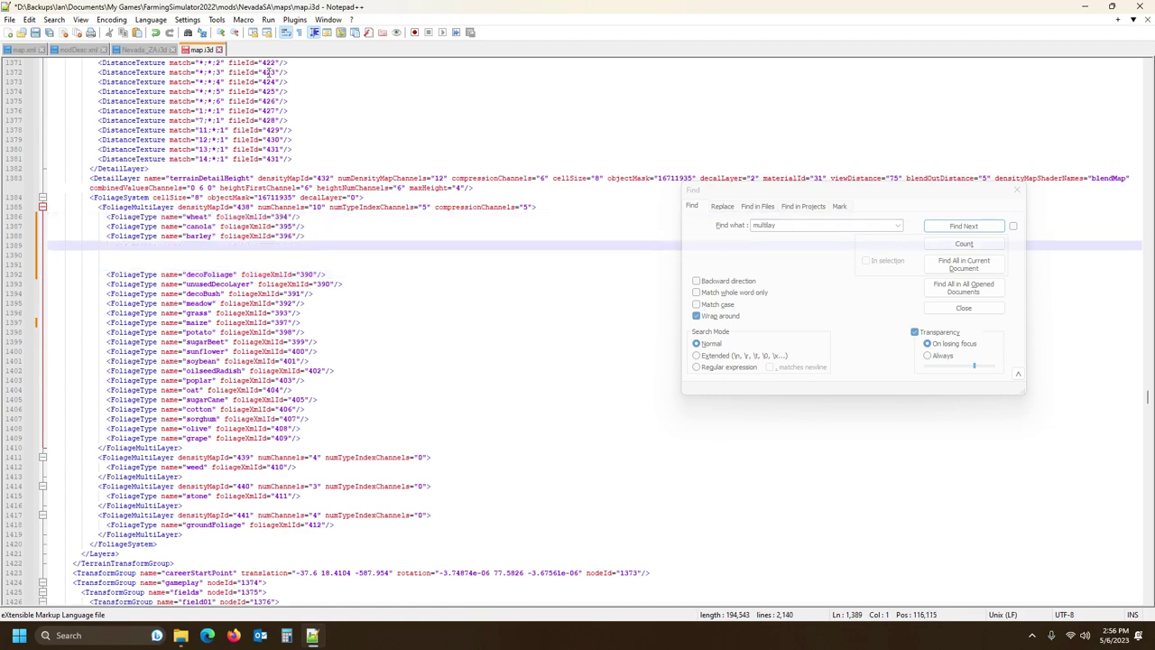
- Check the order in Nevada_ZA.i3d and move map.i3d's grass foliage type directly below wheat
click(147, 49)
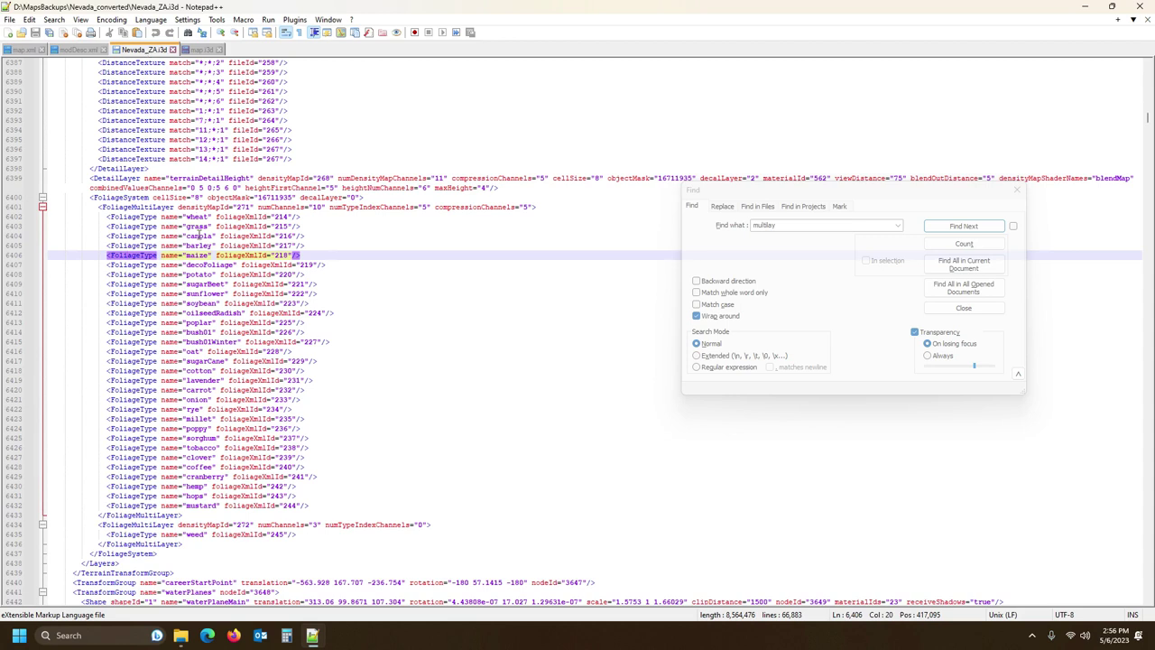
click(200, 50)
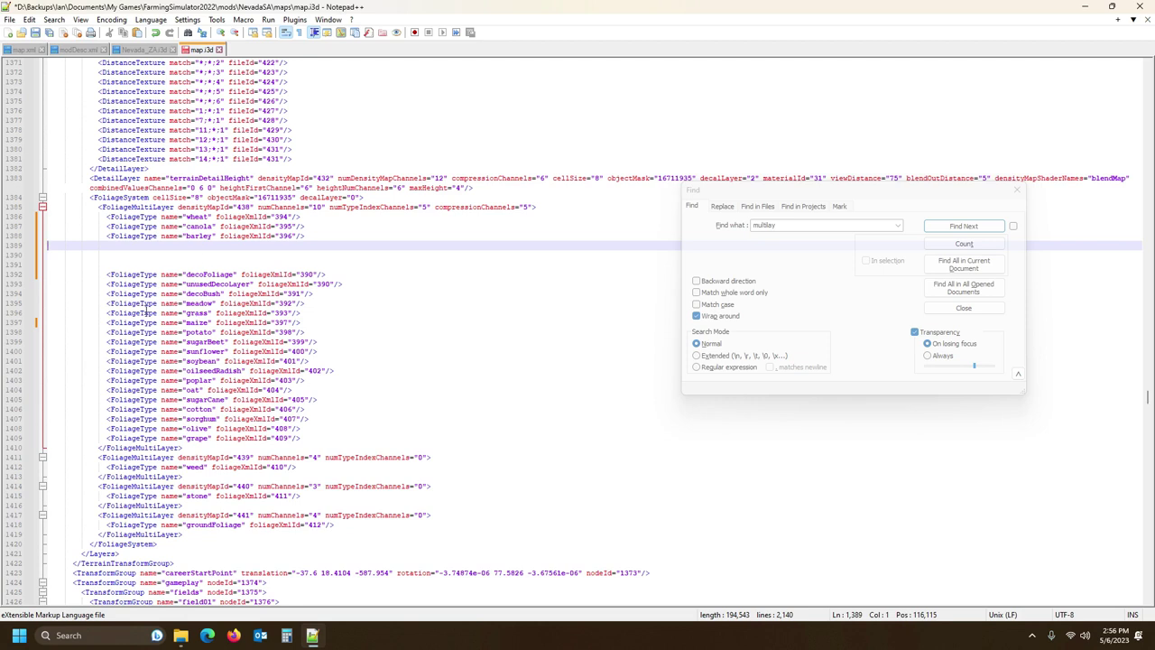
click(10, 313)
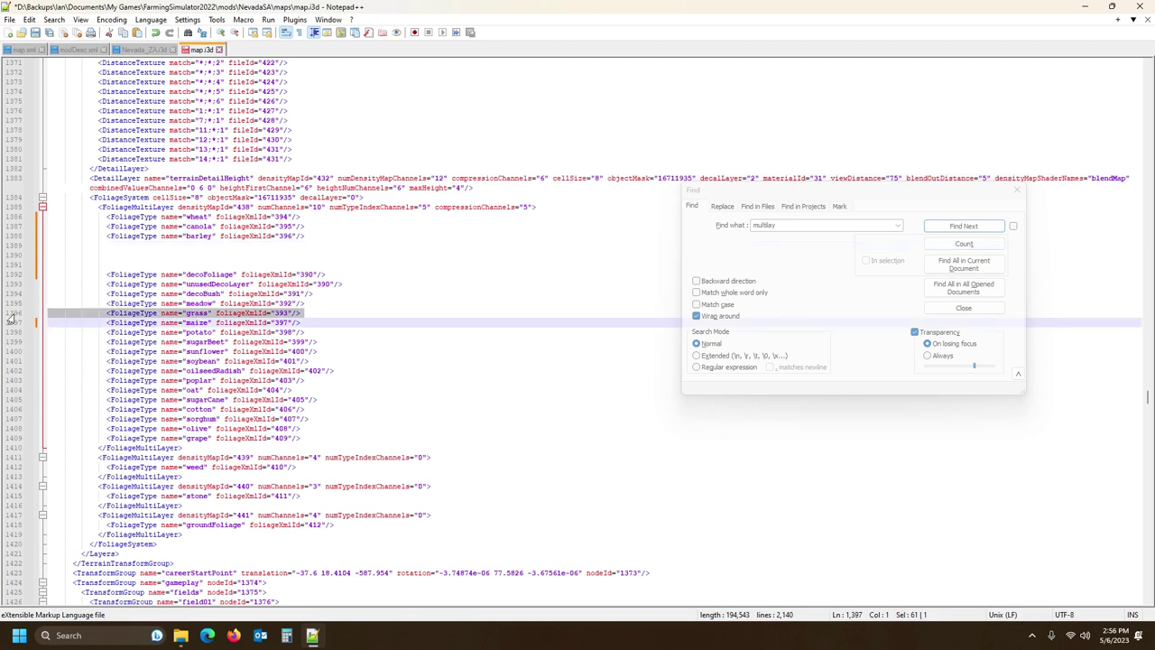
key(Delete)
click(316, 216)
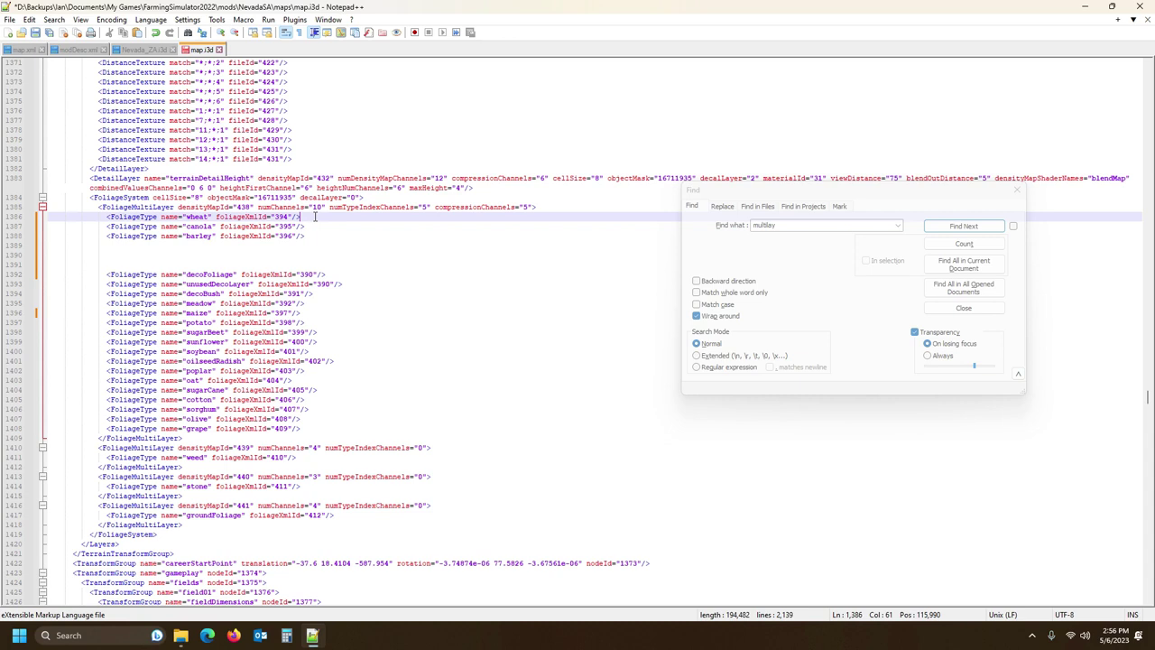
key(Return)
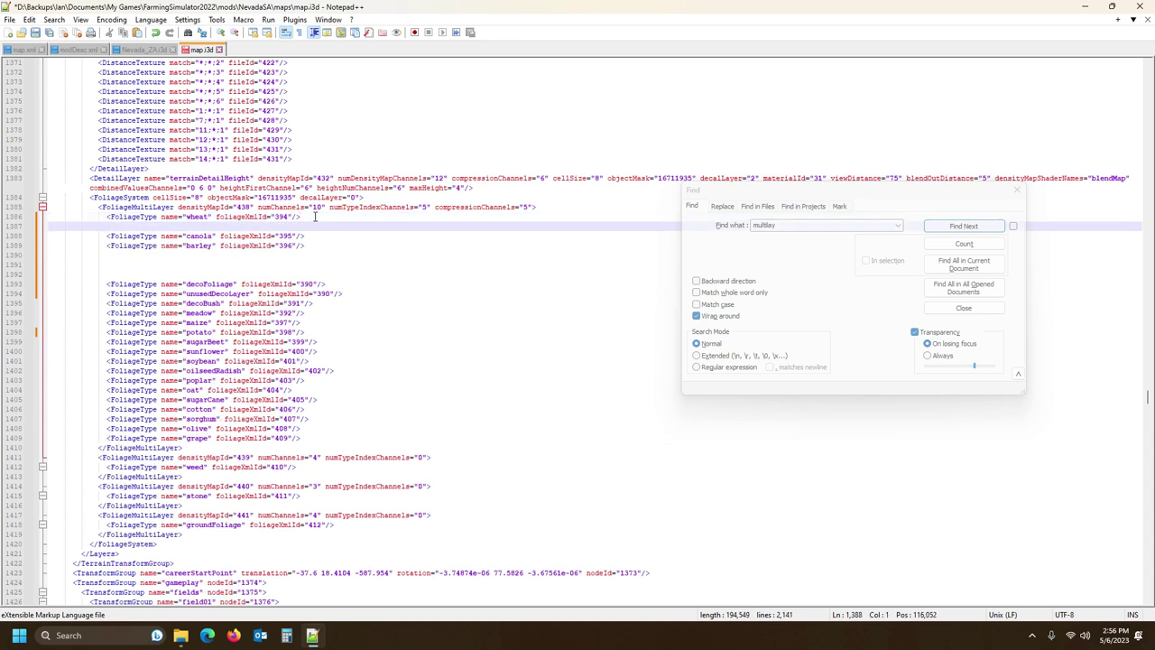
key(ctrl+v)
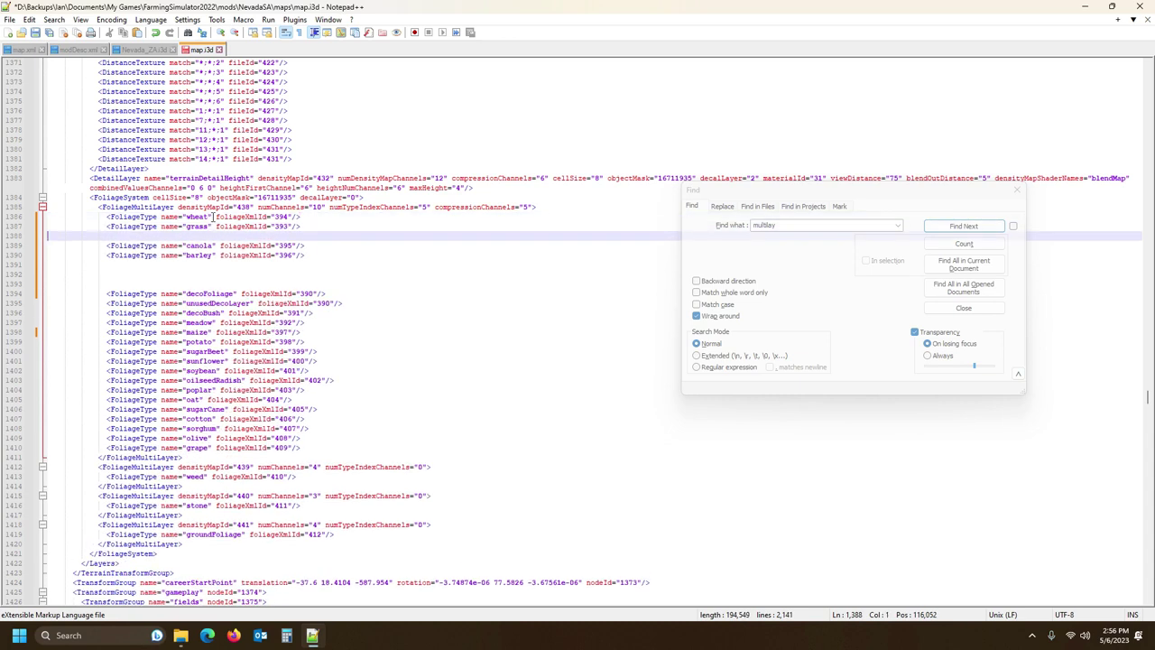
- Check the foliage order in Nevada_ZA.i3d and move map.i3d's maize foliage type directly below barley
click(151, 51)
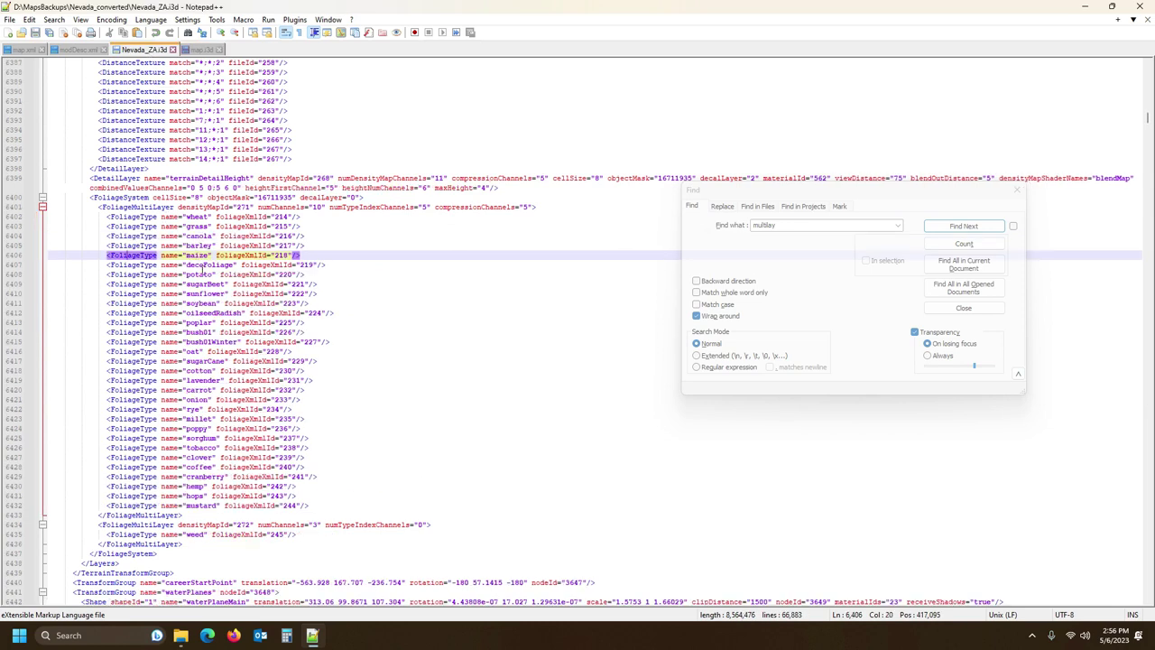
click(206, 51)
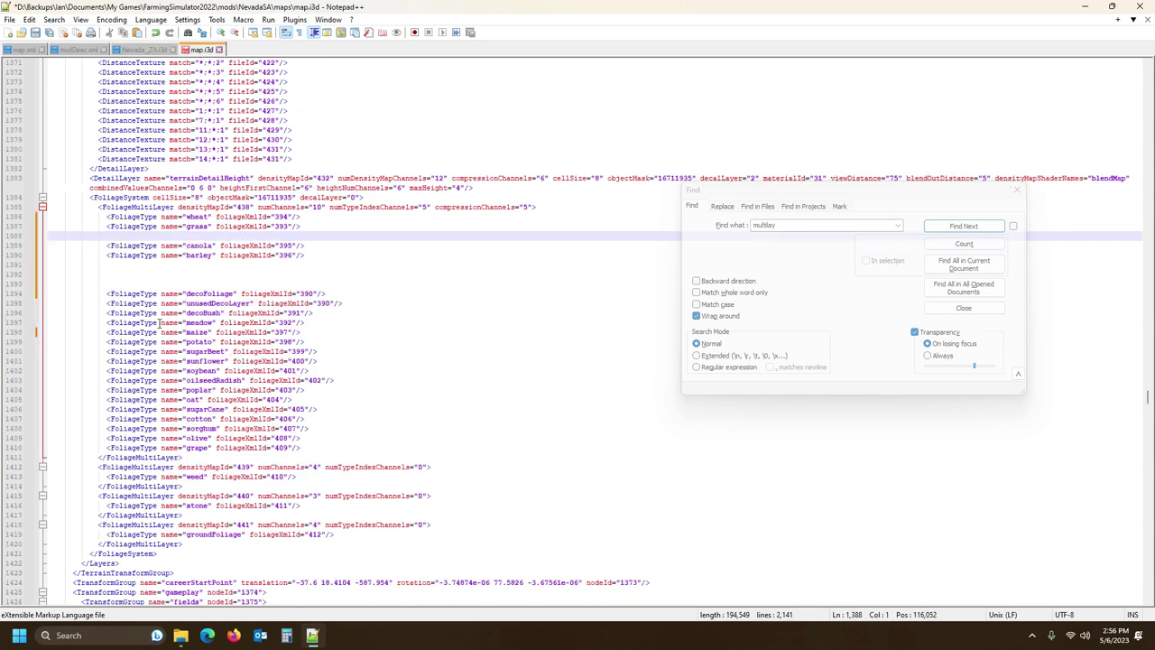
click(20, 334)
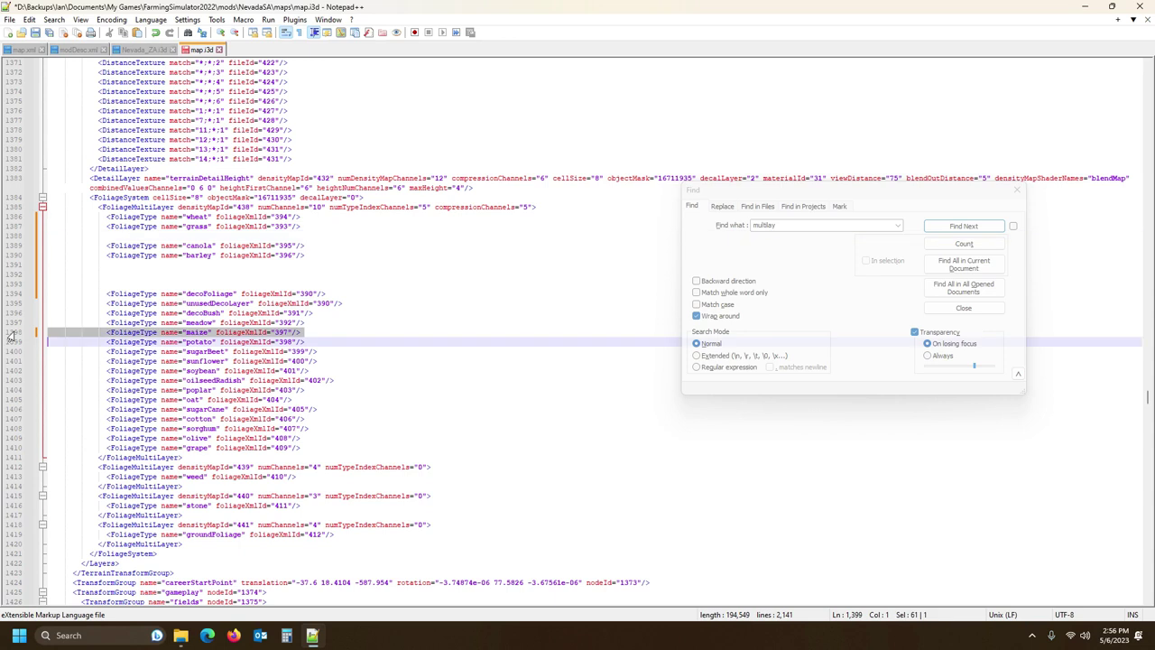
key(Delete)
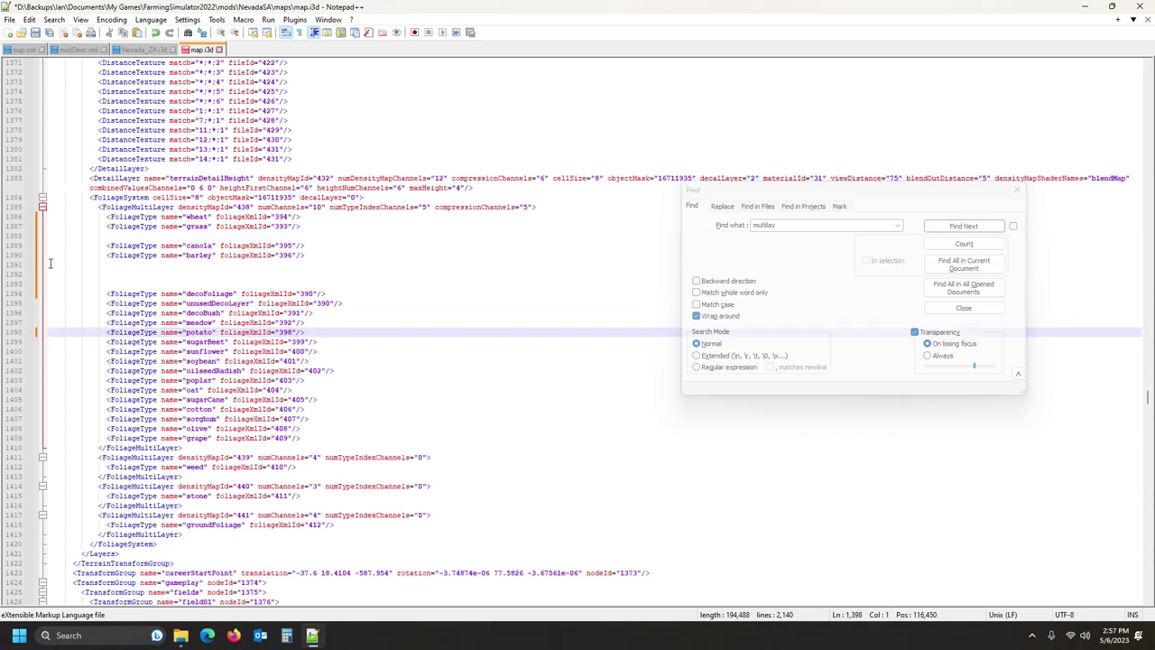
click(51, 263)
key(ctrl+v)
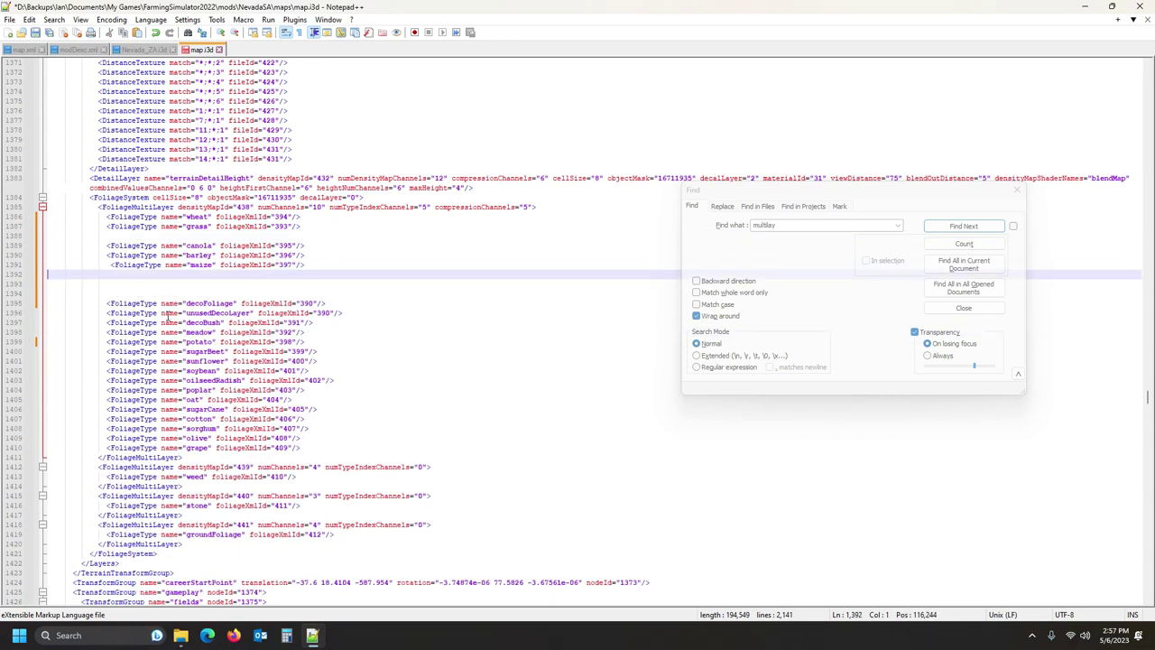
- Move the decoFoliage and potato foliage types, in that order, directly below maize in map.i3d's first FoliageMultiLayer
click(14, 305)
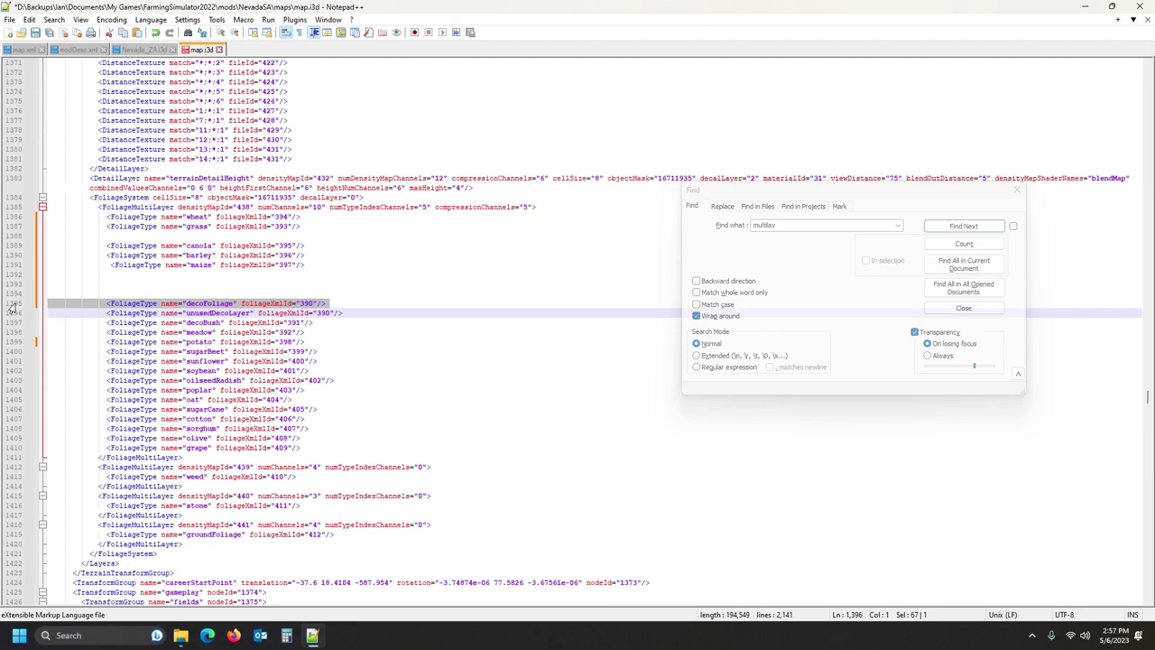
key(ctrl+x)
click(48, 273)
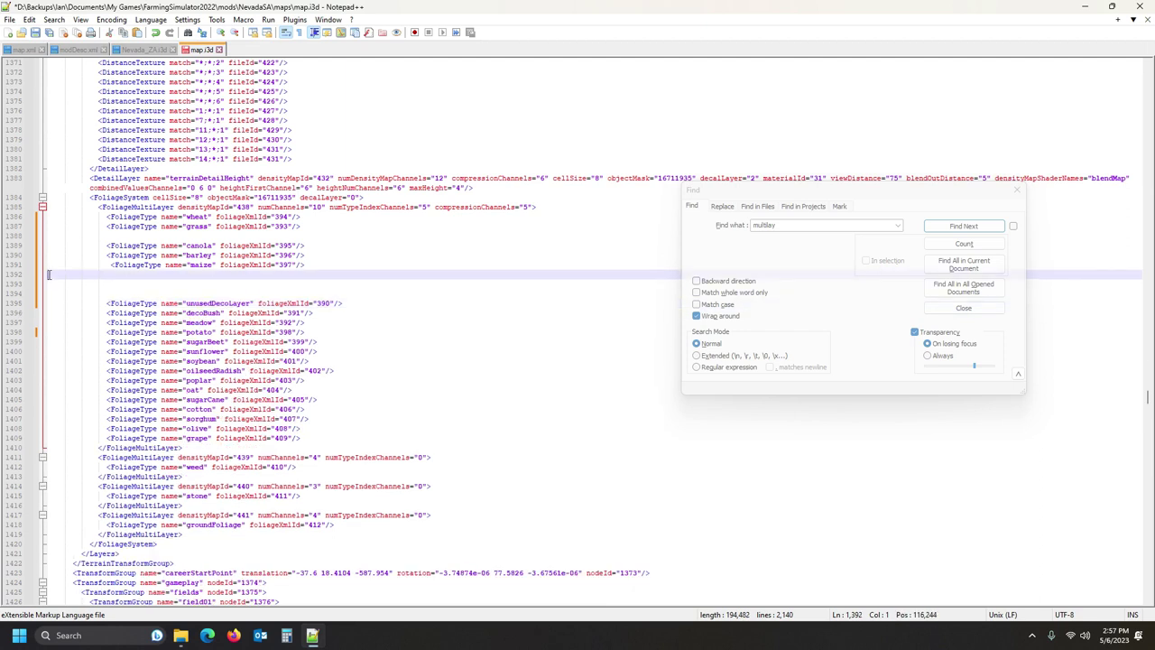
key(ctrl+v)
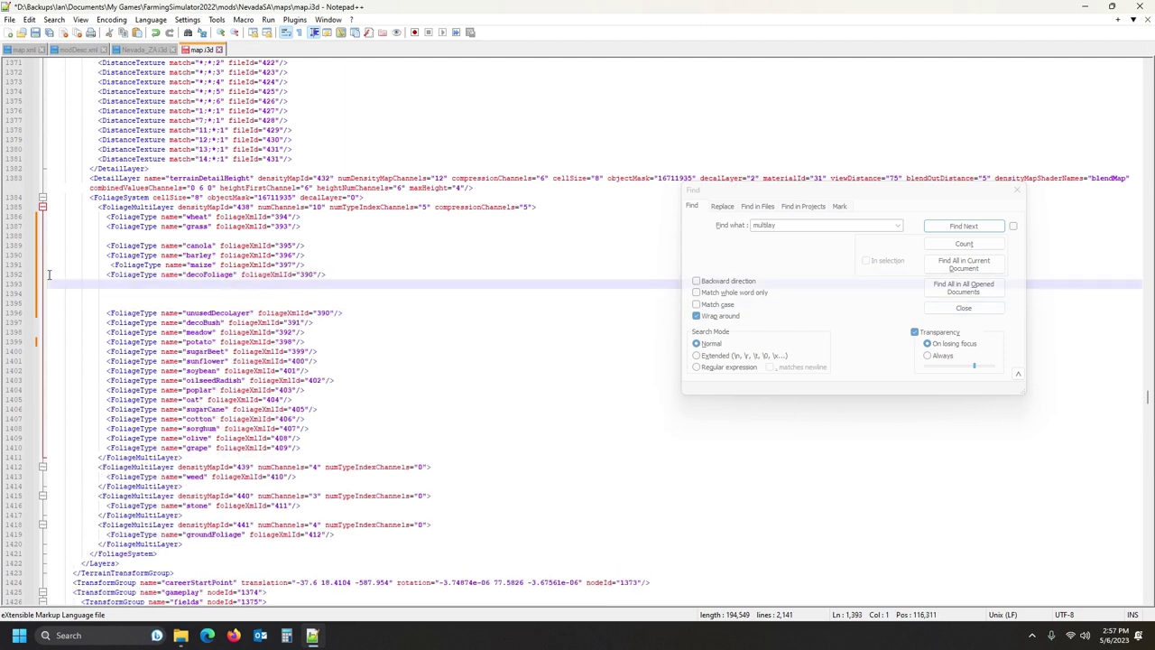
click(28, 342)
key(ctrl+x)
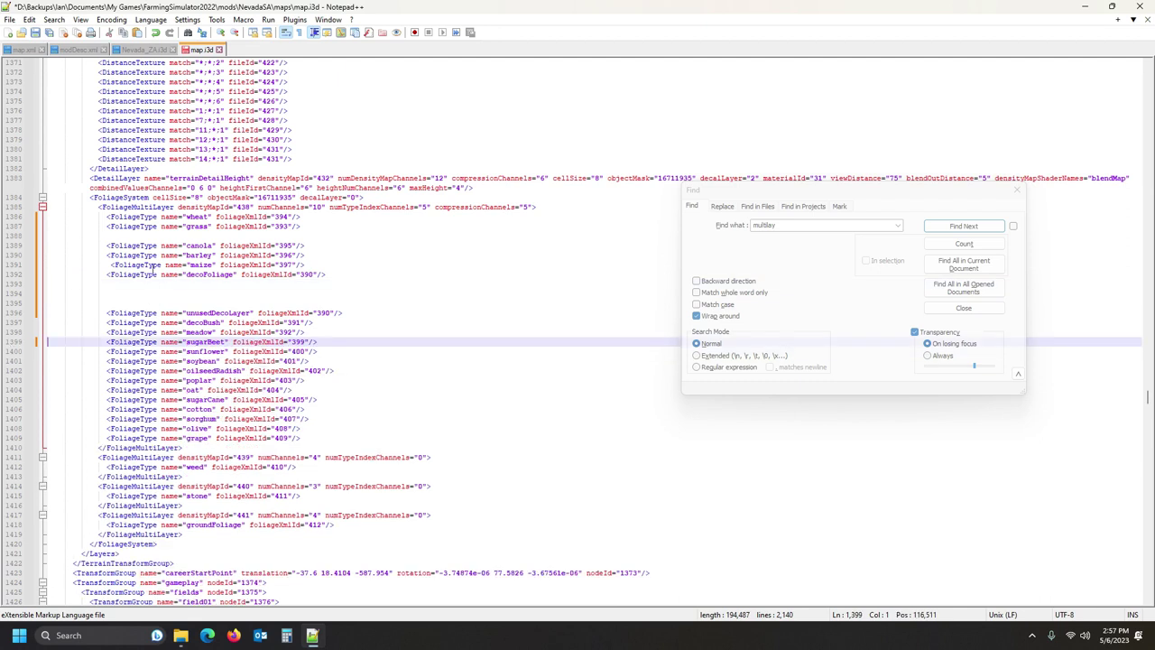
click(50, 280)
key(ctrl+v)
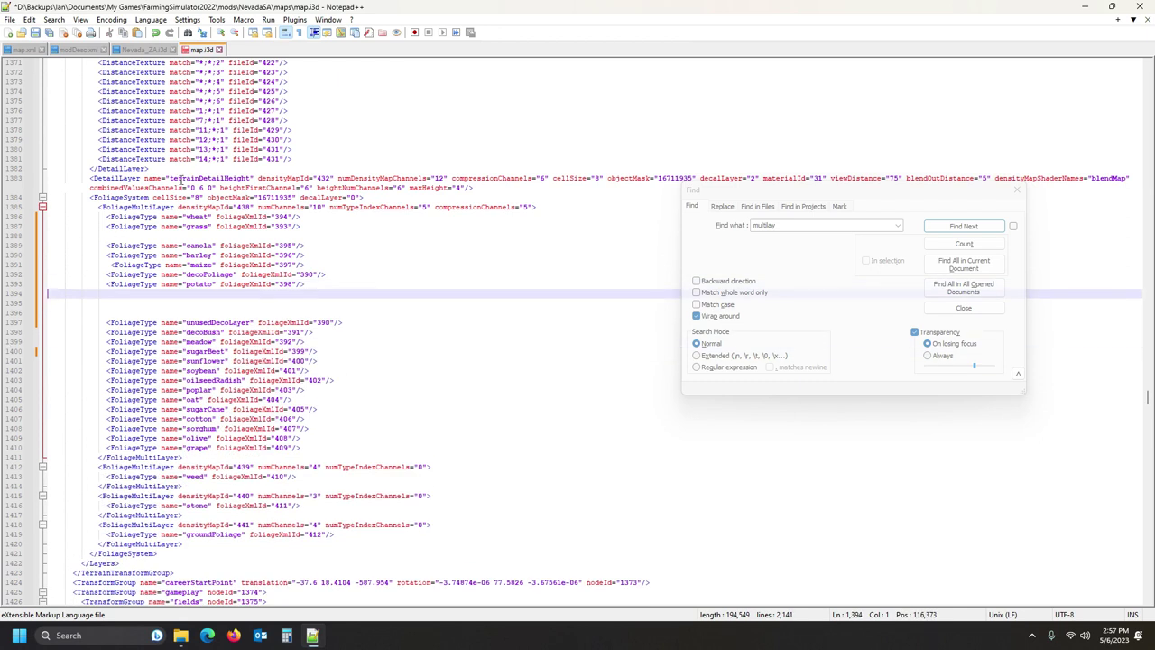
- Remove the blank line between grass and canola and align the maize line's indentation with its neighbours
click(54, 232)
key(Delete)
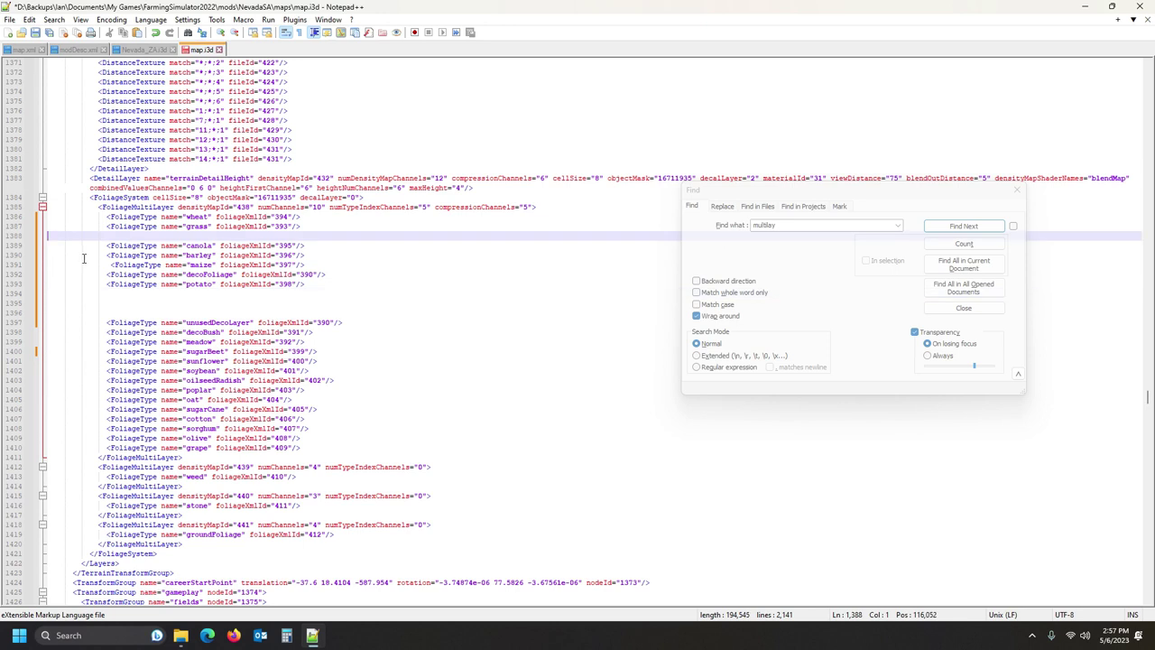
key(Delete)
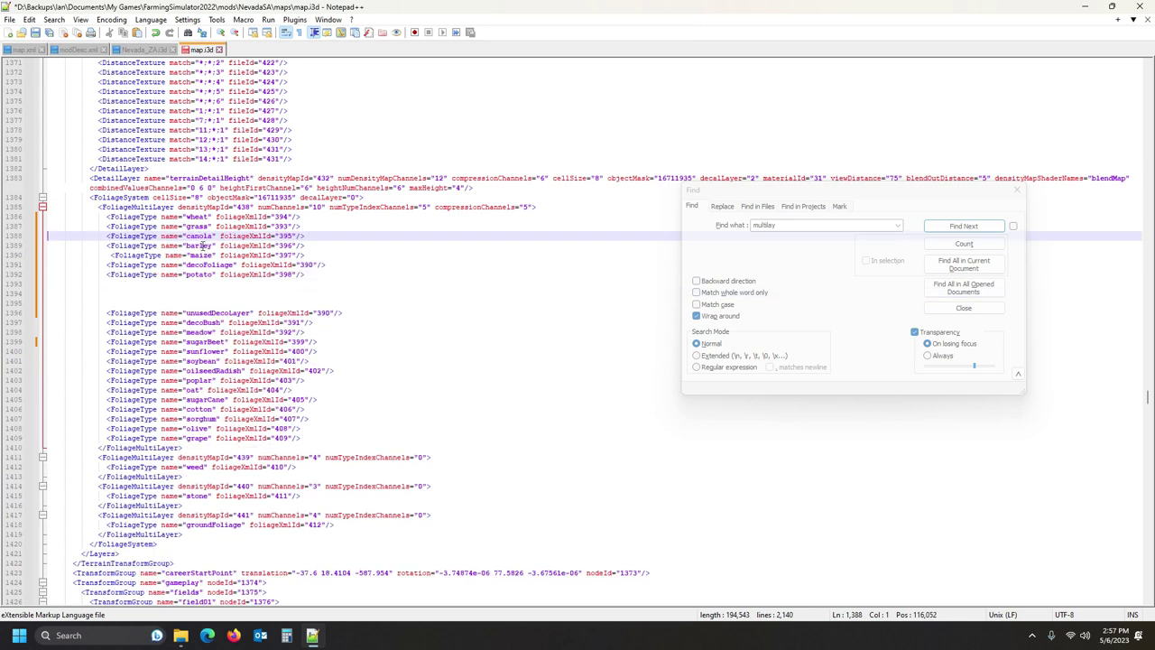
click(111, 255)
key(BackSpace)
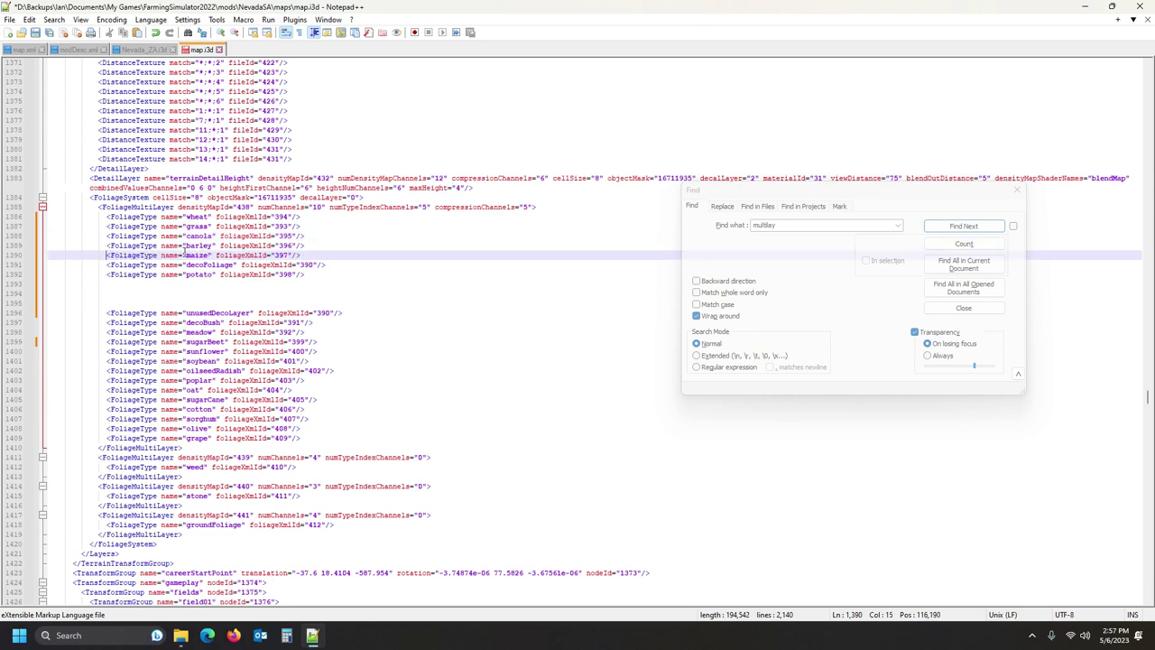
- Check which foliage type follows potato in Nevada_ZA.i3d and move sugarBeet directly below potato in map.i3d
click(137, 52)
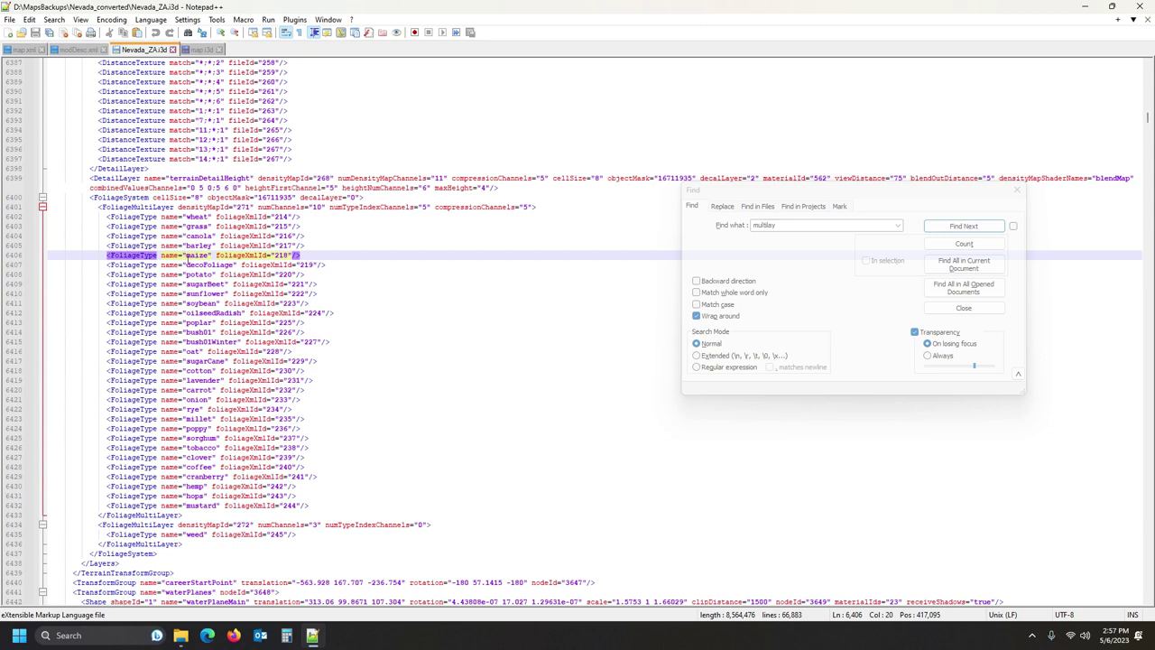
double_click(197, 283)
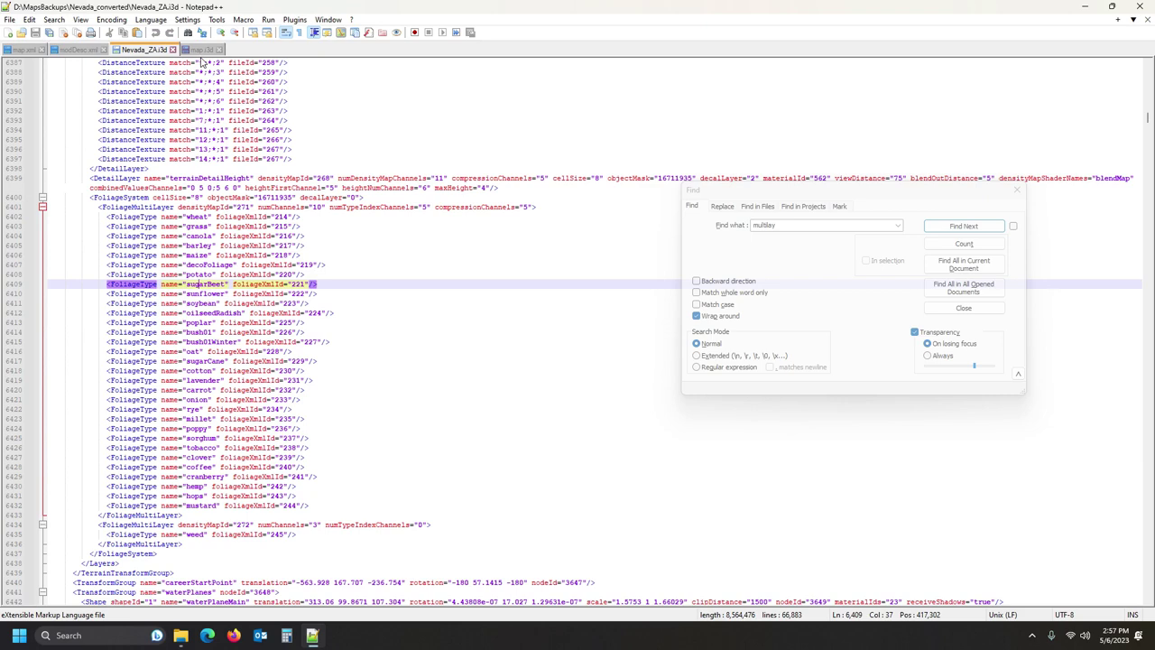
click(198, 49)
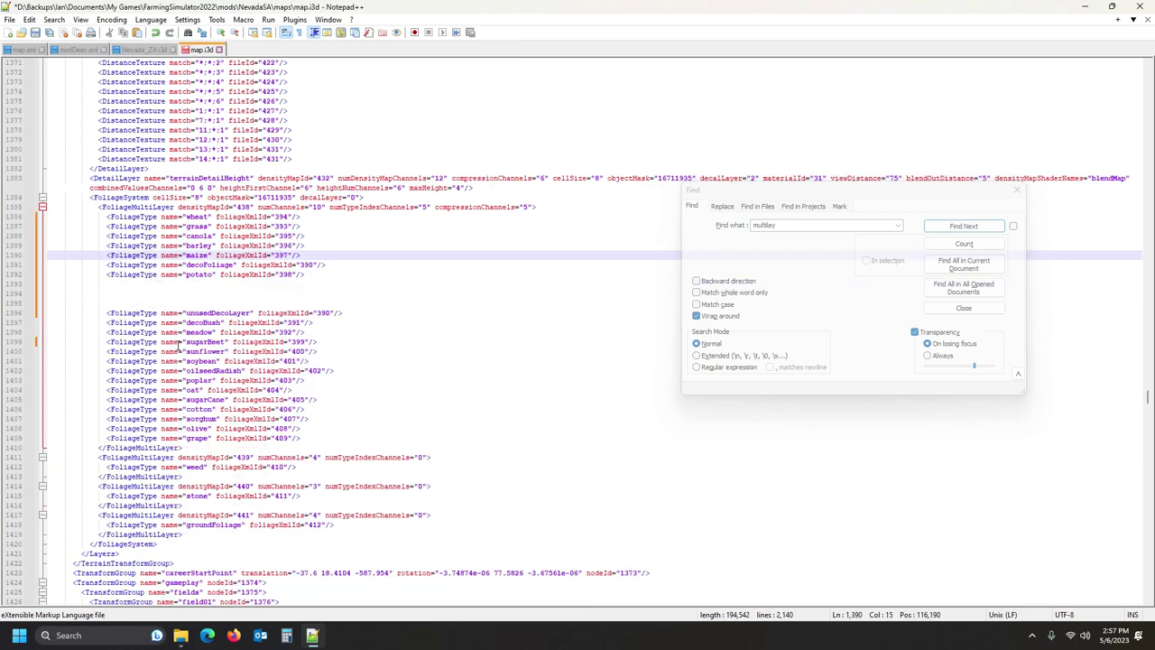
triple_click(79, 341)
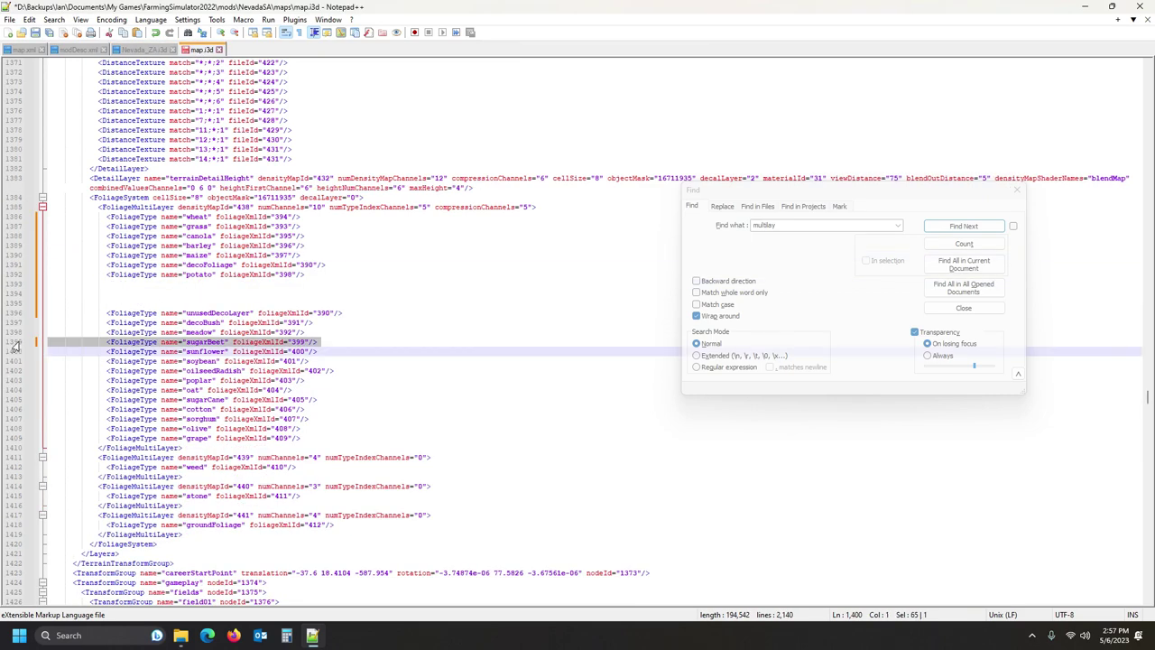
key(Delete)
click(54, 282)
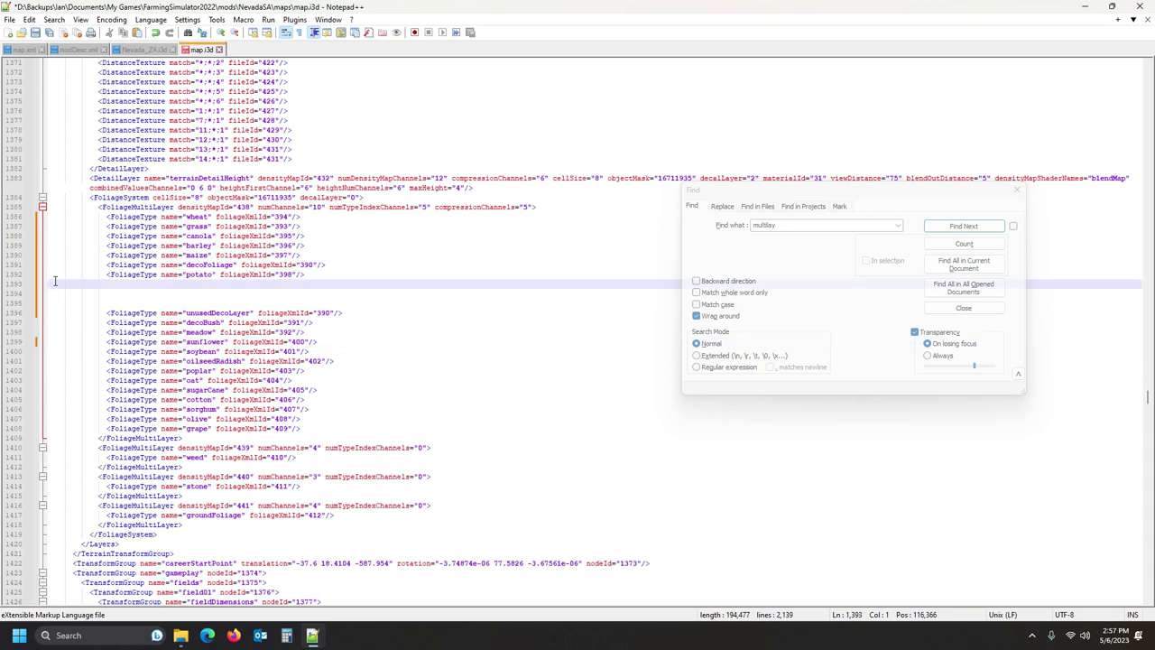
key(ctrl+v)
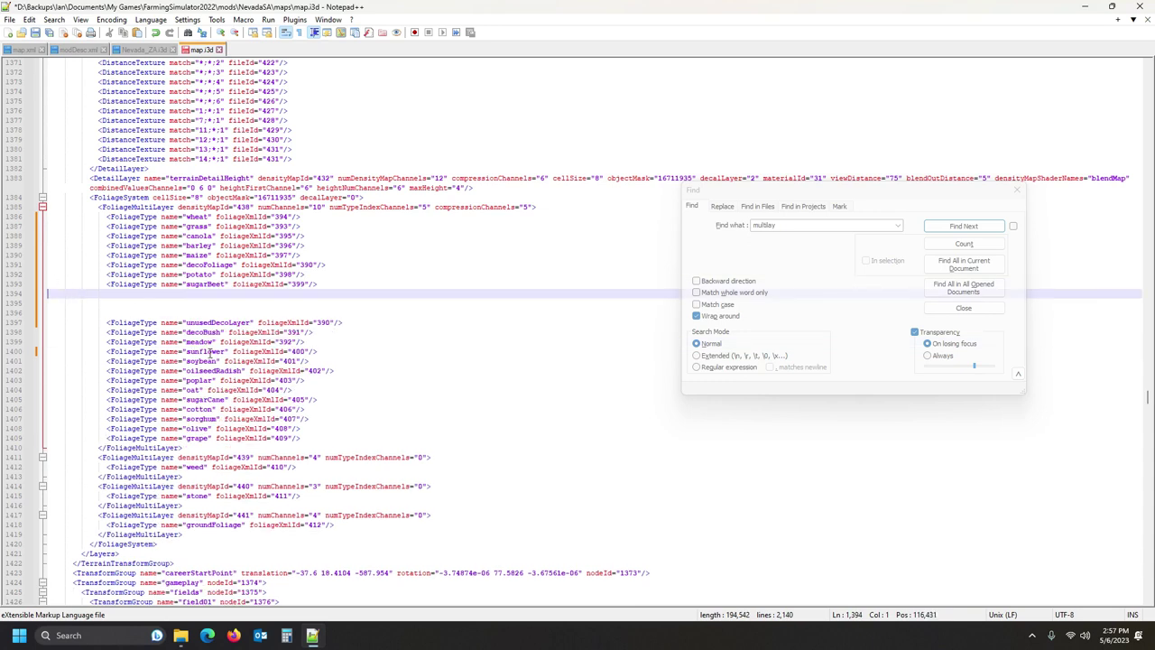
- Move the sunflower and soybean foliage types, in that order, directly below sugarBeet in map.i3d
click(212, 352)
click(17, 354)
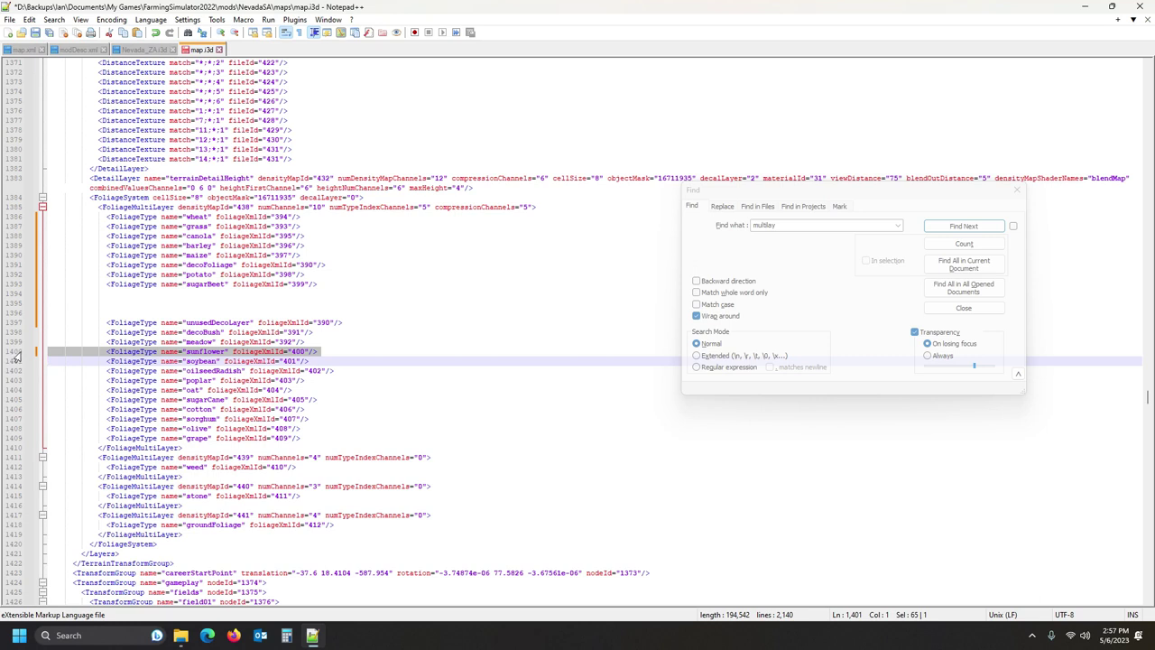
key(ctrl+x)
click(51, 289)
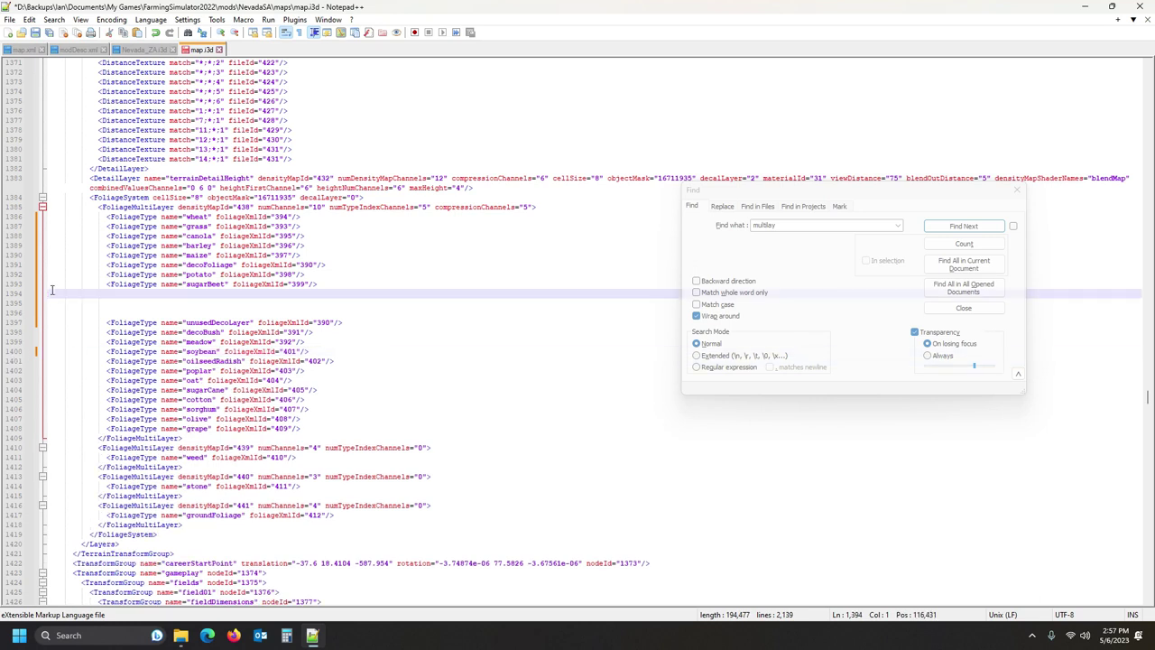
key(ctrl+v)
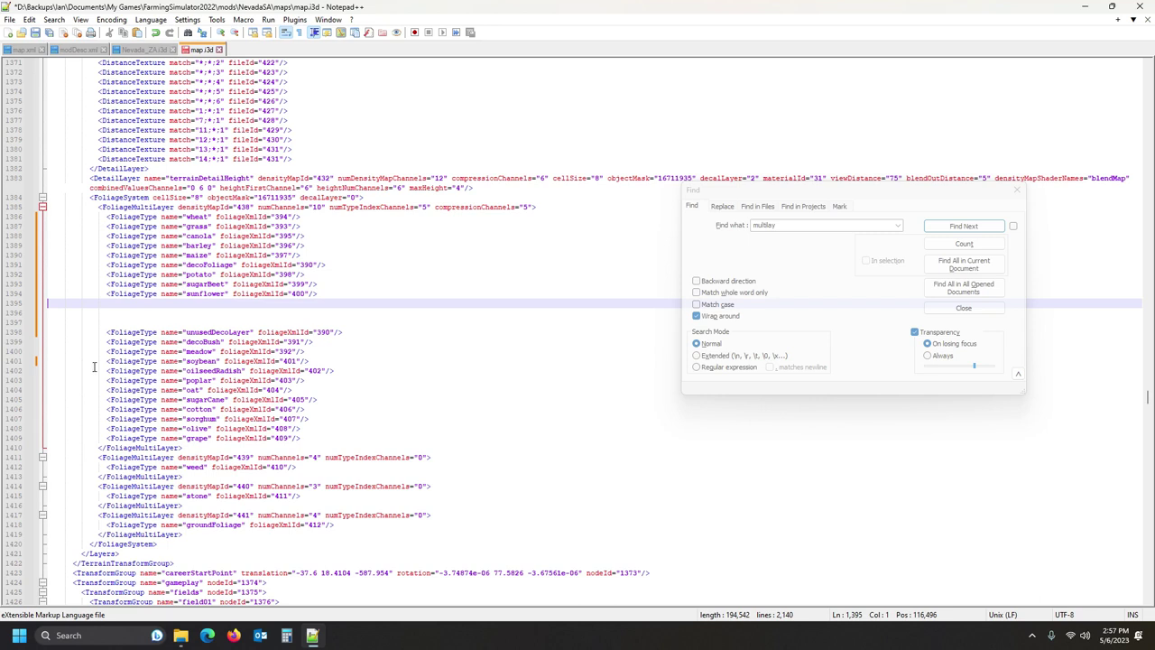
click(16, 362)
key(ctrl+x)
click(51, 302)
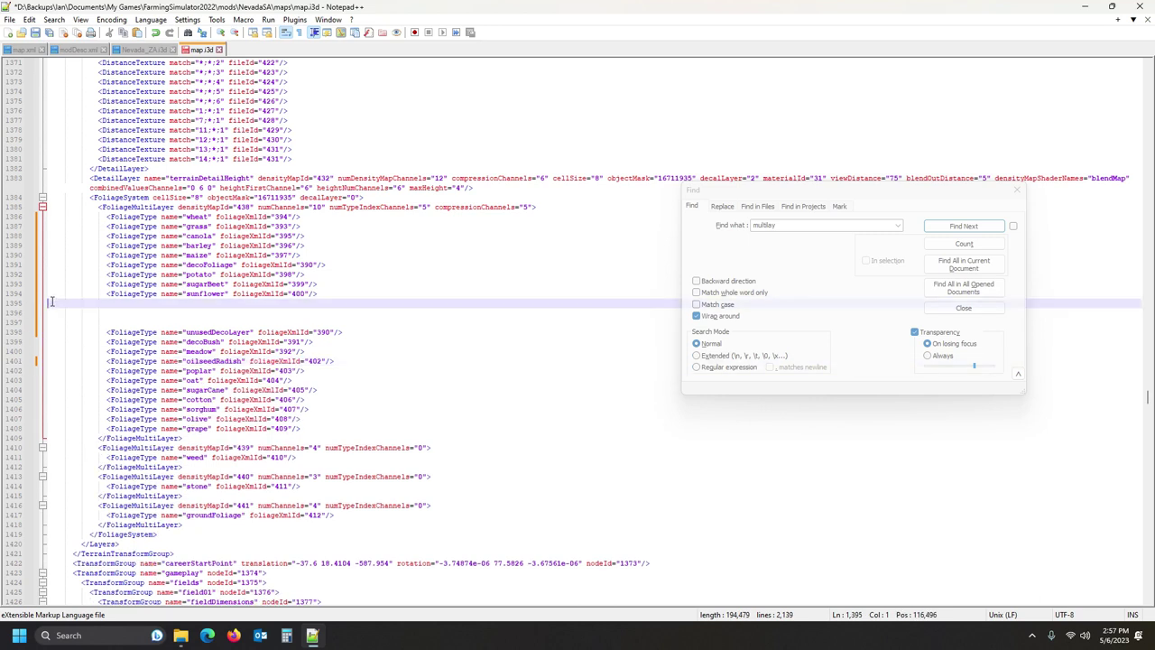
key(ctrl+v)
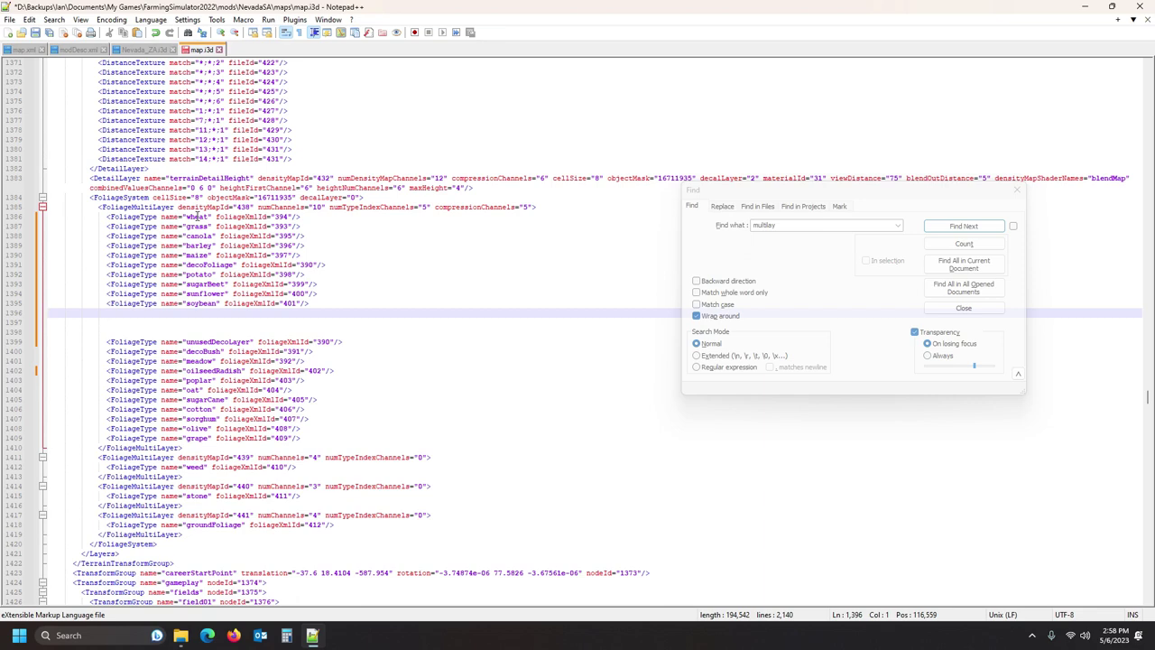
- Compare the order after soybean with Nevada_ZA.i3d and move map.i3d's oilseedRadish foliage type directly below soybean
click(147, 51)
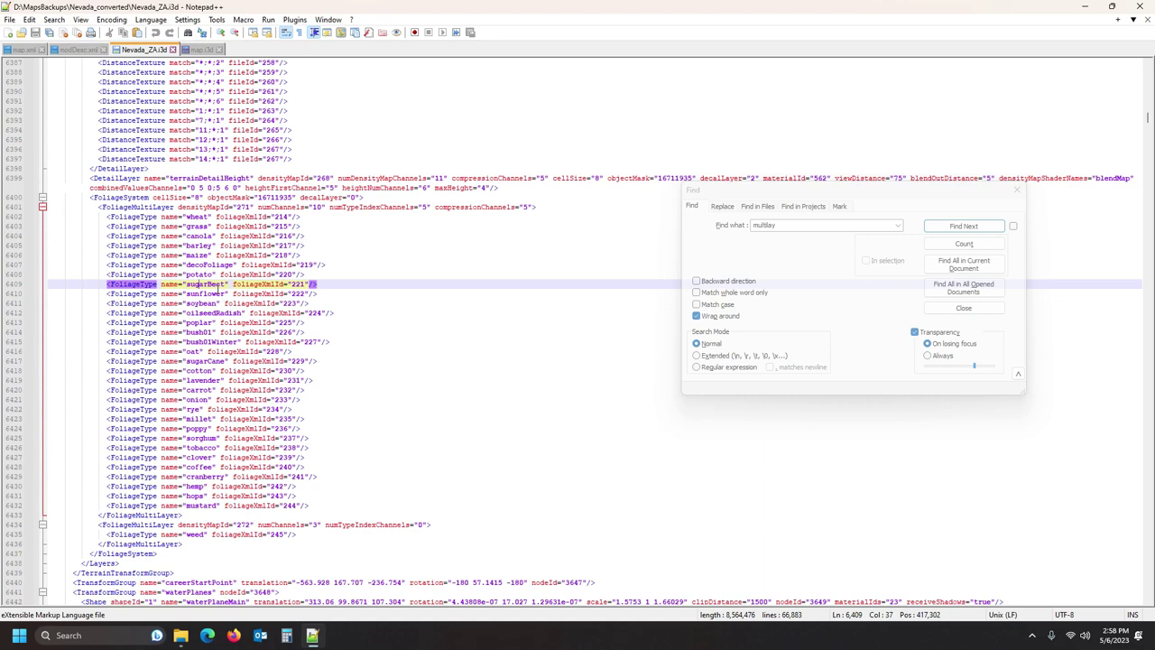
click(208, 50)
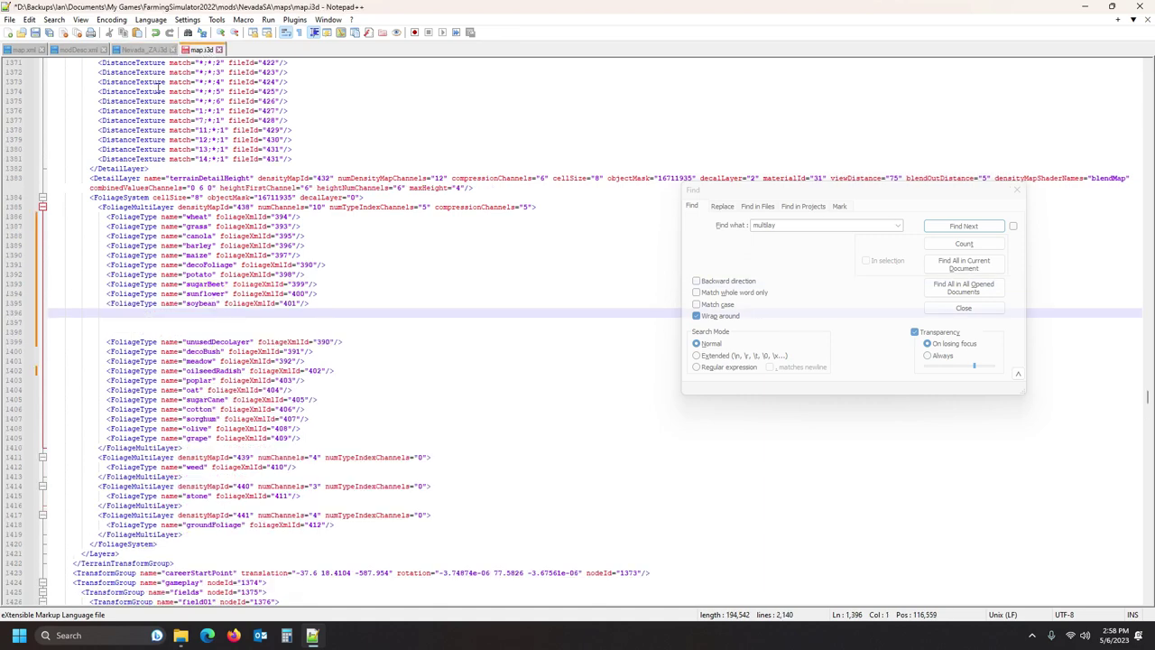
click(149, 50)
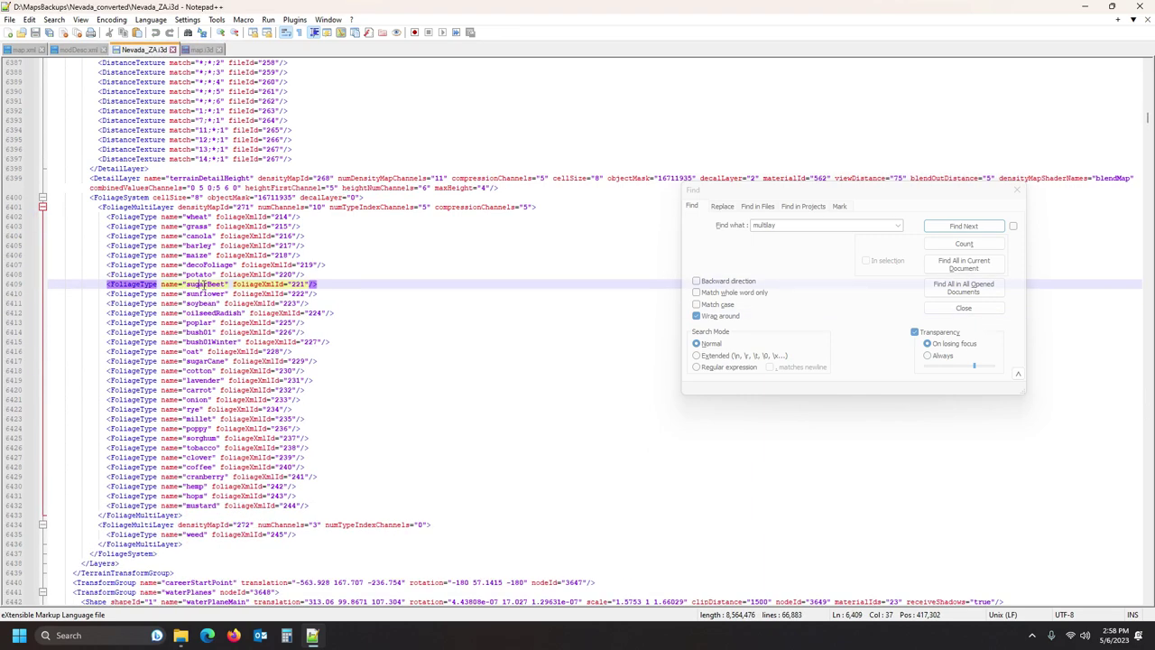
click(136, 304)
click(123, 312)
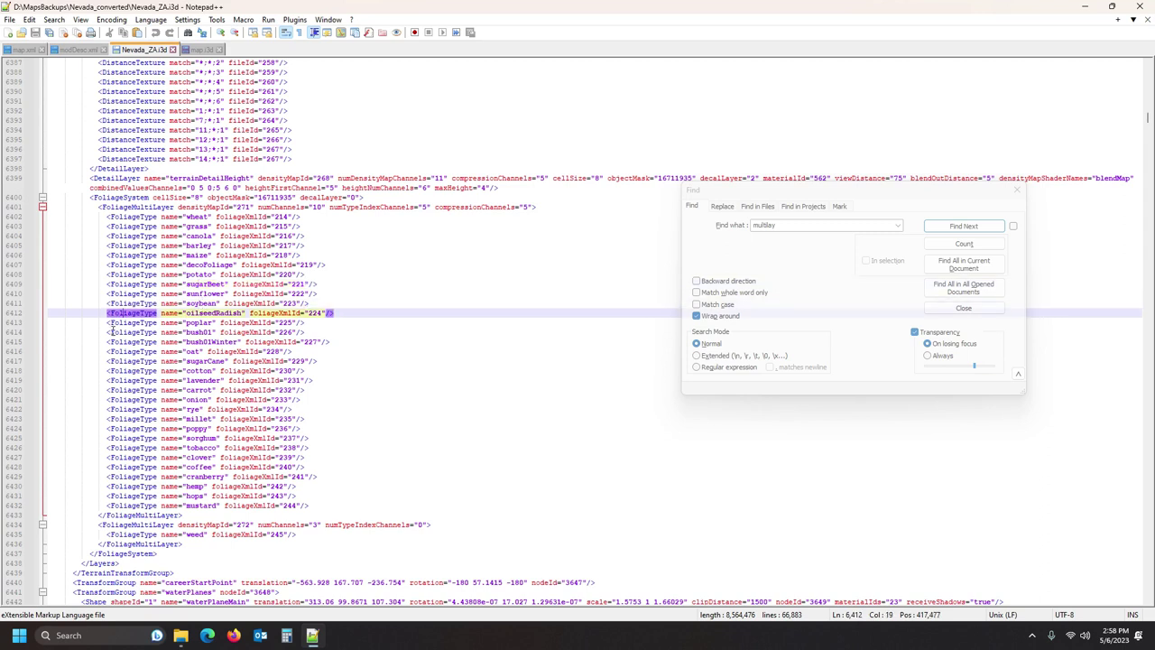
click(198, 50)
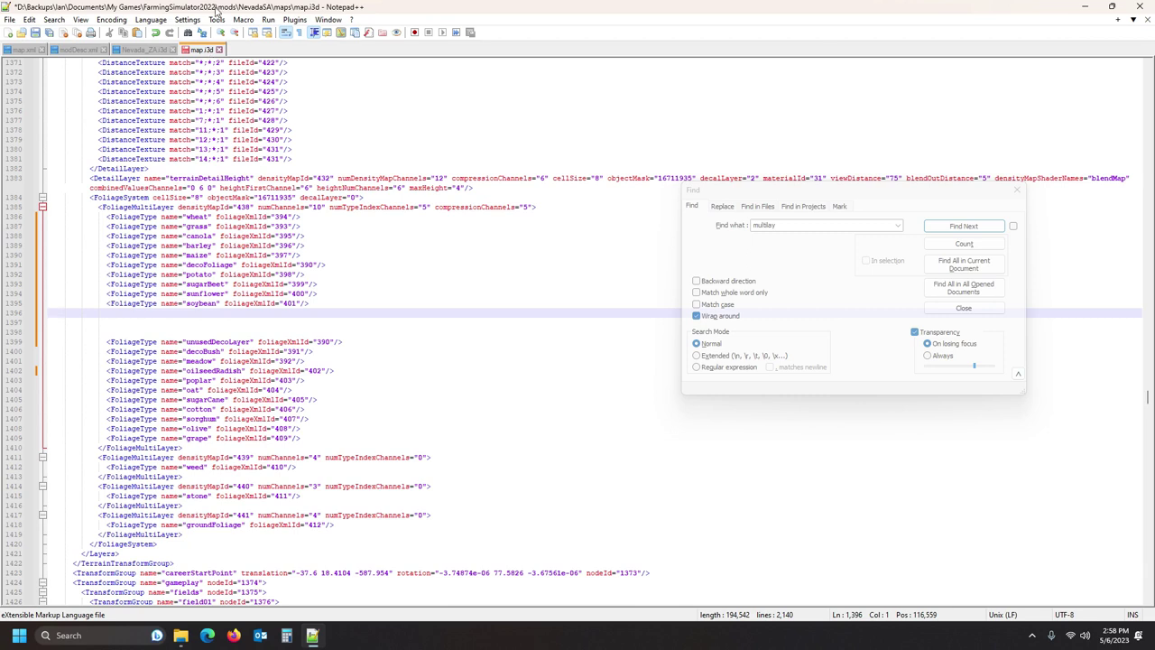
click(9, 371)
key(Delete)
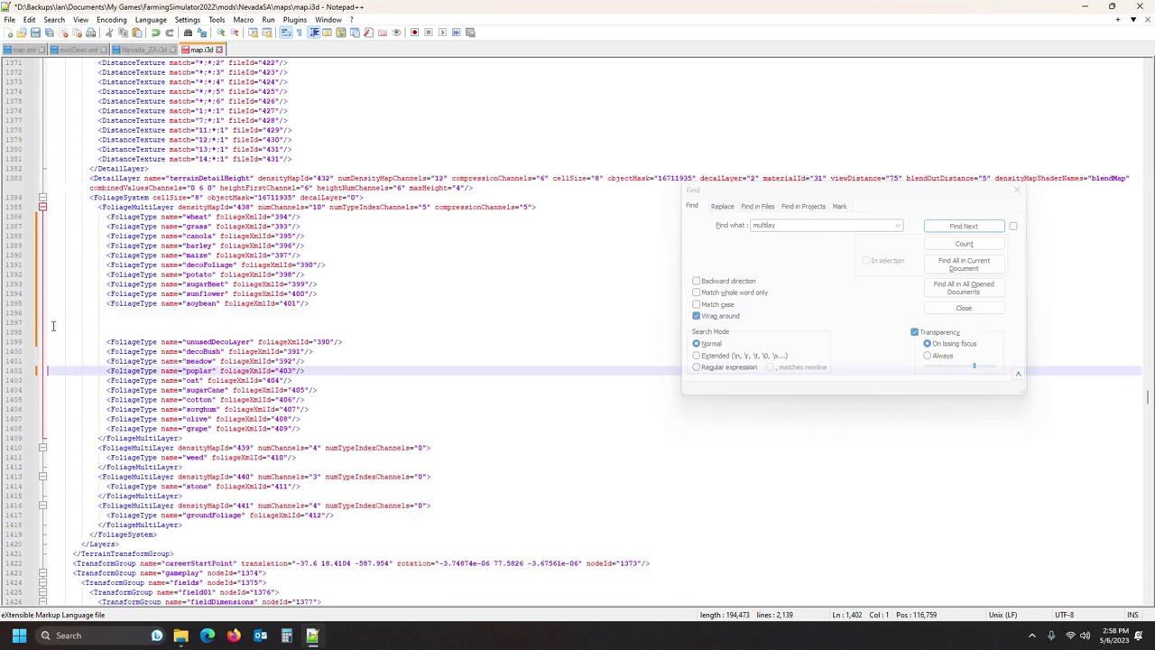
click(53, 311)
key(ctrl+v)
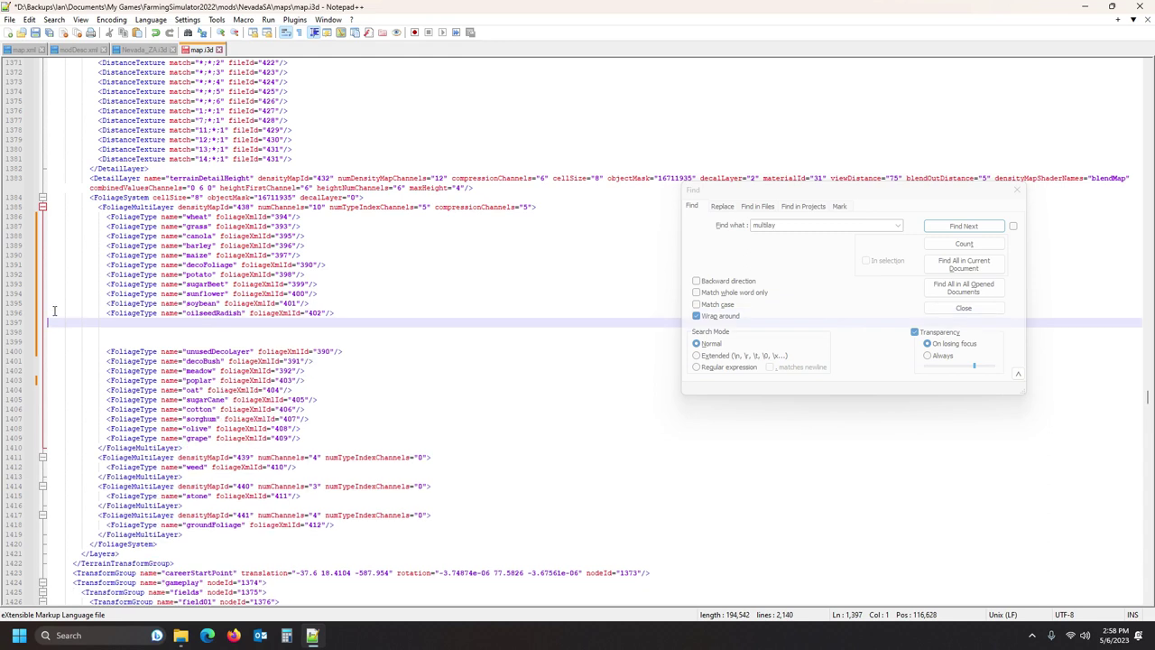
- Move the decoBush foliage type directly below oilseedRadish in map.i3d and check the order against Nevada_ZA.i3d
click(118, 361)
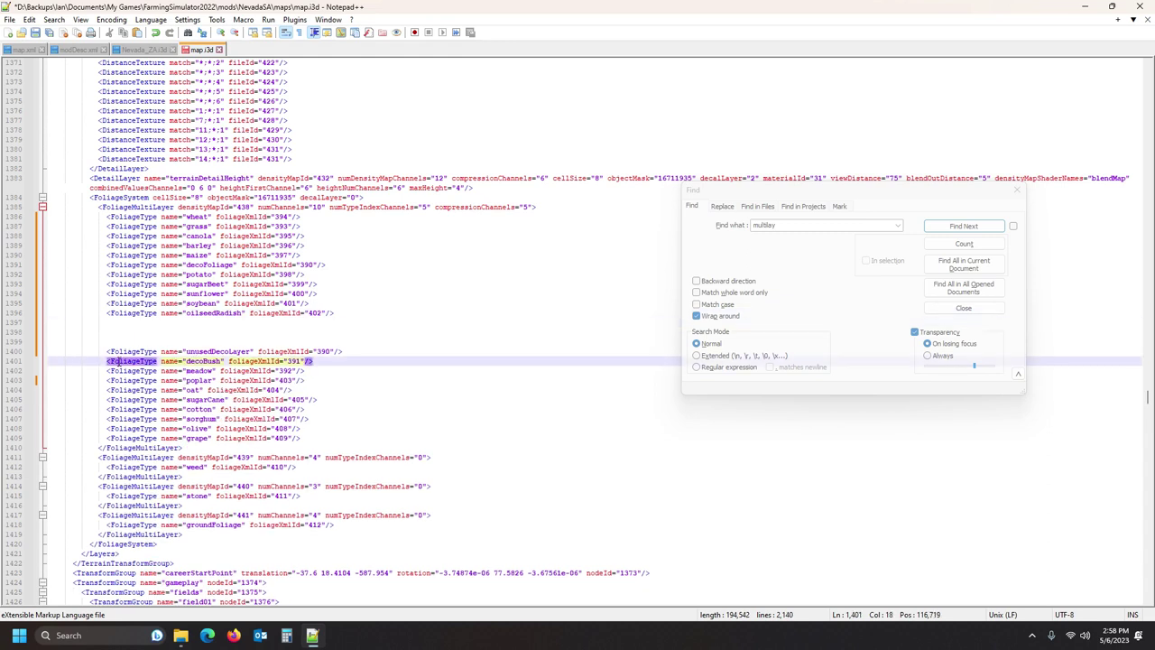
click(10, 362)
key(ctrl+x)
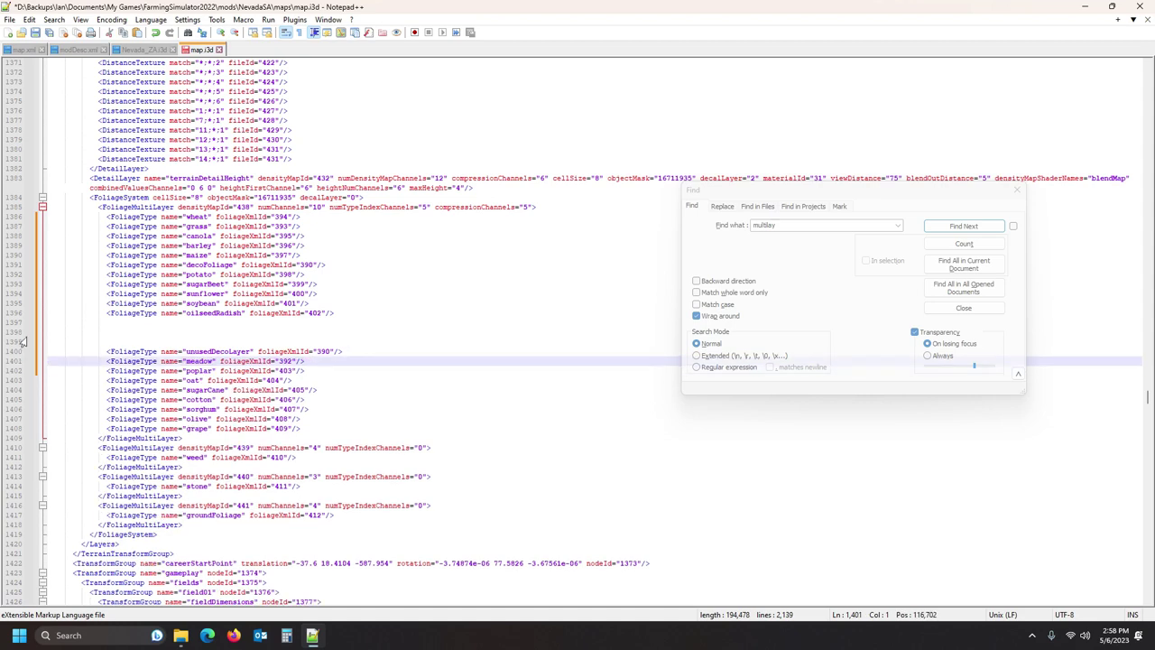
click(50, 325)
key(ctrl+v)
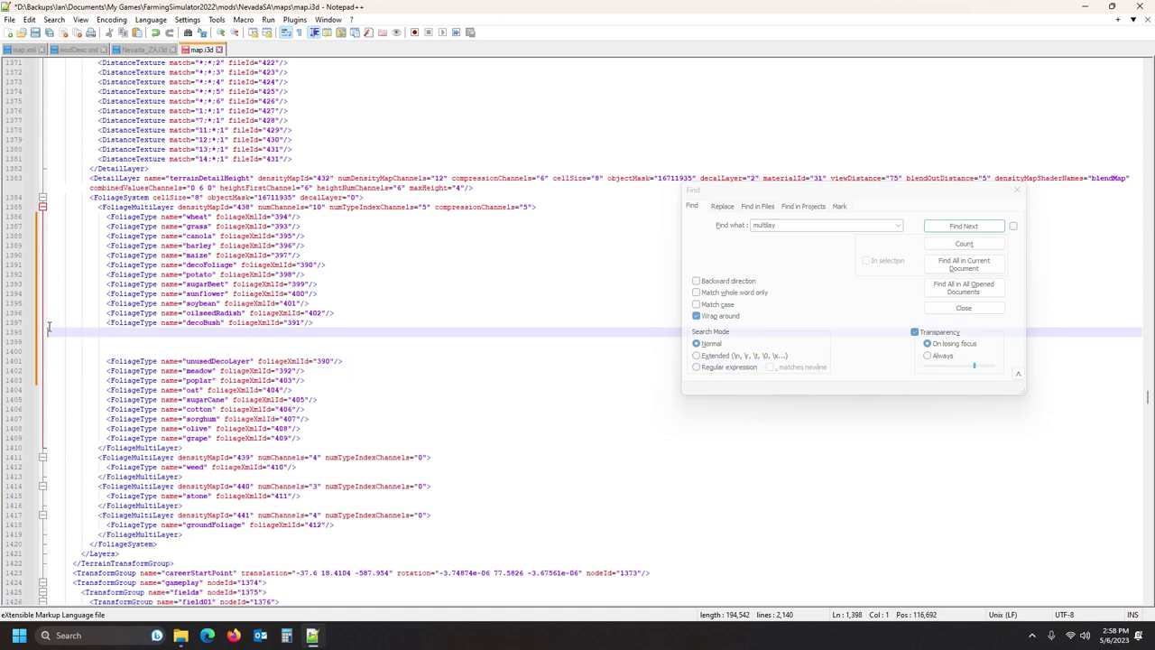
click(143, 48)
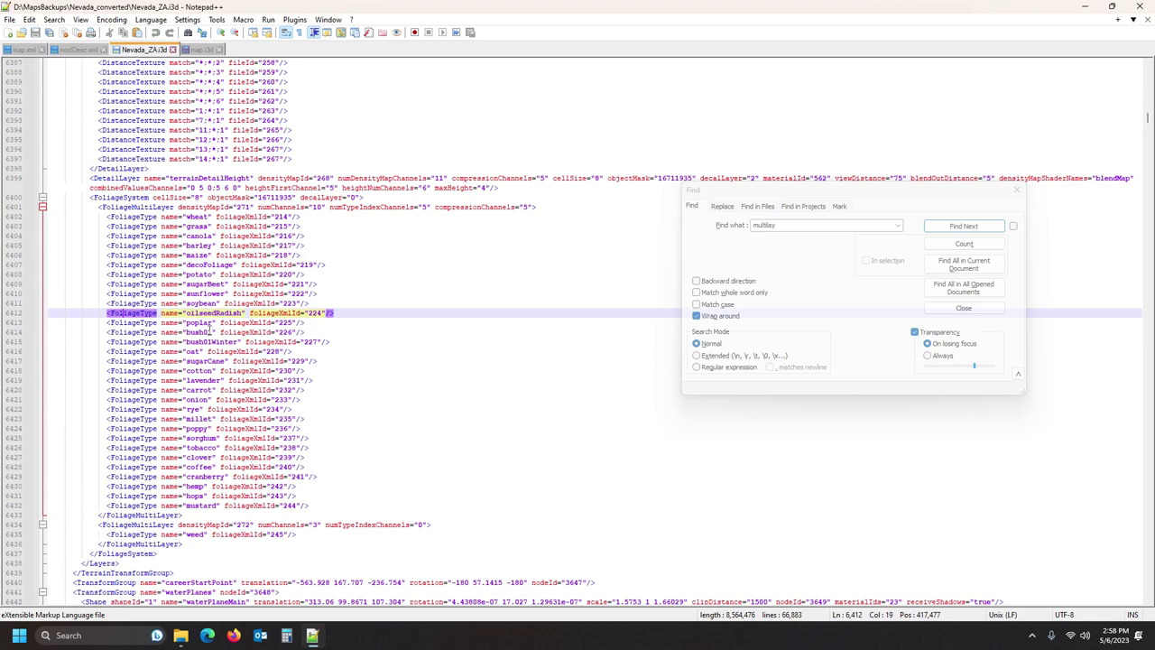
- Move the poplar foliage type in map.i3d directly below oilseedRadish, above decoBush, to follow the order in Nevada_ZA.i3d
click(202, 50)
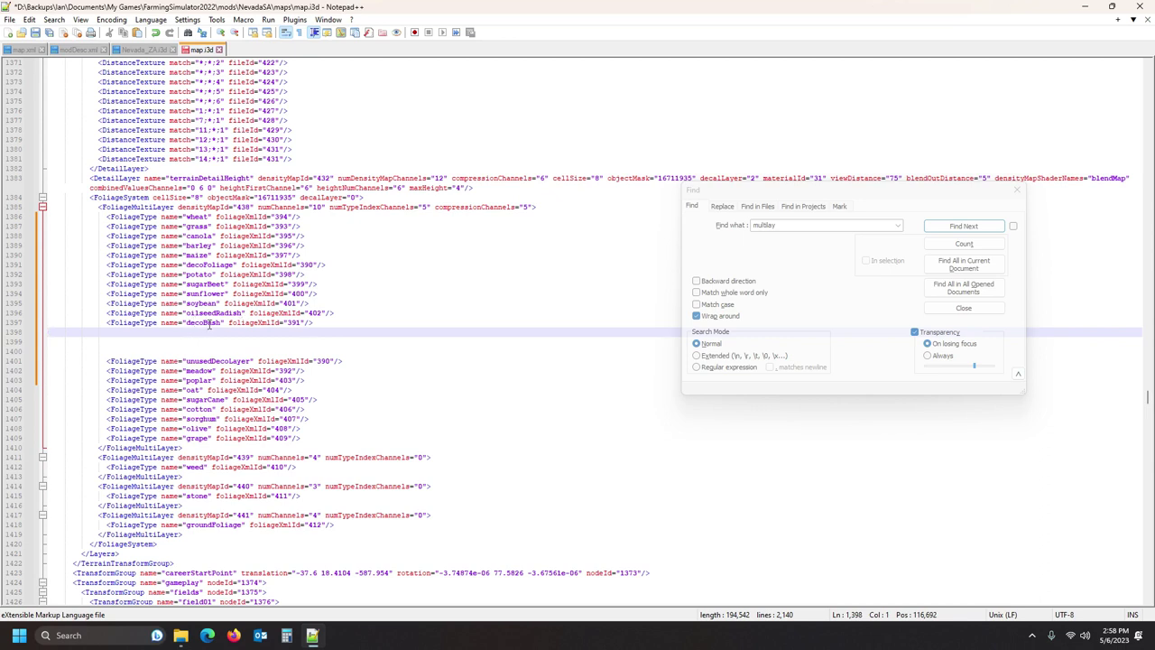
click(335, 313)
key(Return)
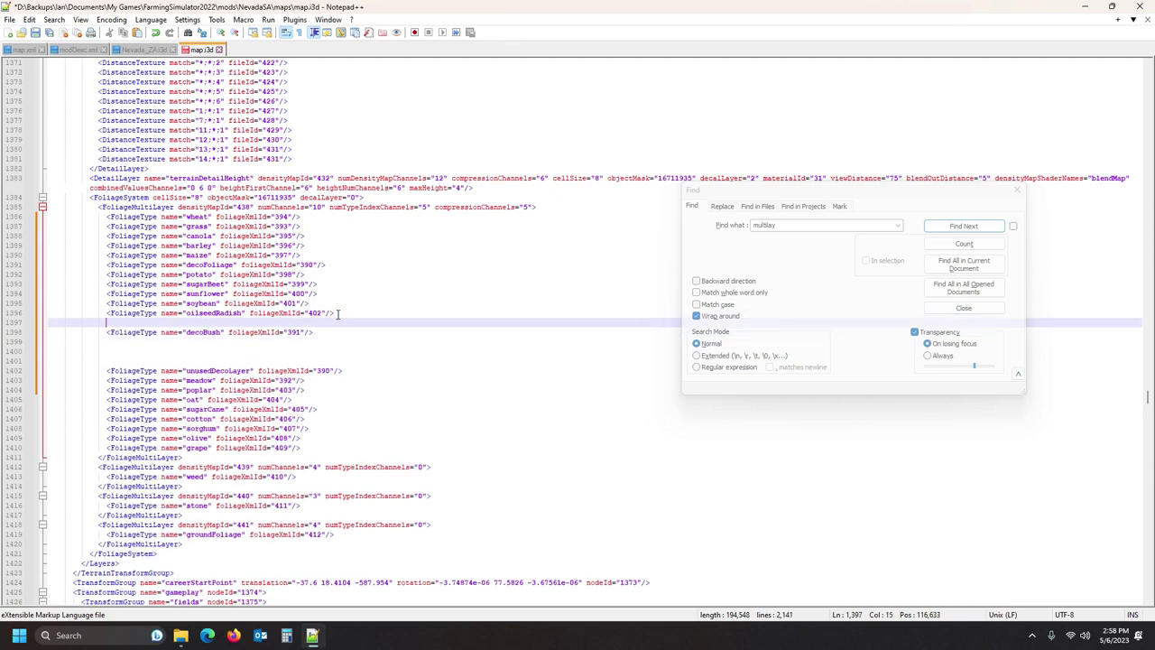
click(9, 390)
key(ctrl+x)
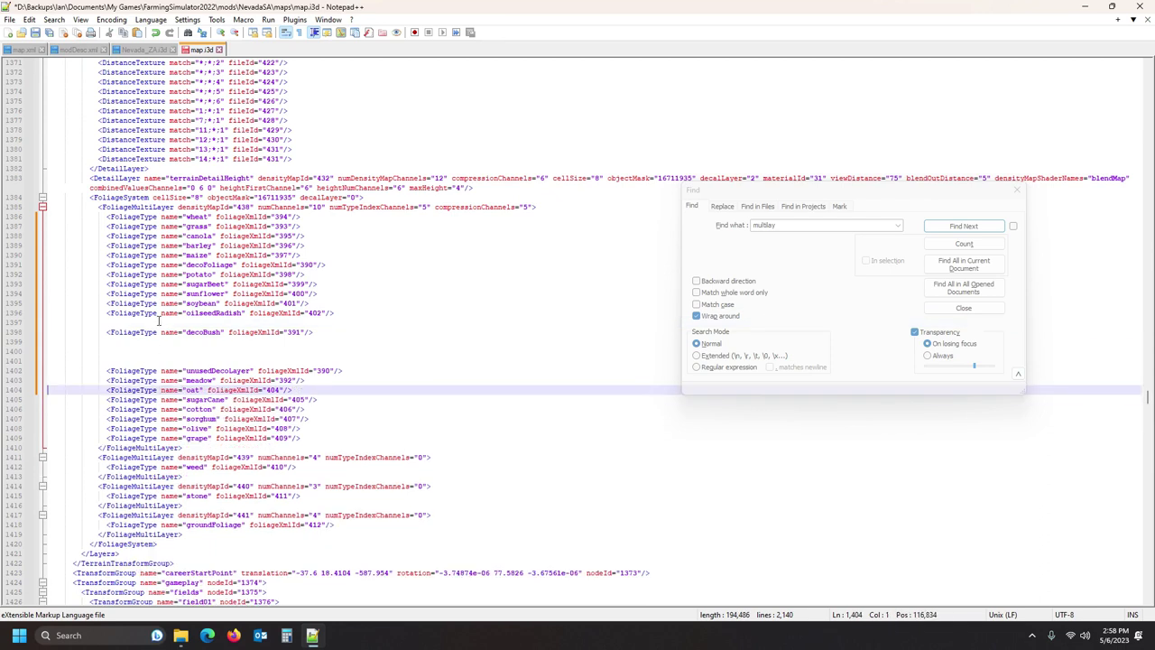
click(53, 322)
key(ctrl+v)
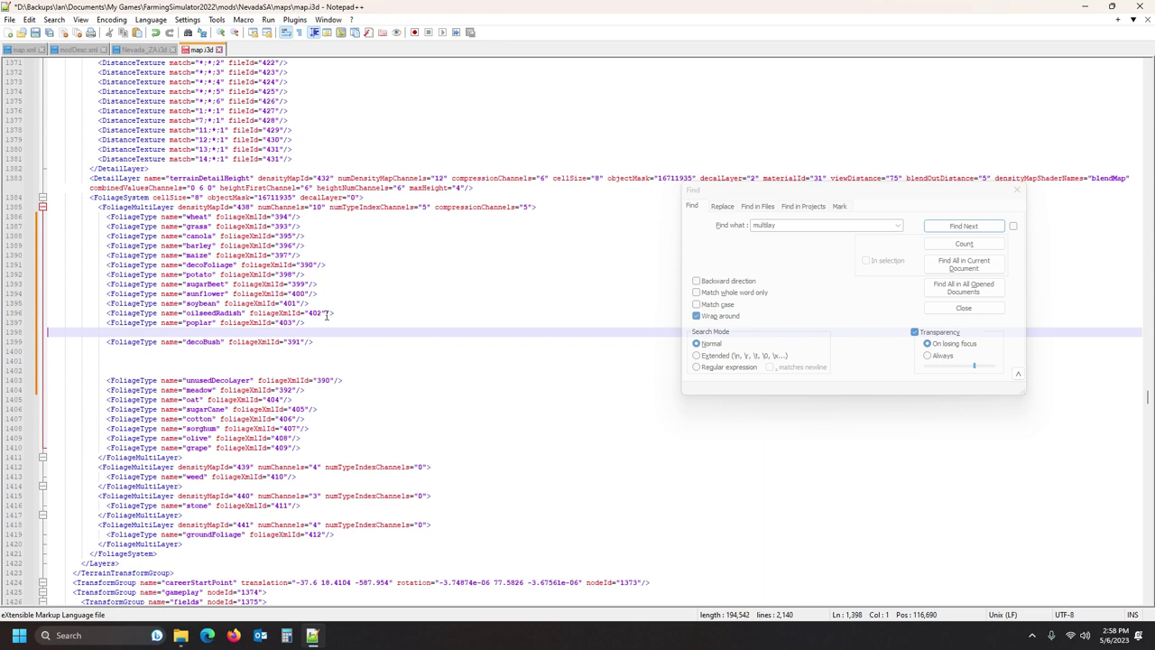
key(Delete)
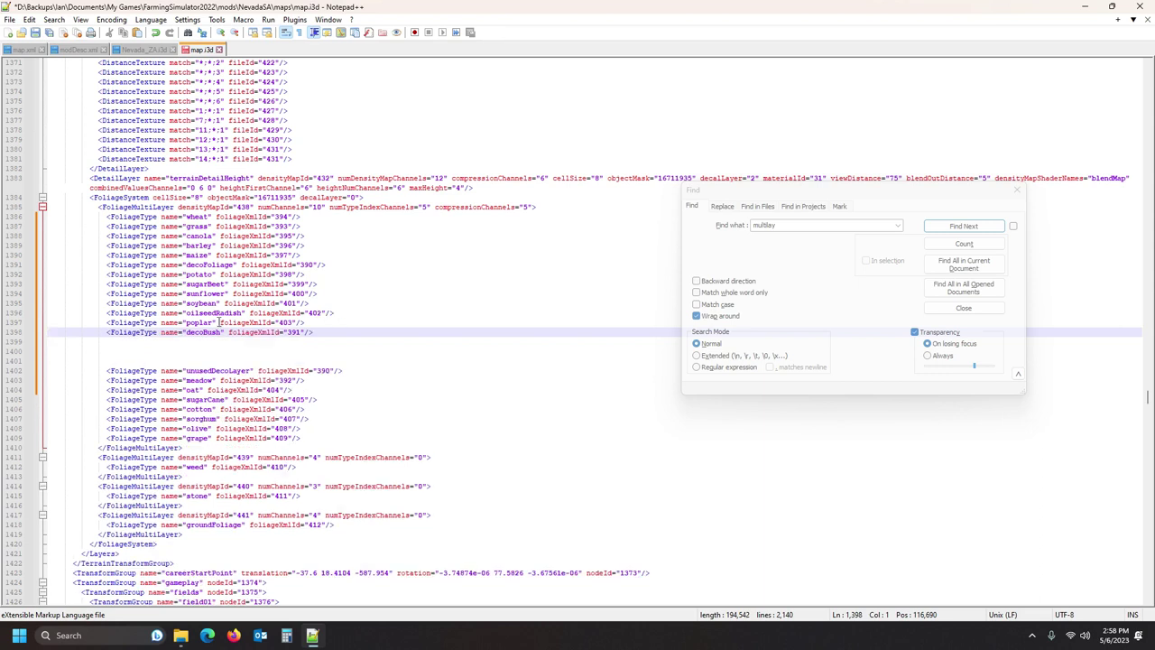
- Check the bush foliage types after poplar in Nevada_ZA.i3d and move unusedDecoLayer directly below decoBush in map.i3d
click(138, 50)
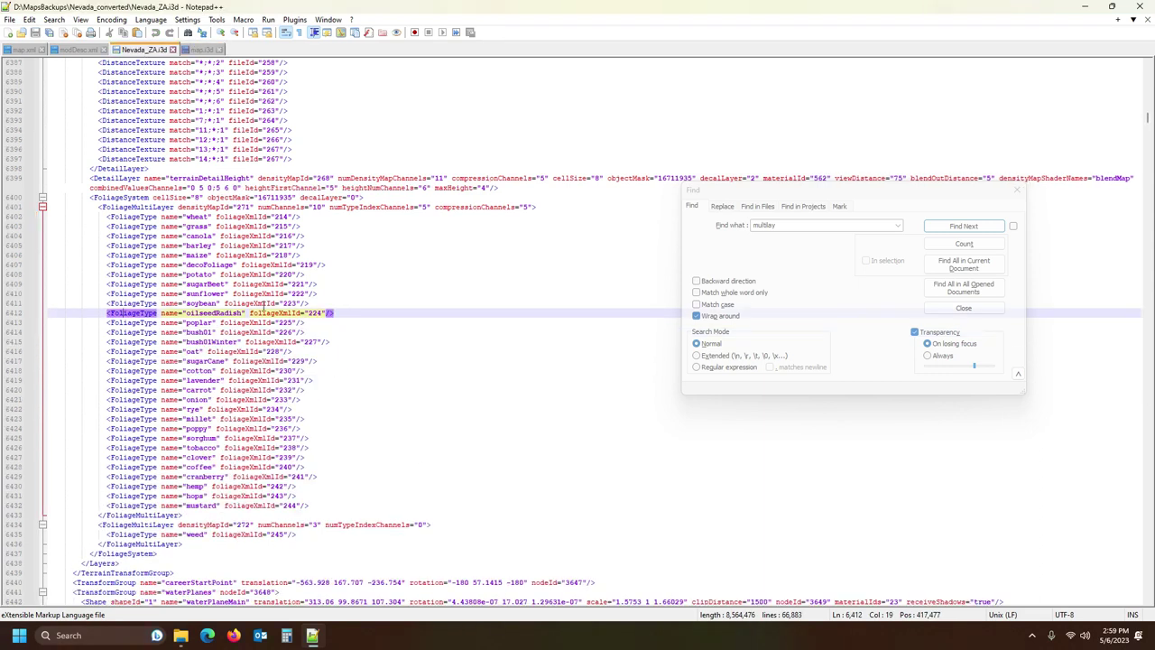
click(214, 342)
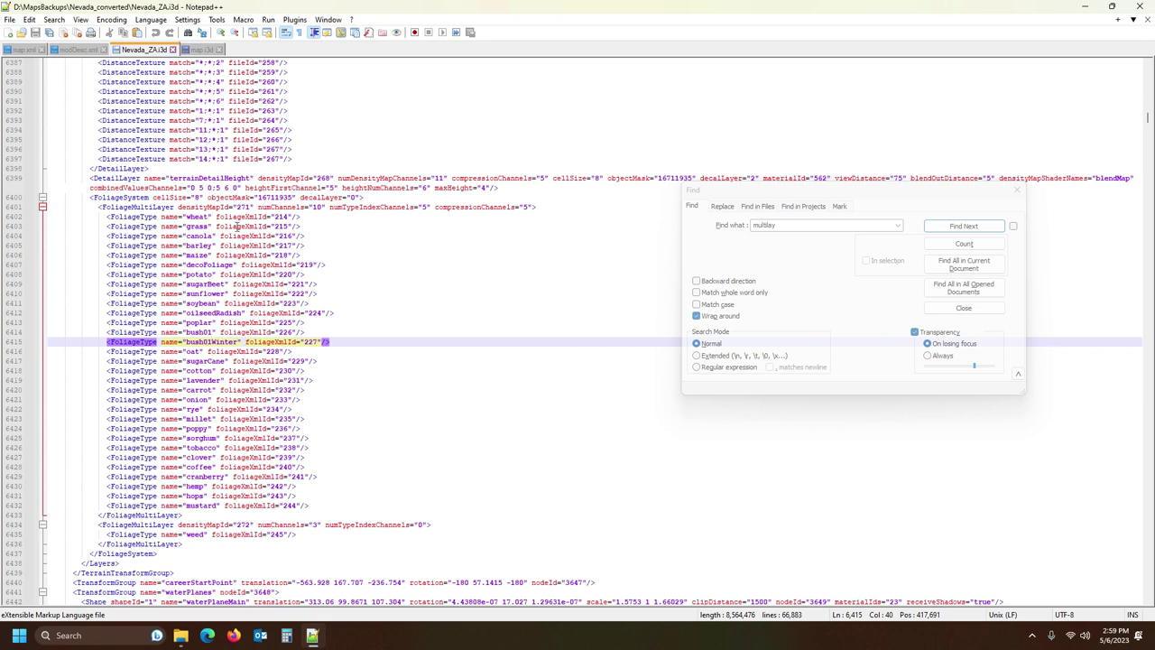
click(205, 52)
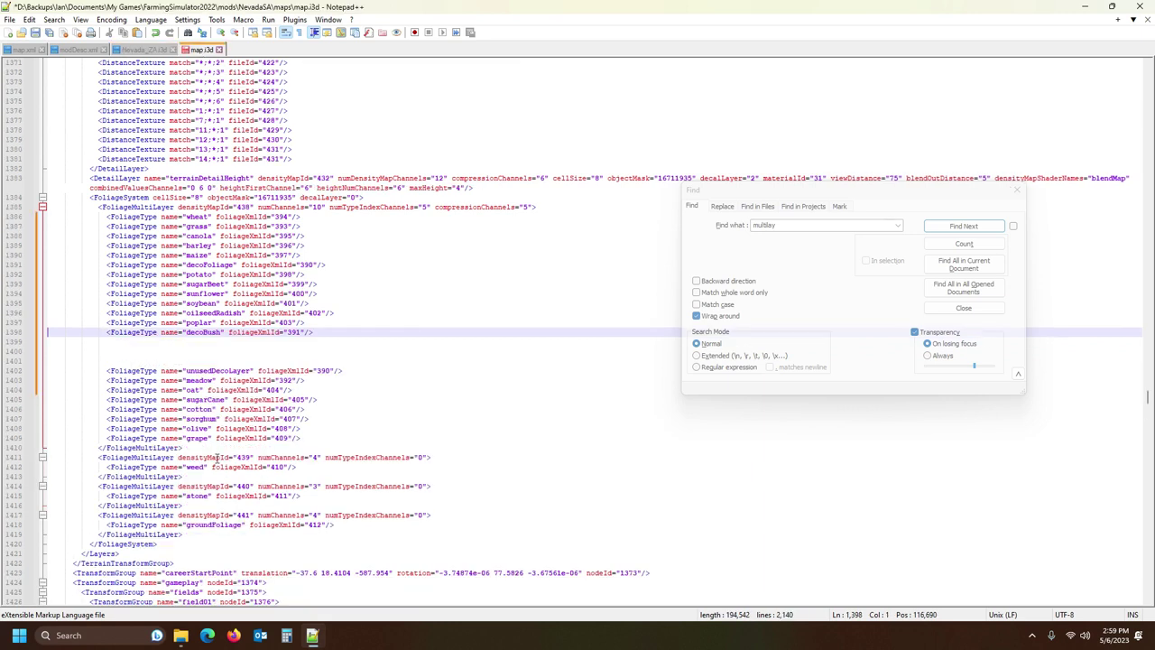
click(208, 371)
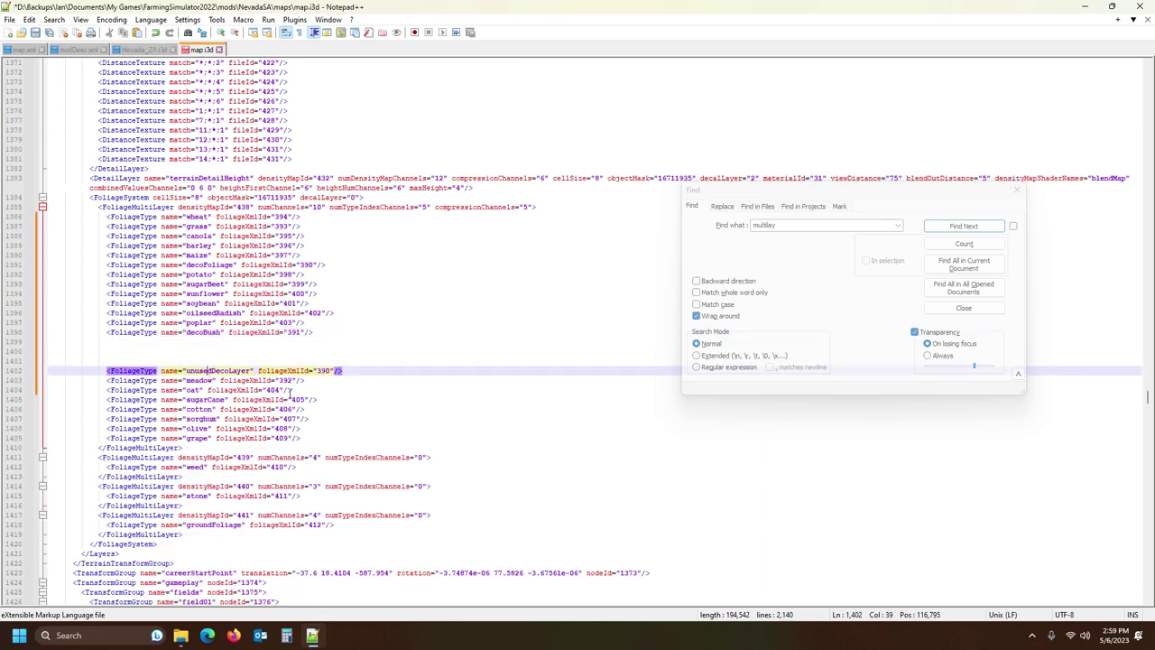
click(11, 372)
key(Delete)
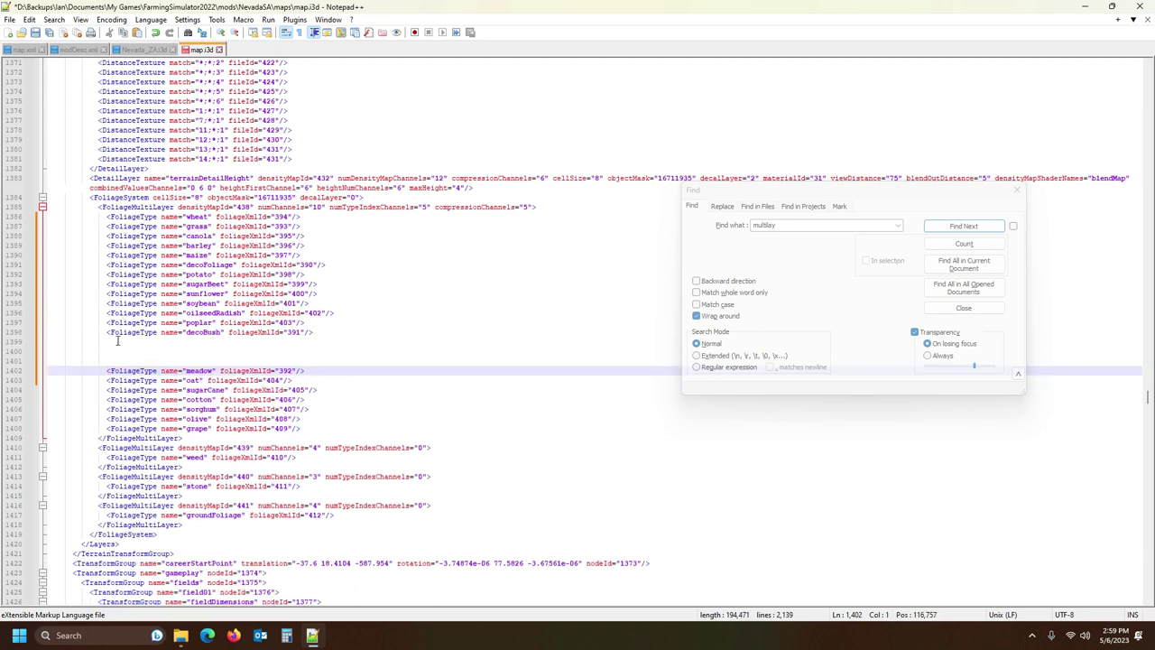
click(53, 342)
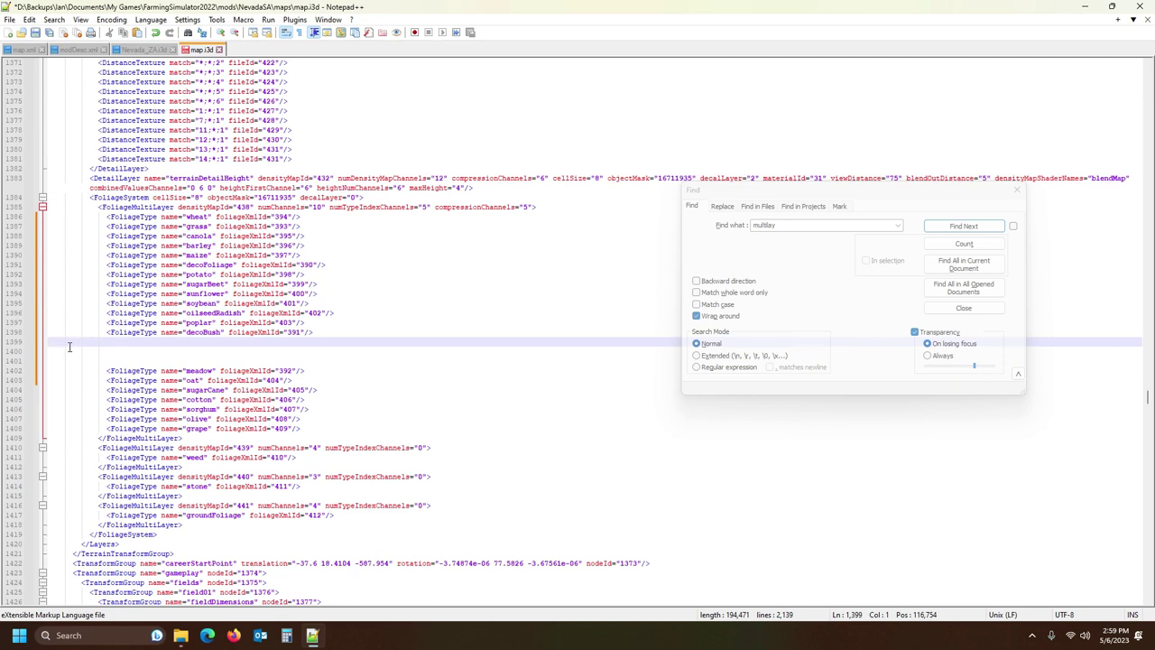
key(ctrl+v)
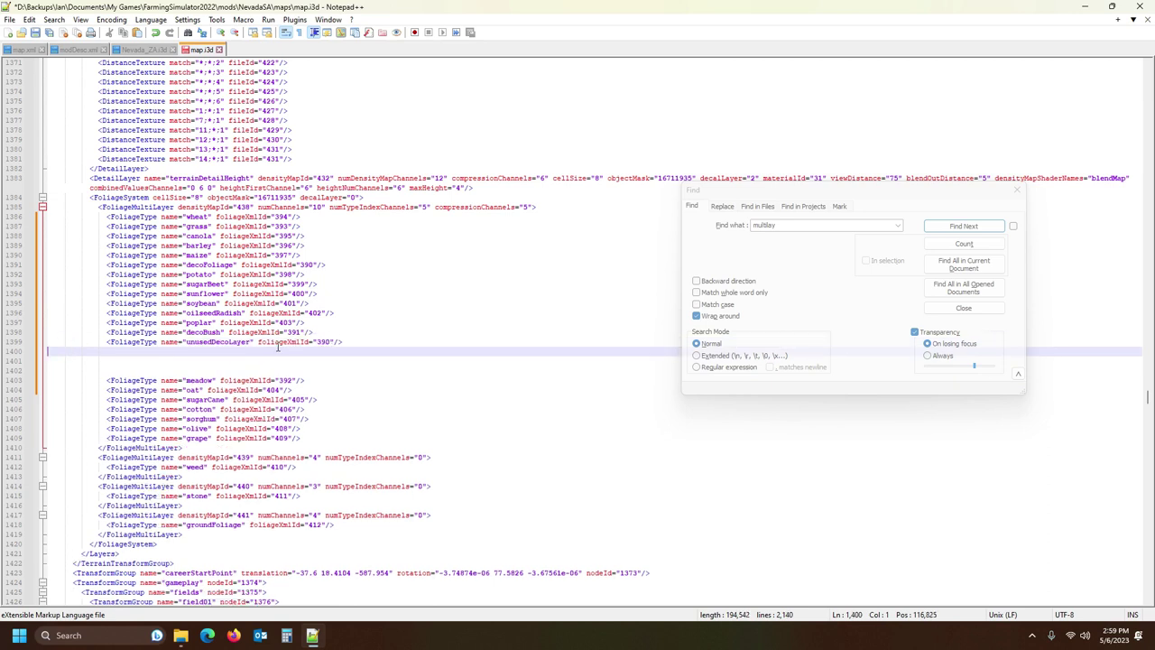
click(322, 342)
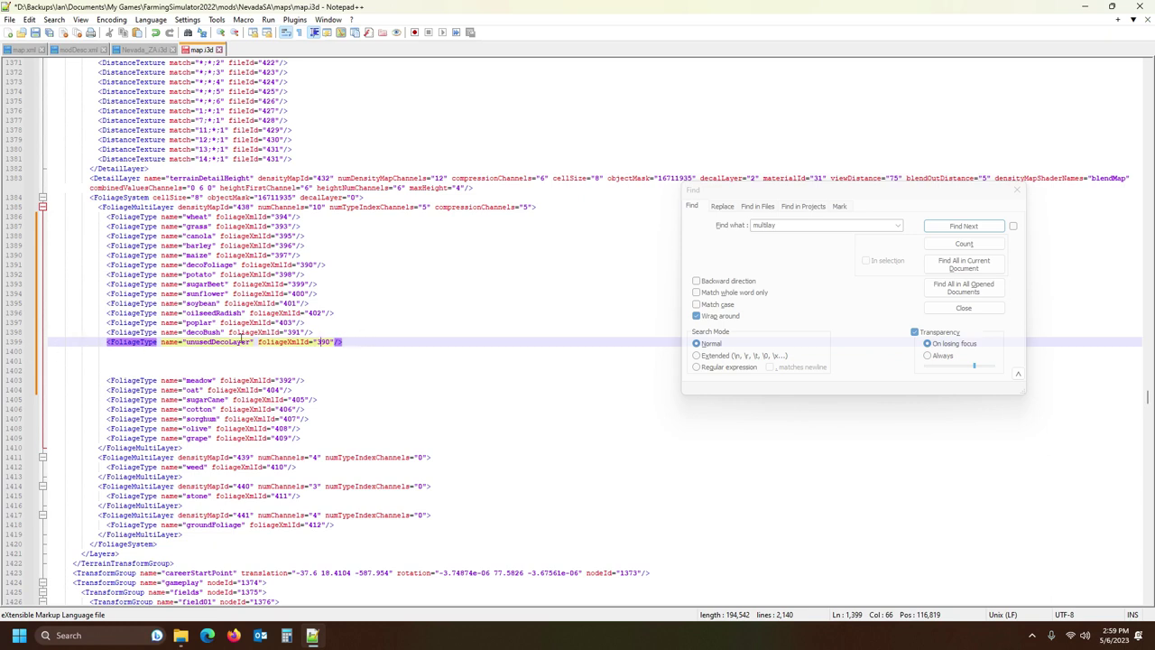
- Check which foliage types follow bush01Winter in Nevada_ZA.i3d and move oat, sugarCane and cotton directly below unusedDecoLayer in map.i3d
click(142, 49)
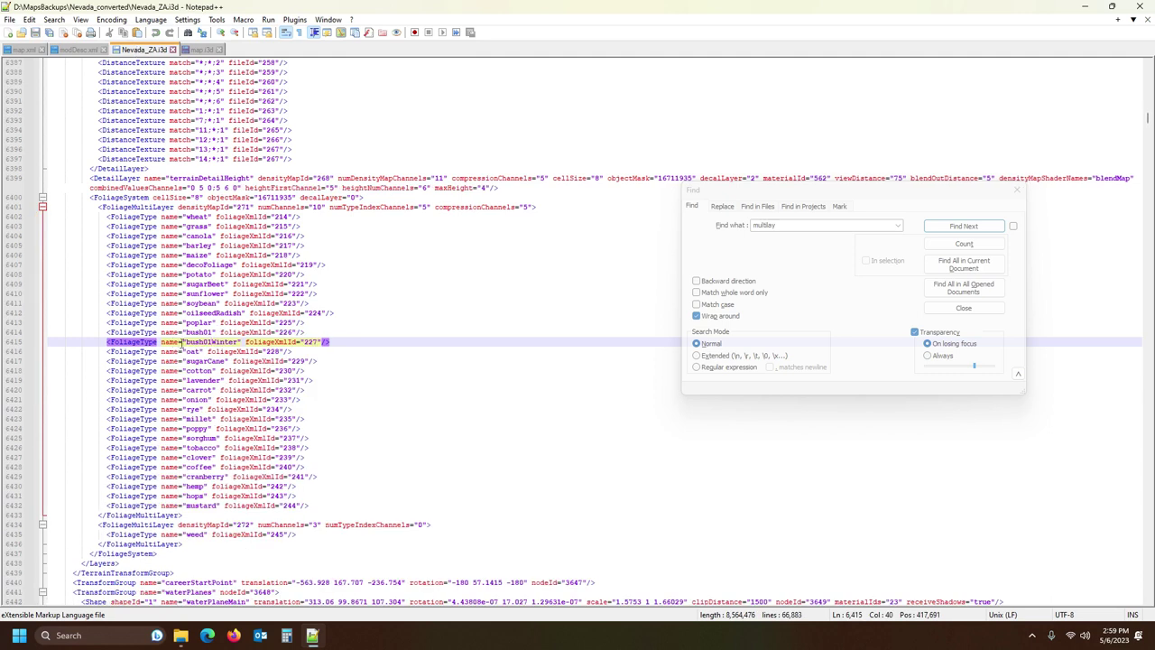
double_click(194, 352)
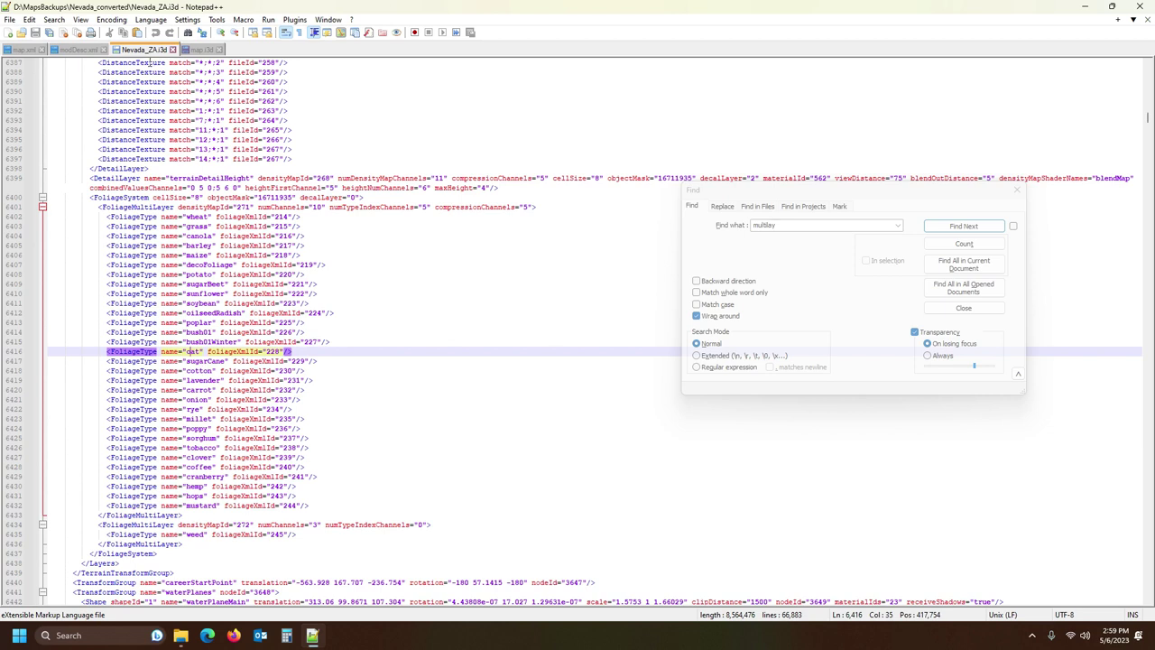
click(202, 49)
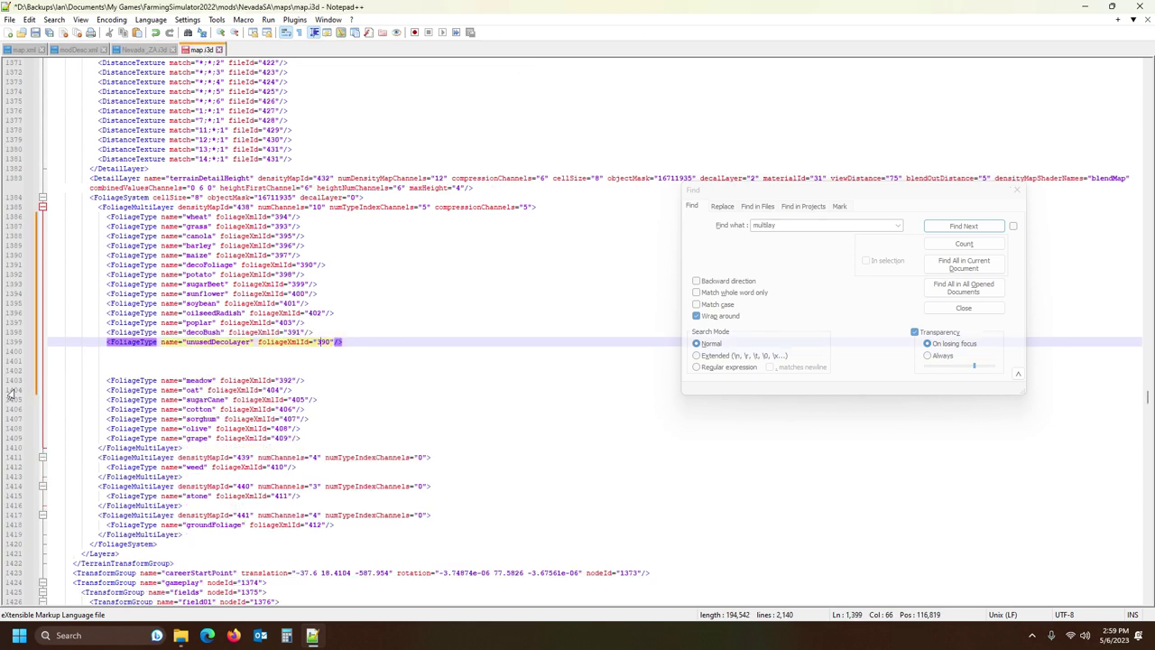
drag(10, 394, 11, 416)
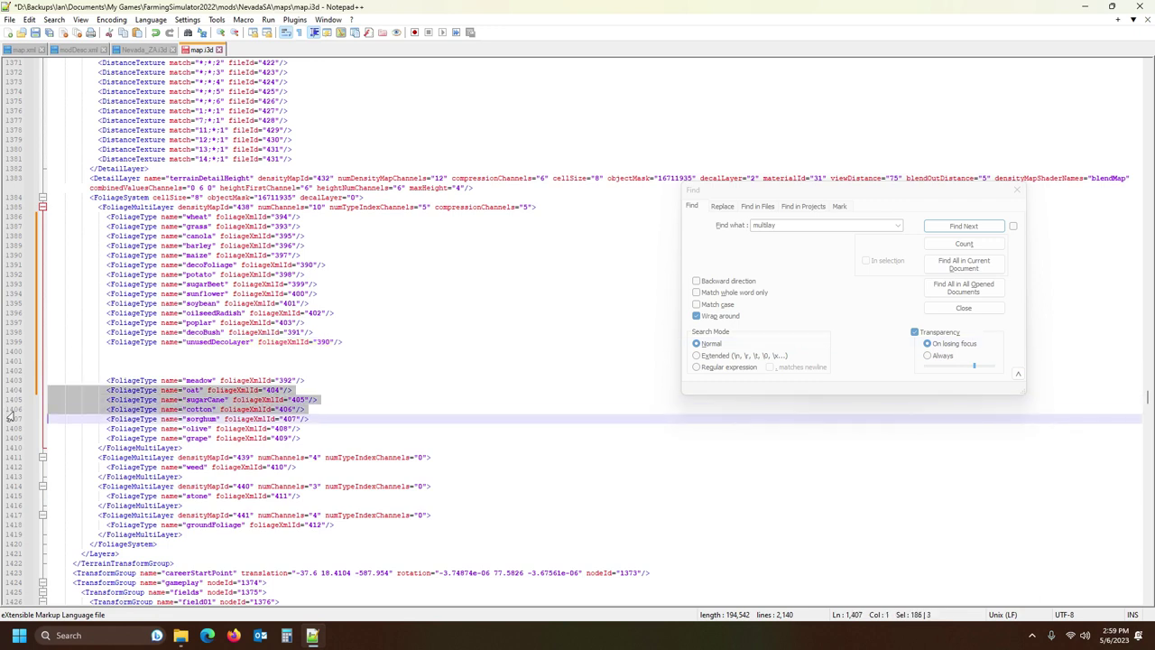
key(Delete)
click(49, 351)
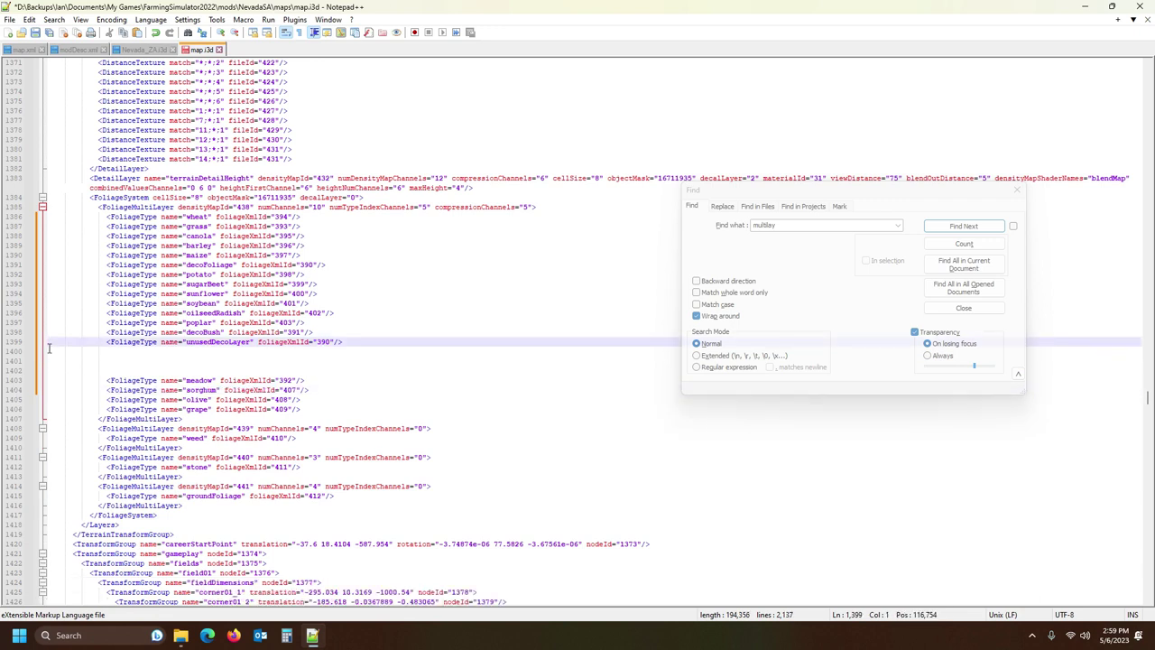
key(Return)
key(Return)
key(Return)
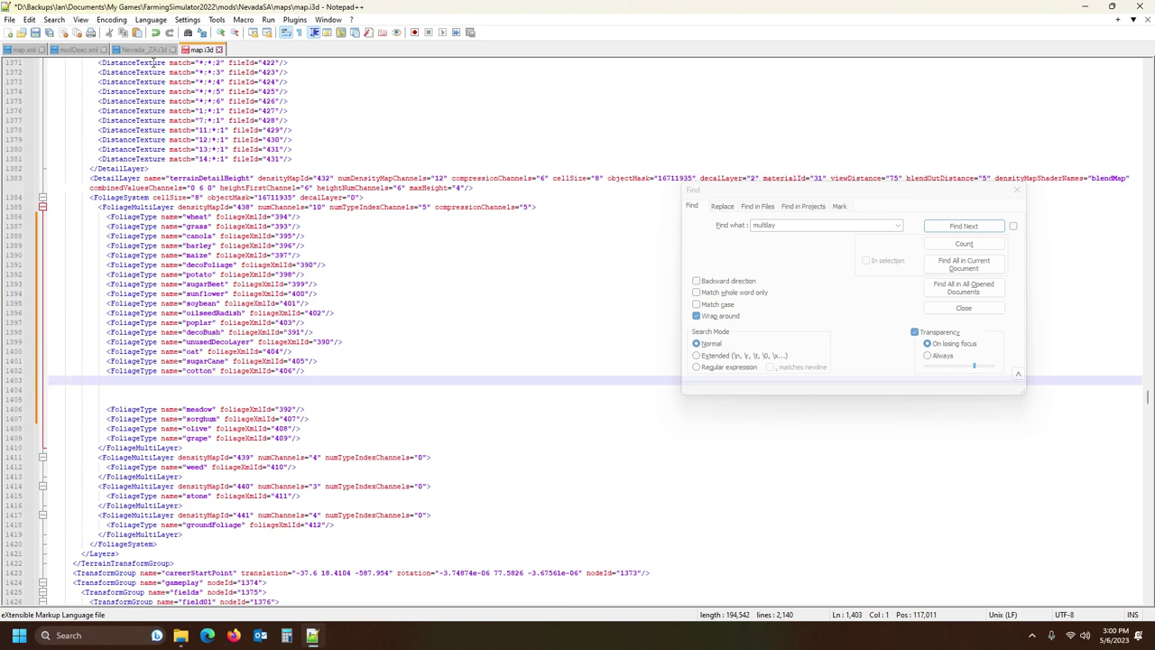
- Compare the foliage types after cotton with Nevada_ZA.i3d, remove the blank lines above meadow in map.i3d and save the file
click(145, 52)
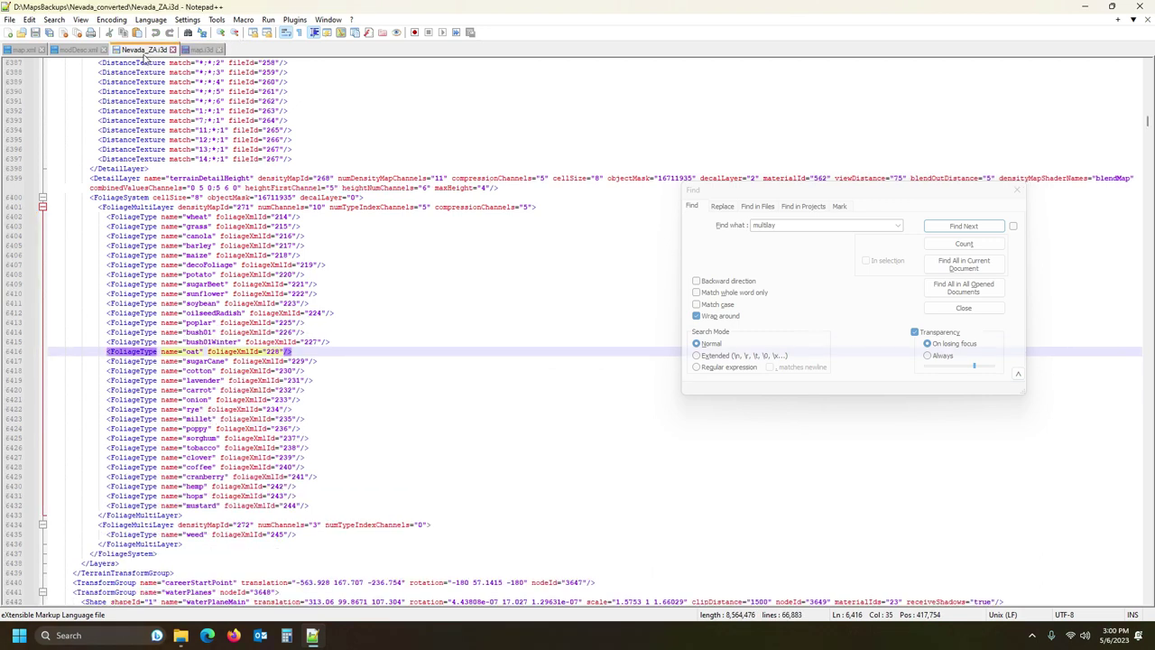
click(195, 380)
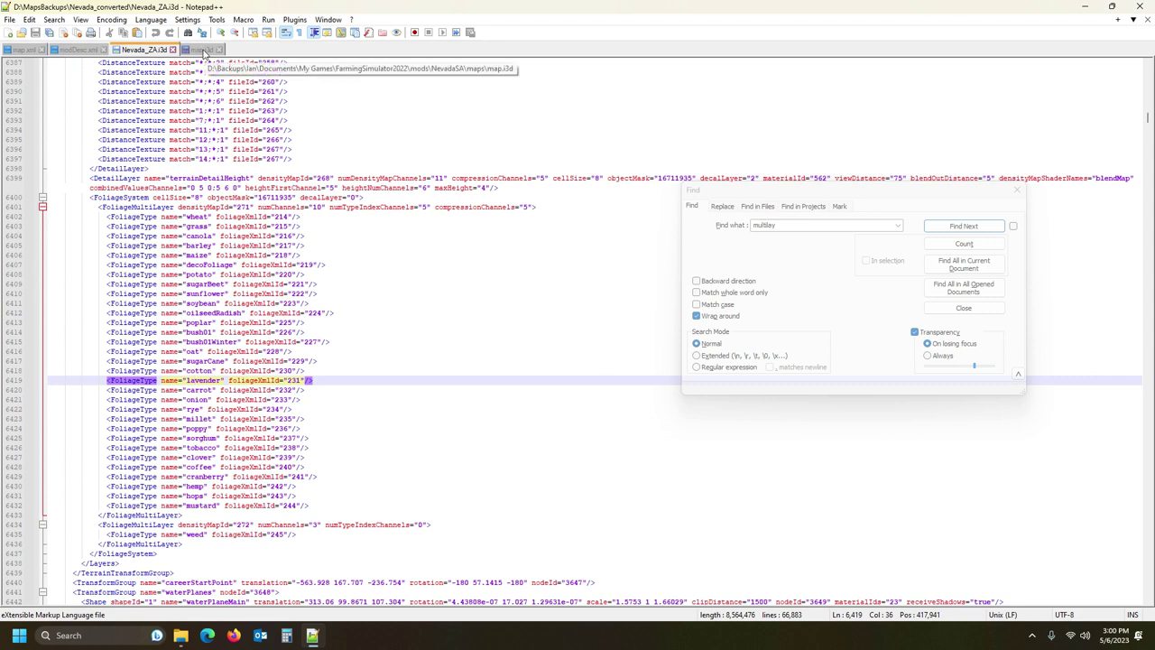
click(203, 49)
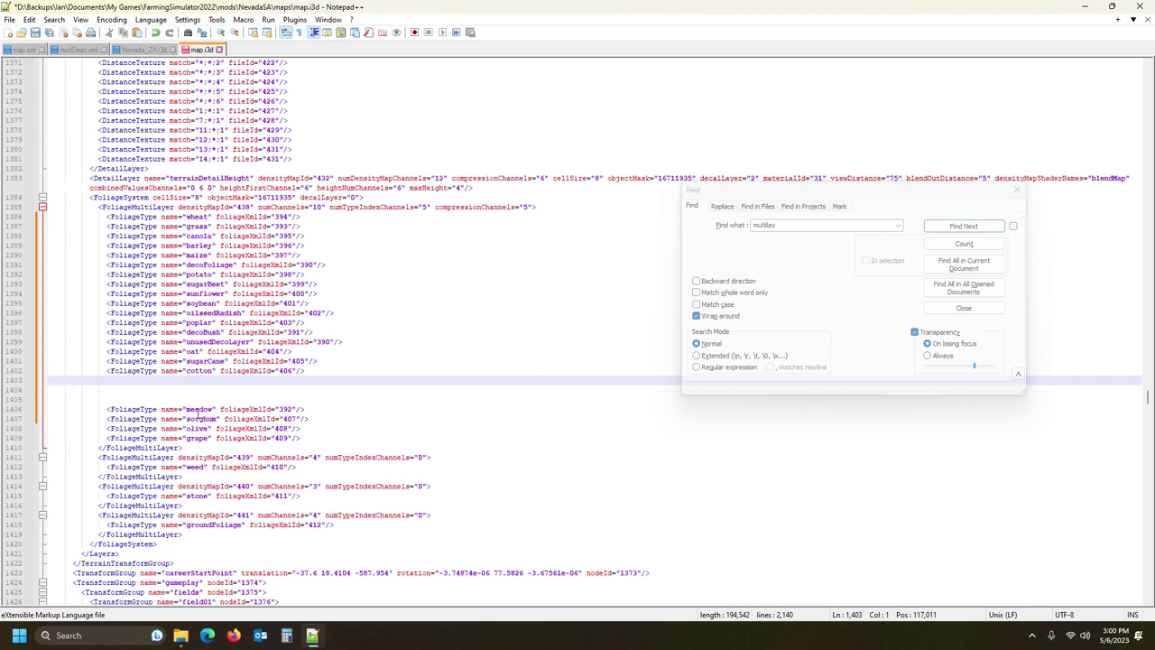
click(145, 50)
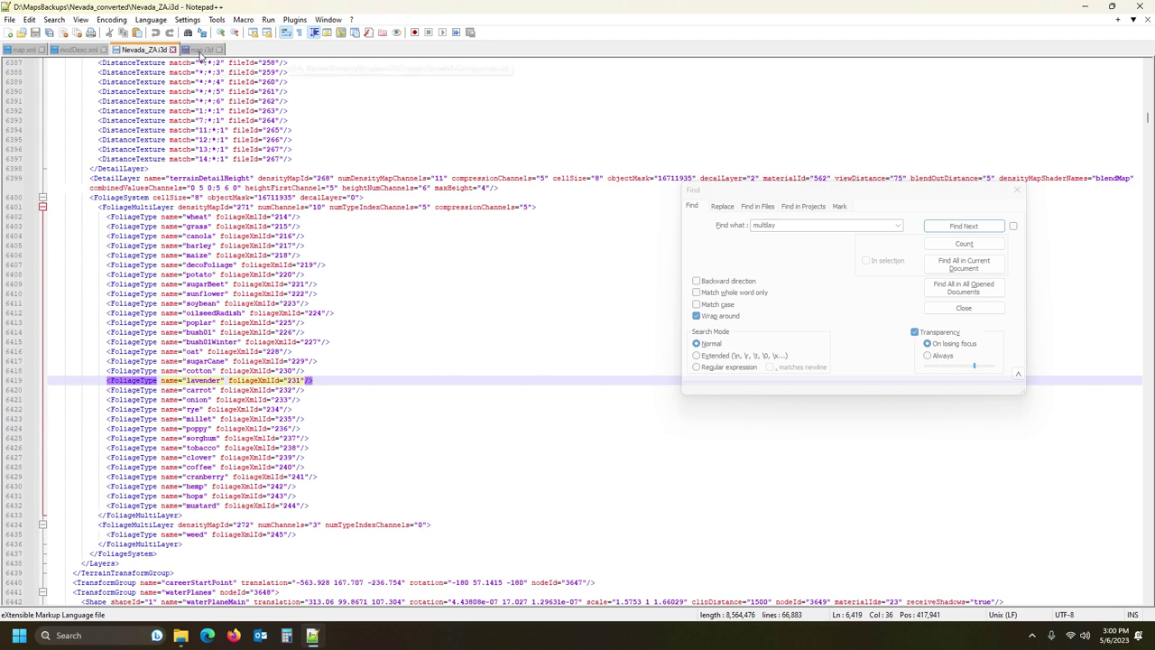
click(203, 49)
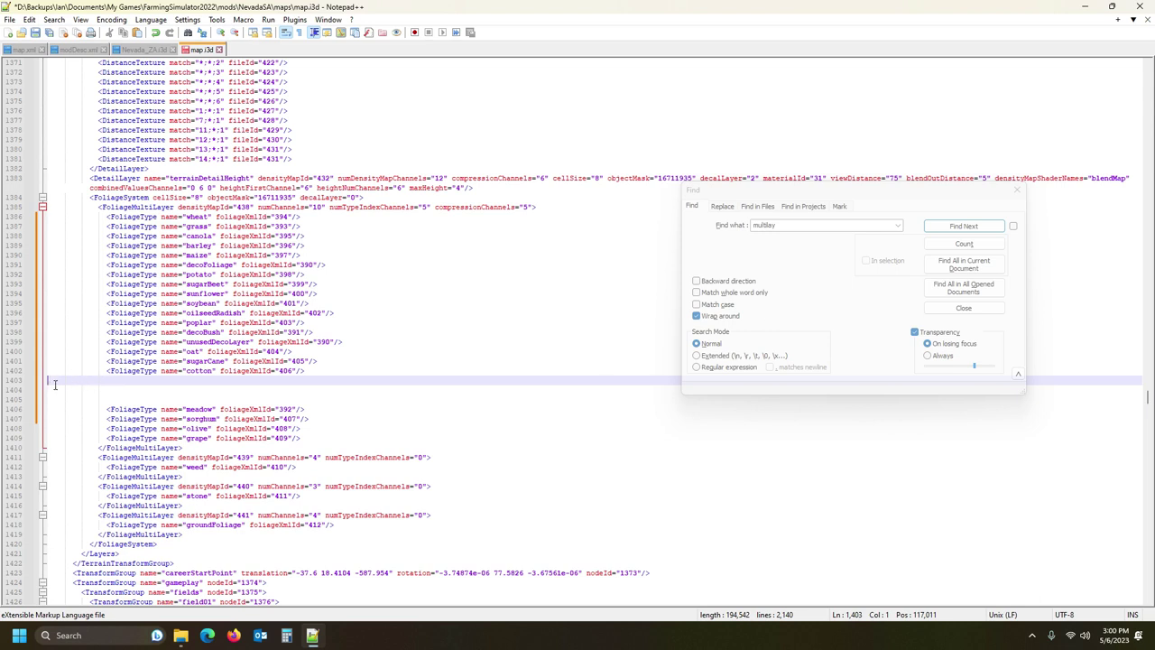
key(Delete)
key(Delete)
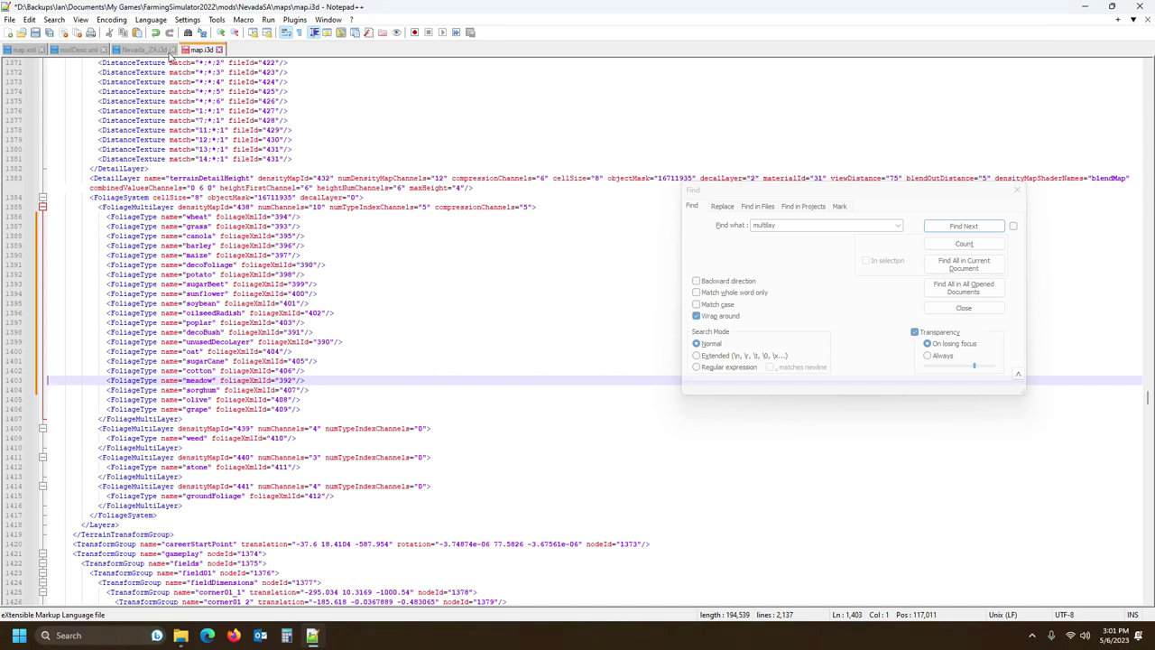
click(35, 33)
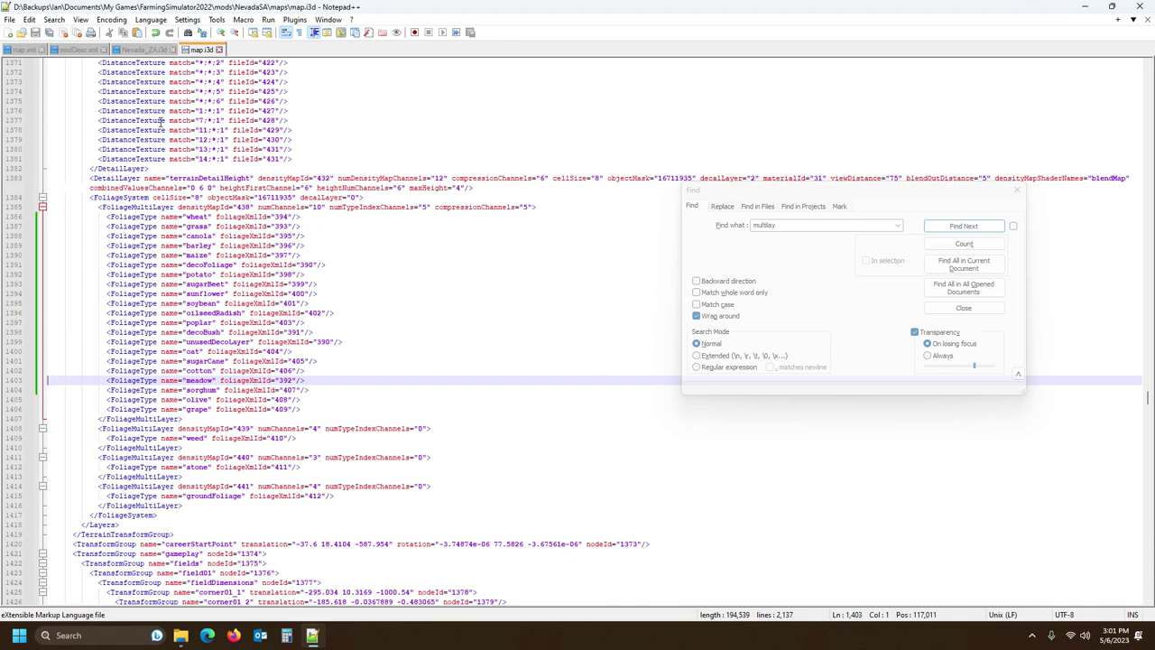
- Switch to File Explorer and copy fruit_density.gdm from Nevada_converted's map folder into NevadaSA's maps\data folder
click(175, 639)
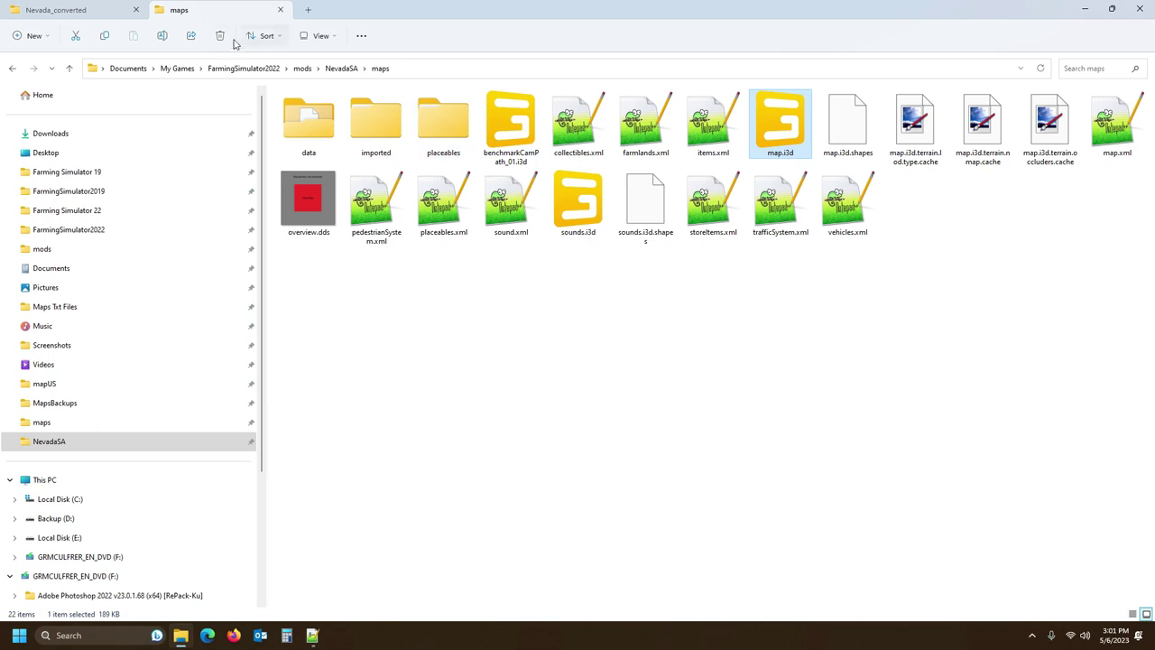
click(79, 11)
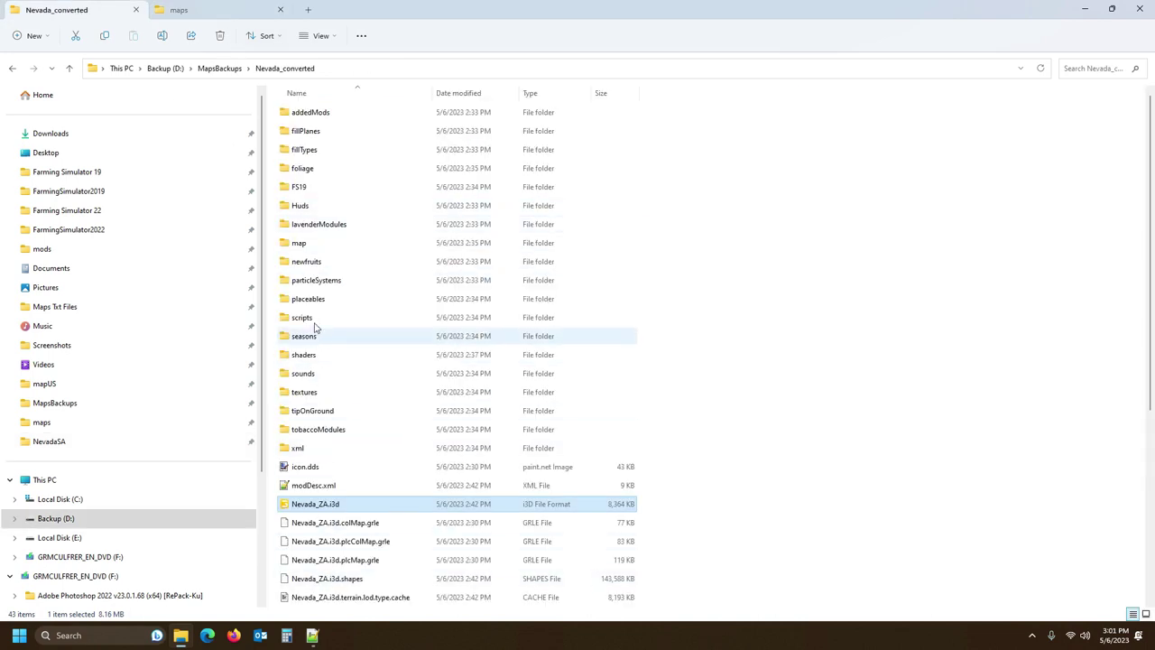
double_click(303, 243)
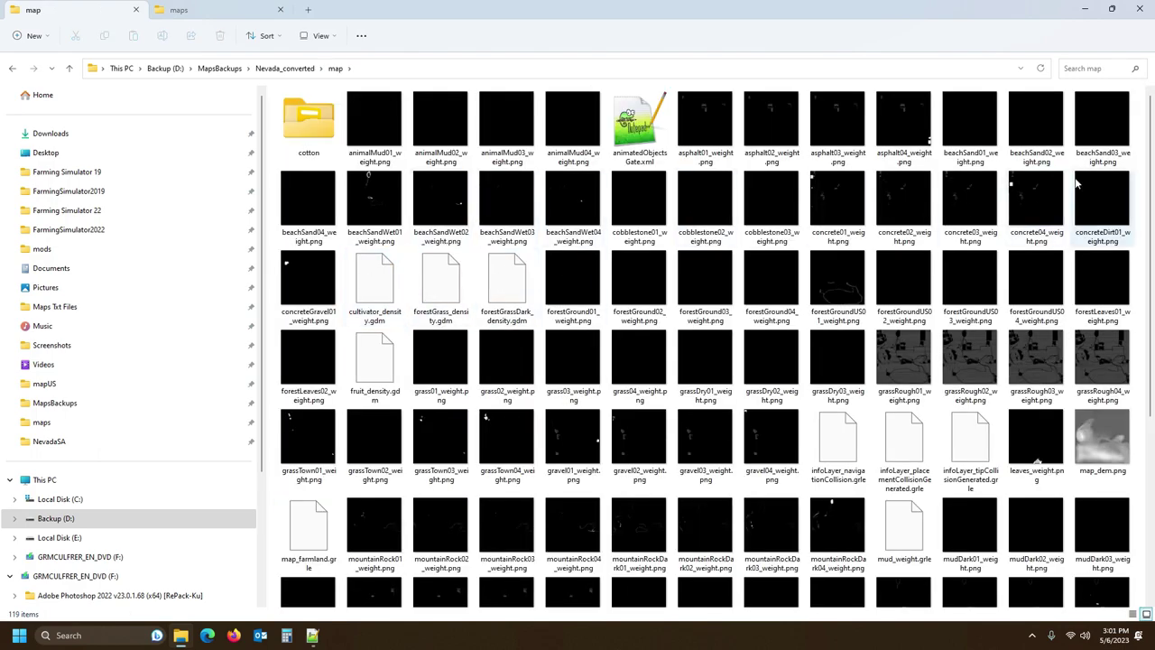
scroll(985, 275, down, 3)
scroll(985, 275, up, 3)
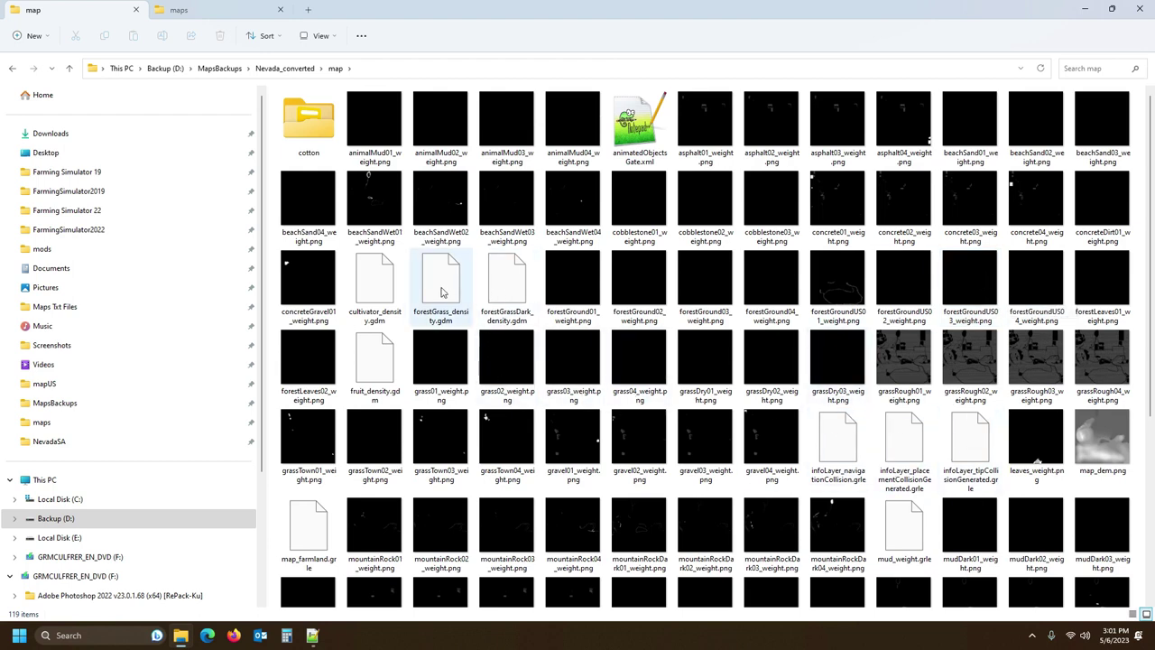
click(386, 362)
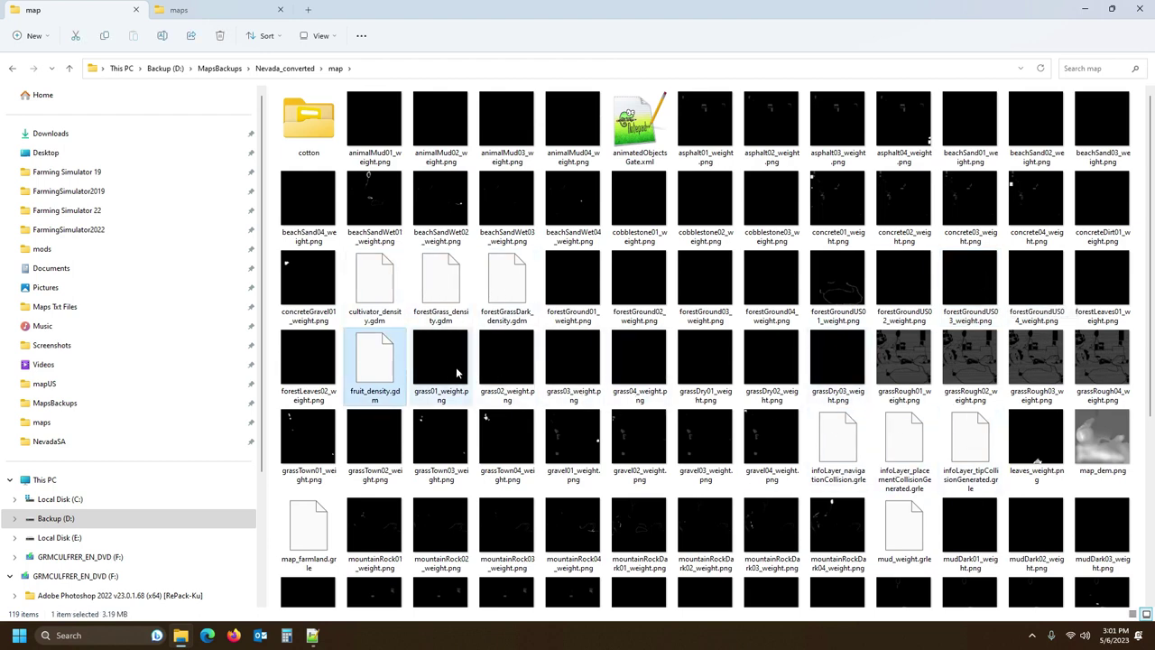
click(217, 10)
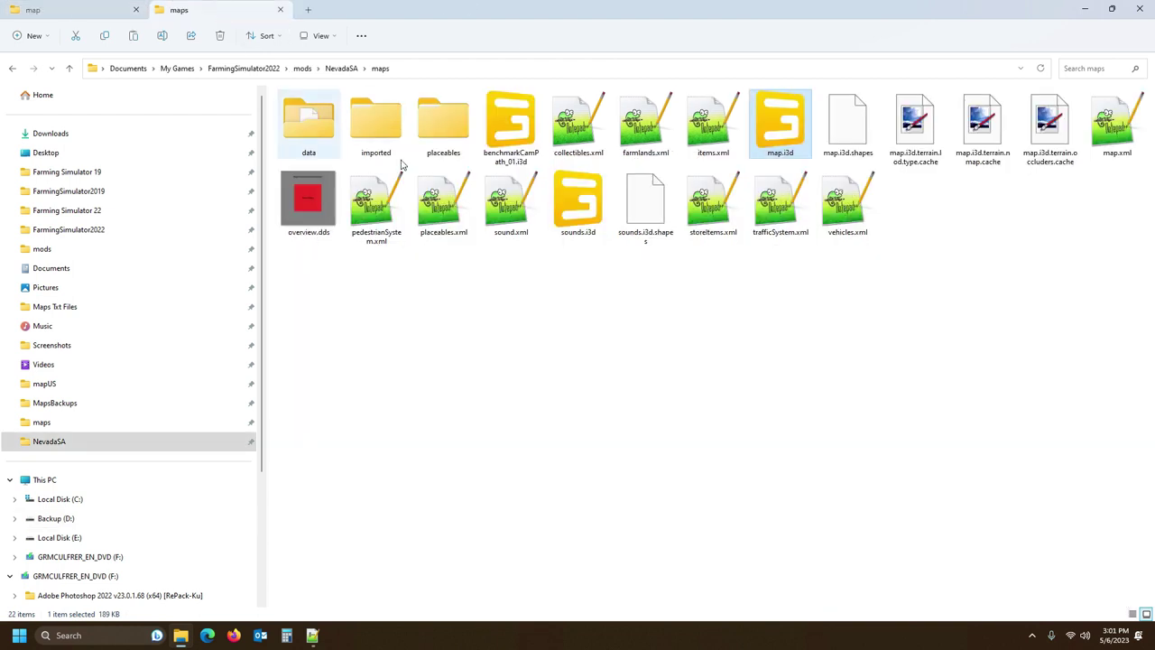
double_click(311, 117)
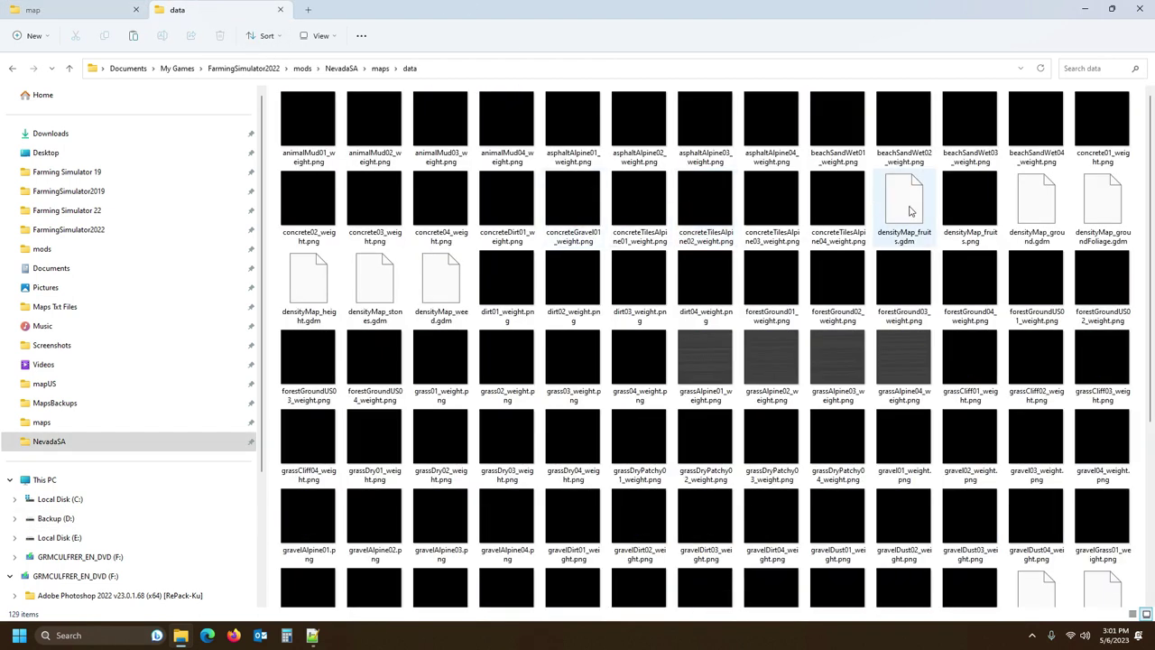
click(909, 210)
key(ctrl+v)
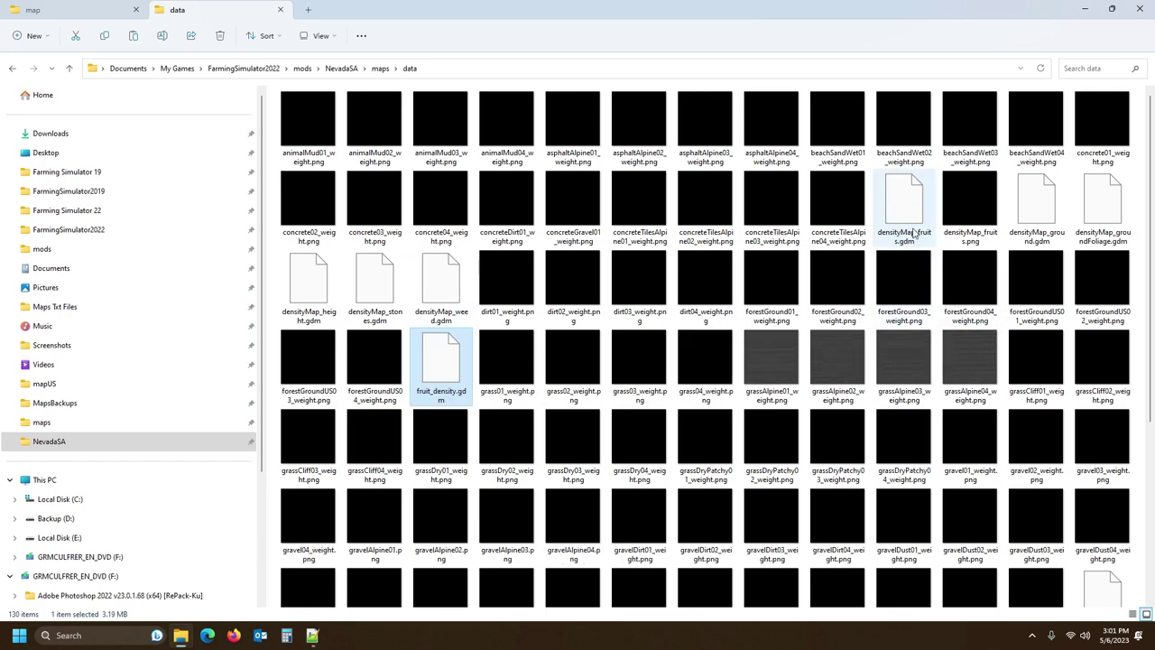
mouse_move(907, 221)
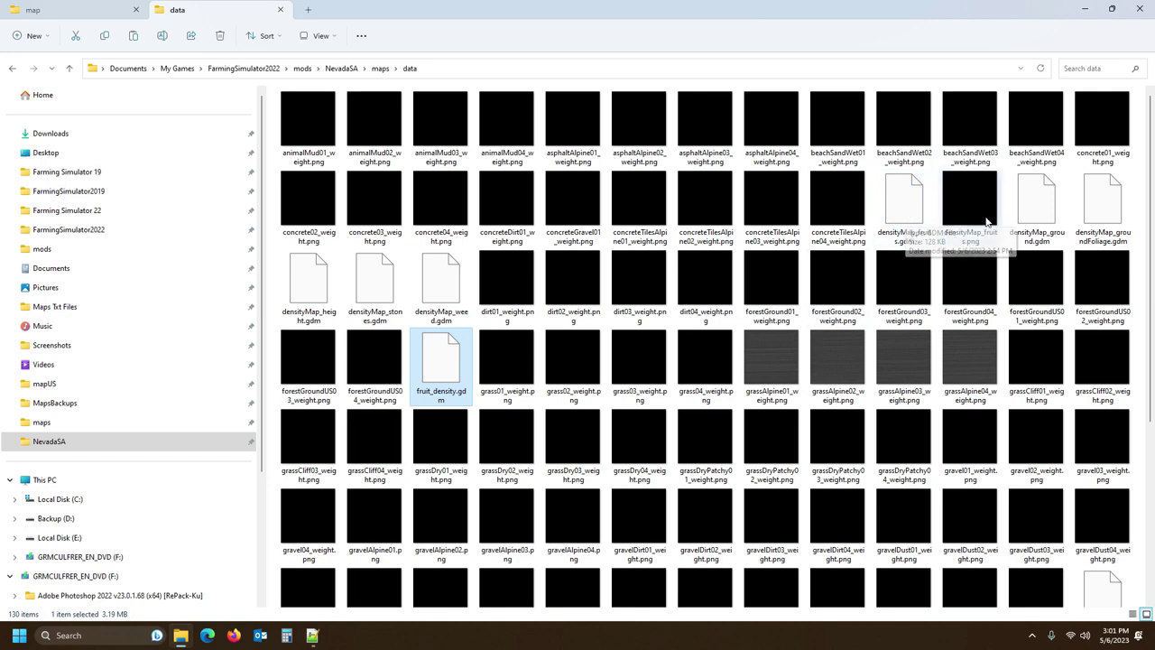
- Copy the base name of densityMap_fruits.gdm in the data folder and rename that file to densityMap_fruits1.gdm
click(912, 243)
click(919, 236)
key(ctrl+c)
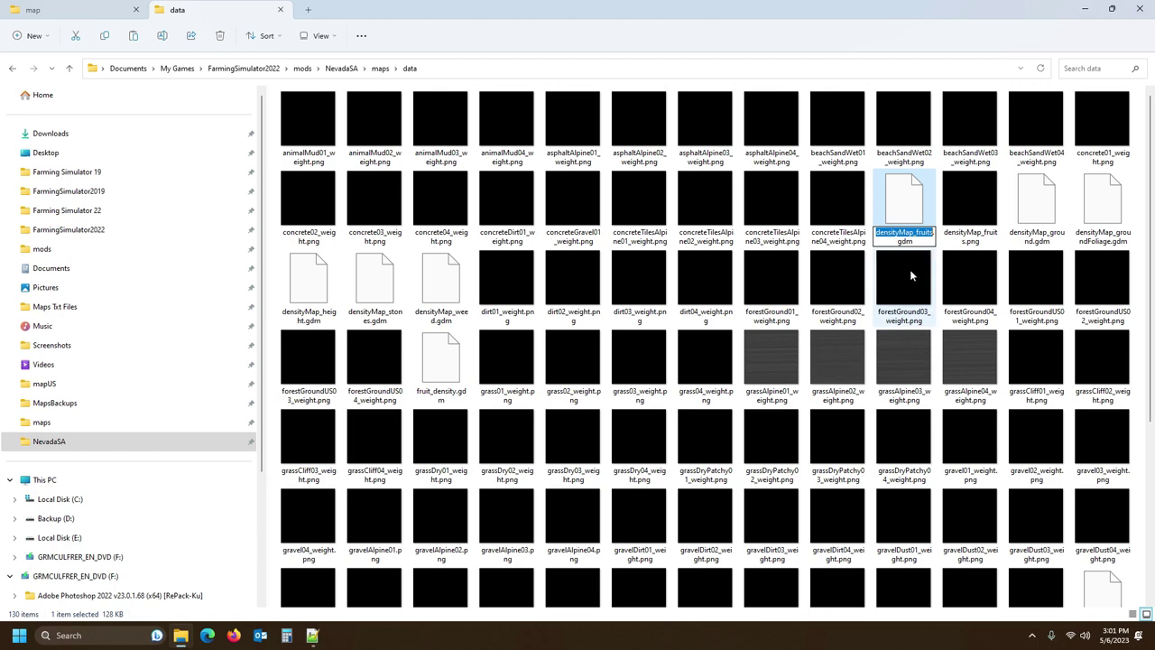
click(932, 233)
text(1)
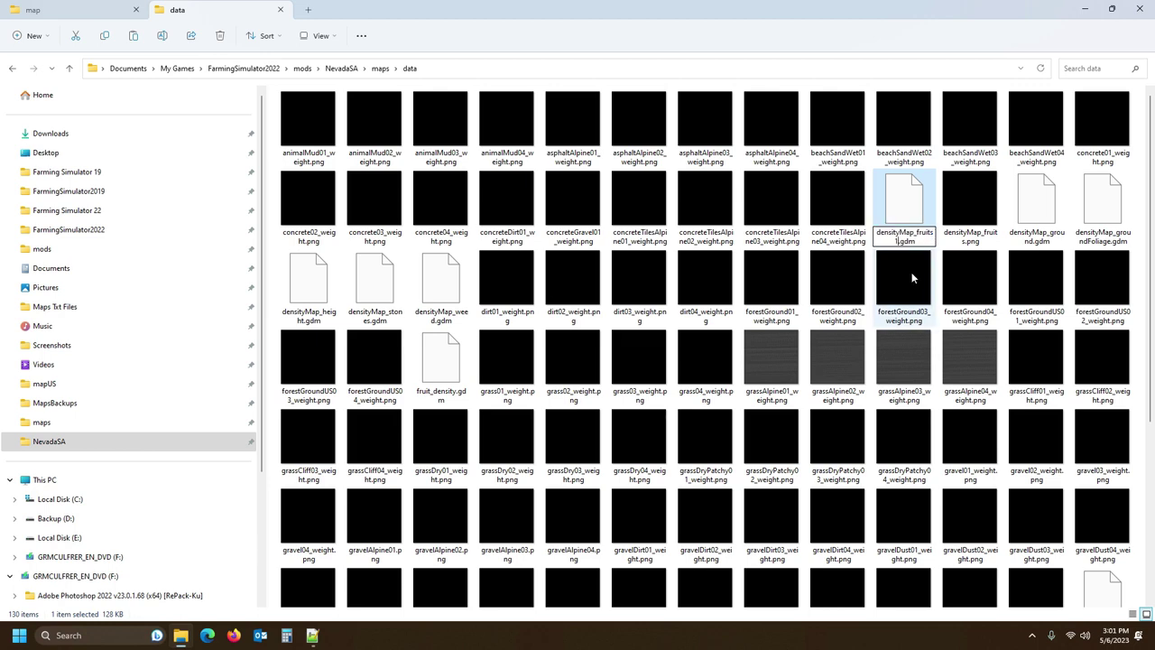
click(900, 200)
click(969, 206)
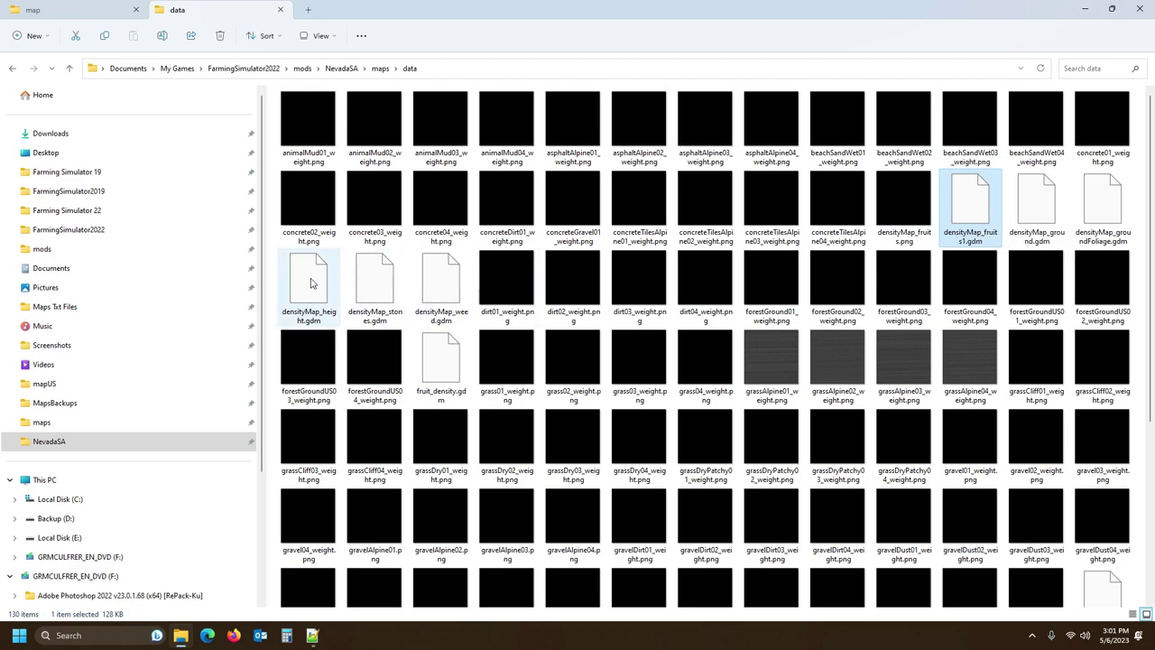
- Rename fruit_density.gdm in the data folder to densityMap_fruits.gdm
click(441, 361)
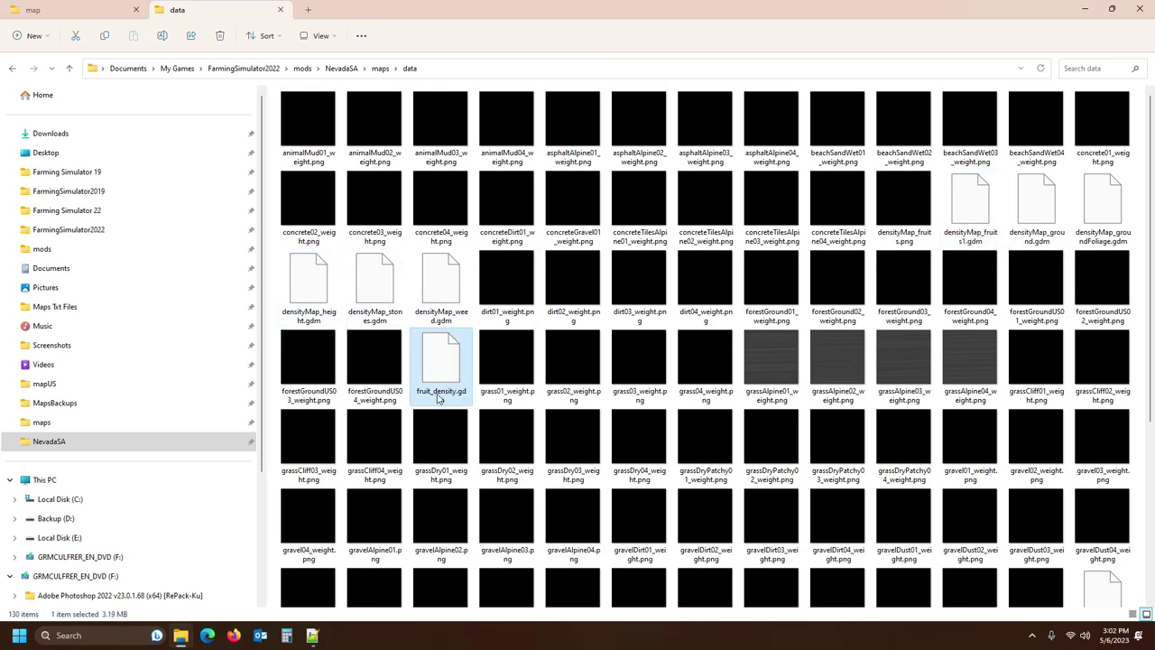
click(440, 395)
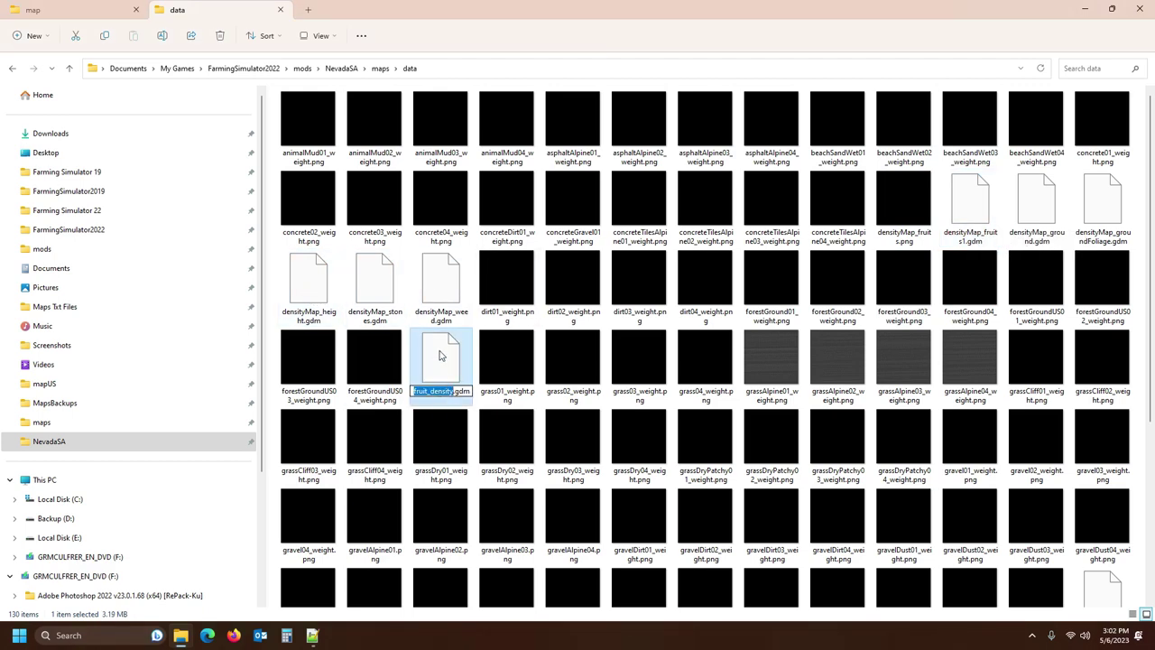
key(ctrl+v)
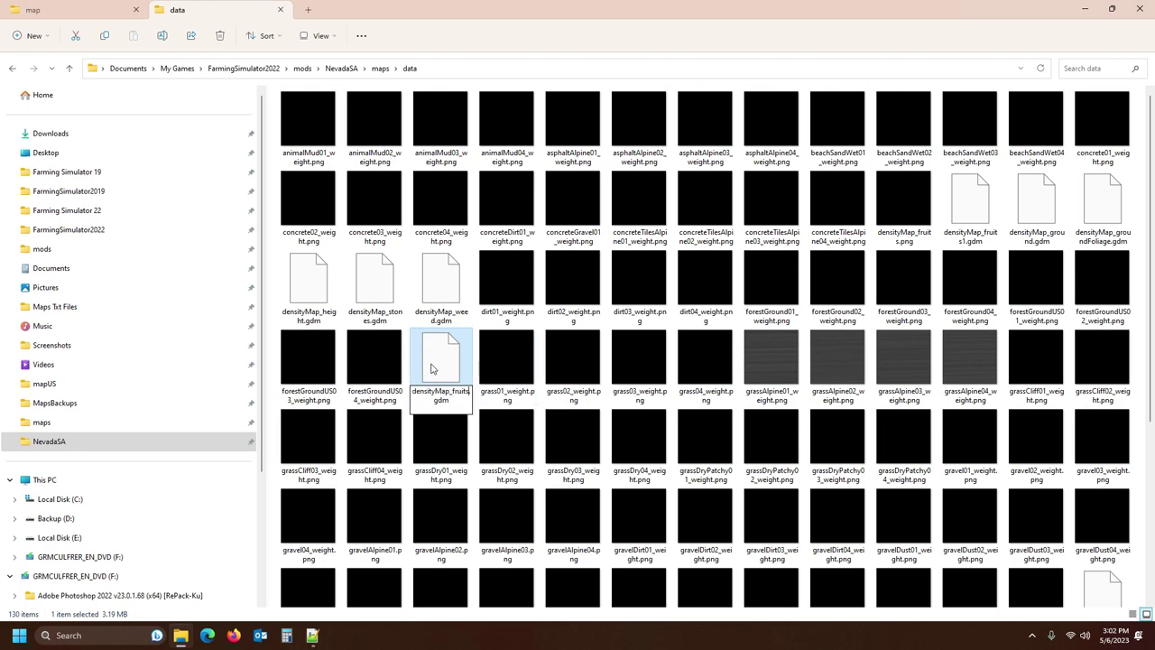
click(431, 362)
click(905, 204)
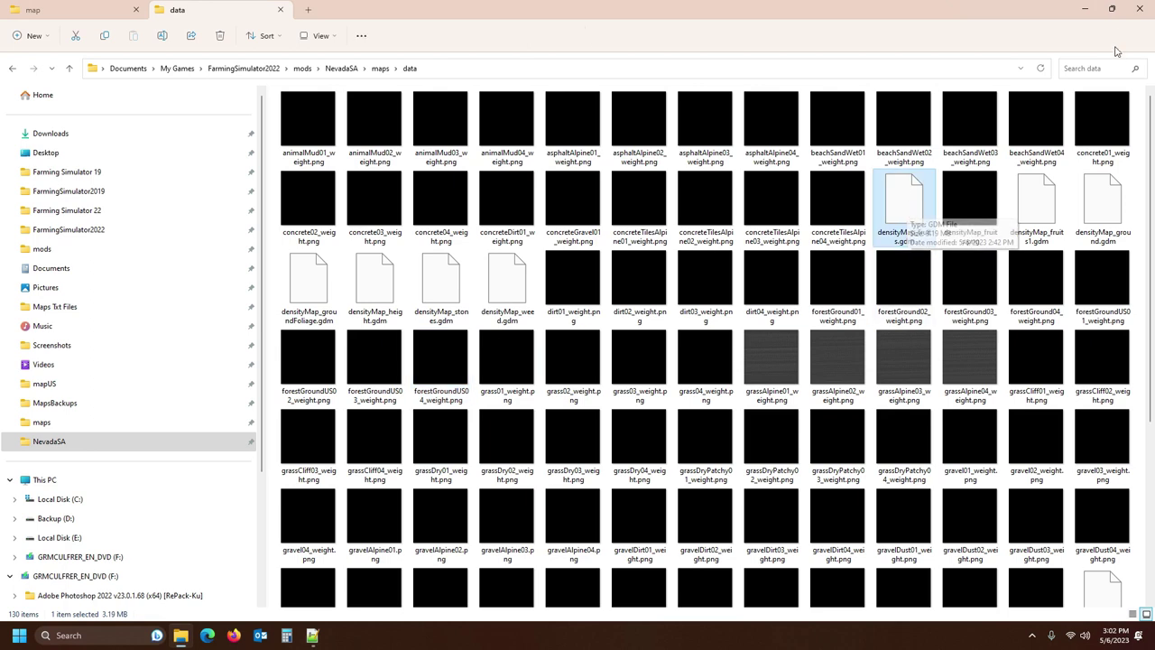
- Open the grleconverter folder inside Mapstuff on the desktop and arrange its window beside the data folder window
click(1111, 9)
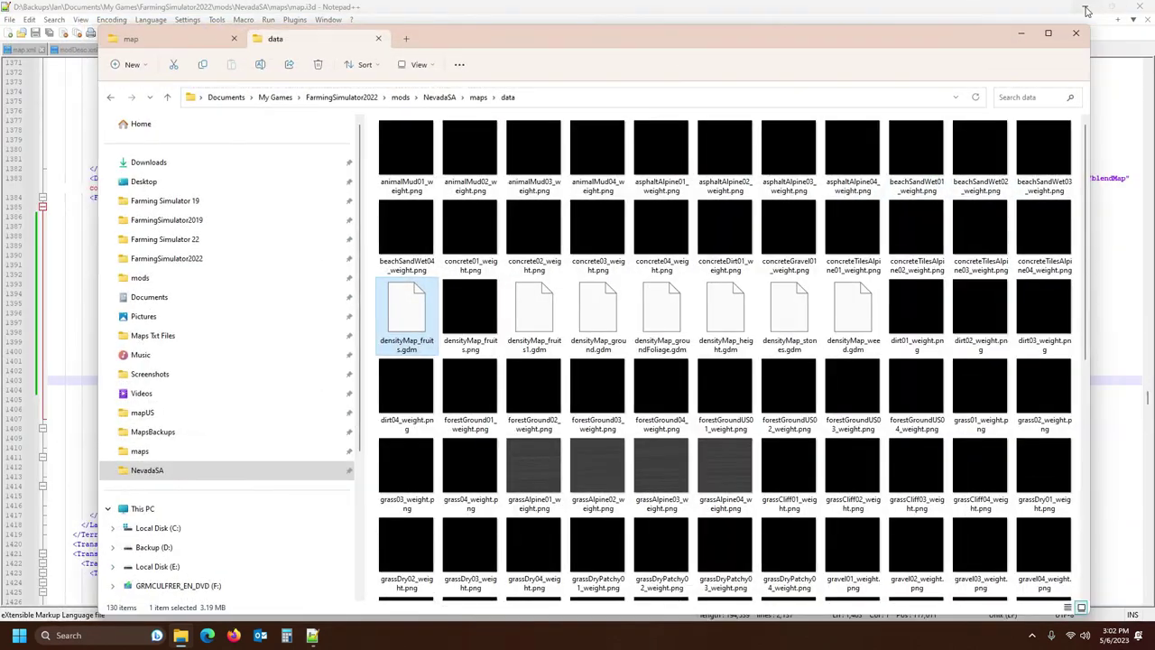
key(super+Home)
drag(688, 44, 949, 36)
double_click(296, 83)
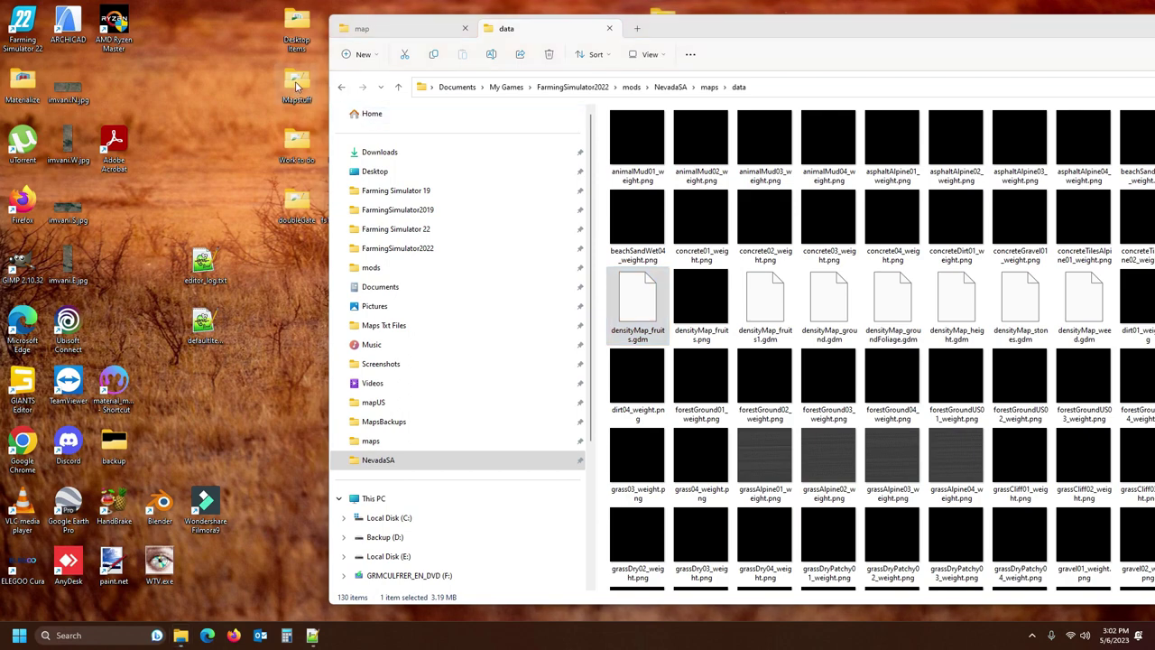
click(322, 271)
double_click(323, 269)
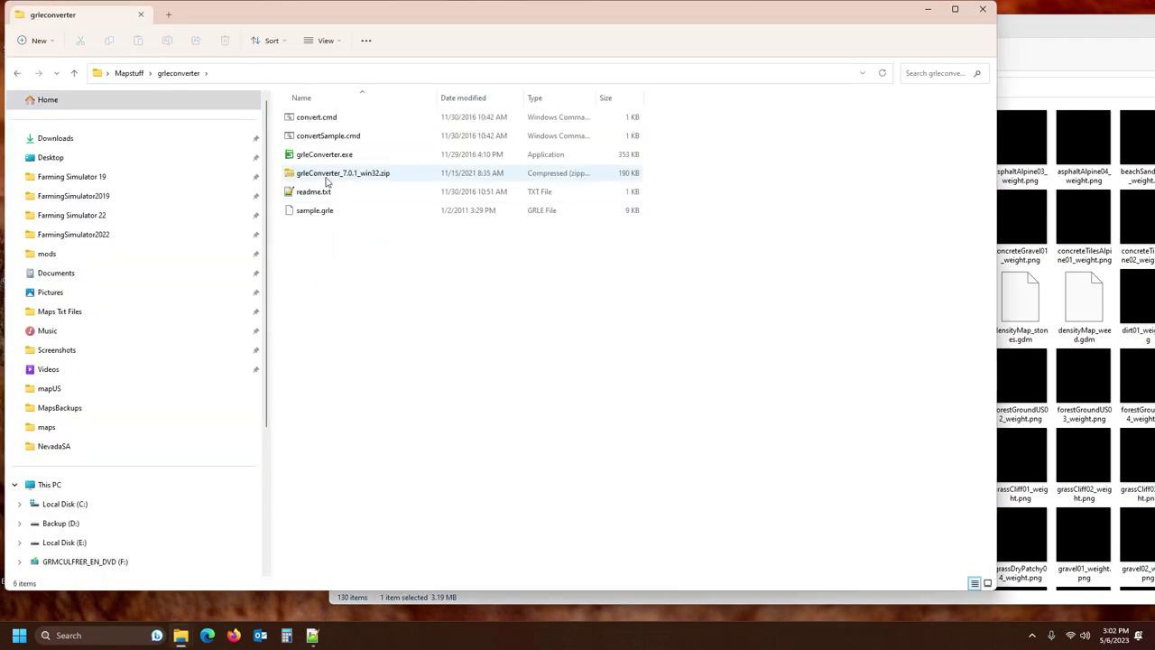
drag(802, 14, 542, 19)
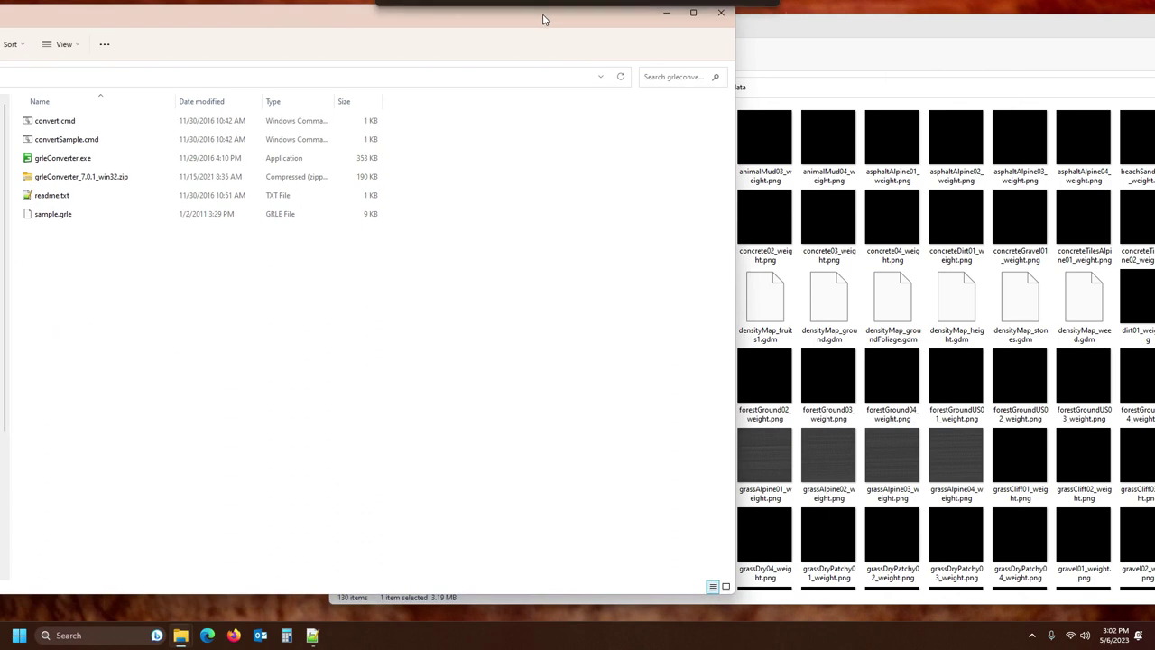
- Convert densityMap_fruits.gdm to densityMap_fruits.png by running it through convert.cmd in the grleconverter folder, and check the resulting image
click(905, 17)
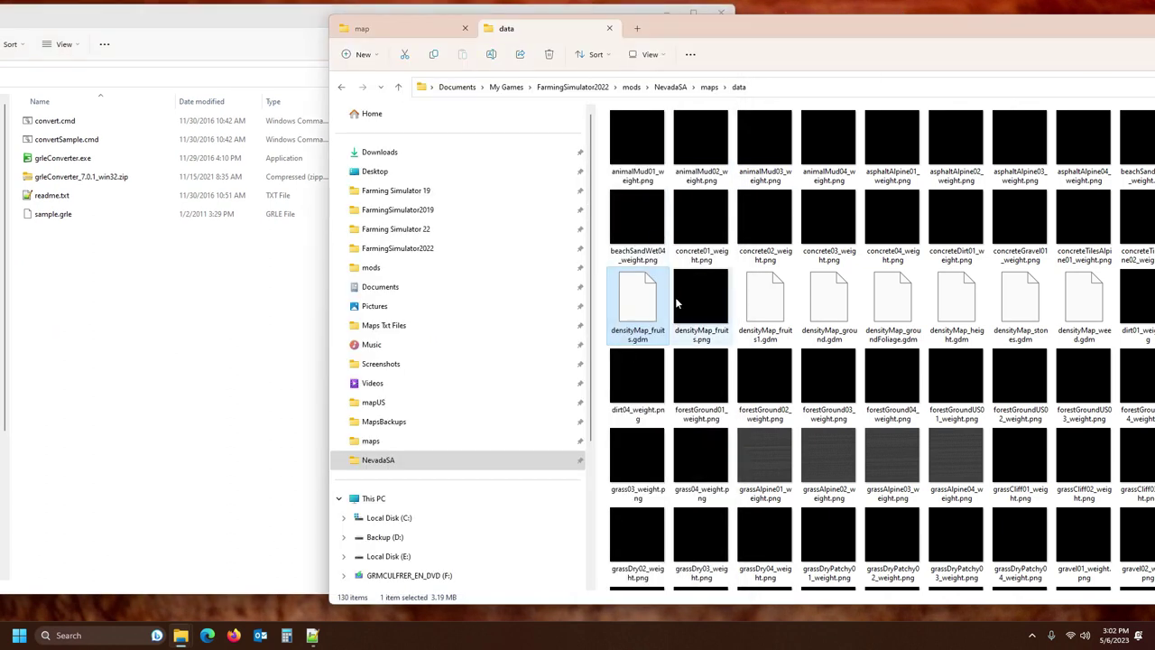
drag(641, 308, 83, 120)
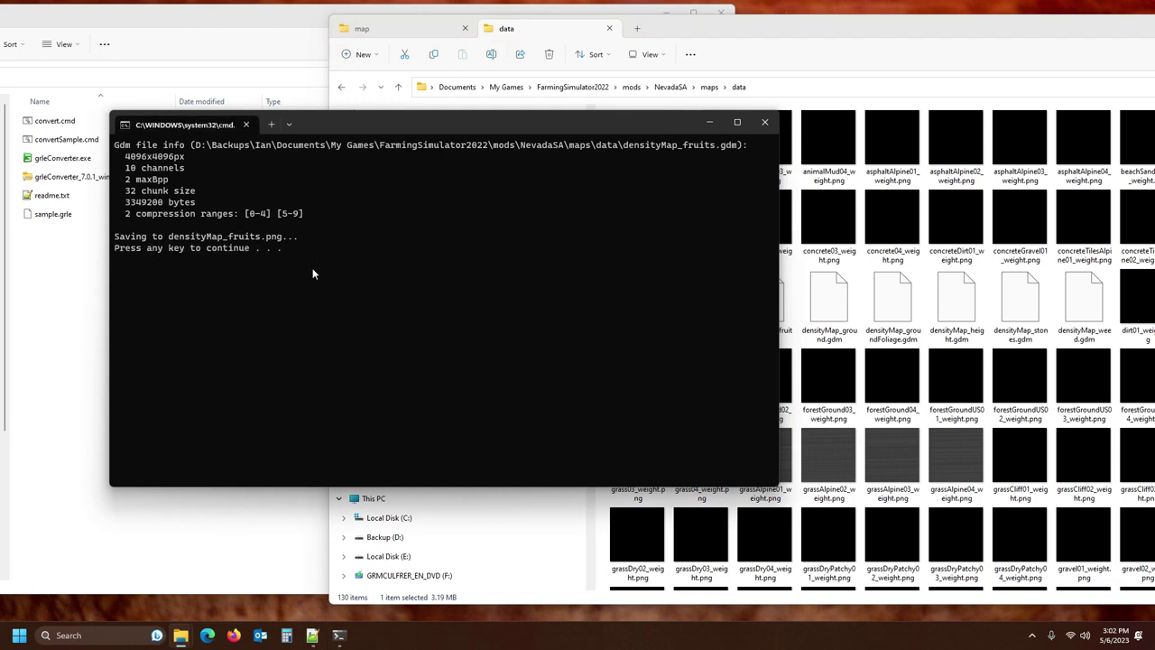
key(Return)
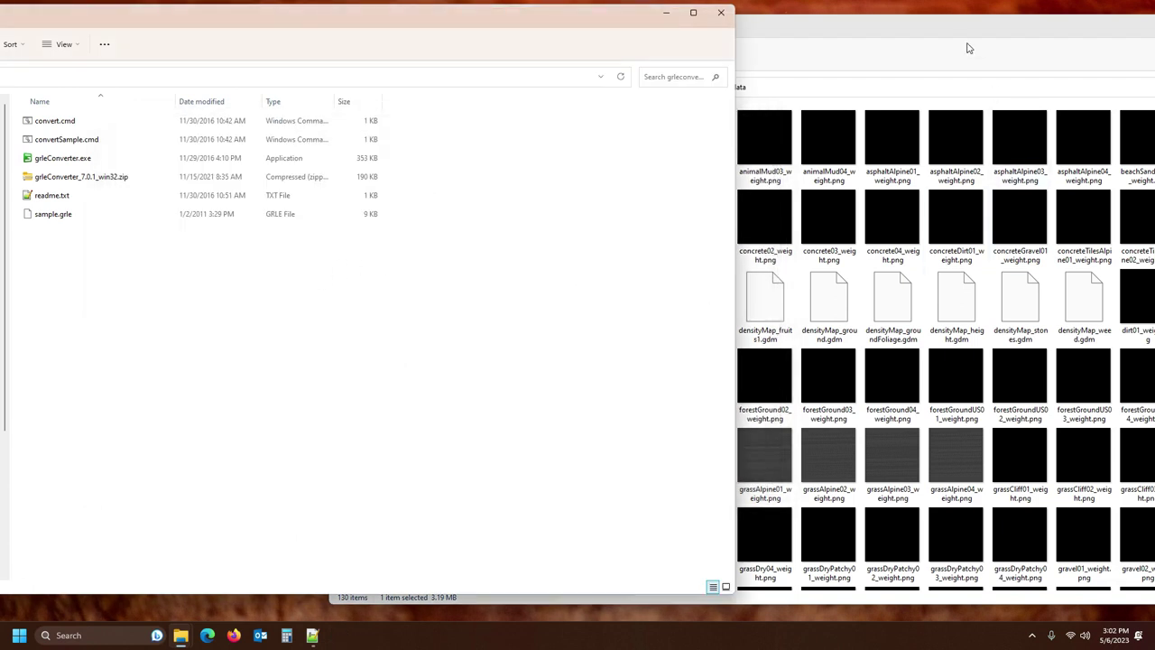
click(955, 29)
click(698, 302)
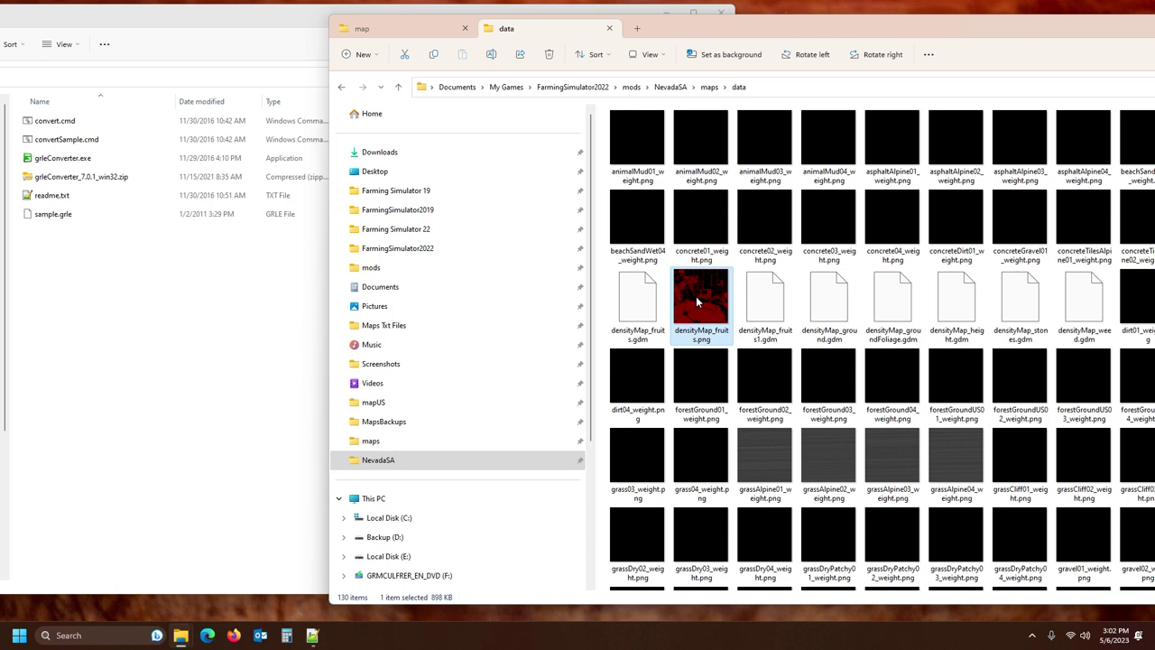
- Delete densityMap_fruits.gdm and densityMap_fruits1.gdm from NevadaSA's maps\data folder
click(638, 305)
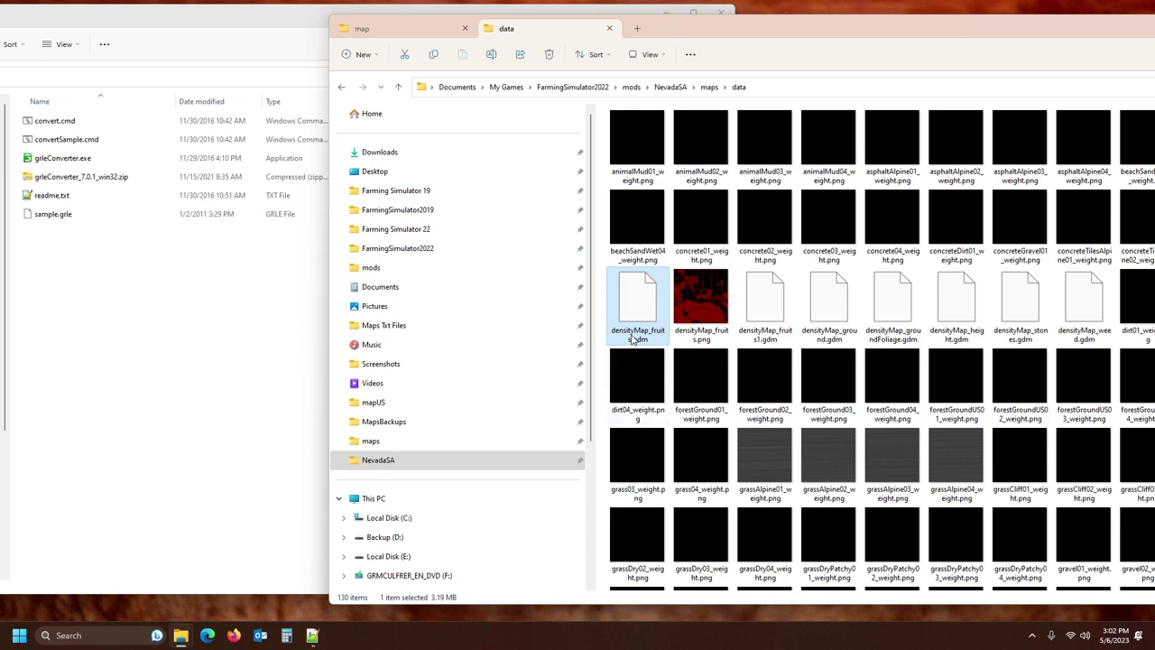
key(Delete)
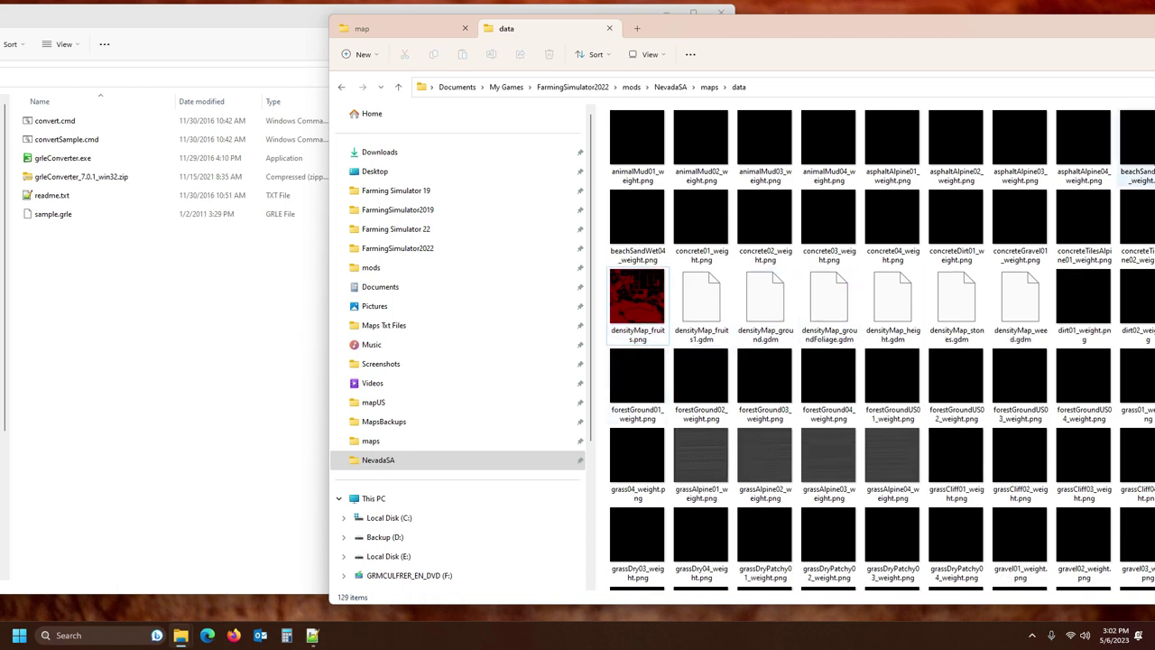
drag(1076, 28, 883, 34)
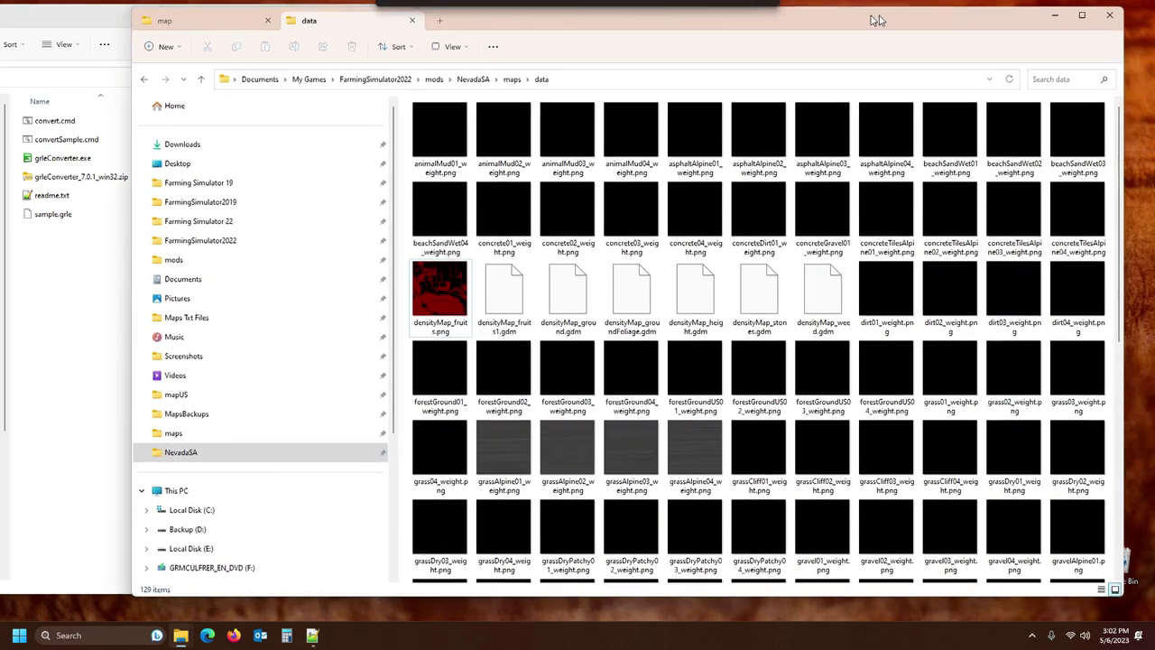
click(507, 312)
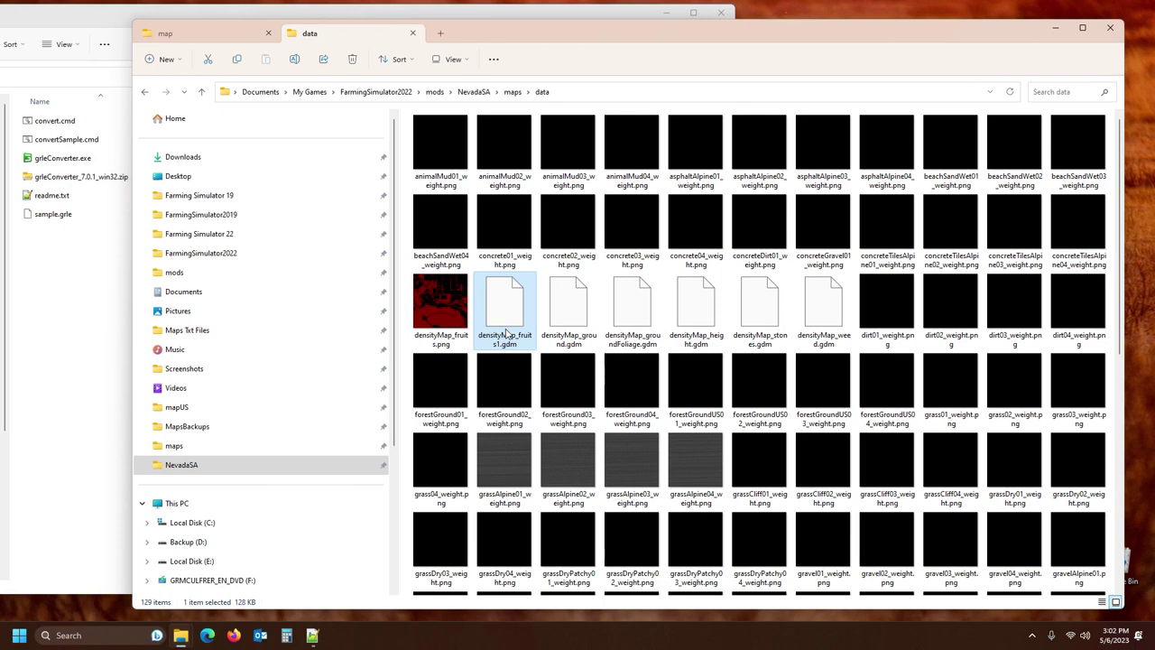
key(Delete)
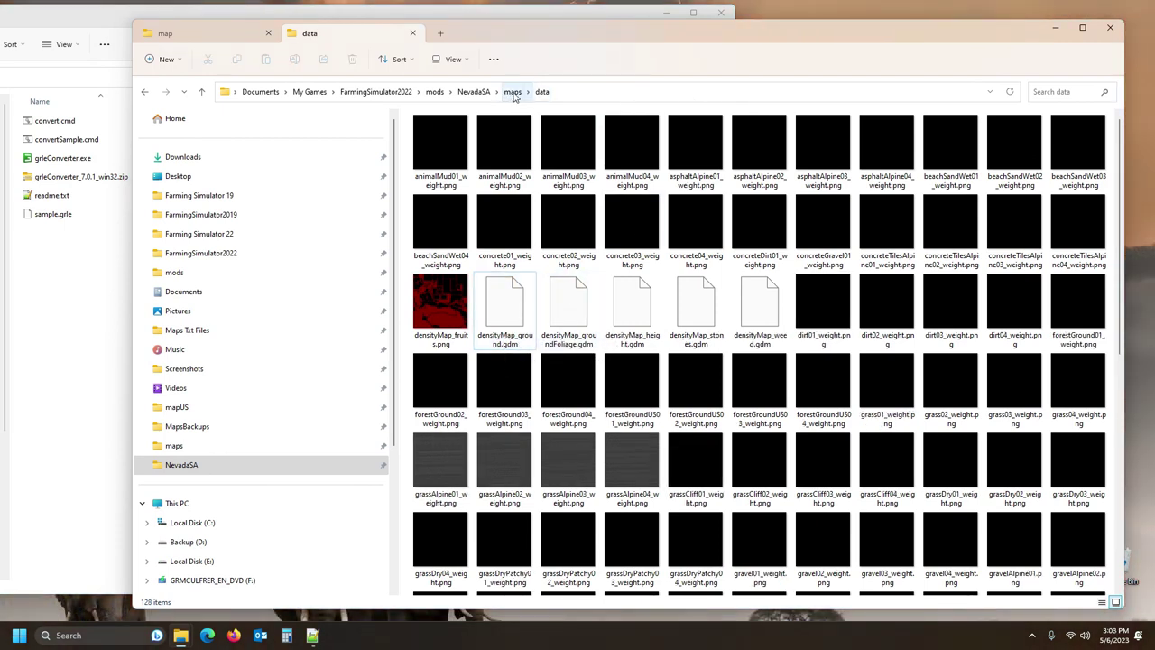
- Switch to Notepad++, set the file extension of the densityMap_fruits entry in map.i3d to png and save the file
click(313, 635)
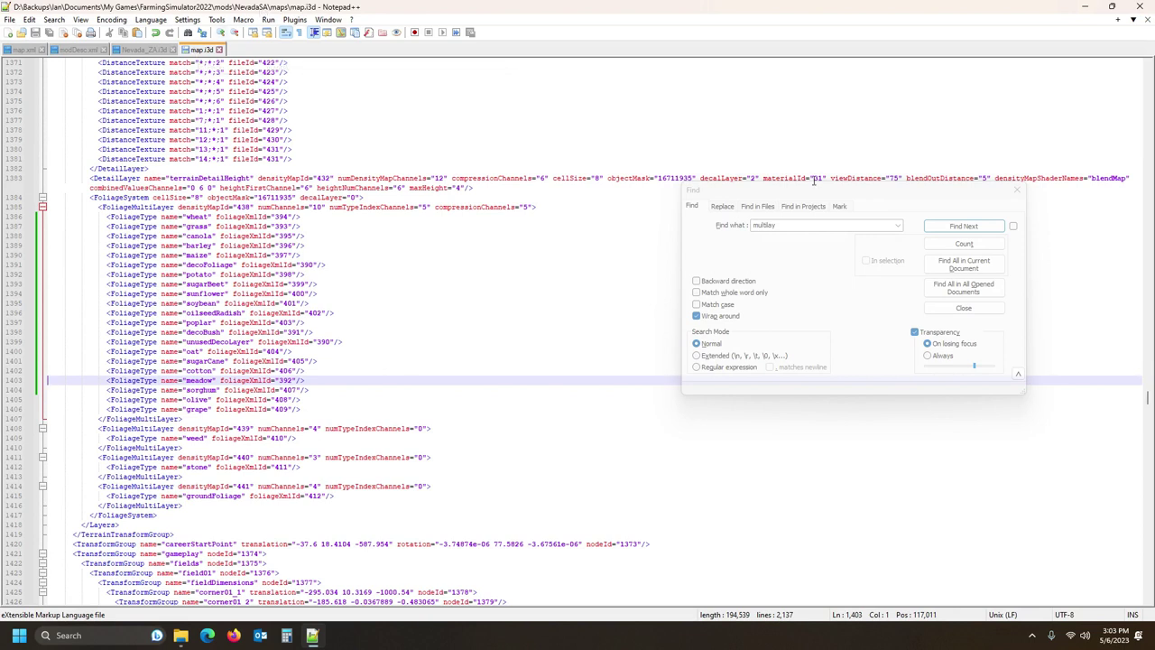
double_click(812, 227)
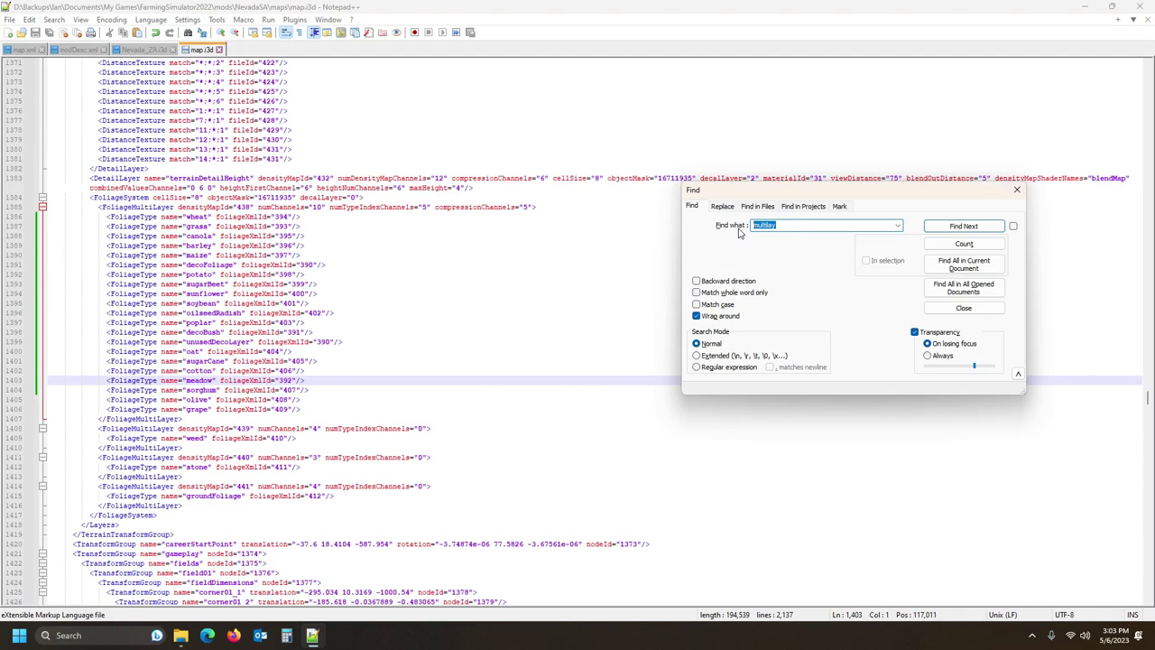
key(ctrl+v)
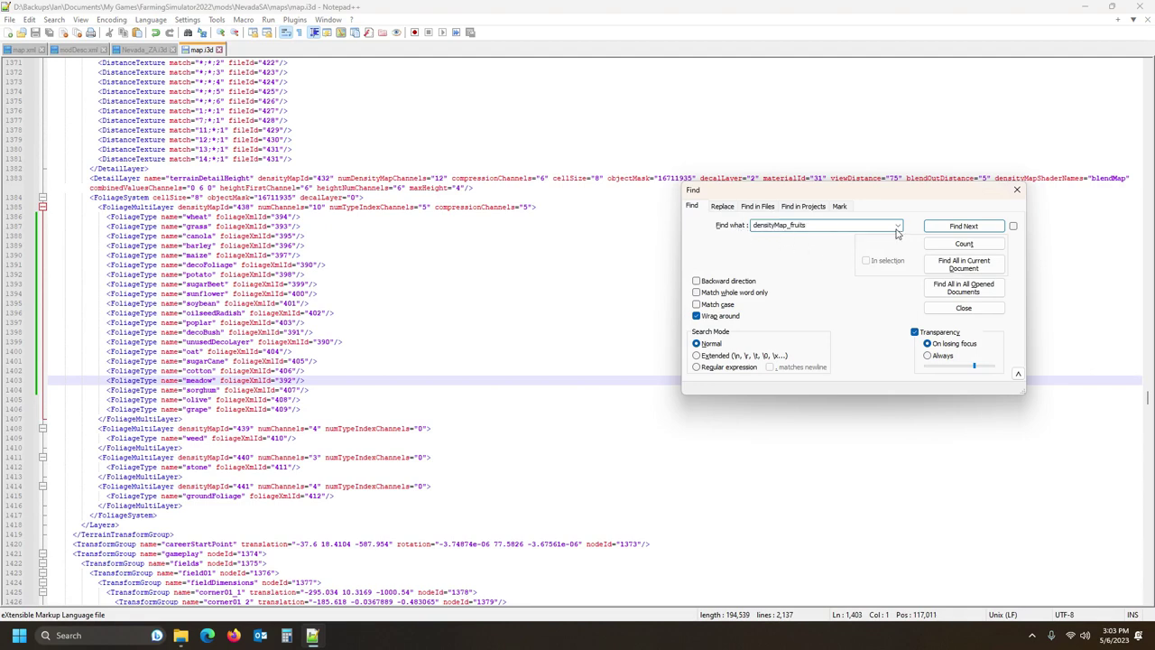
click(959, 226)
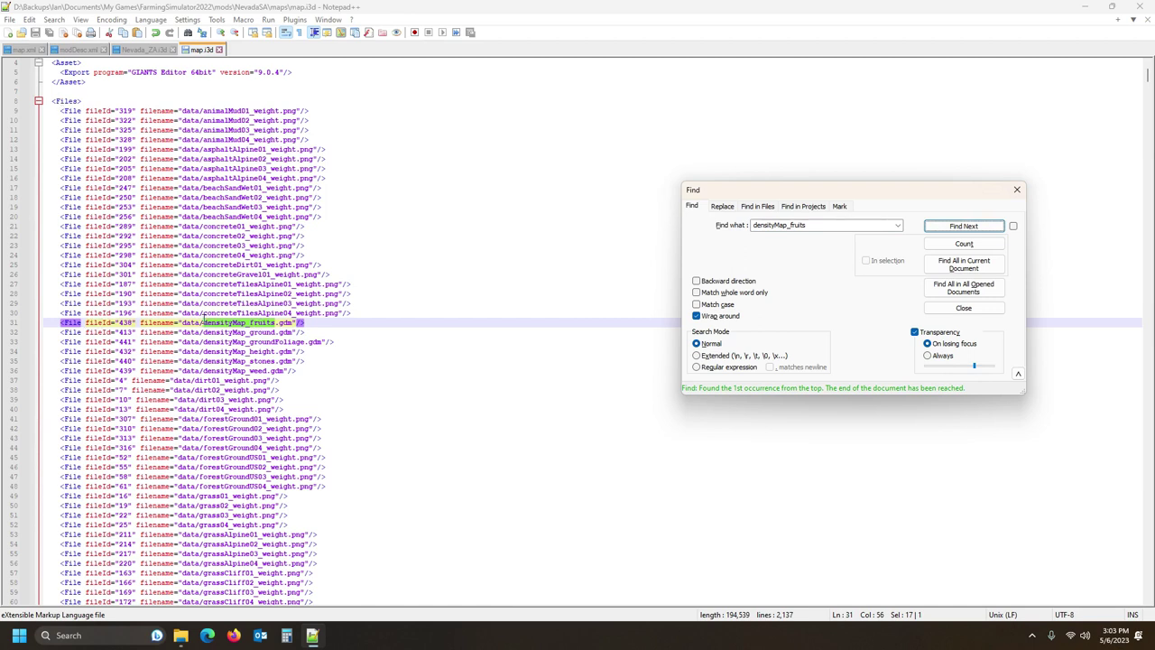
double_click(285, 322)
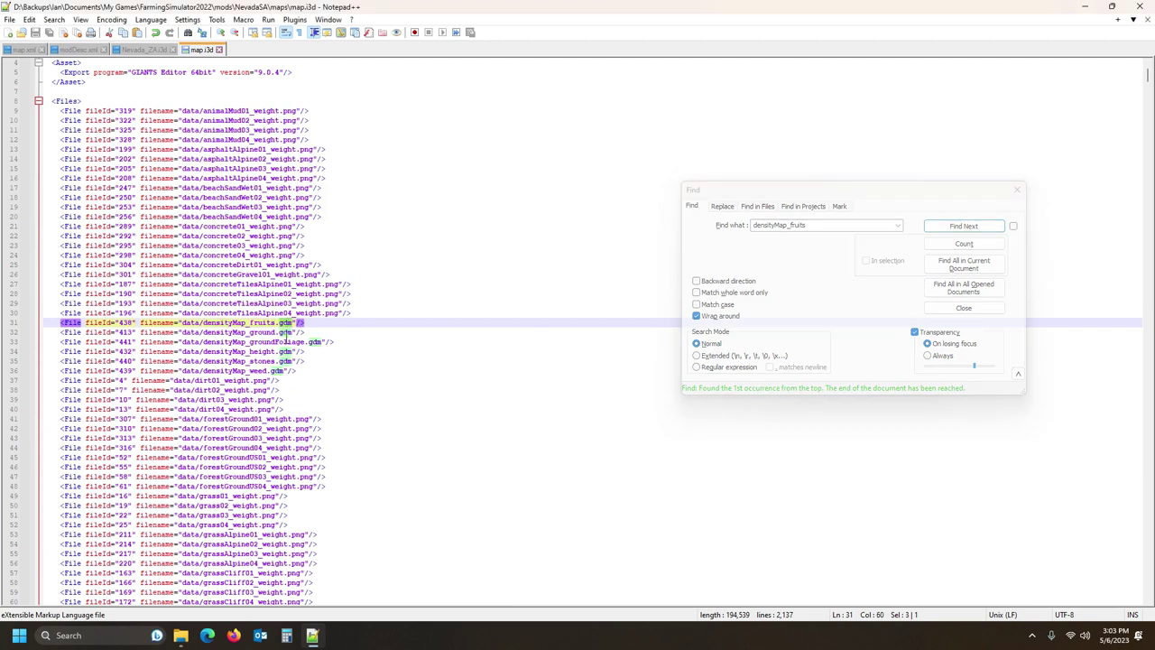
text(png)
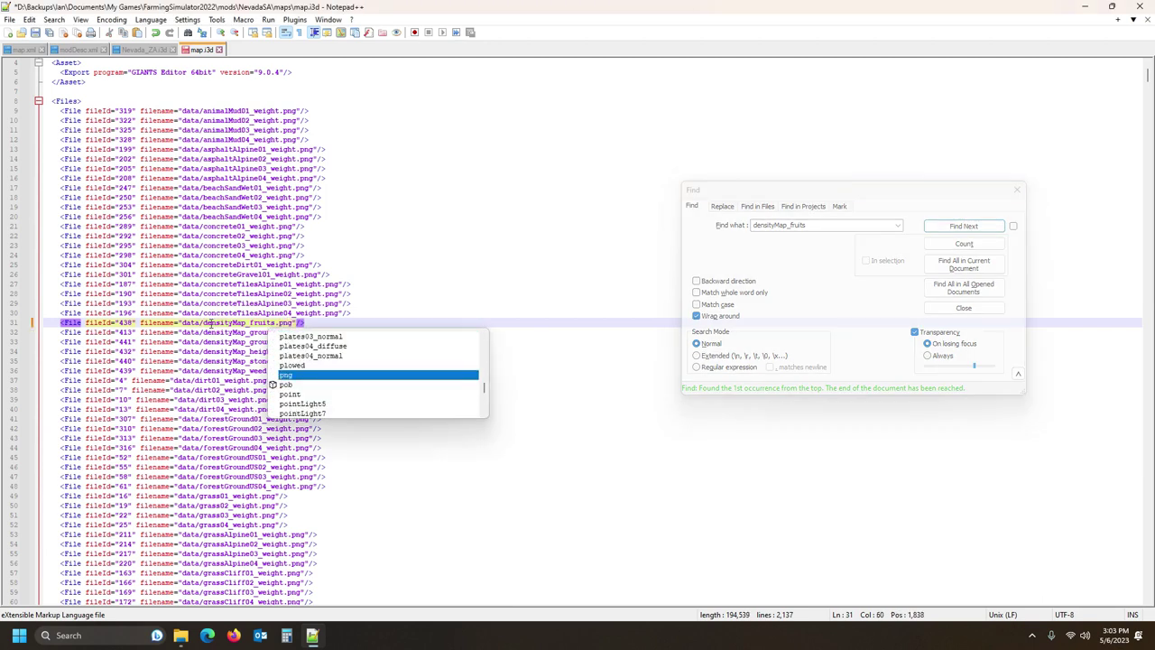
click(210, 323)
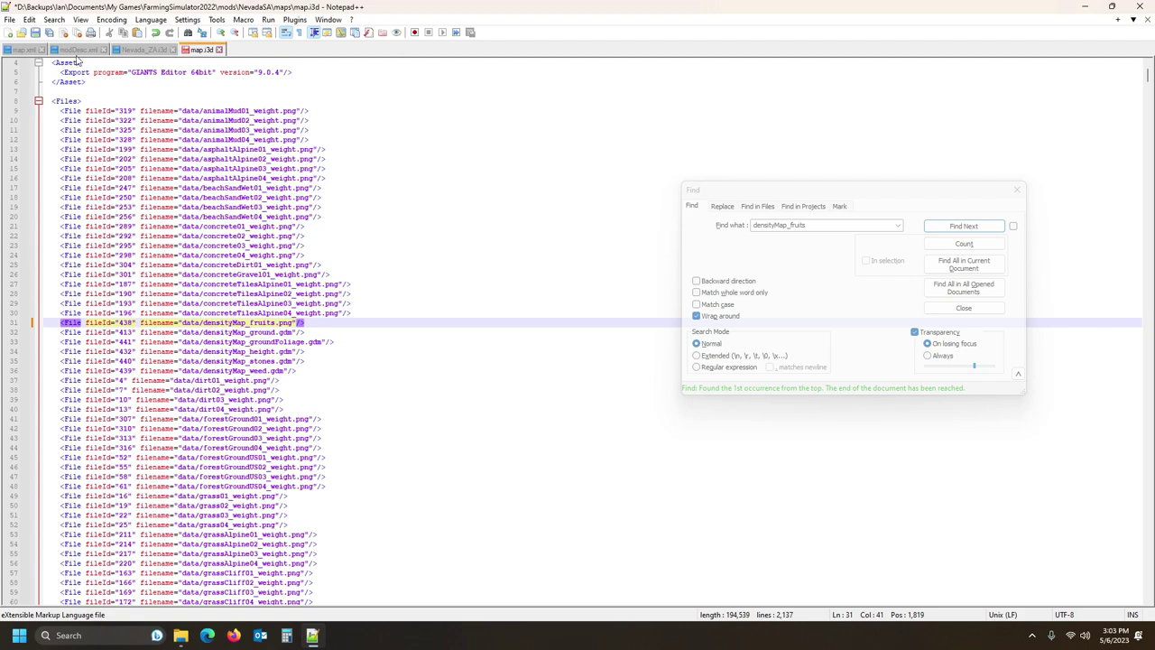
click(35, 32)
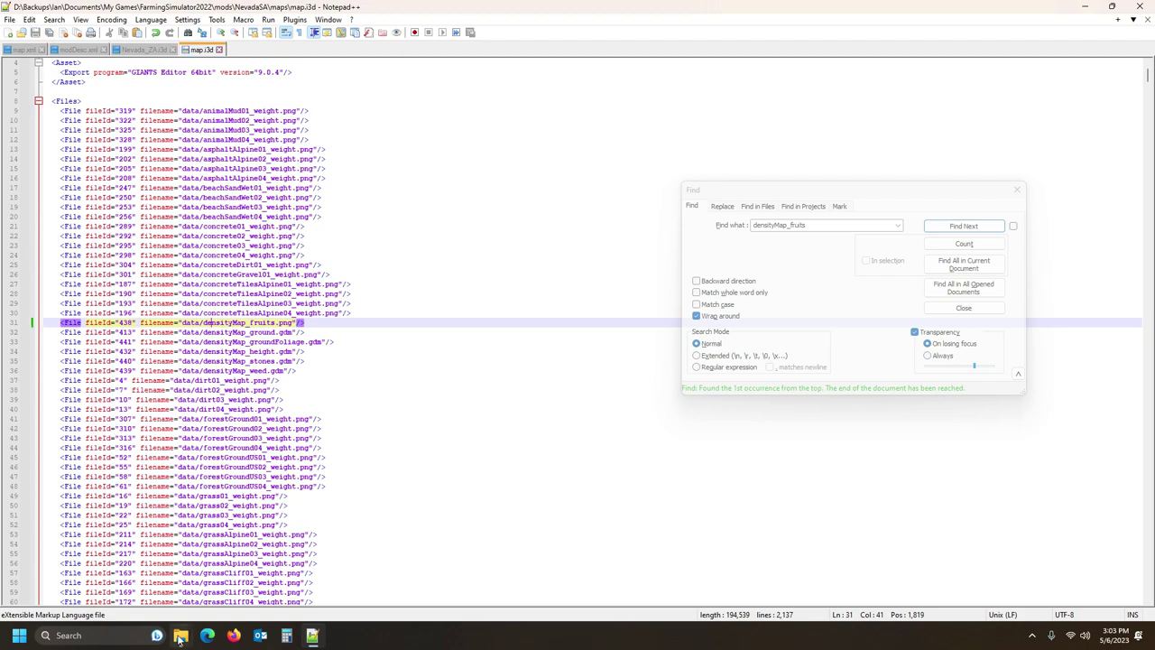
- Switch to File Explorer, open map.i3d from NevadaSA's maps folder in GIANTS Editor 9.0.4 and look over the terrain
mouse_move(180, 637)
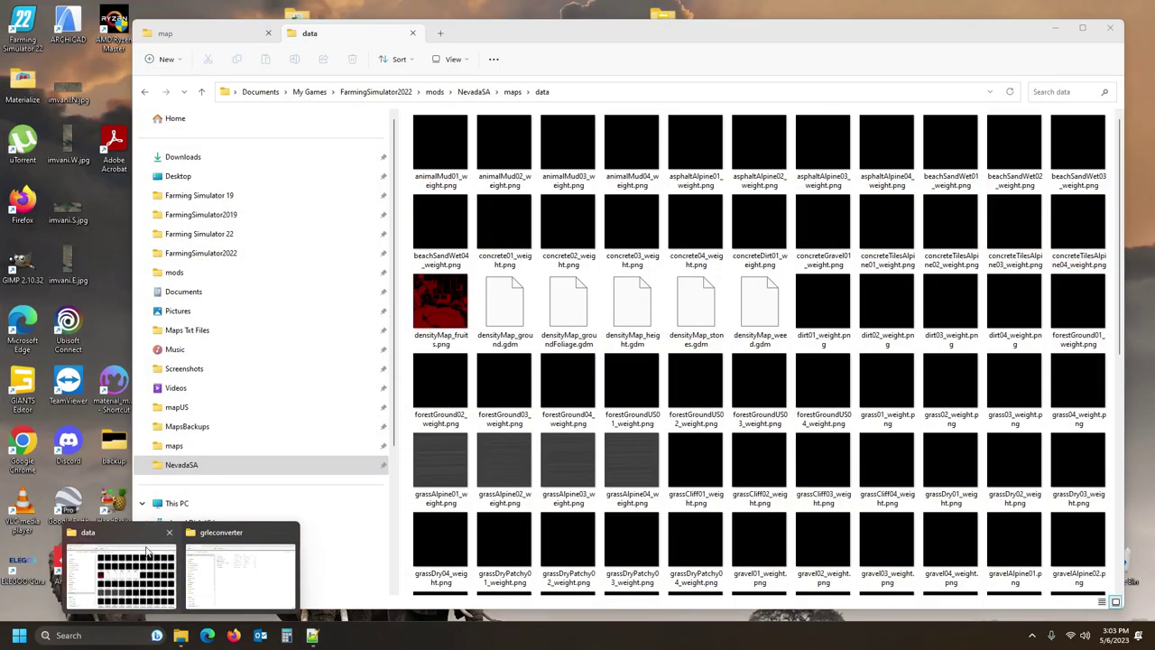
click(147, 552)
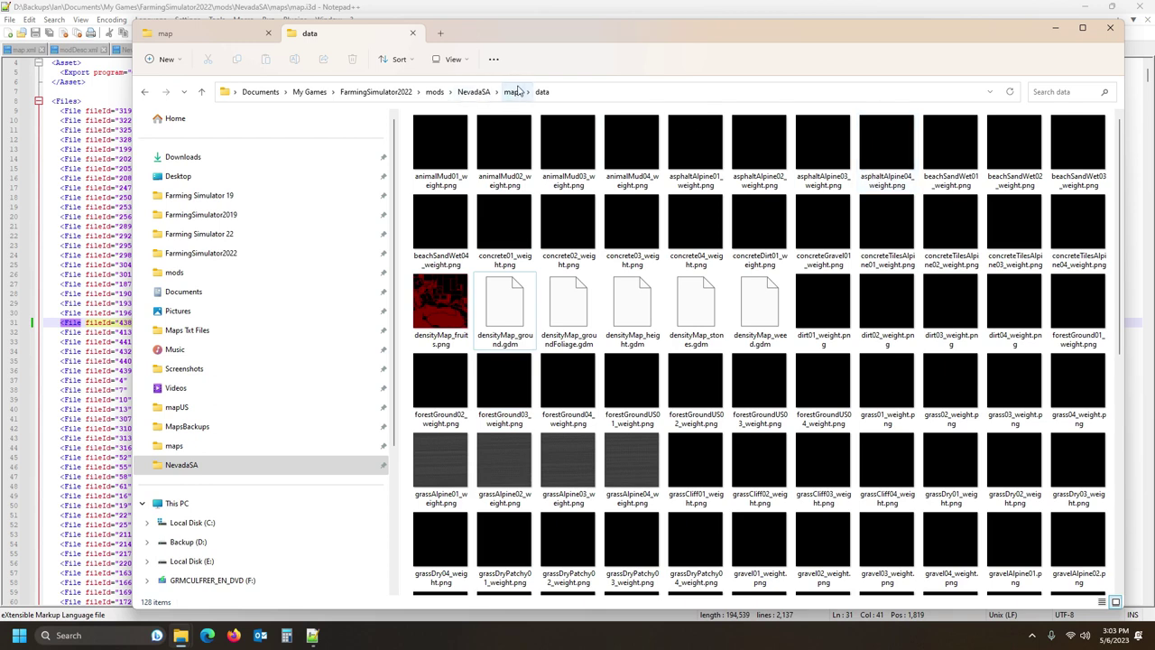
click(514, 91)
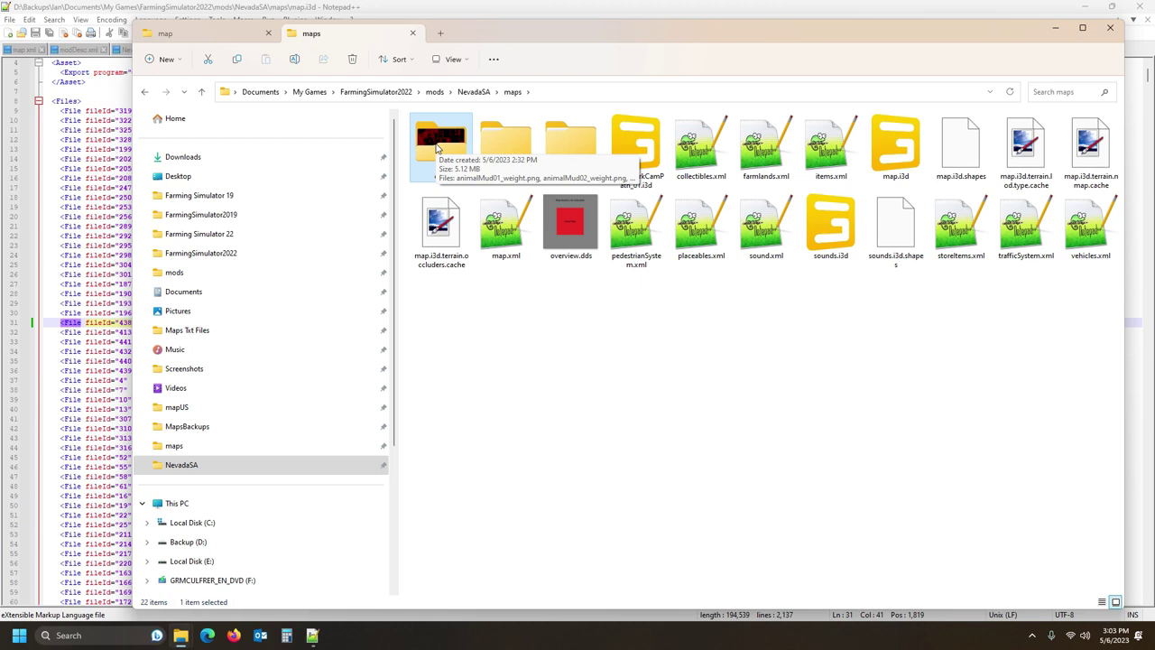
double_click(895, 144)
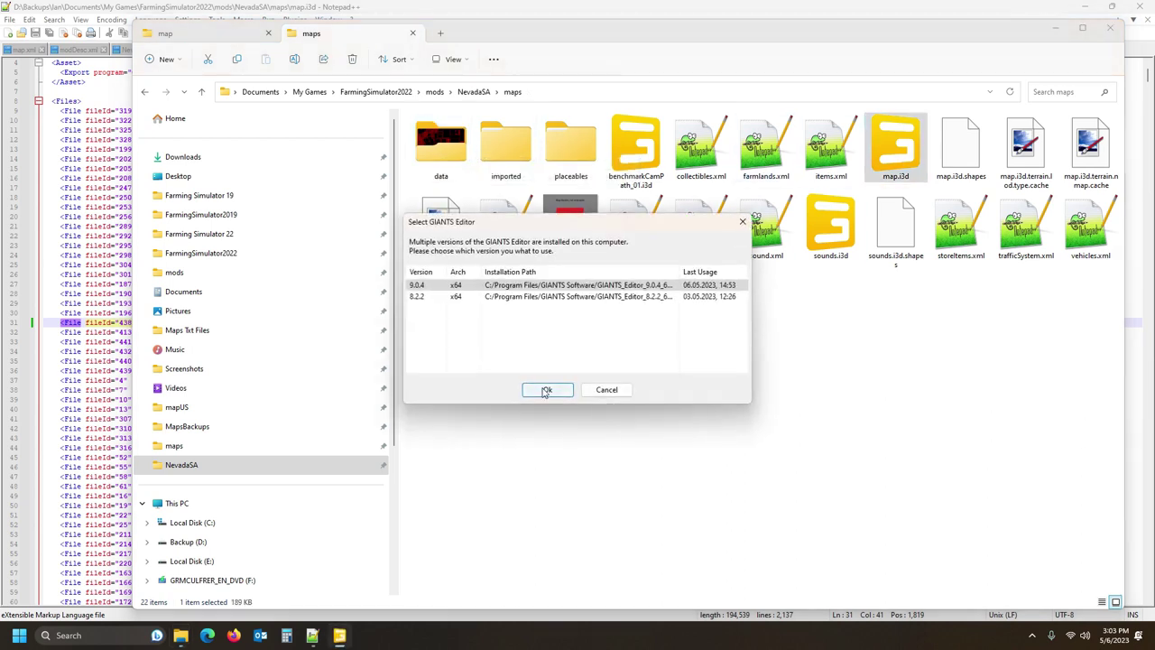
click(545, 390)
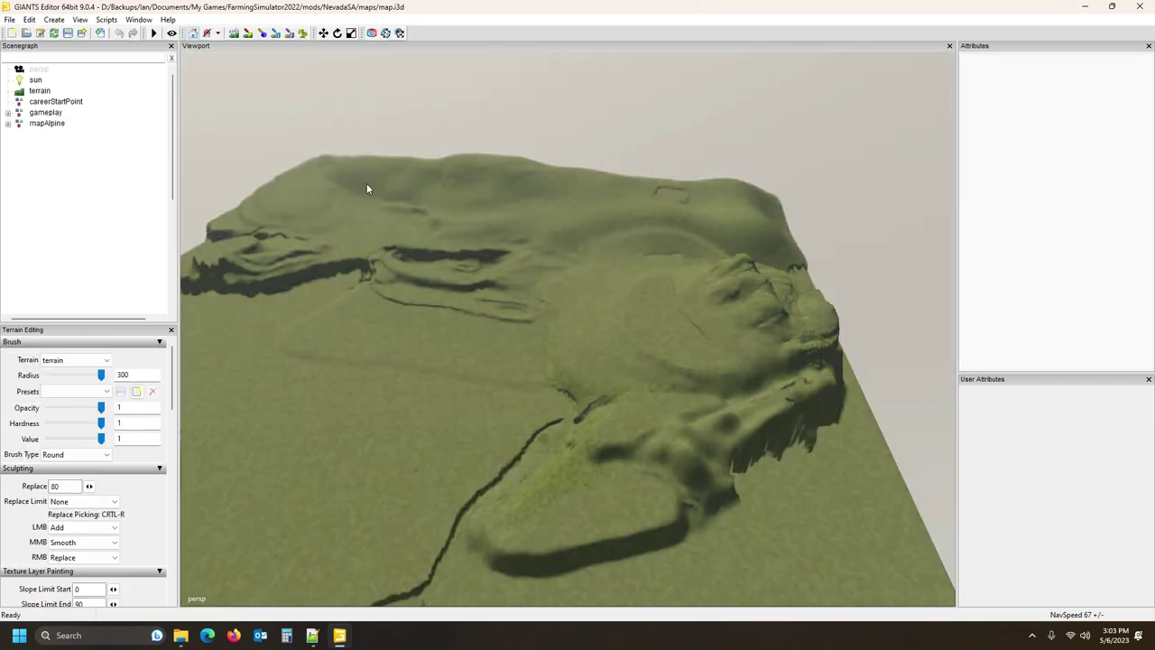
right_drag(520, 197, 486, 217)
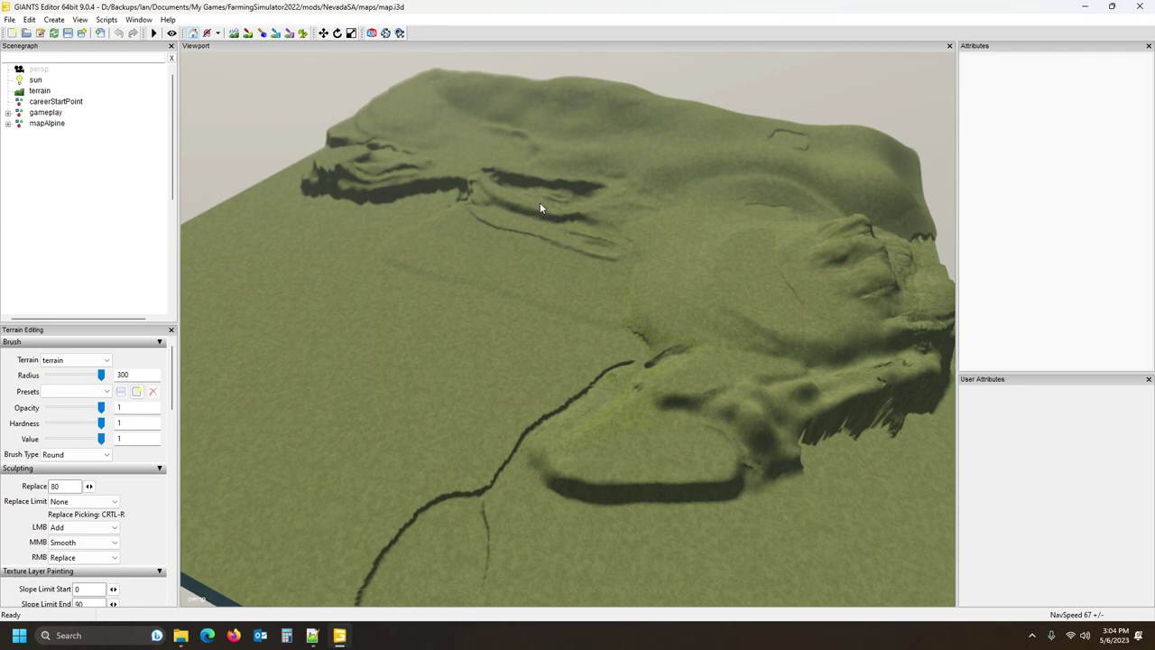
scroll(539, 202, up, 10)
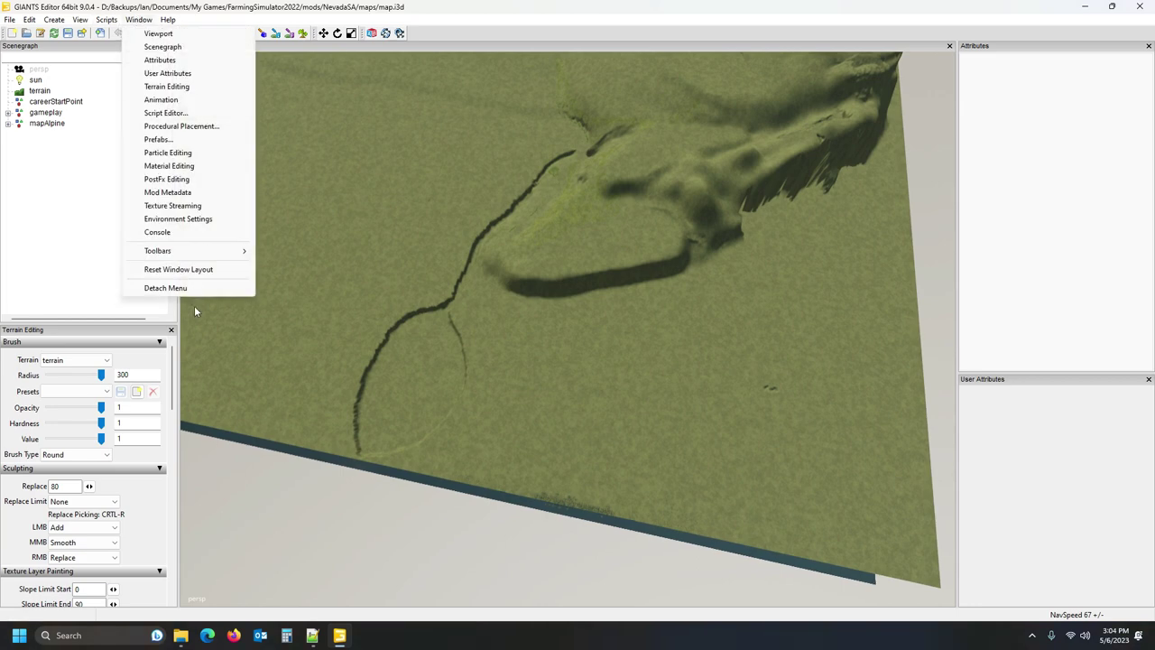
- Open the console, enlarge it and read through the map loading log for foliage and density map messages, and close it again
click(157, 232)
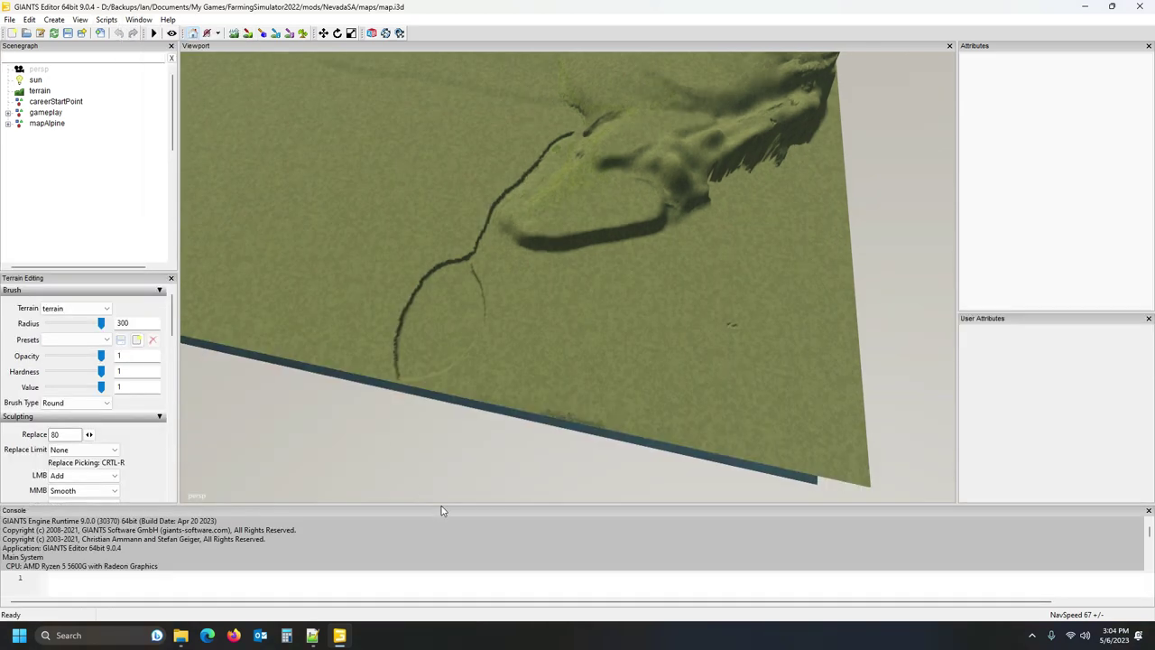
drag(443, 504, 465, 310)
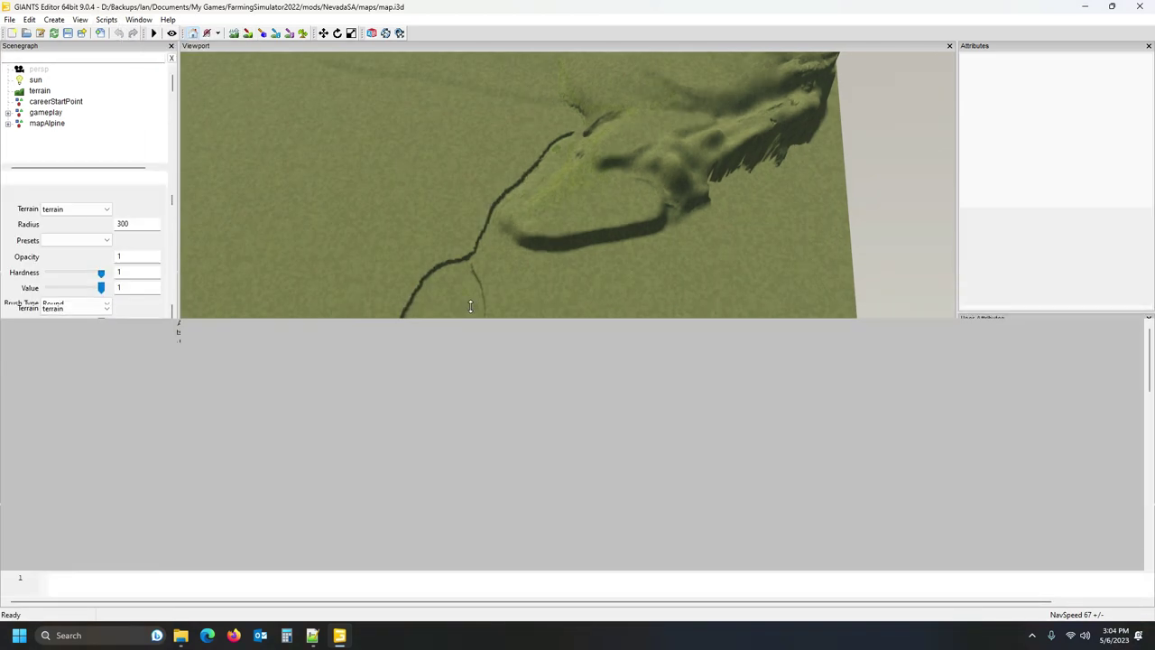
scroll(356, 406, down, 6)
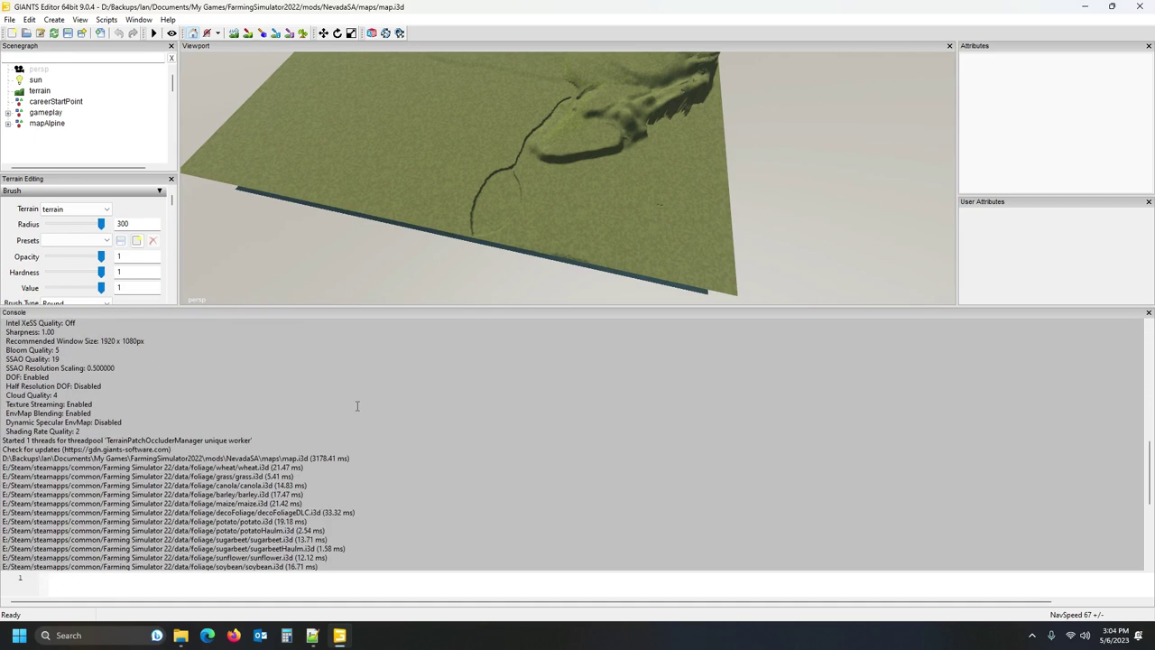
scroll(357, 406, down, 8)
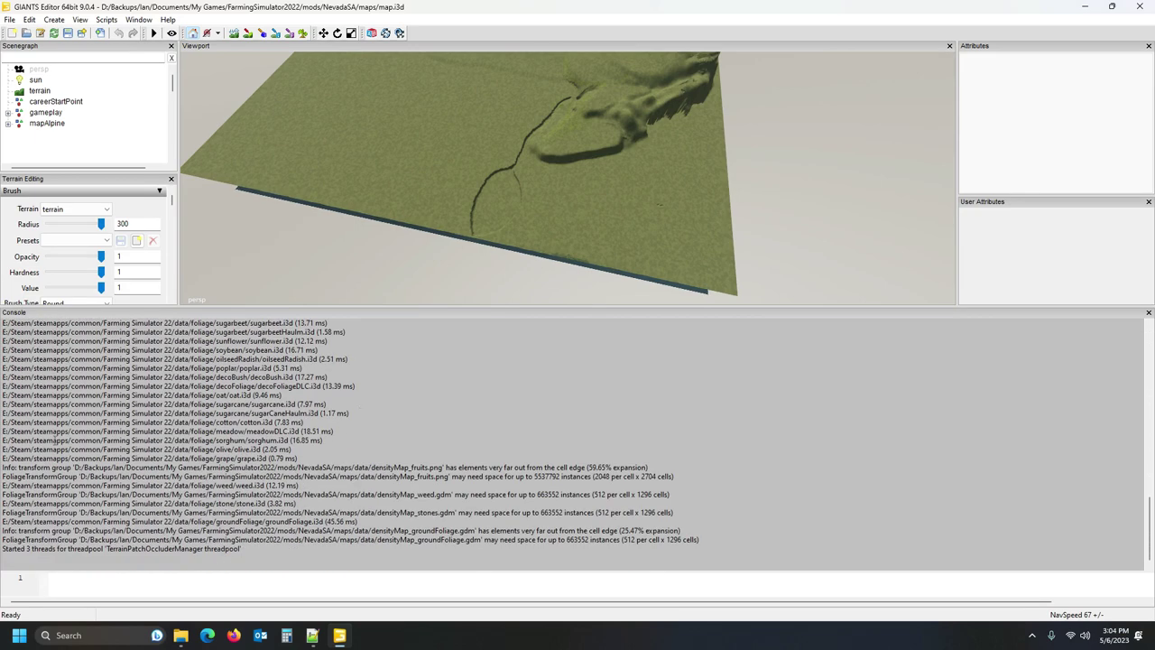
scroll(167, 528, up, 8)
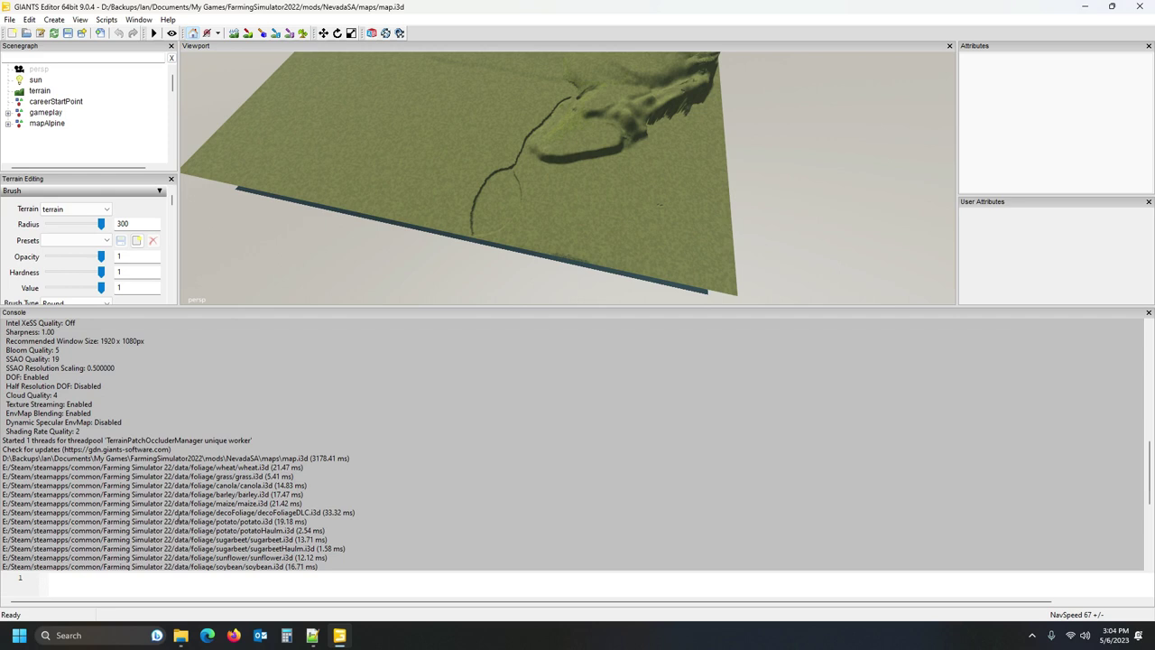
scroll(196, 454, up, 4)
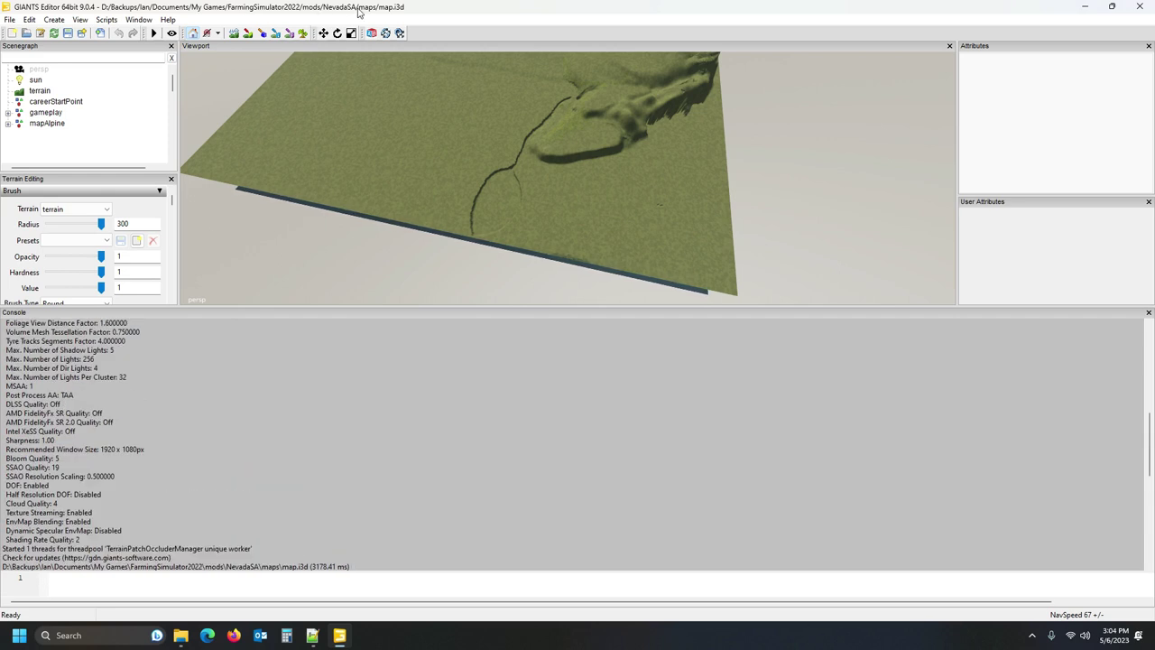
click(1149, 313)
- Inspect the foliage rows on the terrain up close, save the map and close GIANTS Editor
scroll(659, 373, up, 10)
right_drag(612, 350, 418, 328)
scroll(804, 328, up, 5)
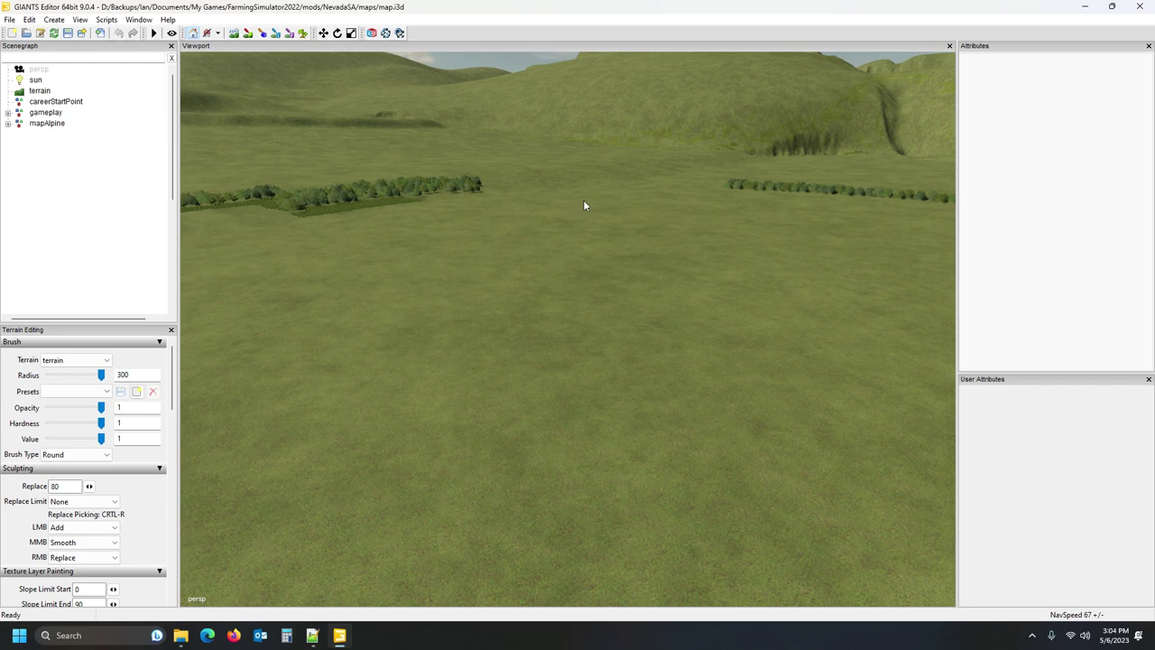
right_drag(619, 189, 348, 194)
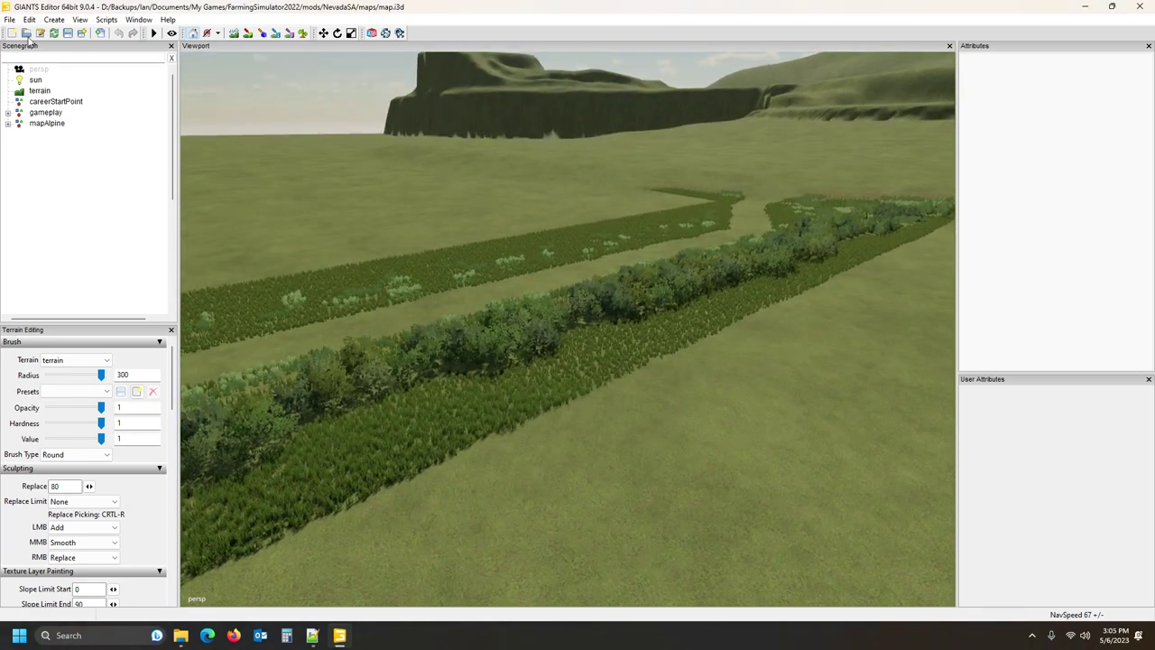
click(68, 35)
click(1140, 8)
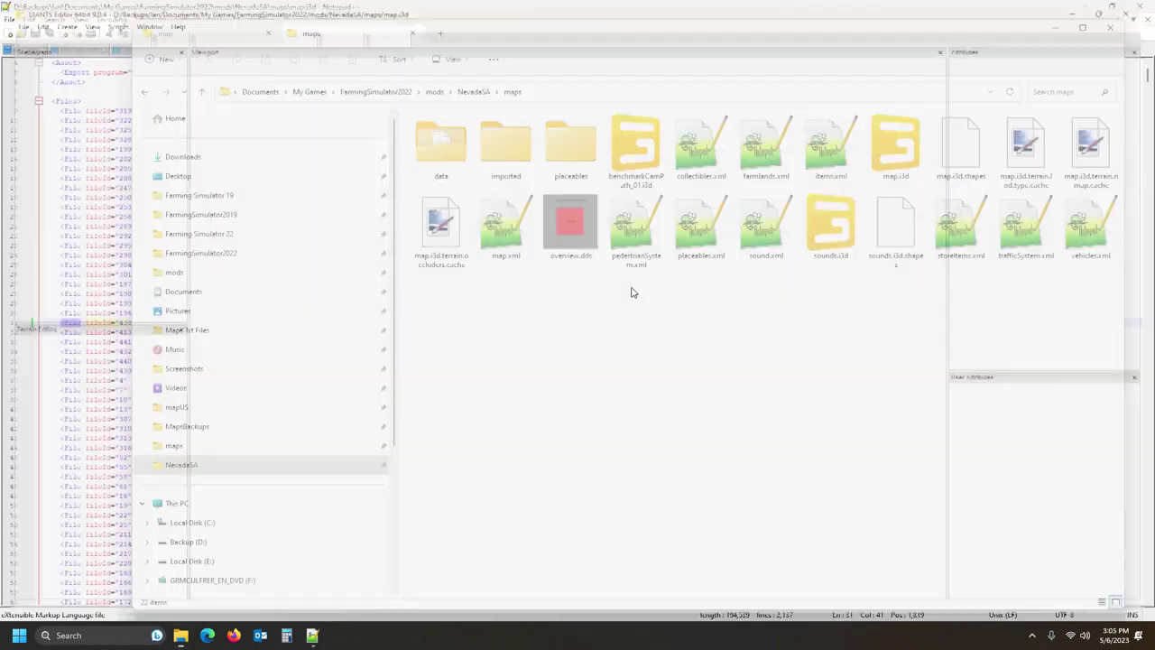
- Delete densityMap_fruits.png from the data folder inside NevadaSA's maps folder
drag(684, 41, 632, 38)
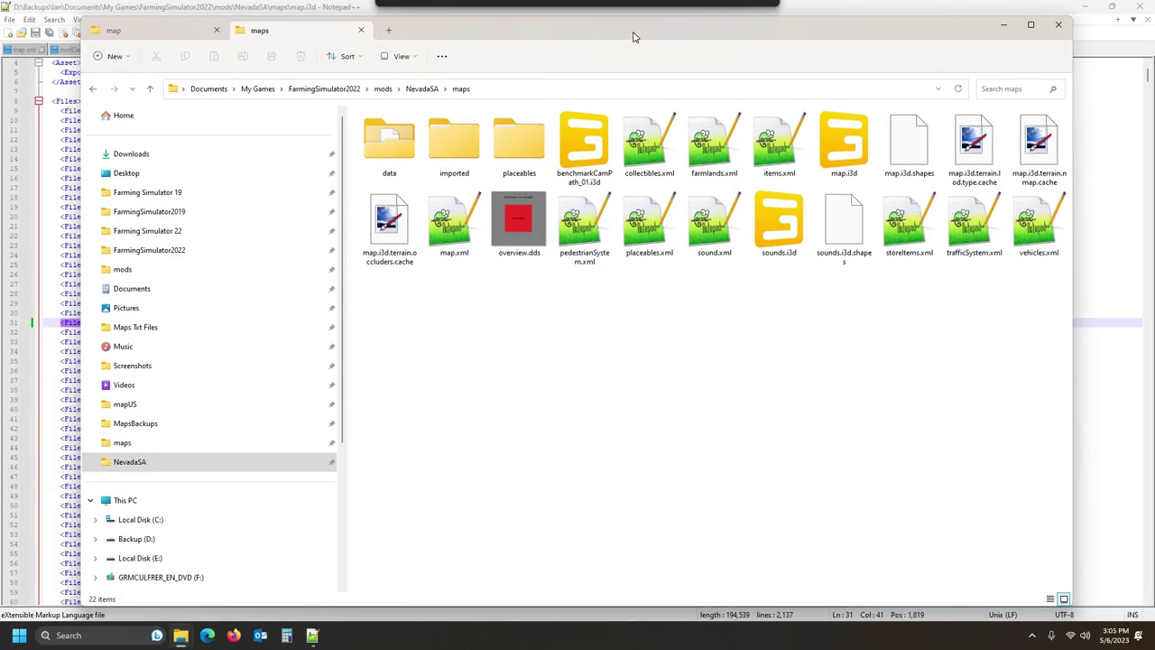
double_click(385, 155)
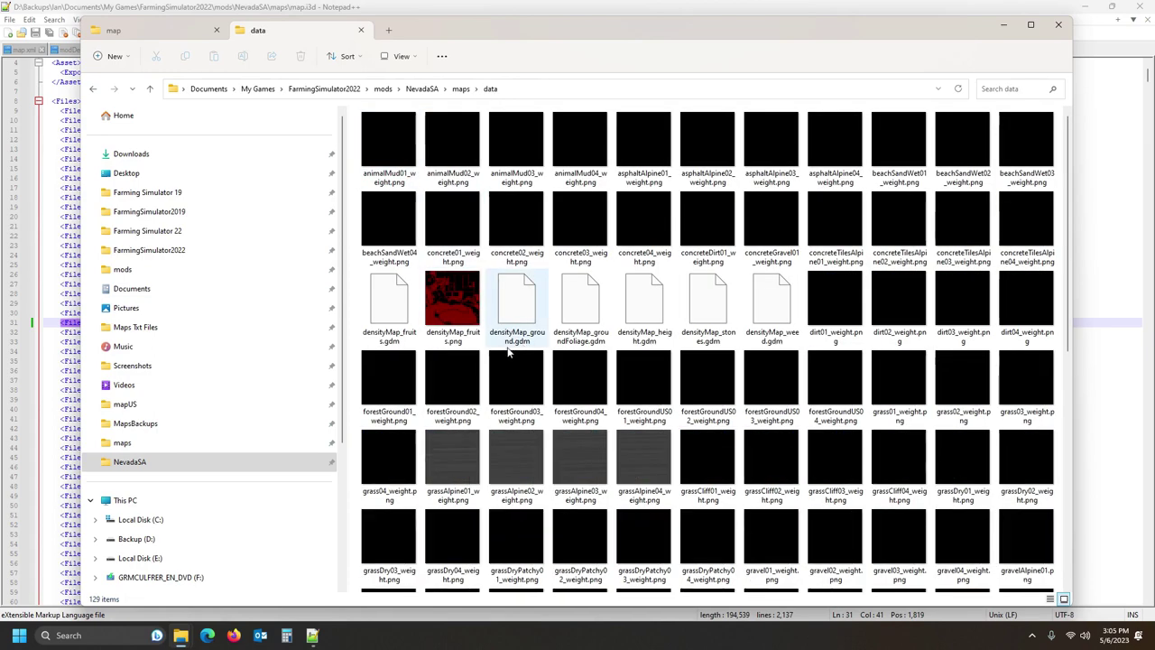
click(393, 318)
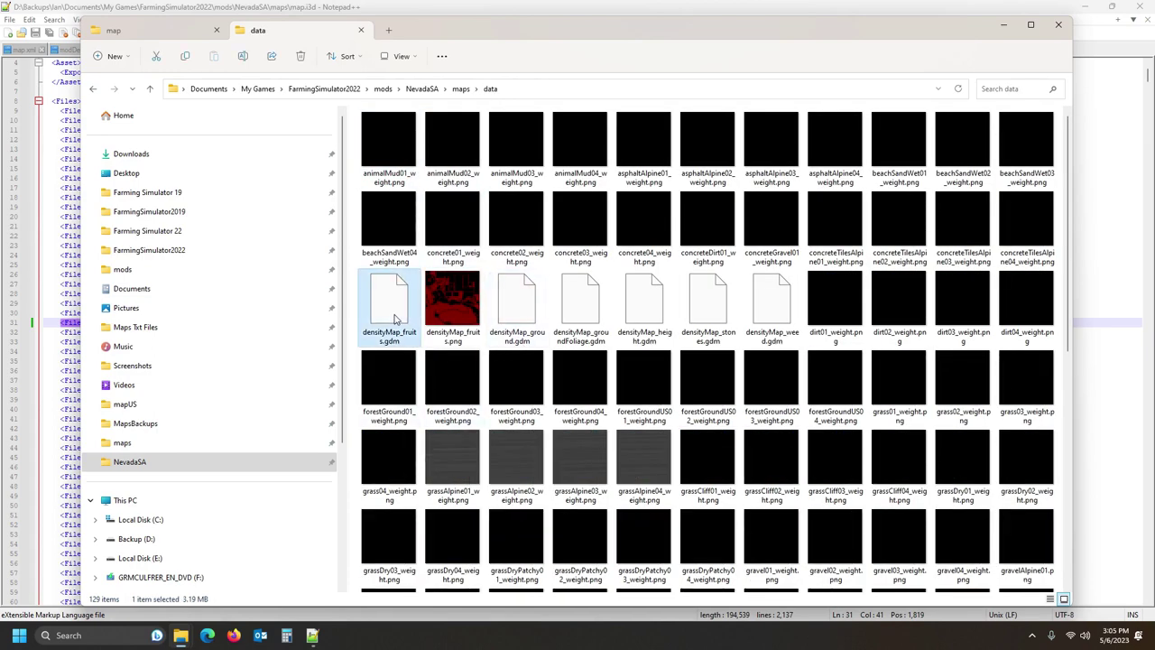
click(453, 318)
key(Delete)
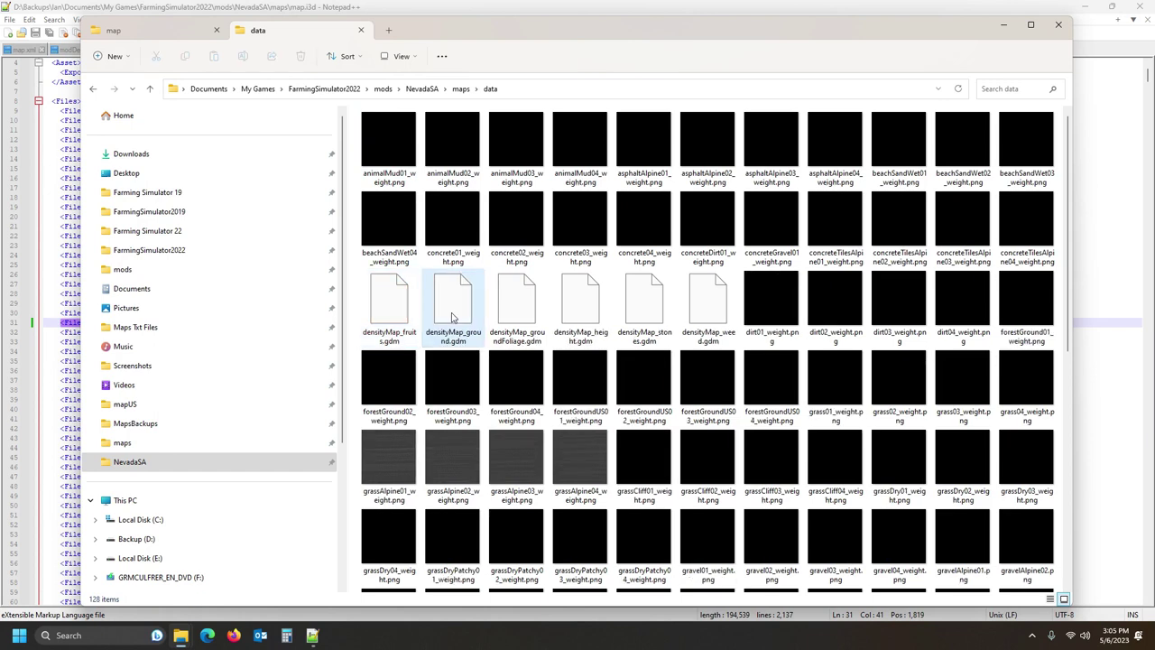
- Switch to Notepad++, reload map.i3d, set the file extension of the densityMap_fruits entry to gdm and save the file
click(449, 11)
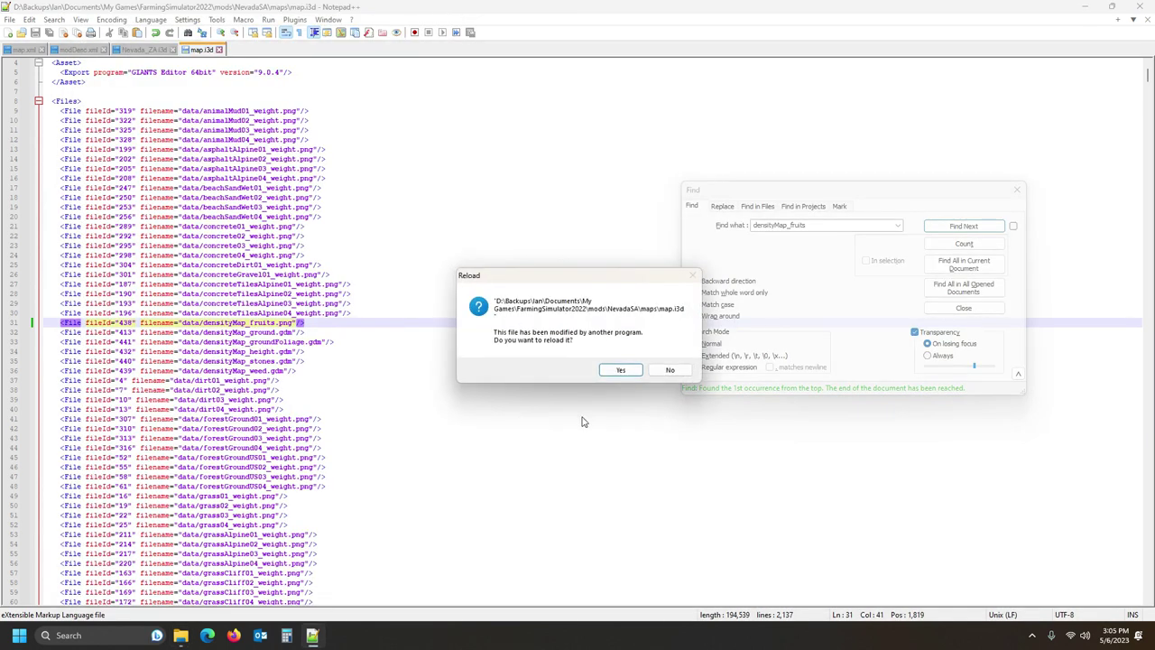
click(605, 371)
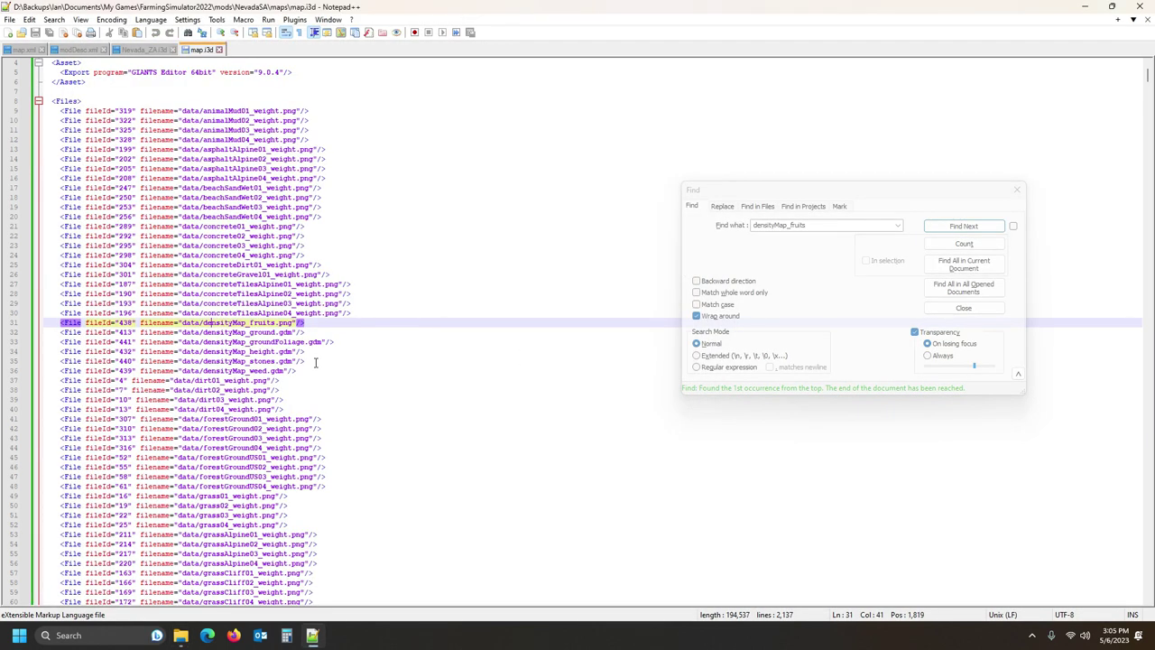
double_click(283, 322)
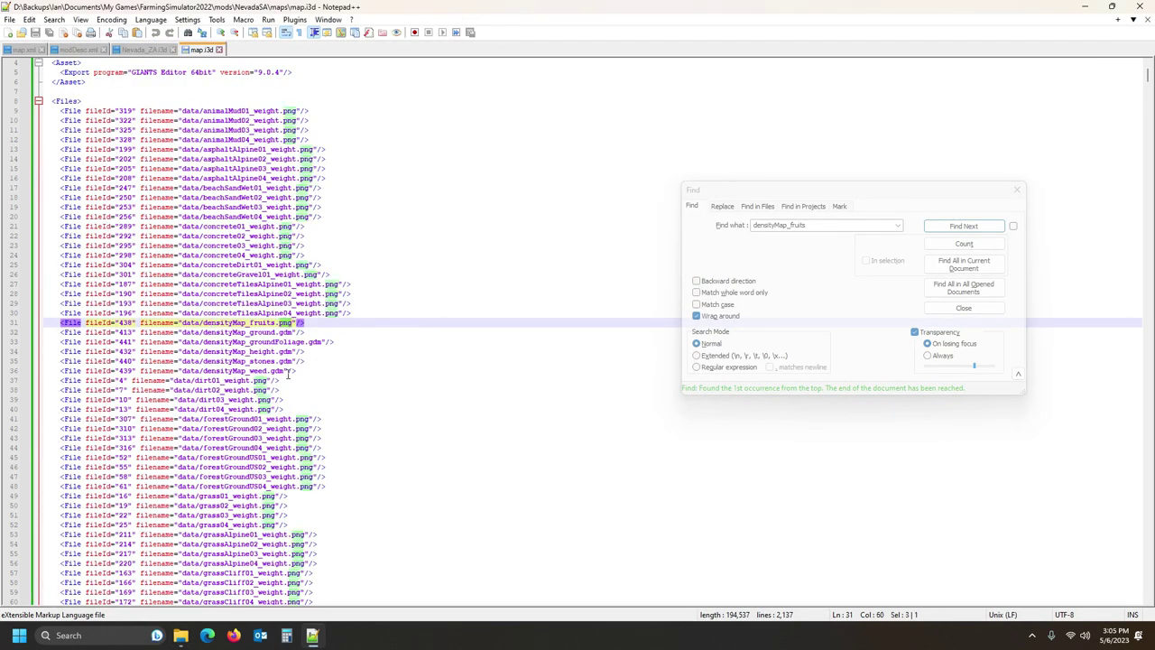
text(gdm)
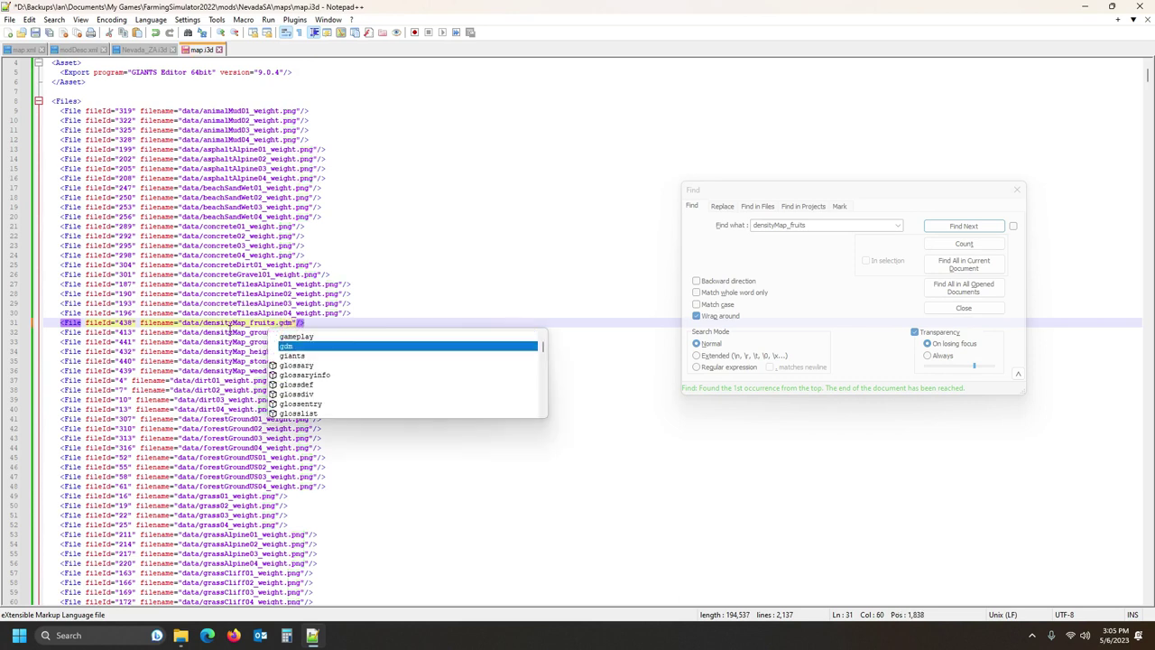
click(225, 322)
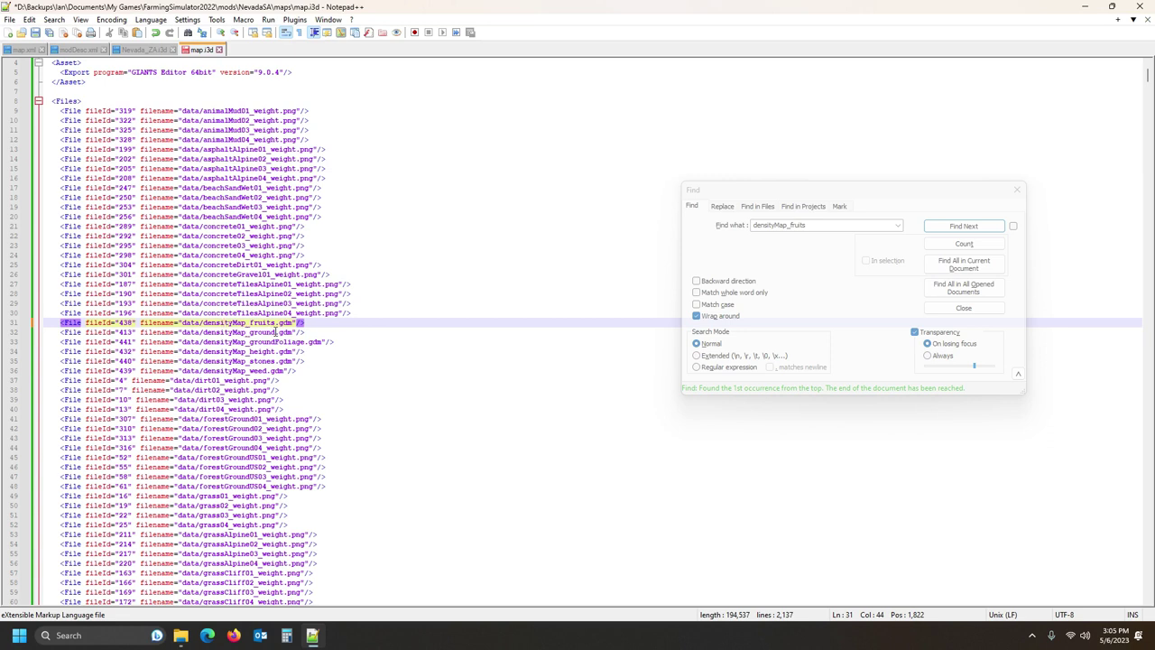
click(261, 333)
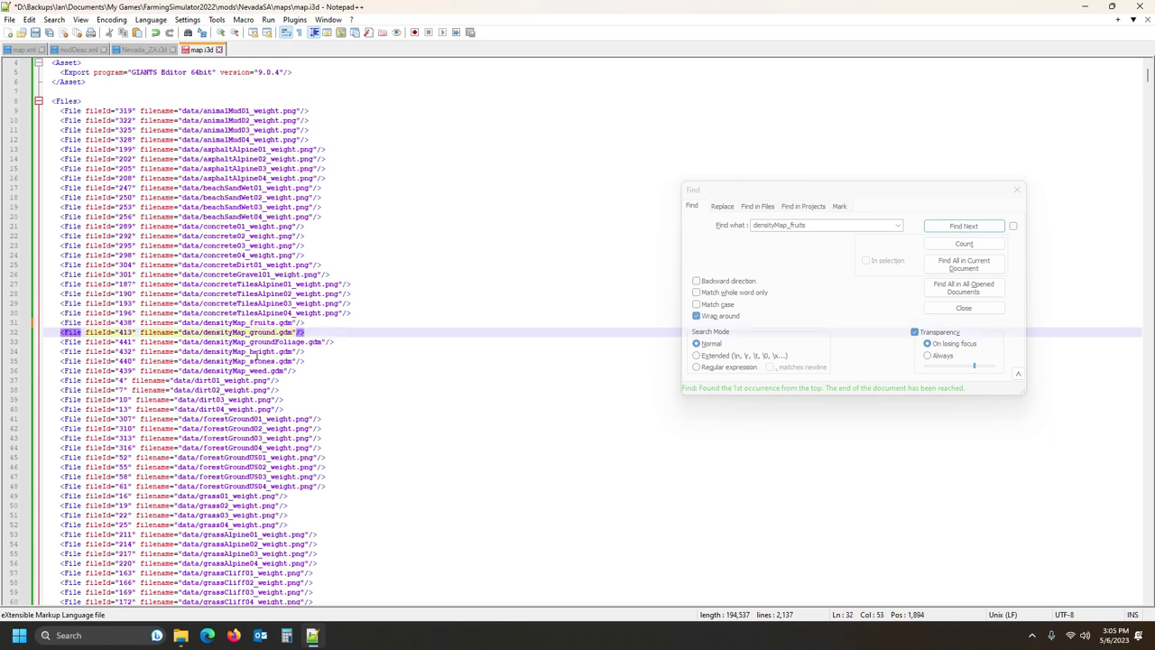
click(35, 33)
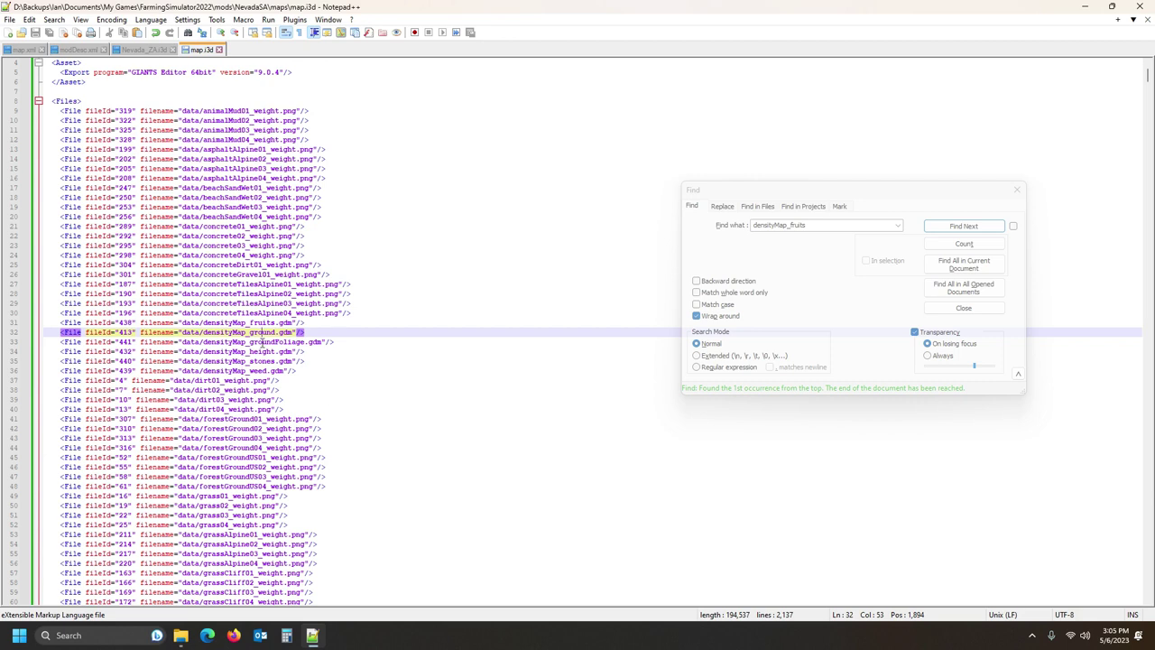
- Switch to File Explorer and copy cultivator_density.gdm from the Nevada_converted\map folder into NevadaSA's maps\data folder
mouse_move(182, 638)
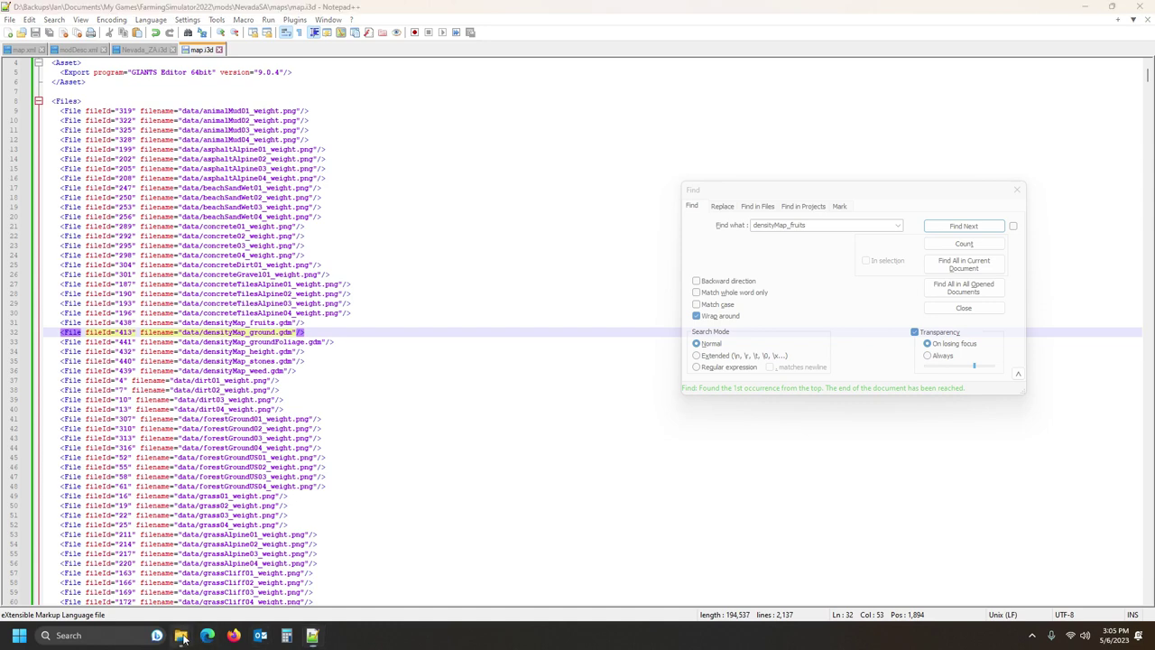
click(138, 585)
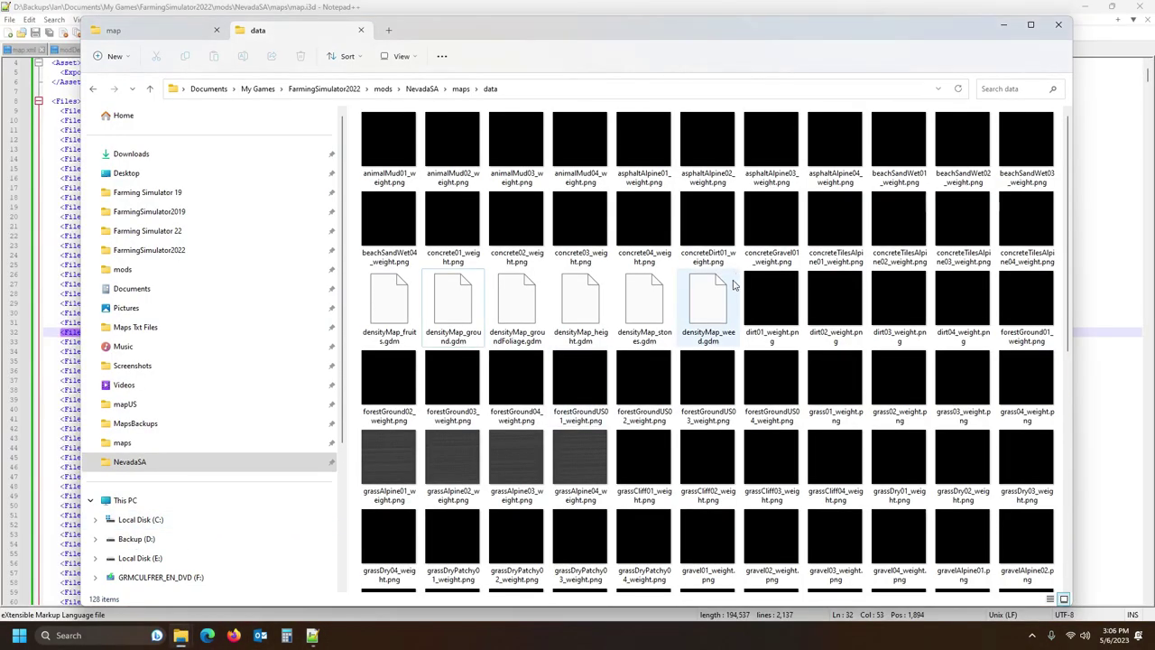
click(129, 33)
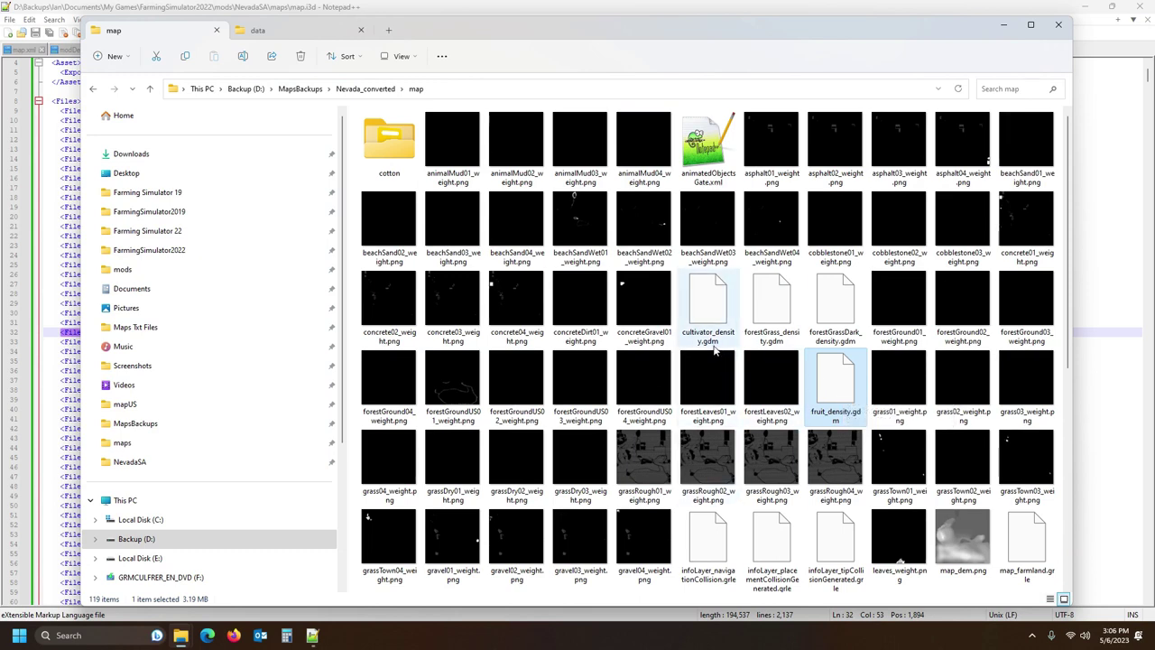
click(707, 310)
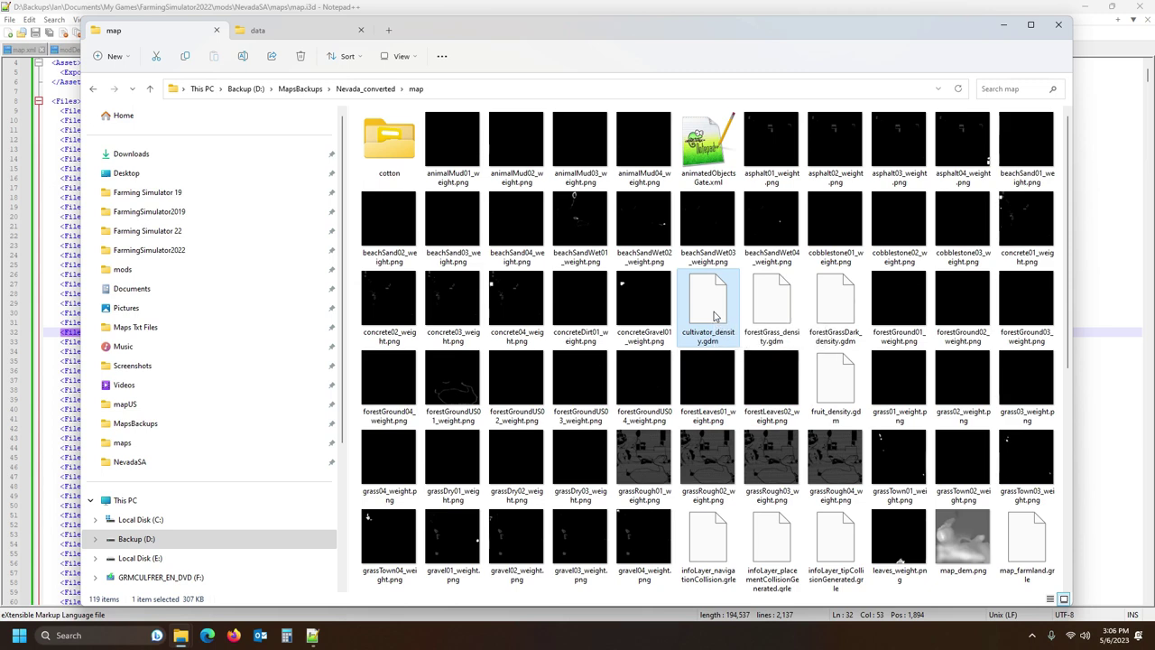
click(259, 30)
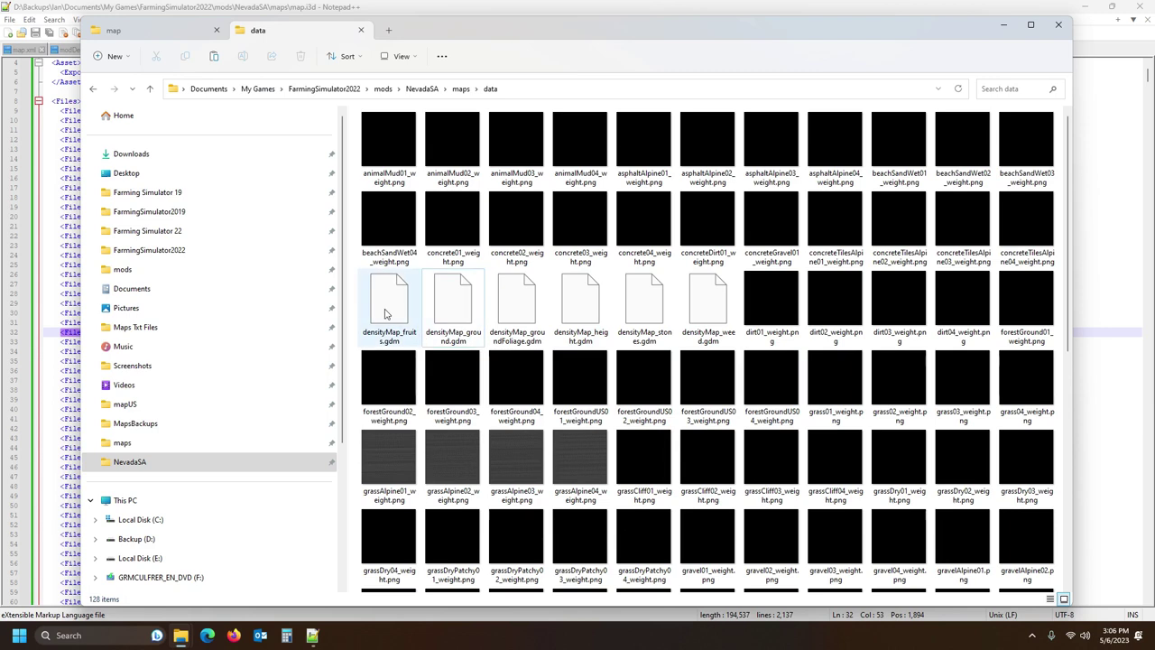
click(453, 309)
key(ctrl+v)
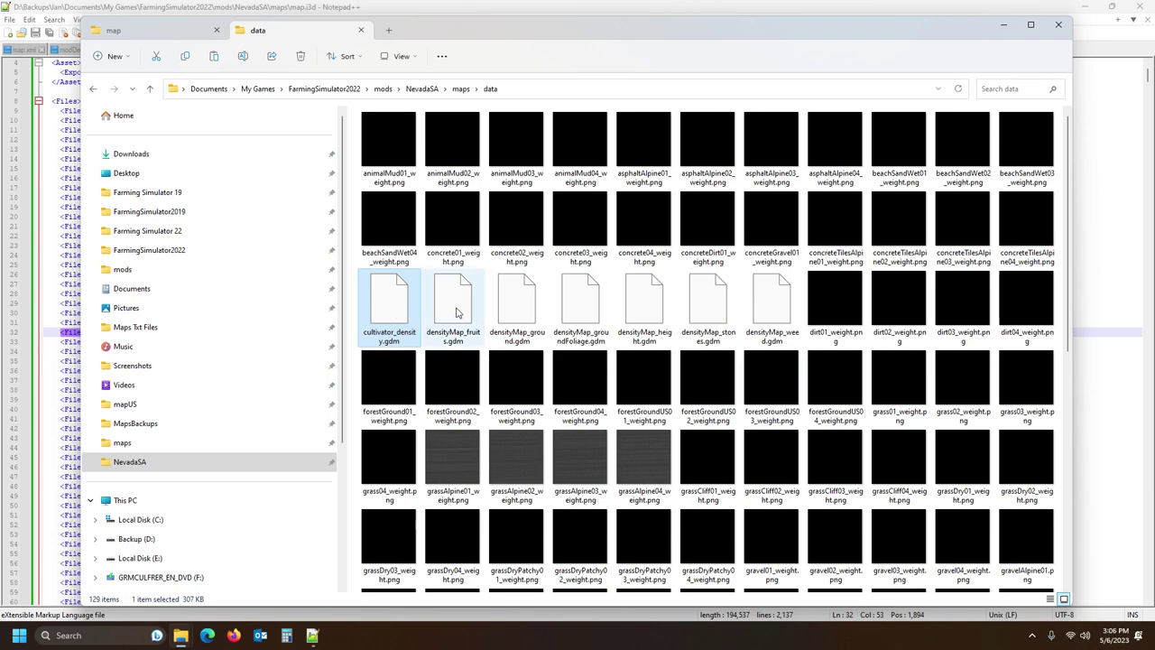
- Copy the file name of densityMap_ground.gdm in NevadaSA's maps\data folder and delete that file
click(514, 311)
click(519, 340)
key(ctrl+c)
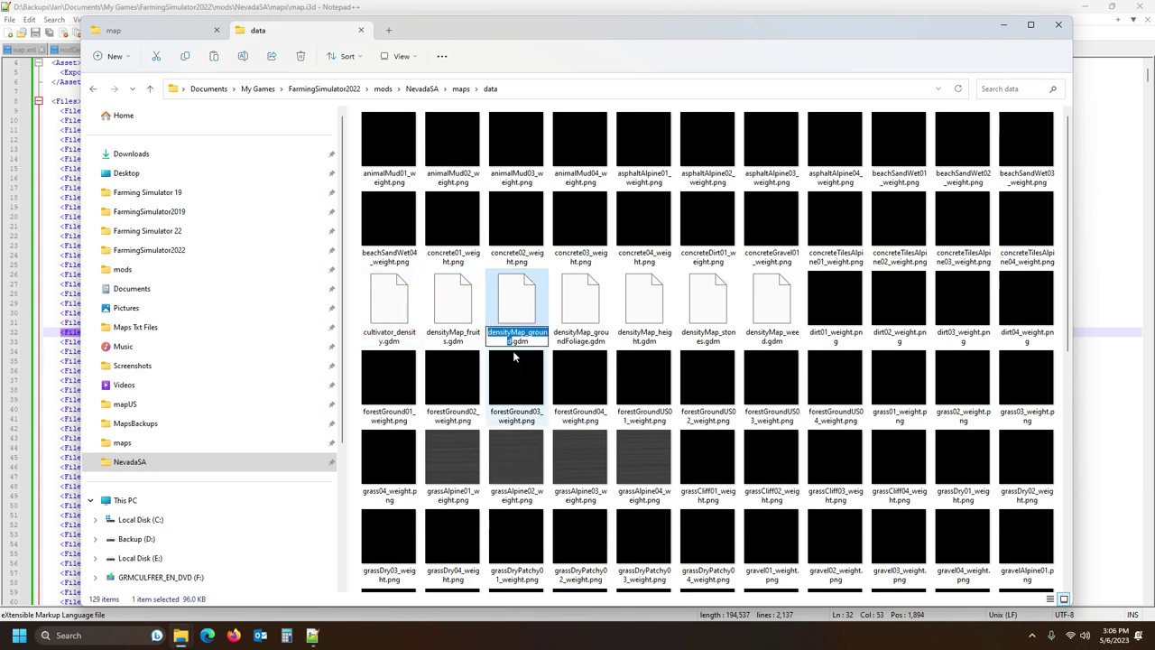
key(Escape)
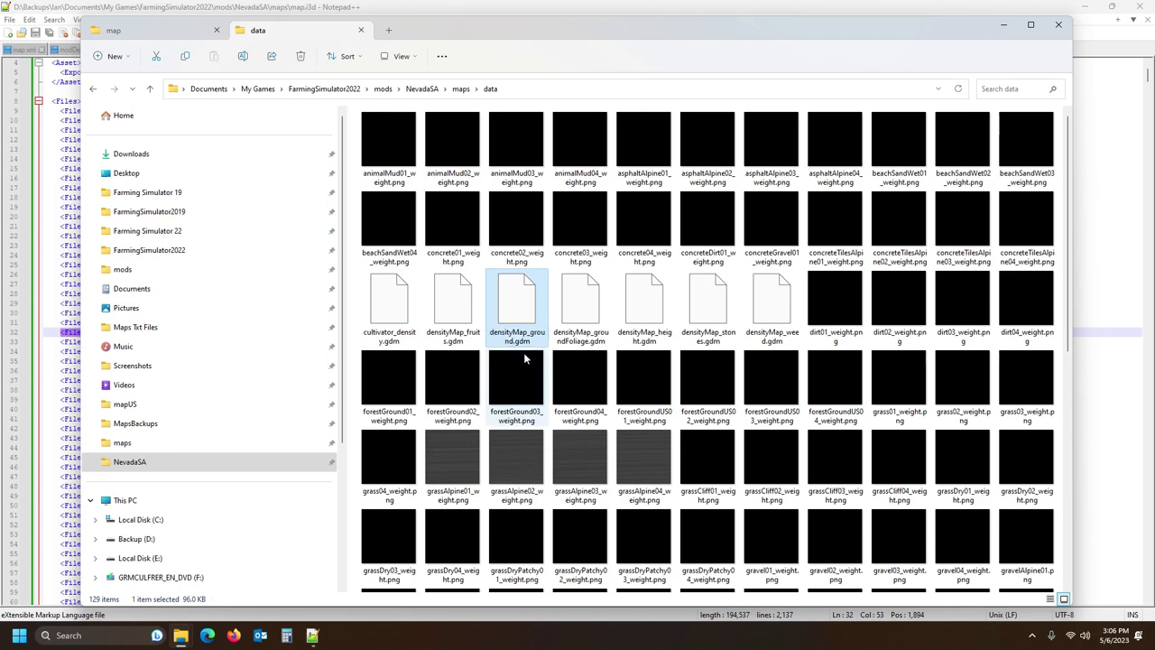
key(Delete)
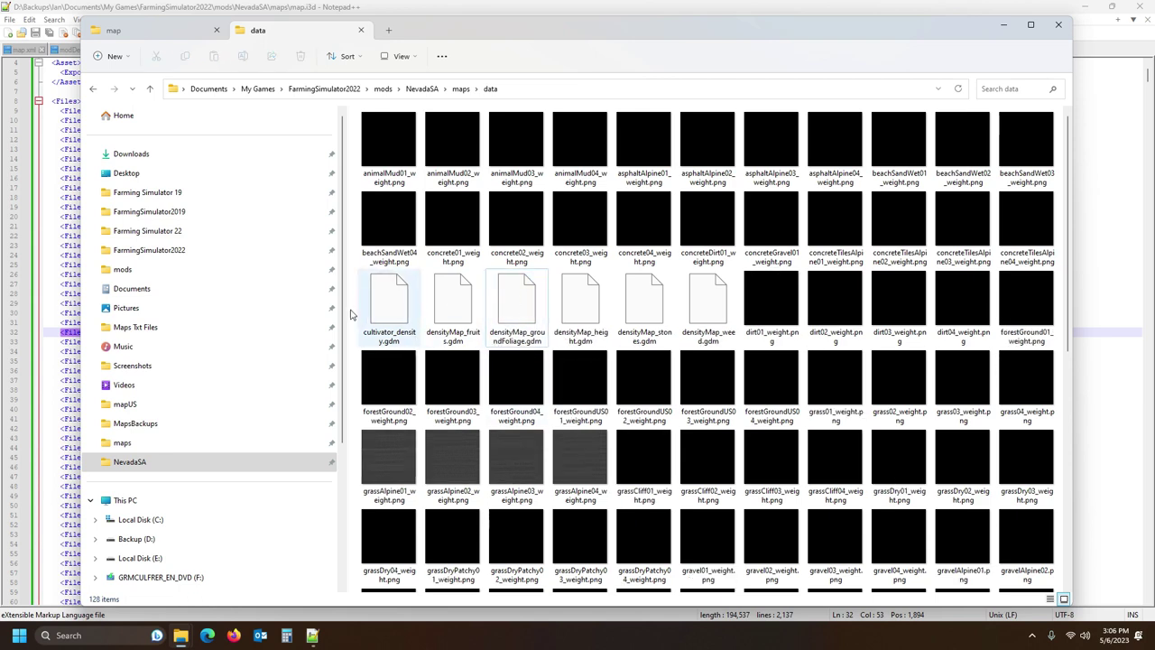
- Rename cultivator_density.gdm in NevadaSA's maps\data folder as densityMap_ground.gdm
click(388, 309)
click(391, 340)
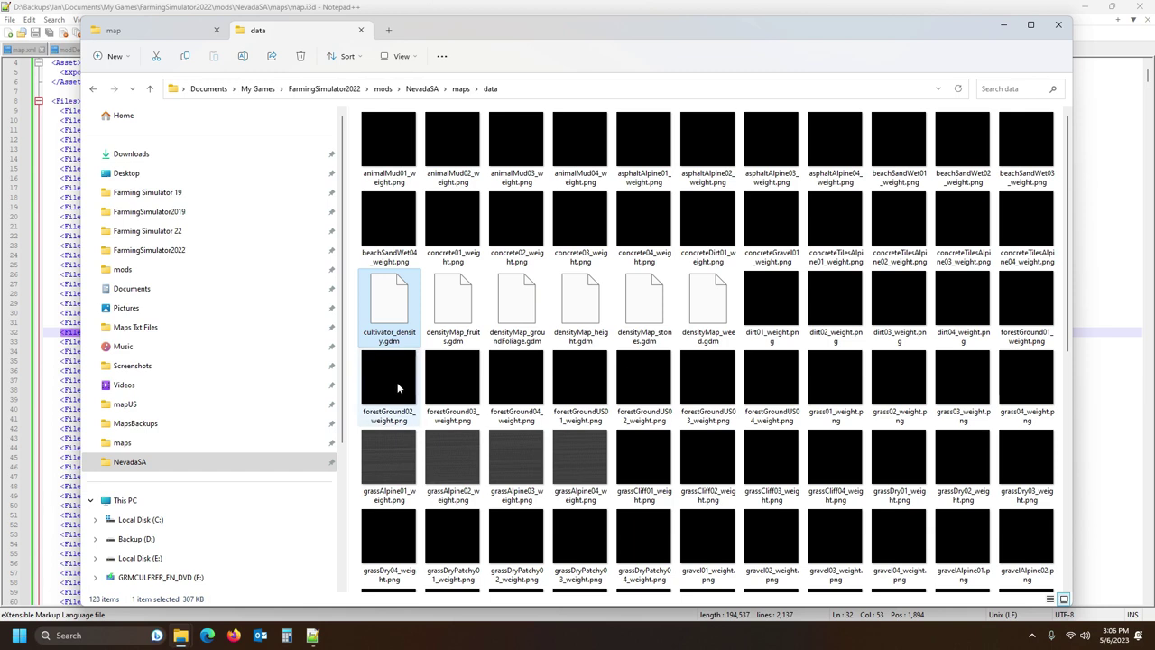
key(ctrl+v)
key(Return)
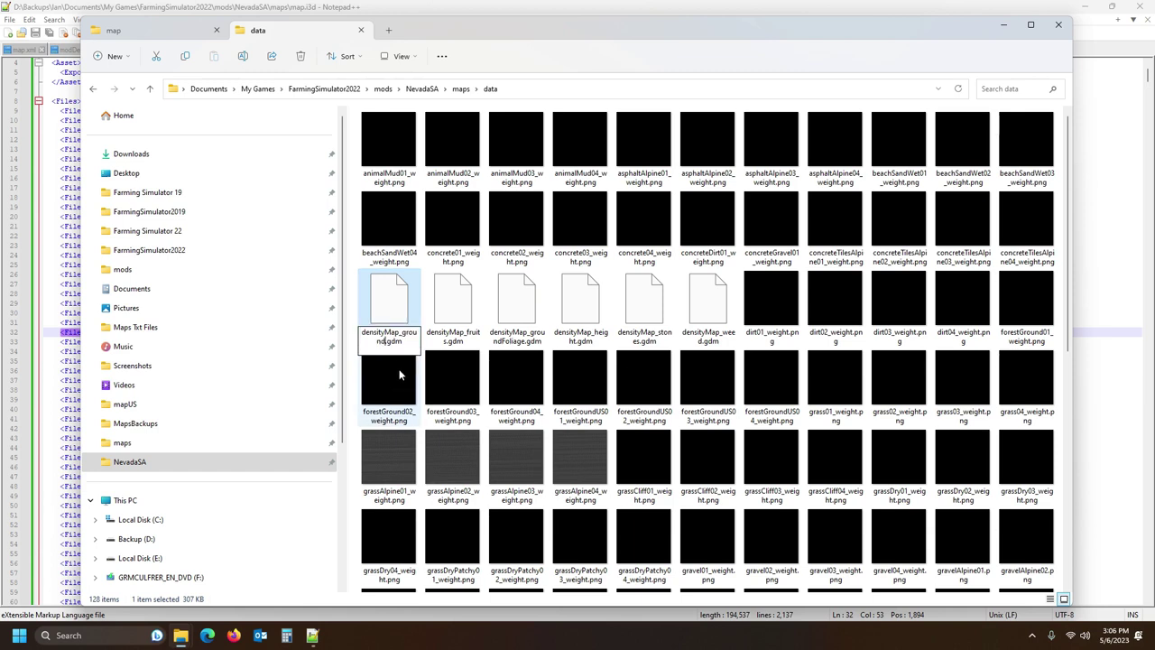
- Commit the file name densityMap_ground.gdm and convert that file to PNG with the grleconverter script convert.cmd
click(392, 312)
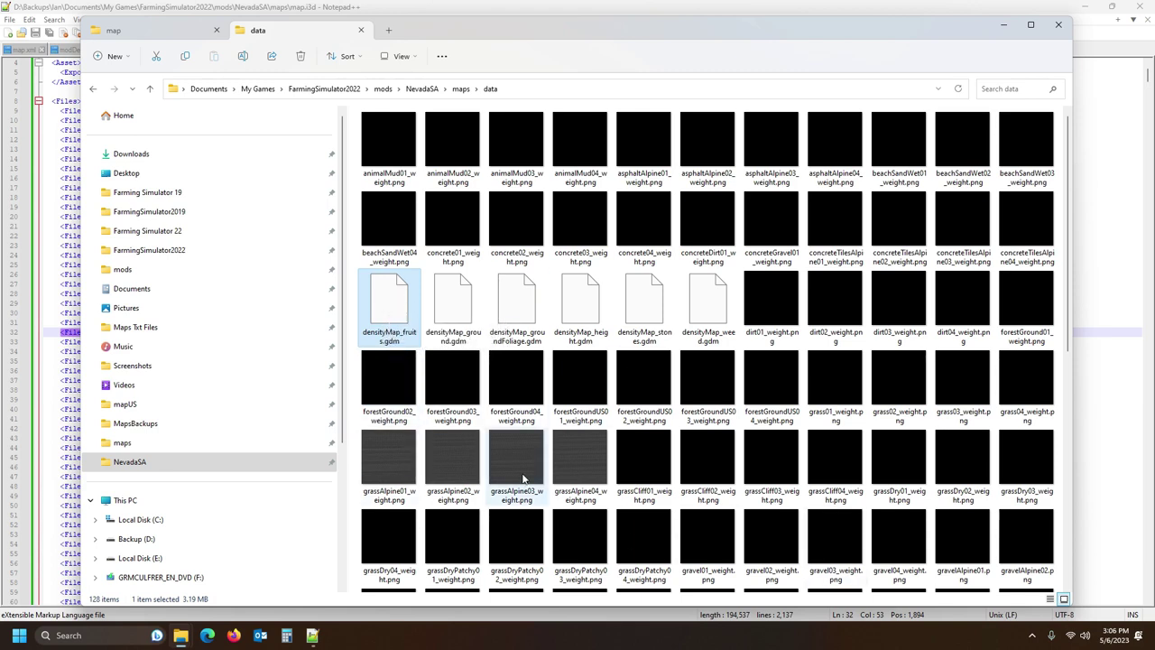
click(465, 318)
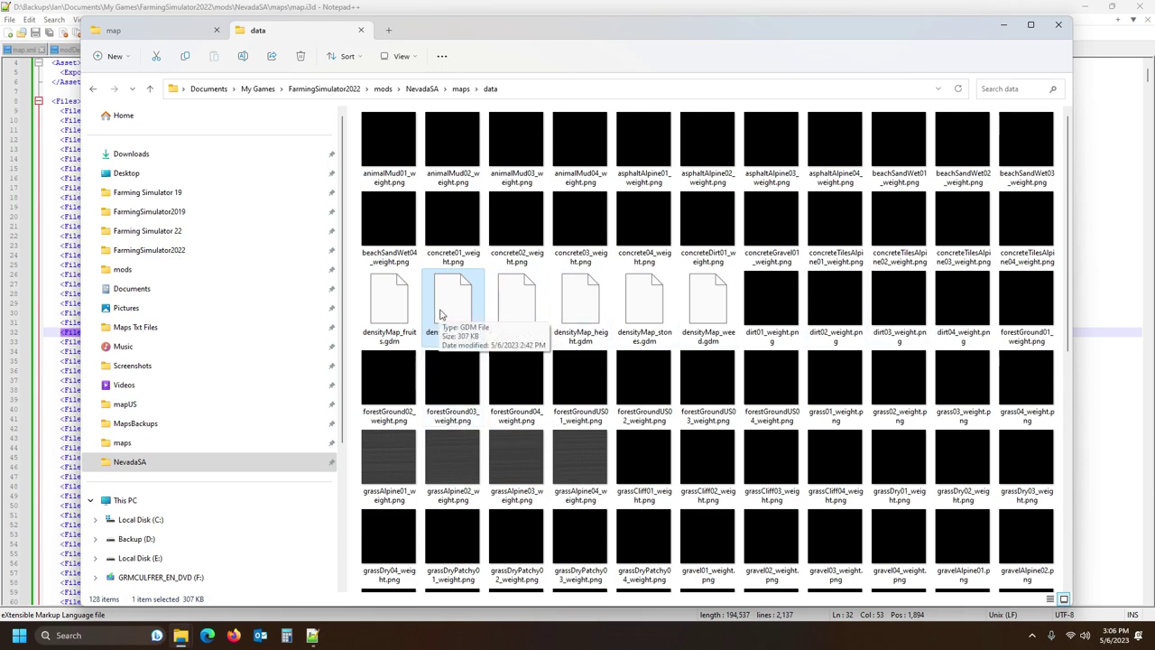
click(1095, 7)
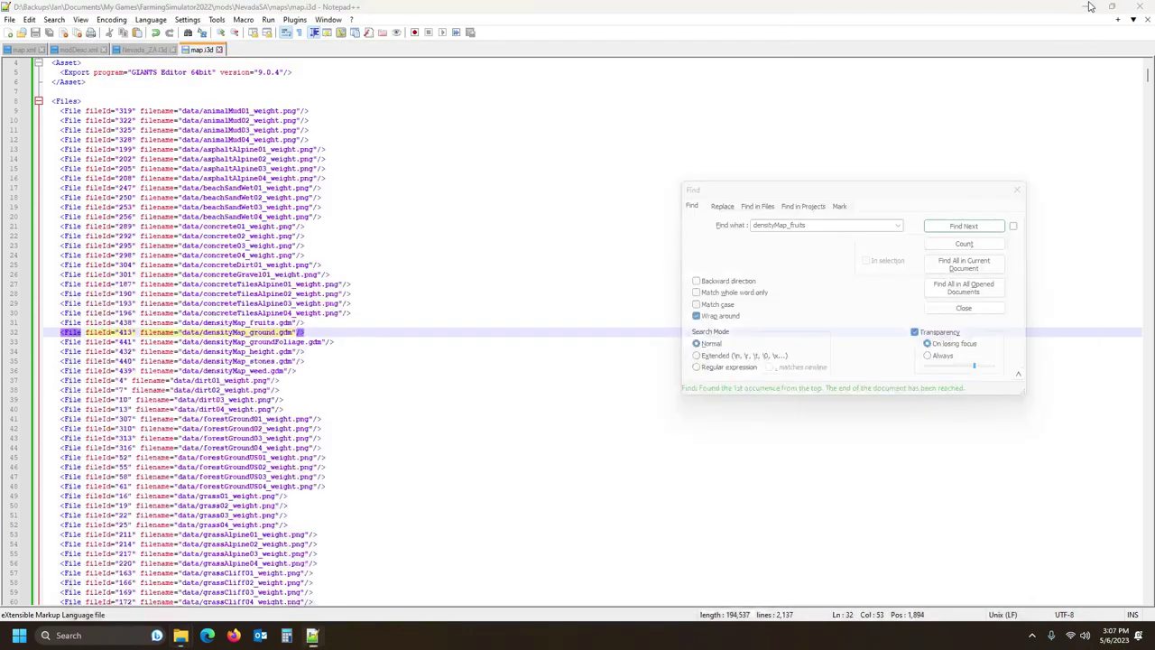
drag(448, 305, 43, 127)
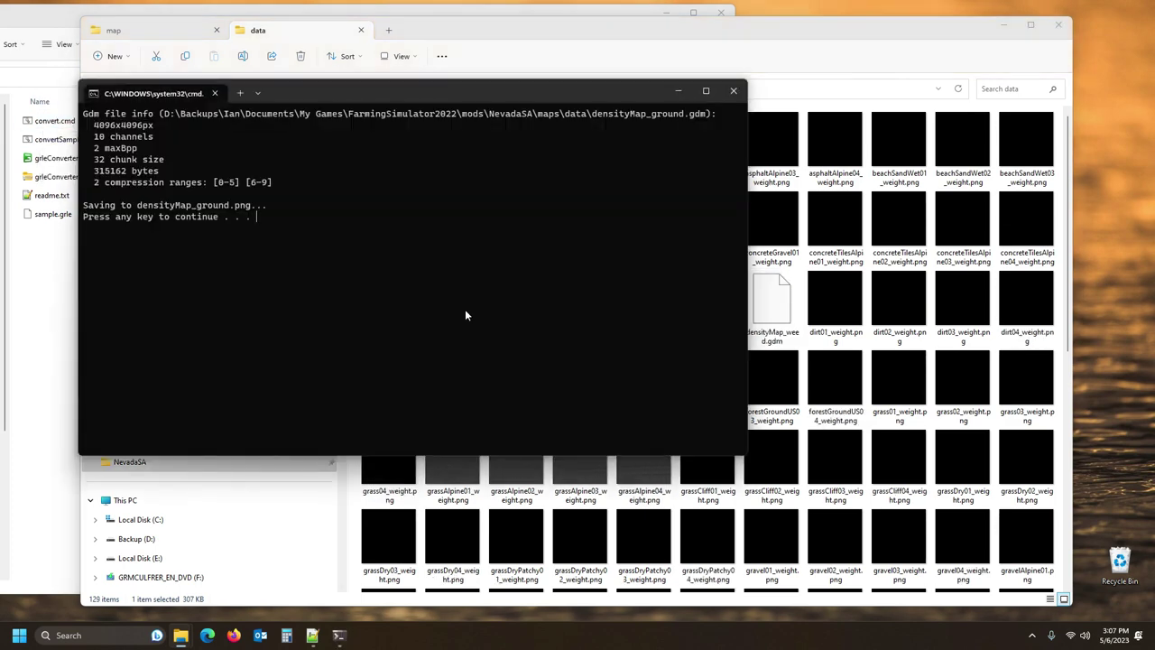
key(Return)
click(521, 305)
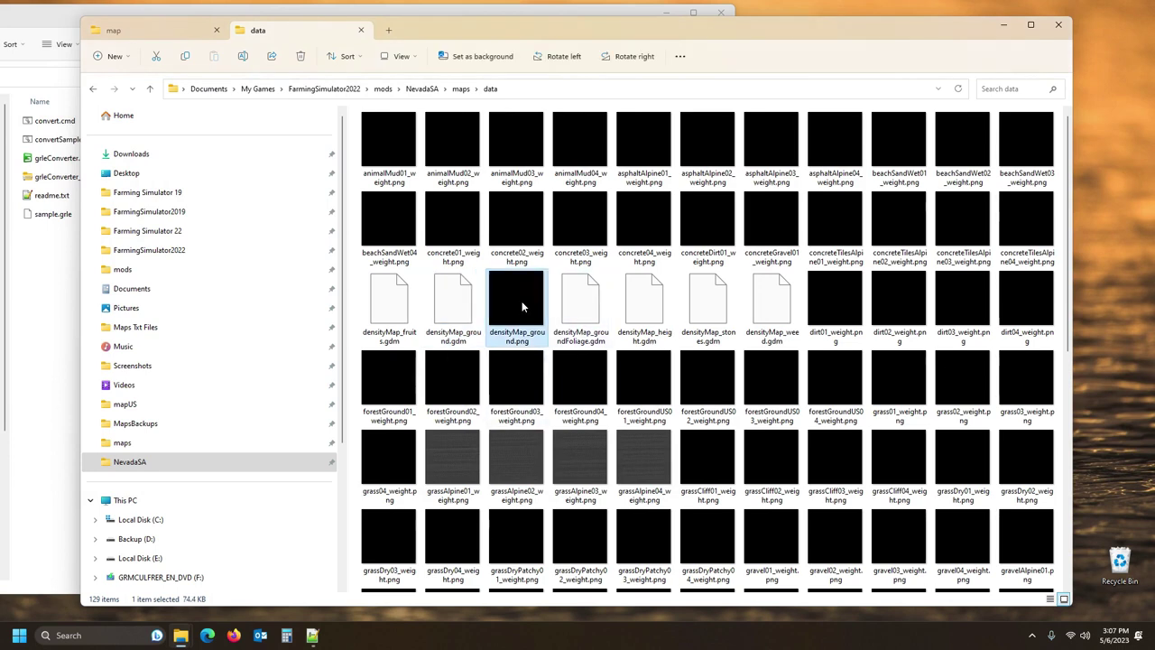
- Delete densityMap_ground.gdm from the data folder and select densityMap_ground.png
click(453, 302)
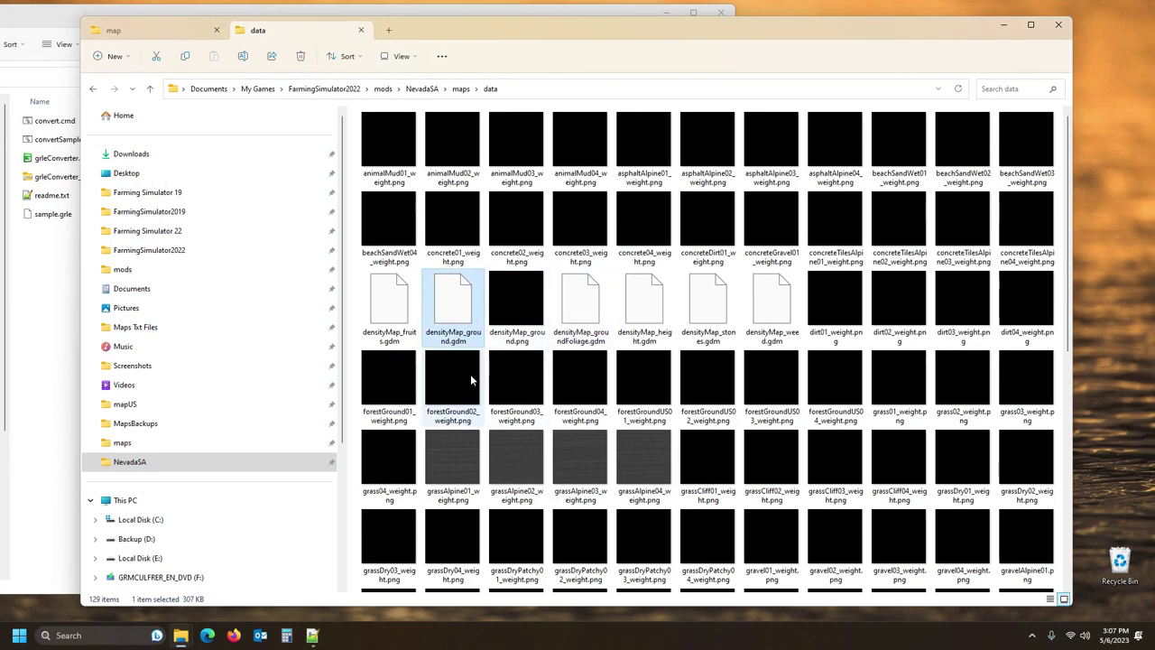
key(Delete)
click(458, 304)
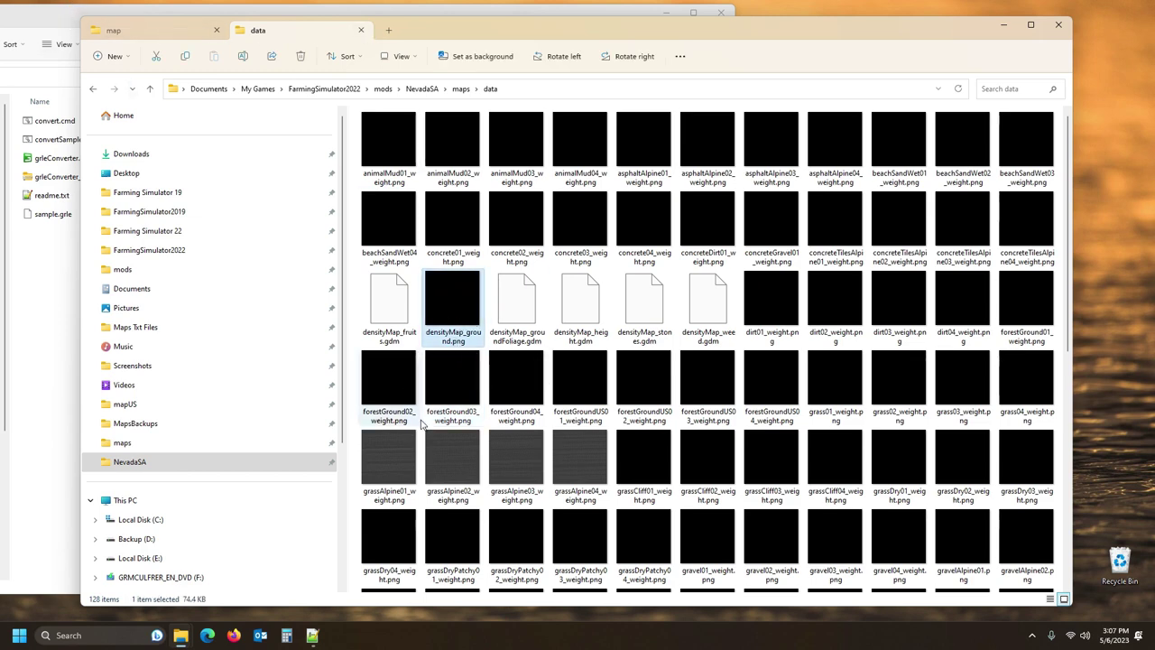
- Switch to Notepad++, search map.i3d for densityMap_ground, change the extension in its file entry to png, and save
mouse_move(312, 635)
click(311, 587)
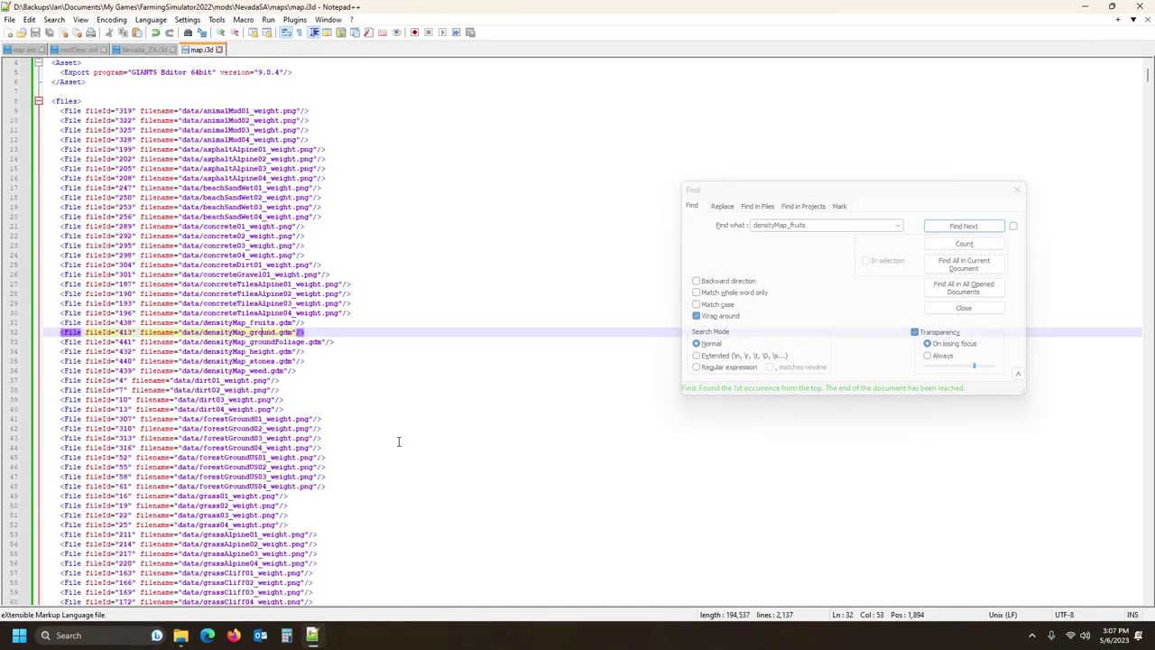
click(731, 228)
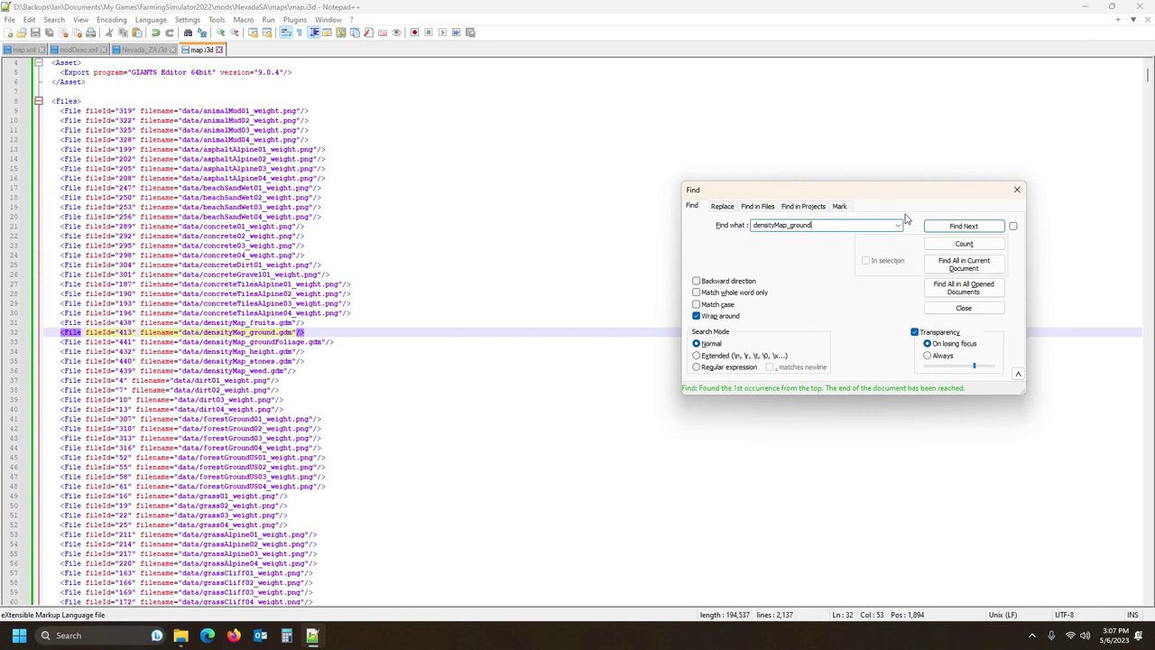
click(963, 226)
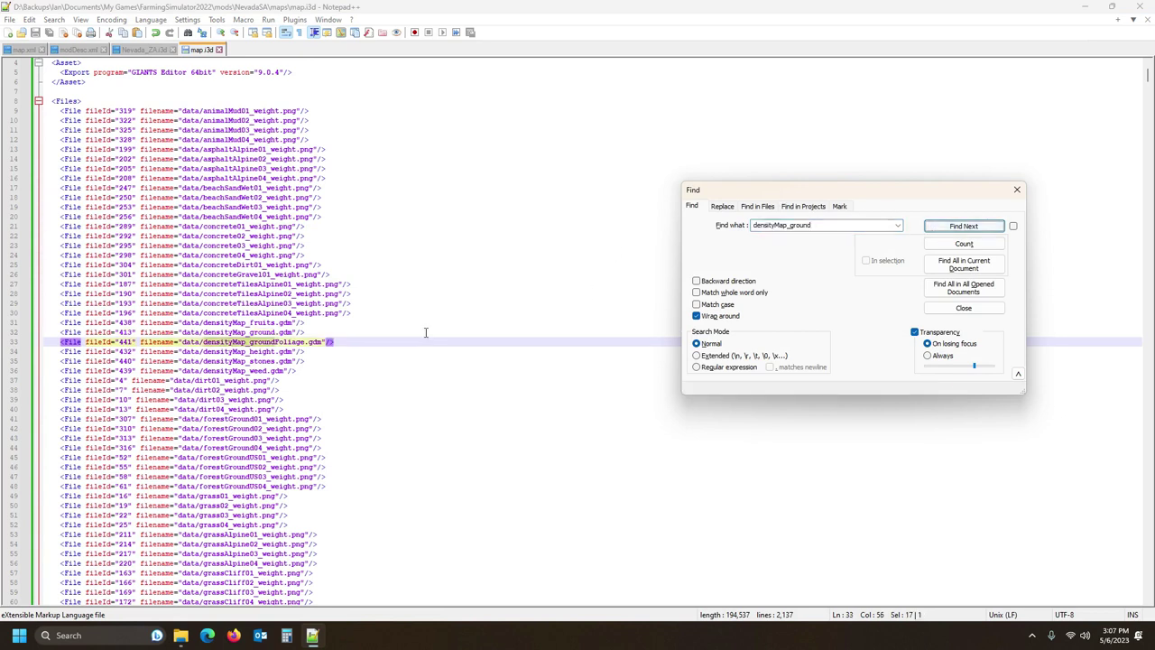
click(245, 332)
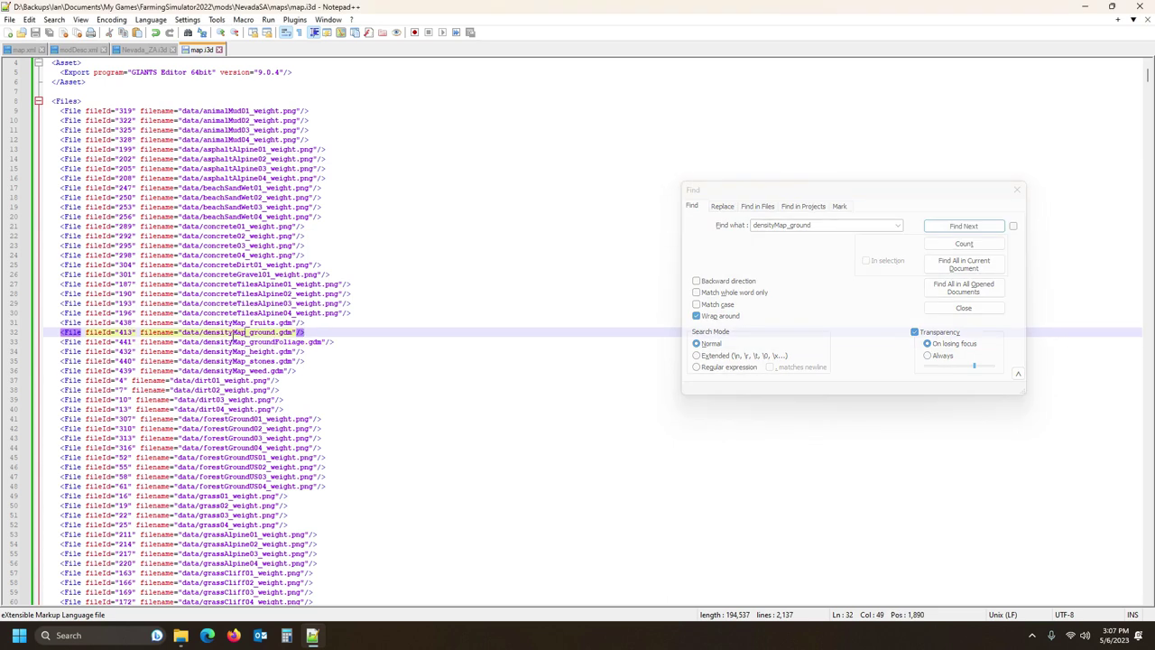
double_click(283, 332)
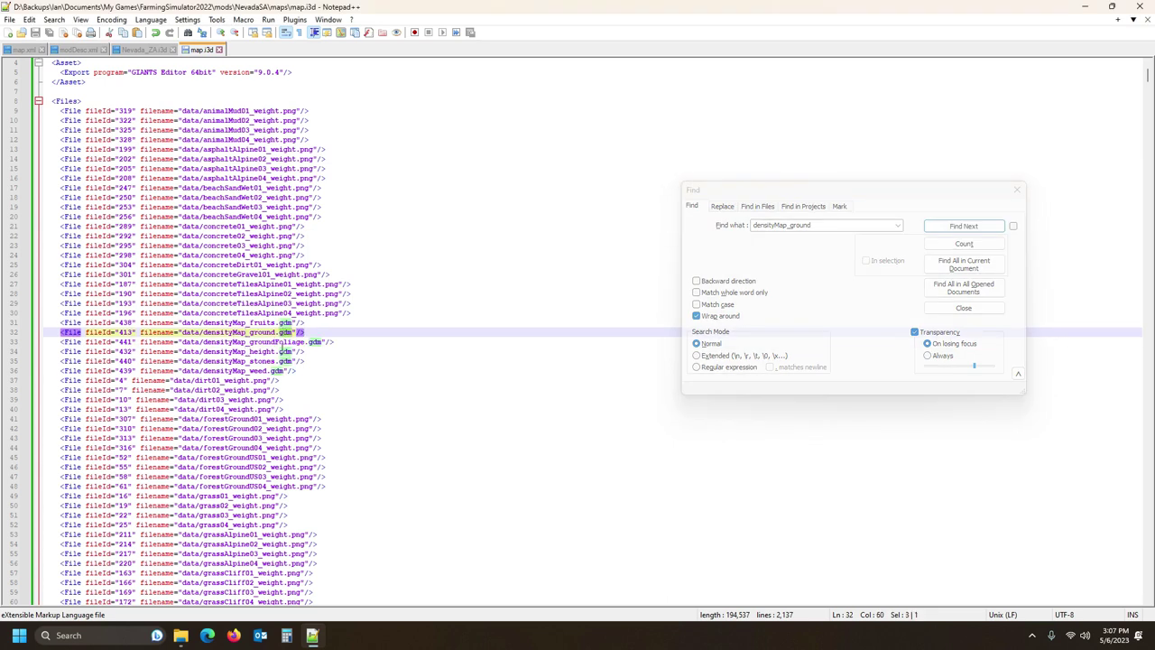
text(pn)
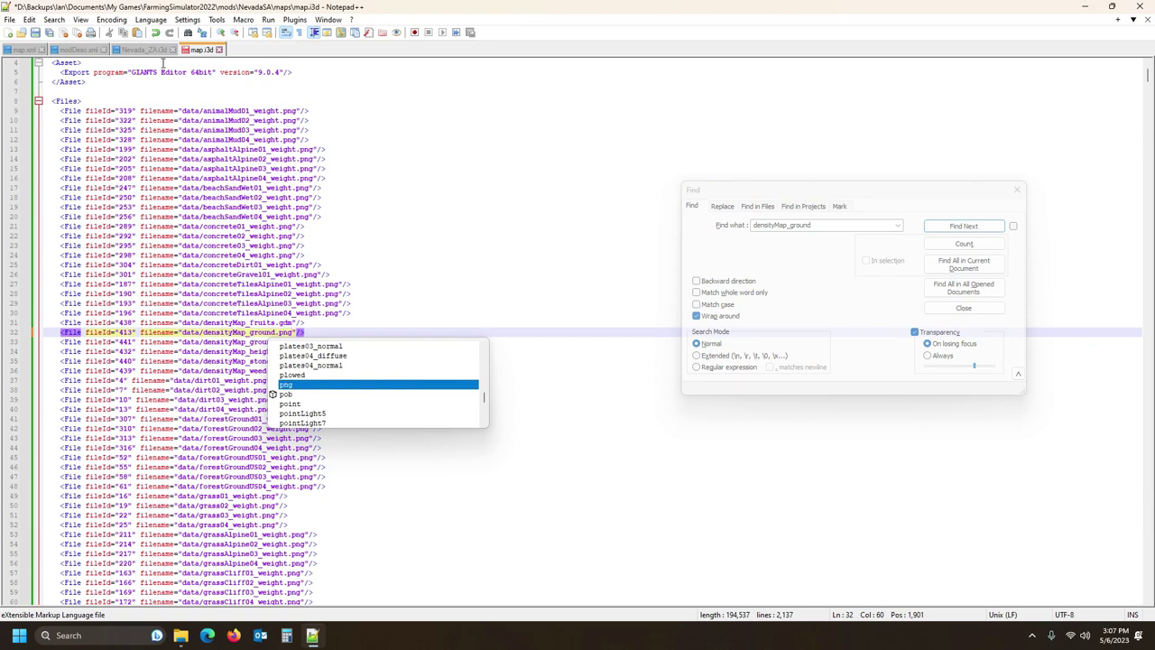
click(36, 32)
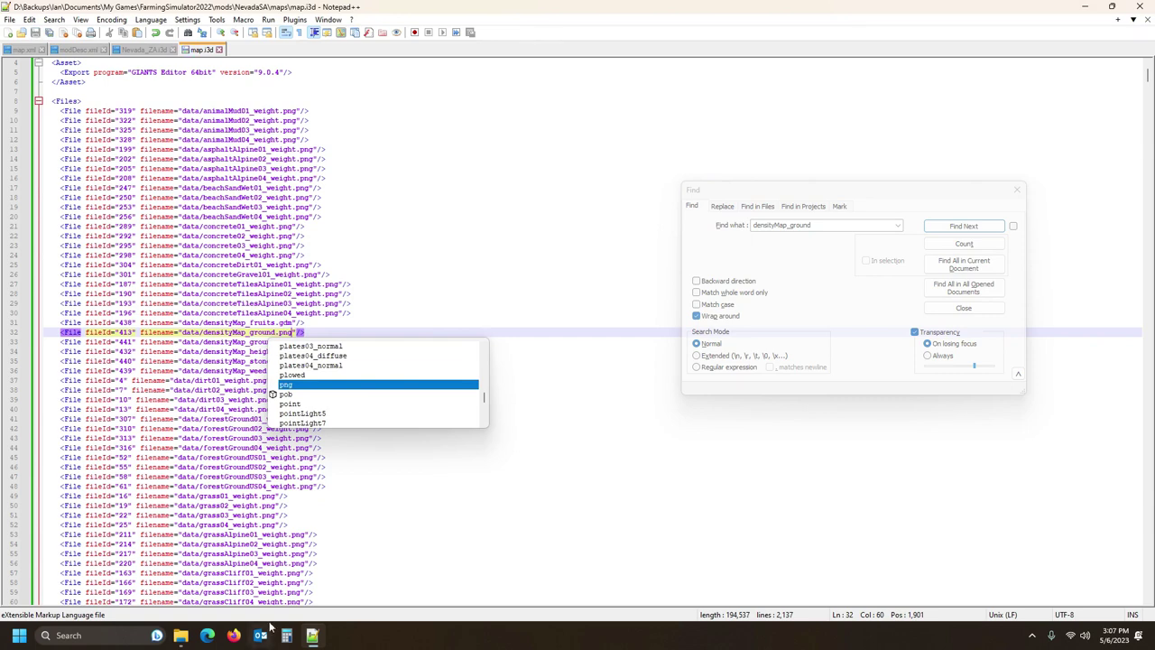
- Open map.i3d from the NevadaSA maps folder in GIANTS Editor
click(180, 636)
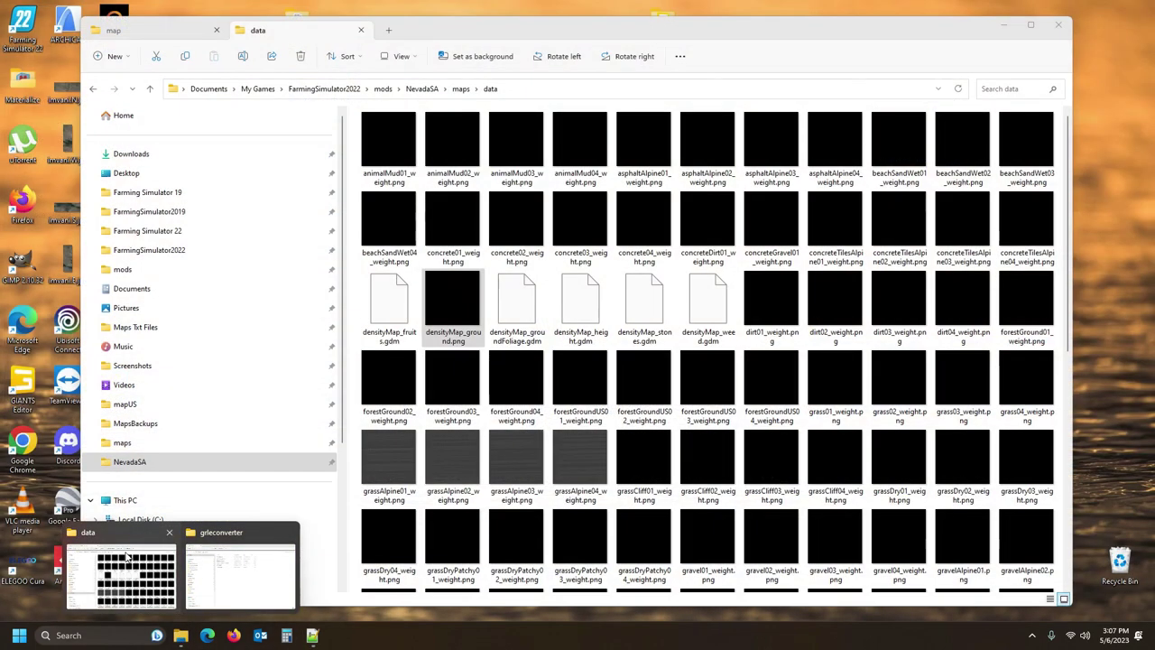
click(128, 552)
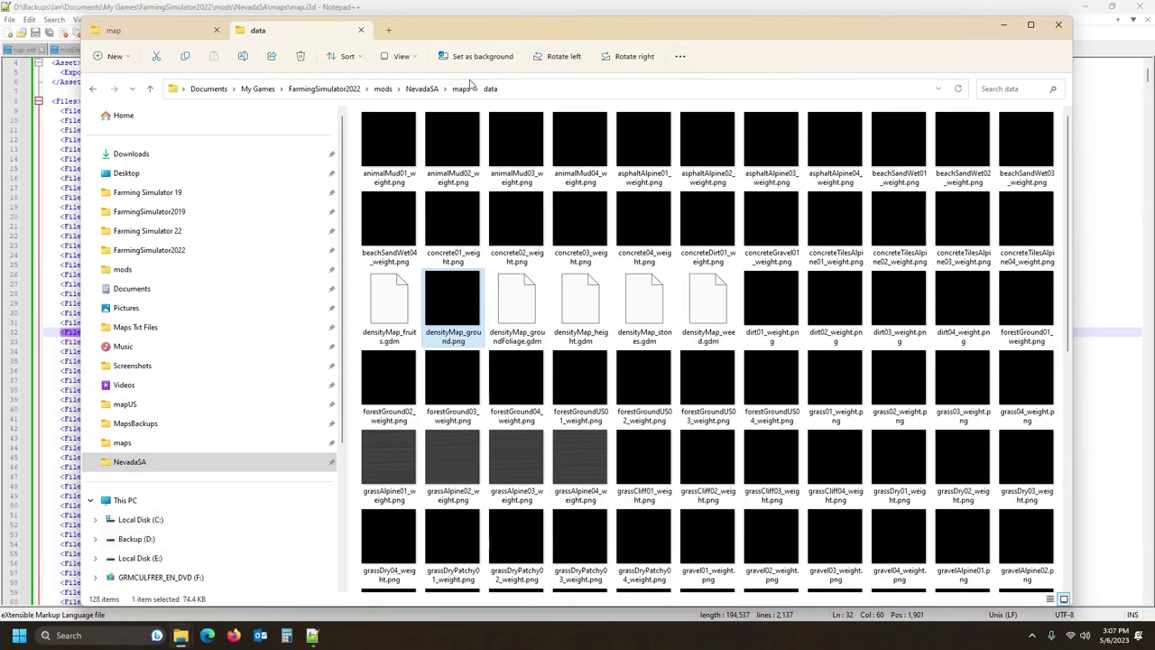
click(461, 89)
double_click(841, 143)
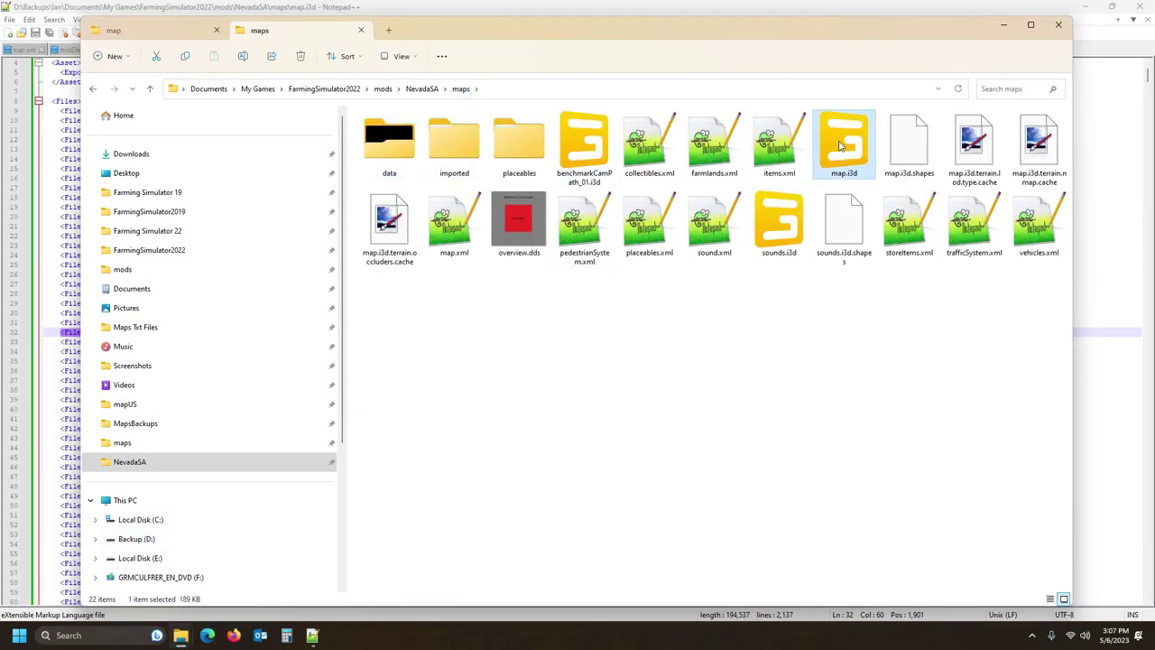
click(546, 390)
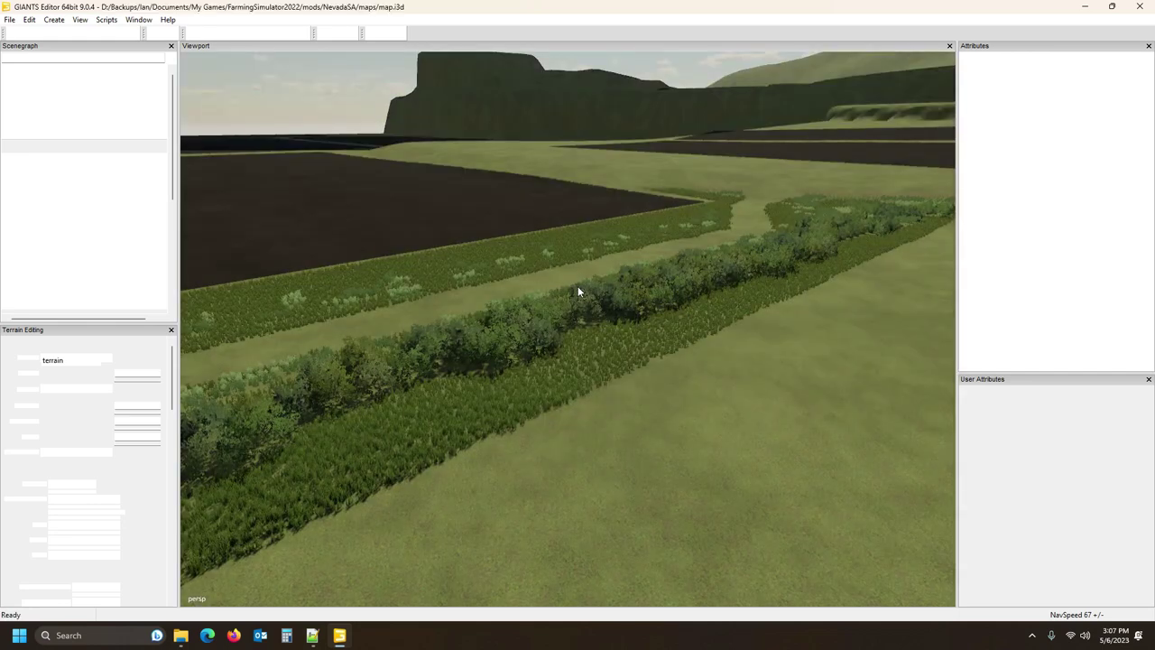
- Save the map, look over the fields on the terrain, and close GIANTS Editor with the changes saved
right_drag(626, 274, 492, 336)
click(67, 33)
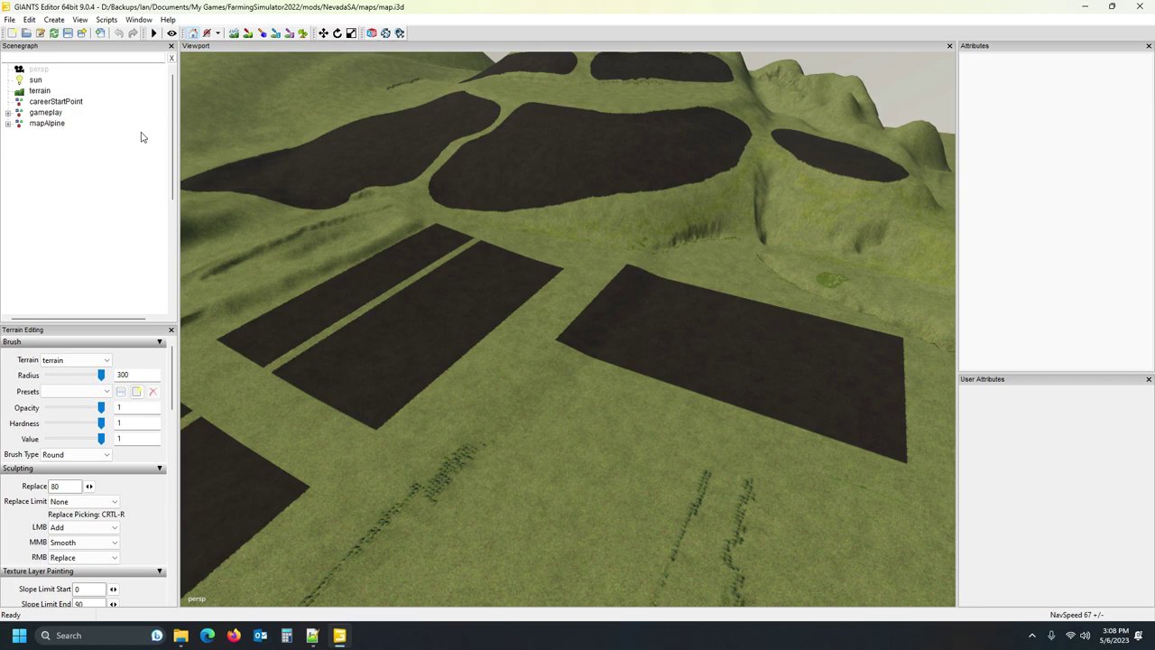
right_drag(620, 122, 148, 189)
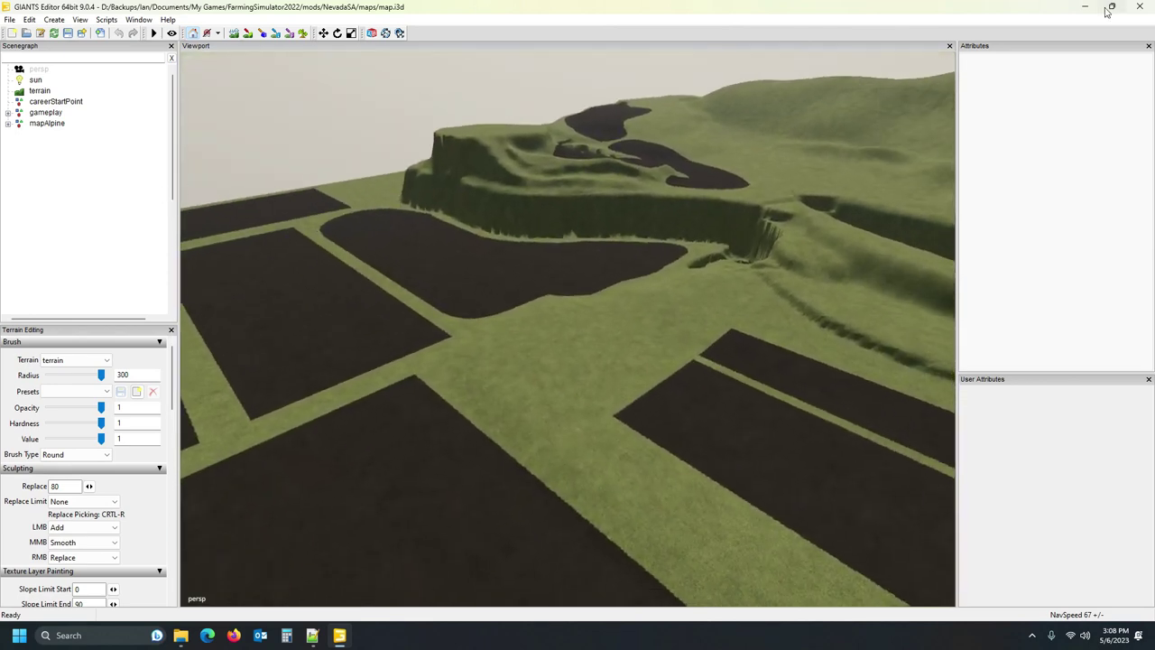
click(1142, 7)
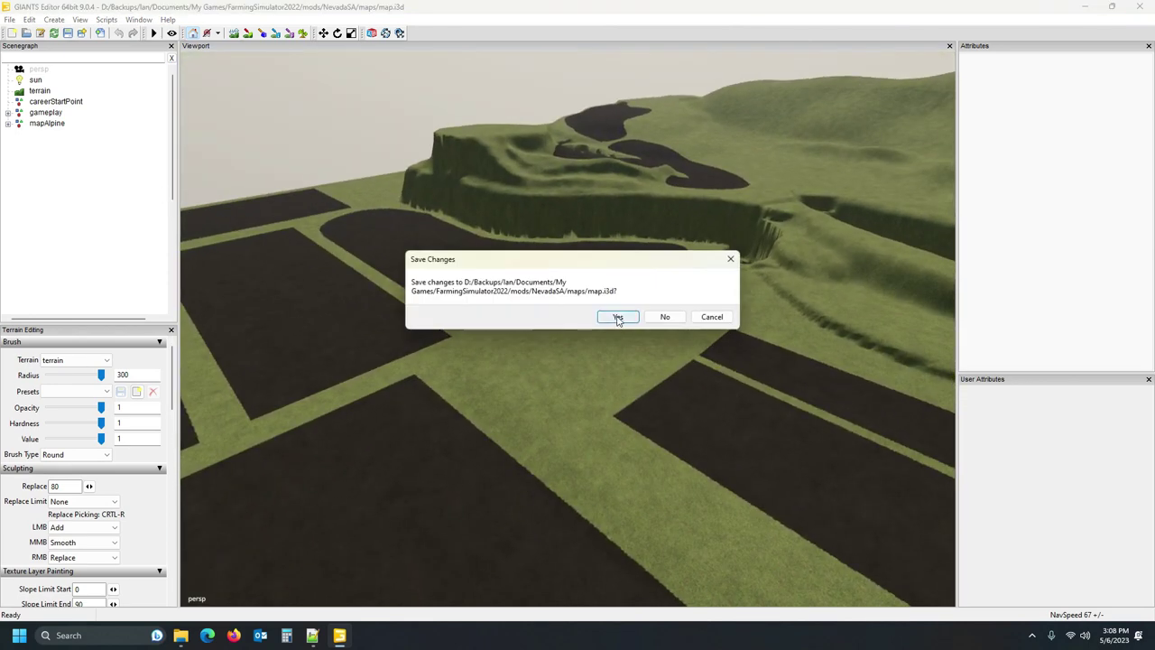
click(618, 319)
- Switch to Notepad++ and reload the externally modified map.i3d
mouse_move(181, 639)
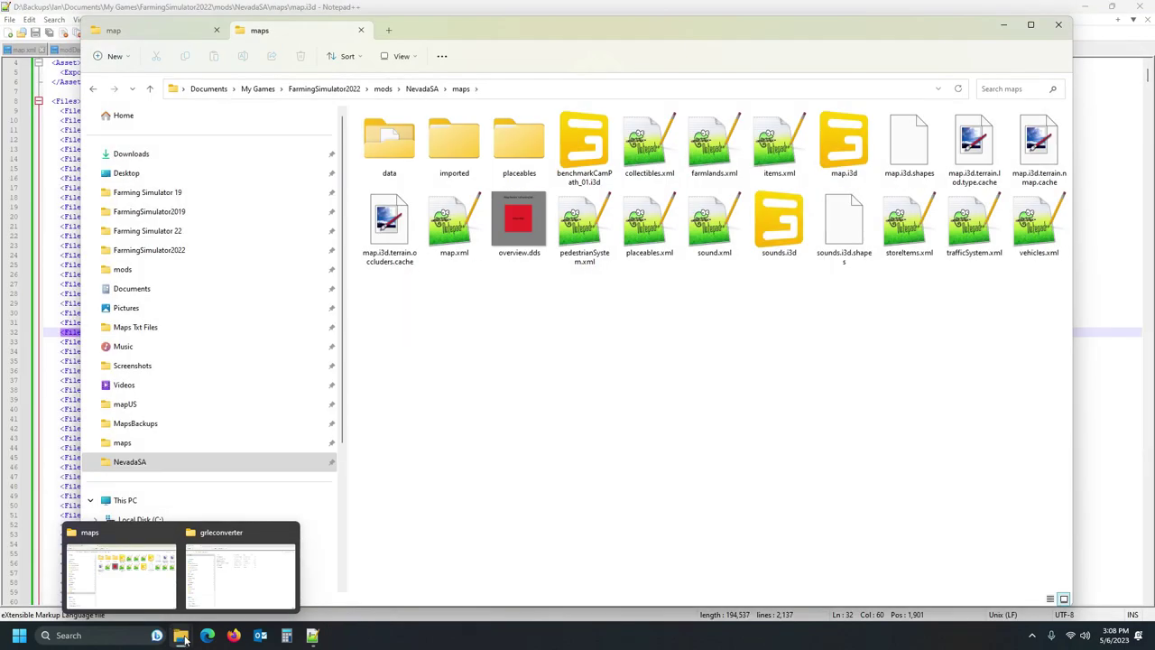
click(312, 636)
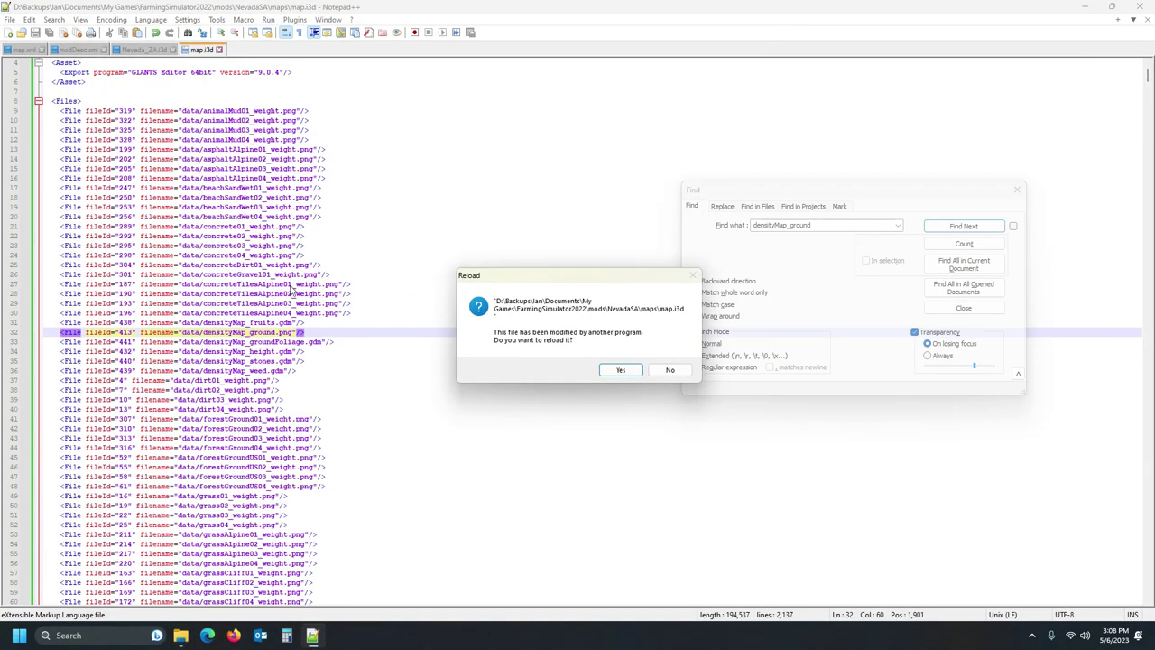
click(621, 370)
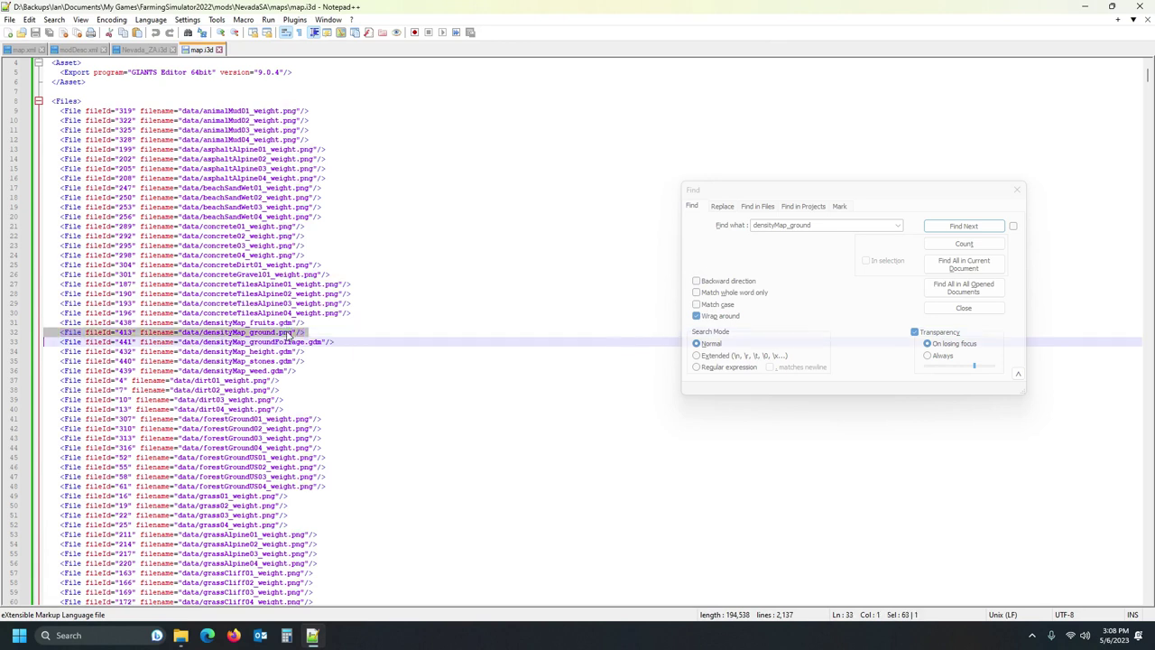
- Change the extension in the densityMap_ground file entry to gdm and save map.i3d
double_click(286, 332)
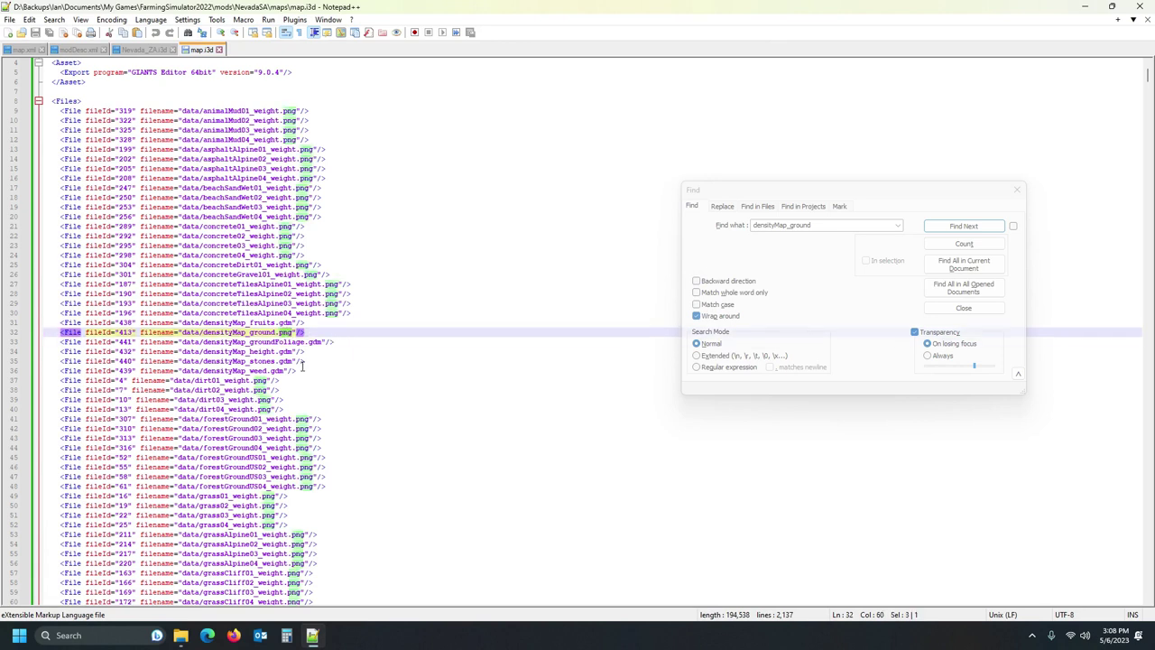
text(gd)
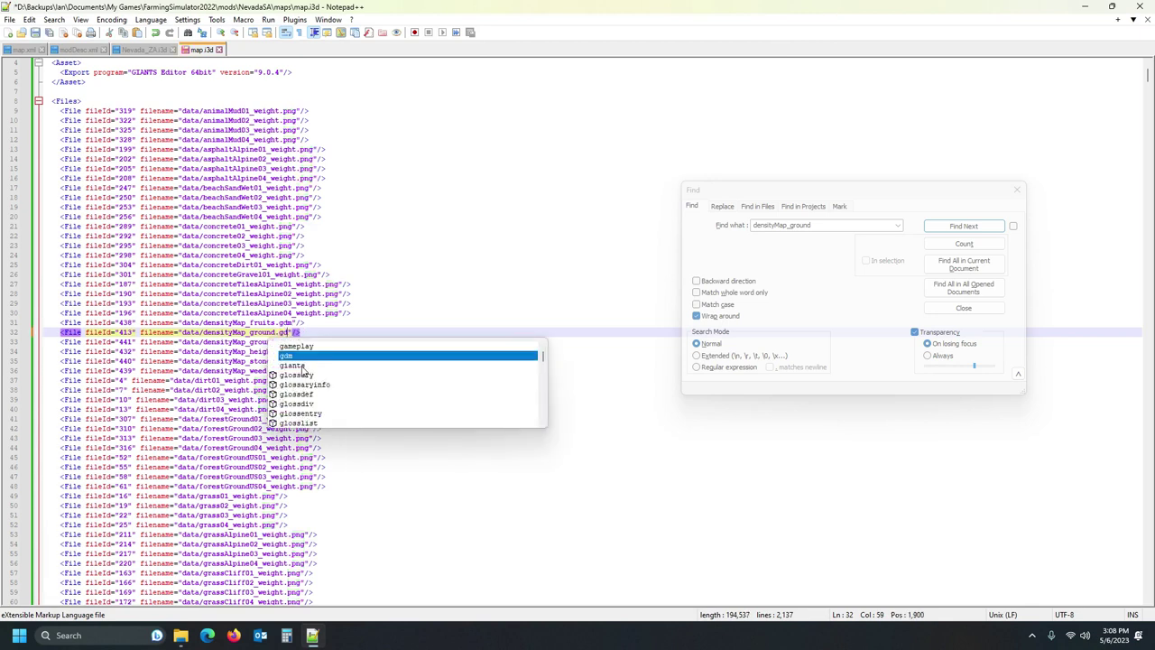
text(m)
click(224, 342)
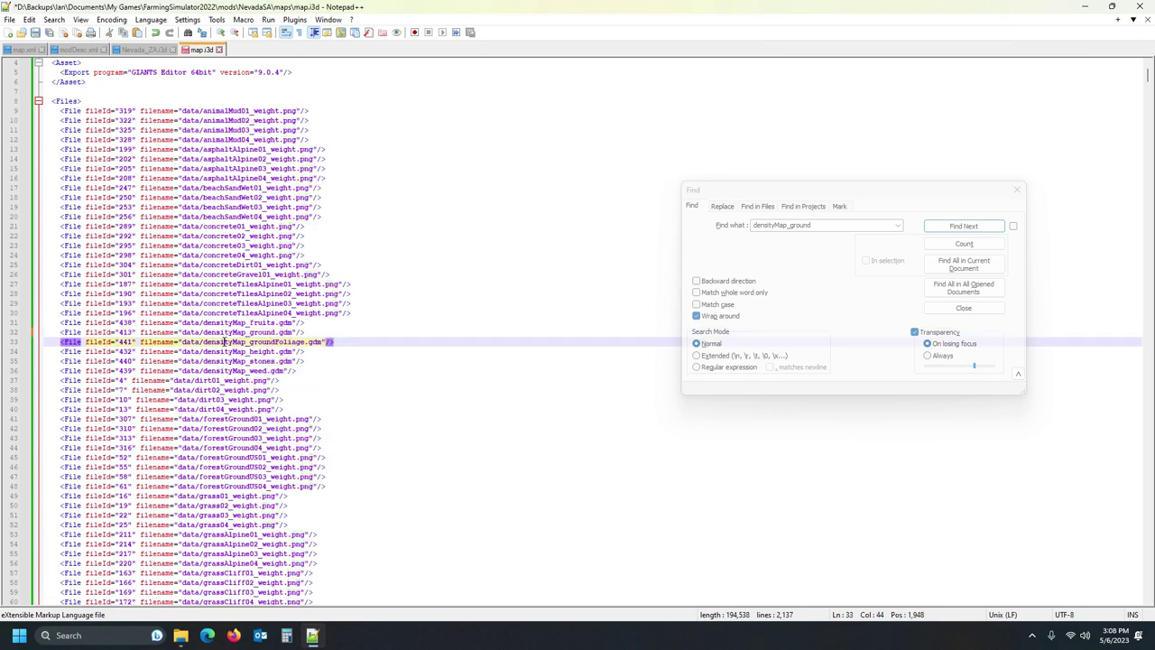
click(229, 351)
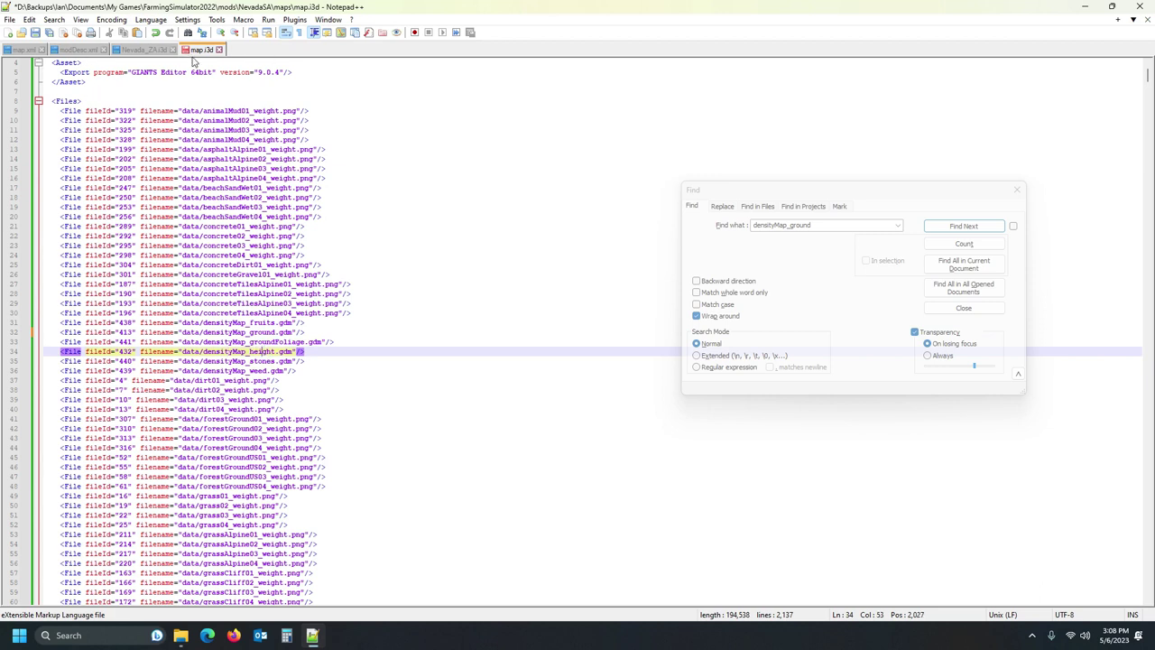
click(36, 32)
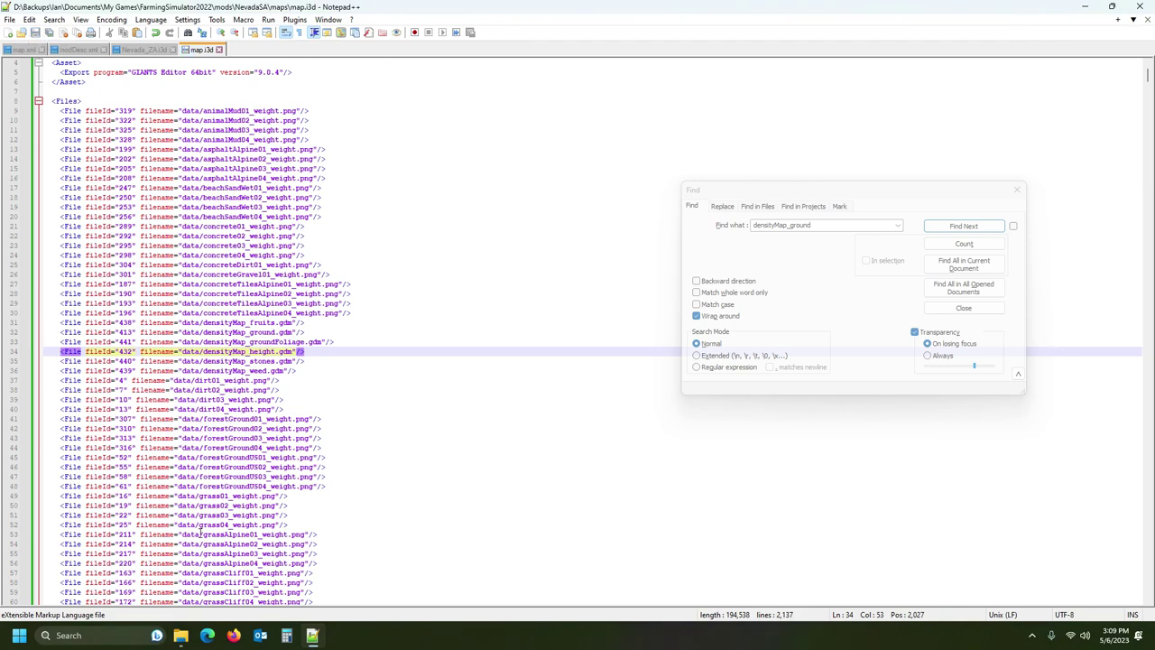
- Switch to File Explorer and copy terrainDetailHeight_density.gdm from the map folder of Nevada_converted
mouse_move(180, 635)
click(160, 593)
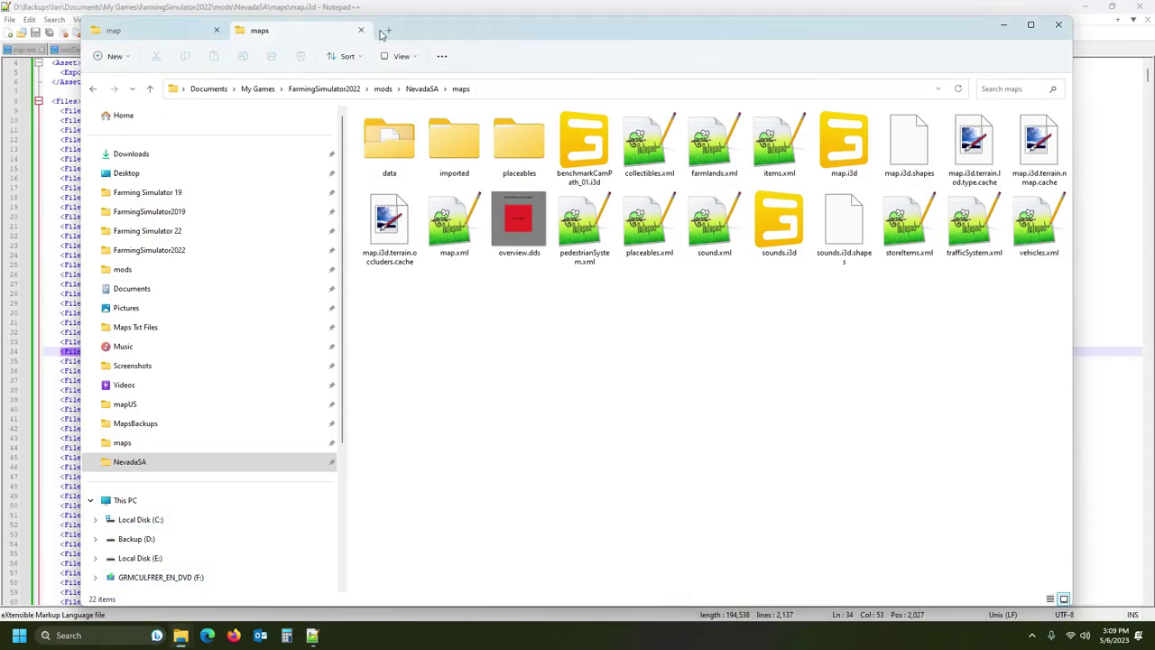
click(140, 38)
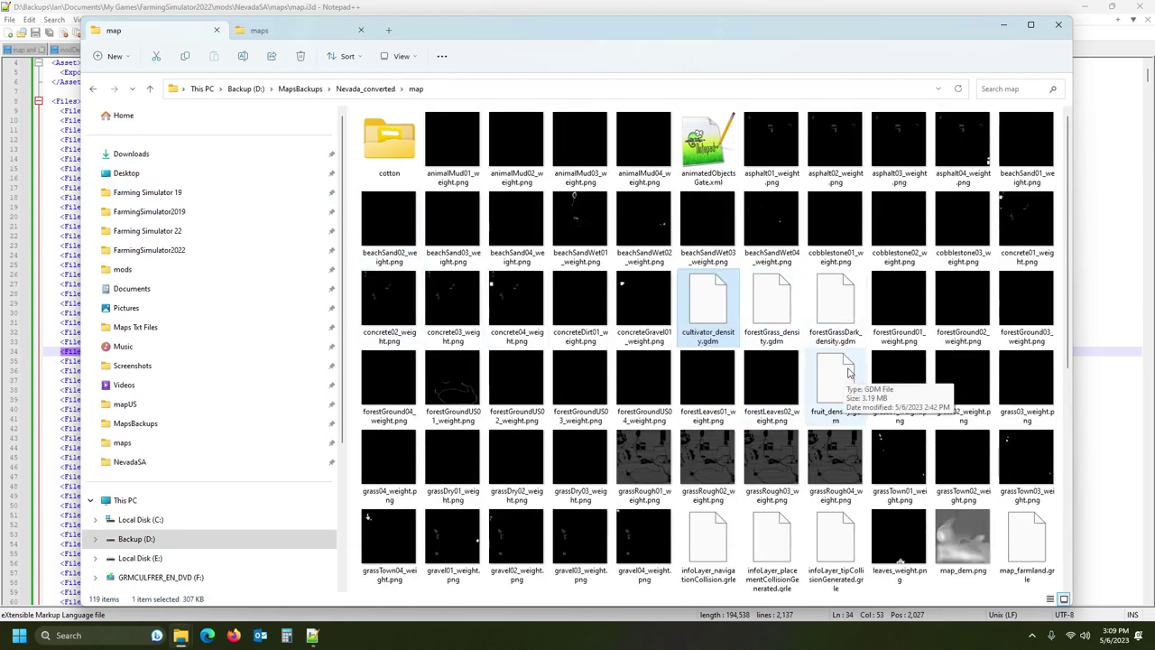
scroll(871, 352, down, 2)
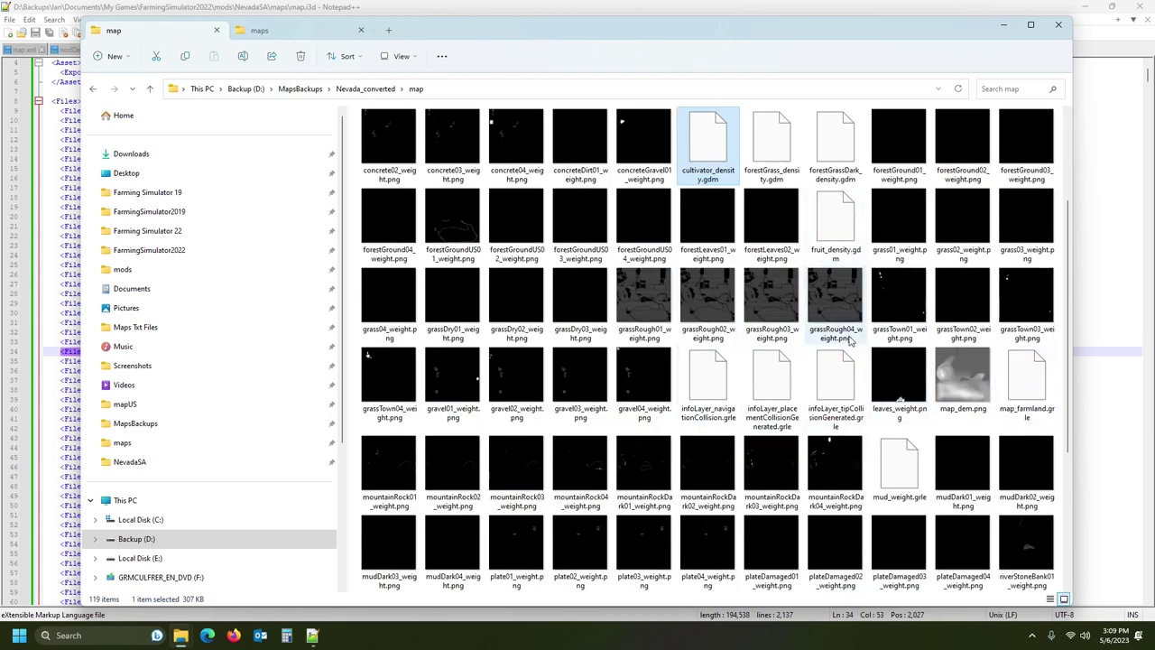
scroll(836, 238, up, 2)
scroll(1057, 265, down, 5)
click(1028, 472)
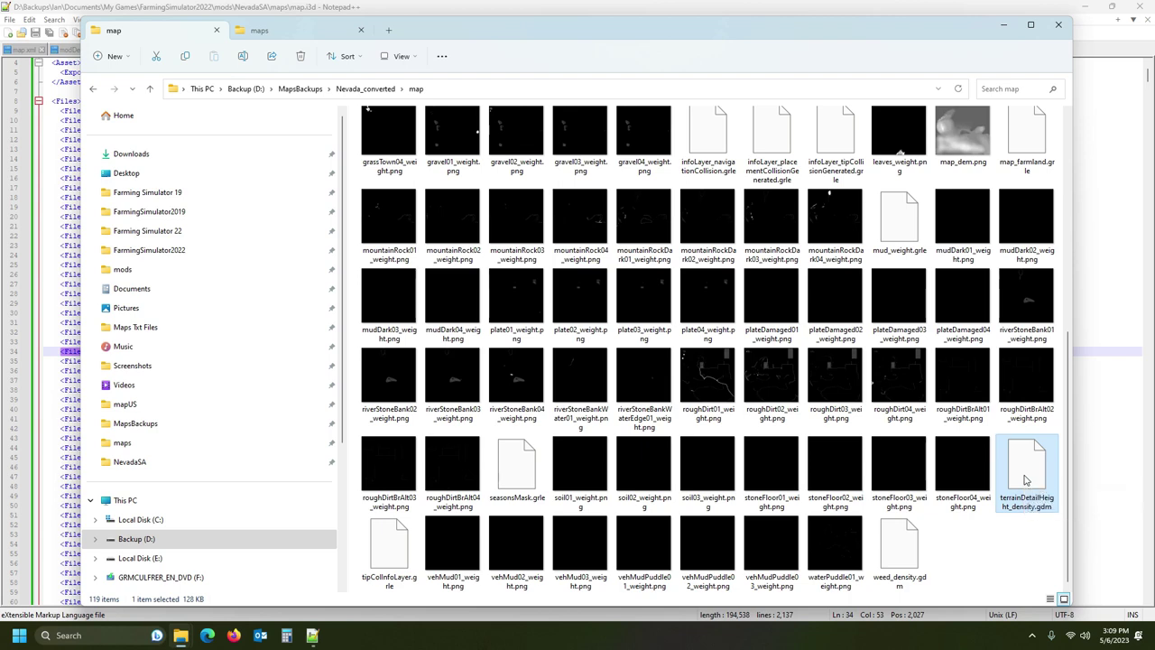
- Paste the copied terrainDetailHeight_density.gdm into the data folder of NevadaSA's maps folder
click(281, 35)
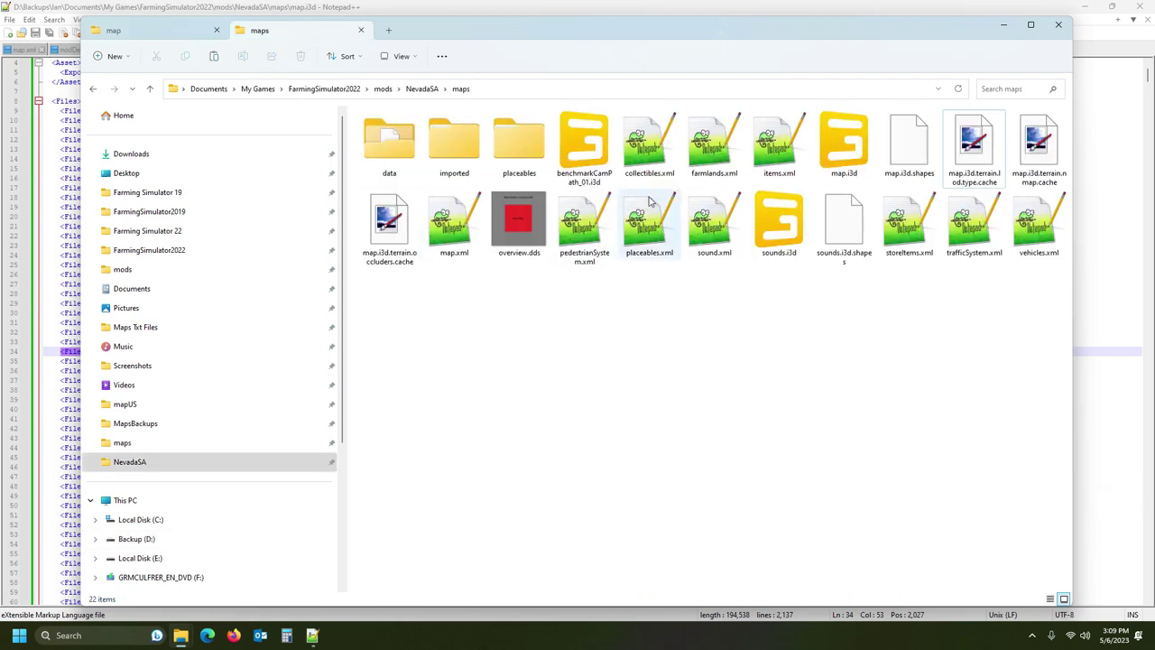
double_click(389, 144)
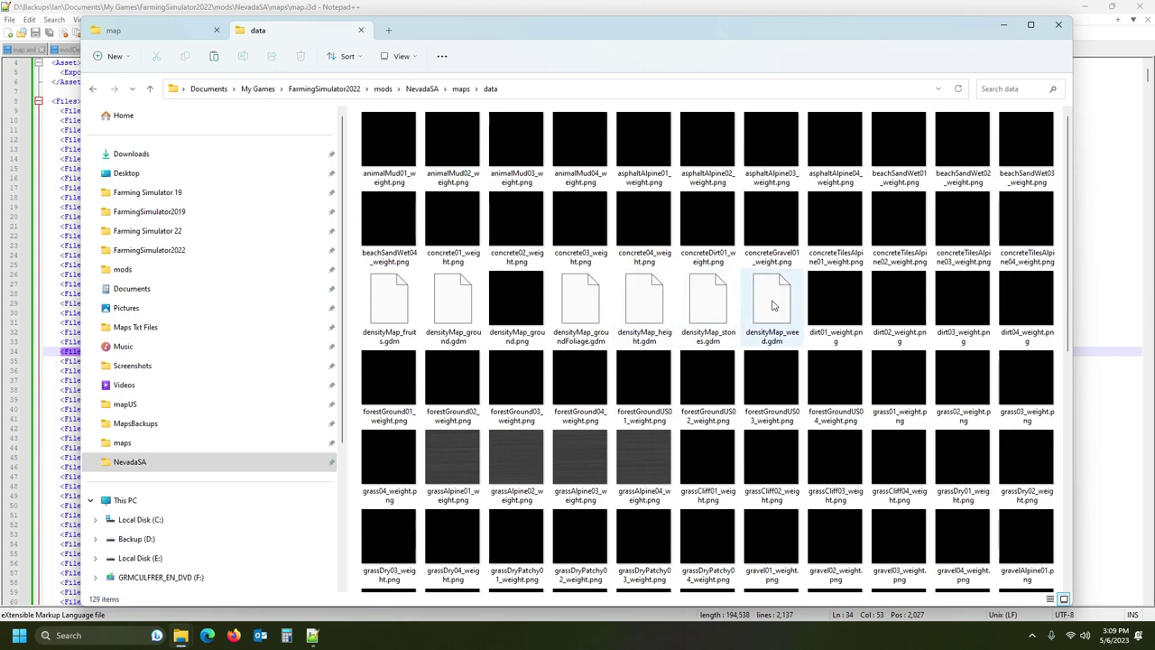
click(641, 303)
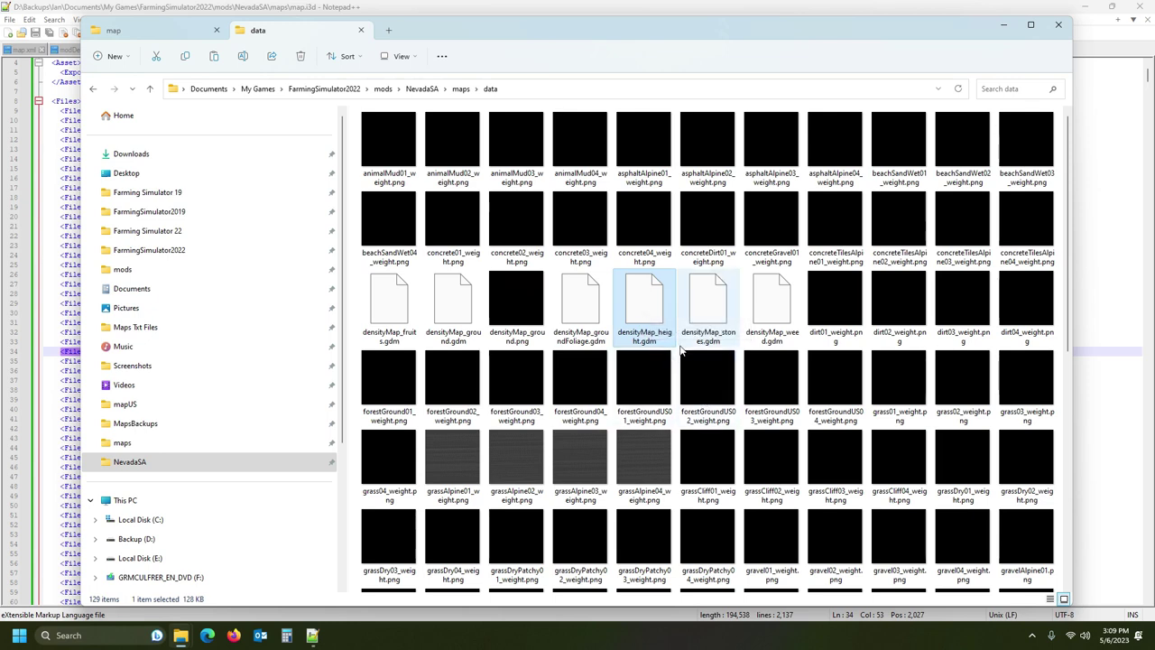
key(ctrl+v)
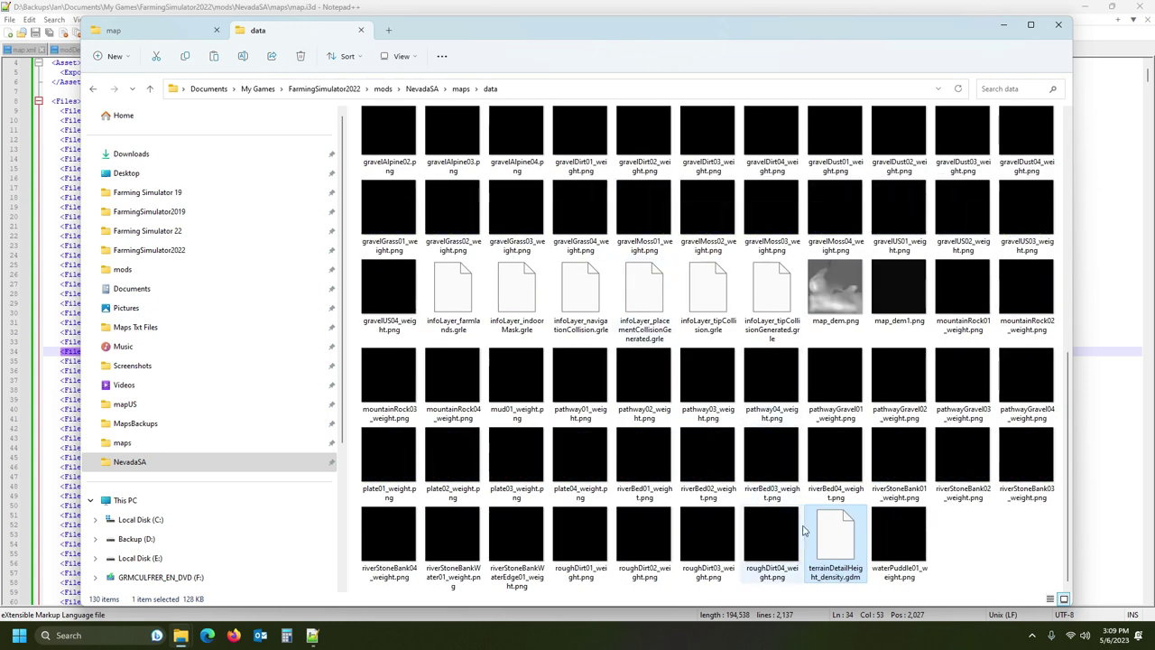
- Copy the file name of densityMap_height.gdm and delete that file from the data folder
scroll(862, 370, up, 5)
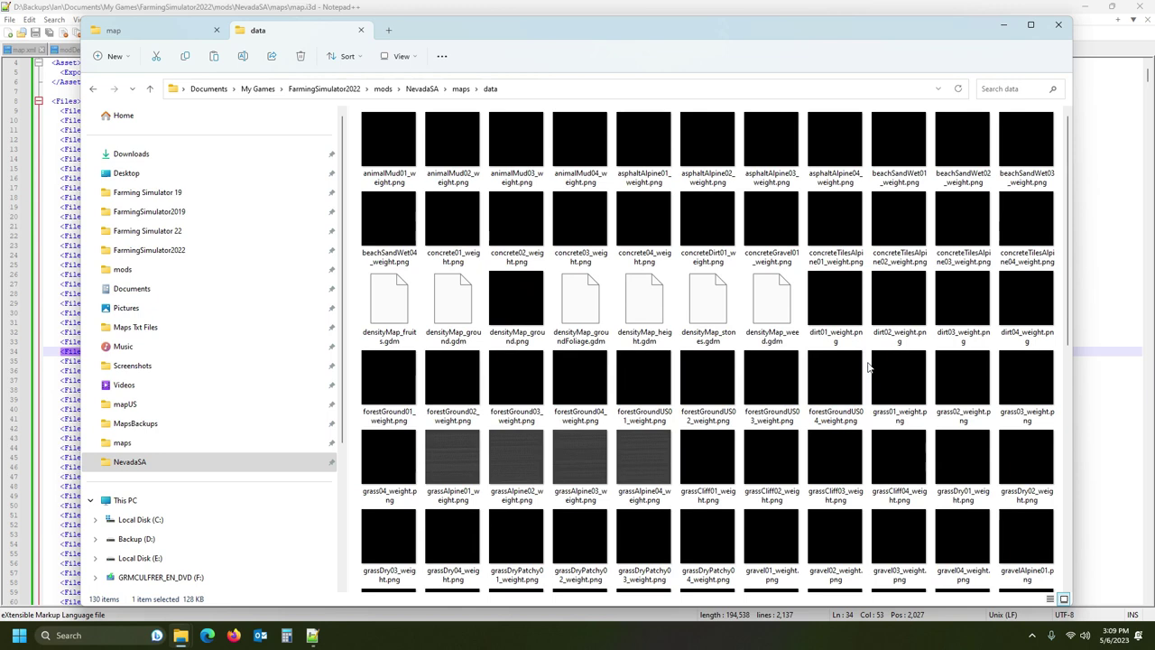
click(641, 308)
click(649, 335)
key(ctrl+c)
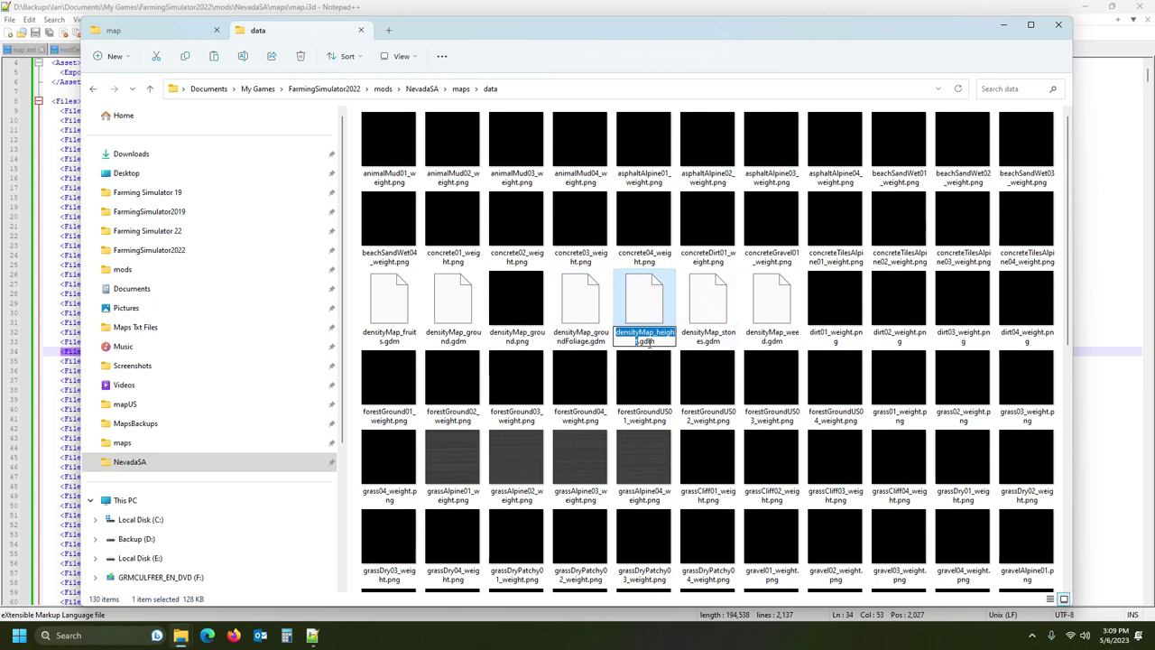
click(646, 299)
key(Delete)
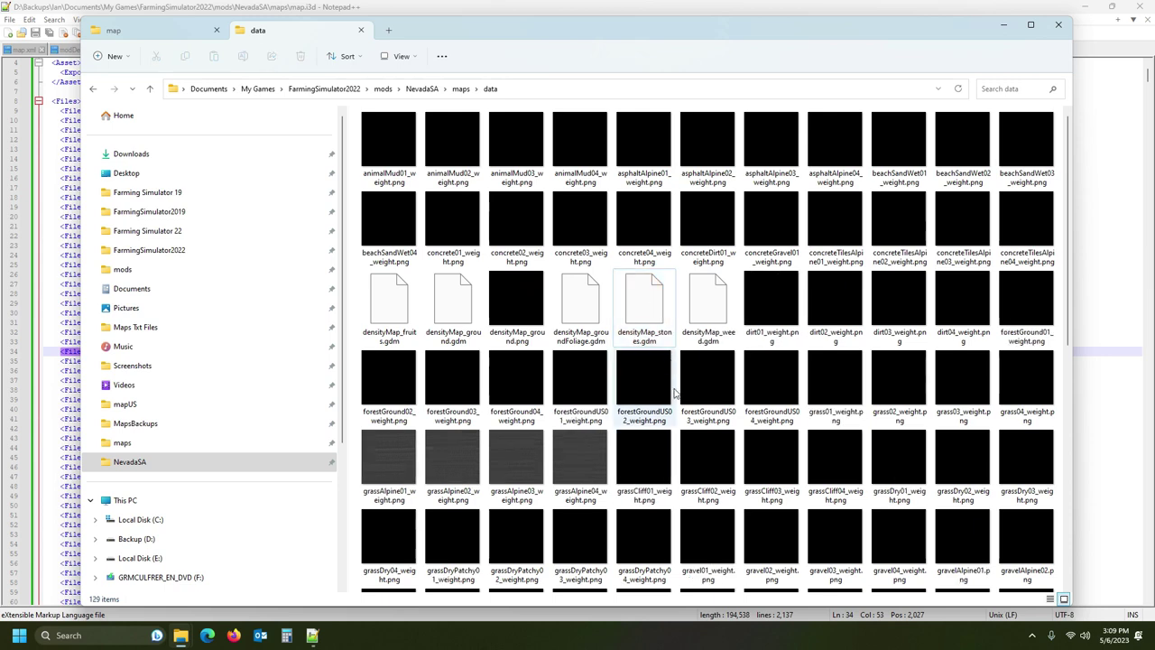
- Rename terrainDetailHeight_density.gdm in the data folder as densityMap_height.gdm
scroll(695, 438, down, 6)
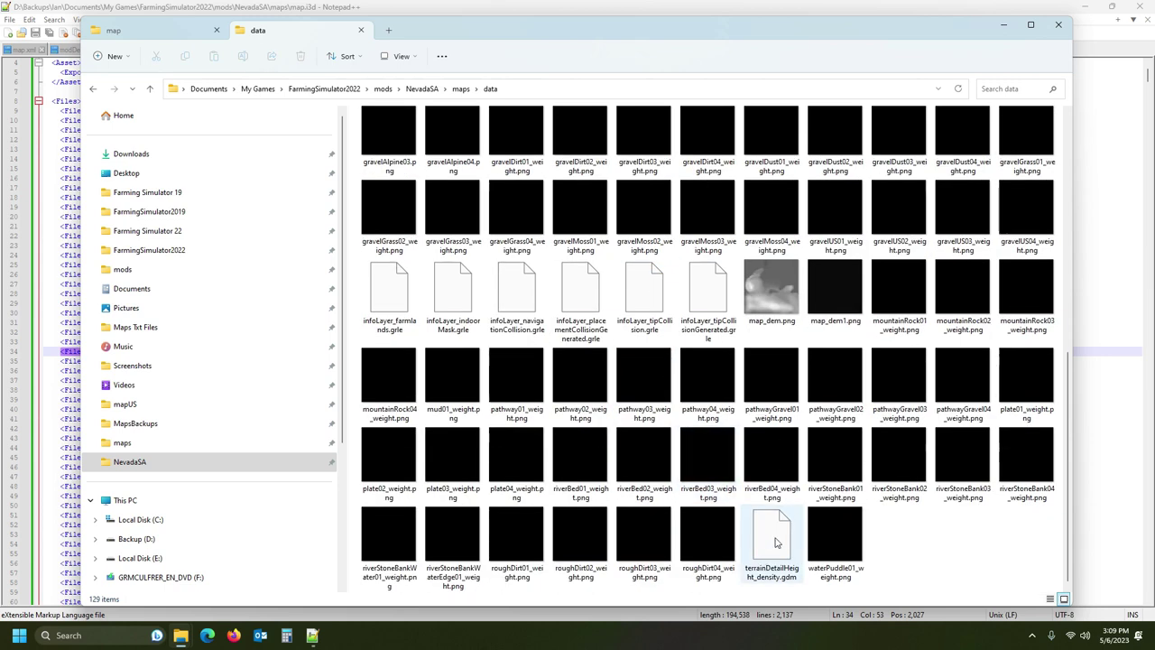
click(776, 556)
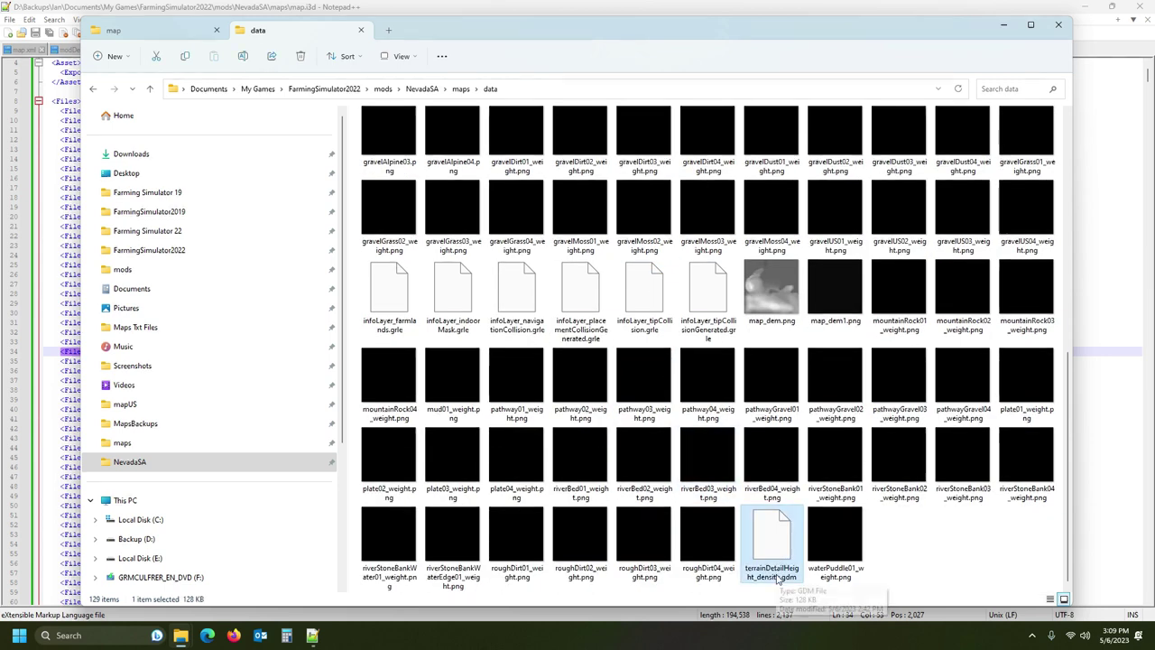
click(772, 575)
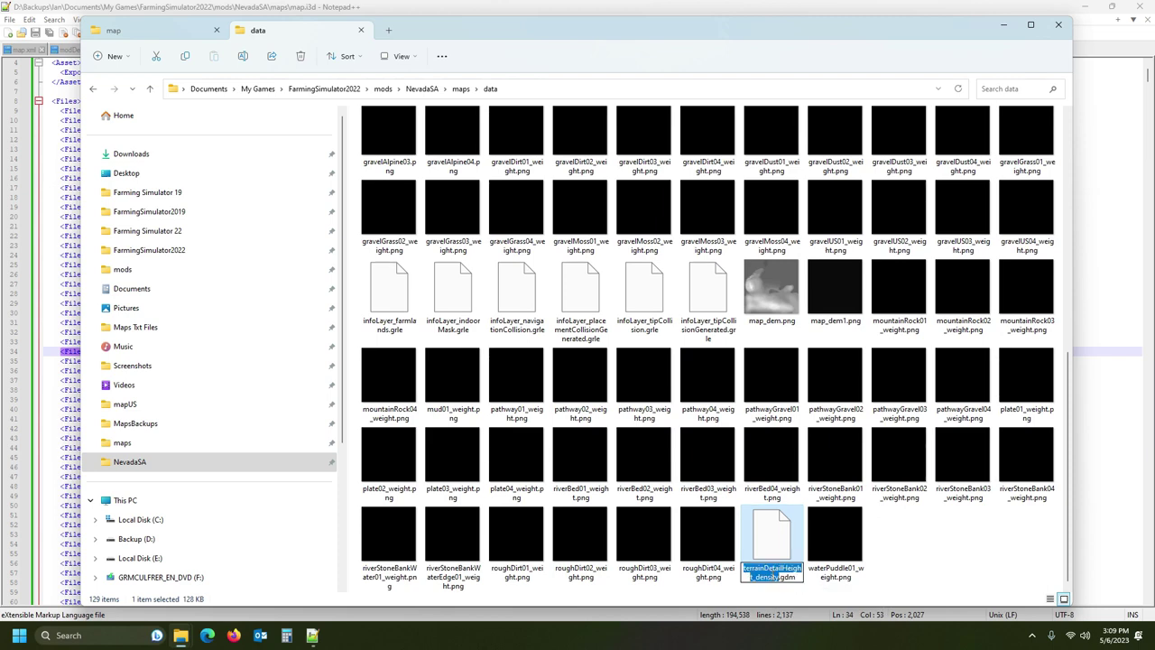
key(Escape)
key(Delete)
scroll(704, 361, up, 6)
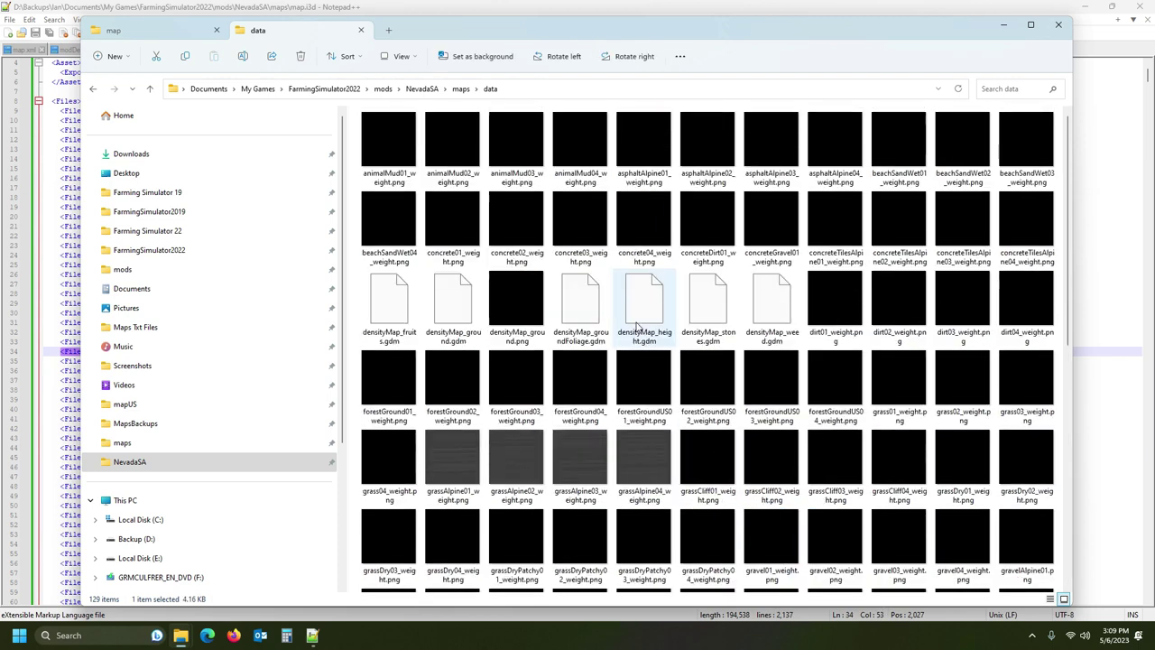
- Convert densityMap_height.gdm to PNG with convert.cmd from the grleconverter folder and delete the GDM file
click(632, 305)
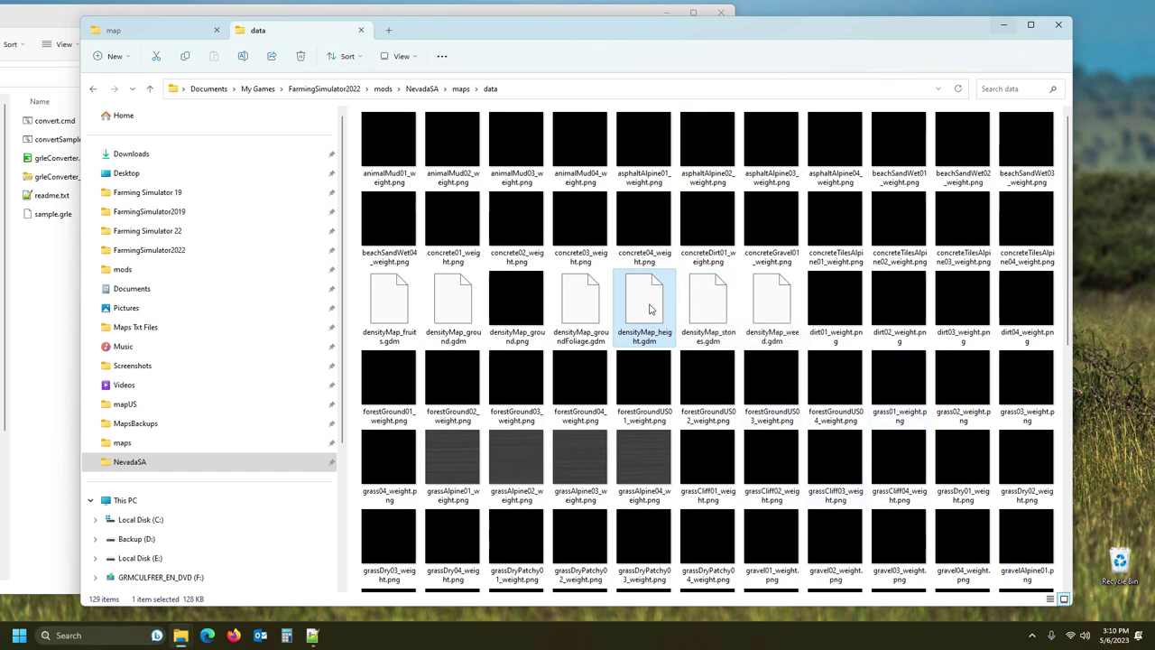
drag(649, 309, 42, 120)
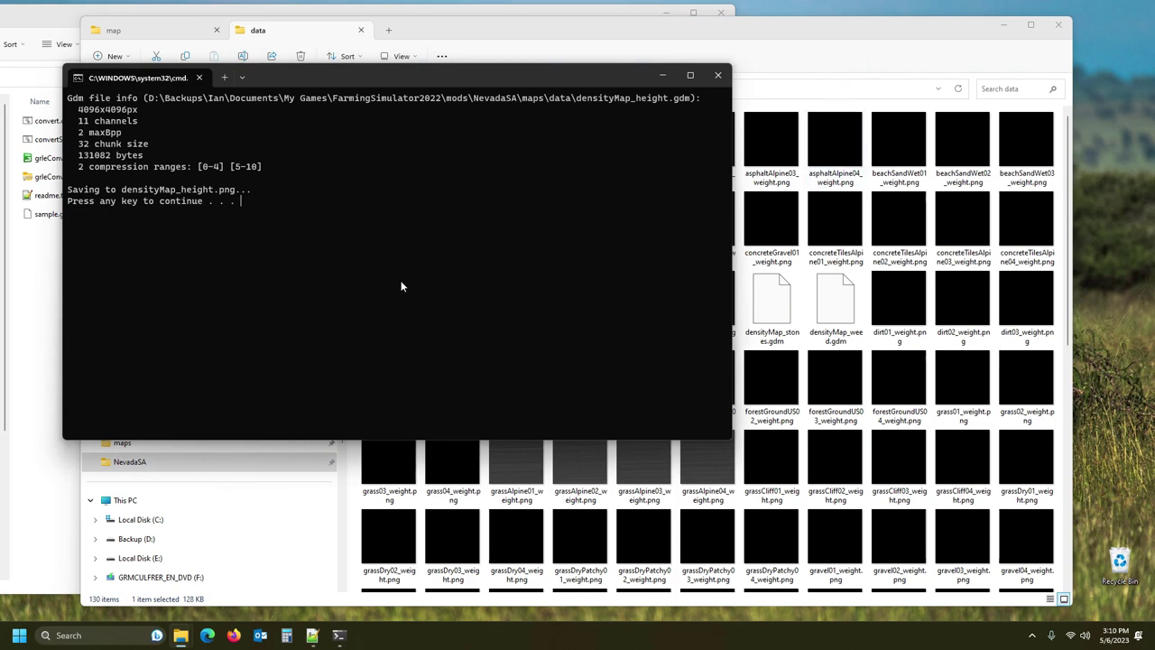
key(Return)
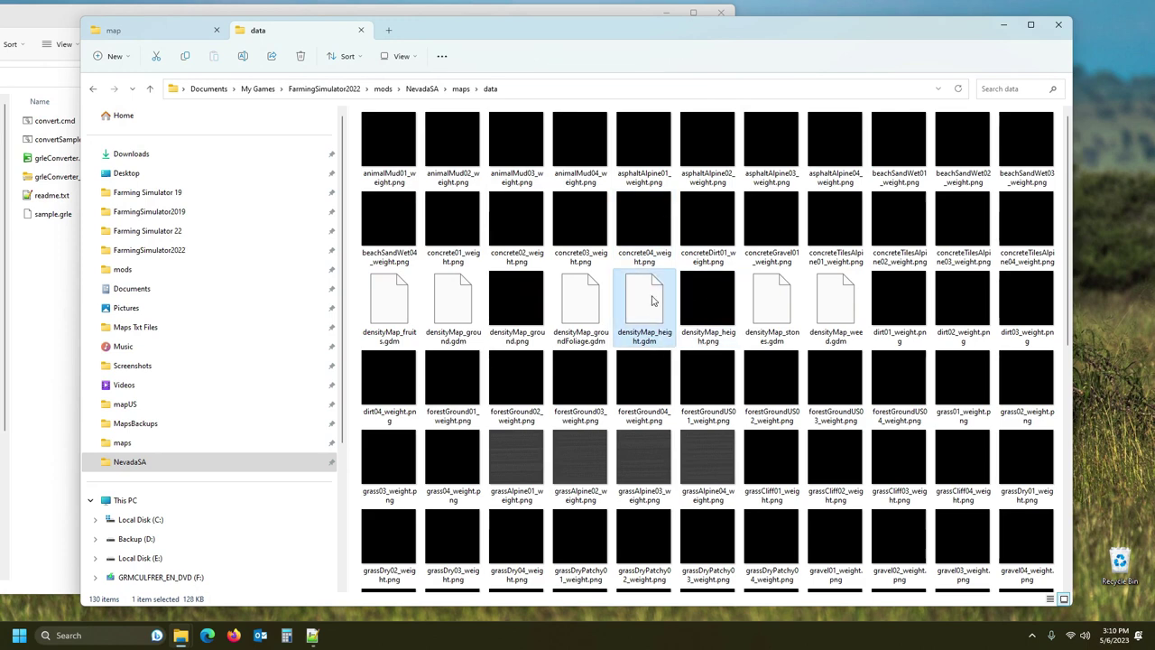
key(Delete)
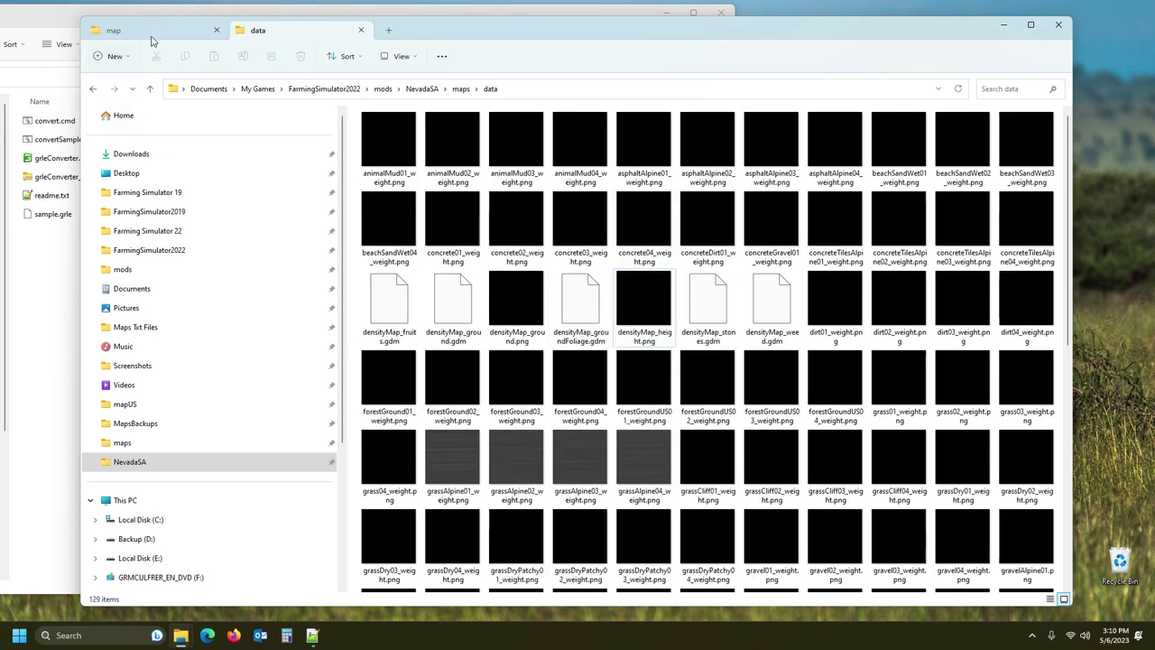
- Switch to Notepad++, find densityMap_height in map.i3d, change its file extension to png, and save the file
click(311, 635)
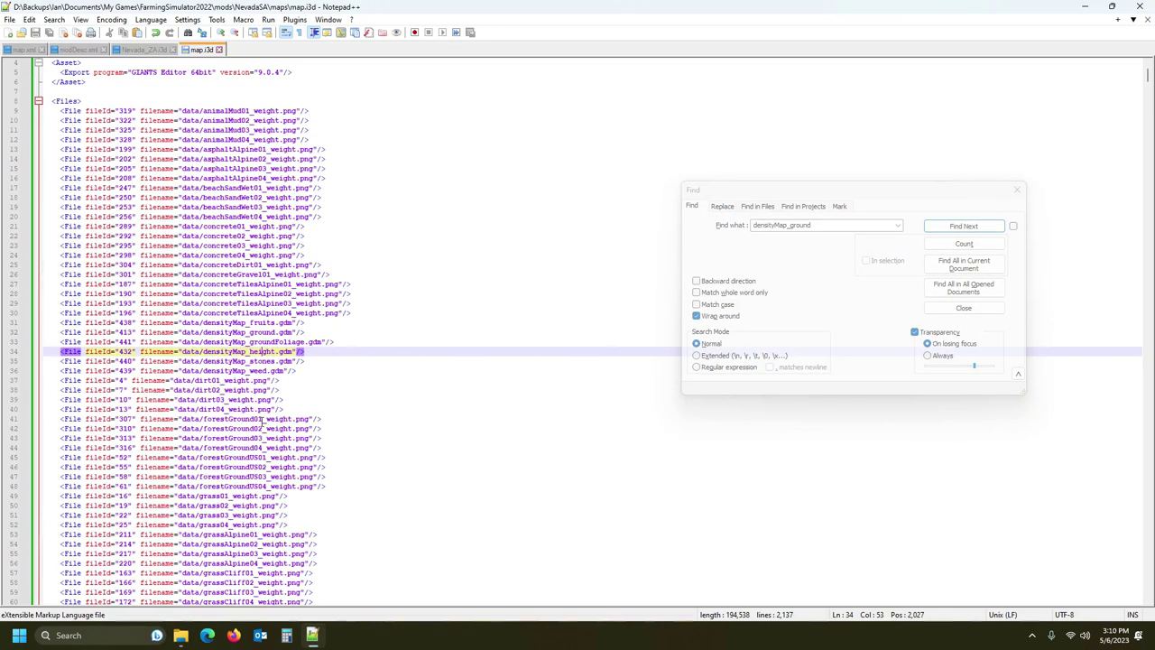
click(849, 226)
key(ctrl+v)
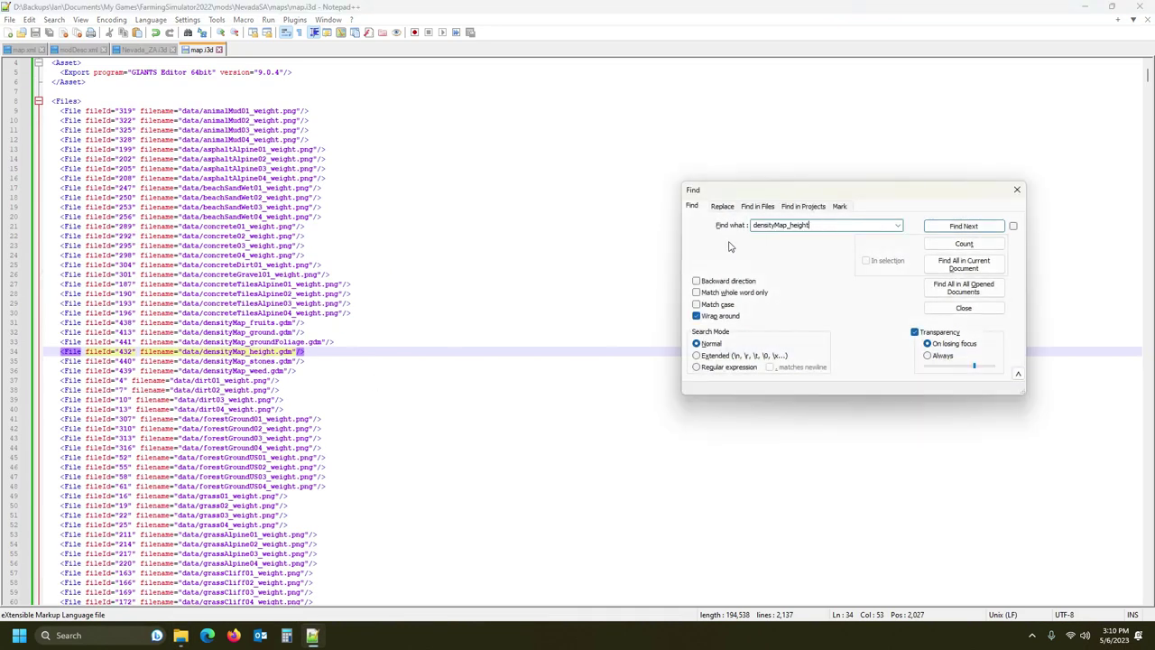
click(948, 226)
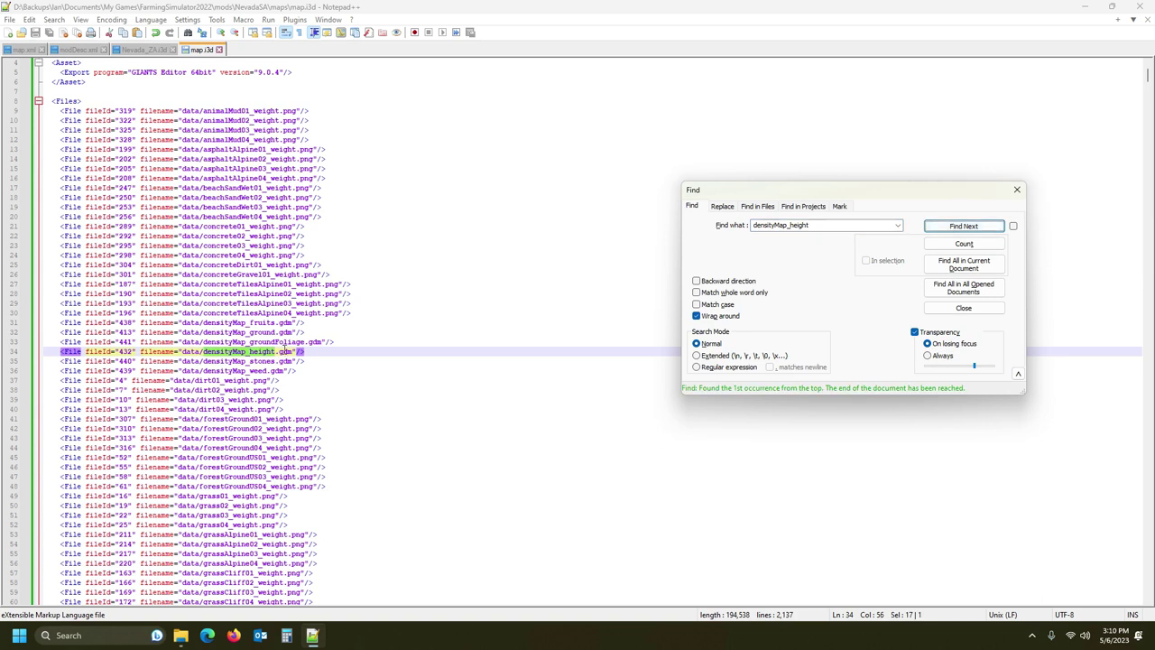
double_click(286, 351)
text(png)
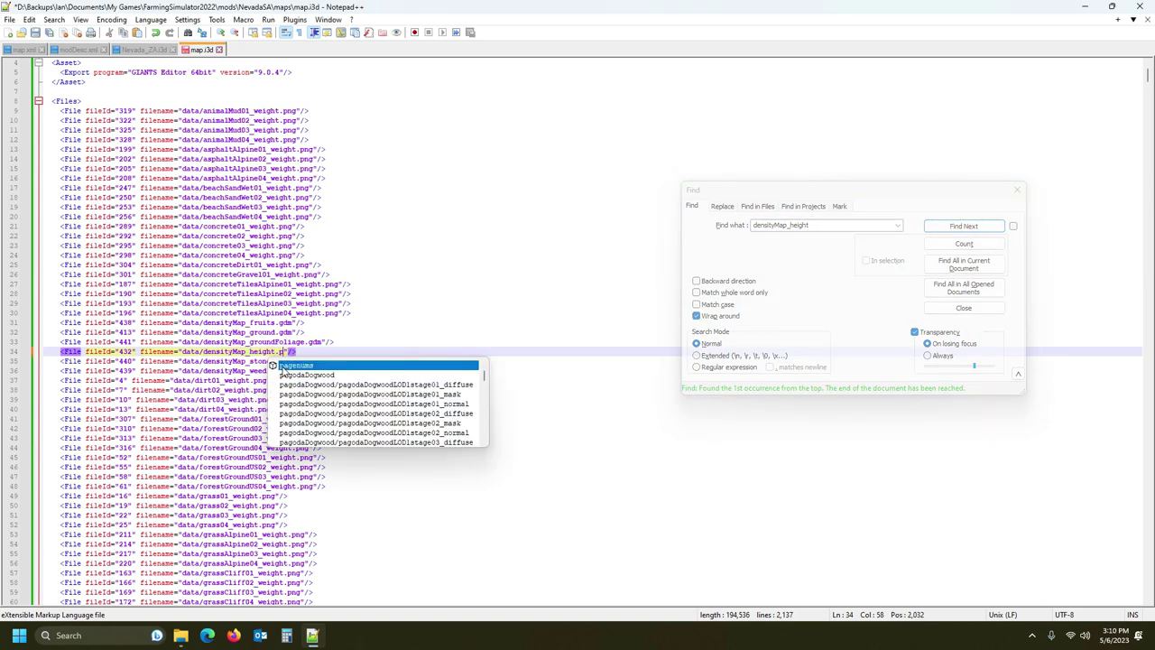
click(36, 33)
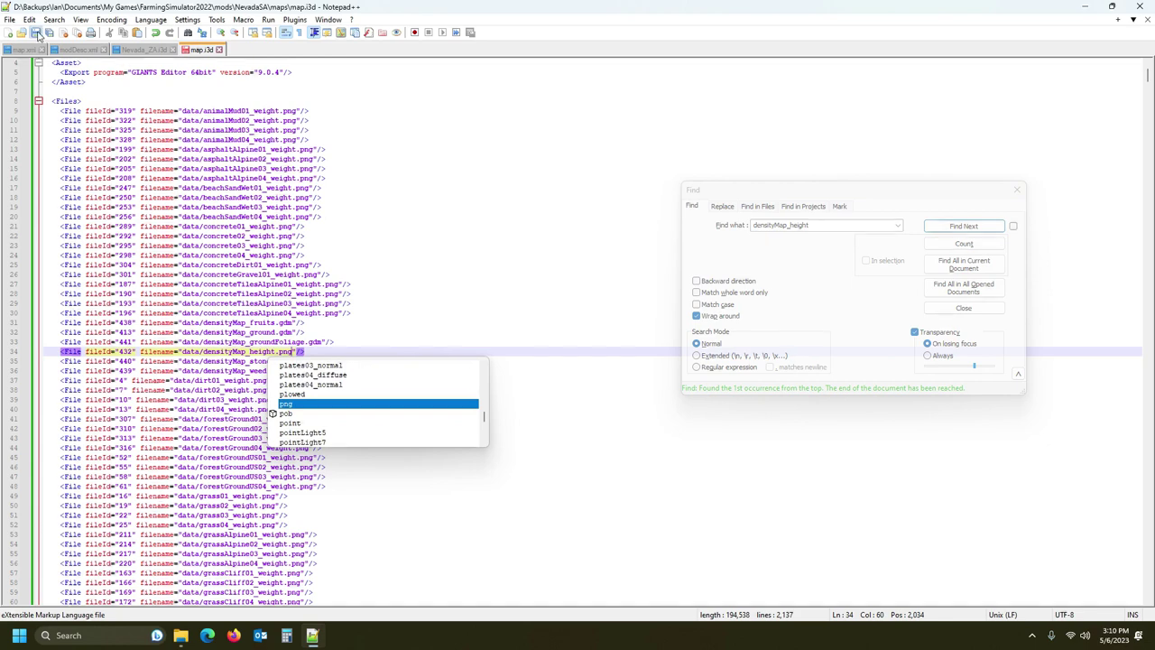
- Switch to File Explorer and open map.i3d from NevadaSA's maps folder in GIANTS Editor 9.0.4
click(180, 635)
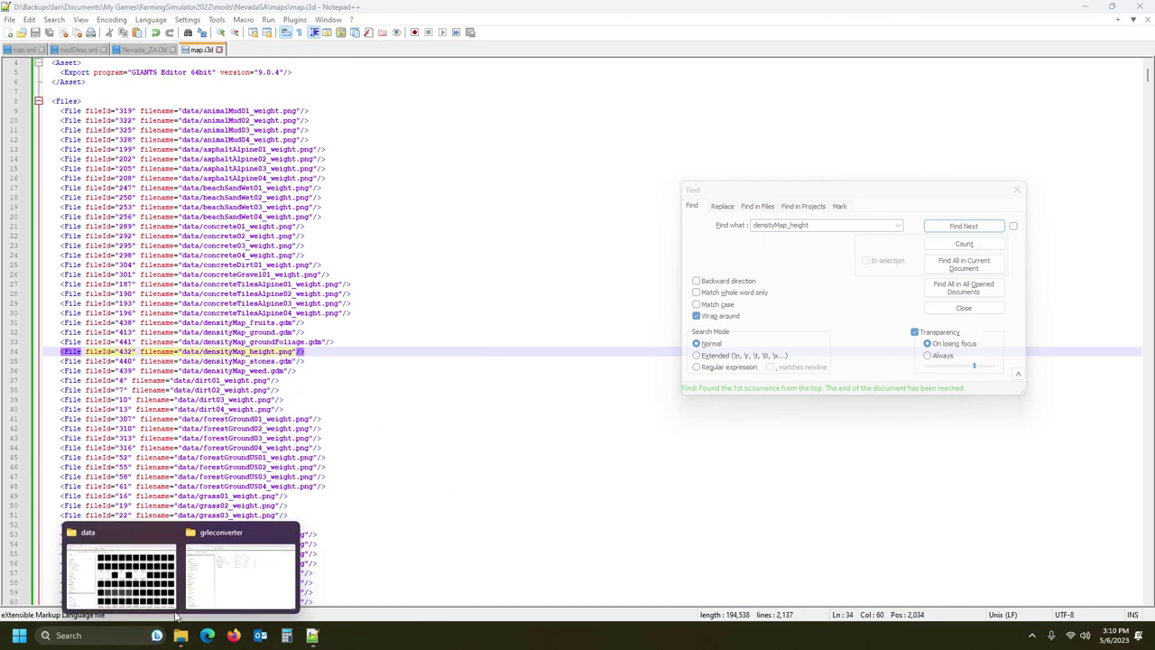
click(136, 537)
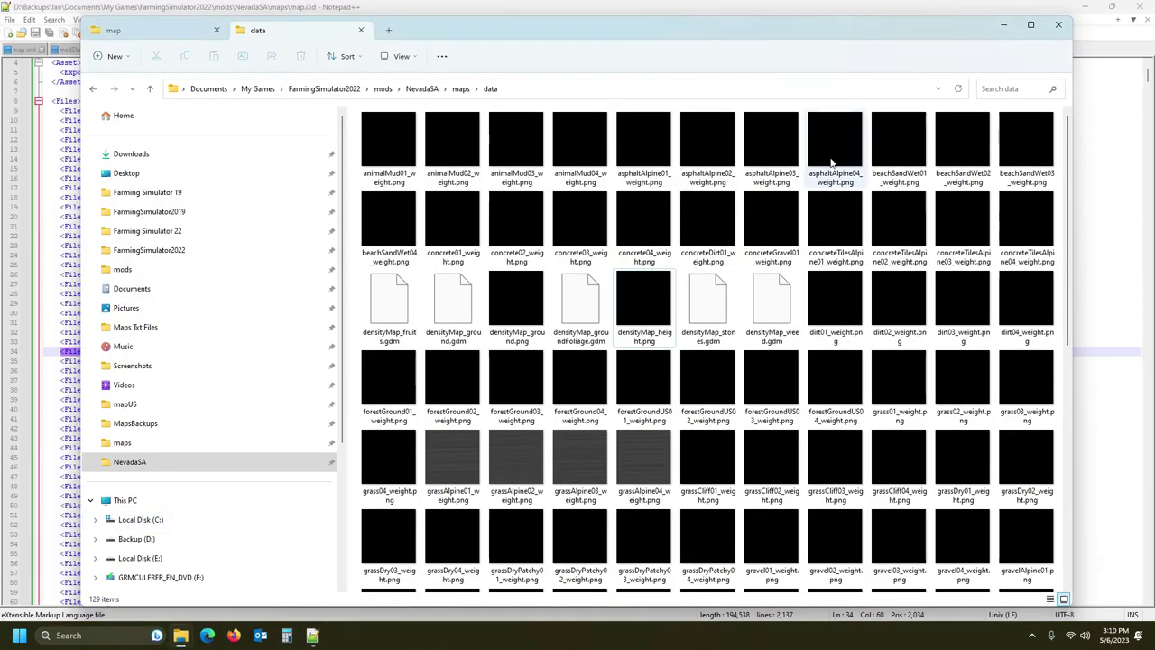
click(460, 88)
double_click(844, 145)
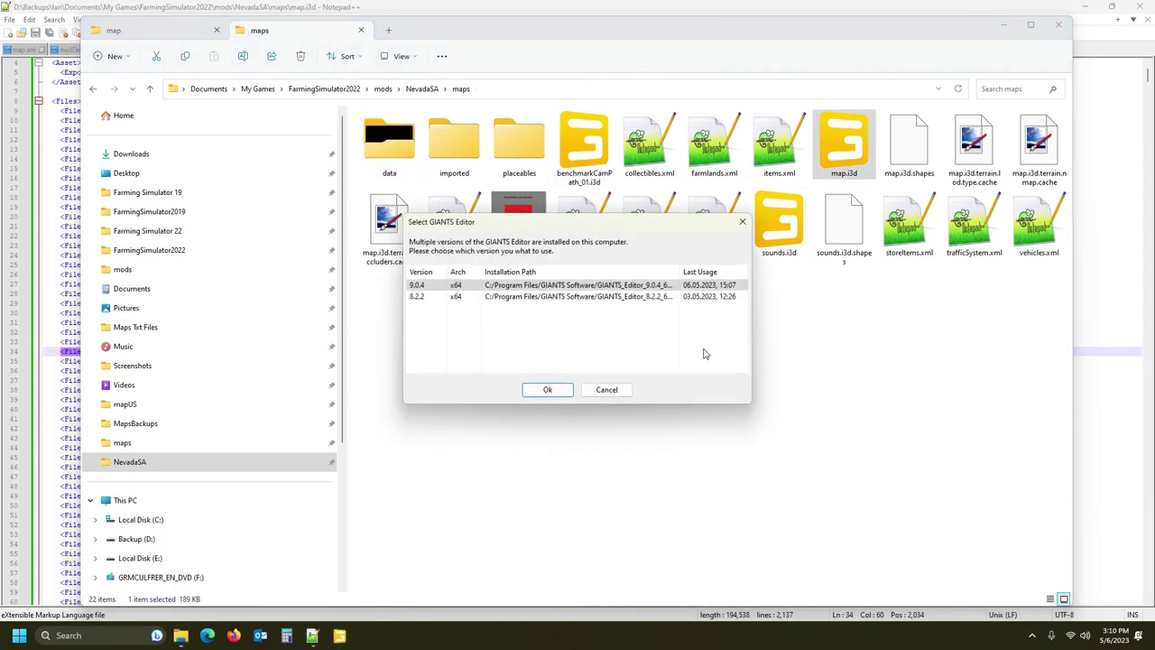
click(540, 391)
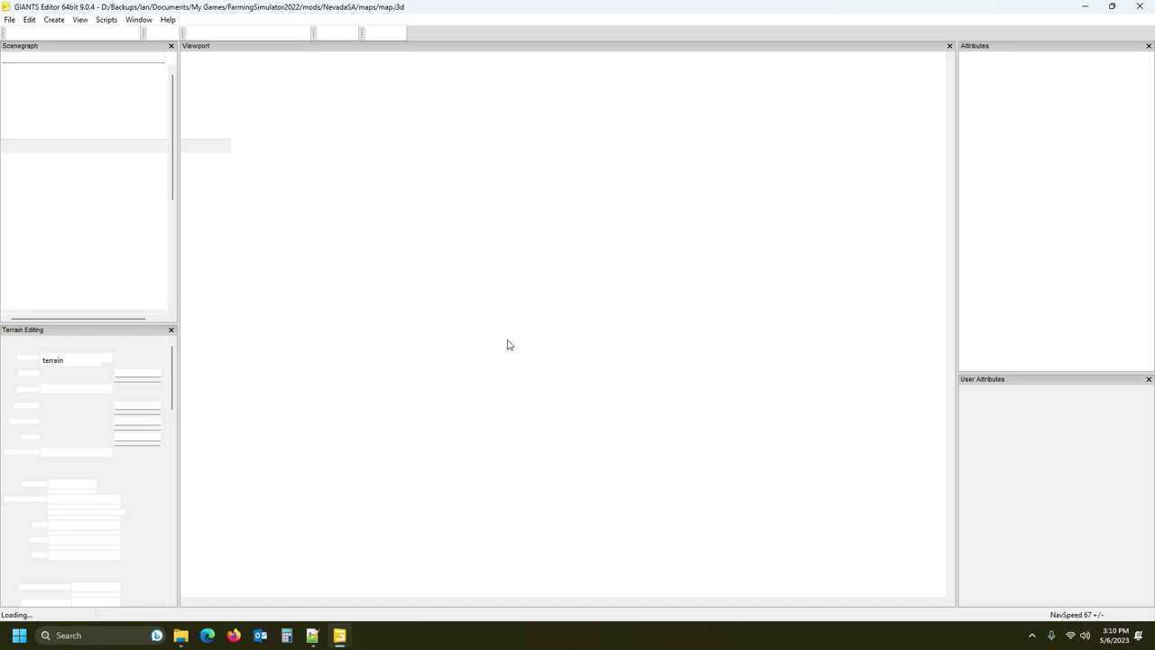
- Show the console, read through the map's loading log for errors, close the console, and look over the terrain
scroll(556, 377, up, 10)
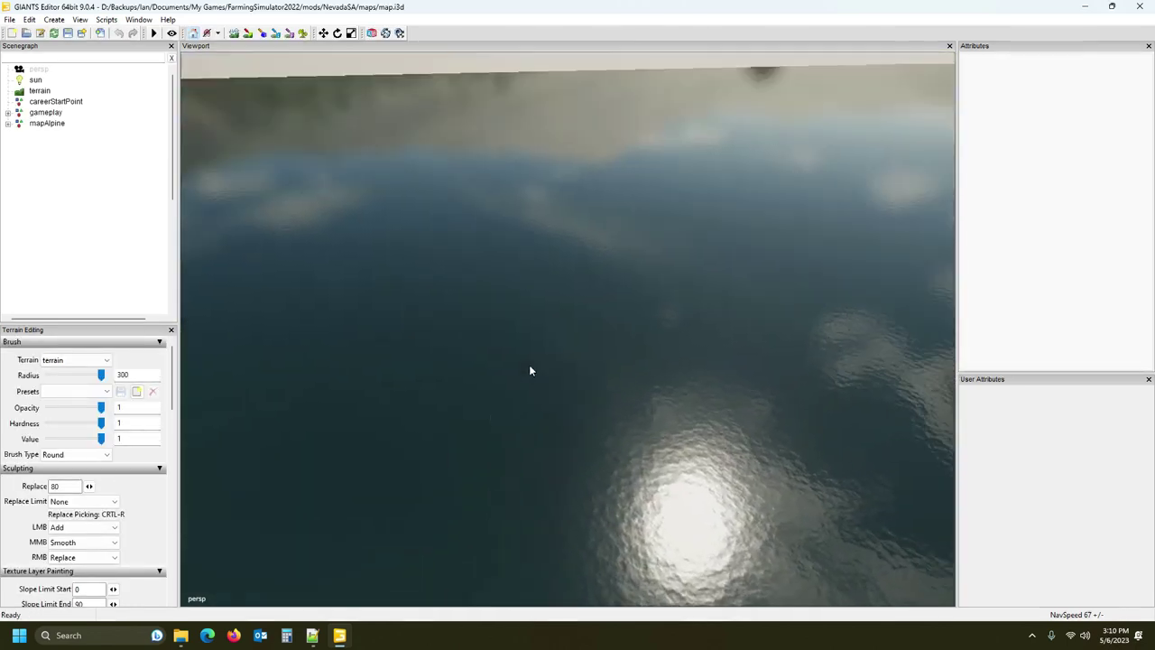
right_drag(530, 370, 715, 358)
scroll(715, 358, down, 3)
click(140, 19)
click(176, 232)
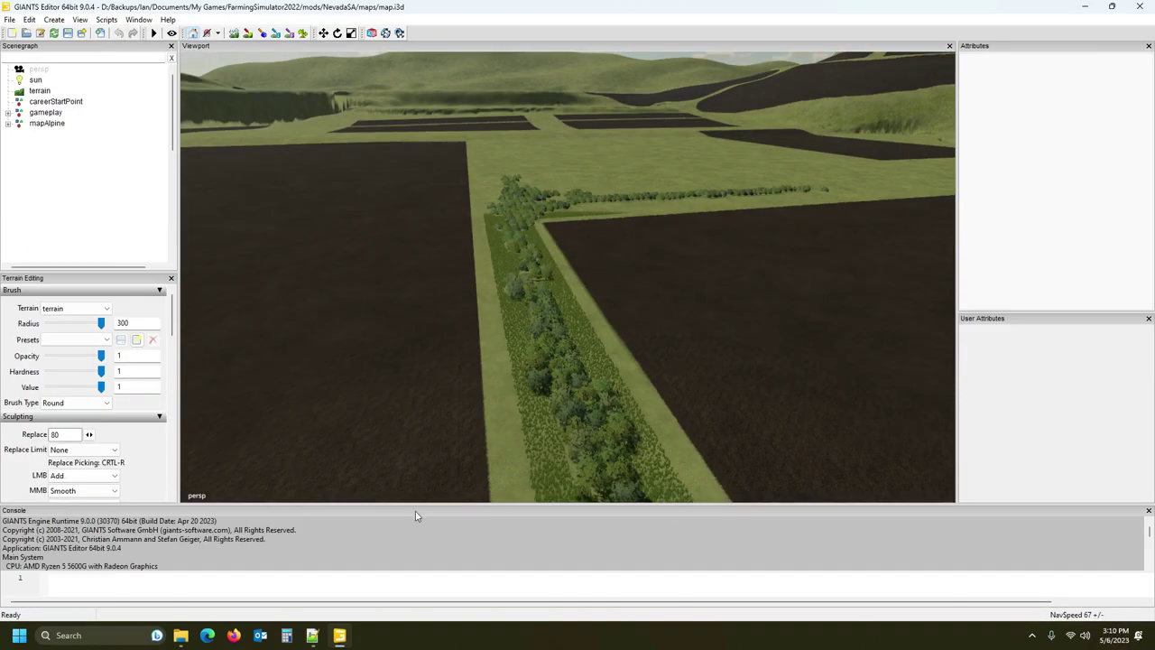
drag(426, 504, 464, 246)
scroll(258, 460, down, 10)
scroll(260, 459, down, 3)
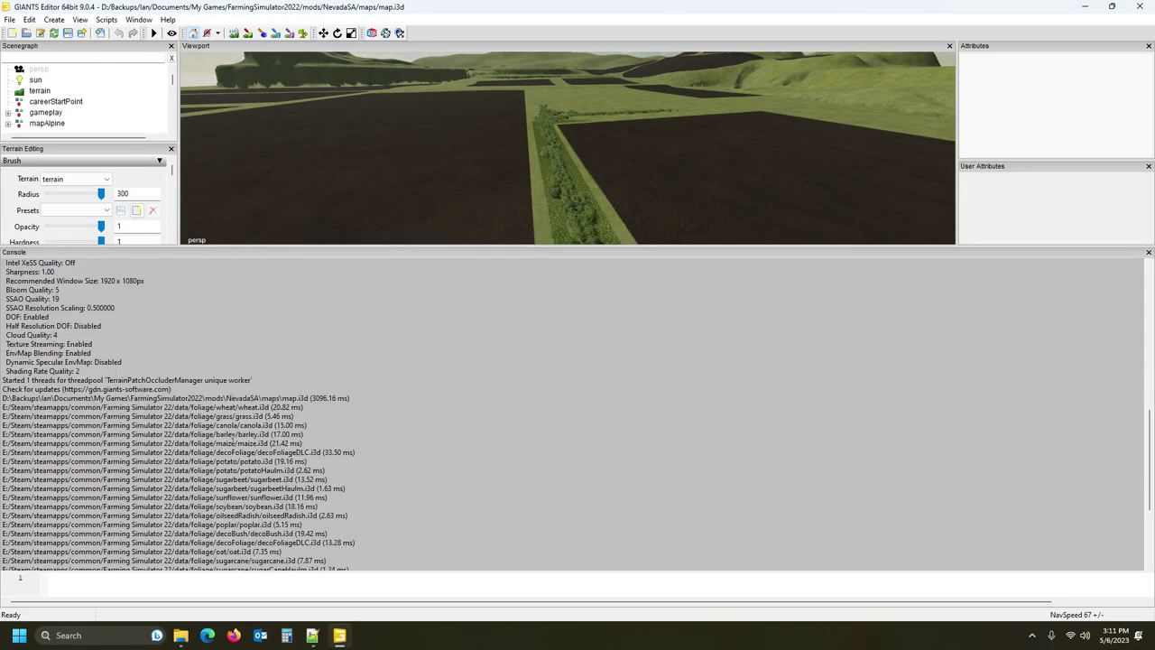
scroll(94, 406, down, 6)
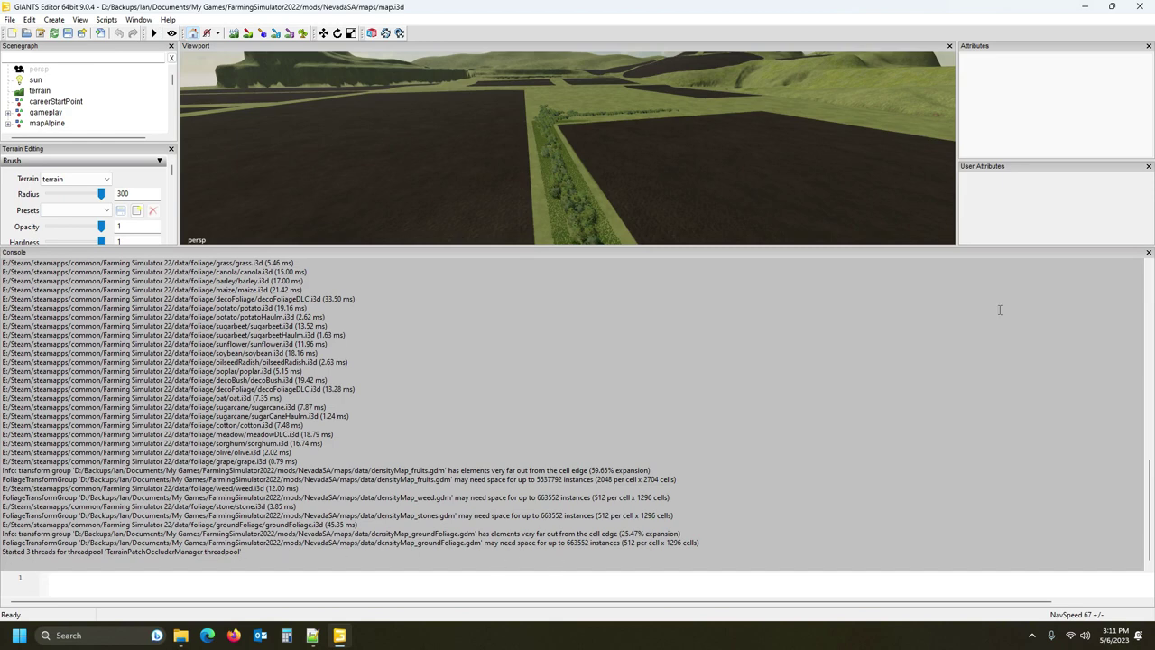
click(1149, 252)
right_drag(740, 312, 545, 432)
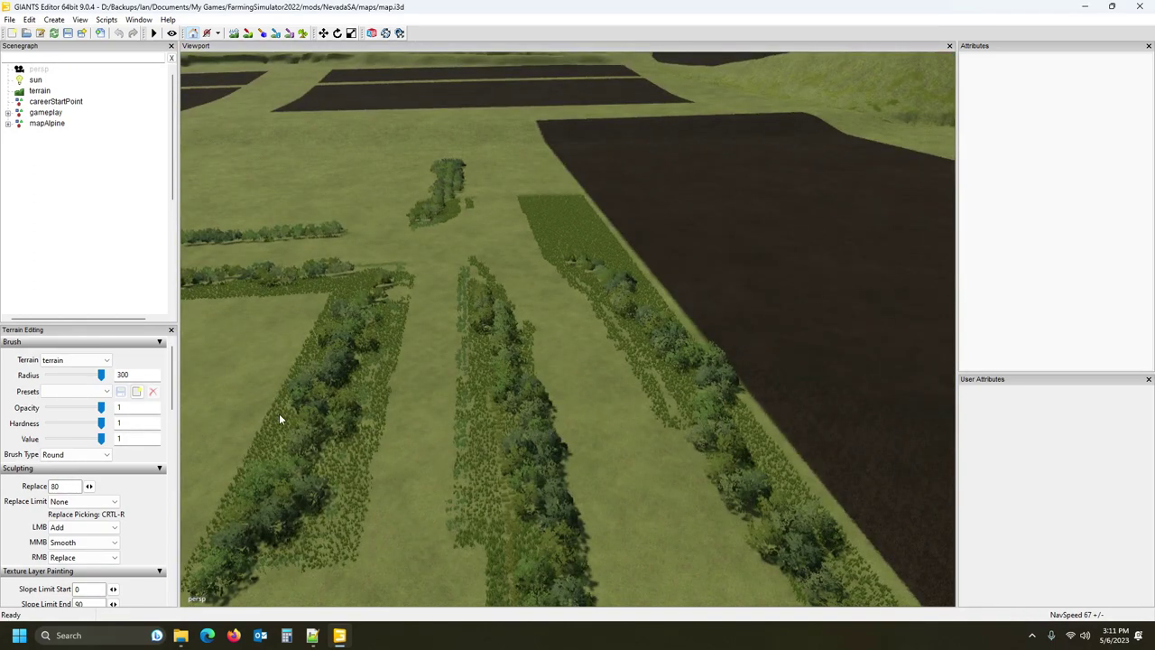
- Save the map and close GIANTS Editor
click(67, 33)
mouse_move(181, 635)
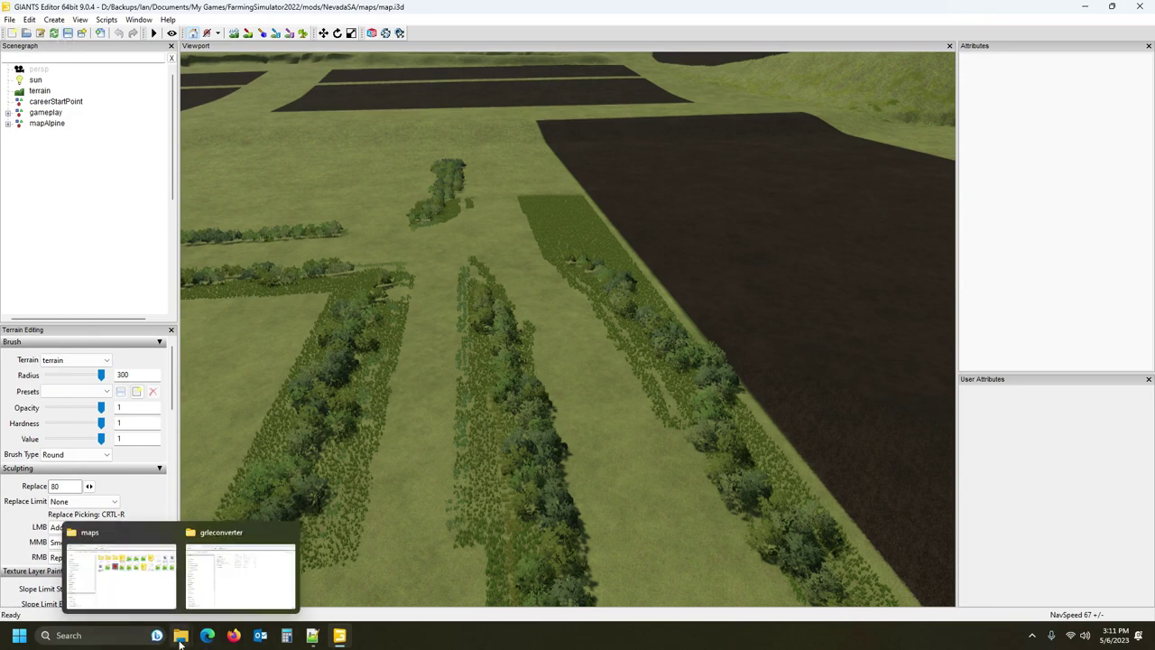
click(117, 568)
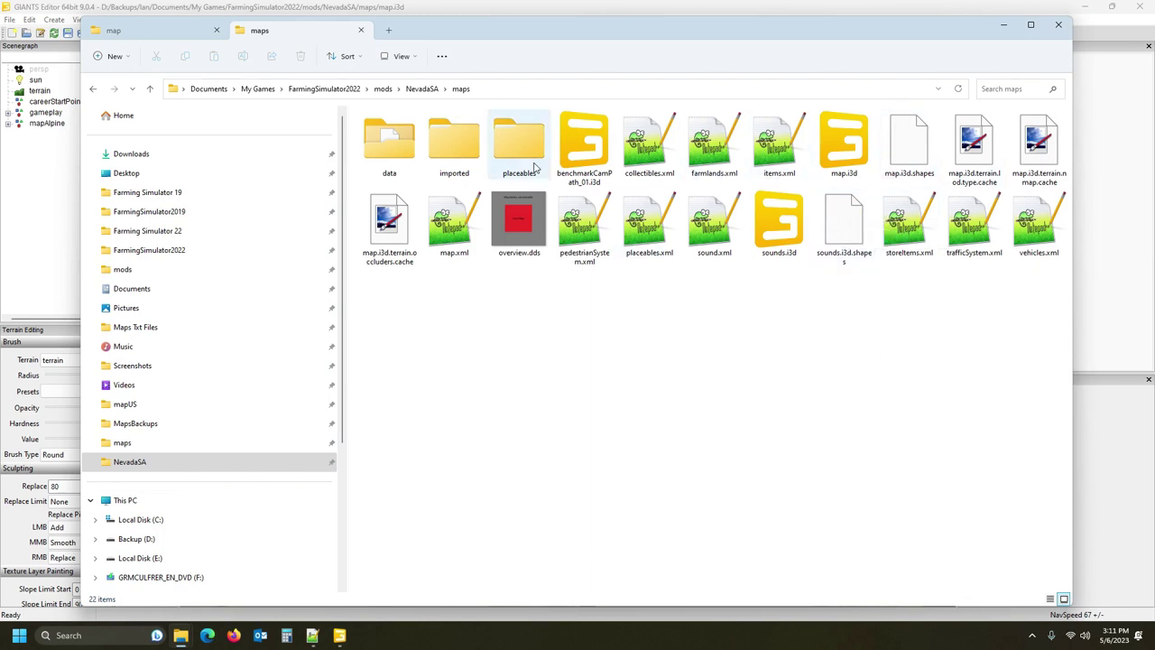
click(327, 638)
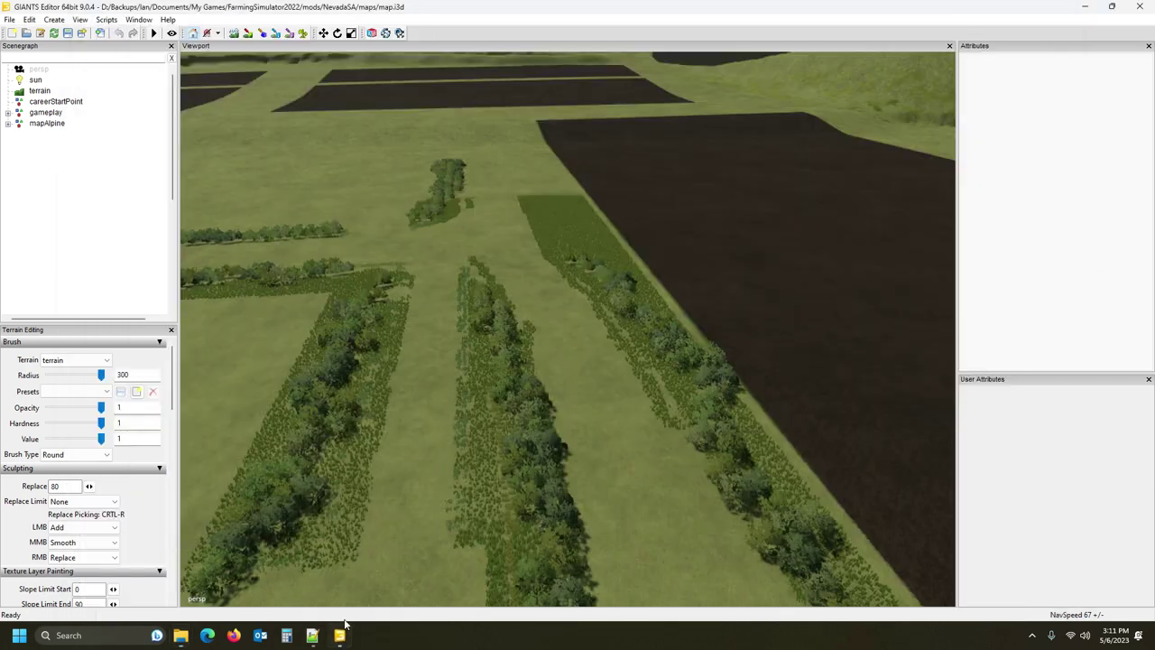
click(1139, 6)
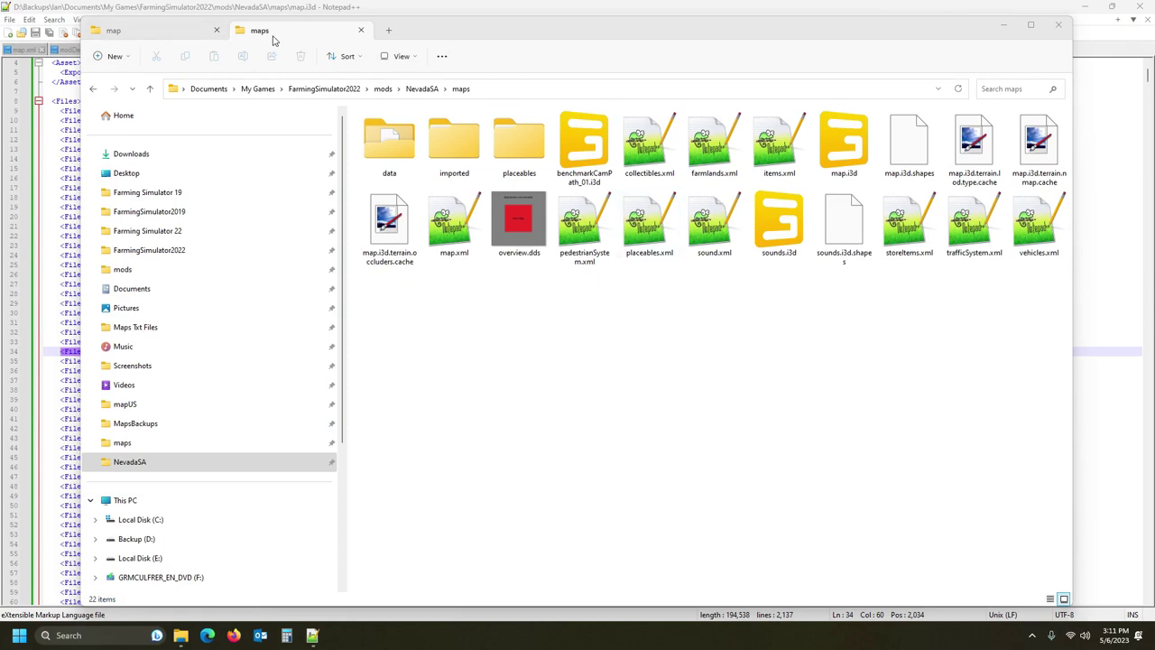
- Open the data folder inside NevadaSA's maps folder and delete densityMap_height.png
double_click(397, 149)
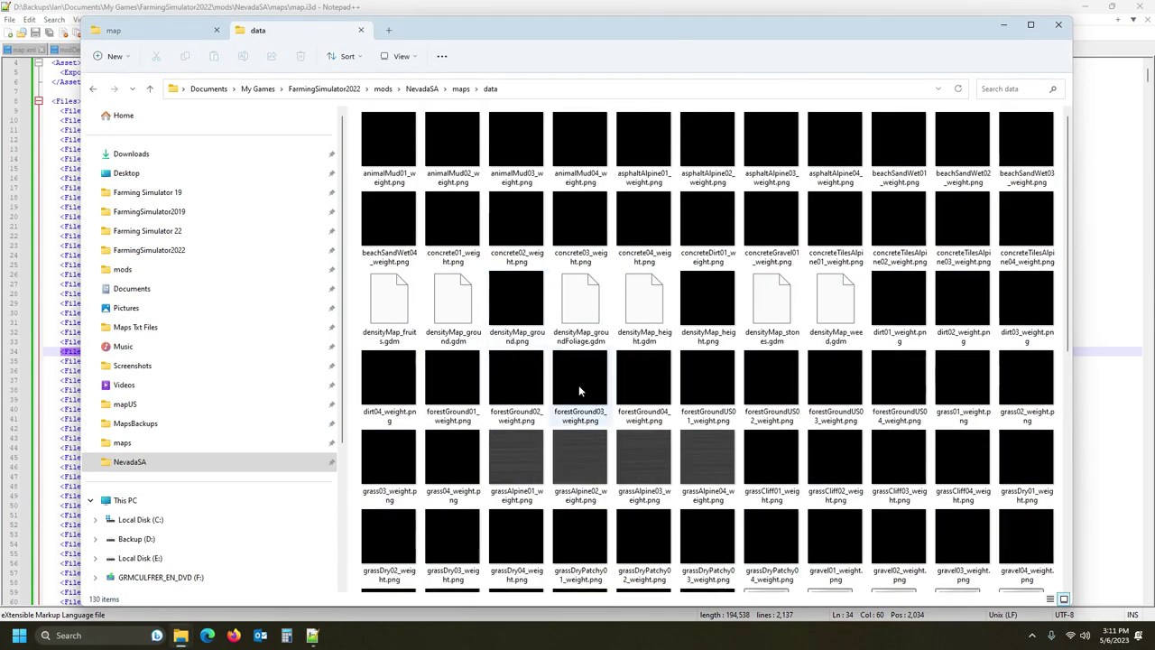
click(700, 298)
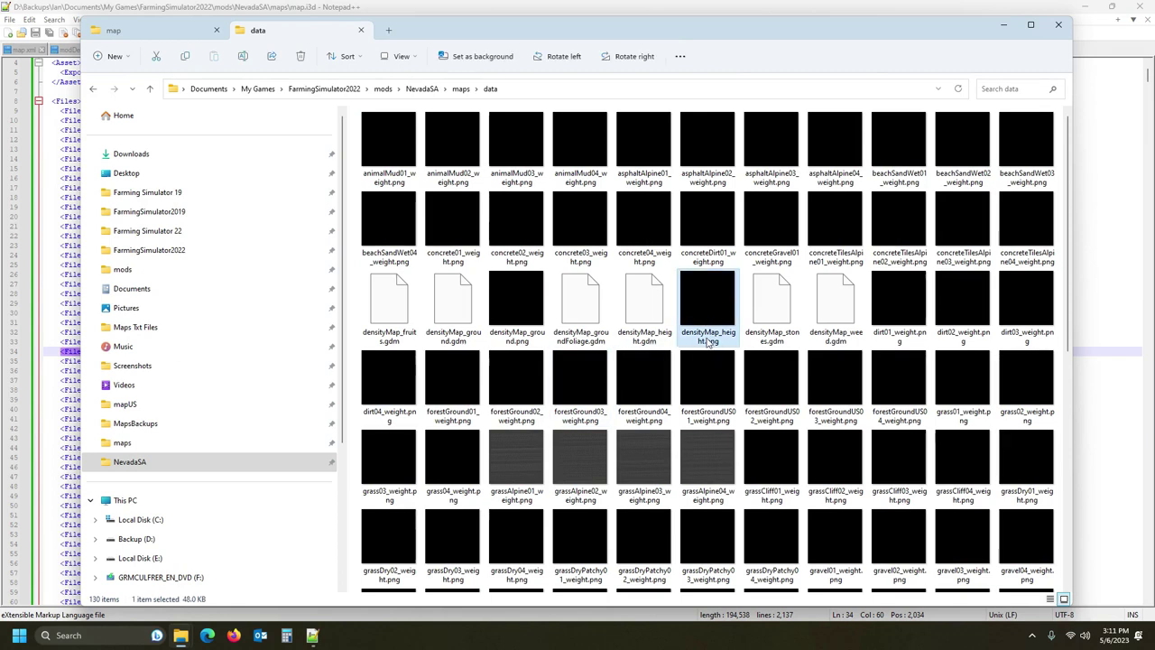
click(655, 304)
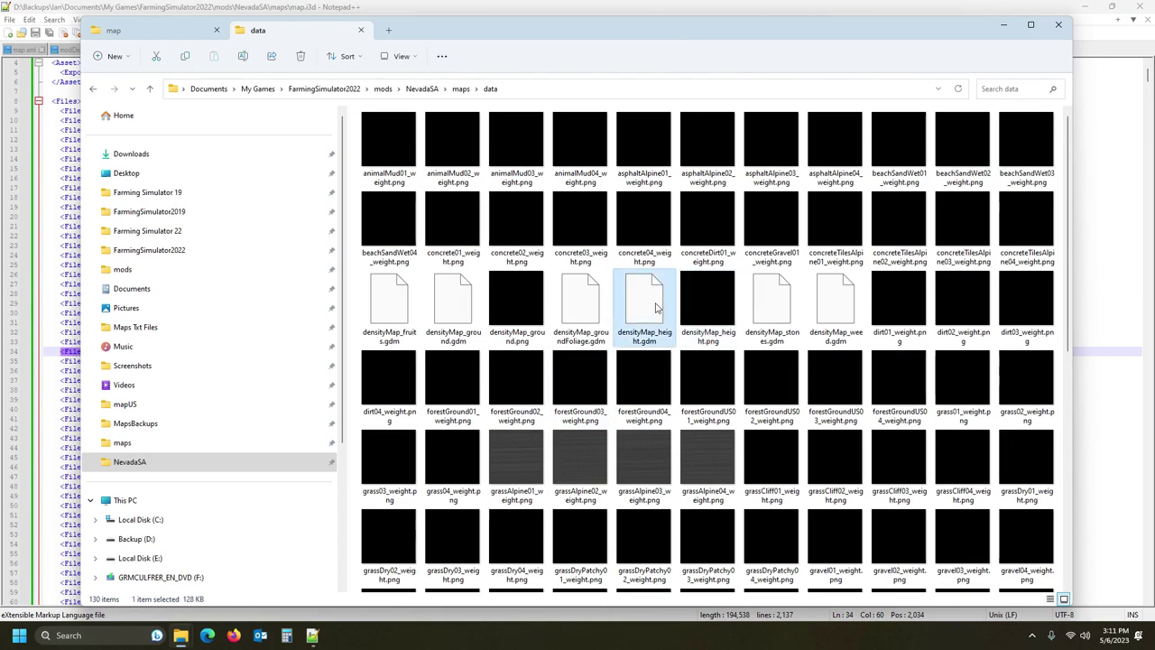
click(709, 312)
key(Delete)
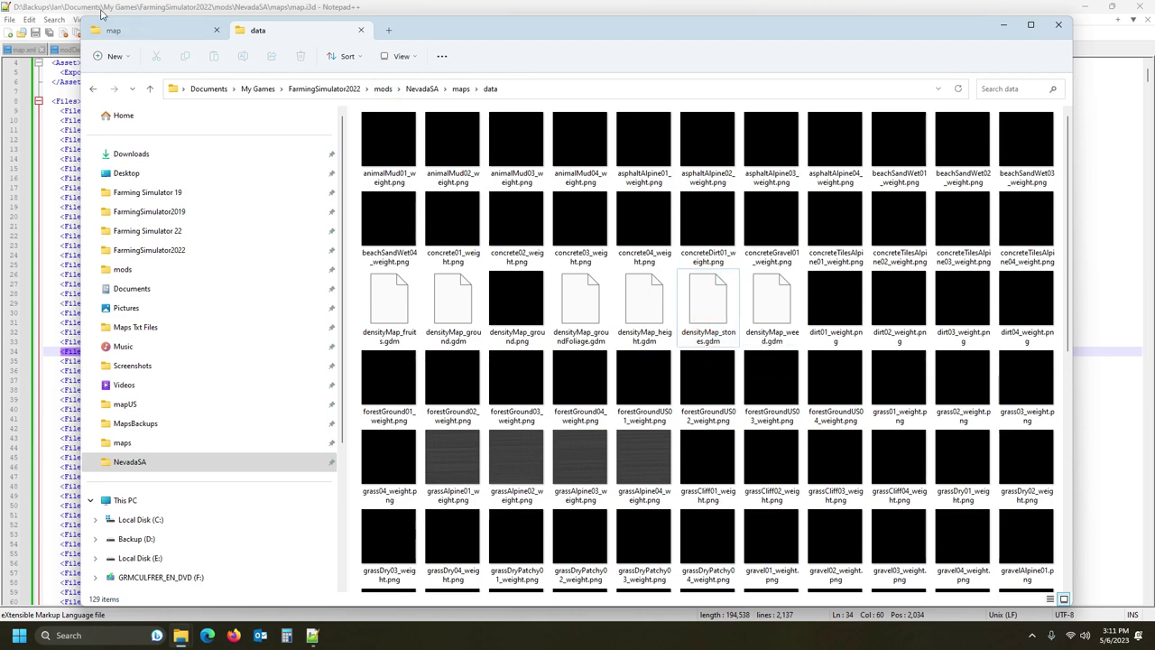
- Switch to Notepad++, reload map.i3d, set the densityMap_height file extension to gdm, and save the file
key(alt+Tab)
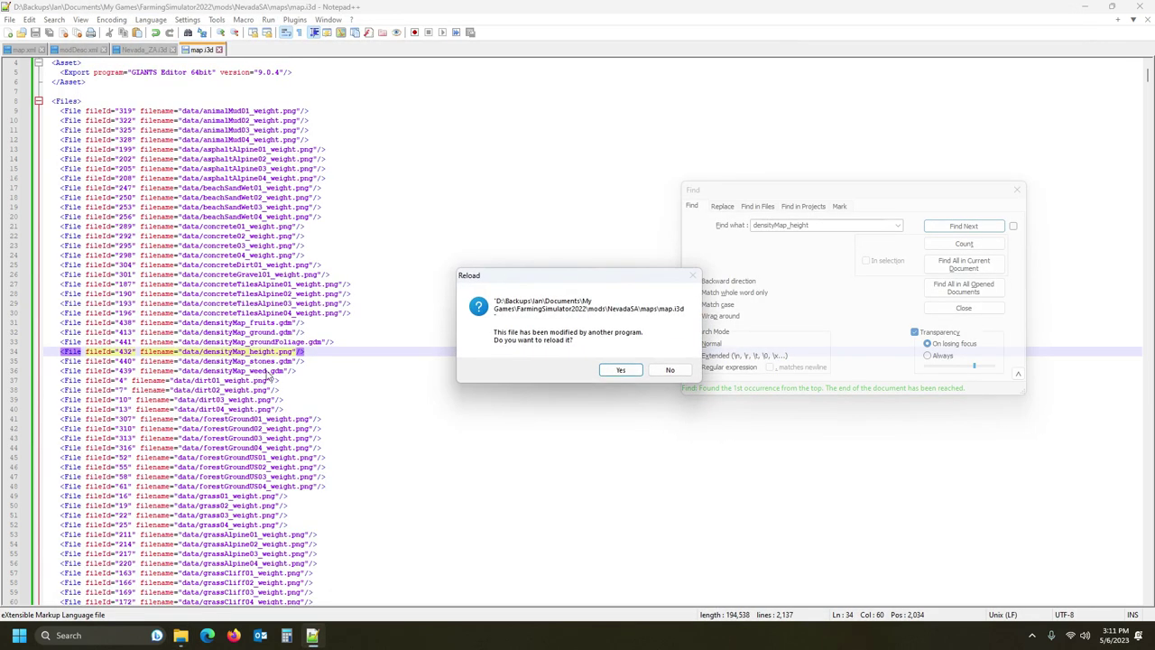
click(621, 370)
double_click(285, 351)
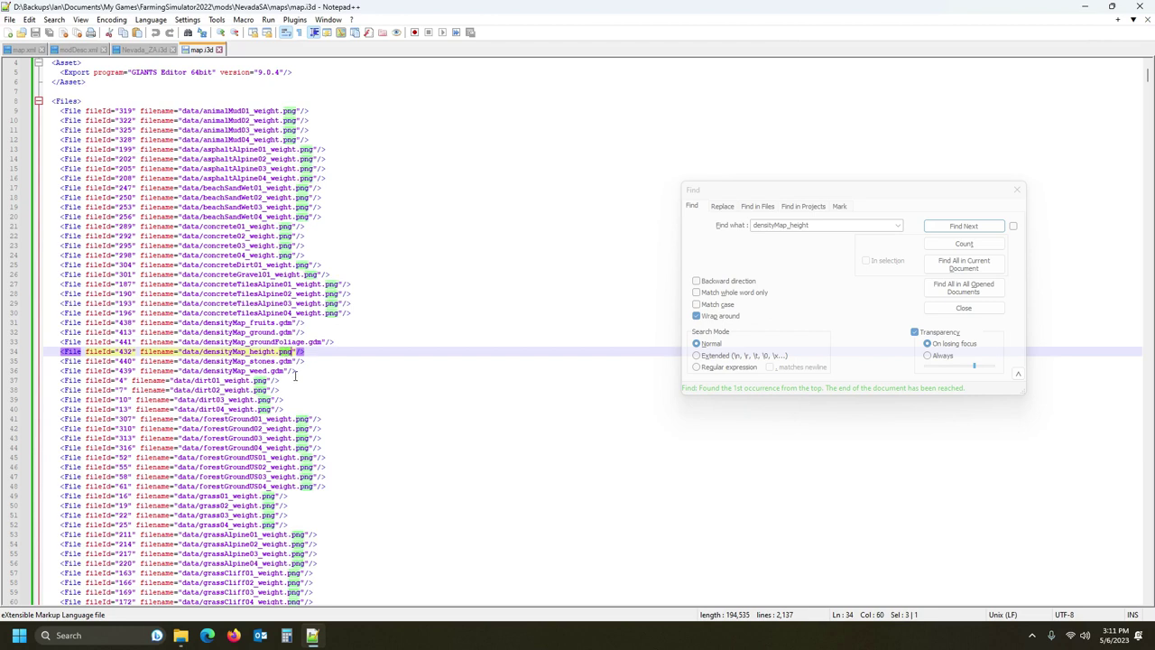
text(gdm)
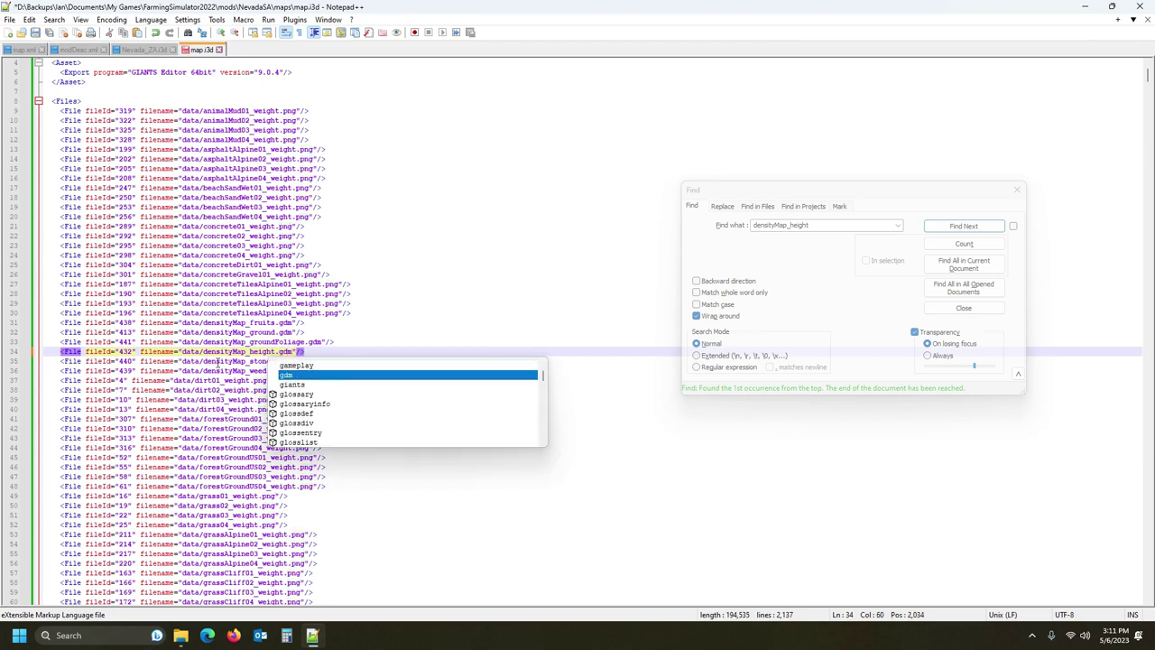
click(220, 352)
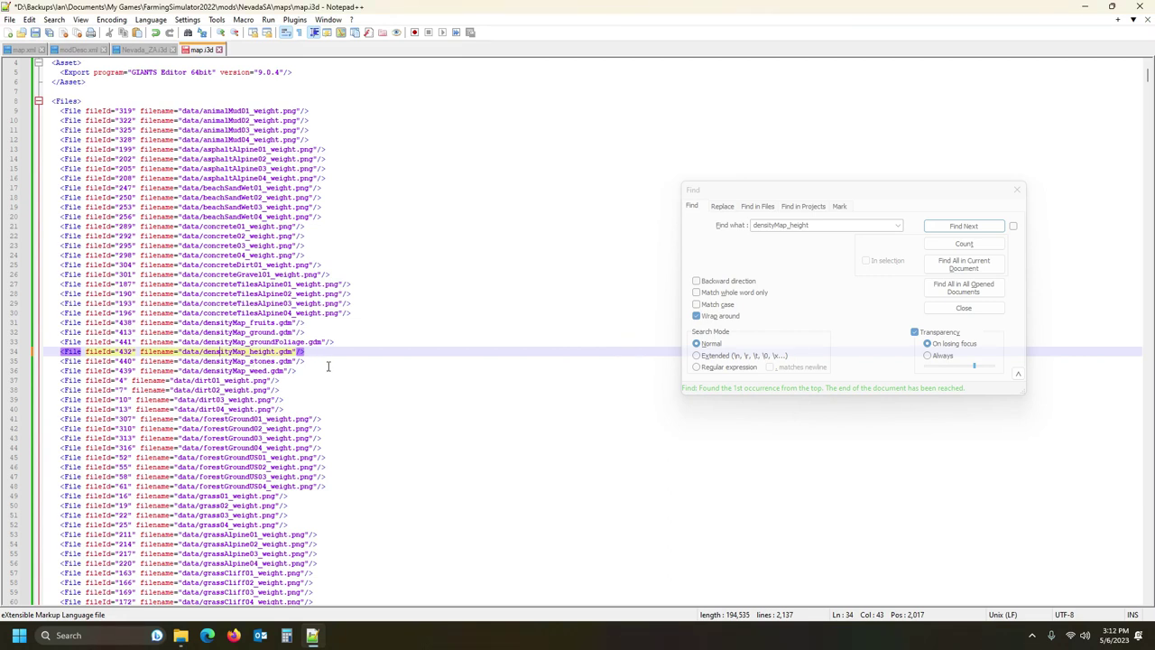
click(258, 370)
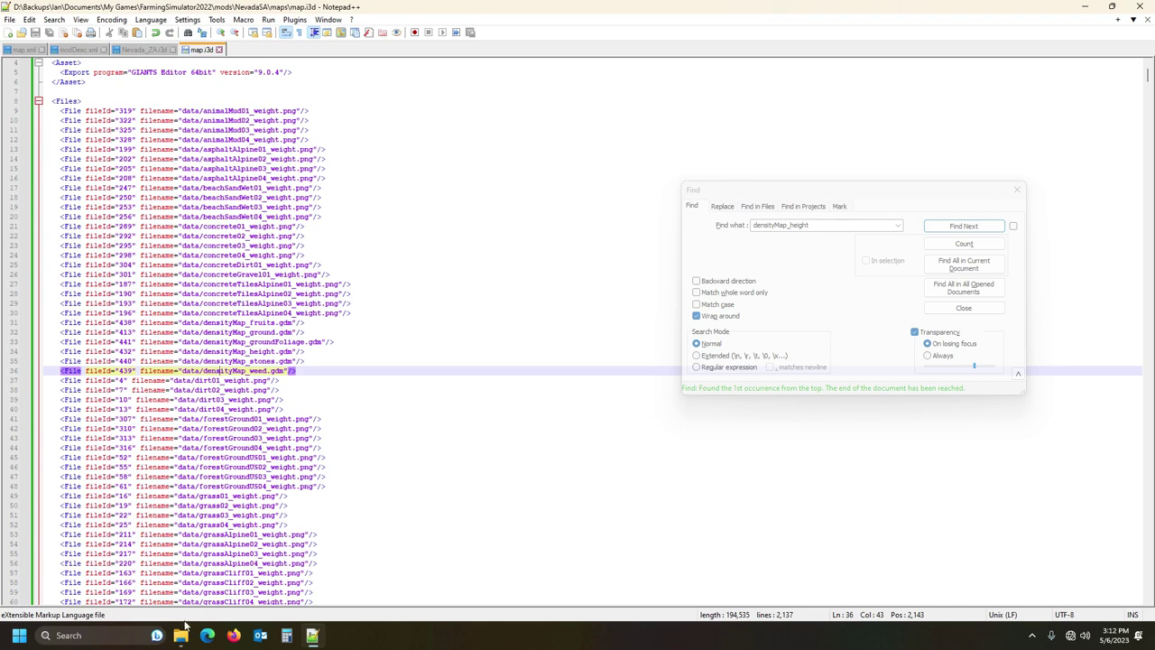
- Switch to File Explorer and copy weed_density.gdm from the Nevada_converted map folder into NevadaSA's data folder
mouse_move(181, 631)
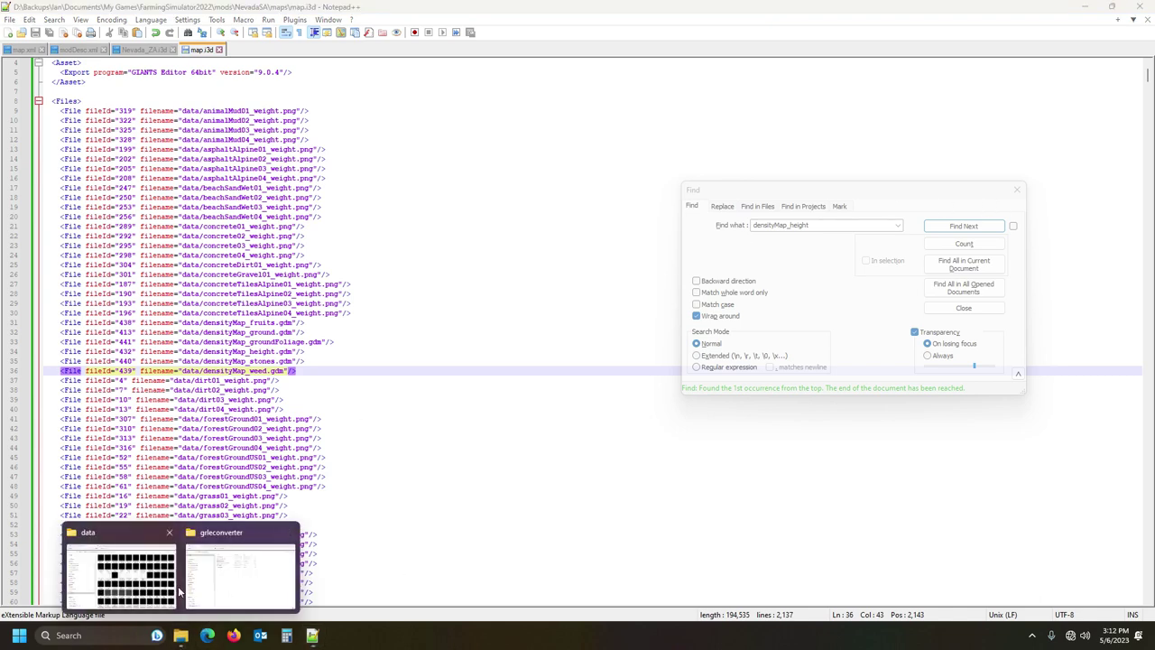
click(179, 591)
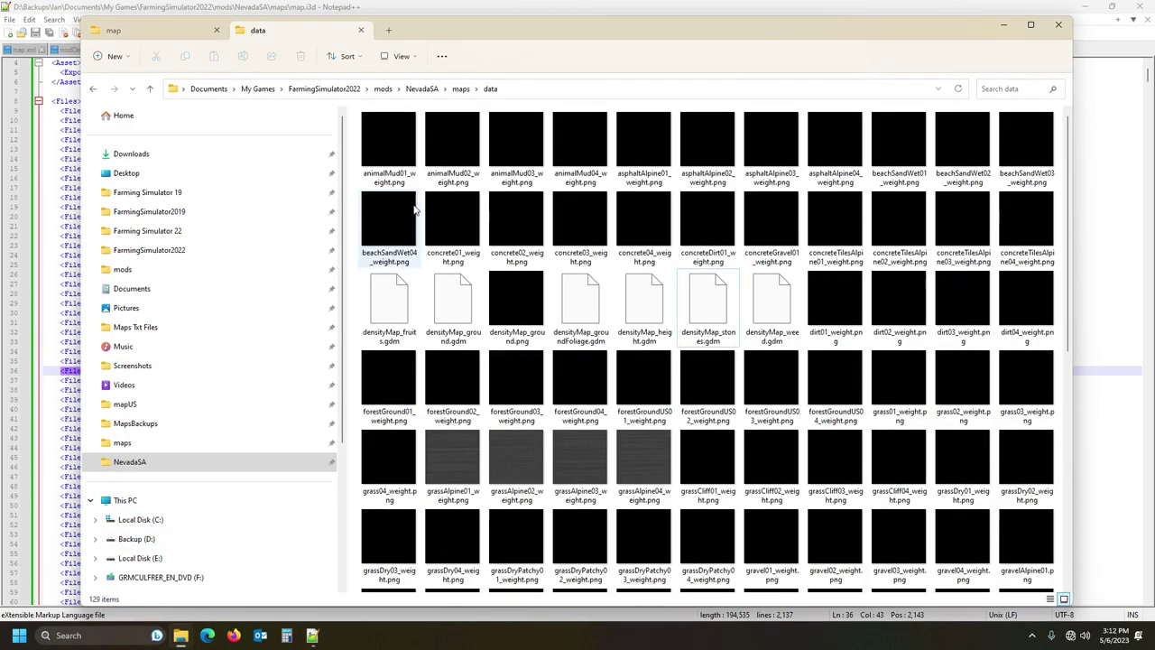
click(203, 30)
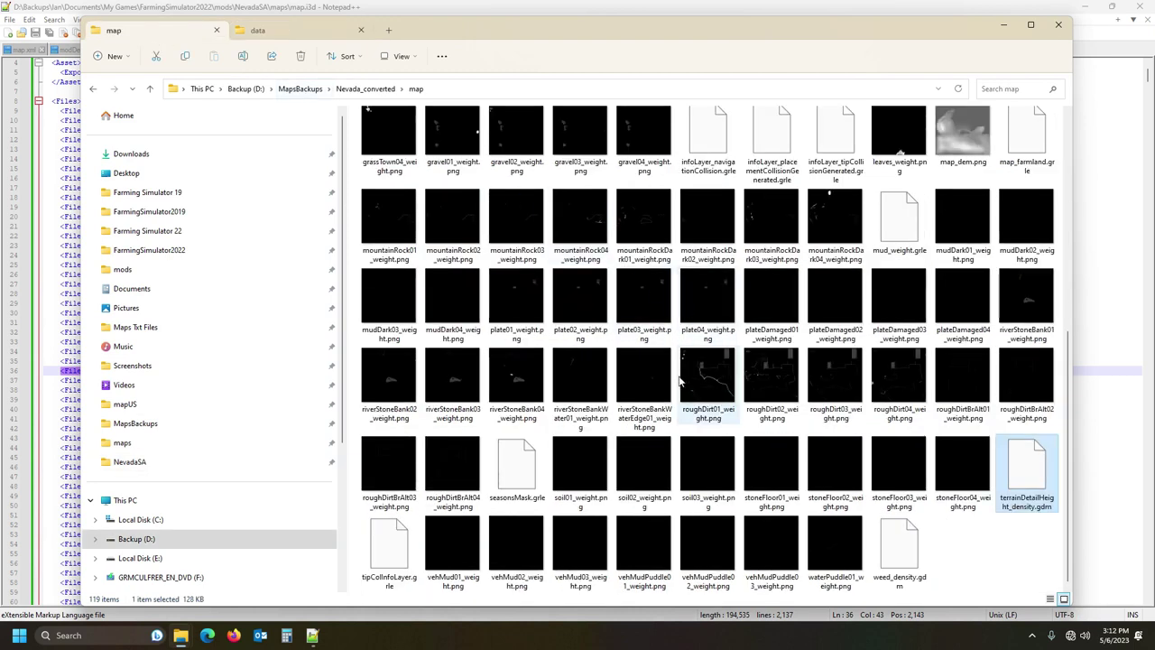
click(901, 549)
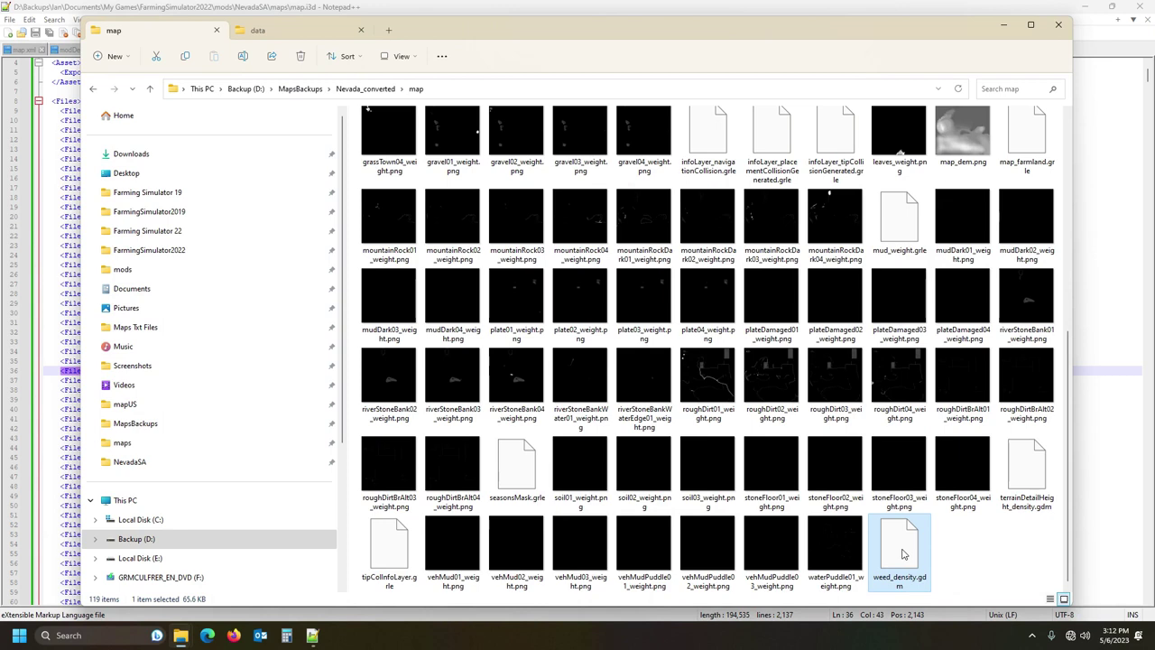
click(261, 30)
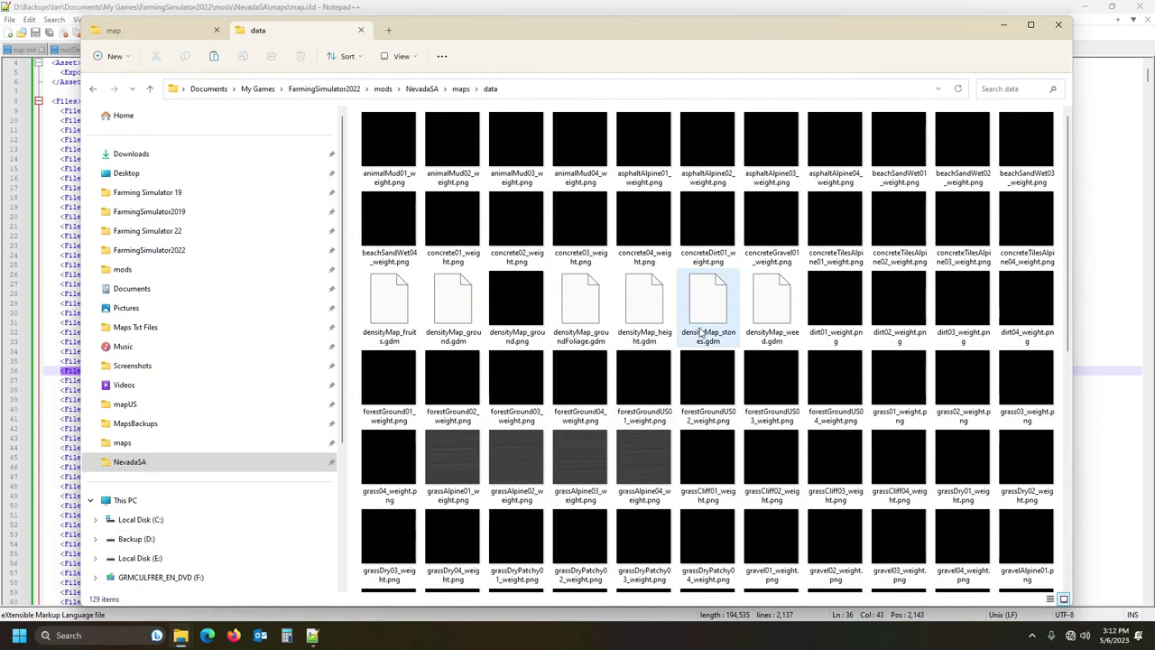
click(775, 345)
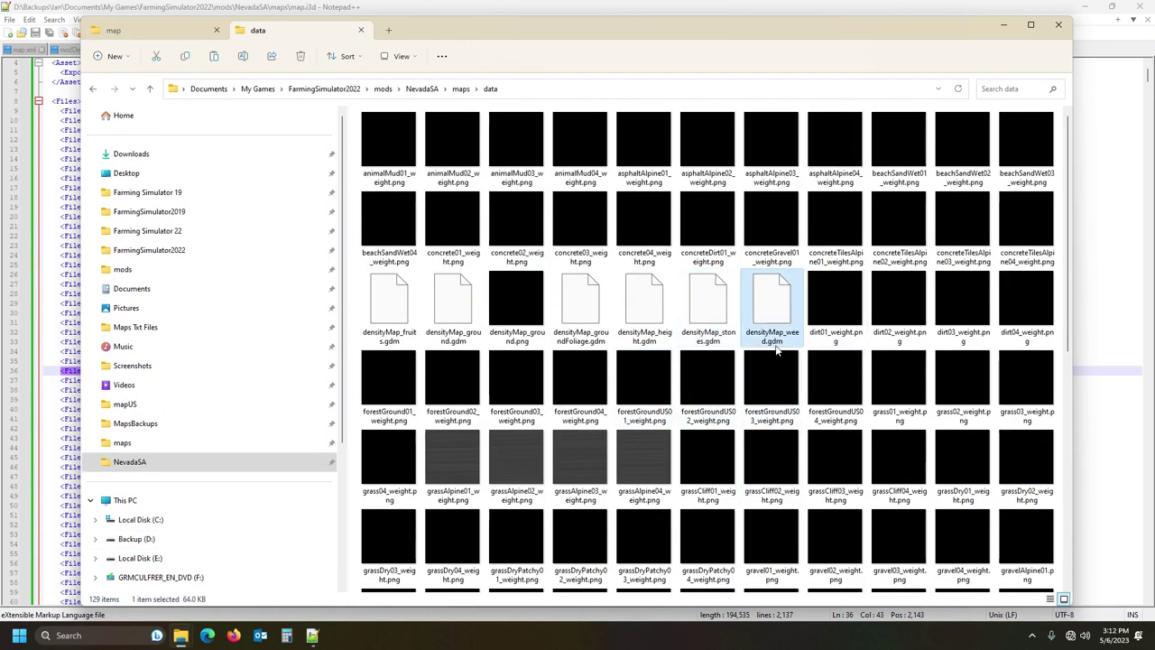
key(ctrl+v)
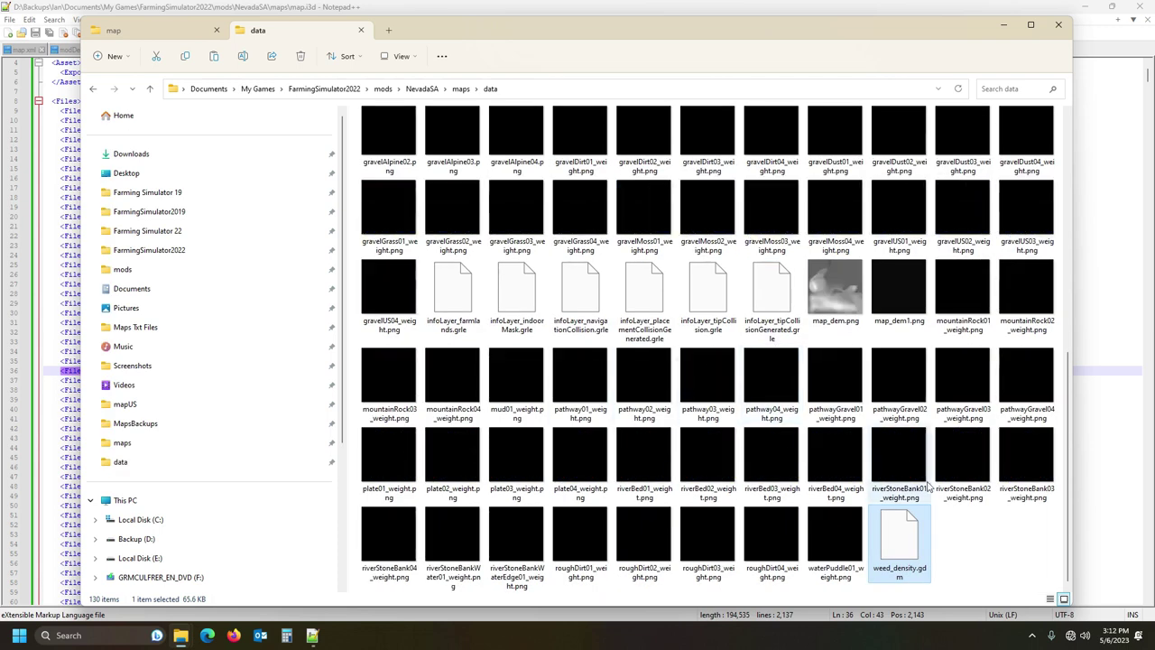
- Rename the mod's existing densityMap_weed.gdm as densityMap_weed1.gdm
scroll(966, 428, up, 5)
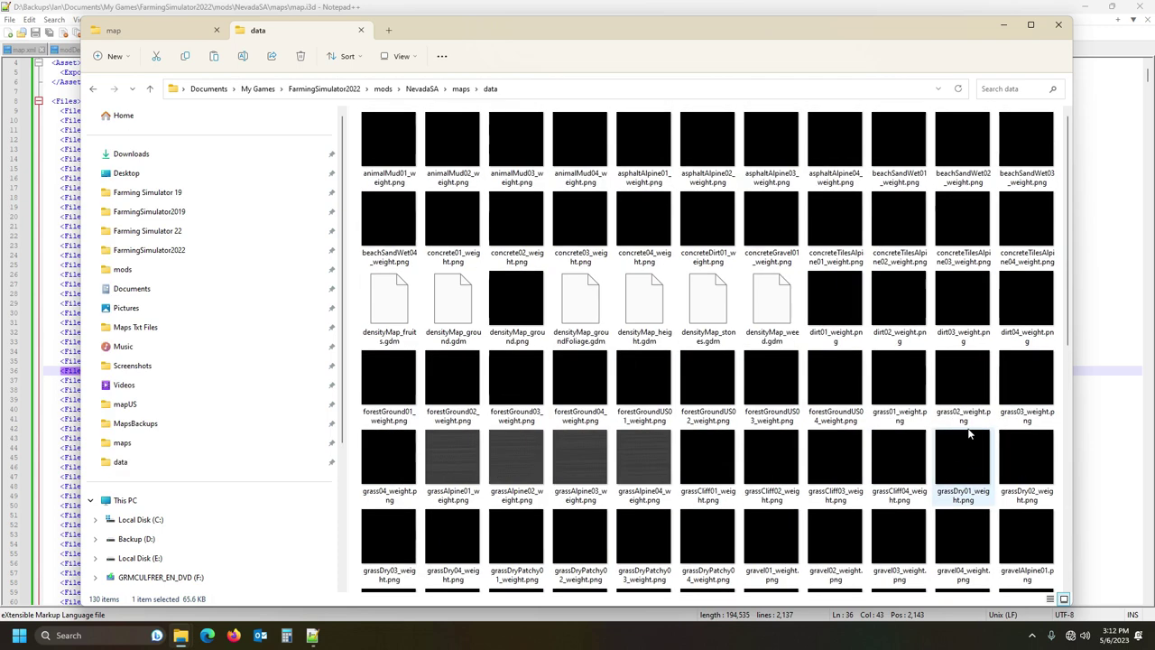
click(771, 307)
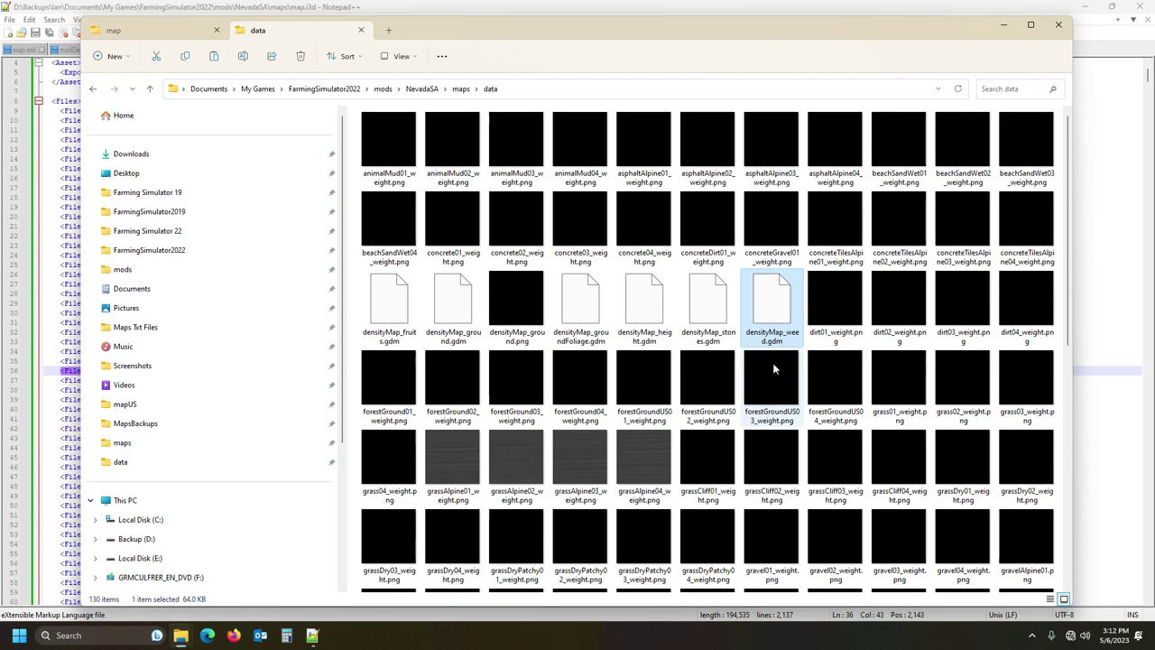
click(774, 334)
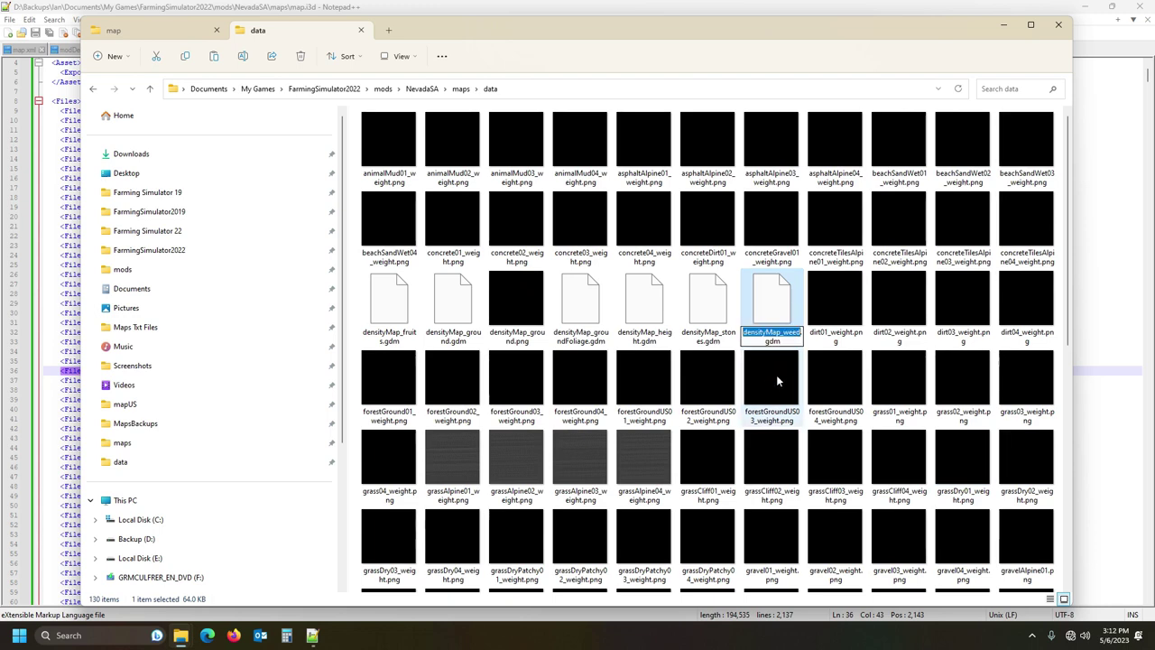
click(800, 333)
text(1)
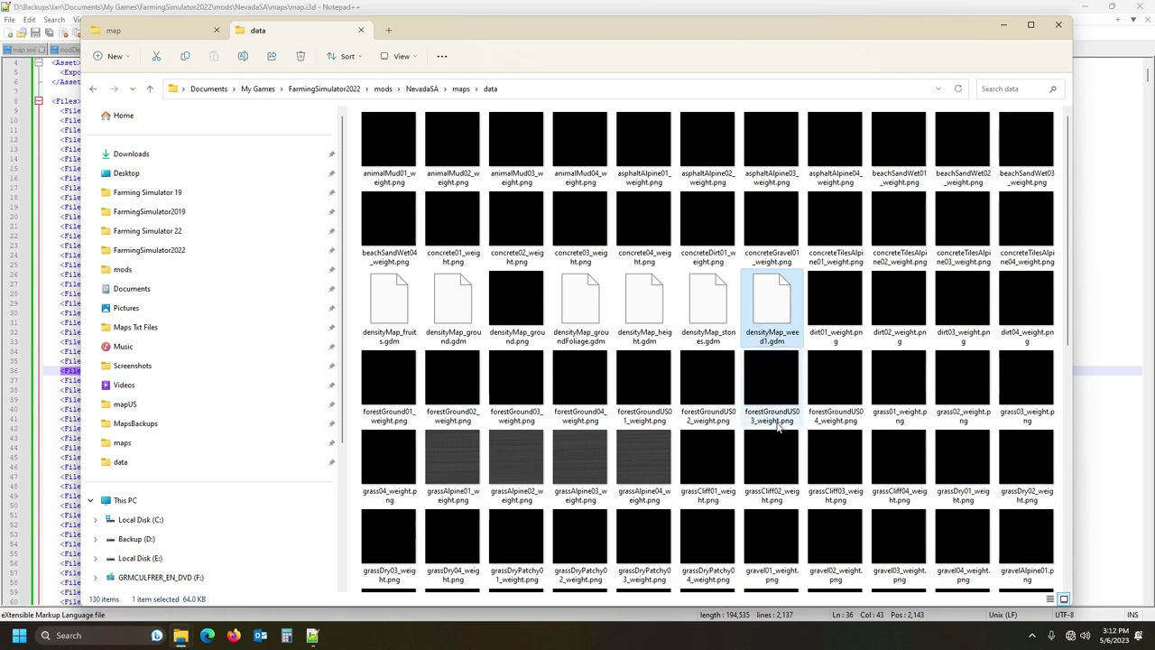
- Rename the copied weed_density.gdm as densityMap_weed.gdm and compare its file size with densityMap_weed1.gdm
scroll(798, 424, down, 5)
click(897, 549)
click(897, 570)
key(Escape)
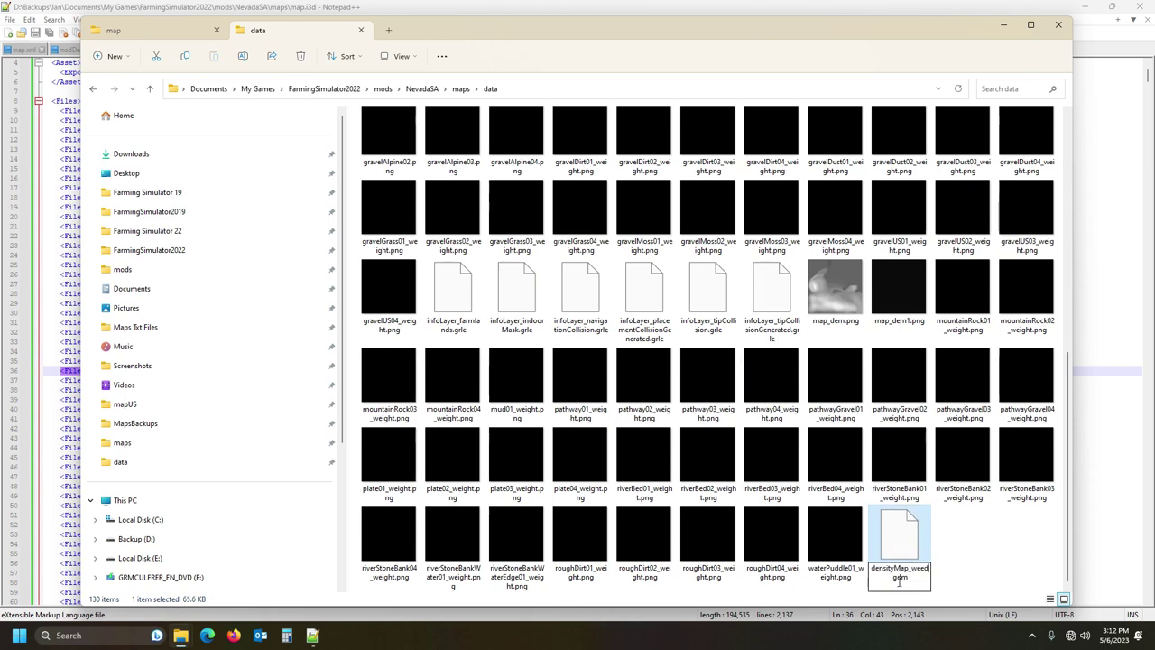
scroll(987, 557, up, 4)
click(974, 546)
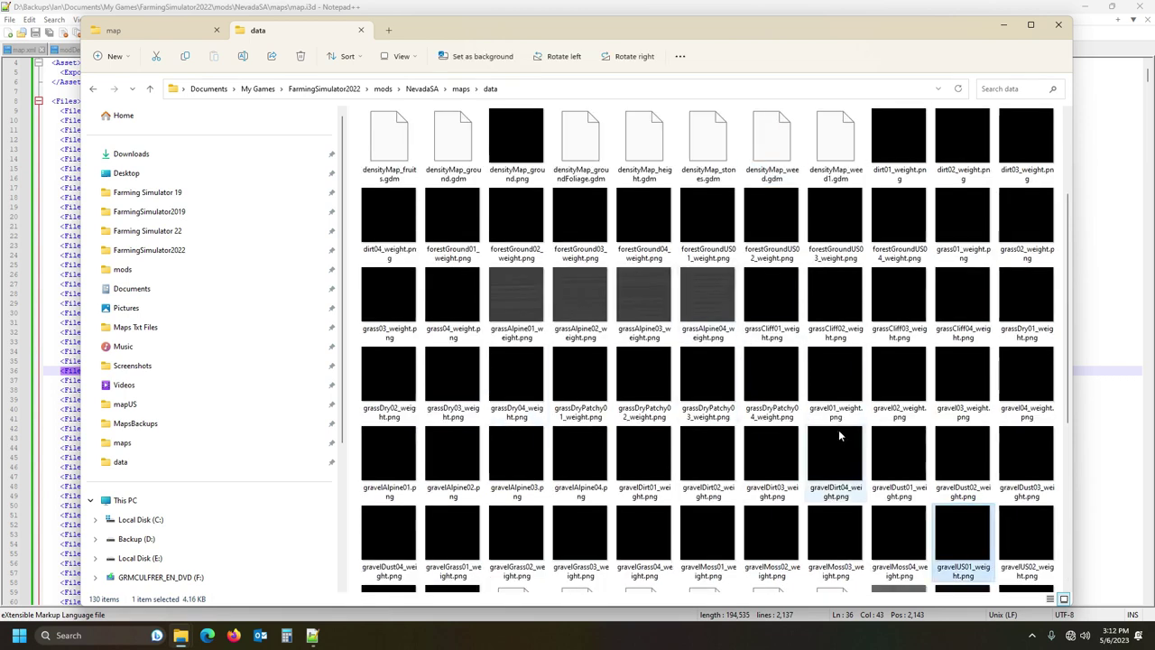
scroll(786, 362, down, 5)
scroll(786, 362, up, 7)
click(833, 301)
click(761, 296)
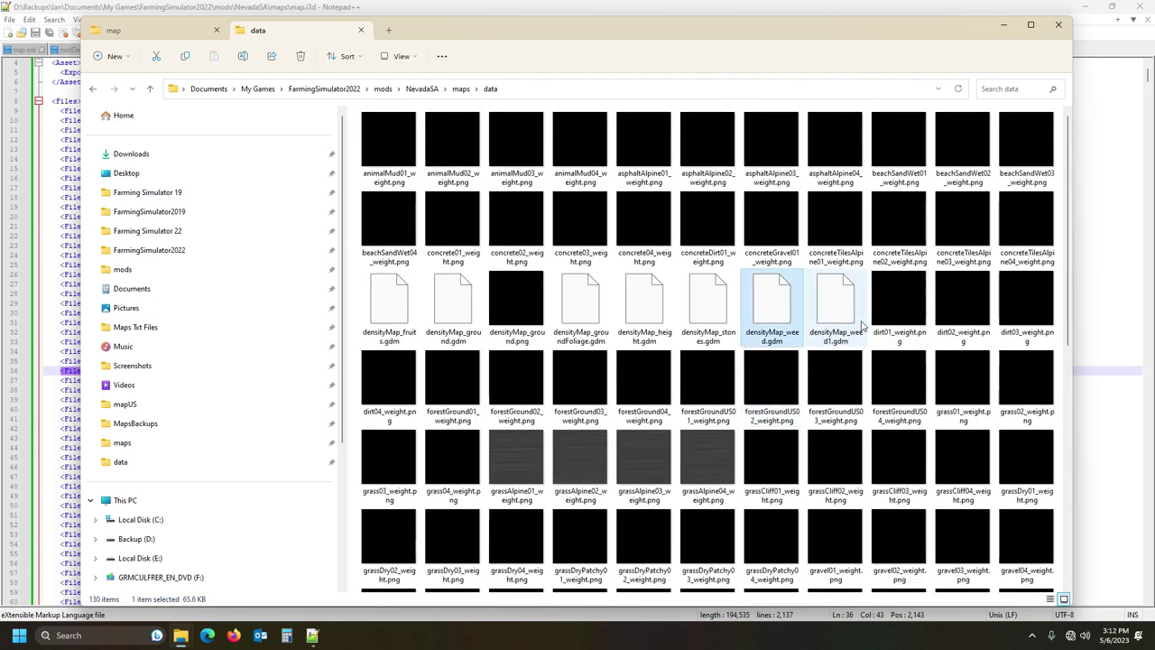
- Arrange the windows to reach the grleconverter folder and convert densityMap_weed.gdm to PNG with convert.cmd
click(1111, 5)
drag(623, 36, 773, 47)
drag(917, 314, 82, 122)
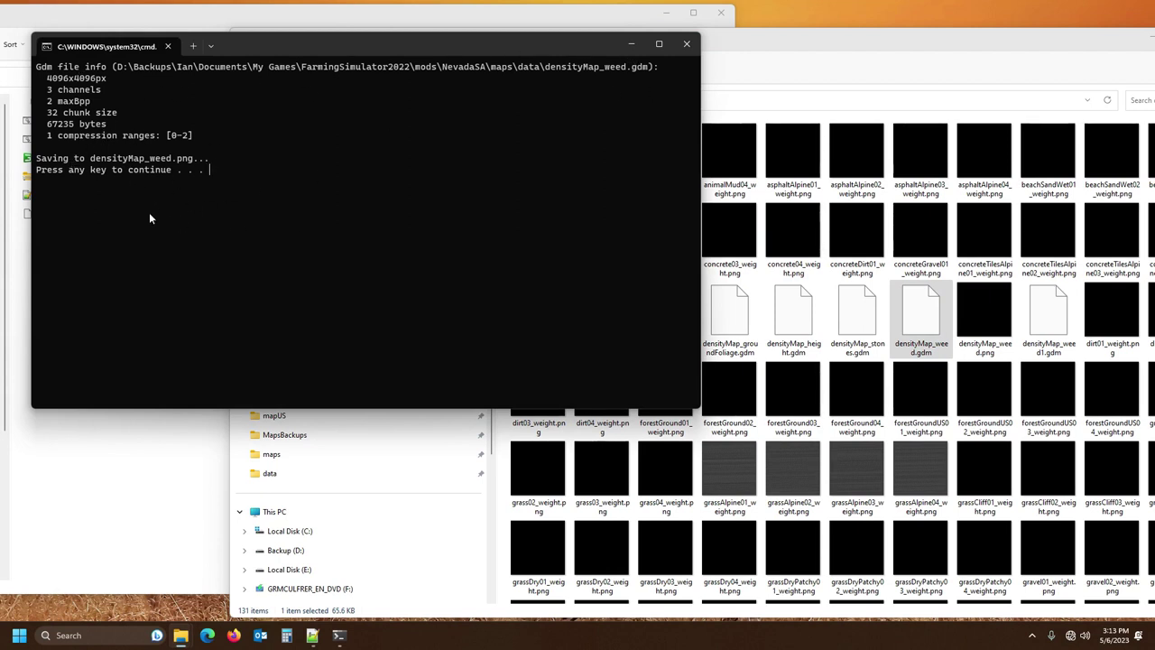
key(Return)
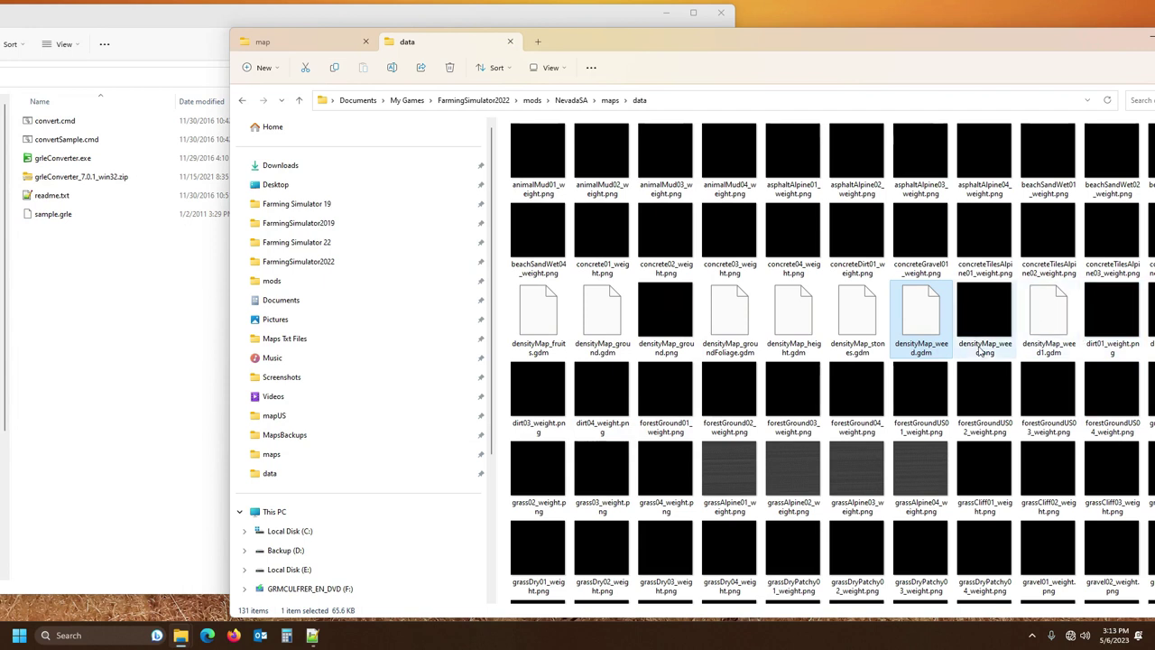
- Delete densityMap_weed.gdm from NevadaSA's data folder, keeping densityMap_weed1.gdm
click(1049, 325)
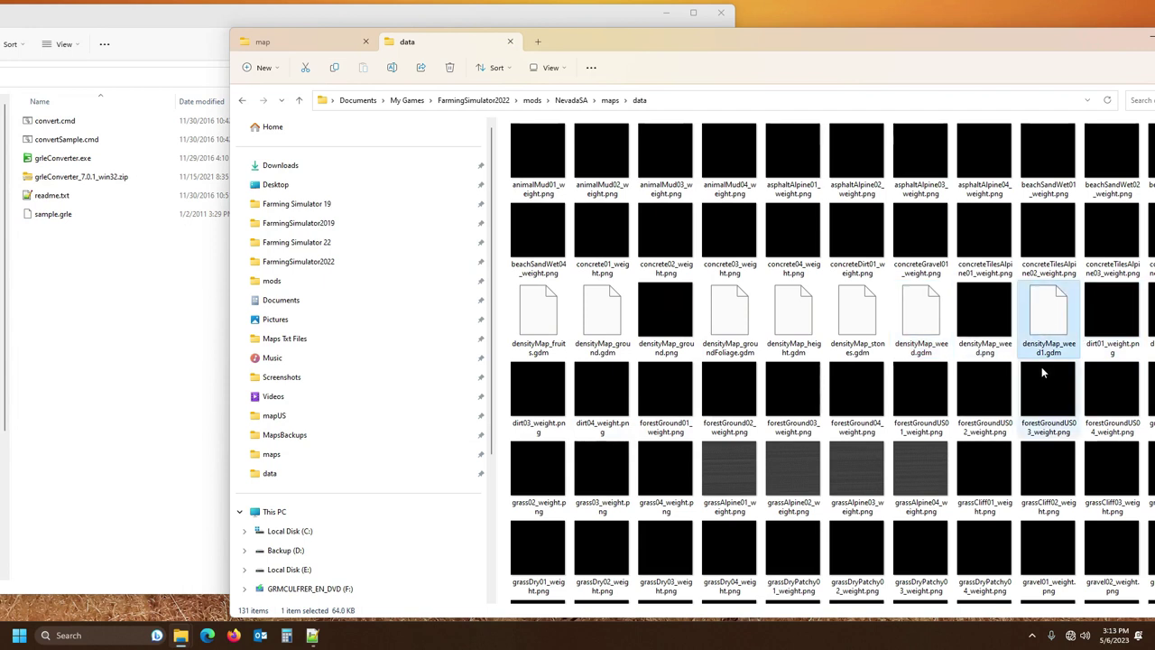
click(920, 312)
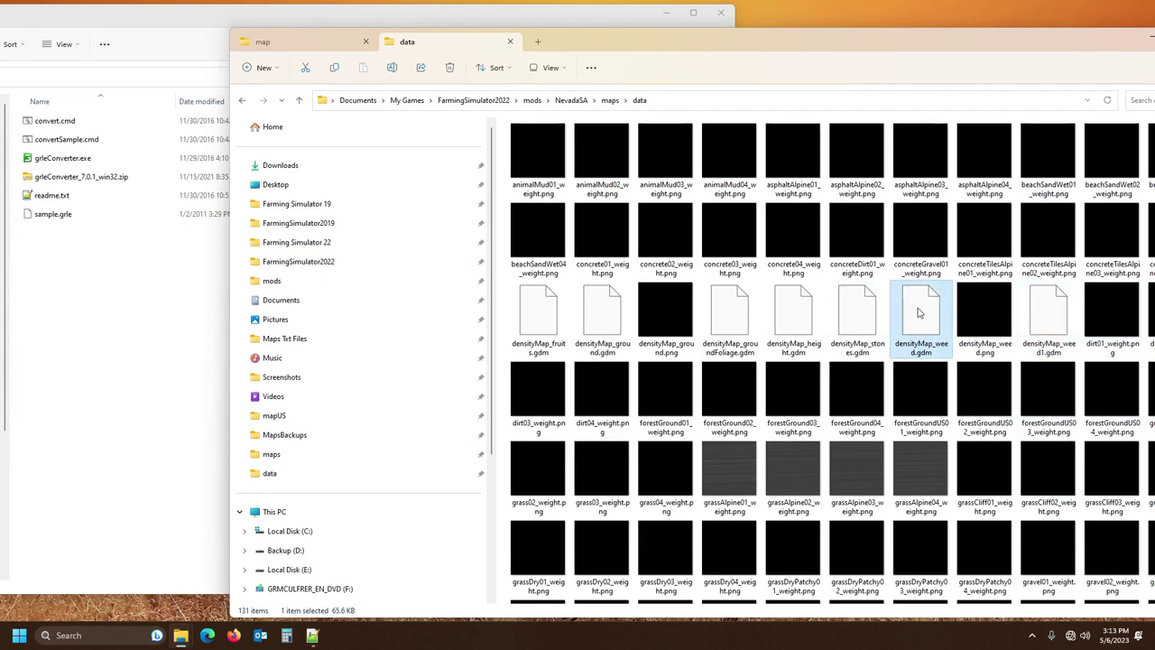
key(Delete)
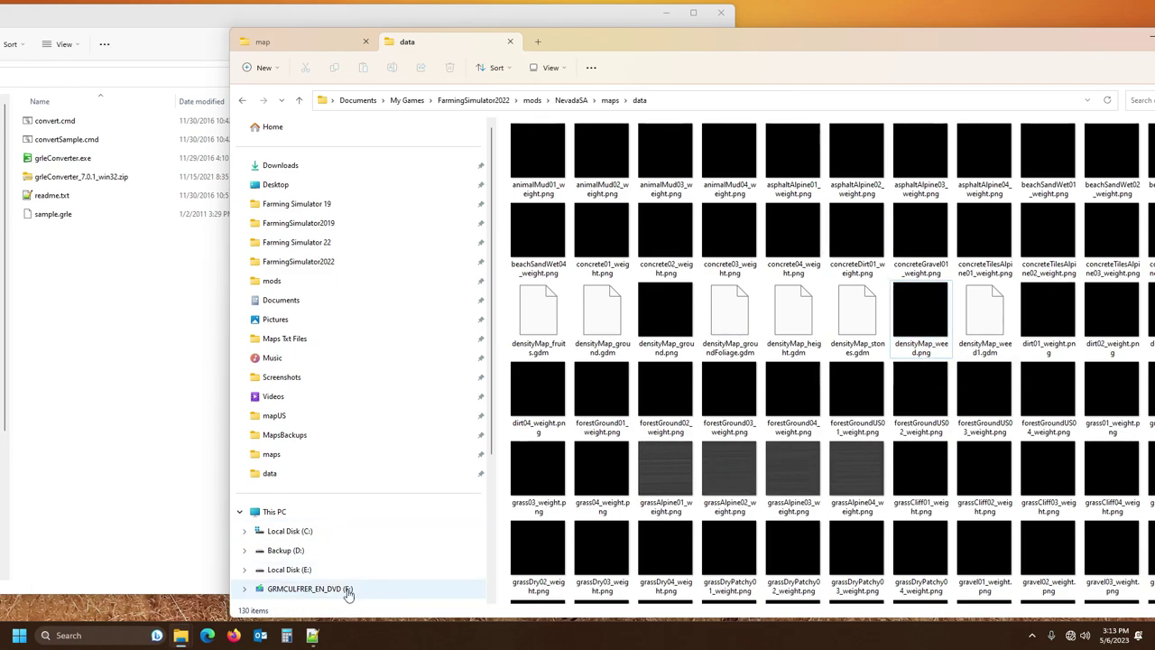
- Switch to Notepad++, change the densityMap_weed file extension in map.i3d to png, and save the file
click(313, 636)
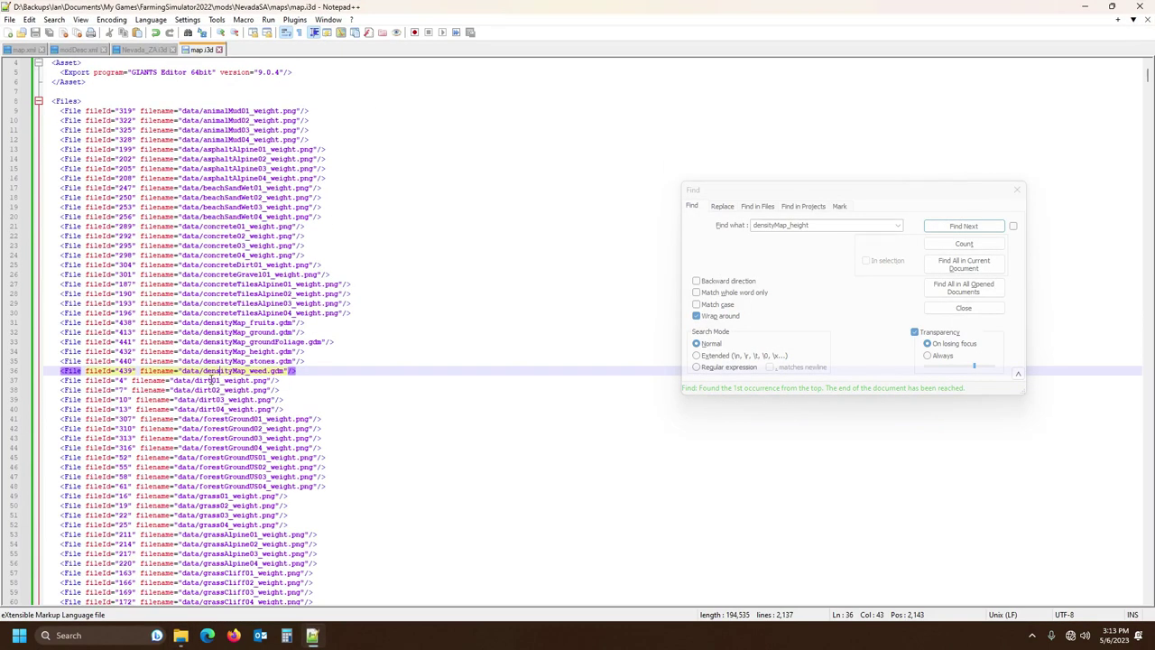
double_click(279, 371)
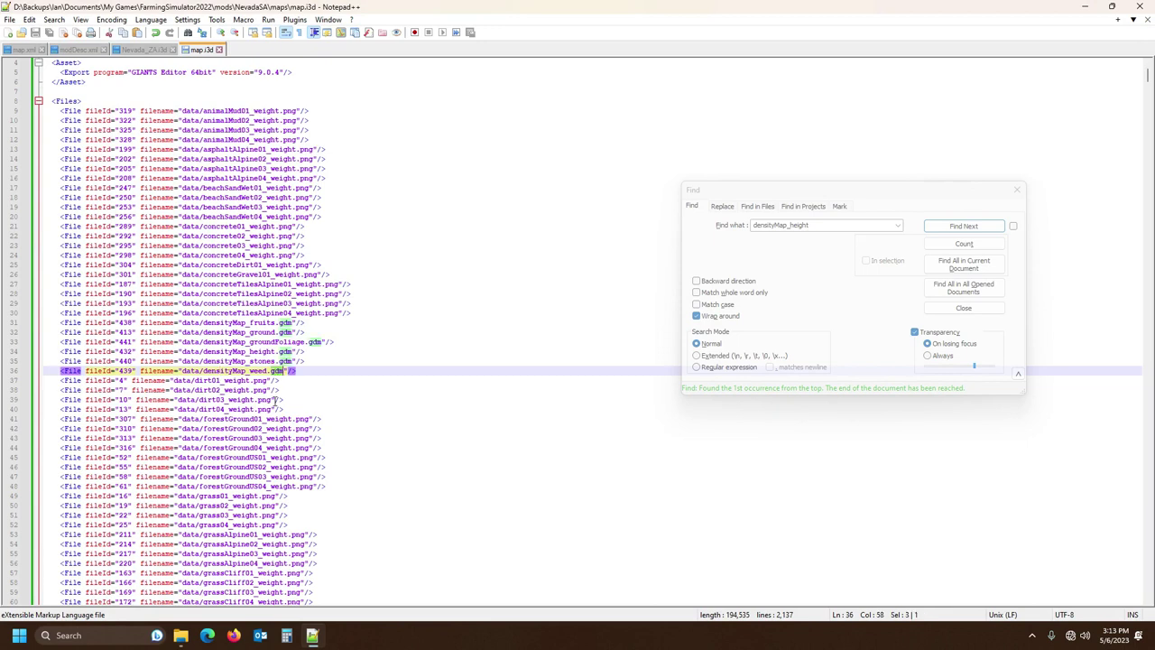
text(png)
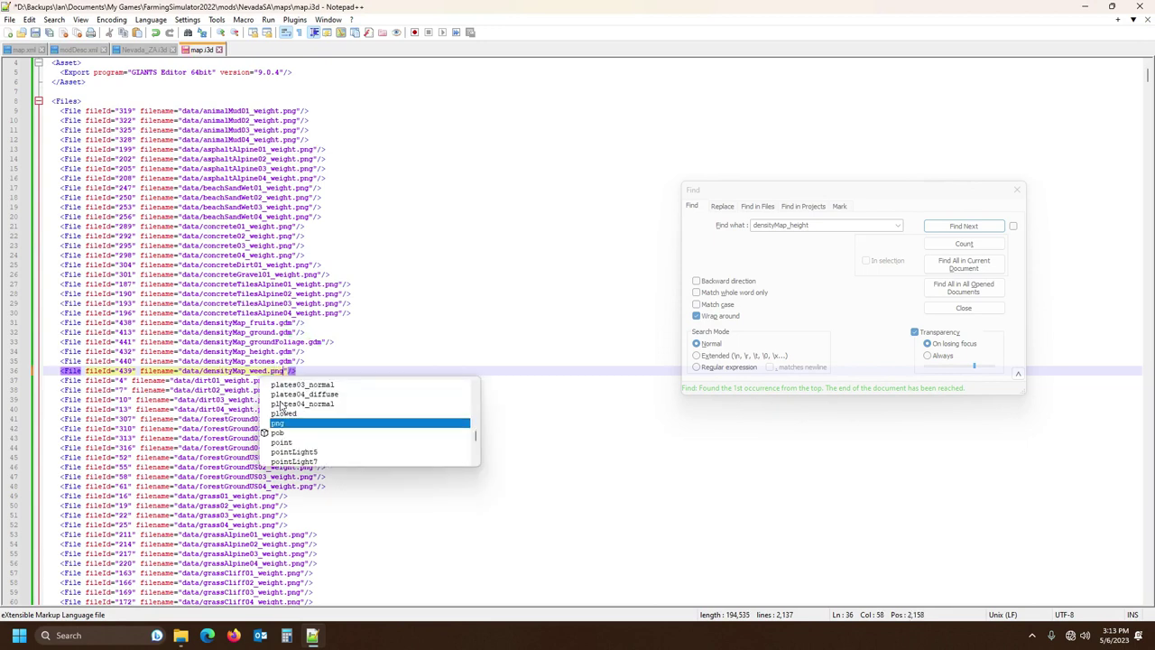
click(35, 32)
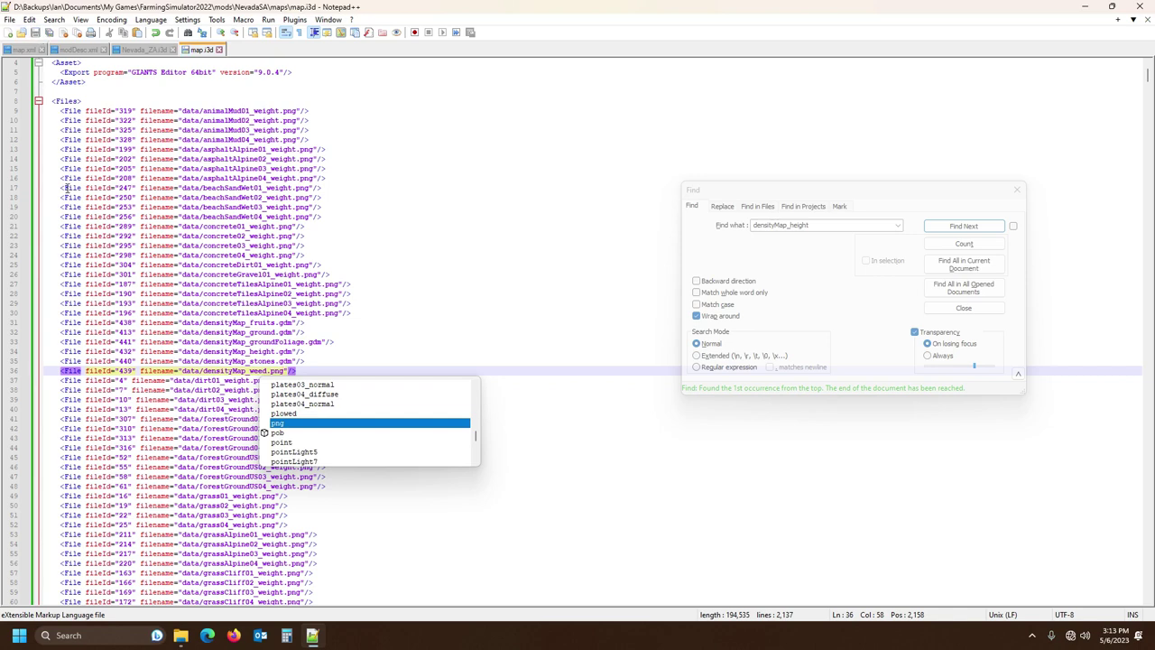
- Switch to File Explorer and open map.i3d from NevadaSA's maps folder in GIANTS Editor
mouse_move(181, 636)
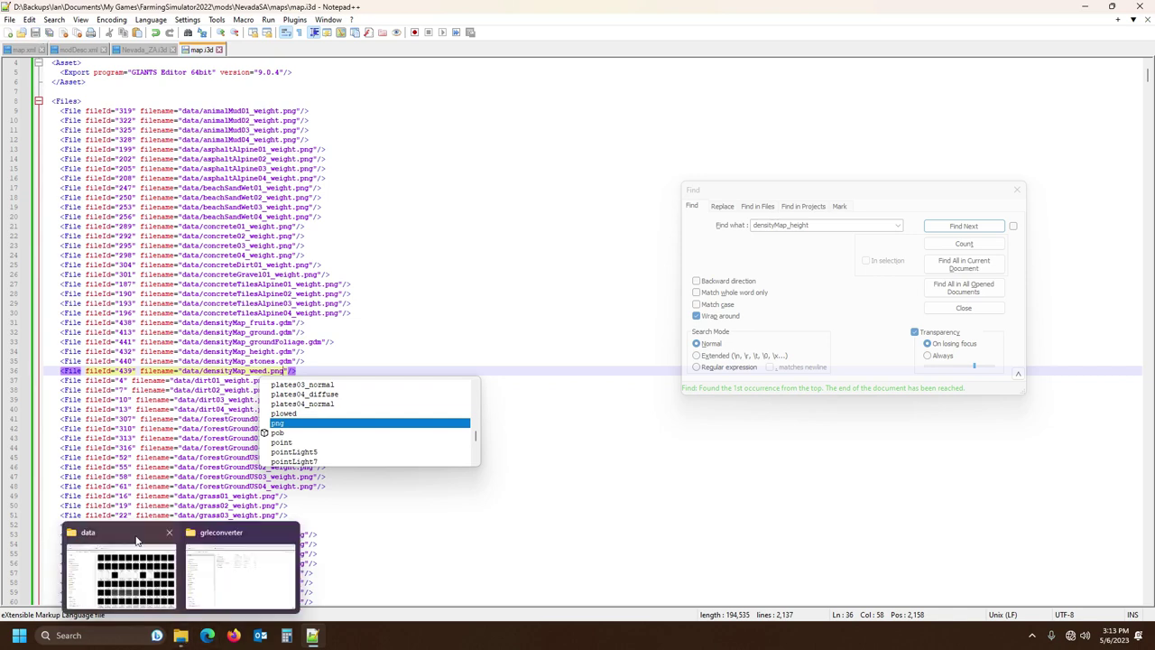
click(121, 568)
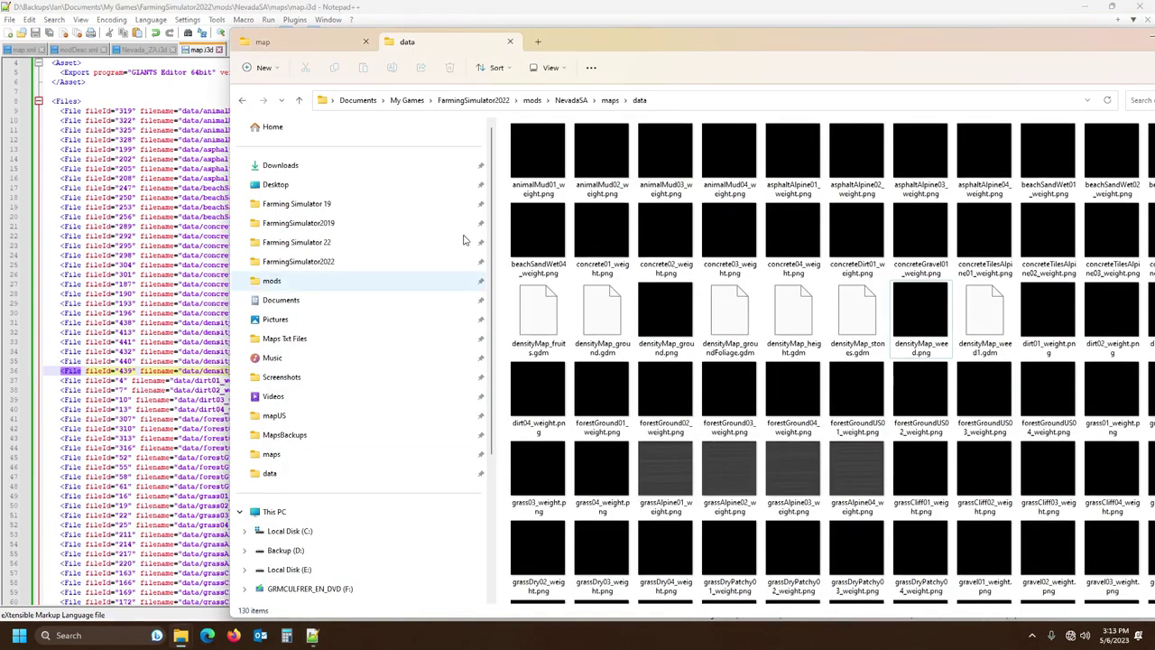
click(610, 101)
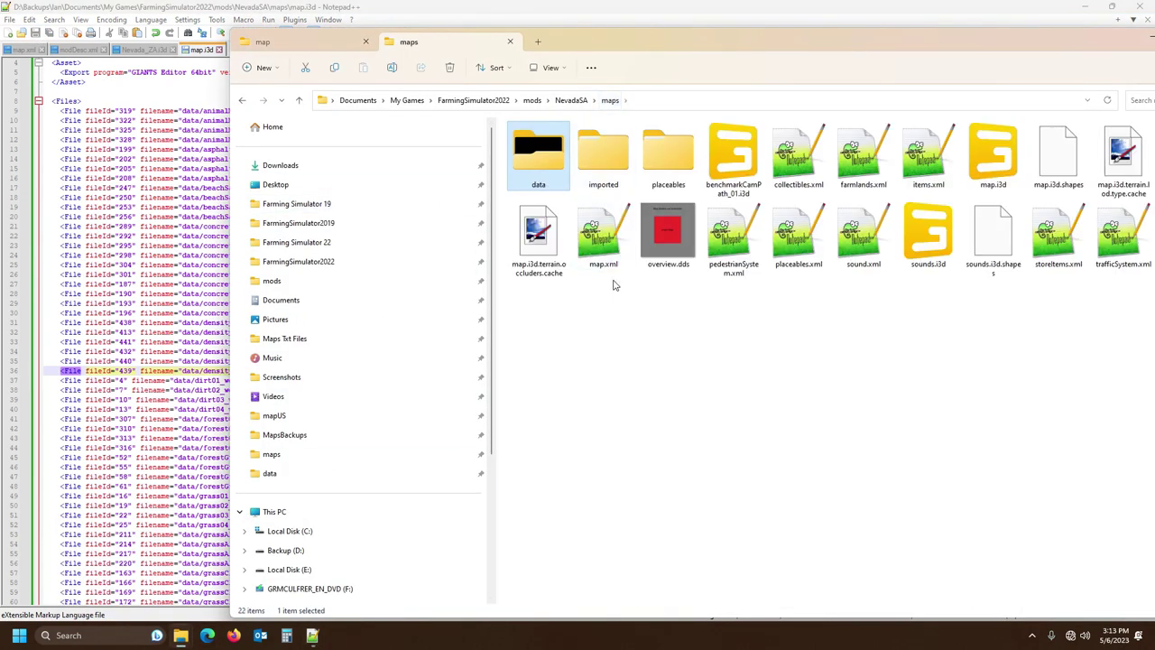
double_click(993, 153)
click(546, 391)
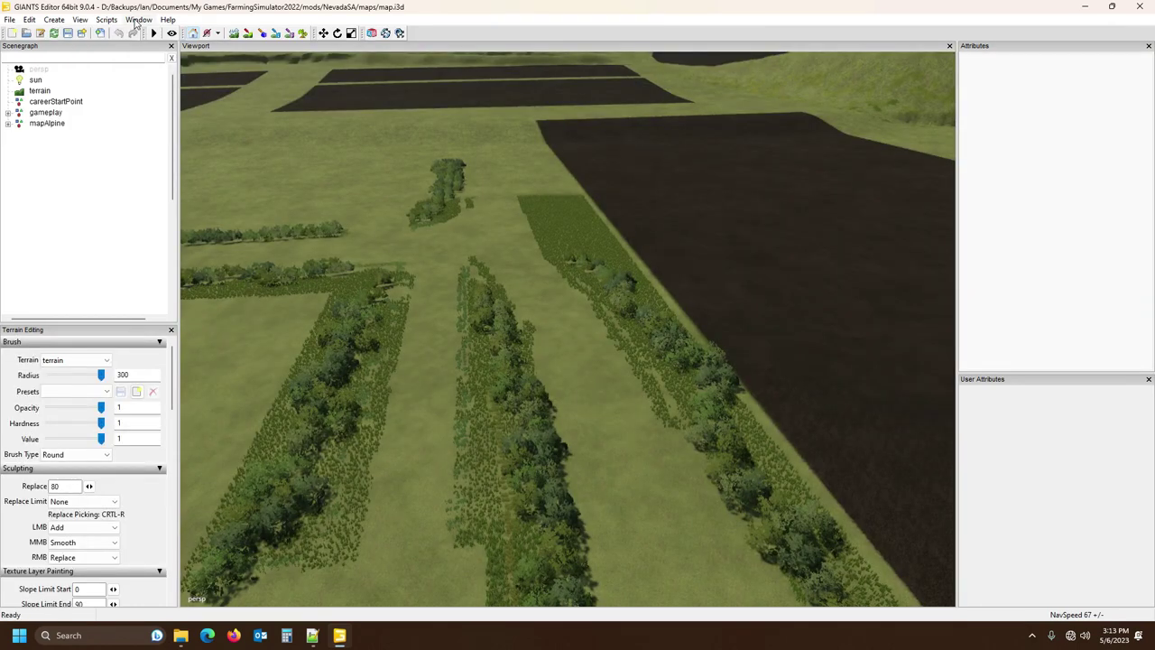
- Show the console, enlarge it to review the map's loading log for density map and foliage errors, and close it
click(138, 20)
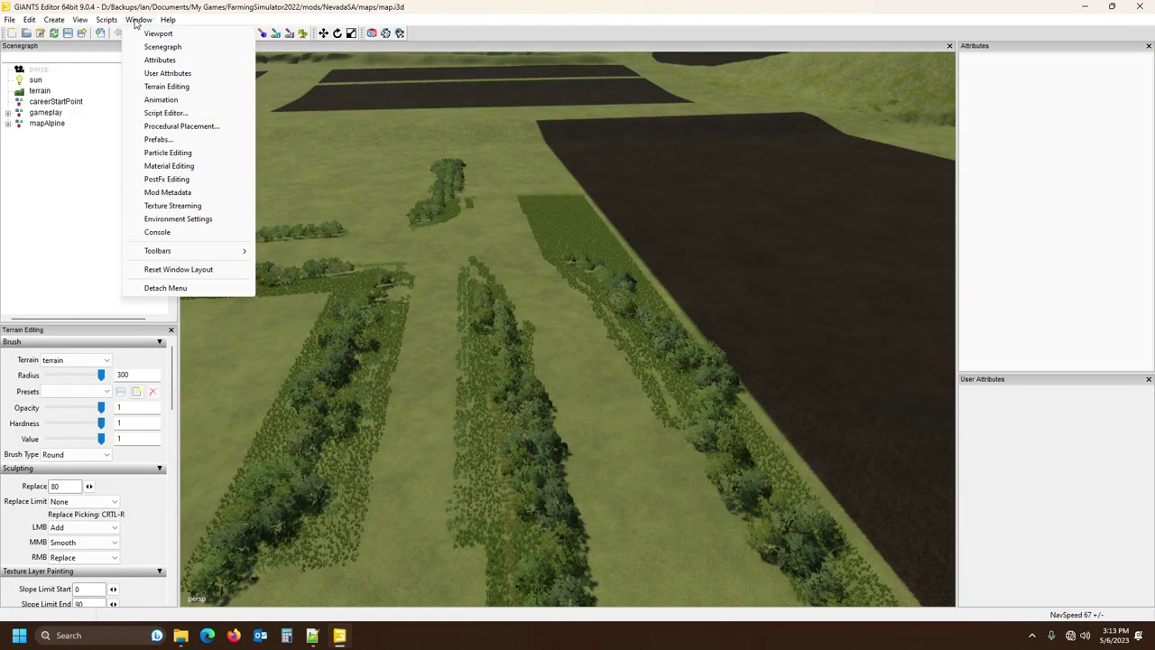
click(177, 236)
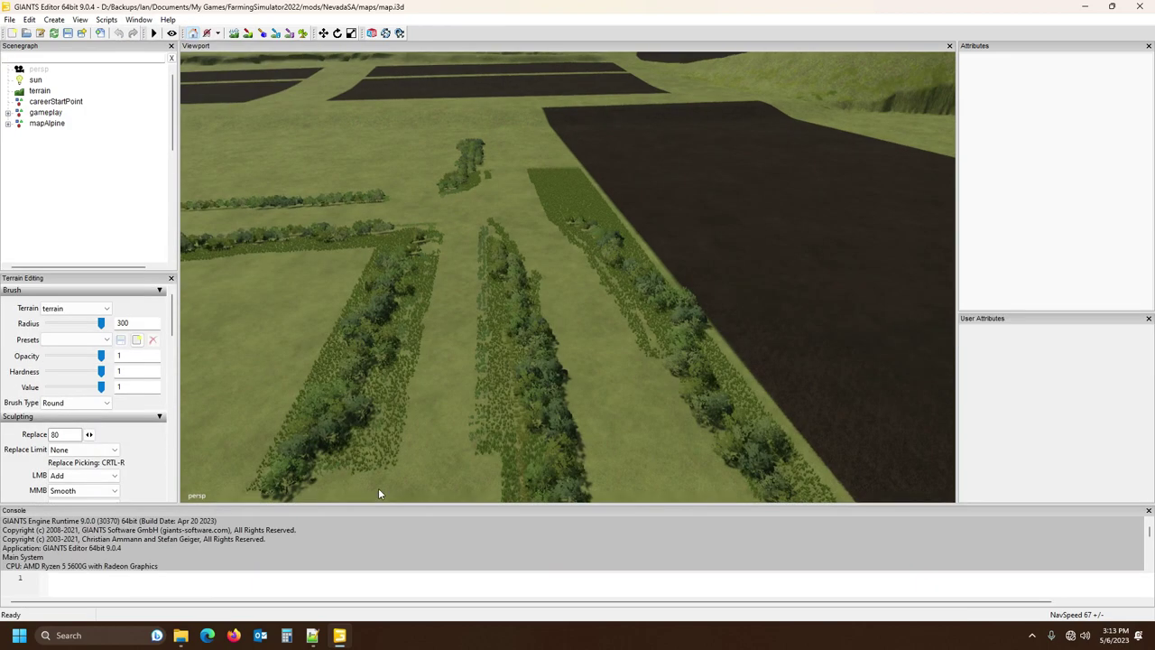
drag(442, 504, 446, 287)
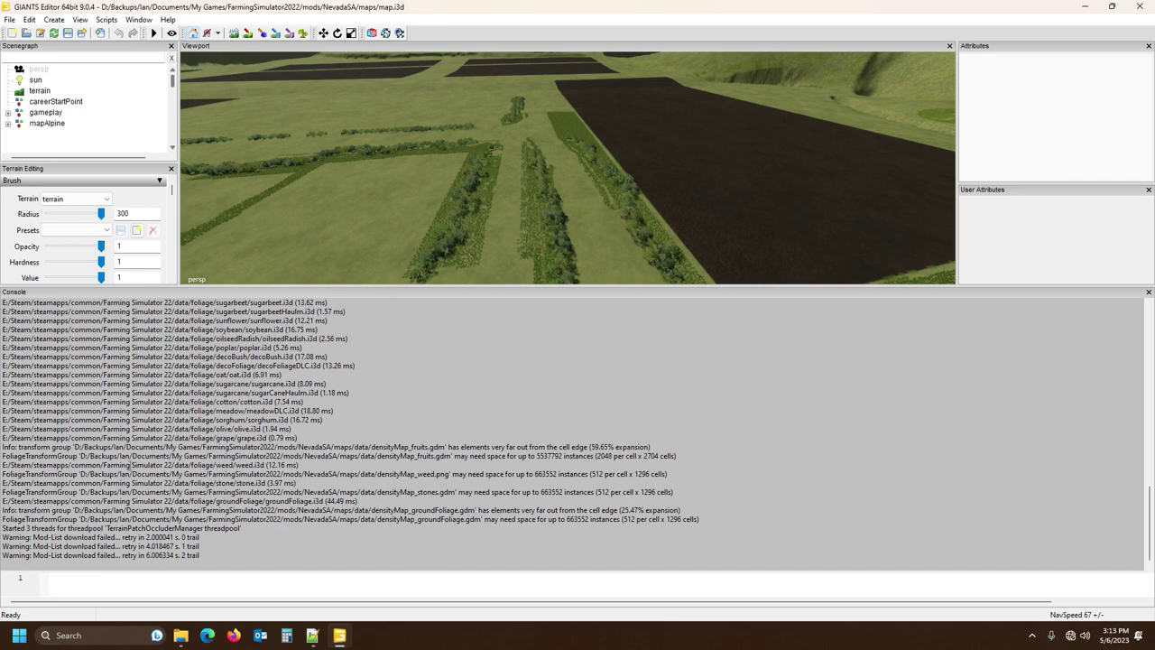
scroll(115, 440, up, 6)
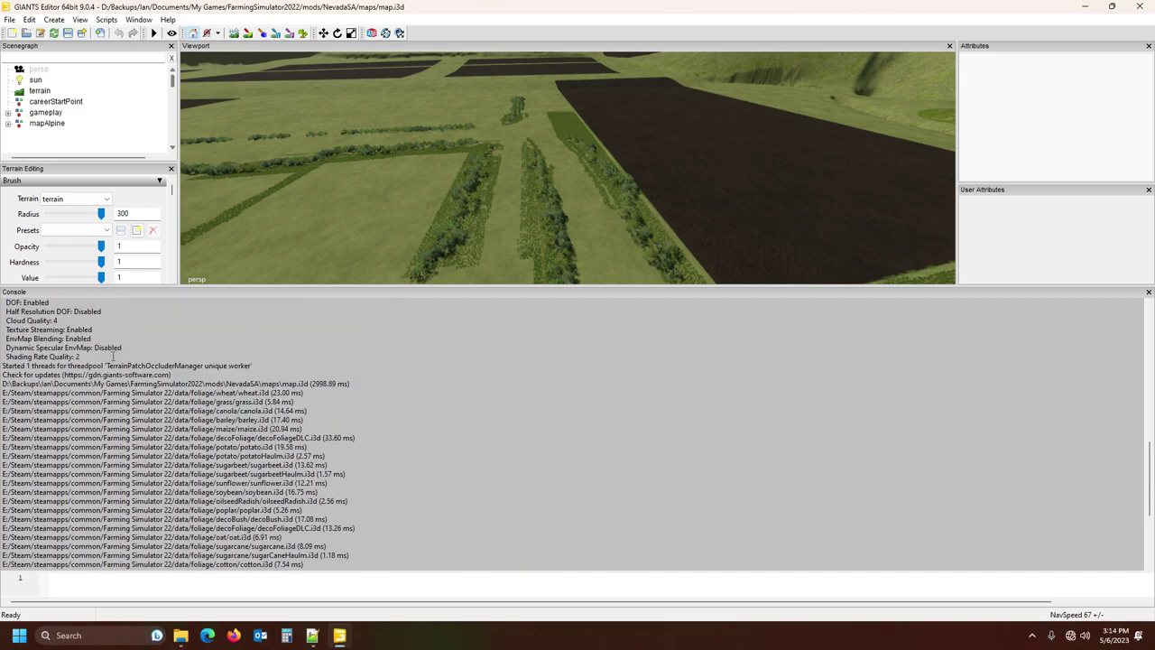
scroll(133, 380, down, 6)
scroll(133, 380, up, 4)
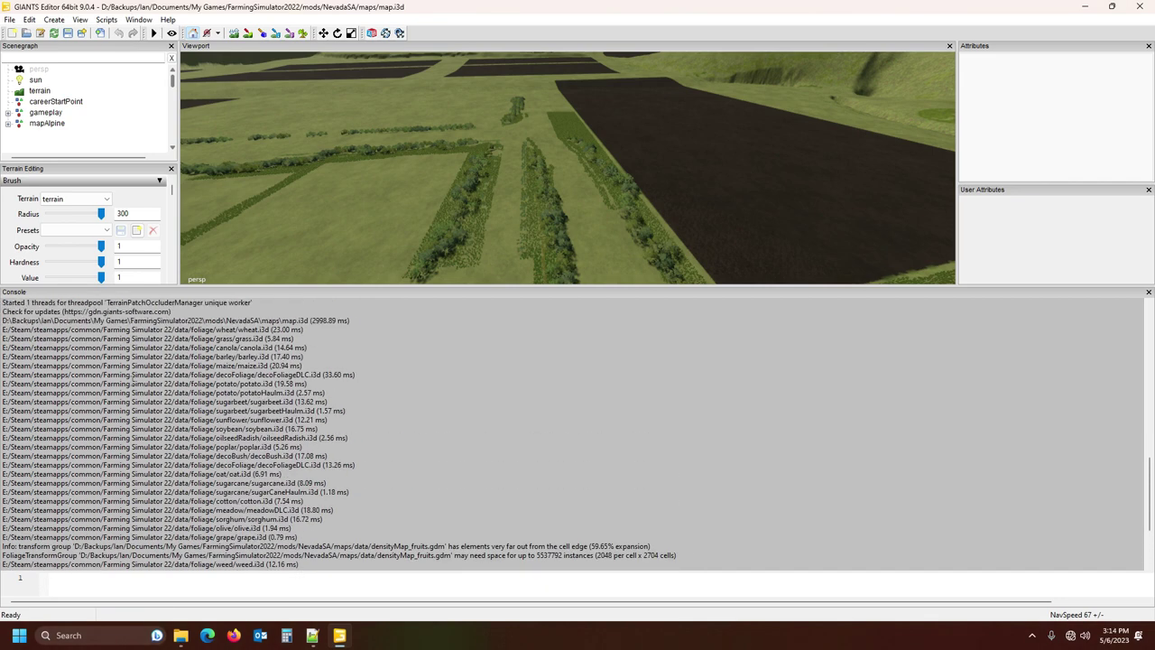
scroll(132, 380, up, 4)
scroll(132, 380, down, 1)
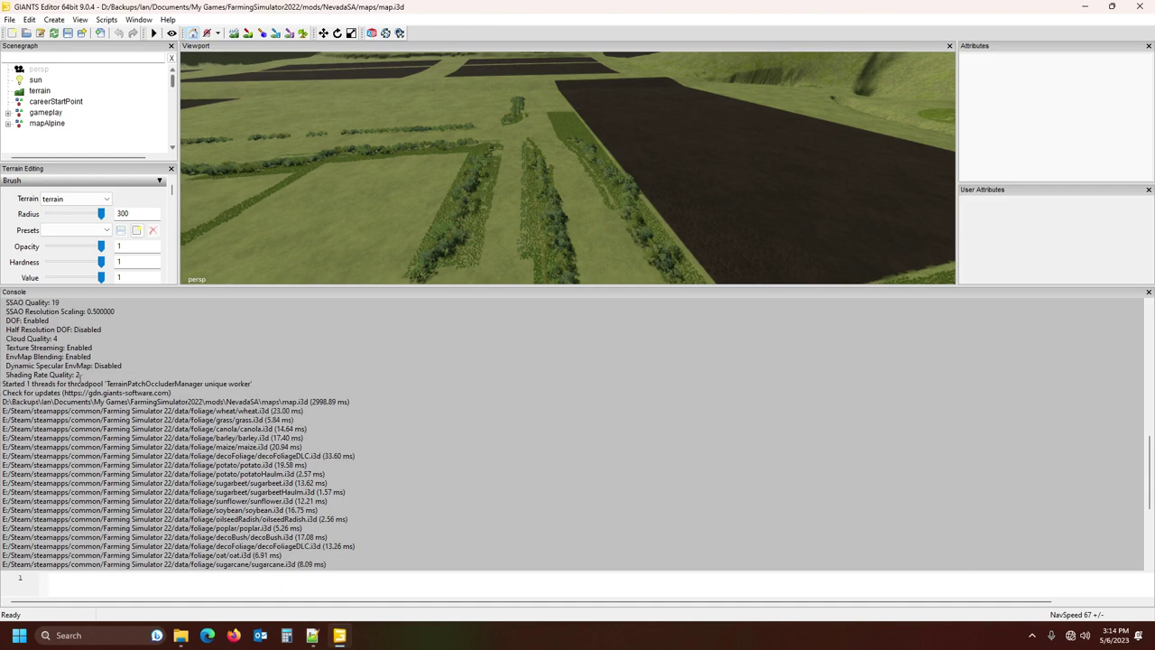
scroll(86, 388, down, 2)
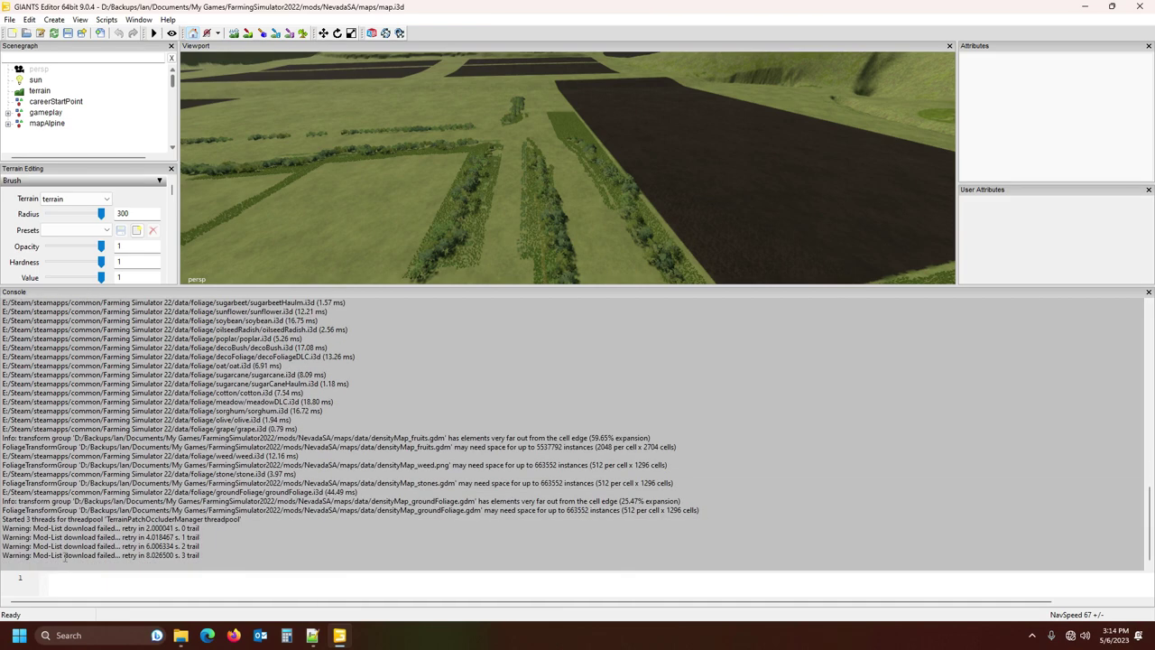
scroll(161, 444, up, 8)
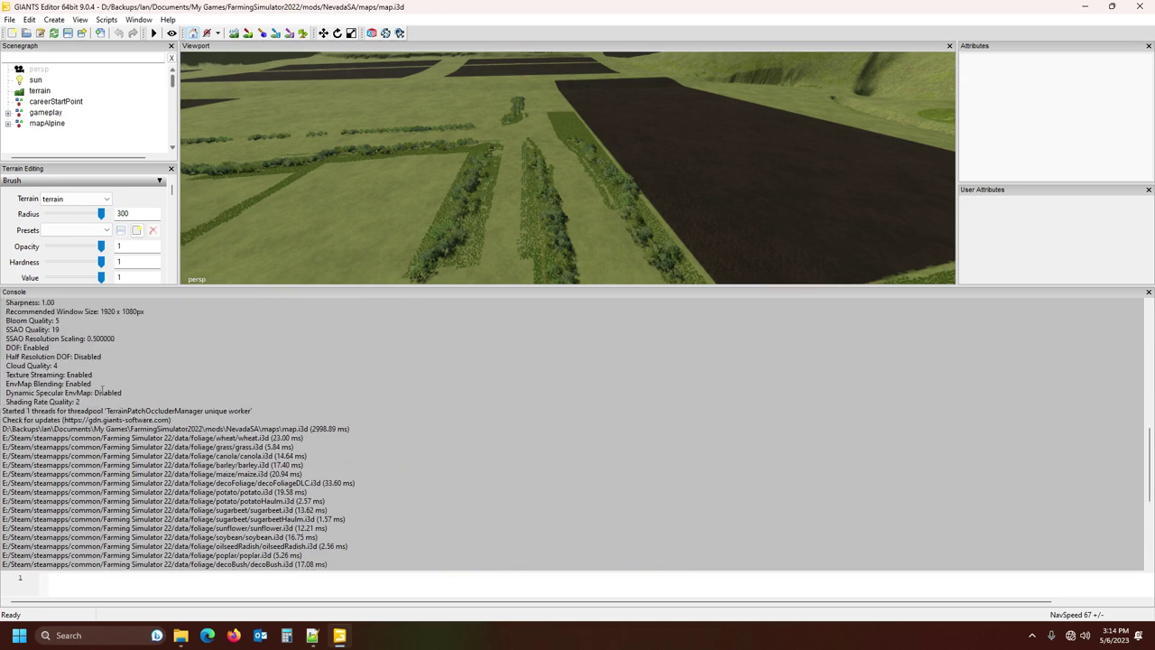
click(1148, 292)
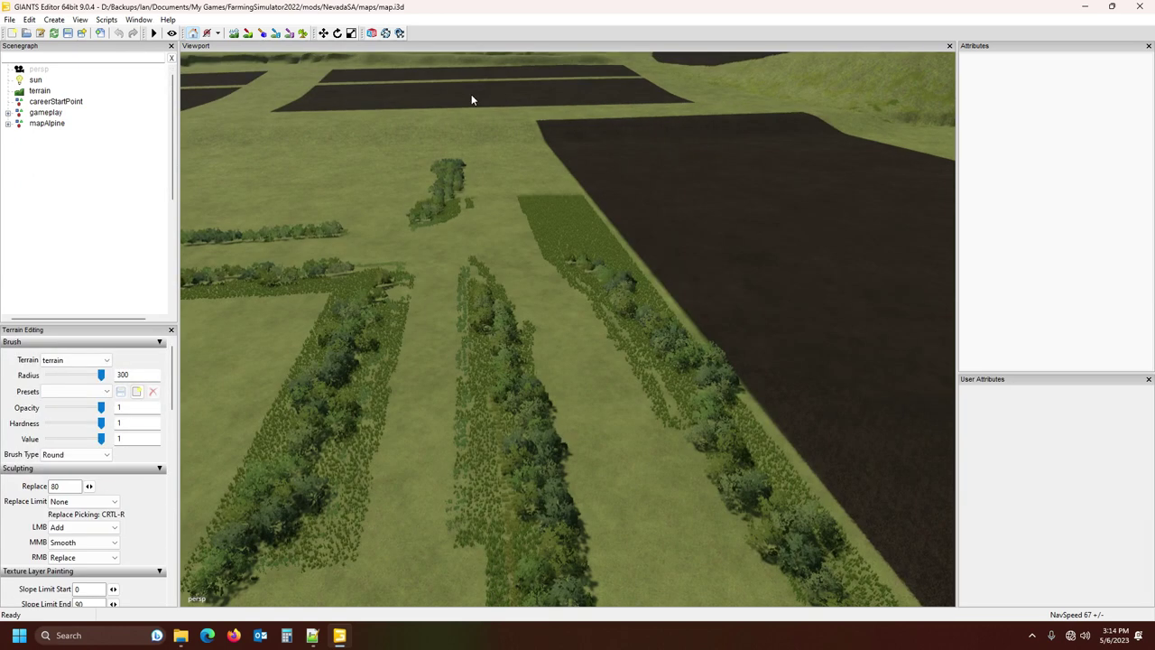
- Save the map, look over the fields and terrain, and close GIANTS Editor
key(ctrl+s)
right_drag(553, 260, 646, 449)
right_drag(591, 271, 906, 244)
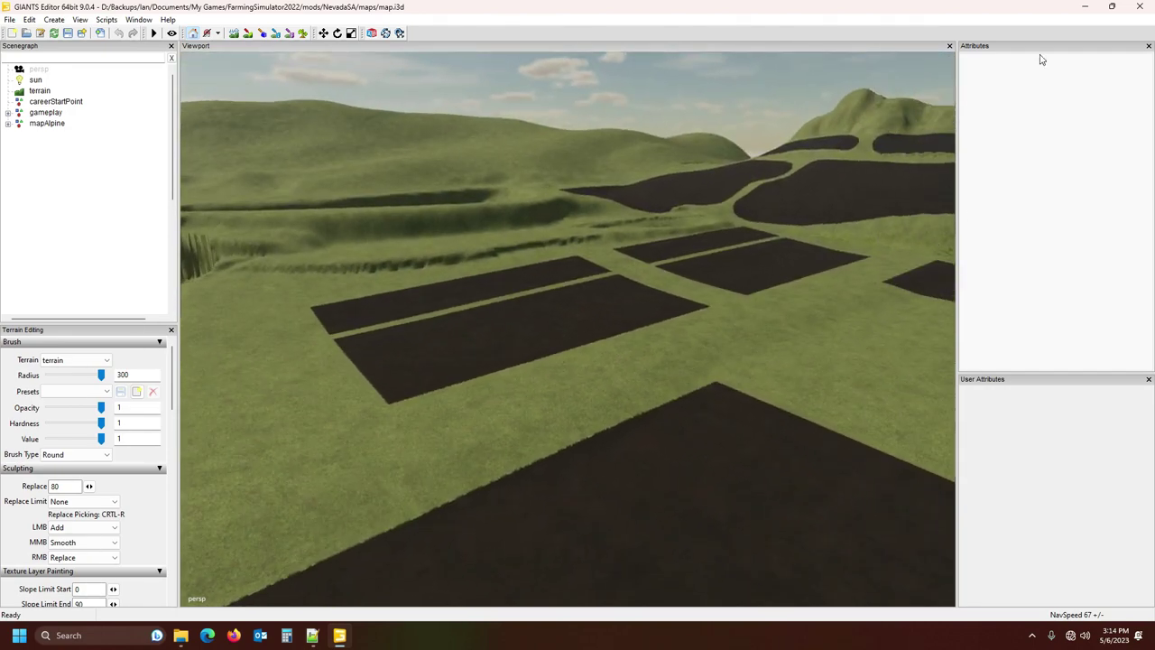
right_drag(707, 198, 713, 232)
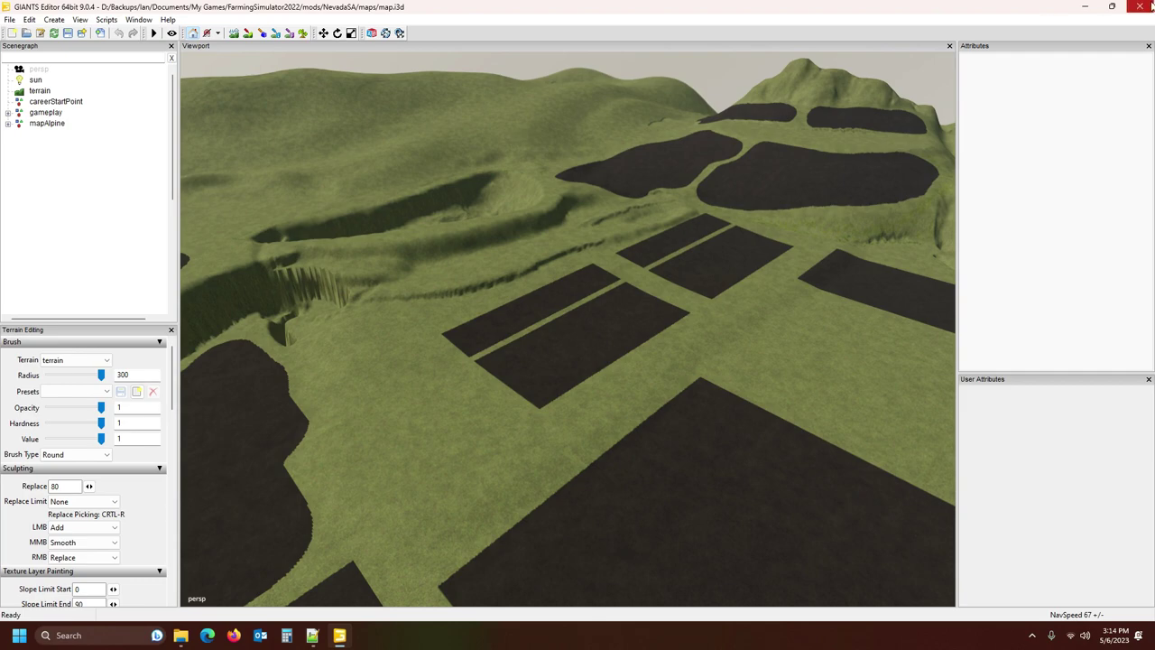
click(1139, 6)
click(616, 317)
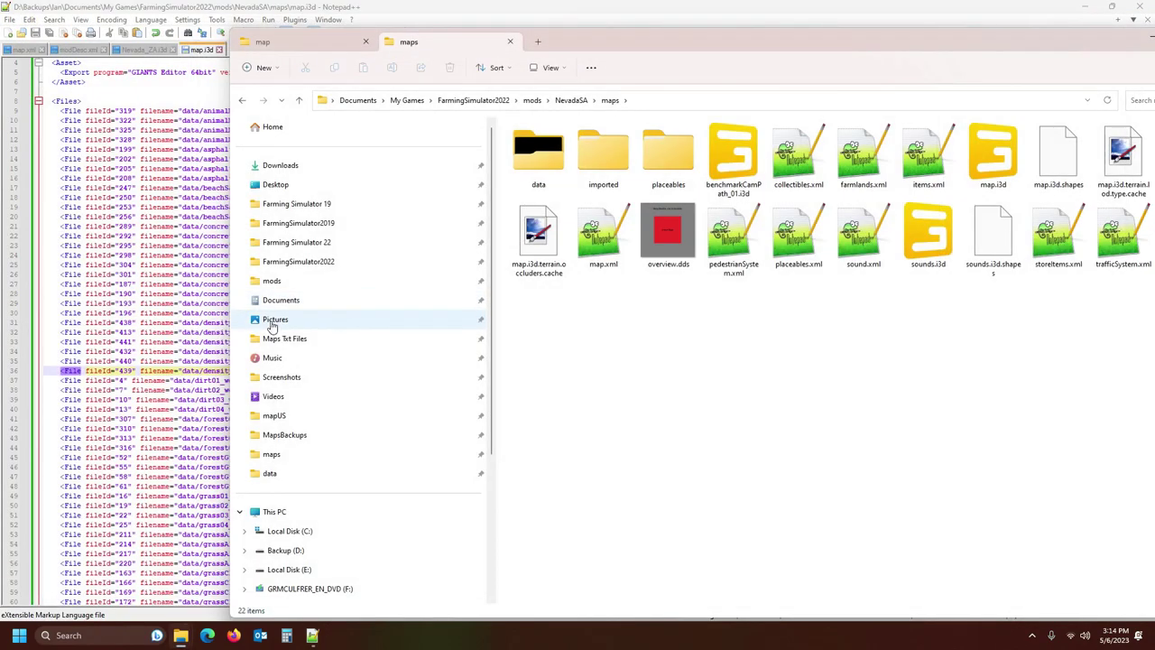
- Switch to Notepad++, reload map.i3d, change the densityMap_weed file extension back to gdm, and save the file
click(218, 13)
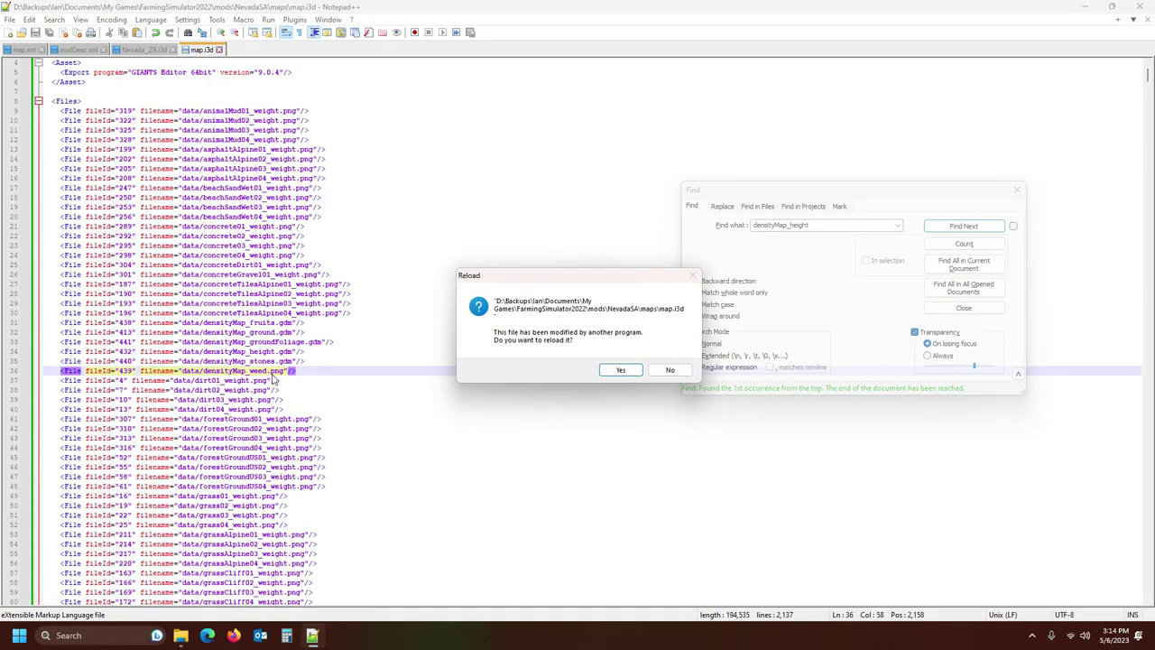
click(621, 370)
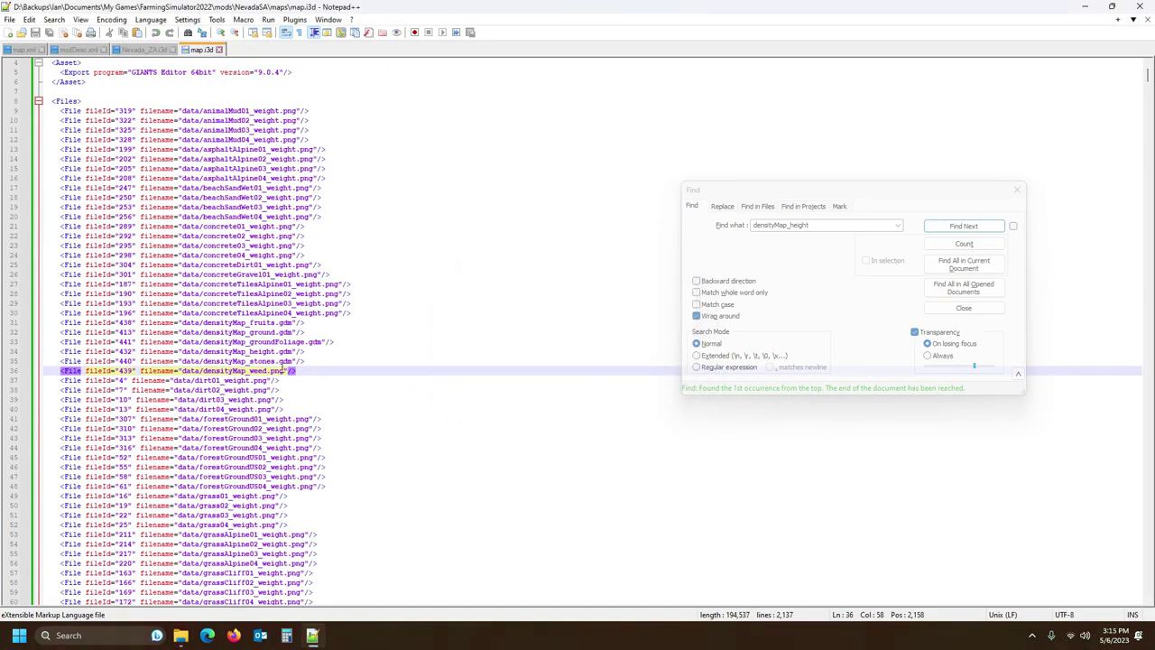
double_click(276, 370)
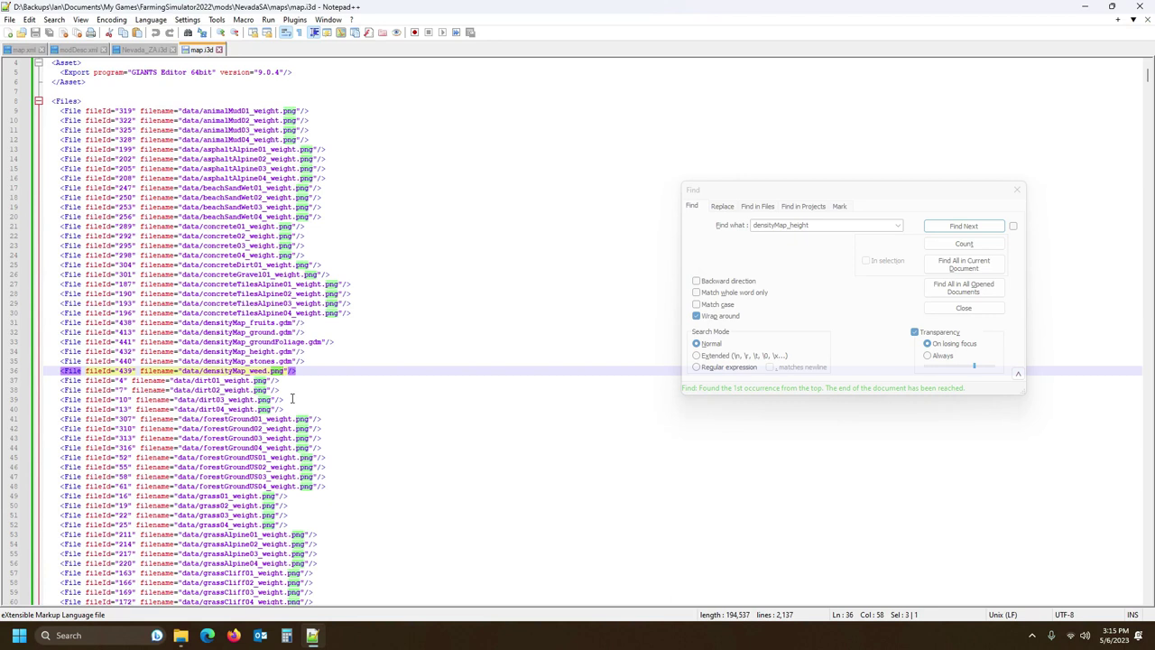
text(gdm)
click(203, 371)
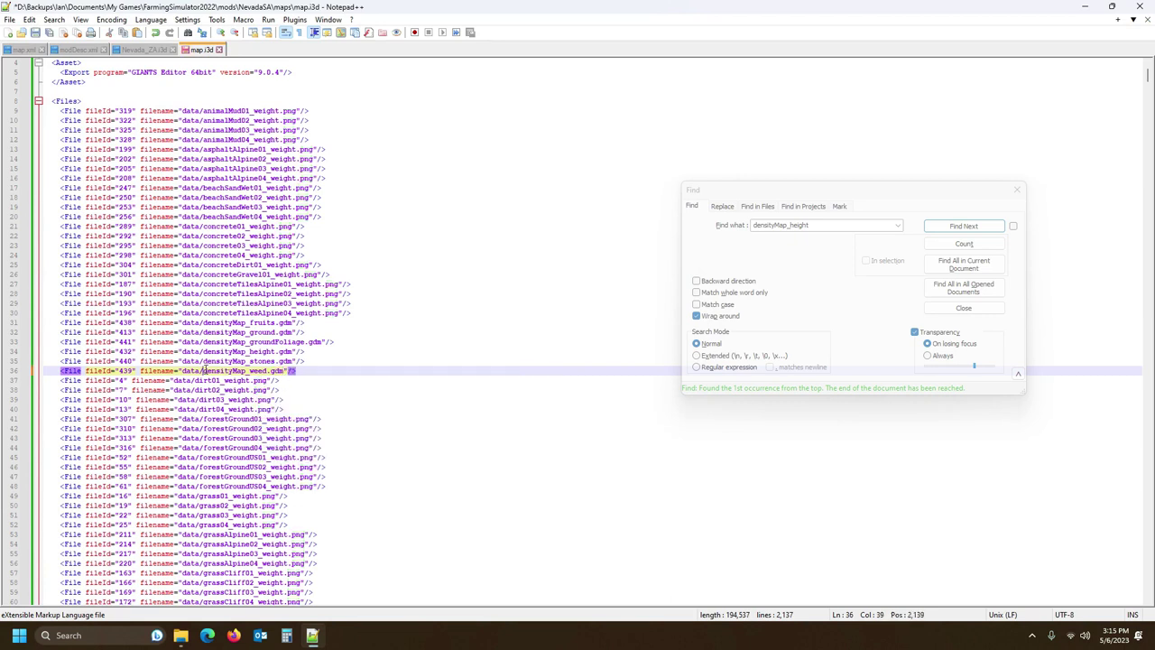
click(35, 31)
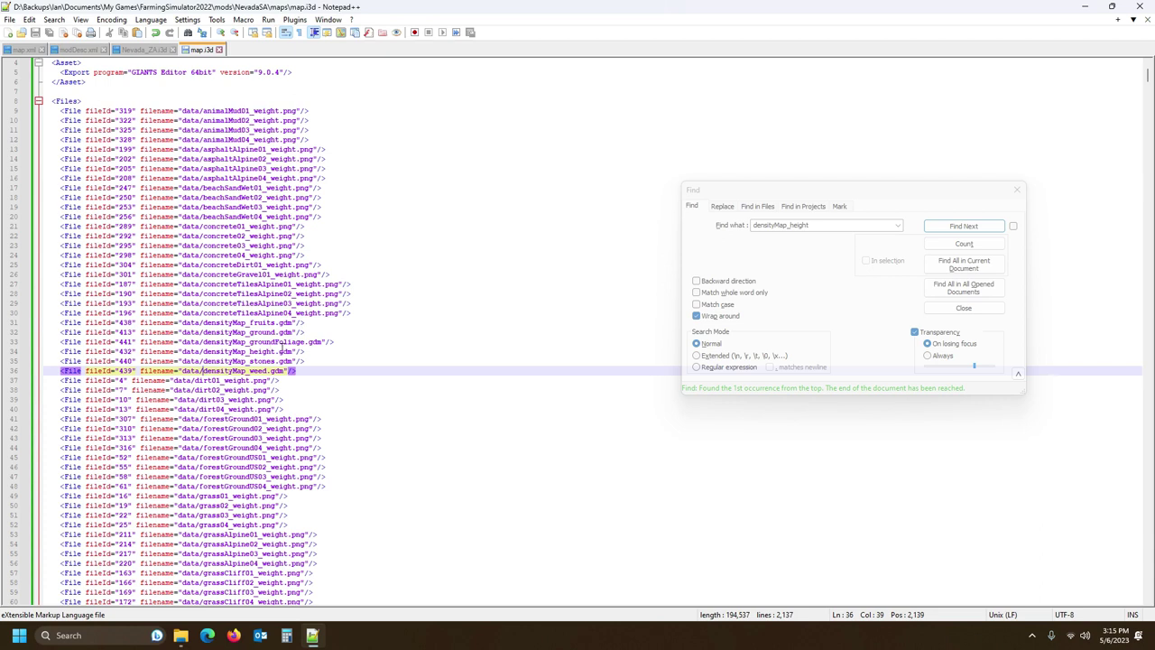
- Look through the Nevada_converted map folder in File Explorer for density files matching the remaining densityMap entries in map.i3d
click(156, 342)
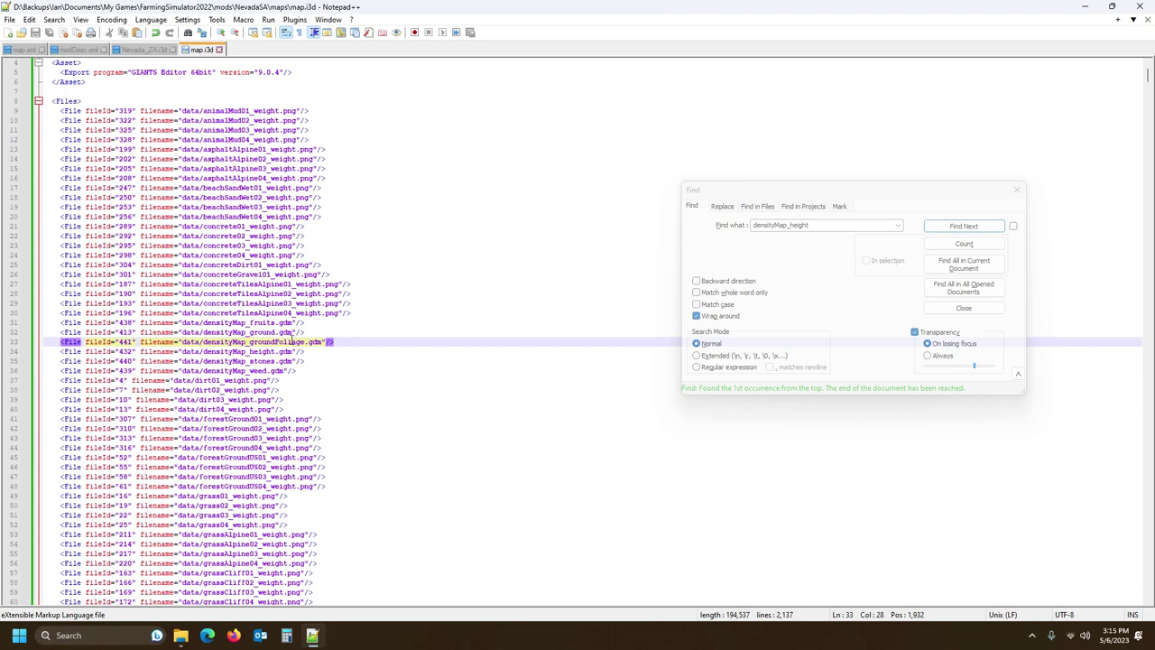
mouse_move(180, 635)
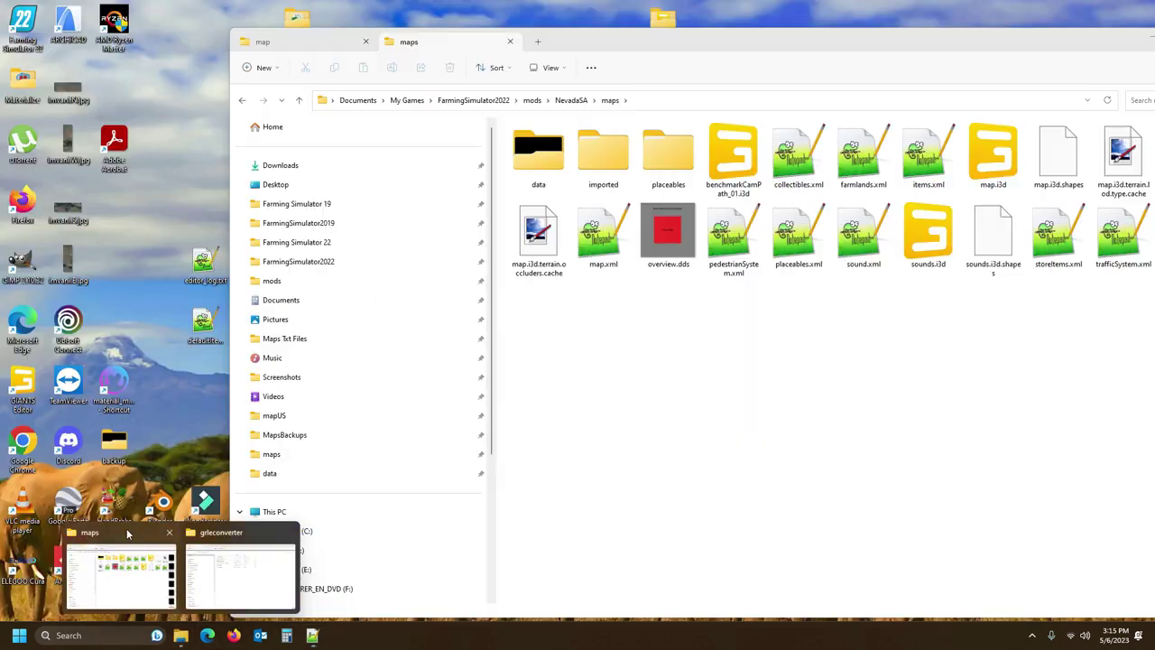
click(126, 528)
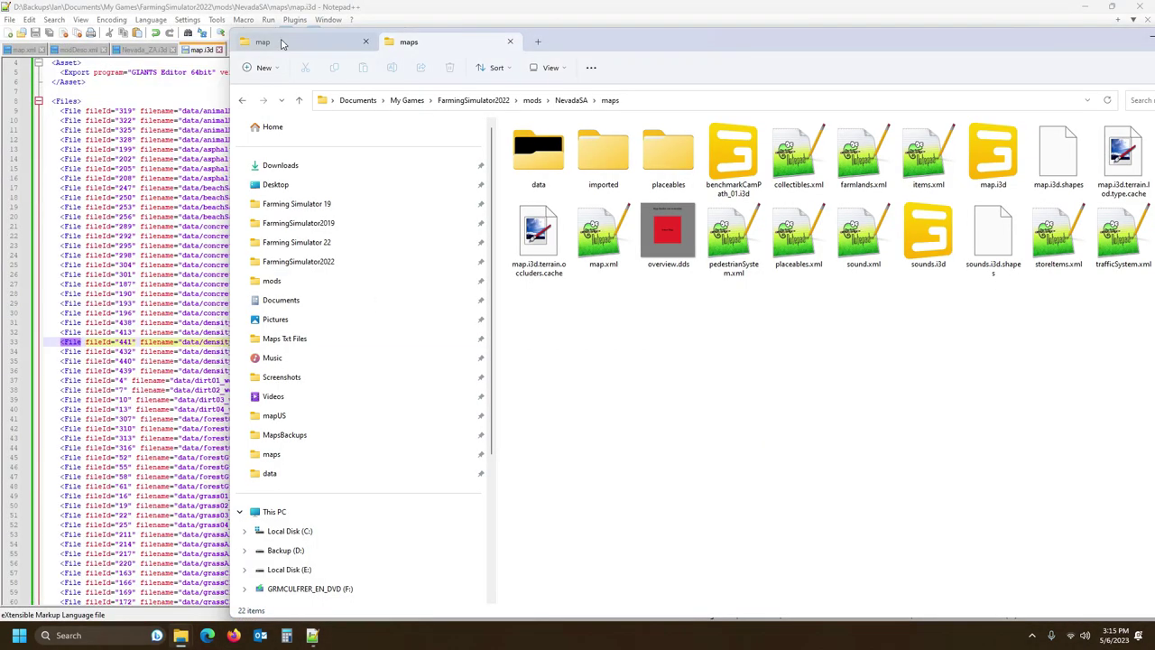
click(261, 41)
scroll(872, 299, up, 5)
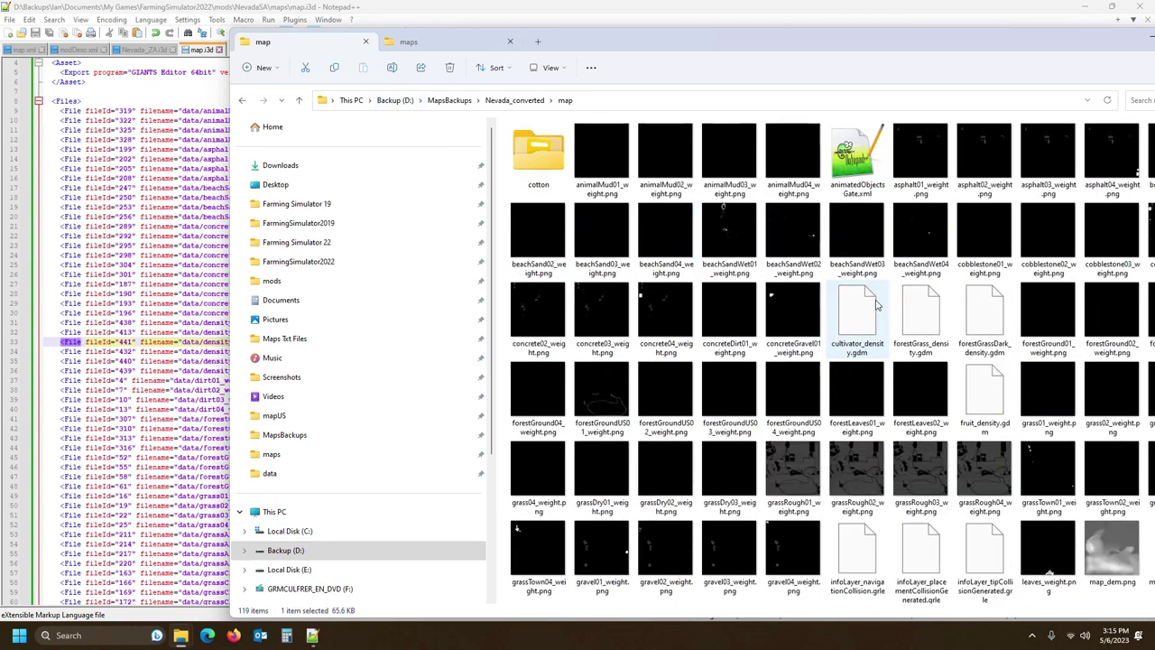
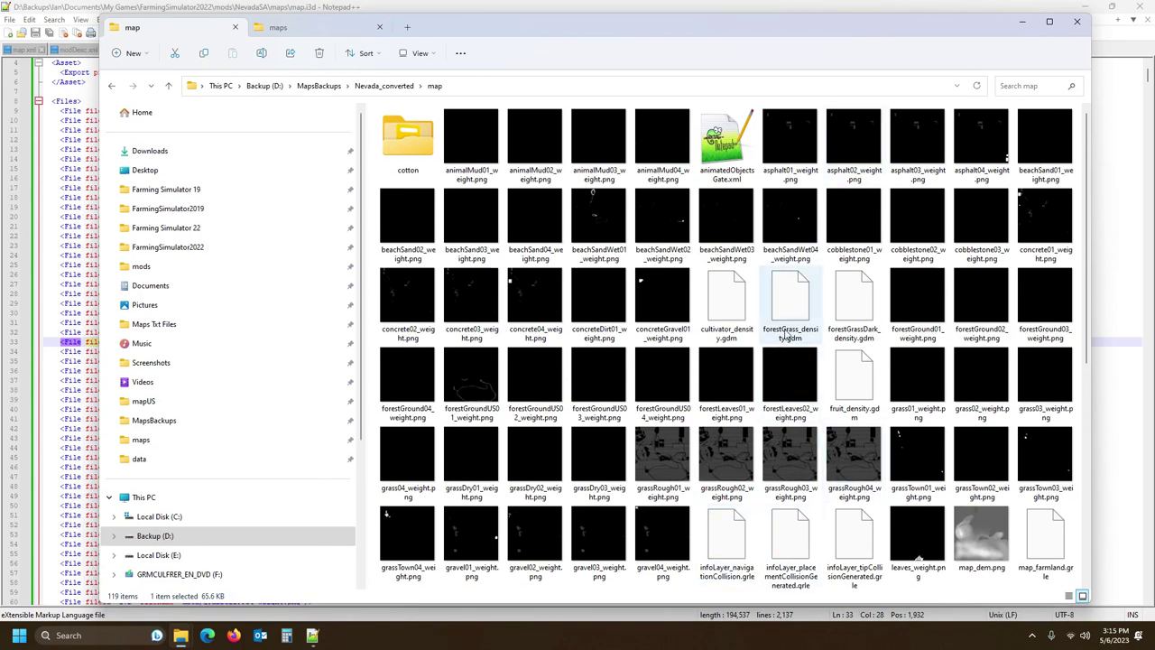
scroll(952, 478, down, 2)
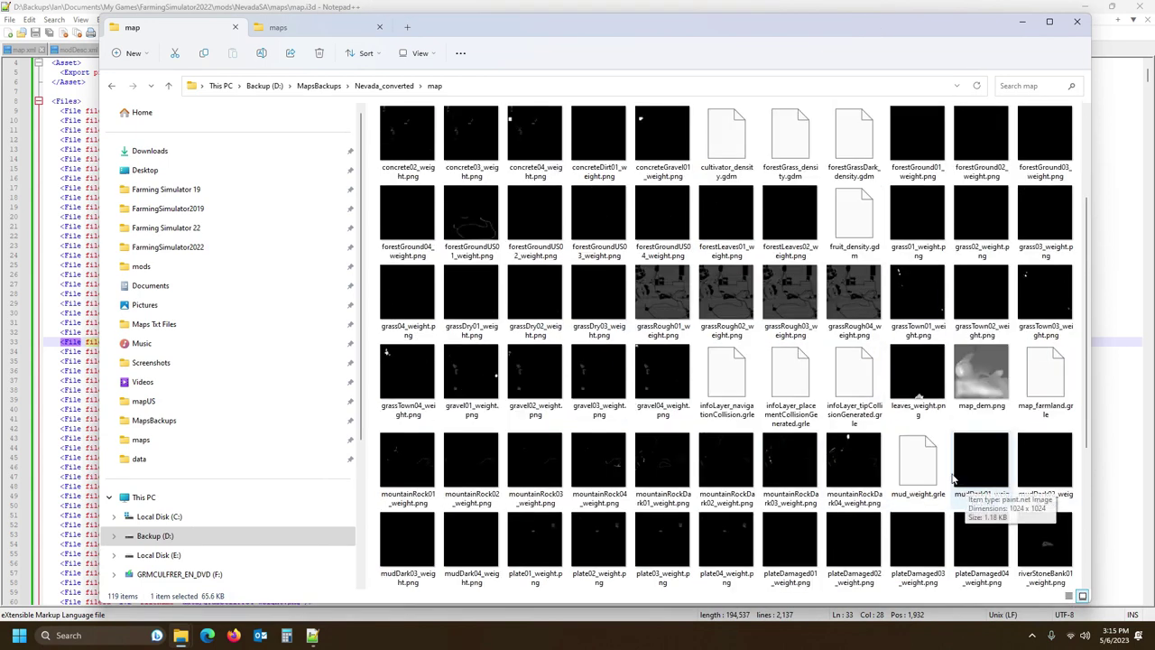
scroll(1047, 469, down, 3)
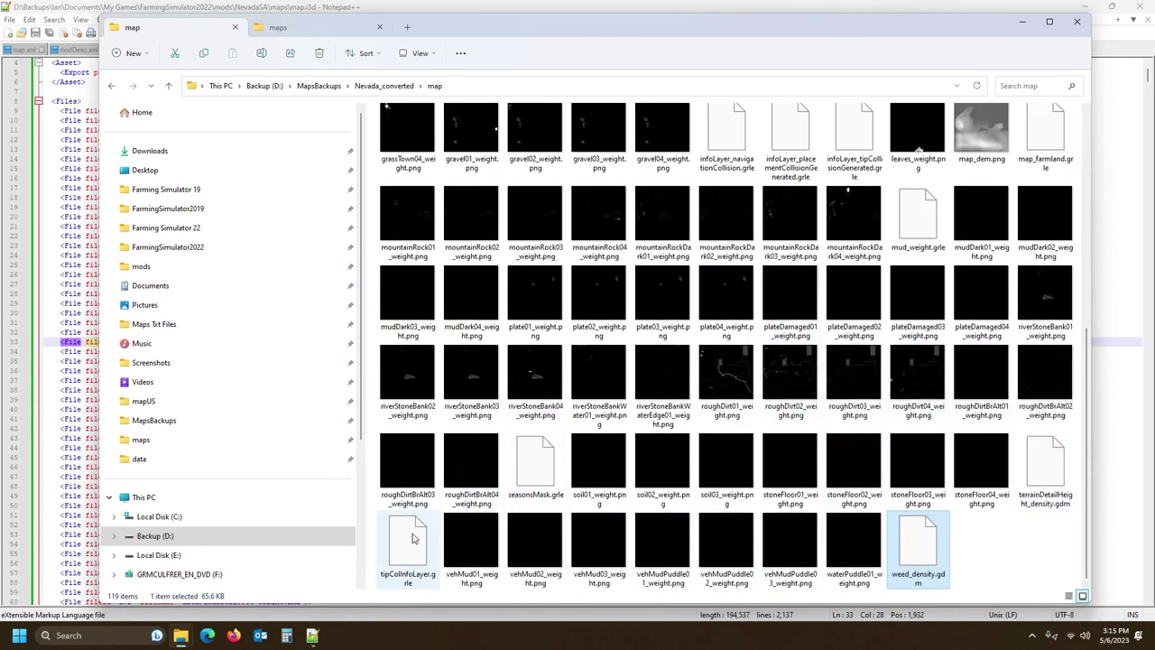
scroll(856, 442, up, 2)
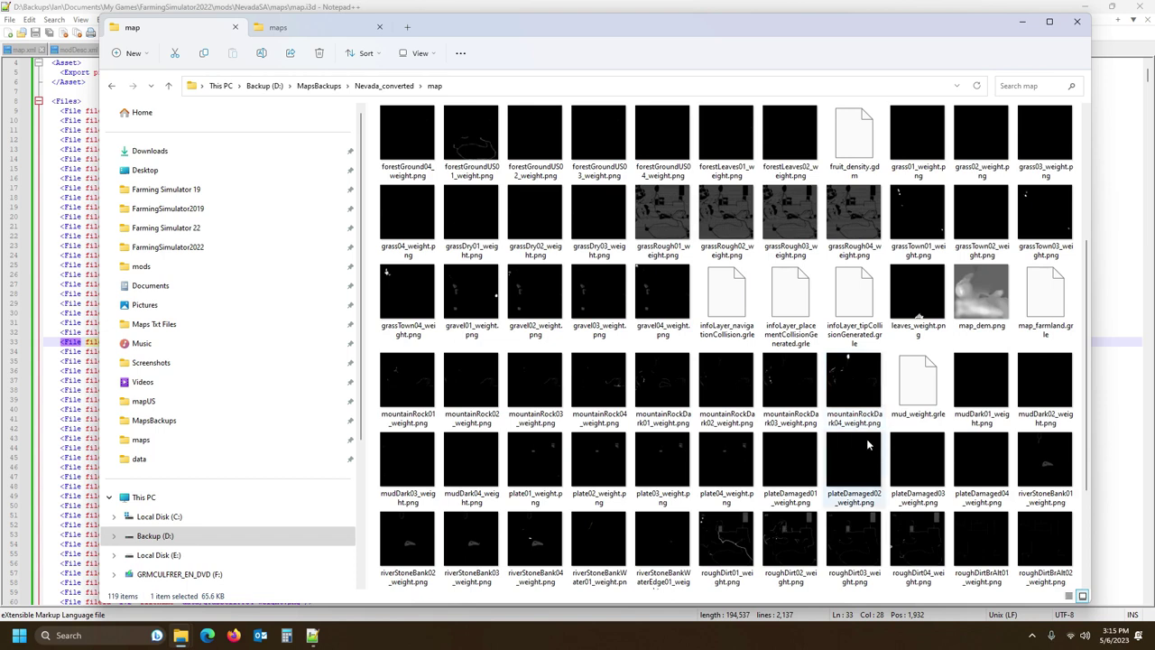
scroll(992, 386, up, 3)
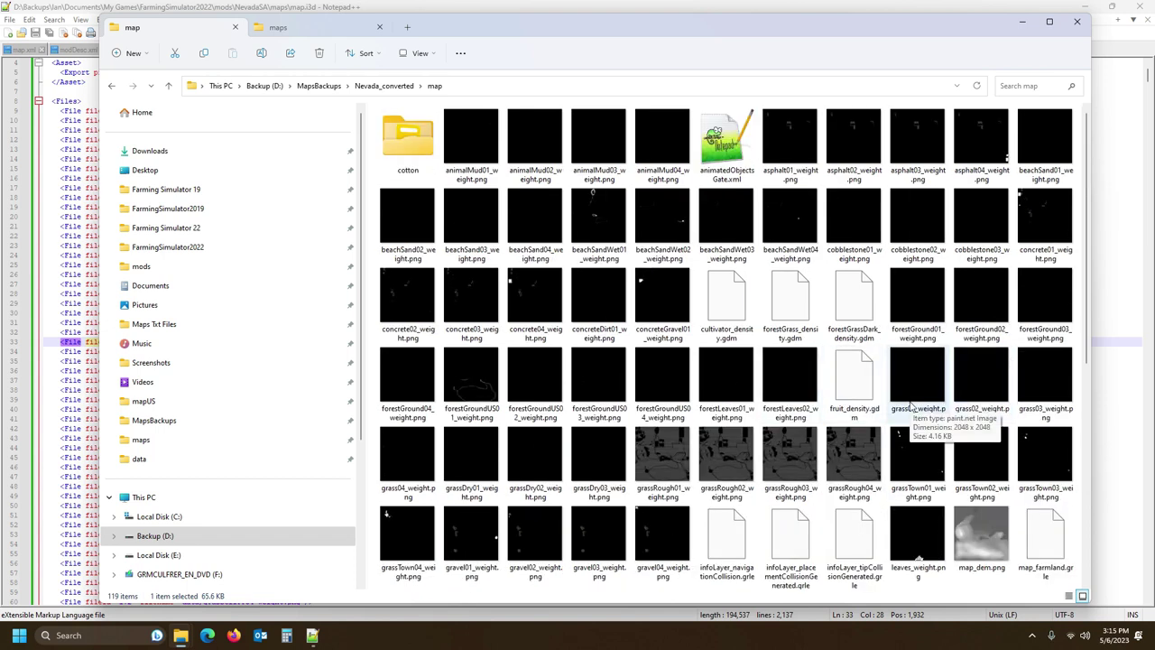
scroll(949, 330, down, 2)
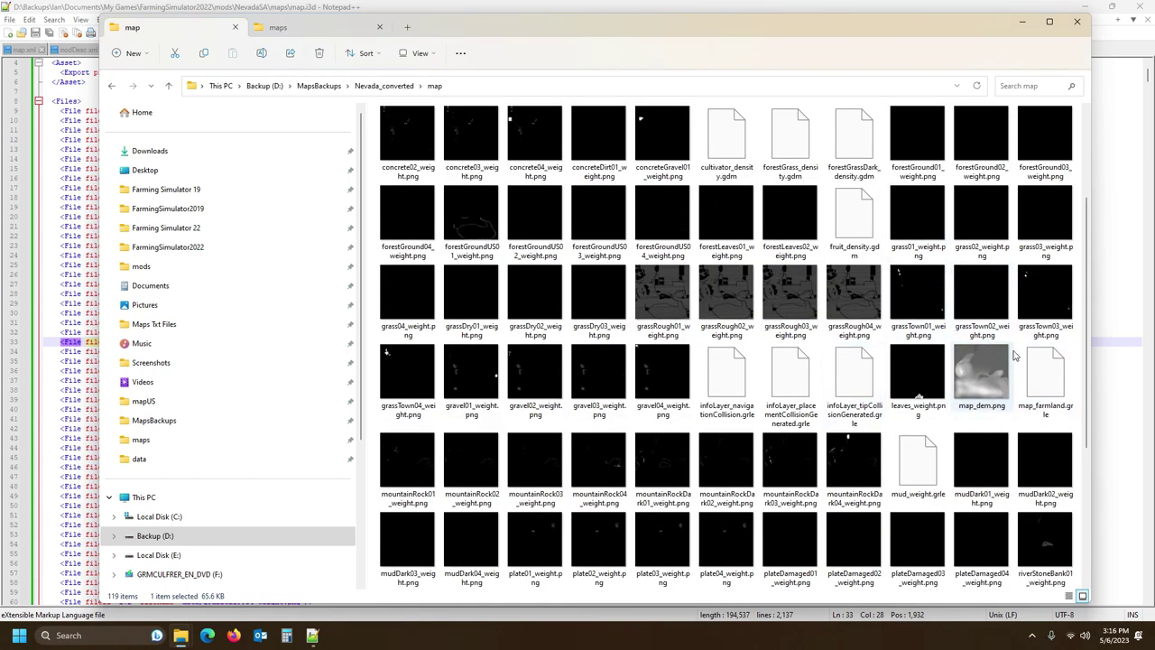
mouse_move(1045, 385)
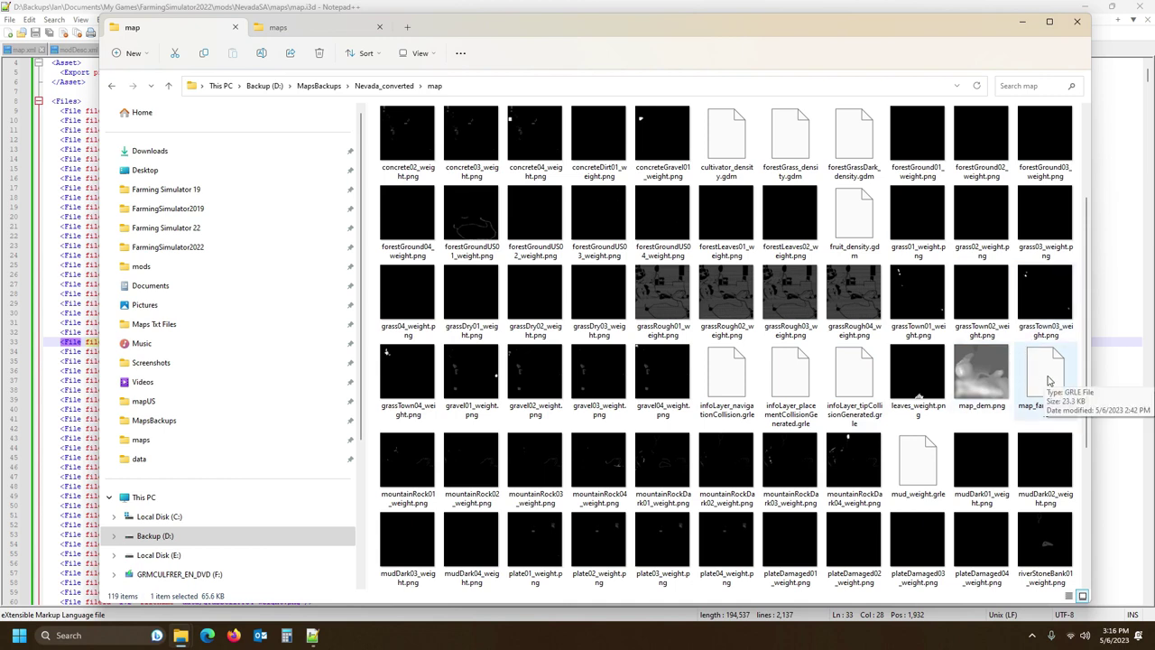
- Return to Notepad++, close the Find dialog, and bring up Nevada_ZA.i3d at its foliage layer definitions
click(614, 11)
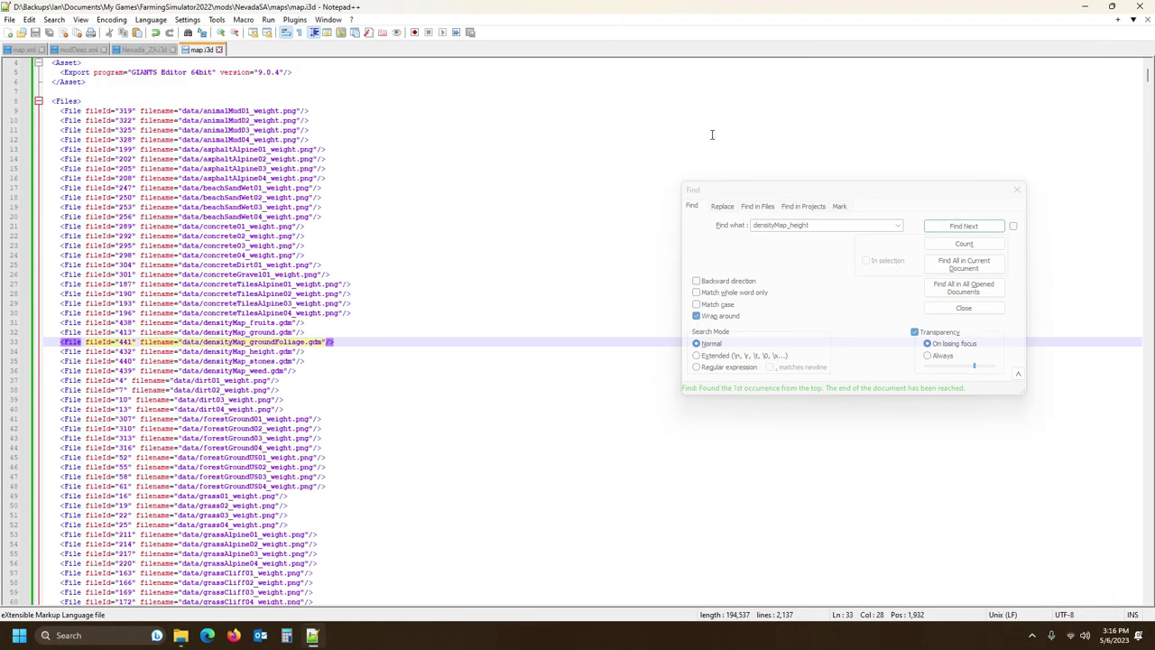
click(1017, 190)
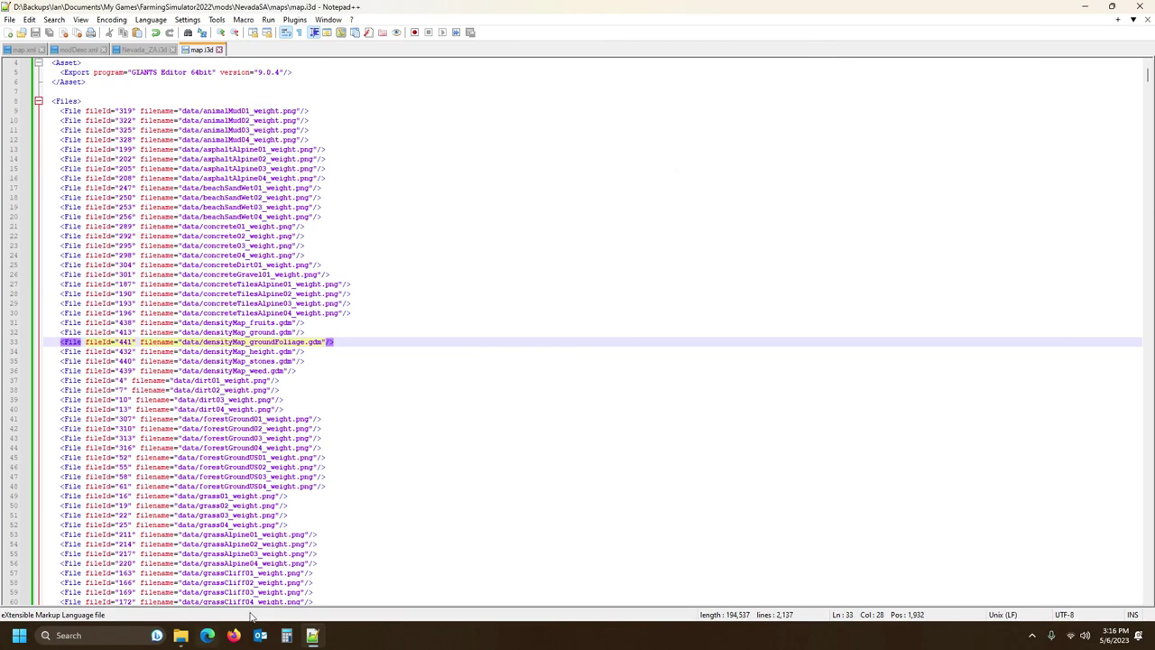
mouse_move(180, 636)
click(144, 49)
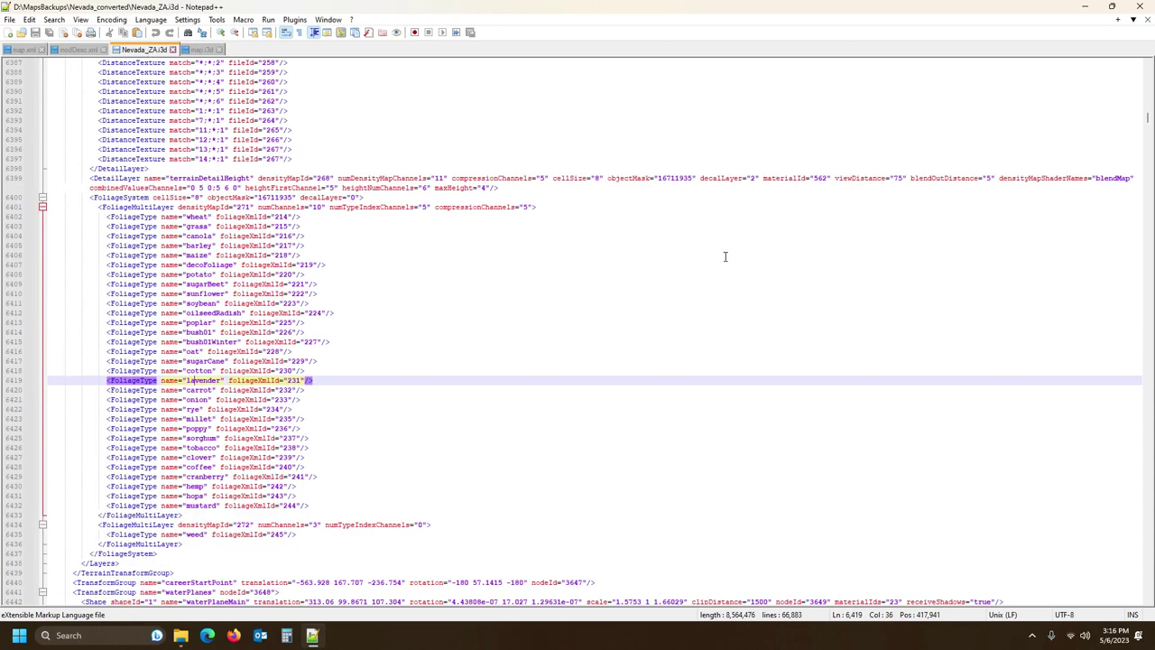
- Switch to the Nevada_converted map folder in File Explorer and copy the file name of animalMud01_weight.png without its extension
drag(1147, 121, 1147, 72)
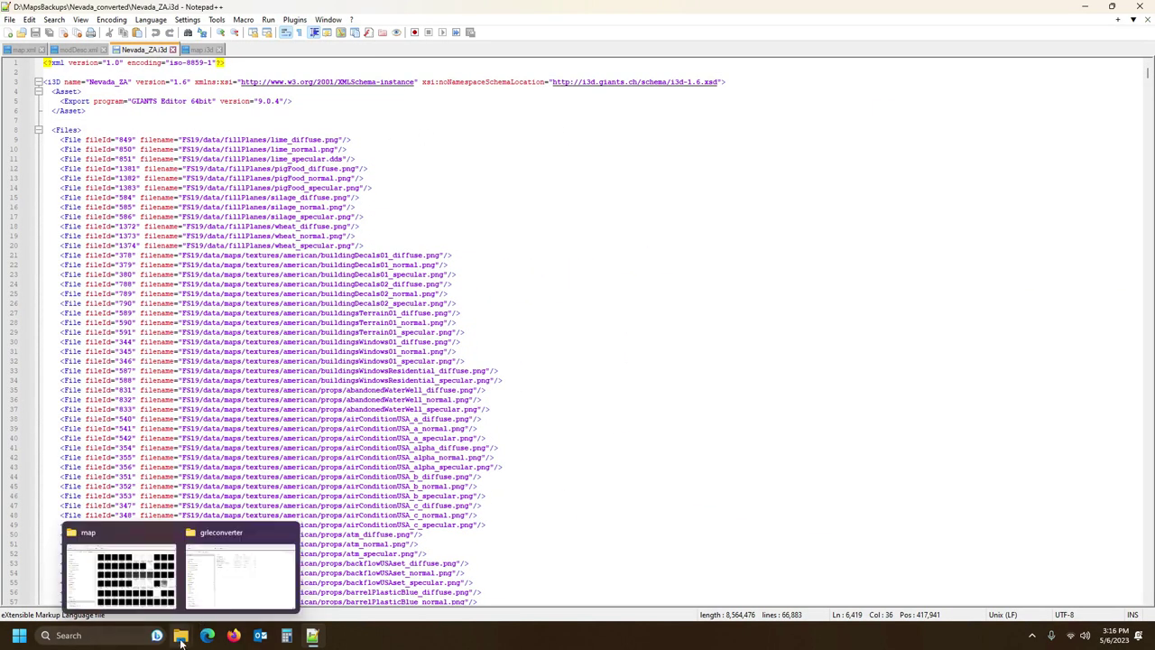
click(112, 536)
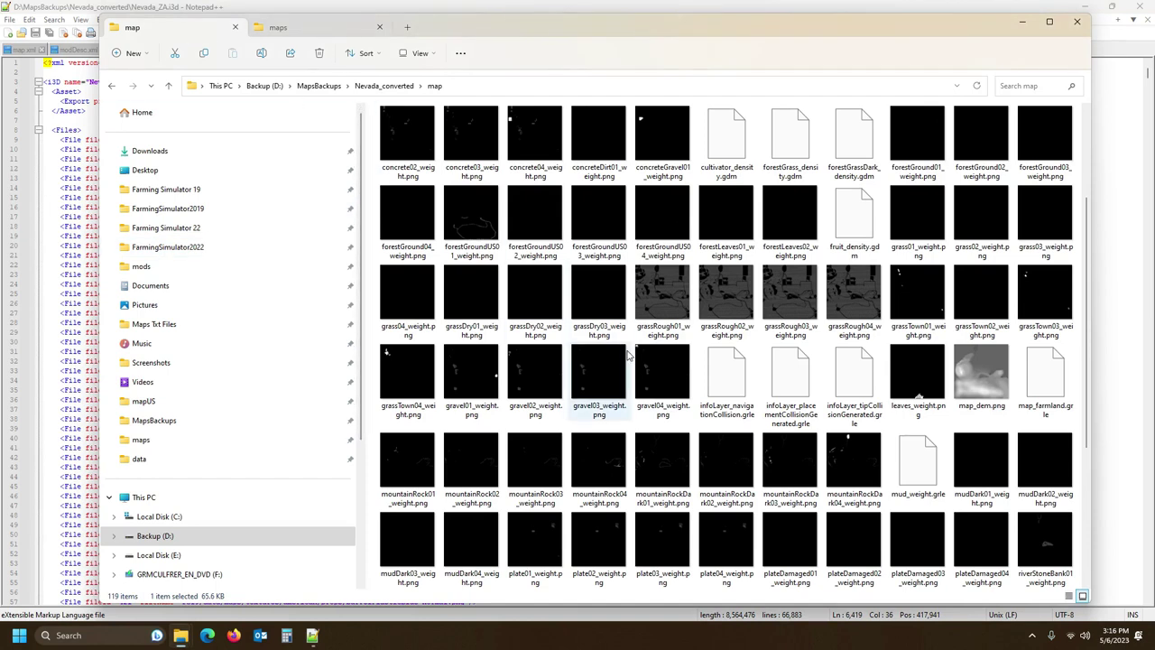
scroll(790, 442, up, 2)
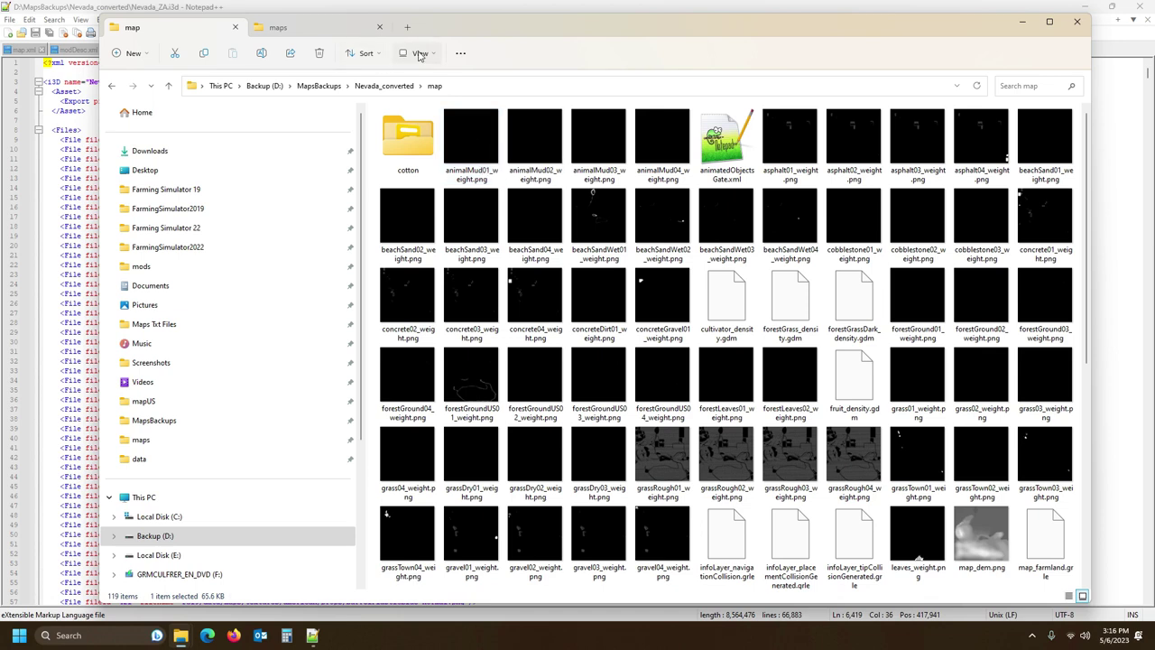
click(366, 52)
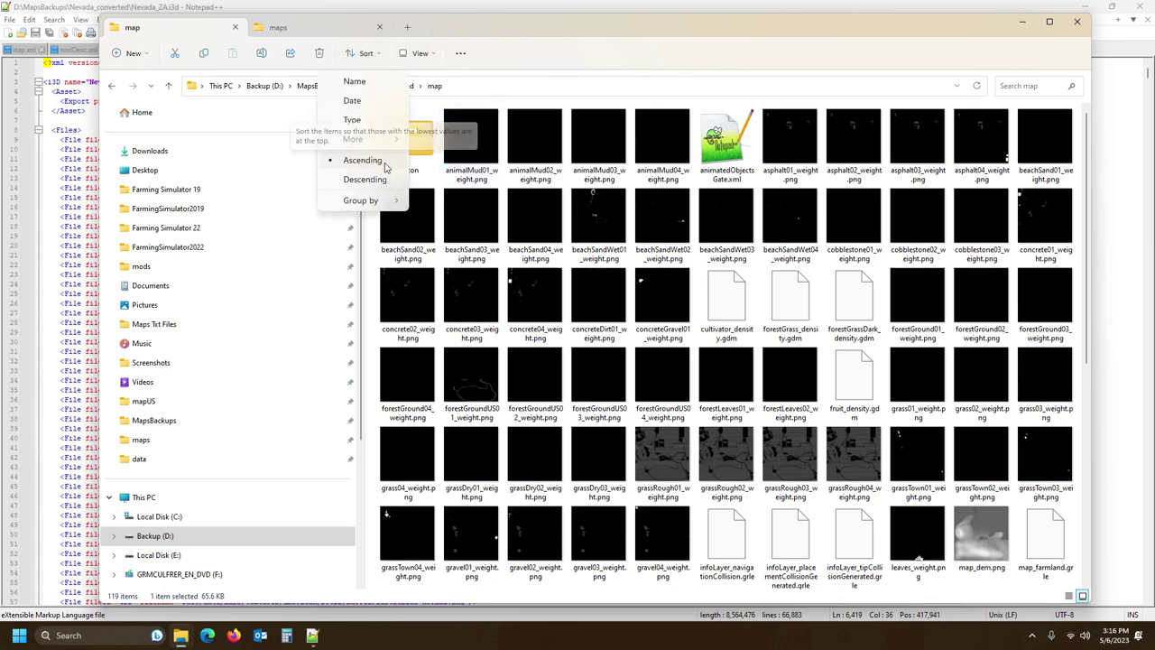
click(458, 144)
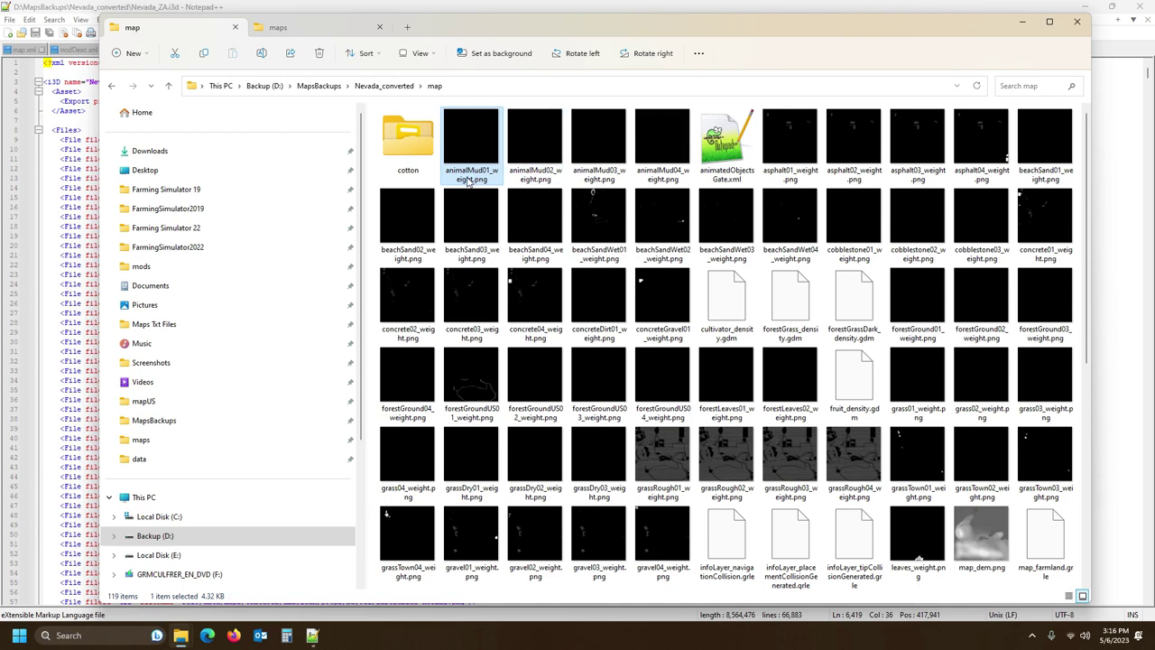
key(F2)
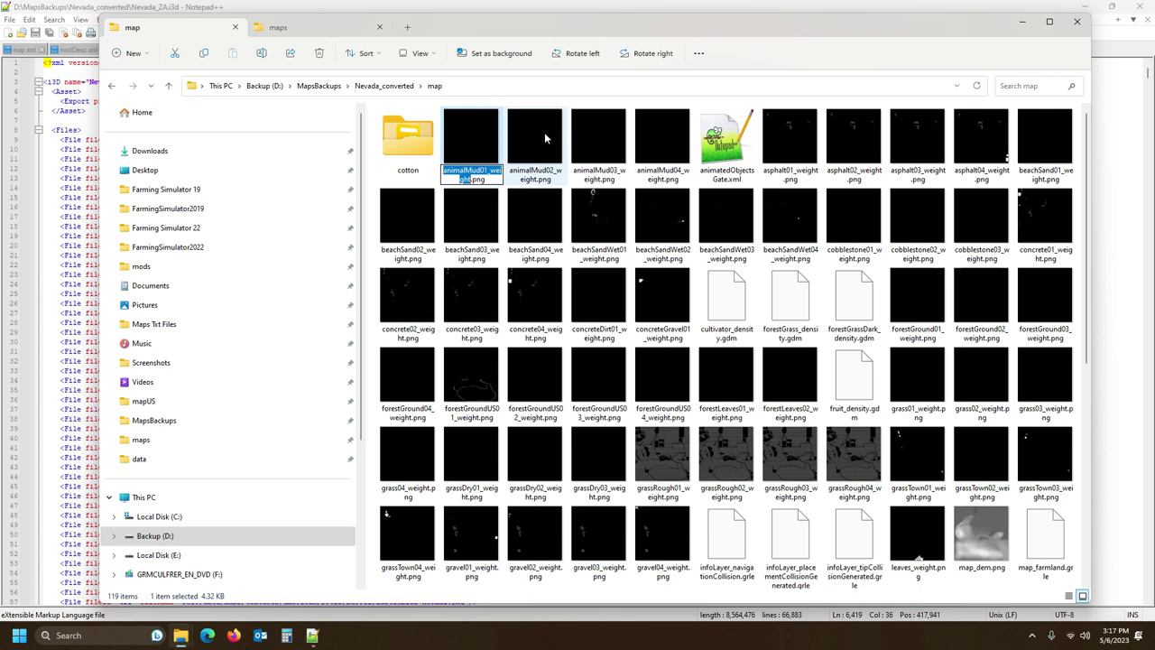
click(481, 145)
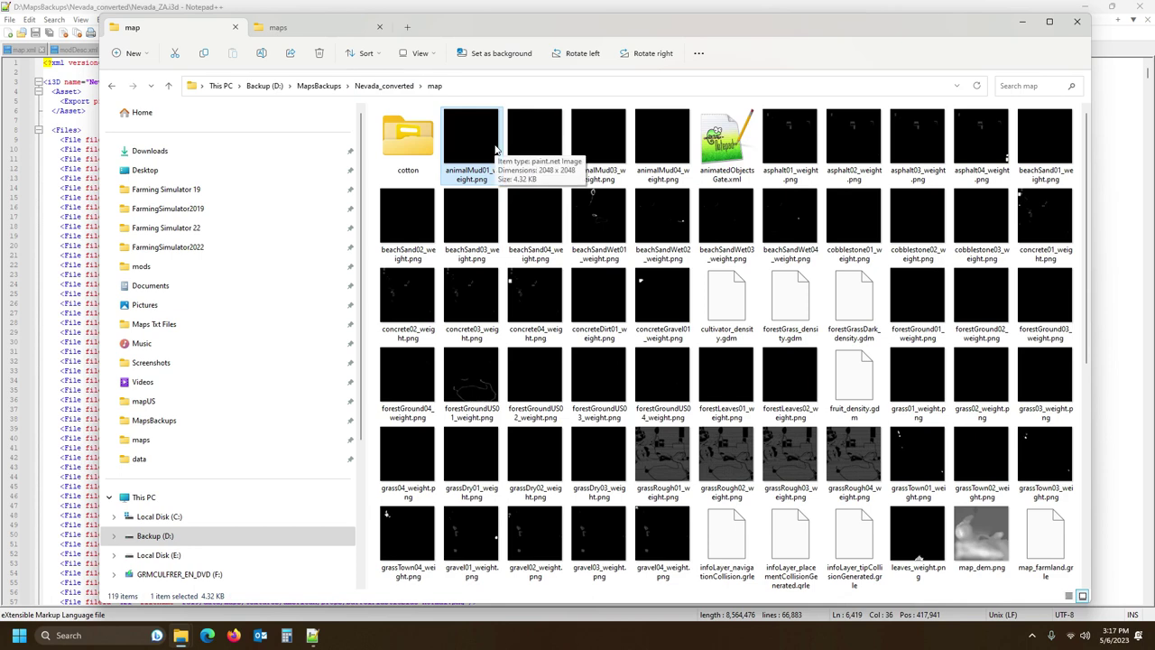
- Open the data folder inside NevadaSA's maps folder and look through its weight and density files
mouse_move(180, 635)
mouse_move(133, 538)
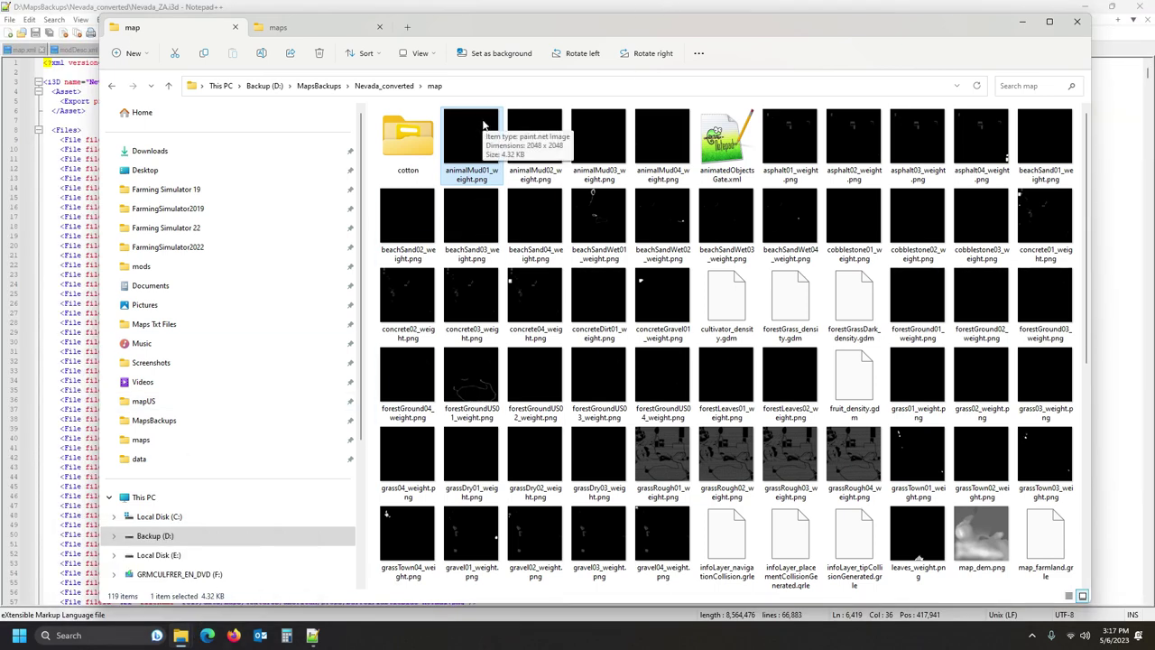
click(302, 32)
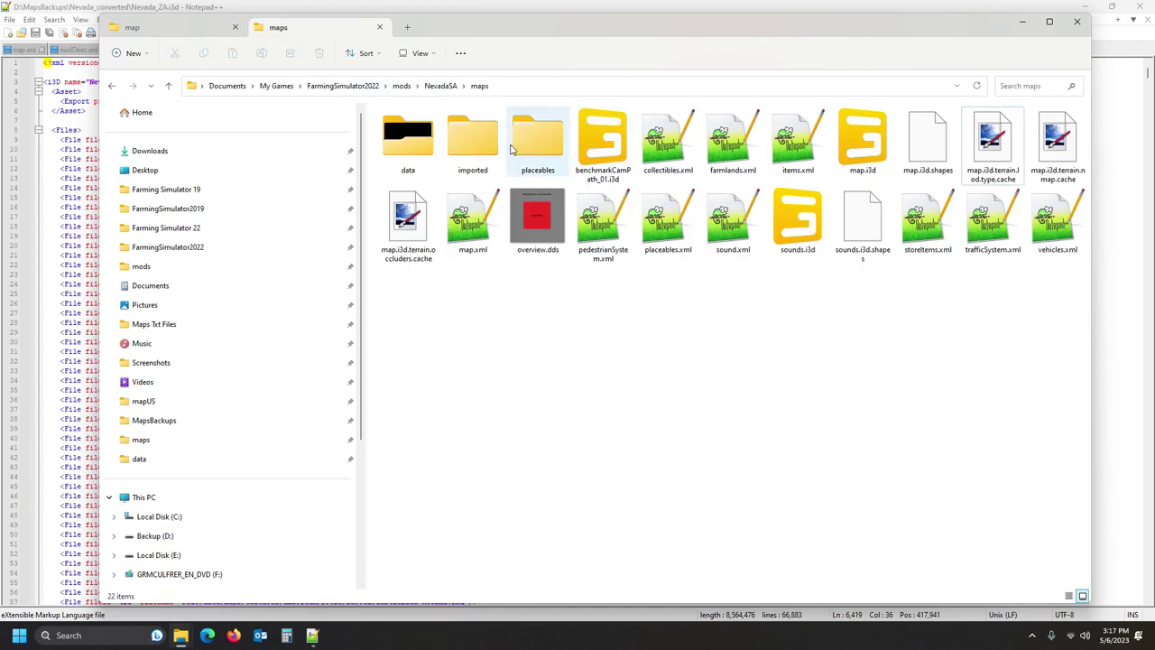
double_click(405, 149)
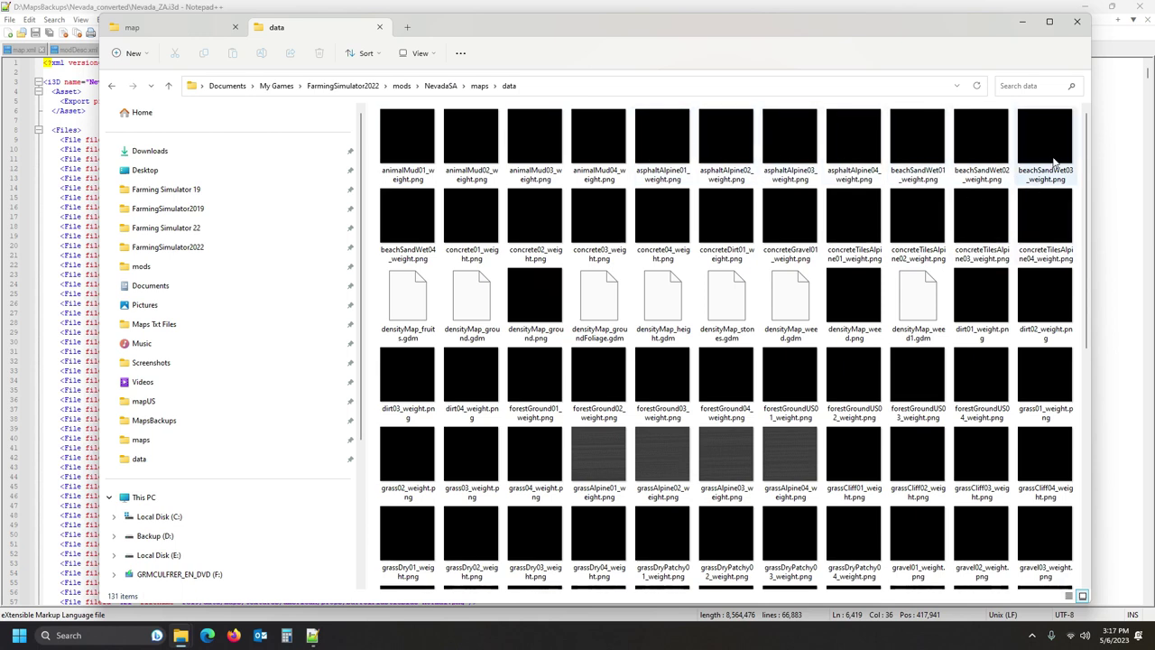
scroll(1047, 181, down, 5)
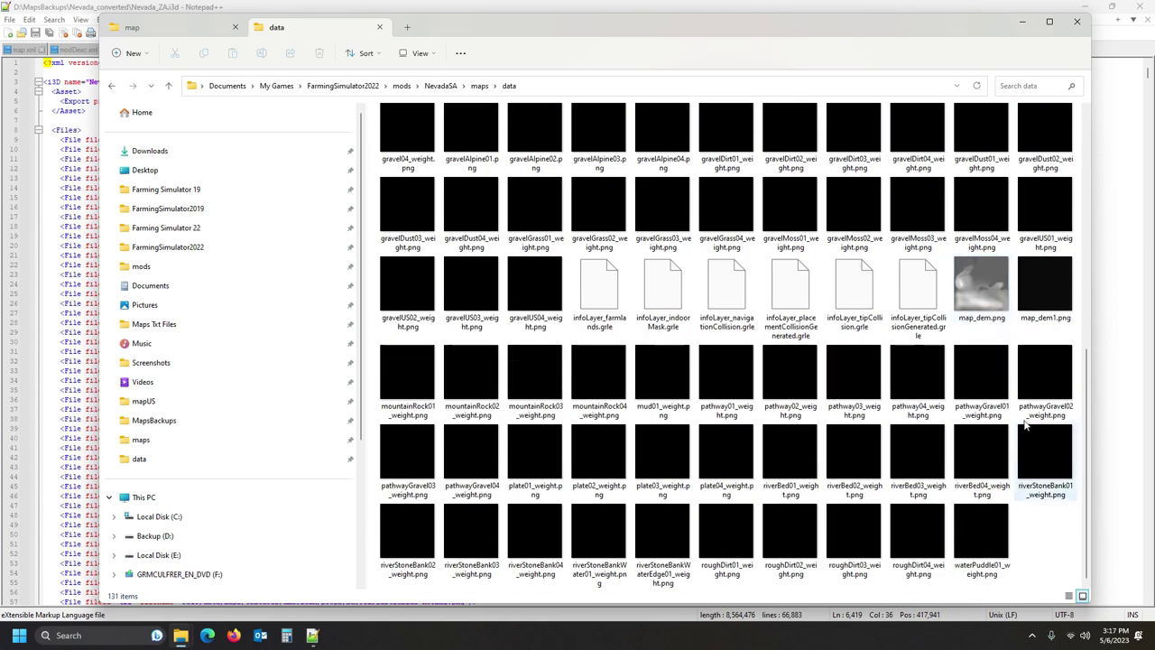
scroll(819, 434, up, 8)
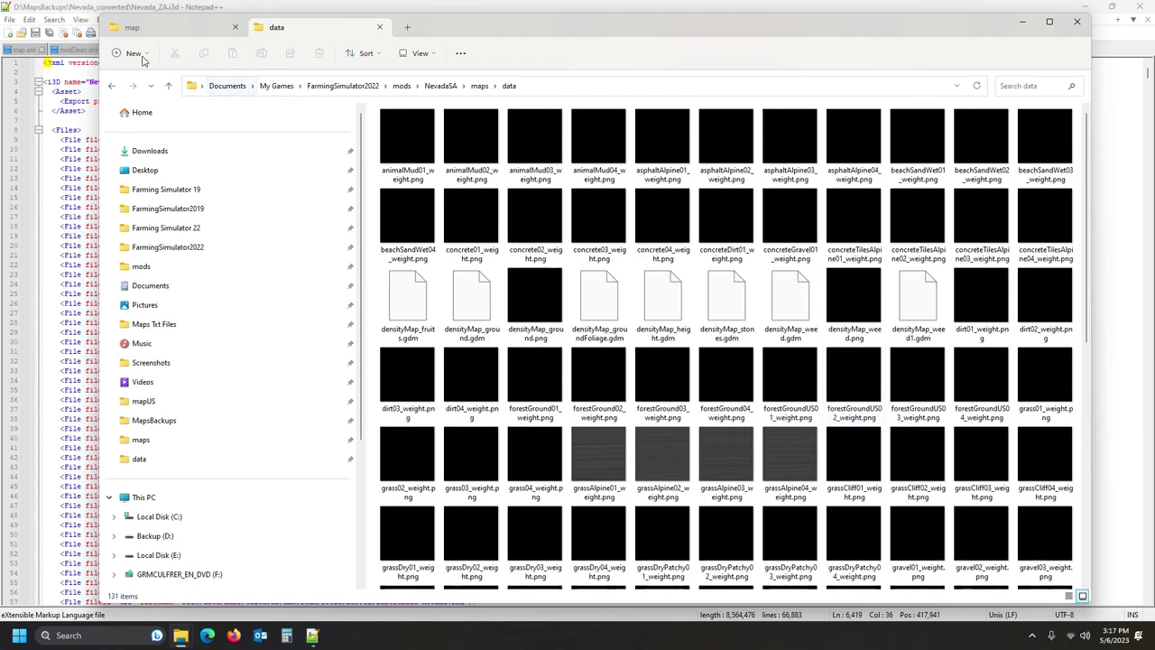
- Return to Notepad++, search Nevada_ZA.i3d for animalMud01_weight, and review the surrounding map weight, density and info layer file entries
click(43, 12)
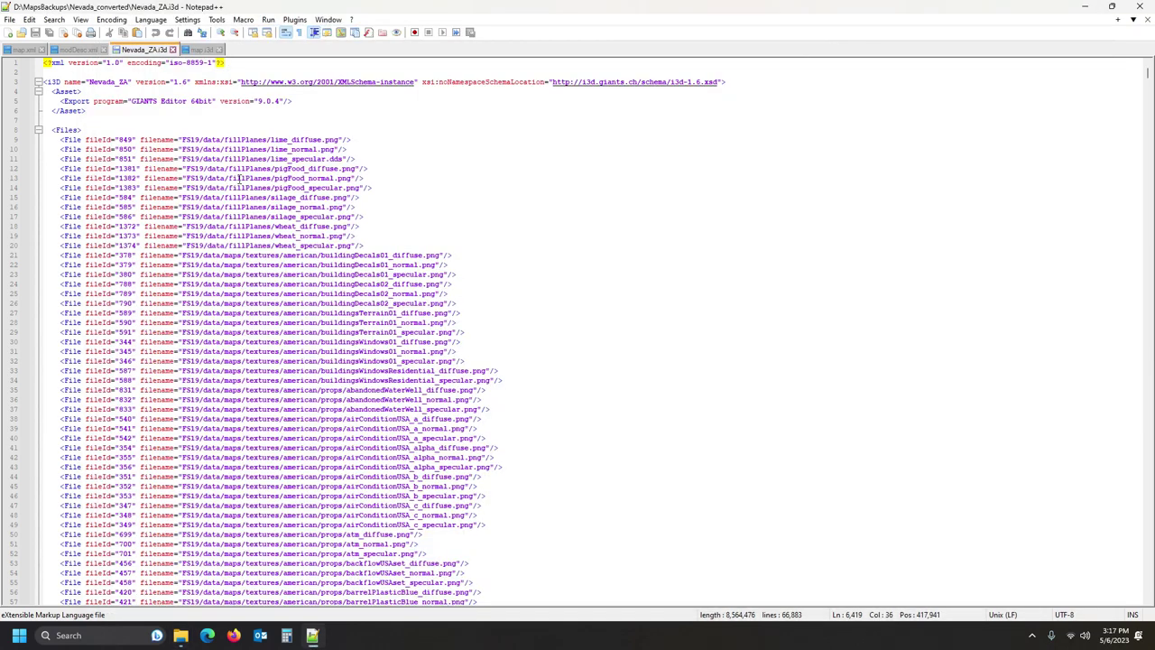
key(ctrl+f)
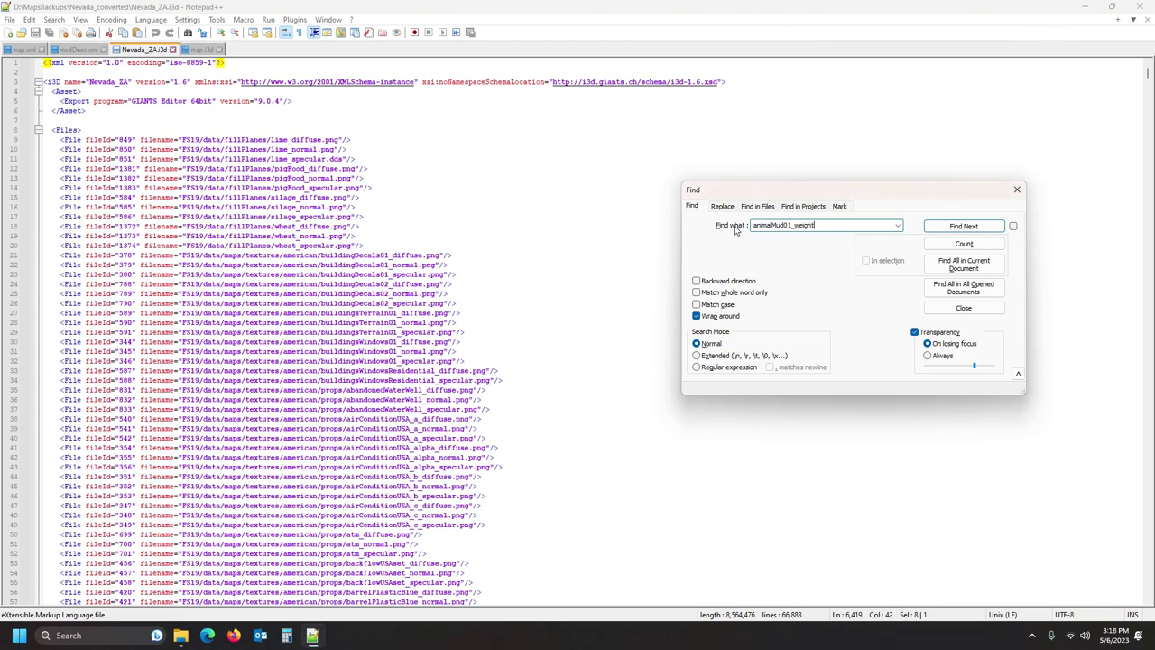
click(937, 228)
scroll(209, 352, down, 3)
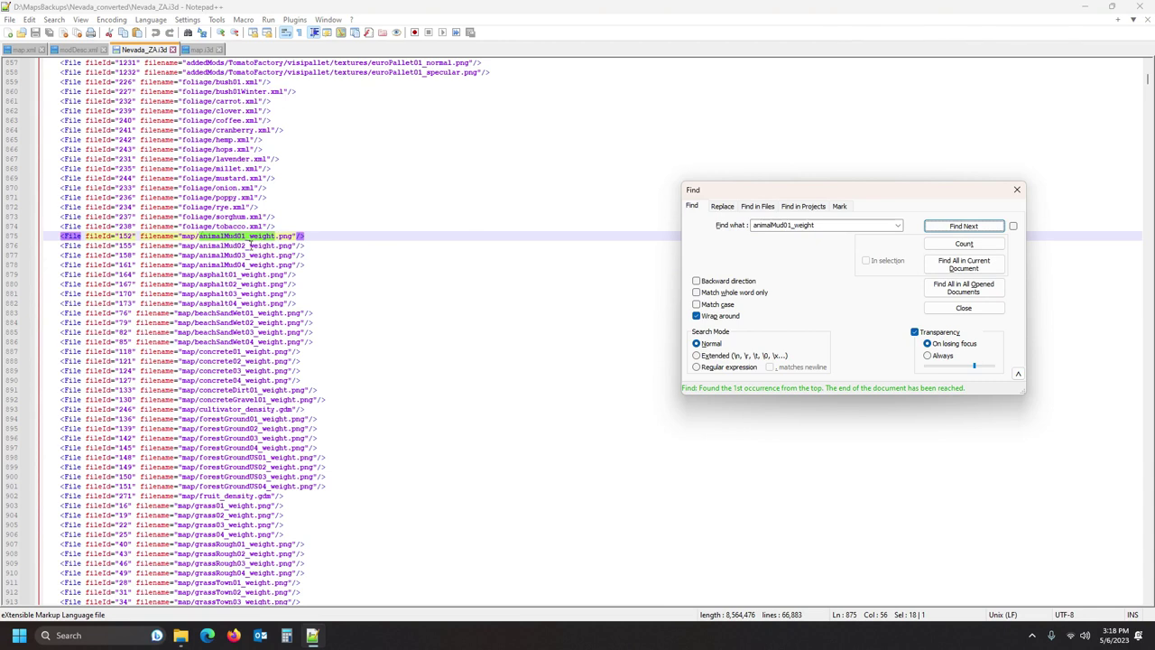
scroll(246, 284, down, 1)
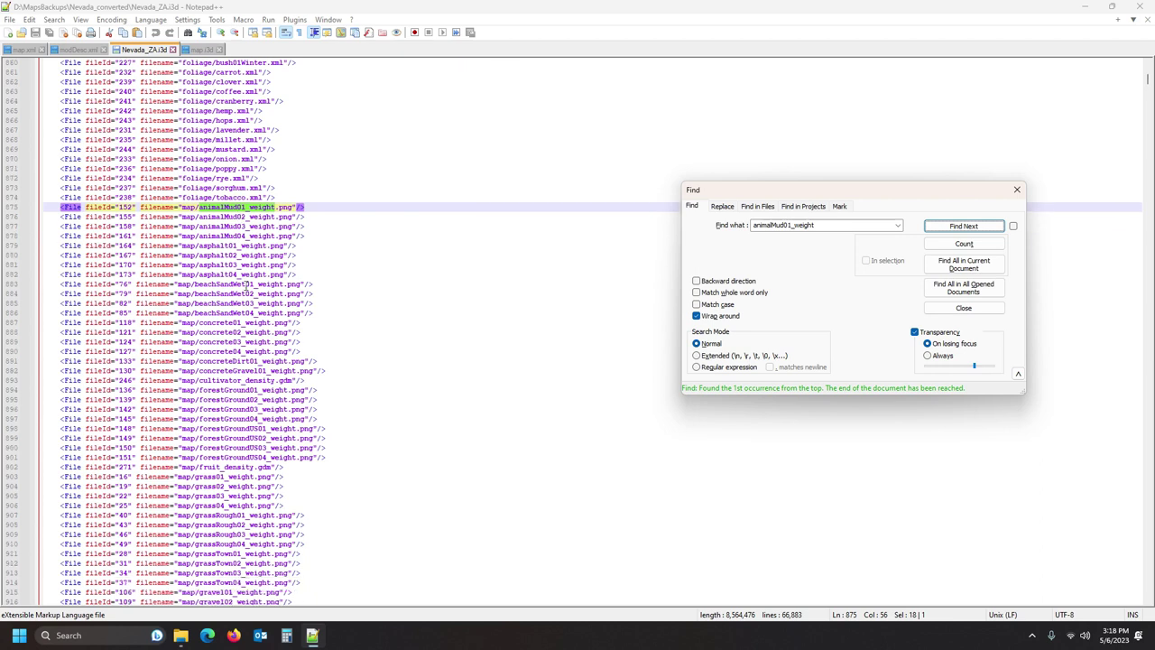
scroll(259, 279, down, 3)
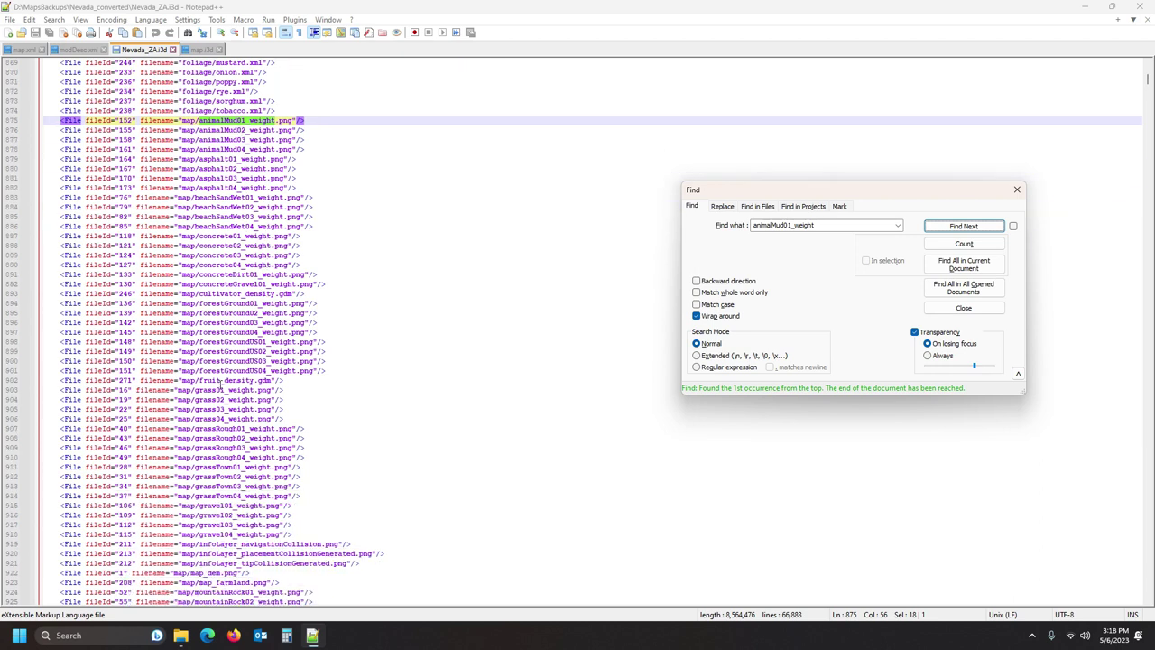
scroll(246, 415, down, 3)
scroll(247, 434, down, 3)
scroll(249, 425, up, 4)
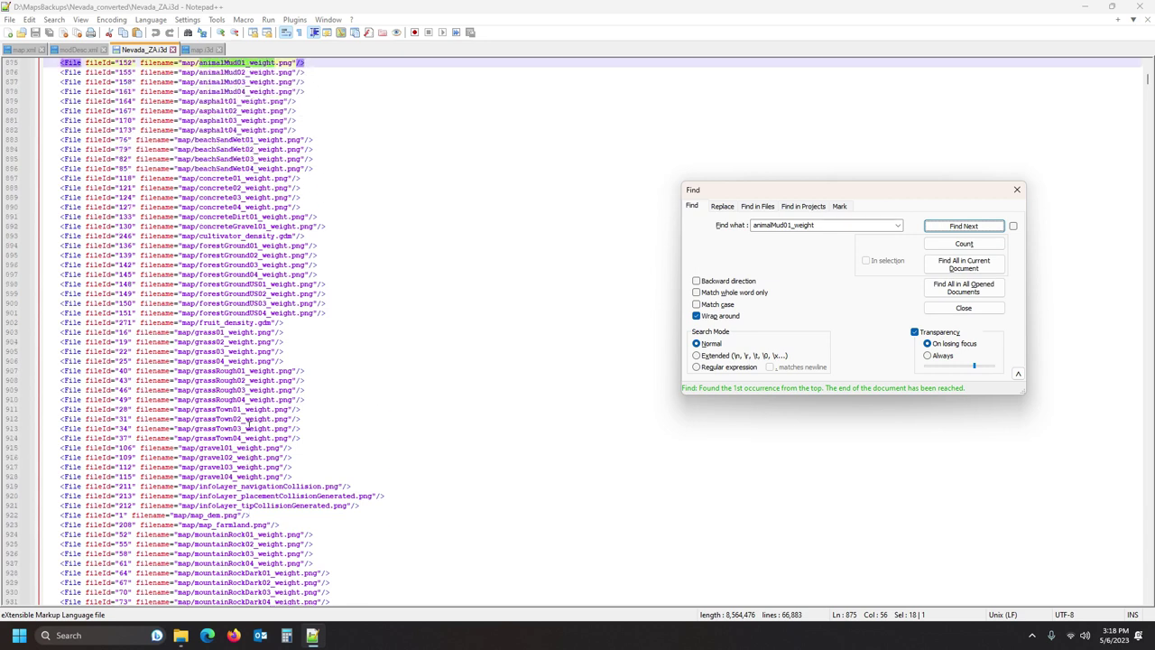
scroll(246, 424, up, 4)
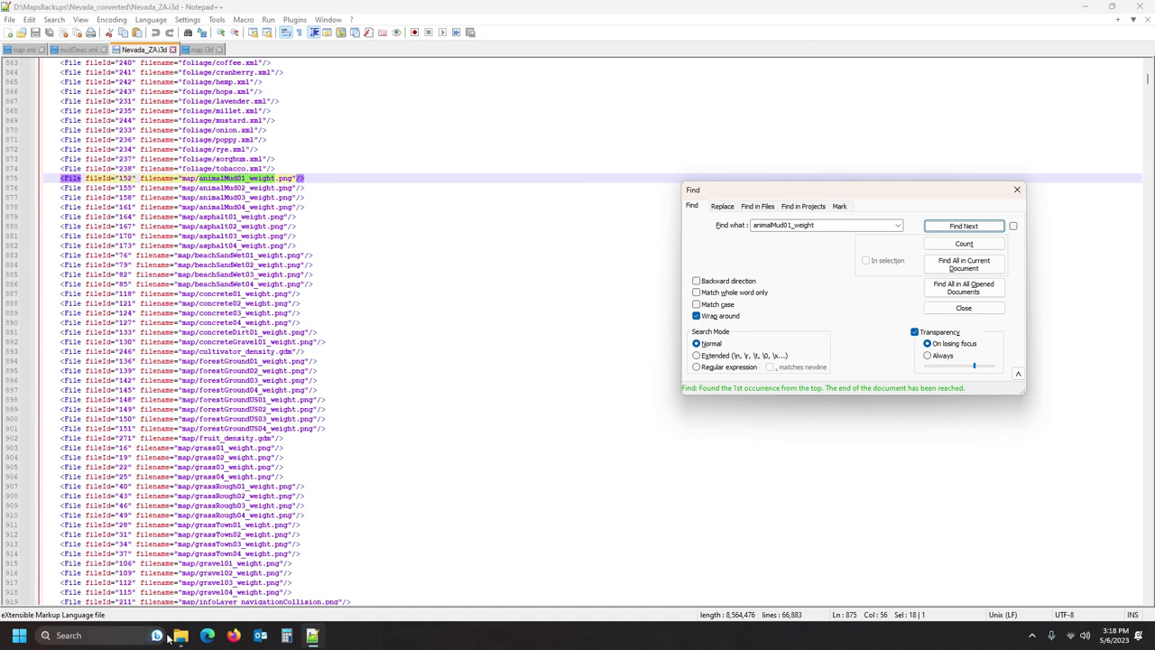
- Switch to File Explorer and compare the weight files in the NevadaSA data folder with those in the Nevada_converted map folder
mouse_move(180, 636)
click(126, 542)
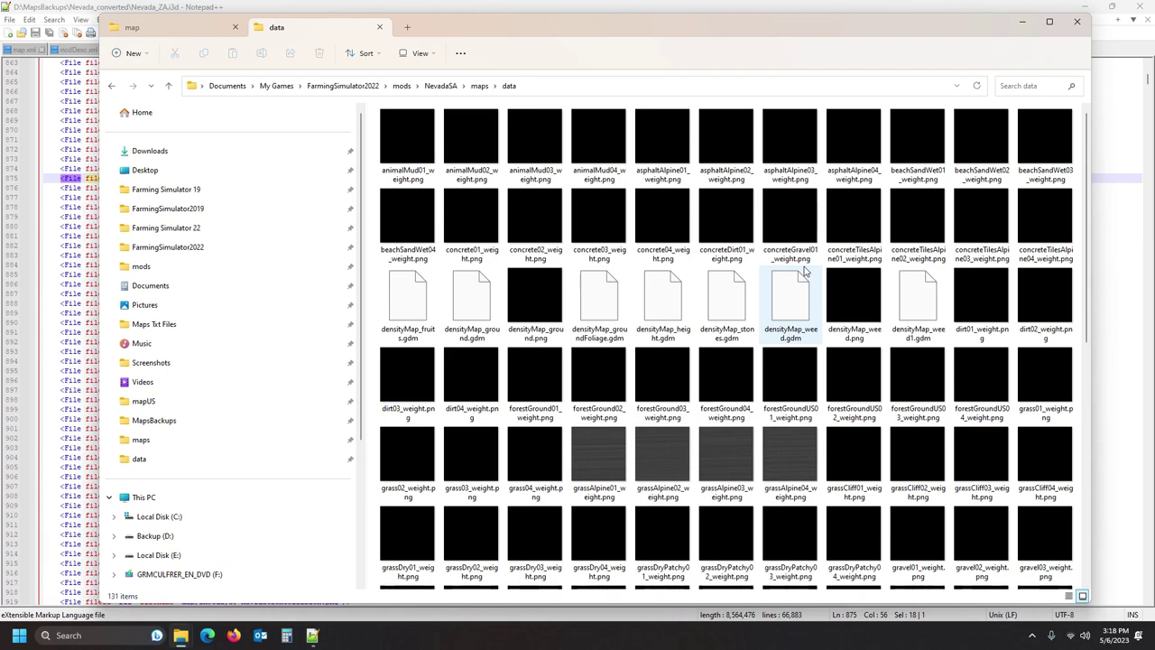
mouse_move(415, 129)
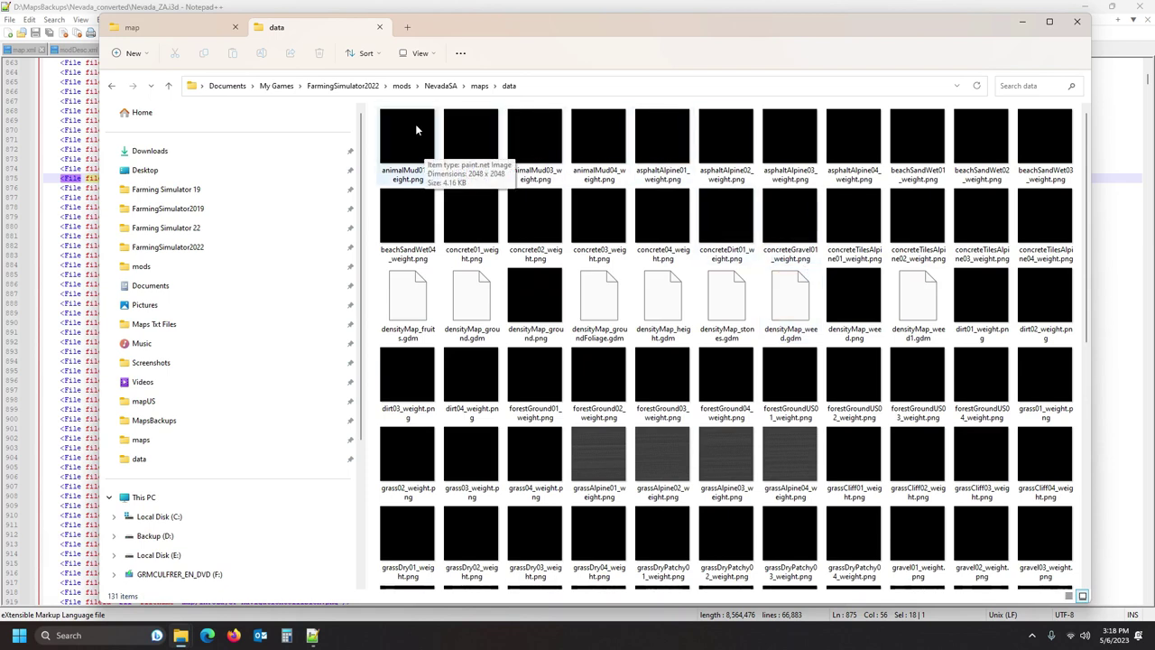
scroll(713, 345, down, 10)
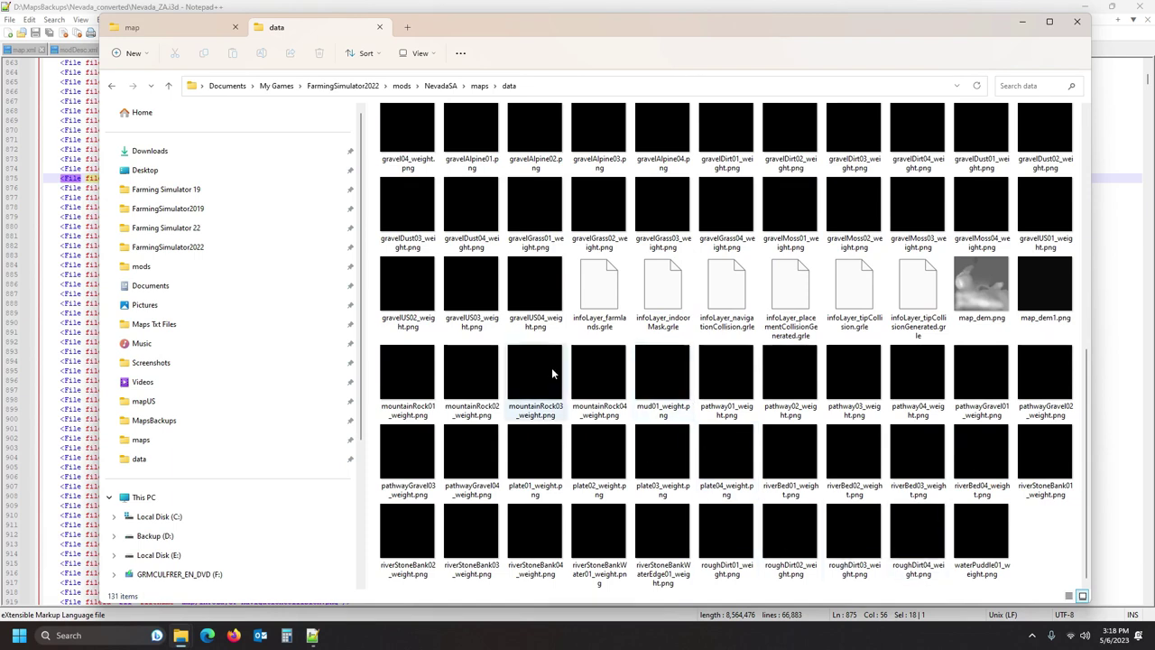
click(136, 27)
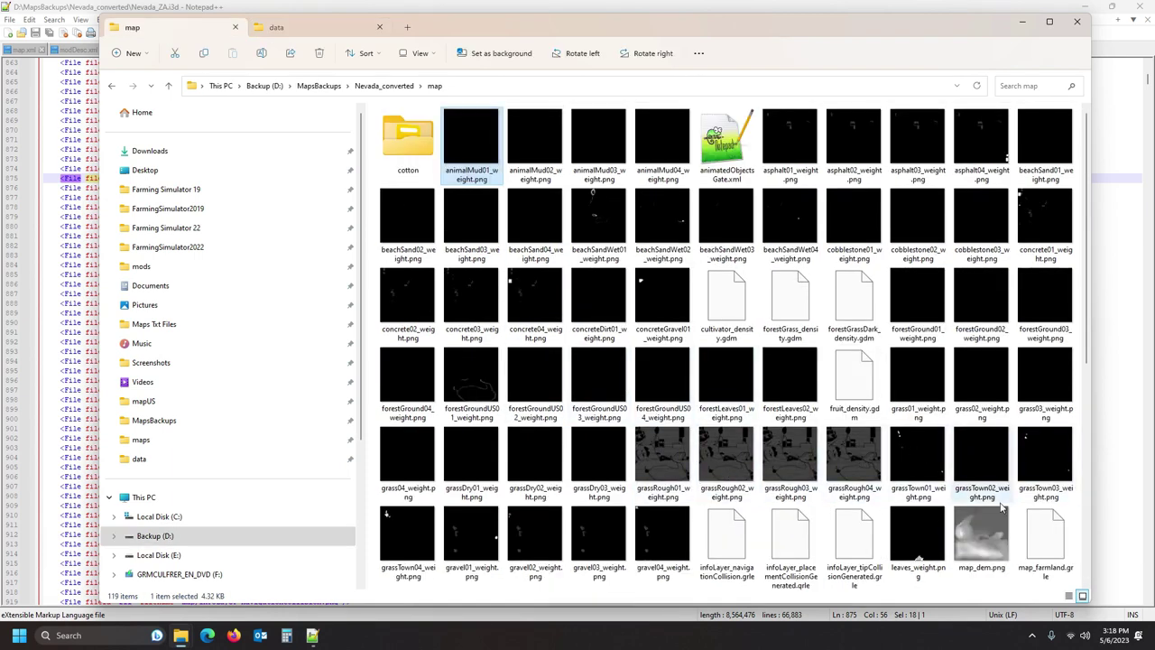
scroll(569, 526, down, 5)
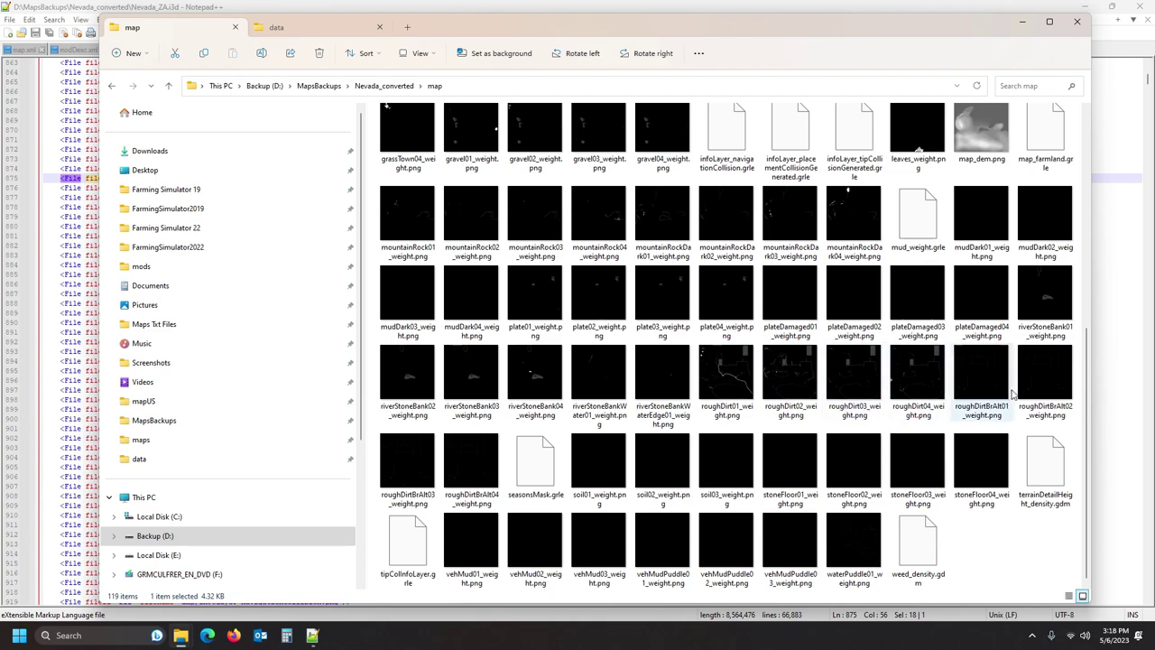
scroll(1058, 204, up, 10)
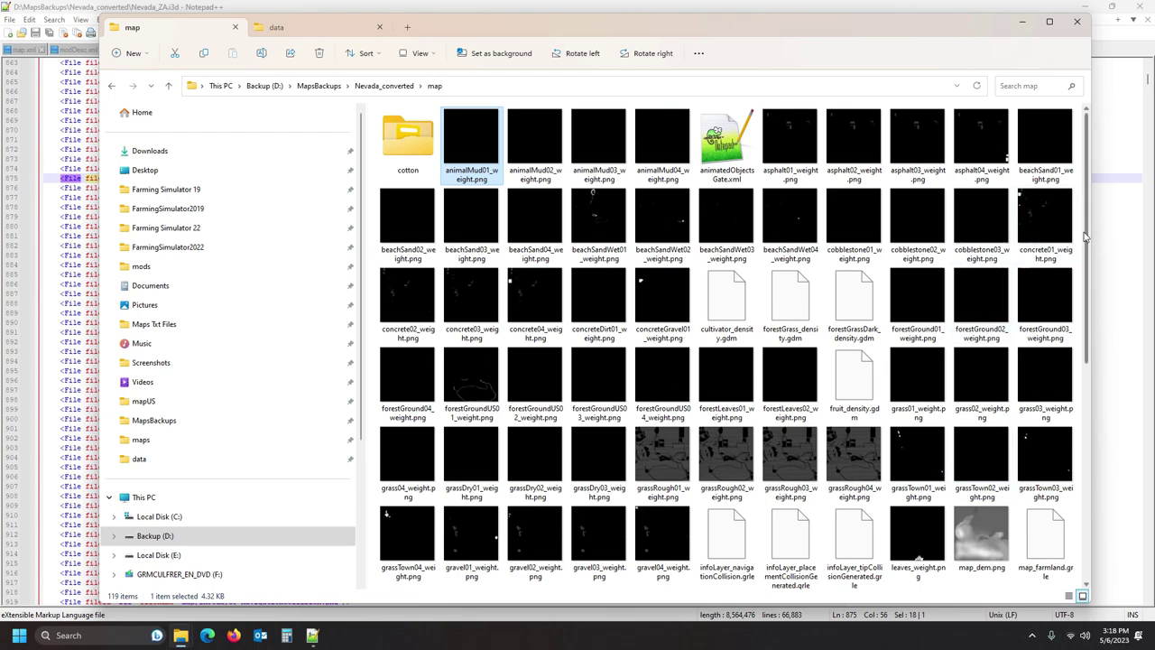
drag(1087, 238, 1109, 332)
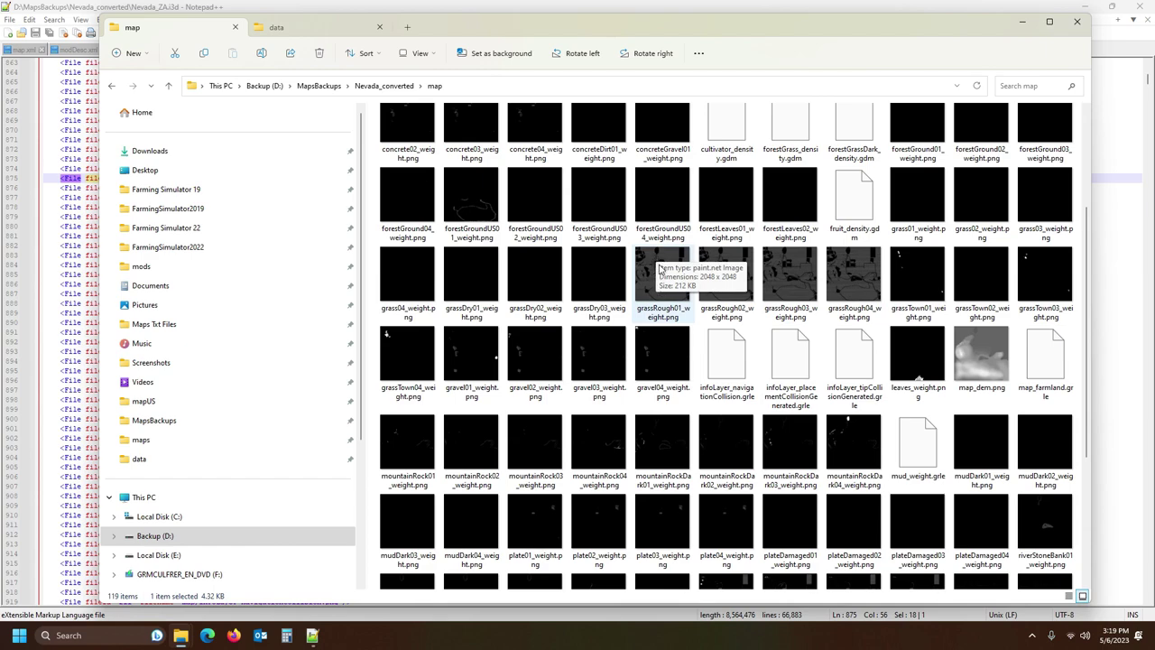
drag(1092, 313, 1094, 197)
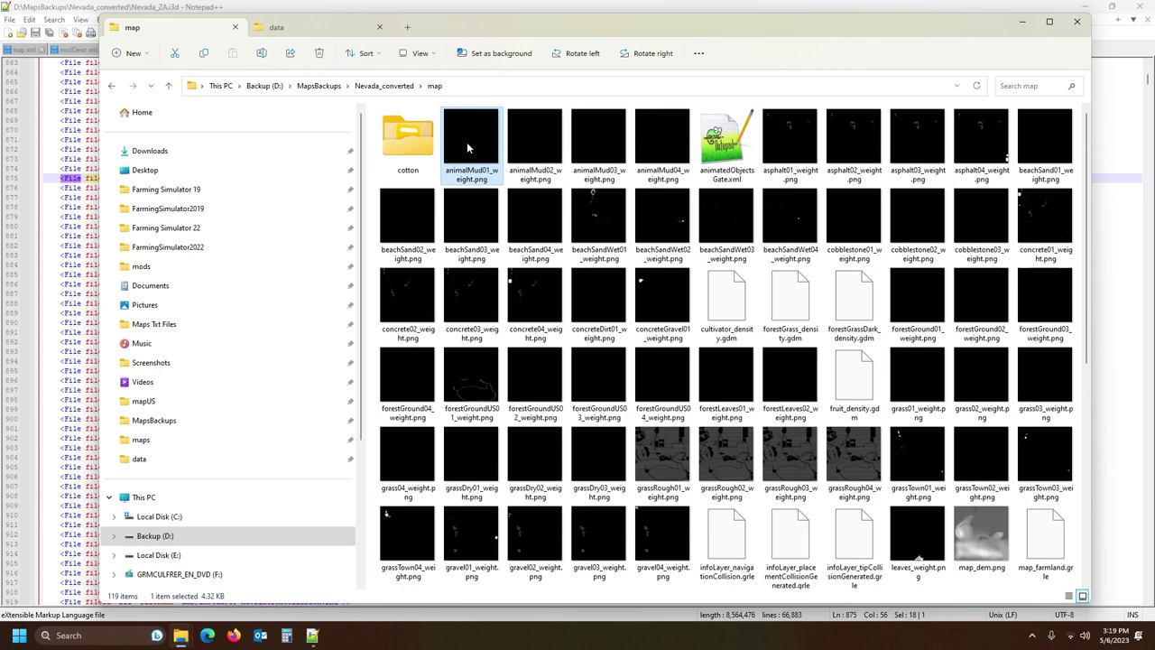
- Copy animalMud01_weight.png through animalMud04_weight.png from the Nevada_converted map folder into the NevadaSA data folder, replacing the existing files
shift+click(677, 141)
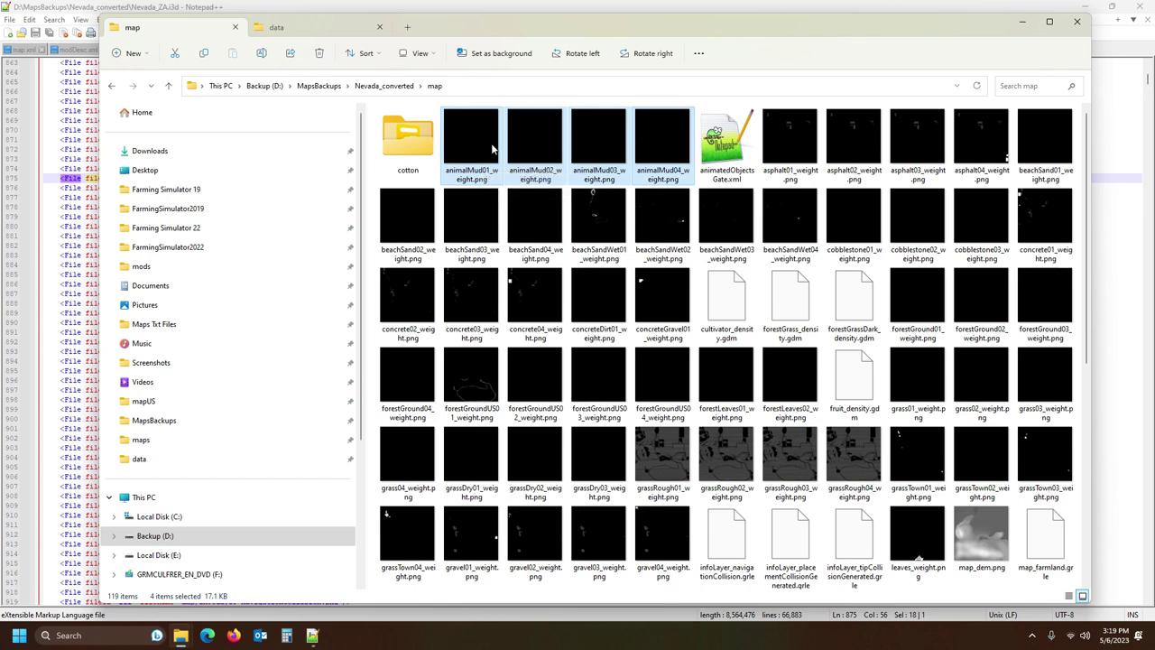
click(276, 27)
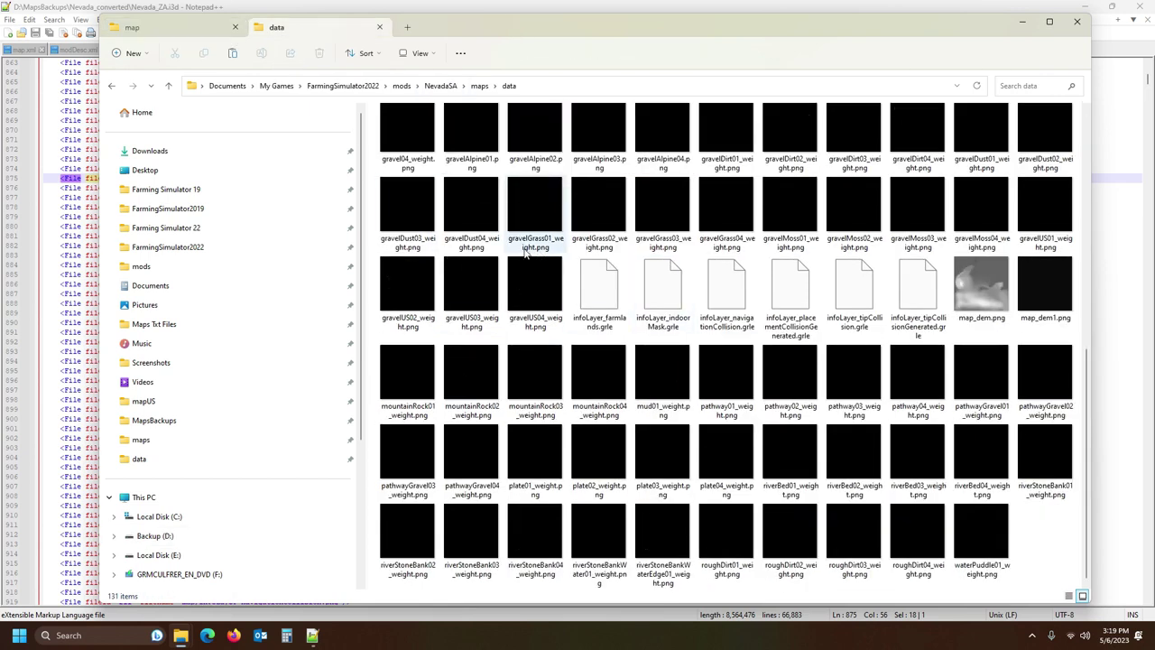
scroll(527, 253, up, 5)
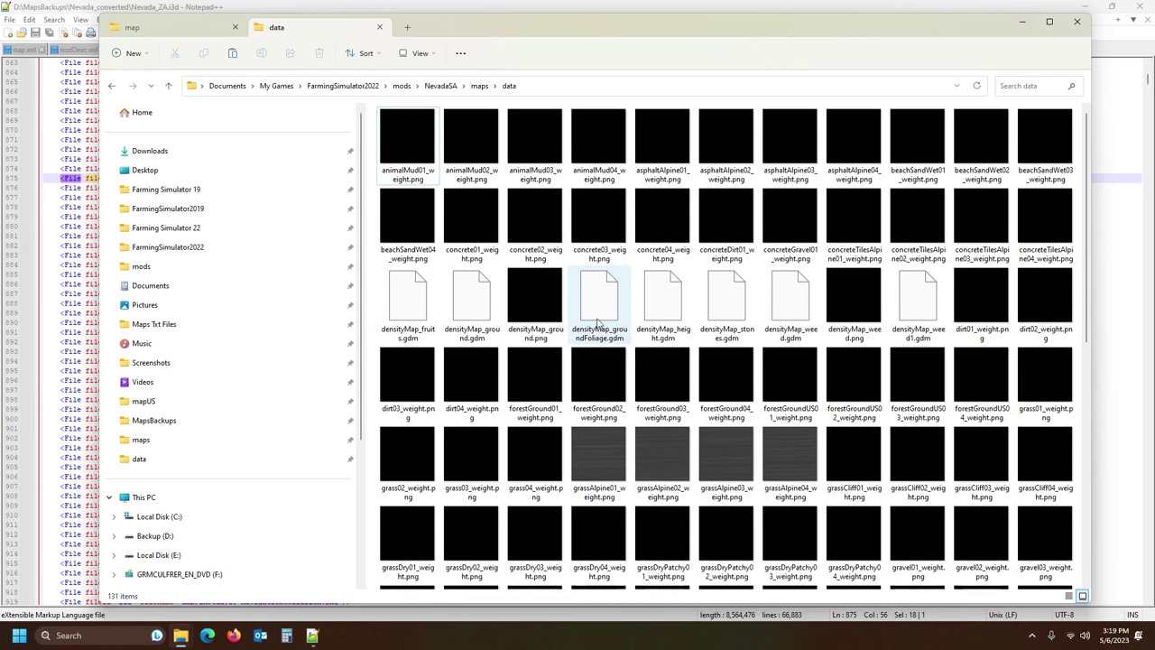
key(ctrl+v)
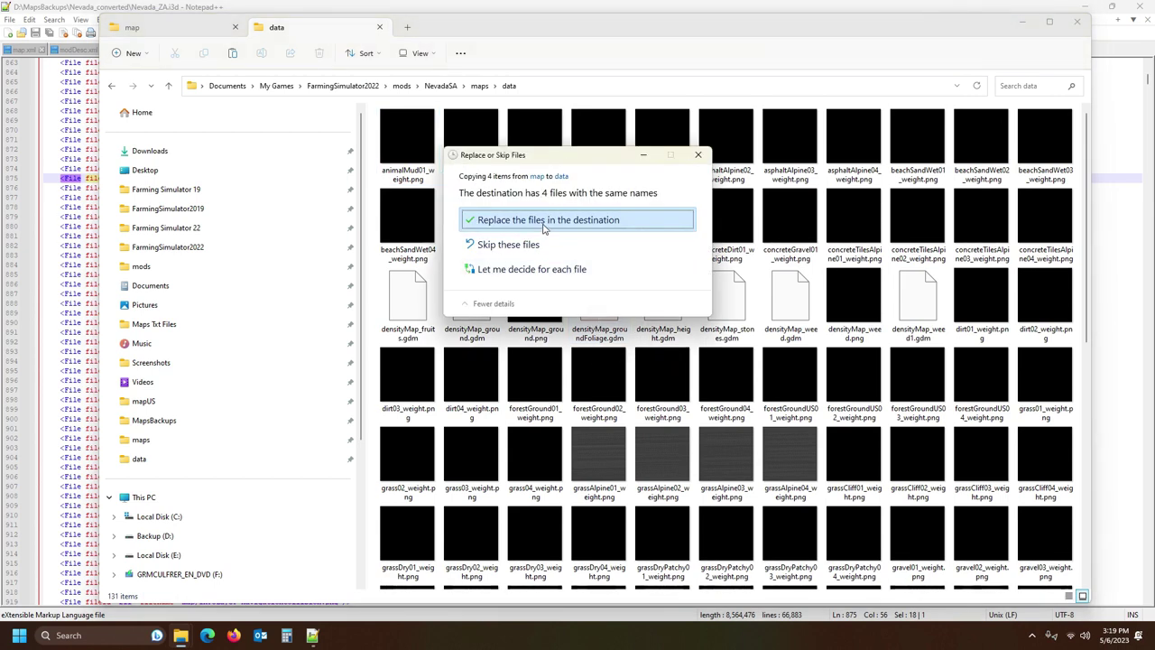
click(543, 222)
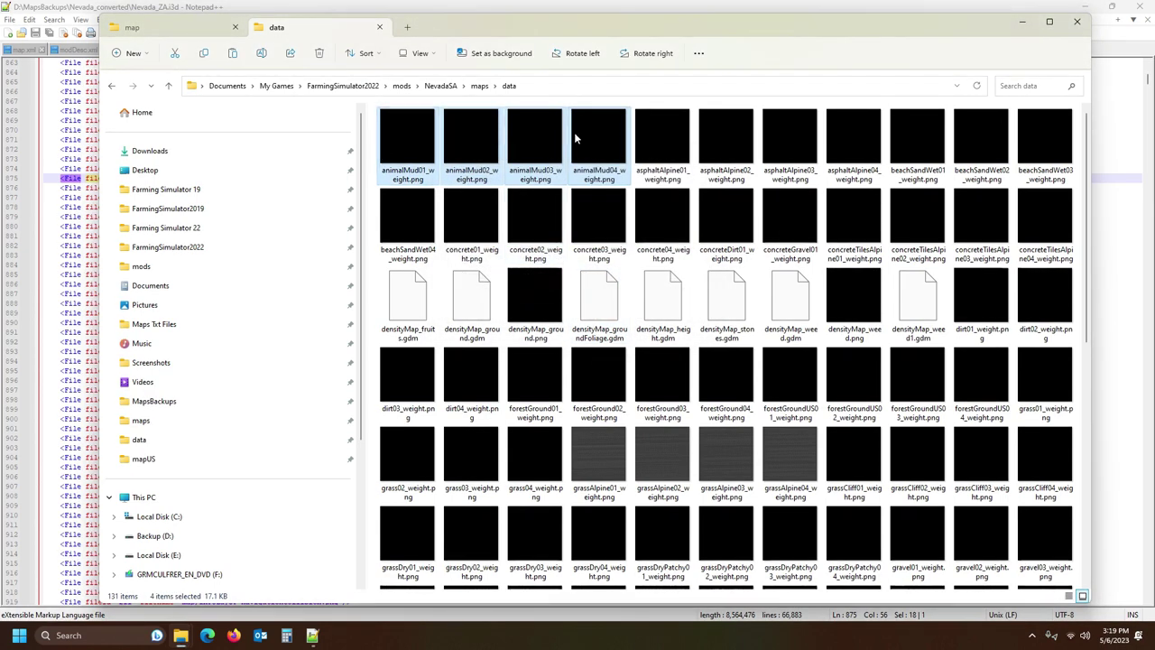
- Copy asphalt01_weight.png through asphalt04_weight.png from the Nevada_converted map folder into the NevadaSA data folder
key(ctrl+shift+Tab)
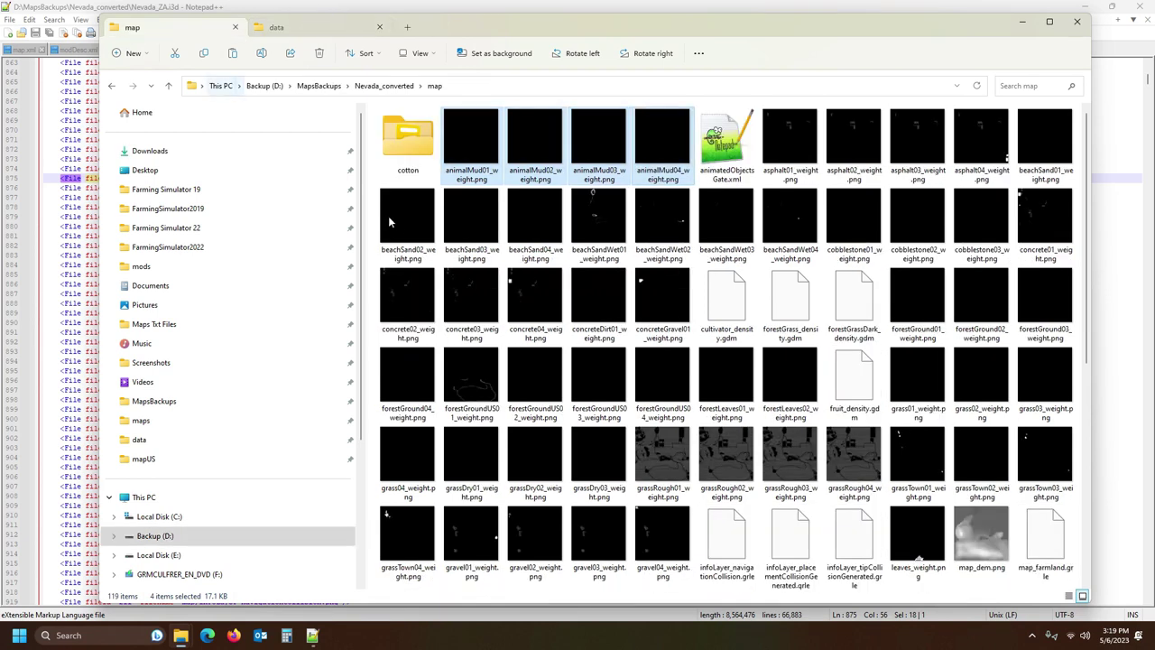
click(788, 144)
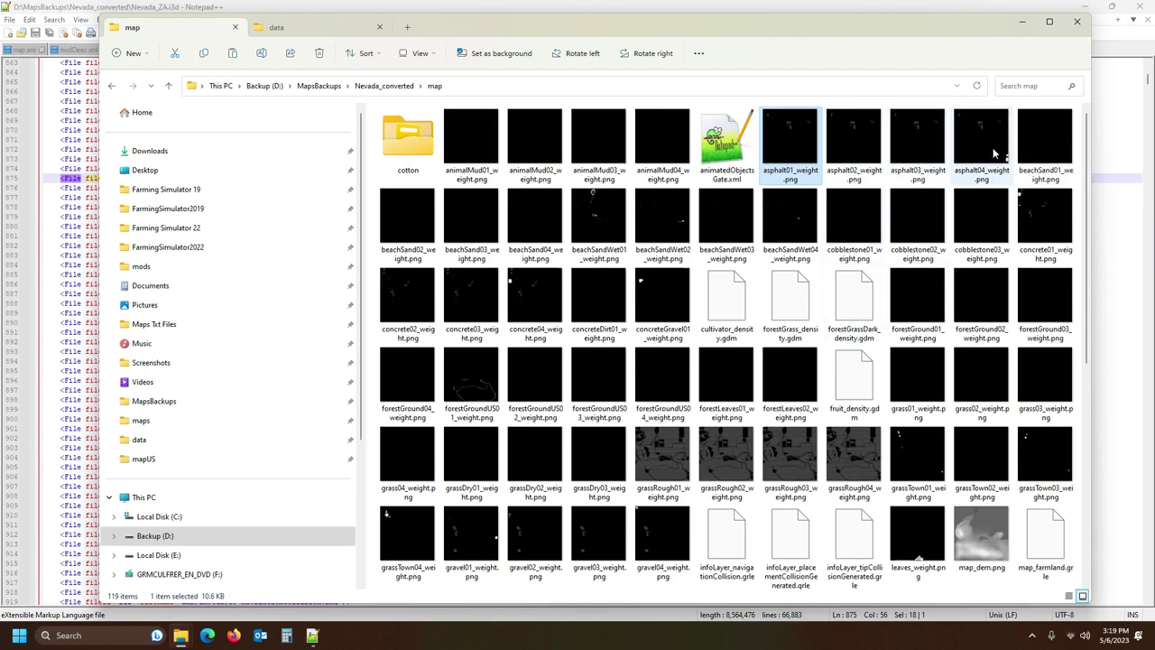
click(343, 27)
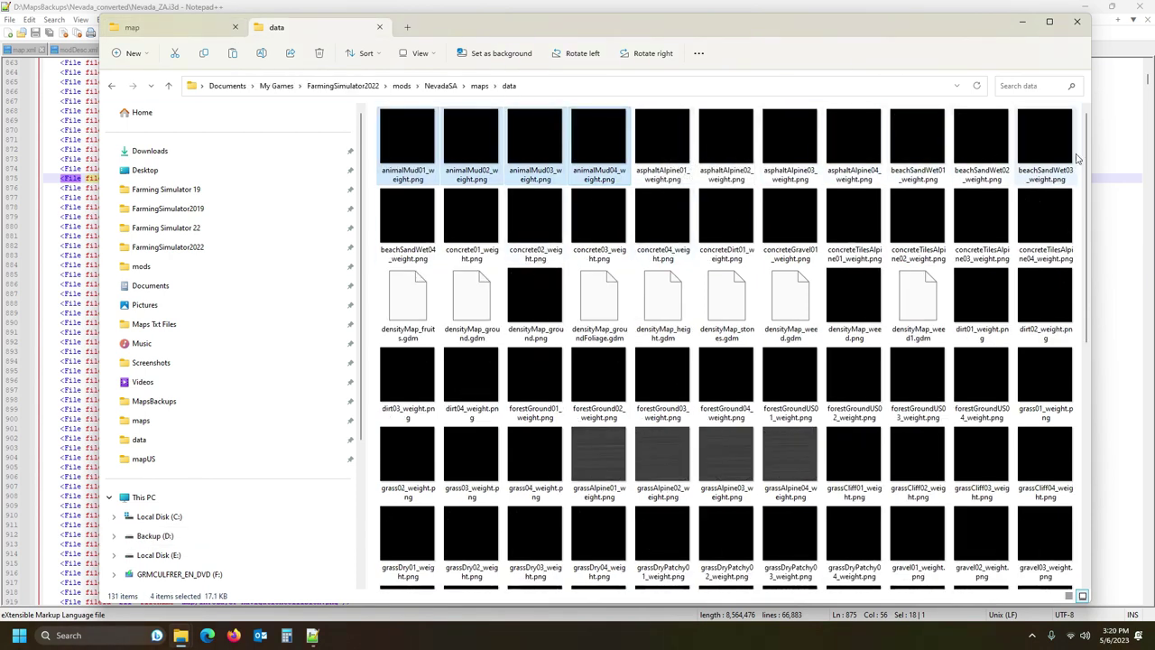
click(194, 31)
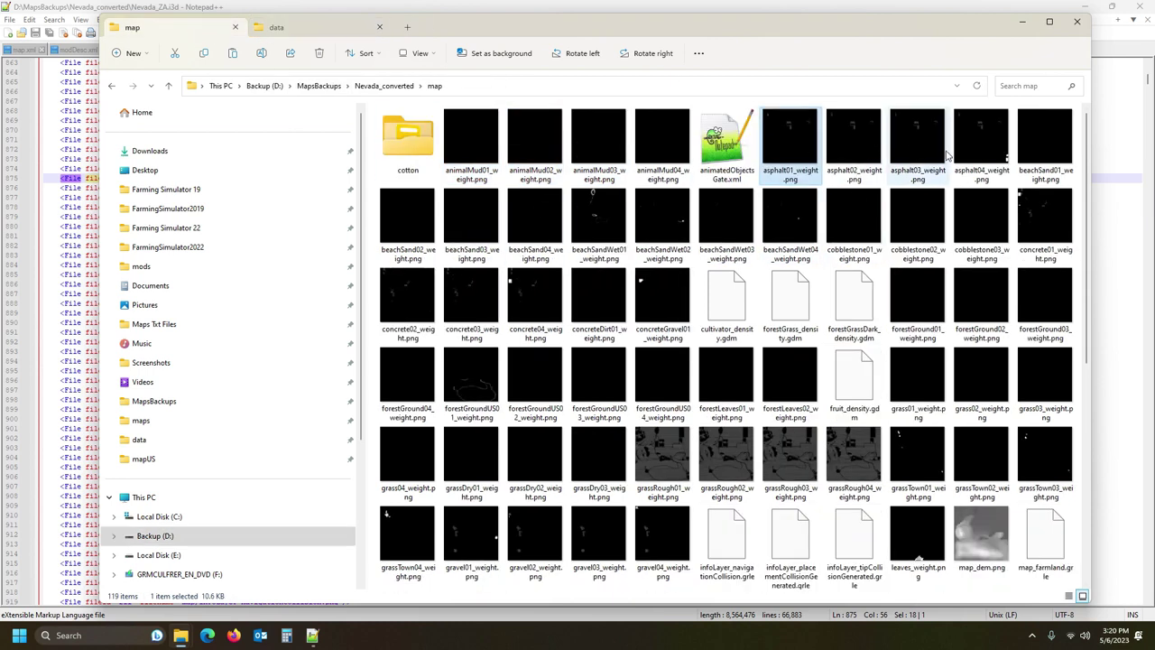
shift+click(974, 154)
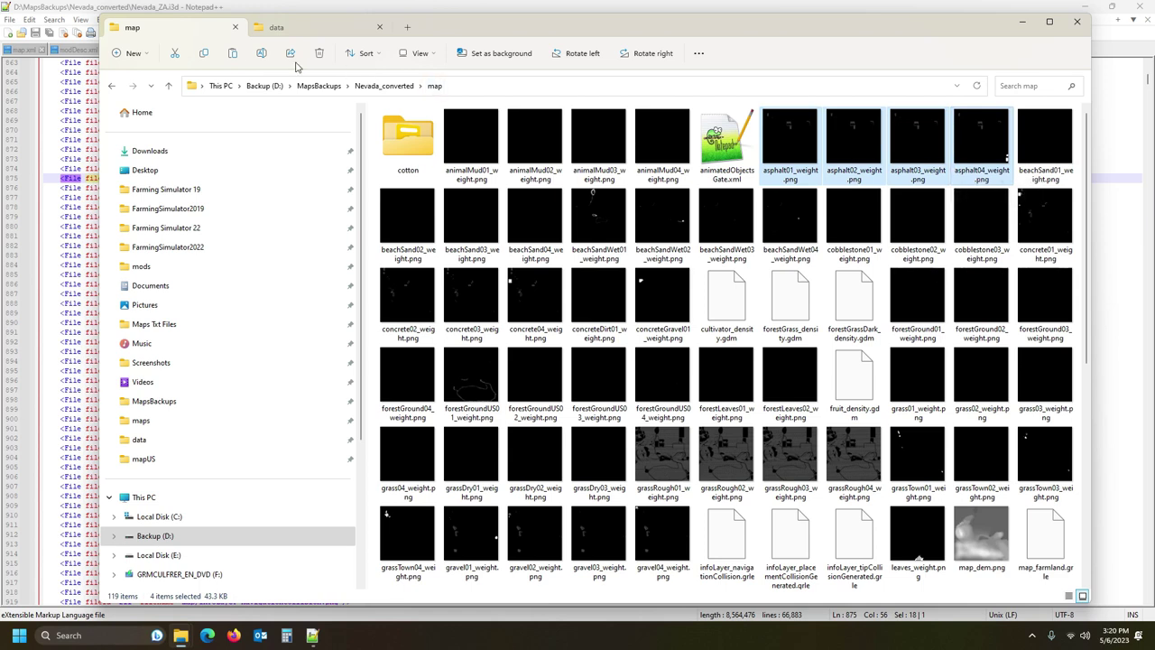
click(270, 30)
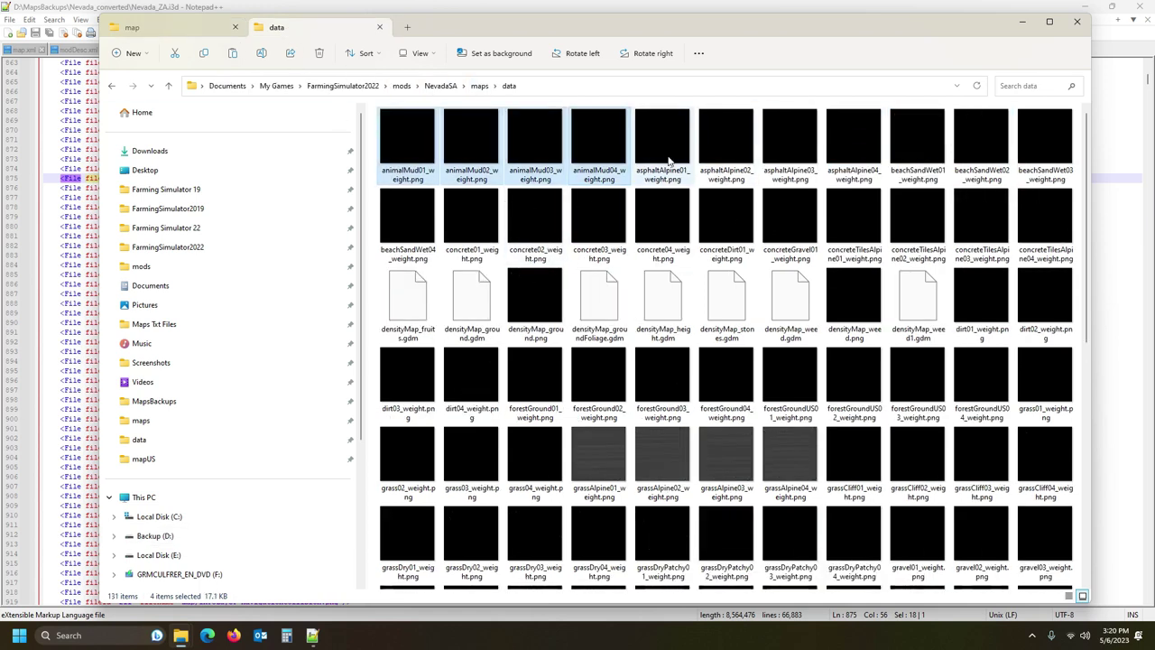
click(673, 157)
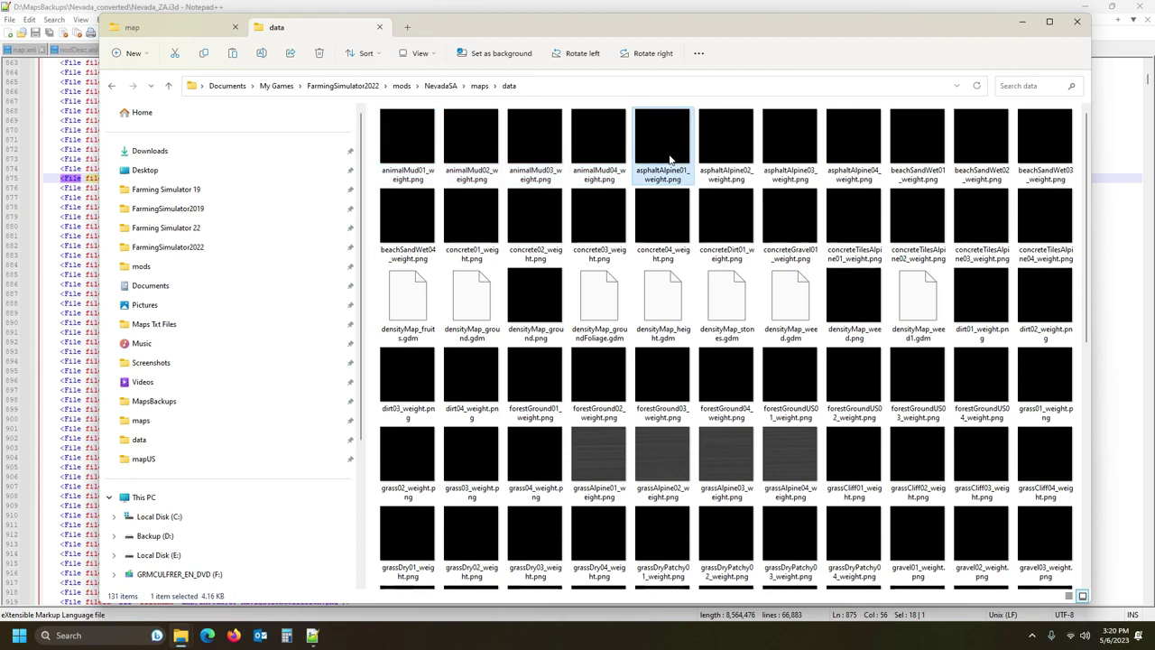
key(ctrl+v)
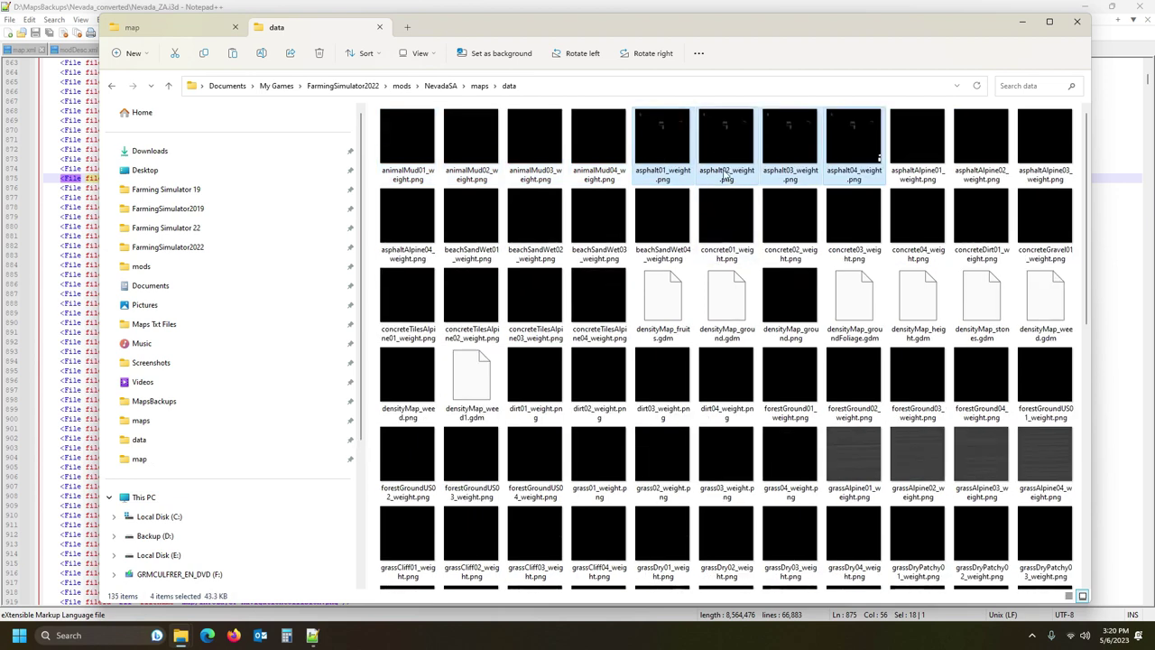
- Delete asphaltAlpine01_weight.png from the data folder and rename asphalt01_weight.png as asphaltAlpine01_weight.png
click(925, 144)
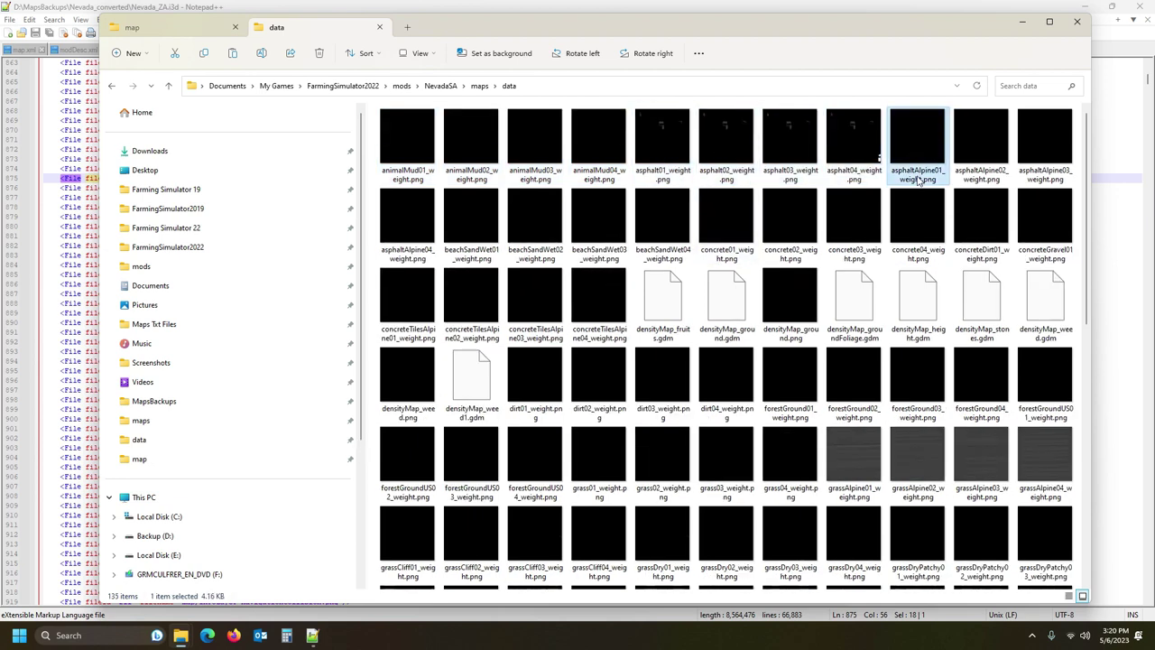
click(918, 177)
key(ctrl+c)
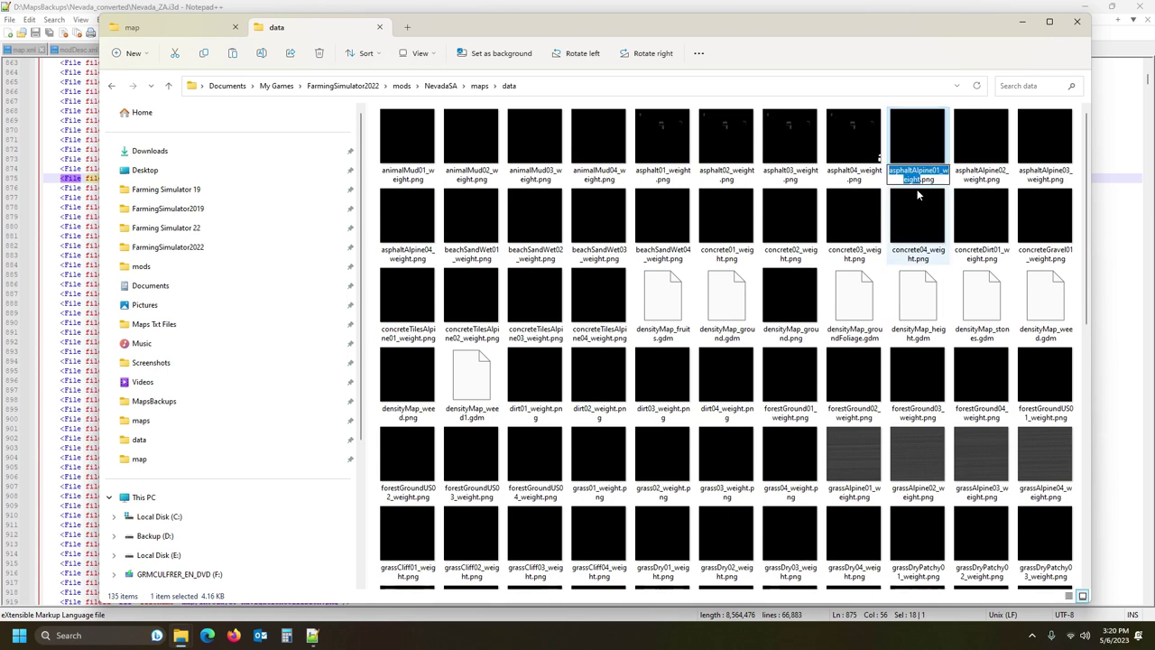
click(922, 138)
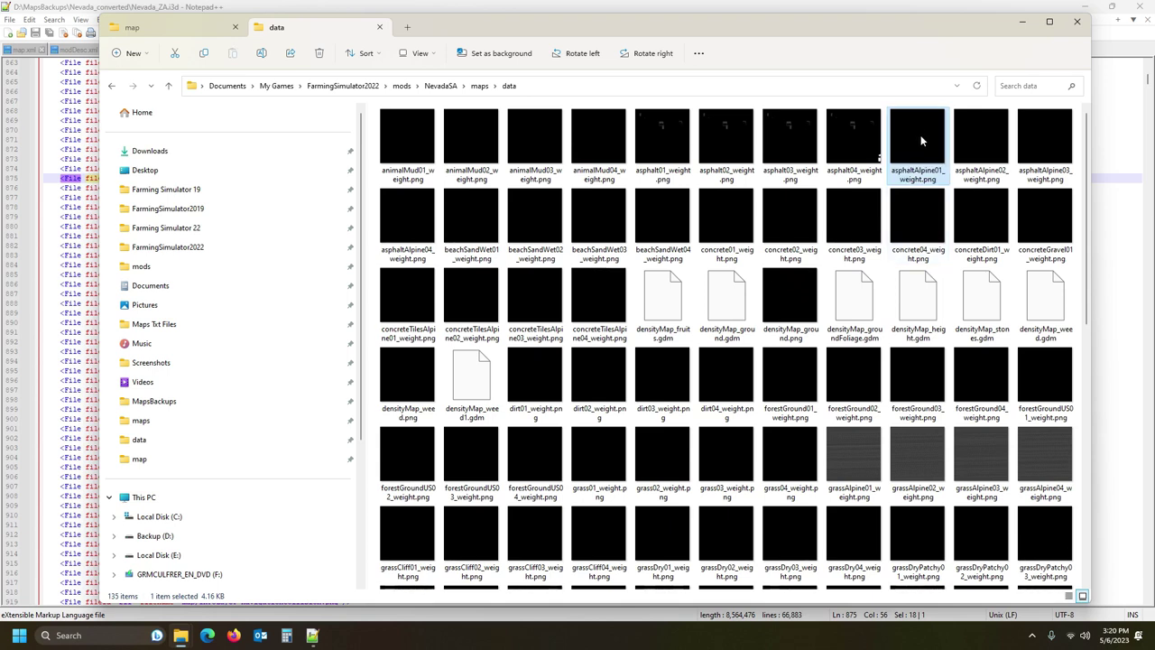
key(Delete)
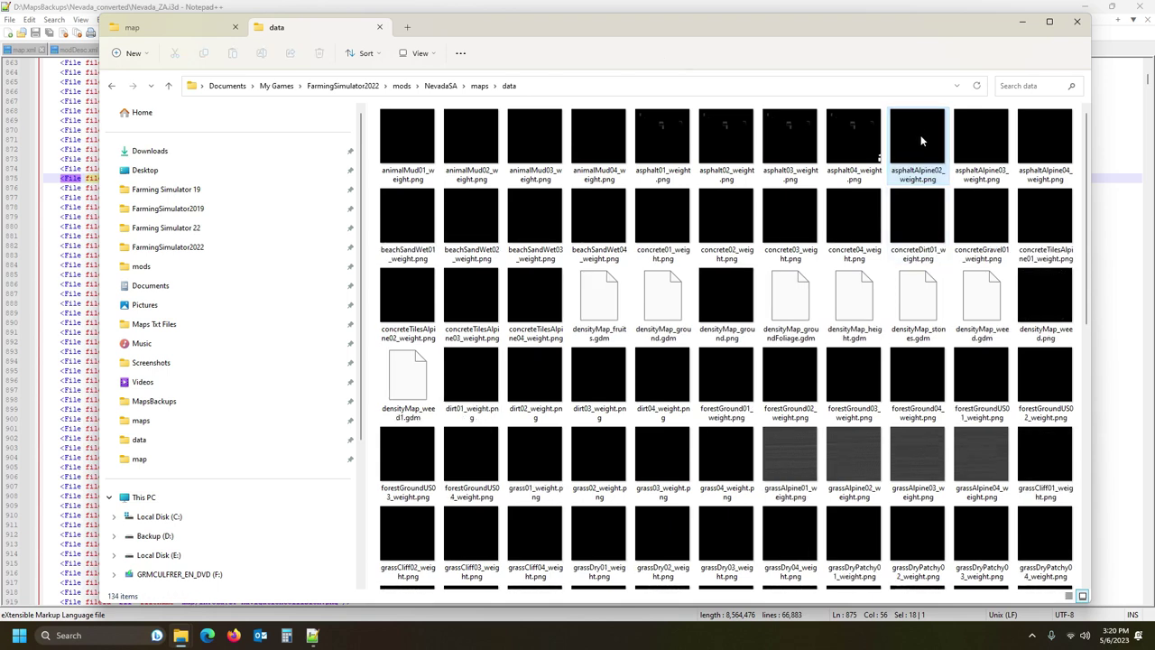
click(659, 142)
click(663, 170)
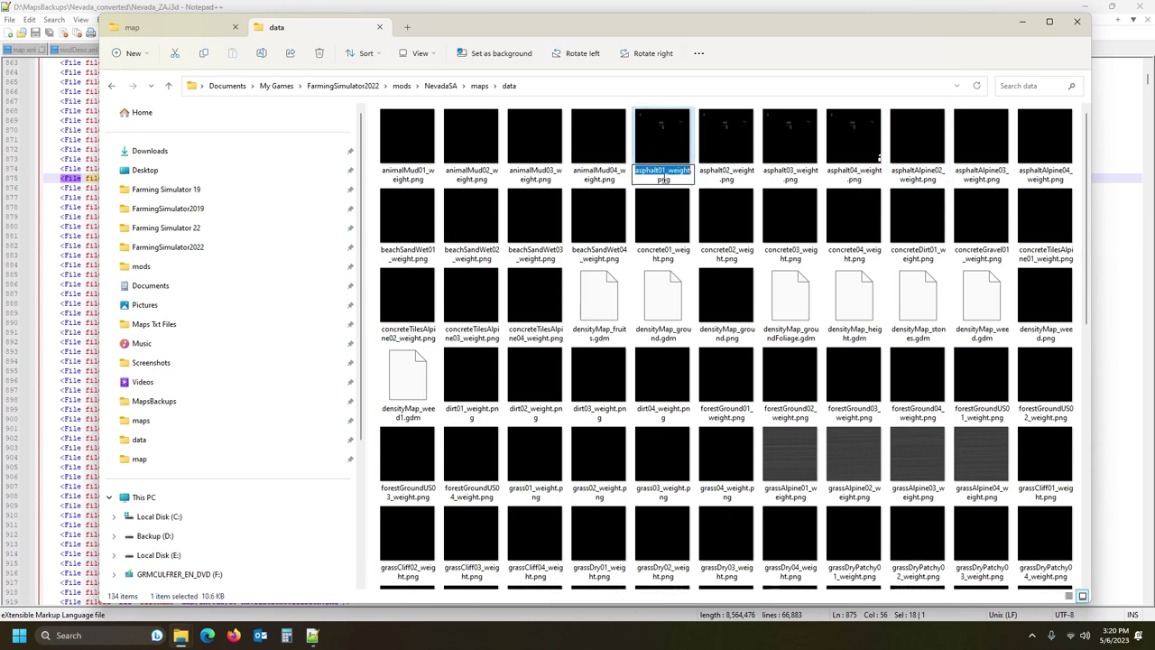
key(ctrl+v)
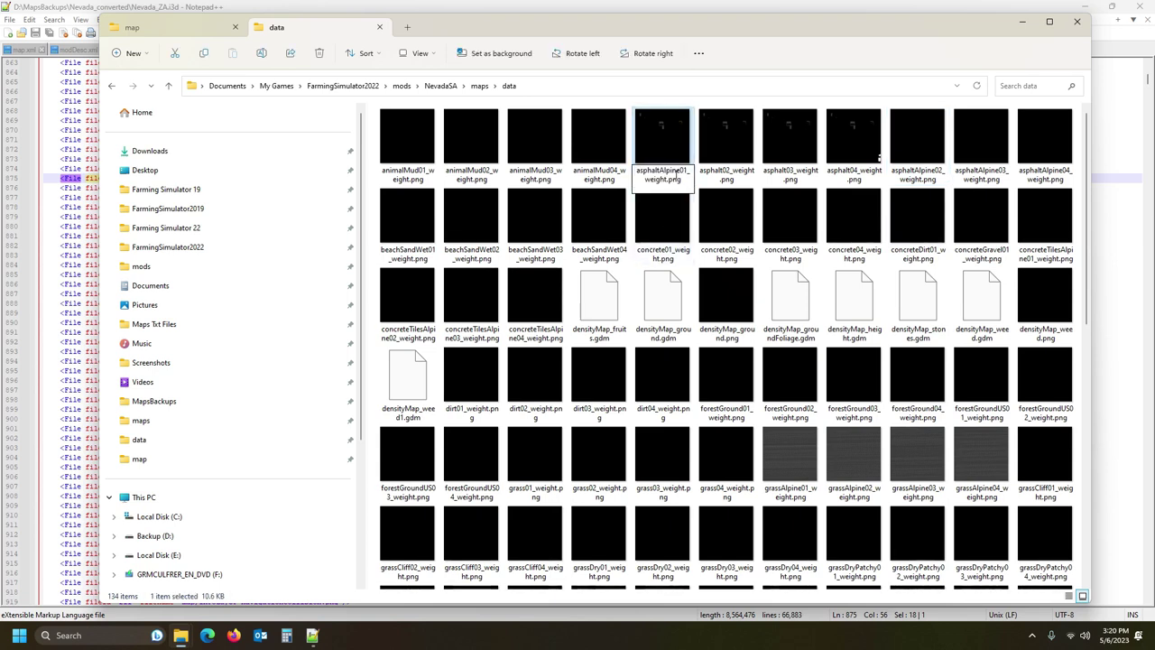
click(734, 156)
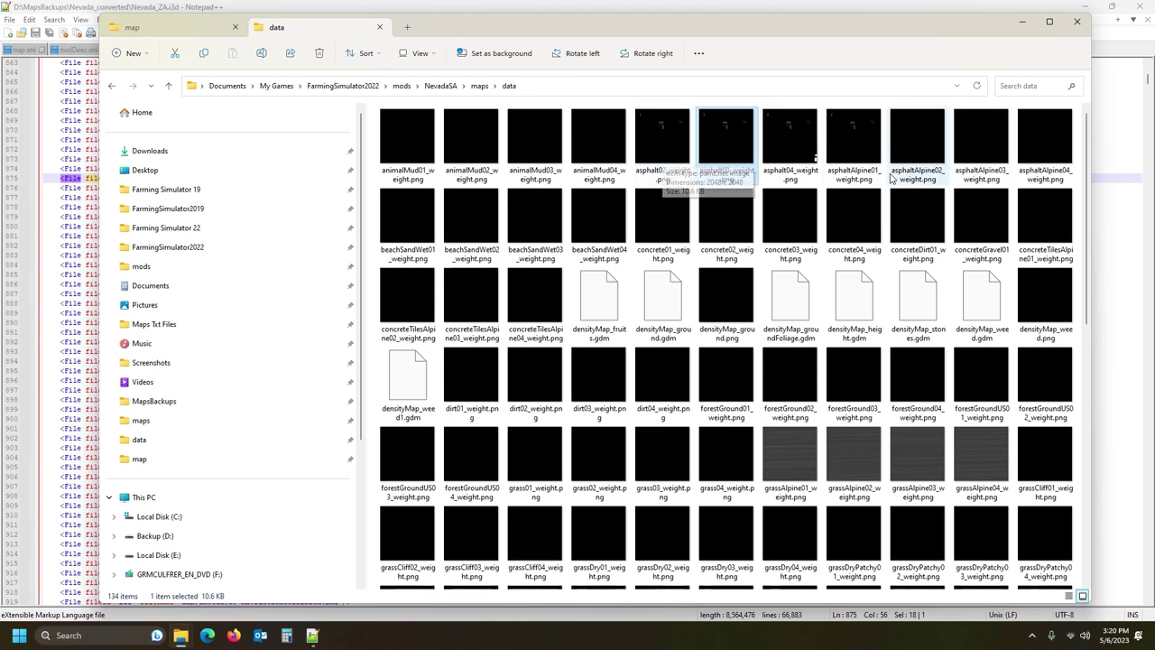
click(920, 158)
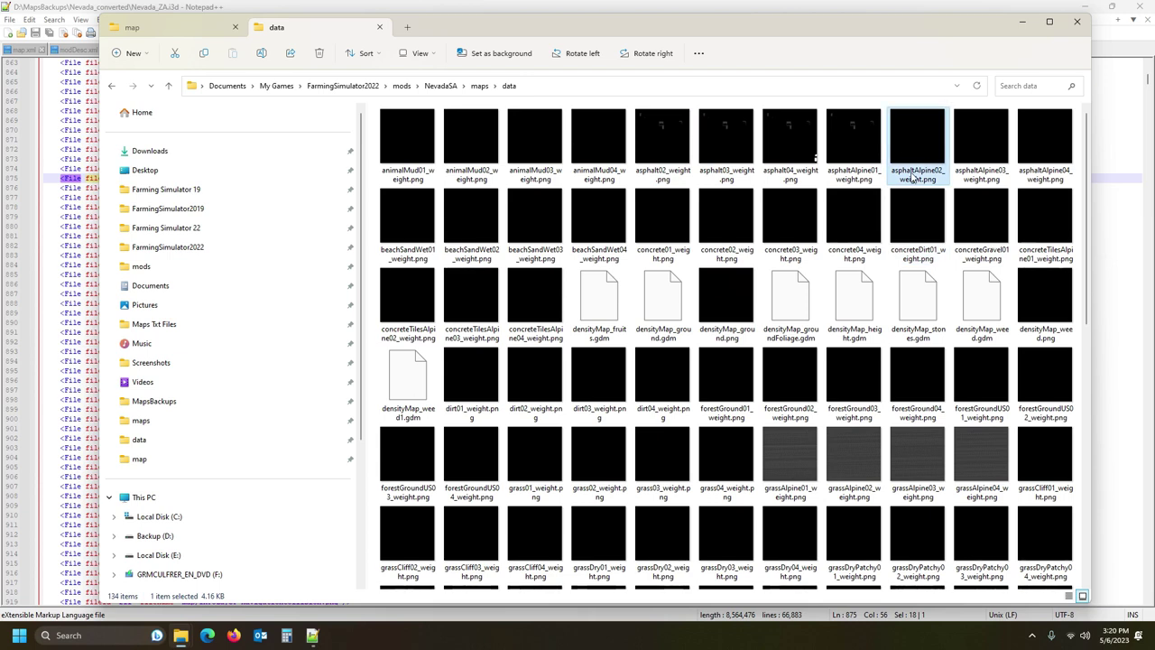
click(663, 158)
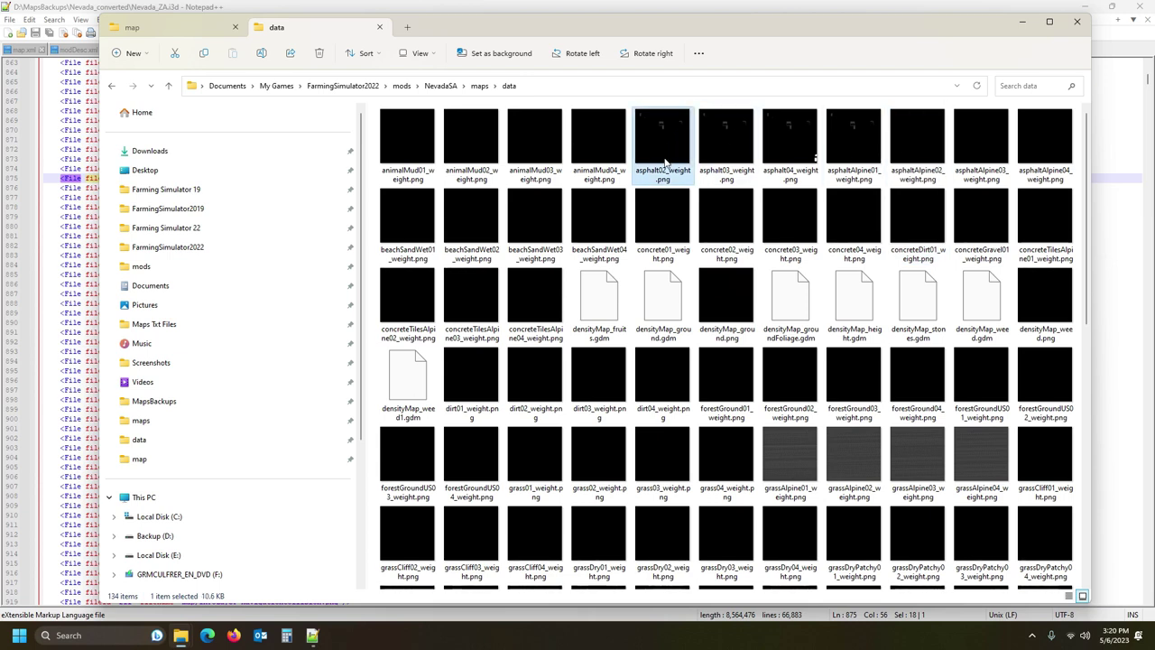
click(668, 180)
text(asphaltAlpine02_weight)
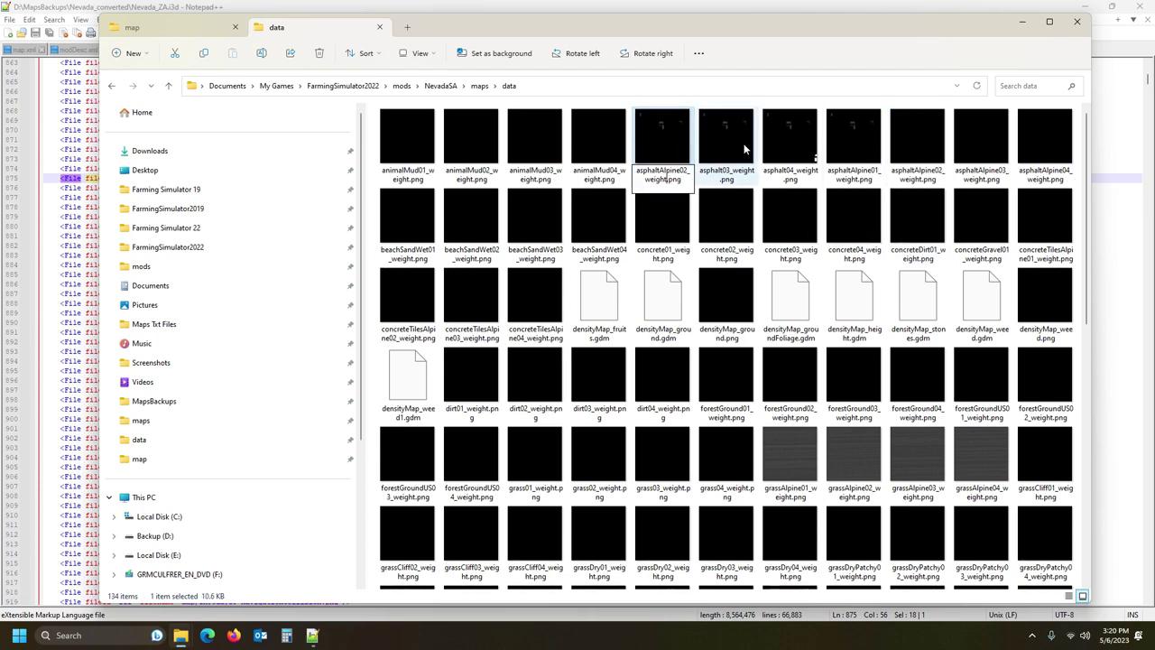
key(Return)
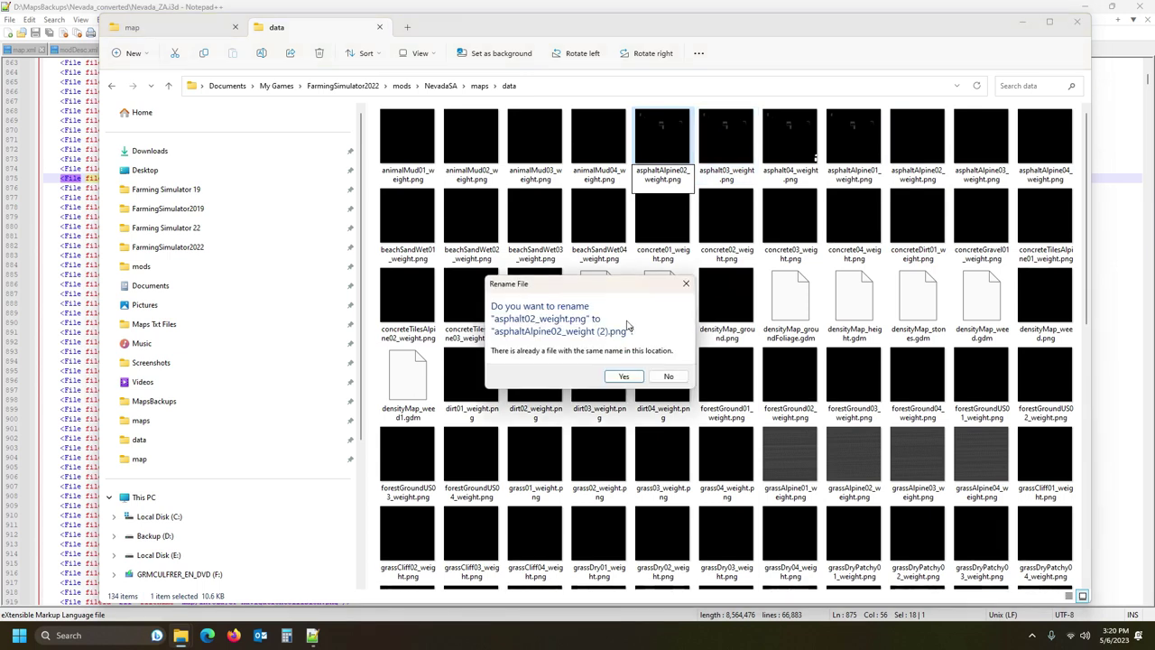
click(669, 377)
- Delete asphaltAlpine02_weight.png from the data folder and rename asphalt02_weight.png as asphaltAlpine02_weight.png
click(905, 136)
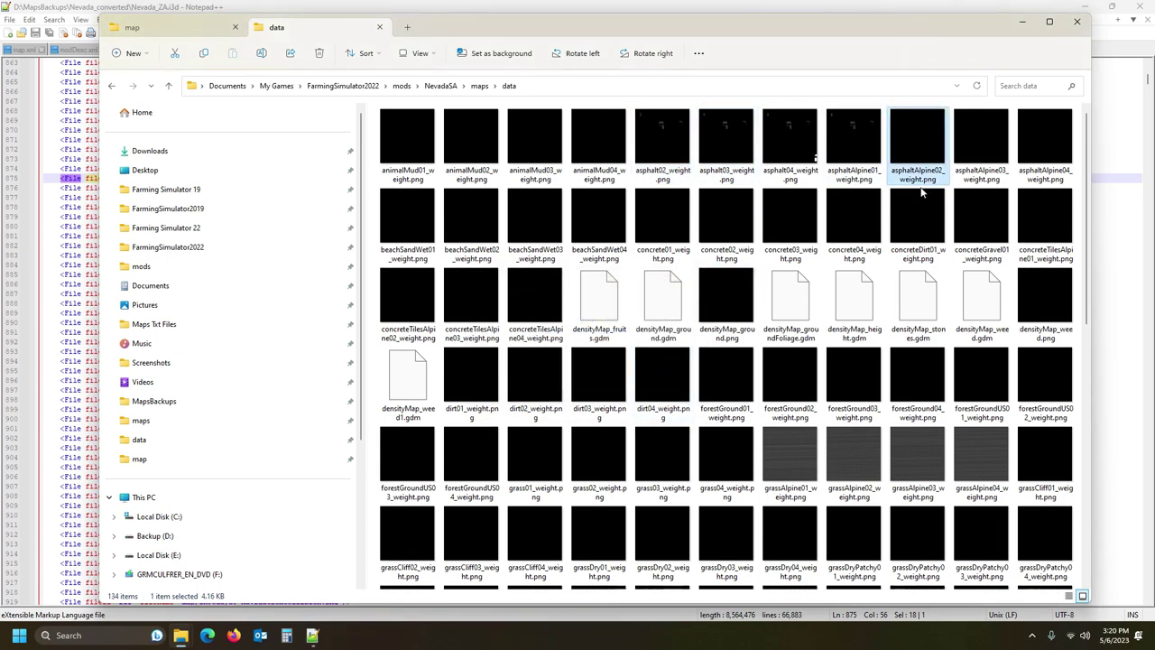
key(Delete)
click(656, 141)
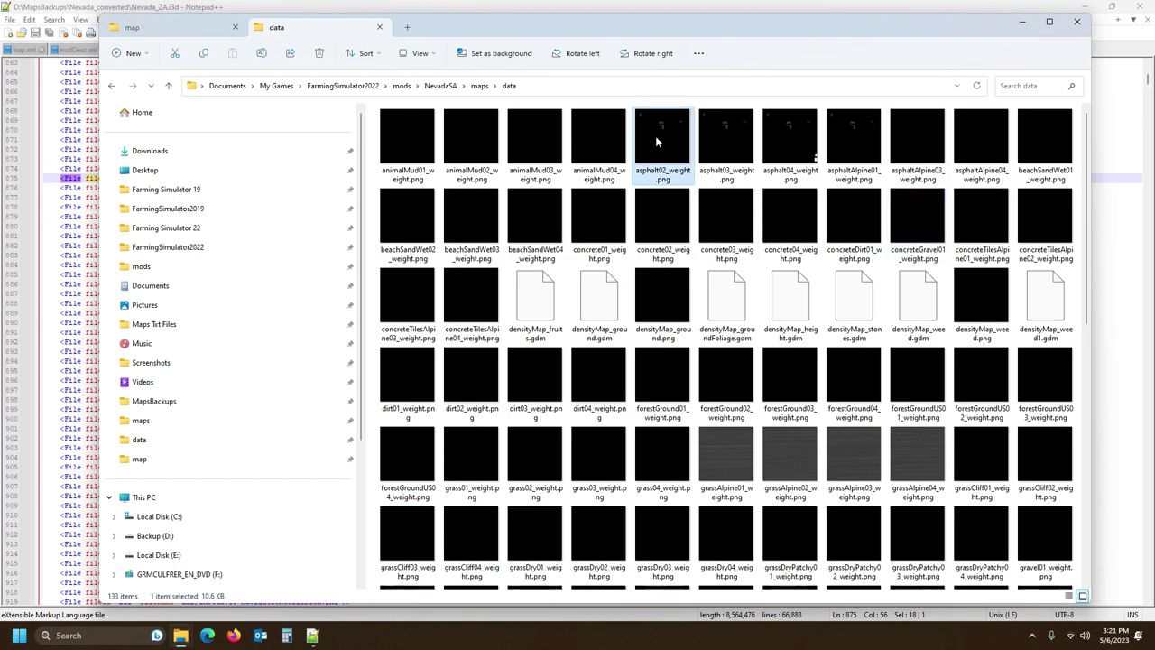
click(670, 176)
text(asphaltAlpine02_weight)
key(Return)
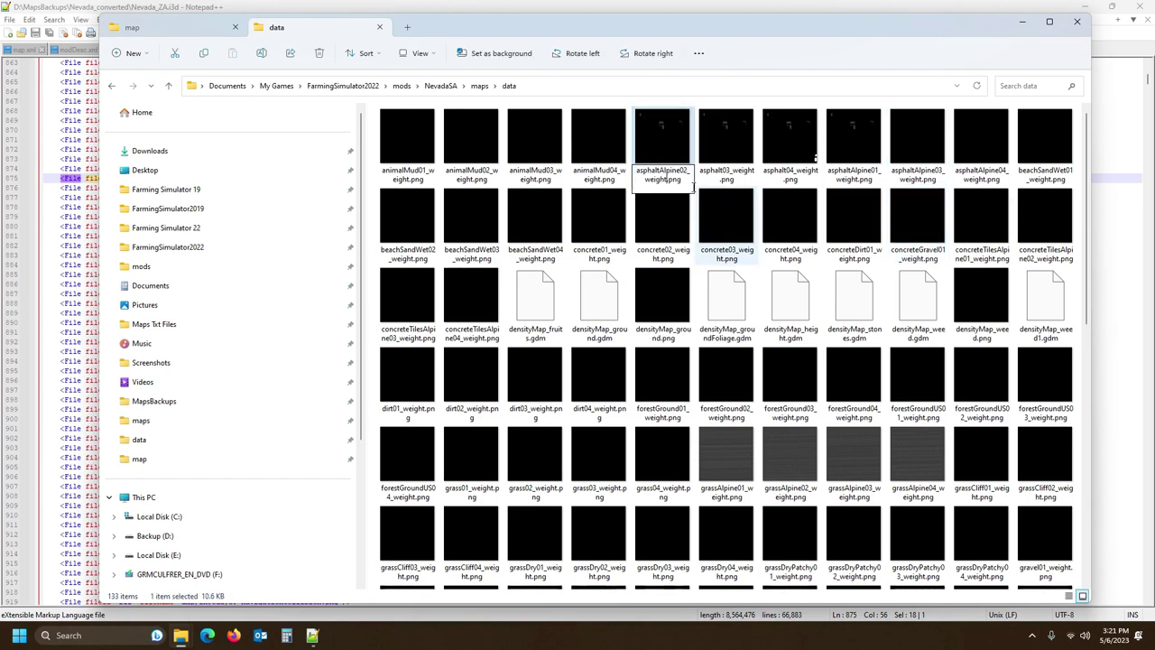
click(655, 141)
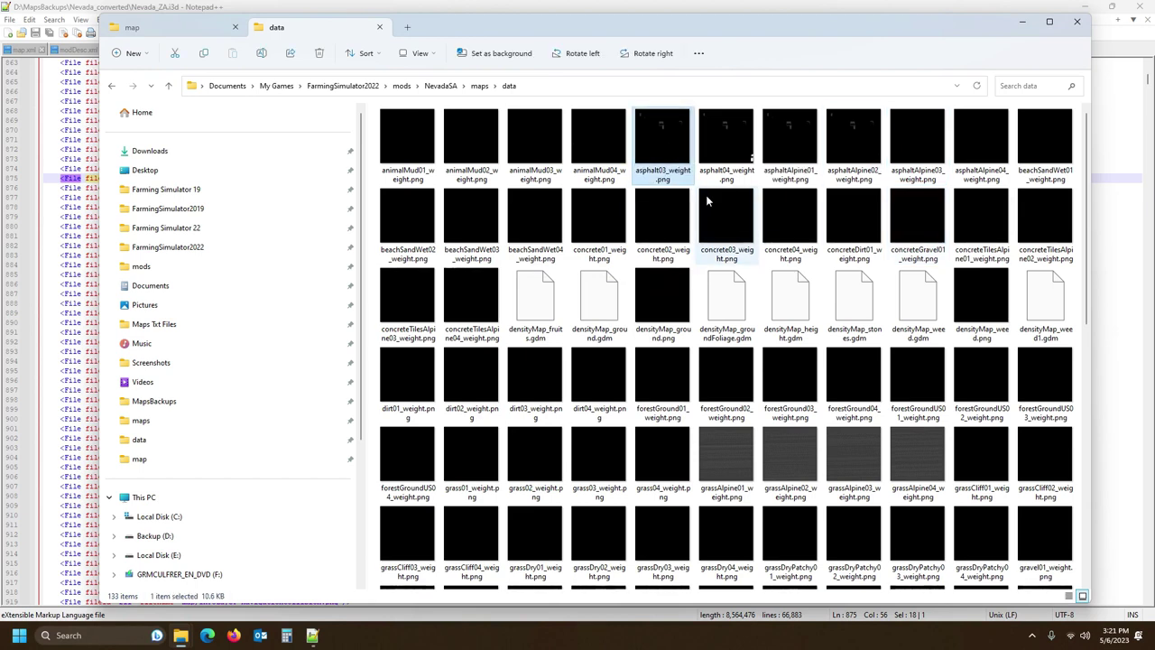
- Delete asphaltAlpine03_weight.png from the data folder and rename asphalt03_weight.png as asphaltAlpine03_weight.png
click(926, 145)
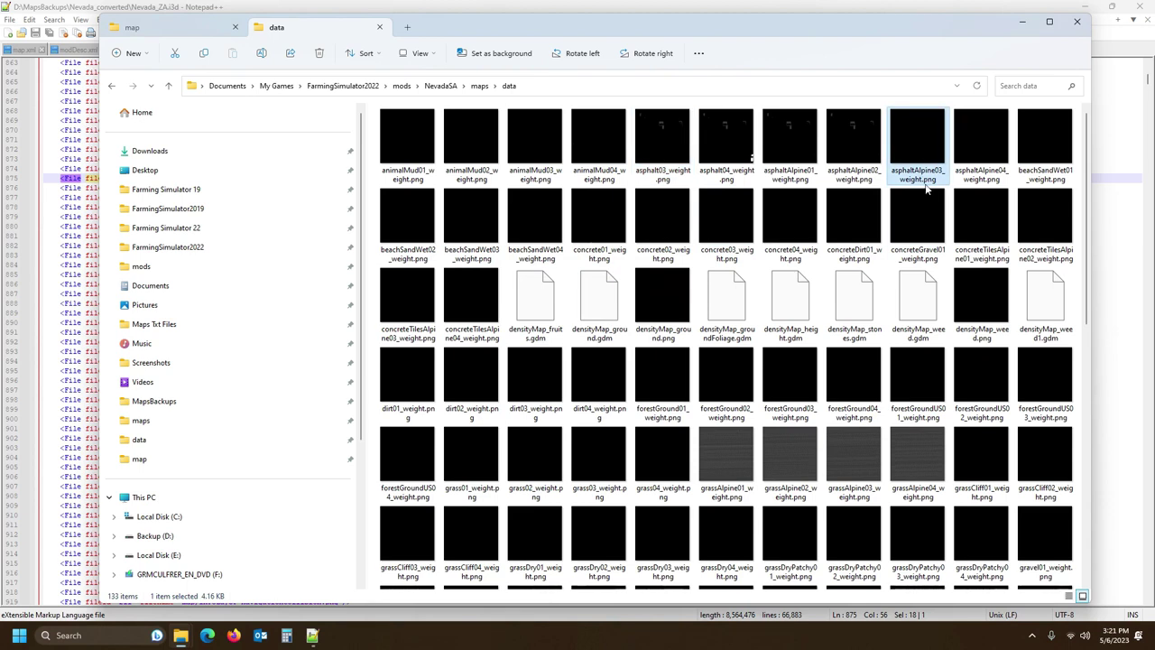
click(926, 184)
key(ctrl+c)
click(921, 149)
key(Delete)
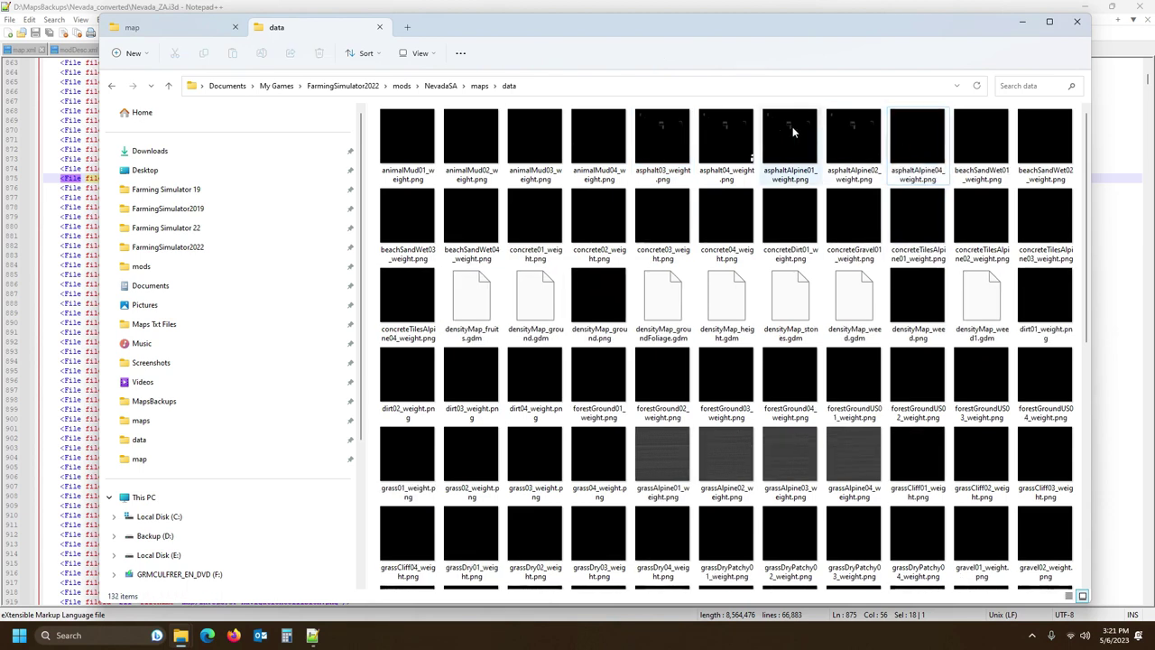
click(665, 176)
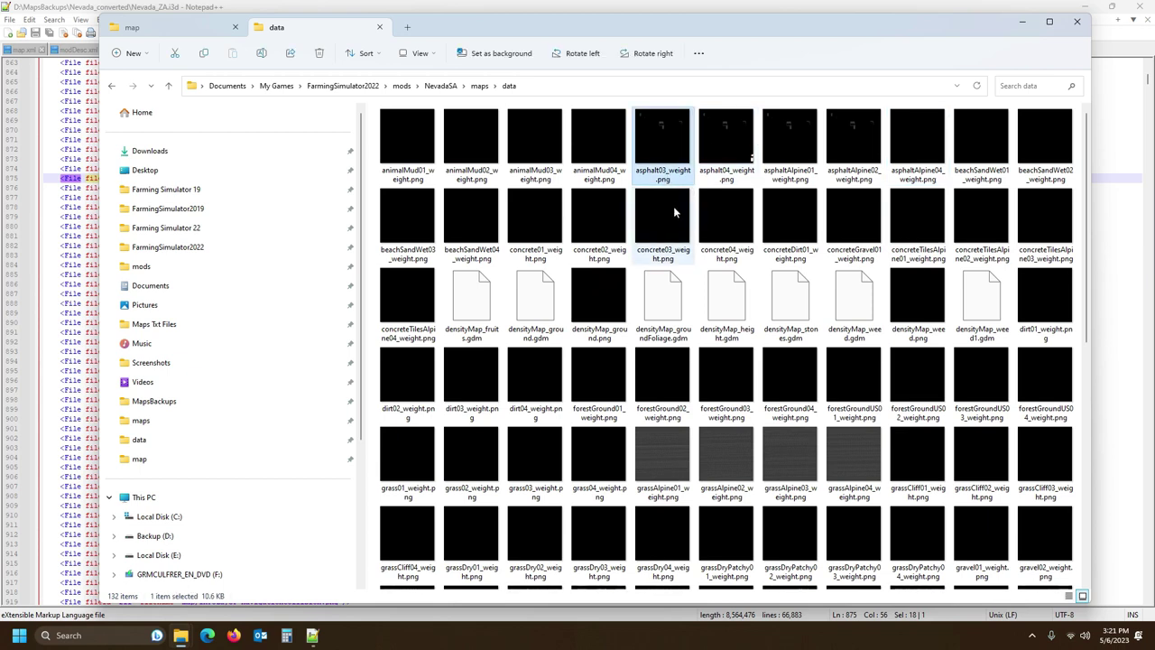
key(ctrl+v)
click(664, 139)
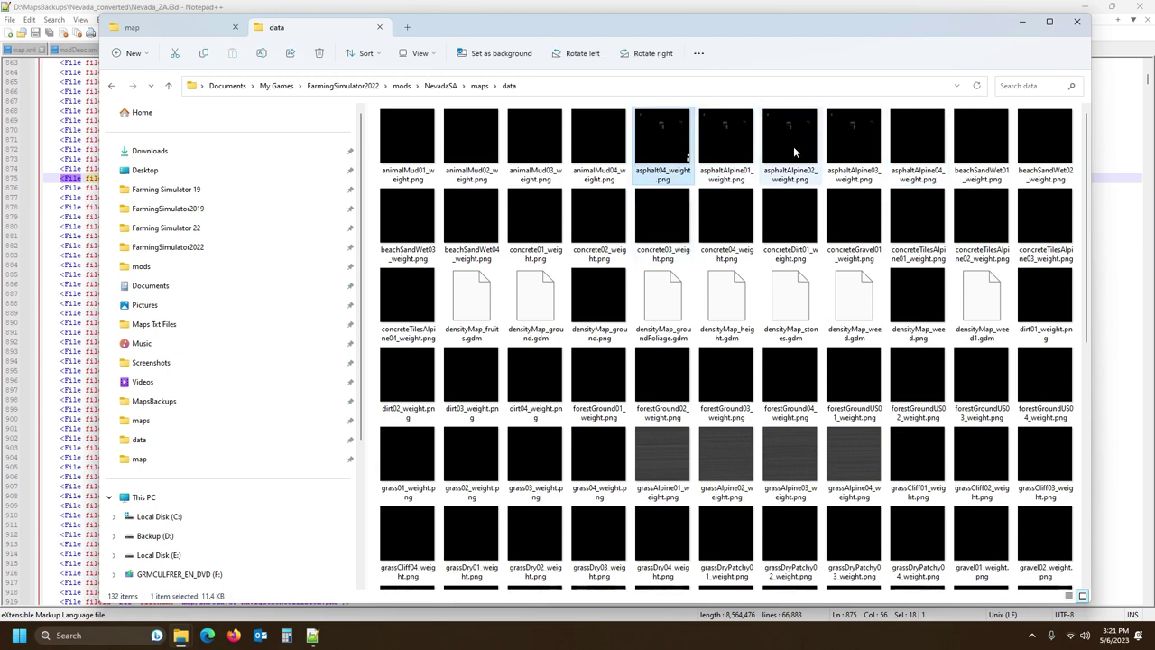
- Delete asphaltAlpine04_weight.png from the data folder and rename asphalt04_weight.png as asphaltAlpine04_weight.png
click(924, 161)
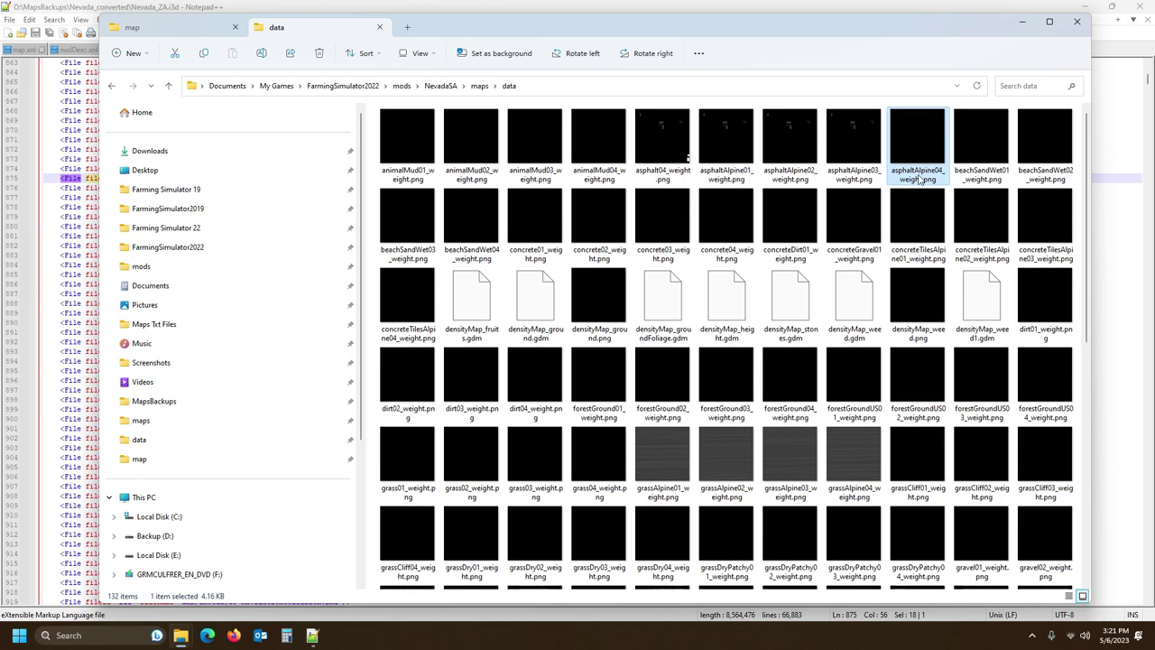
click(919, 179)
key(ctrl+c)
key(Escape)
key(Delete)
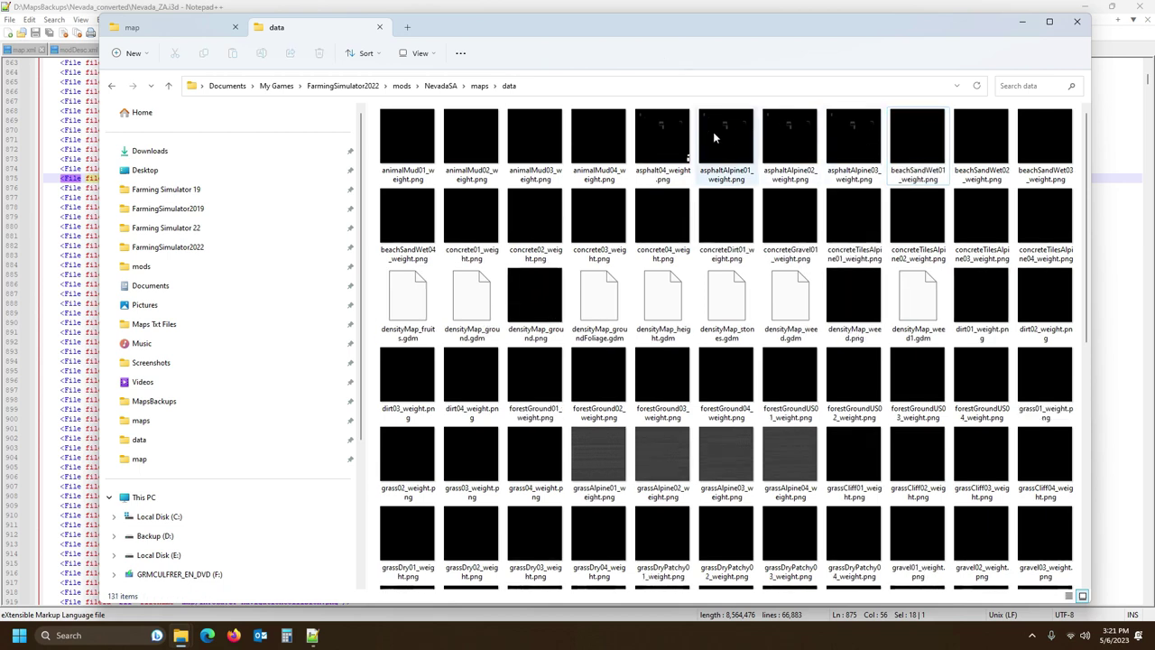
click(662, 144)
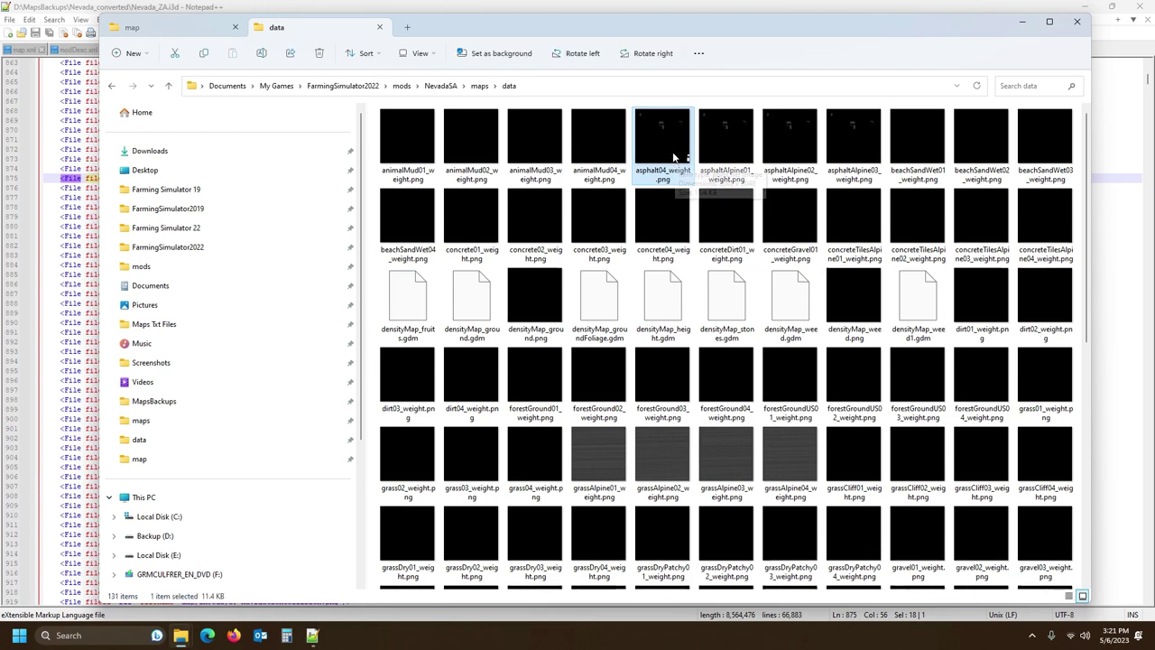
click(670, 175)
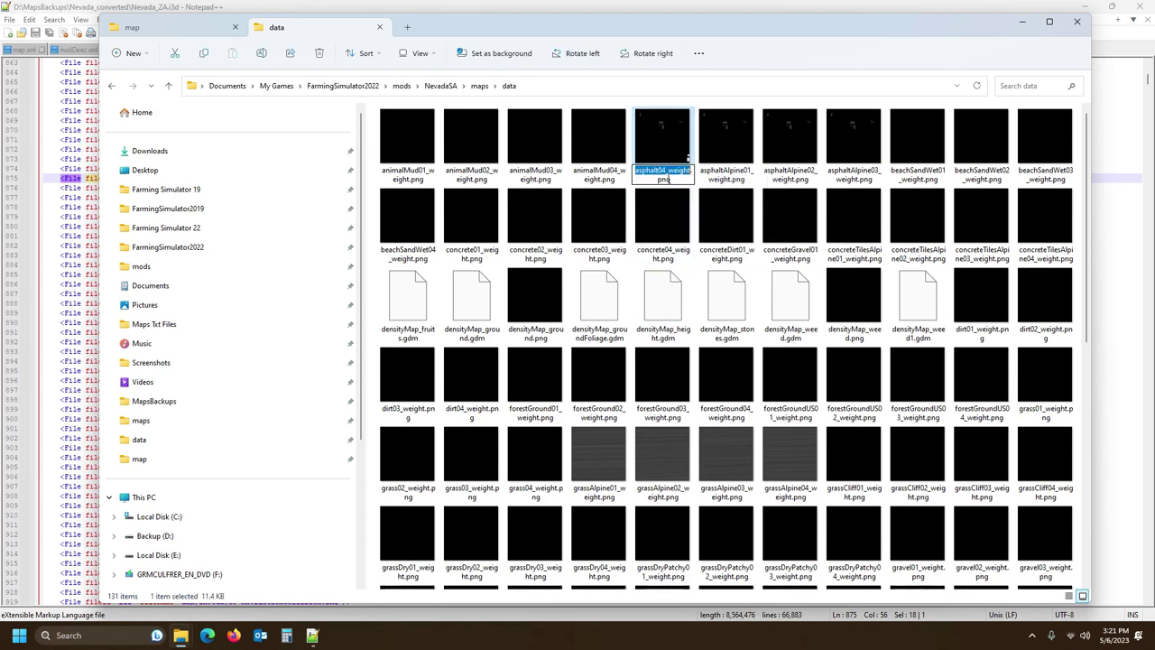
key(ctrl+v)
click(668, 143)
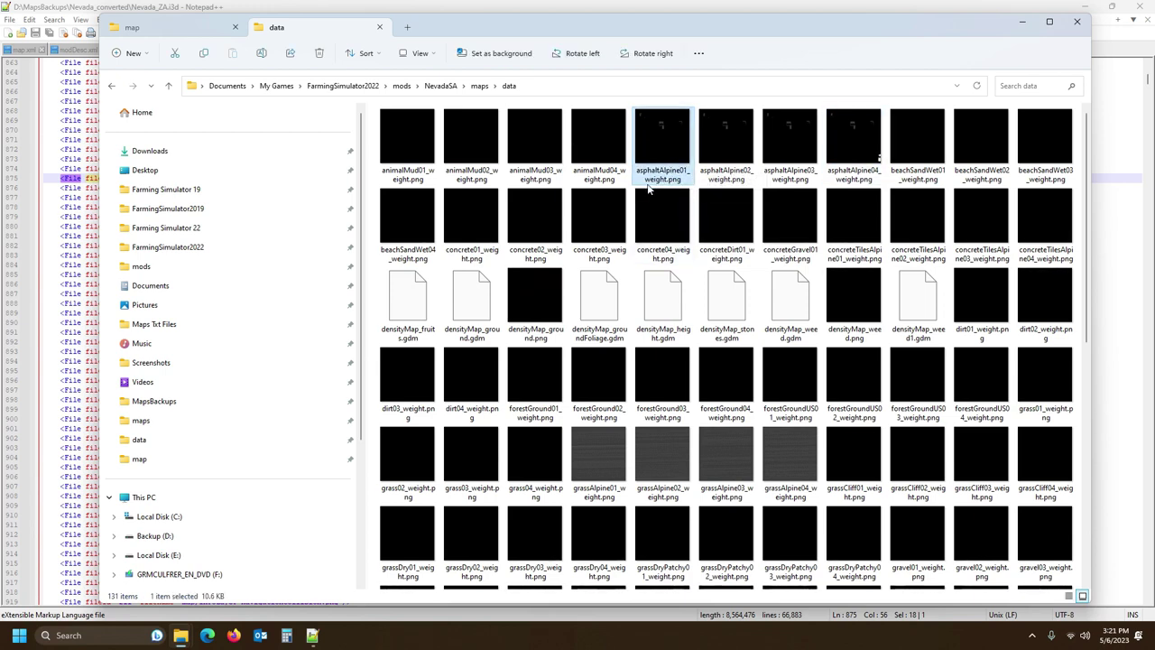
- Copy beachSand01_weight.png through beachSand04_weight.png from the converted map folder into the NevadaSA data folder
click(856, 142)
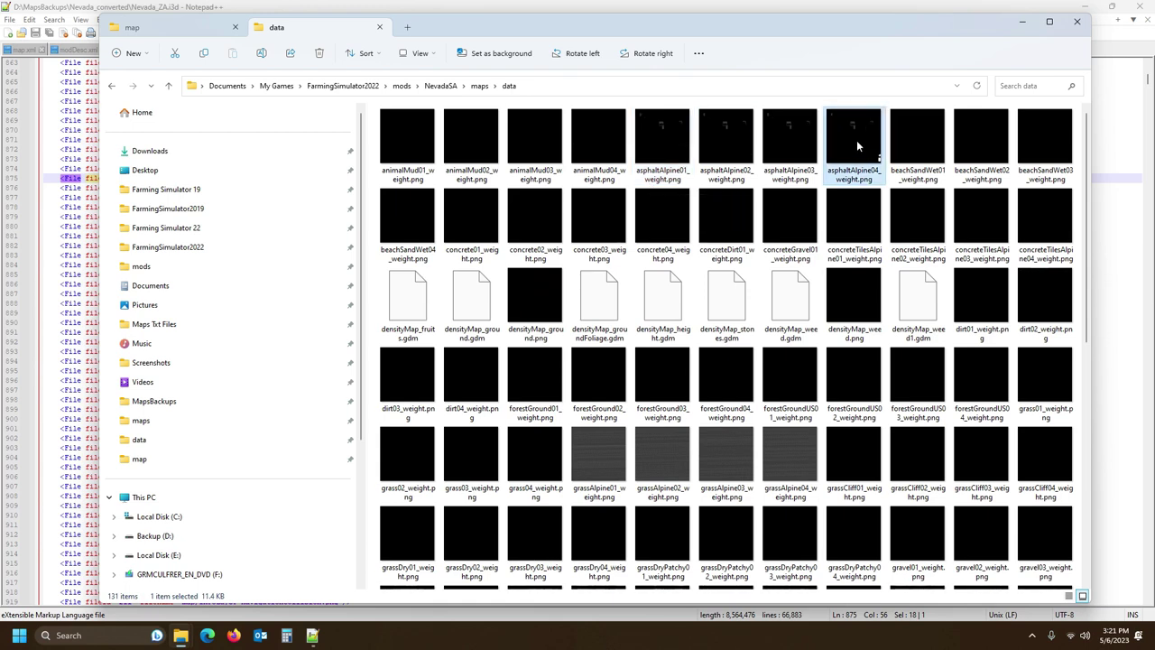
click(906, 137)
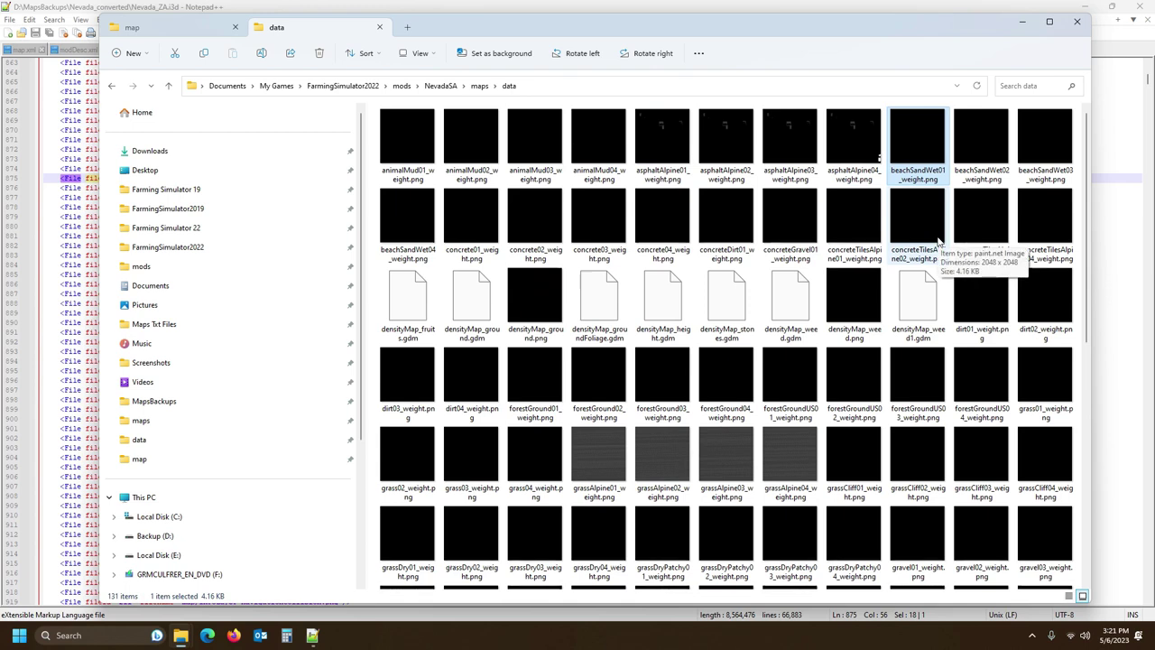
click(176, 29)
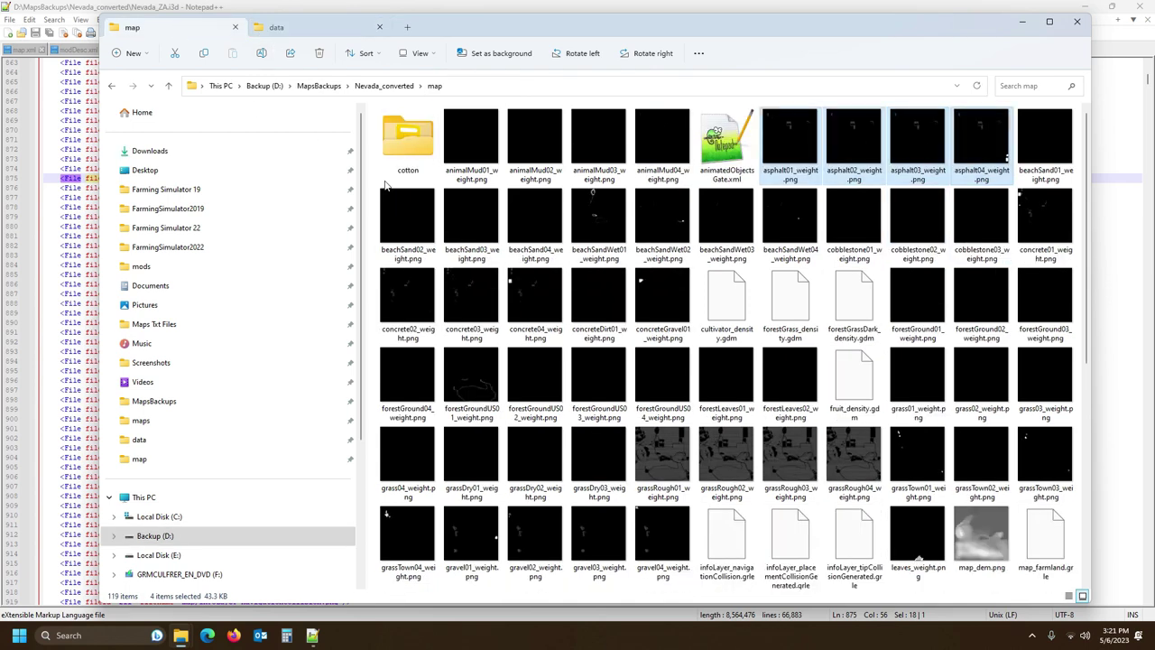
click(1045, 144)
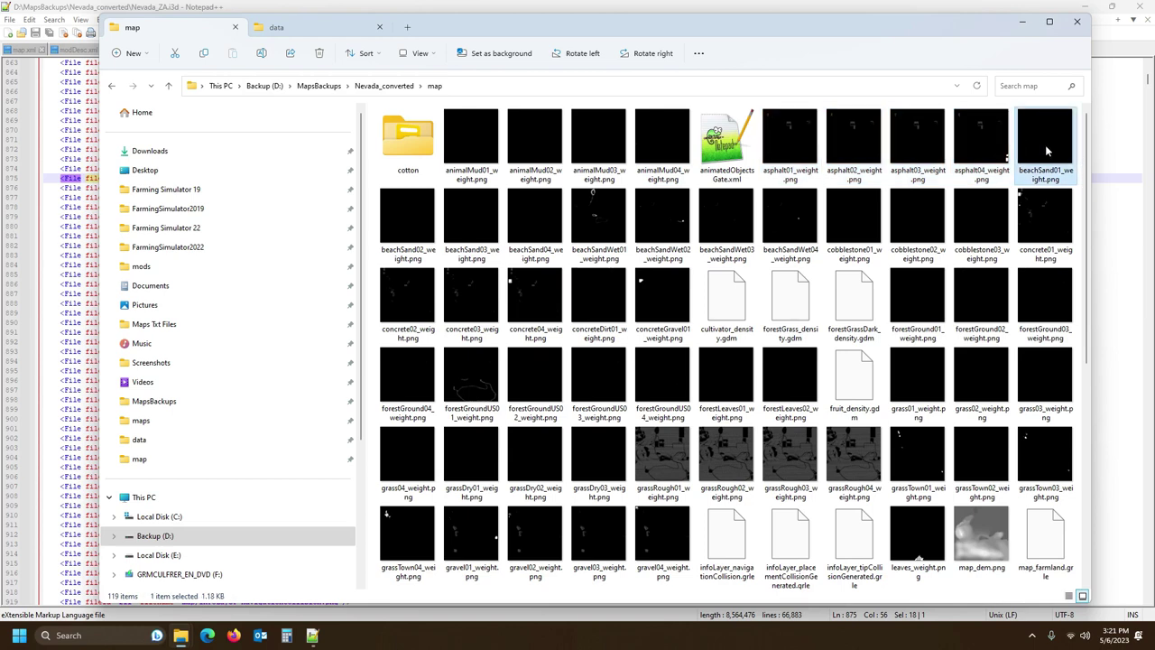
shift+click(541, 227)
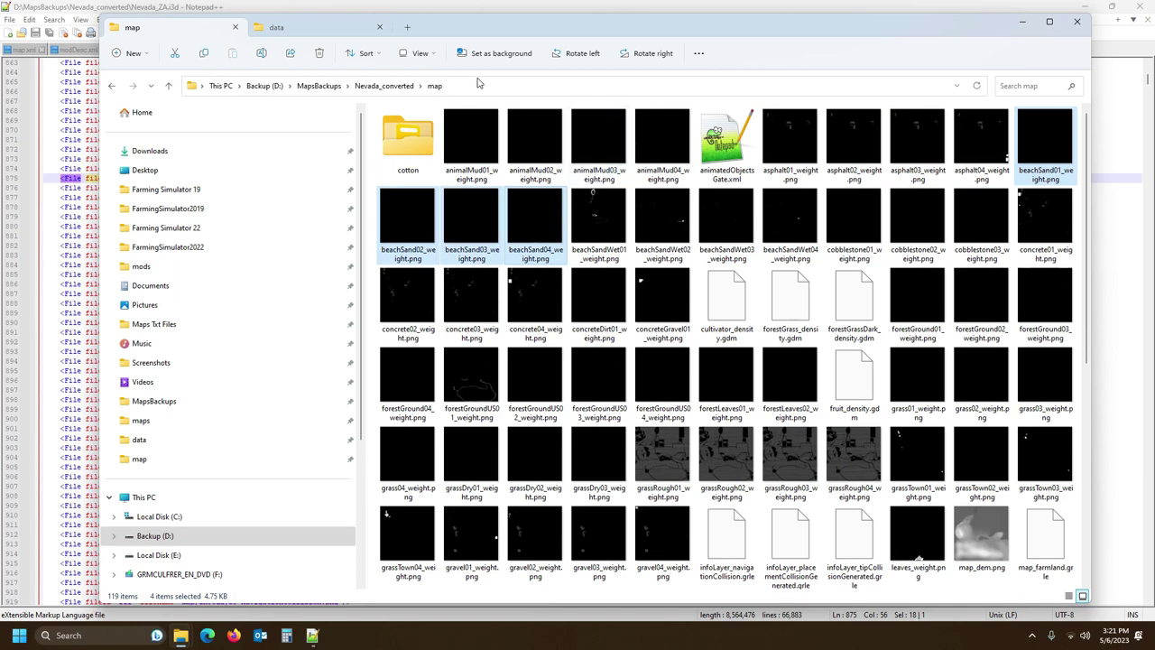
click(334, 32)
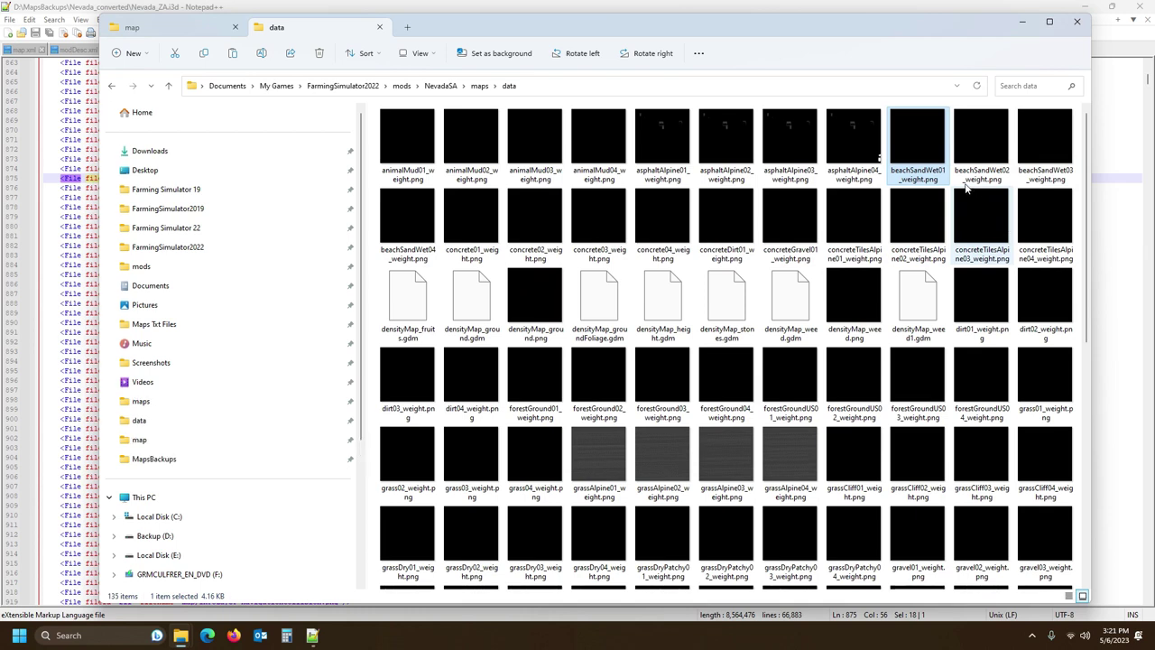
key(ctrl+v)
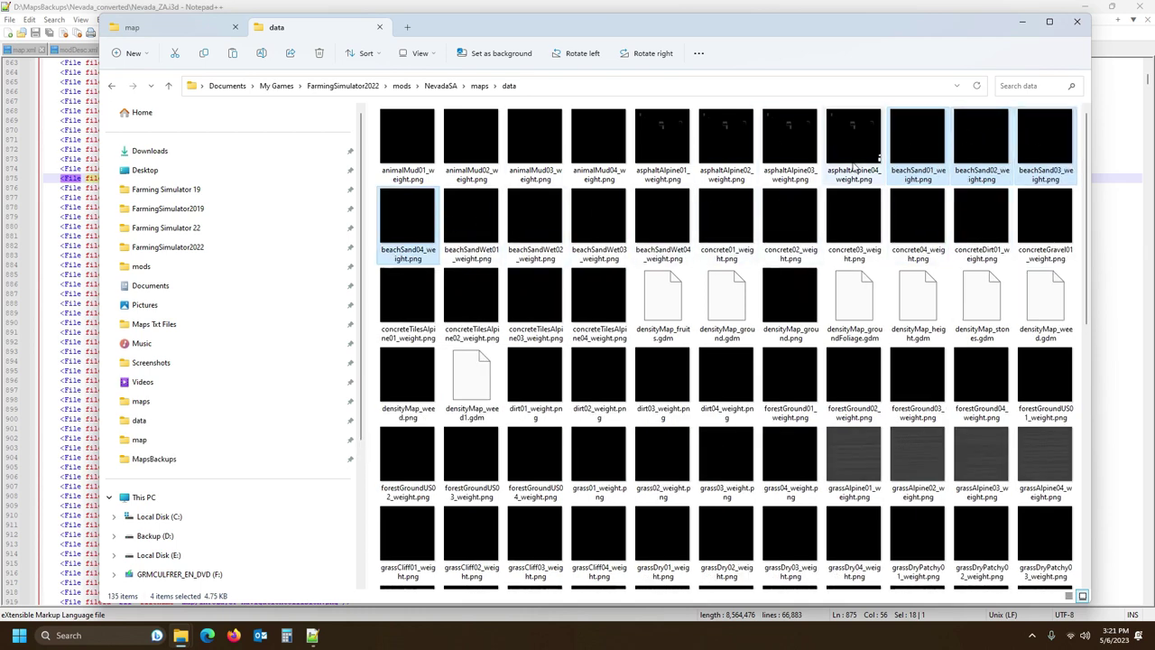
- Delete beachSandWet01_weight.png from the data folder and rename beachSand01_weight.png as beachSandWet01_weight.png
click(917, 181)
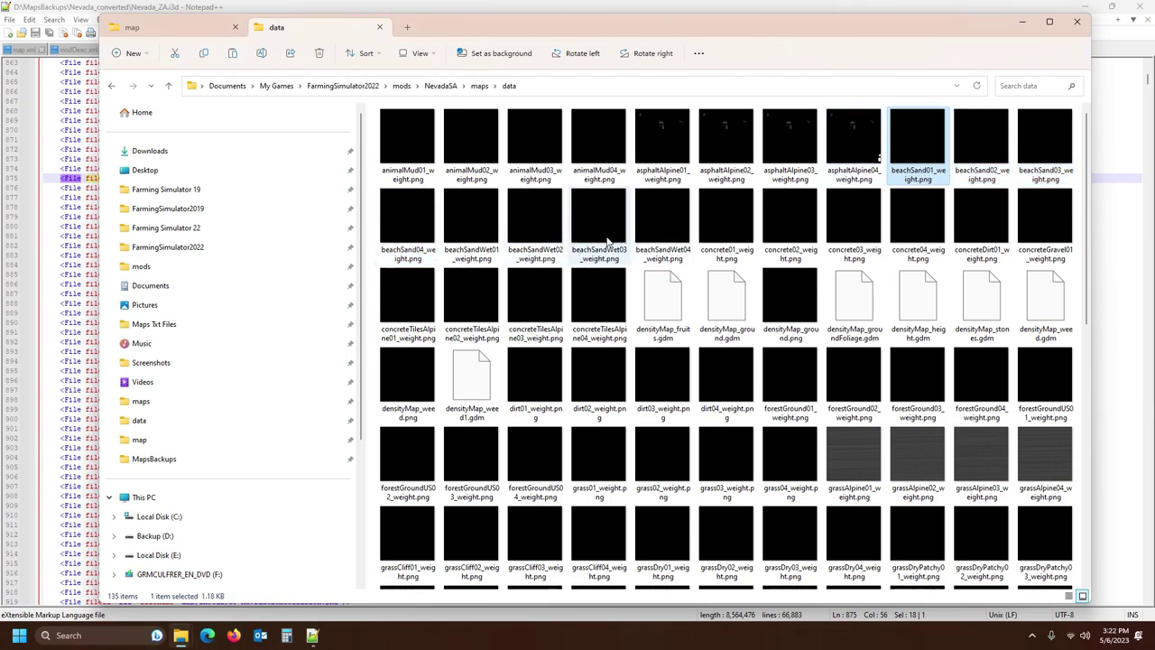
click(493, 243)
click(493, 249)
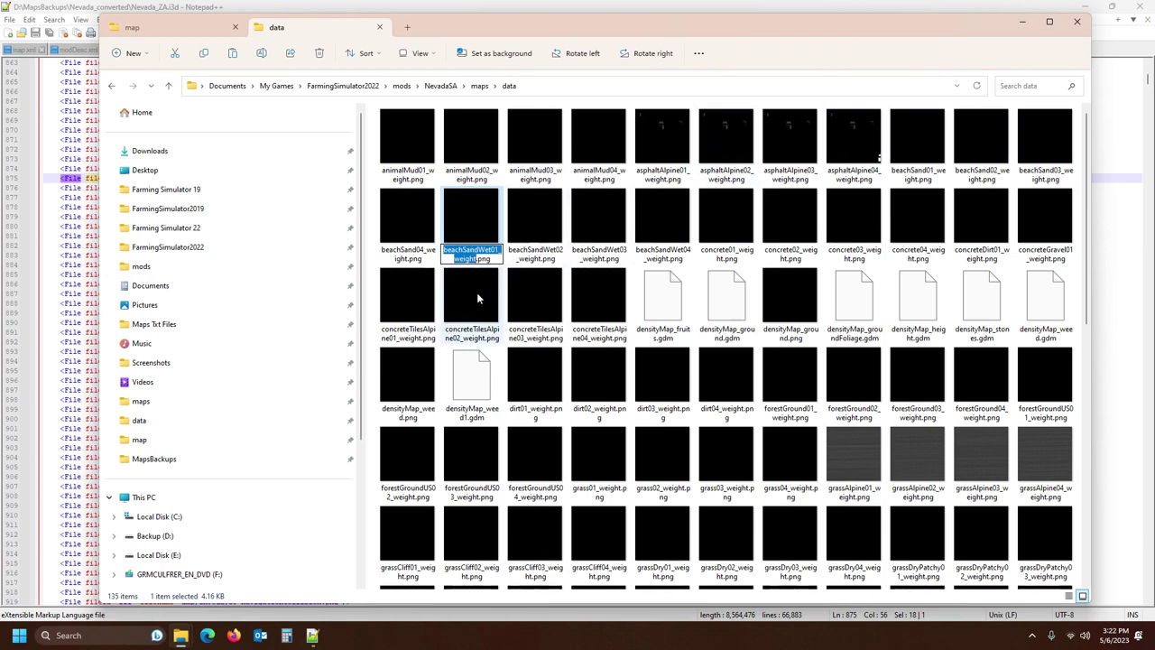
click(459, 227)
key(Delete)
click(921, 143)
- Open beachSandWet02_weight.png and beachSand02_weight.png in paint.net to compare their contents, closing each after viewing
click(977, 143)
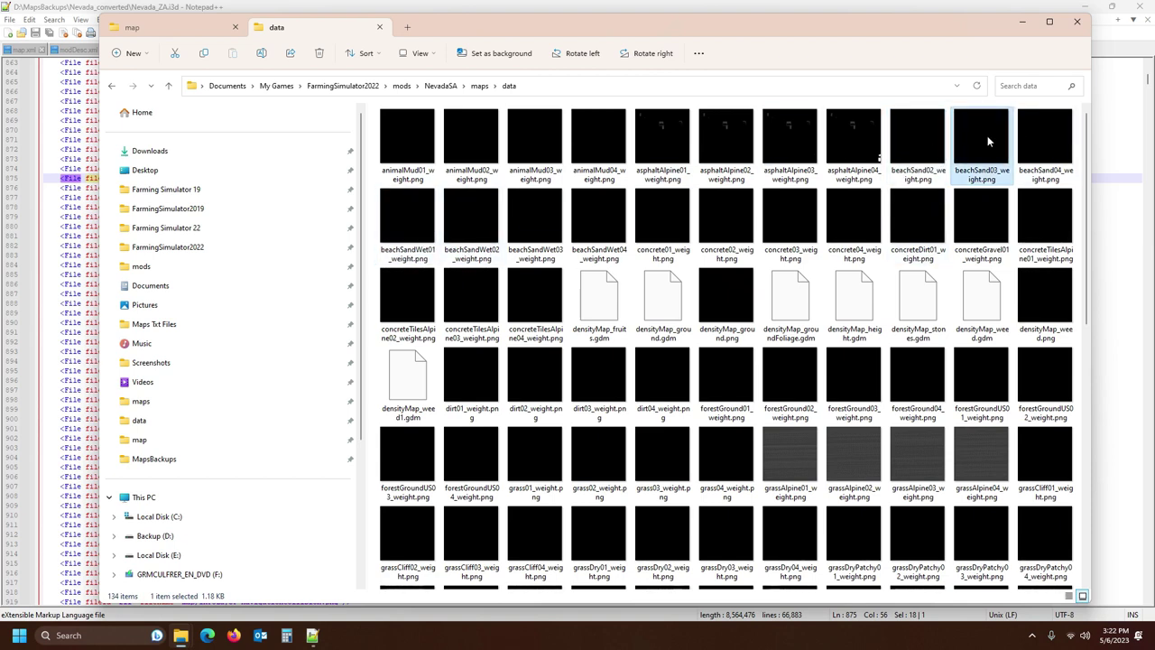
click(474, 227)
click(476, 254)
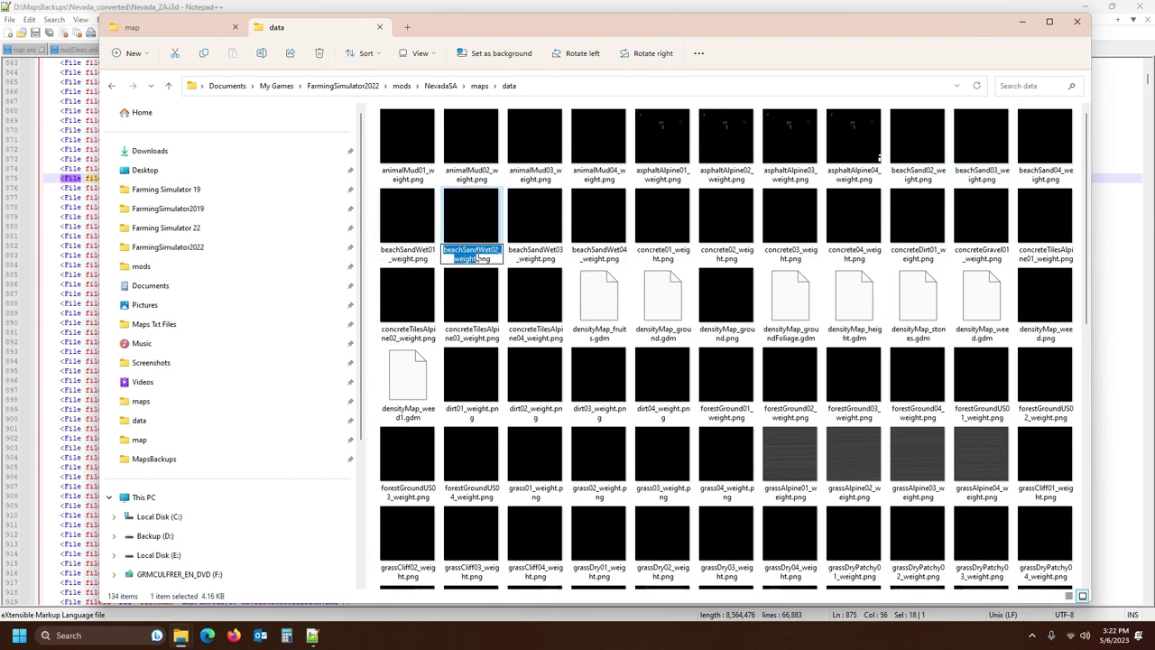
key(Escape)
mouse_move(475, 260)
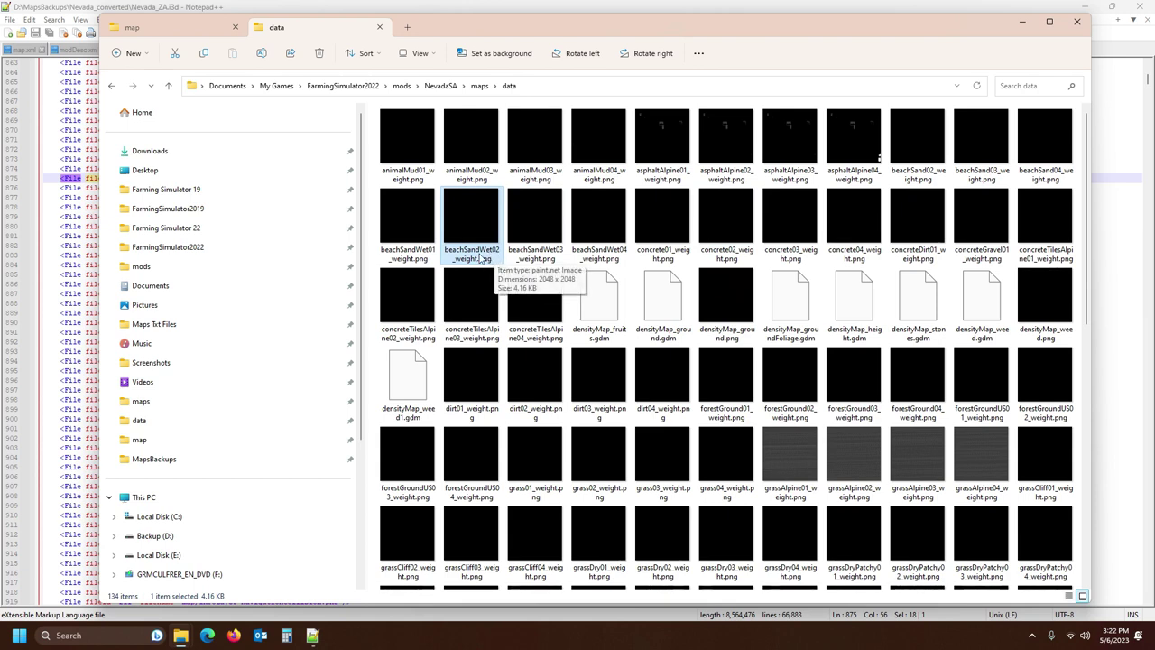
double_click(473, 233)
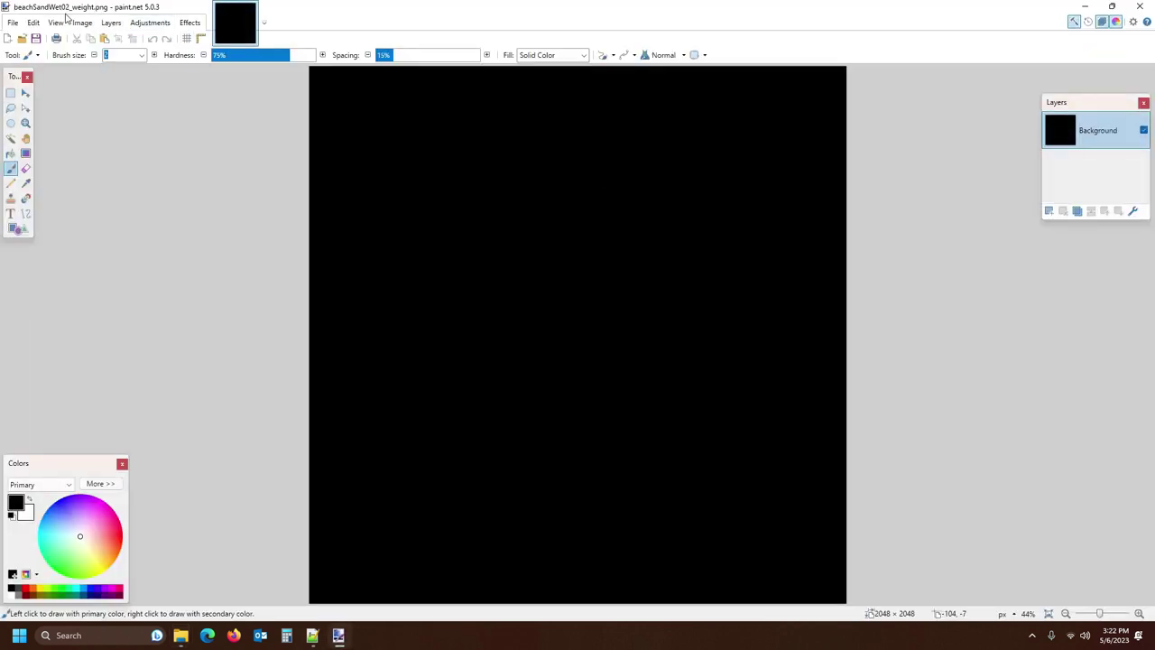
click(1139, 6)
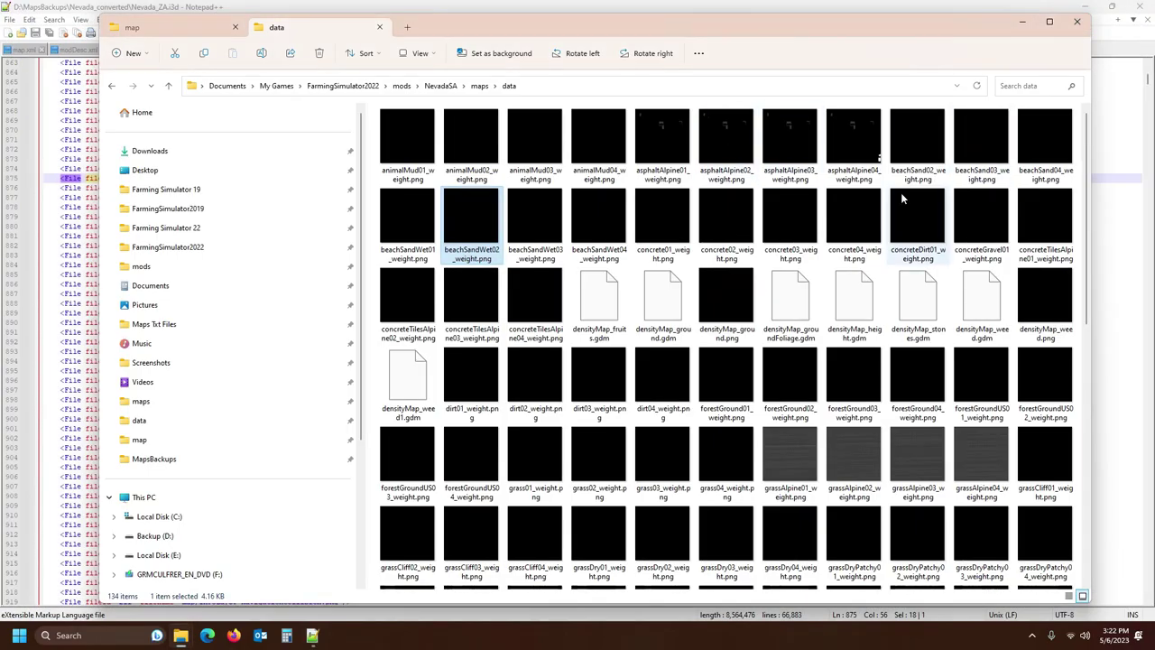
double_click(921, 140)
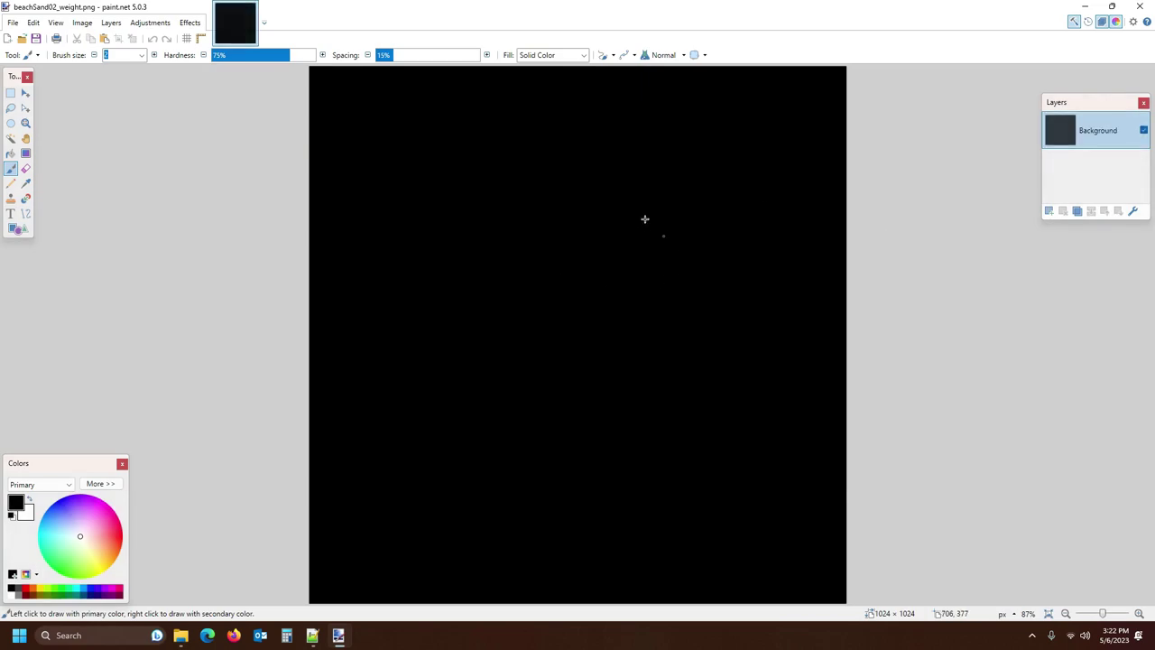
click(1135, 6)
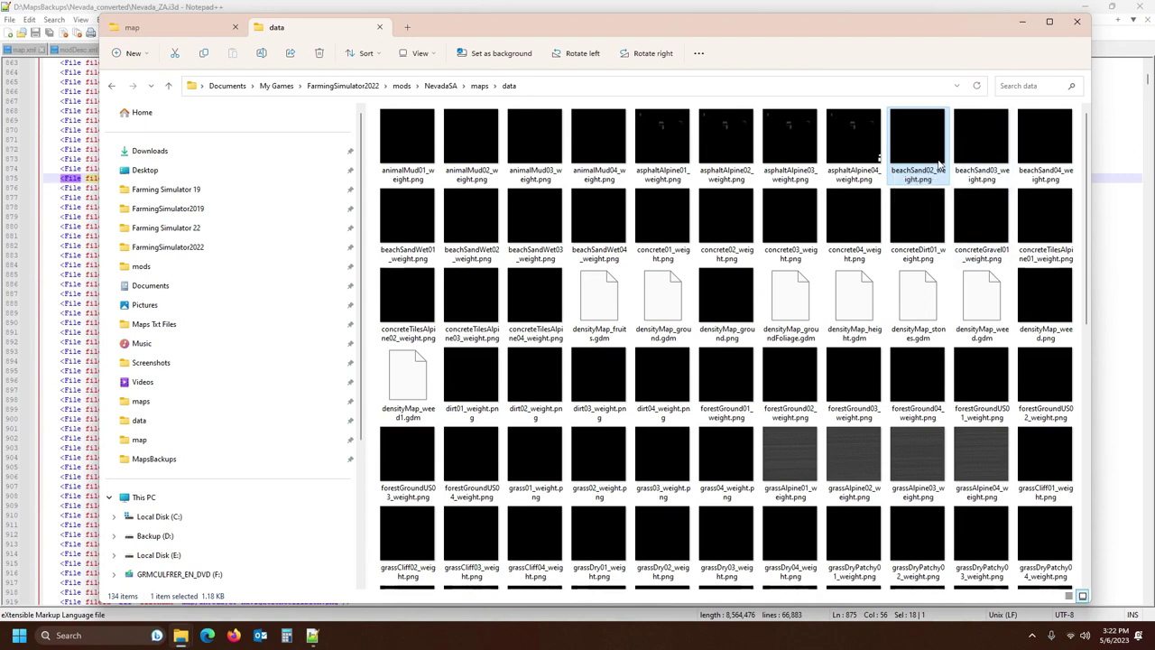
- Delete beachSand02_weight.png, beachSand03_weight.png and beachSand04_weight.png from the data folder
shift+click(1040, 172)
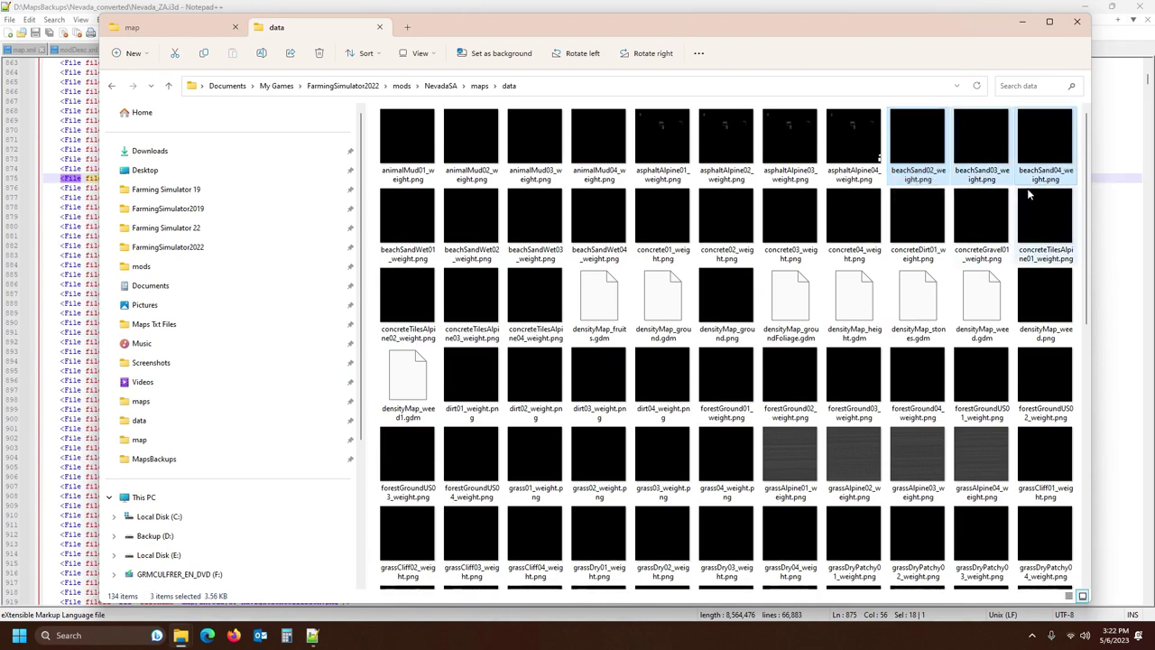
key(Delete)
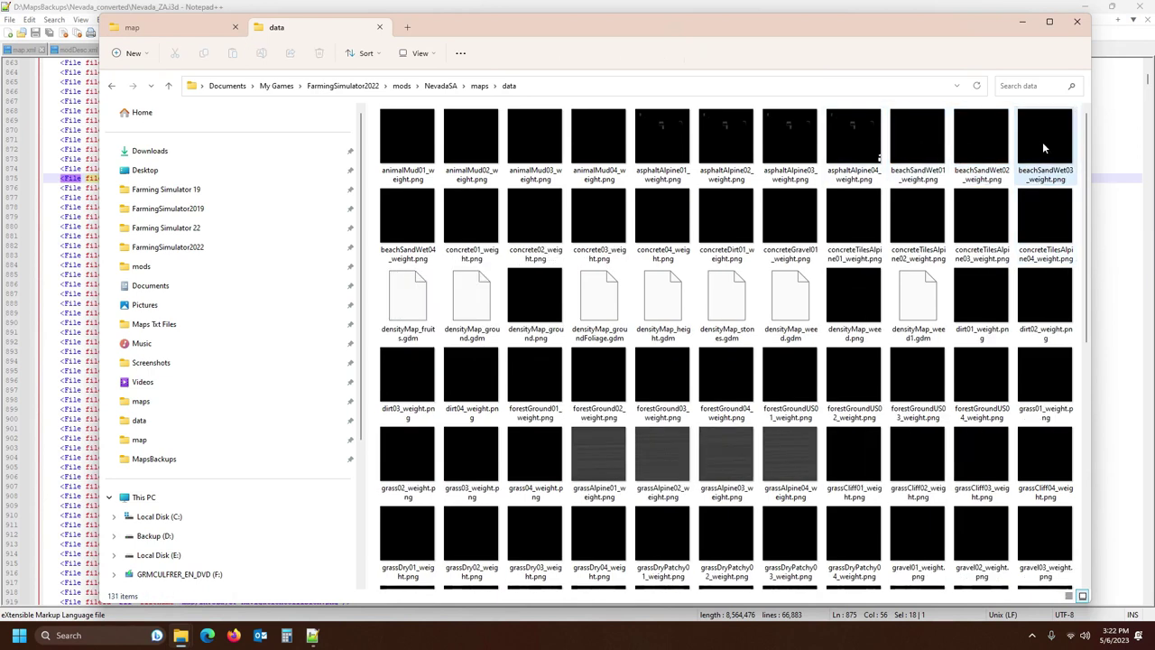
click(458, 226)
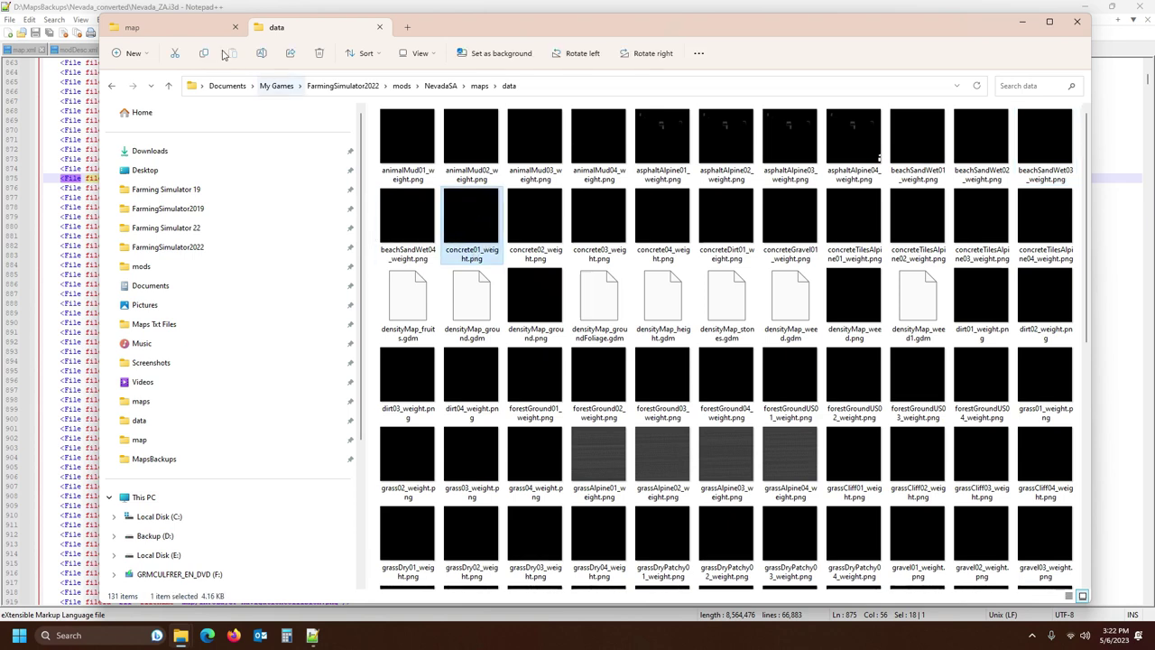
- Examine the beachSandWet and beachSand weight files in the converted map folder
click(133, 27)
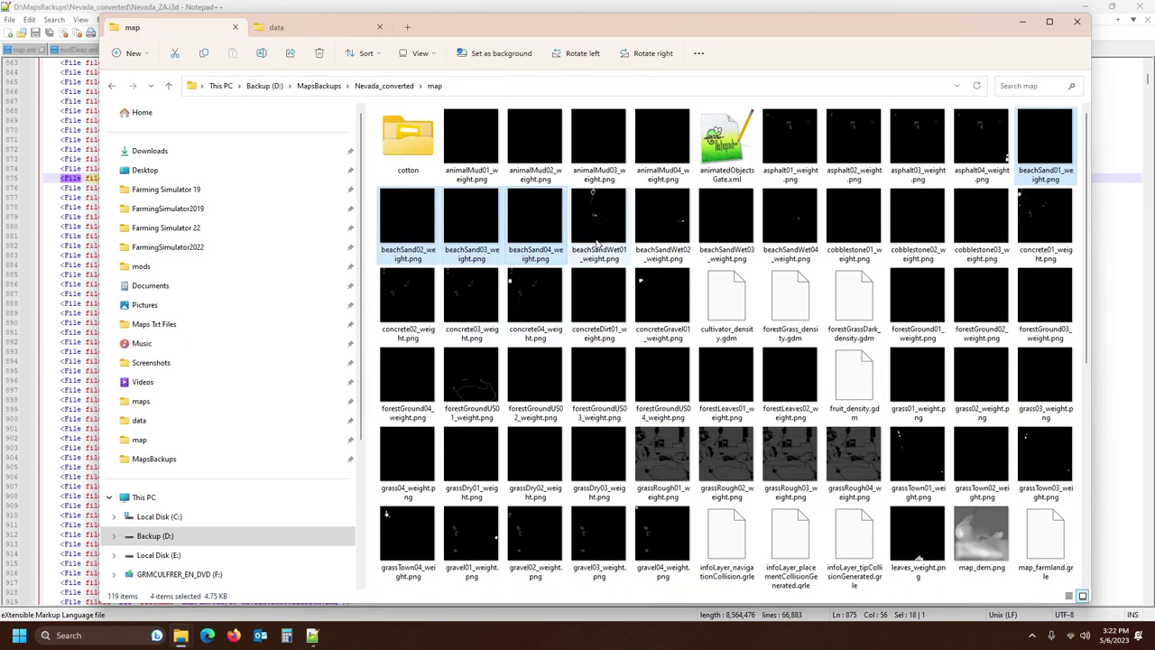
click(597, 229)
click(677, 221)
click(727, 222)
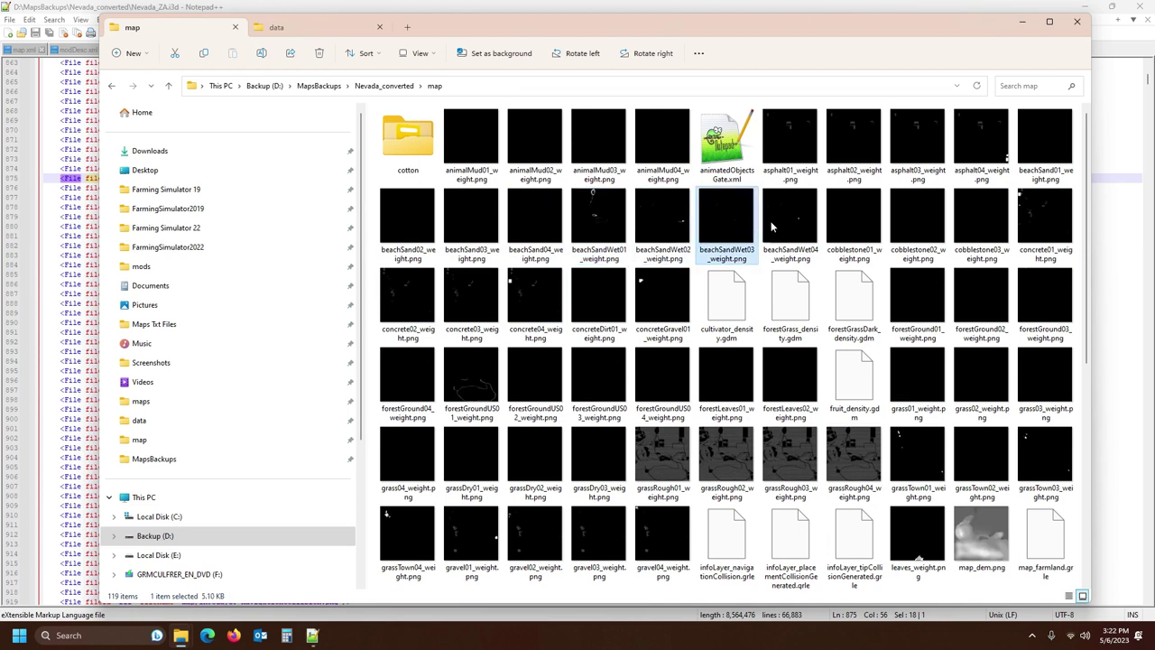
click(792, 220)
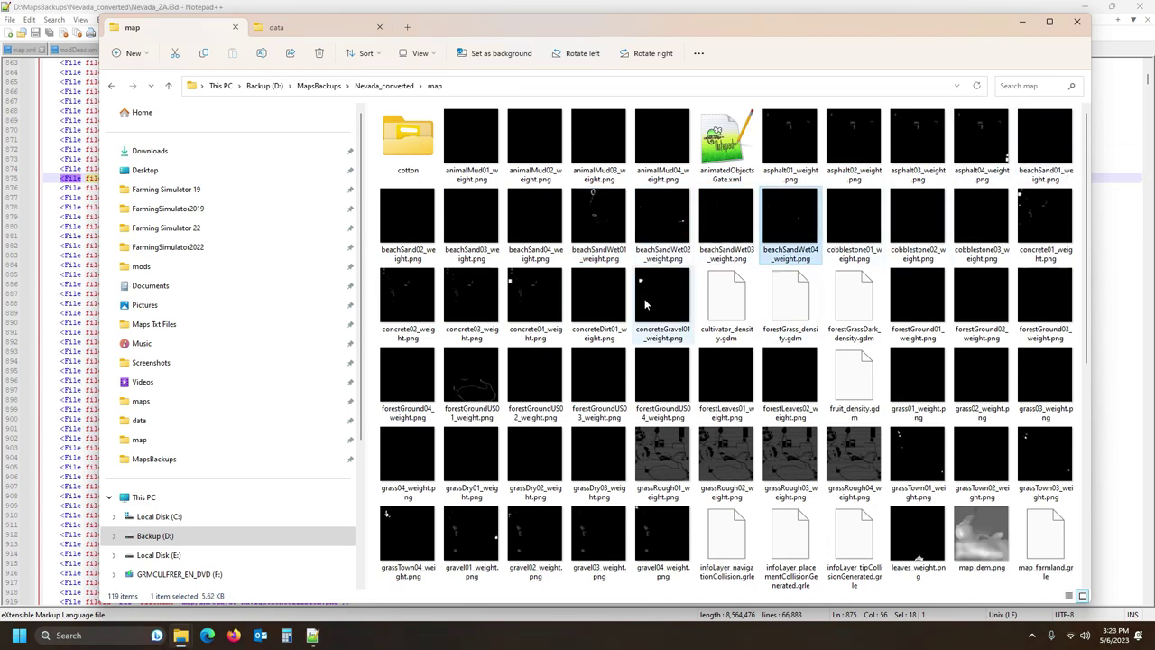
click(1039, 142)
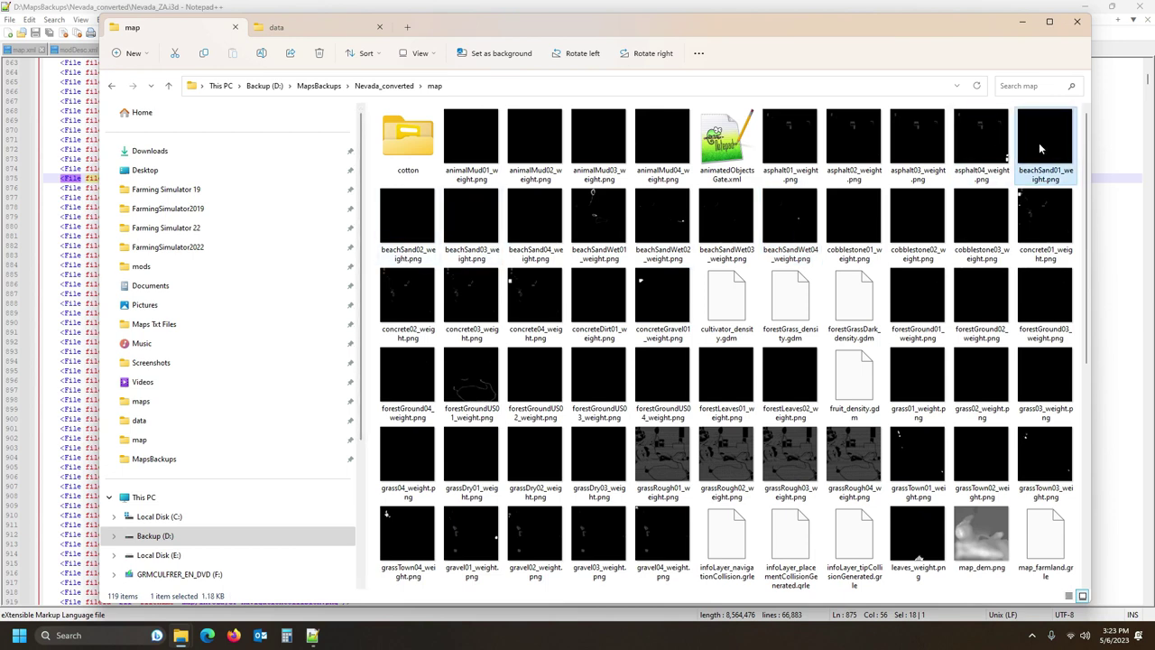
click(411, 221)
click(552, 230)
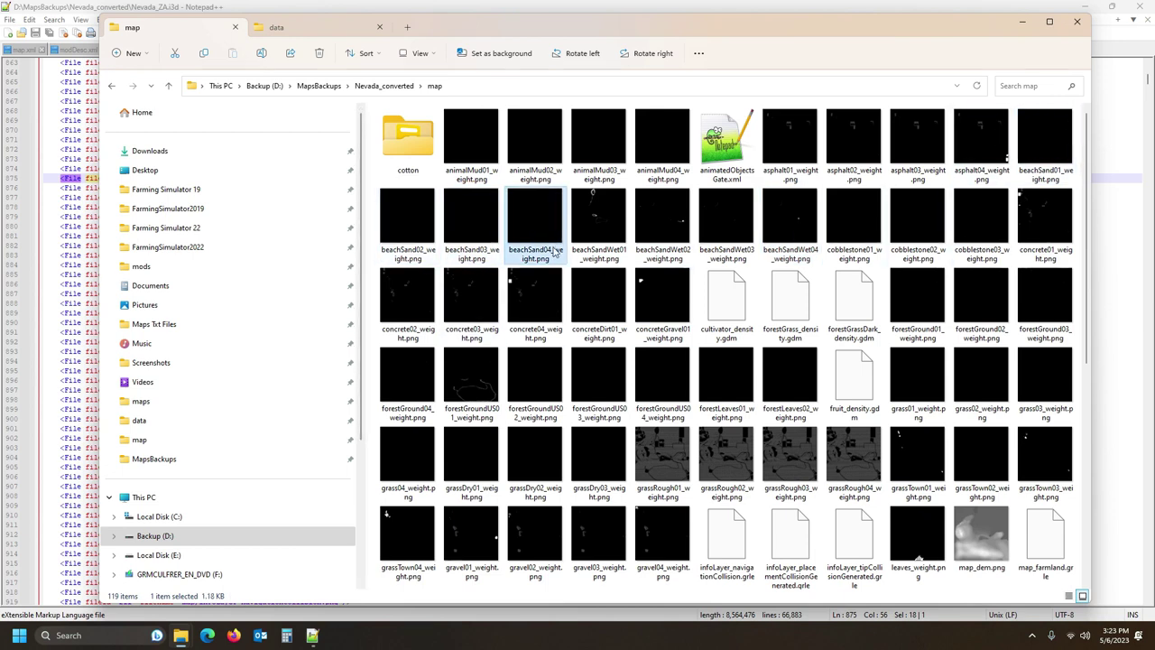
- Copy beachSandWet01_weight.png through beachSandWet04_weight.png from the converted map folder into the data folder, replacing the existing files
click(606, 217)
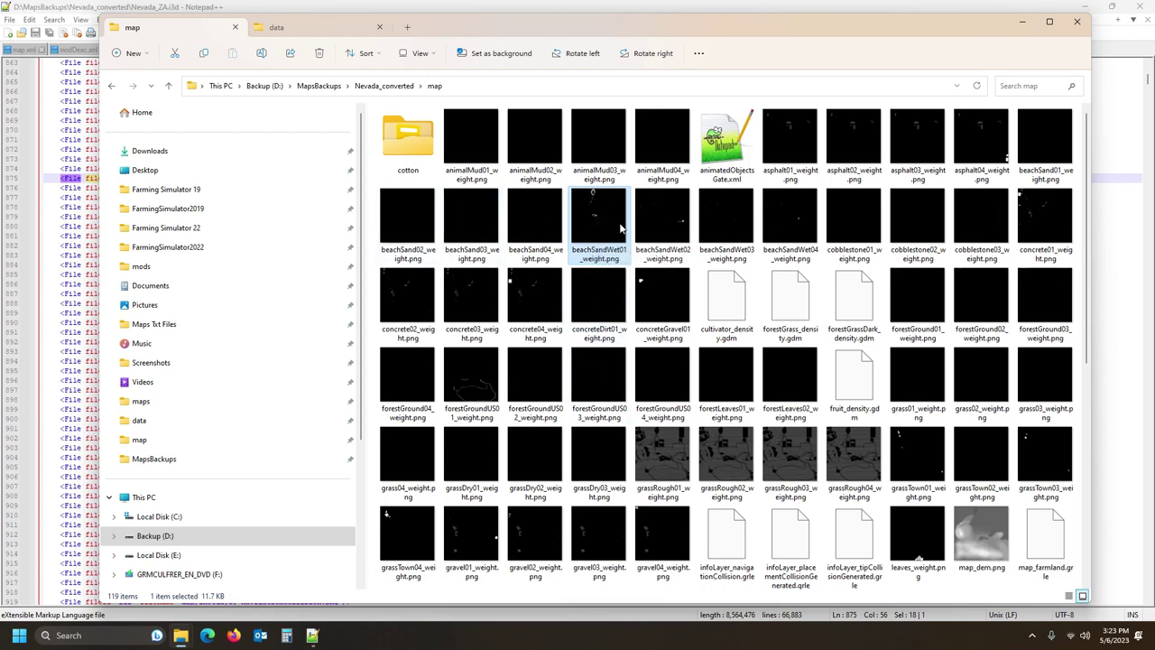
shift+click(792, 225)
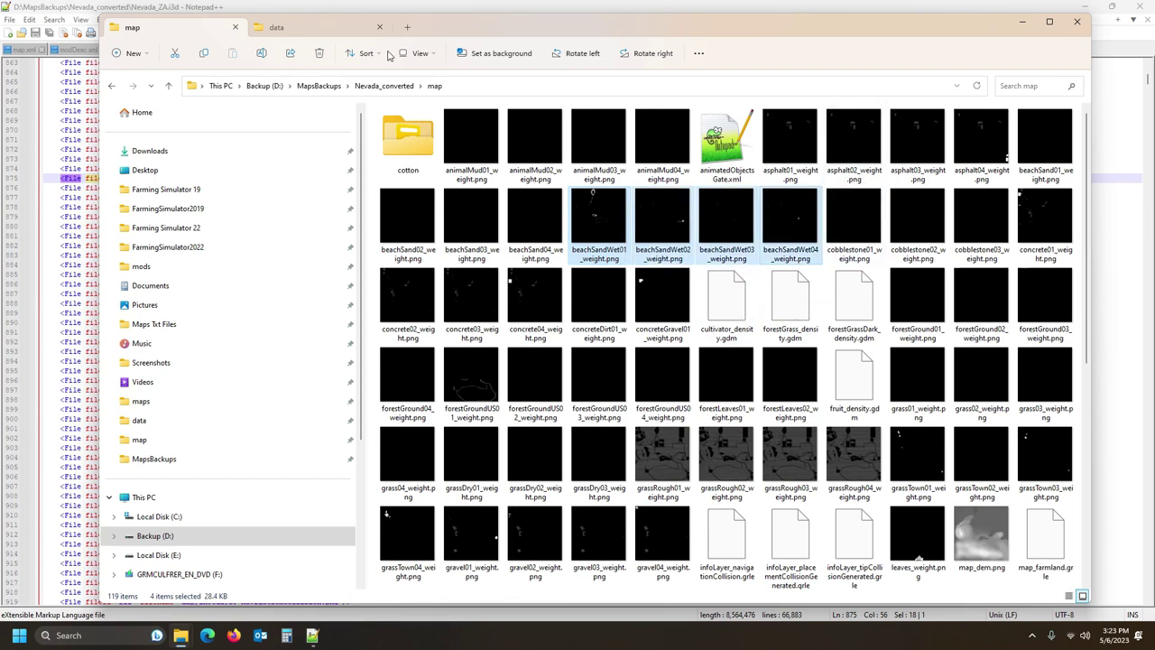
click(307, 24)
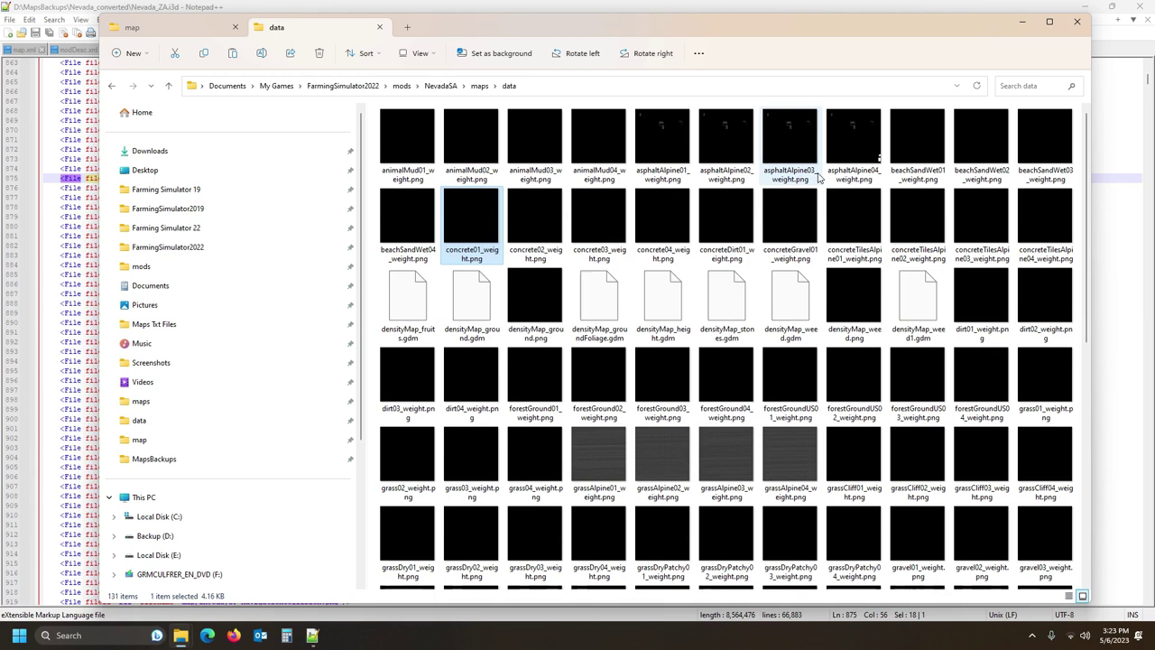
key(ctrl+v)
click(644, 222)
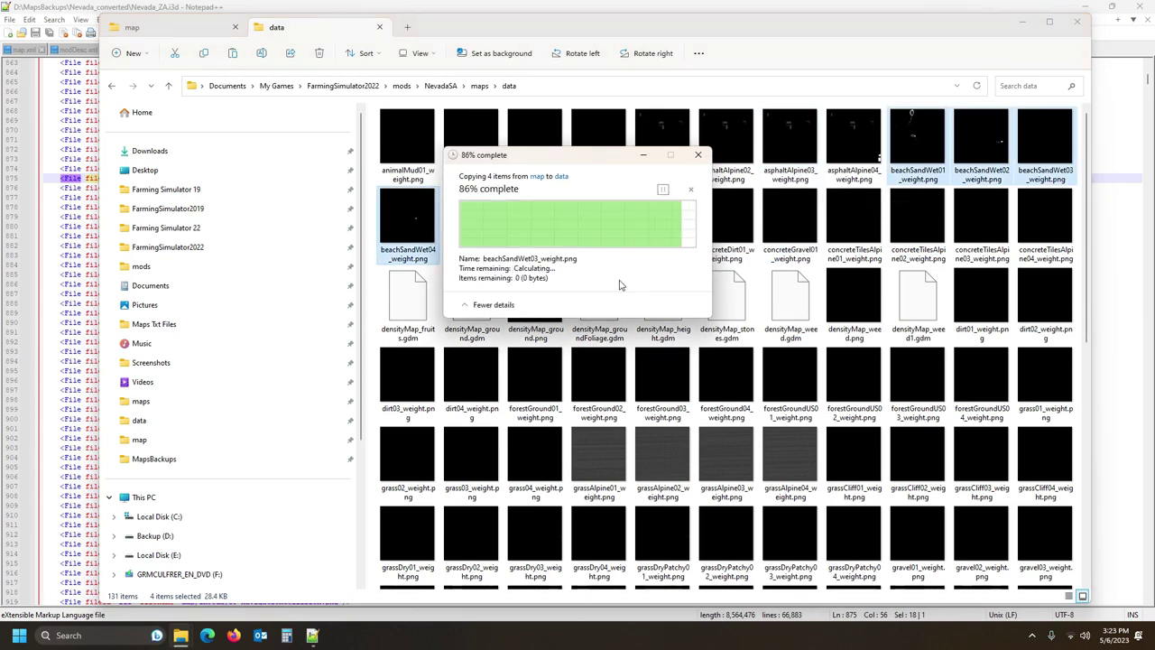
click(144, 27)
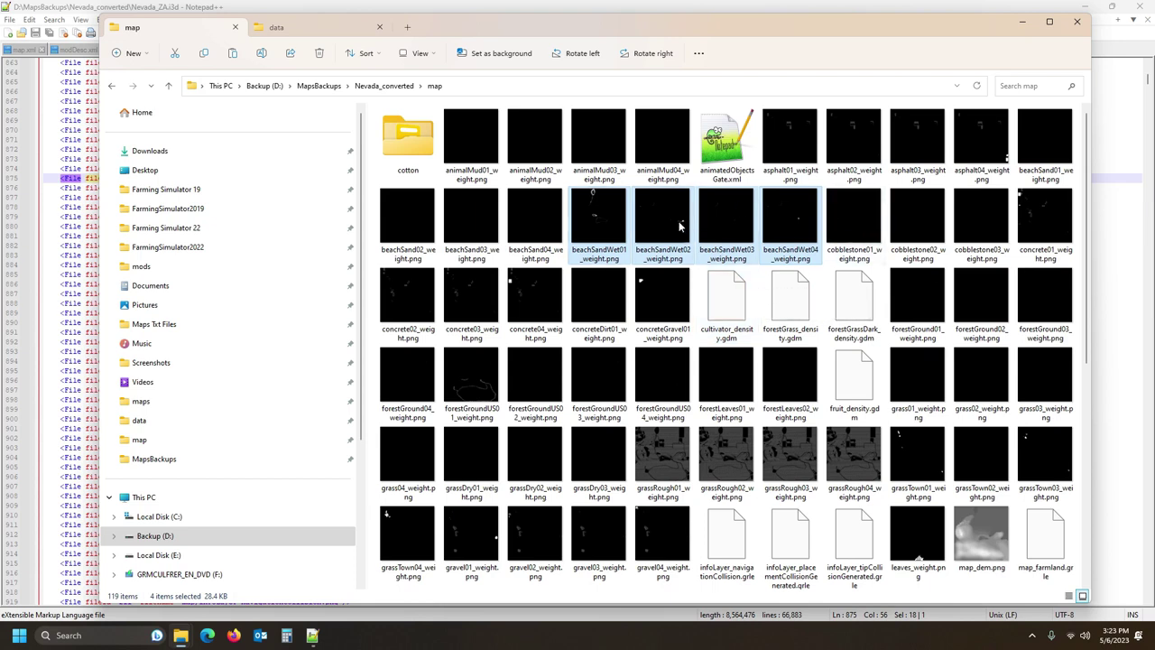
click(326, 27)
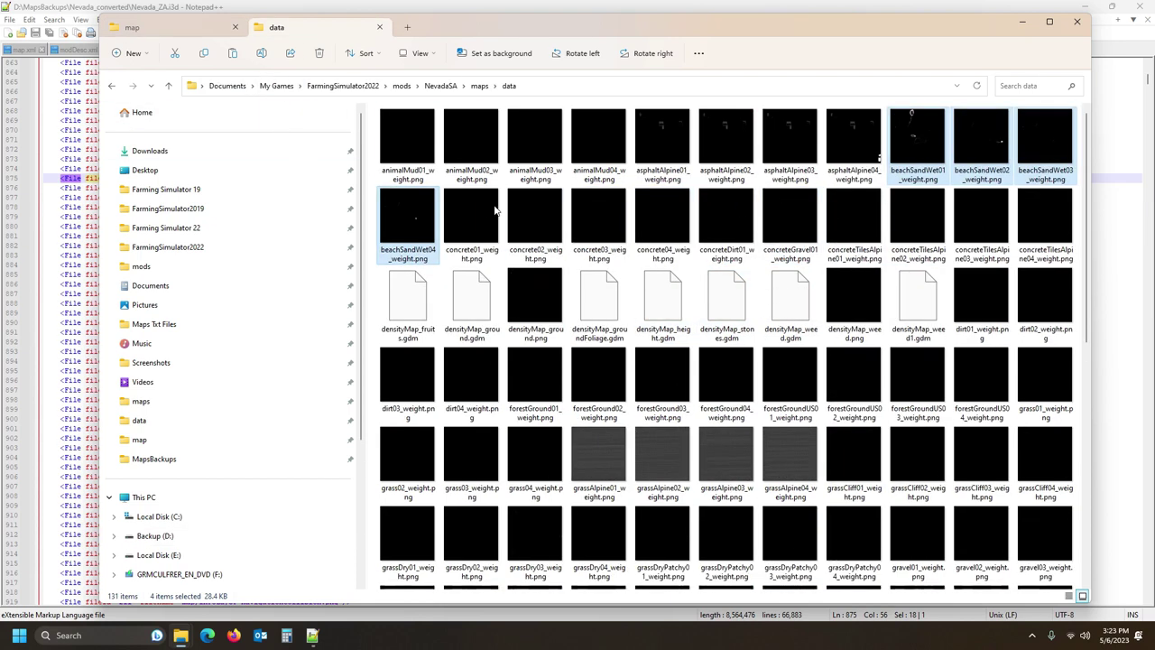
- Open map.i3d from the NevadaSA maps folder in GIANTS Editor
click(479, 86)
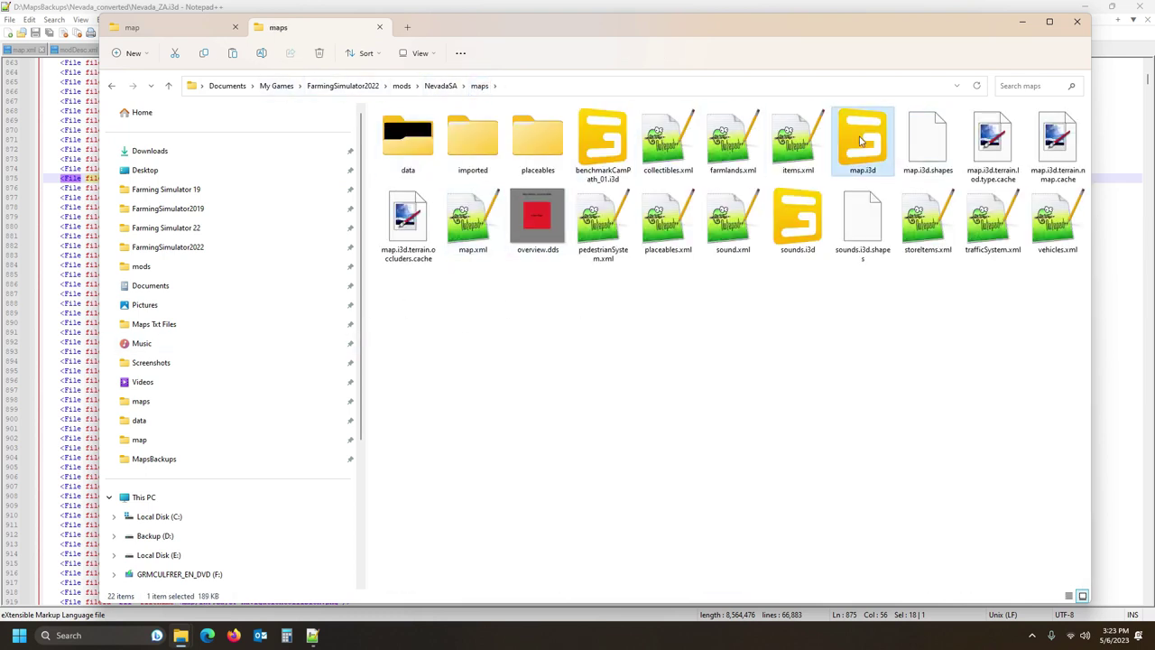
double_click(863, 141)
click(544, 389)
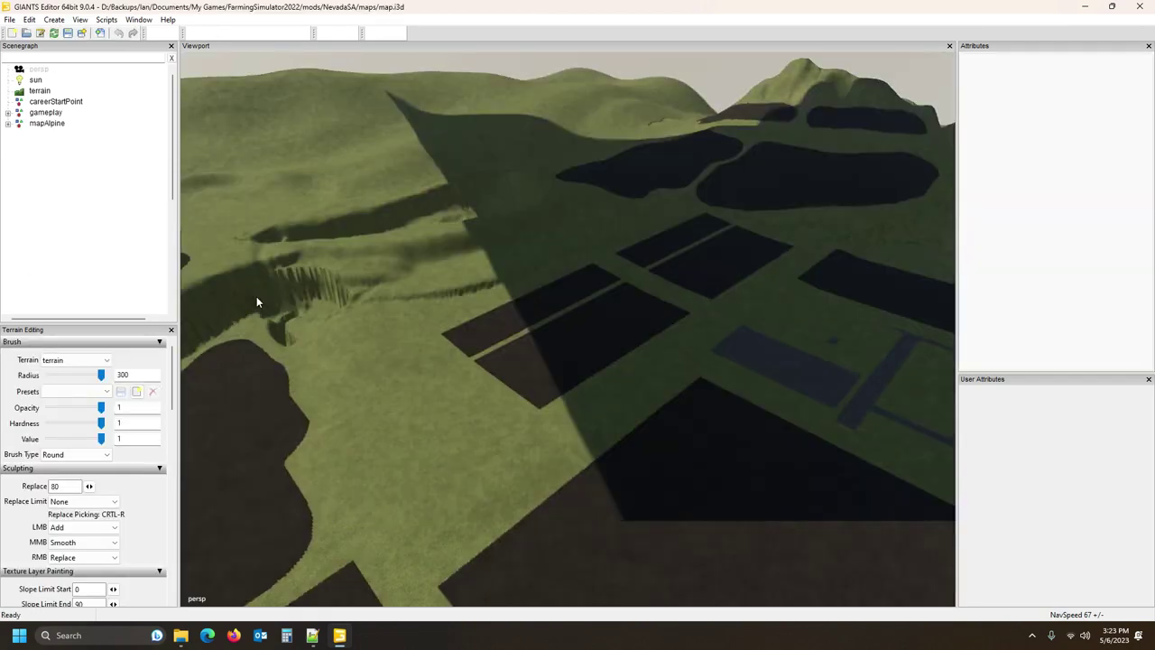
- Show the editor's console and enlarge it to read the map's loading log
mouse_move(181, 635)
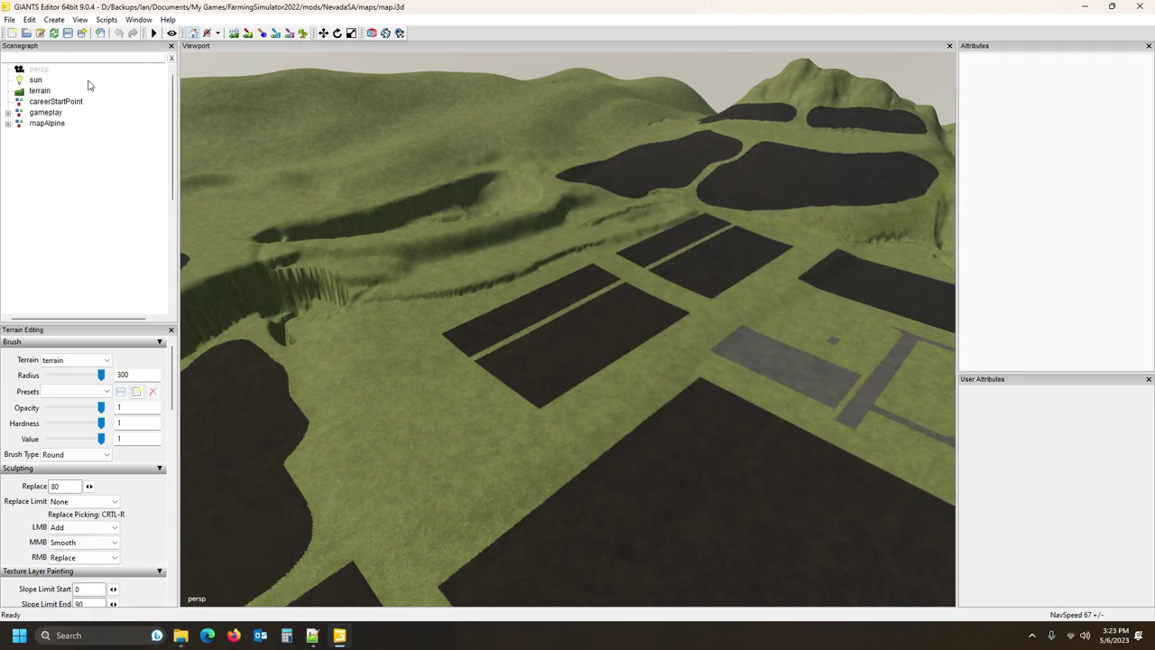
click(138, 19)
click(158, 232)
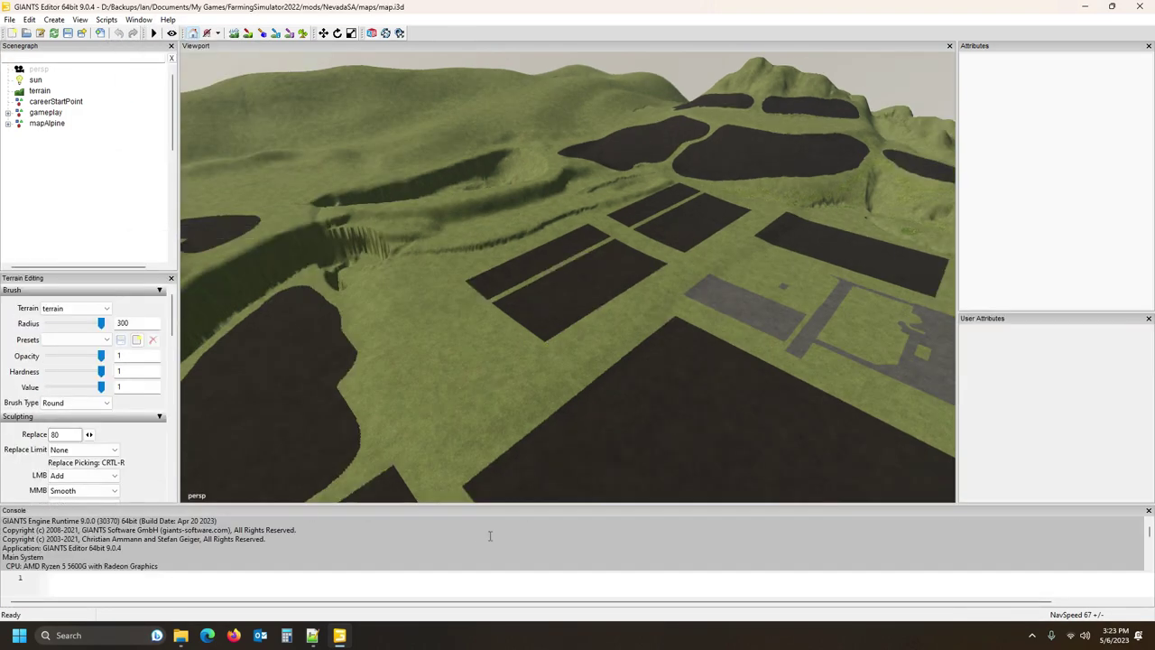
drag(503, 319, 492, 244)
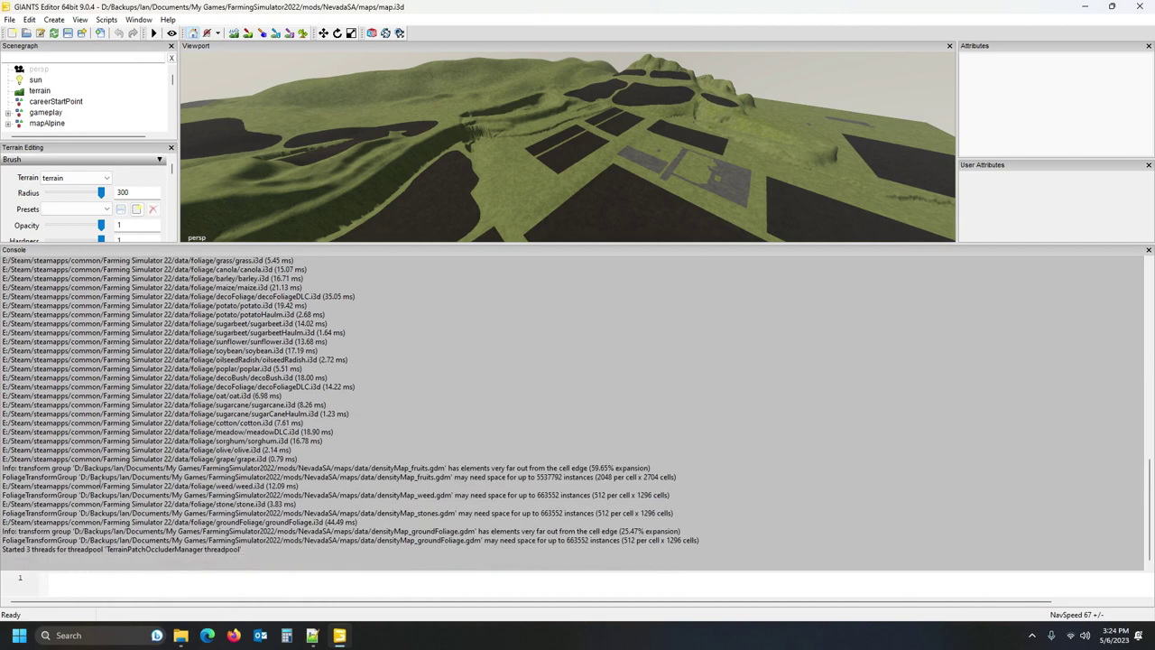
- Read back through the map's loading log, close GIANTS Editor and open the NevadaSA maps data folder
scroll(339, 397, up, 5)
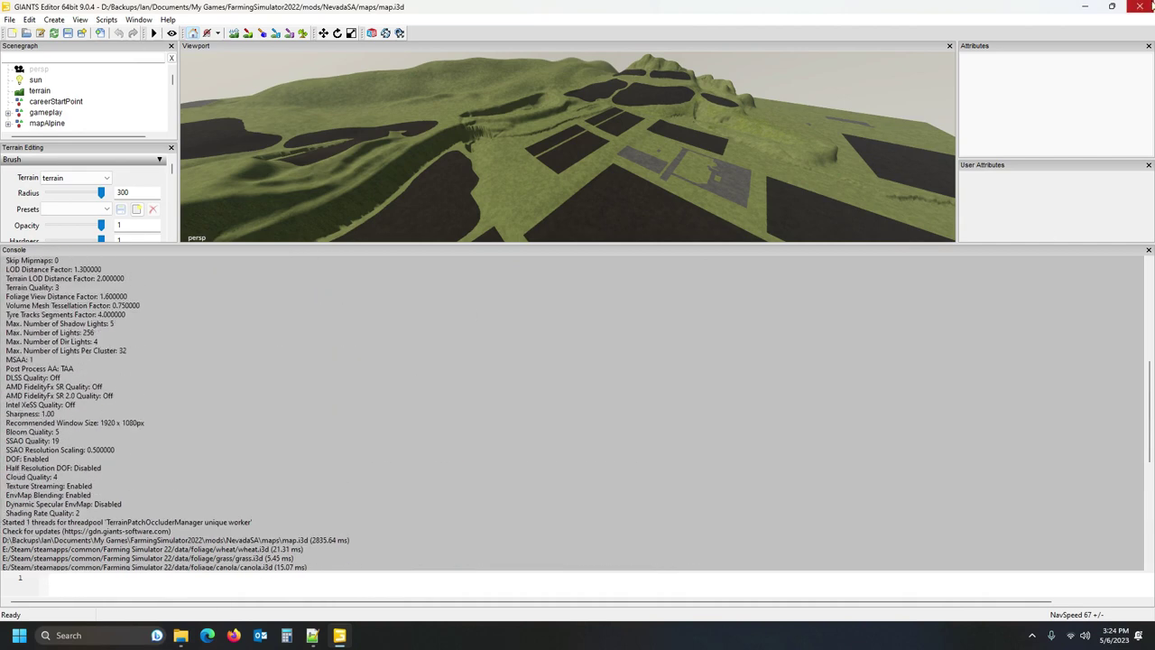
click(1146, 7)
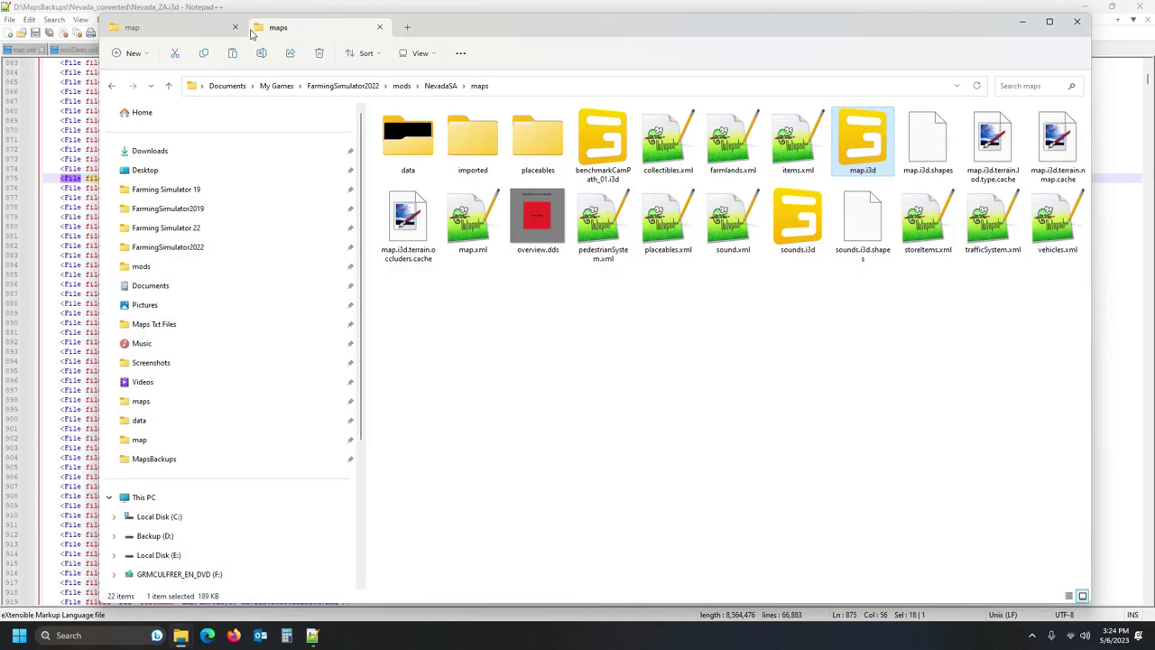
double_click(408, 137)
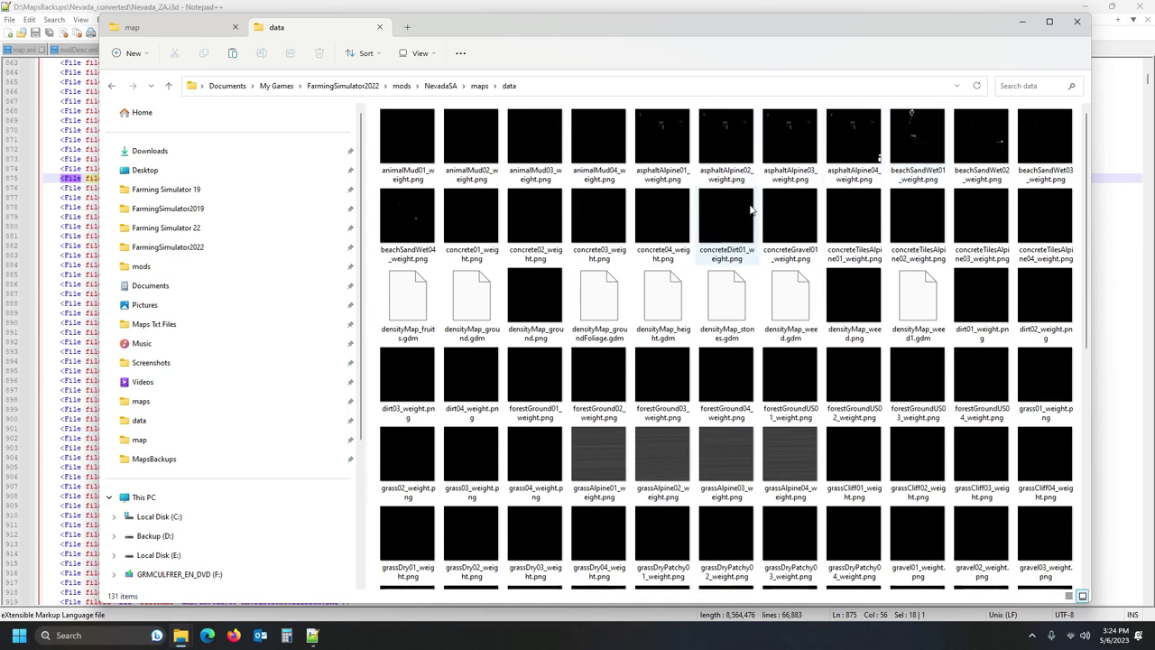
- Examine cobblestone01_weight.png and cobblestone02_weight.png from the converted map folder in paint.net and look for matching cobblestone files in the data folder
click(135, 28)
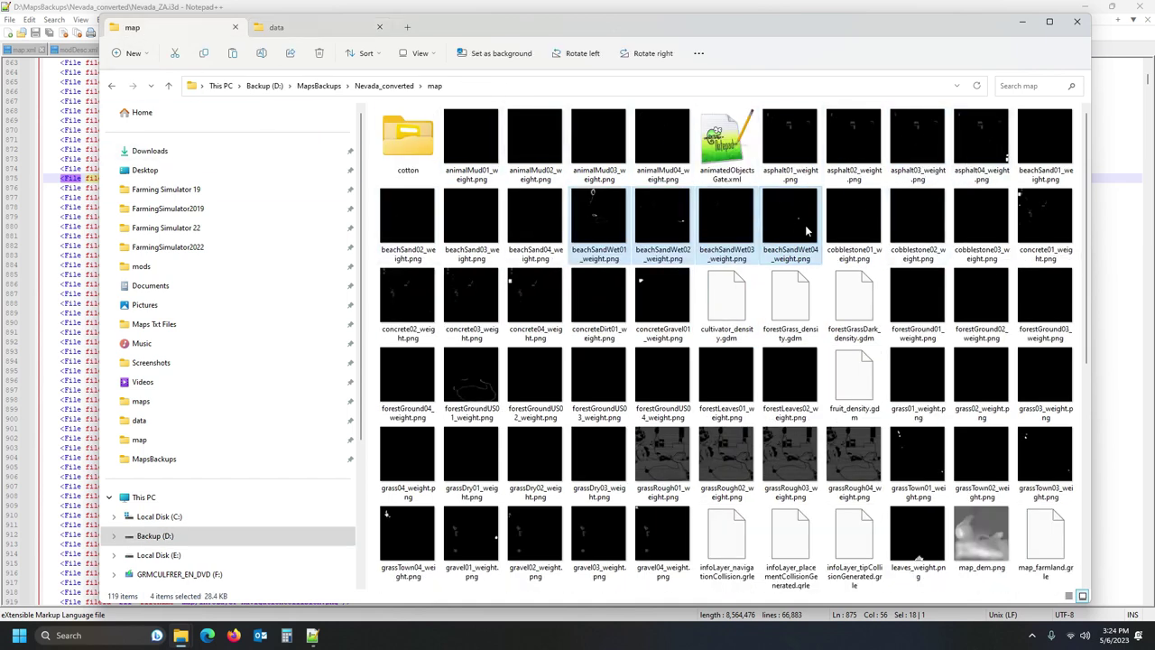
click(853, 221)
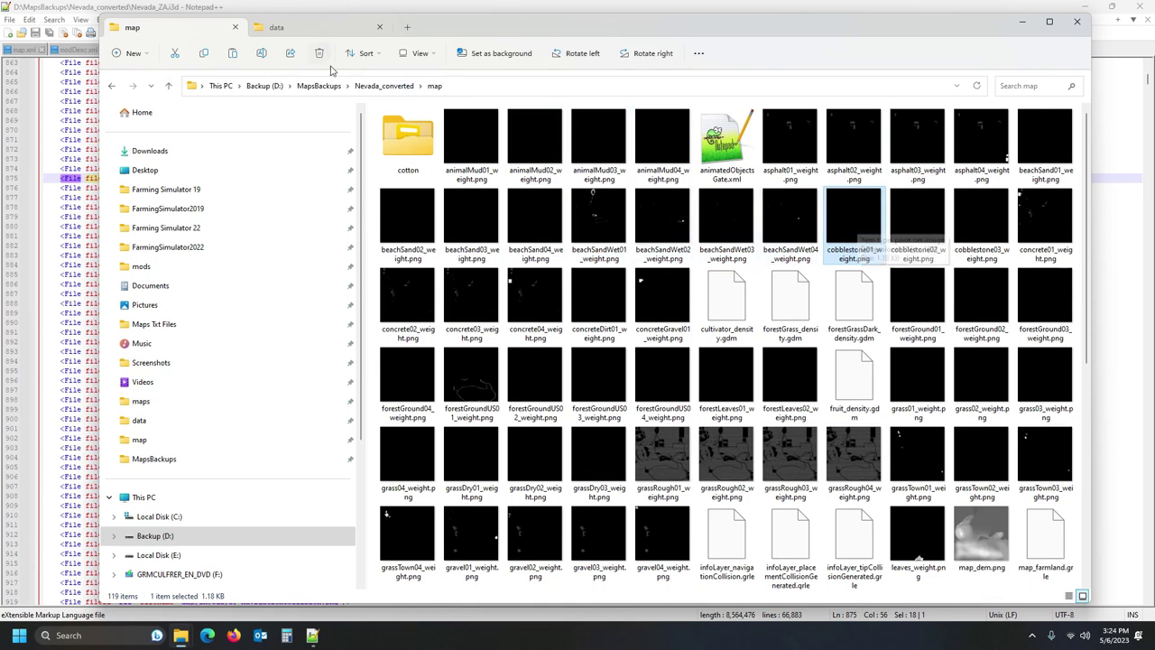
click(291, 27)
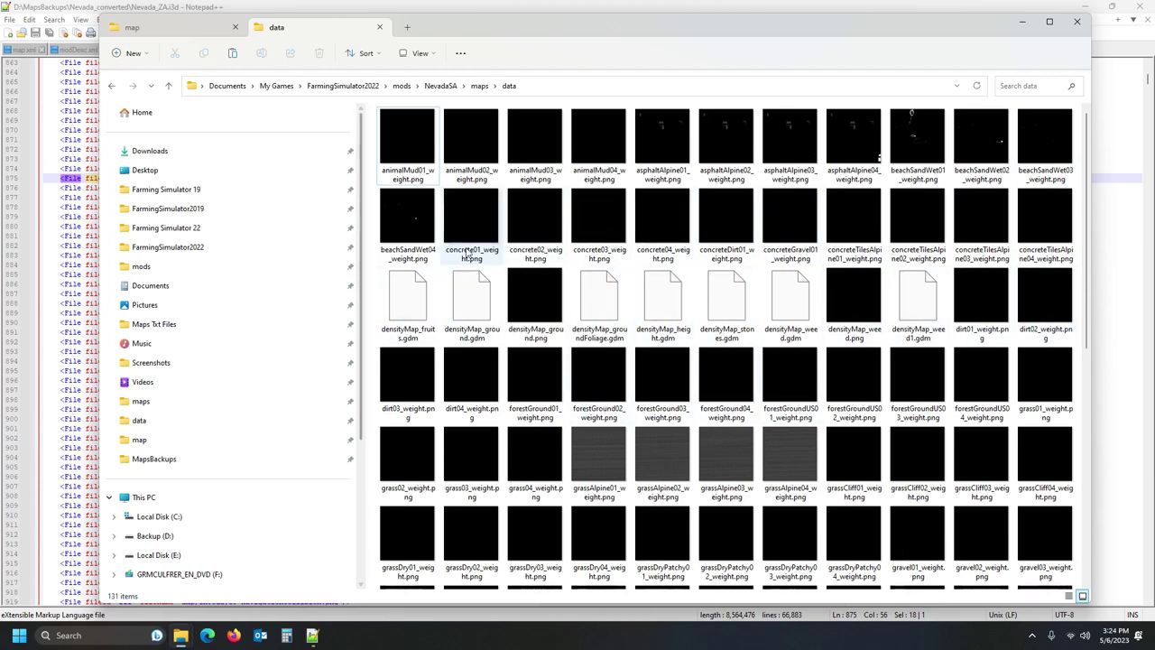
click(148, 29)
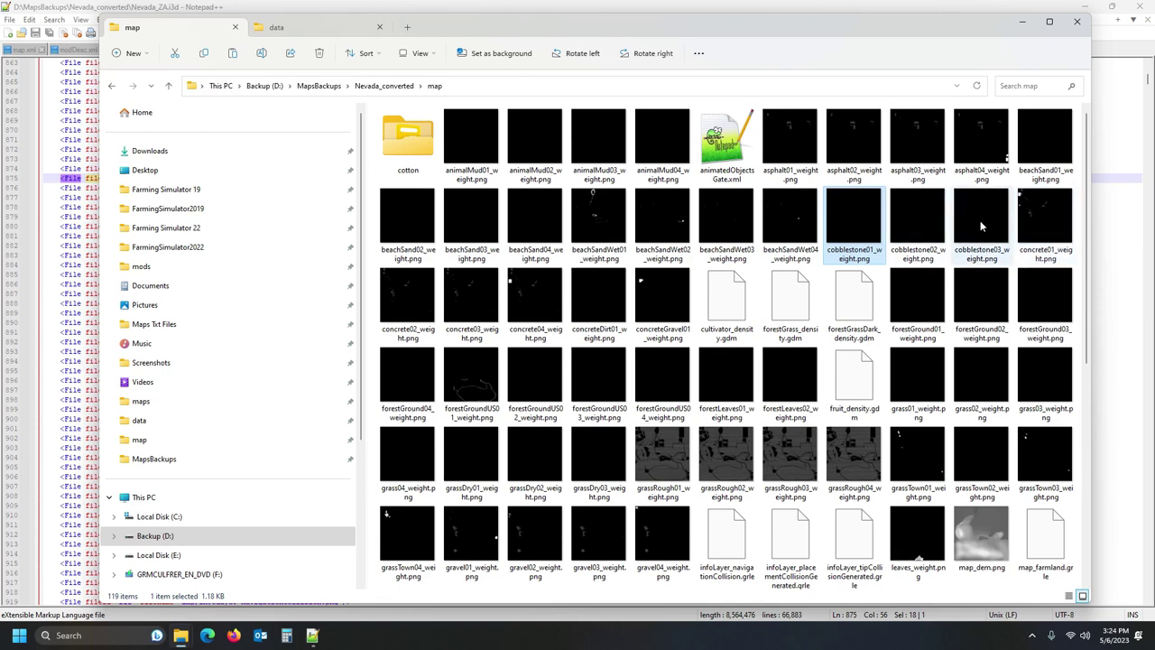
double_click(867, 219)
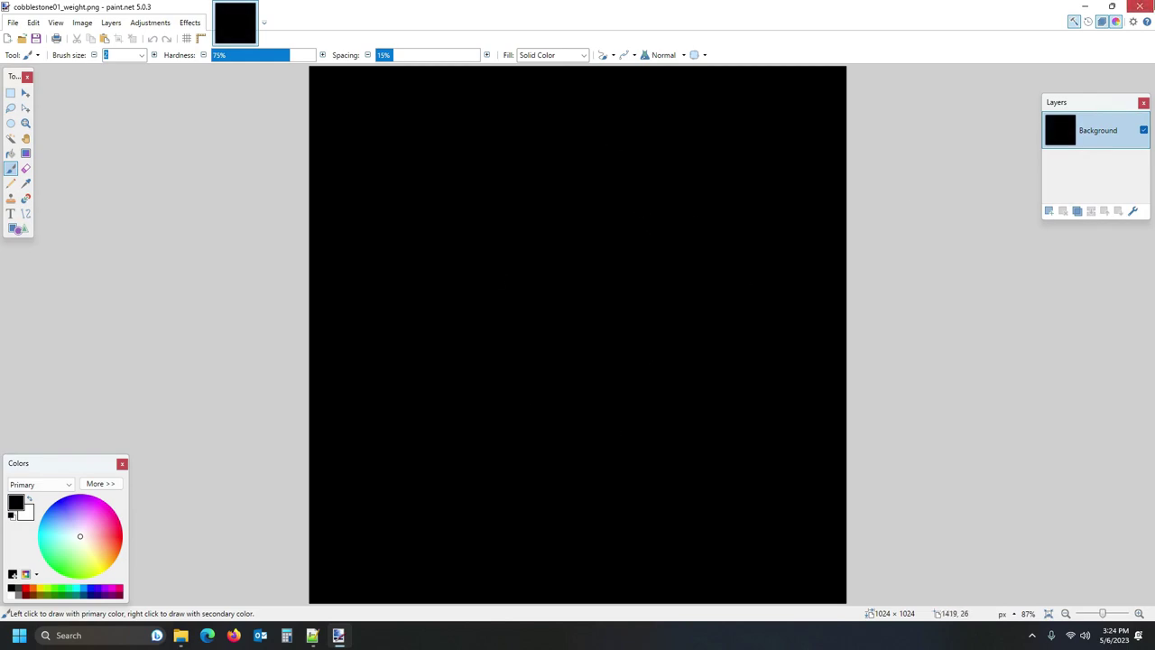
click(1141, 8)
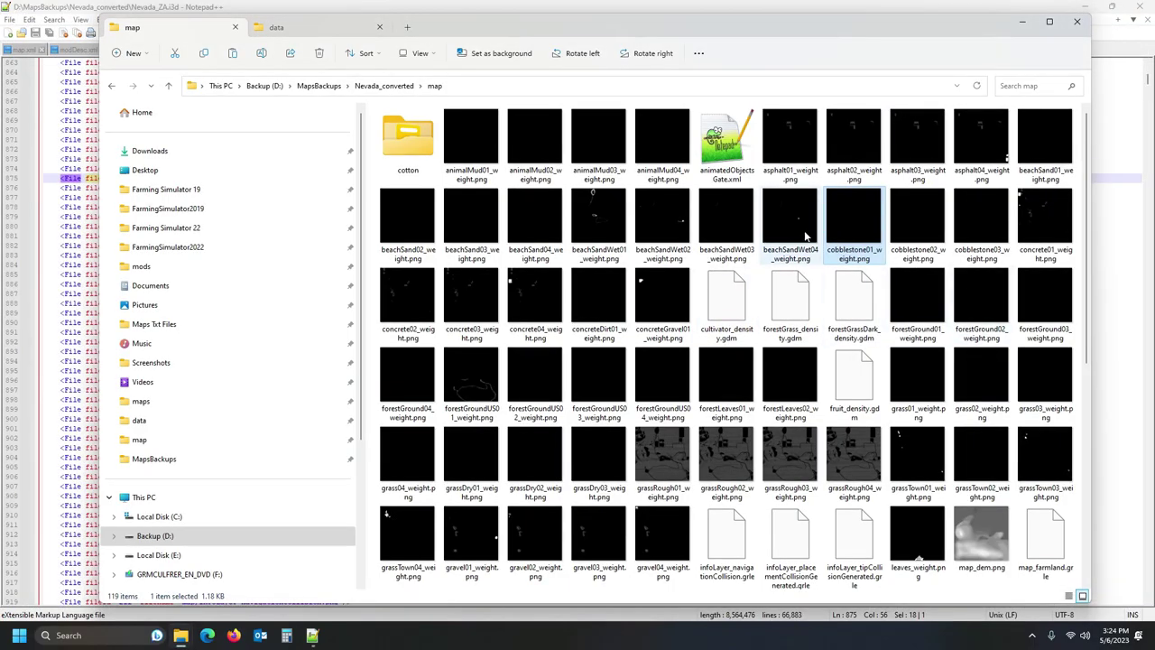
double_click(922, 219)
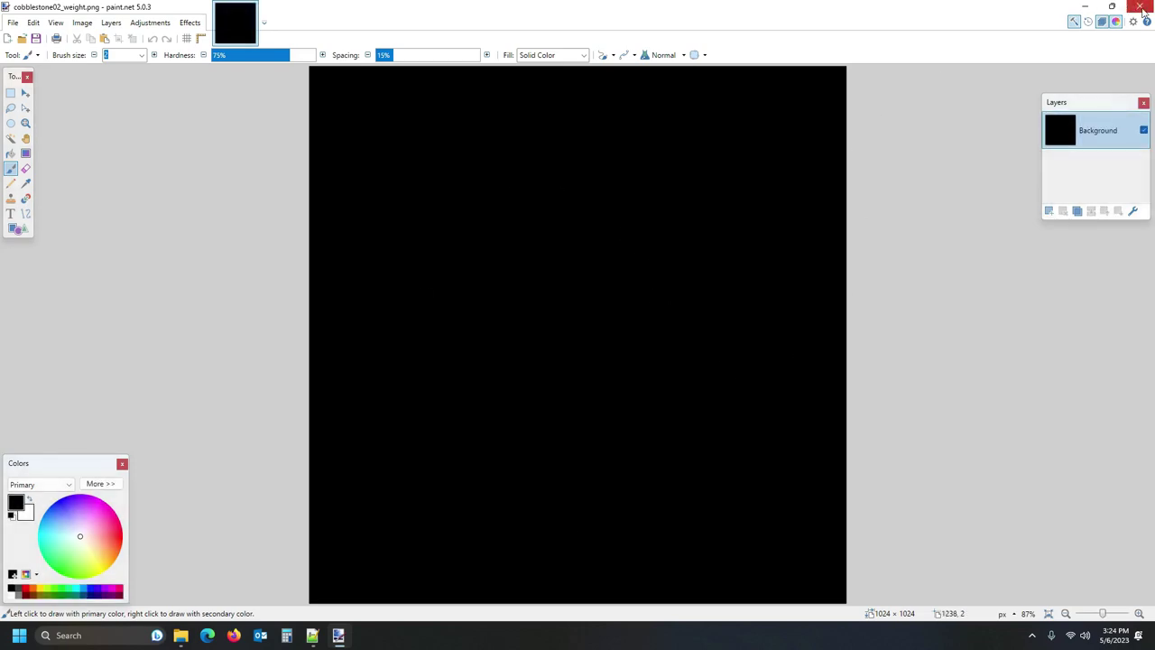
click(1142, 7)
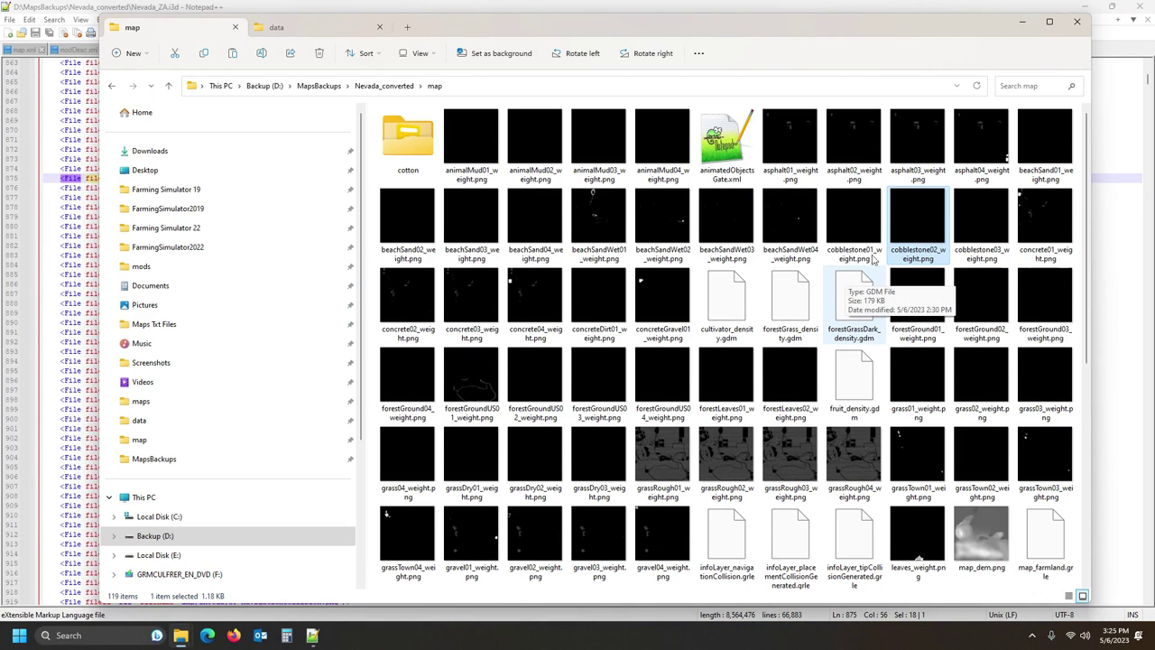
click(312, 28)
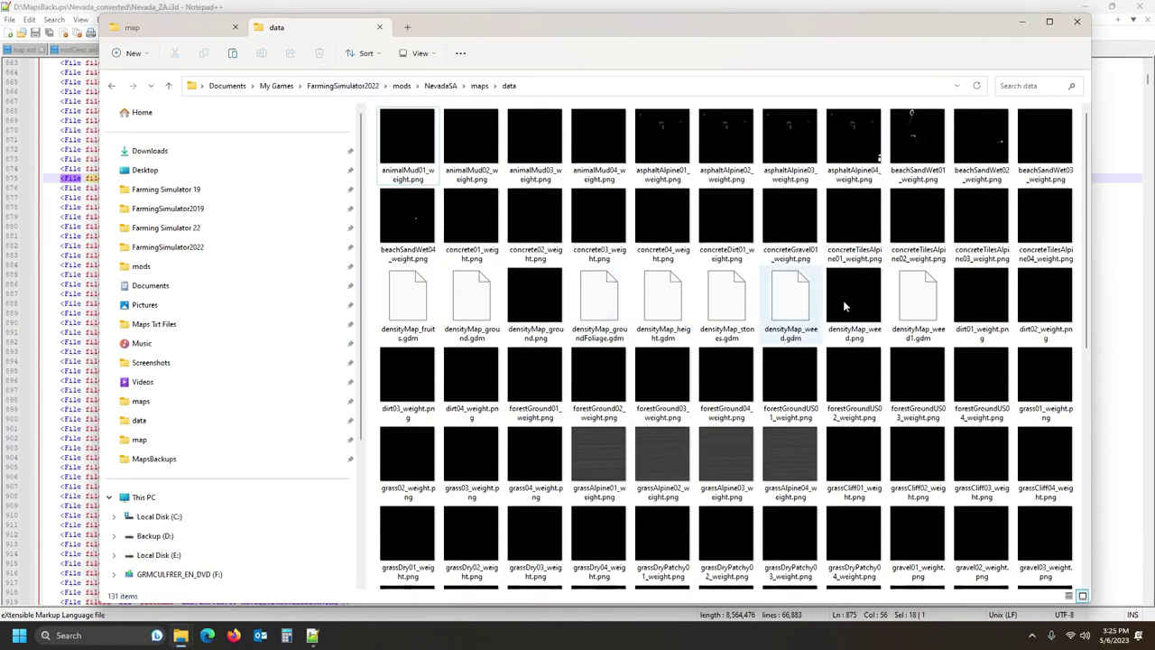
- Copy concrete01_weight.png through concrete04_weight.png from the converted map folder into the data folder, replacing the existing files
click(132, 27)
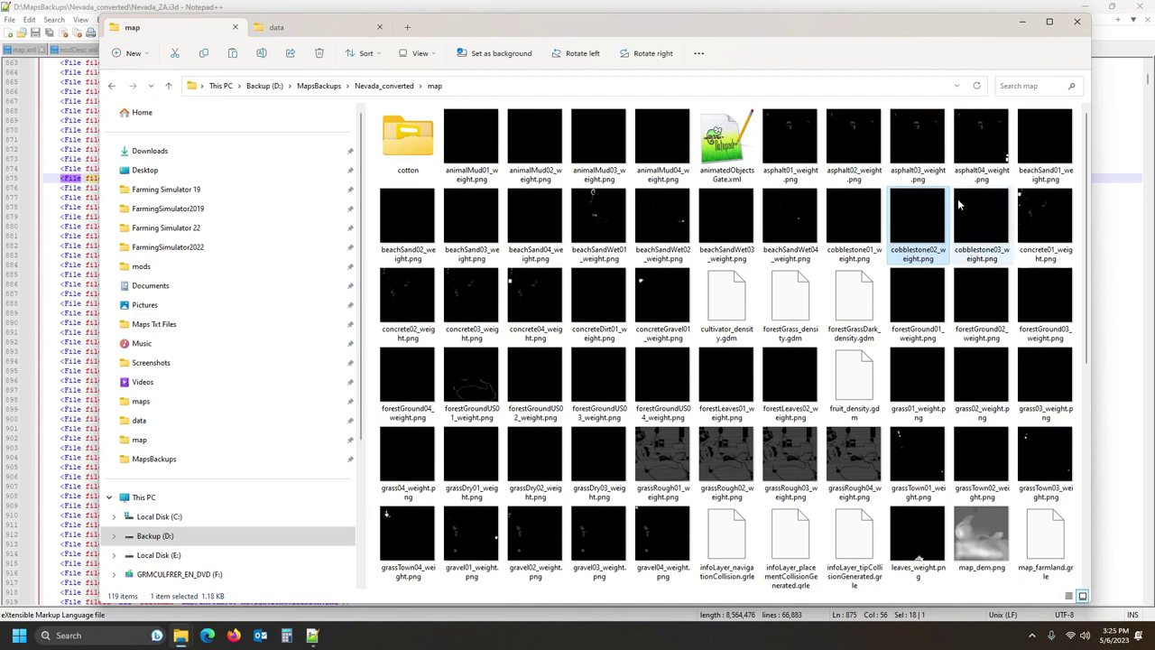
click(1043, 224)
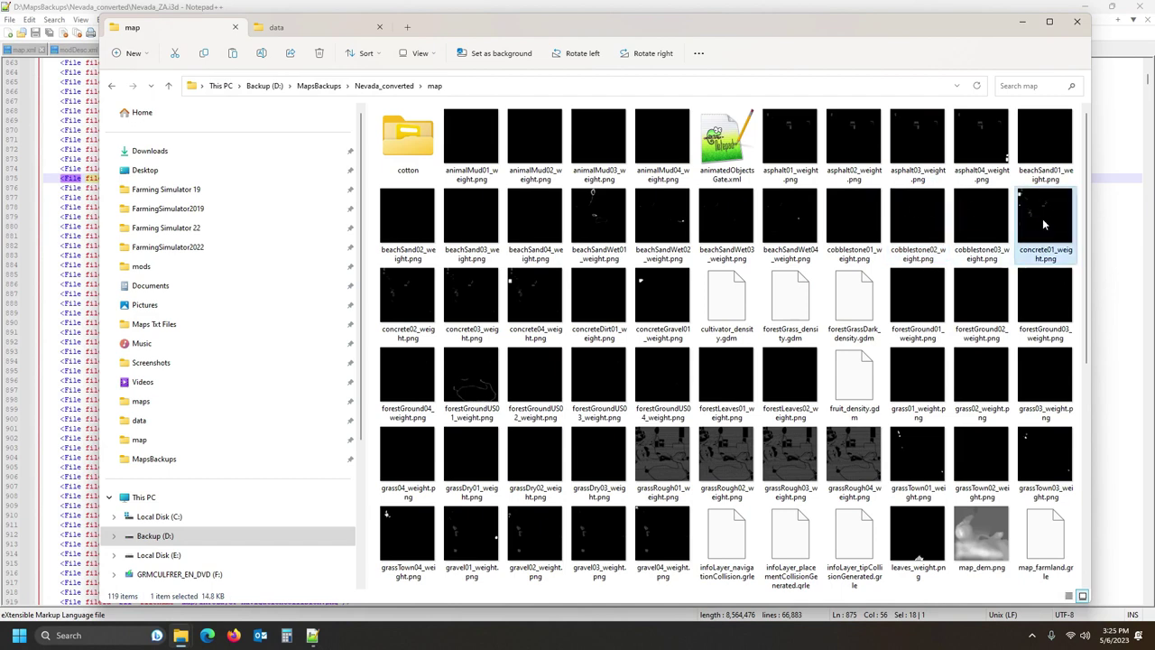
shift+click(536, 309)
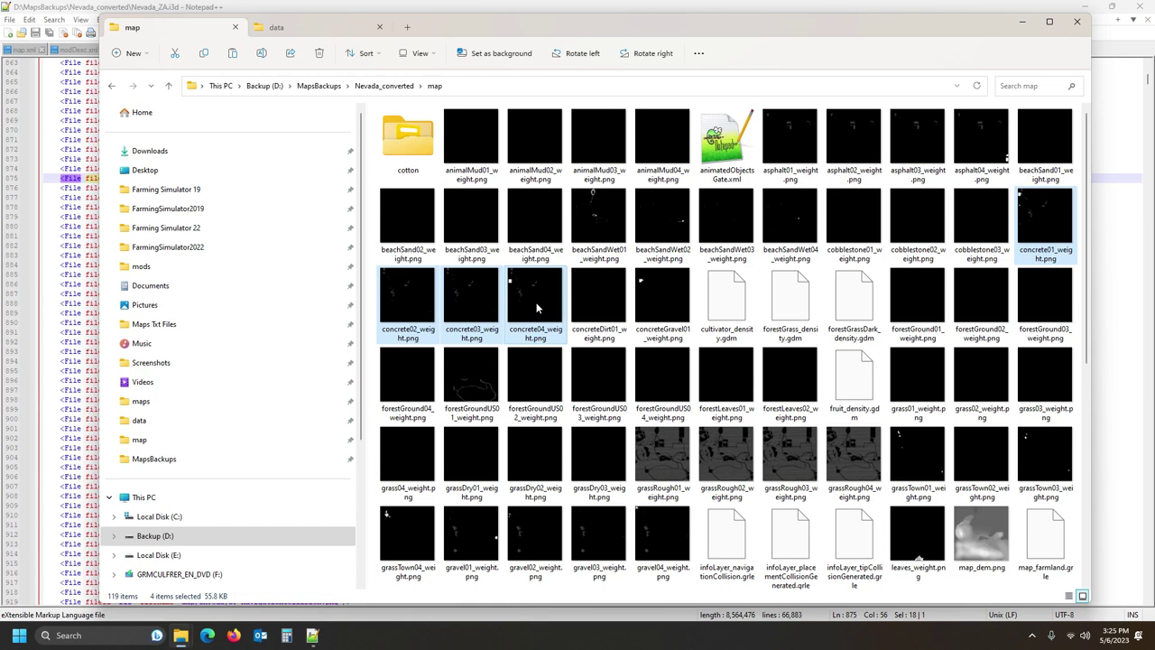
click(305, 27)
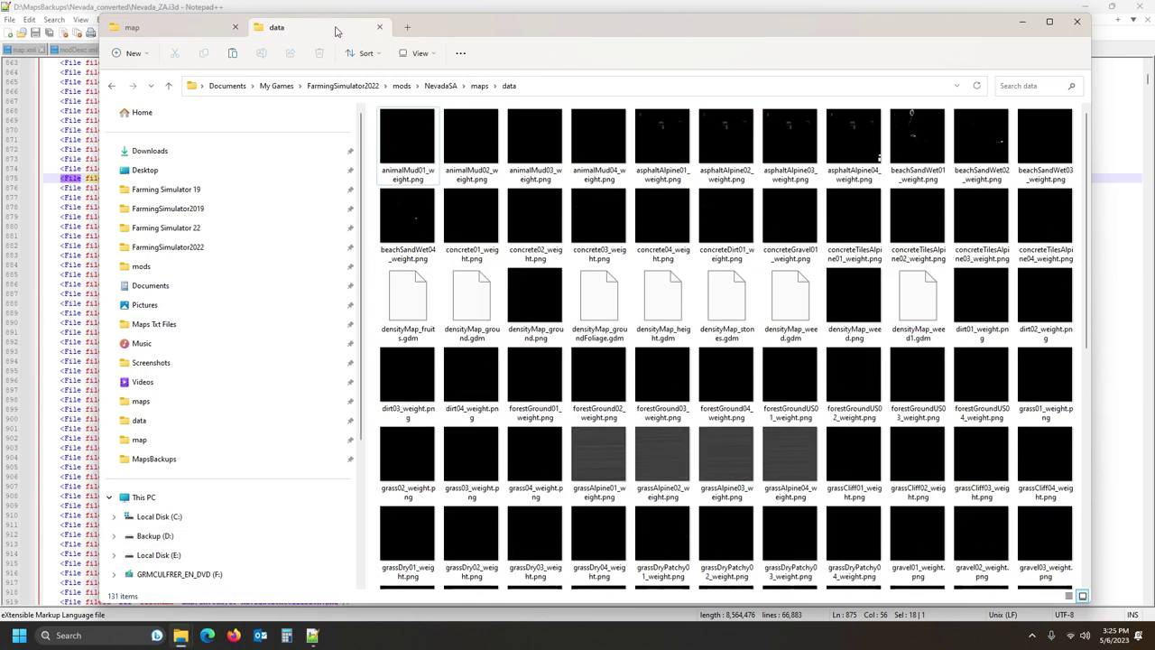
click(790, 219)
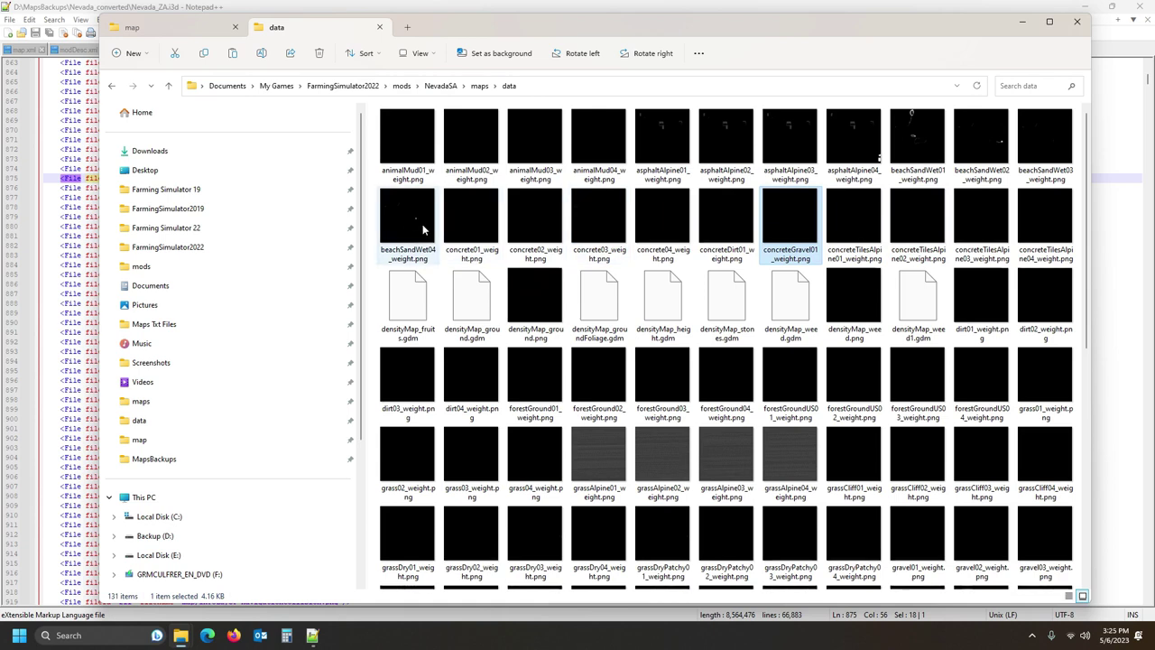
click(477, 225)
key(ctrl+v)
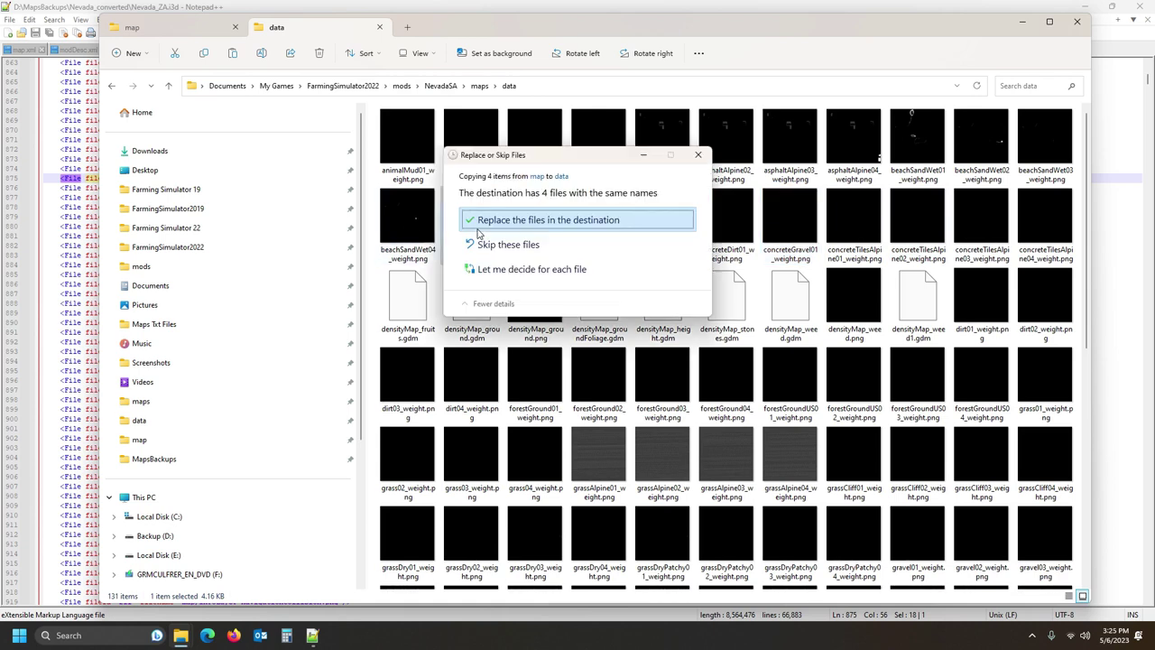
click(568, 220)
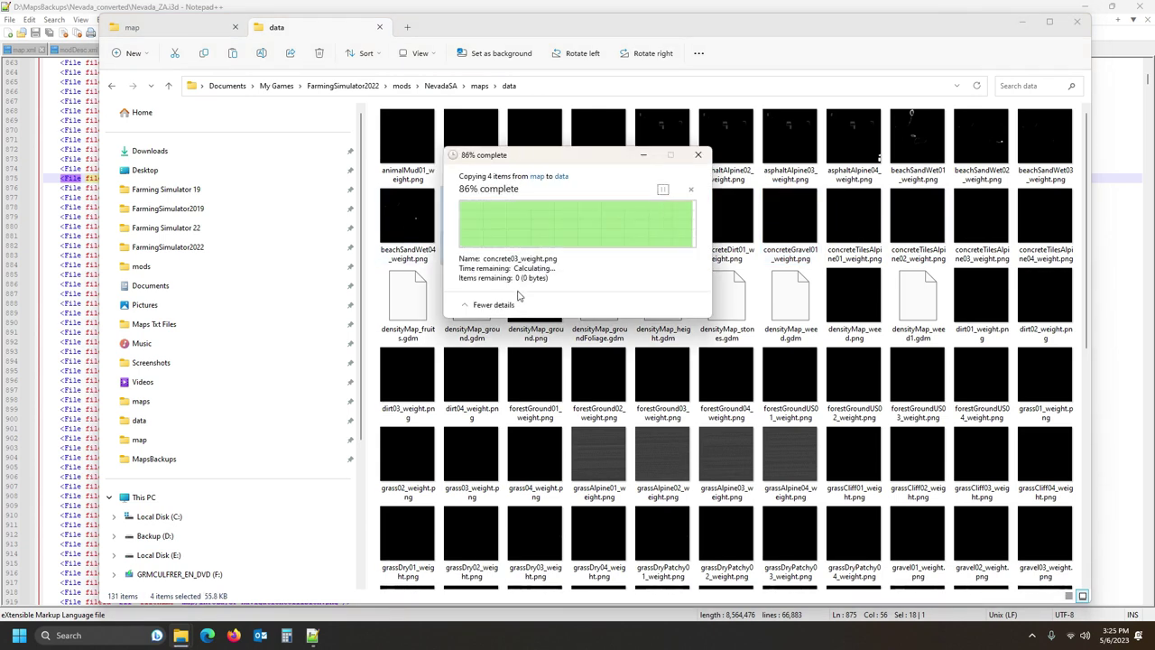
- Copy concreteDirt01_weight.png and concreteGravel01_weight.png from the converted map folder into the data folder, replacing the existing files
click(735, 225)
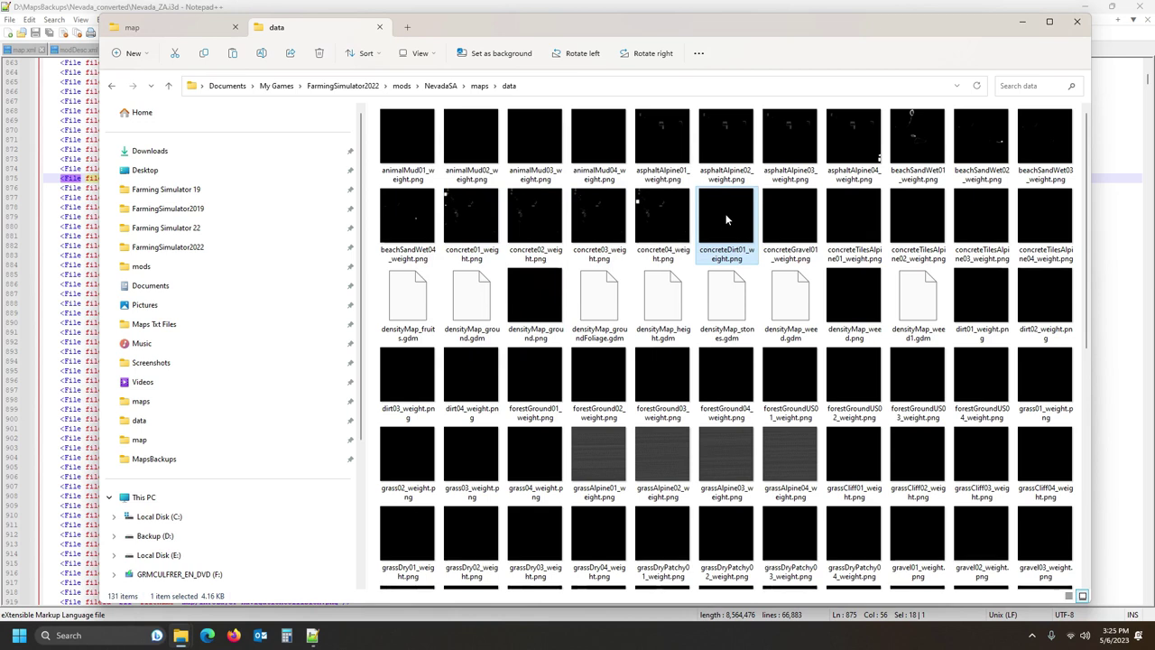
click(787, 208)
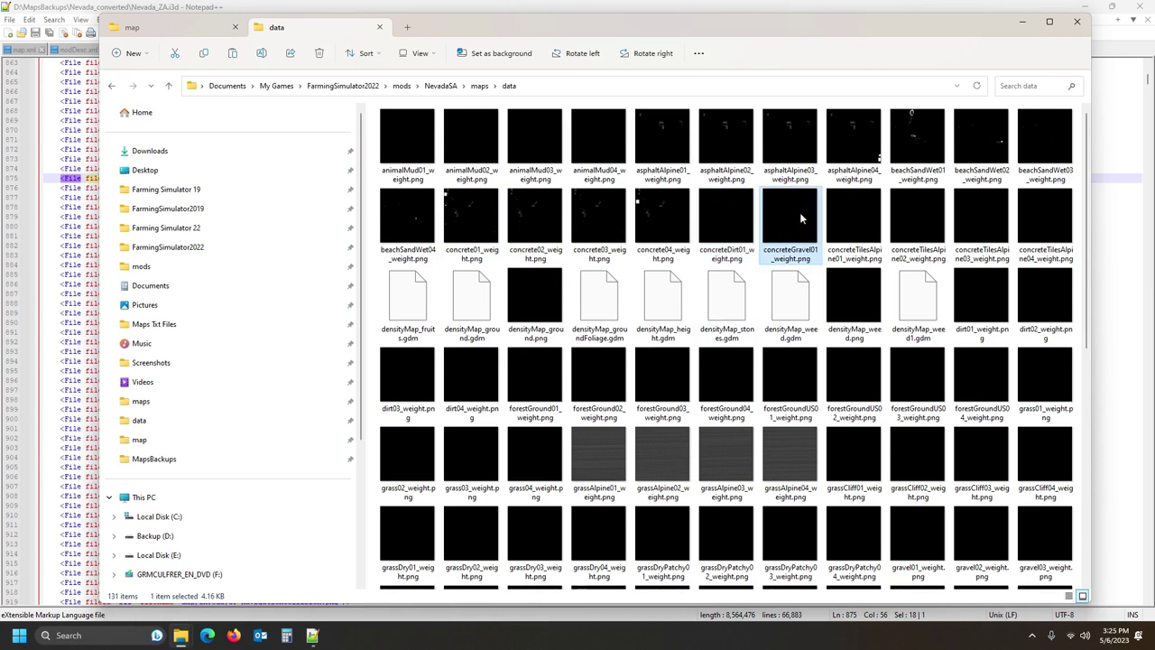
click(174, 29)
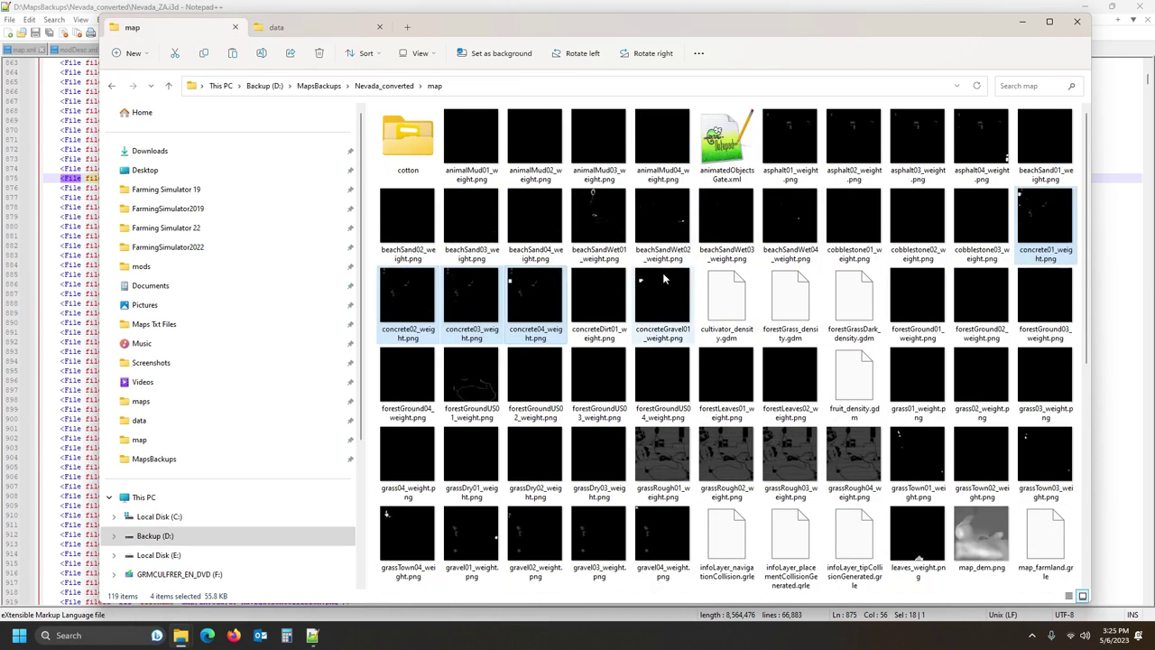
click(664, 292)
ctrl+click(605, 302)
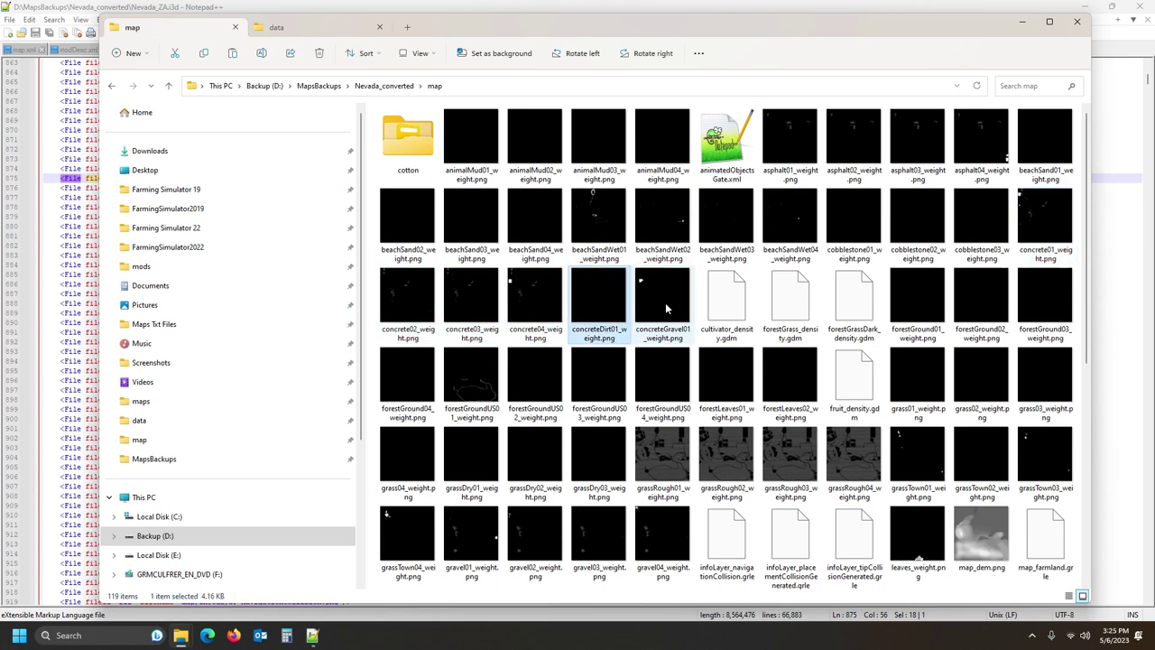
click(276, 27)
key(ctrl+v)
click(559, 220)
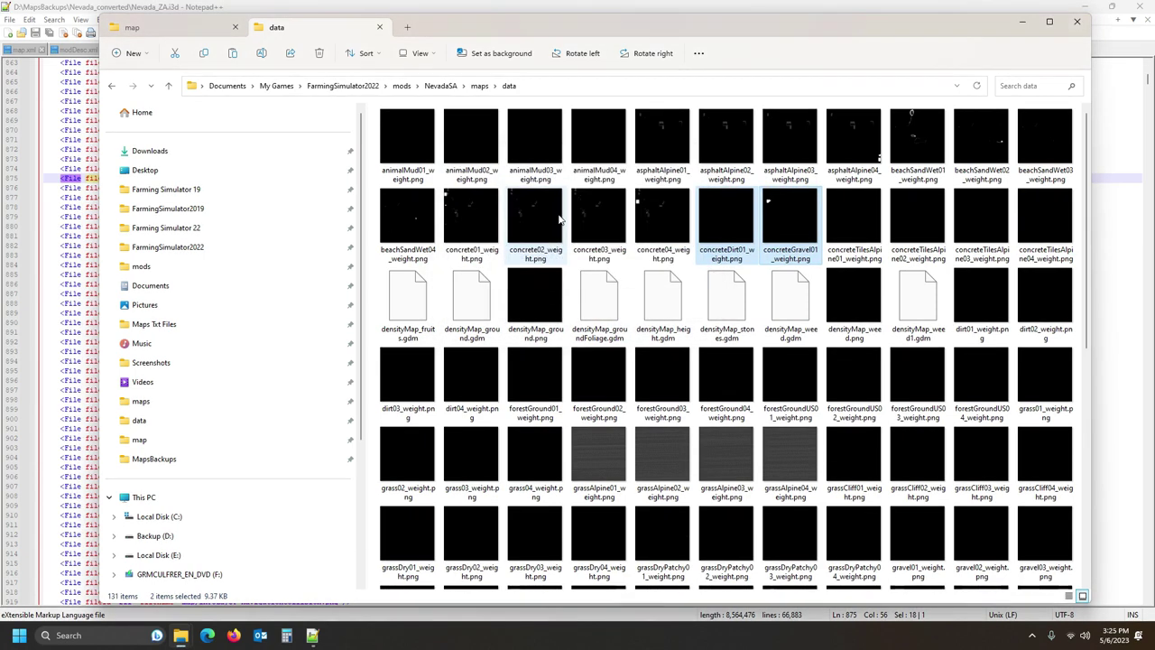
- Copy forestGround01_weight.png through forestGround04_weight.png from the converted map folder into the data folder, replacing the existing files
click(870, 212)
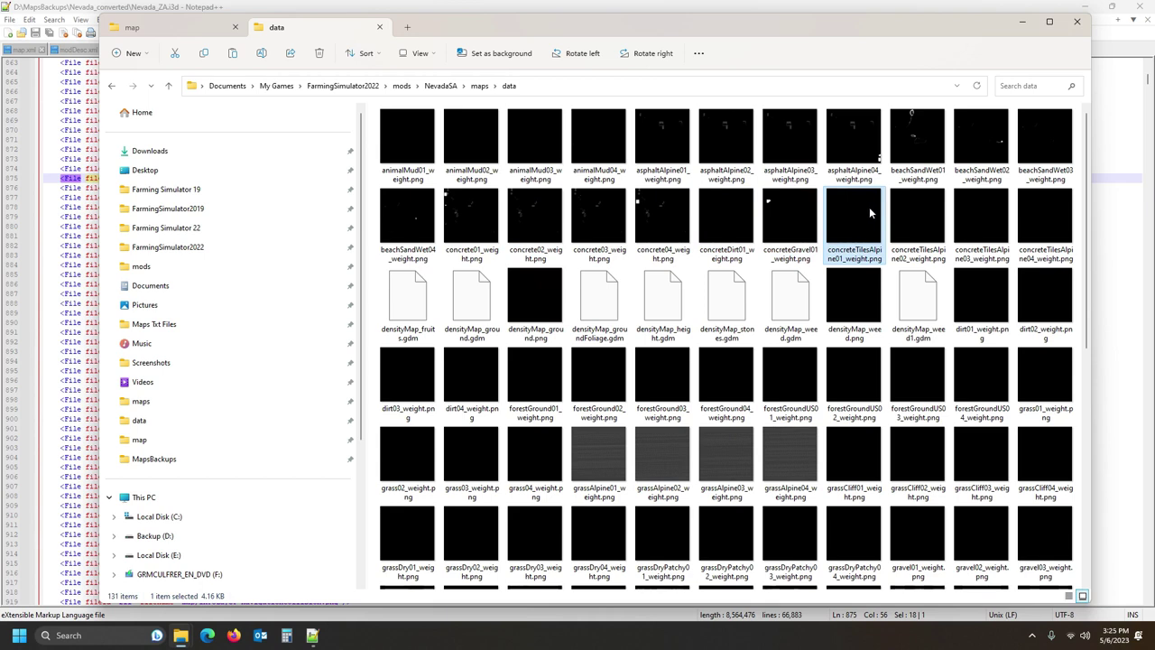
click(132, 27)
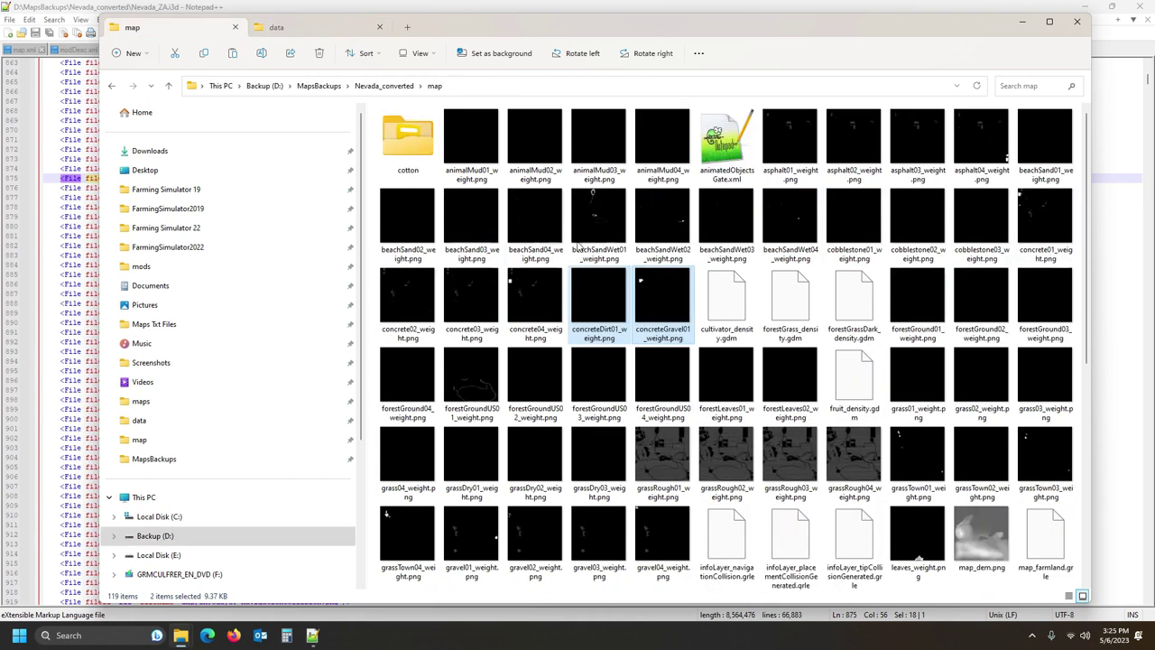
click(912, 301)
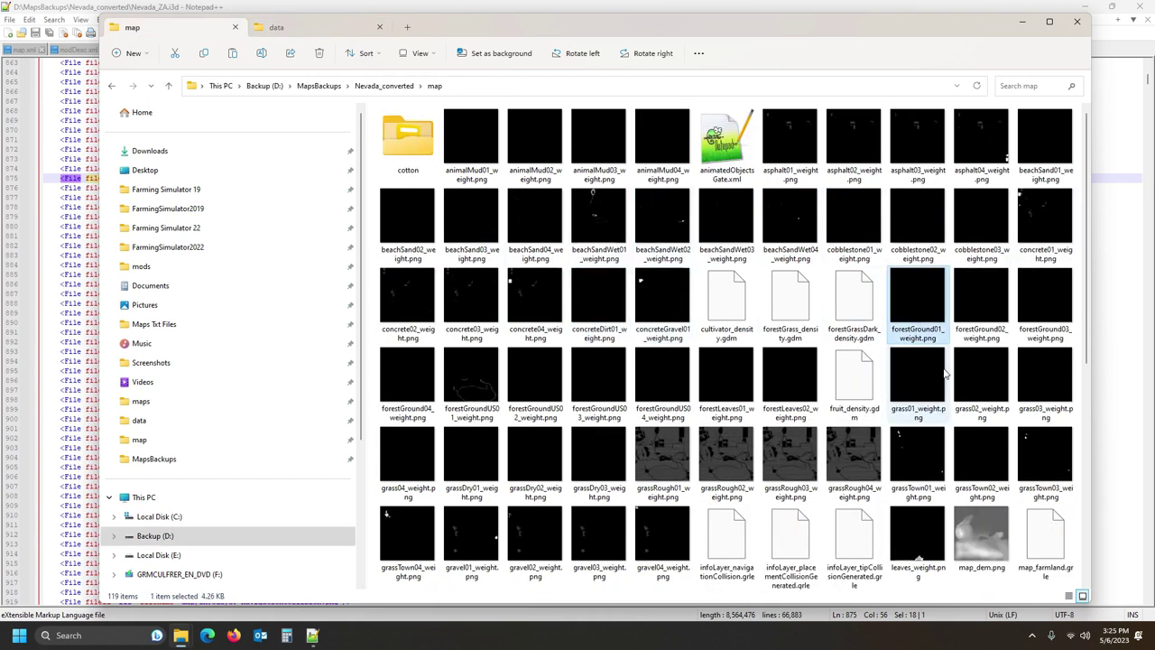
scroll(945, 372, down, 2)
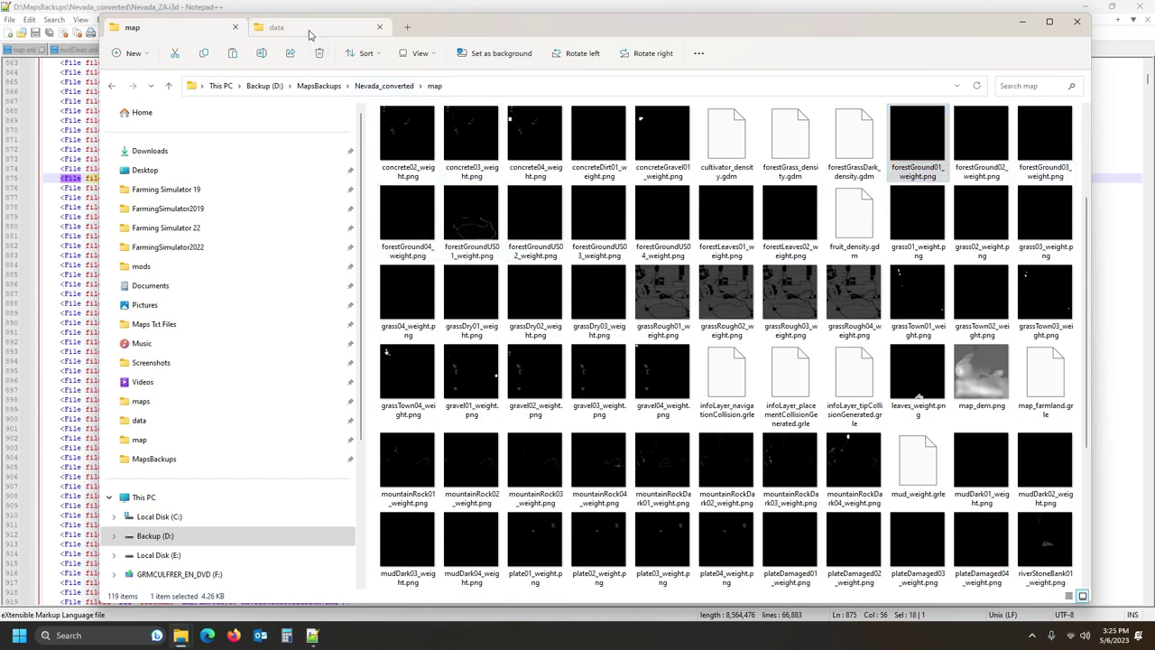
click(278, 27)
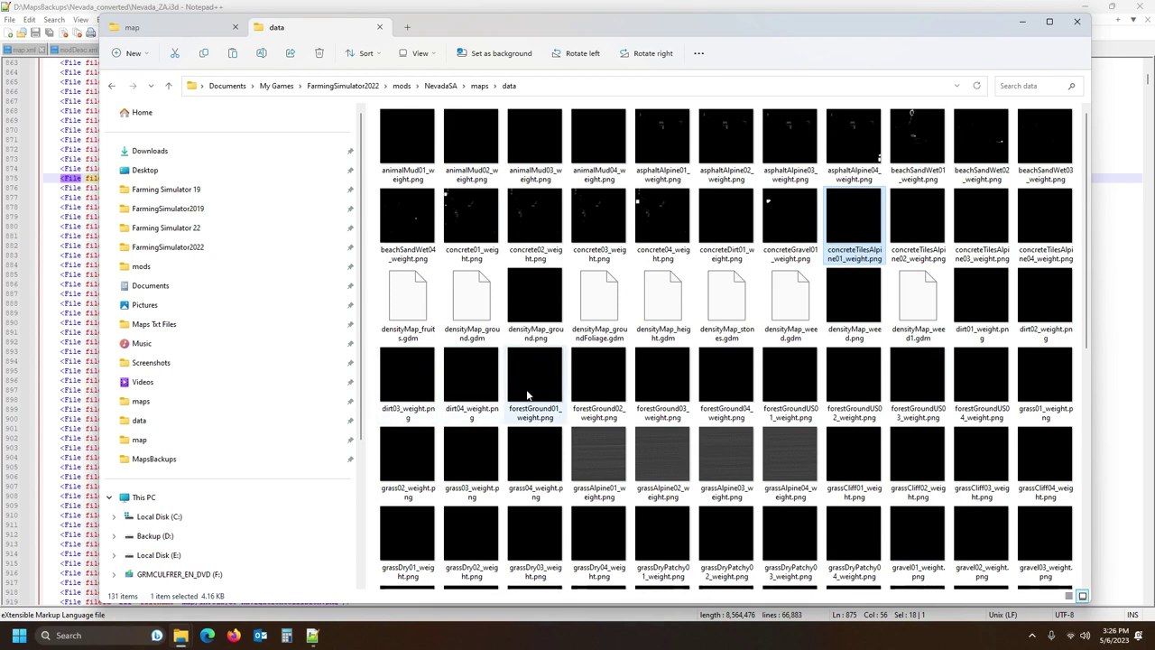
click(185, 29)
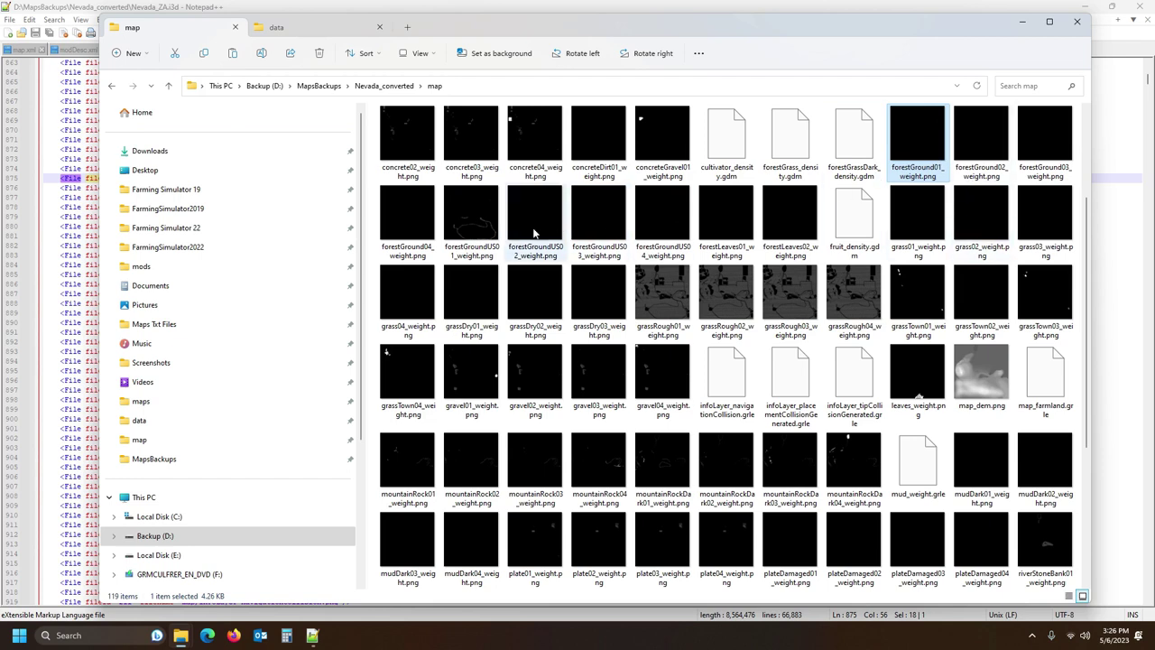
shift+click(402, 234)
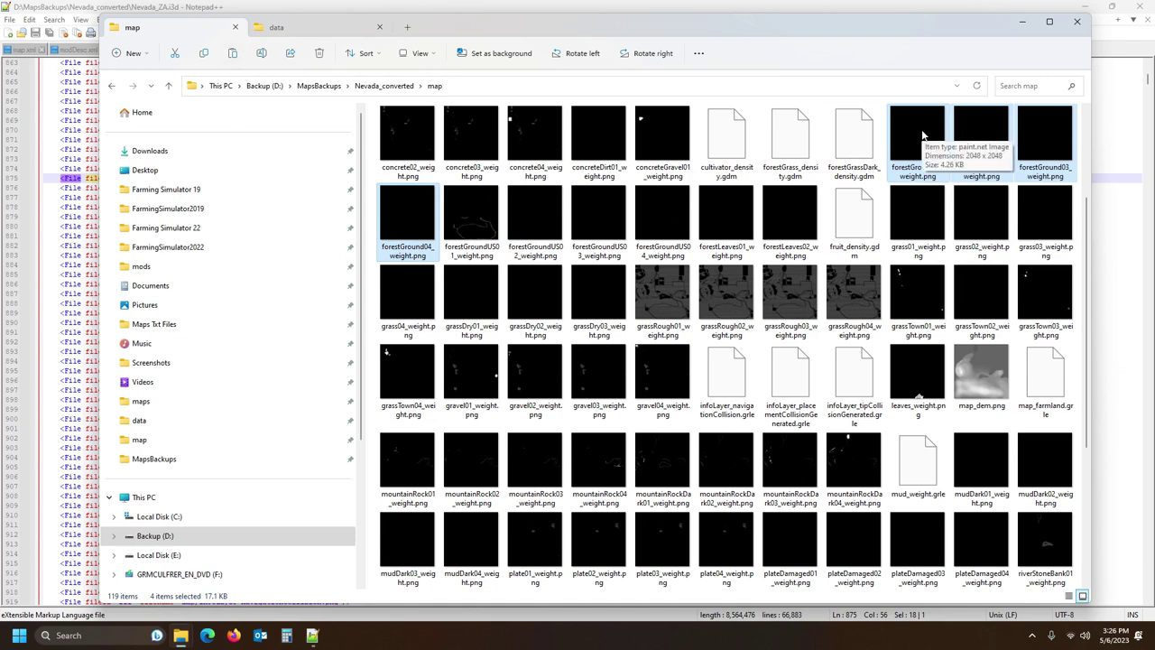
click(311, 30)
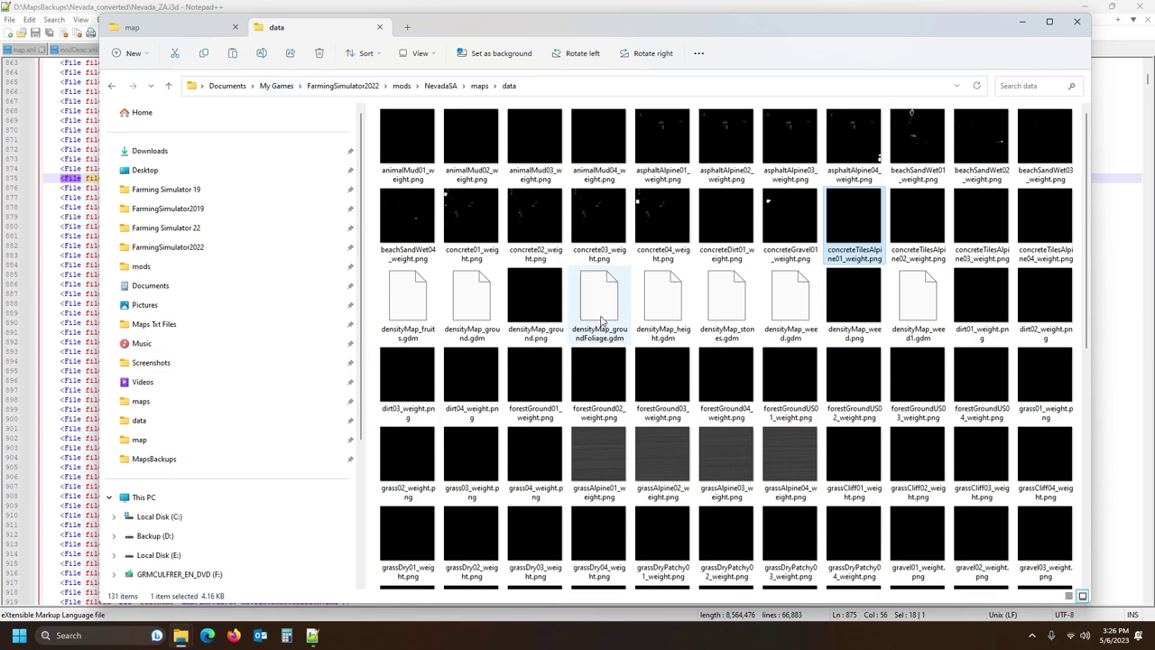
key(ctrl+v)
click(524, 222)
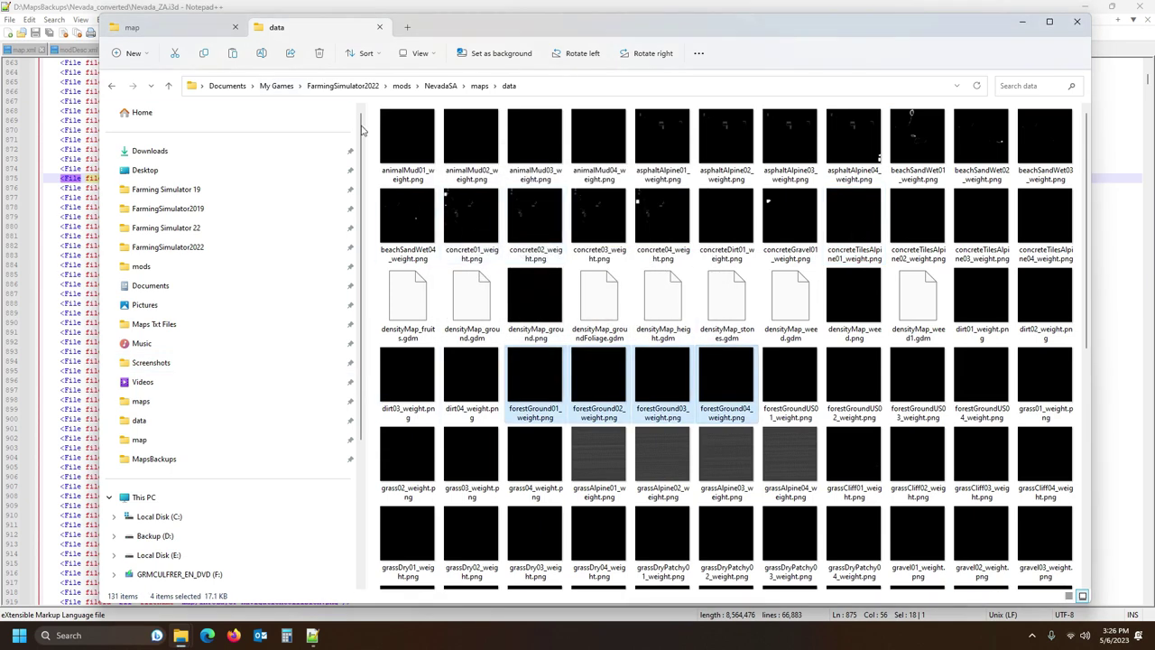
- Copy forestGroundUS01_weight.png through forestGroundUS04_weight.png from the converted map folder into the data folder, replacing the existing files
click(167, 28)
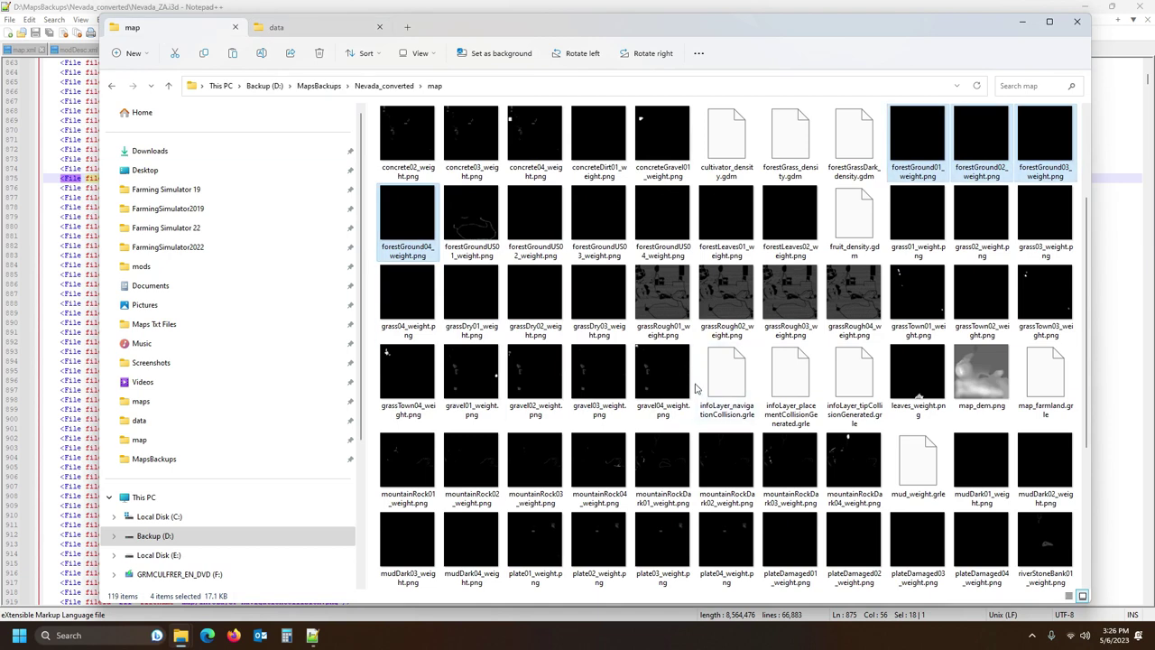
click(473, 224)
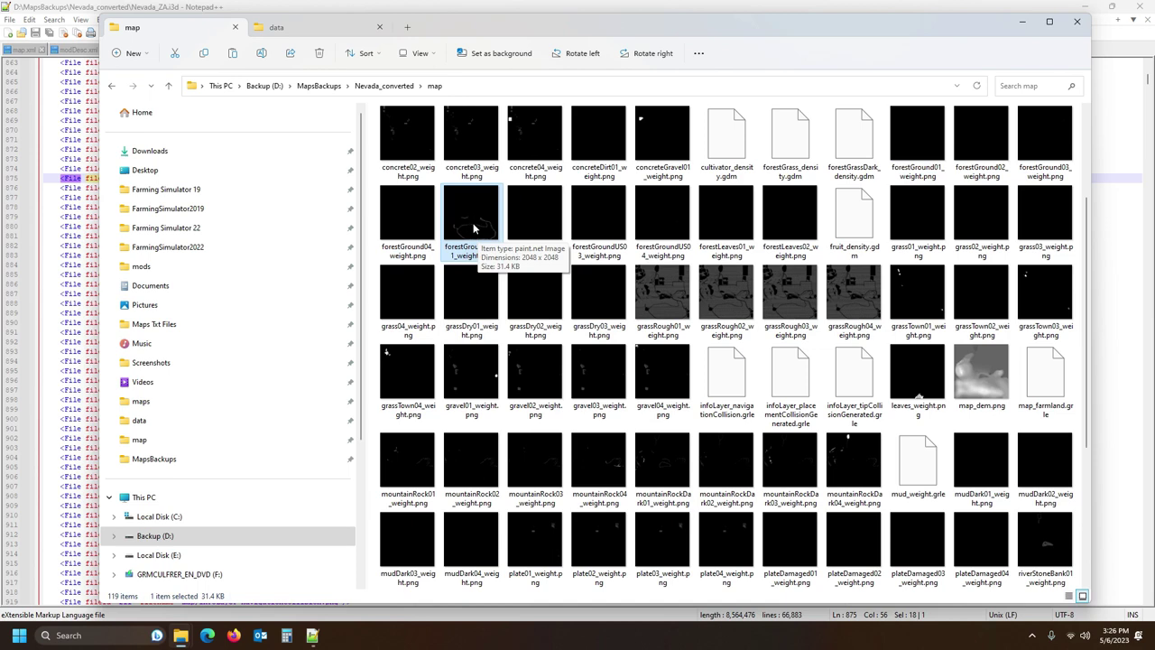
shift+click(669, 212)
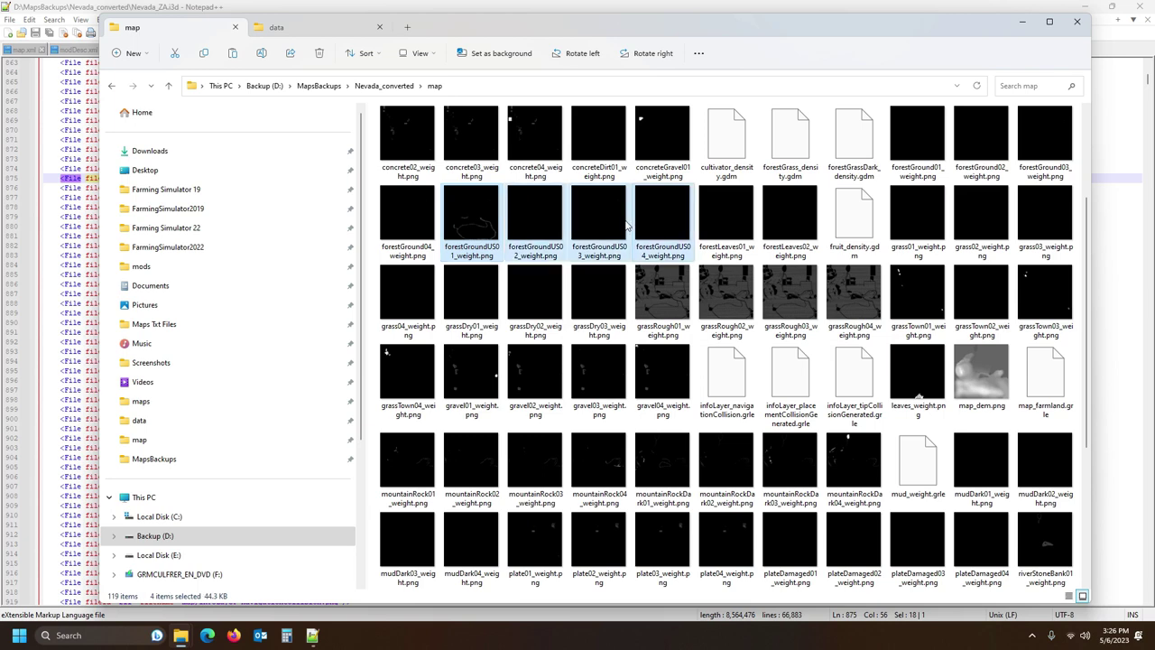
click(298, 27)
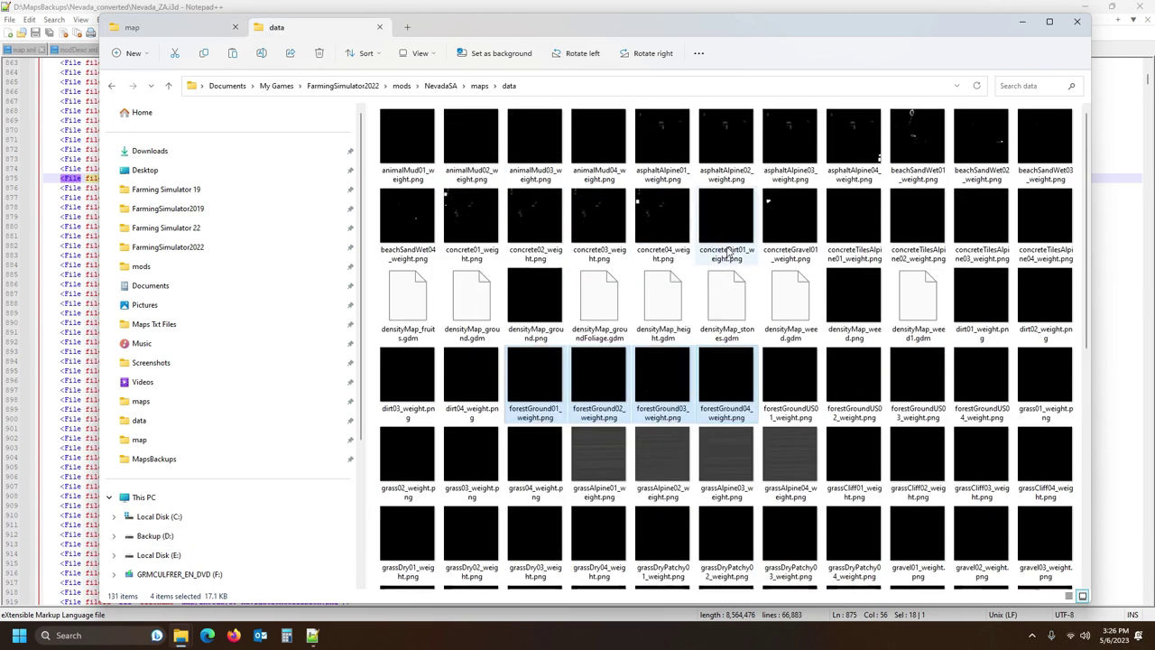
click(787, 383)
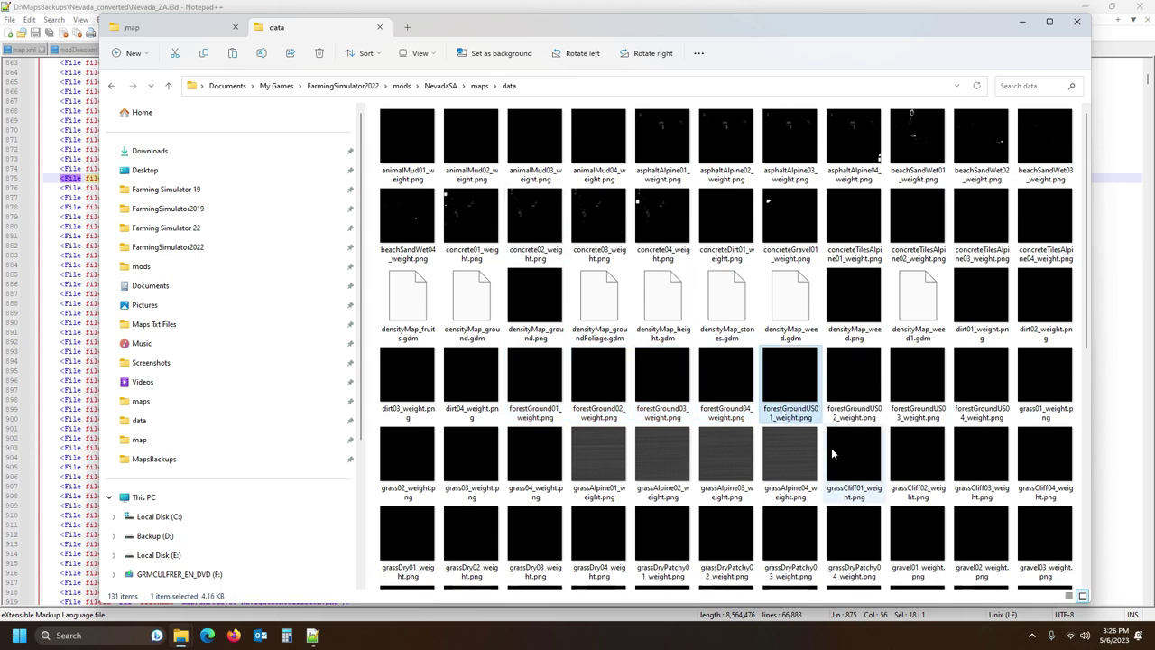
key(ctrl+v)
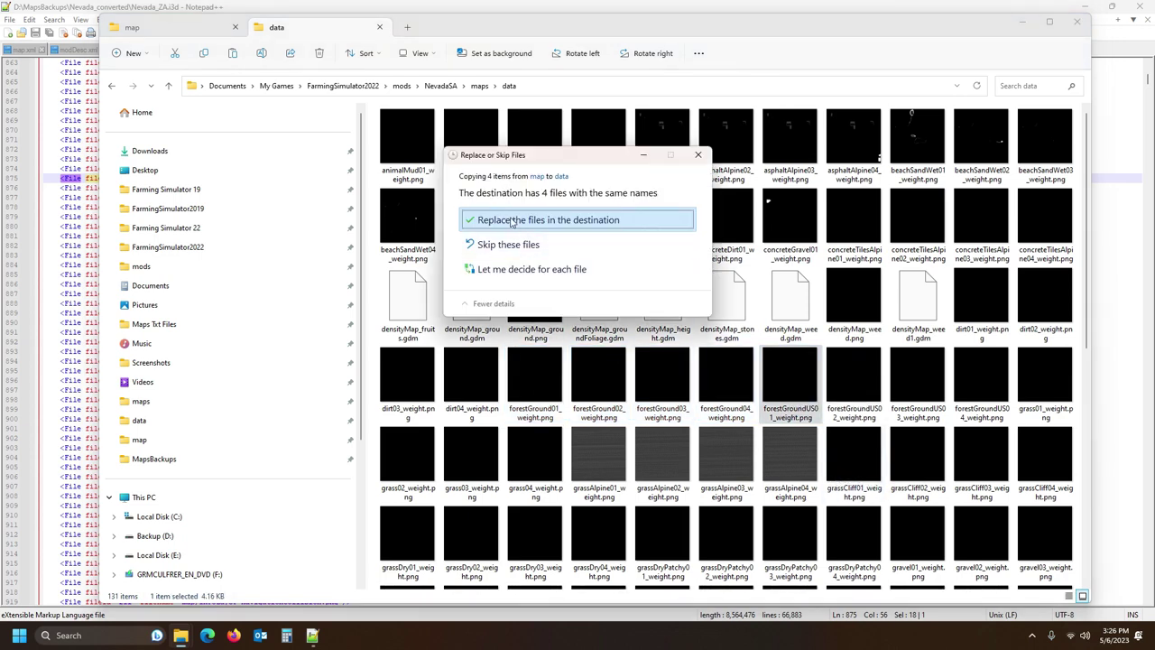
click(512, 221)
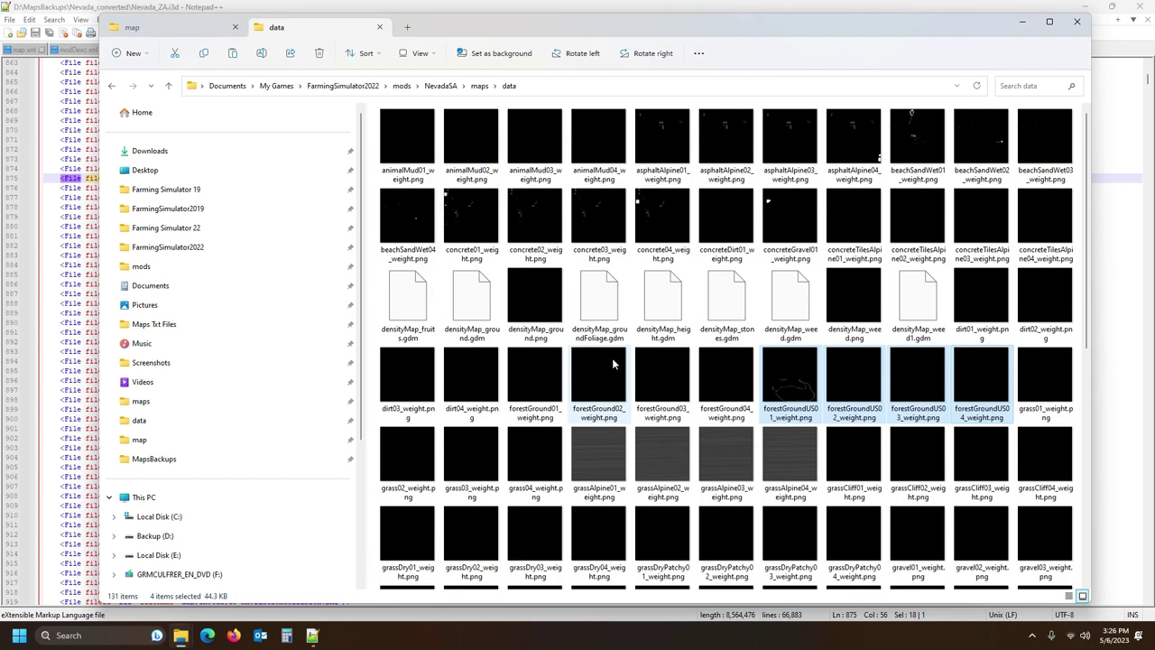
- Compare the weight files following forestGroundUS04_weight.png in both folders, checking grass01_weight.png through grass04_weight.png in the data folder
click(176, 33)
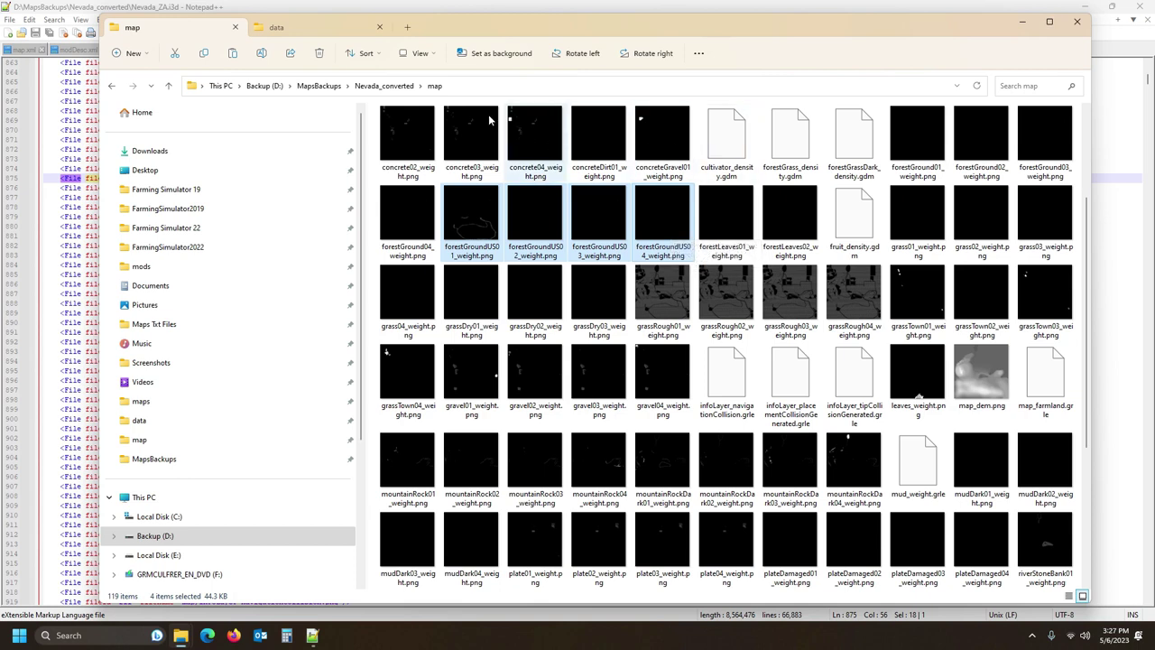
click(305, 32)
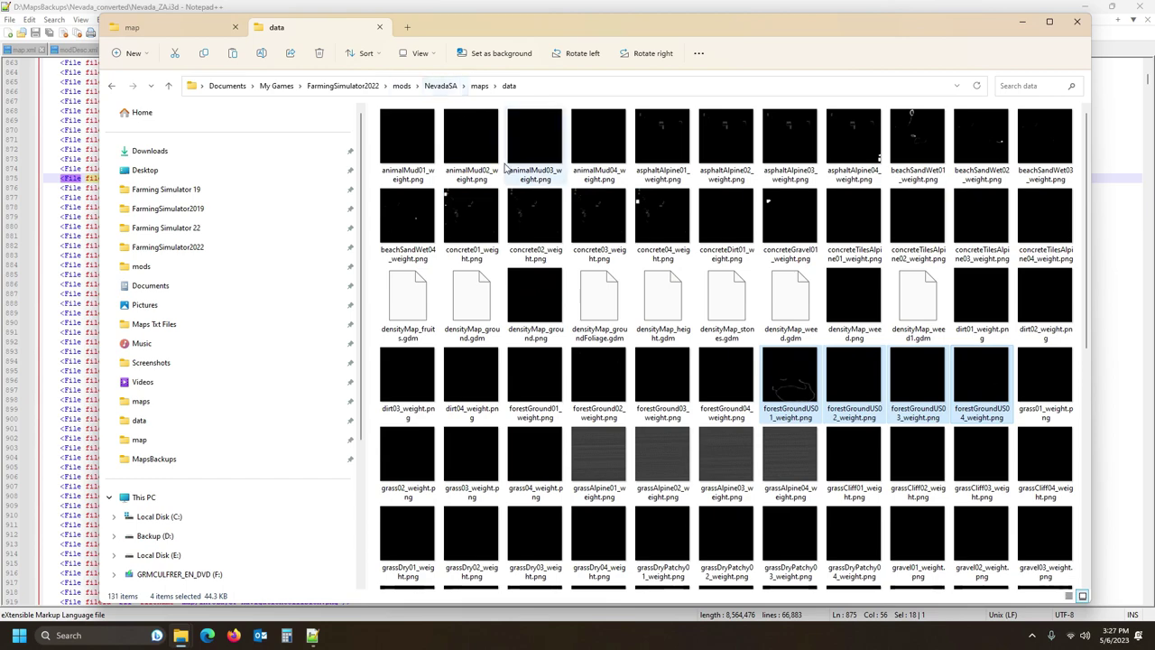
click(1053, 388)
scroll(1047, 388, down, 5)
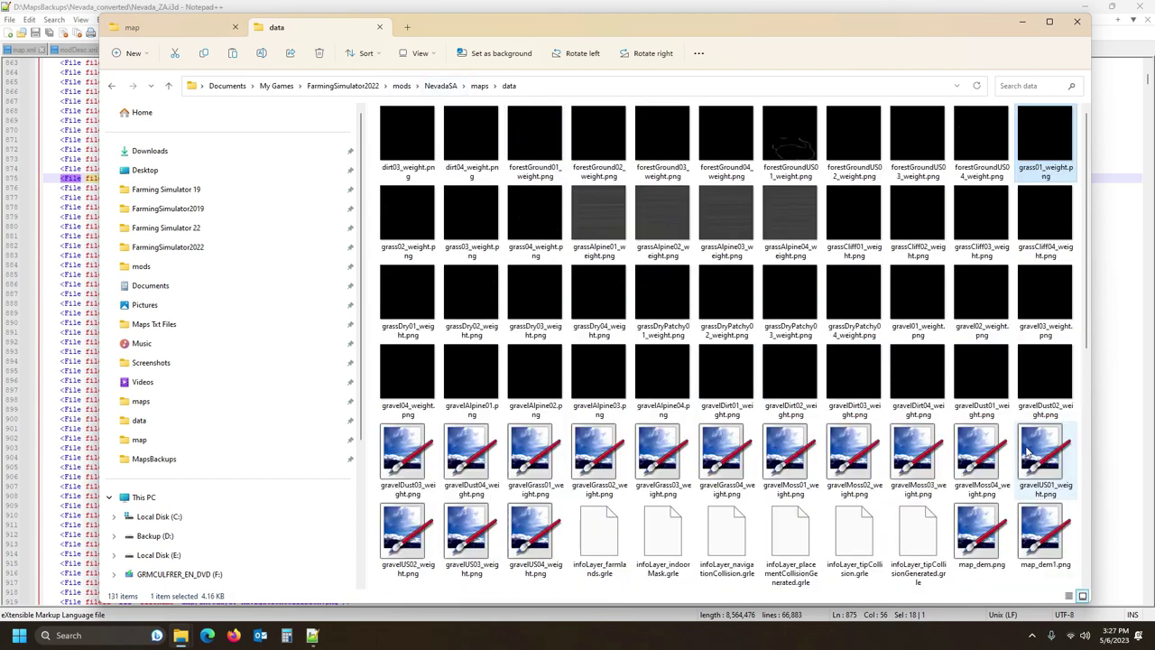
scroll(1030, 325, up, 2)
scroll(1034, 307, up, 4)
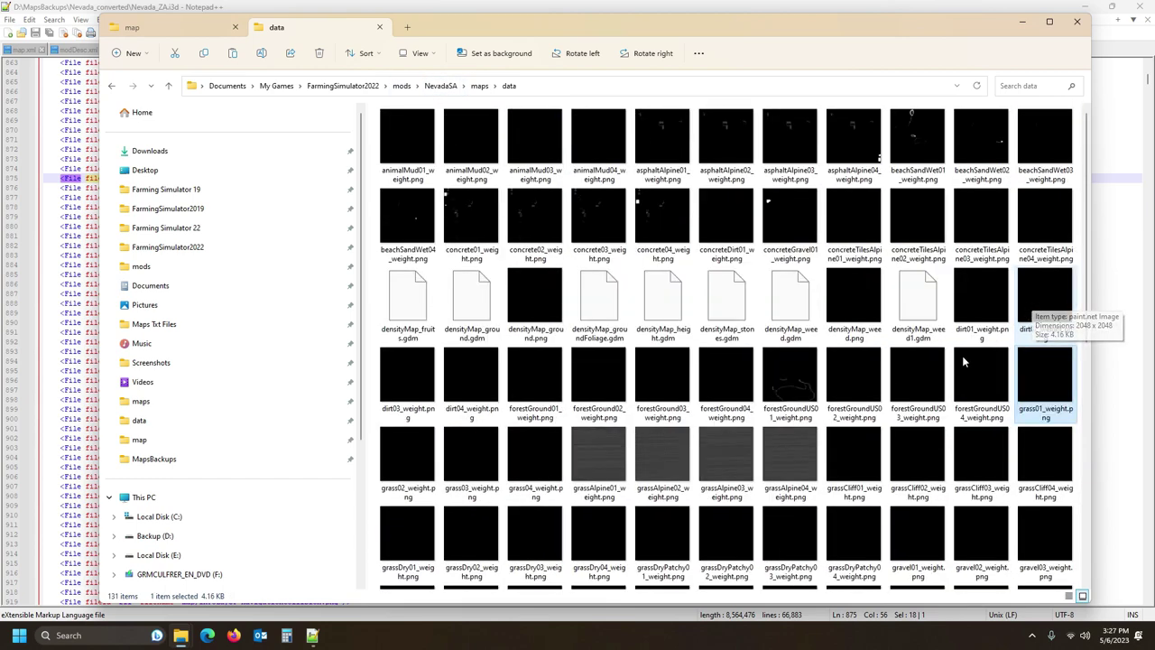
shift+click(534, 467)
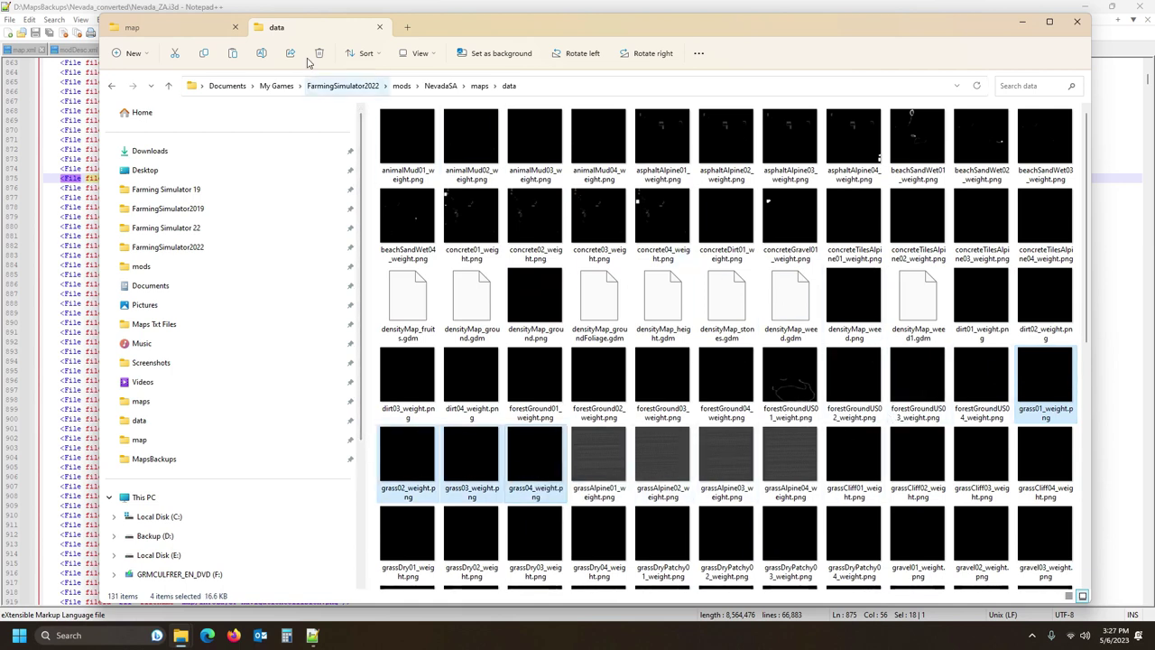
- Examine forestLeaves01_weight.png and forestLeaves02_weight.png from the converted map folder in paint.net and look for matching files in the data folder
click(170, 28)
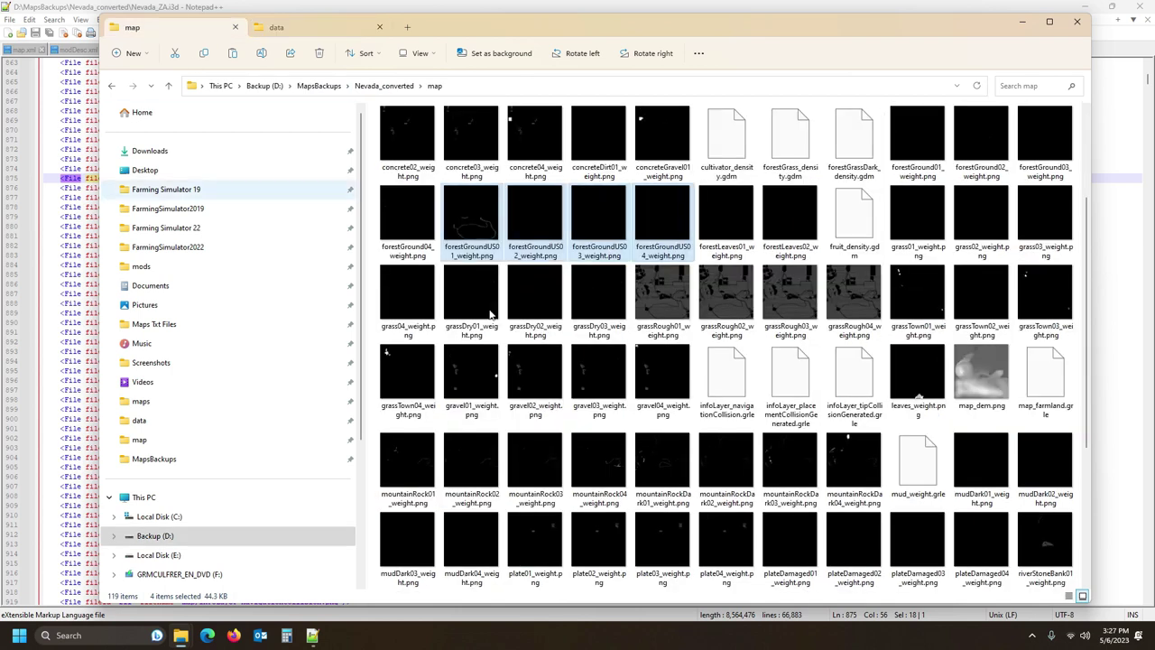
click(719, 224)
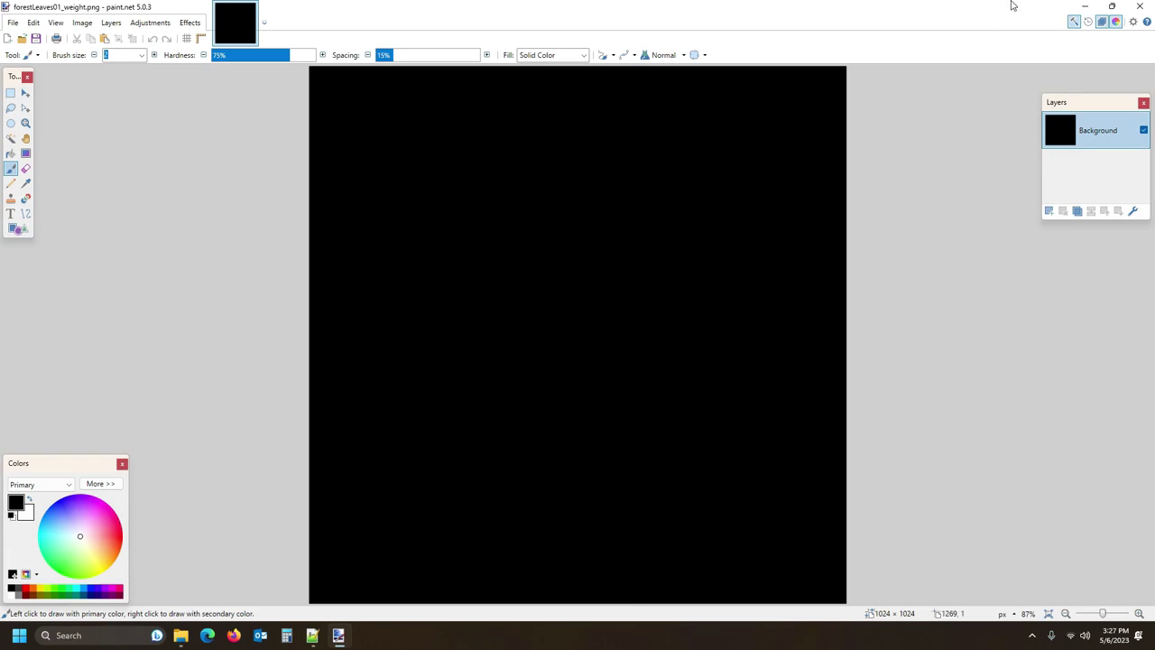
click(1142, 6)
double_click(782, 221)
click(1142, 7)
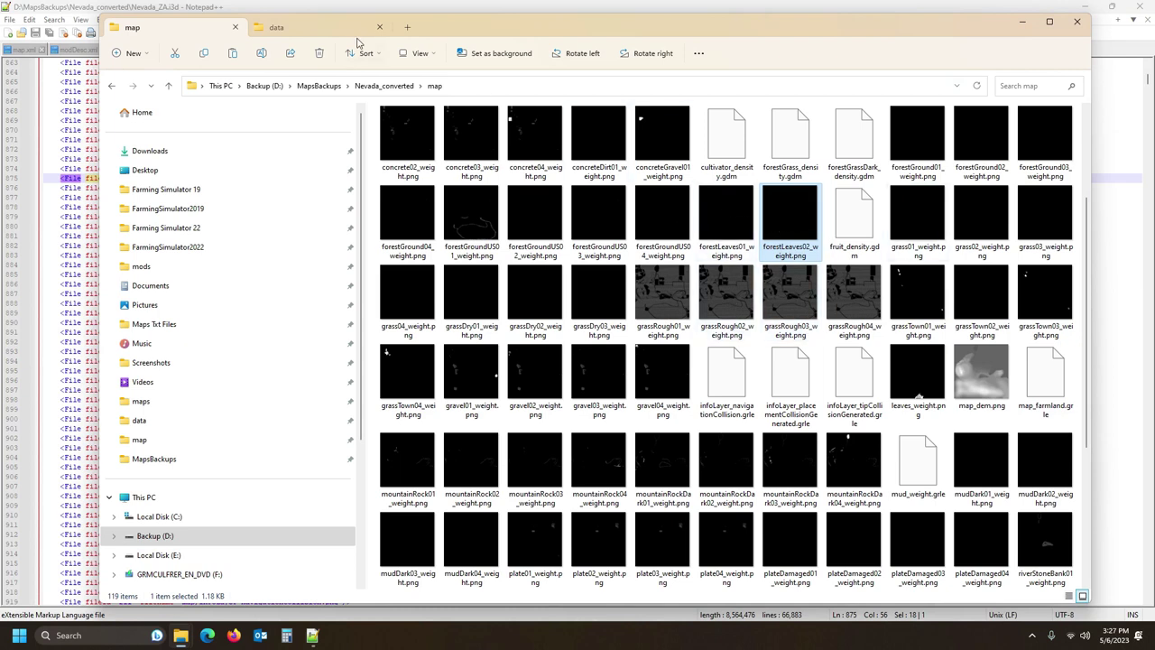
click(320, 33)
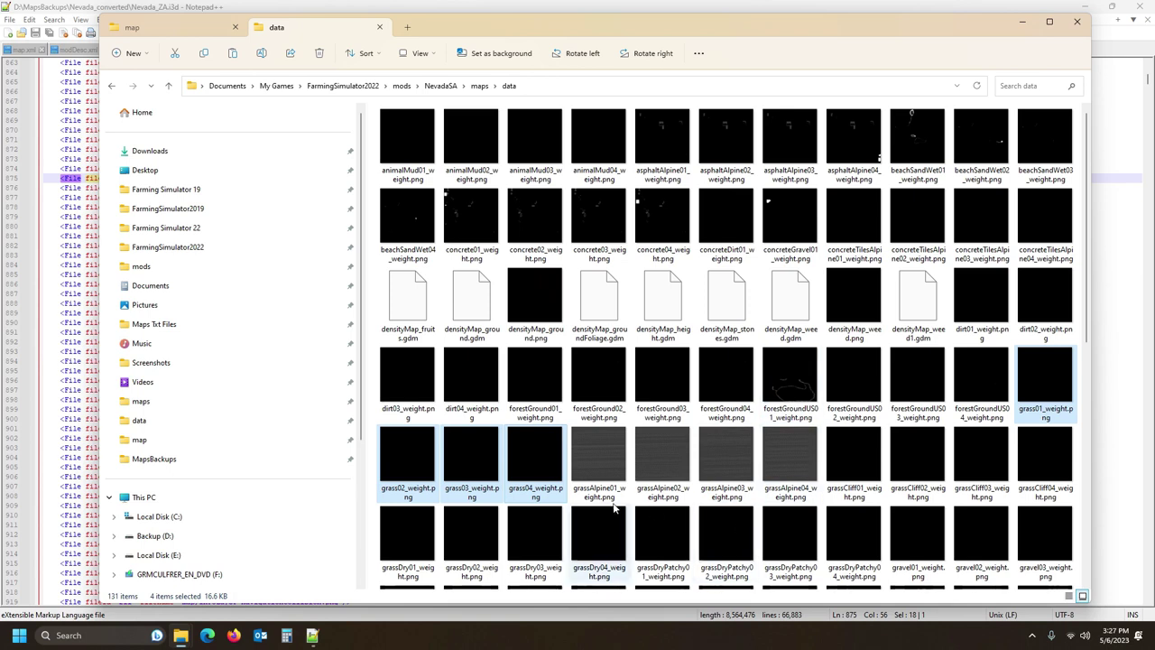
scroll(791, 488, down, 5)
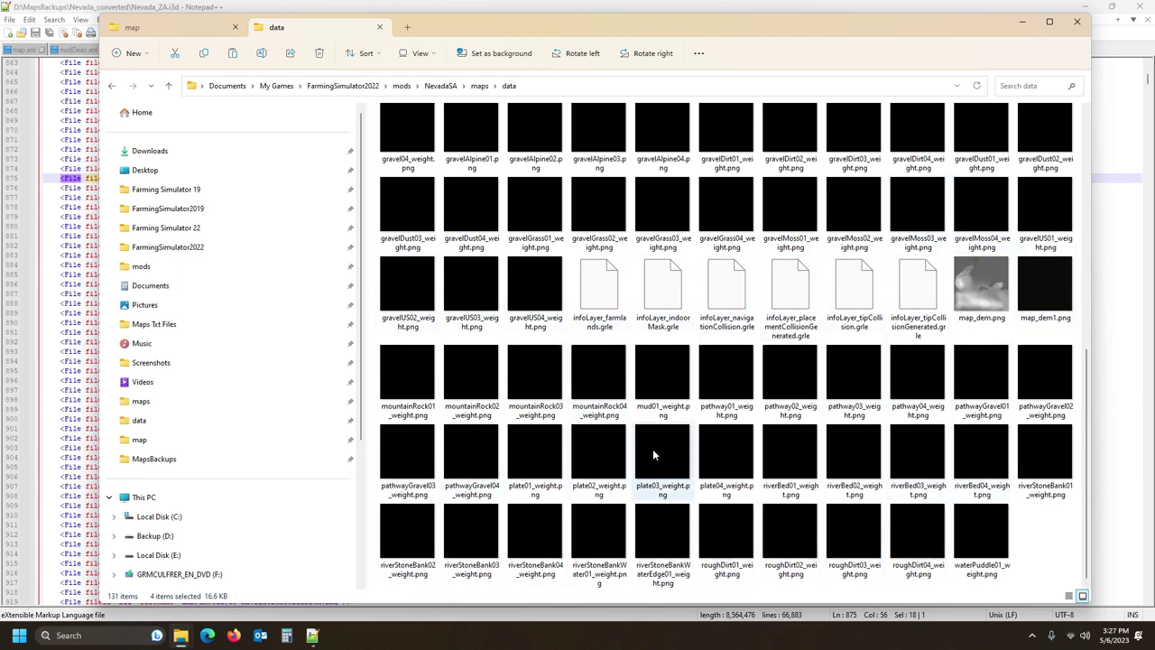
scroll(654, 454, up, 2)
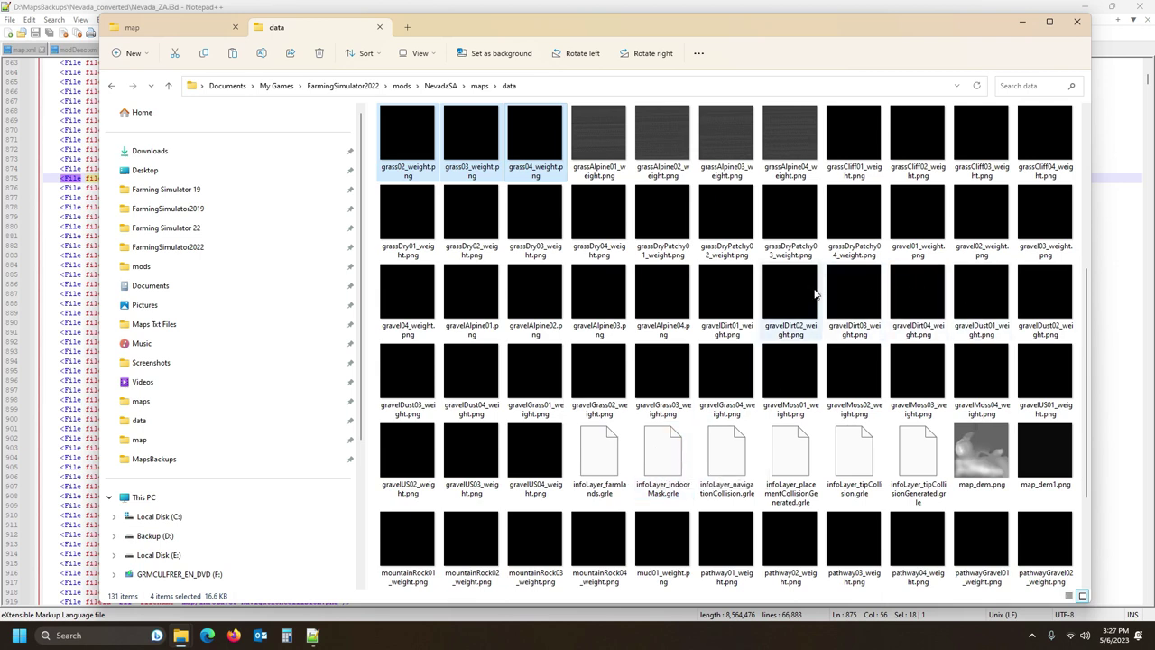
scroll(815, 293, up, 3)
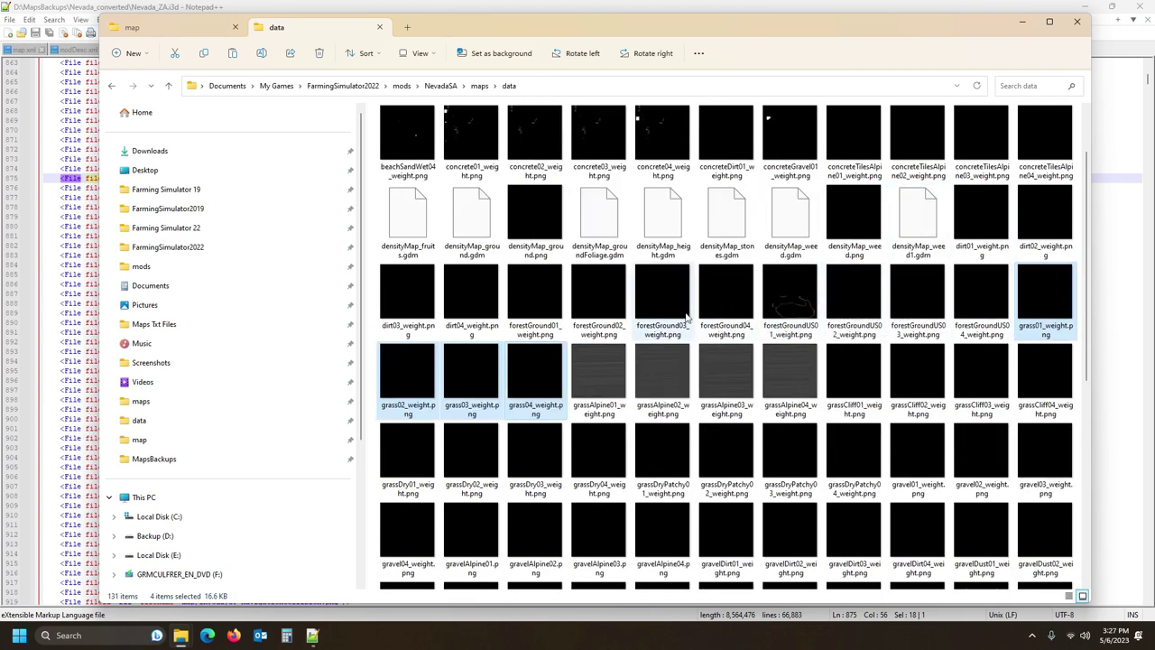
- Examine the converted map folder's grass and grassDry weight files, viewing grass04_weight.png in paint.net
click(186, 31)
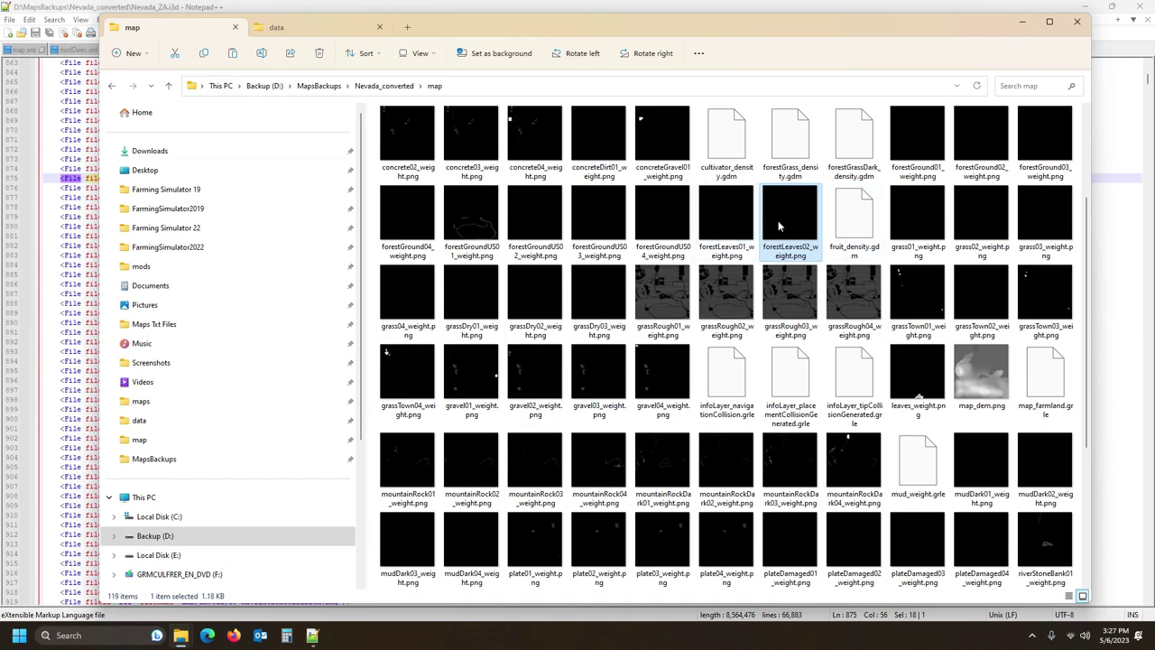
click(919, 218)
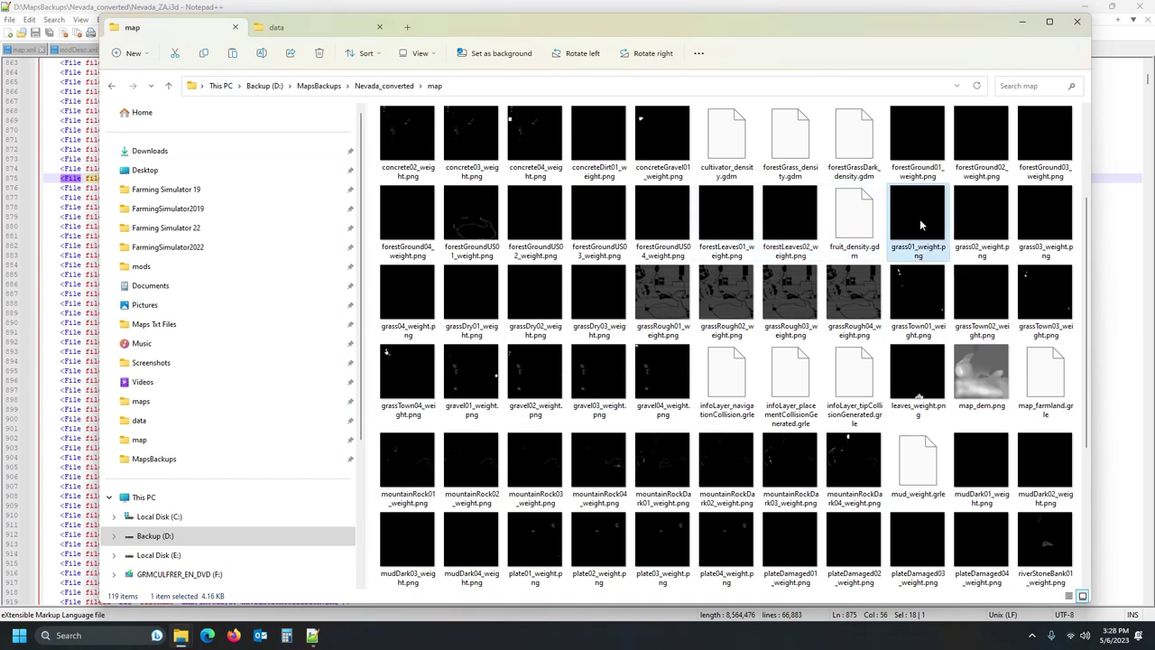
double_click(407, 293)
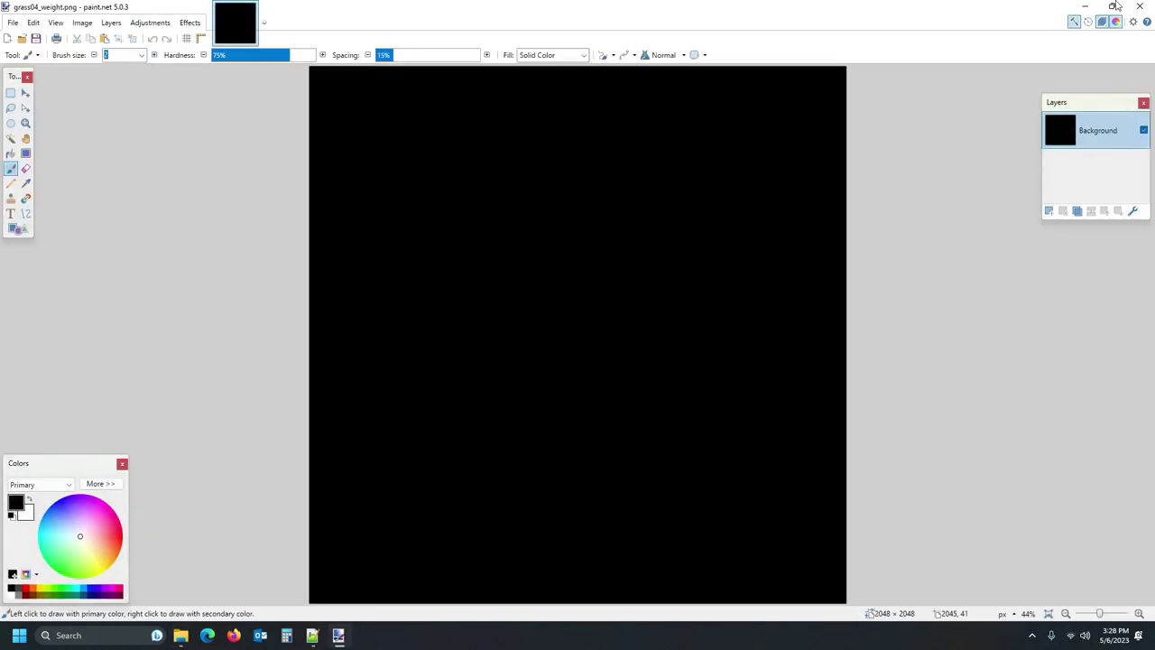
click(1143, 6)
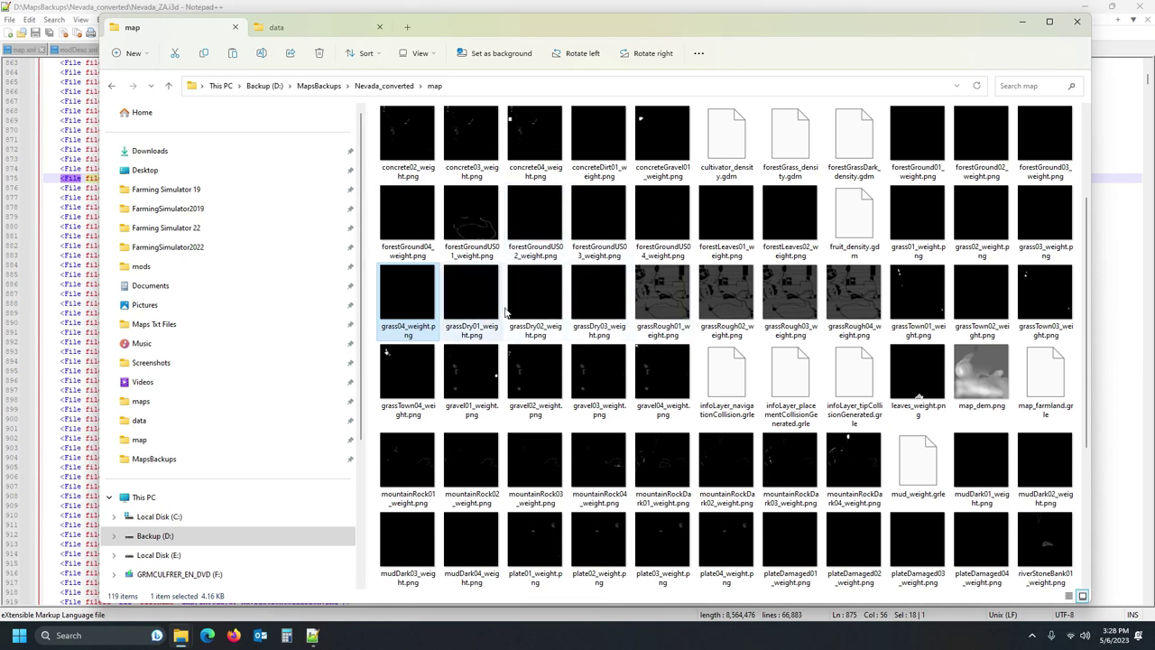
click(620, 305)
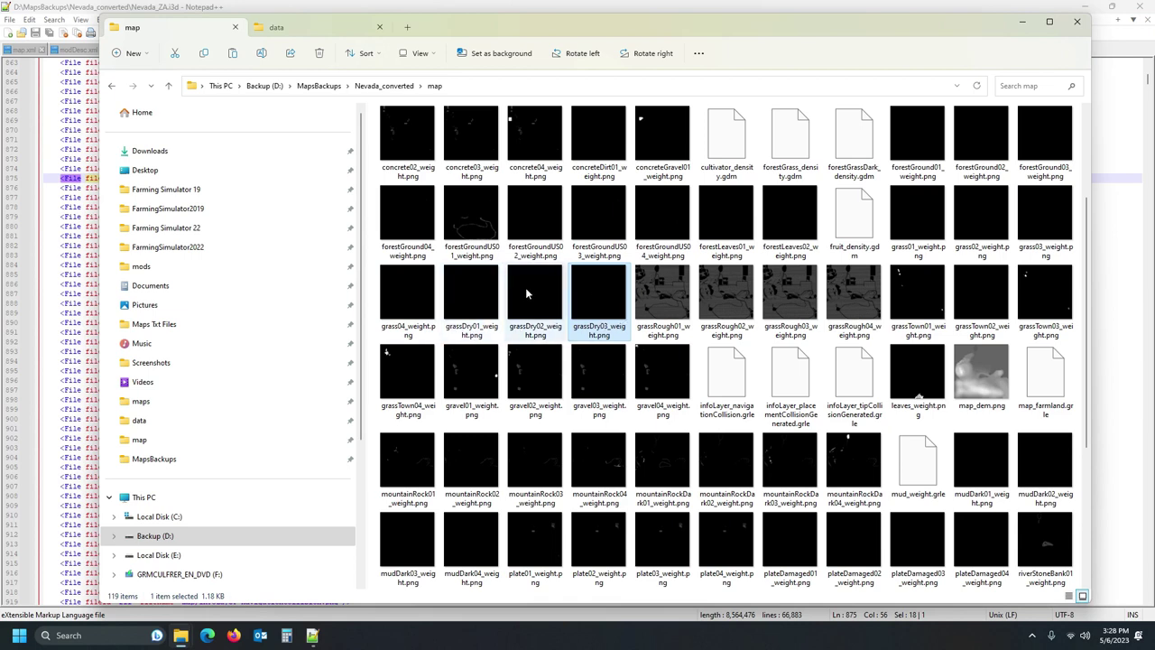
- Copy grassRough01_weight.png through grassRough04_weight.png from the converted map folder into the data folder
click(672, 313)
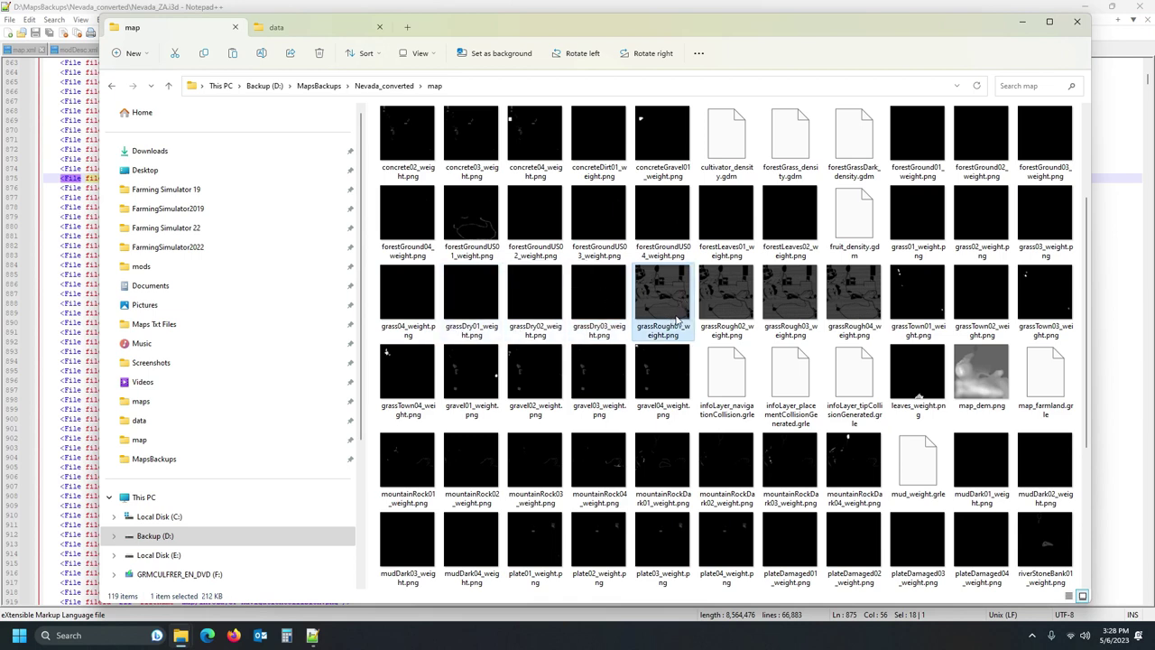
shift+click(854, 313)
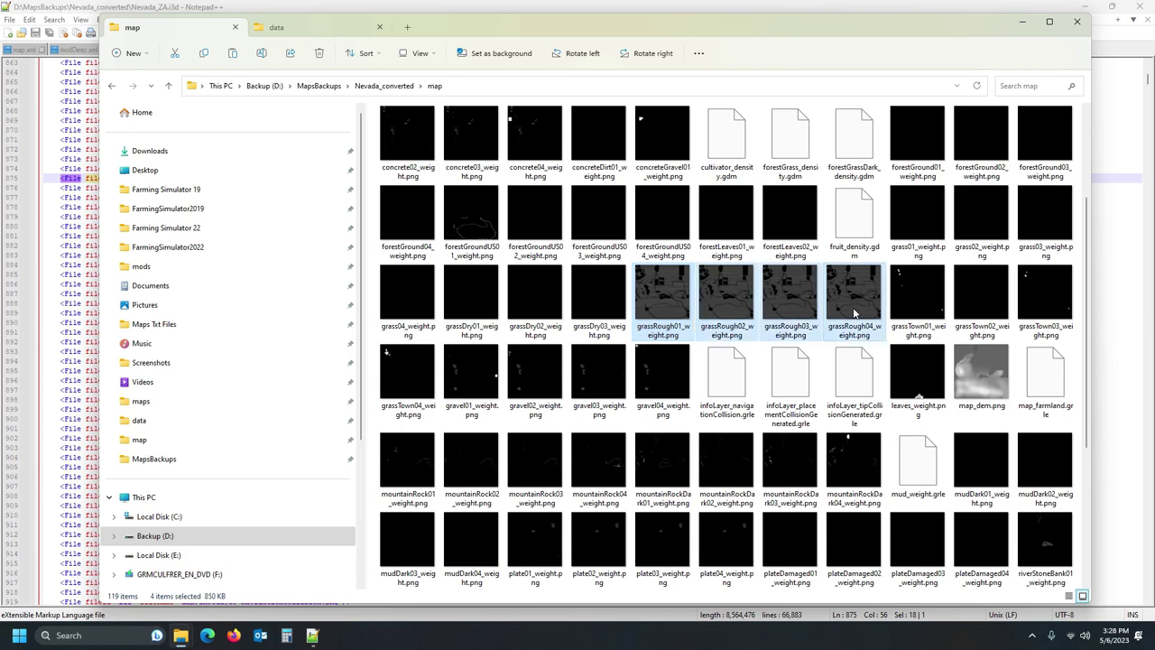
click(287, 27)
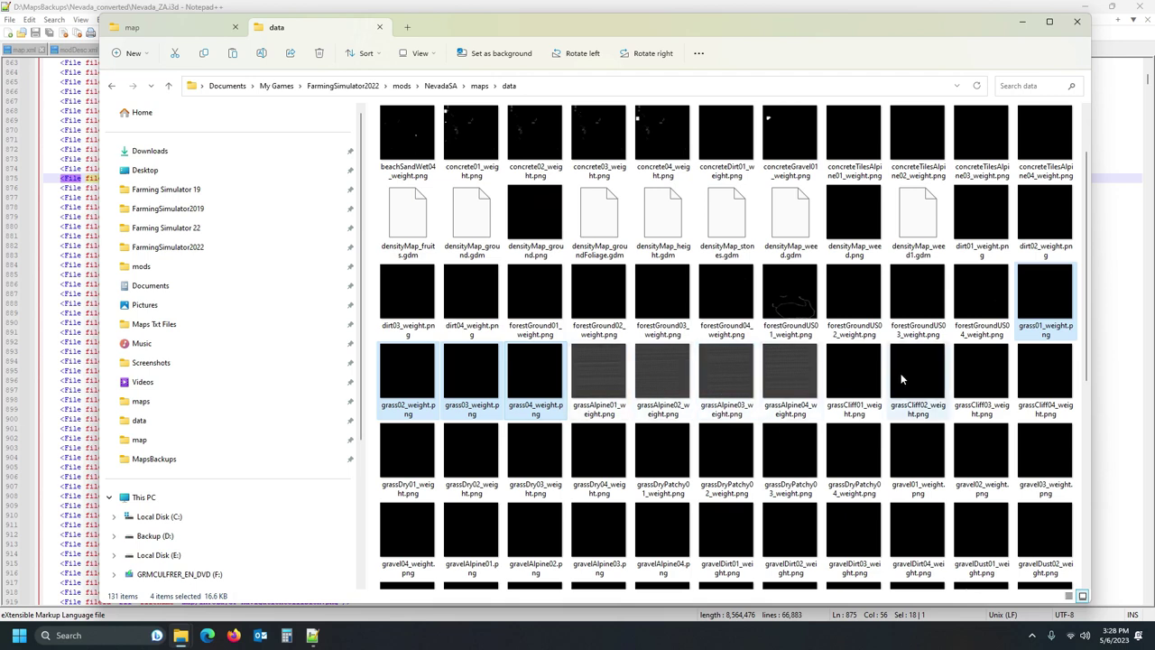
key(ctrl+Tab)
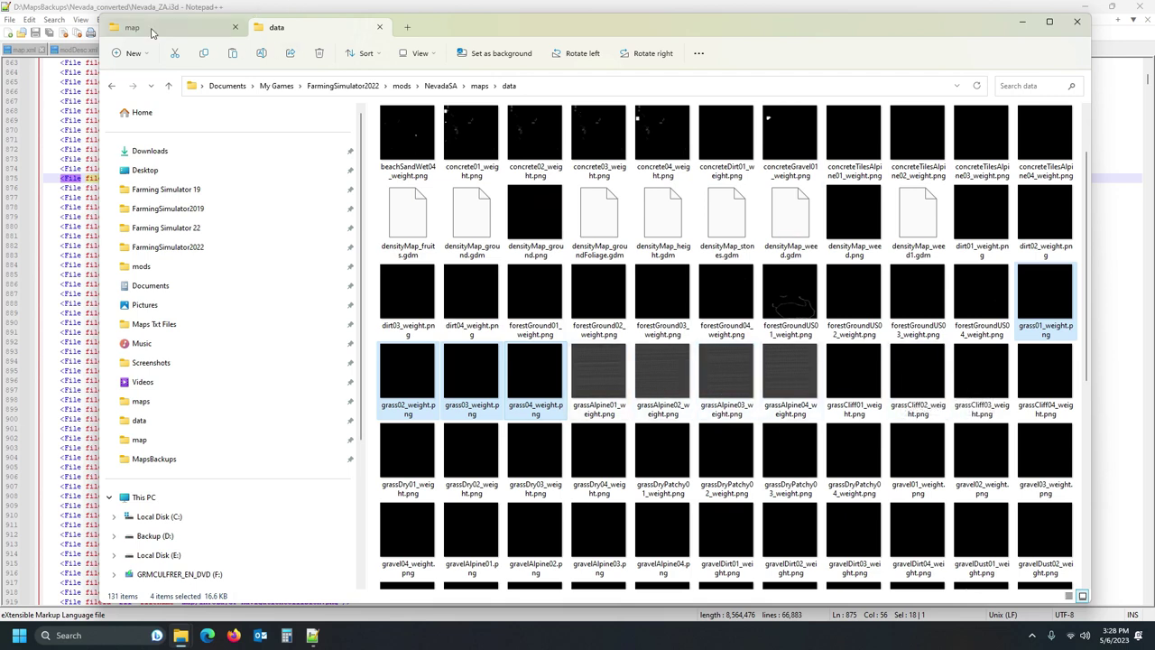
click(287, 27)
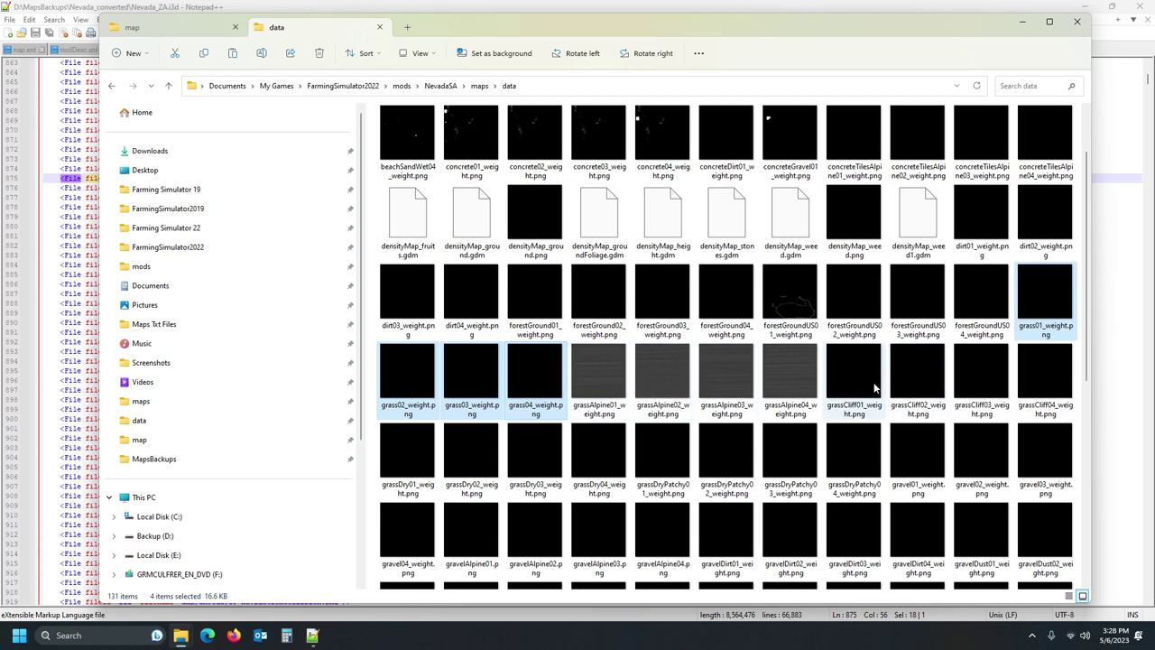
click(846, 376)
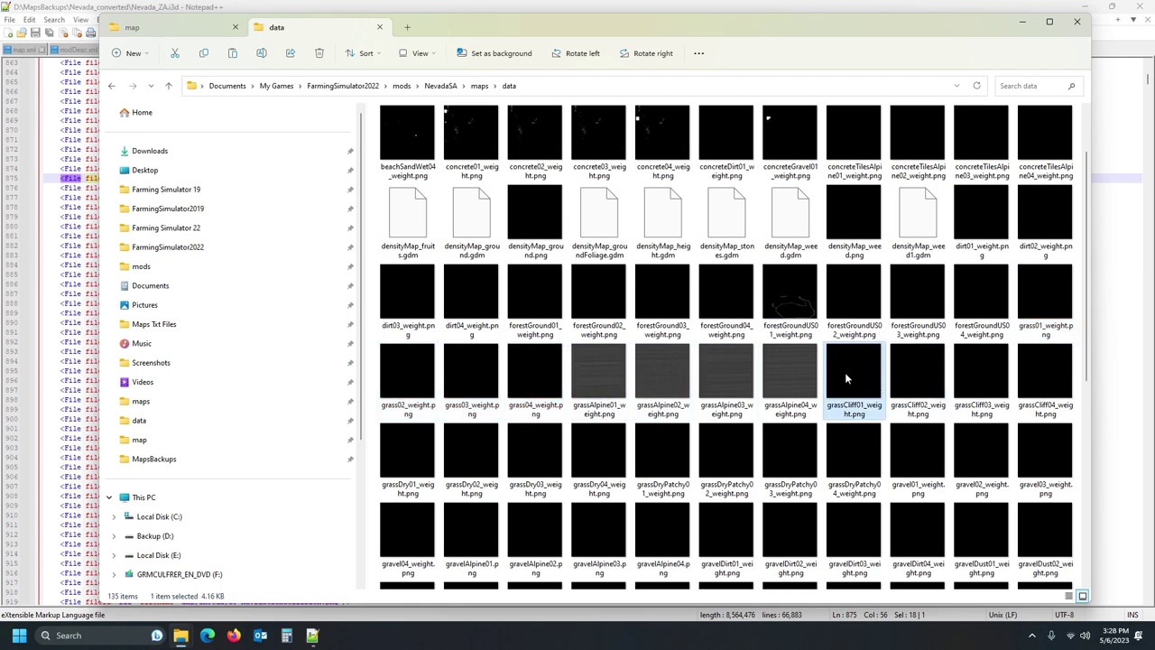
key(ctrl+v)
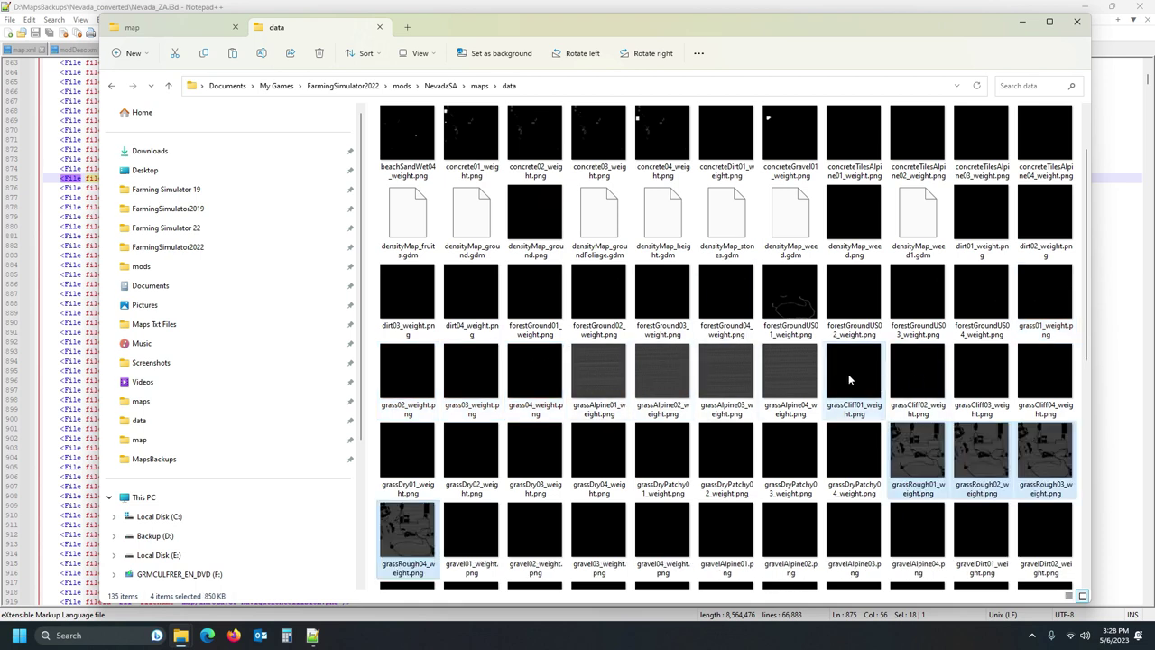
- Delete the existing grassAlpine01_weight.png in the data folder and rename grassRough01_weight.png as grassAlpine01_weight.png
click(913, 471)
click(920, 492)
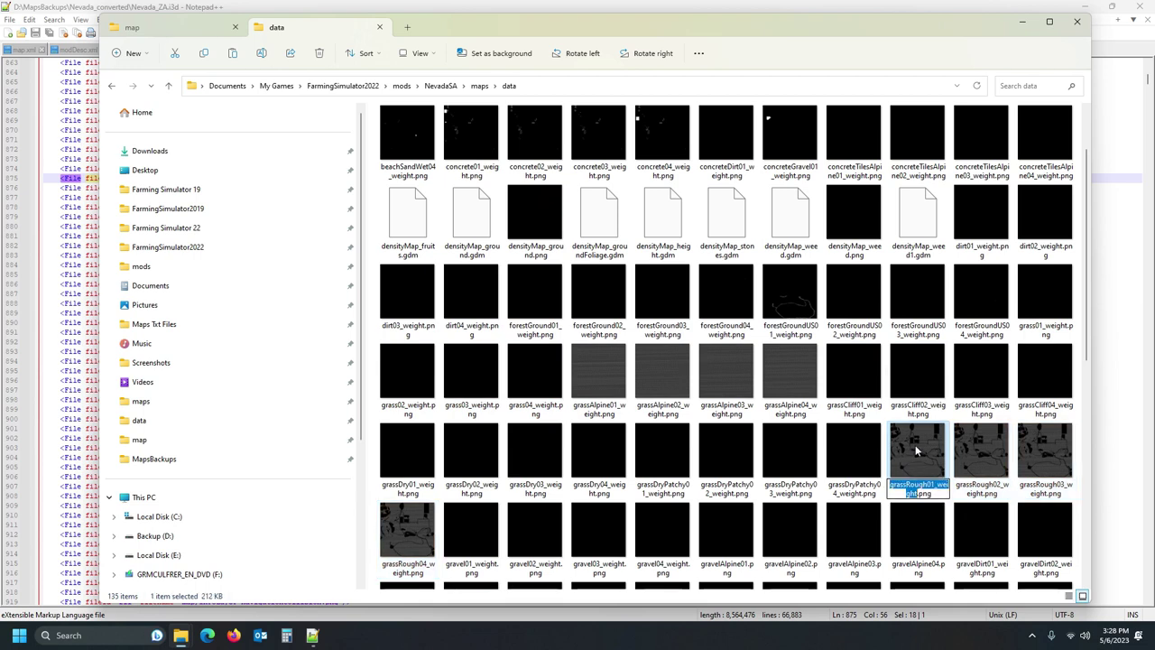
click(605, 374)
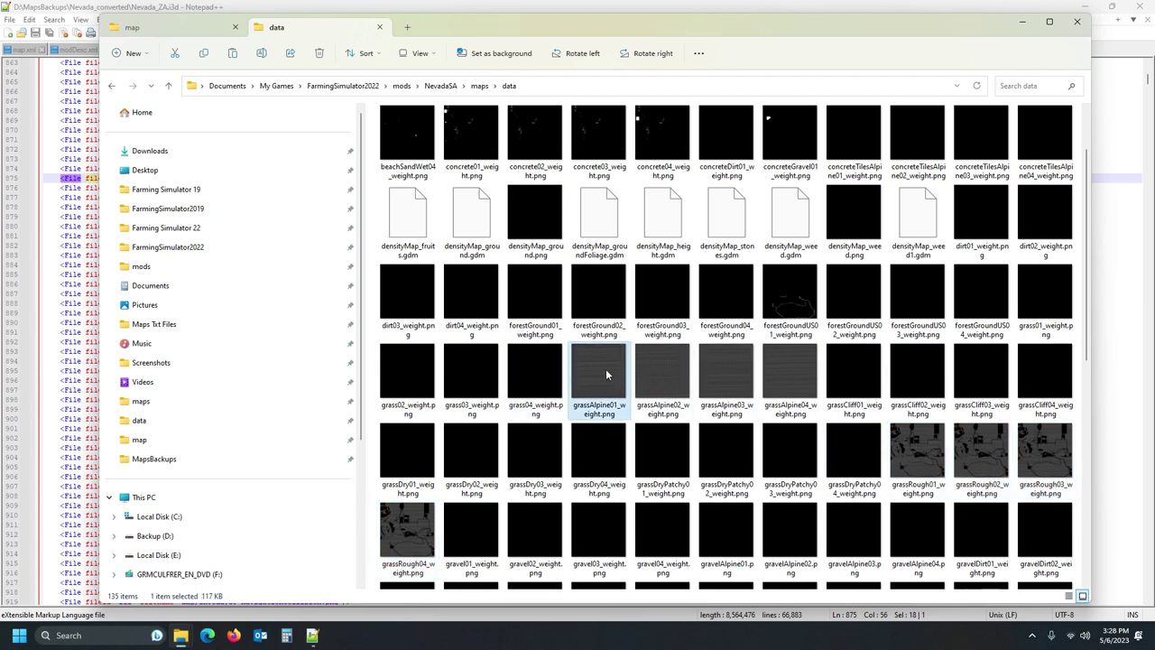
click(602, 409)
key(ctrl+c)
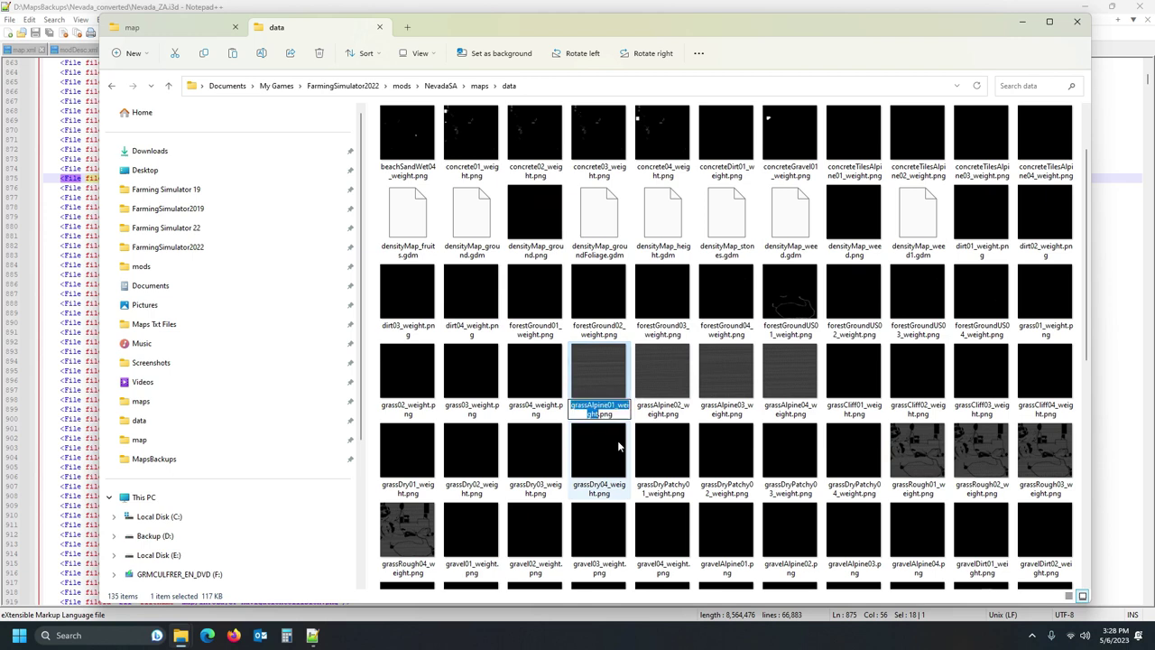
click(582, 373)
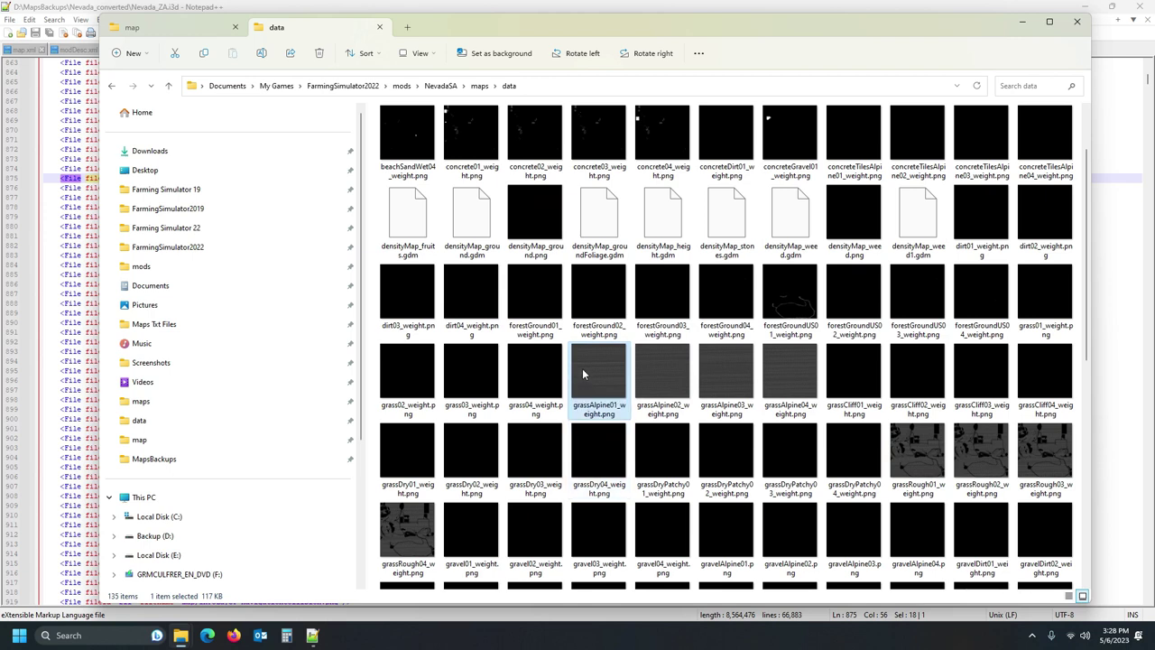
key(Delete)
click(850, 455)
click(849, 491)
key(ctrl+v)
key(Return)
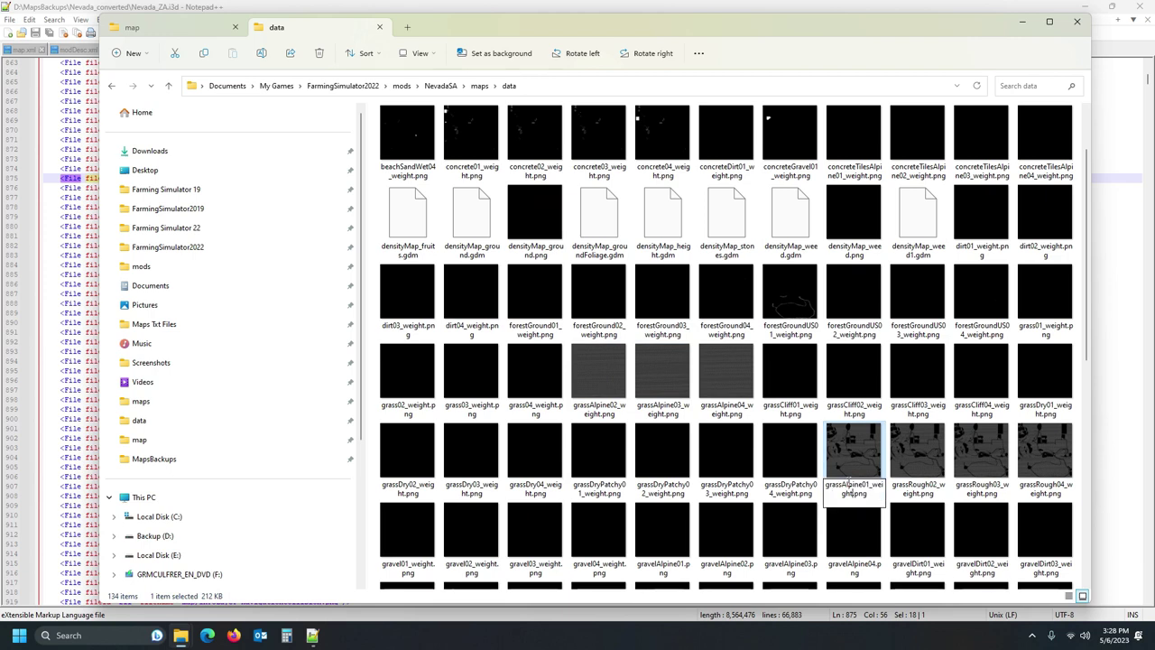
- Delete the existing grassAlpine02_weight.png in the data folder and rename grassRough02_weight.png as grassAlpine02_weight.png
click(657, 364)
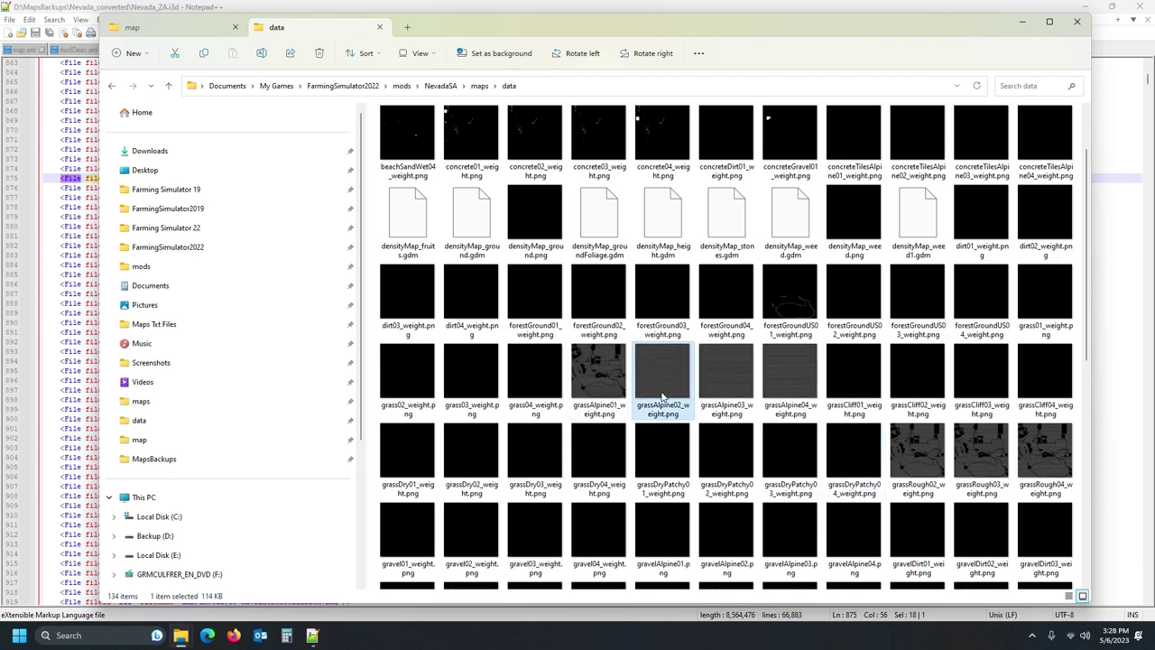
click(664, 406)
key(ctrl+c)
click(666, 383)
key(Delete)
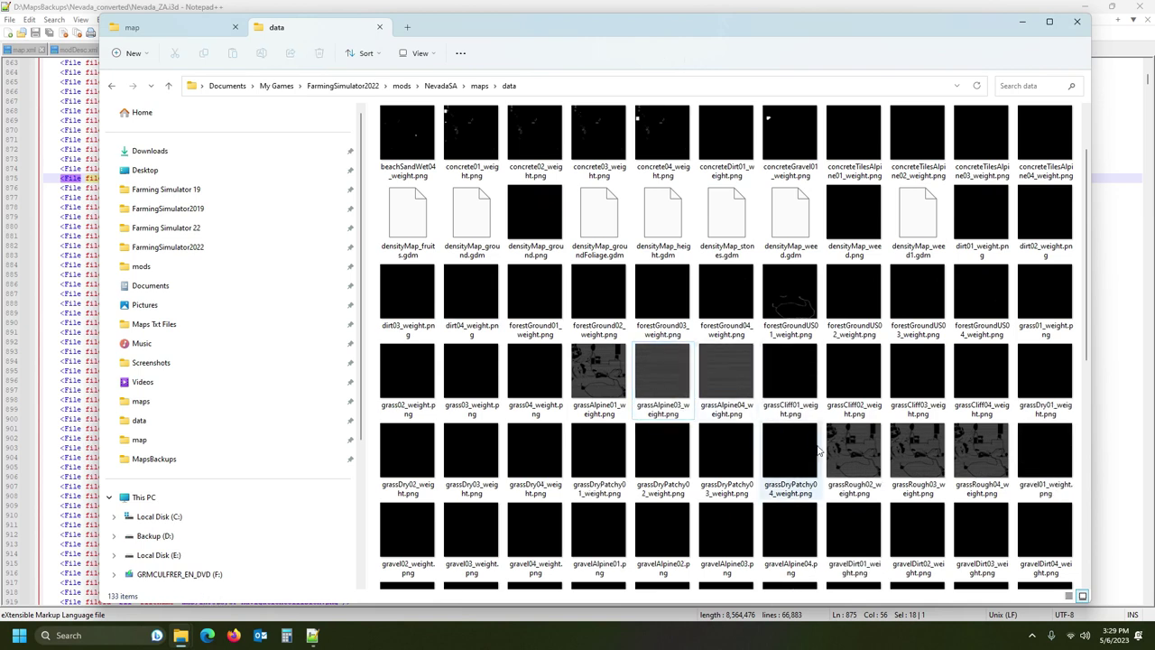
click(836, 468)
click(848, 488)
key(ctrl+v)
key(Return)
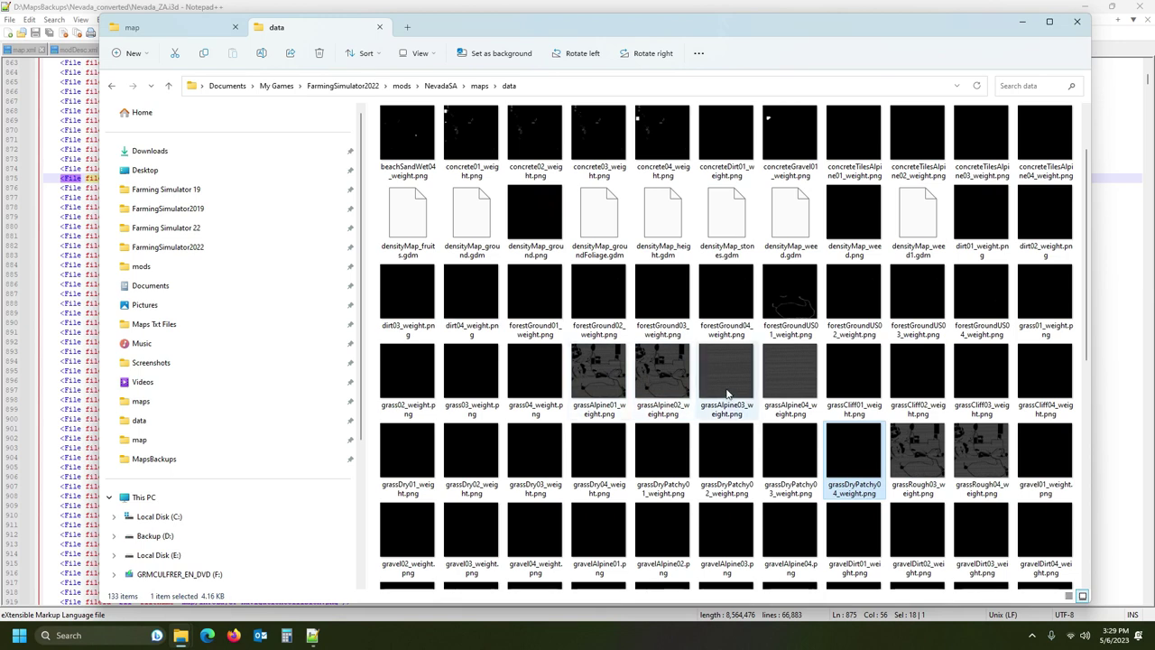
- Delete the existing grassAlpine03_weight.png in the data folder and rename grassRough03_weight.png as grassAlpine03_weight.png
click(727, 408)
click(728, 410)
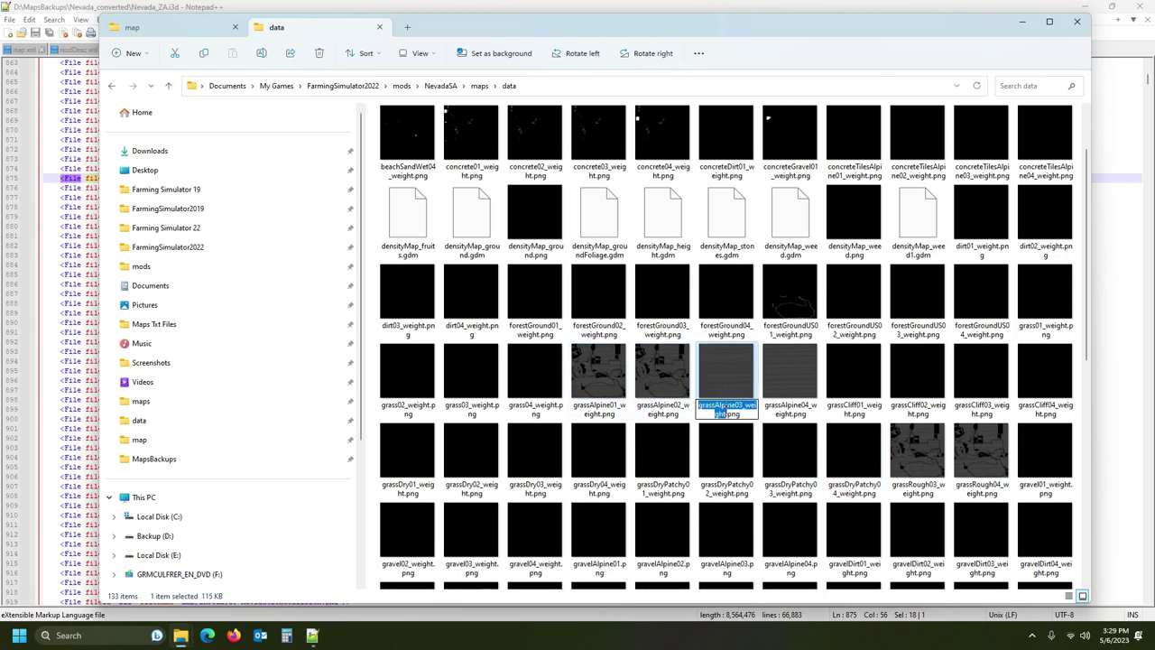
text(grassAlpine04_weight)
key(Return)
click(857, 460)
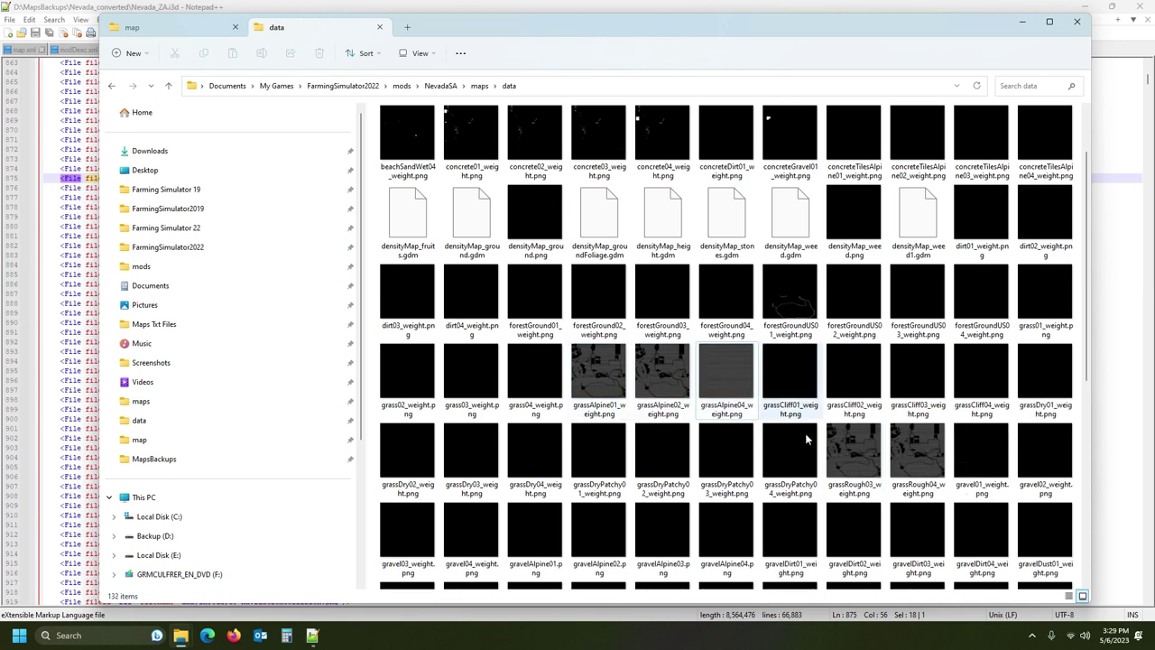
click(853, 494)
text(grassAlpine03_weight)
click(735, 402)
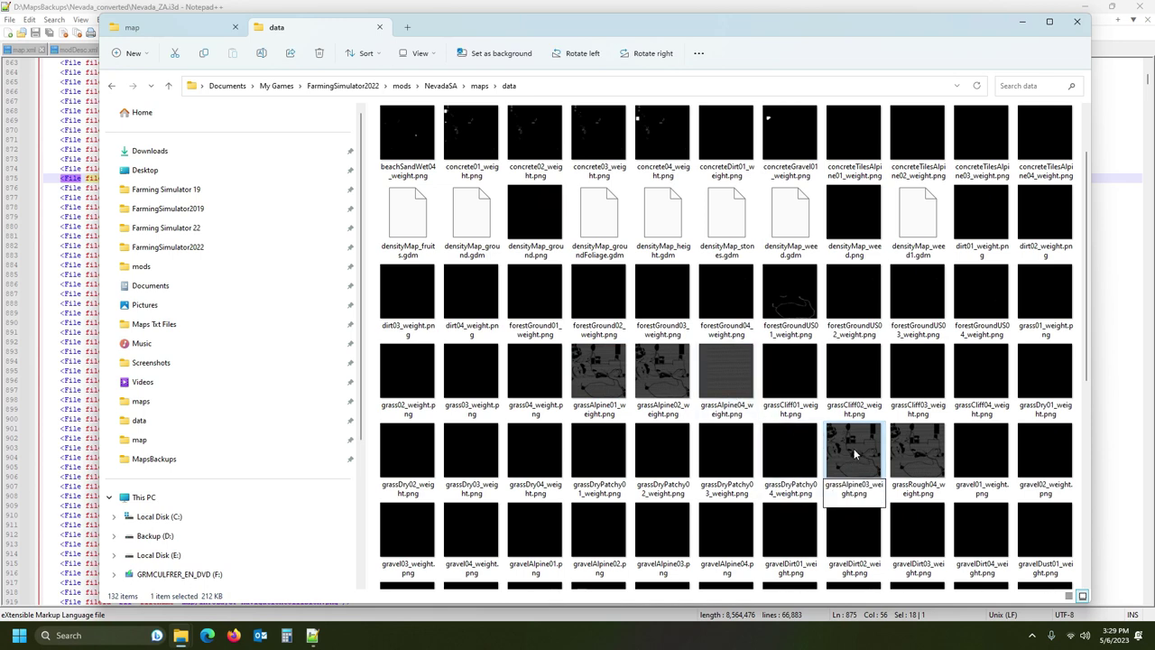
- Delete the existing grassAlpine04_weight.png in the data folder and rename grassRough04_weight.png as grassAlpine04_weight.png
click(795, 411)
key(ctrl+c)
key(Delete)
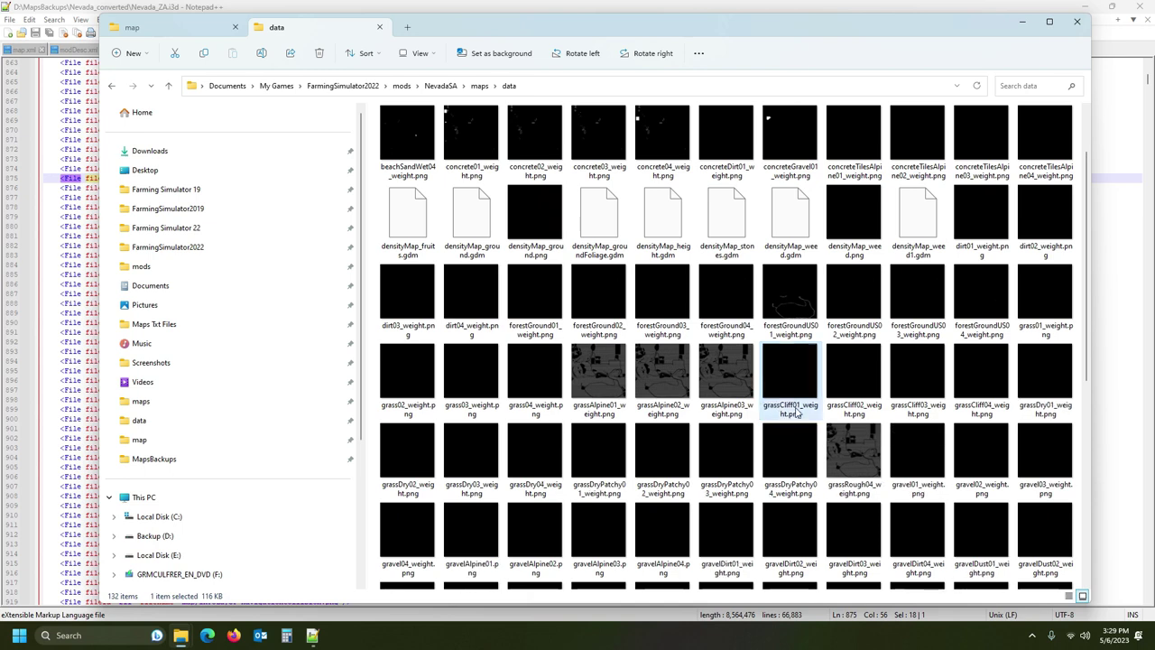
click(868, 453)
click(858, 488)
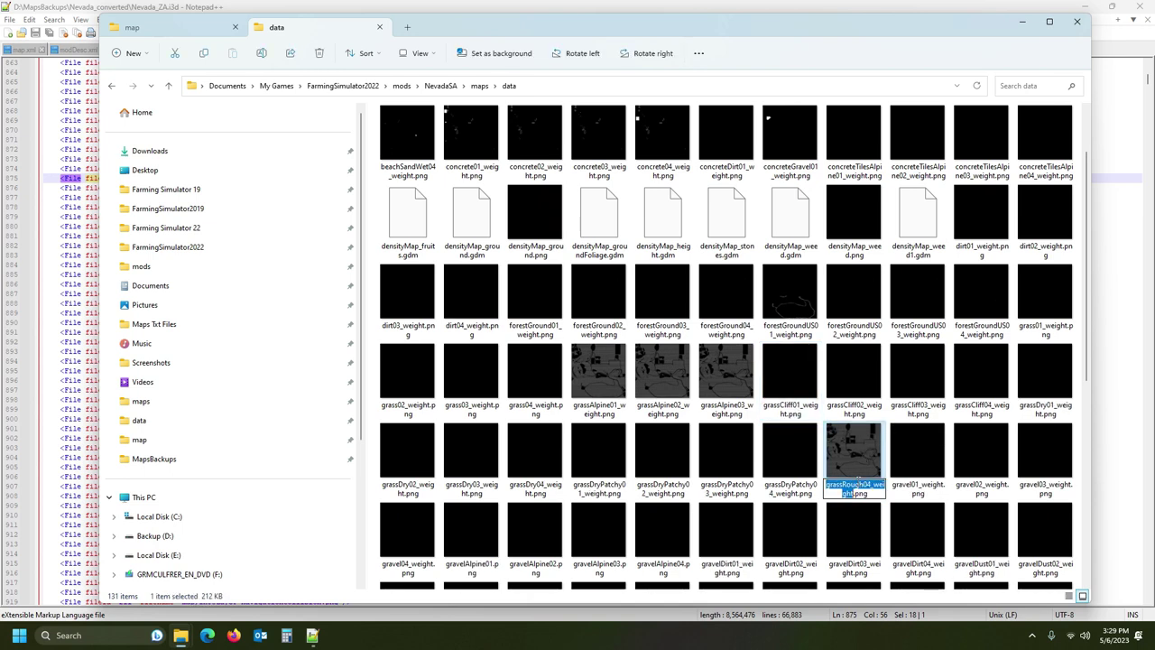
key(ctrl+v)
key(Return)
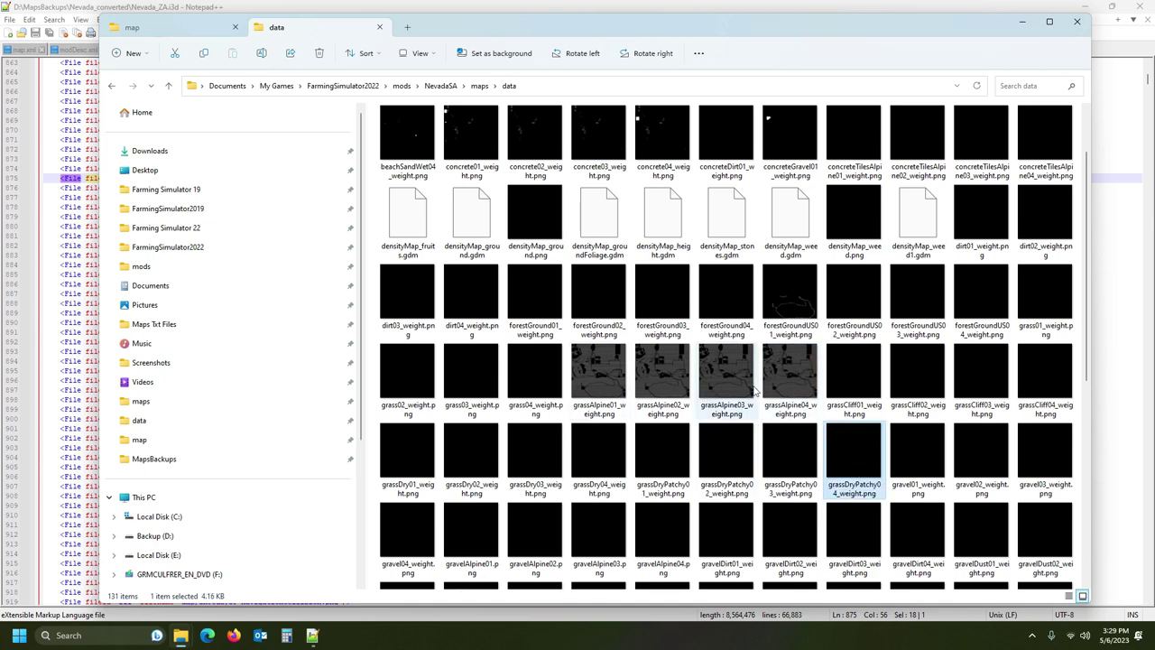
- Copy grassTown01_weight.png through grassTown04_weight.png from the converted map folder into the data folder
click(132, 27)
click(912, 307)
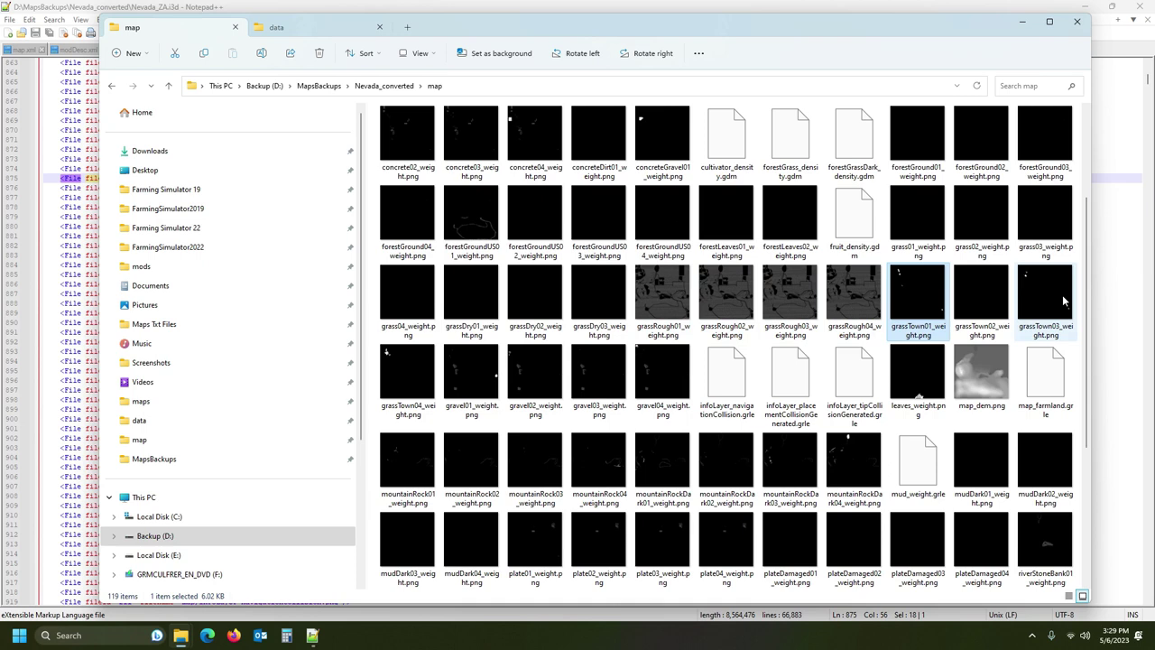
shift+click(420, 375)
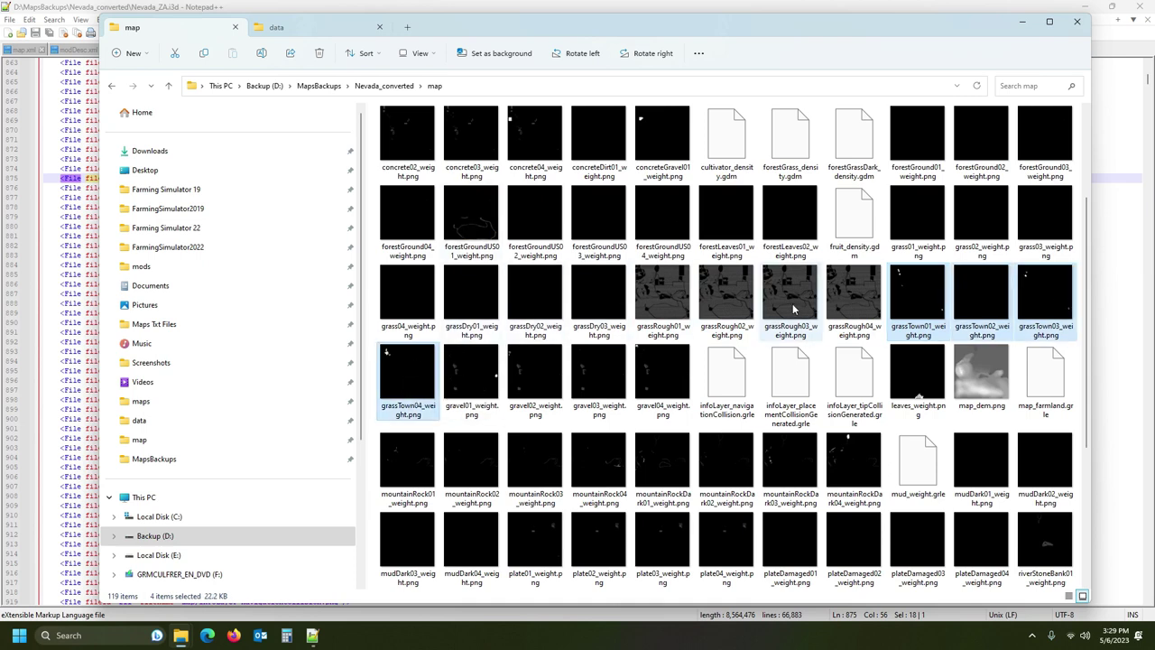
click(307, 27)
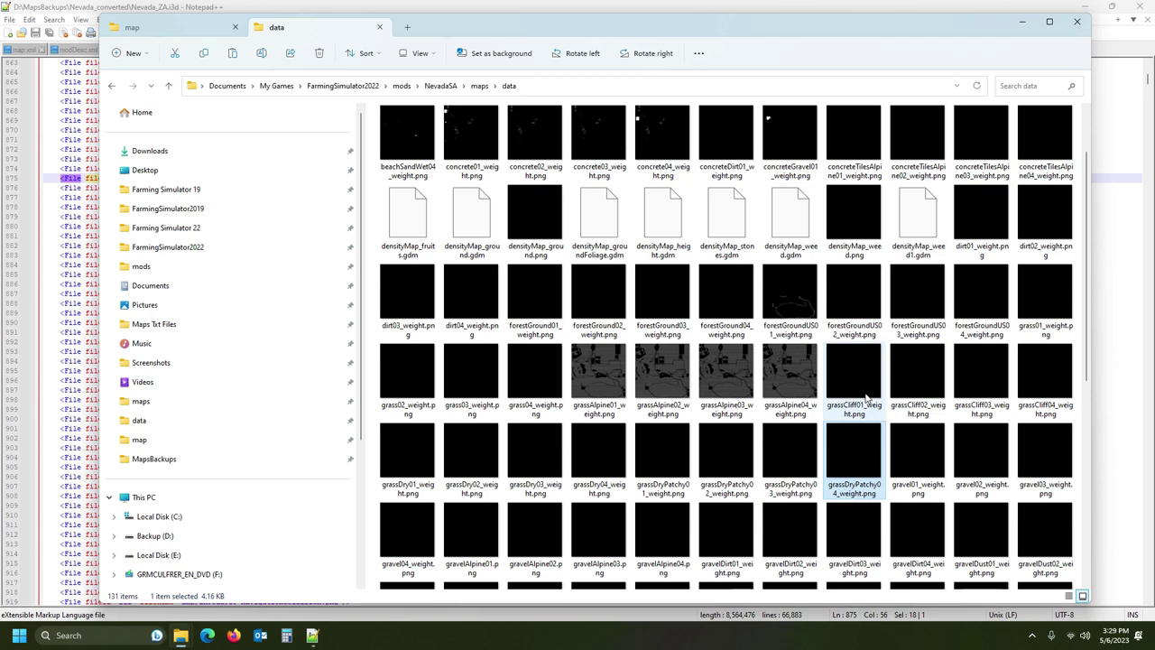
scroll(839, 412, down, 3)
scroll(844, 412, up, 3)
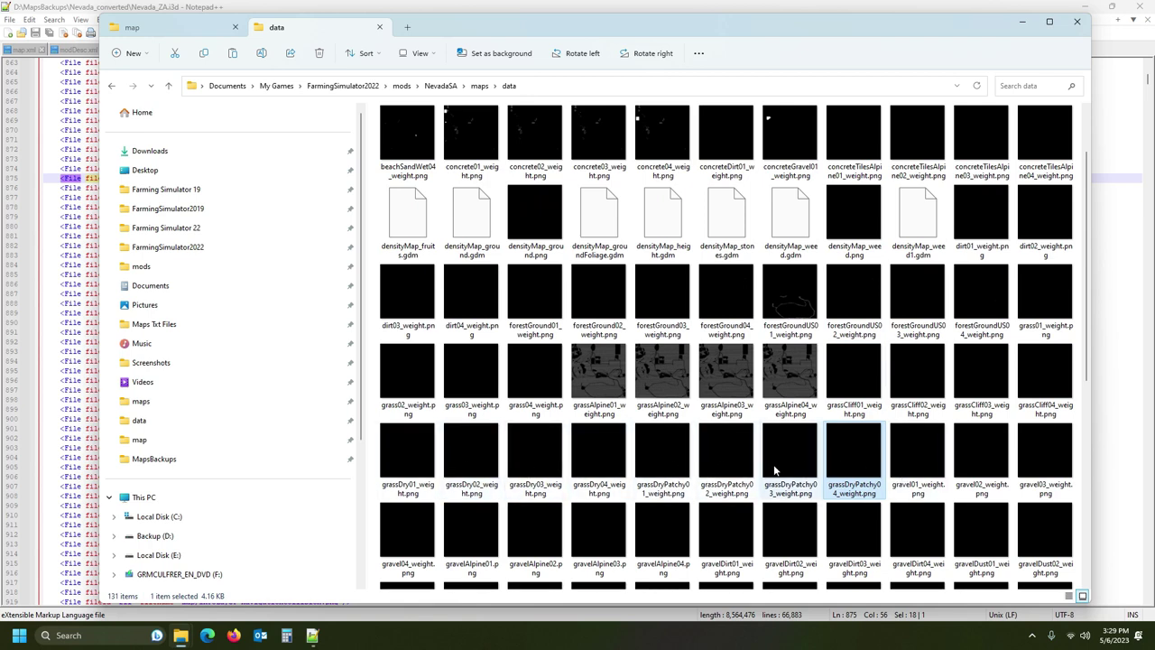
click(463, 453)
key(ctrl+v)
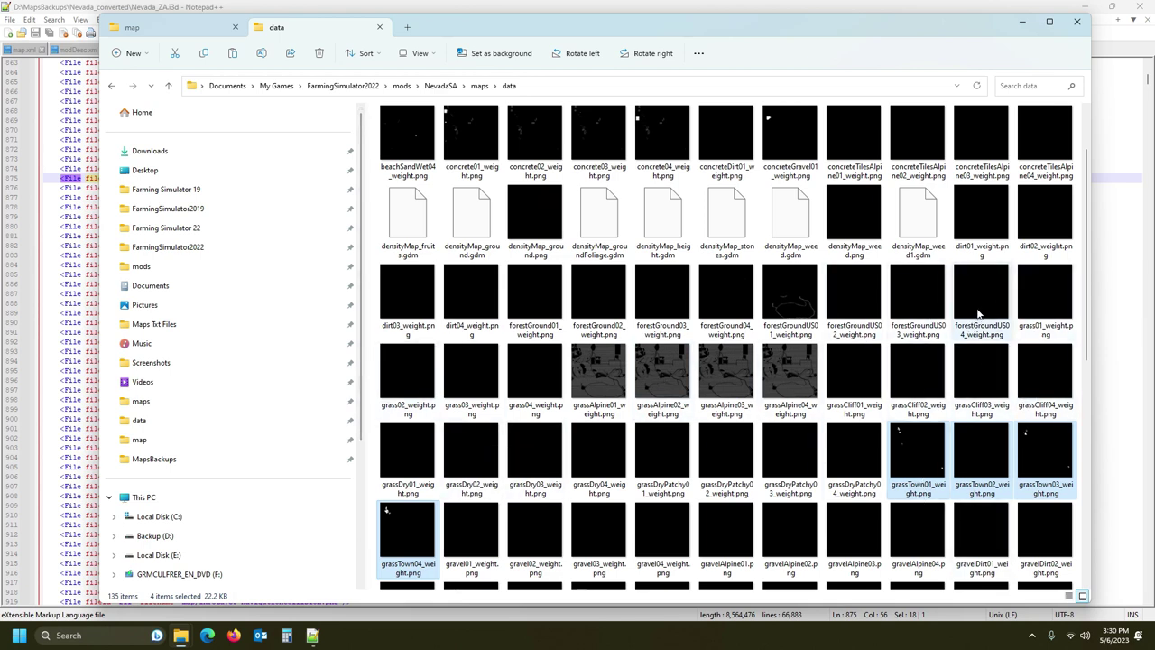
- Delete the existing grass01_weight.png in the data folder and rename grassTown01_weight.png as grass01_weight.png
click(1048, 303)
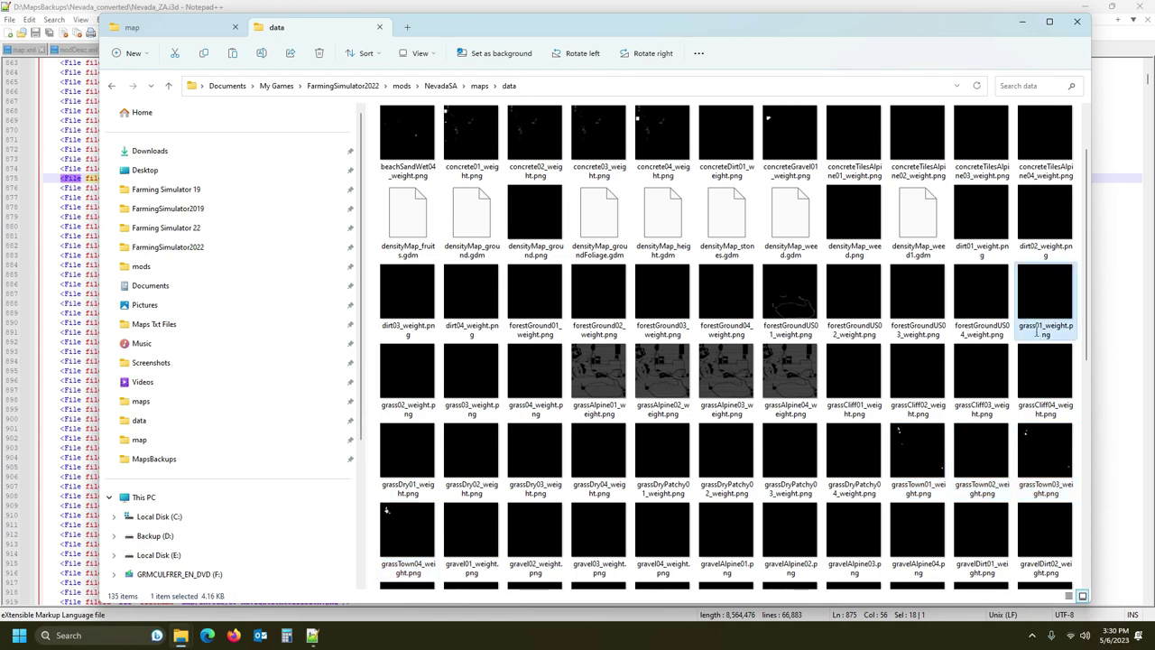
key(F2)
click(908, 454)
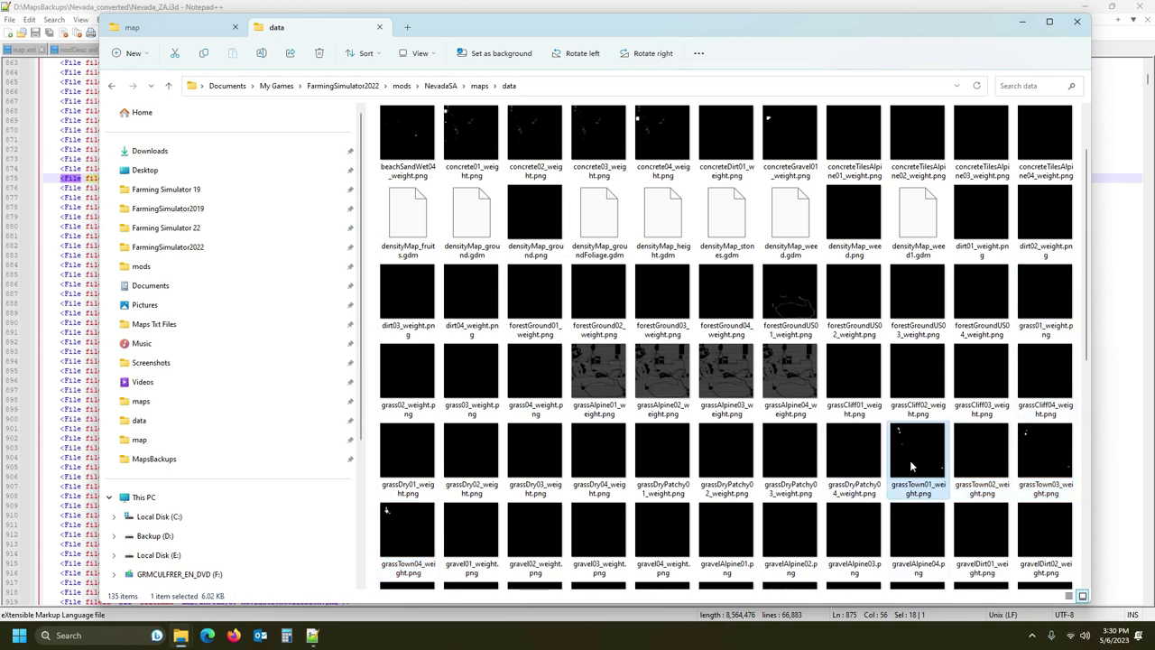
click(916, 489)
click(1049, 307)
key(Delete)
click(846, 455)
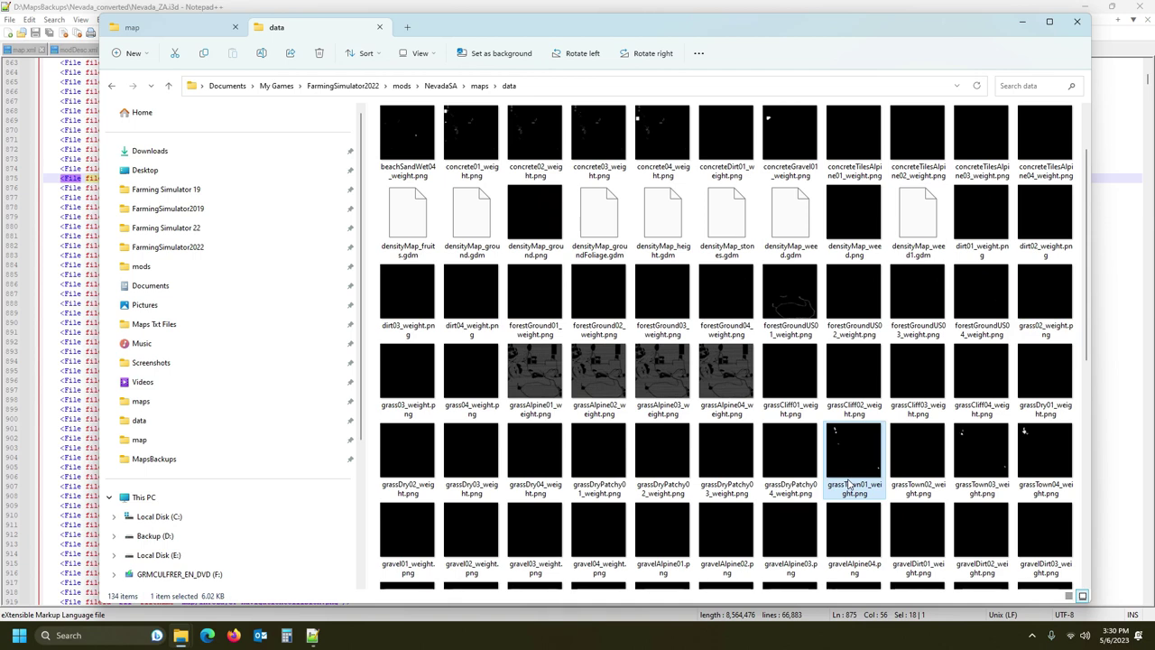
click(857, 492)
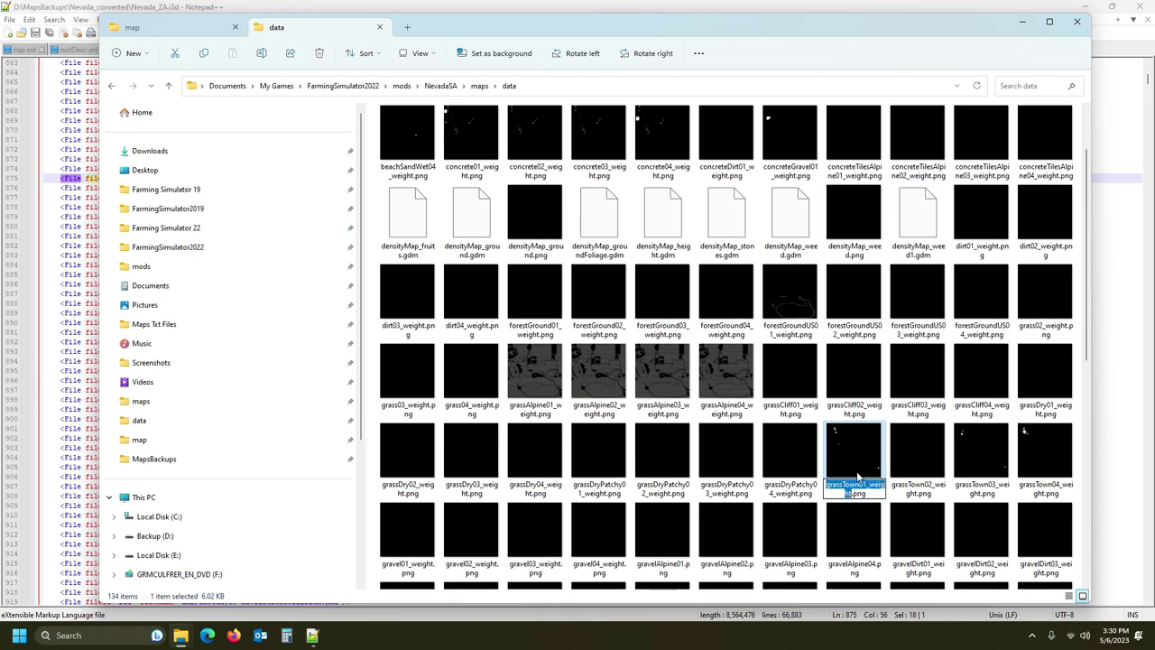
text(grass01_weight)
key(Return)
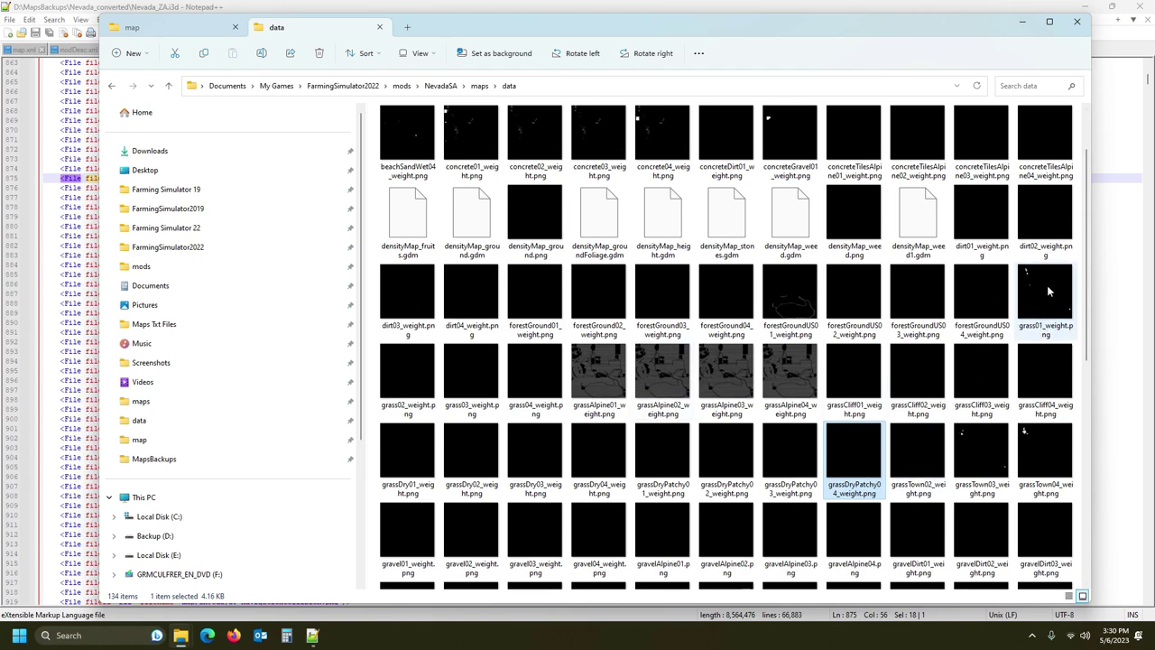
- Delete the existing grass02_weight.png in the data folder and rename grassTown02_weight.png as grass02_weight.png
click(406, 408)
click(408, 411)
key(ctrl+c)
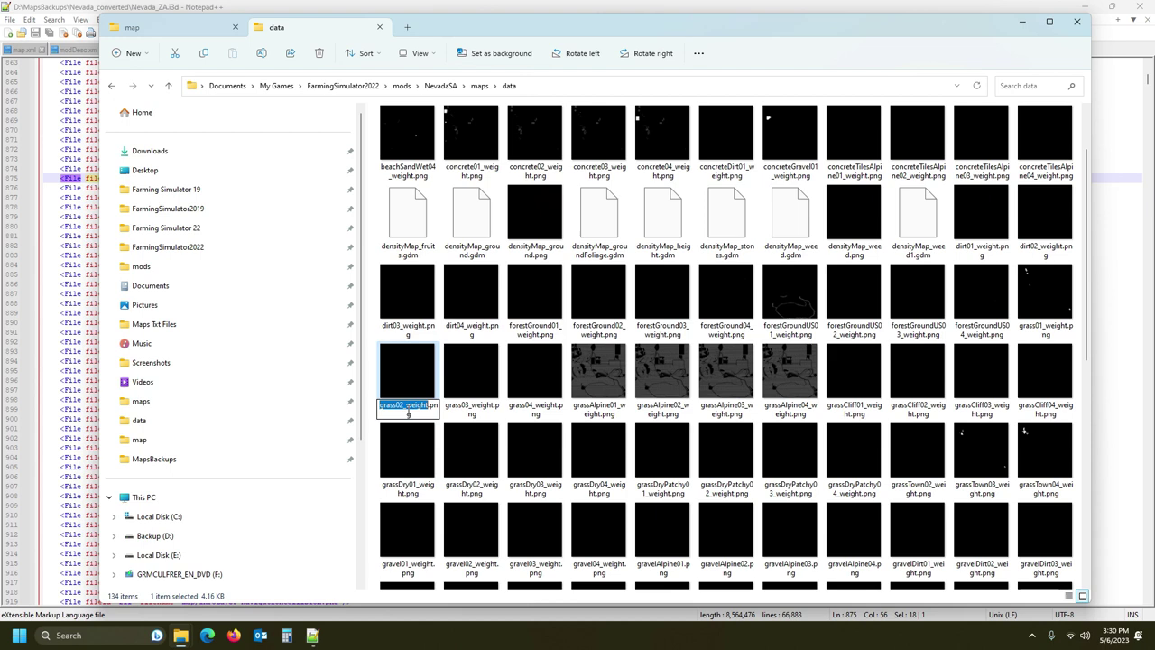
click(934, 463)
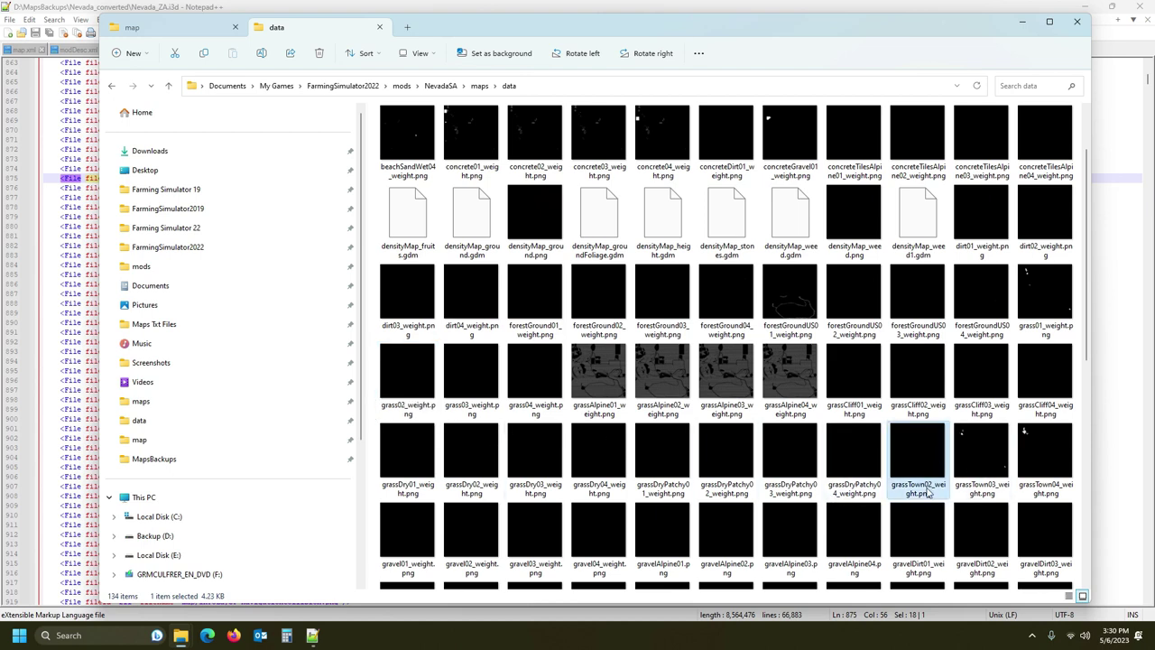
click(416, 380)
key(Delete)
click(913, 459)
click(859, 474)
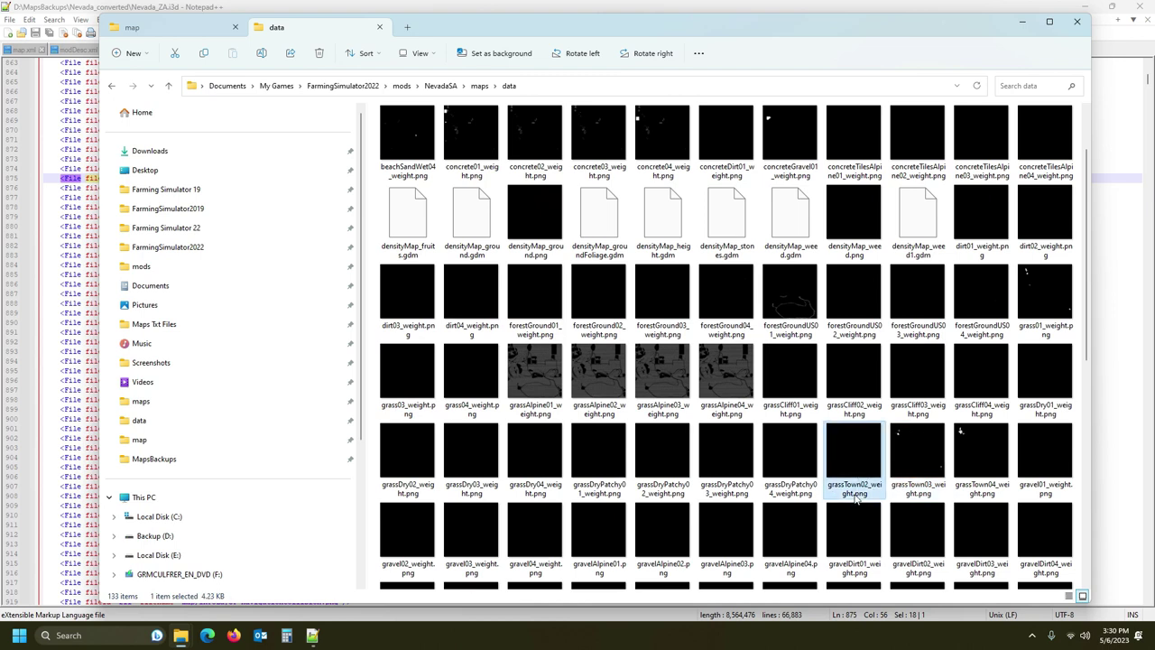
click(855, 495)
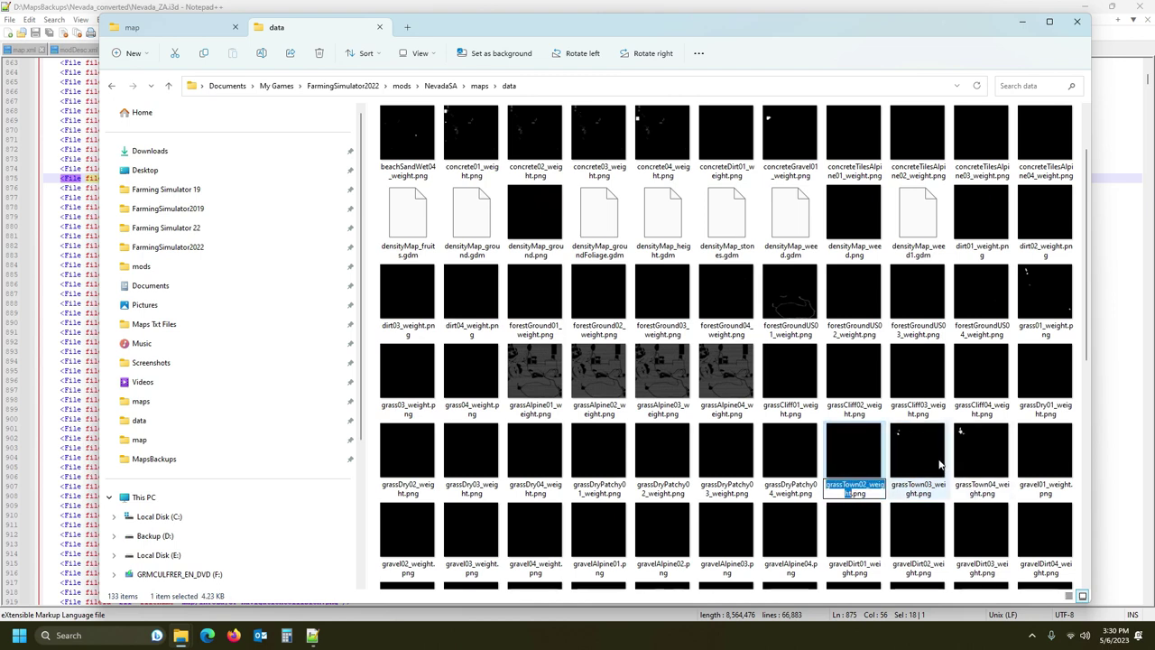
key(ctrl+v)
key(Return)
click(848, 451)
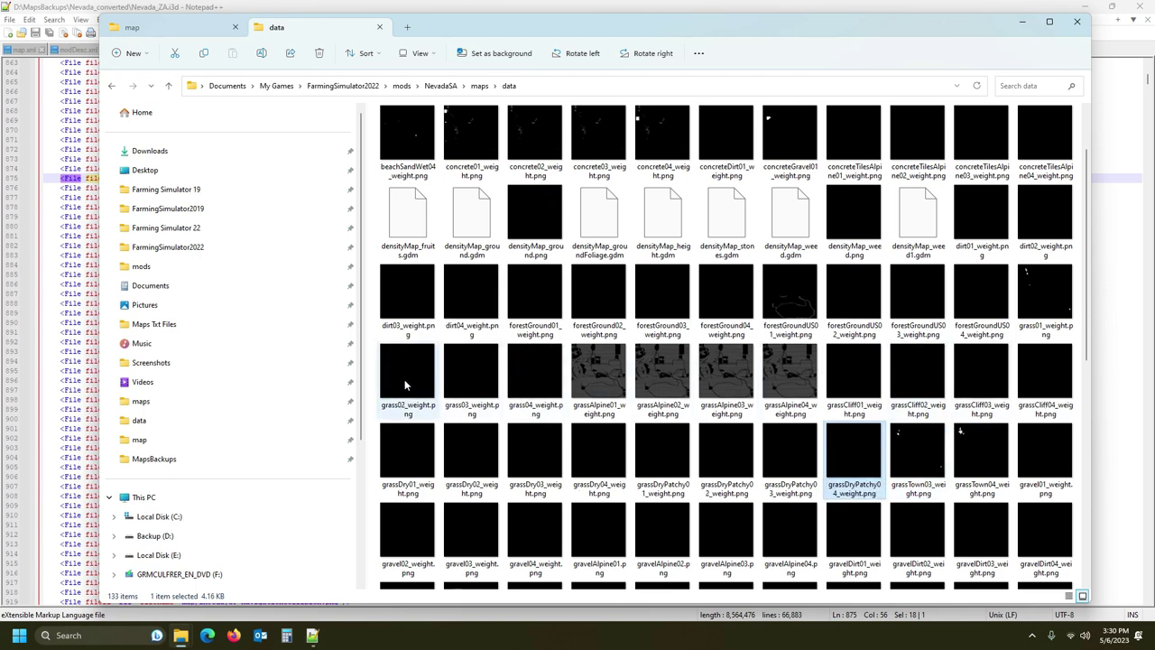
- Delete the existing grass03_weight.png in the data folder and rename grassTown03_weight.png as grass03_weight.png
click(462, 374)
click(469, 408)
key(ctrl+c)
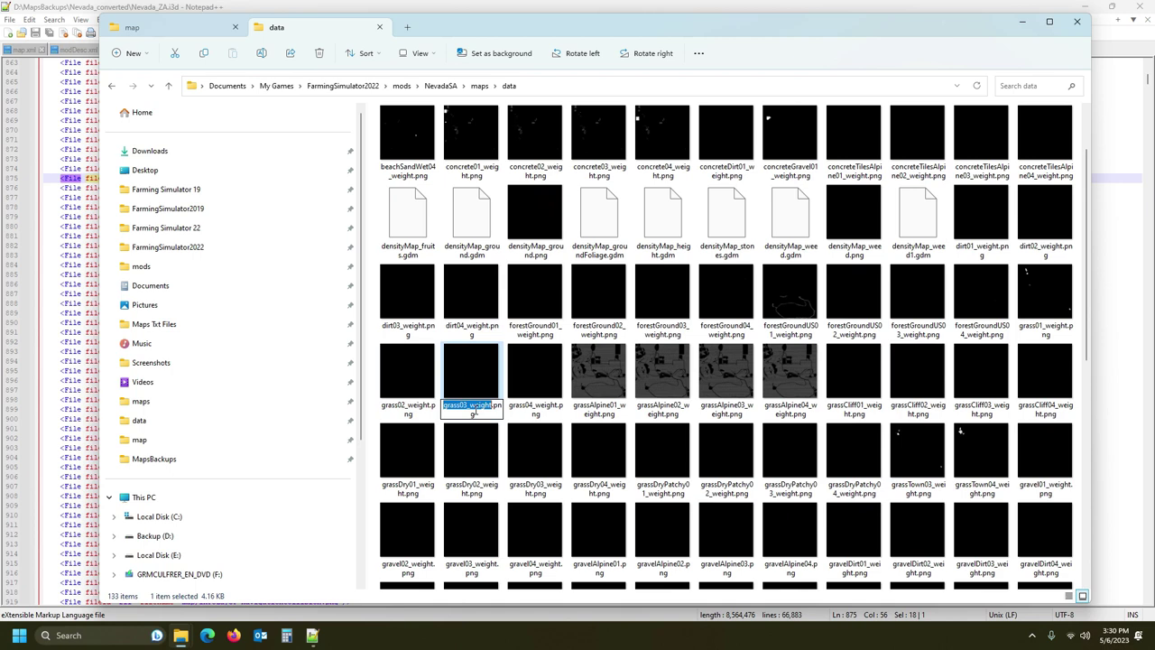
click(465, 386)
key(Delete)
click(847, 492)
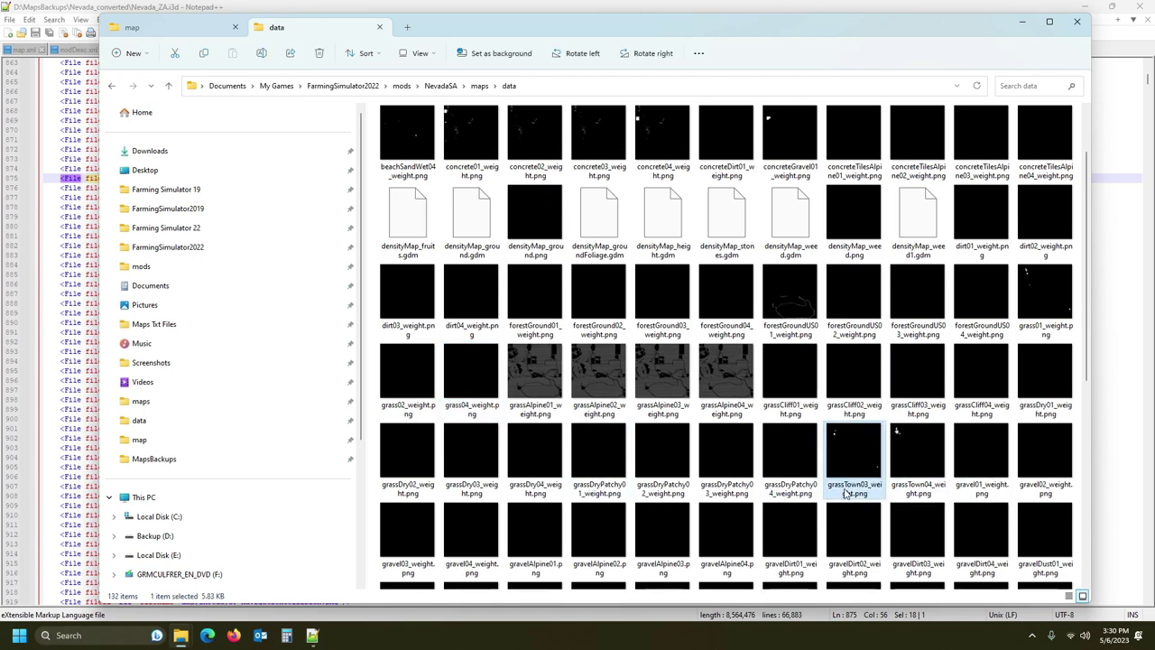
click(847, 493)
key(ctrl+v)
key(Return)
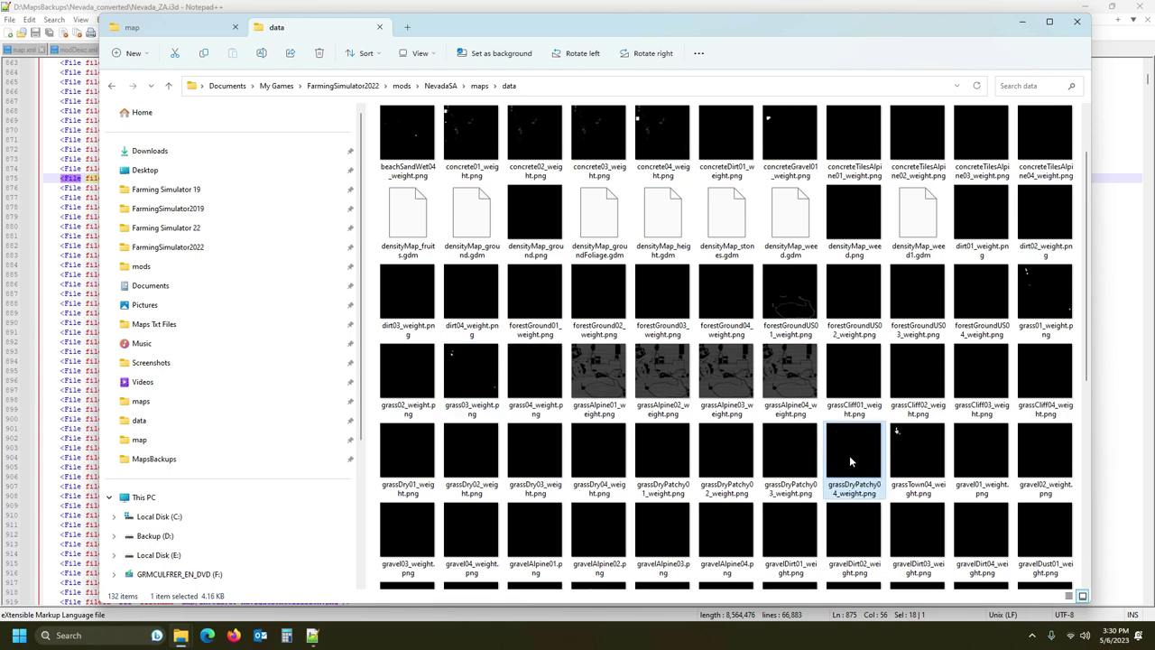
- Delete the existing grass04_weight.png in the data folder and rename grassTown04_weight.png as grass04_weight.png
click(549, 377)
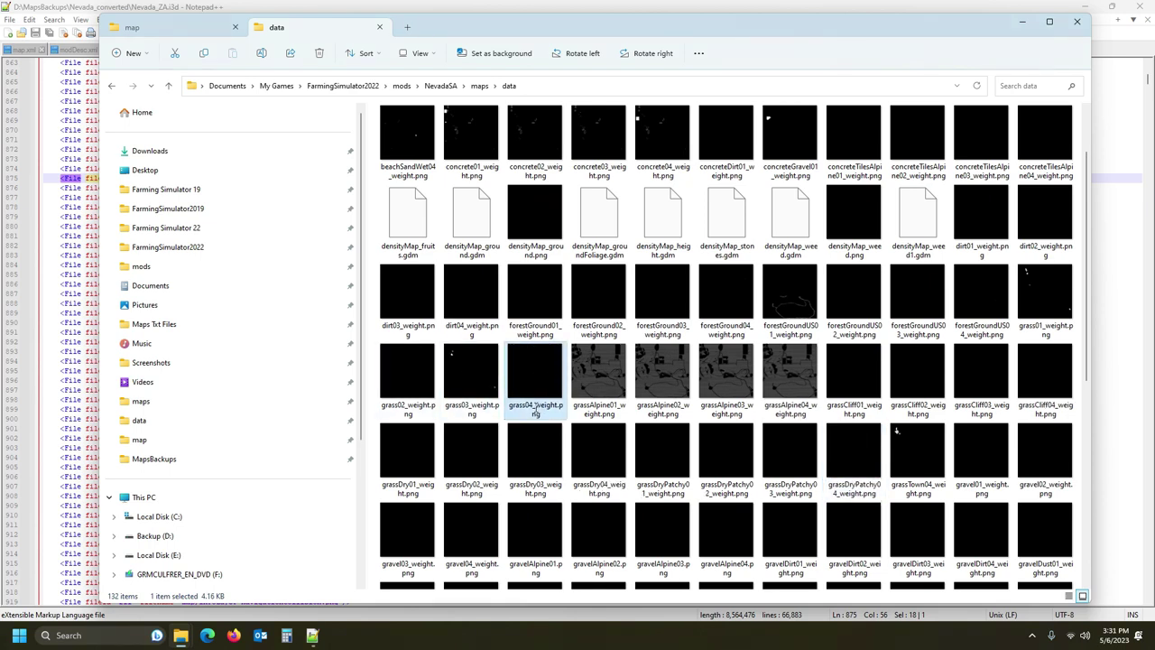
key(Delete)
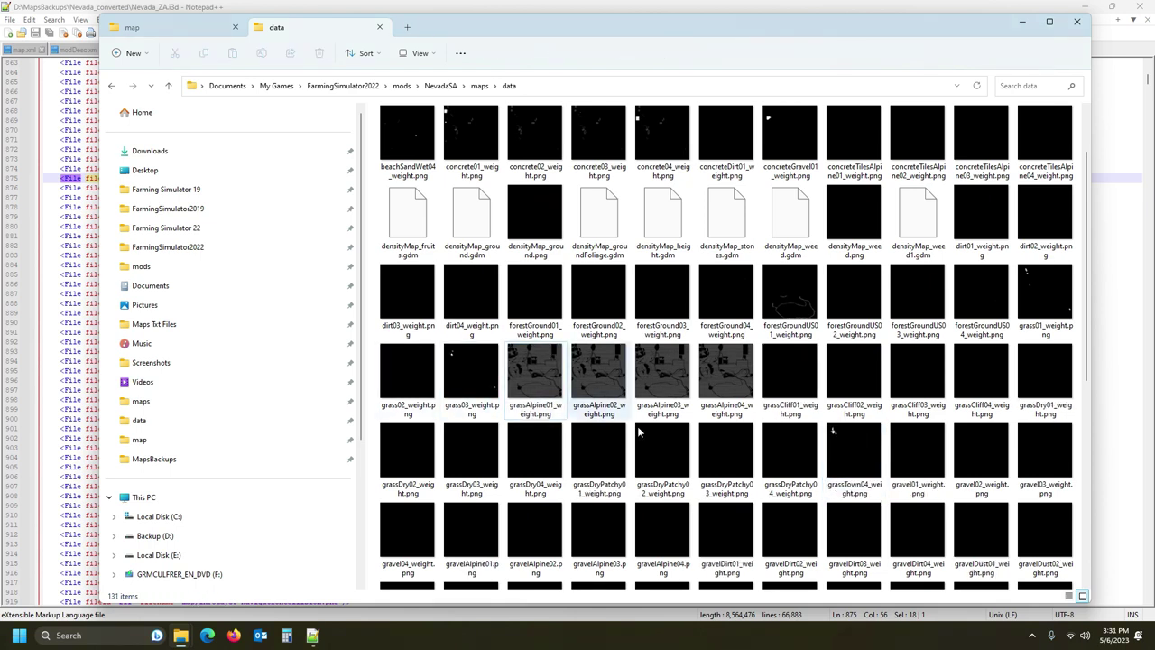
click(844, 458)
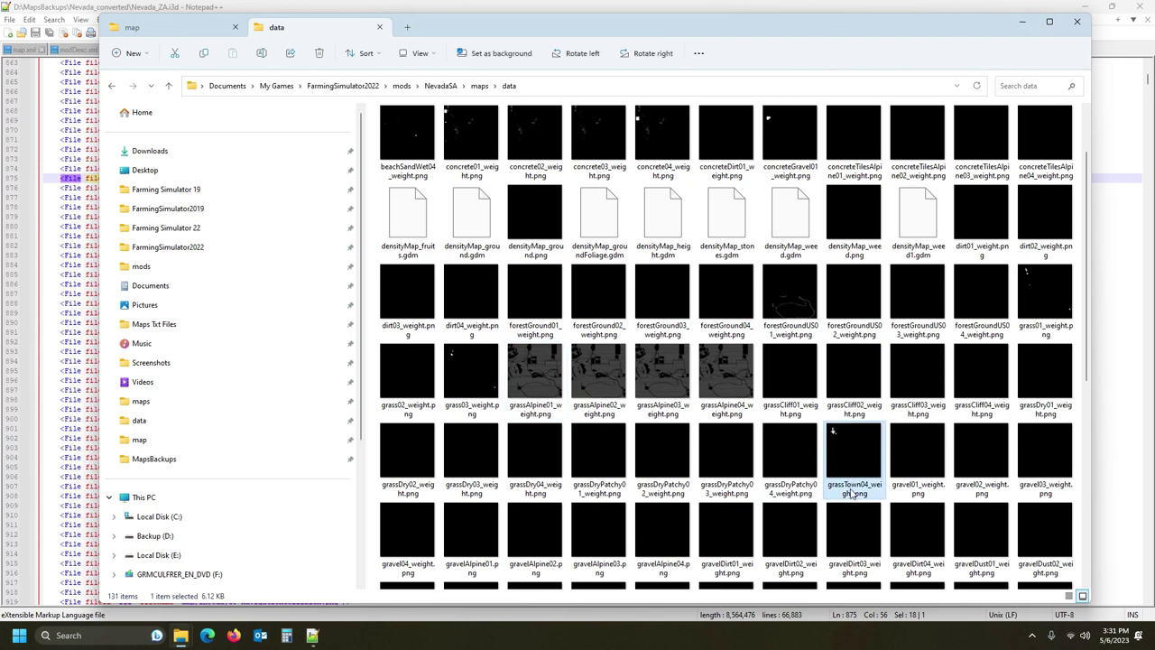
click(856, 458)
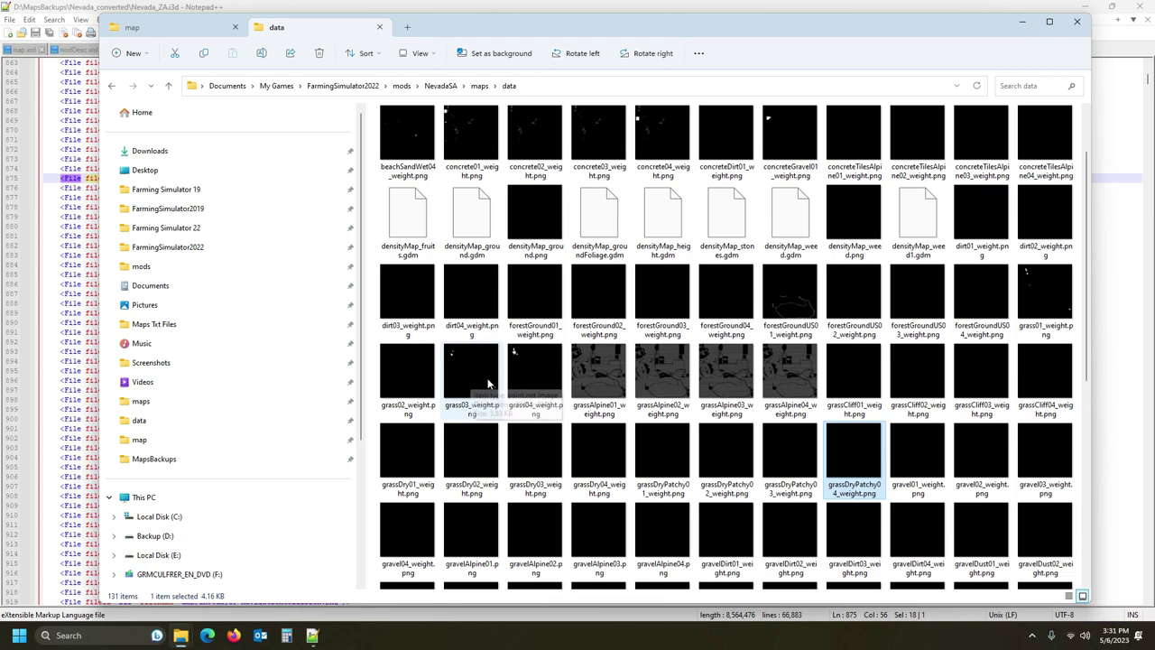
- Copy gravel01_weight.png through gravel04_weight.png from the converted map folder into the NevadaSA data folder, replacing the existing files
click(136, 27)
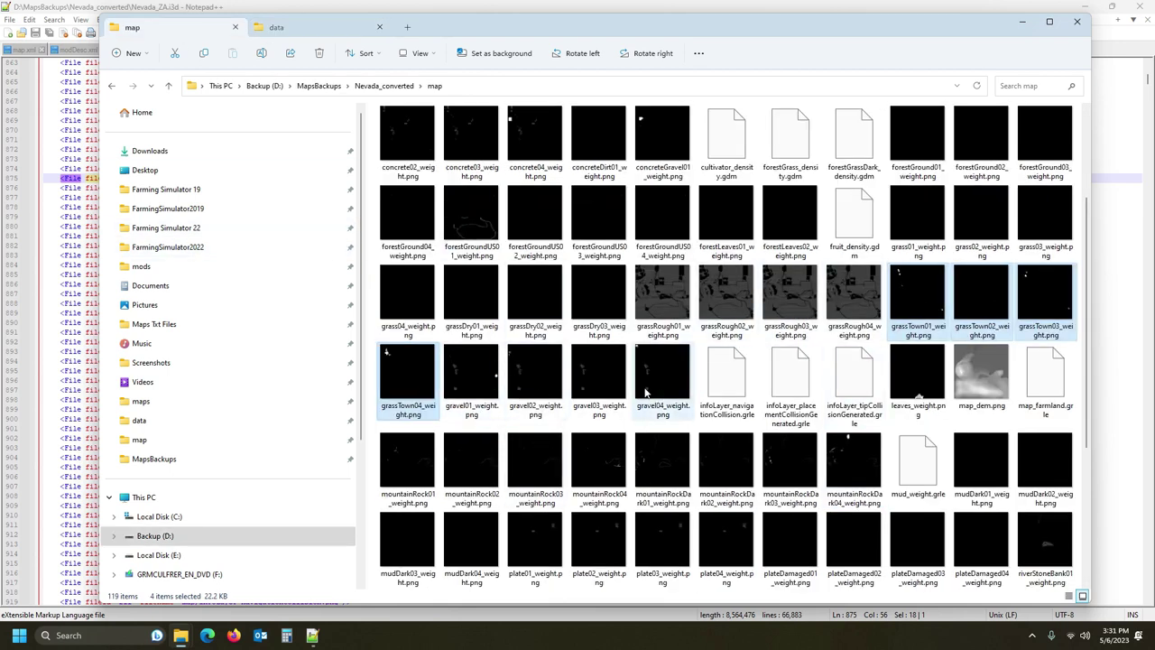
click(487, 386)
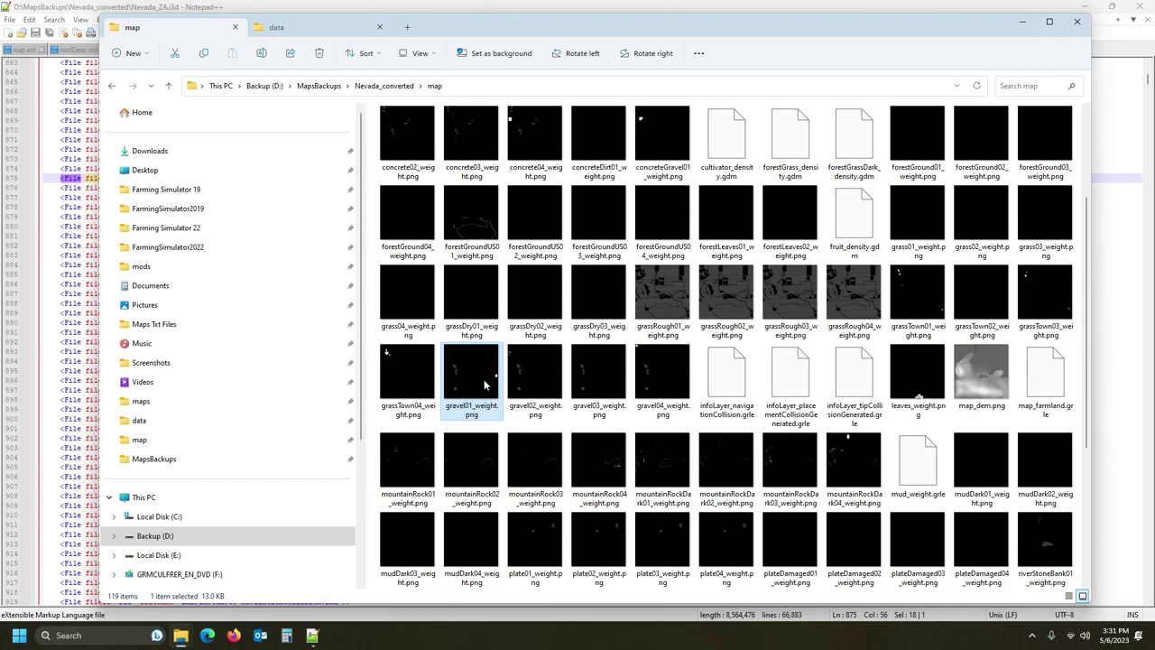
shift+click(648, 379)
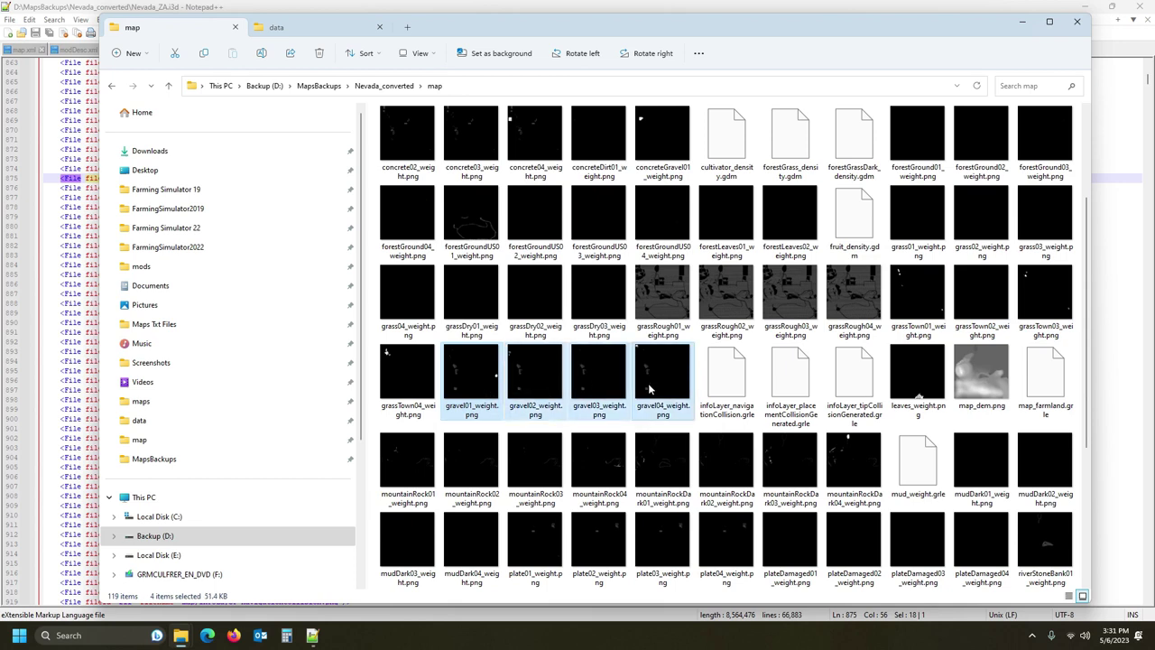
key(ctrl+Tab)
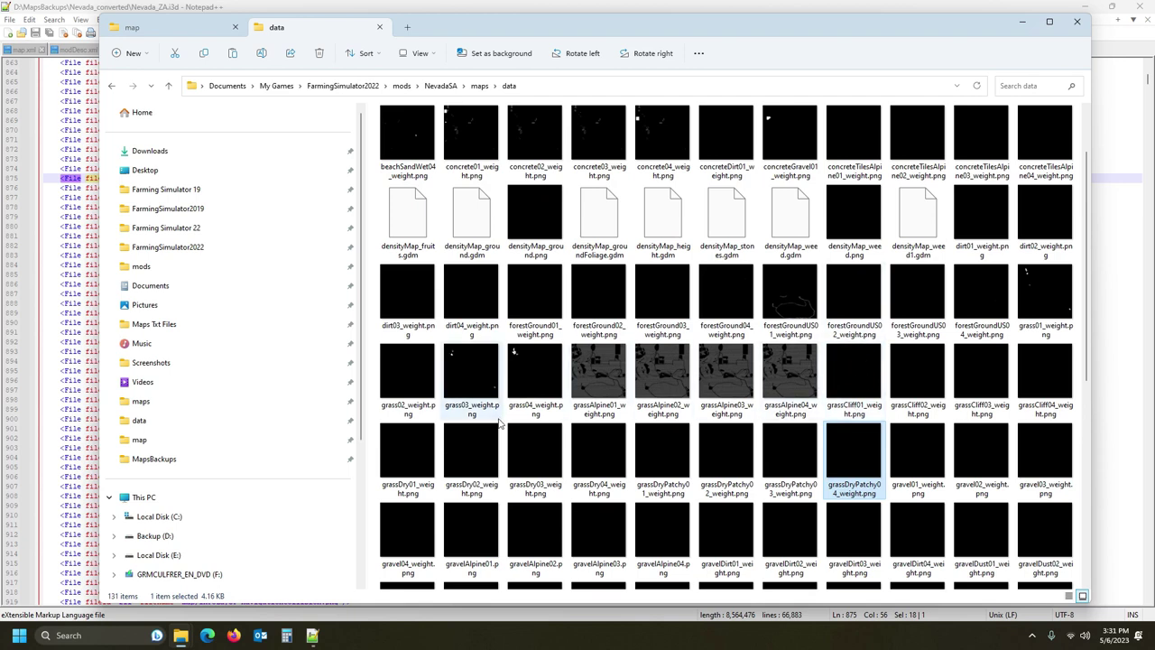
scroll(738, 436, down, 3)
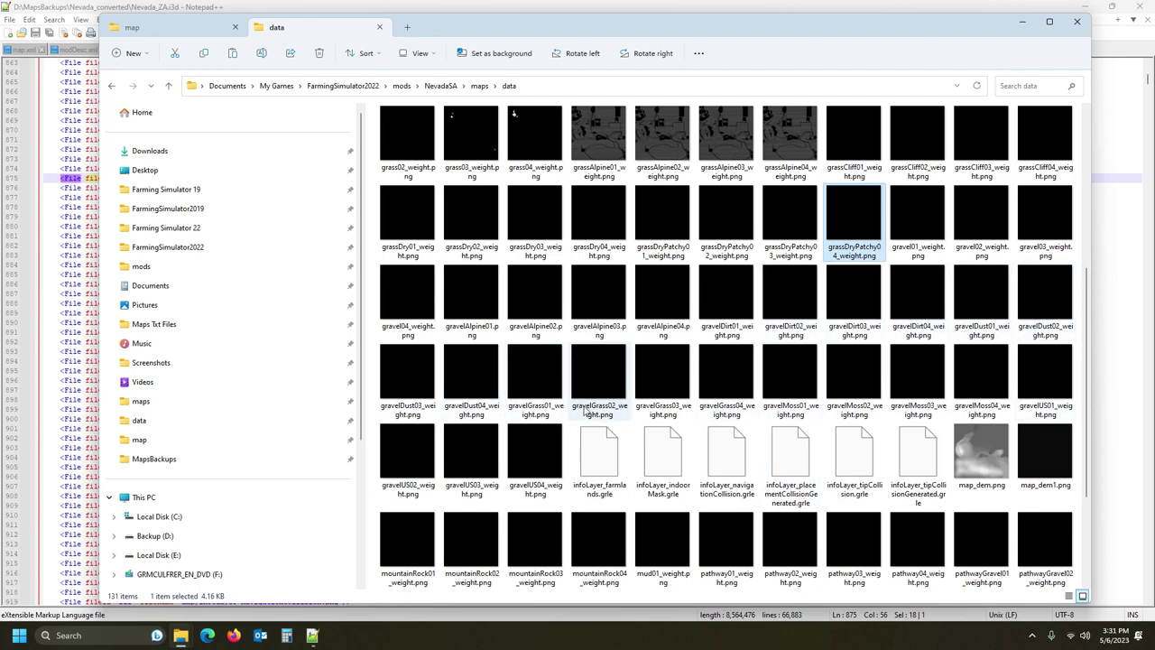
key(ctrl+v)
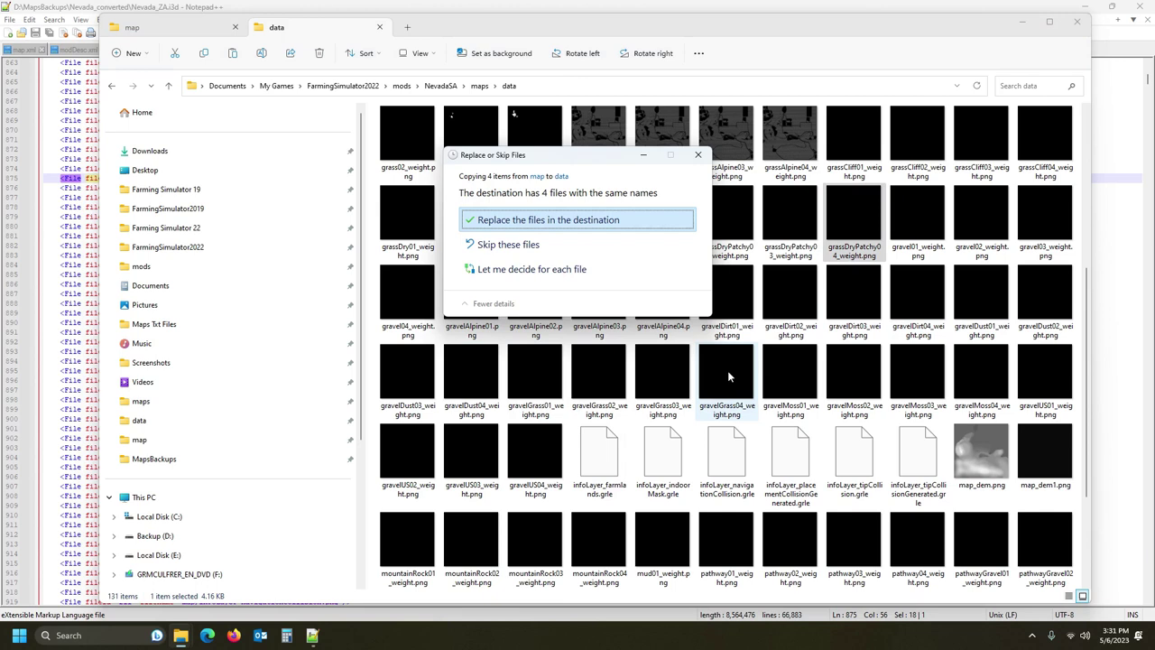
click(561, 219)
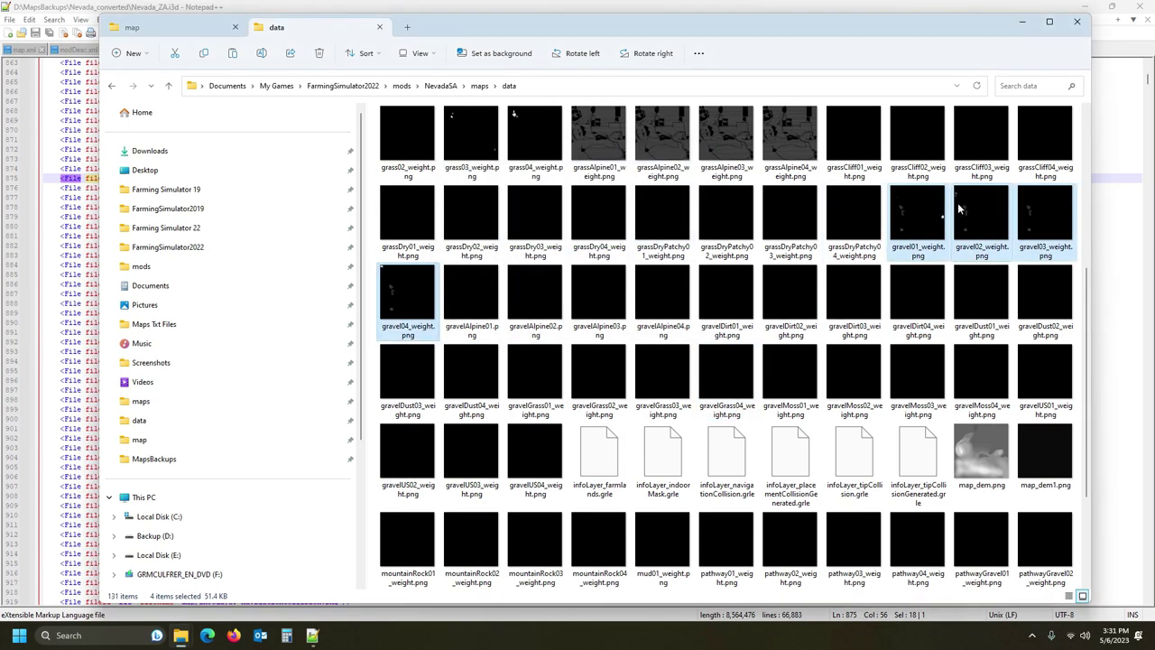
- Copy leaves_weight.png from the converted map folder into the NevadaSA data folder
click(158, 29)
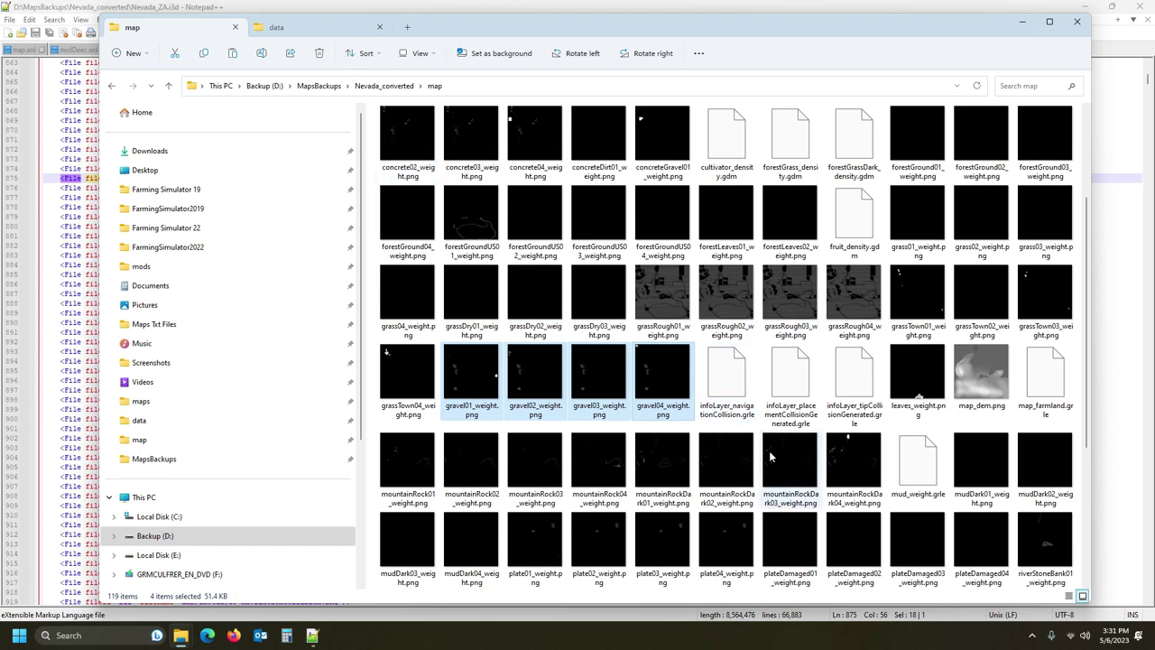
scroll(769, 451, down, 3)
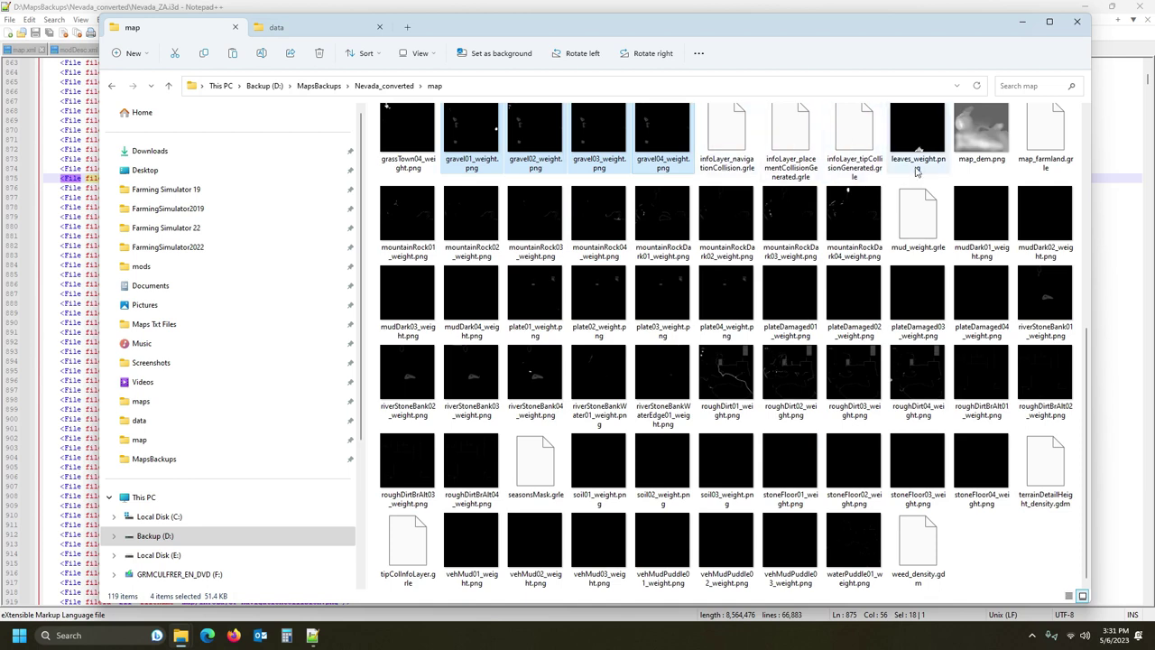
click(913, 137)
scroll(914, 140, up, 3)
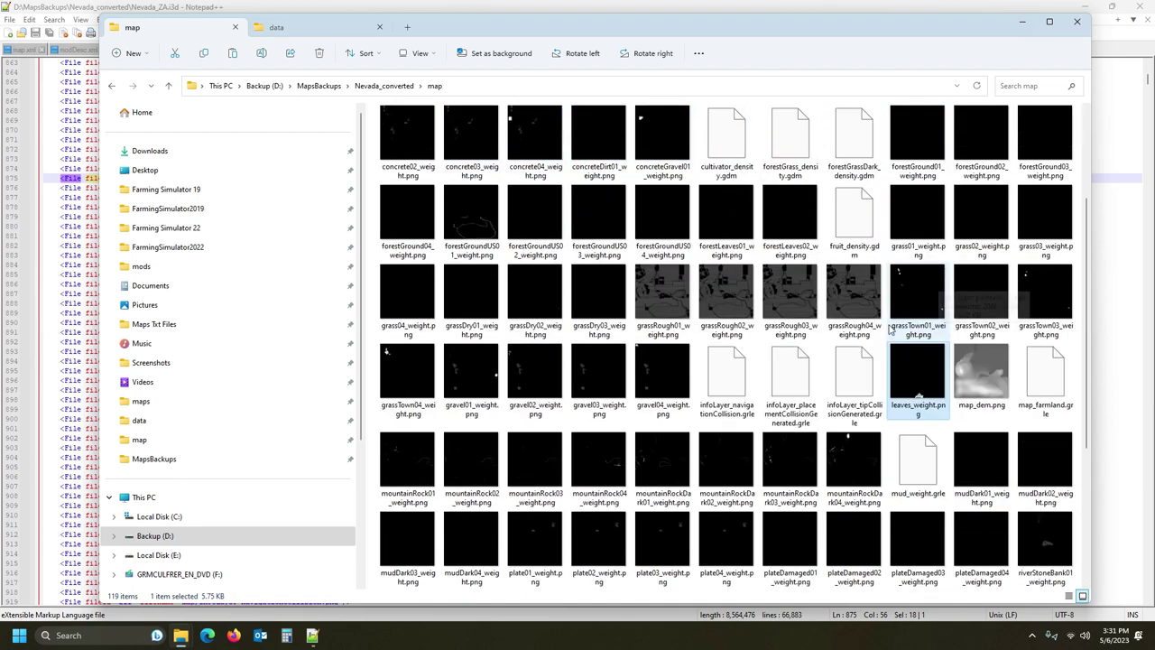
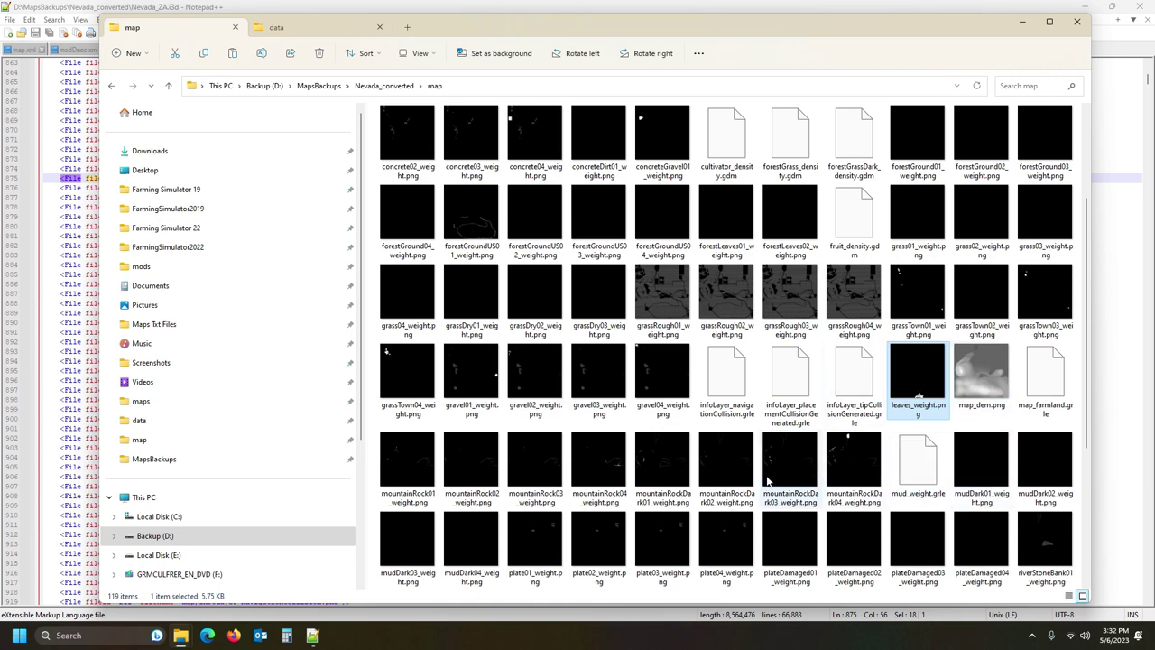
scroll(1075, 458, down, 3)
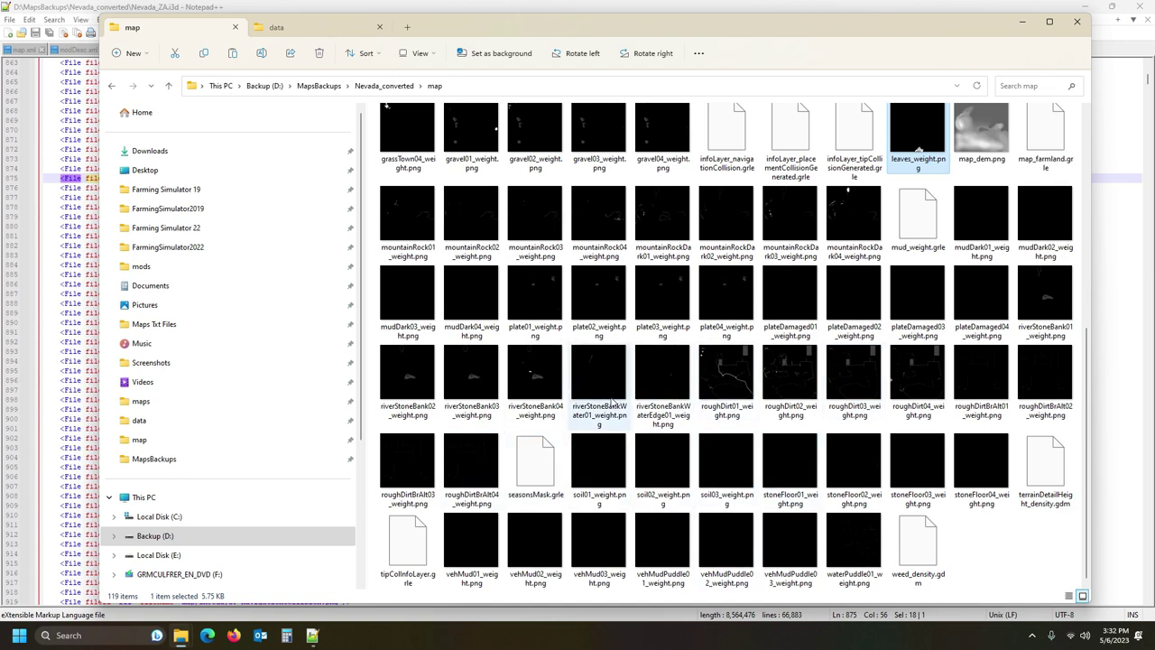
click(295, 32)
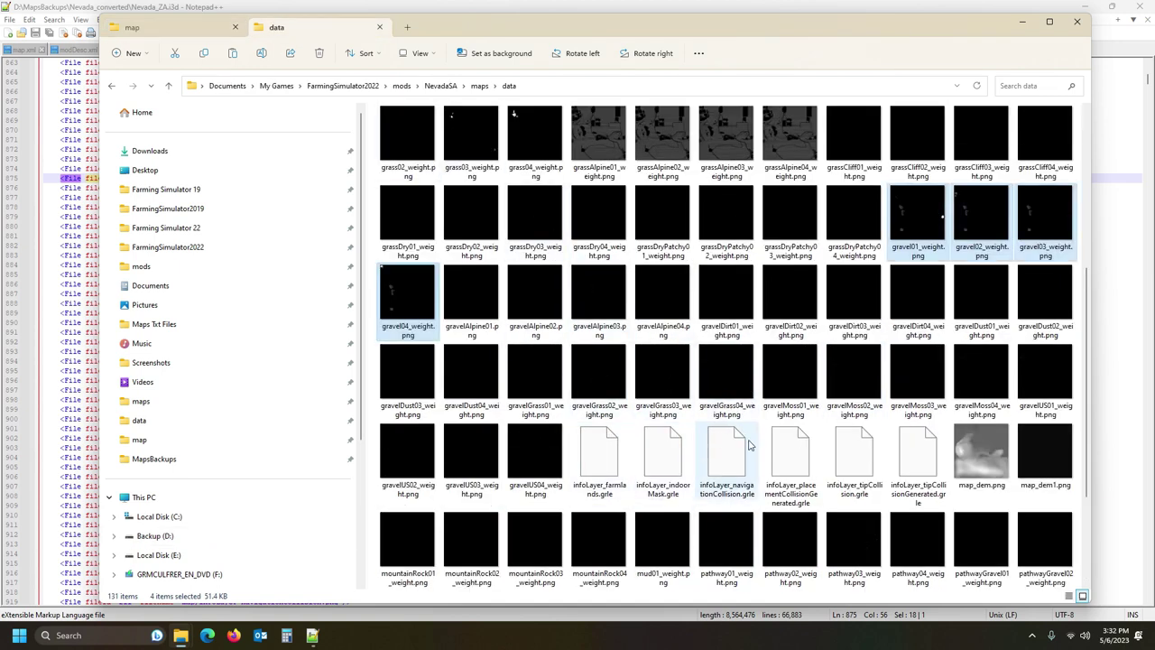
scroll(748, 438, down, 2)
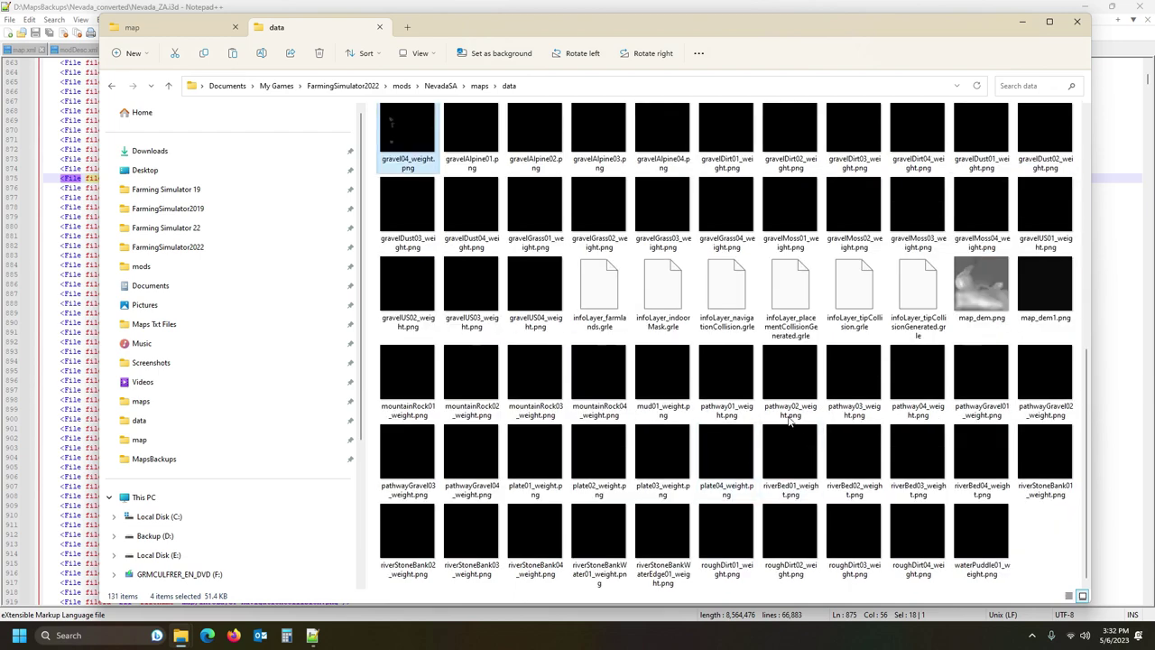
scroll(613, 461, up, 5)
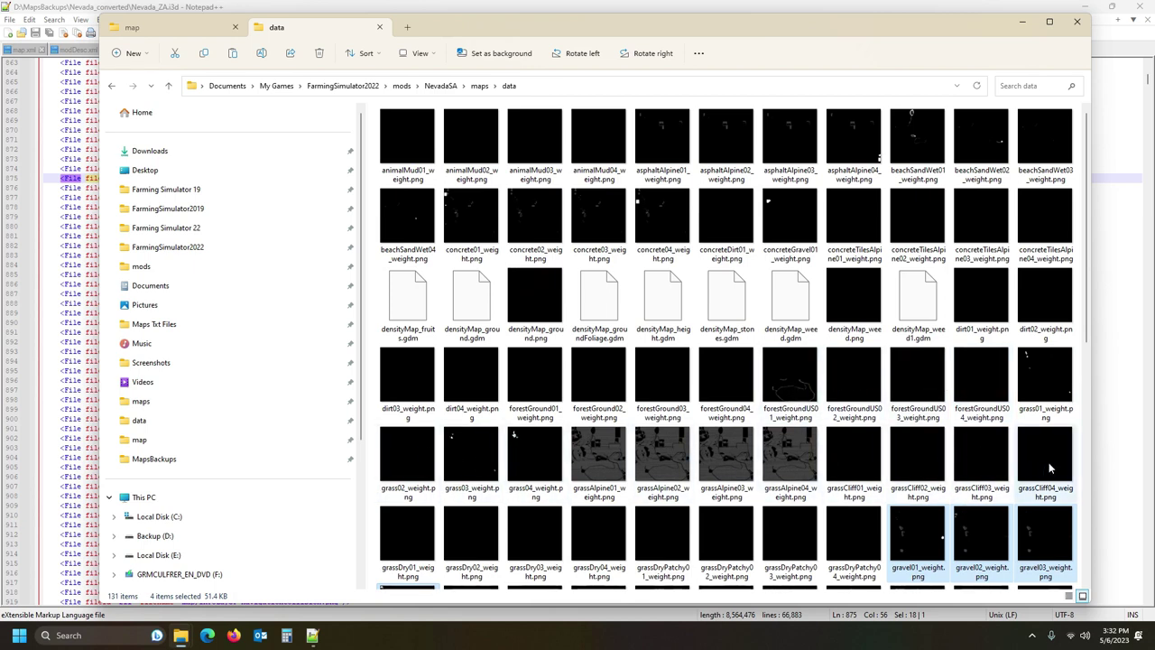
click(849, 459)
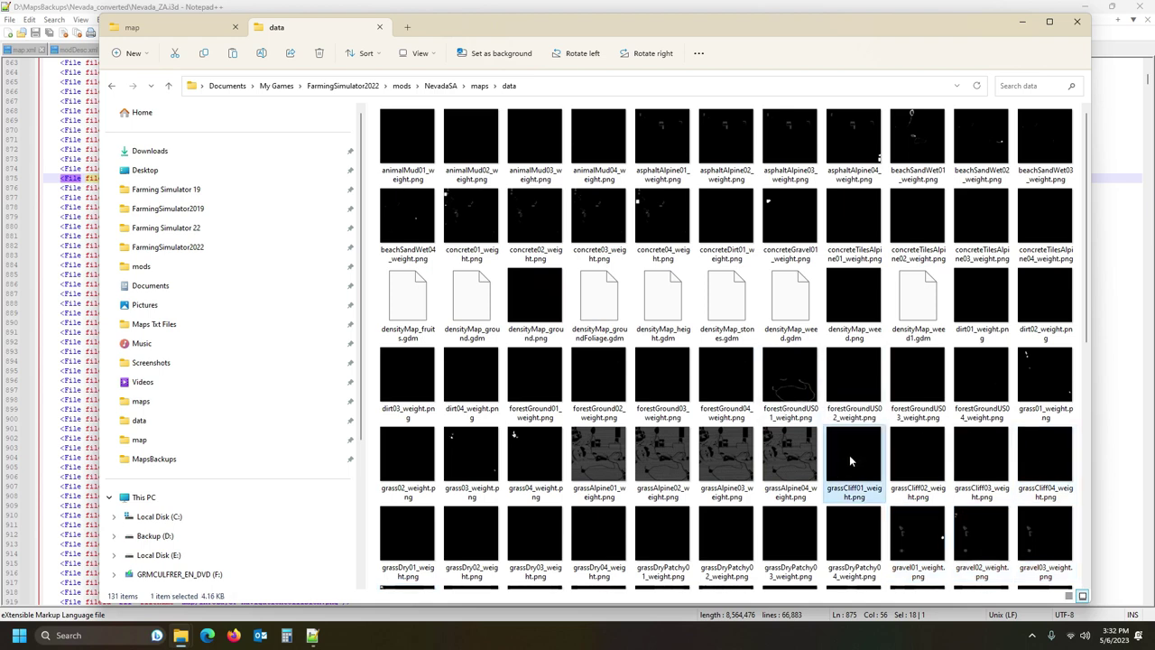
key(ctrl+v)
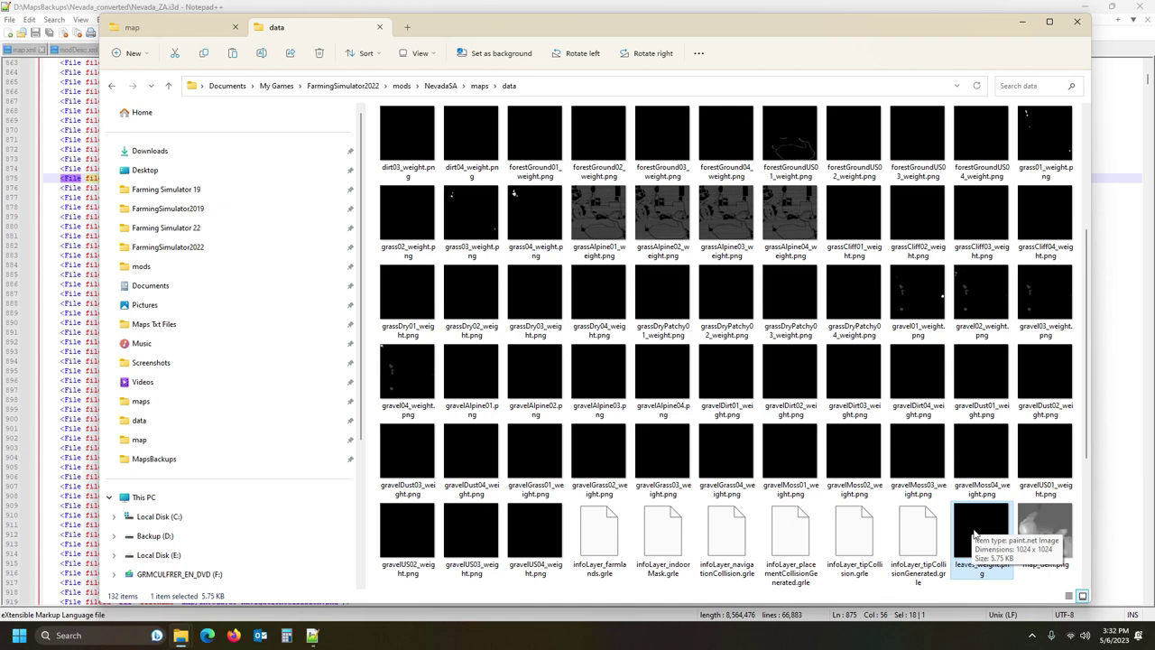
- Open the map.i3d file from the Farming Simulator 22 game's data/maps/mapFR folder in Notepad++, keeping the existing folders open
click(407, 27)
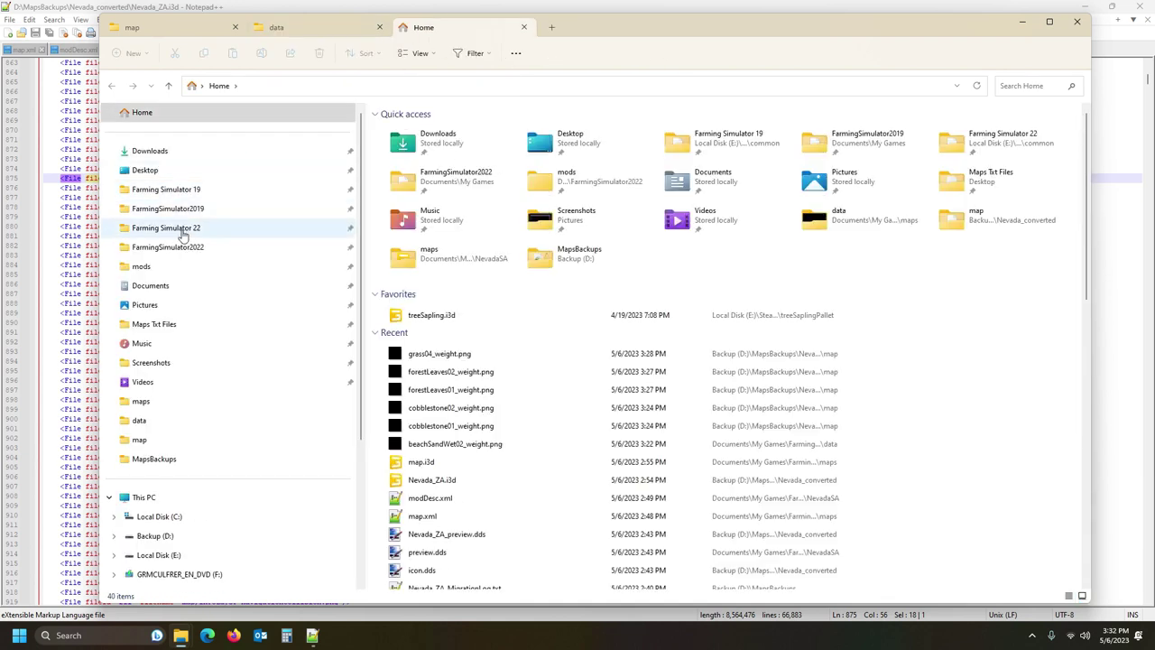
click(179, 227)
double_click(438, 134)
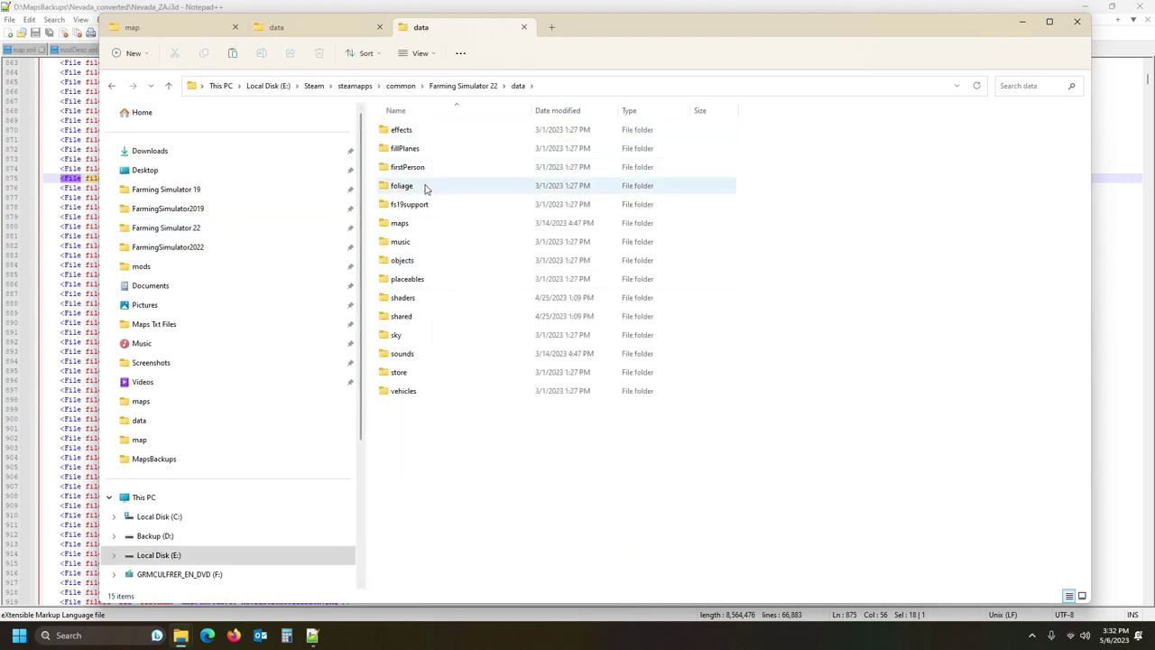
click(407, 226)
double_click(407, 225)
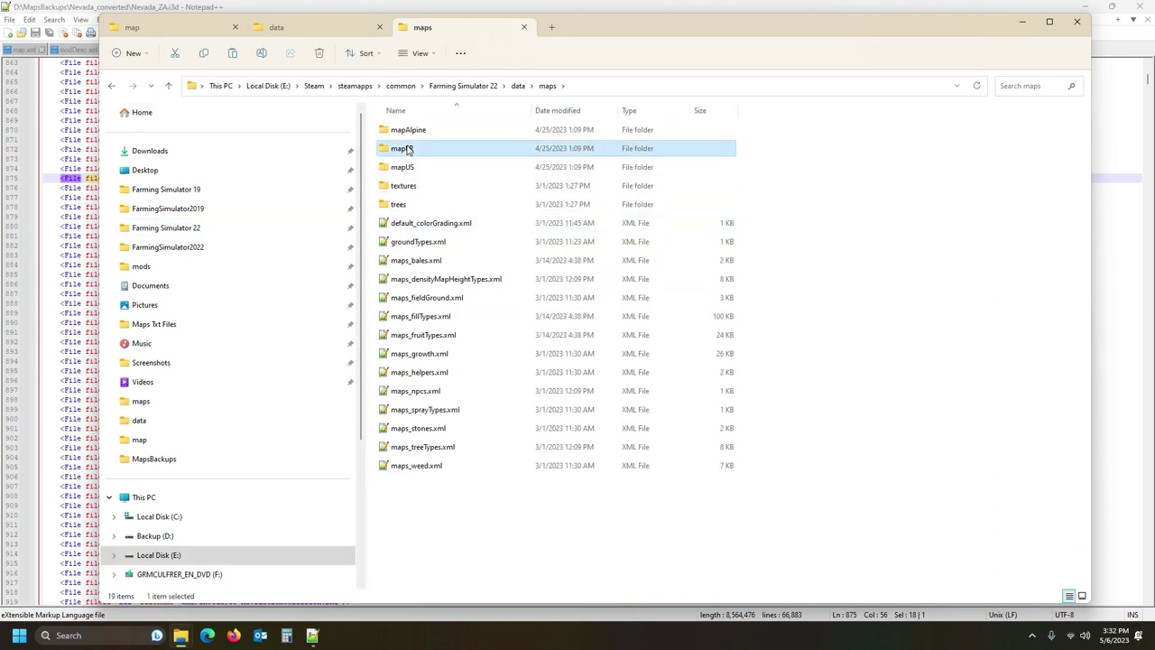
double_click(404, 148)
right_click(420, 373)
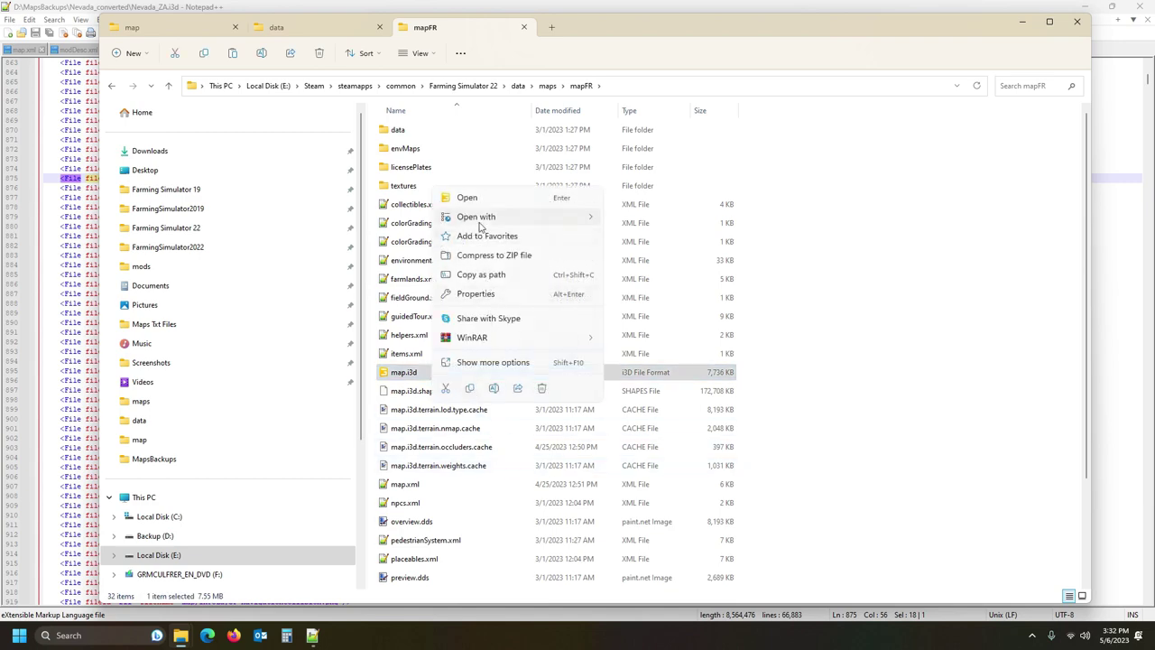
mouse_move(480, 220)
click(647, 238)
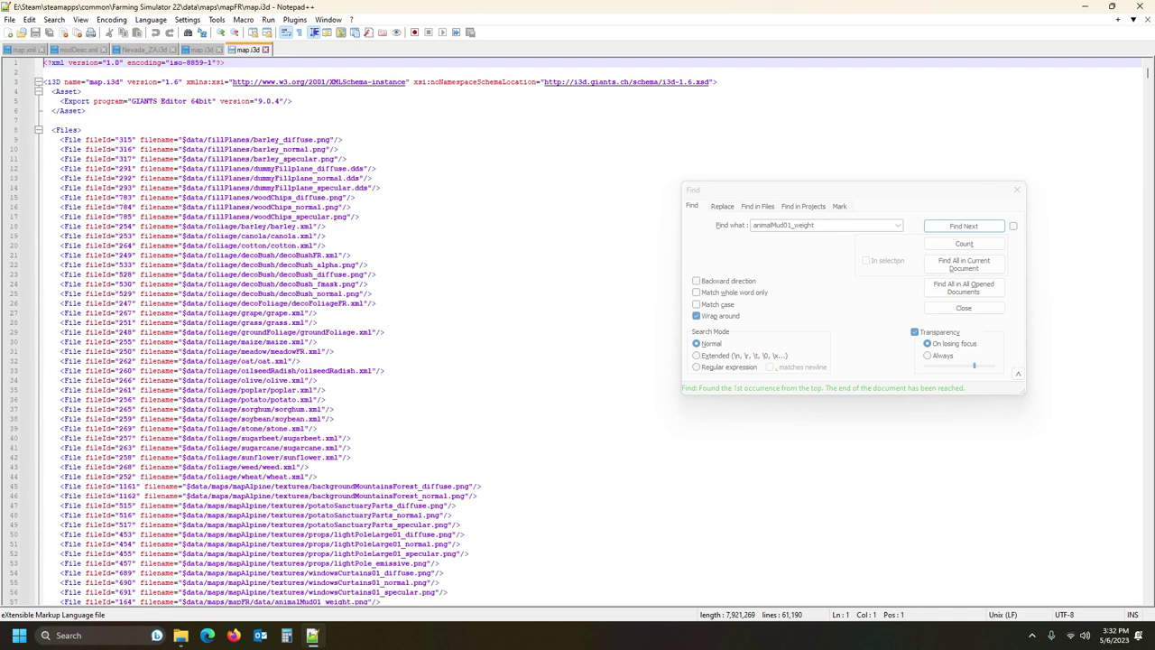
- Examine the forestGroundLeaves weight files in the mapFR data folder, viewing forestGroundLeaves01_weight.png in paint.net and closing it again
mouse_move(181, 637)
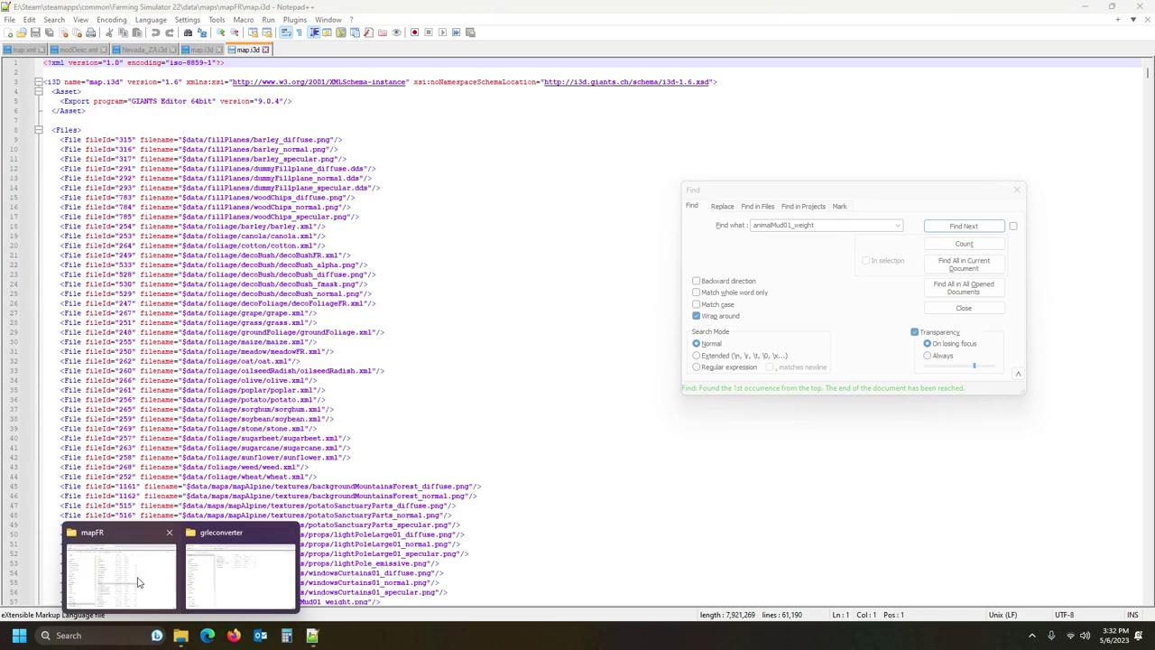
click(117, 569)
double_click(398, 130)
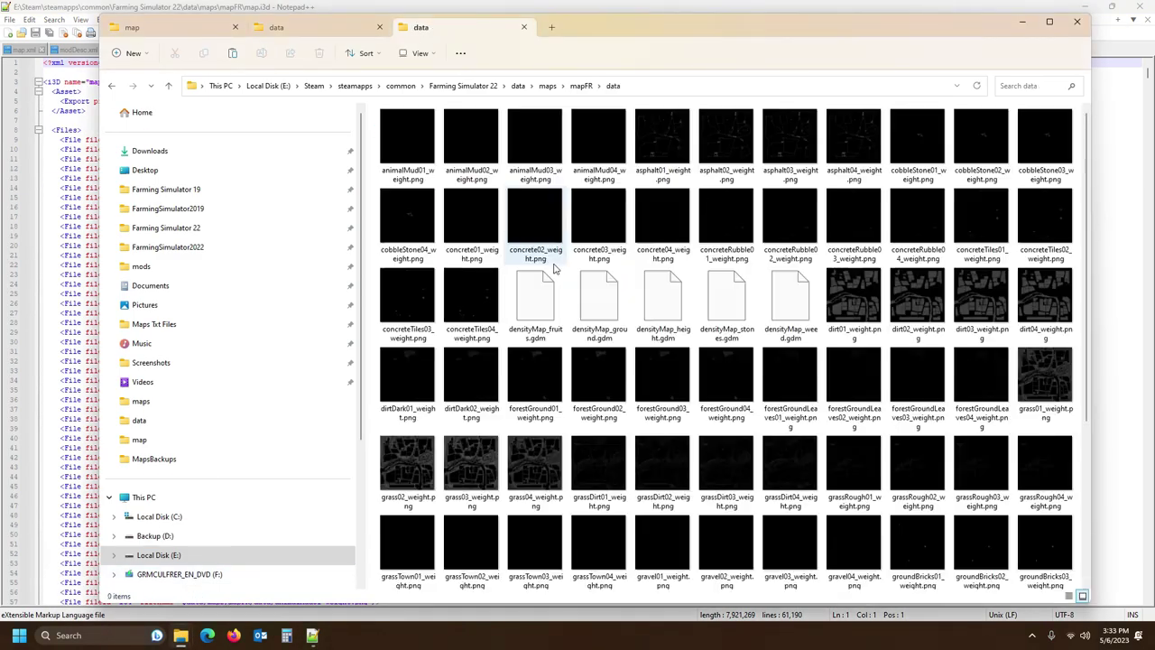
click(920, 364)
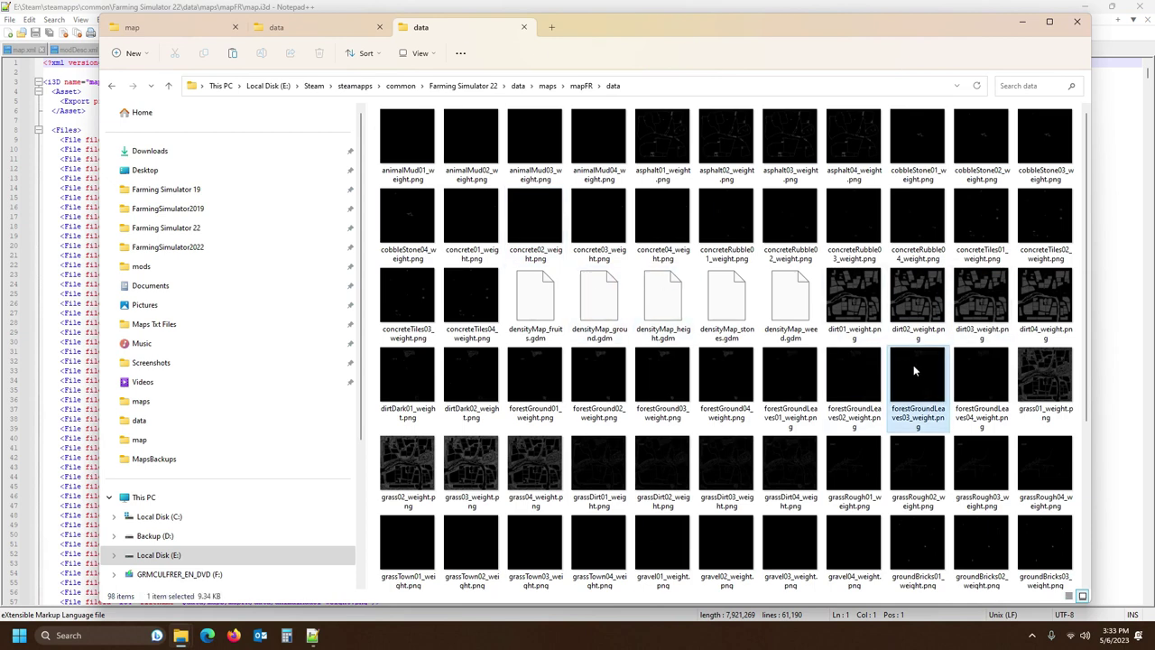
click(795, 372)
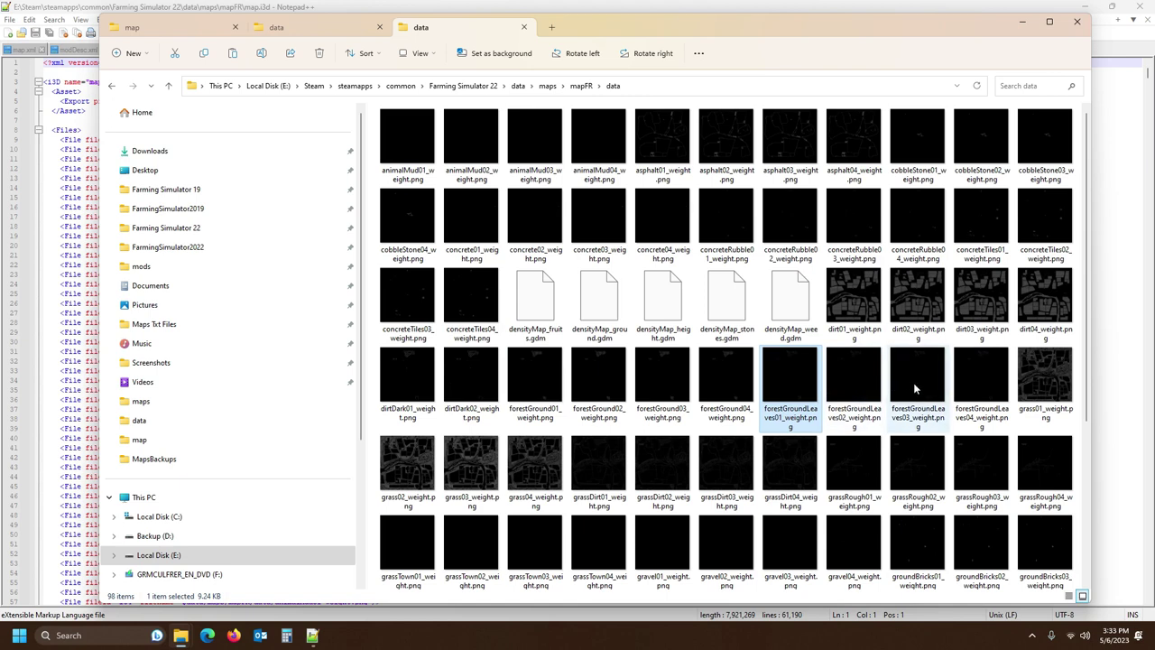
shift+click(960, 389)
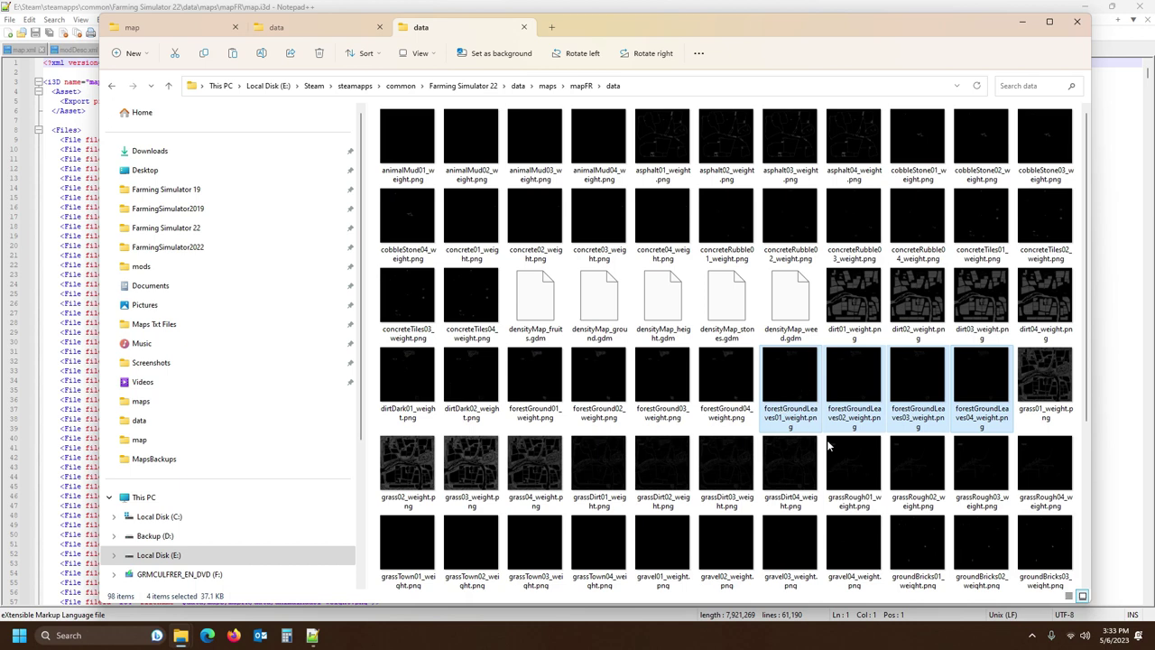
double_click(798, 383)
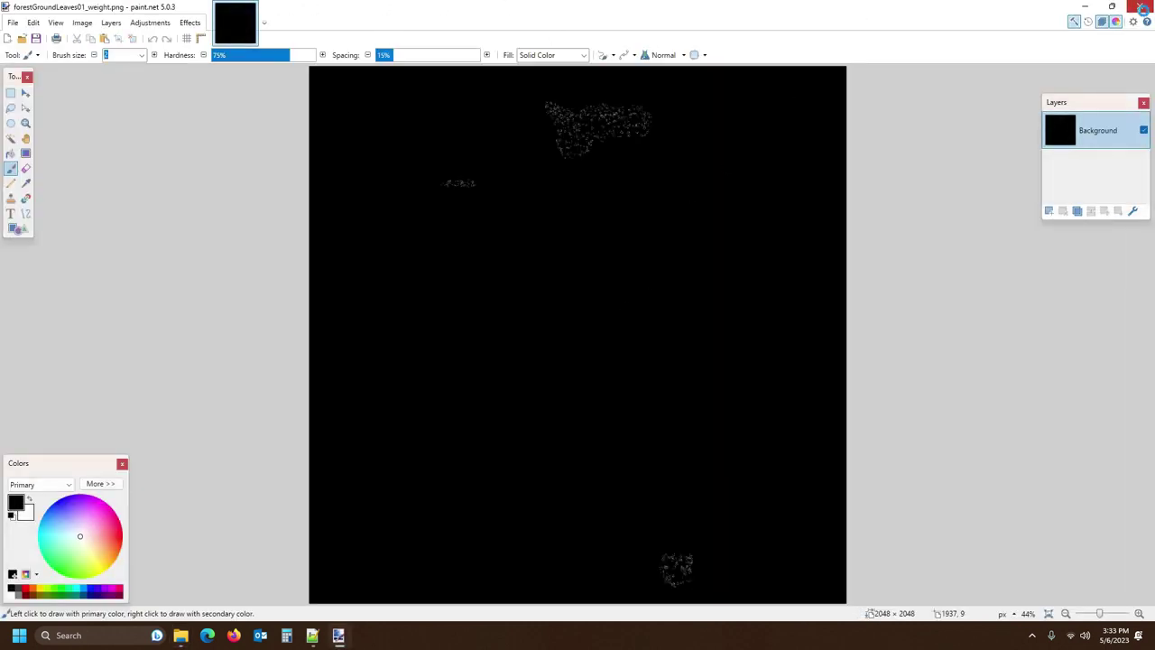
click(1139, 6)
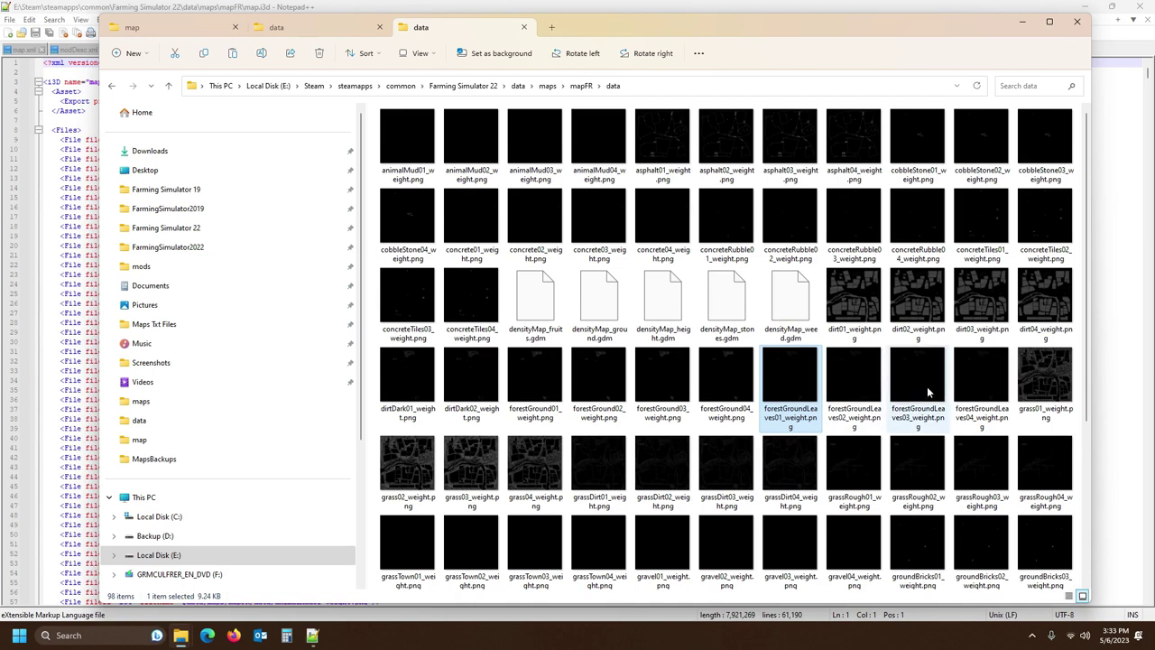
- Open the blank weights folder inside the Desktop's Mapstuff folder, keeping the existing map and data folders open
click(295, 27)
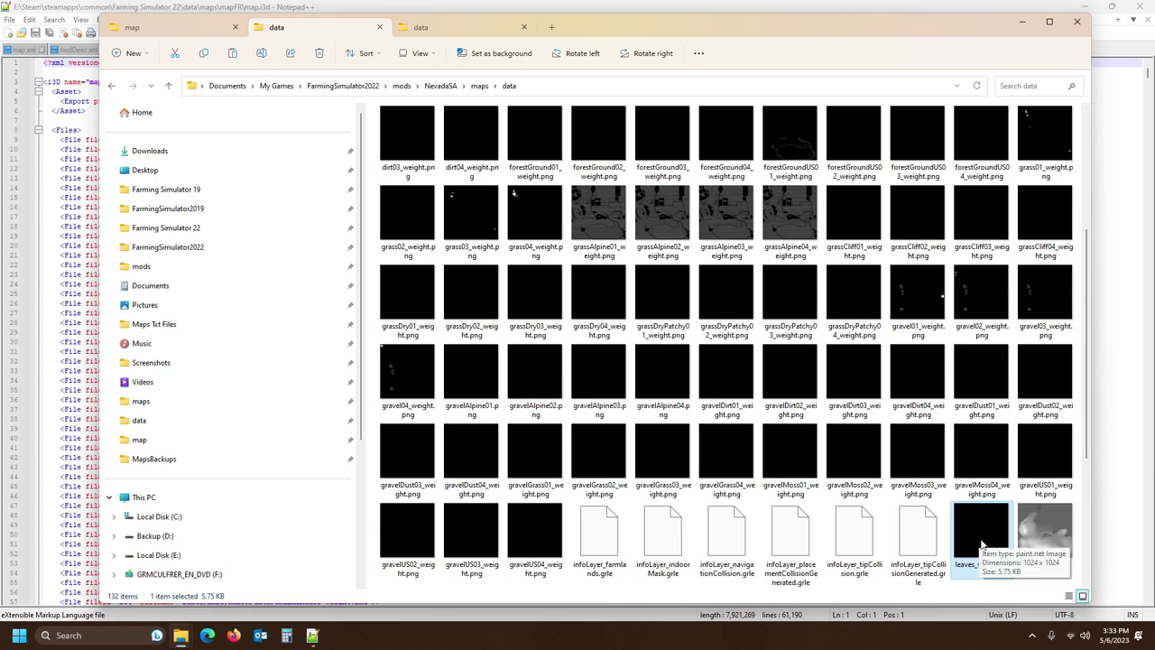
click(552, 29)
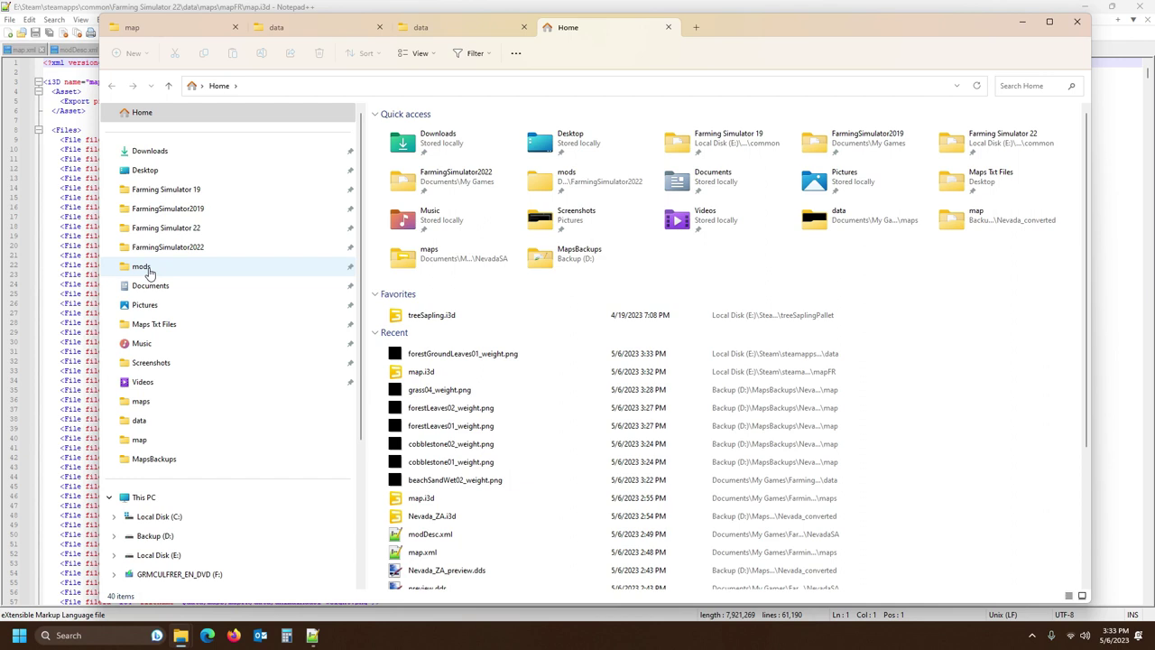
click(147, 169)
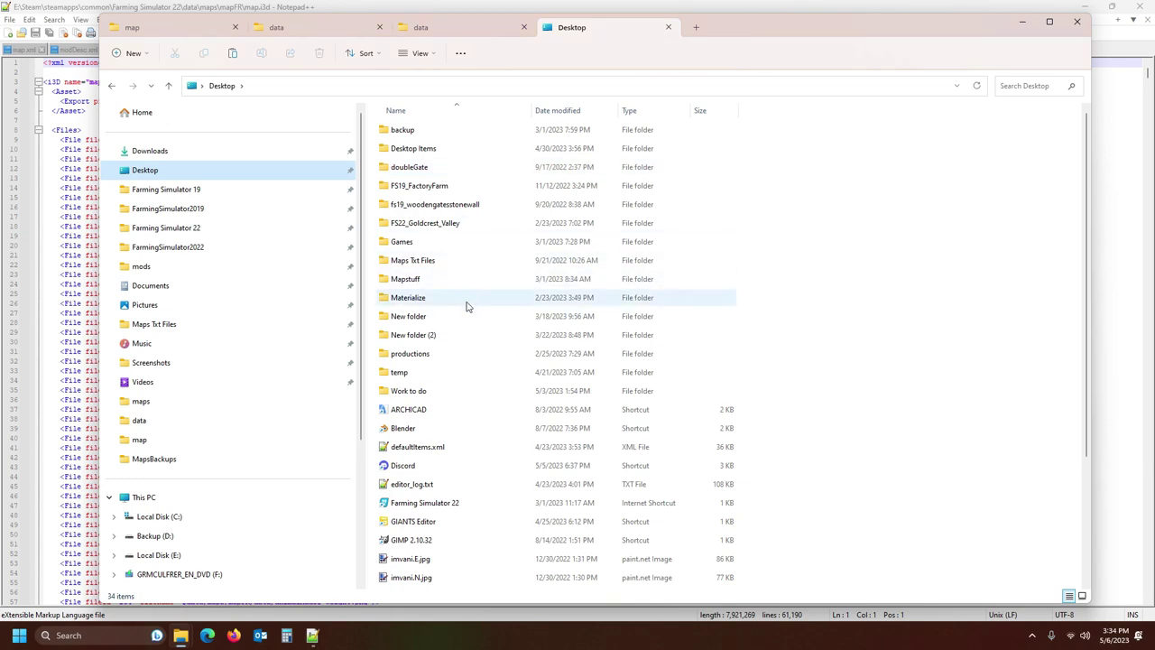
mouse_move(466, 341)
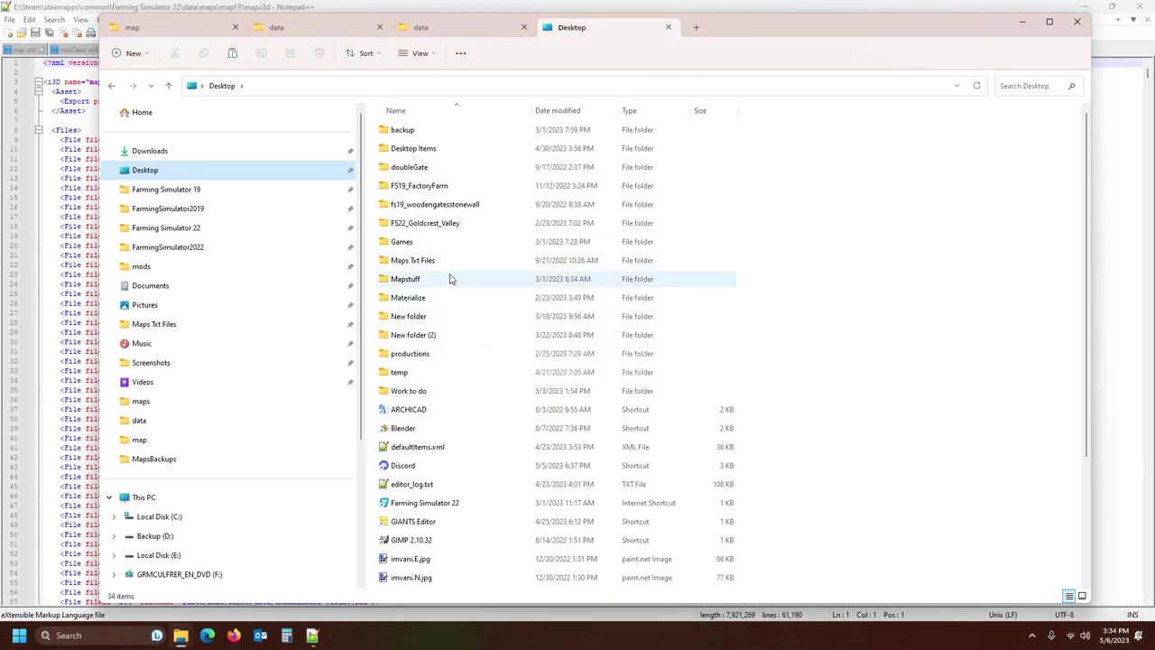
mouse_move(451, 280)
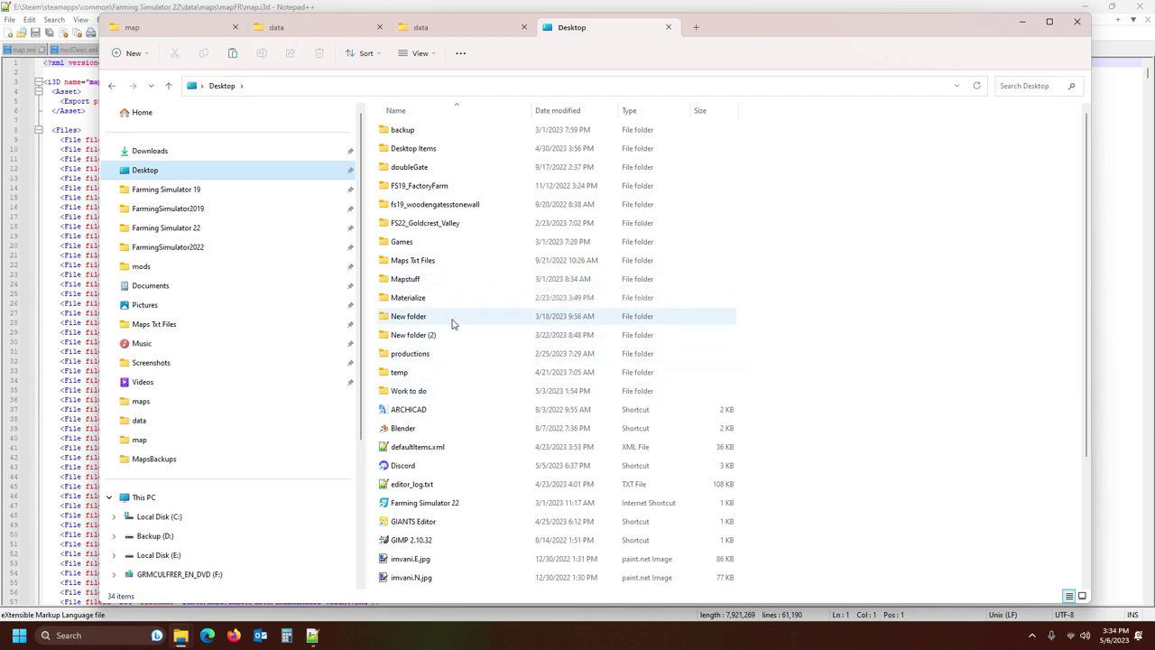
double_click(434, 279)
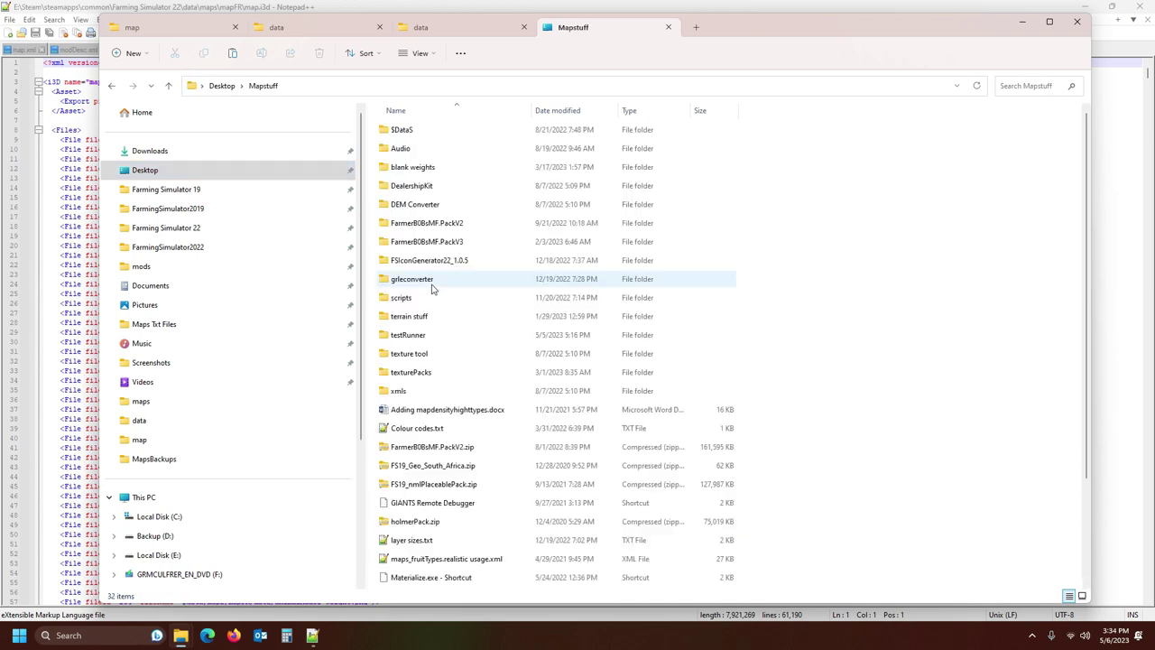
double_click(433, 171)
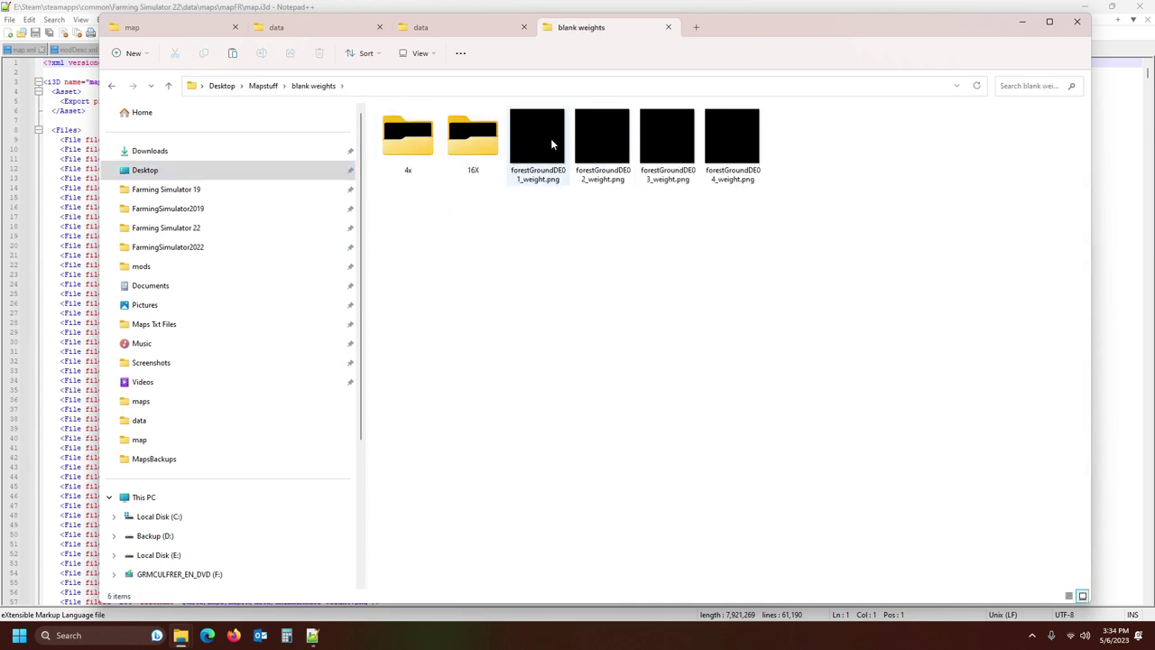
- Copy forestGroundDE01_weight.png through forestGroundDE04_weight.png from the blank weights folder into the NevadaSA data folder
drag(781, 236, 545, 112)
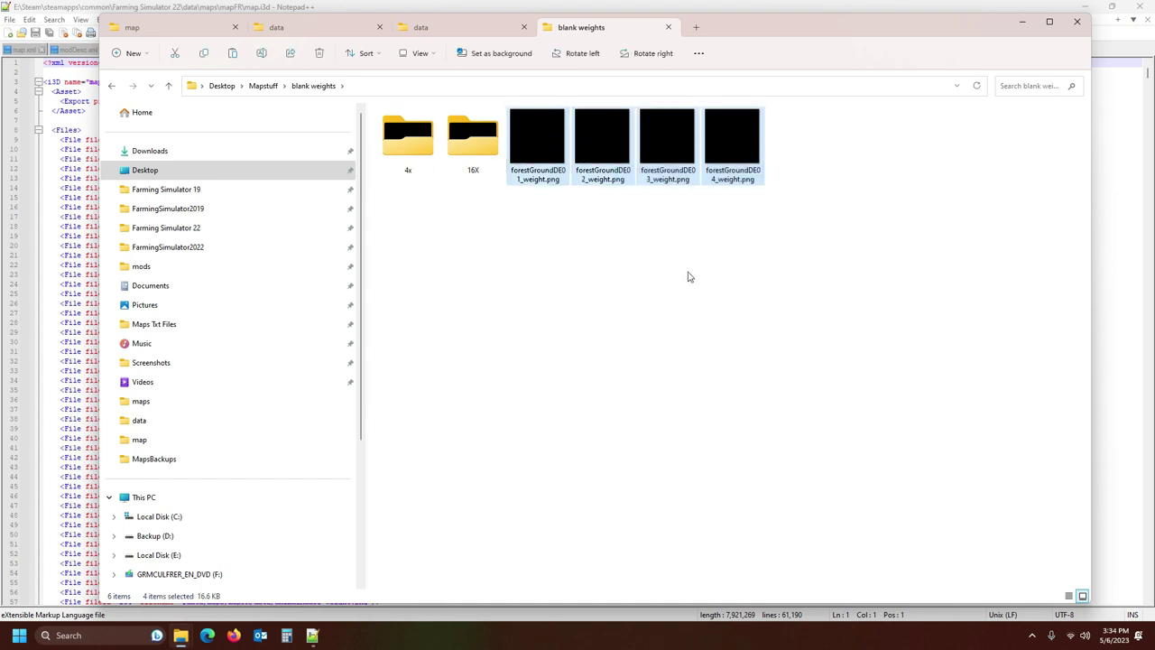
click(294, 33)
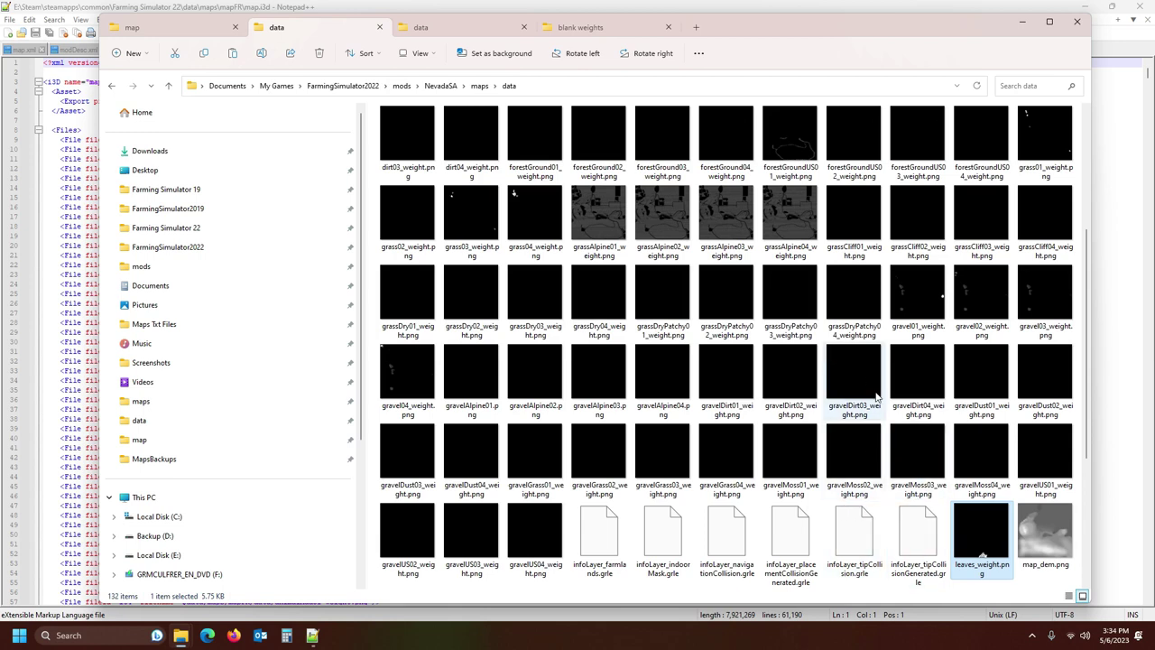
scroll(919, 424, up, 3)
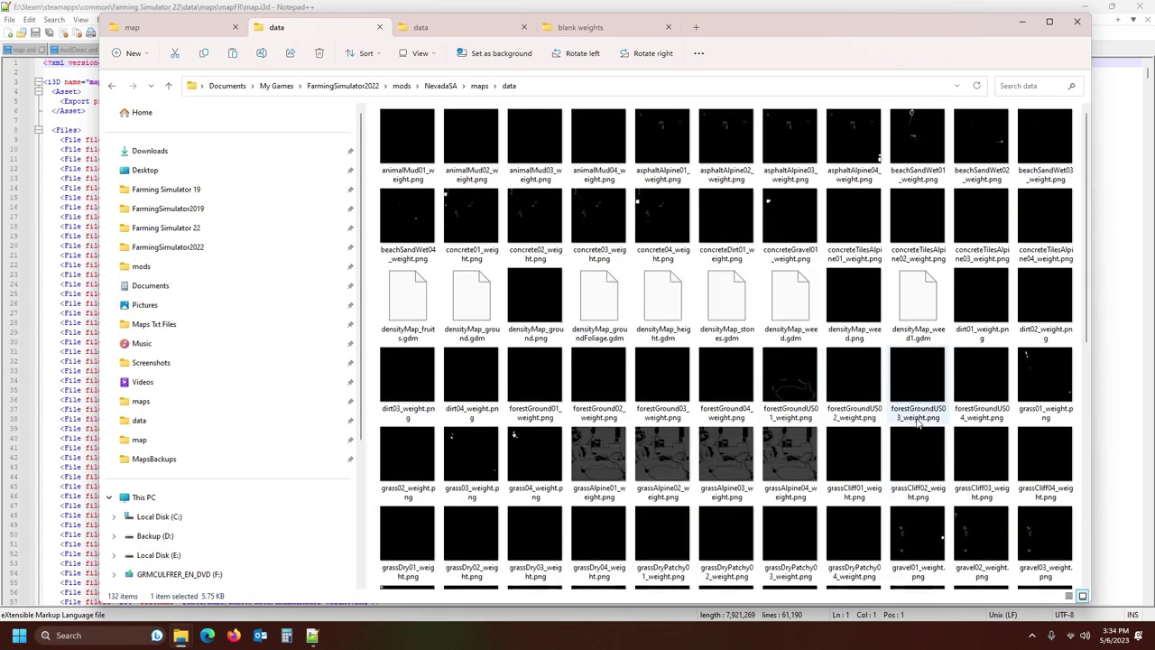
key(ctrl+v)
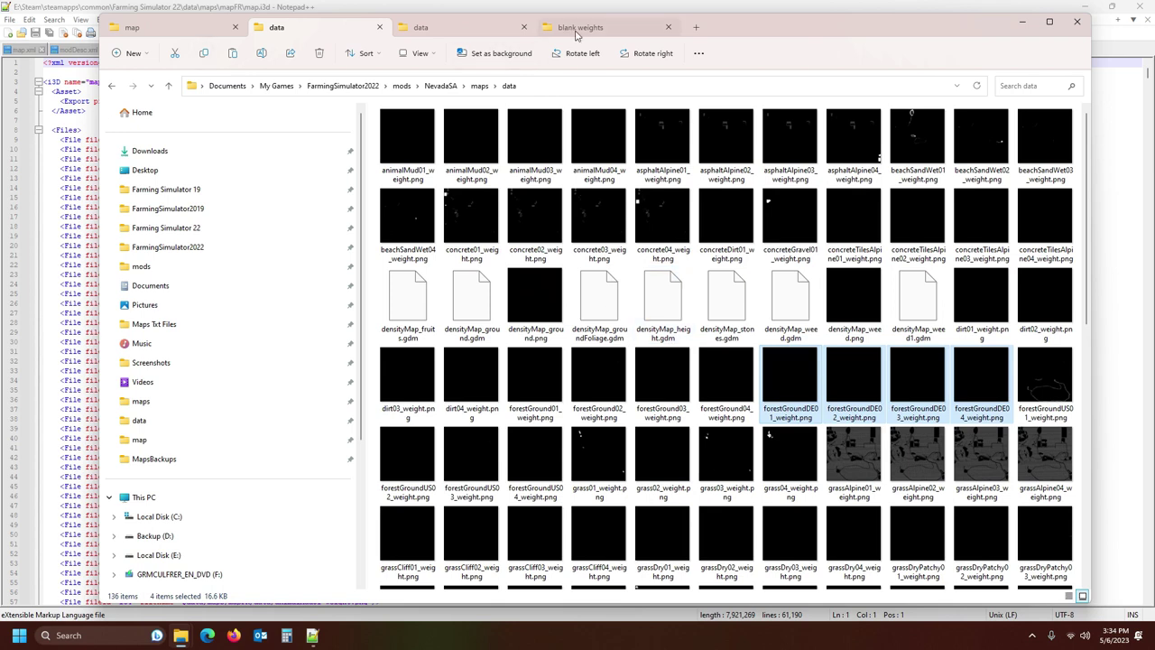
- Close the blank weights folder and copy the file name forestGroundLeaves01_weight from the mapFR data folder
click(668, 27)
click(507, 32)
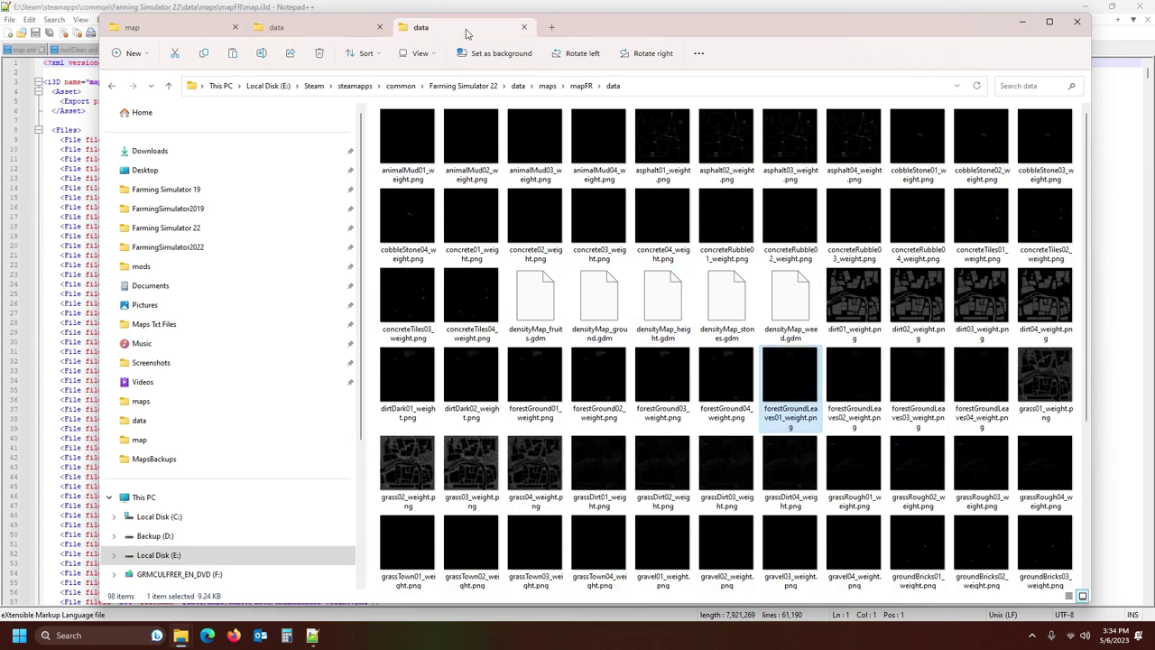
click(794, 419)
key(ctrl+c)
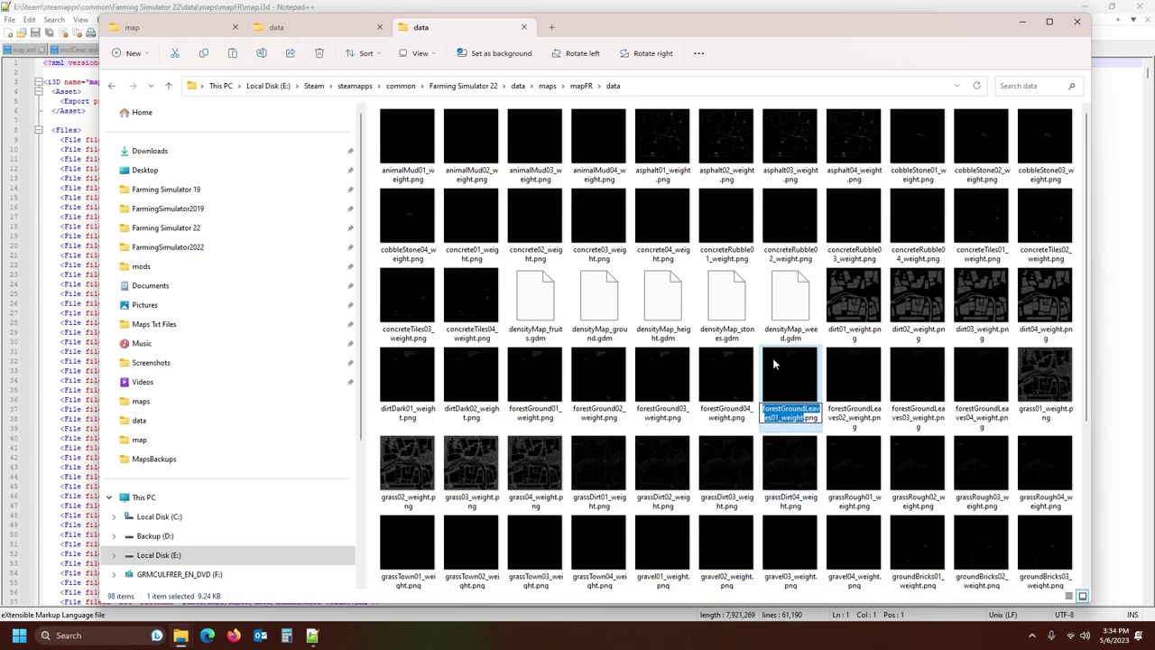
- In the NevadaSA data folder, rename forestGroundDE01_weight.png as forestGroundLeaves01_weight.png
click(322, 29)
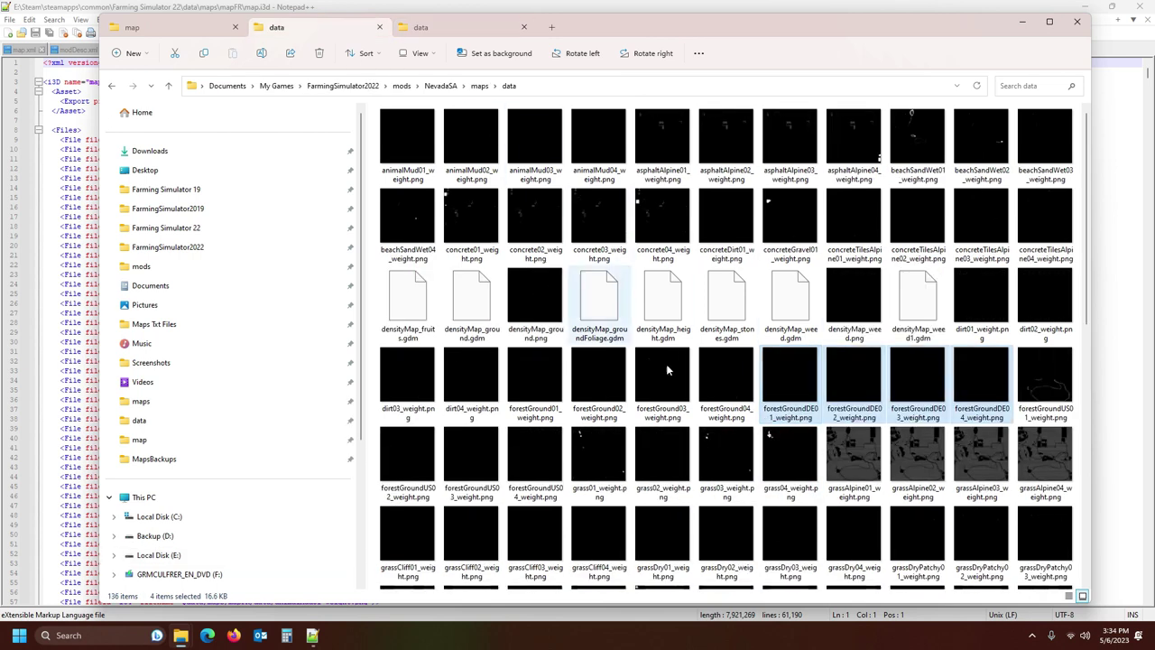
click(767, 397)
click(783, 417)
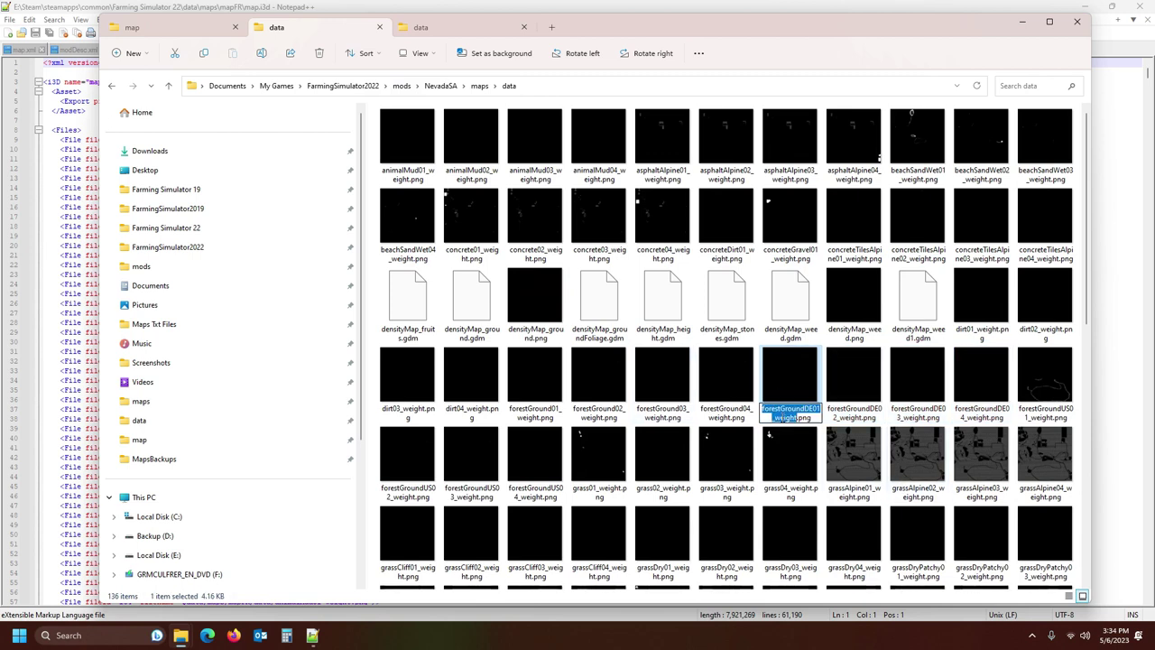
key(ctrl+v)
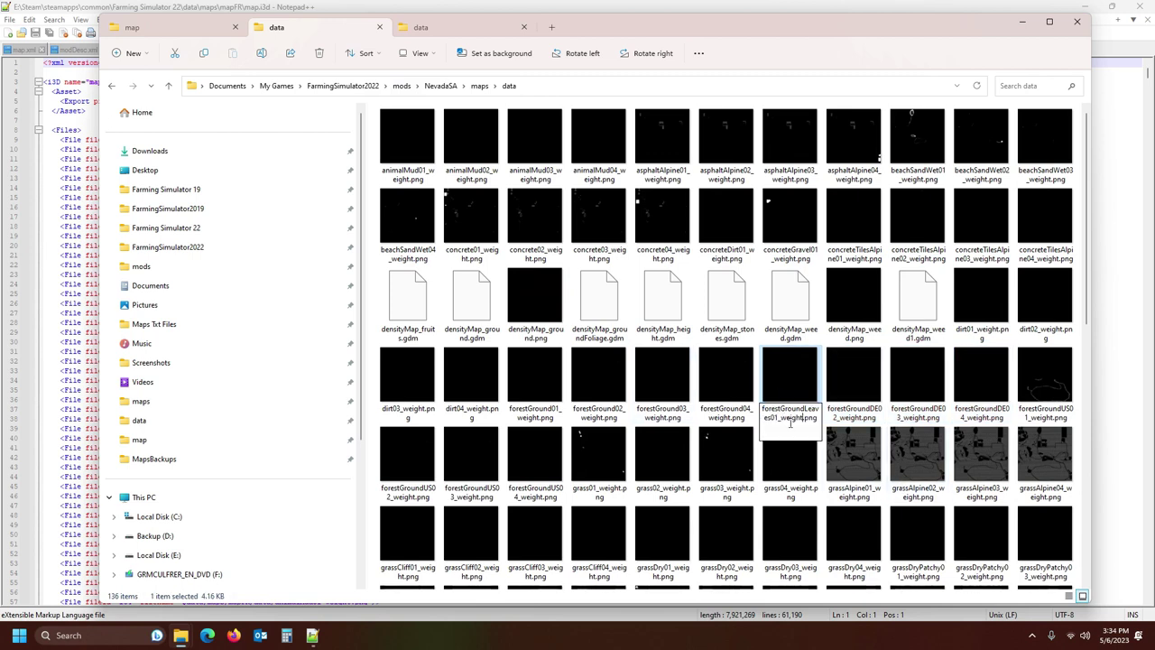
click(848, 408)
- Rename forestGroundDE02_weight.png as forestGroundLeaves02_weight.png
click(792, 415)
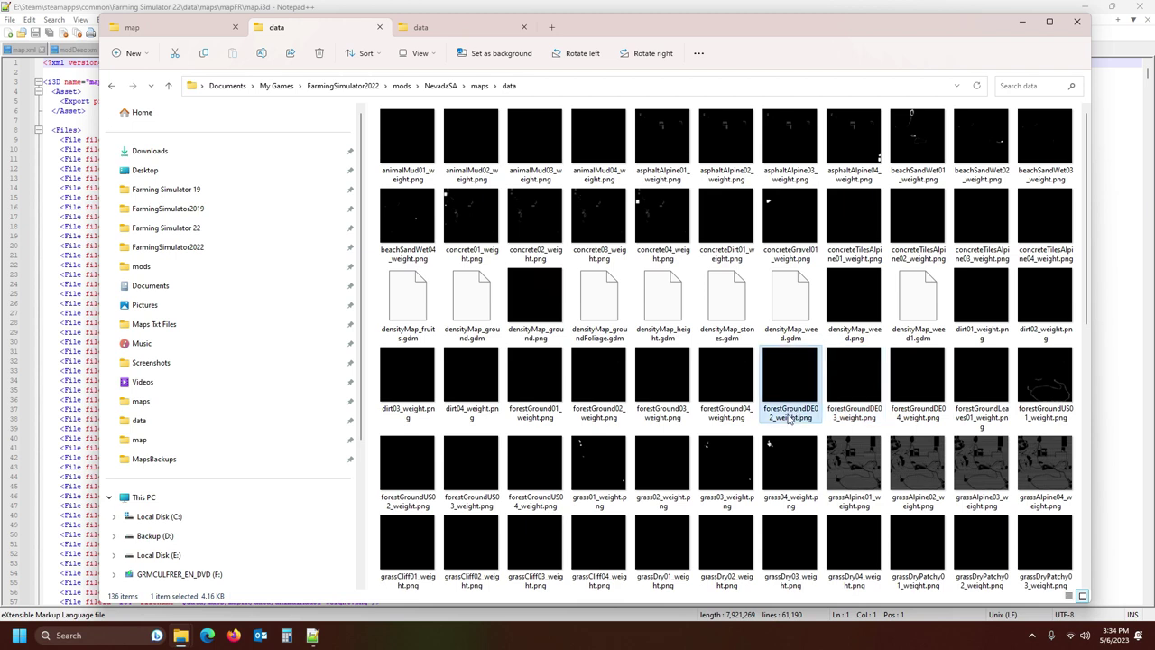
click(789, 417)
key(ctrl+v)
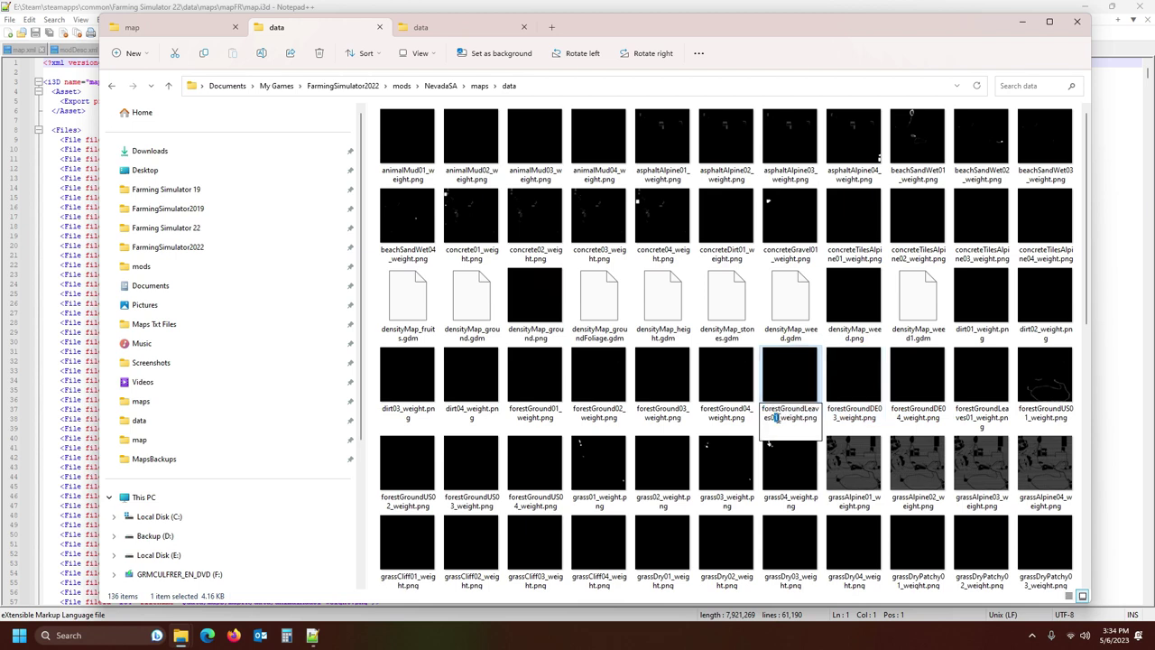
key(Return)
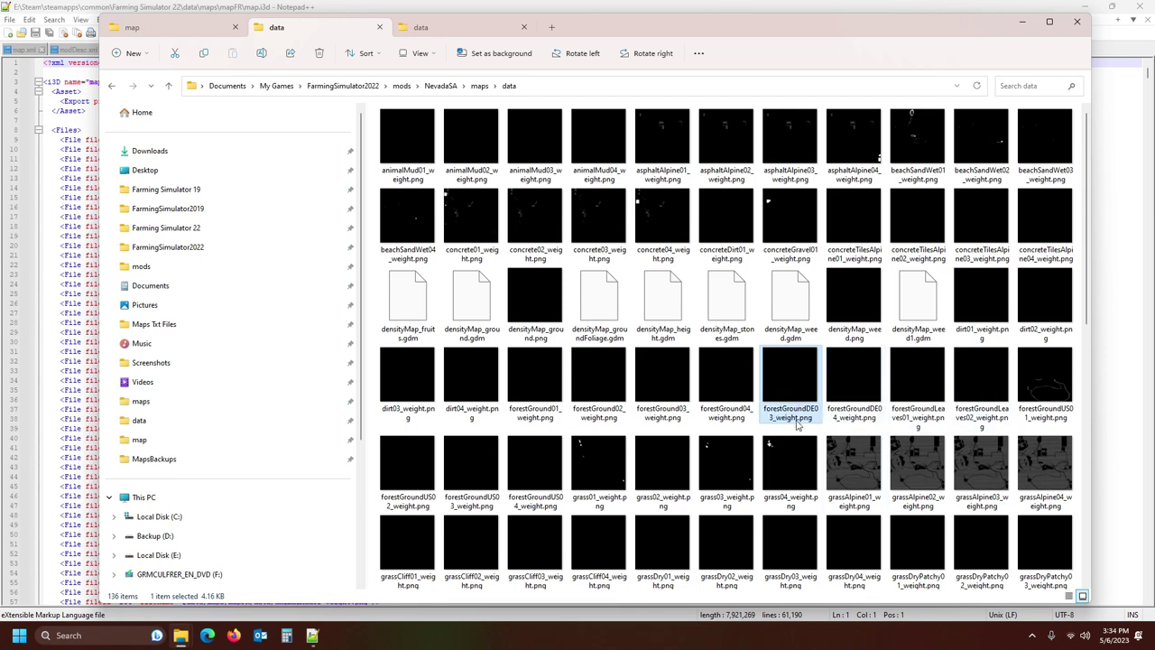
- Rename forestGroundDE03_weight.png as forestGroundLeaves03_weight.png
click(791, 416)
key(ctrl+v)
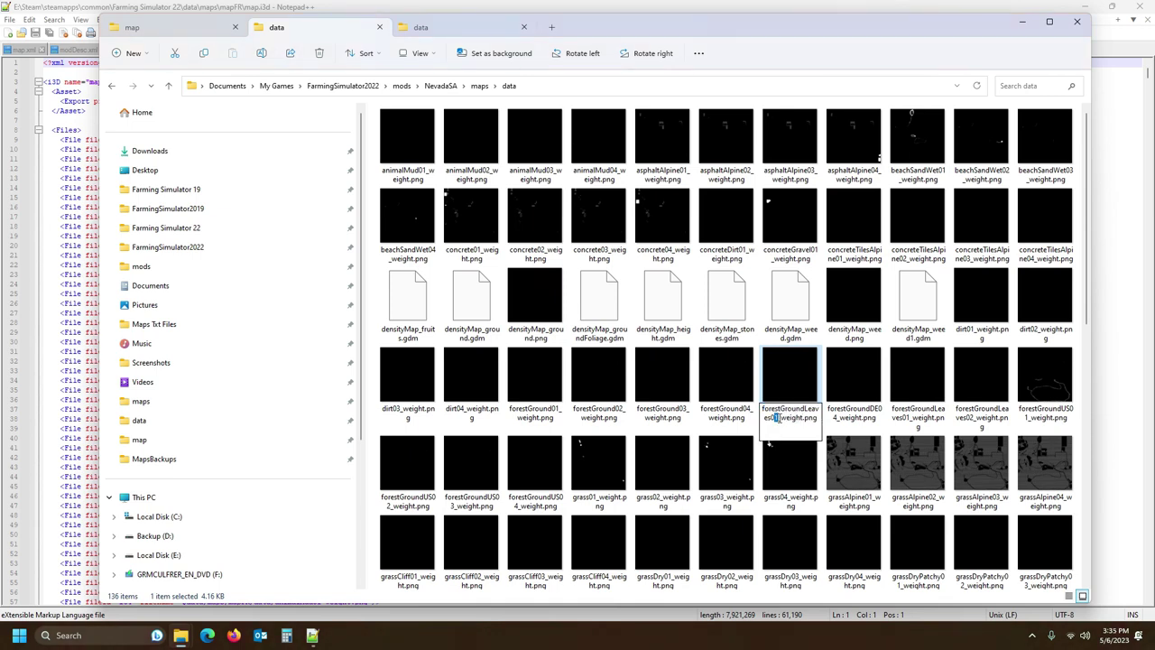
text(3)
key(Return)
- Rename forestGroundDE04_weight.png as forestGroundLeaves04_weight.png
click(786, 397)
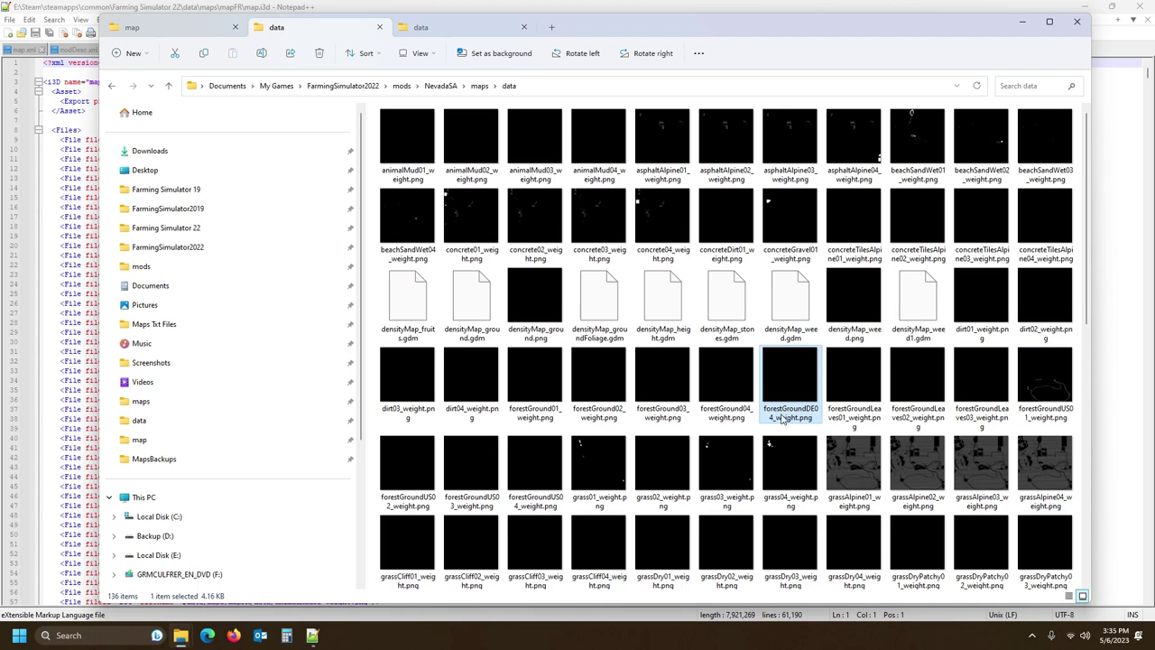
click(782, 417)
key(ctrl+v)
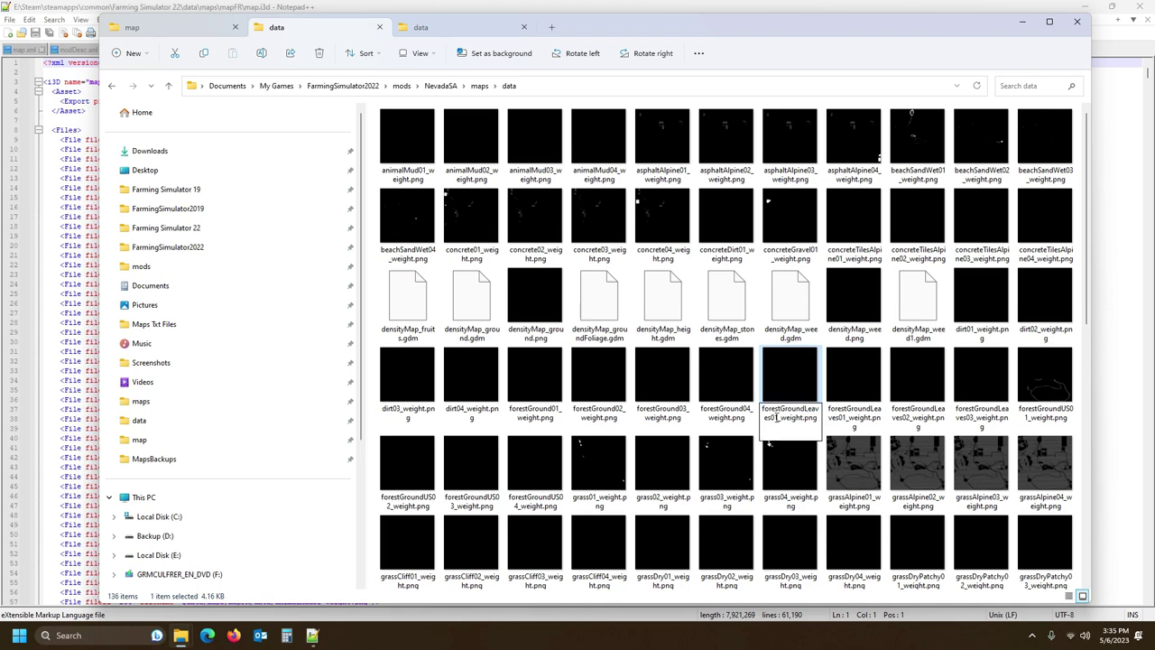
key(Return)
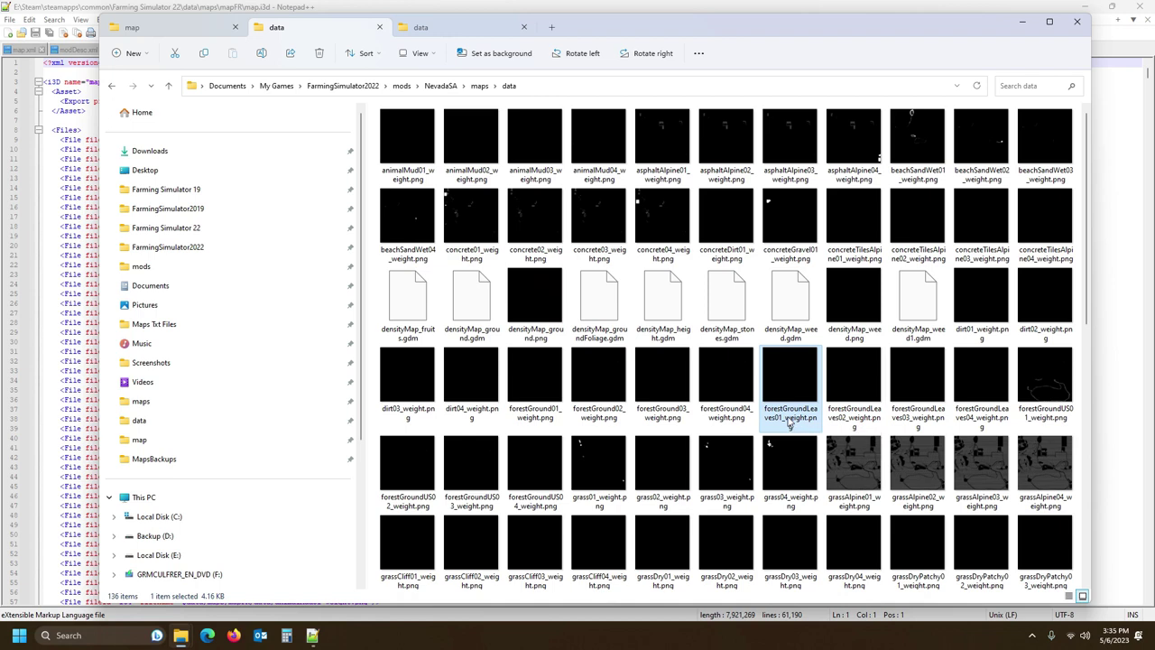
- Copy the file name of the blank forestGroundLeaves01_weight.png, then delete that file from the NevadaSA data folder
key(F2)
key(ctrl+c)
key(Escape)
key(Delete)
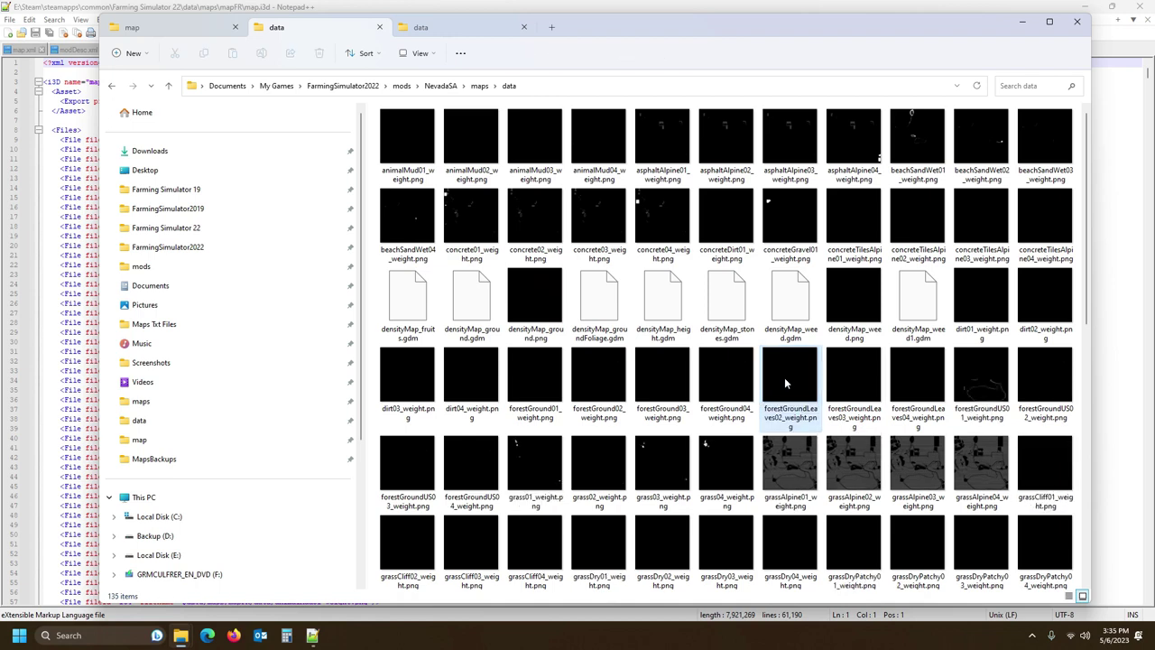
- Rename leaves_weight.png as forestGroundLeaves01_weight.png using the copied name
scroll(831, 415, down, 5)
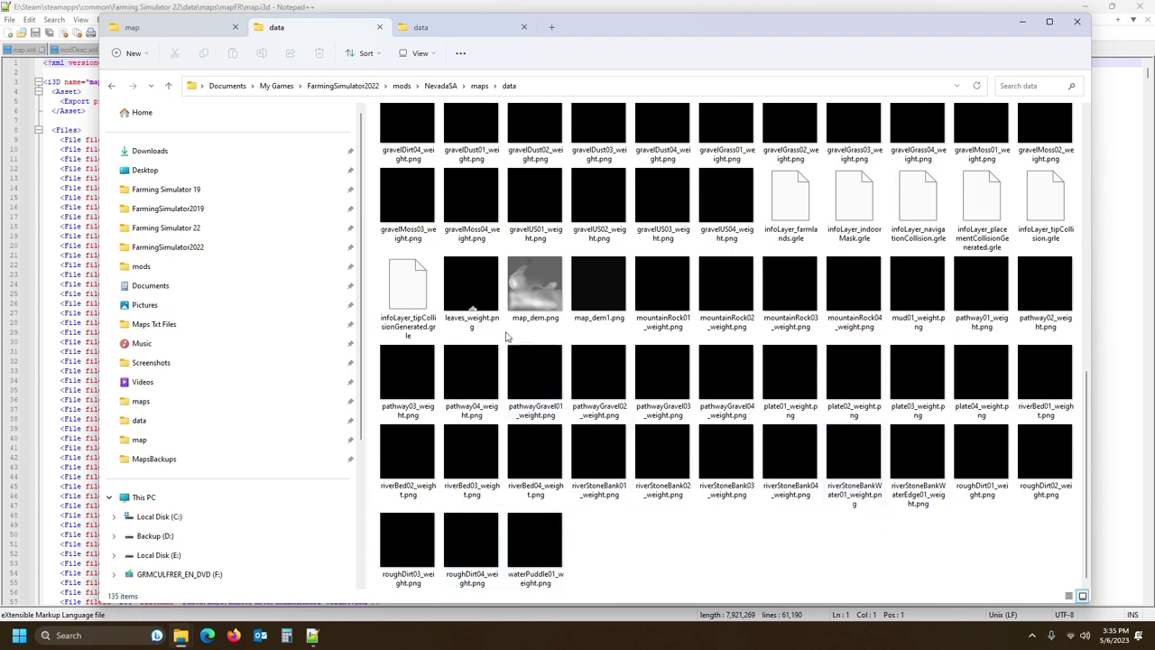
click(469, 312)
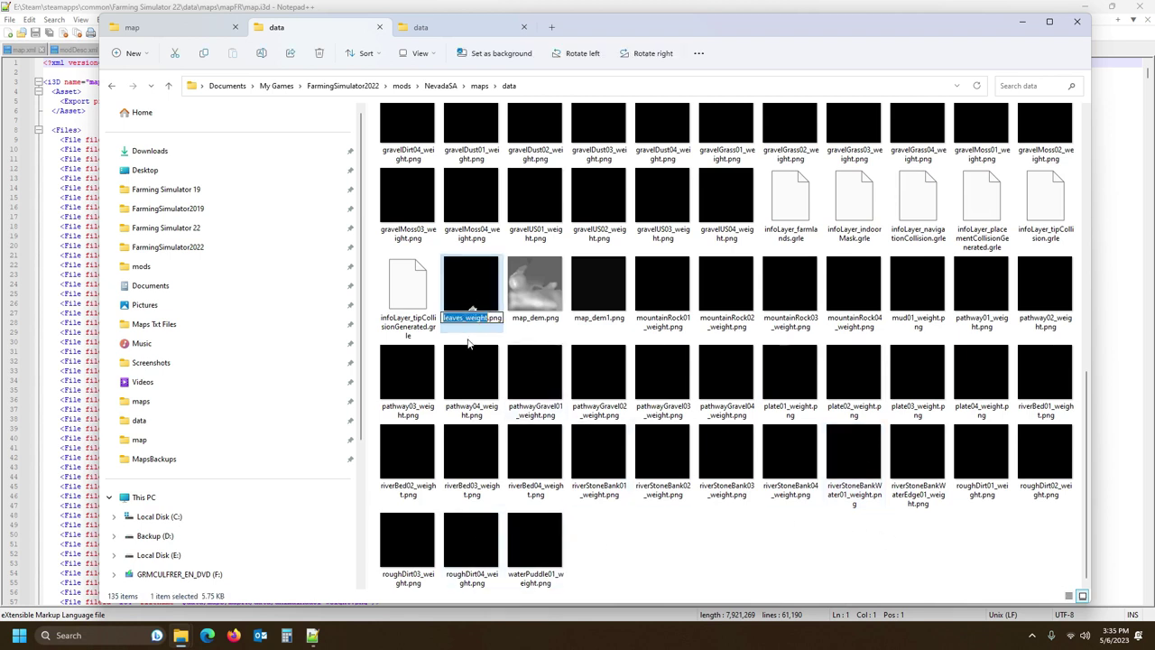
scroll(461, 287, up, 4)
click(461, 287)
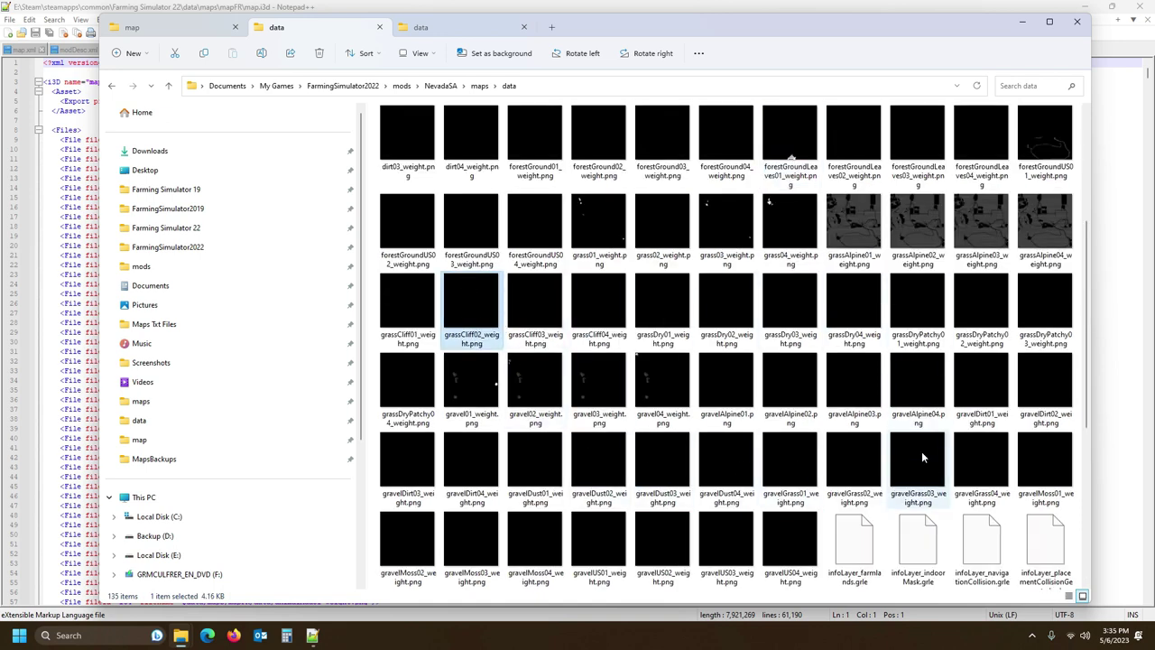
- Examine the weight images in the NevadaSA data folder, checking the forestGroundUS and forestGroundLeaves files
scroll(971, 457, up, 3)
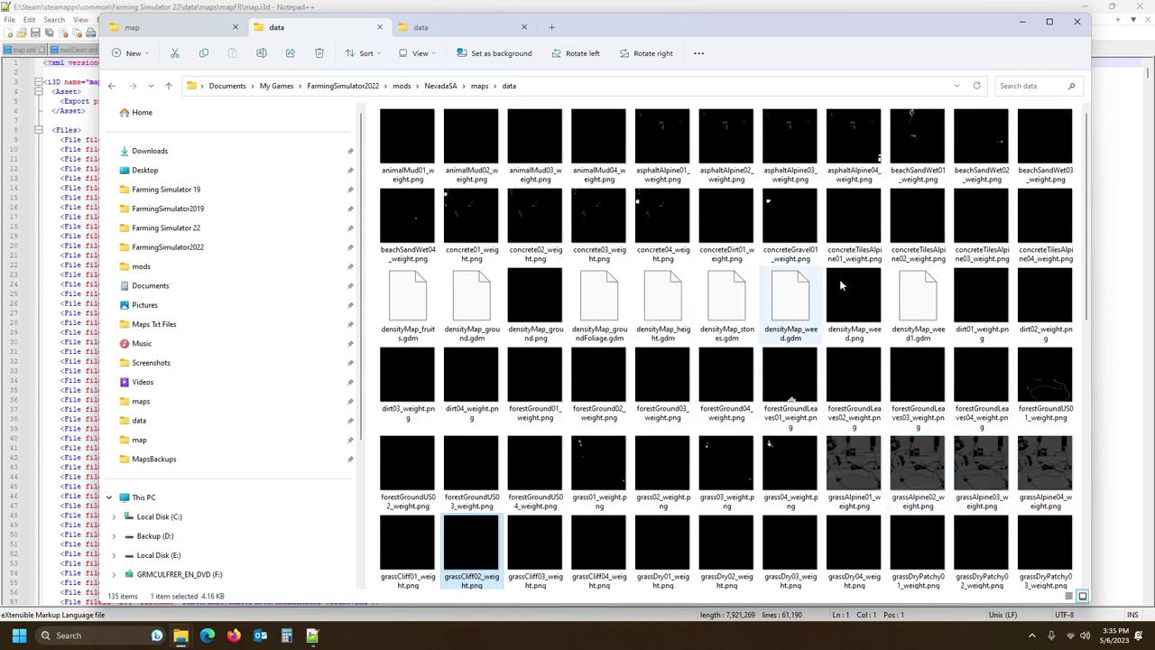
scroll(957, 417, down, 2)
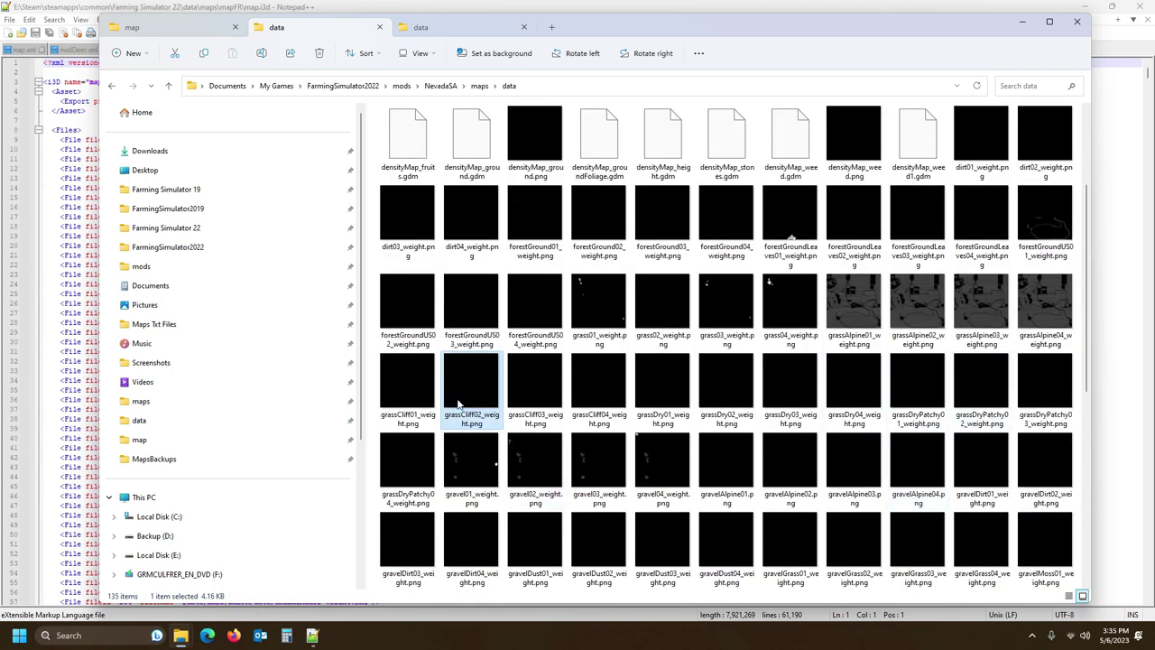
scroll(824, 469, down, 3)
scroll(824, 469, down, 2)
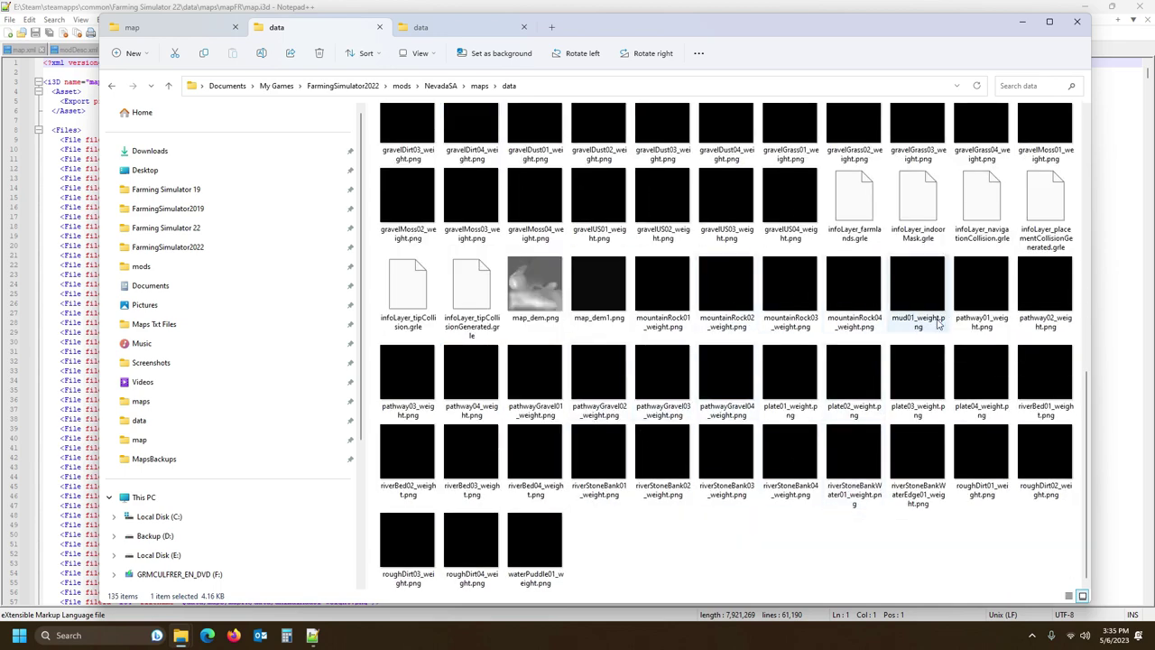
scroll(939, 307, up, 5)
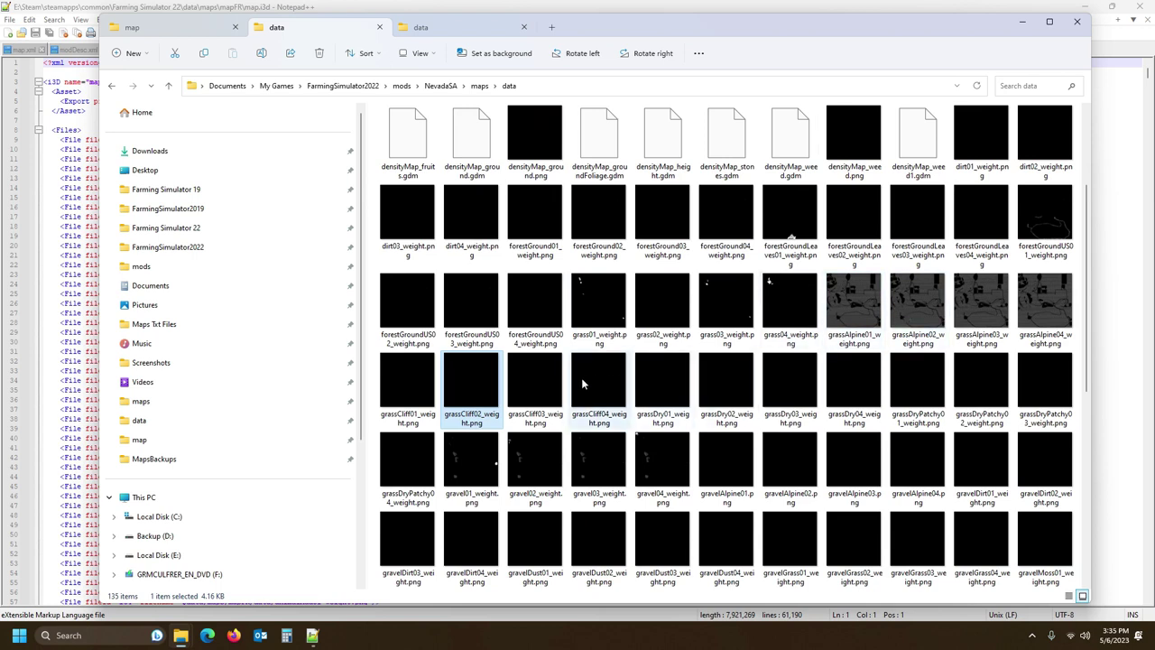
click(410, 303)
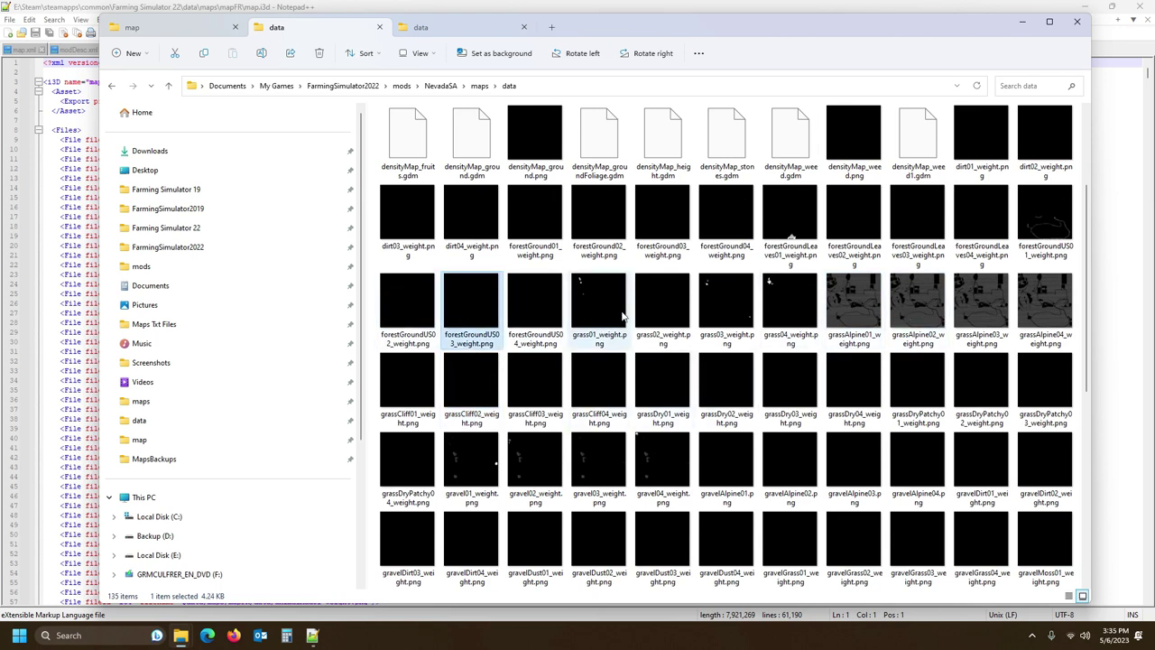
click(535, 307)
click(911, 208)
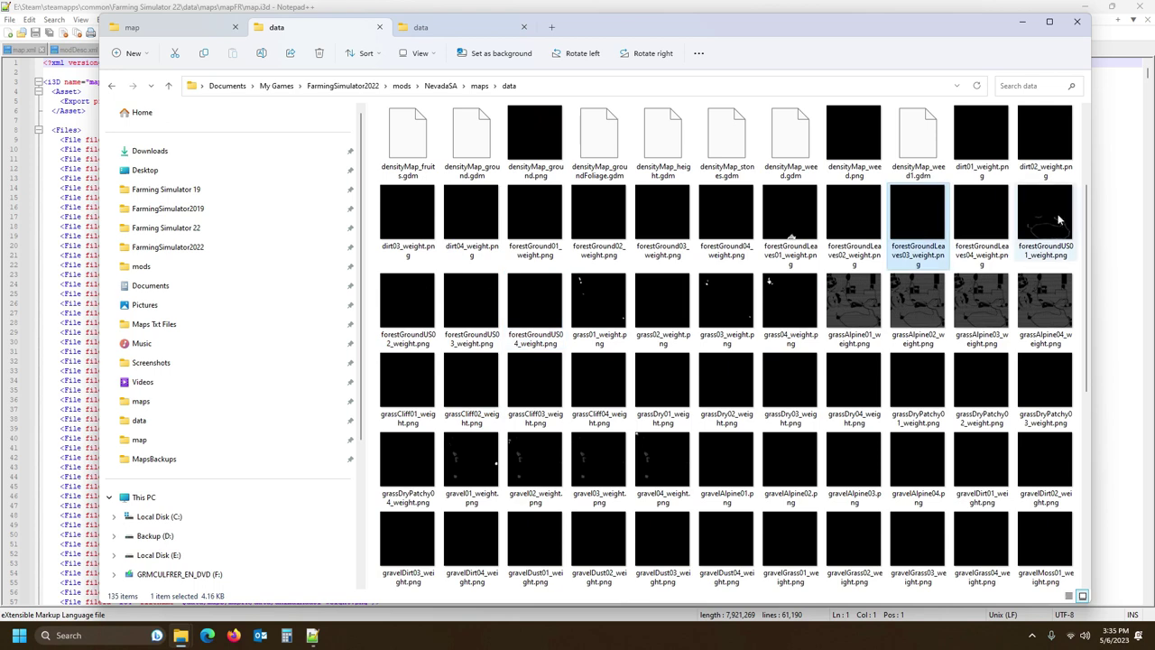
click(790, 221)
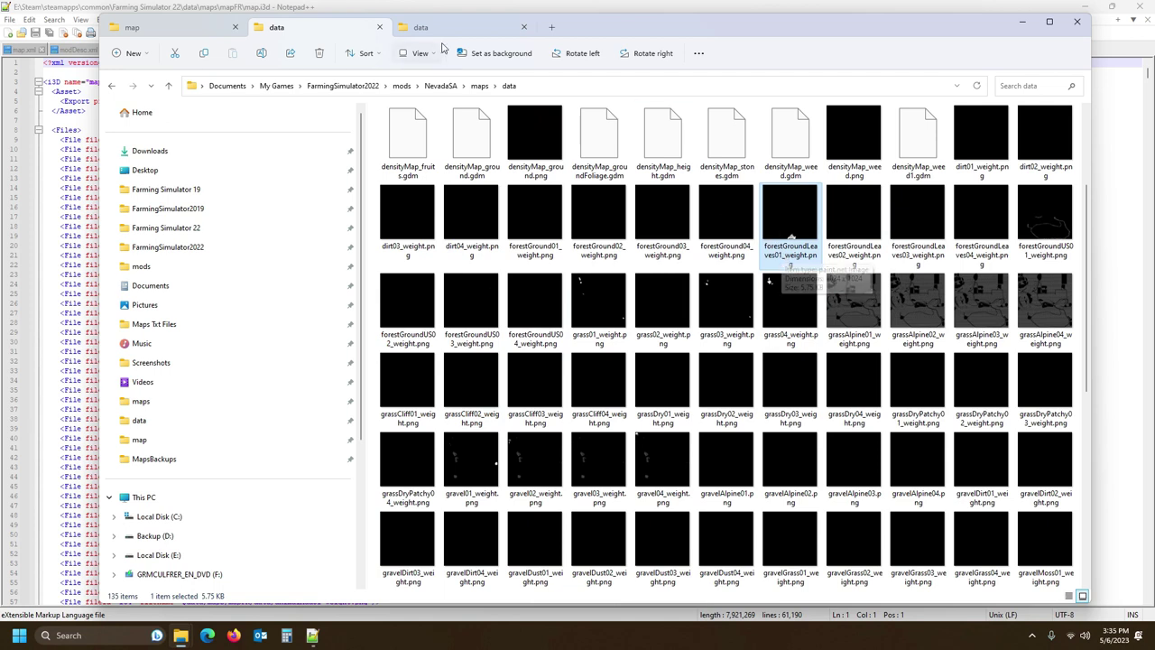
- Switch to Notepad++ and search the mapFR map.i3d for forestGroundLeaves01_weight
click(47, 16)
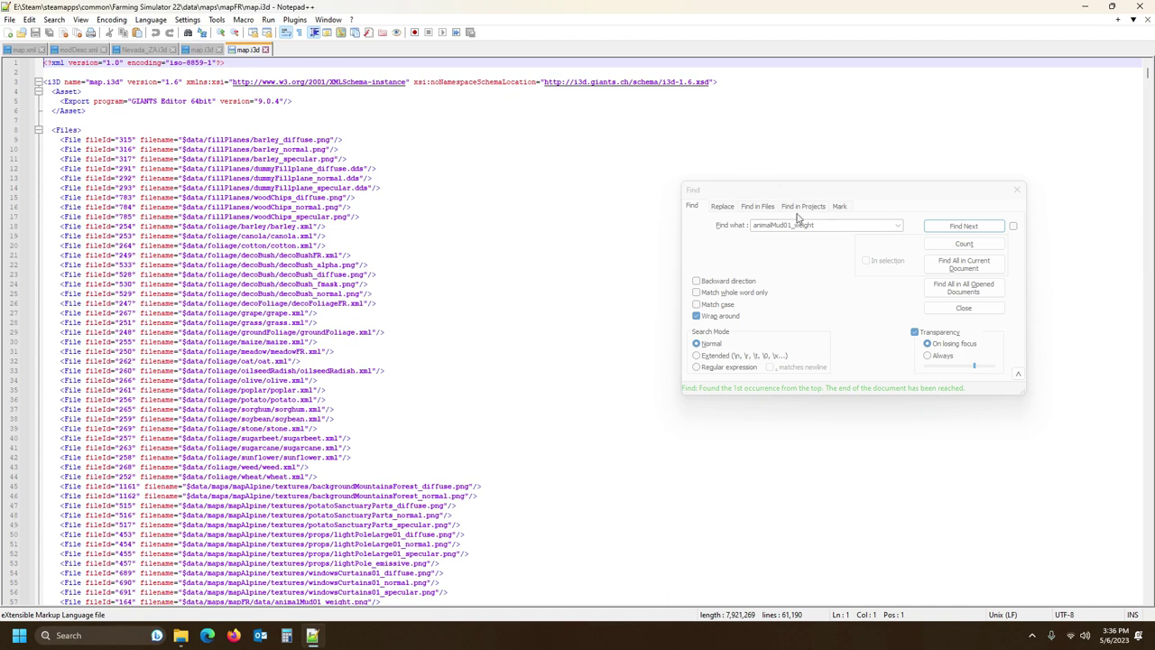
click(749, 233)
key(ctrl+v)
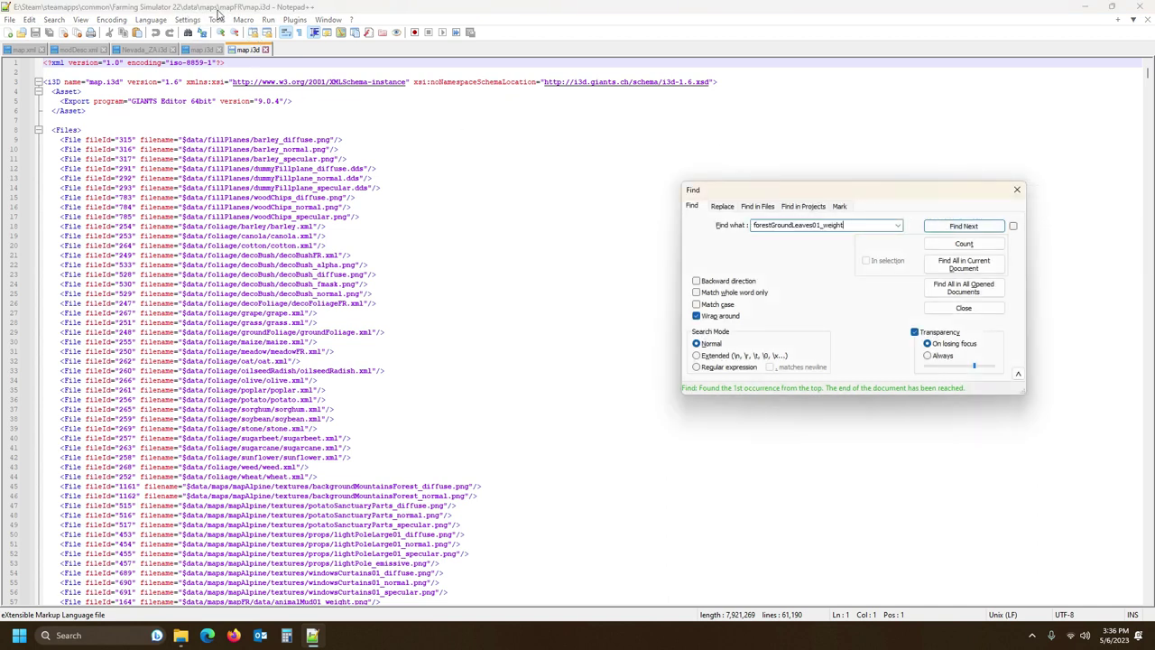
click(927, 227)
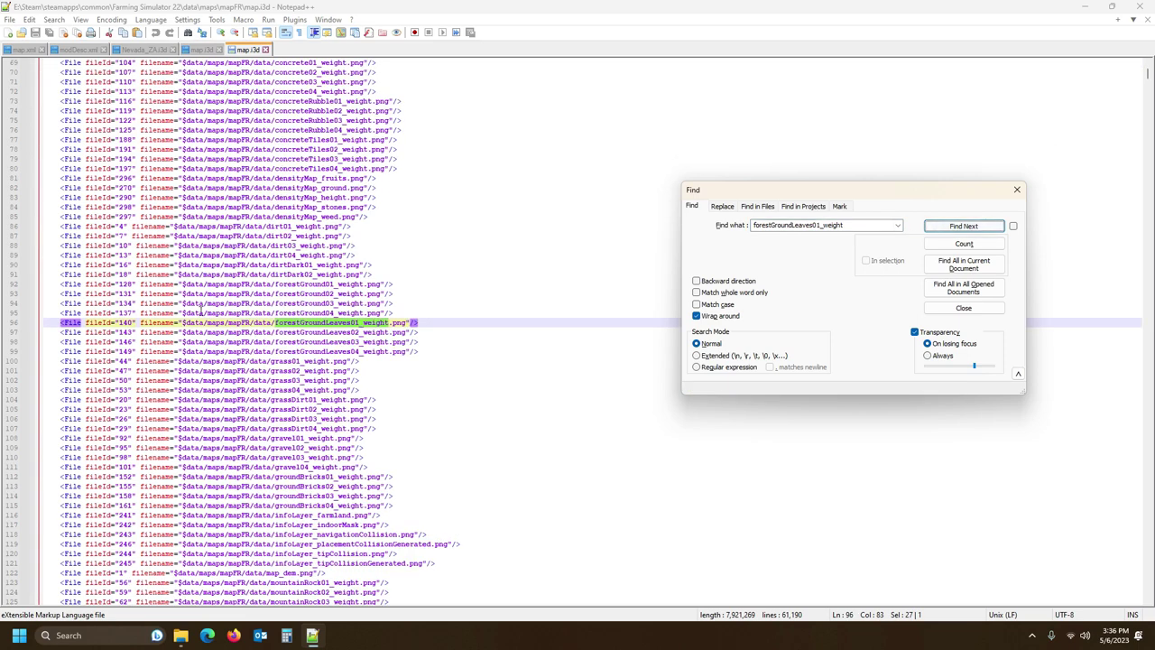
- Shorten the search term to forestGroundLeaves01
double_click(845, 227)
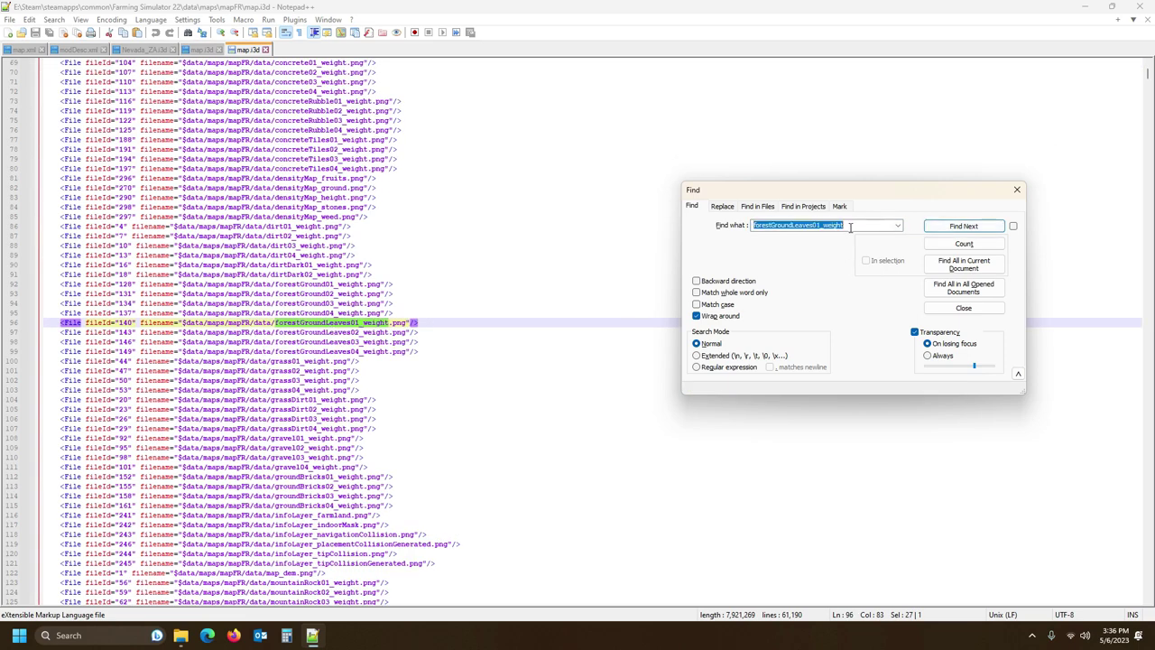
drag(859, 227, 823, 227)
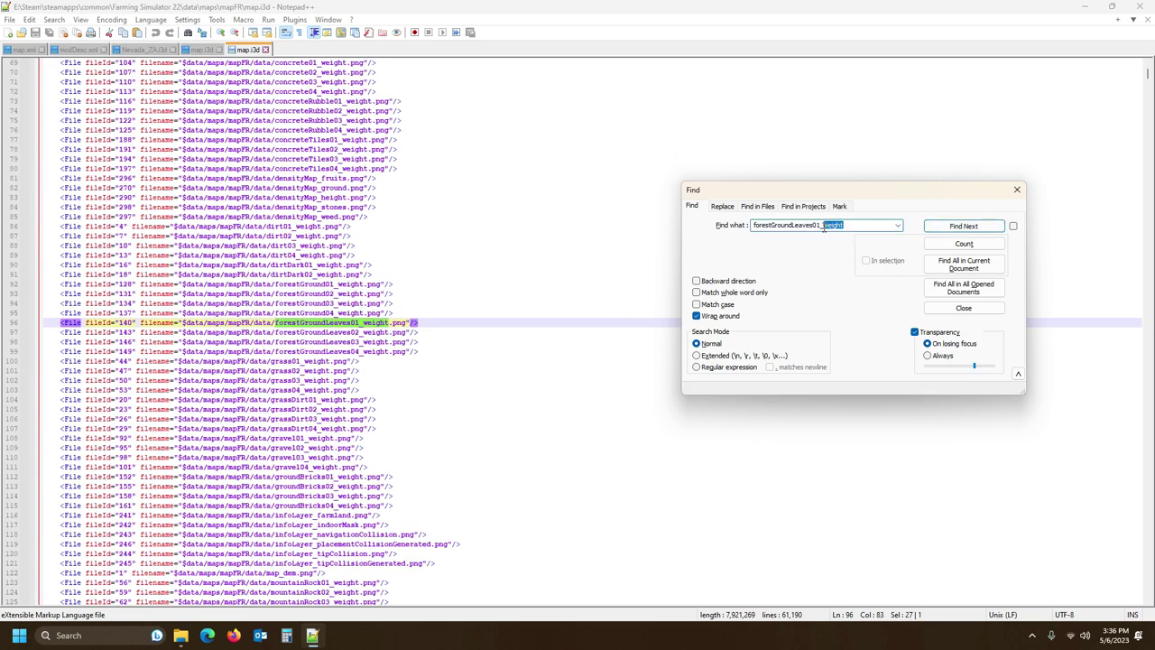
key(BackSpace)
- Copy the four forestGroundLeaves01 to forestGroundLeaves04 weight File lines from the mapFR map.i3d
click(217, 322)
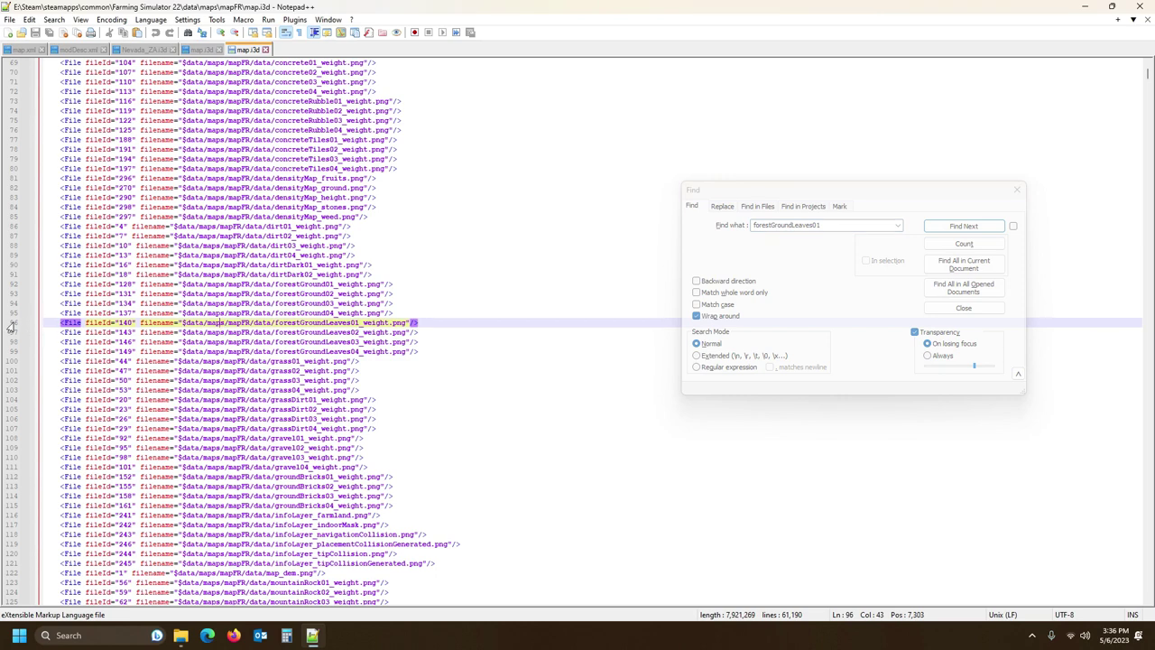
drag(11, 323, 11, 353)
key(ctrl+c)
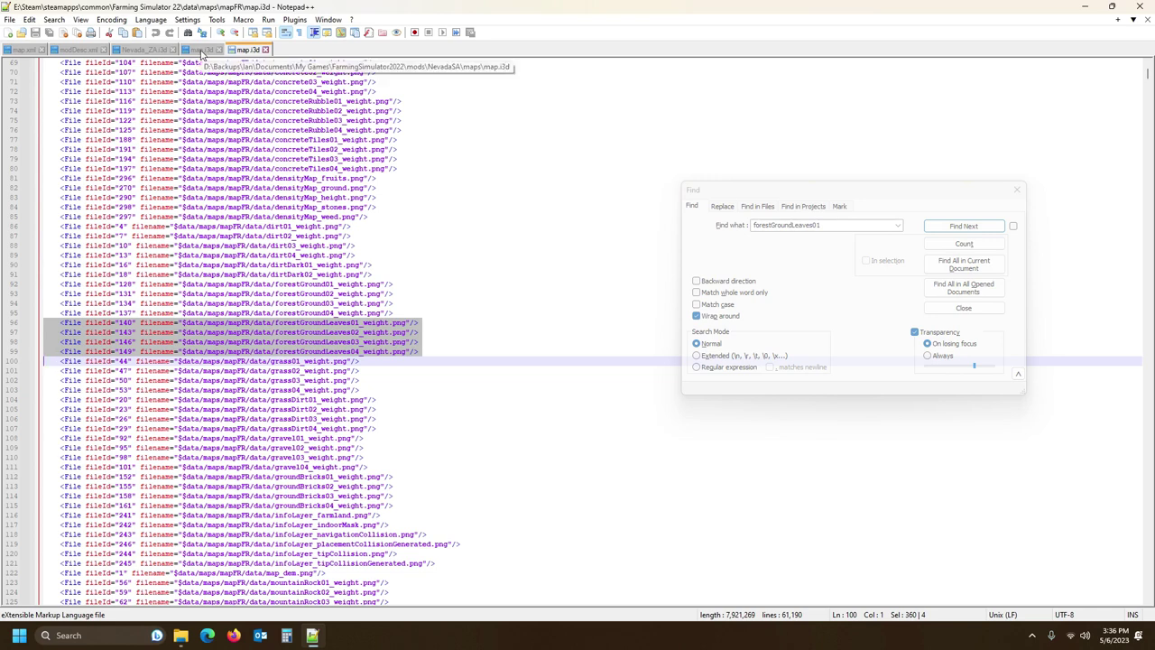
- In the NevadaSA map.i3d, insert blank lines below the opening Files tag and paste the four forestGroundLeaves File lines there
click(200, 50)
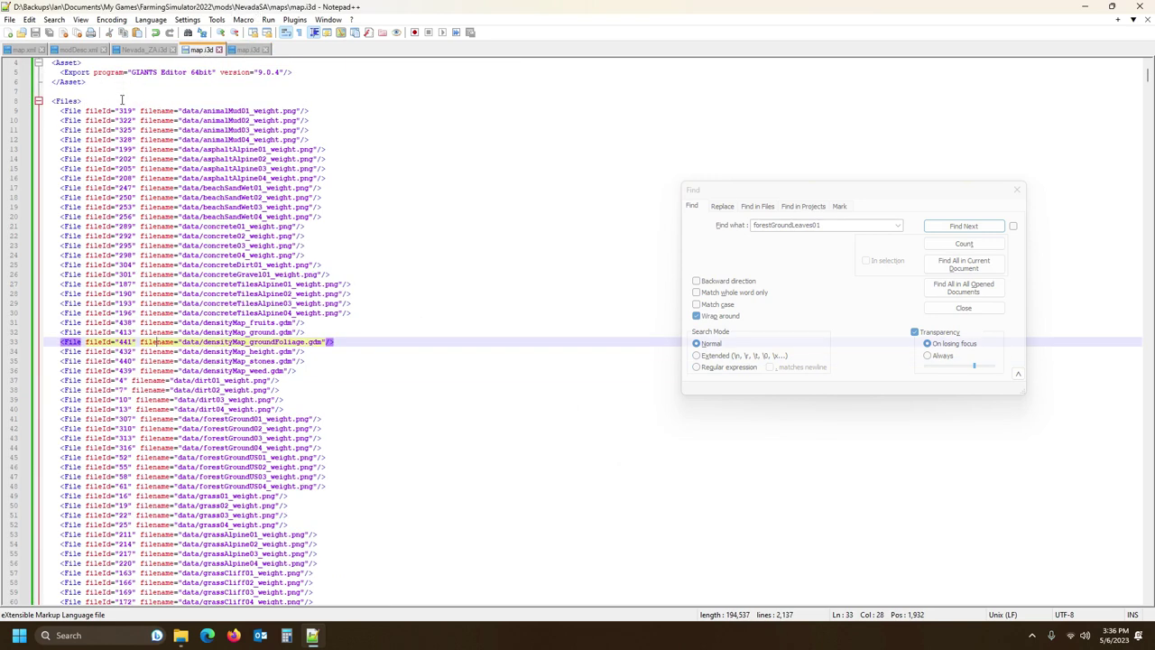
click(122, 100)
key(Return)
key(Return)
key(Return)
key(Return)
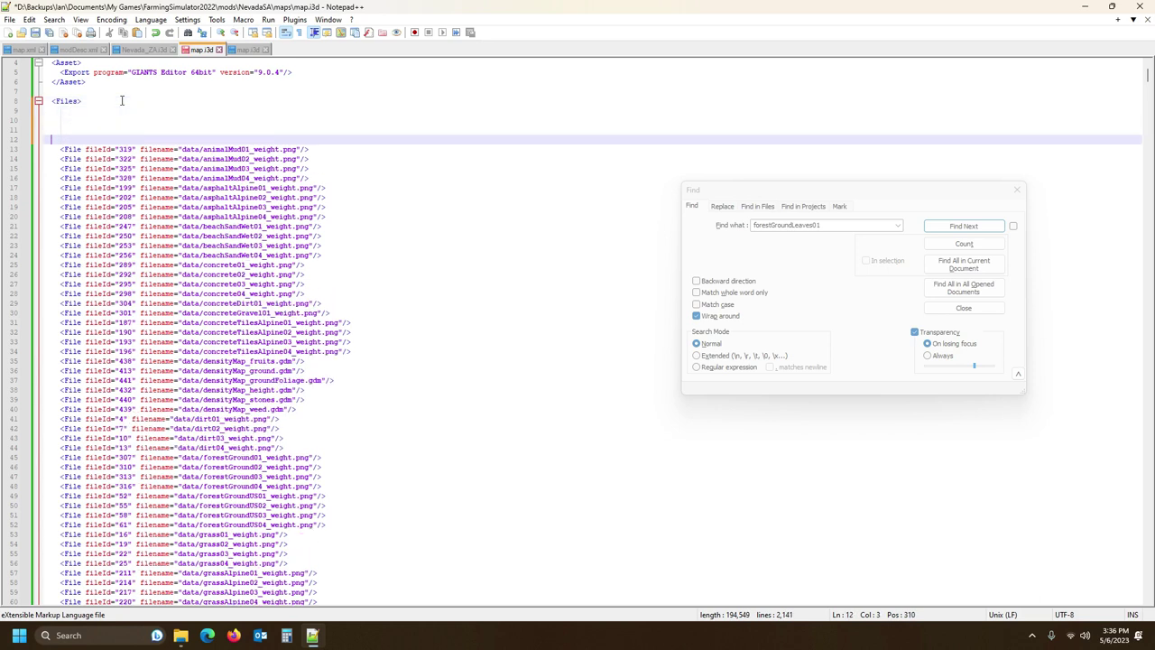
key(Up)
key(Up)
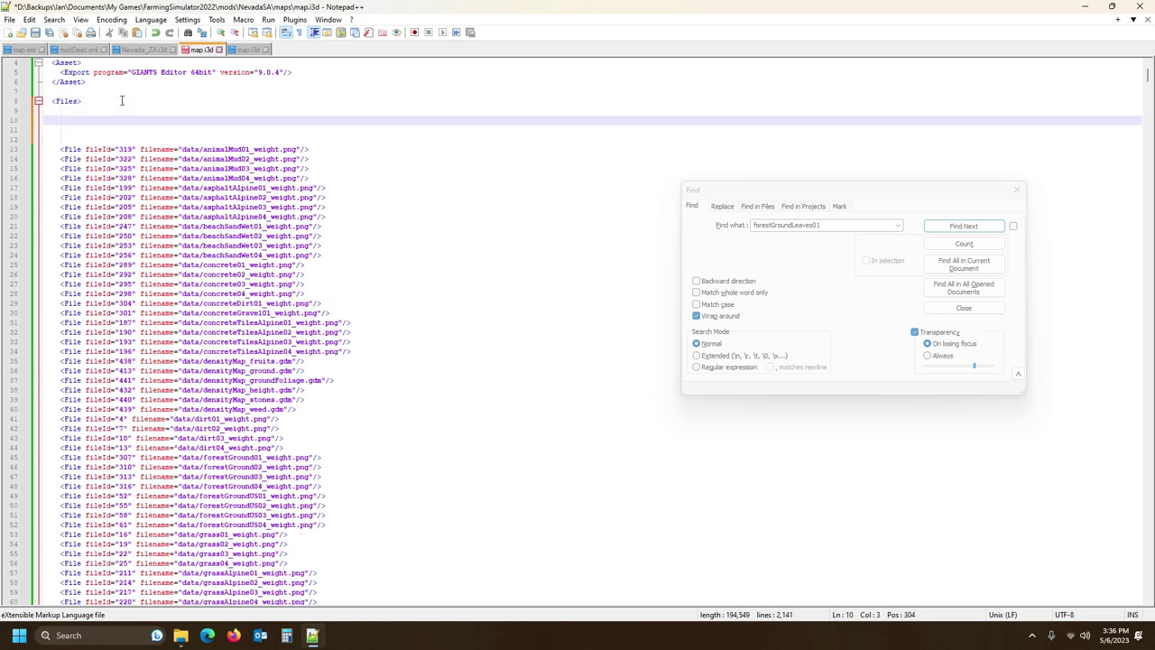
key(ctrl+v)
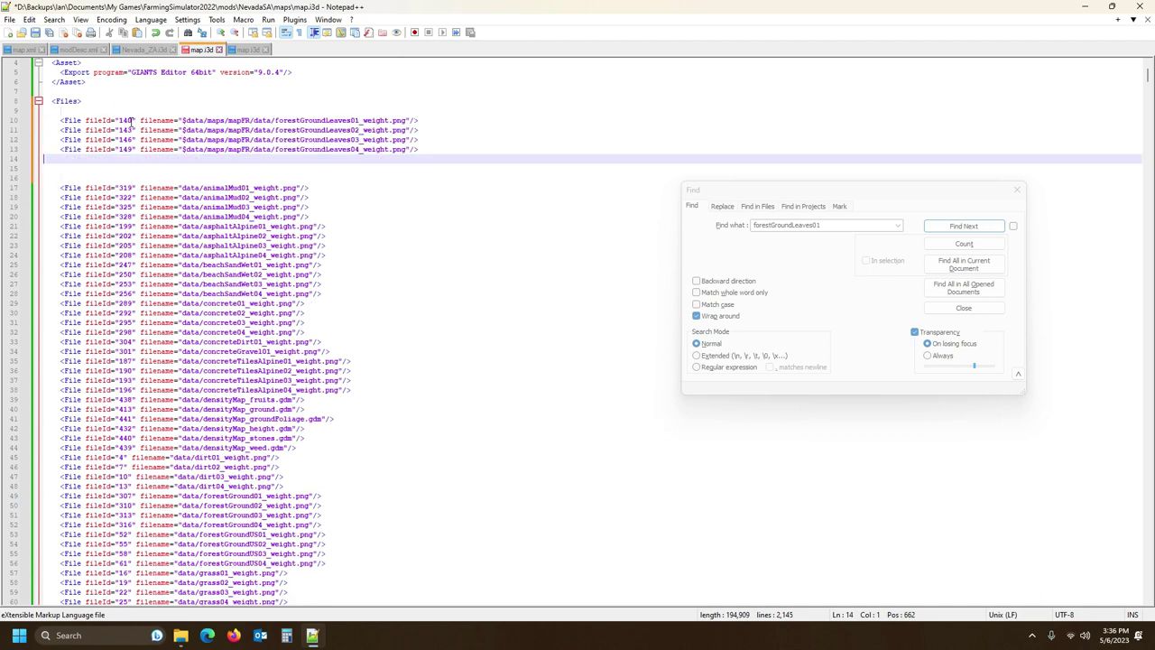
- Set the fileIds of the forestGroundLeaves01 to 04 weight lines to 14000, 14300, 14600 and 14900
click(131, 120)
text(00)
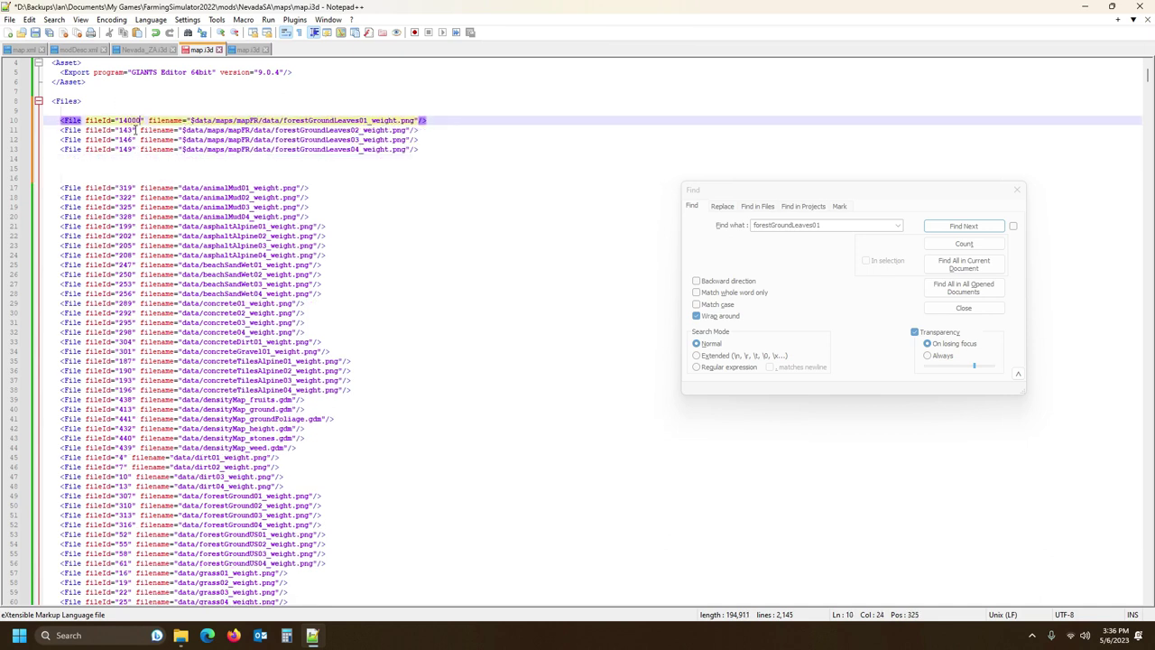
click(132, 130)
text(00)
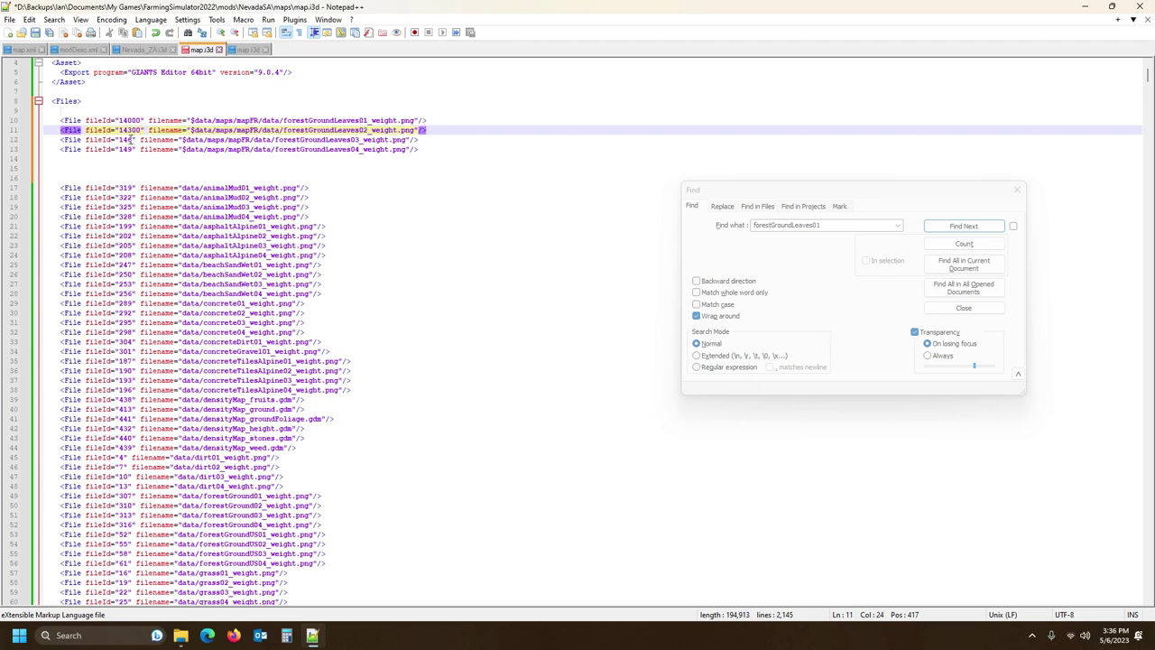
click(130, 140)
text(00)
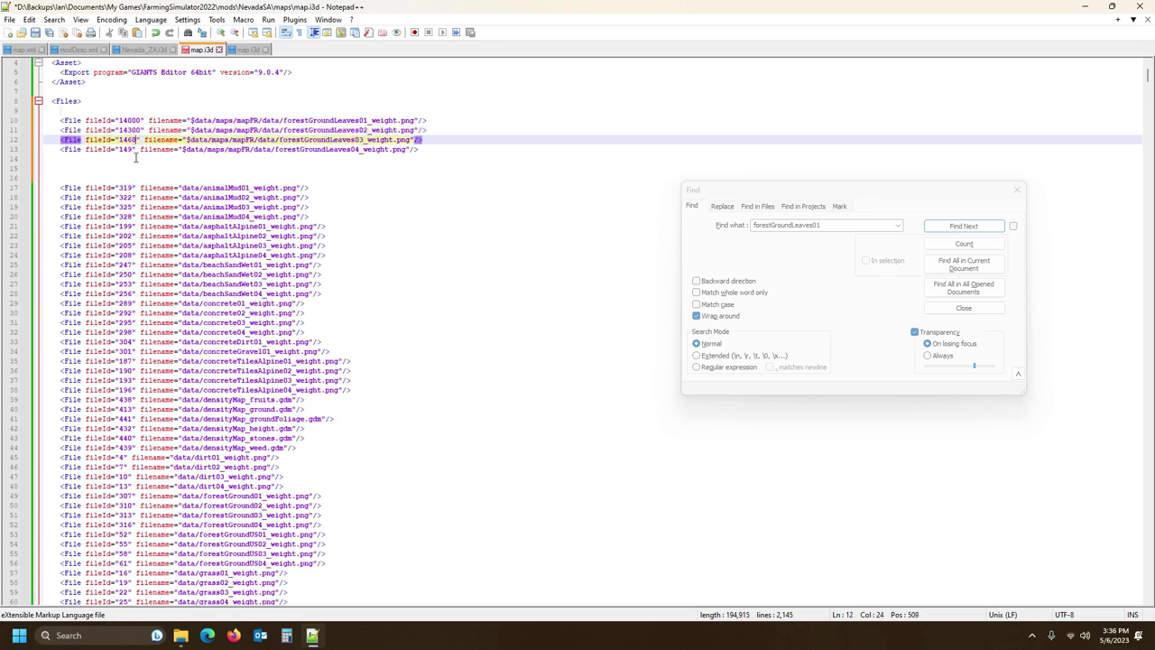
text(00)
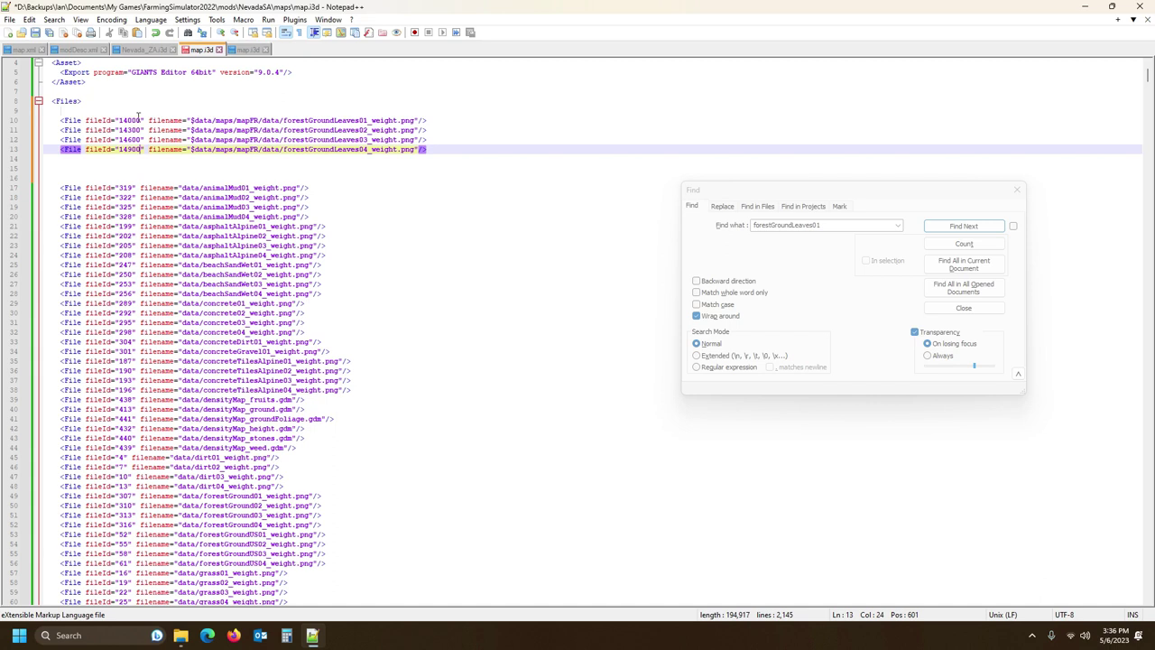
- Shorten the forestGroundLeaves01 weight file path to data/forestGroundLeaves01_weight.png
click(262, 120)
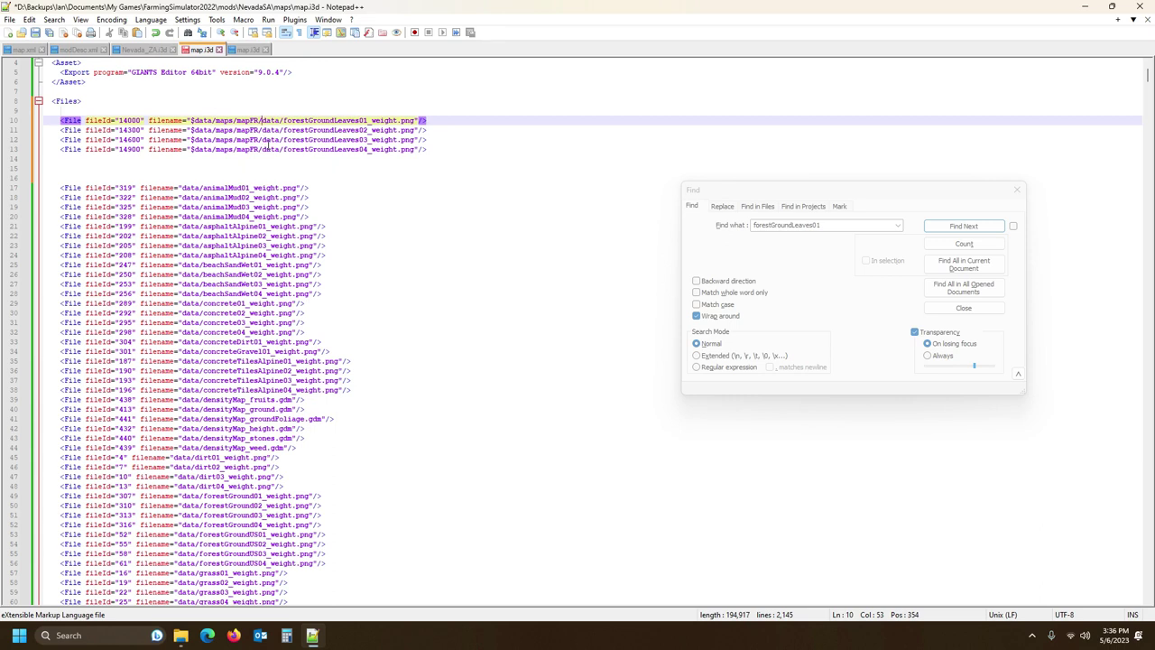
key(BackSpace)
key(BackSpace)
key(BackSpace)
key(BackSpace)
key(BackSpace)
key(BackSpace)
key(BackSpace)
key(BackSpace)
key(BackSpace)
key(BackSpace)
key(BackSpace)
key(BackSpace)
key(BackSpace)
key(BackSpace)
key(BackSpace)
key(BackSpace)
key(BackSpace)
- Check in File Explorer where map.i3d and forestGroundLeaves01_weight.png sit within the NevadaSA maps folder, and return to Notepad++
mouse_move(187, 638)
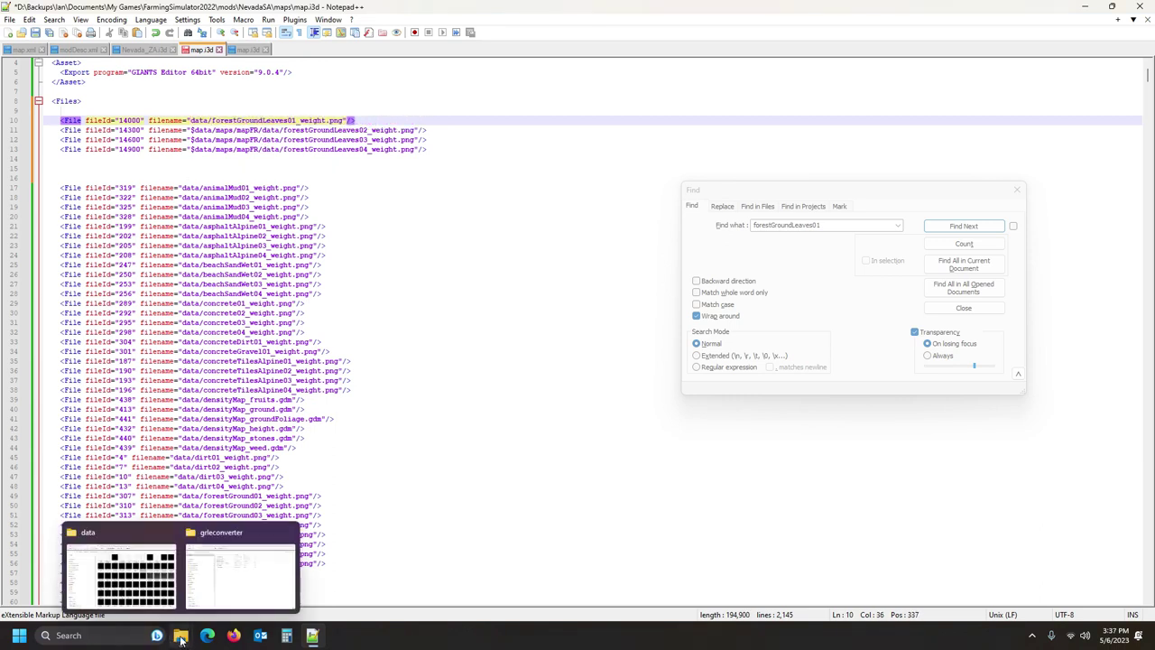
click(149, 571)
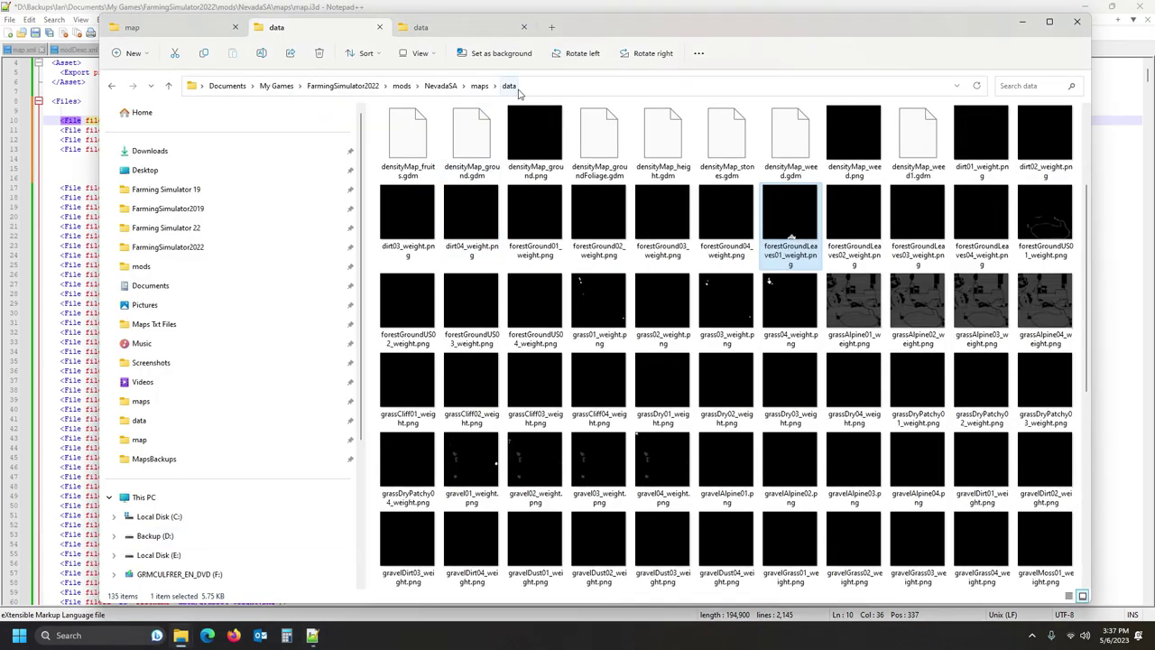
click(479, 86)
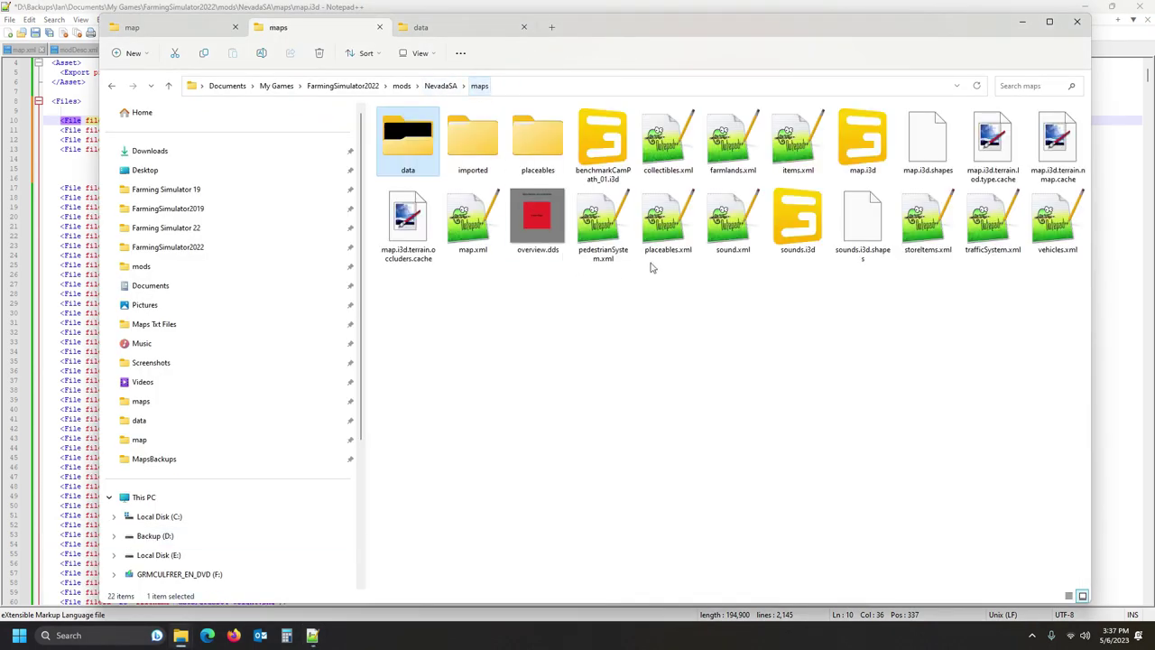
click(868, 143)
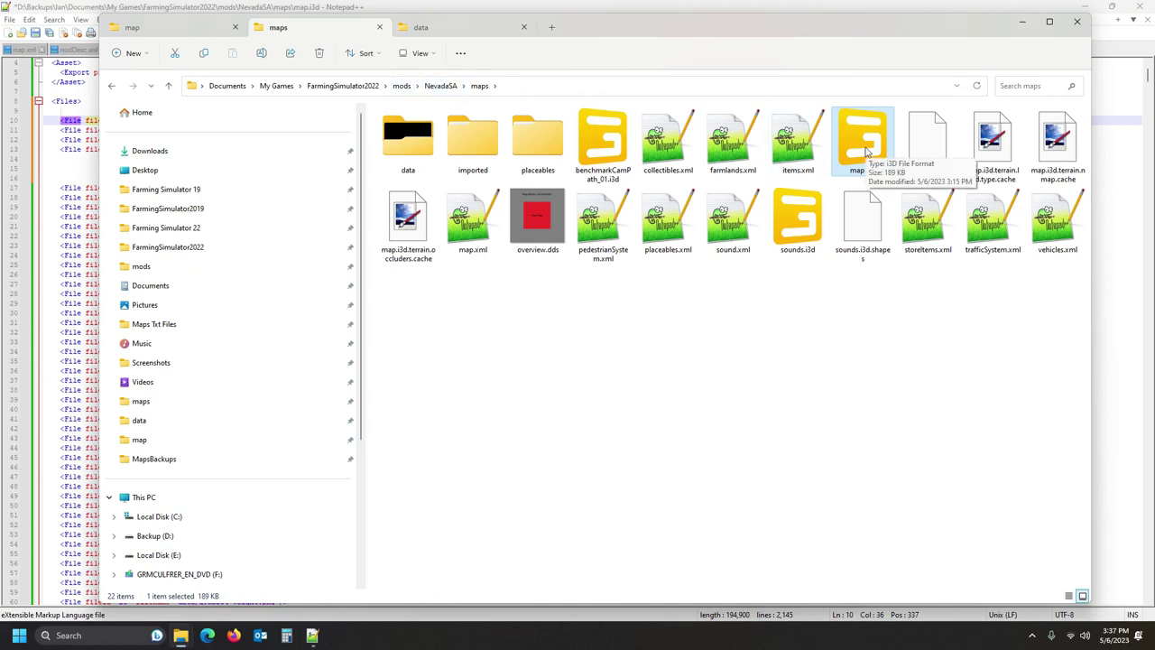
double_click(410, 154)
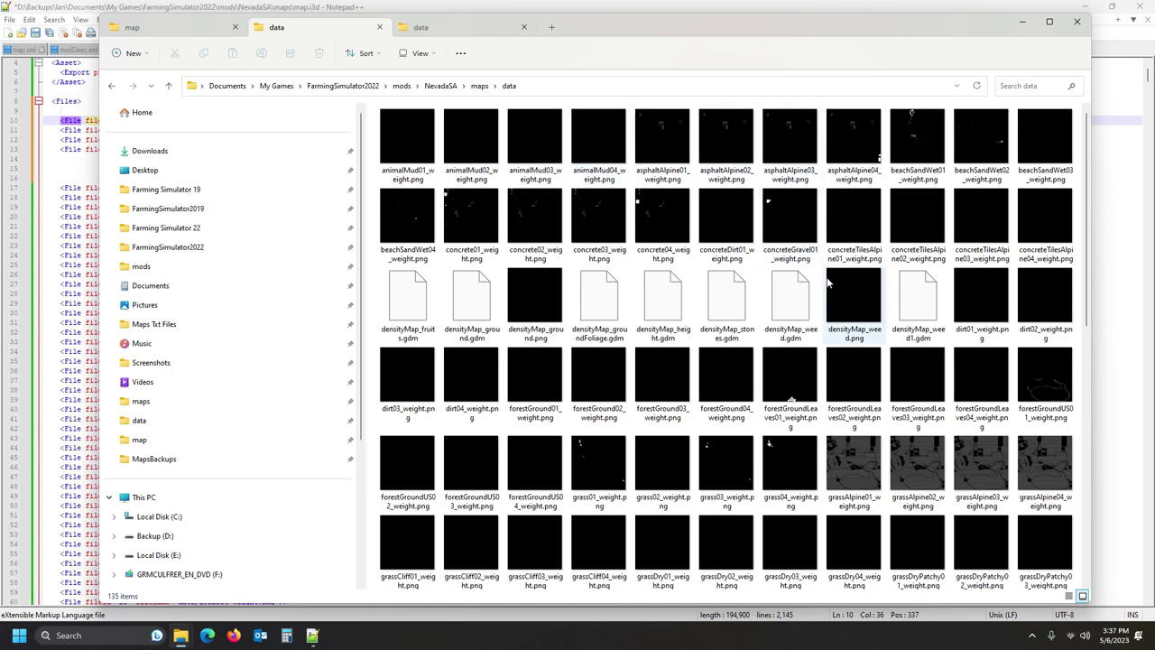
click(789, 370)
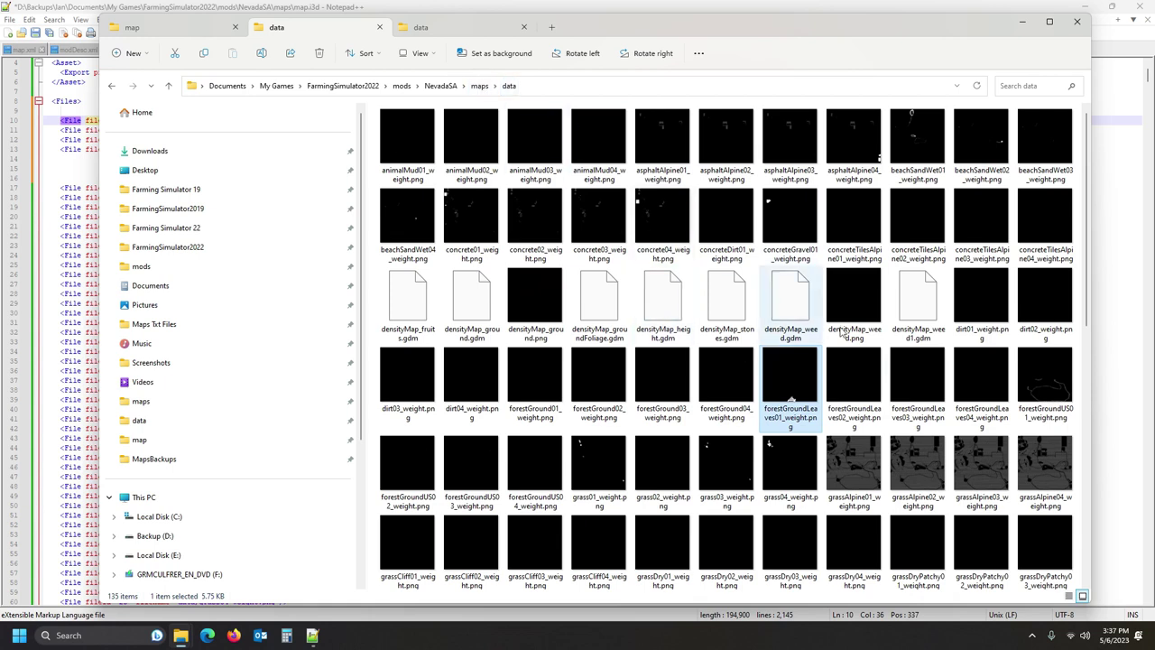
click(479, 86)
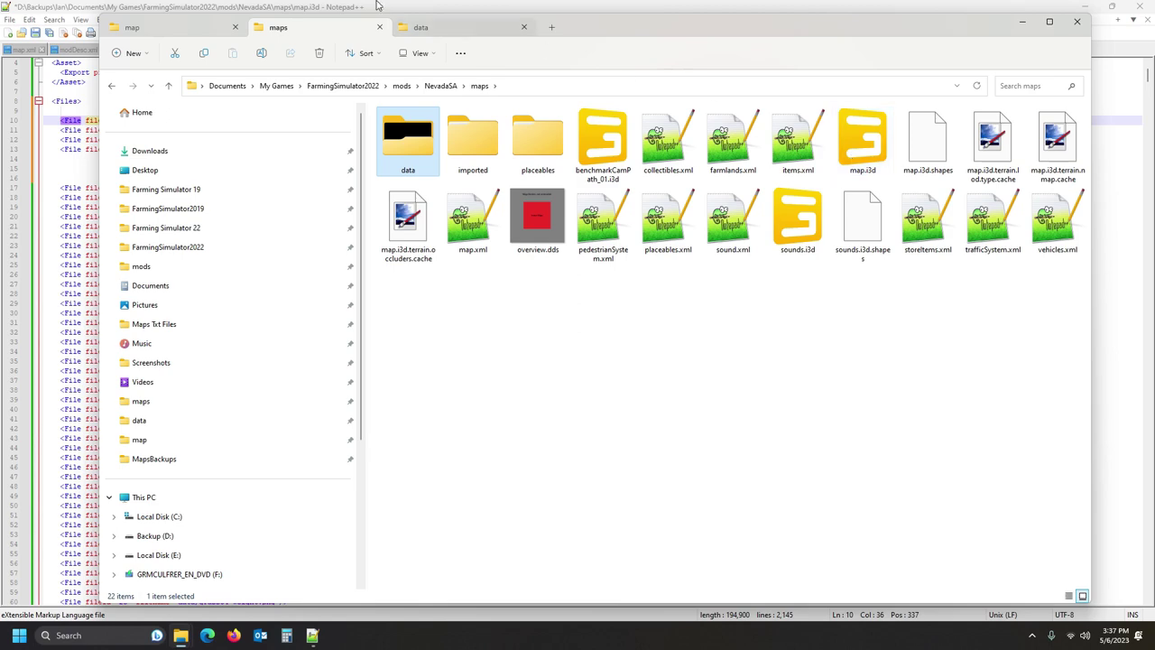
click(201, 7)
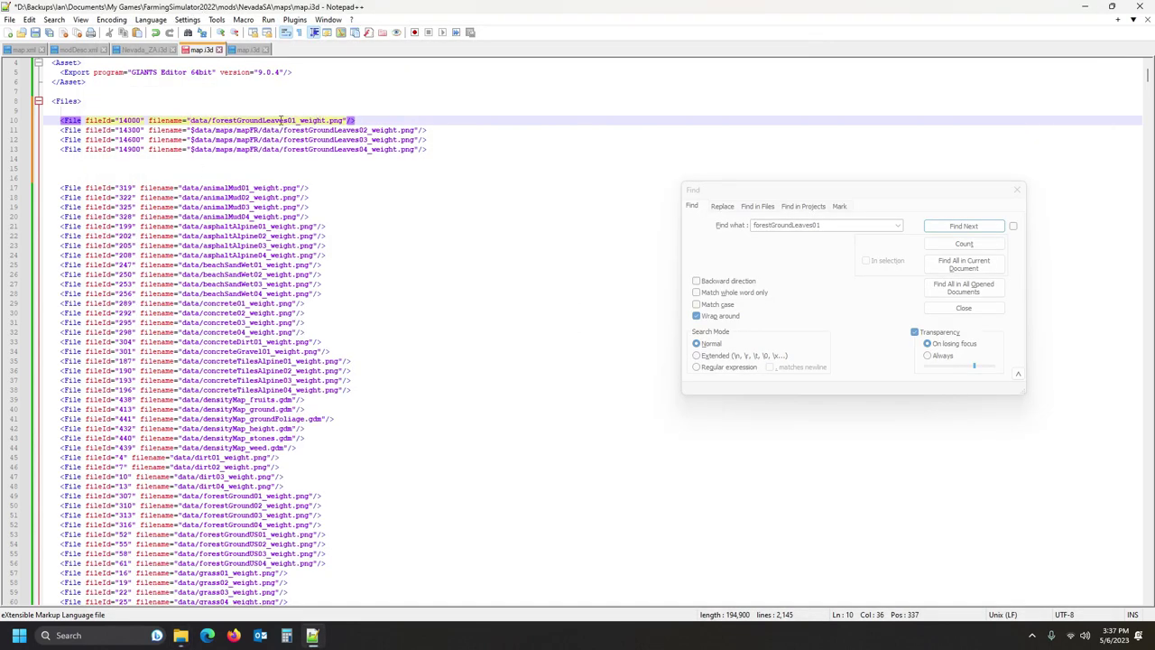
- Remove the $data/maps/mapFR/ prefix from the forestGroundLeaves02, 03 and 04 weight file paths so each starts with data/
drag(190, 130, 261, 132)
key(Delete)
drag(191, 140, 263, 142)
key(Delete)
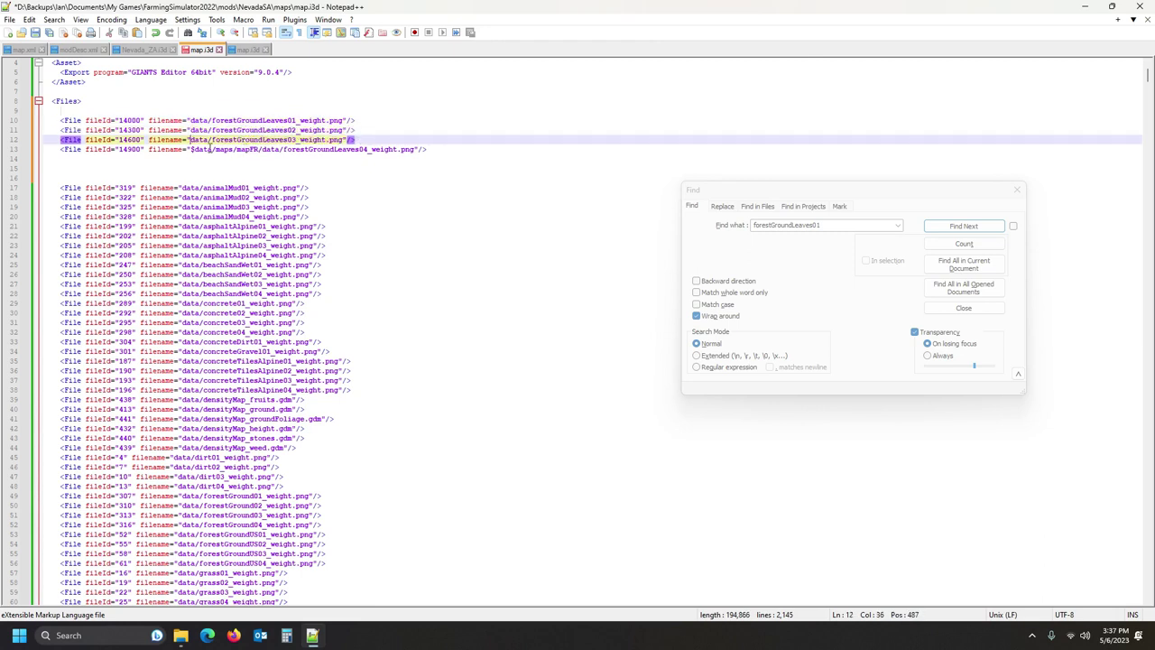
drag(190, 150, 260, 154)
key(Delete)
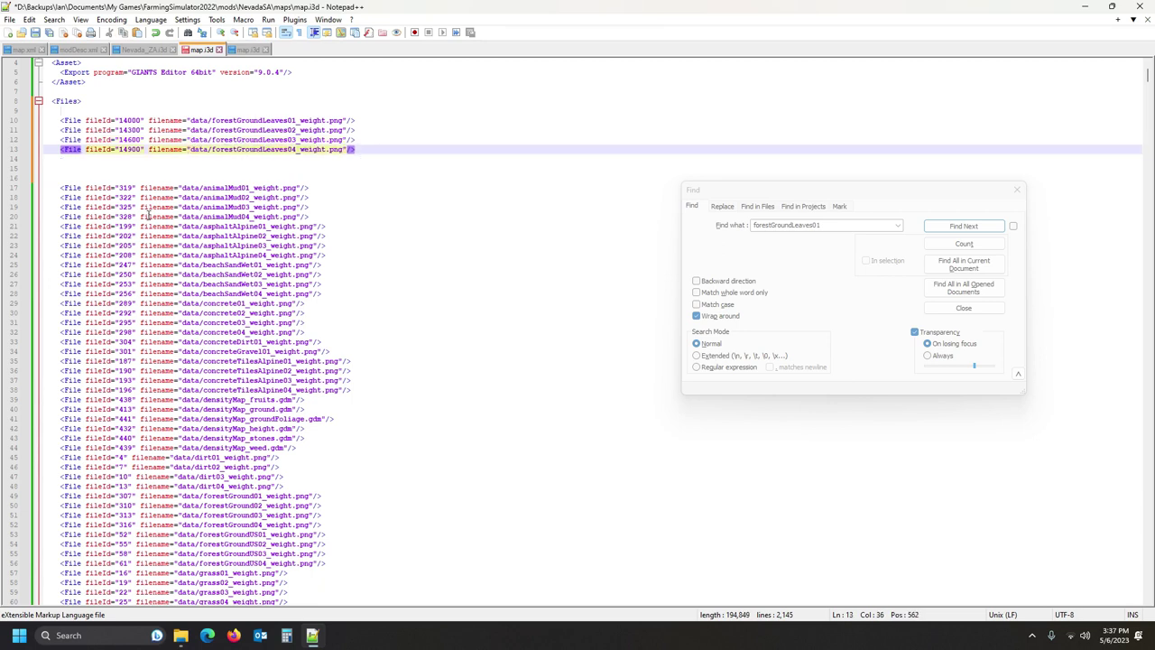
click(52, 161)
click(47, 163)
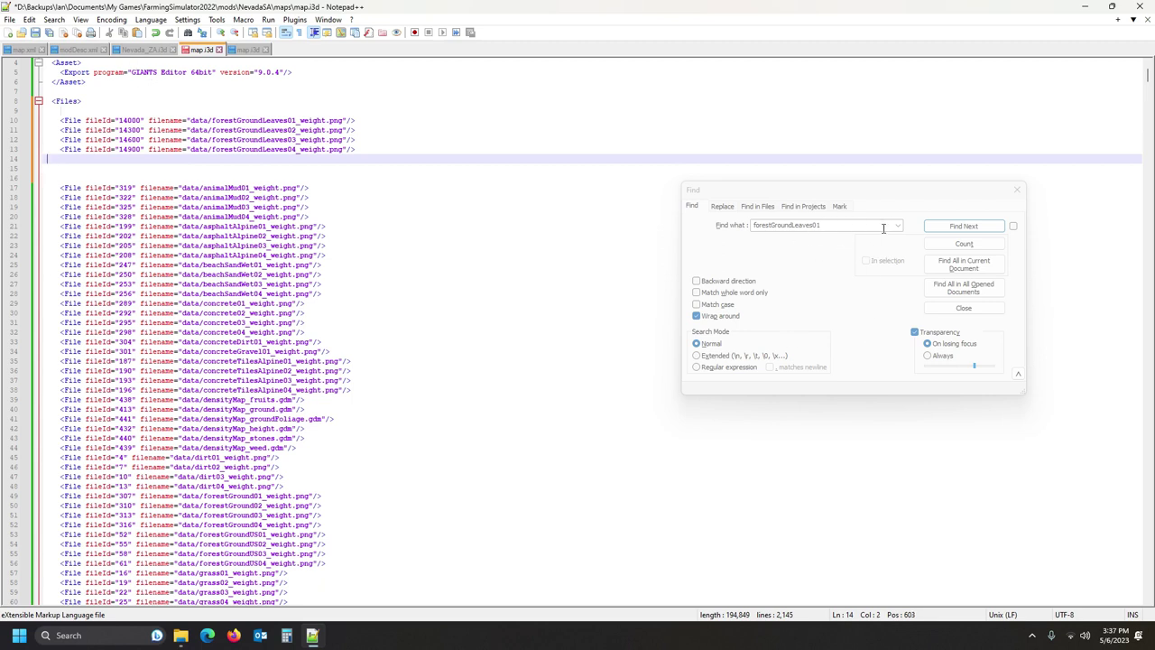
- Copy the eight forestGroundLeaves diffuse and normal File lines from the mapFR map.i3d and paste them below the weight lines in the NevadaSA map.i3d
click(249, 50)
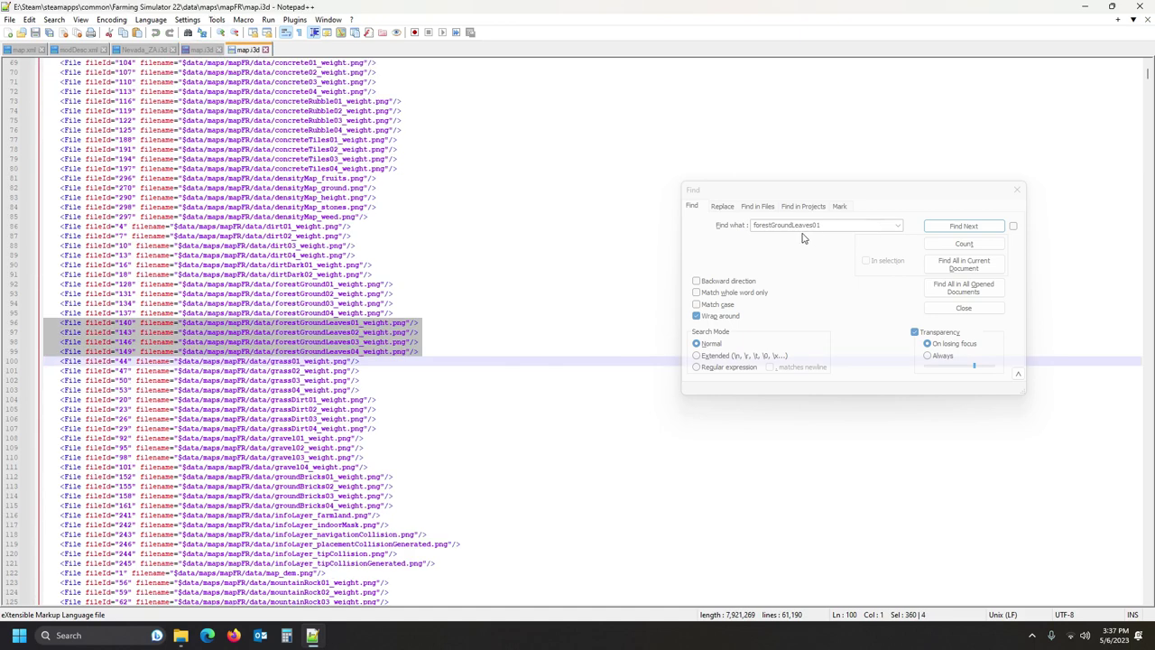
click(979, 226)
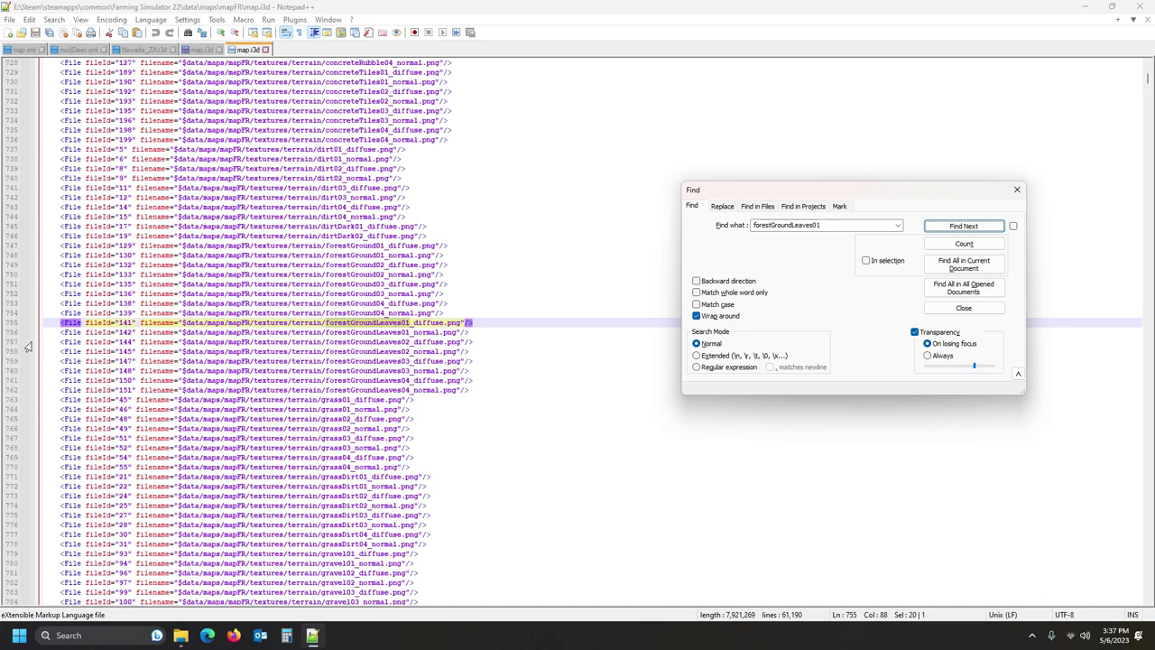
drag(8, 322, 7, 394)
key(ctrl+c)
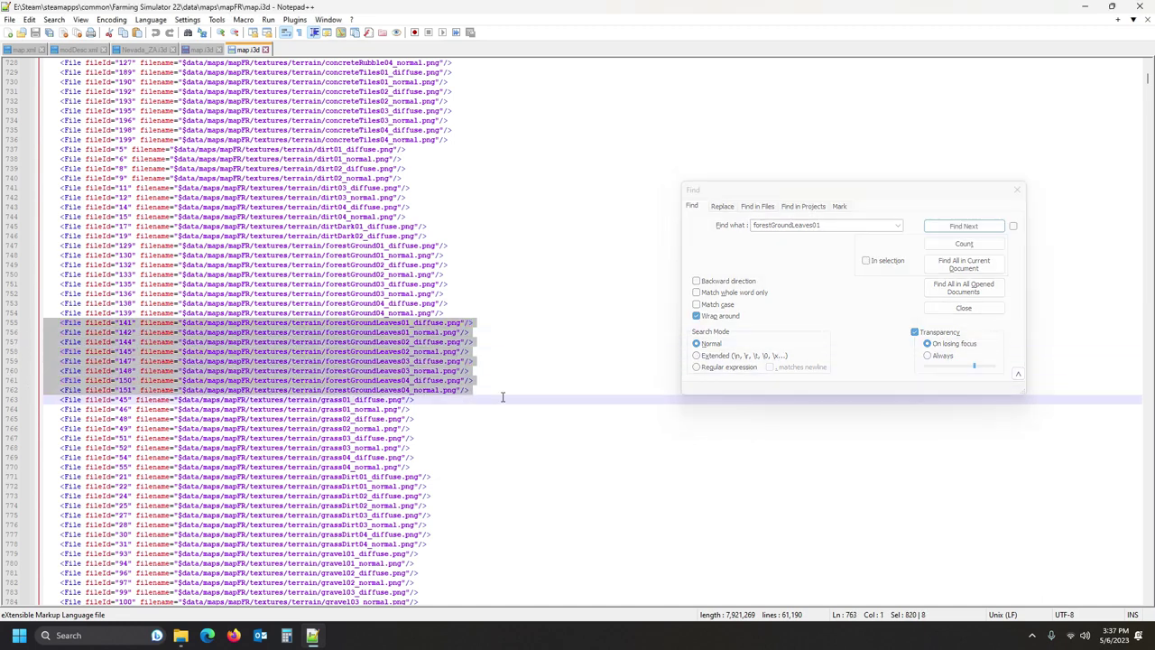
click(203, 51)
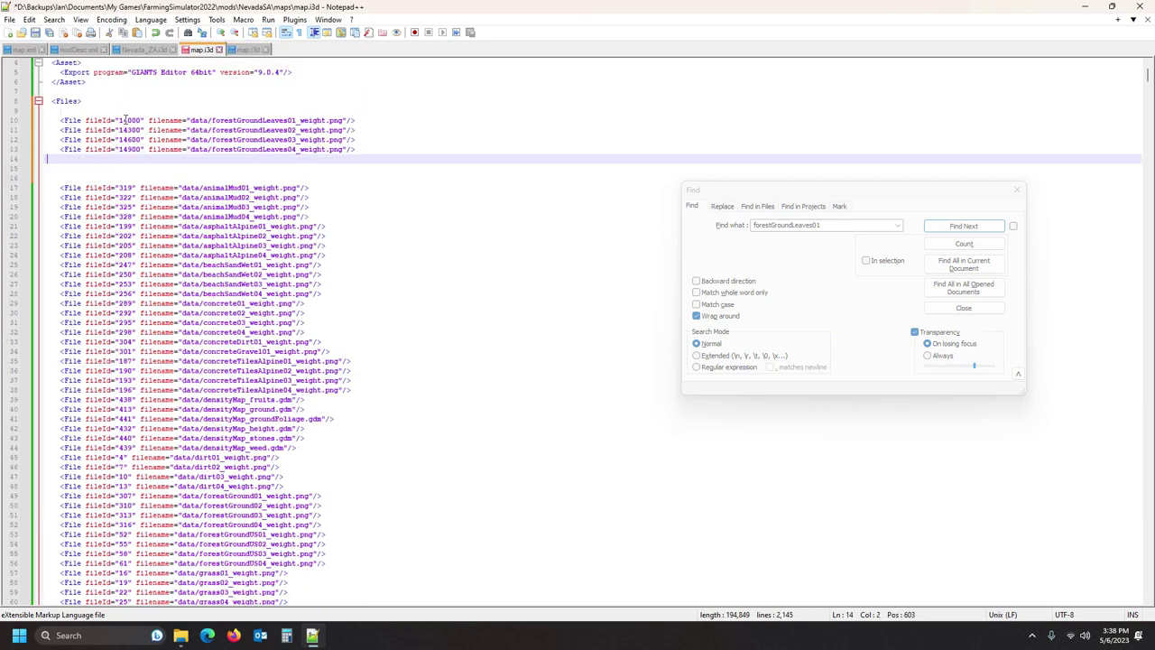
click(45, 168)
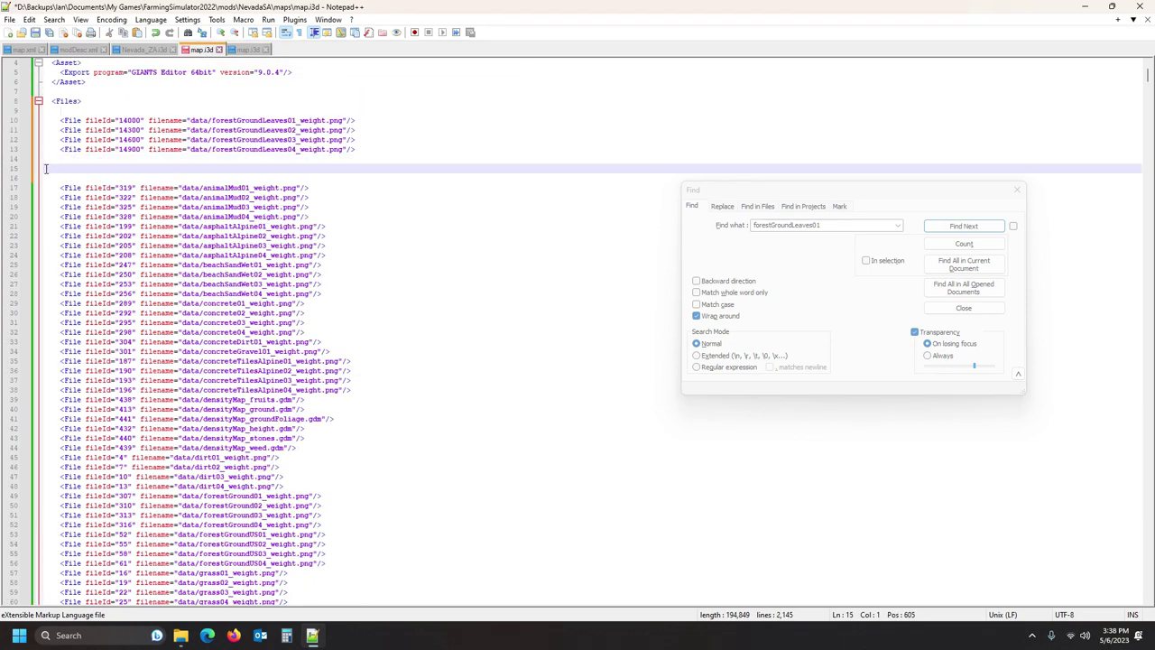
key(ctrl+v)
- Set the fileIds of the eight pasted texture lines to 14100, 14200, 14400, 14500, 14700, 14800, 15000 and 15100
click(130, 168)
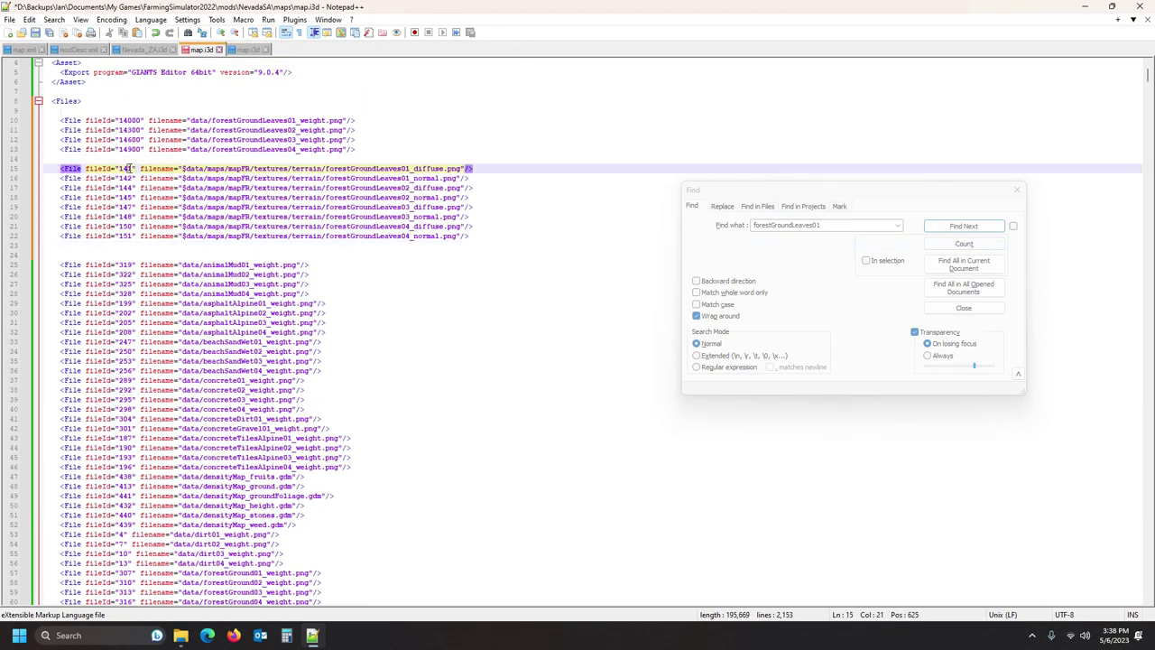
key(Right)
text(00)
click(132, 179)
text(00)
click(131, 189)
text(00)
click(133, 198)
text(00)
click(132, 206)
text(00)
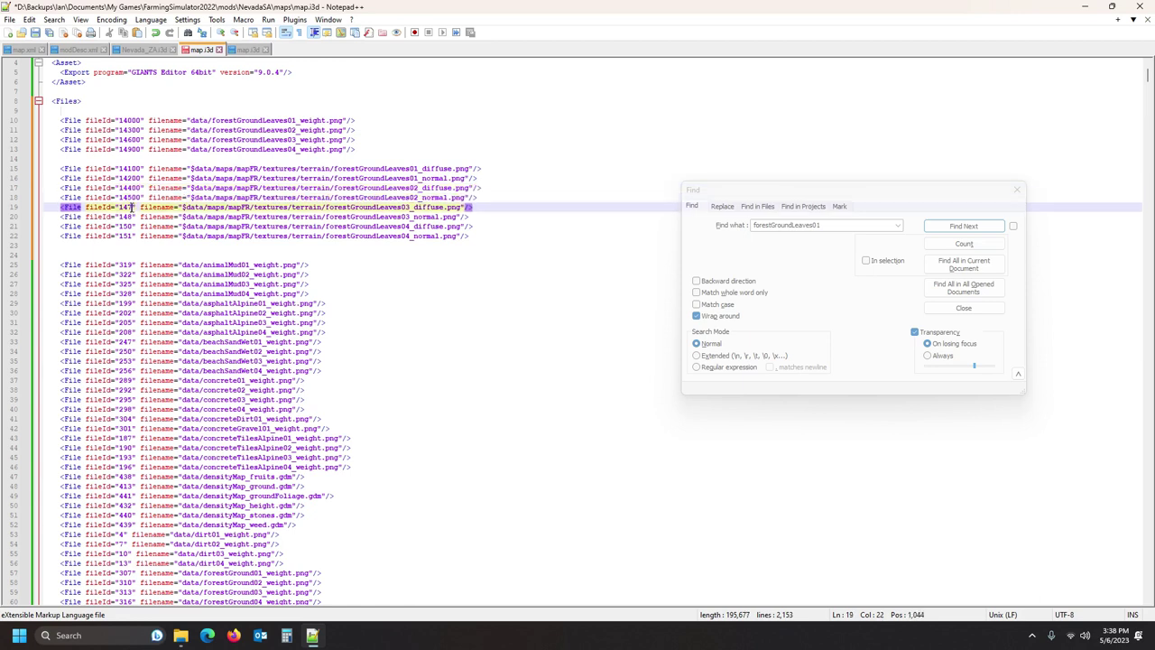
click(132, 217)
text(00)
click(133, 226)
text(00)
click(132, 237)
text(00)
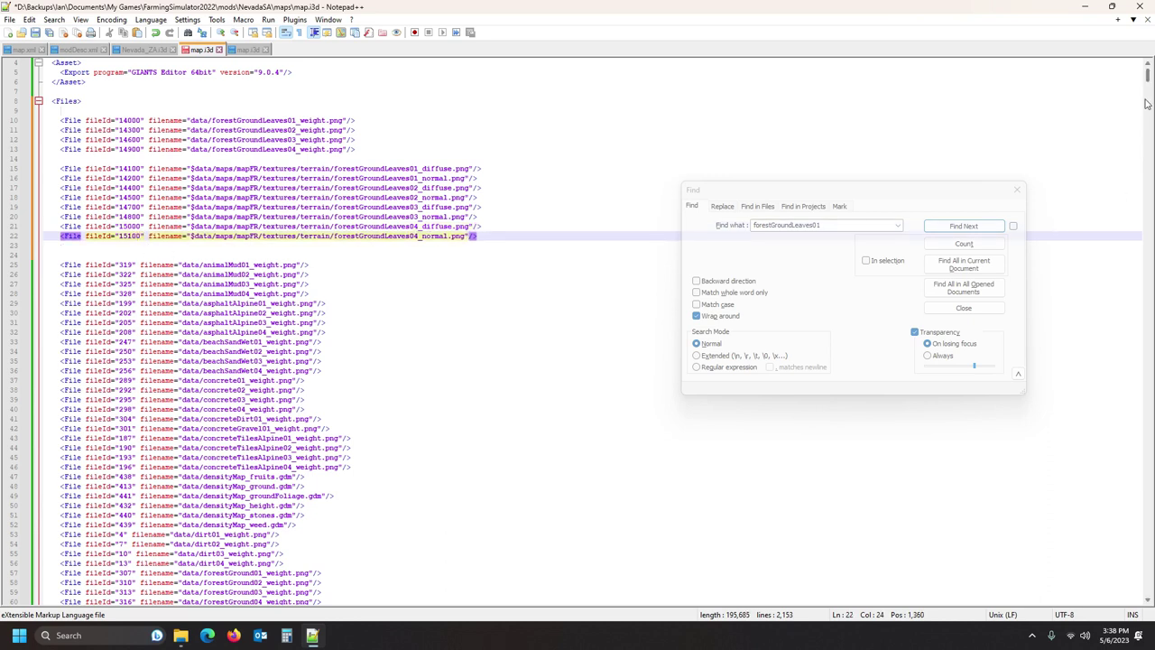
drag(1149, 81, 1150, 88)
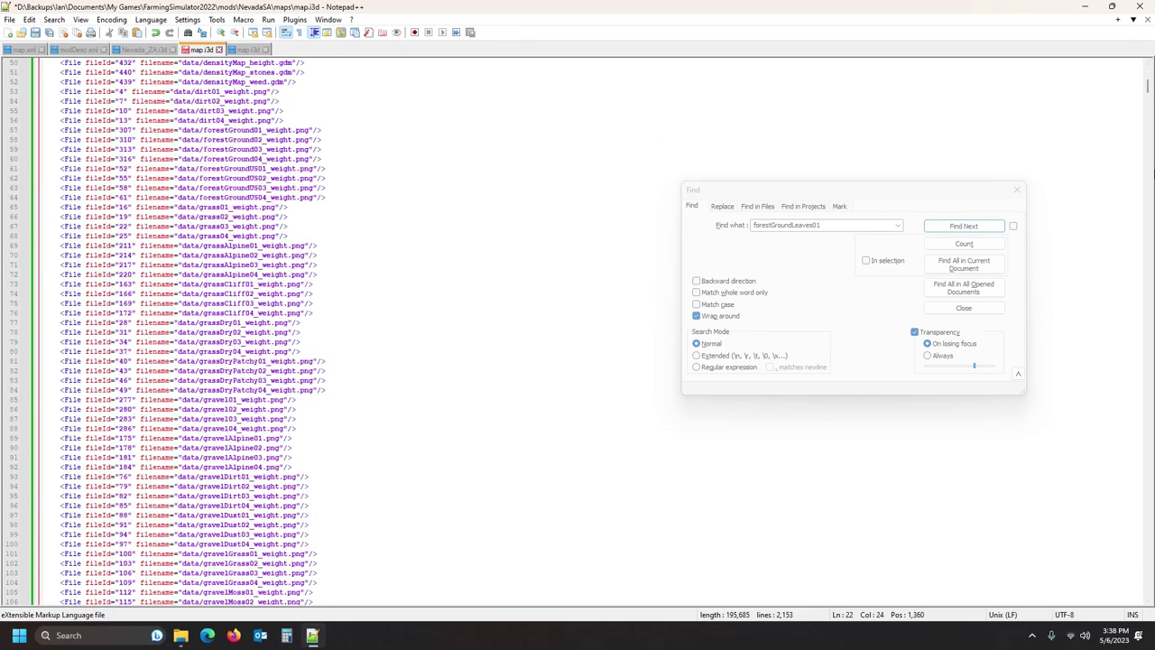
scroll(578, 329, down, 20)
scroll(469, 359, down, 20)
scroll(469, 360, down, 20)
drag(1147, 208, 1147, 65)
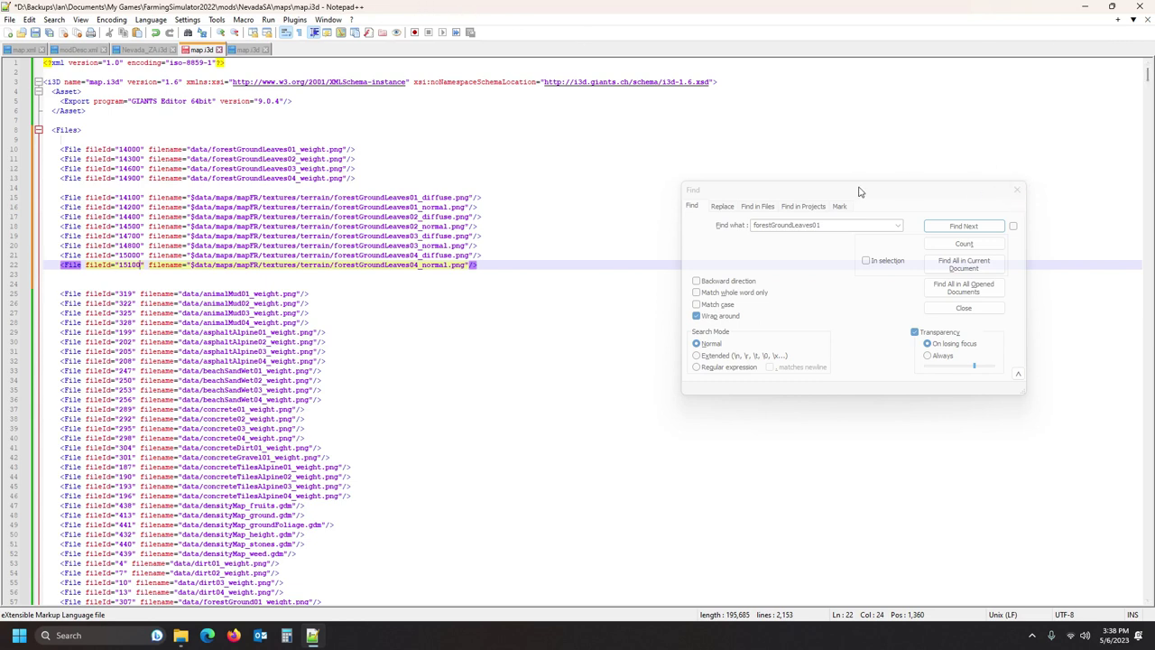
- Find the next forestGroundLeaves01 match in the mapFR map.i3d and copy the four forestGroundLeaves01 to 04 Layer lines
drag(870, 195, 838, 130)
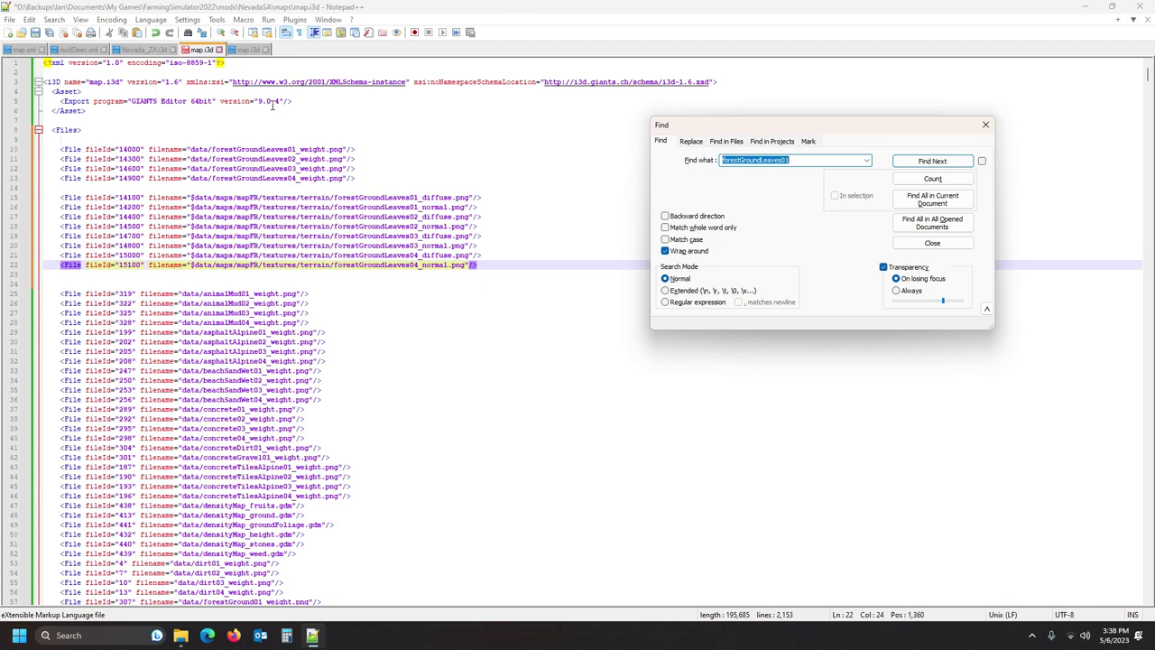
click(252, 51)
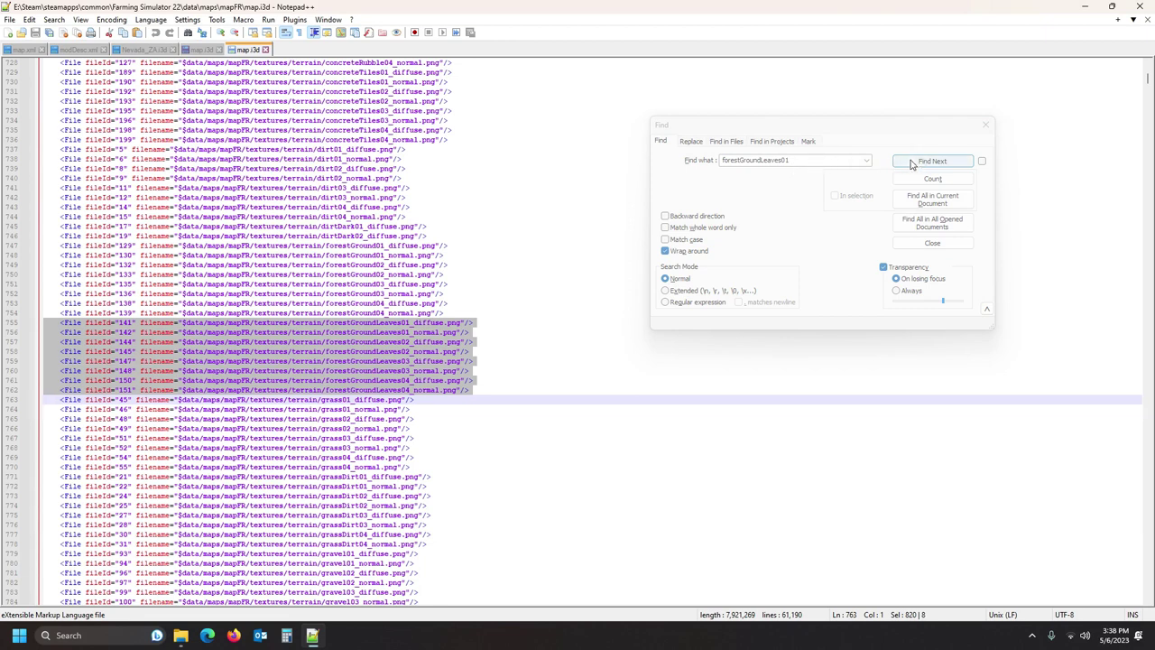
click(376, 420)
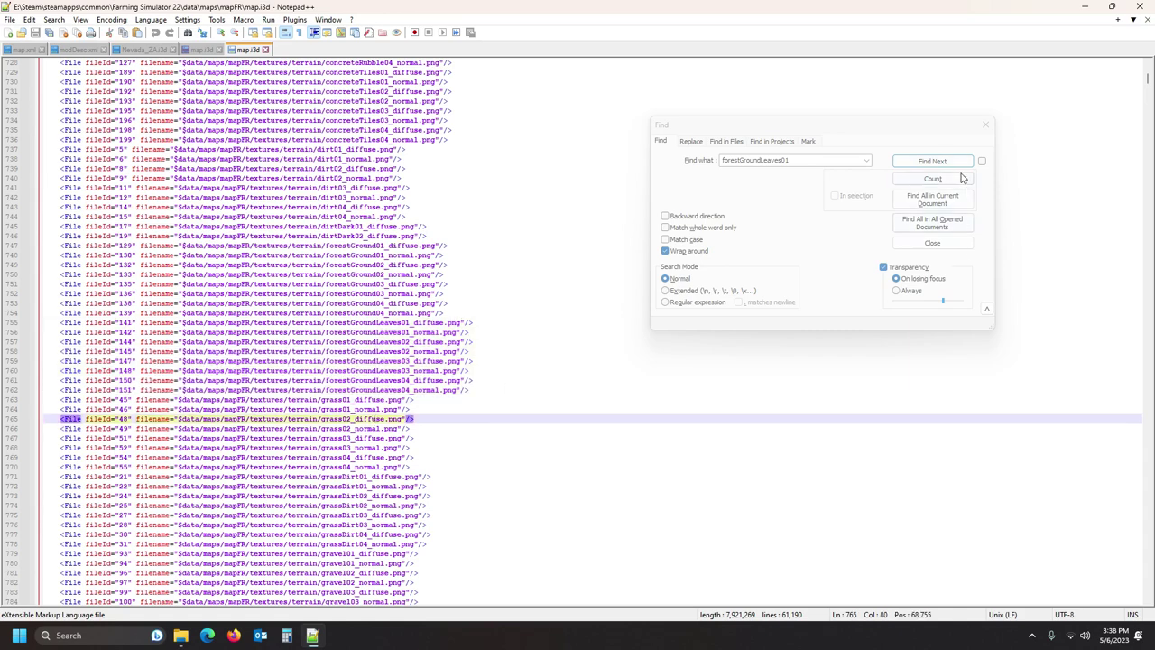
click(948, 161)
drag(892, 131, 1026, 66)
scroll(236, 322, up, 3)
scroll(236, 322, up, 6)
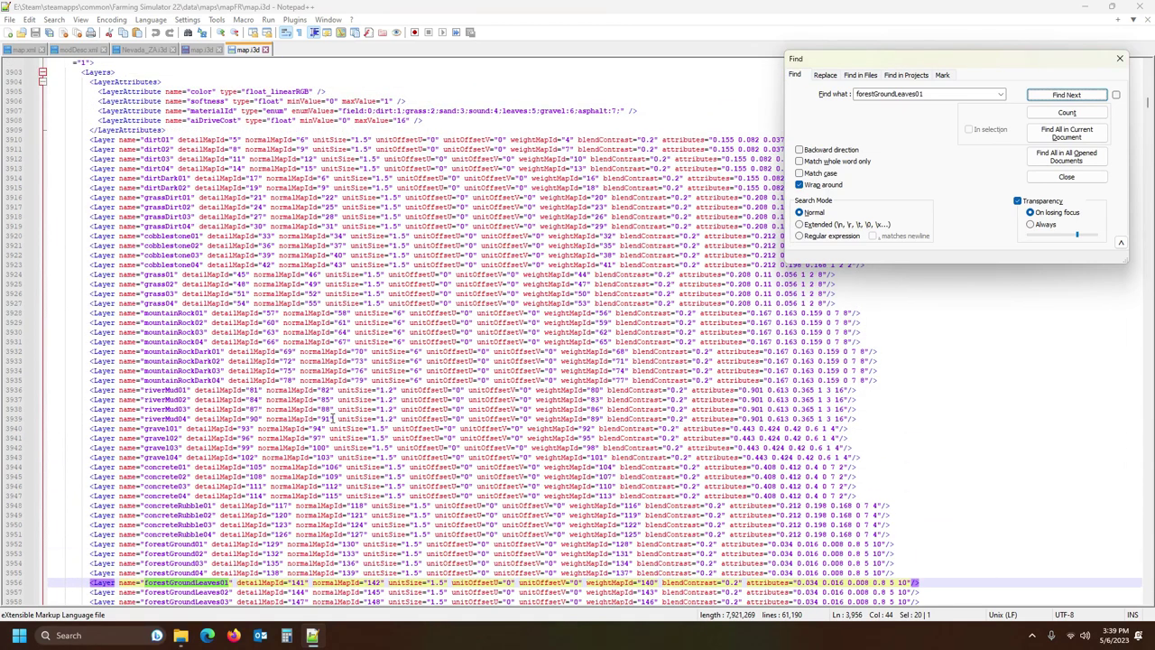
scroll(334, 418, down, 2)
scroll(280, 533, down, 3)
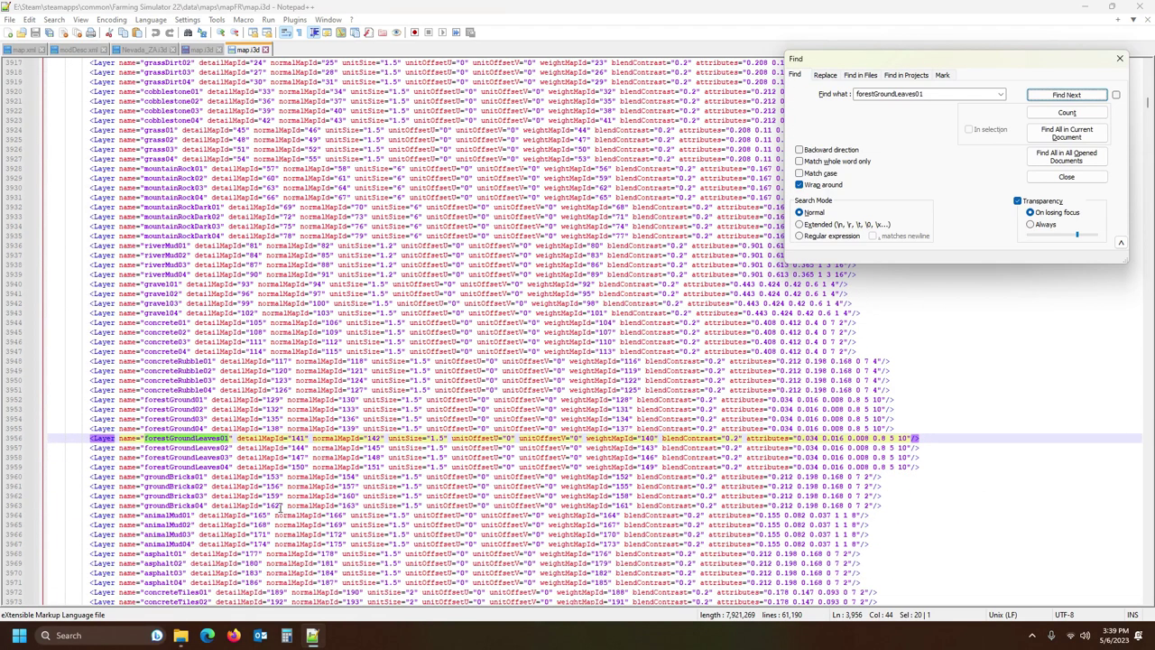
scroll(280, 508, down, 2)
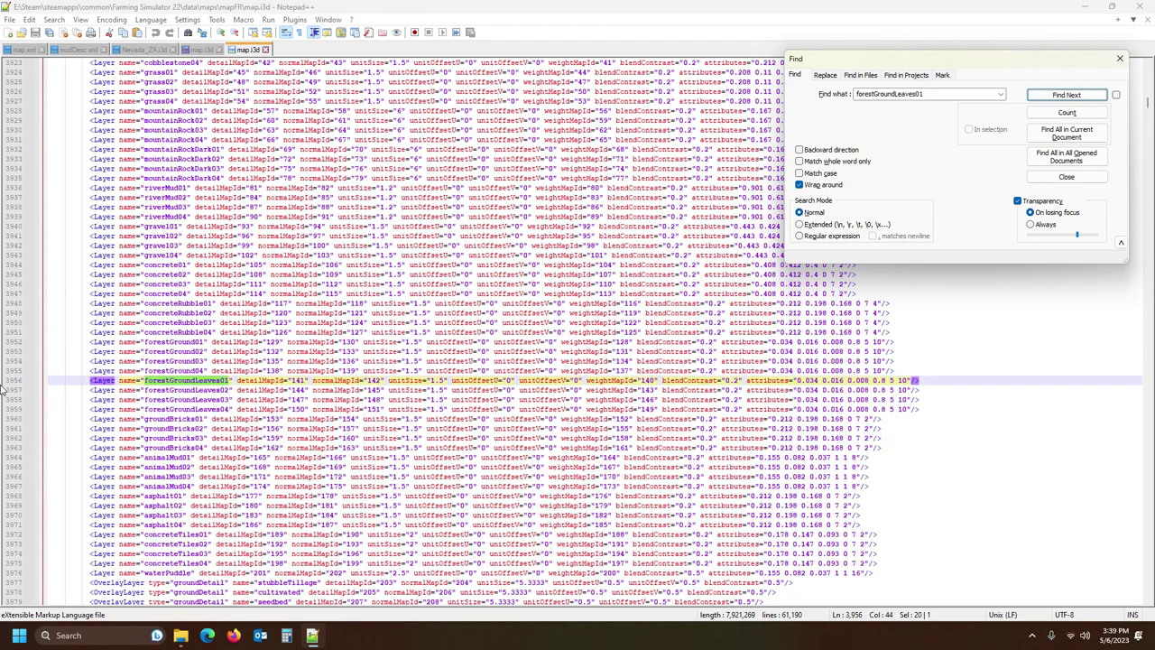
drag(8, 384, 11, 413)
key(ctrl+c)
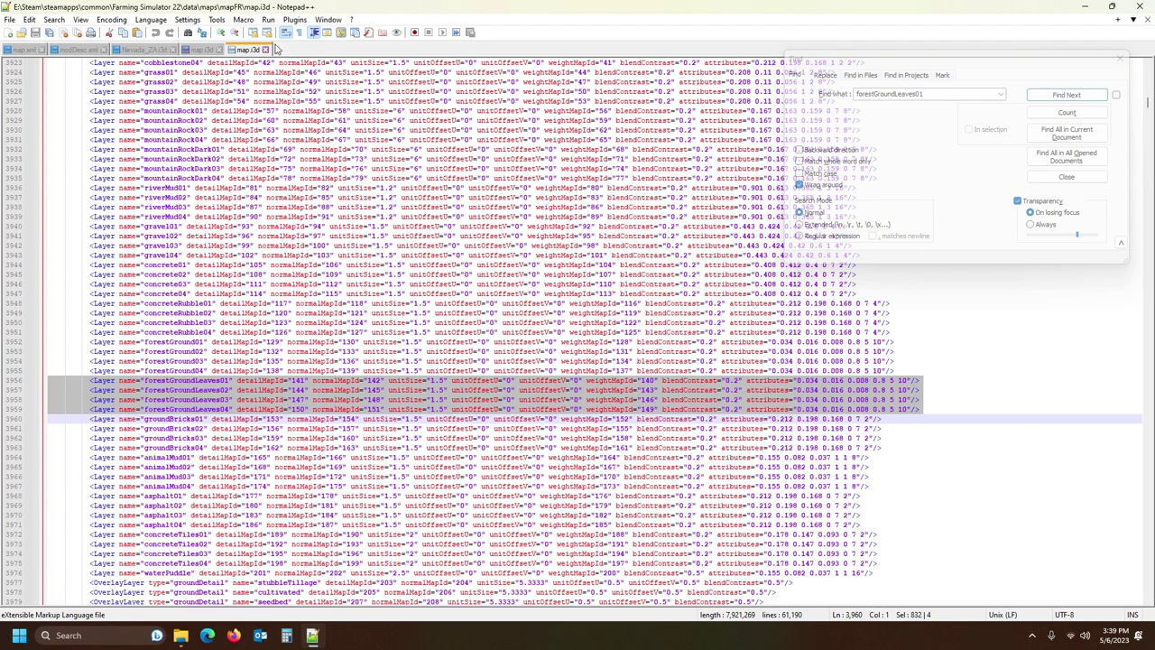
- Search the NevadaSA map.i3d for multilay and paste the four copied forestGroundLeaves Layer lines above it, directly after the waterPuddle01 Layer line
click(200, 49)
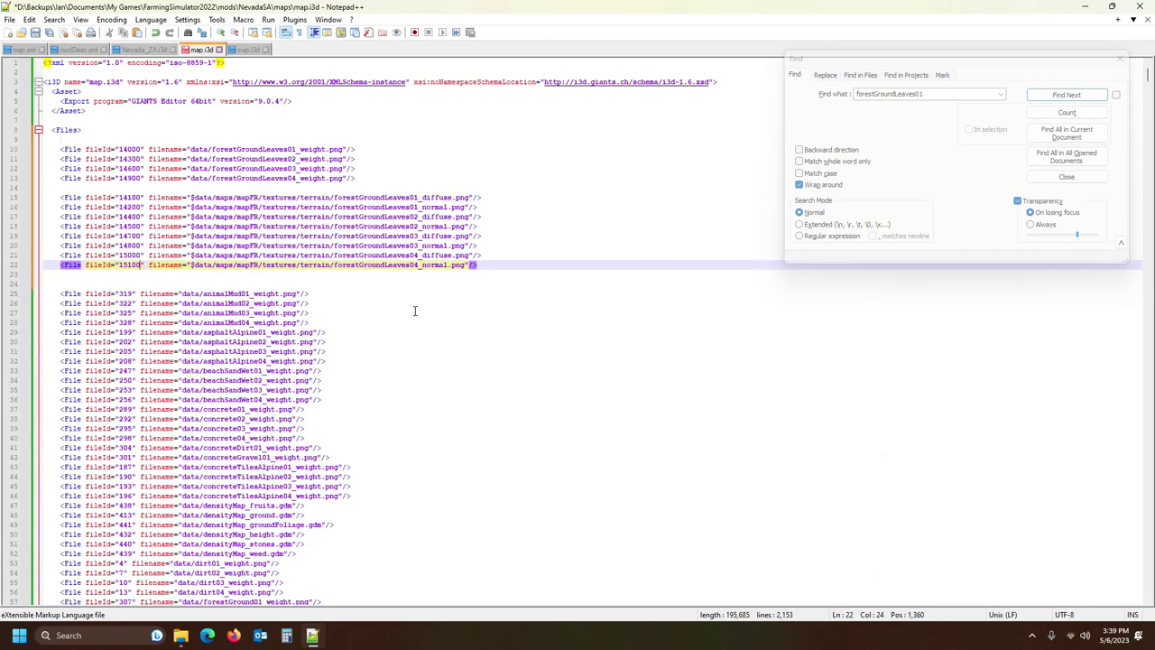
click(397, 283)
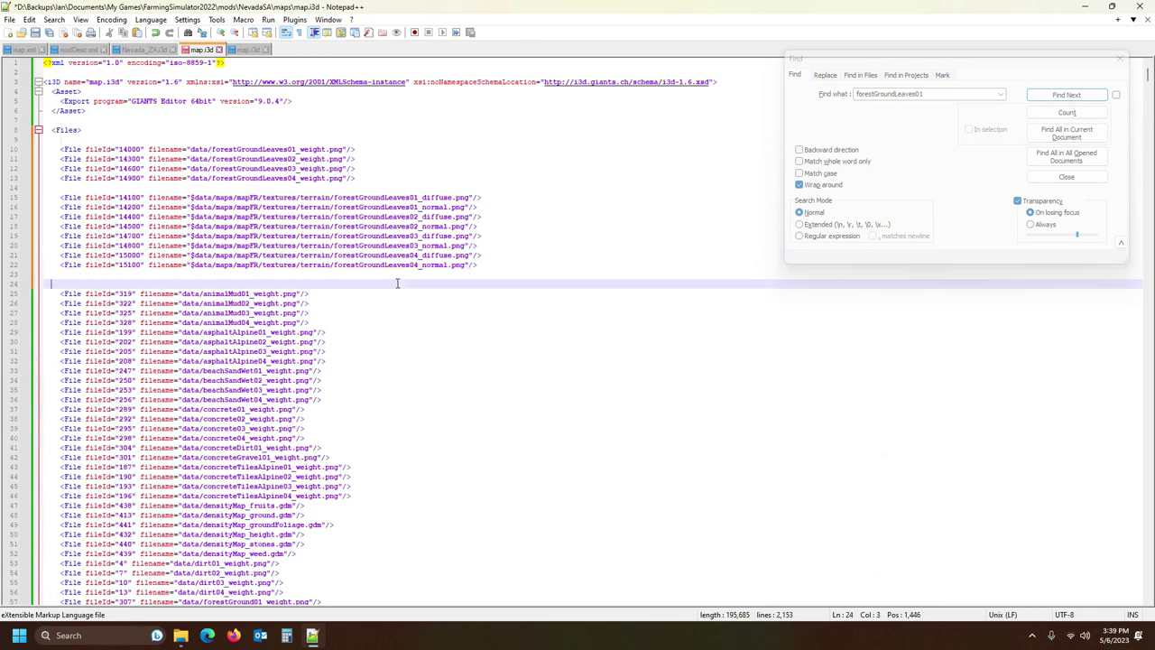
click(1000, 94)
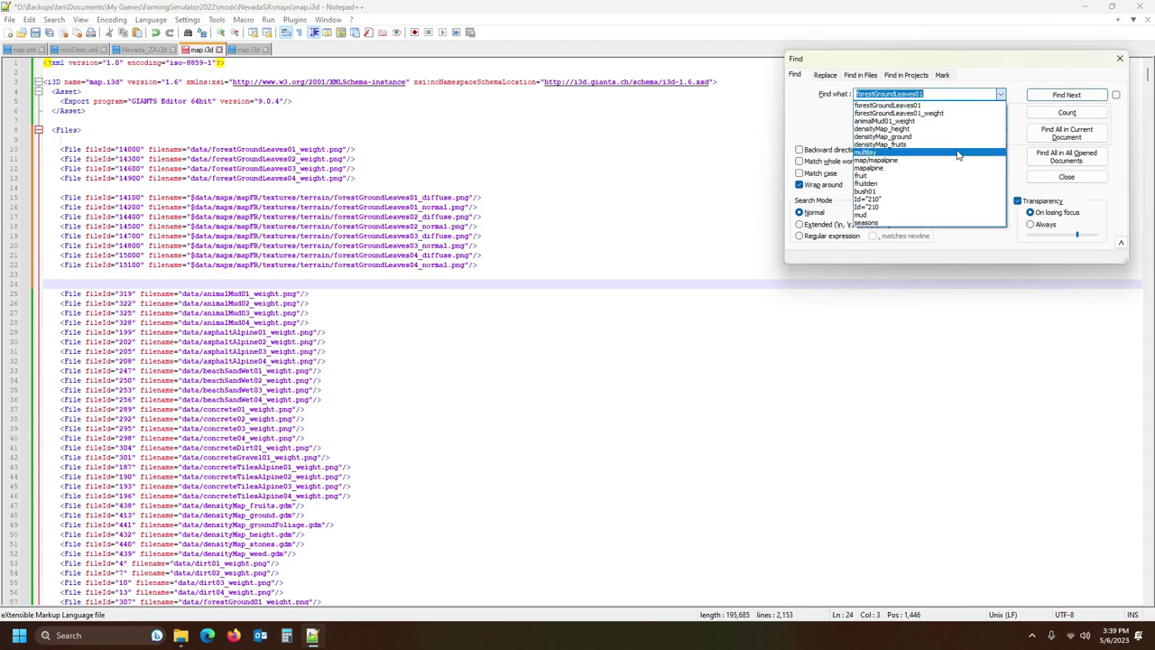
click(903, 152)
click(1065, 95)
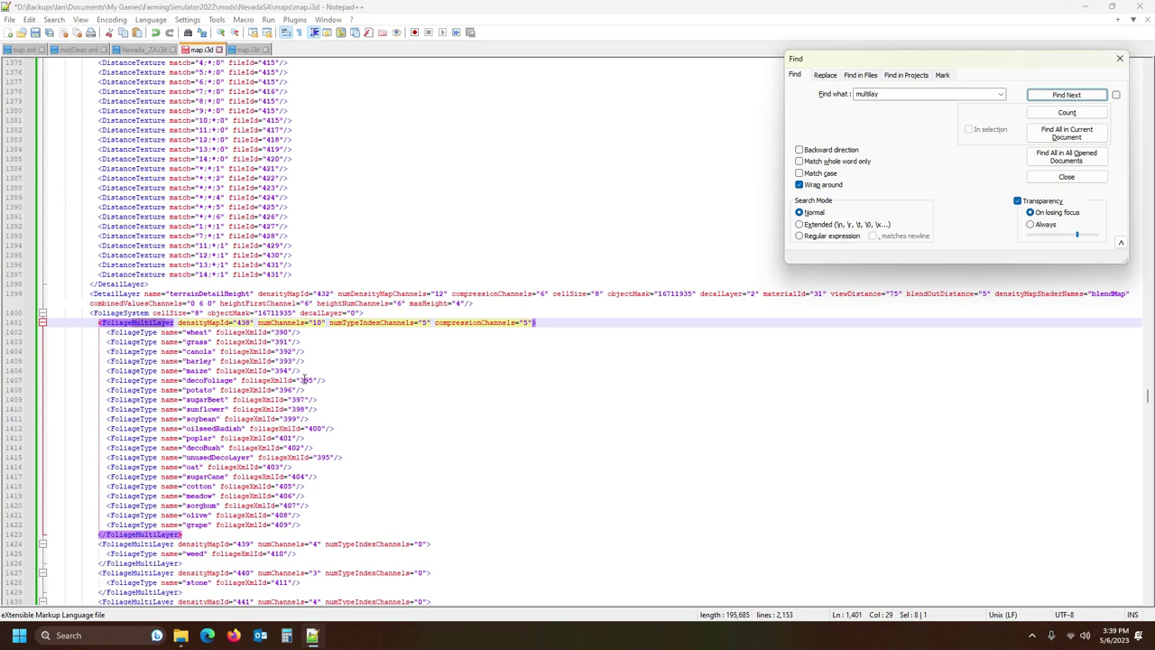
scroll(237, 456, up, 18)
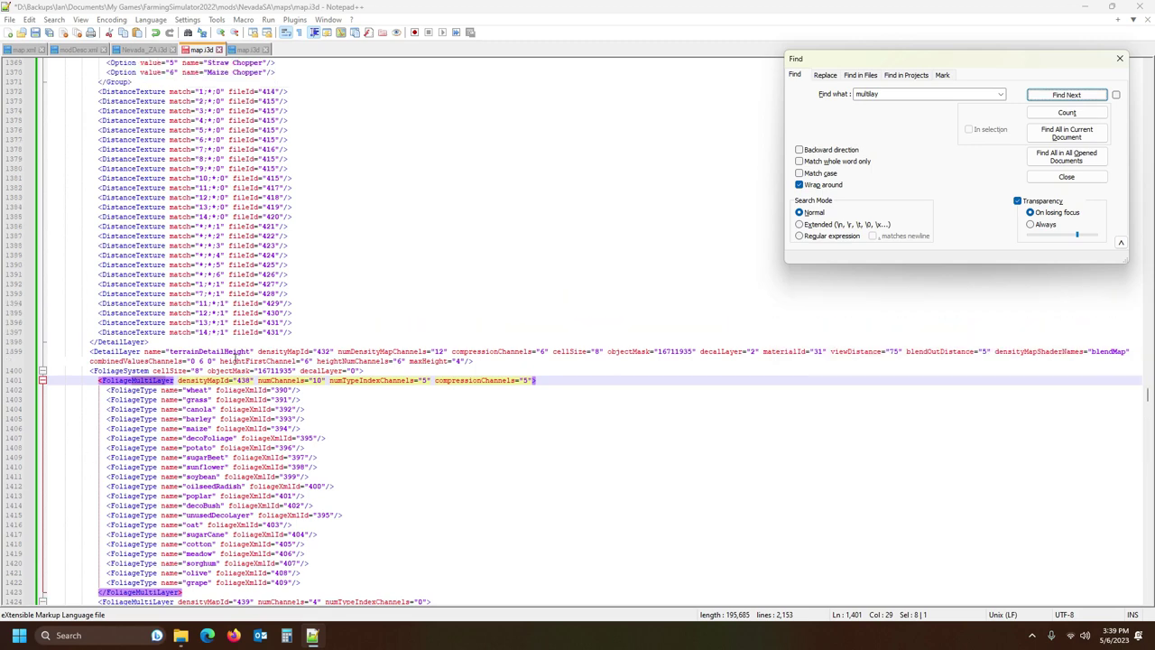
scroll(241, 261, up, 5)
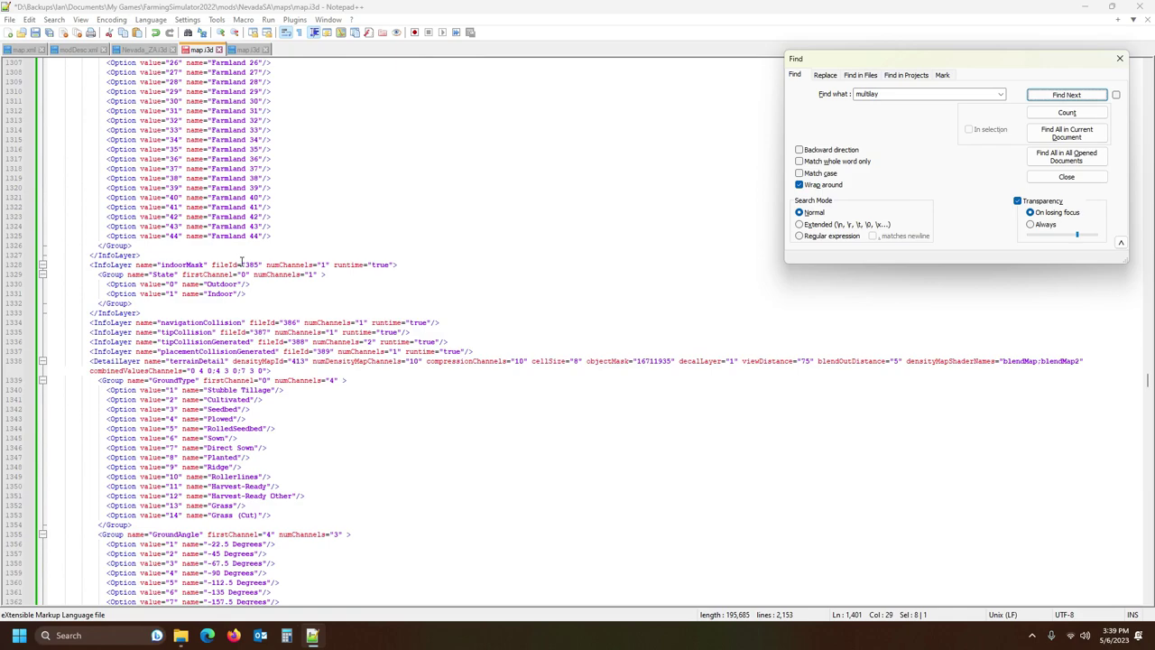
scroll(241, 262, up, 20)
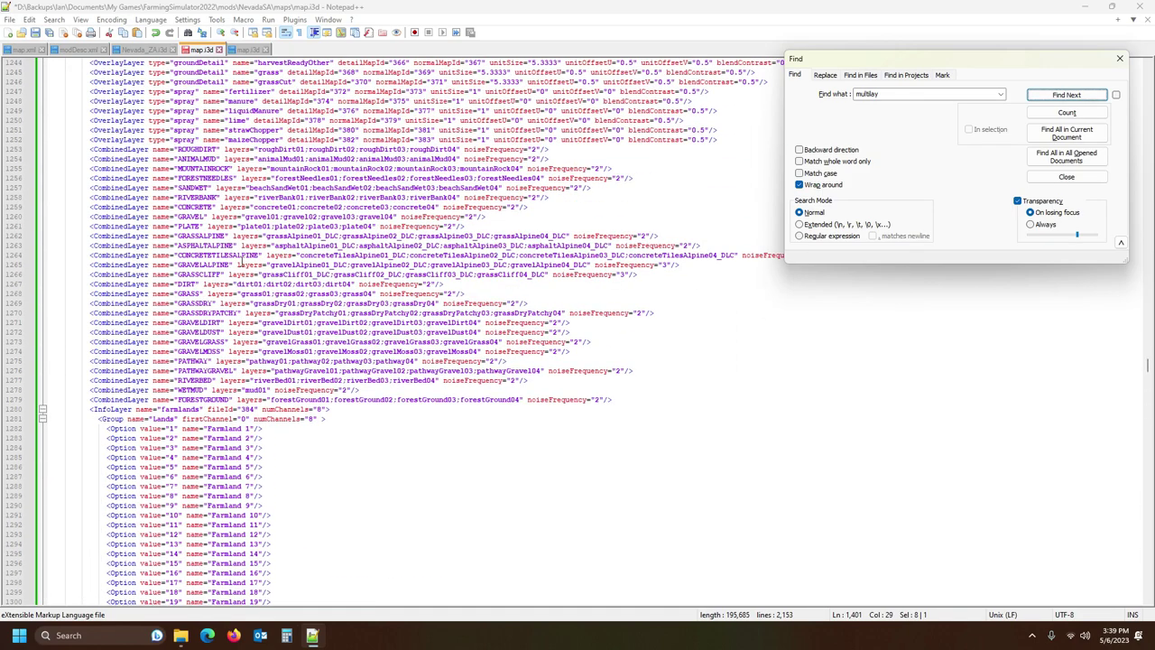
scroll(160, 217, up, 20)
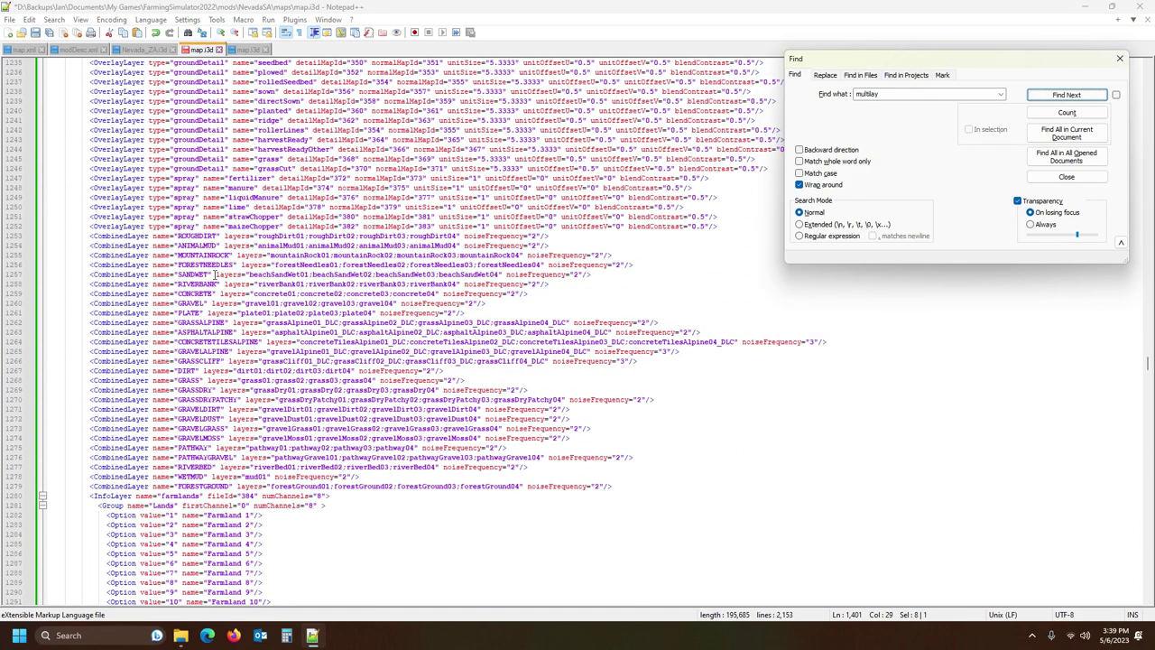
scroll(221, 271, up, 6)
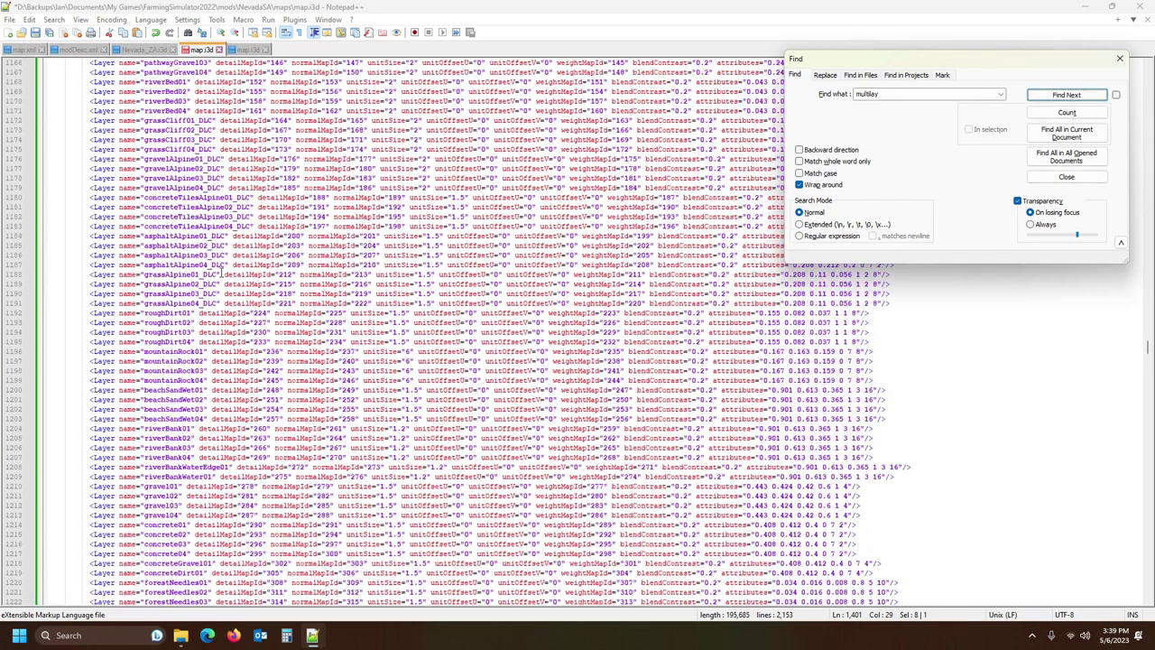
scroll(224, 274, down, 9)
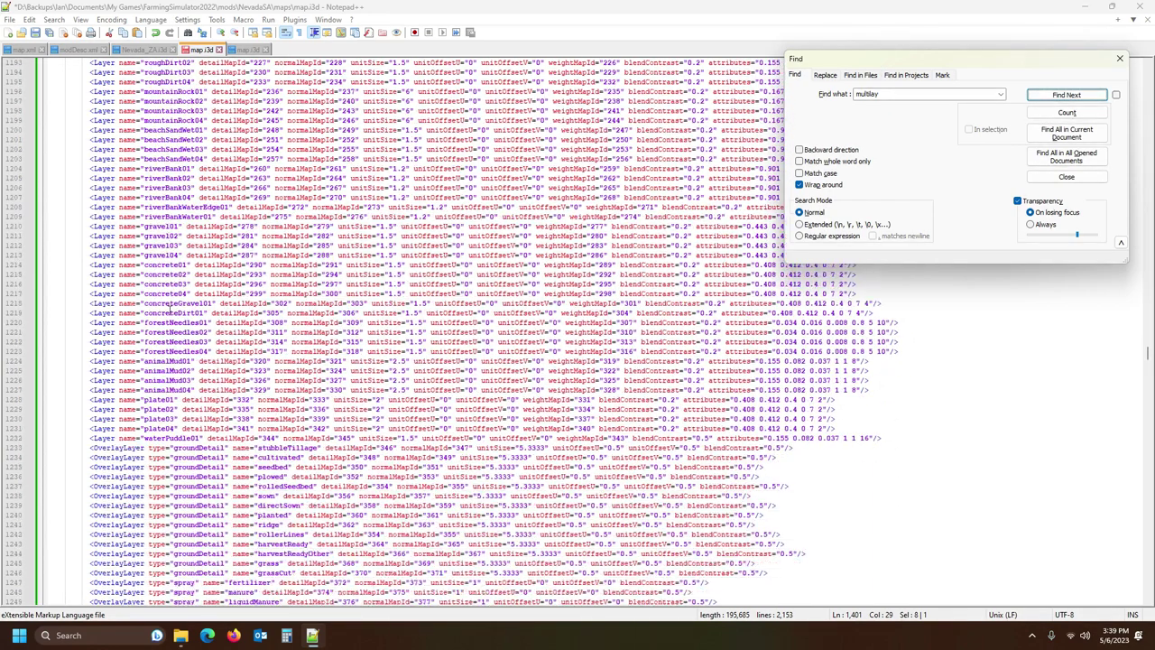
click(899, 438)
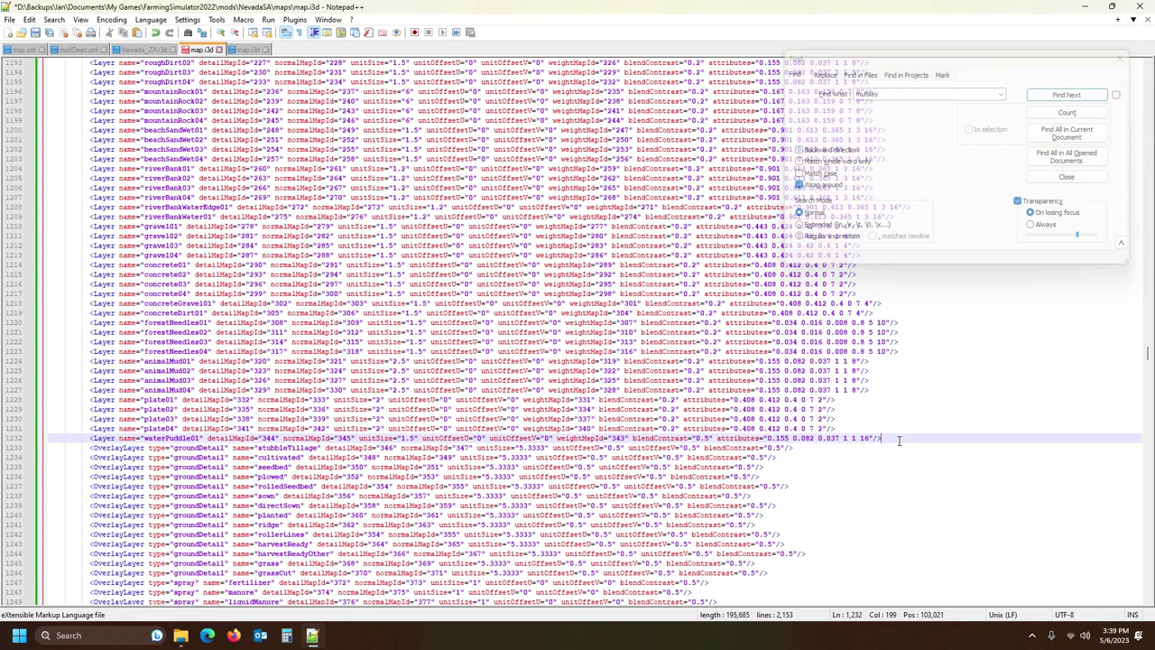
key(Return)
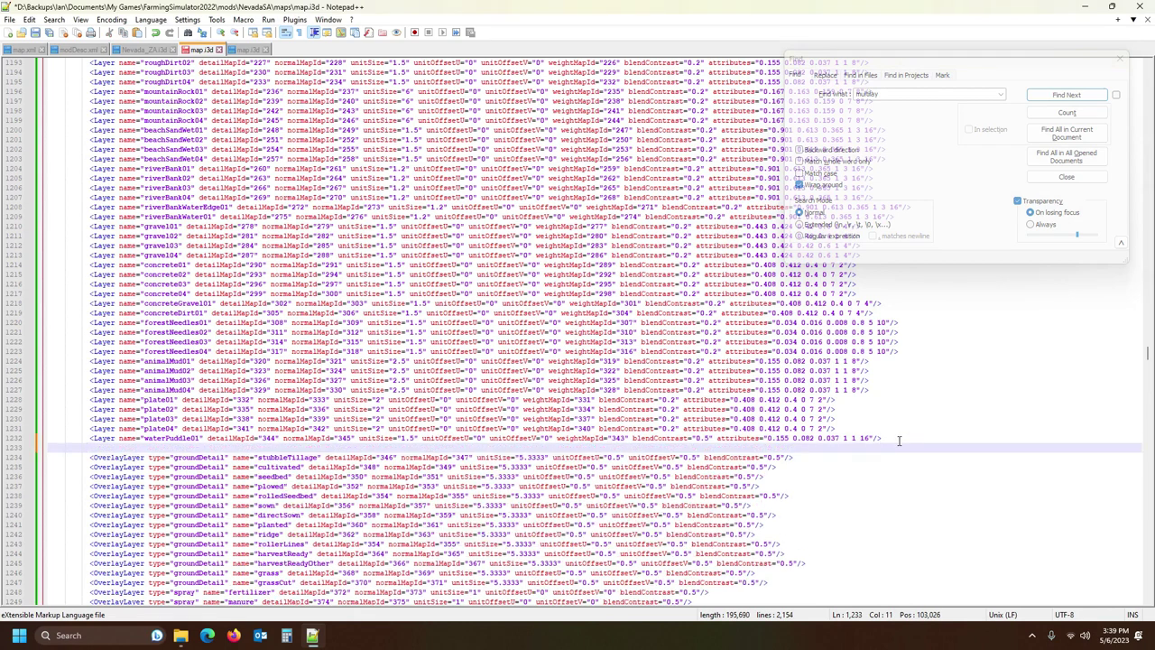
key(Home)
key(ctrl+v)
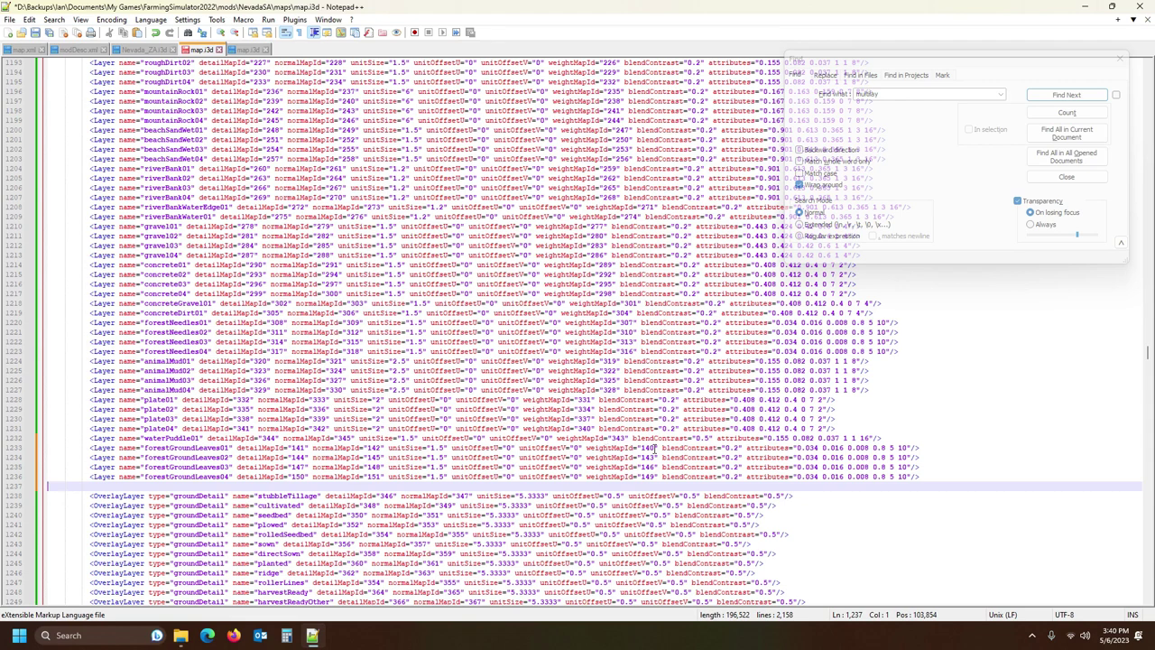
- Set the detailMapIds of the forestGroundLeaves01 to 04 Layer lines to 14100, 14400, 14700 and 15000
click(304, 447)
text(00)
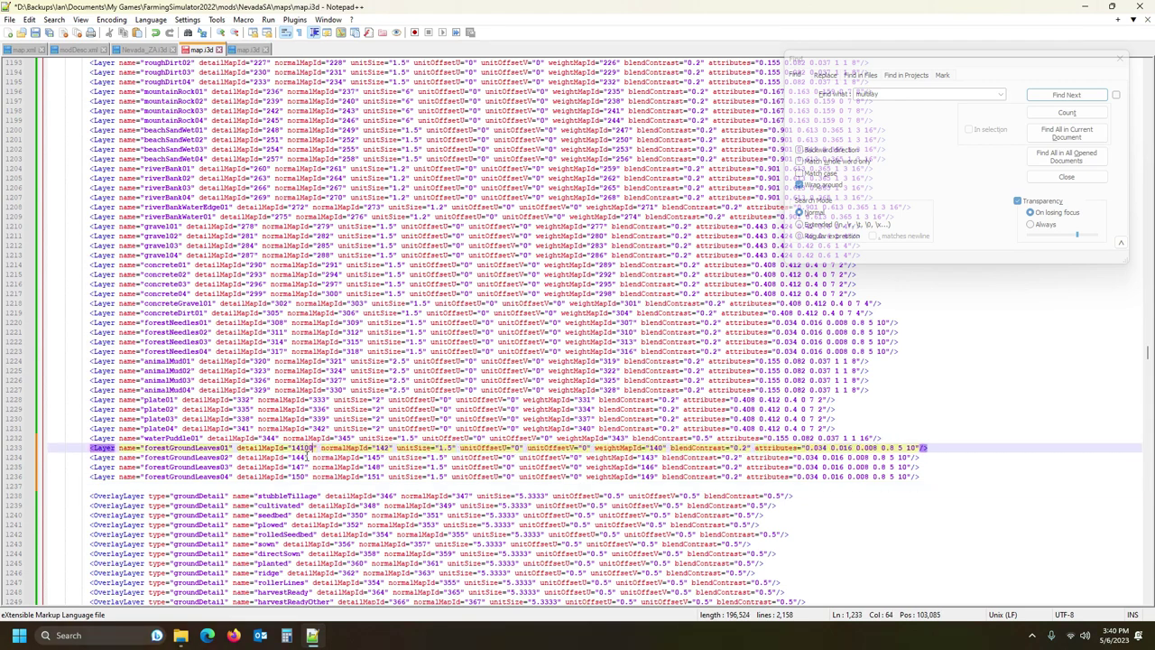
click(308, 456)
text(00)
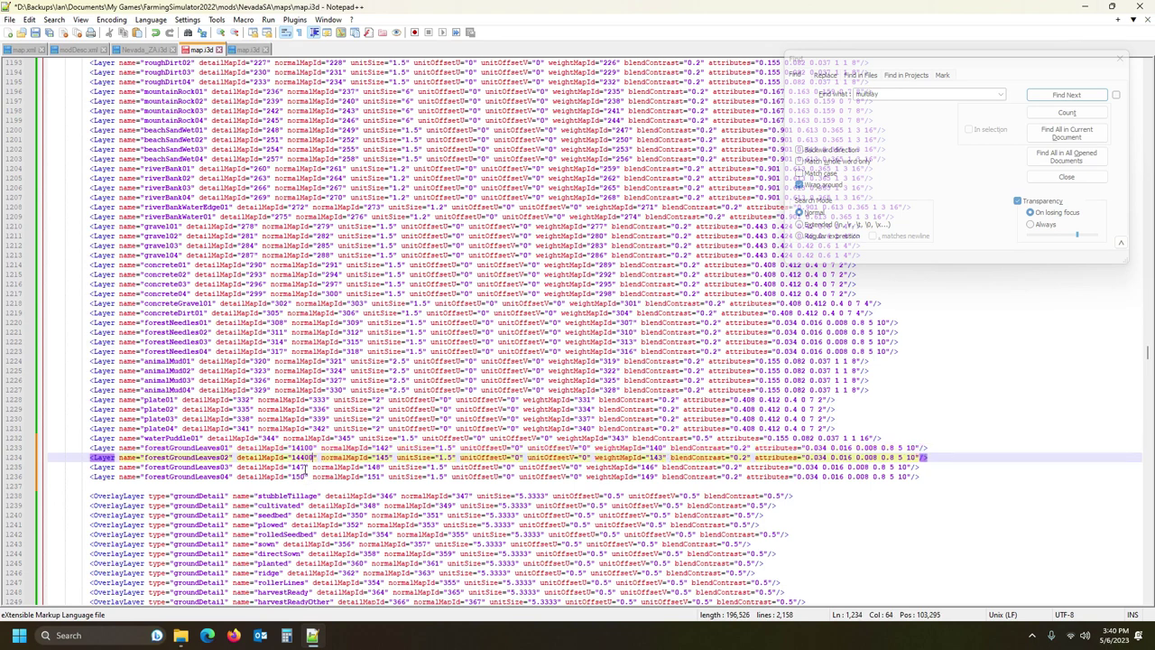
click(307, 467)
text(00)
click(307, 476)
text(00)
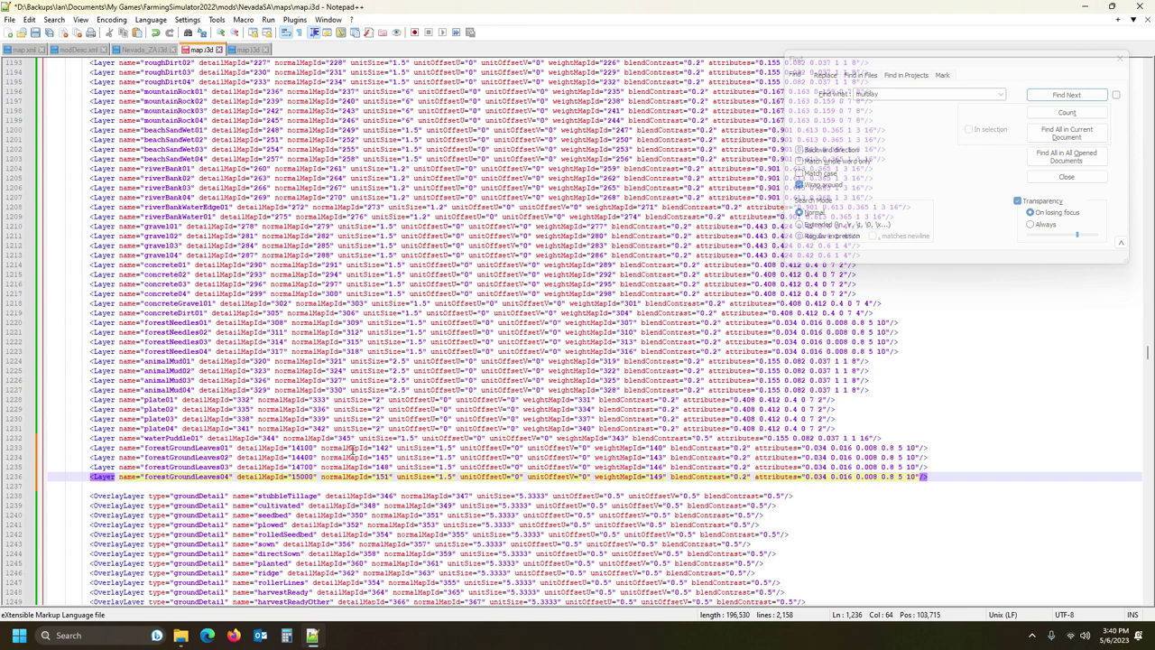
- Set the normalMapIds of the forestGroundLeaves01 to 04 Layer lines to 14200, 14500, 14800 and 15100
click(390, 448)
text(00)
click(390, 458)
text(00)
click(390, 468)
text(00)
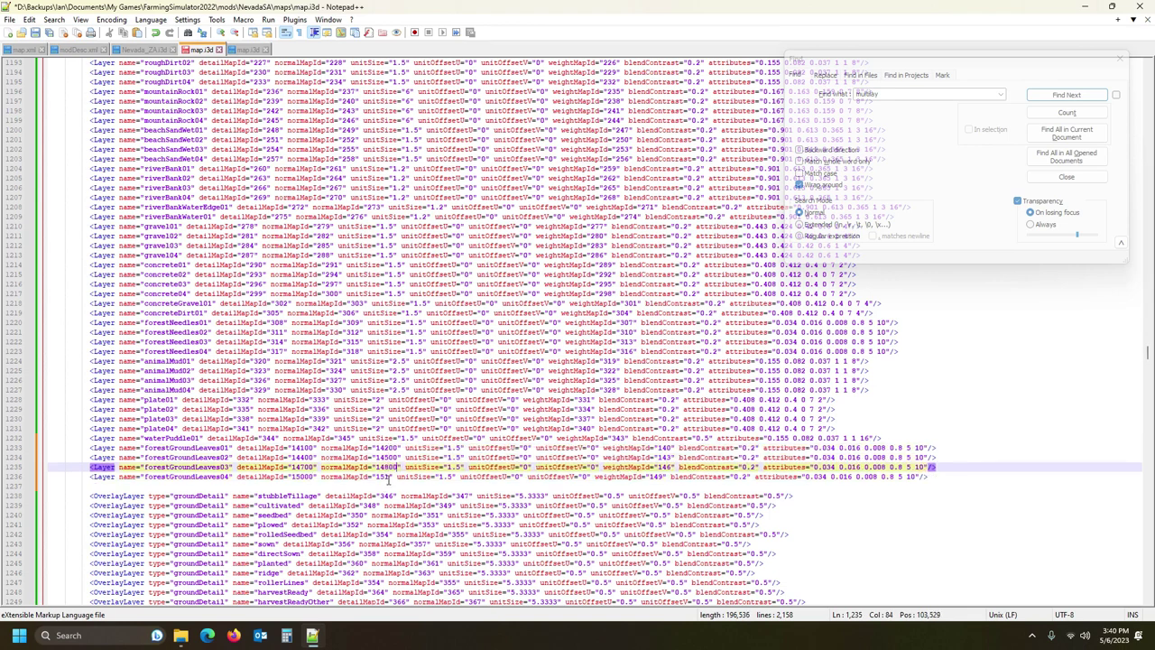
click(390, 477)
text(00)
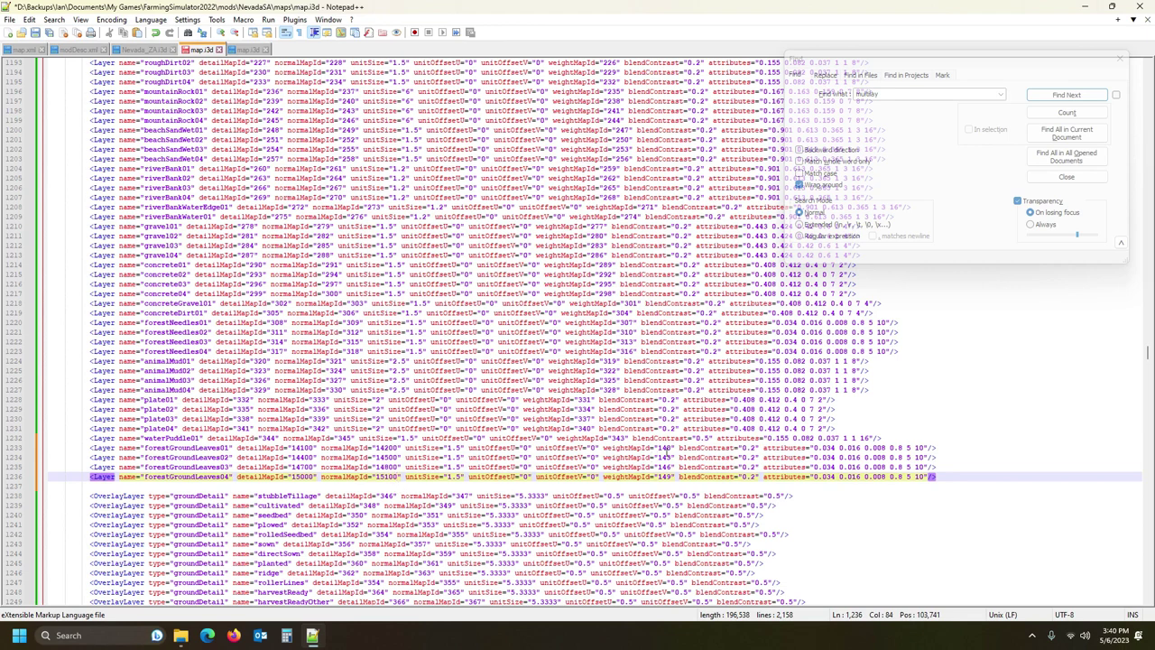
- Set the weightMapIds of the forestGroundLeaves01 to 04 Layer lines to 14000, 14300, 14600 and 14900
click(672, 447)
text(00)
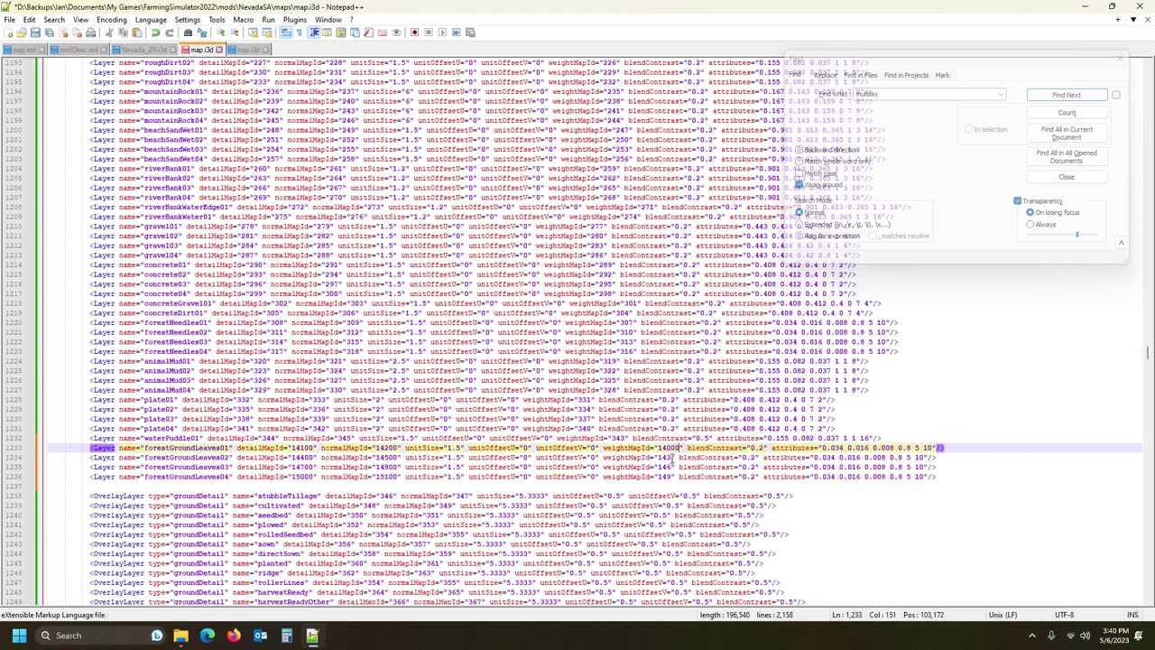
click(672, 457)
text(00)
click(672, 466)
text(00)
click(671, 476)
text(00)
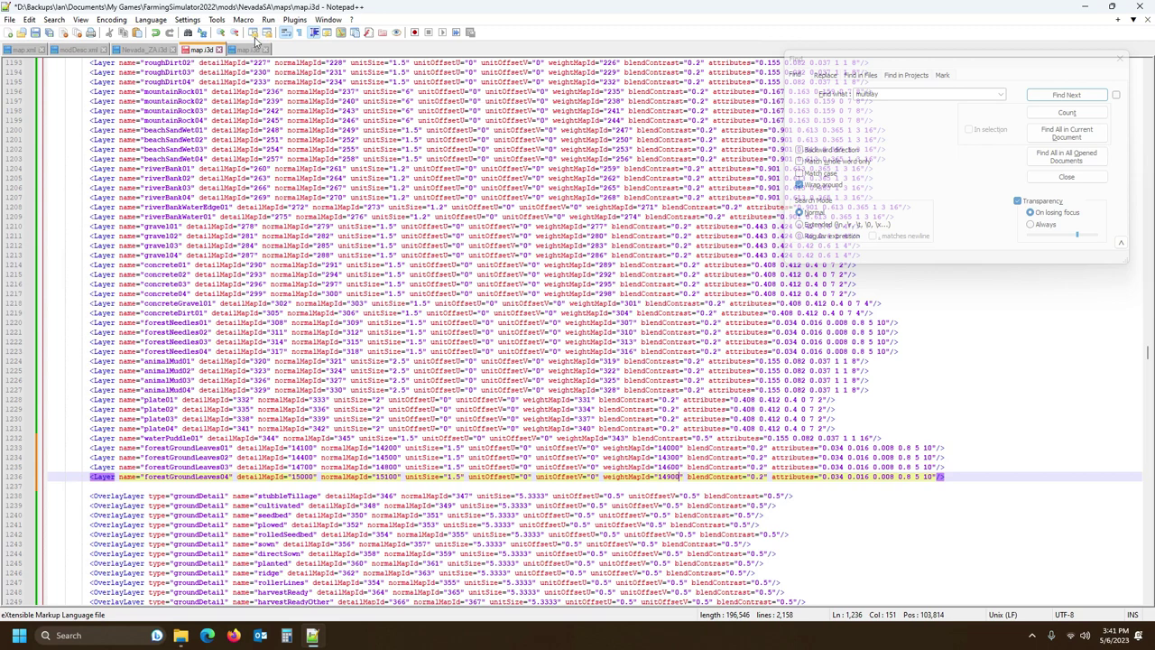
- Copy the FOREST_LEAVES CombinedLayer line from the mapFR map.i3d
click(253, 50)
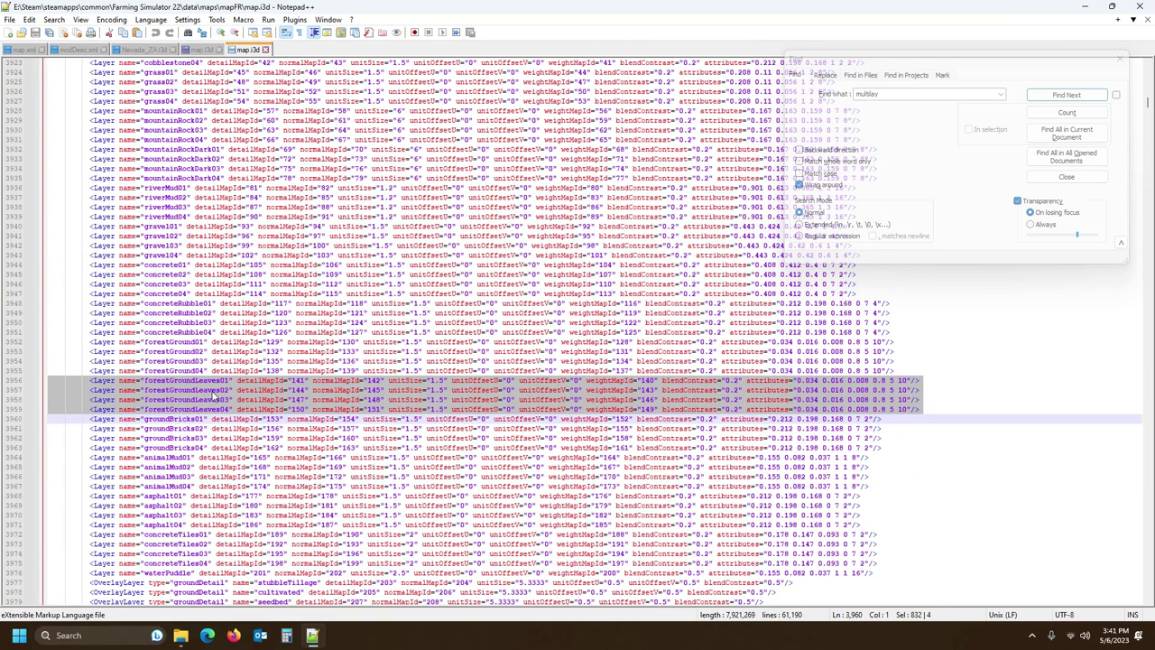
scroll(215, 397, down, 11)
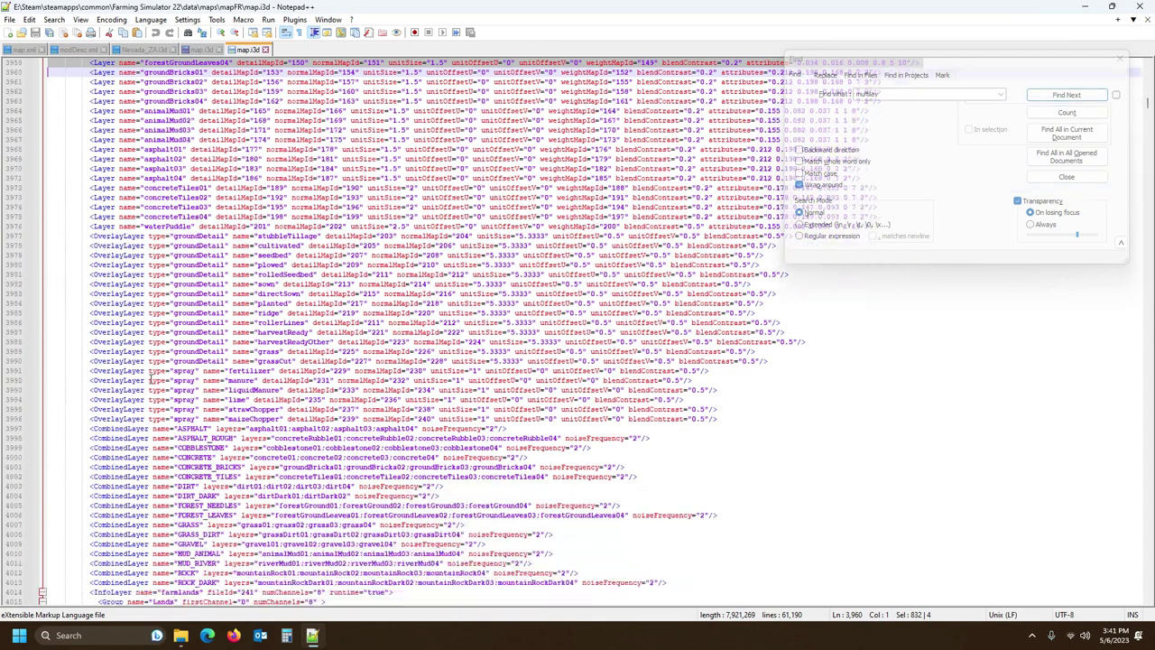
scroll(151, 379, down, 4)
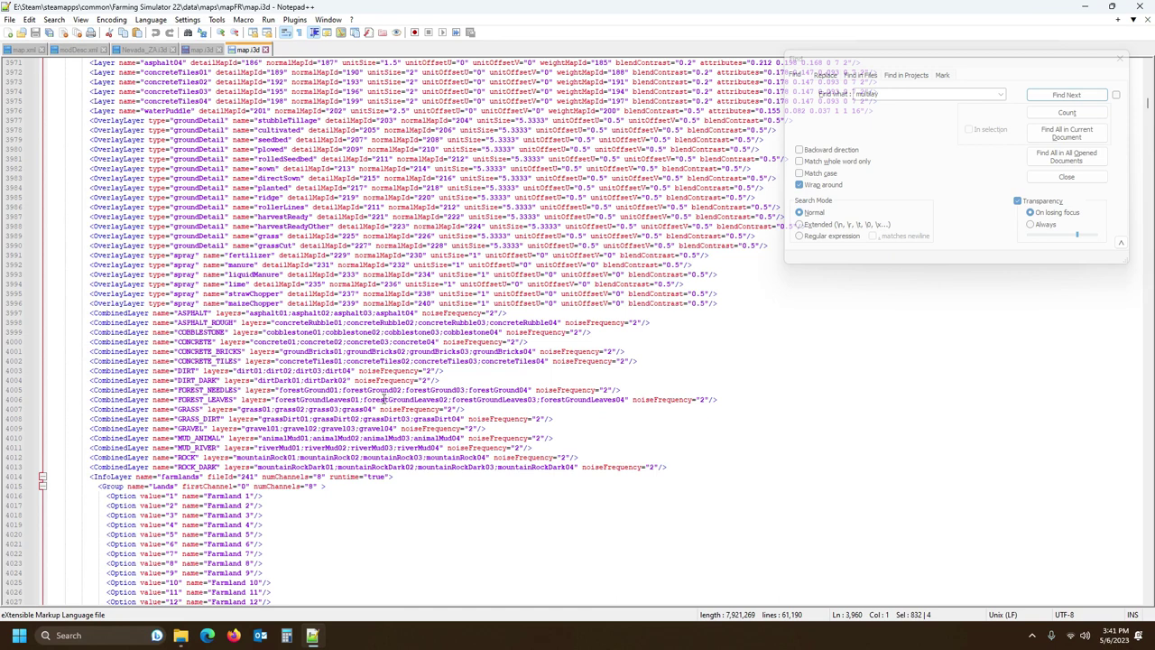
click(412, 399)
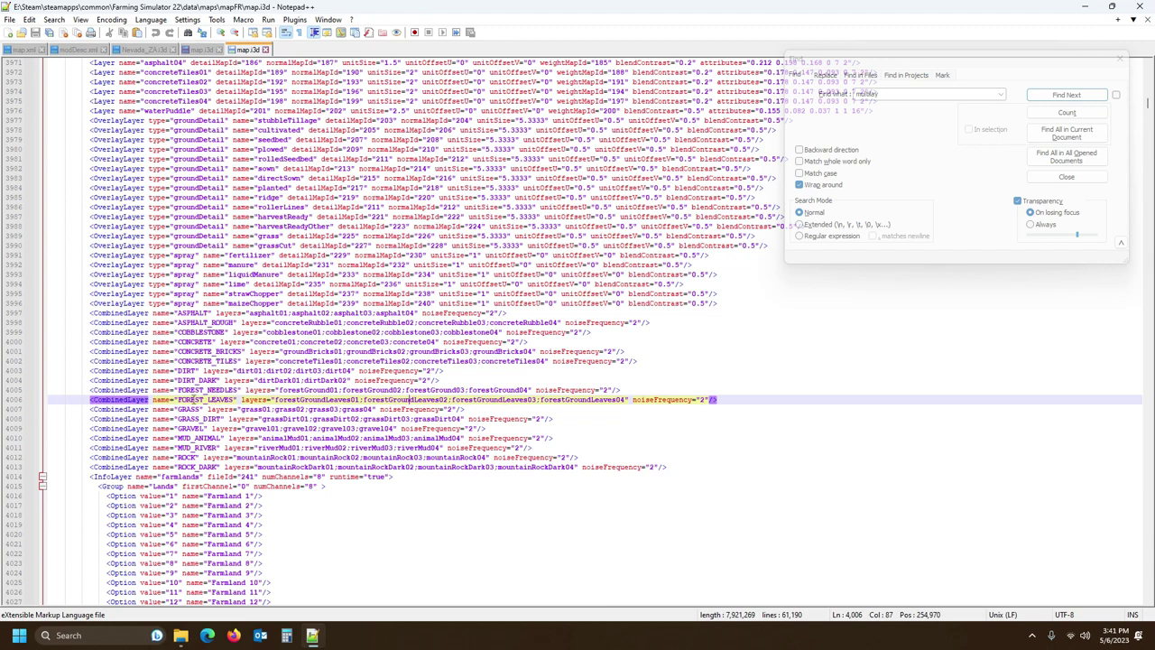
click(12, 400)
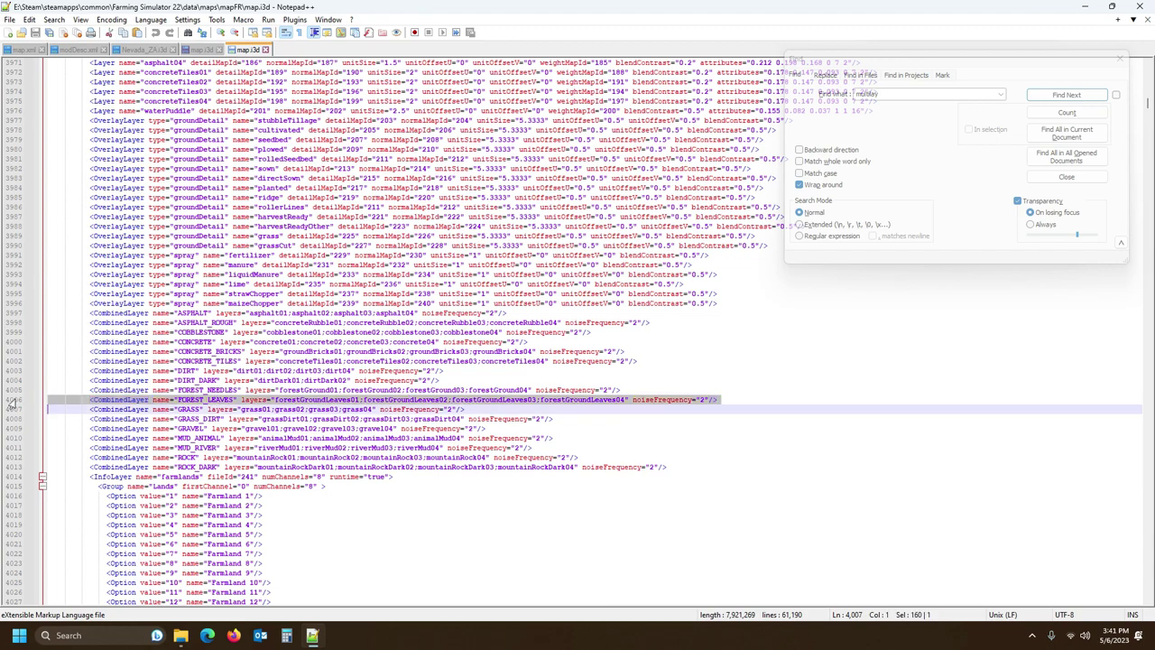
- Paste the FOREST_LEAVES CombinedLayer line into the NevadaSA map.i3d on a new line after the FORESTGROUND CombinedLayer
click(203, 48)
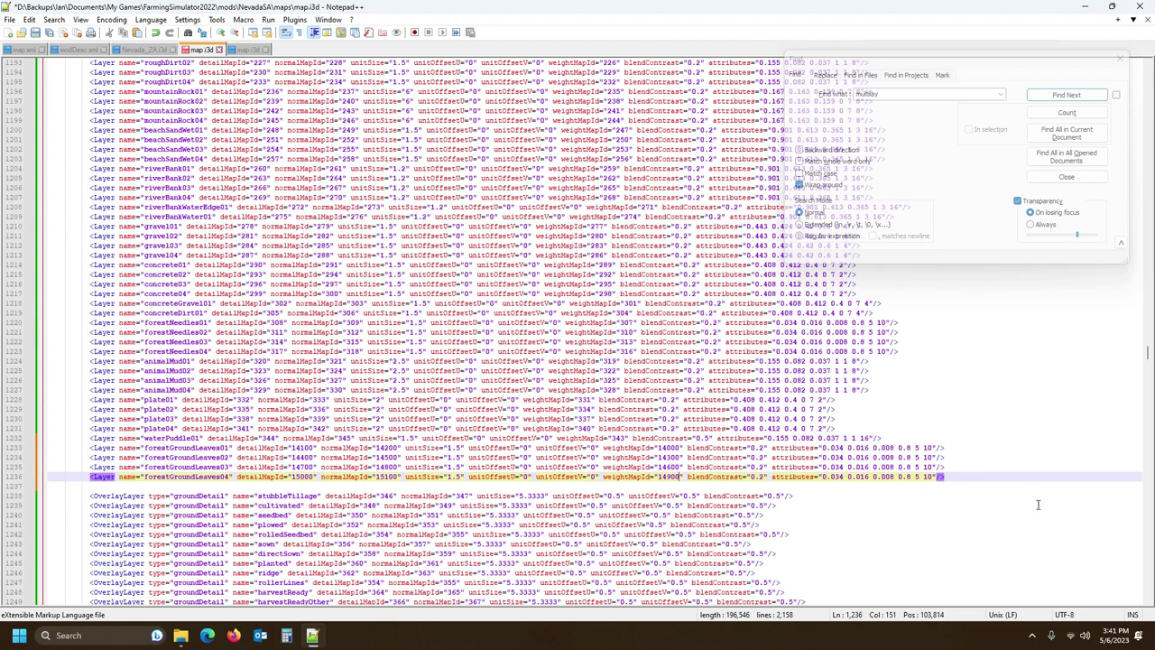
scroll(514, 466, down, 15)
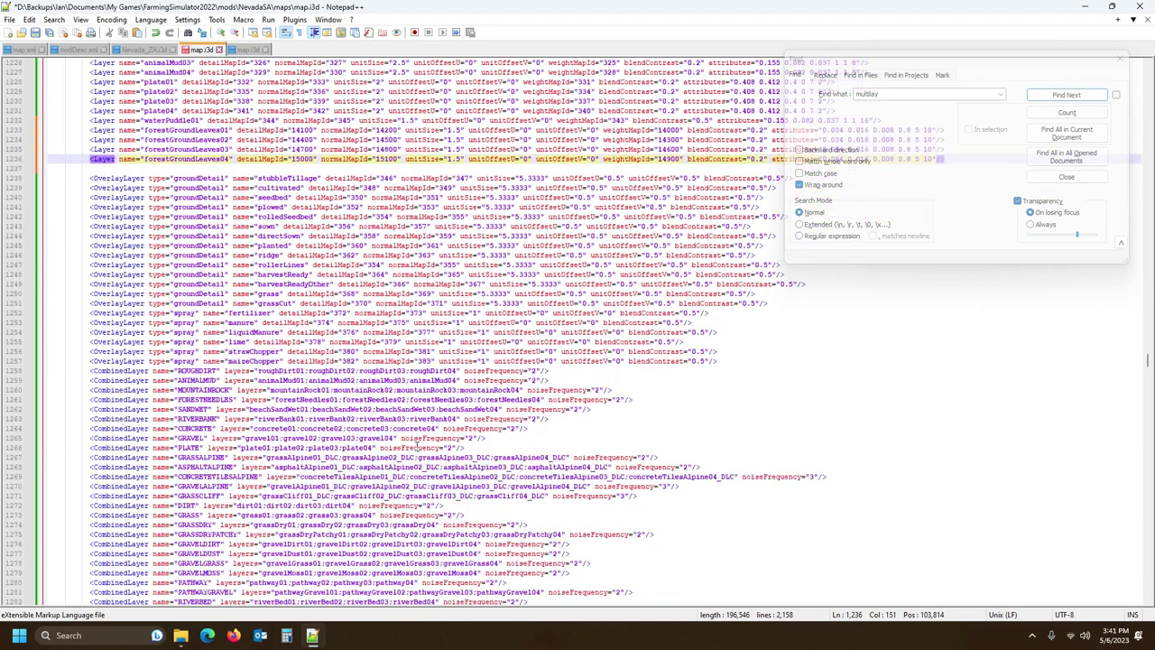
click(650, 506)
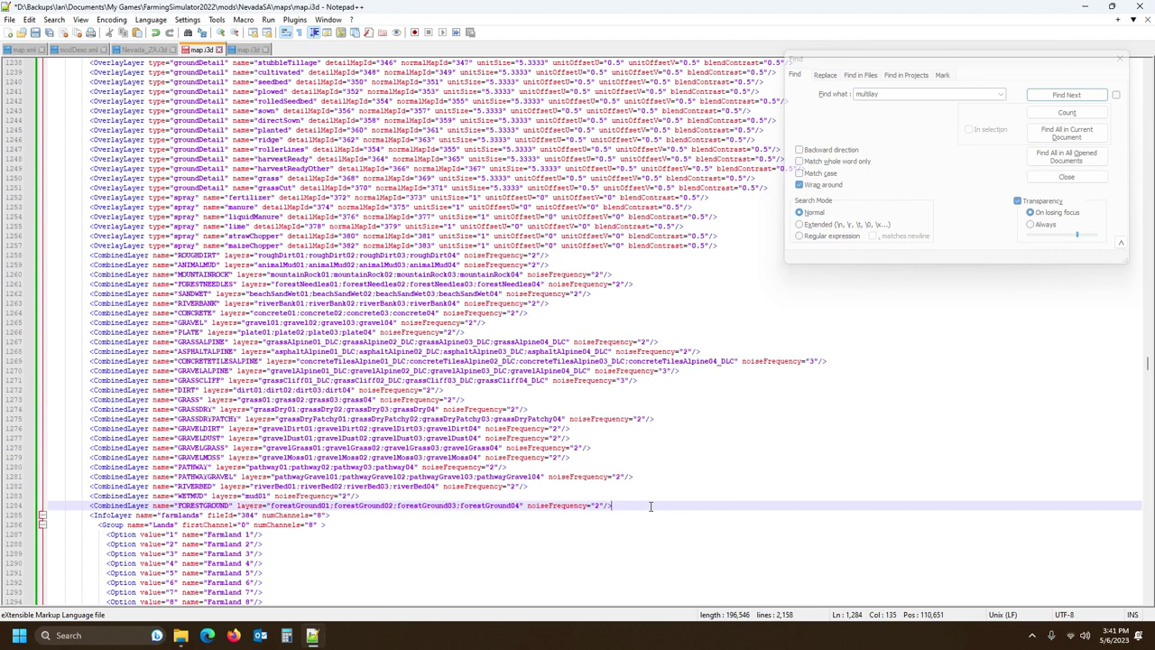
key(Return)
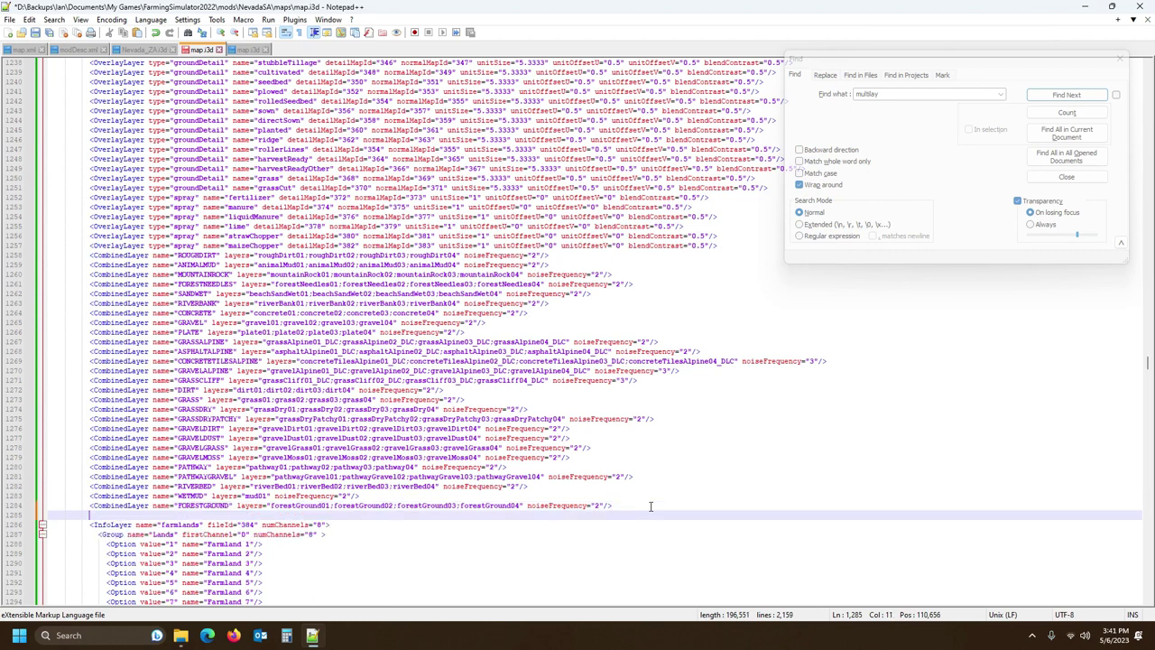
key(Home)
text(<CombinedLayer name="FOREST_LEAVES" layers="forestGroundLeaves01:forestGroundLeaves02:forestGroundLeaves03:forestGroundLeaves04" noiseFrequency="2"/>)
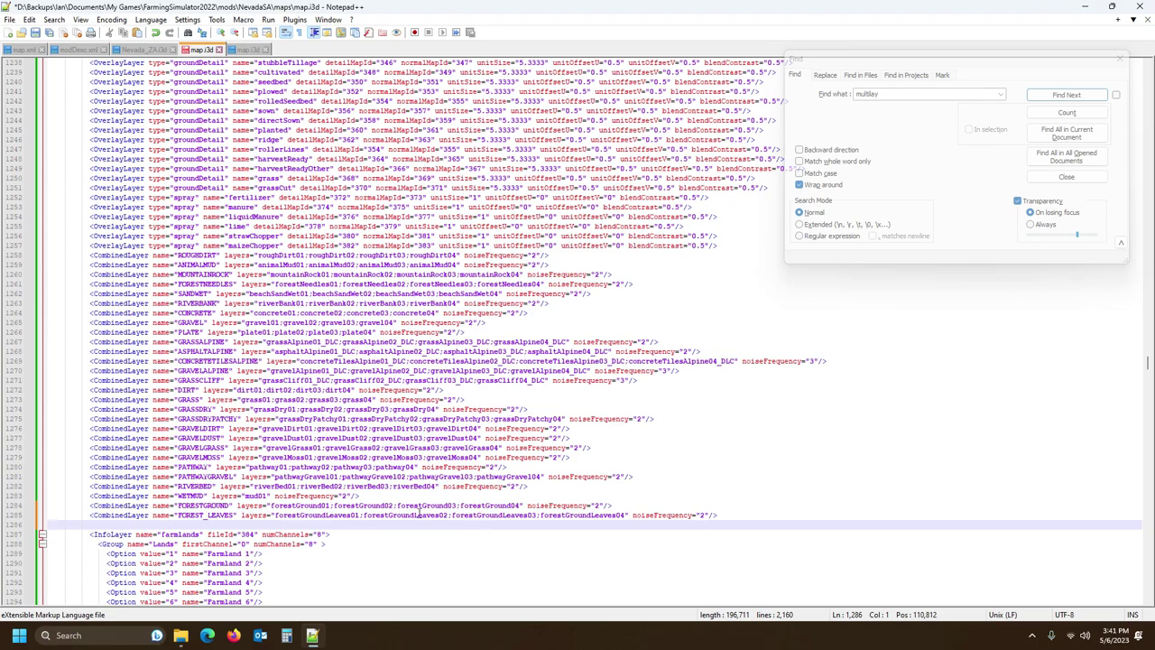
- Review the added forestGroundLeaves Layer and File entries and save the NevadaSA map.i3d
scroll(328, 325, up, 20)
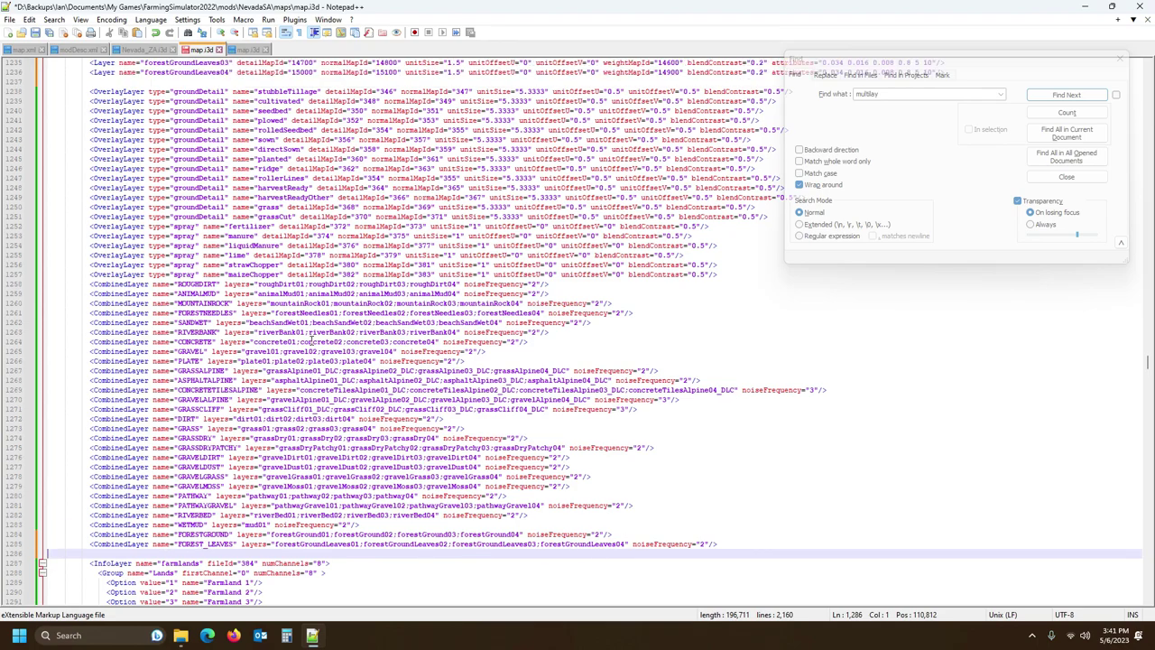
scroll(330, 324, down, 6)
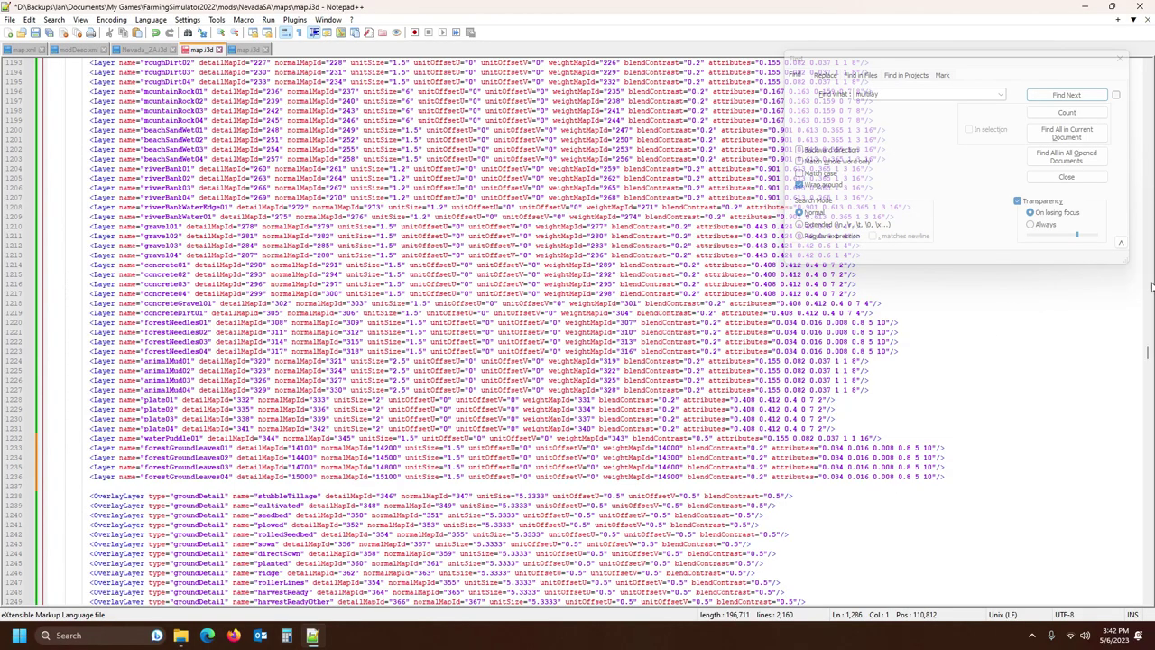
drag(1149, 353, 1148, 65)
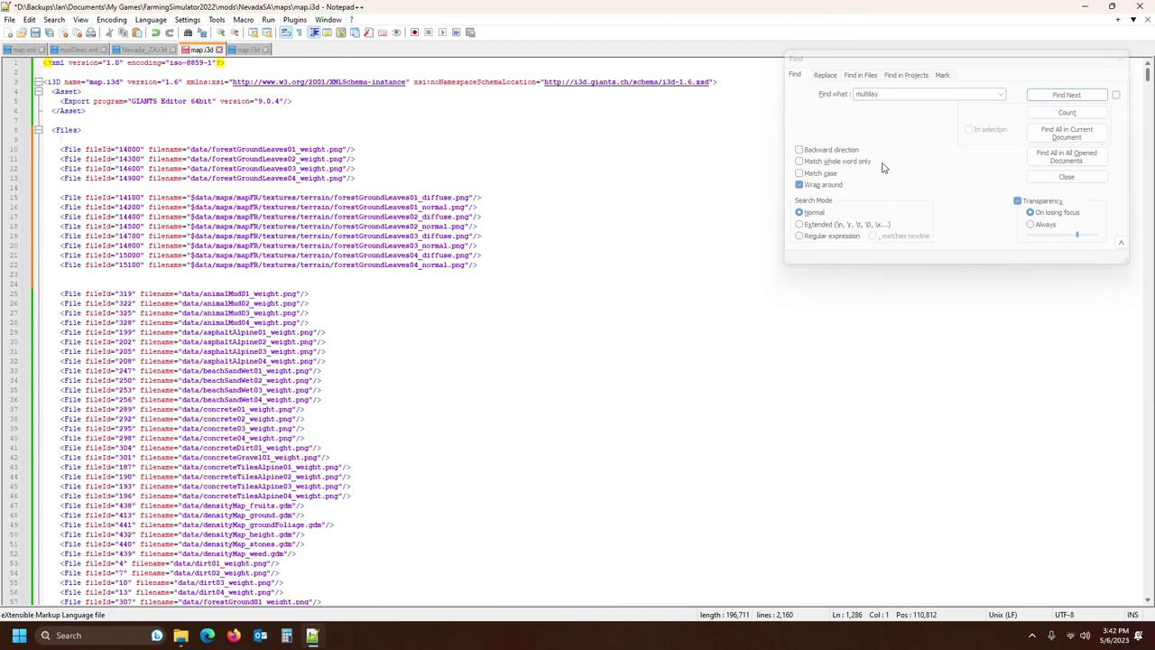
click(386, 197)
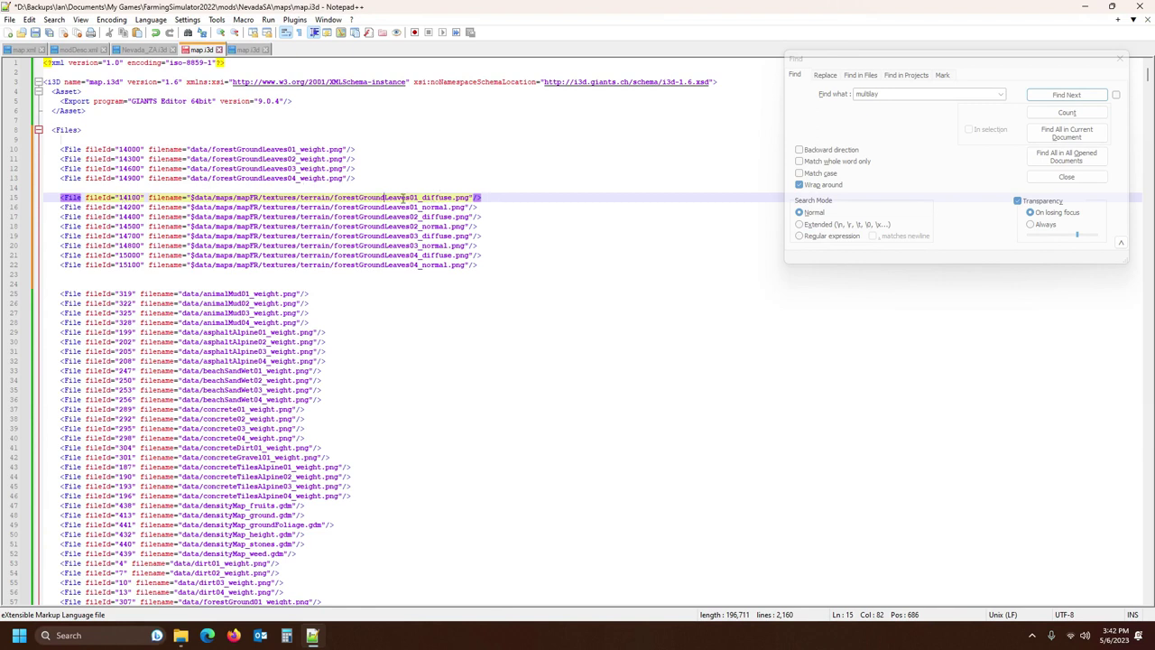
click(35, 33)
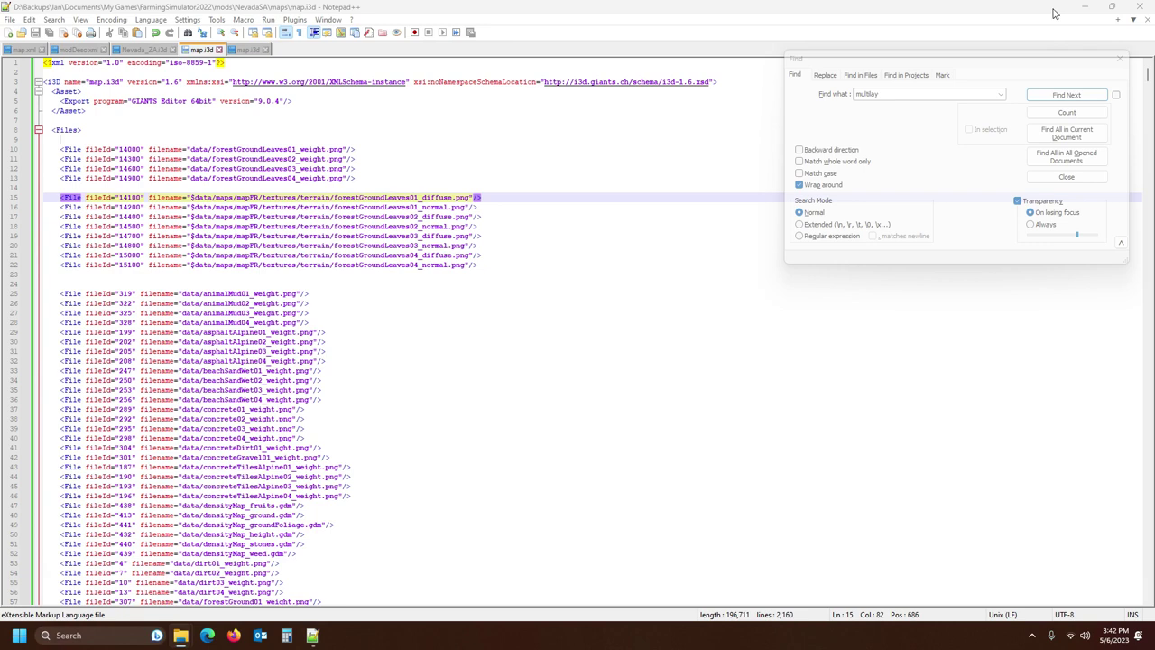
- Close the text search and open the NevadaSA map.i3d from the maps folder in GIANTS Editor 9.0.4
click(1120, 59)
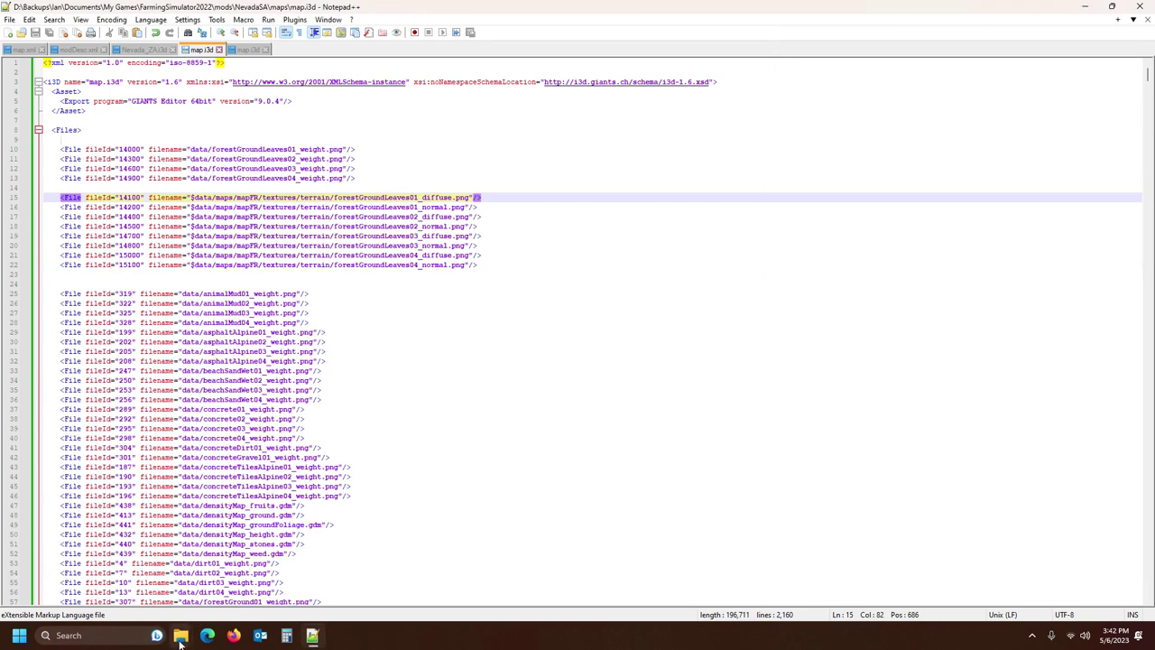
mouse_move(180, 635)
click(133, 591)
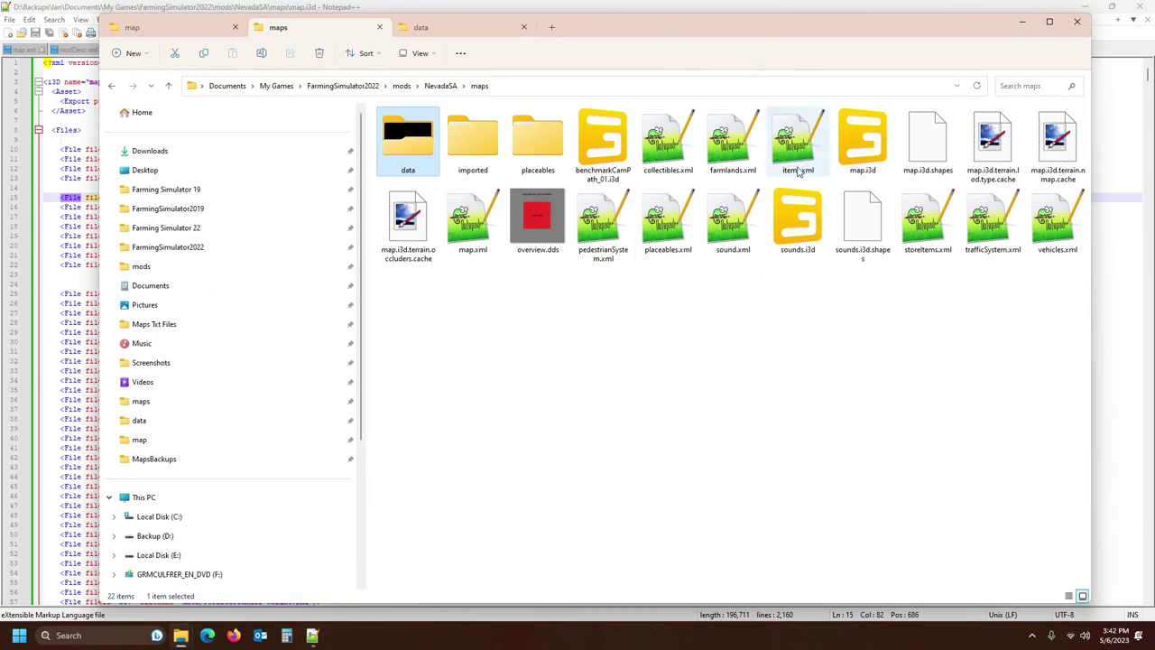
click(862, 156)
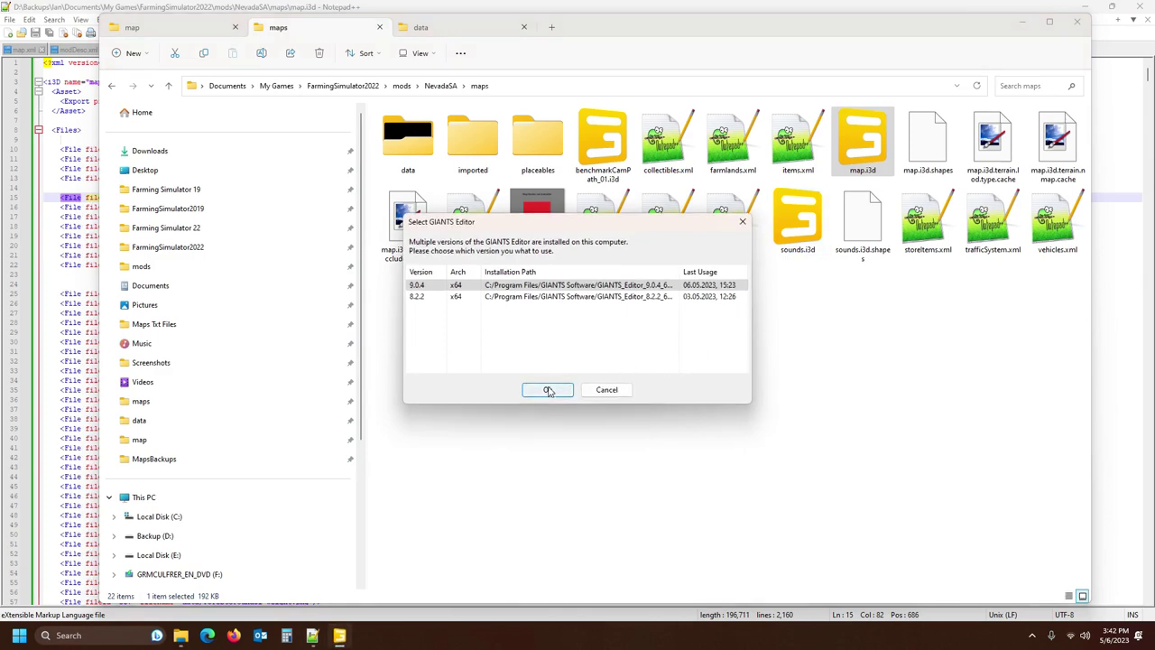
click(548, 389)
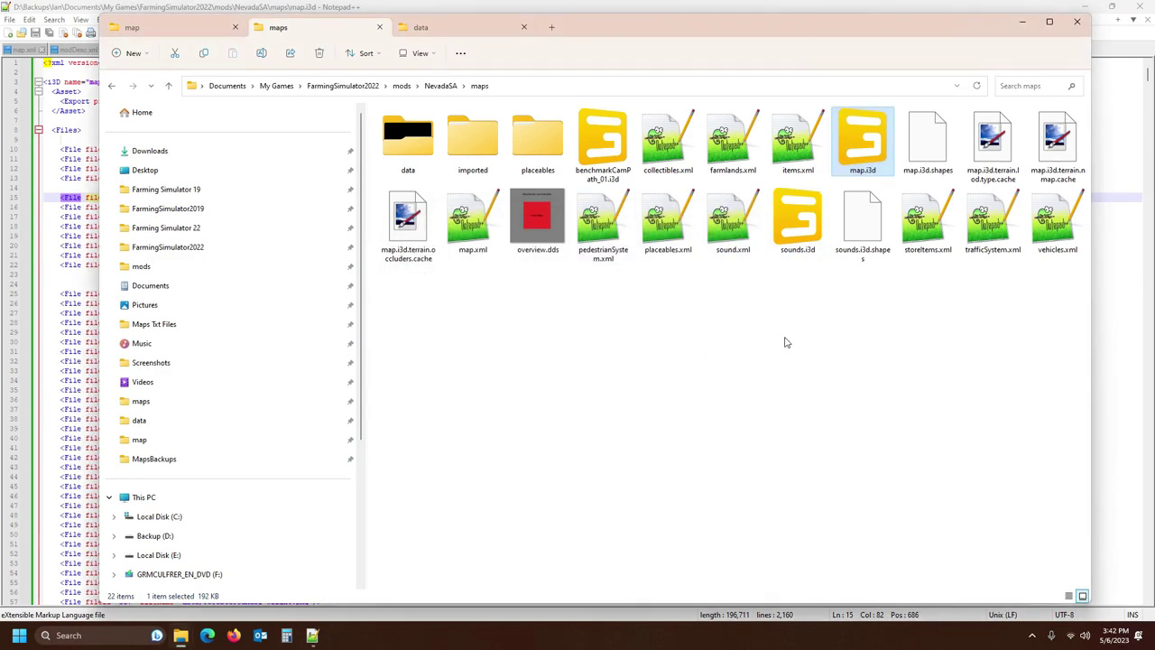
- Mute the computer's sound output
right_click(1086, 636)
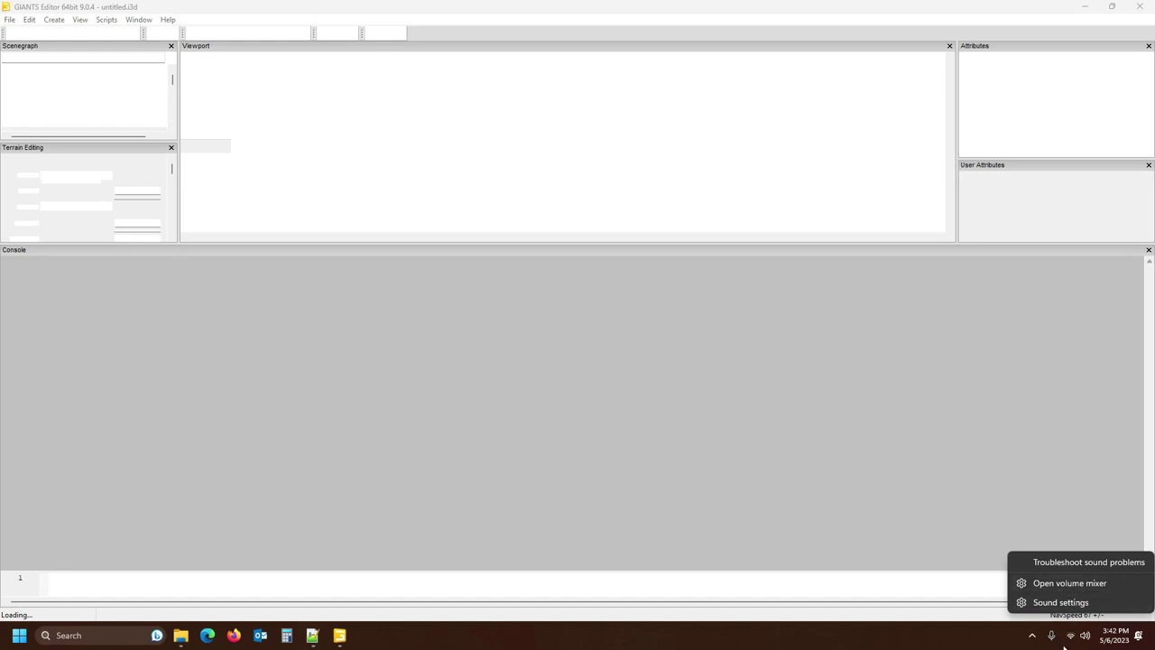
click(1089, 639)
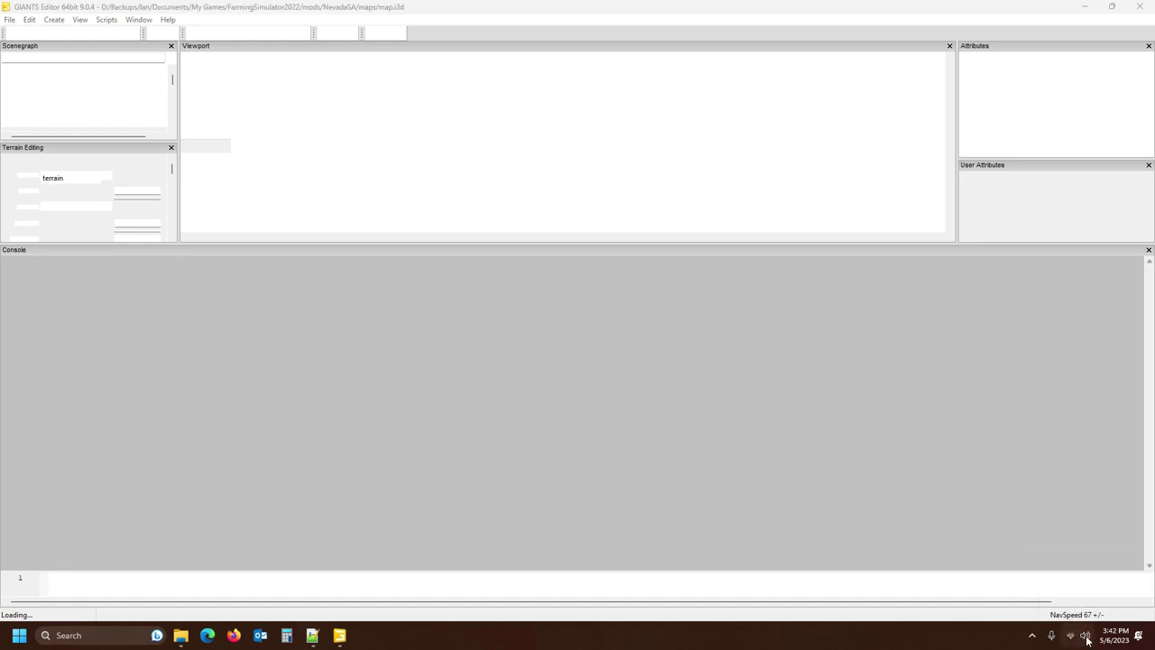
click(1087, 637)
click(952, 560)
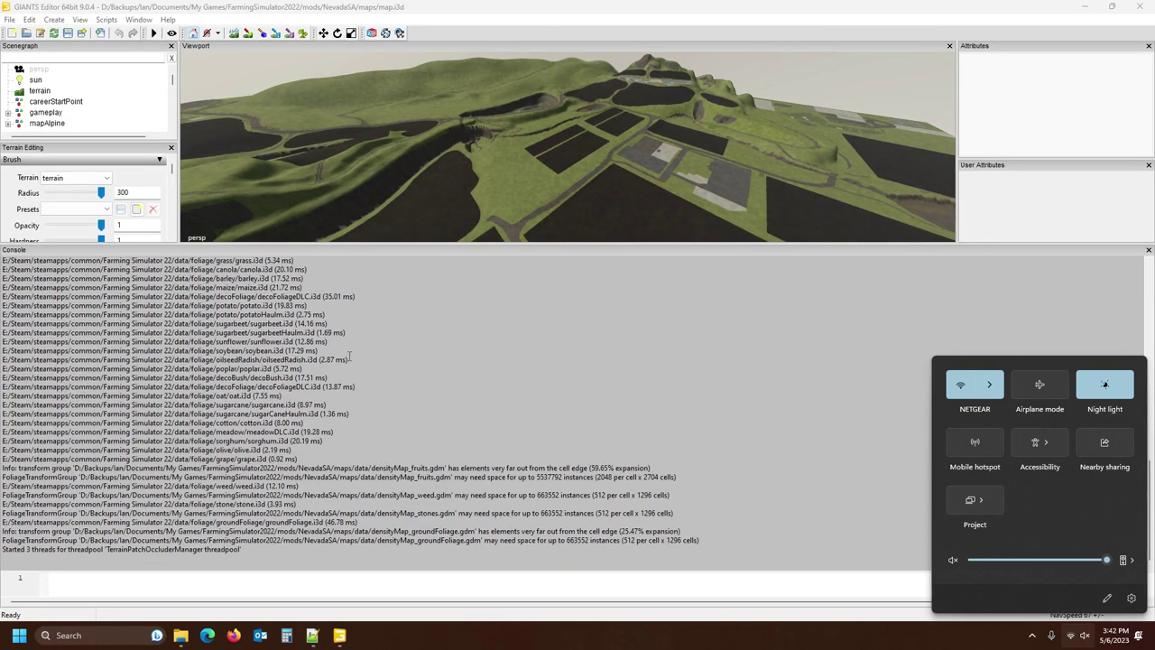
- Read the GIANTS Editor console log for errors about the forestGroundLeaves weight maps, then close the editor
scroll(40, 449, up, 4)
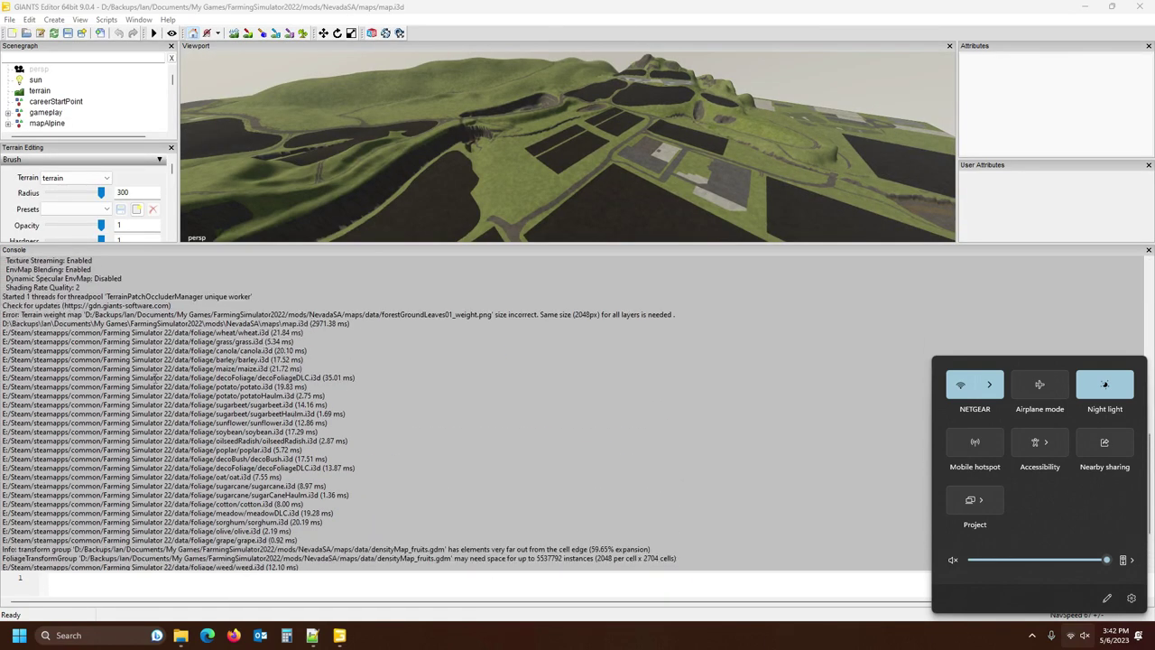
scroll(275, 382, down, 3)
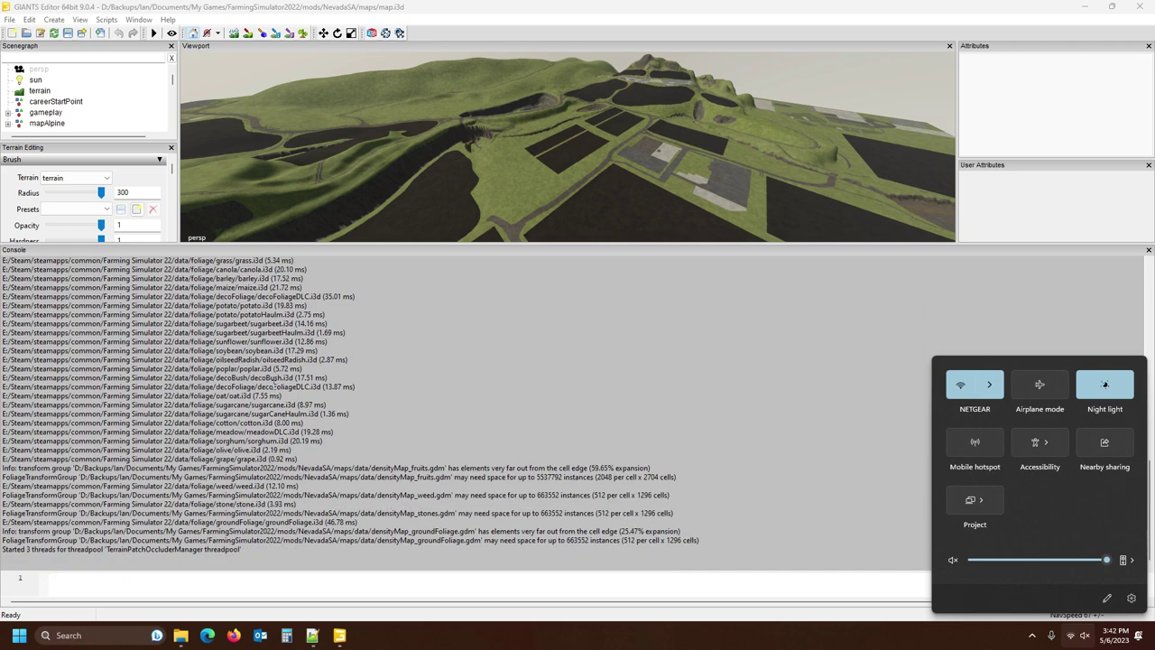
scroll(95, 460, up, 4)
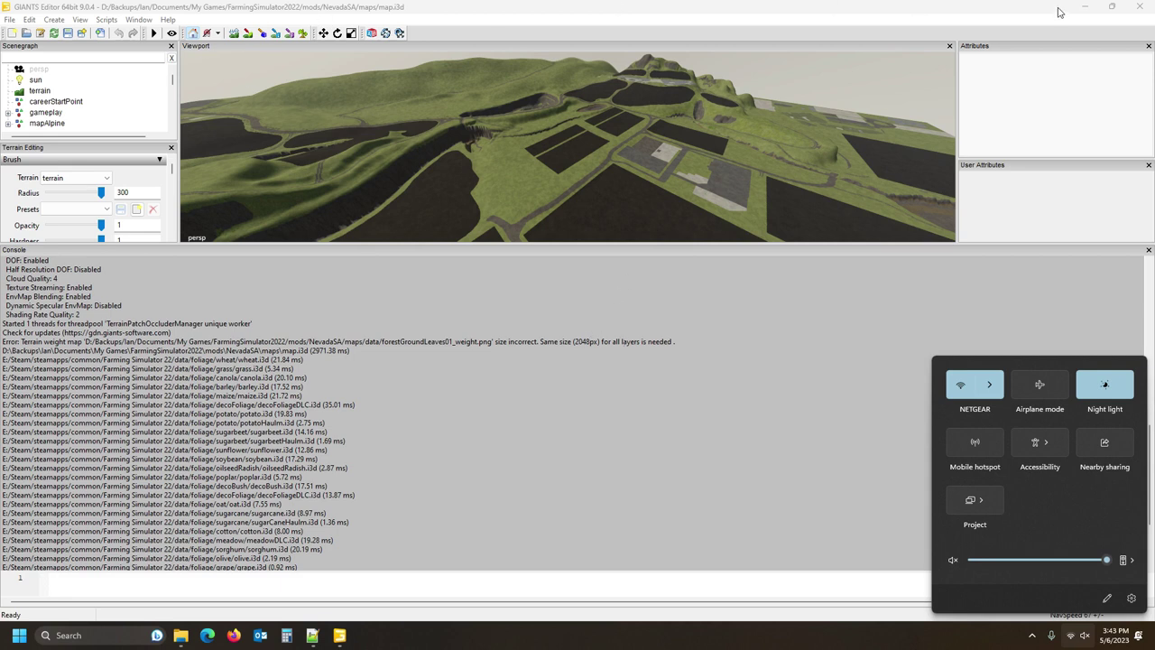
click(760, 496)
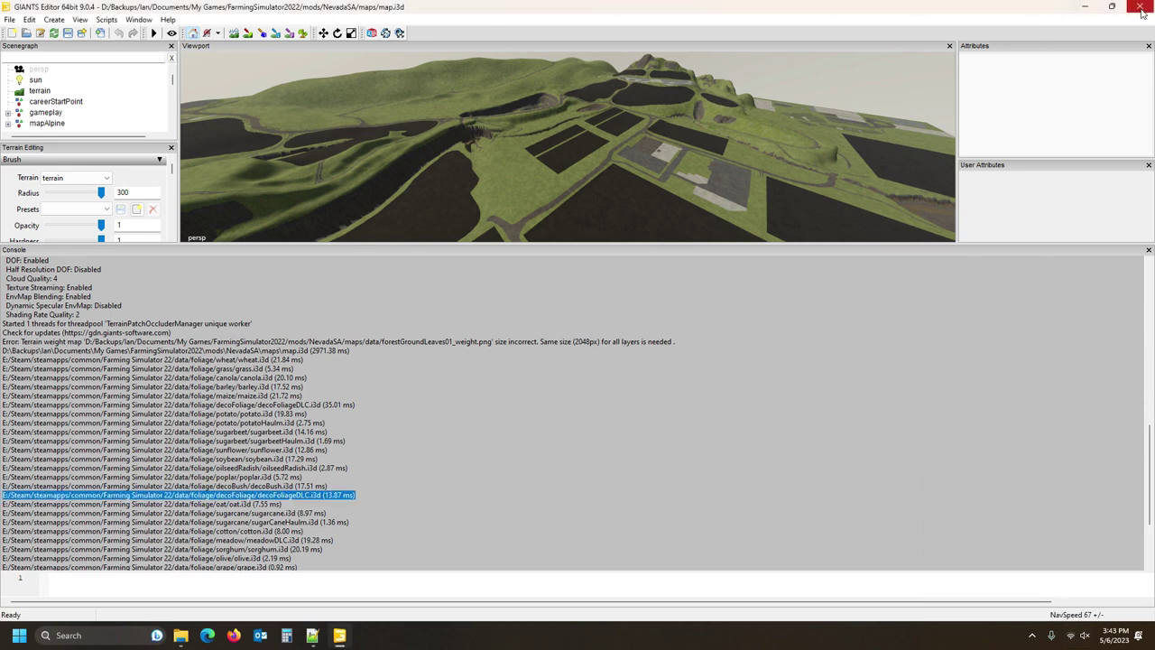
click(1141, 9)
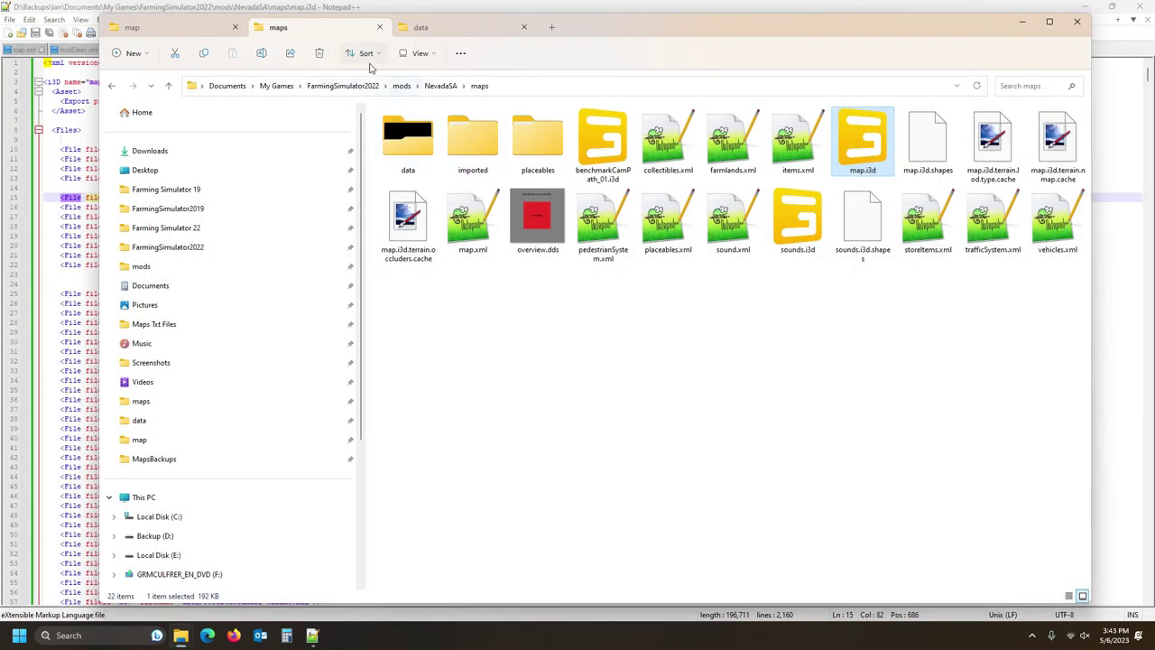
- Check the pixel dimensions of the forestGroundLeaves weight maps in the NevadaSA data folder, viewing forestGroundLeaves01_weight.png in paint.net and closing it
double_click(408, 140)
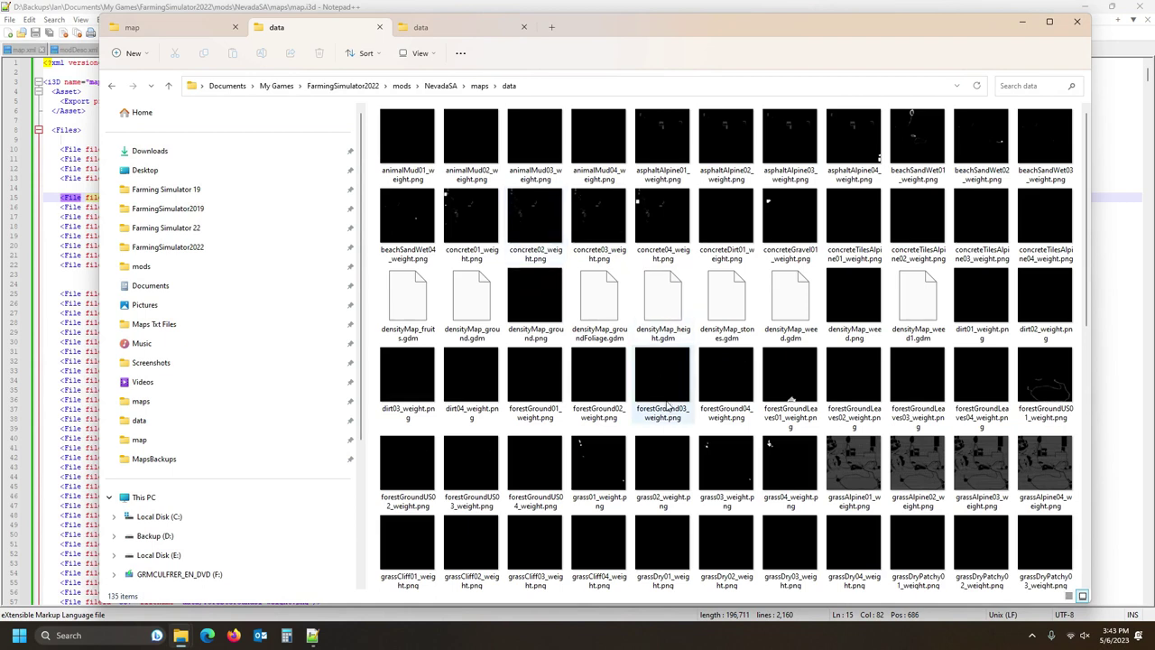
mouse_move(792, 380)
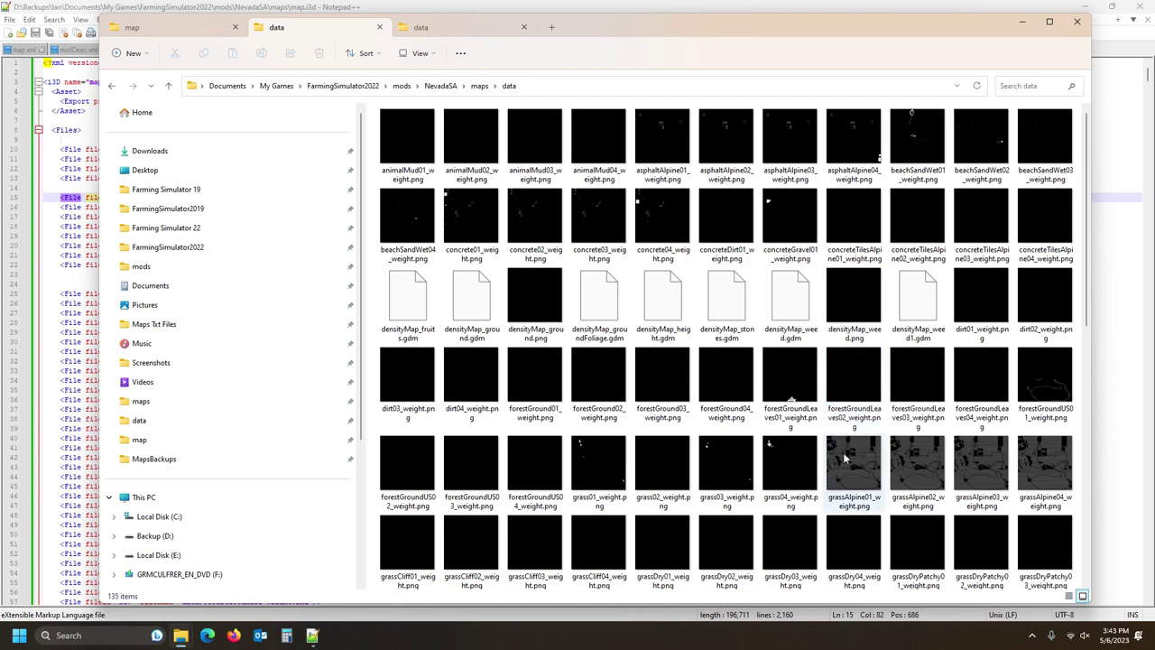
mouse_move(862, 362)
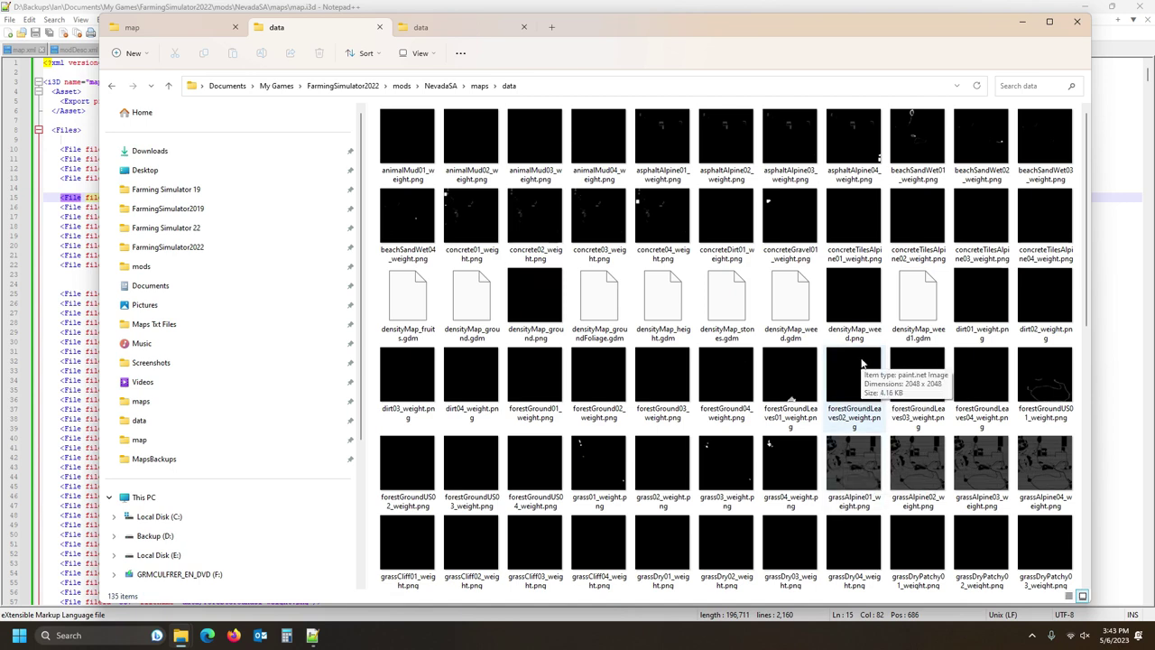
double_click(786, 369)
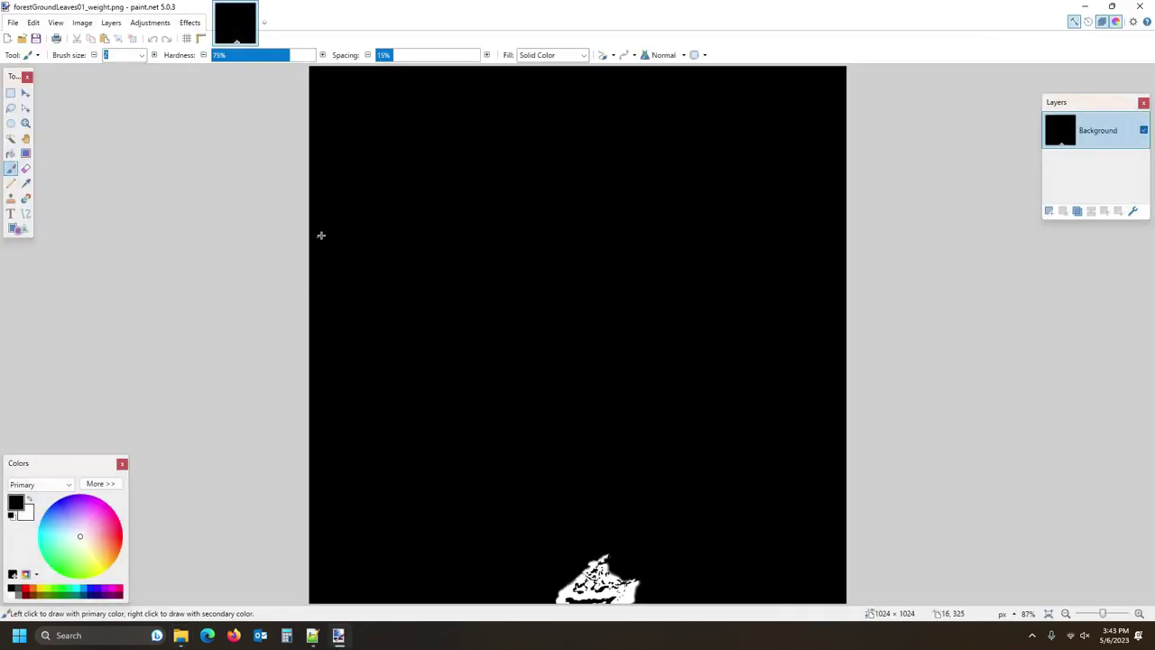
click(1141, 7)
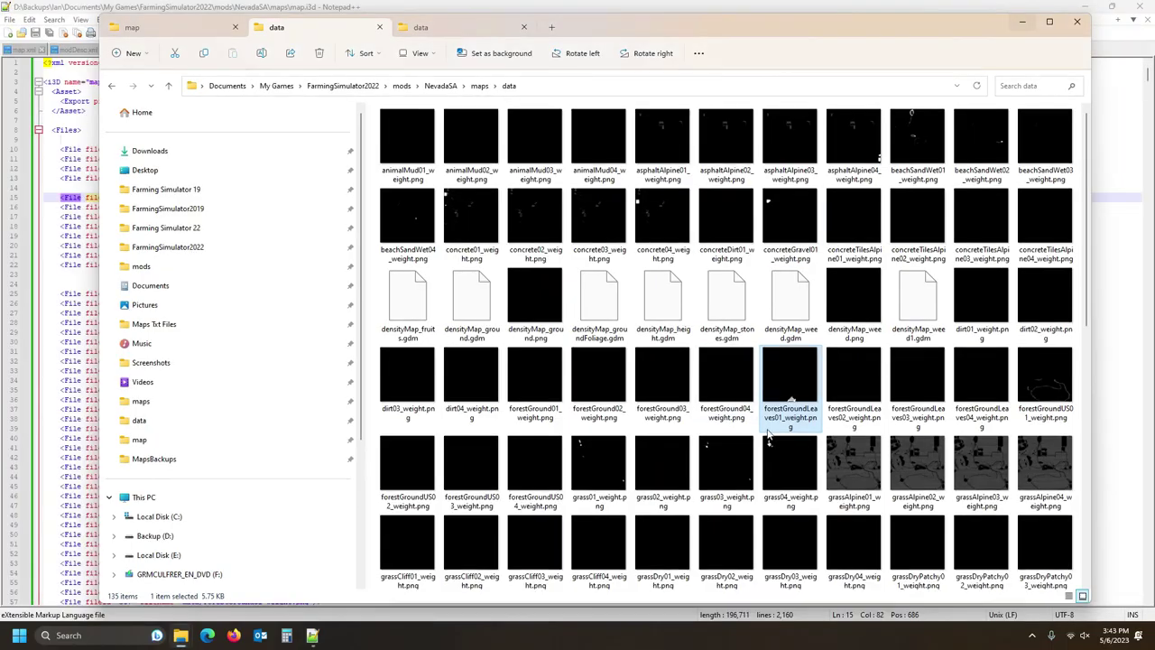
- Open forestGroundLeaves01_weight.png from the NevadaSA data folder in GIMP
right_click(786, 377)
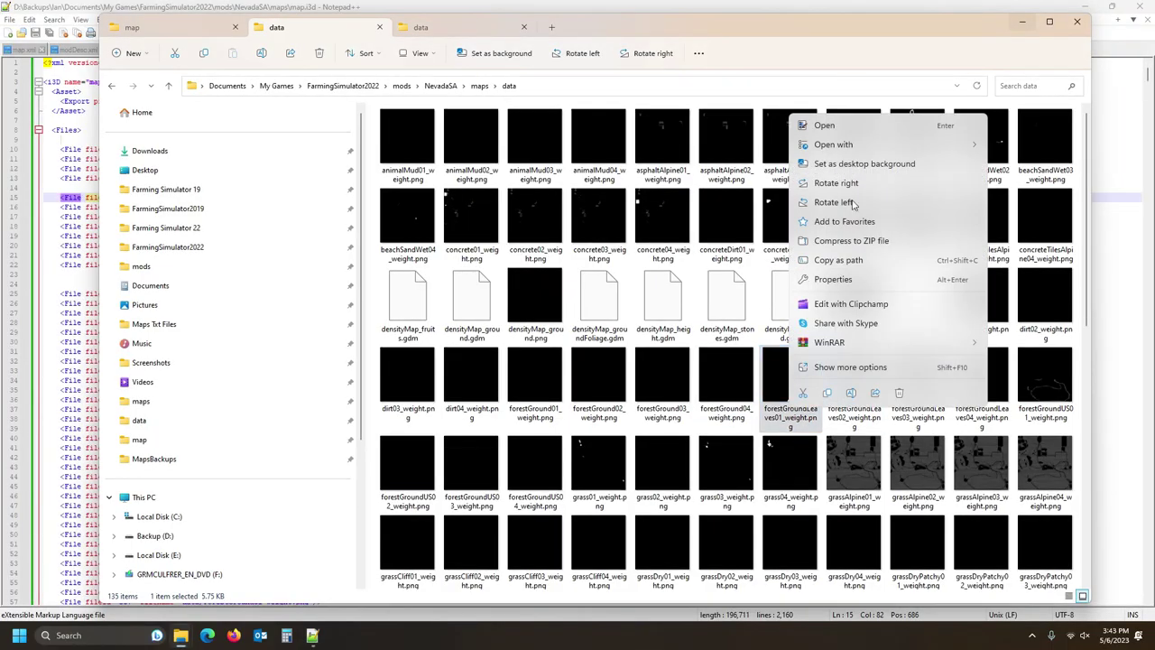
mouse_move(851, 147)
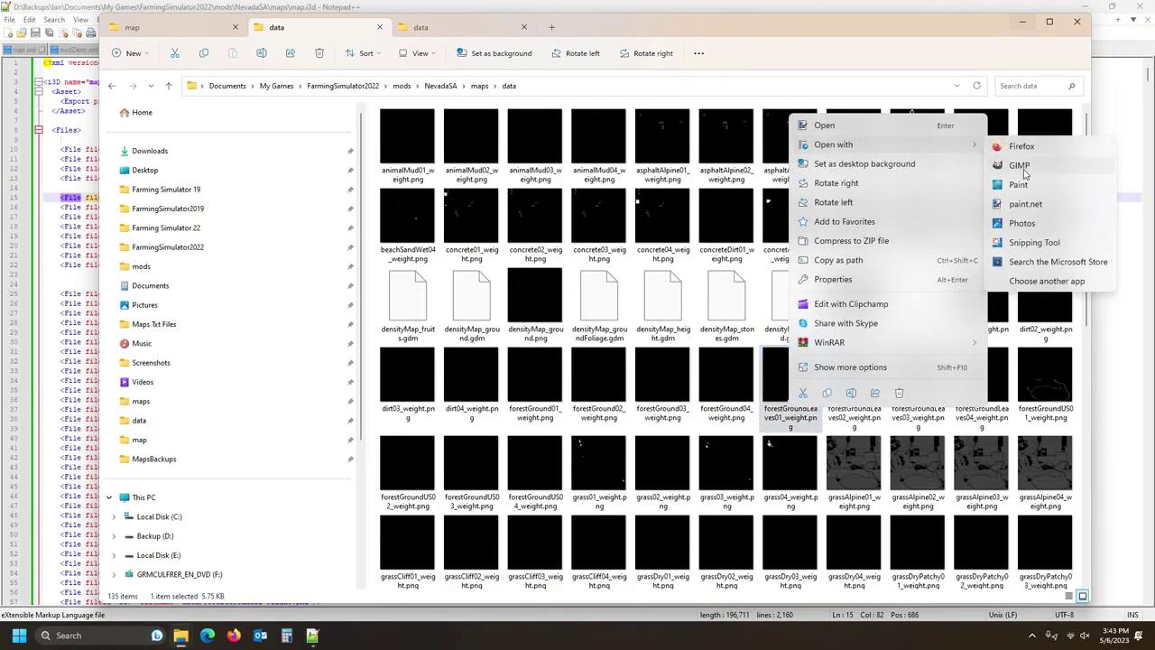
click(1024, 172)
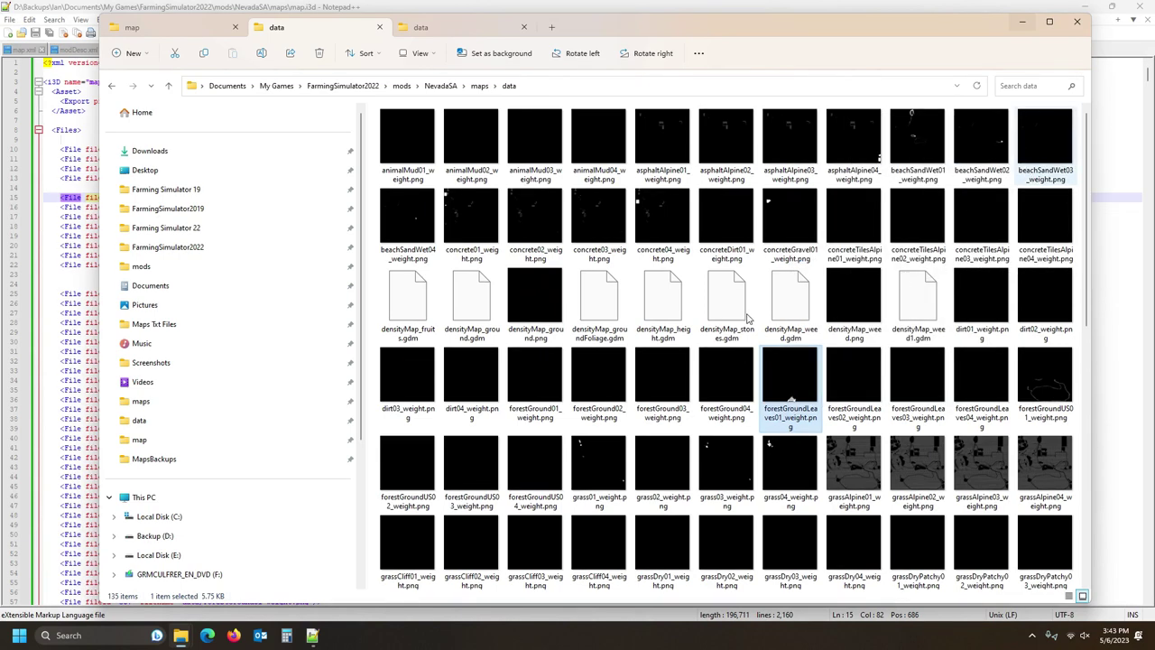
click(727, 302)
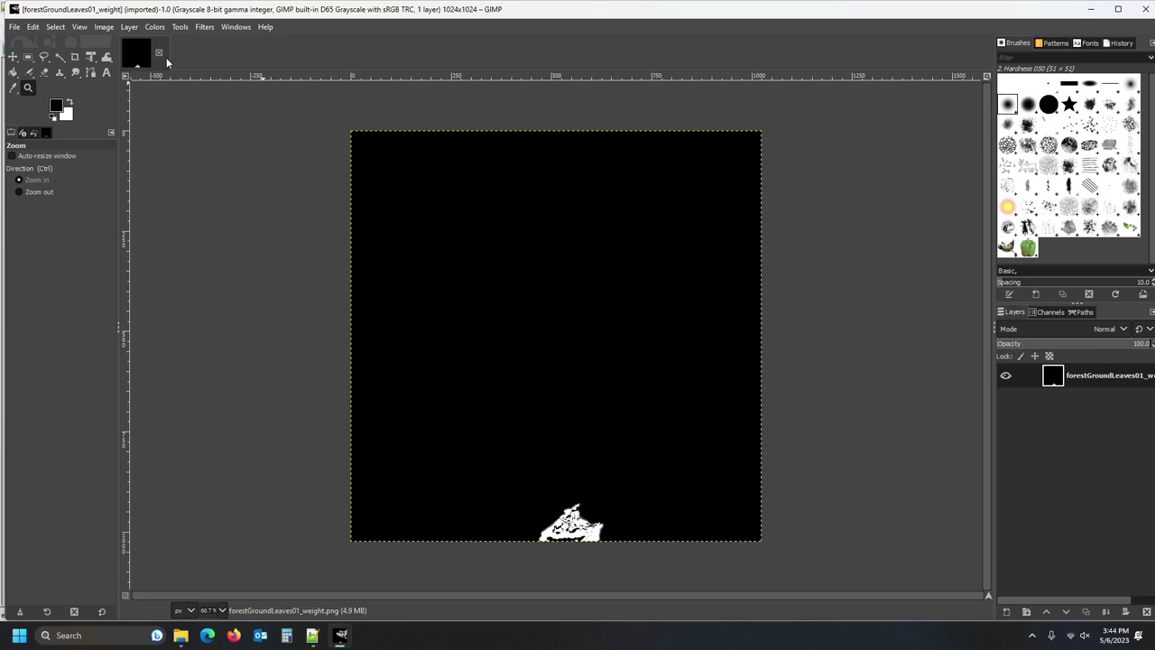
key(ctrl)
- Set up Scale Image for the weight map with a 2048 x 2048 px size and 144 pixels/in X and Y resolution
click(105, 27)
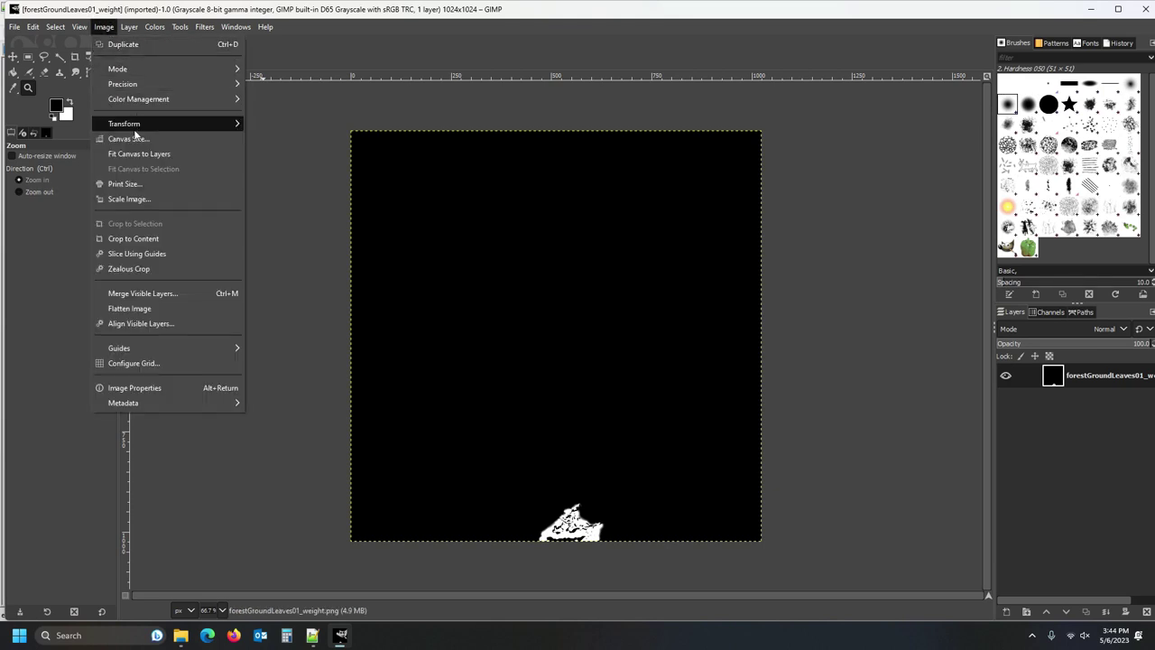
click(167, 200)
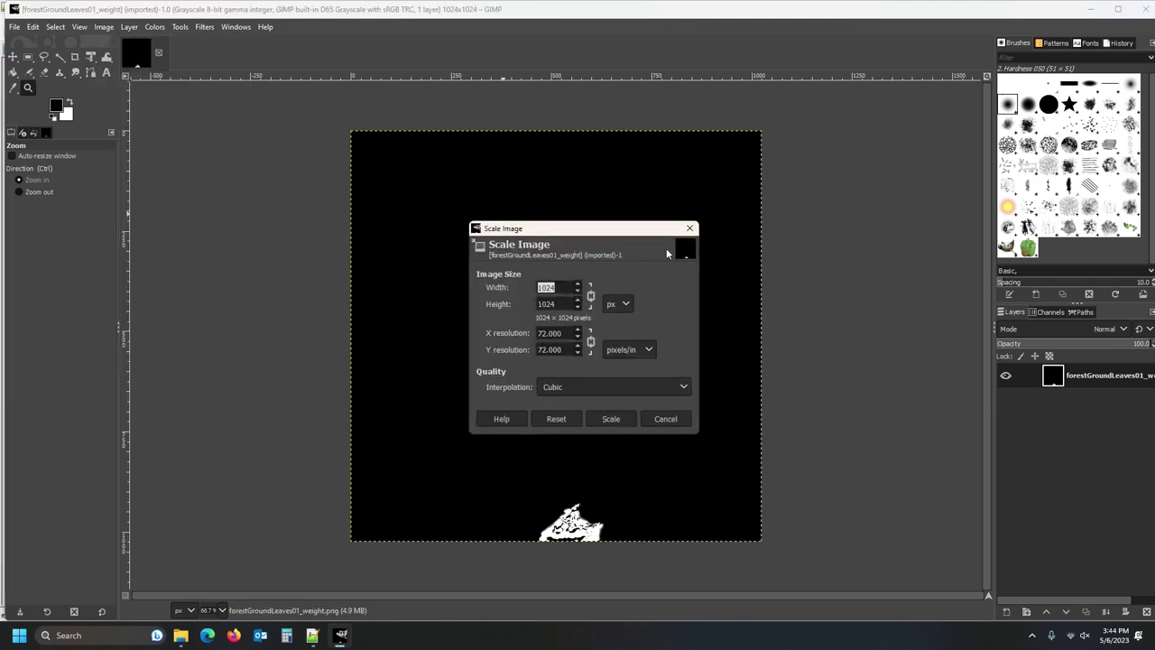
text(2048)
click(592, 299)
drag(542, 333, 537, 334)
text(144)
drag(545, 352, 538, 351)
click(615, 388)
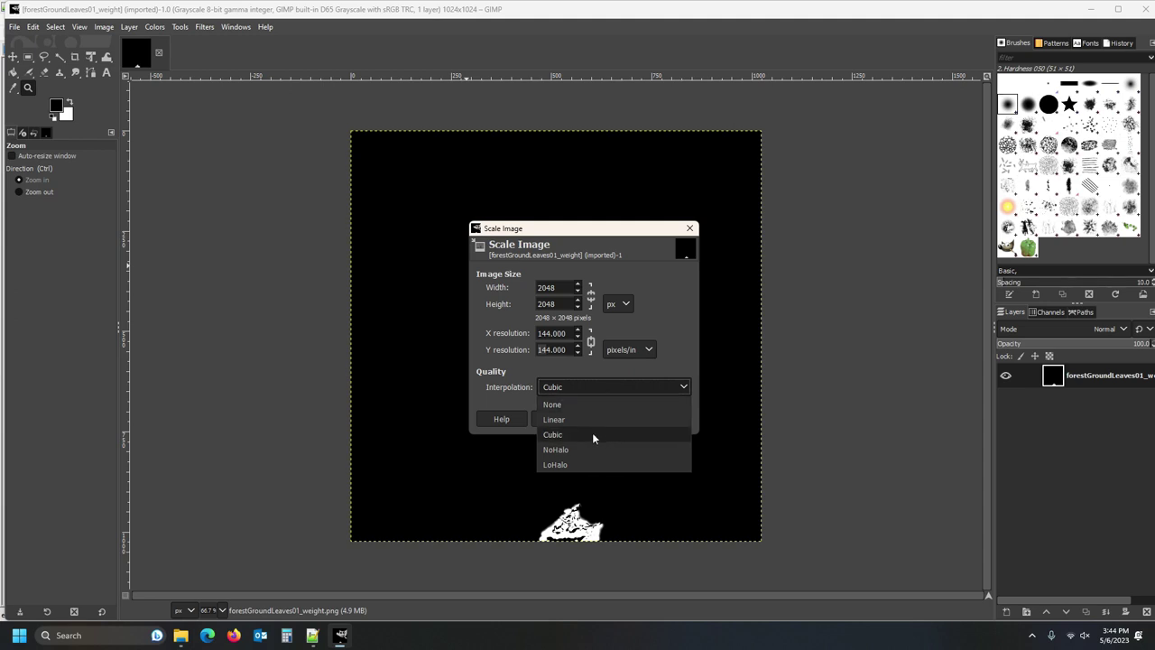
click(592, 432)
click(592, 386)
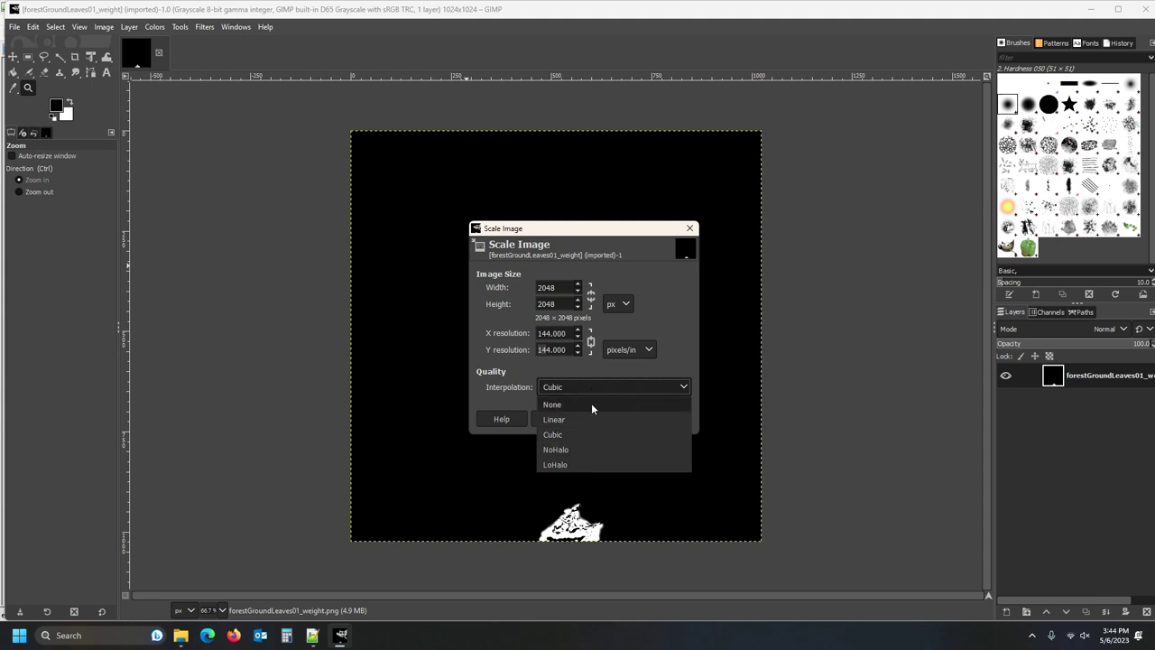
click(591, 403)
click(578, 388)
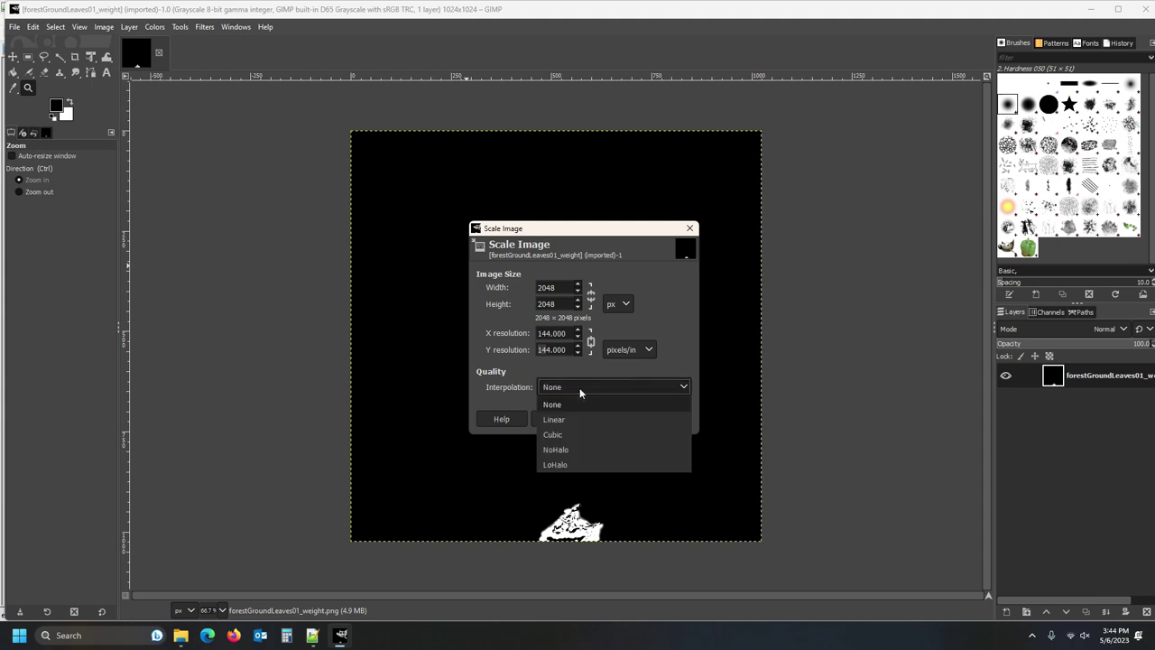
click(581, 435)
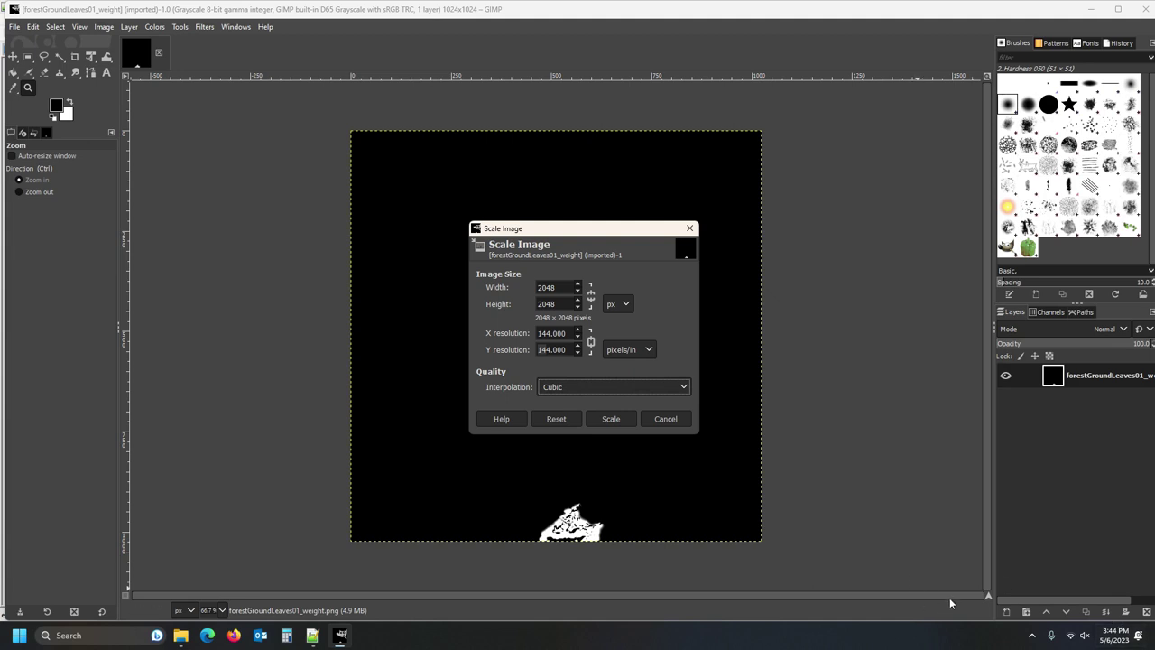
- Inspect the pixel edges of the white painted area and apply the image scaling with Cubic interpolation
click(45, 180)
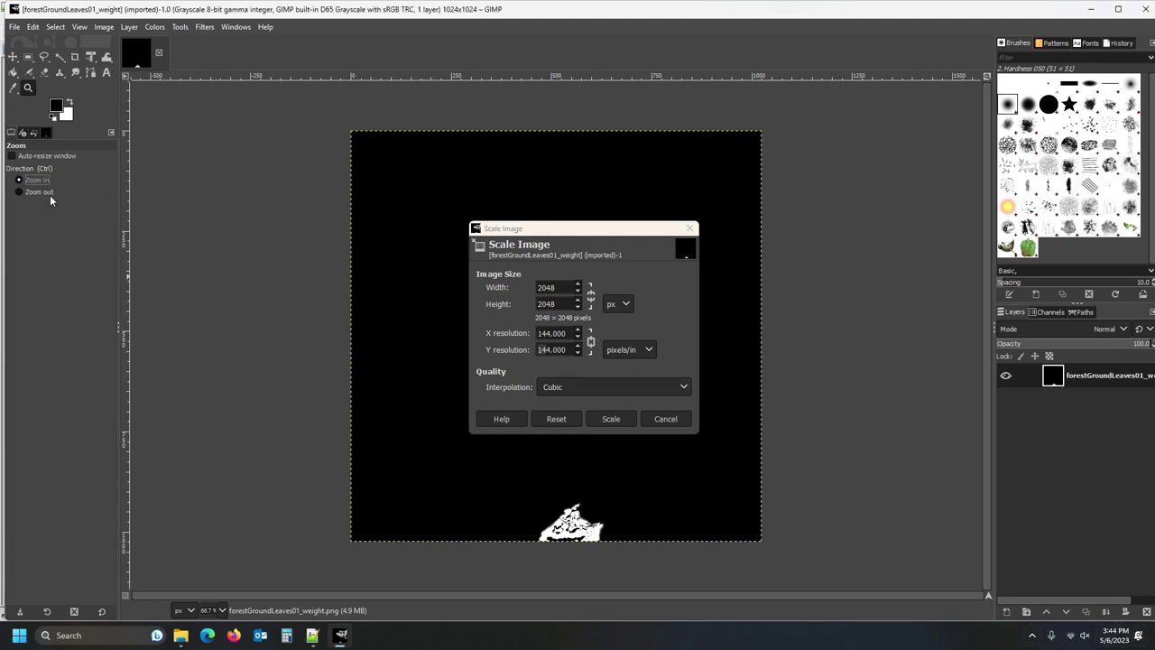
ctrl+scroll(582, 532, up, 8)
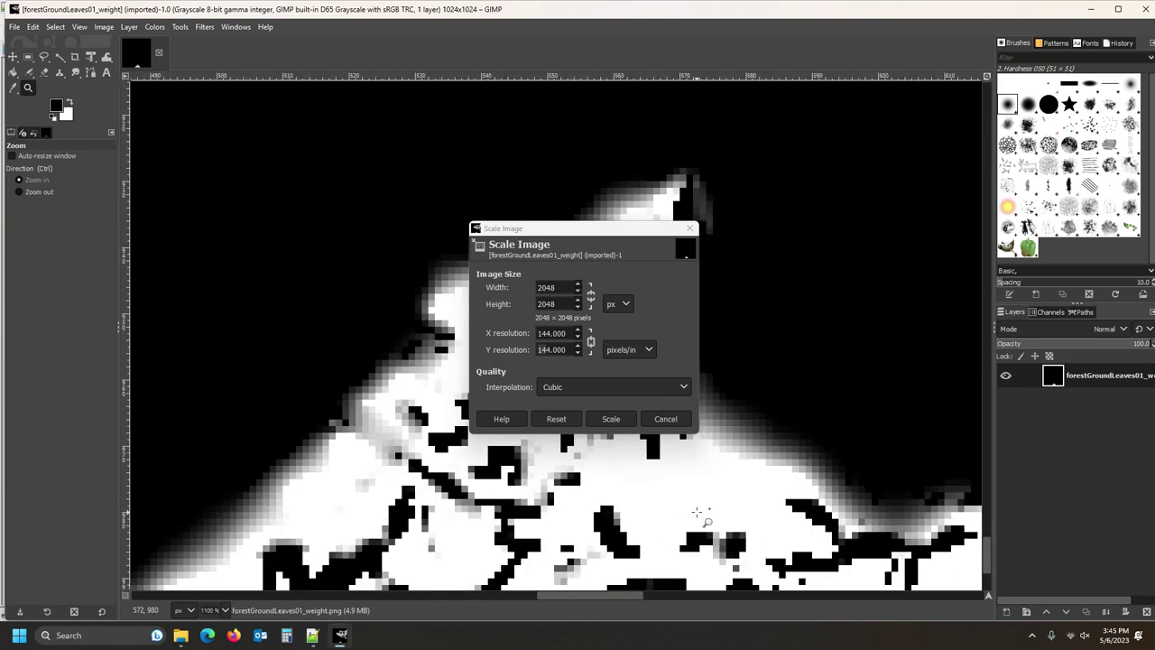
ctrl+scroll(702, 516, up, 1)
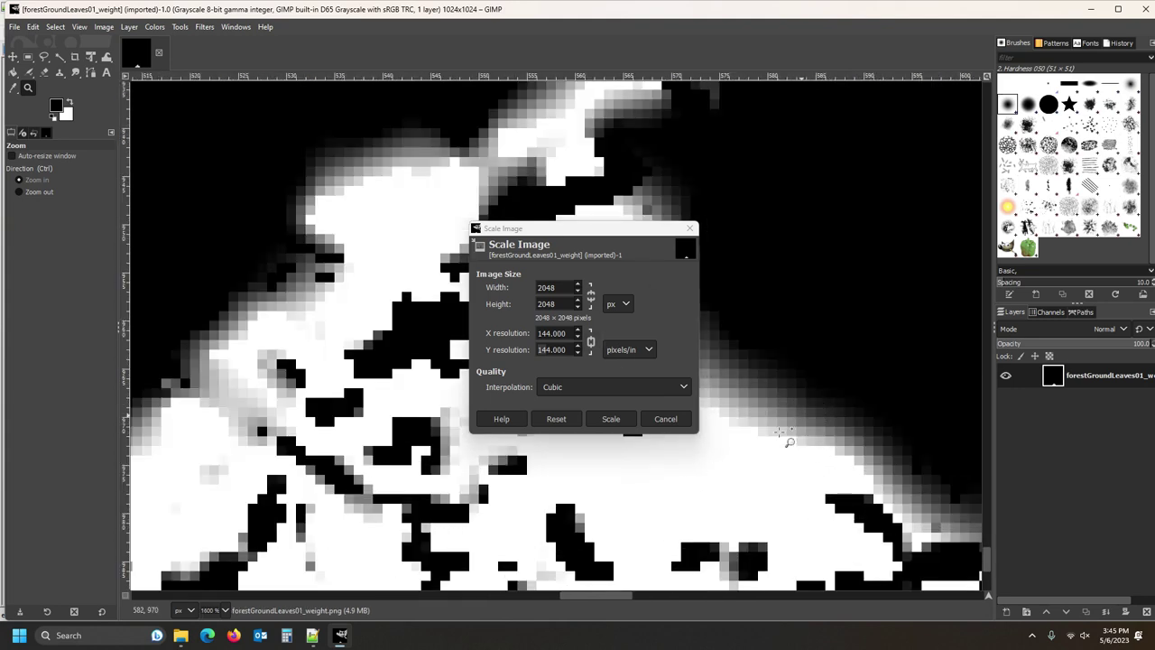
click(612, 419)
- Examine the scaled weight map, checking the edges of the white painted area and the rest of the image
scroll(663, 404, down, 10)
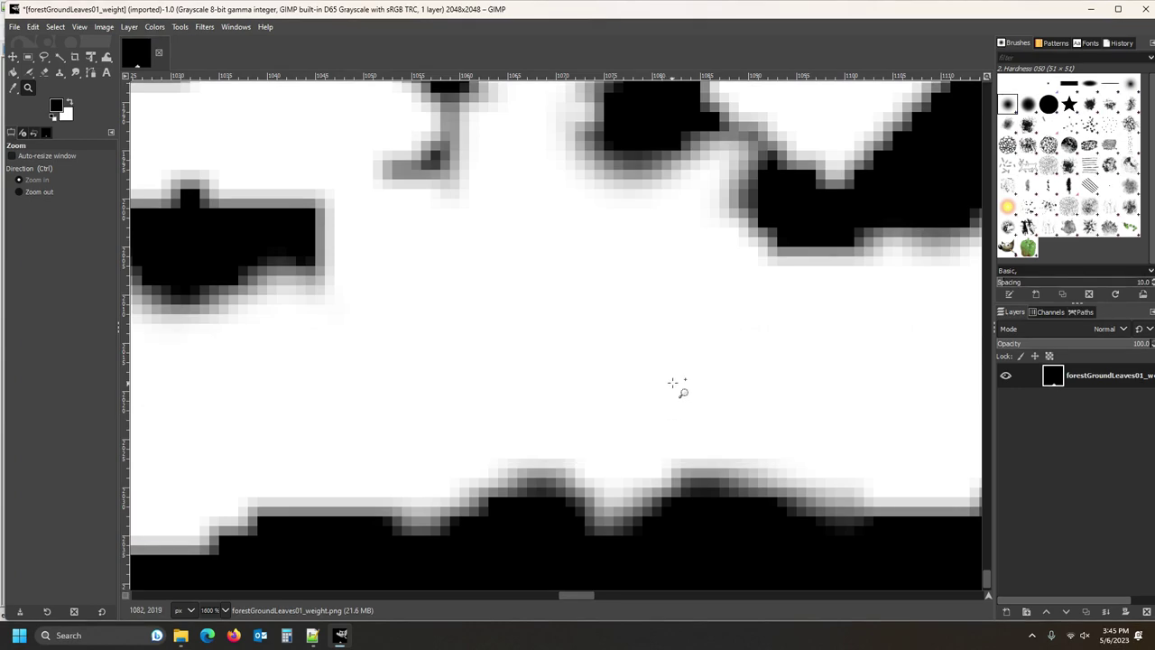
click(36, 192)
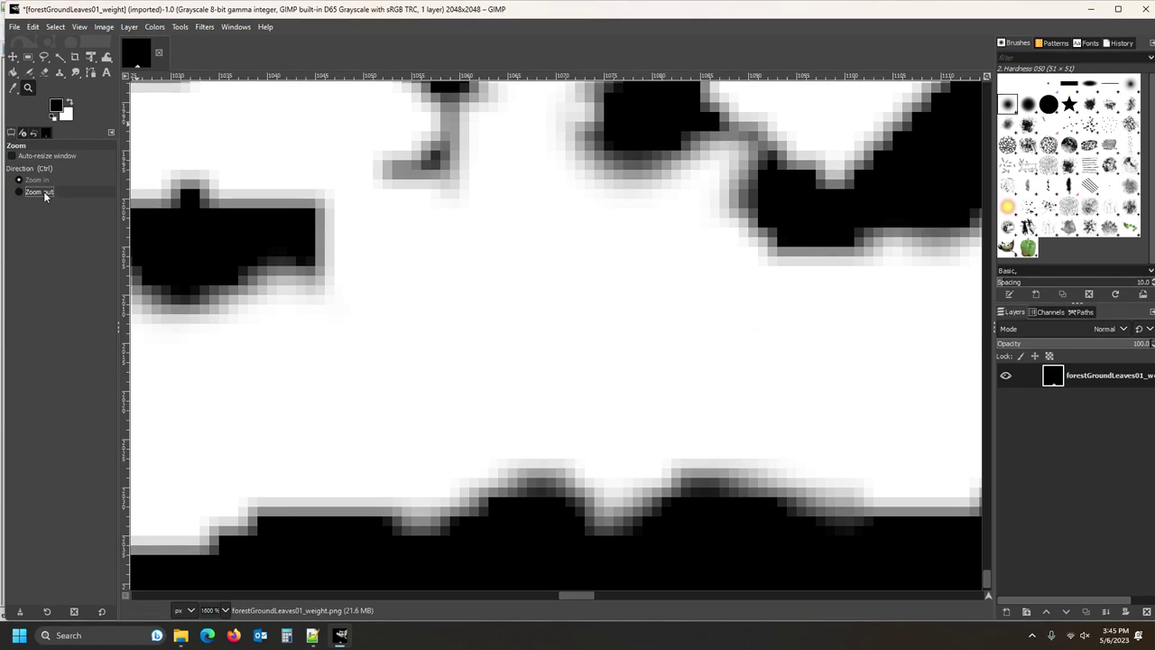
click(815, 367)
click(812, 364)
click(813, 365)
click(813, 365)
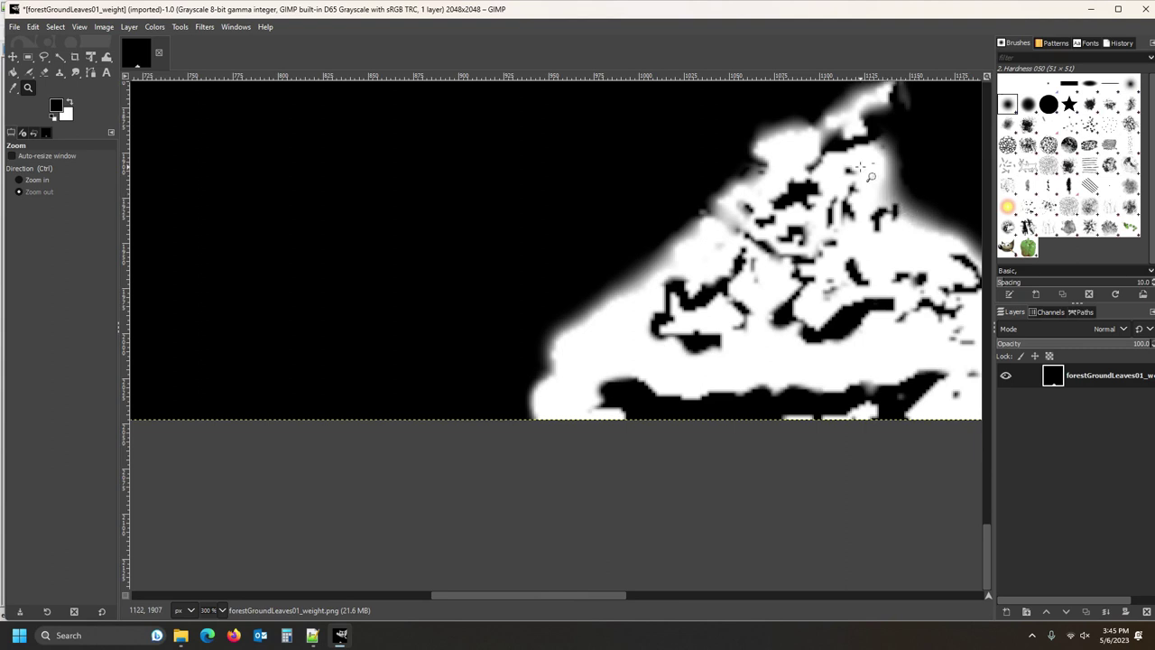
click(922, 194)
click(923, 193)
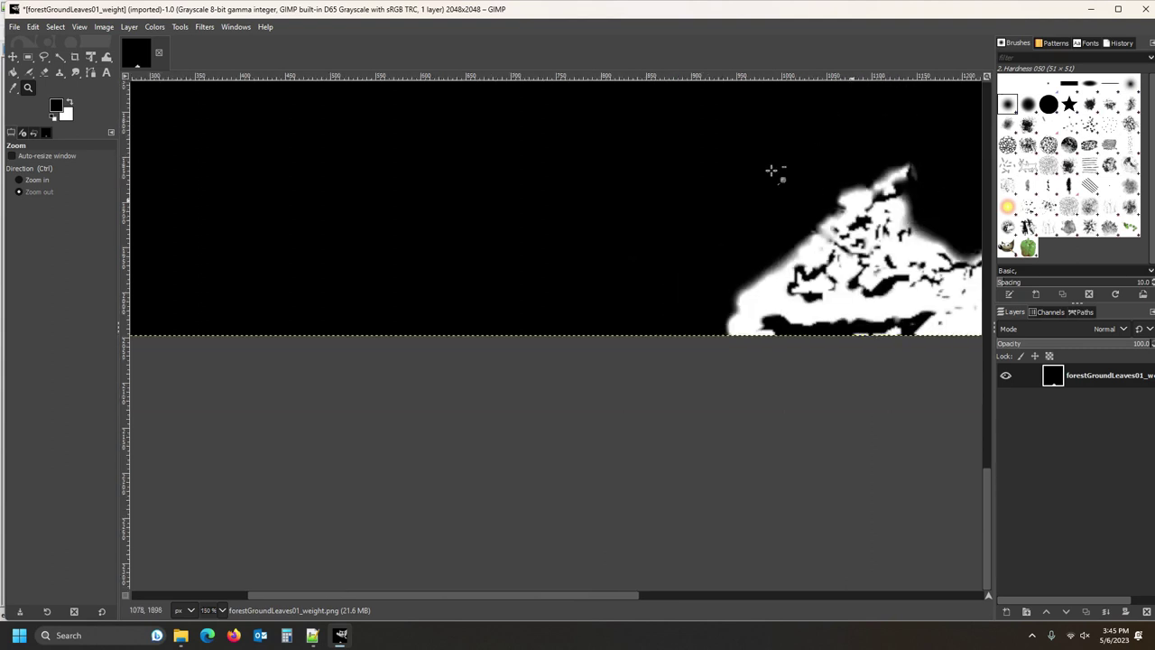
scroll(428, 226, up, 5)
scroll(430, 224, up, 4)
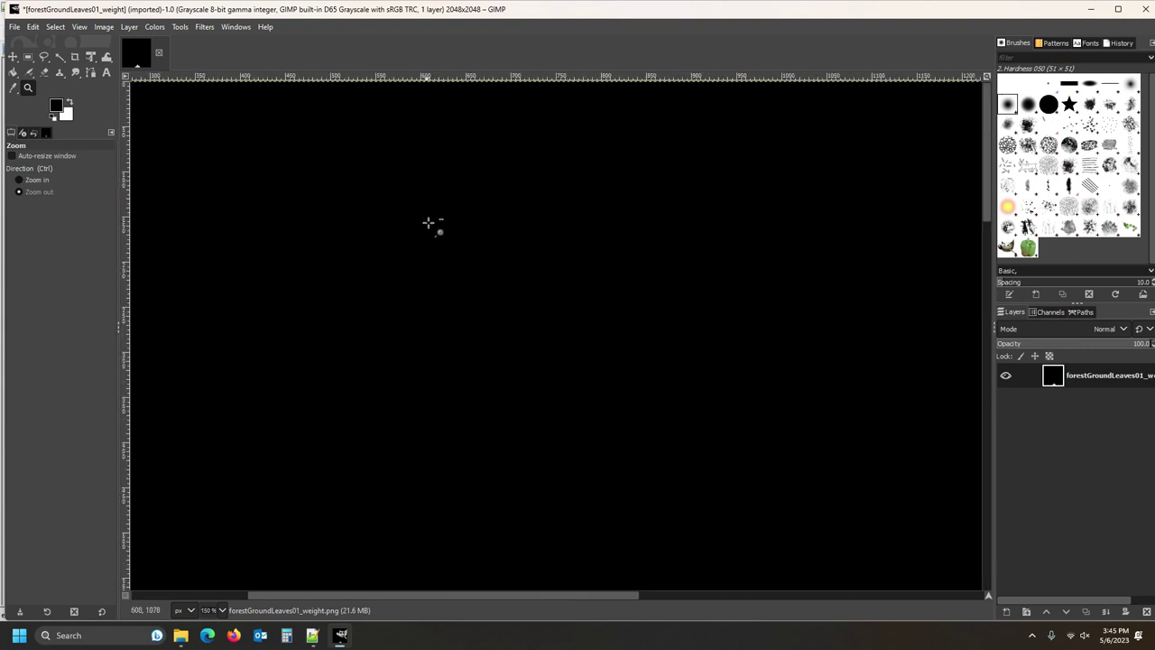
- Export the scaled weight map over forestGroundLeaves01_weight.png in the NevadaSA data folder as an 8bpc GRAY PNG
click(14, 27)
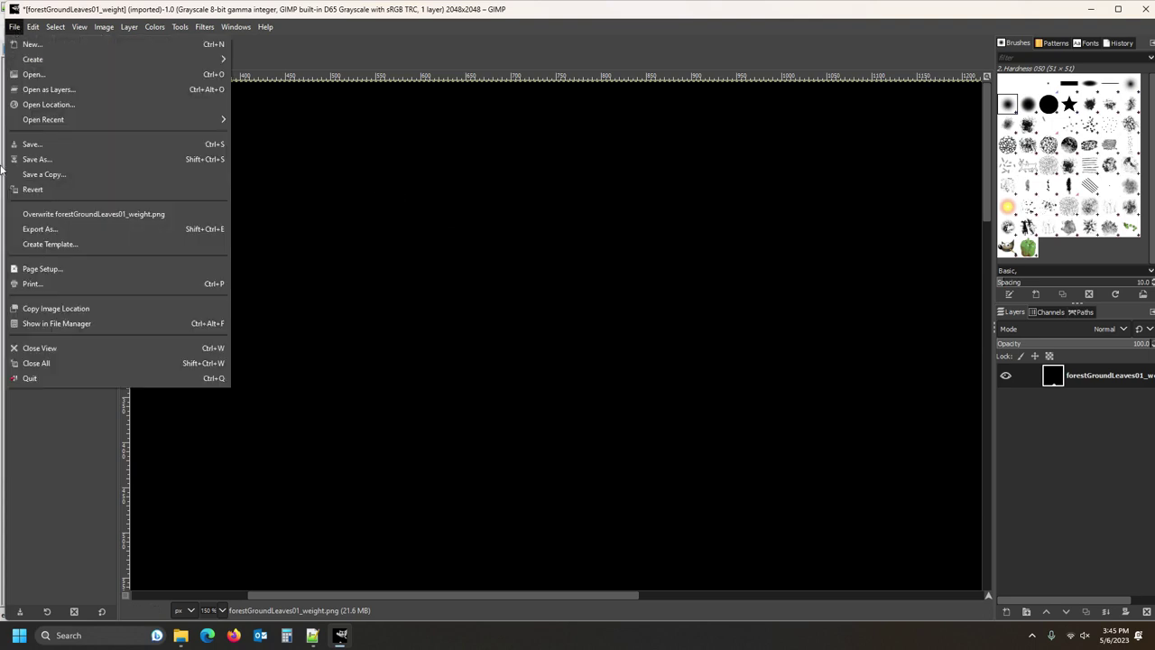
click(38, 228)
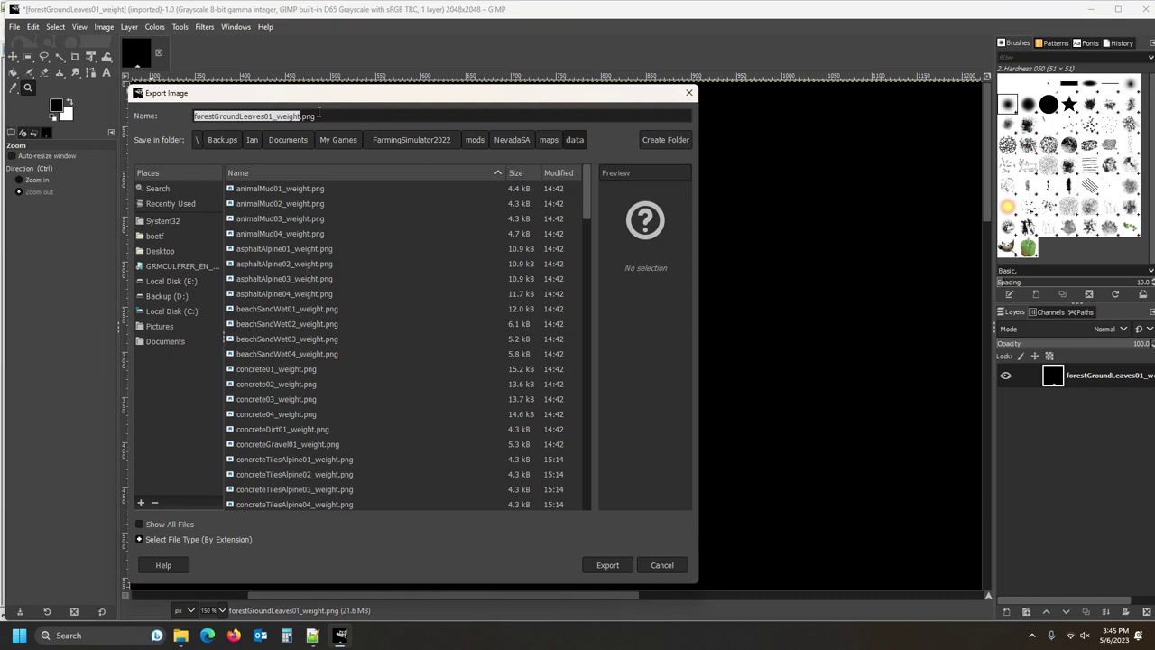
click(605, 567)
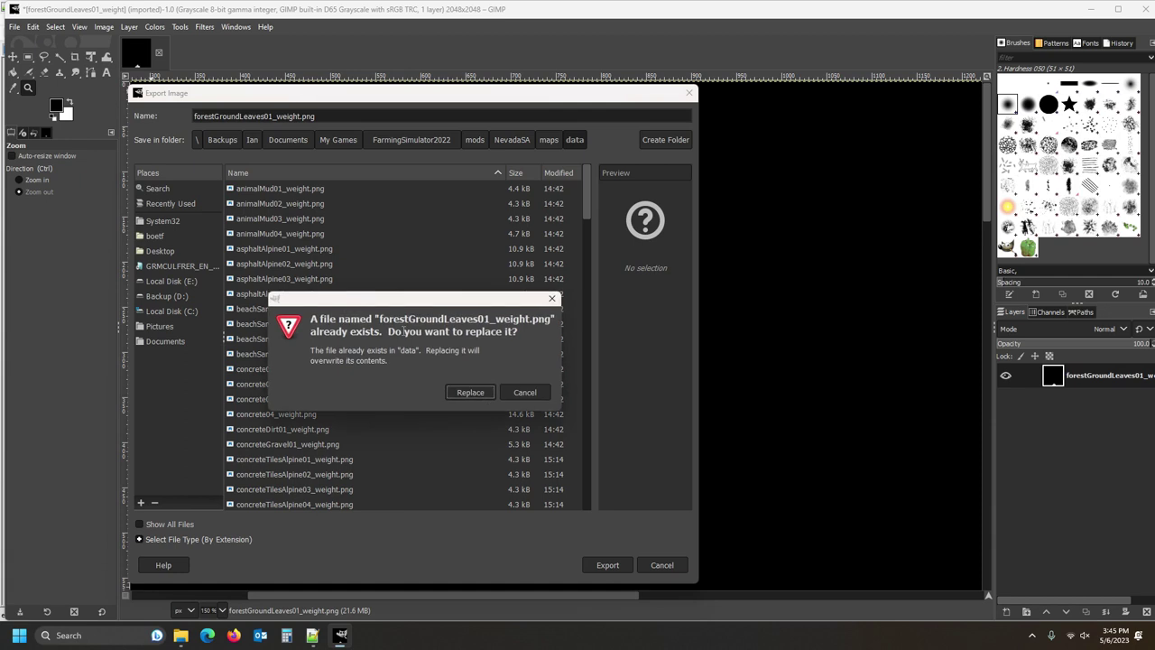
click(469, 391)
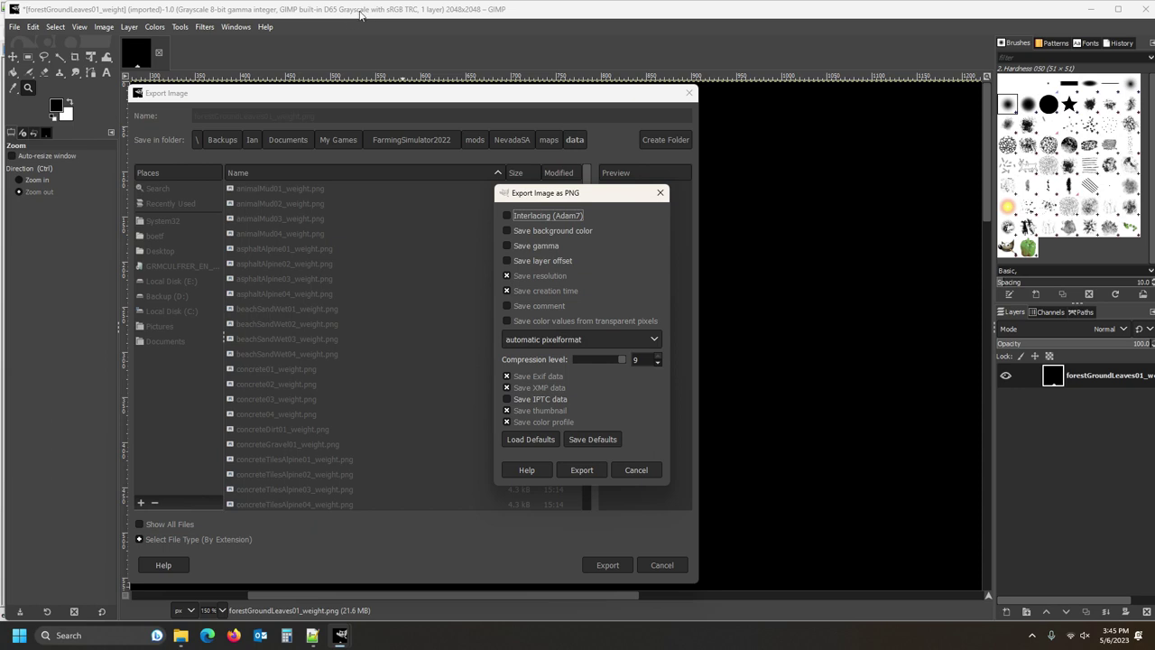
click(560, 340)
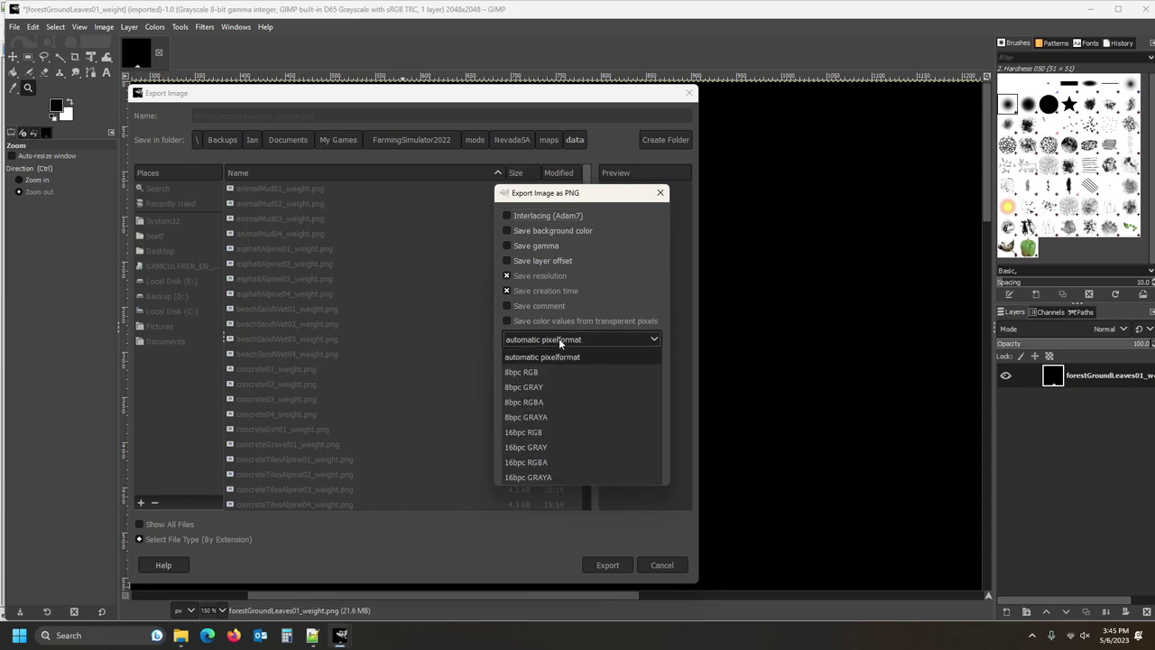
click(542, 388)
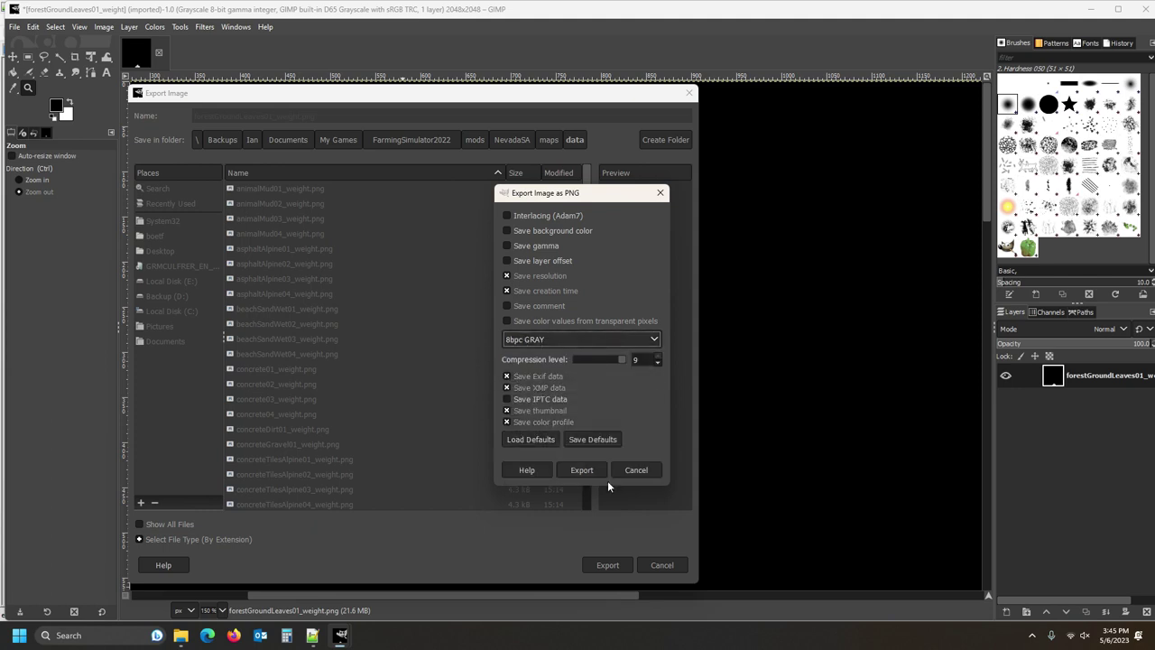
click(582, 470)
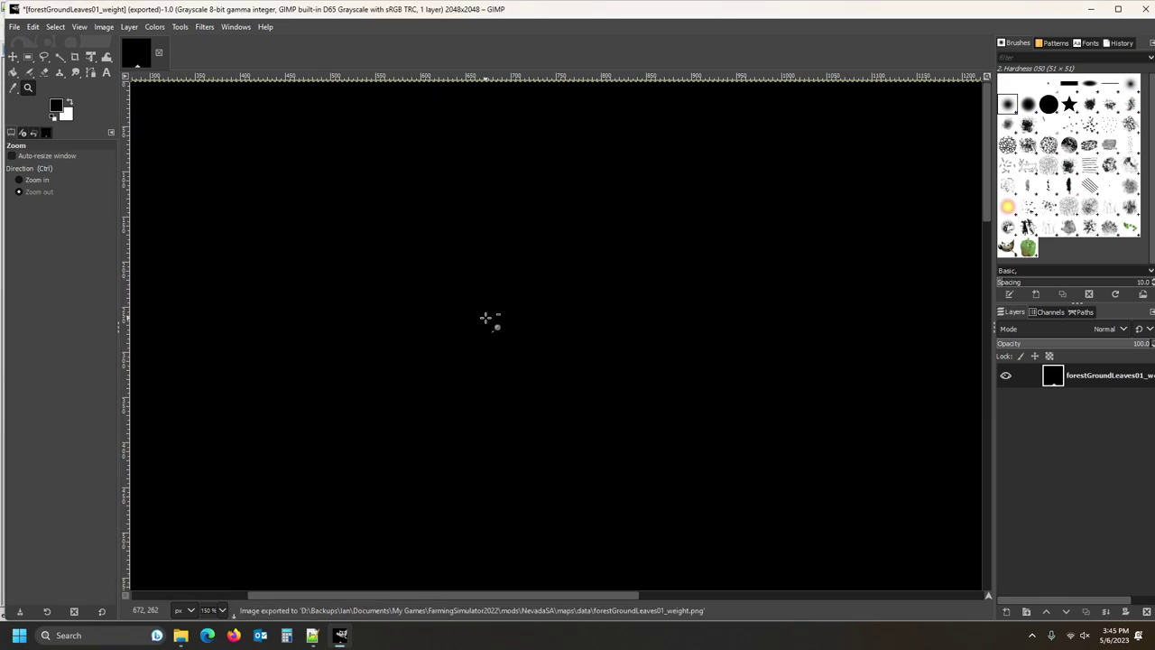
click(1093, 10)
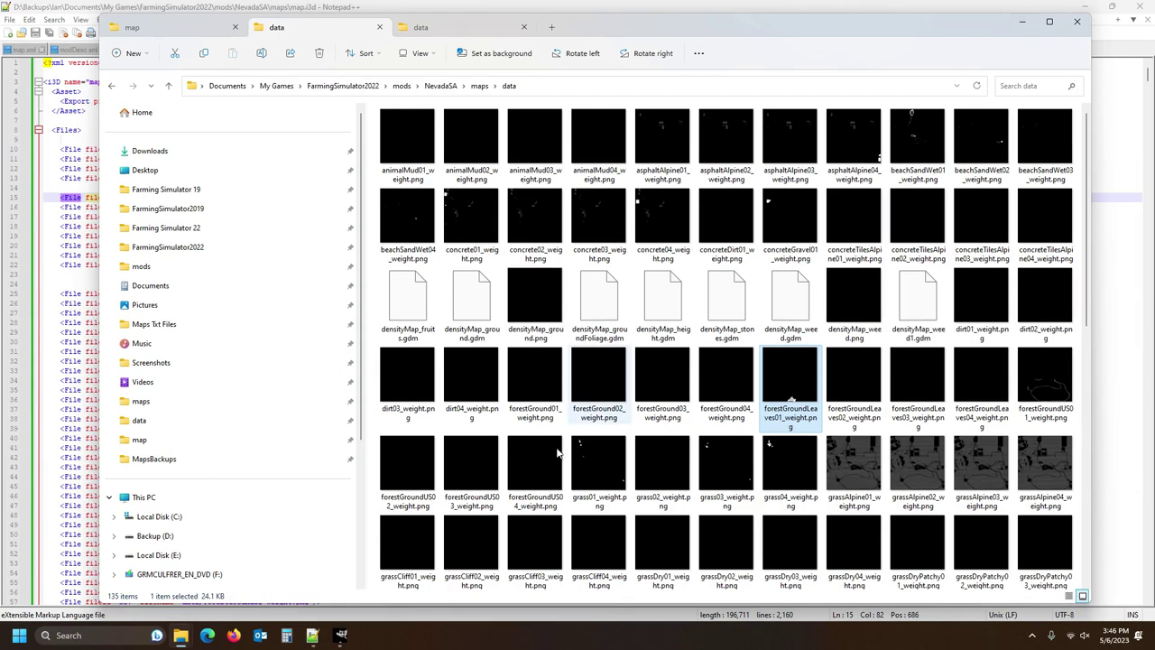
- Open map.i3d from the NevadaSA maps folder in GIANTS Editor and check the console log for loading errors
mouse_move(330, 643)
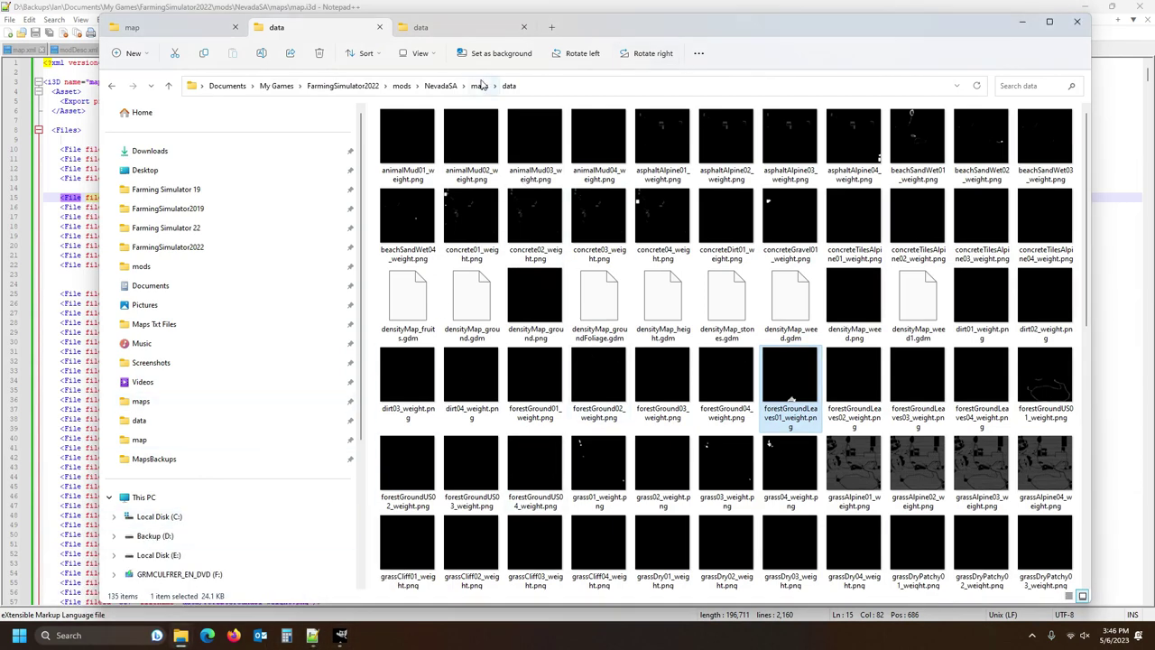
click(862, 381)
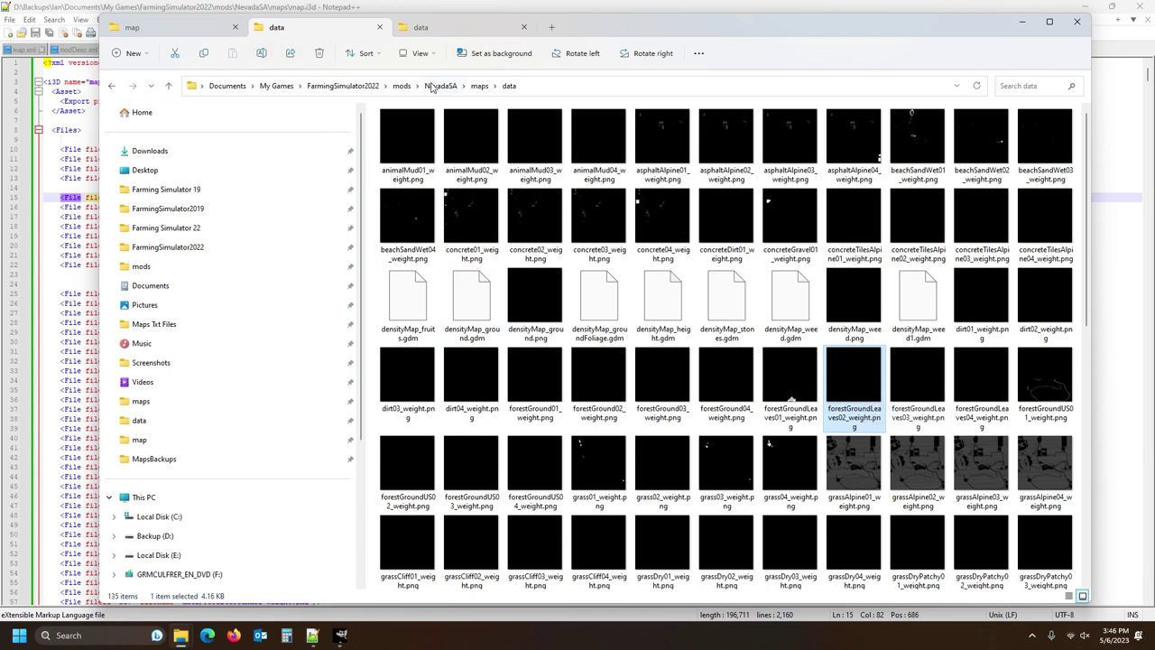
click(479, 86)
double_click(862, 140)
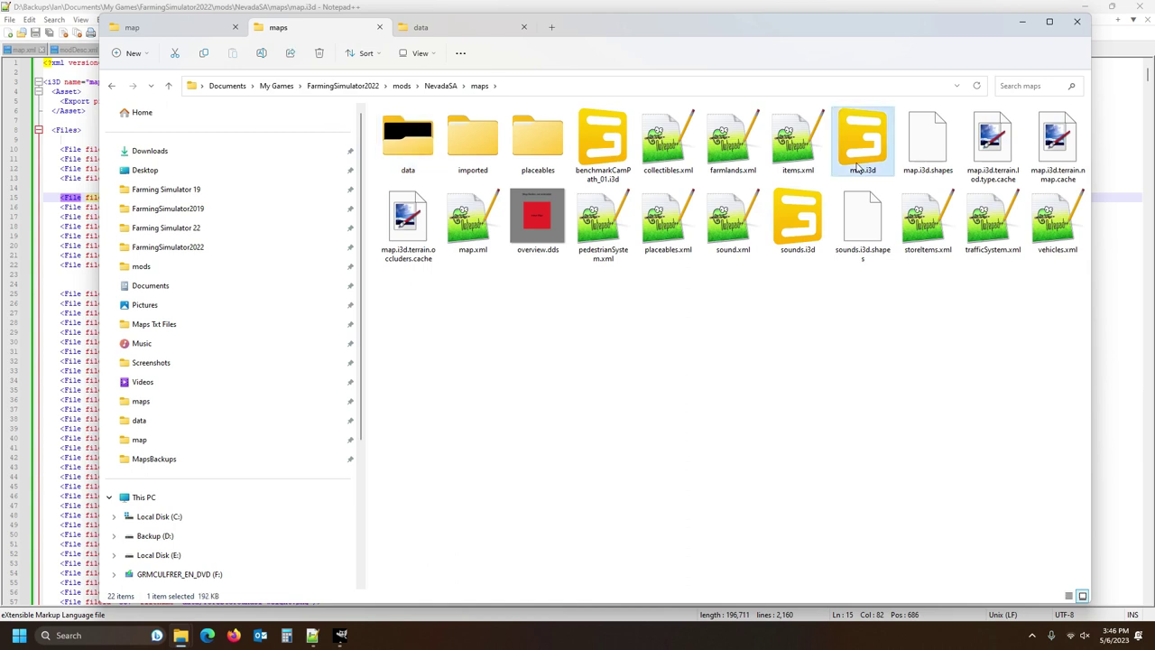
click(549, 390)
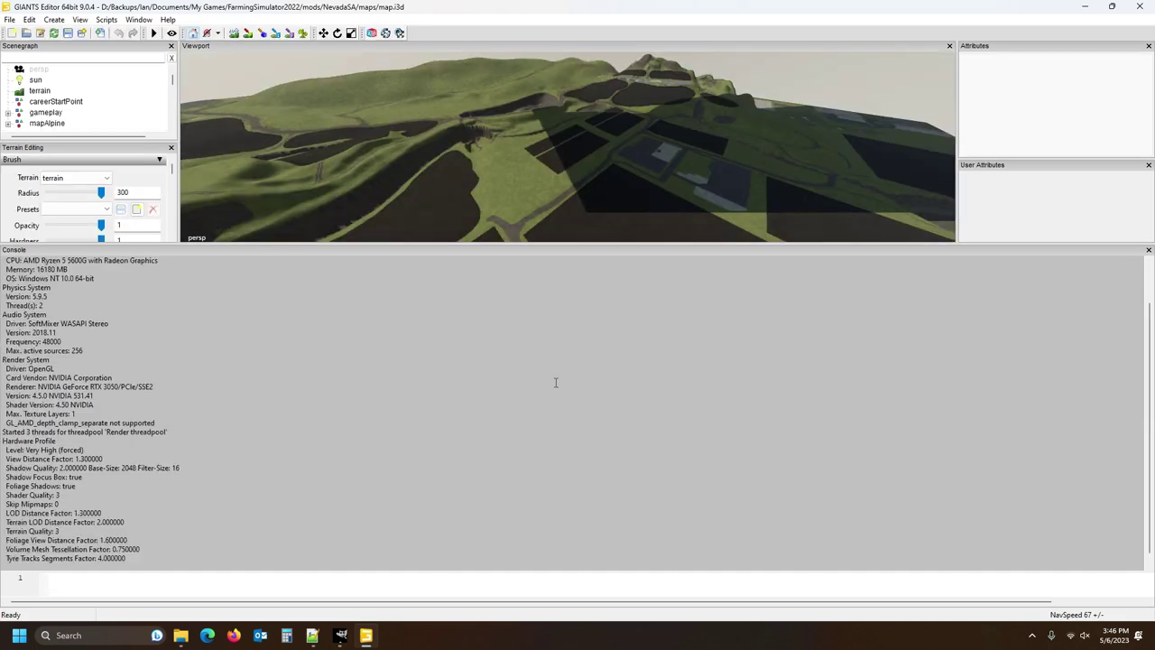
scroll(578, 415, up, 6)
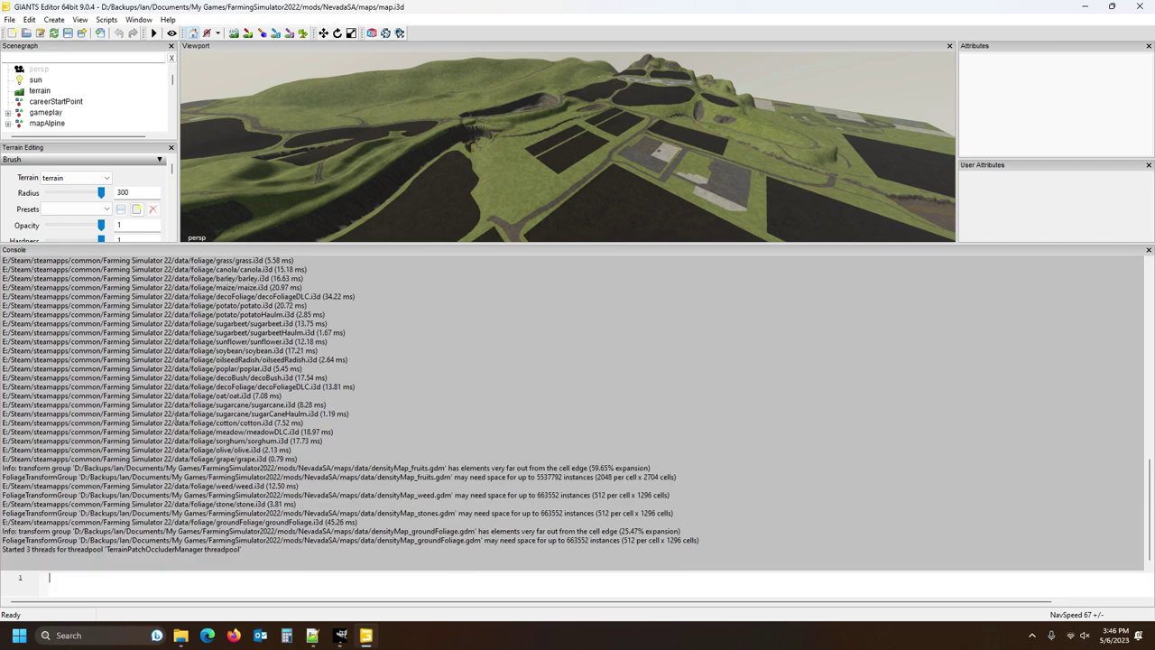
- Close the console to view the terrain around the fields, and save the map before exiting GIANTS Editor
click(1149, 251)
scroll(623, 325, up, 8)
right_drag(568, 344, 611, 325)
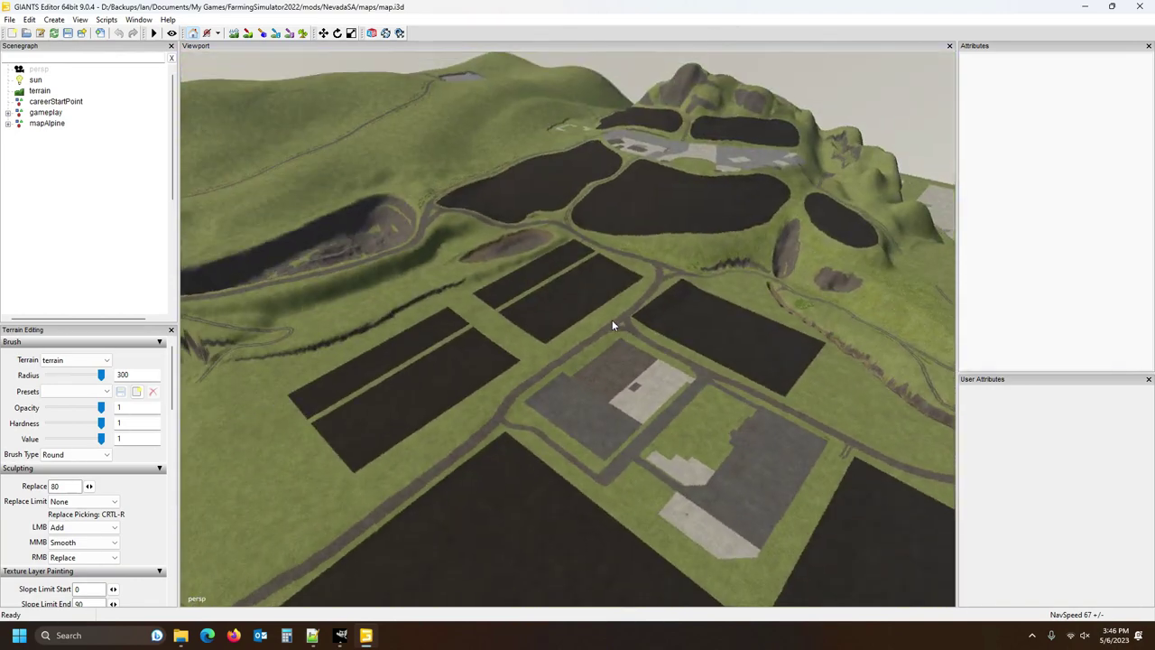
click(67, 35)
click(1142, 7)
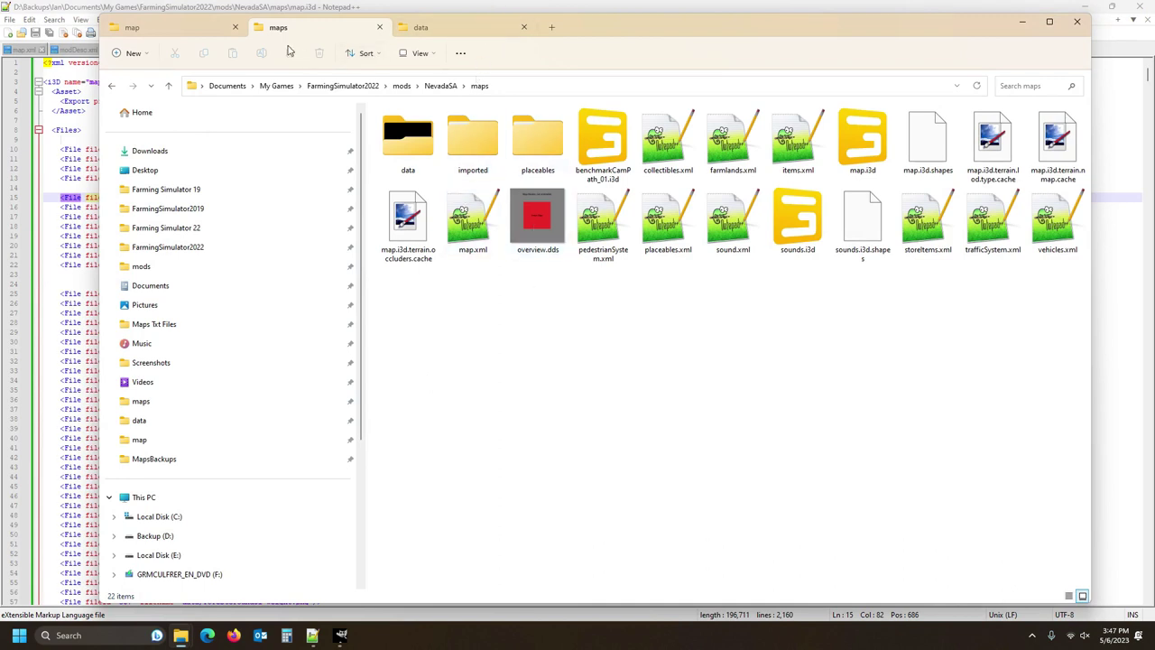
- Examine the painted weight maps in the NevadaSA data folder and the Nevada_converted map folder, including leaves and mountainRock
double_click(422, 140)
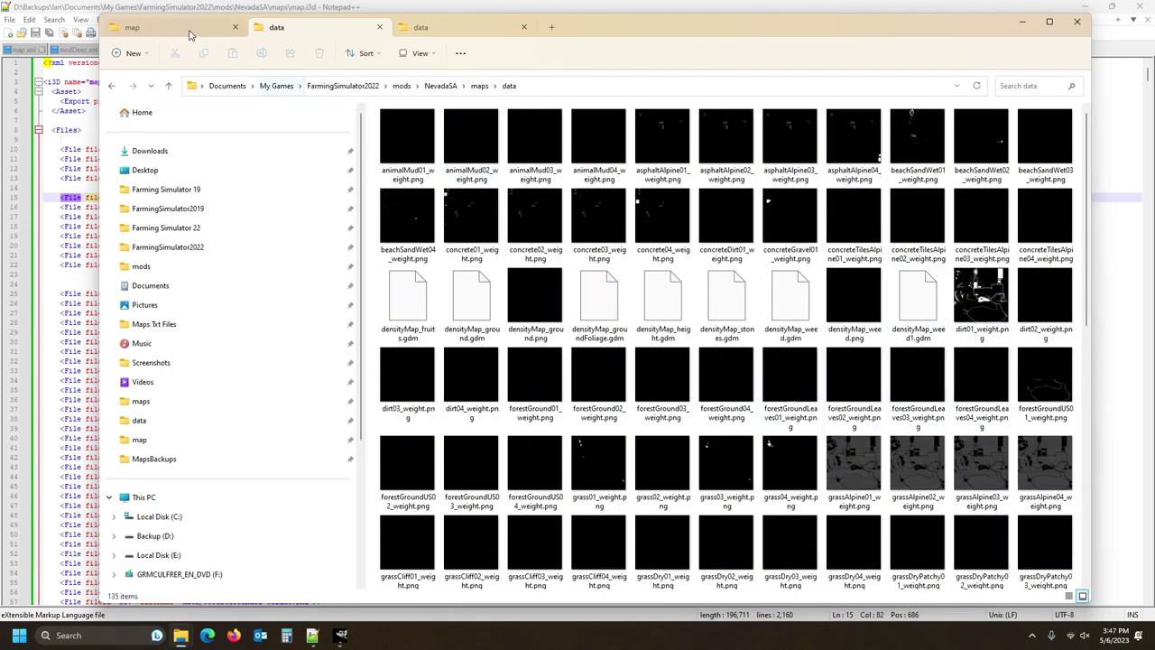
click(144, 28)
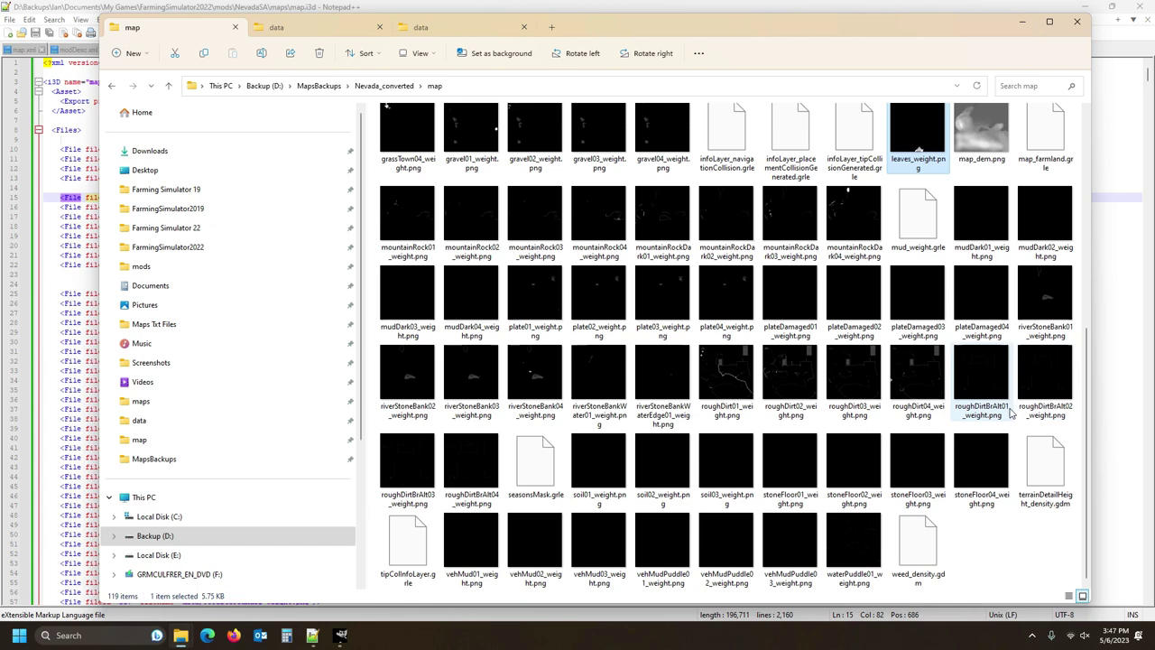
scroll(993, 401, up, 2)
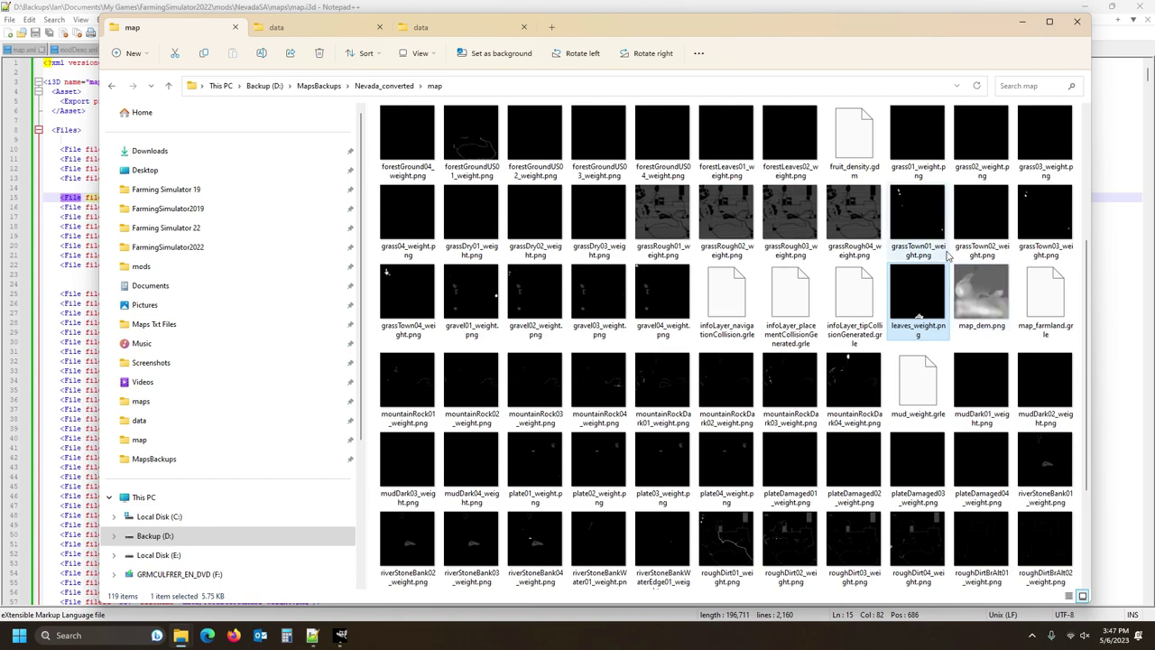
scroll(920, 225, up, 3)
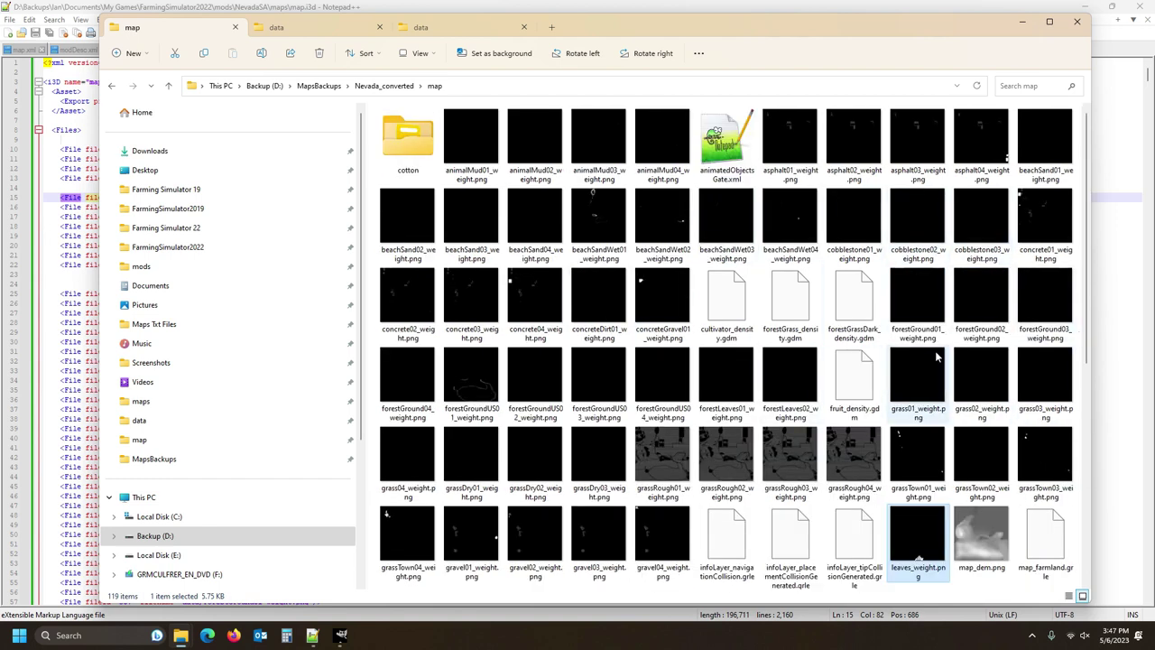
click(596, 445)
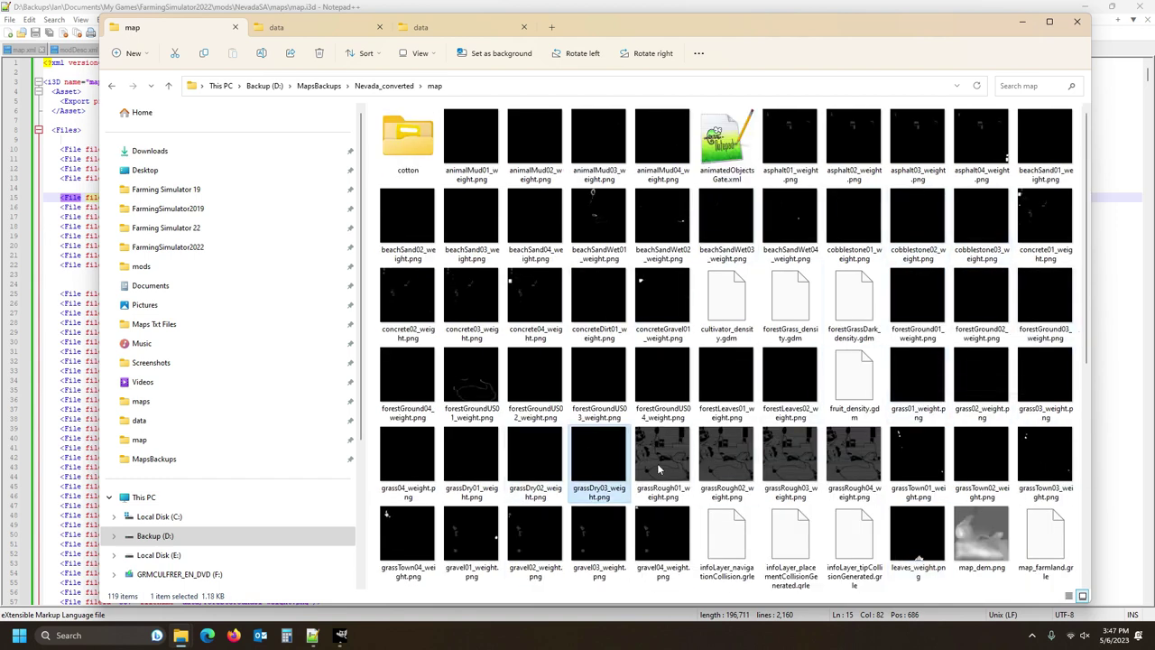
scroll(791, 468, down, 2)
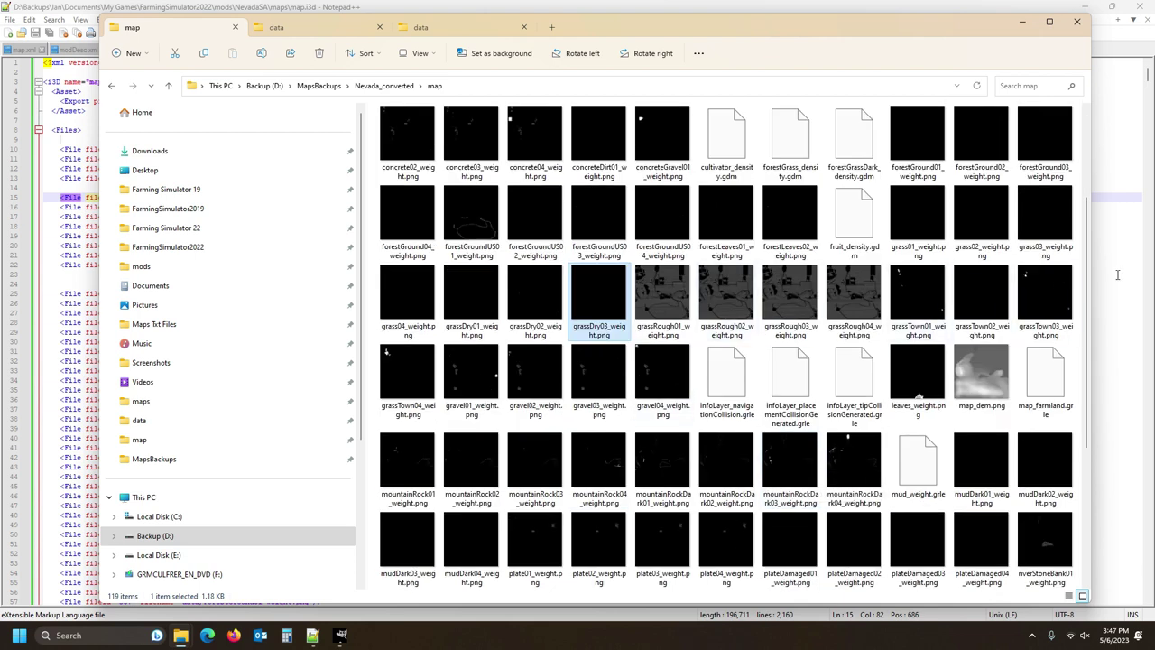
click(919, 373)
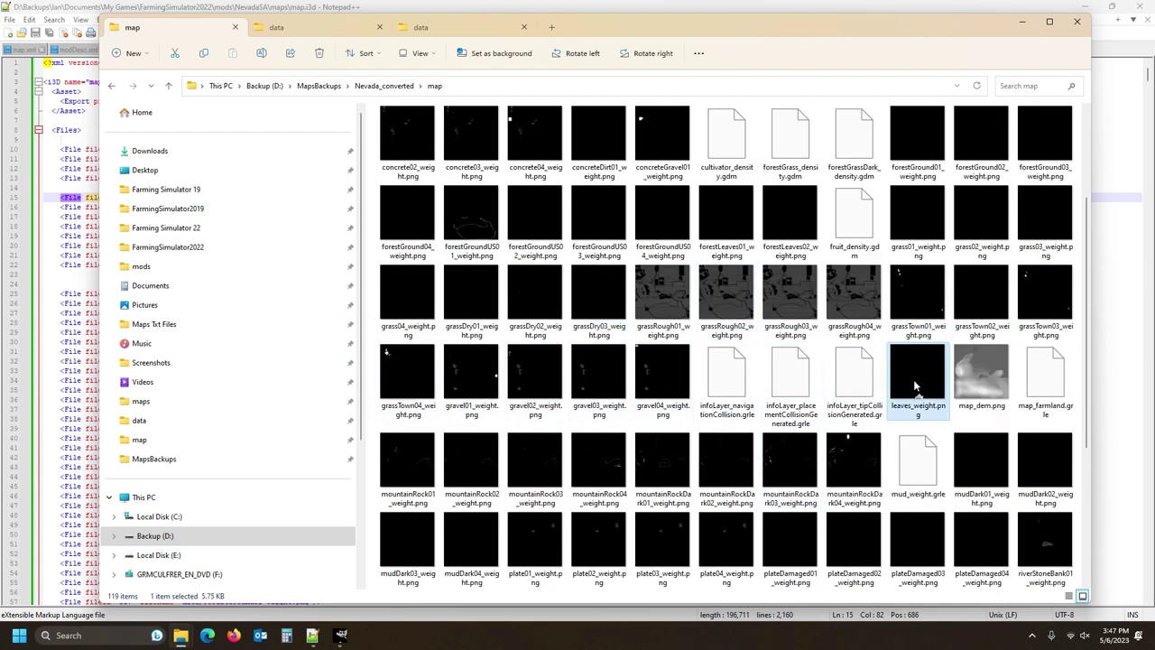
click(402, 476)
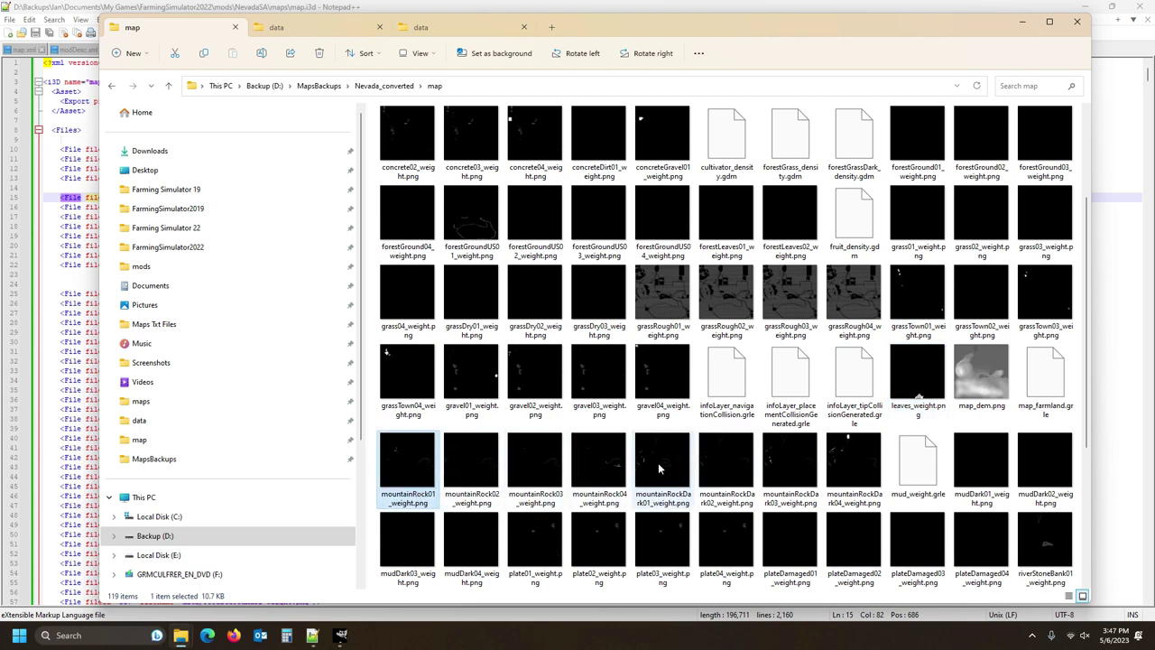
mouse_move(848, 467)
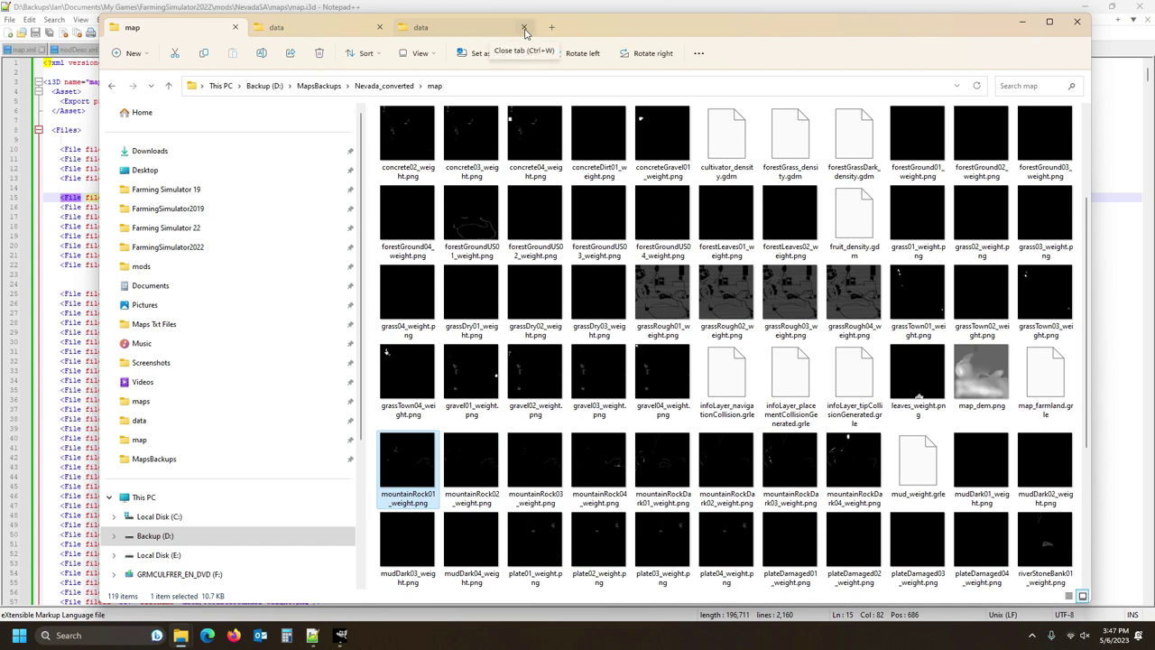
- Close the extra data folder tab and locate mountainRock01_weight.png in the NevadaSA data folder
click(525, 31)
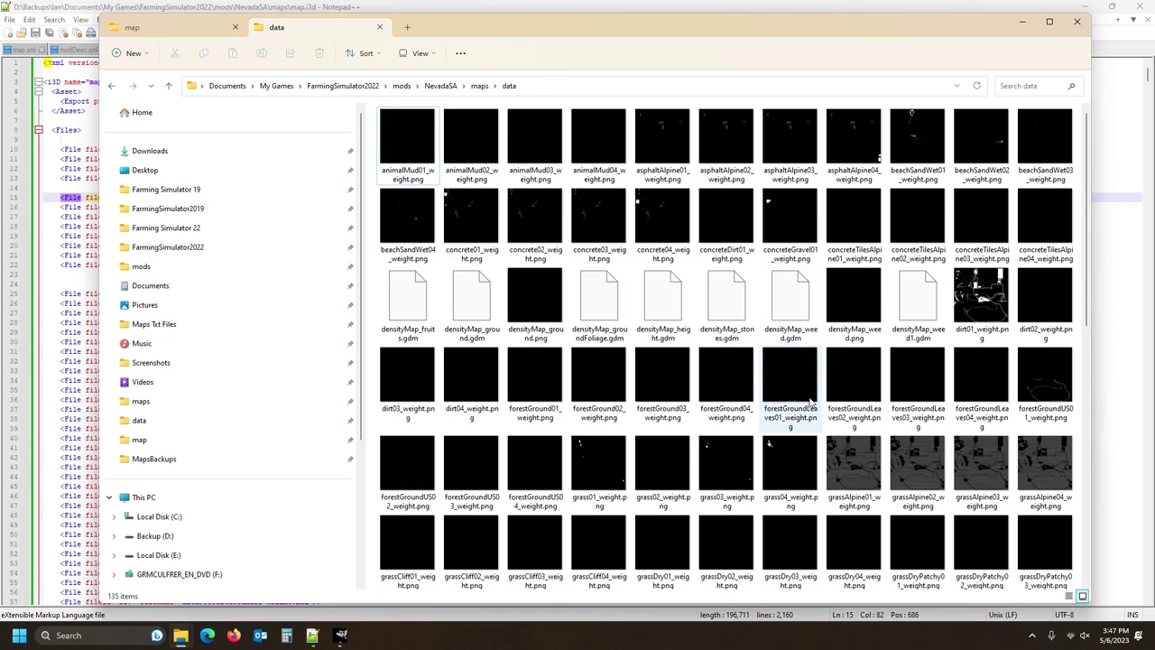
scroll(790, 397, down, 2)
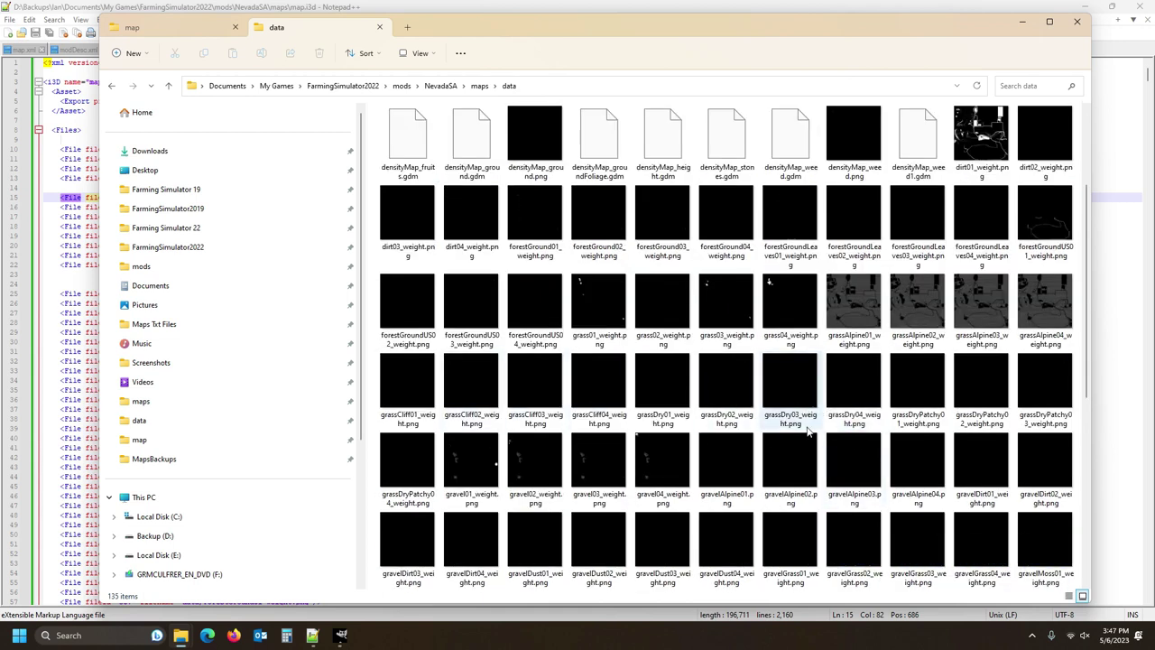
scroll(821, 420, down, 3)
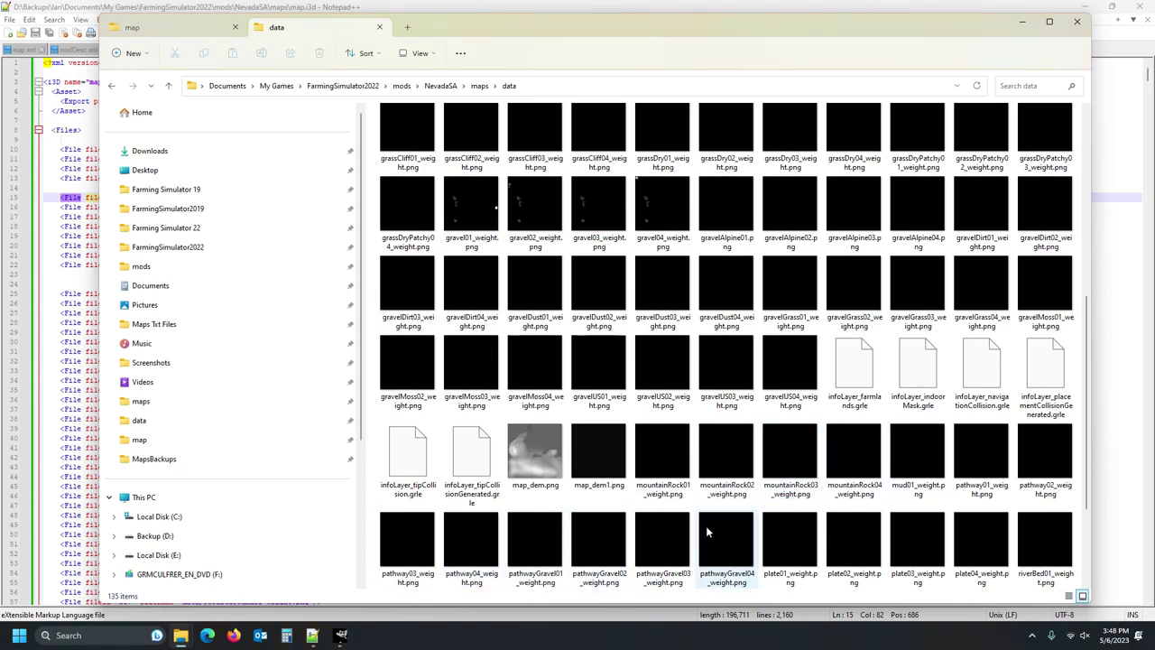
scroll(723, 527, down, 2)
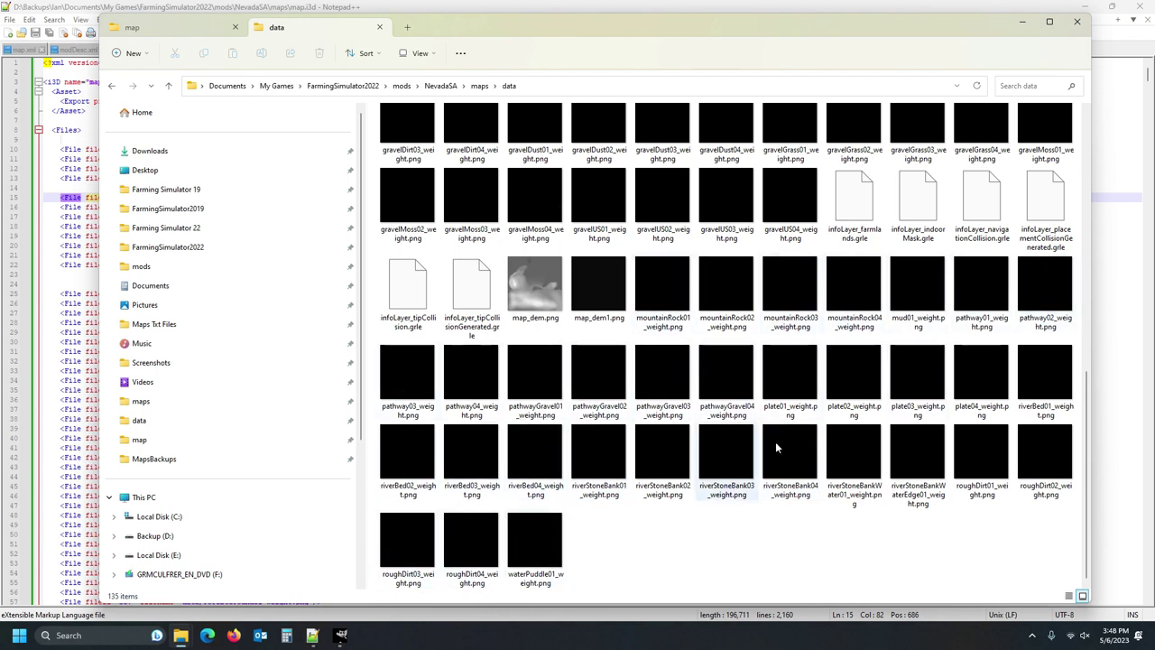
click(673, 287)
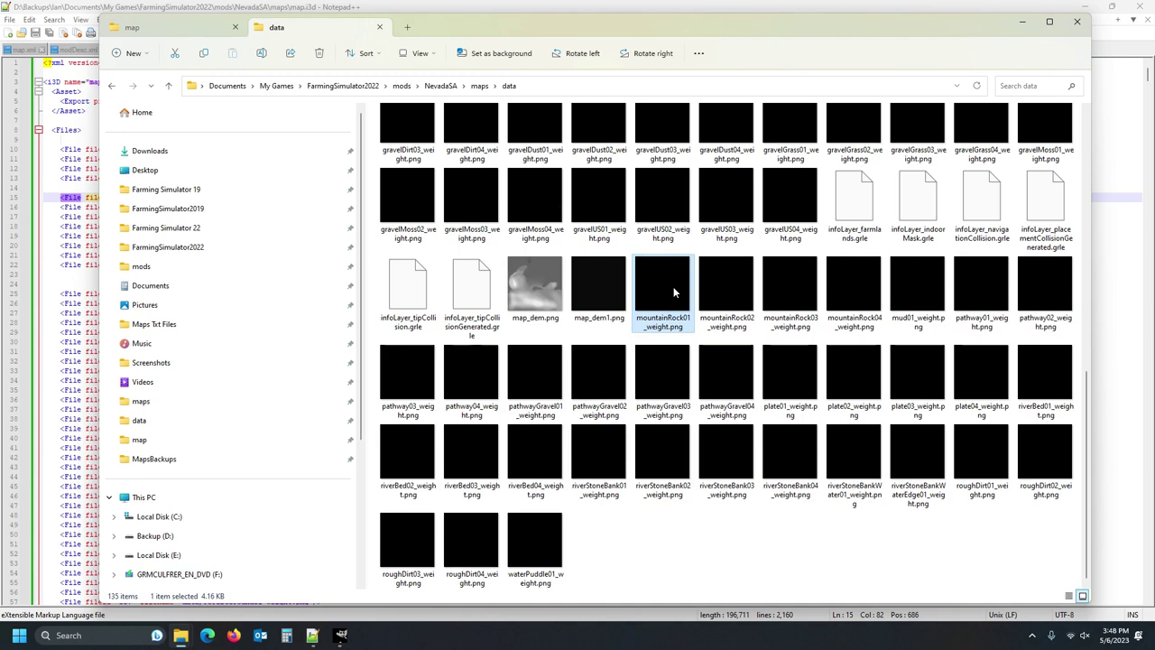
- Copy mountainRock01 to mountainRock04 weight maps from the Nevada_converted map folder into the NevadaSA data folder, replacing the existing files
click(186, 29)
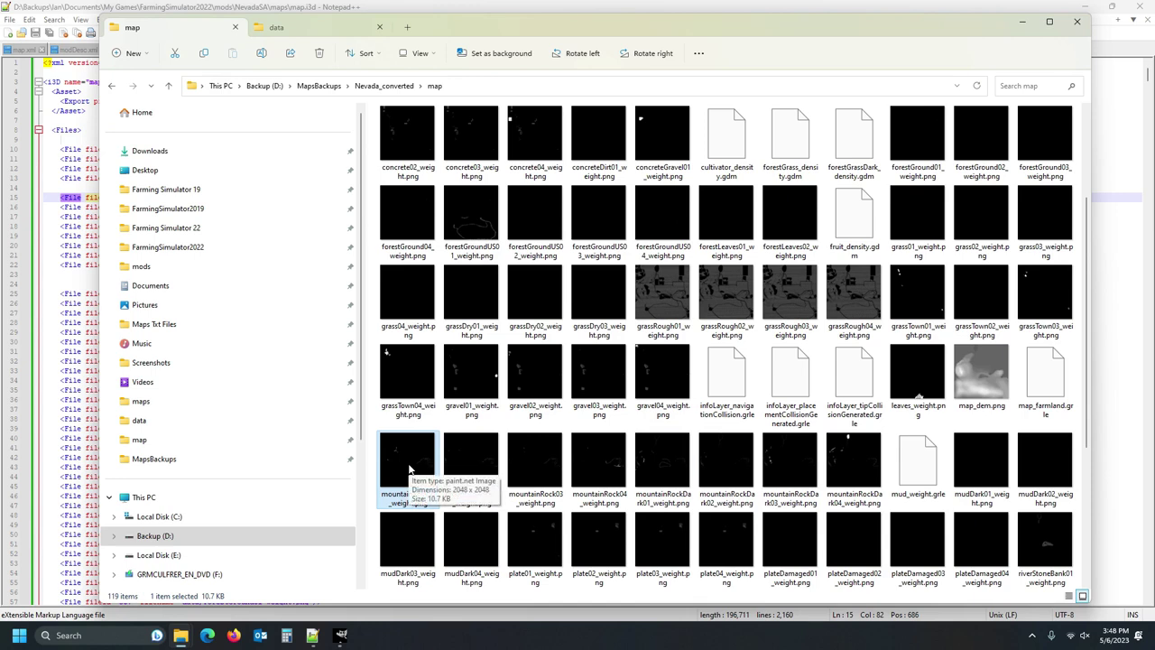
shift+click(600, 471)
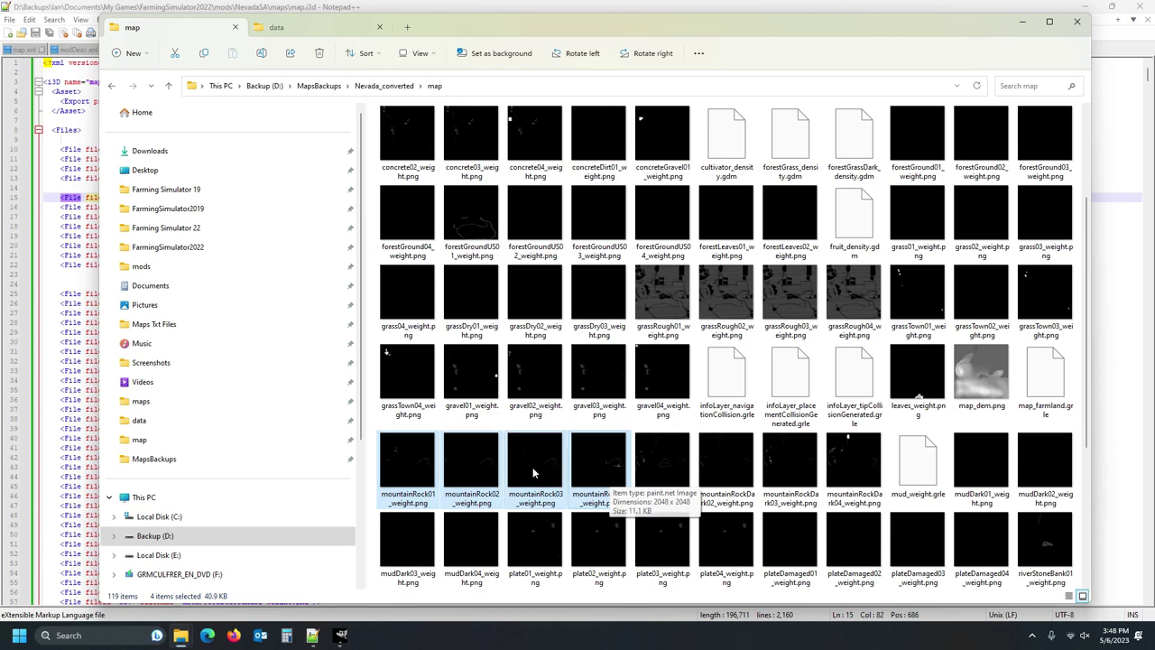
drag(607, 471, 635, 338)
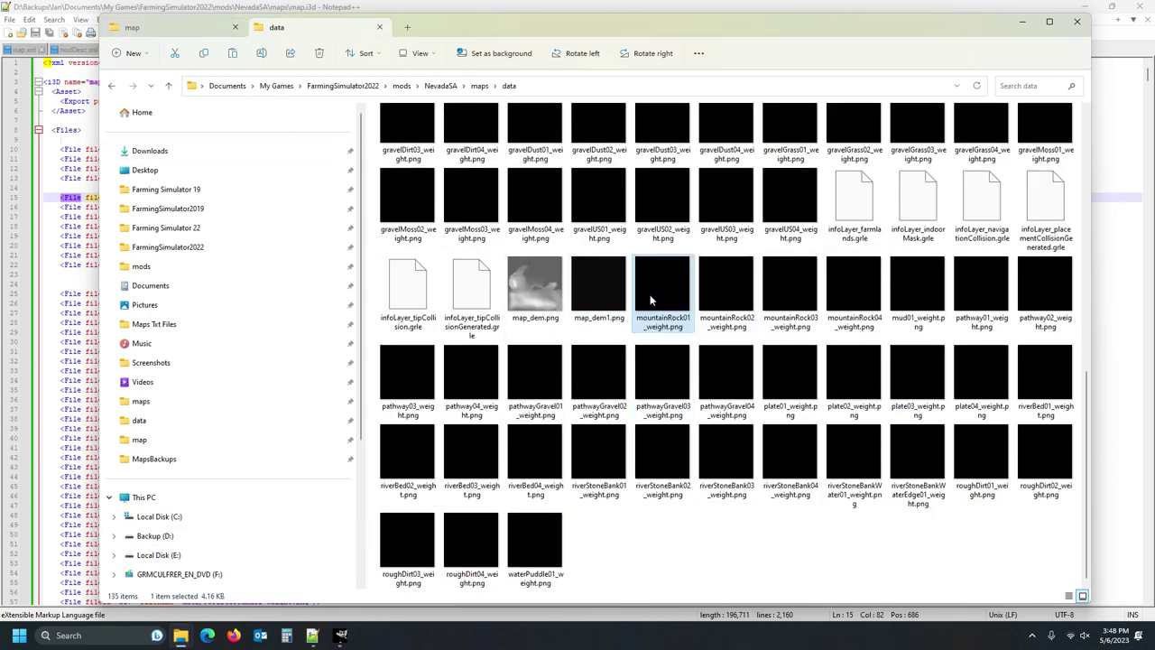
drag(749, 386, 756, 442)
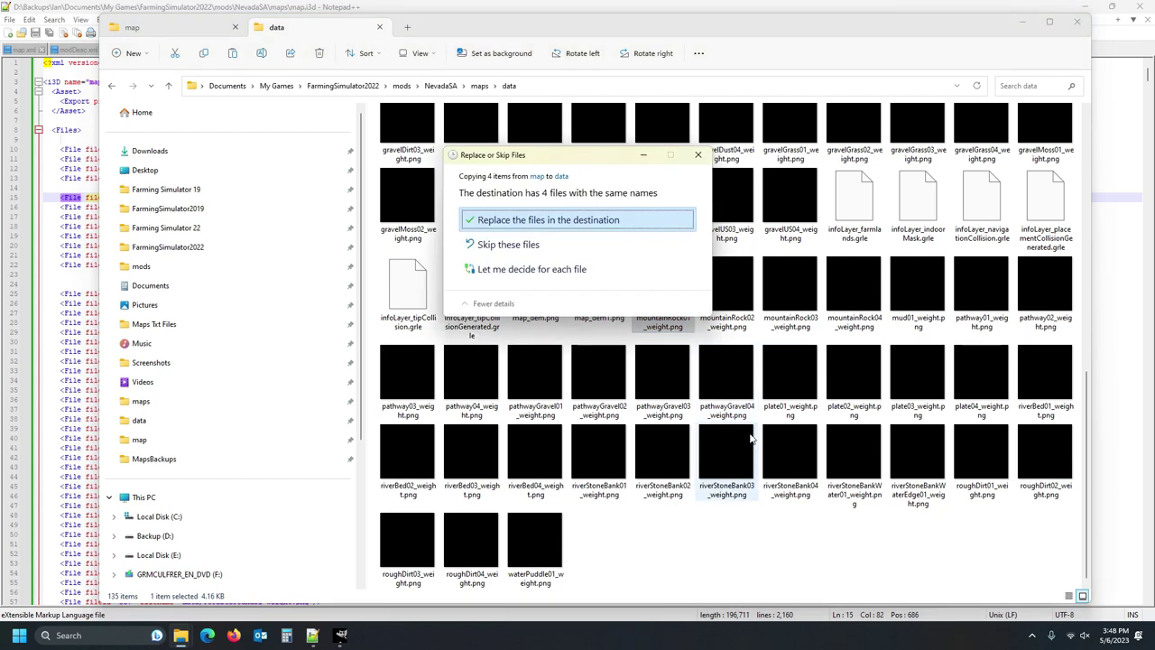
click(566, 221)
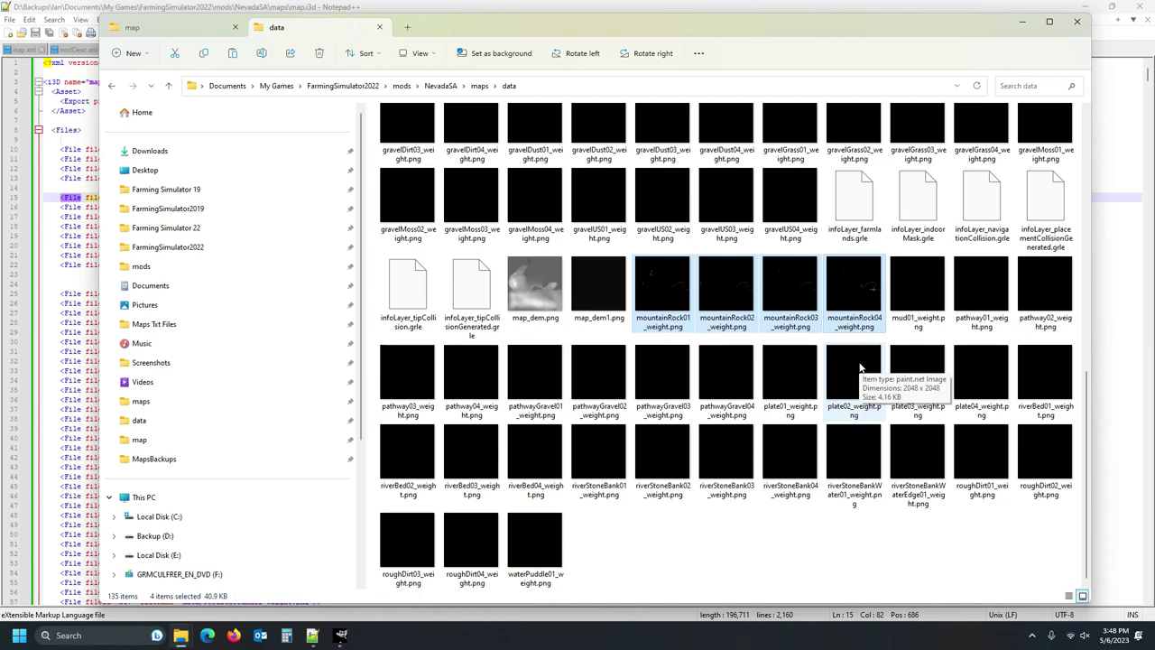
scroll(859, 368, up, 7)
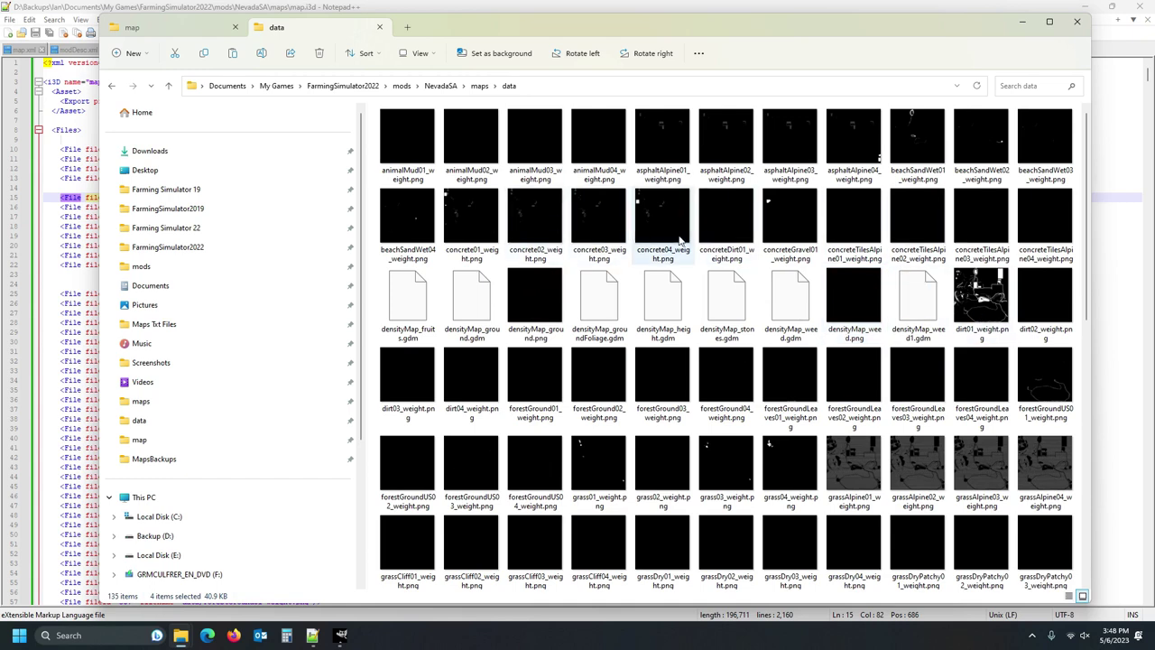
- Switch to Notepad++ and reload the modified NevadaSA map.i3d, placing the cursor after the opening Files tag
scroll(681, 239, down, 5)
scroll(694, 241, down, 2)
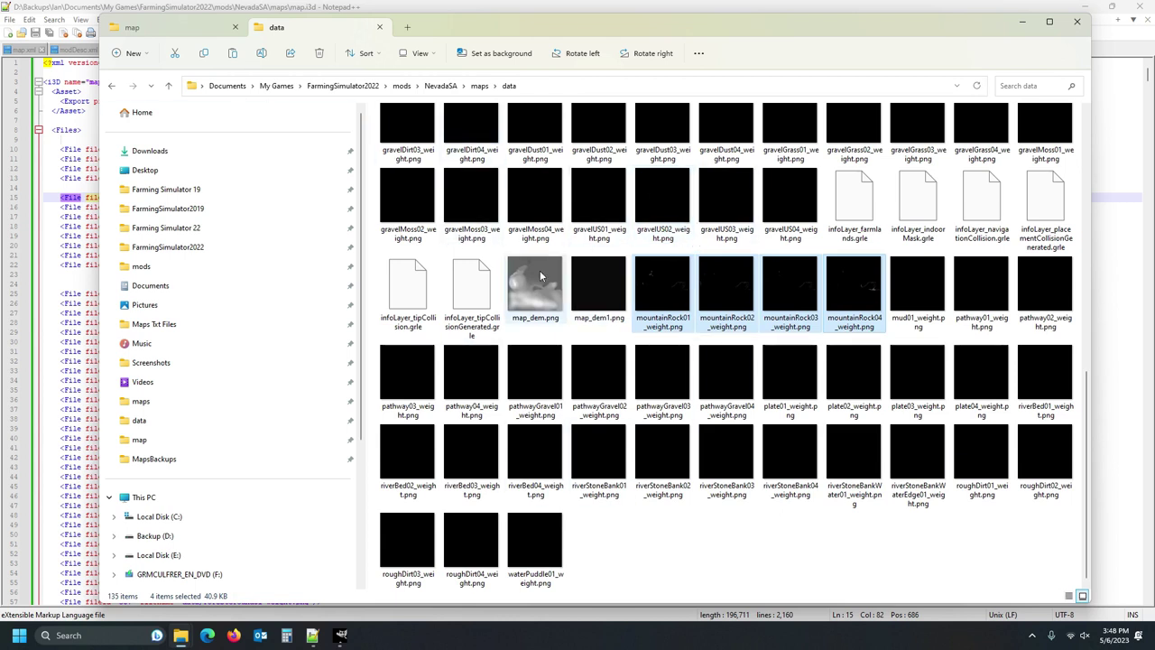
click(56, 11)
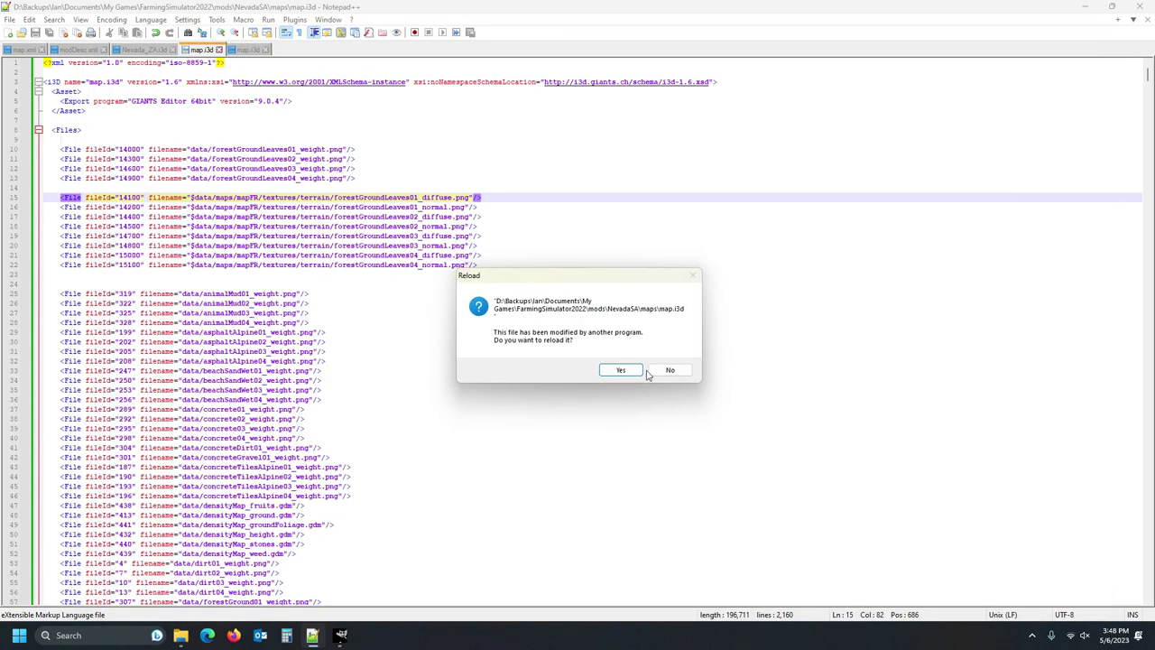
click(622, 371)
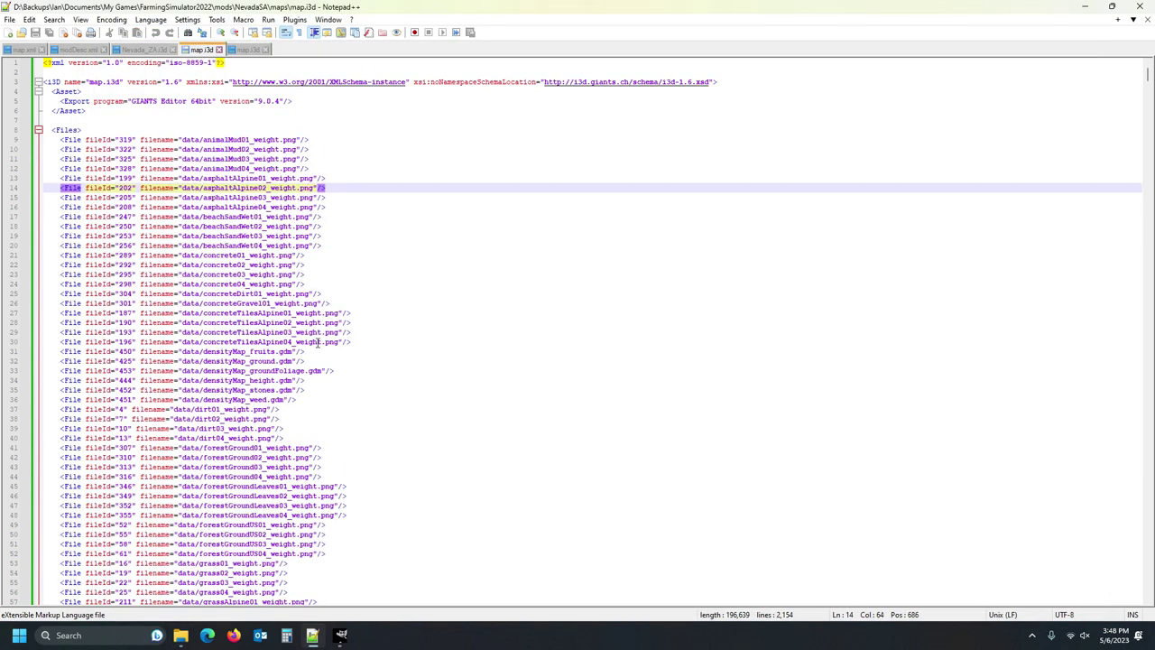
click(107, 130)
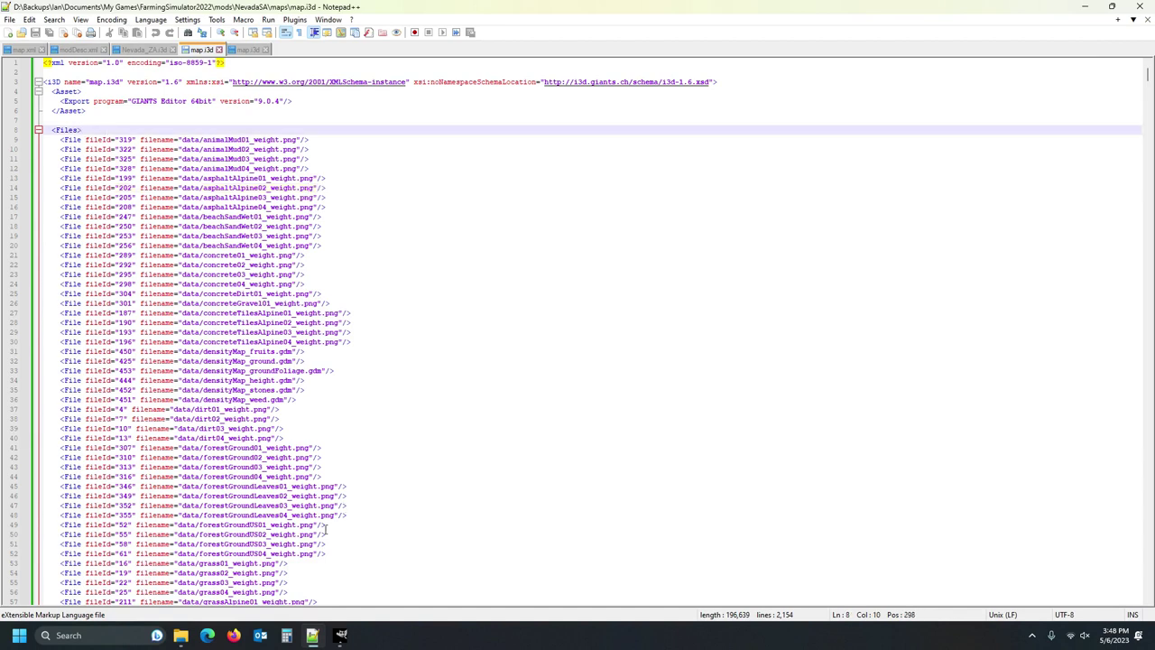
- Compare the weight maps in the NevadaSA data folder with the file entries in the NevadaSA map.i3d
mouse_move(180, 635)
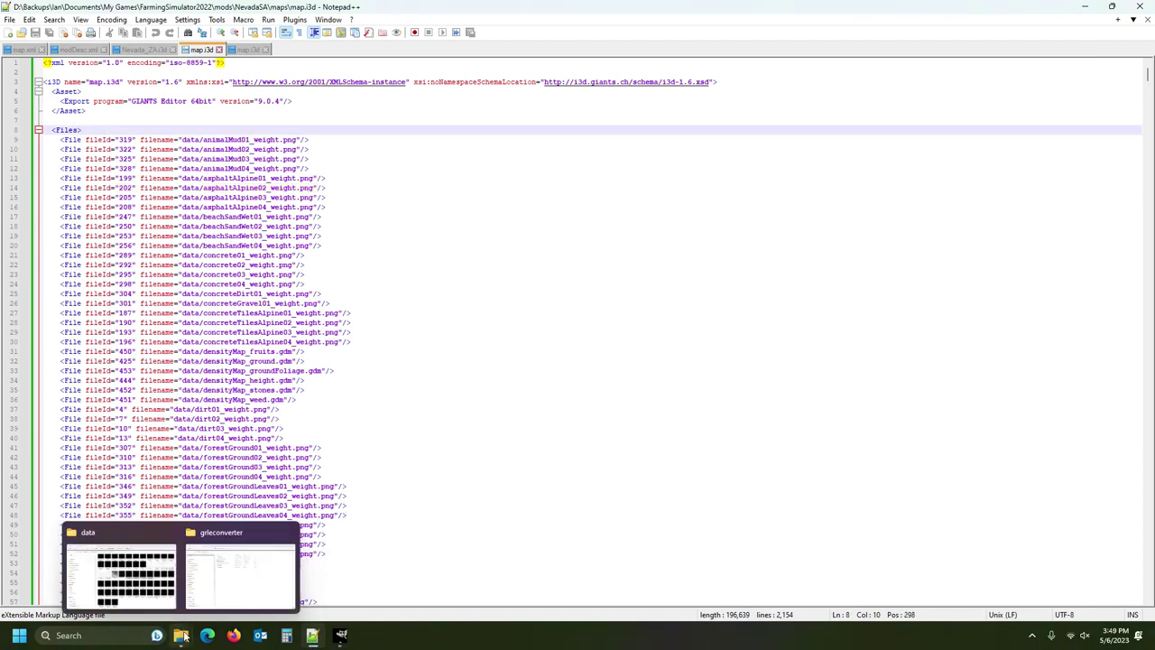
click(136, 542)
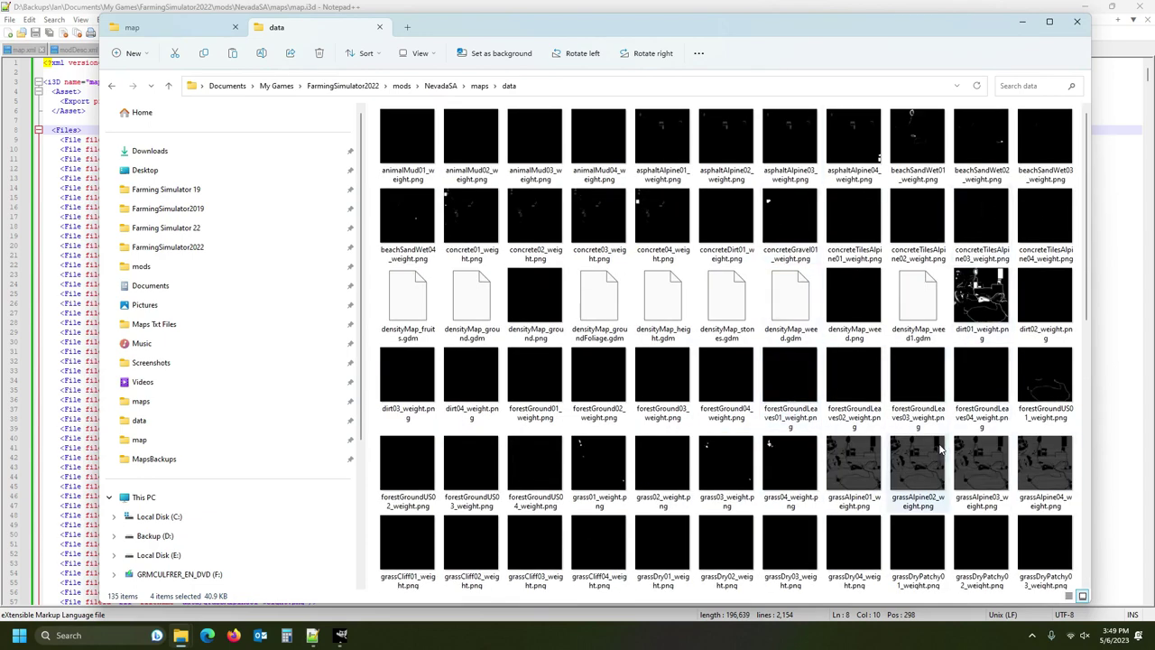
scroll(939, 451, down, 6)
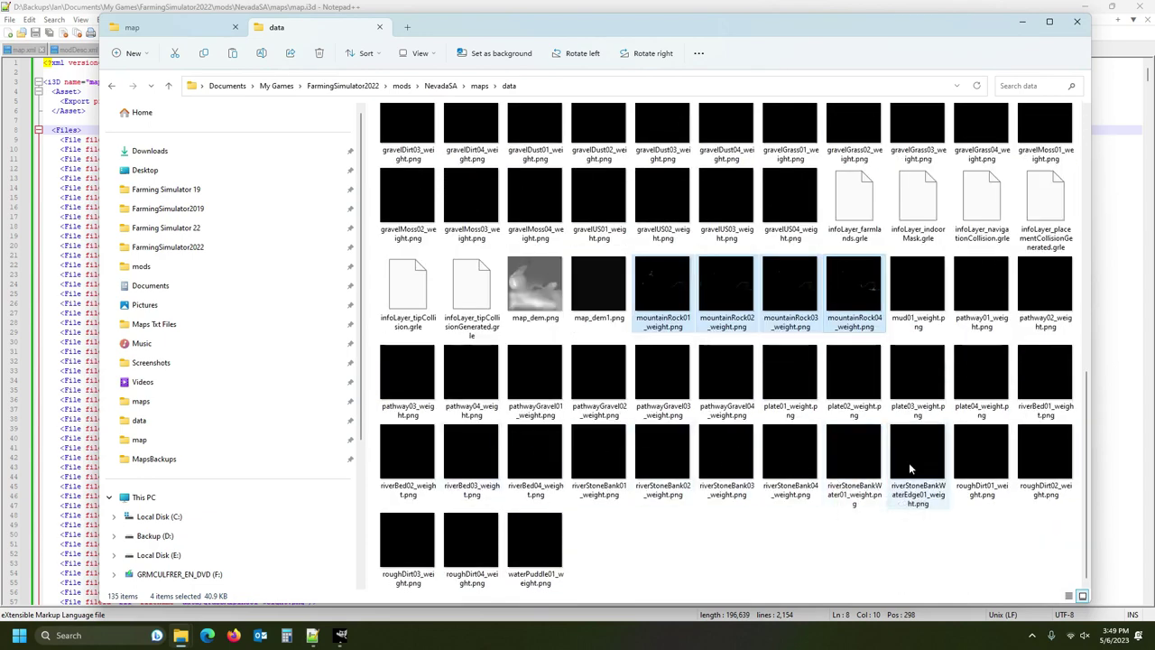
scroll(756, 458, up, 2)
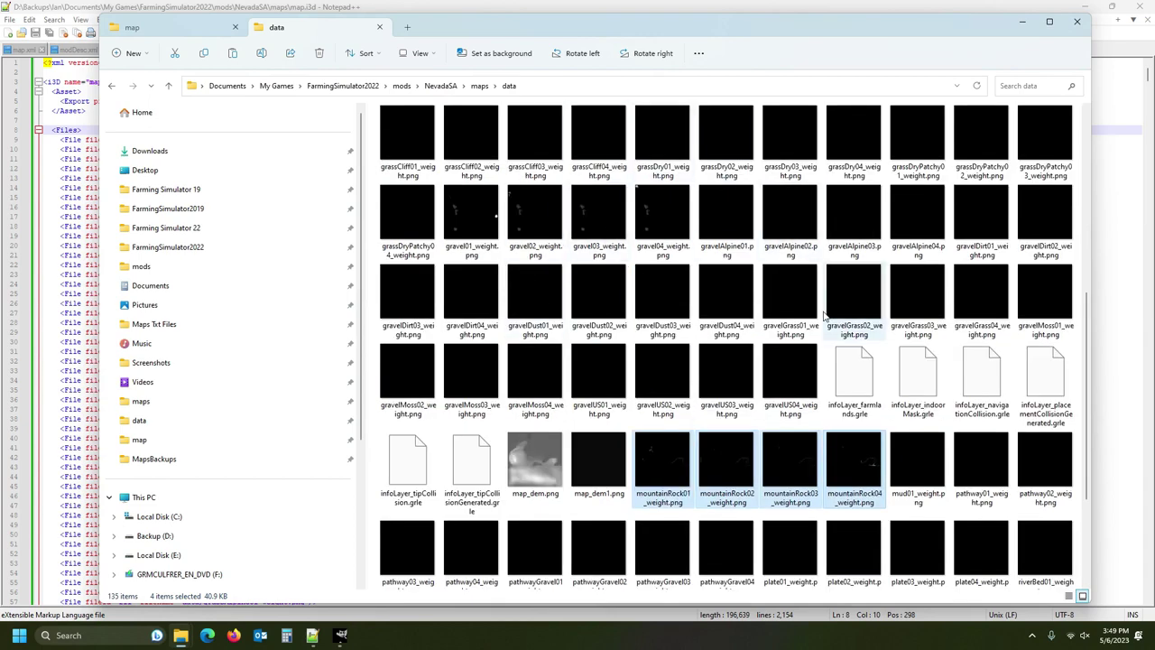
scroll(823, 313, up, 5)
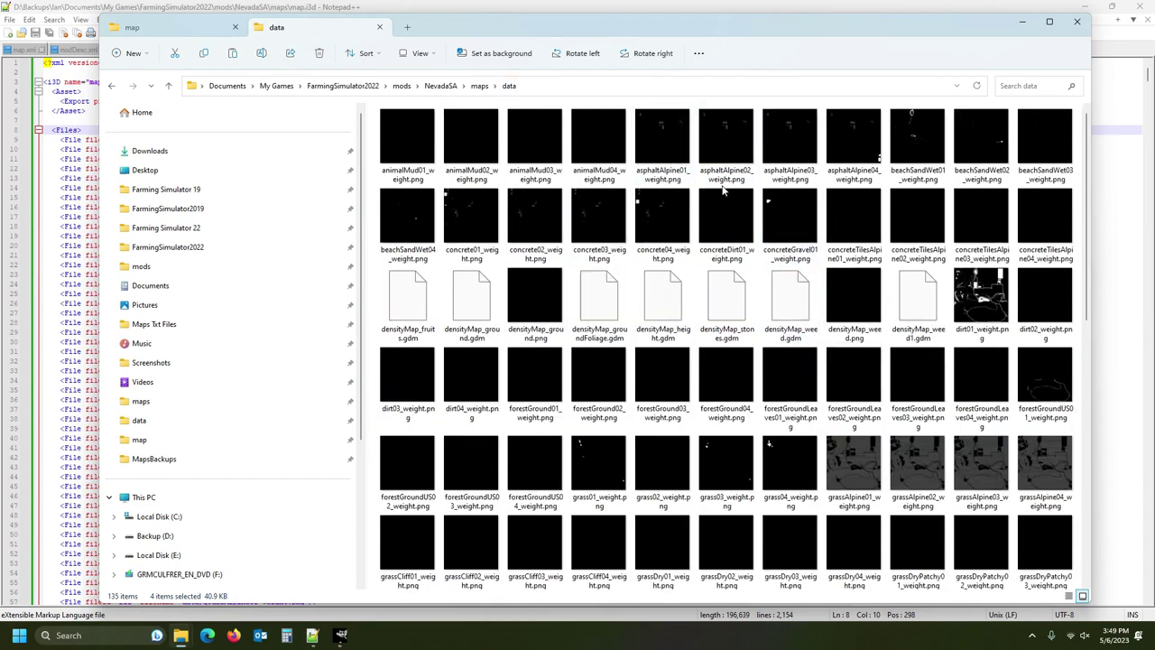
scroll(891, 456, down, 7)
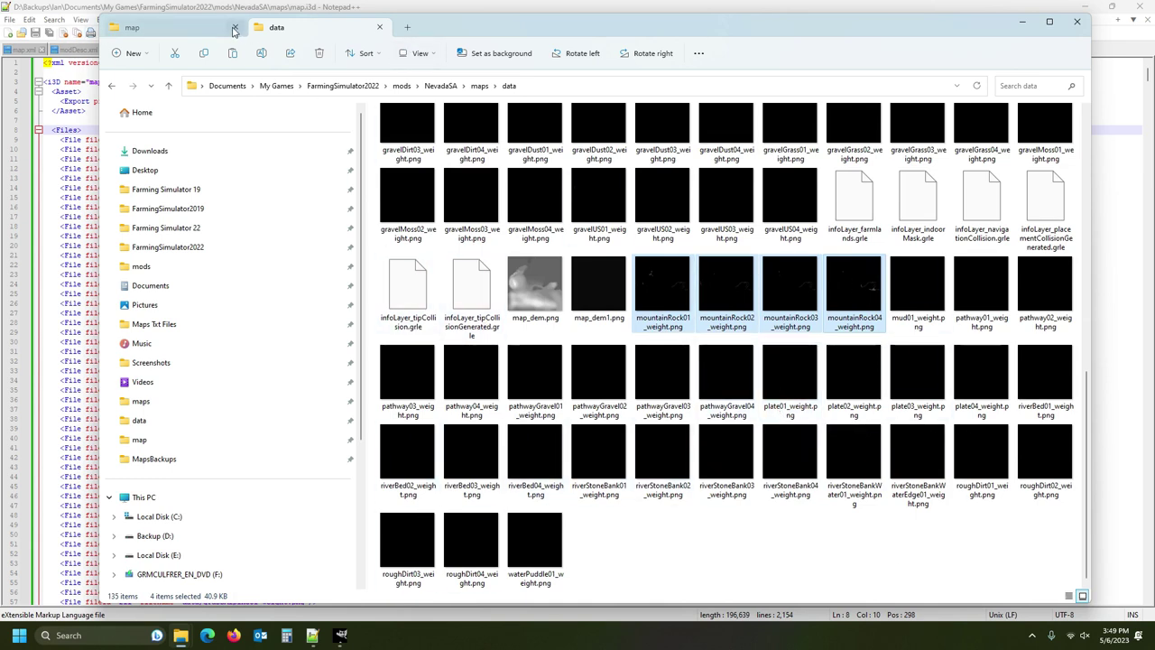
click(38, 9)
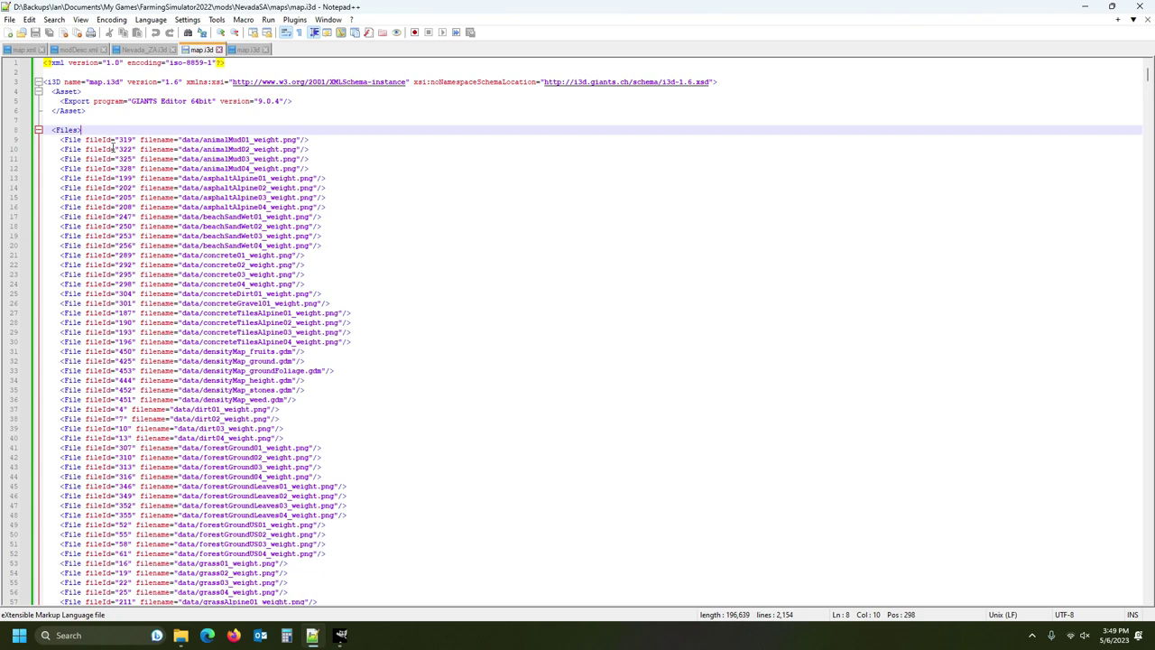
scroll(153, 183, down, 10)
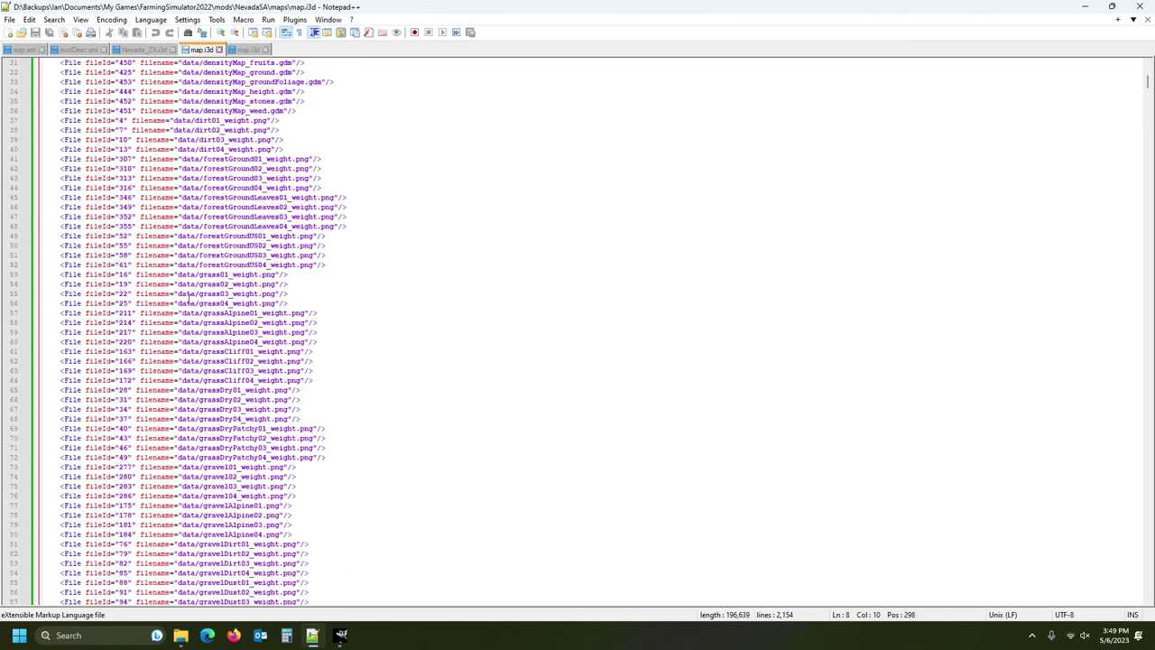
scroll(237, 316, up, 10)
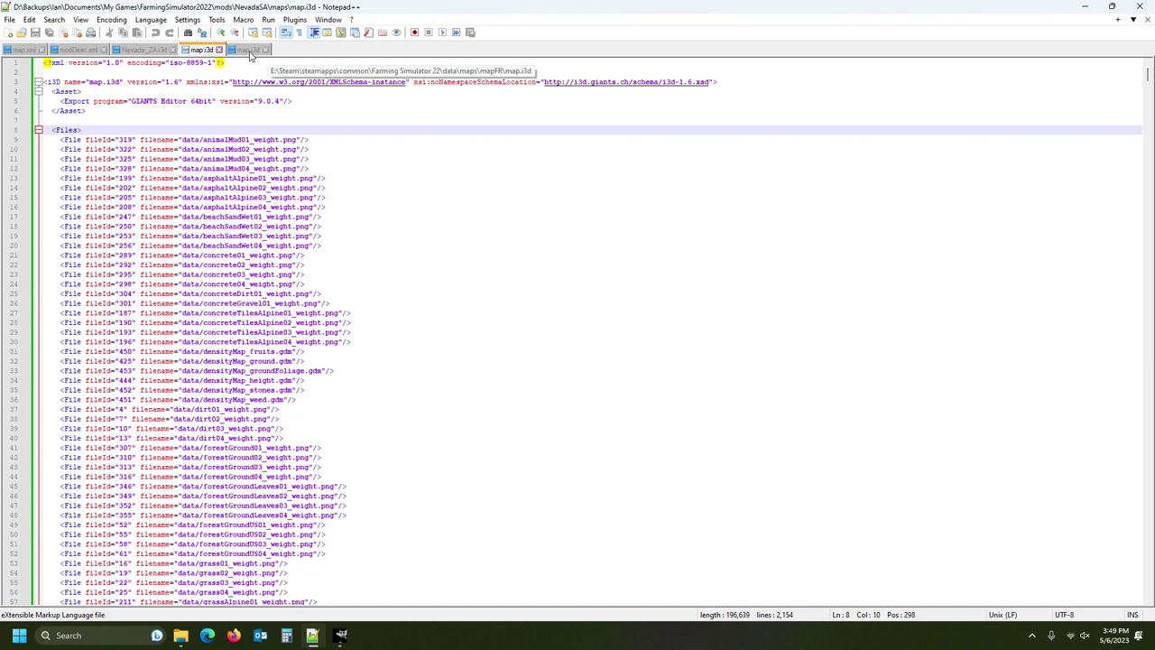
- Copy the mountainRockDark01 to mountainRockDark04 weight maps from the Nevada_converted map folder into the NevadaSA data folder
mouse_move(179, 640)
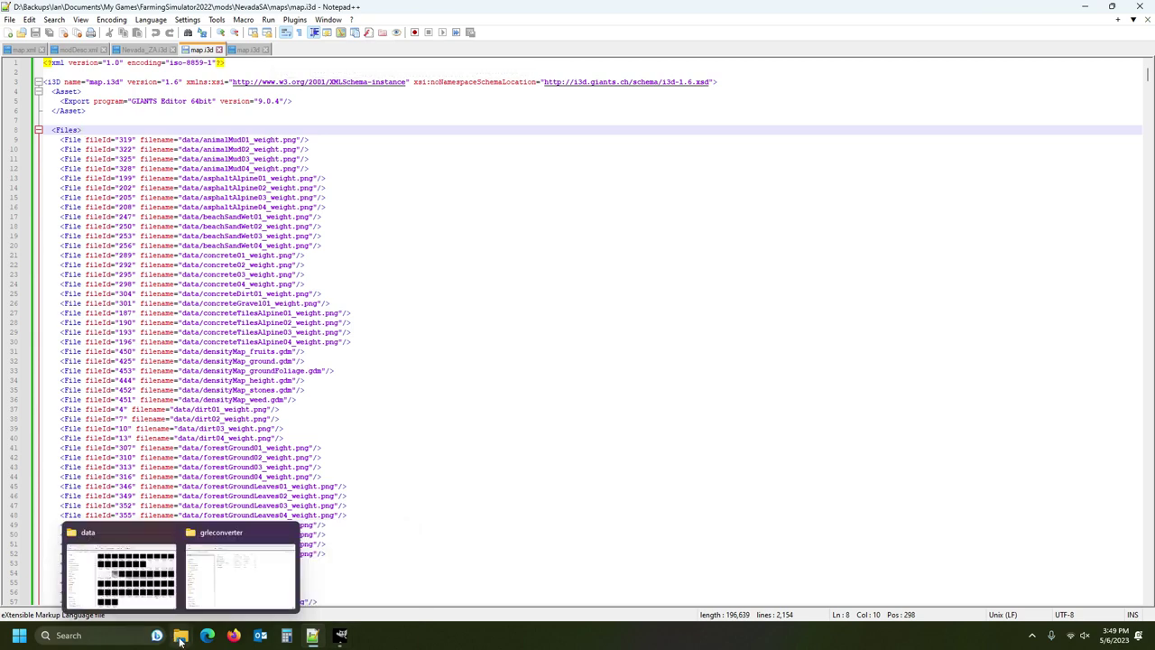
click(144, 559)
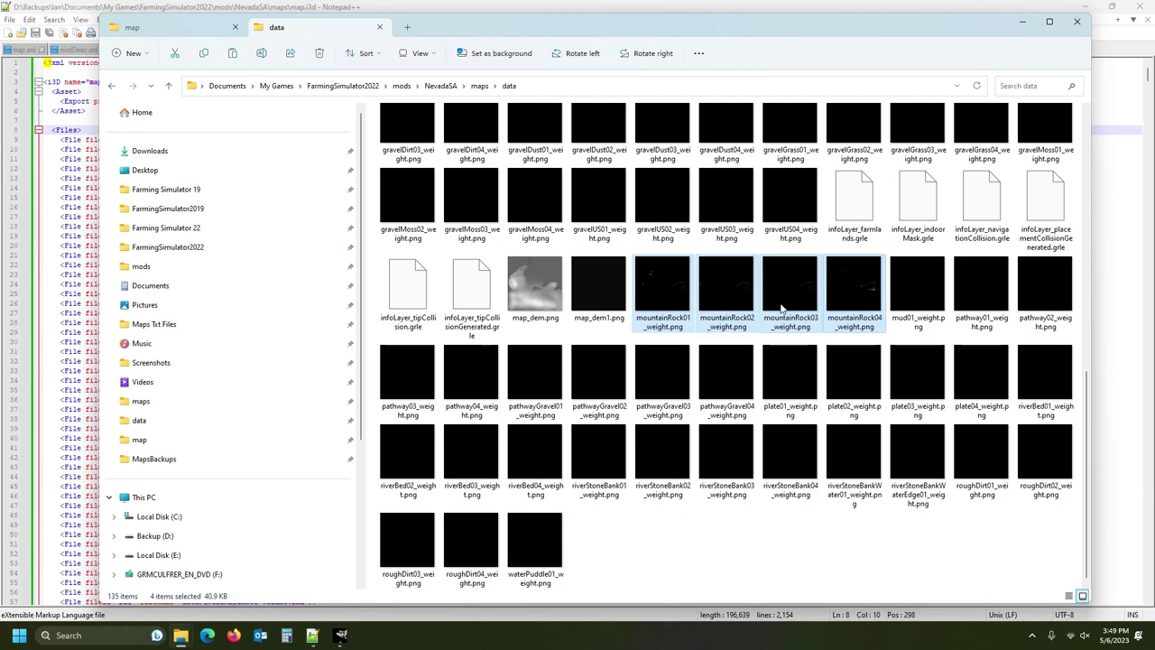
click(155, 28)
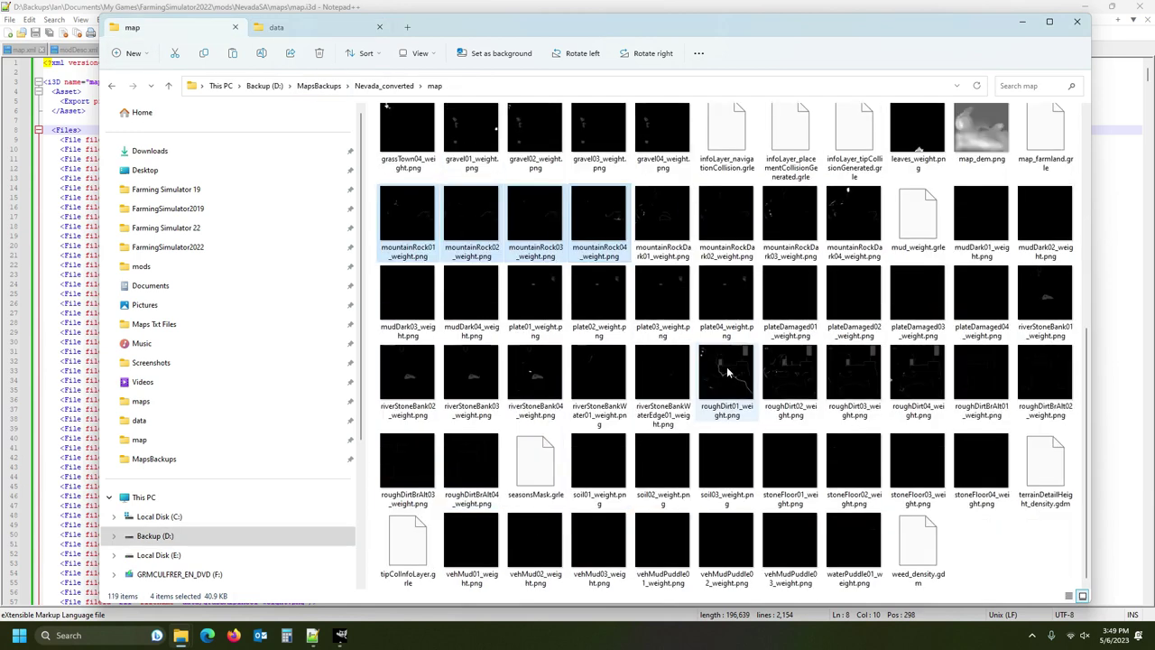
scroll(699, 379, up, 2)
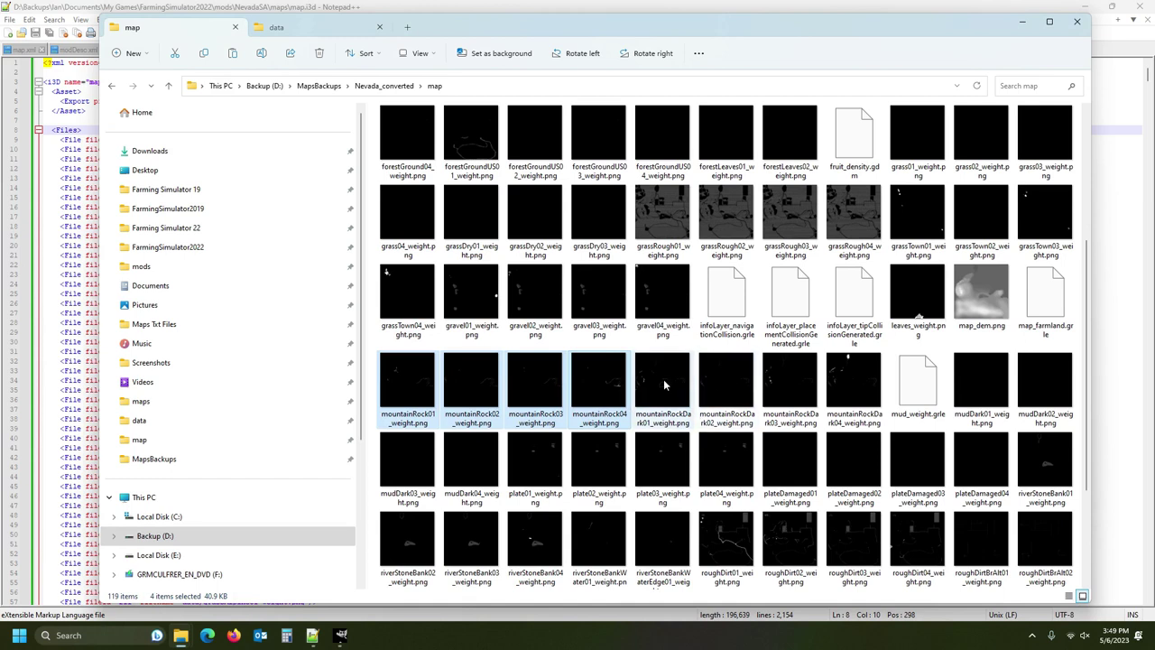
click(664, 386)
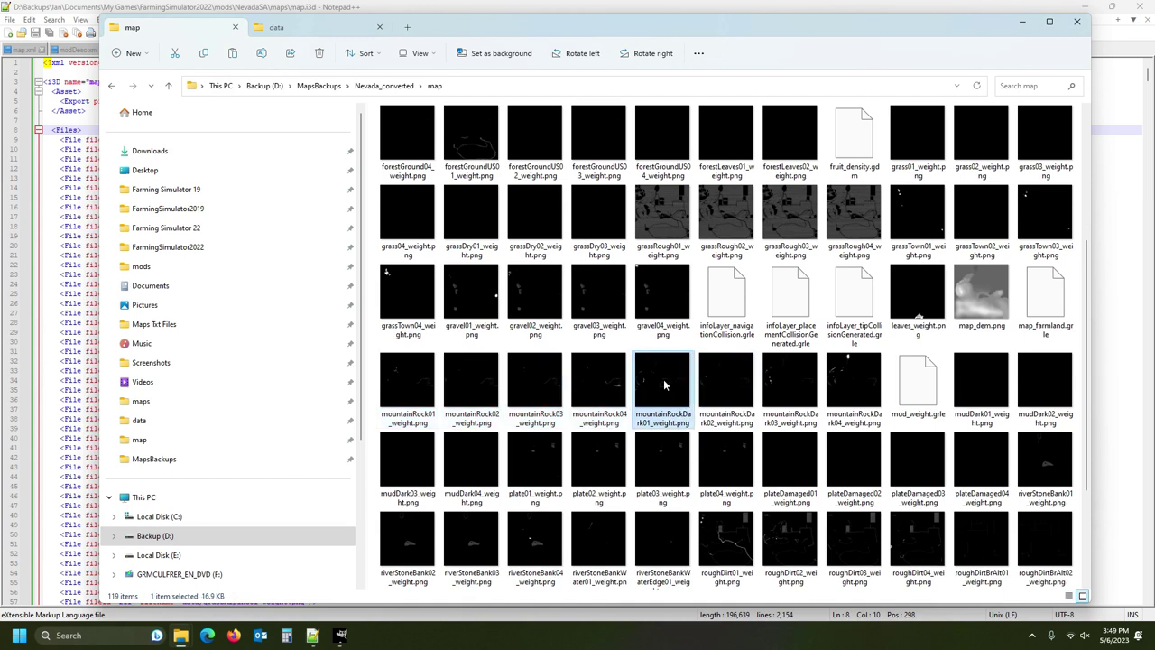
shift+click(856, 397)
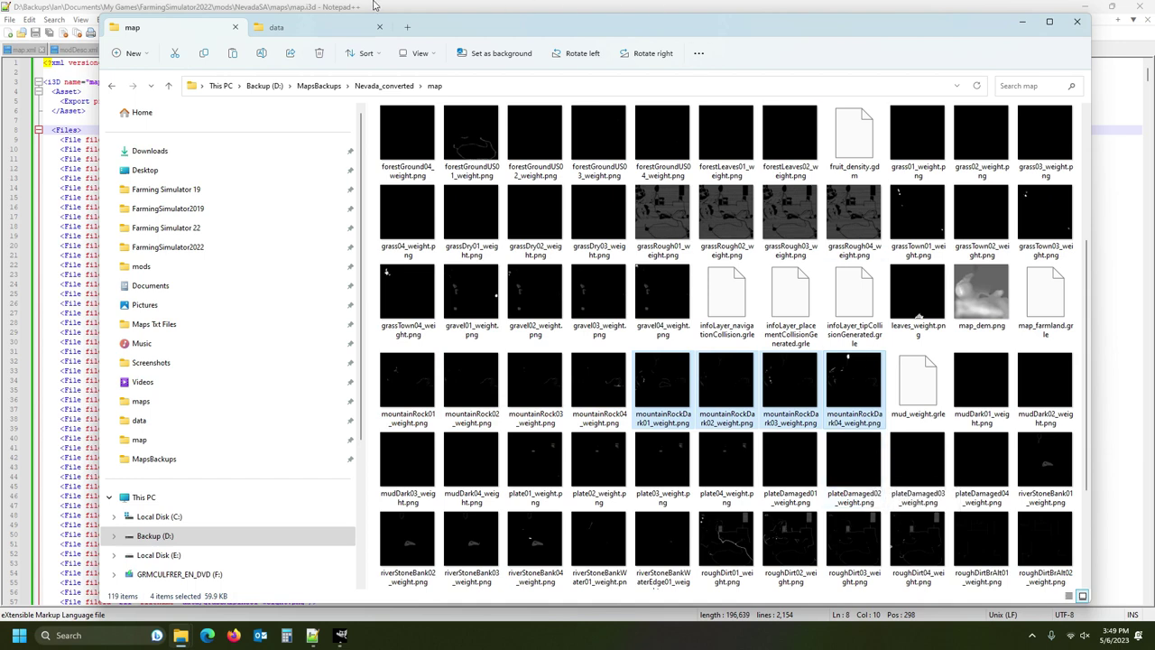
click(298, 29)
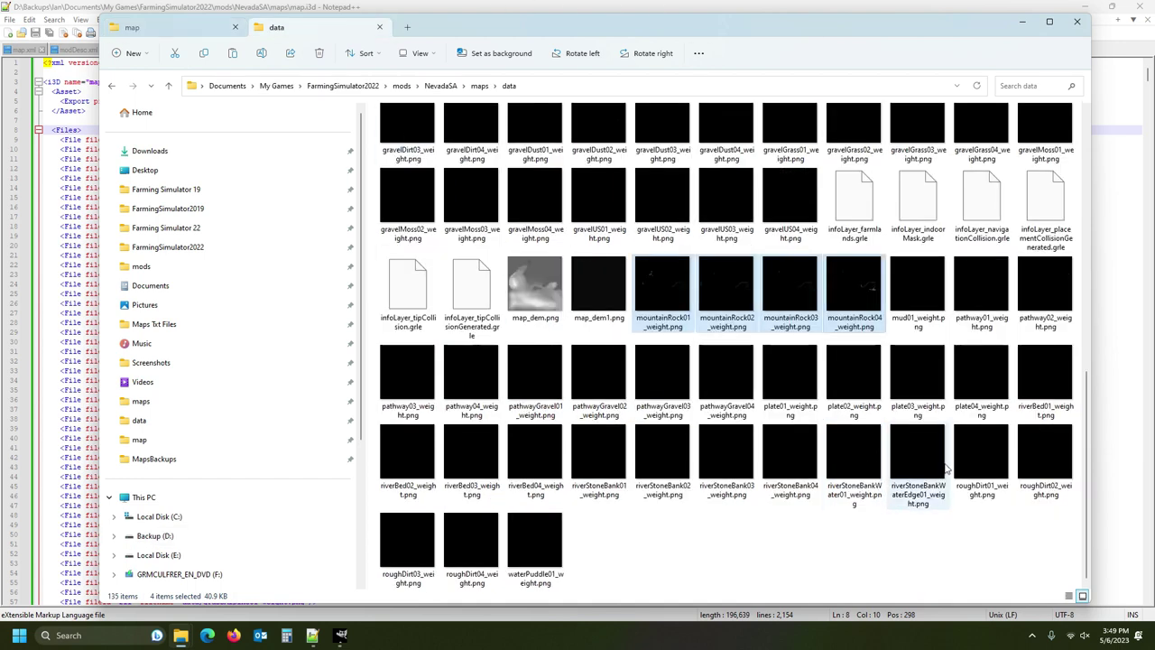
click(738, 380)
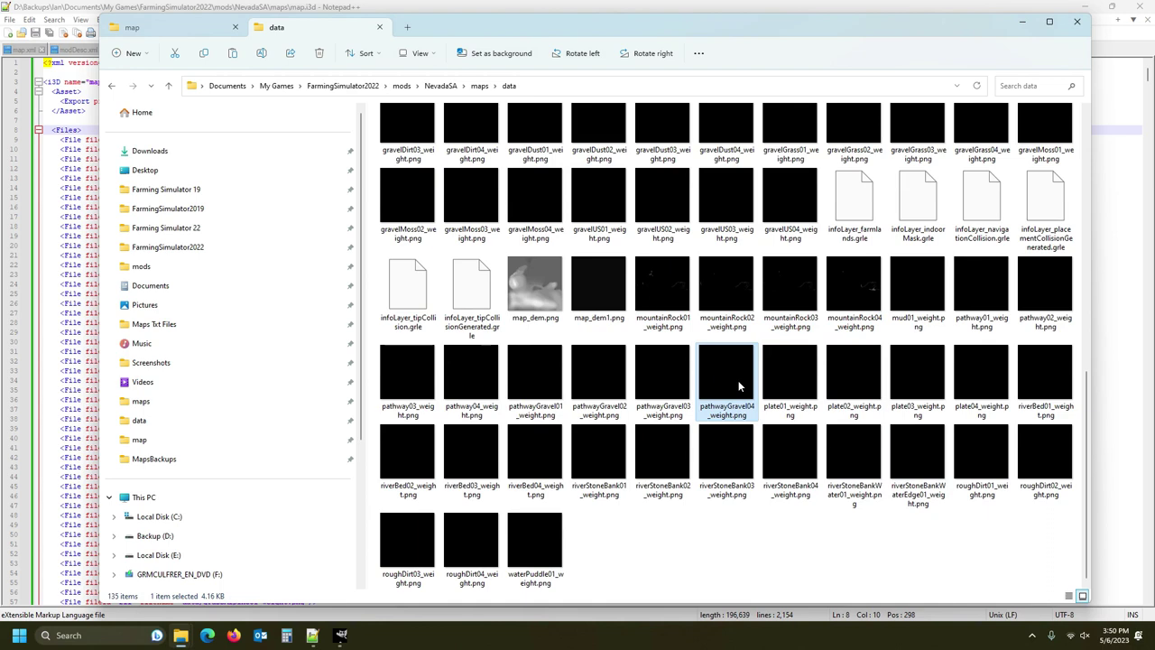
key(ctrl+v)
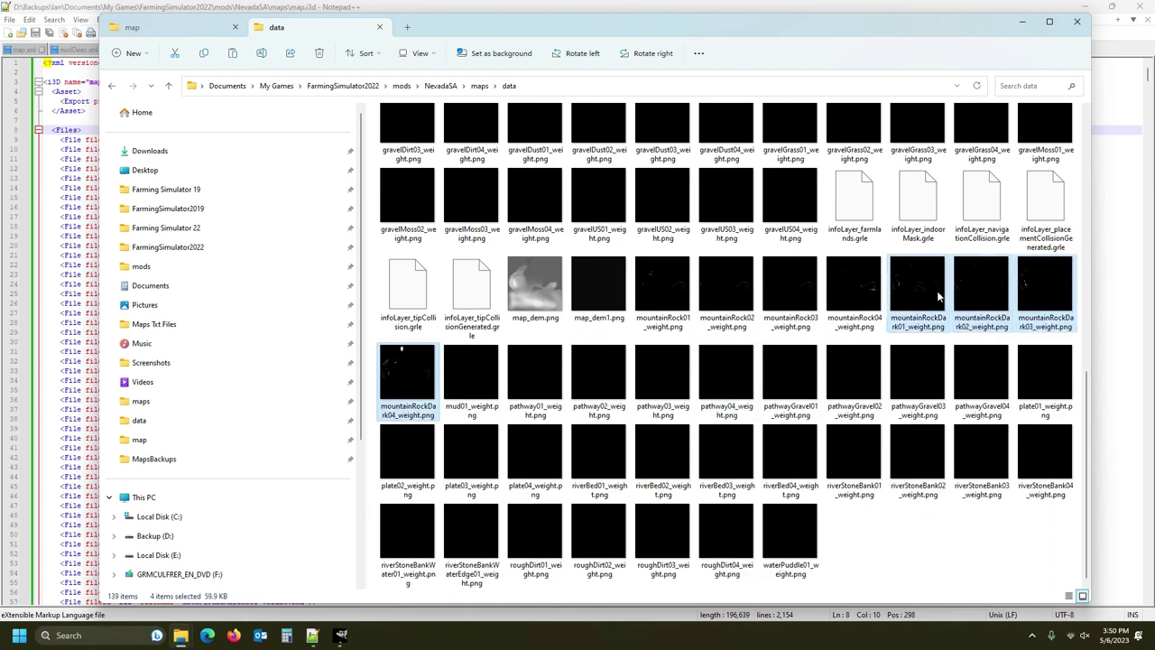
- Switch to Notepad++ and search the base-game mapFR map.i3d for "mountain" from the beginning of the file
click(519, 11)
click(250, 51)
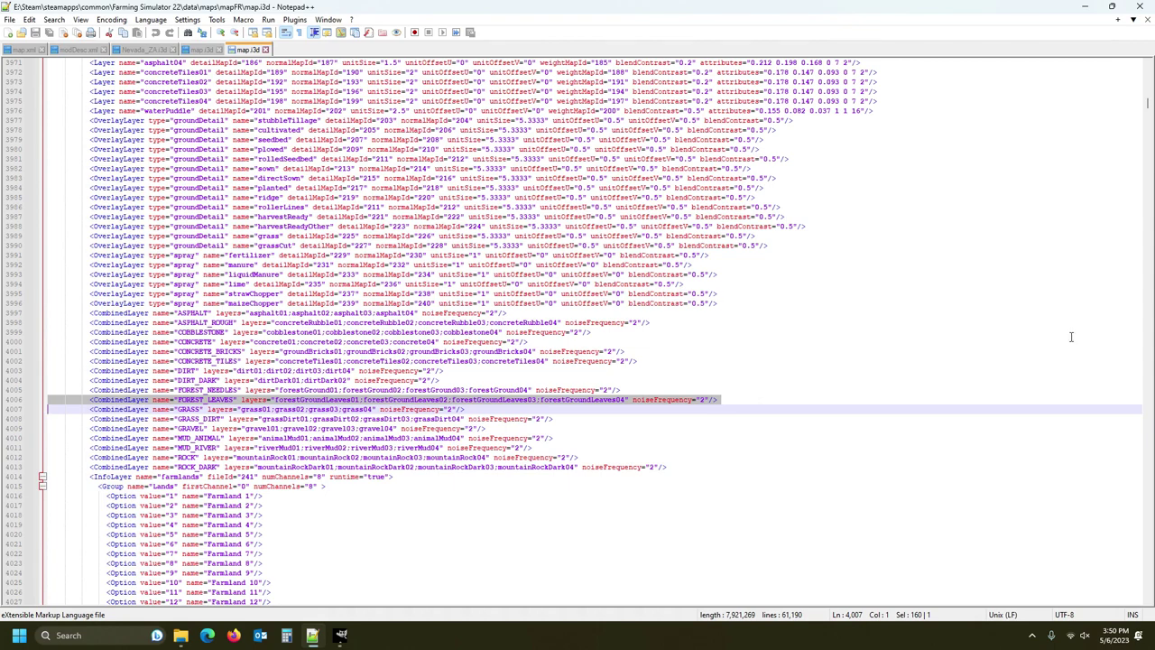
drag(1148, 108, 1149, 65)
click(805, 101)
key(ctrl+f)
text(mountain)
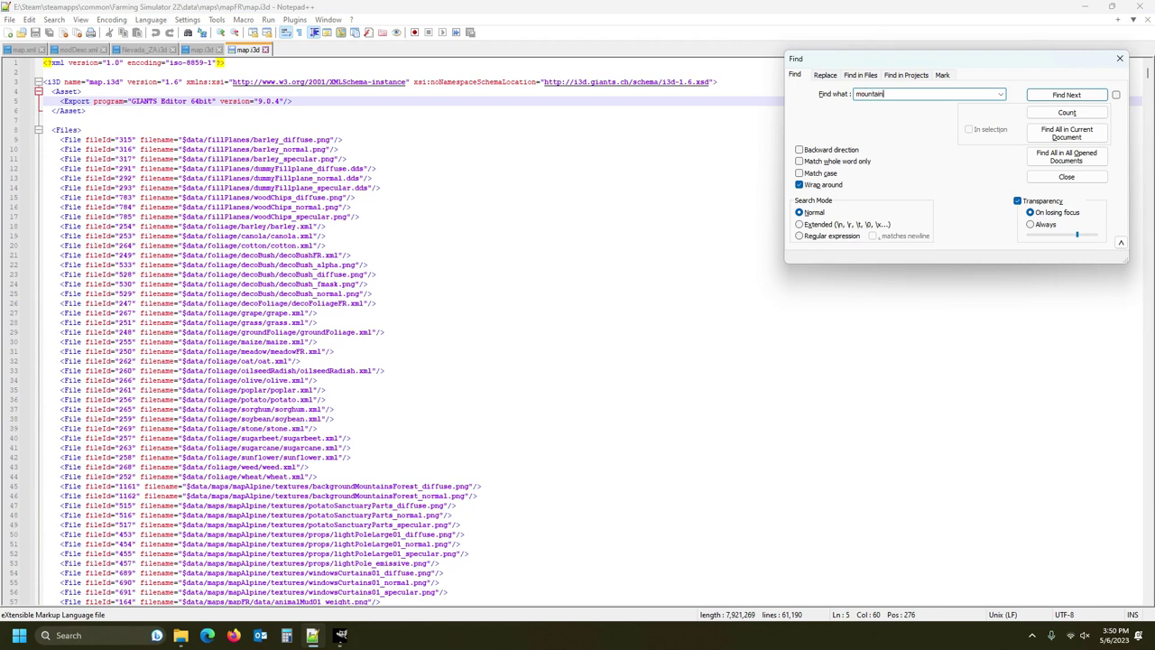
click(1056, 95)
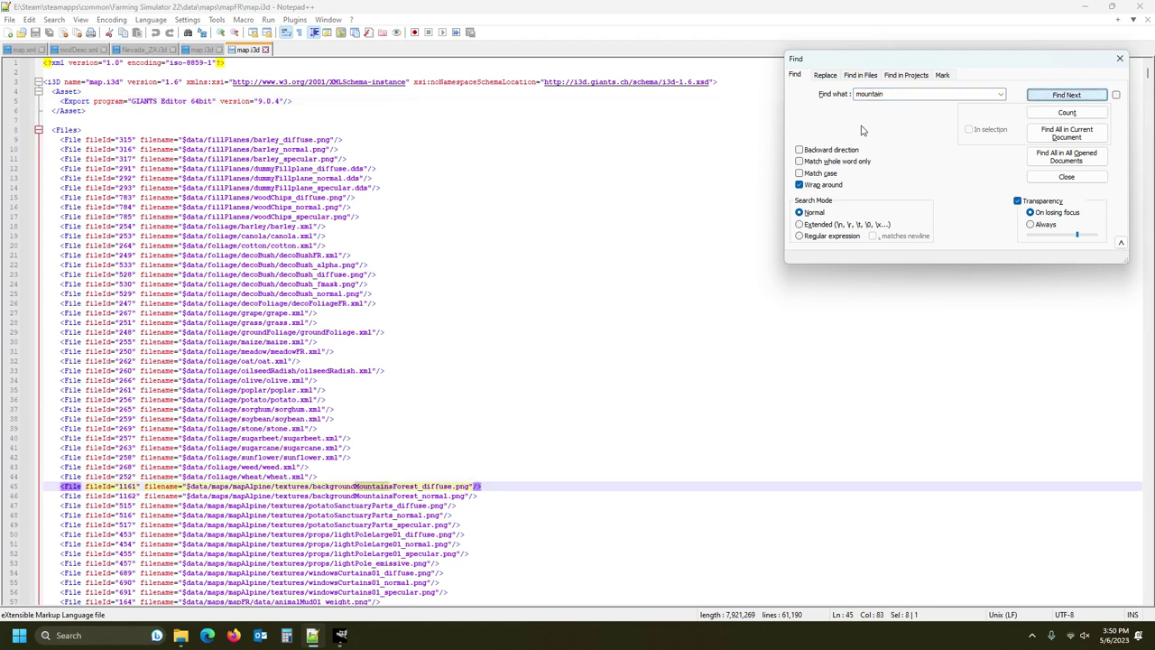
scroll(327, 359, down, 4)
scroll(377, 373, down, 2)
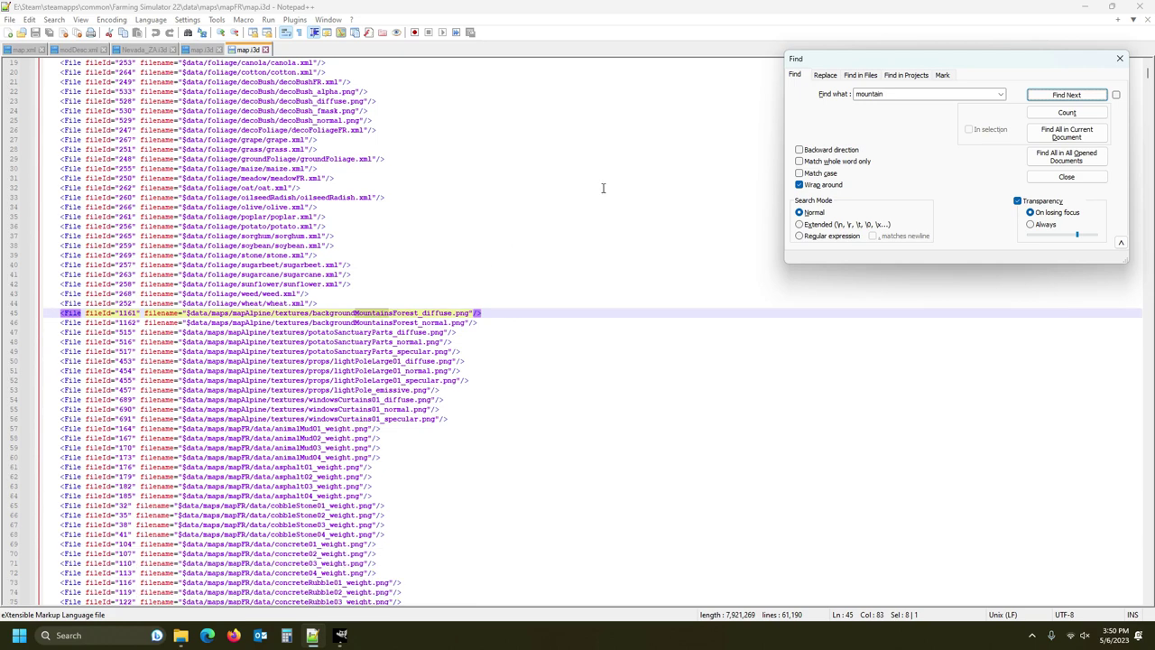
click(1045, 96)
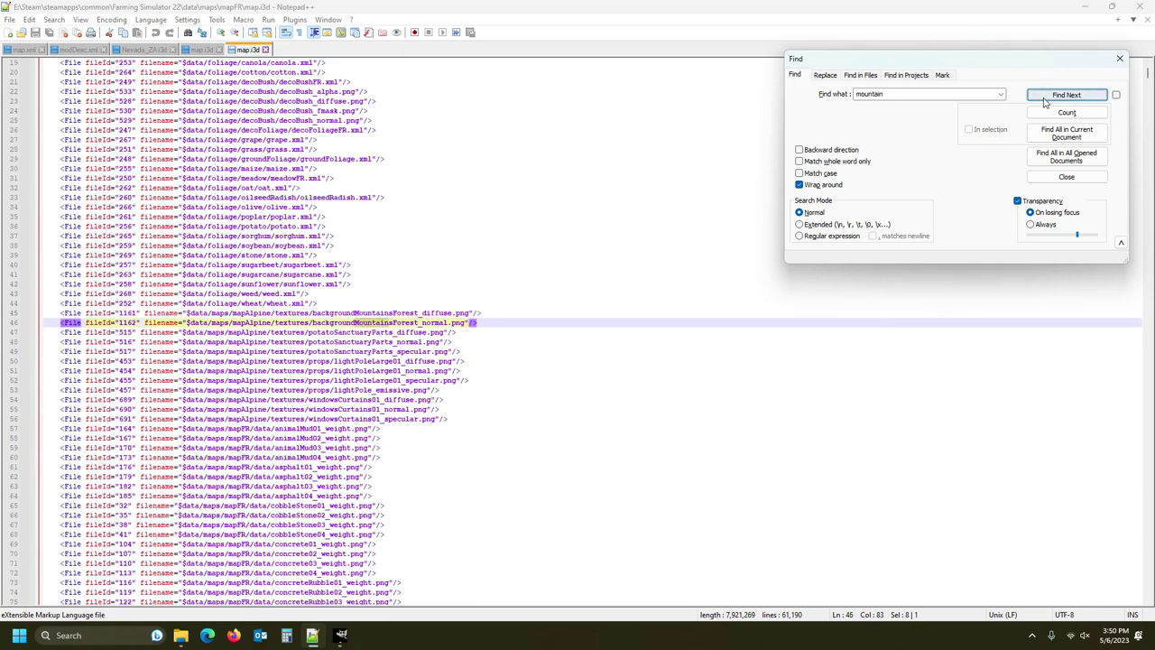
- Search the mapFR map.i3d for "rock" and copy the four mountainRockDark01 to mountainRockDark04 weight file entries
double_click(919, 94)
text(rock)
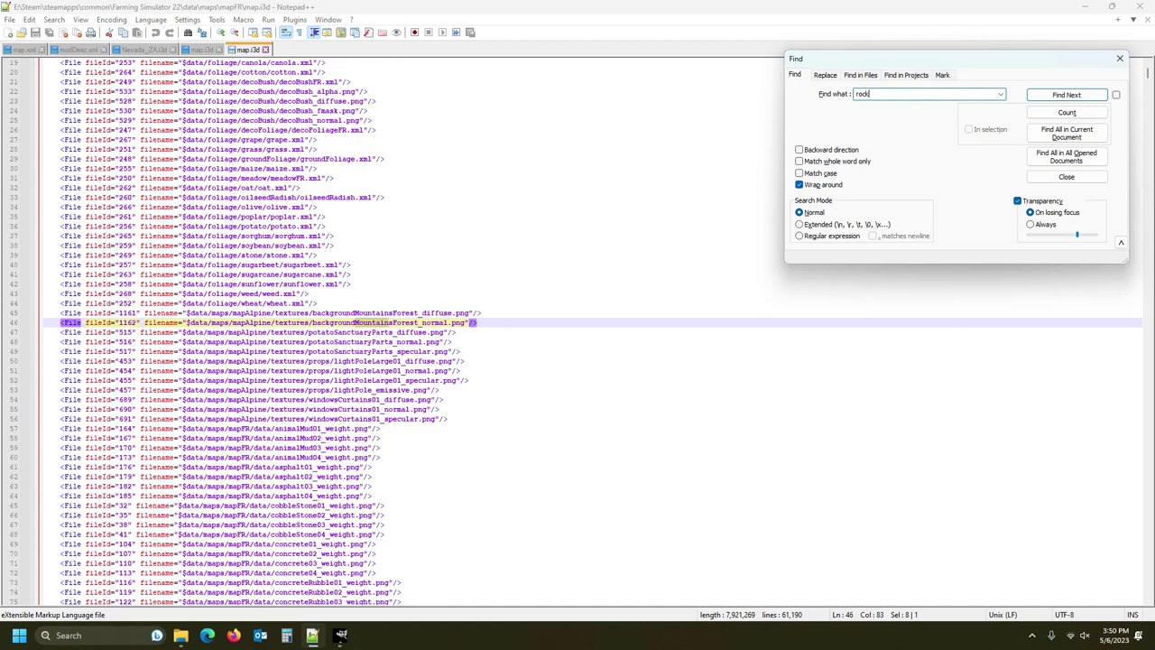
key(Return)
scroll(364, 359, down, 2)
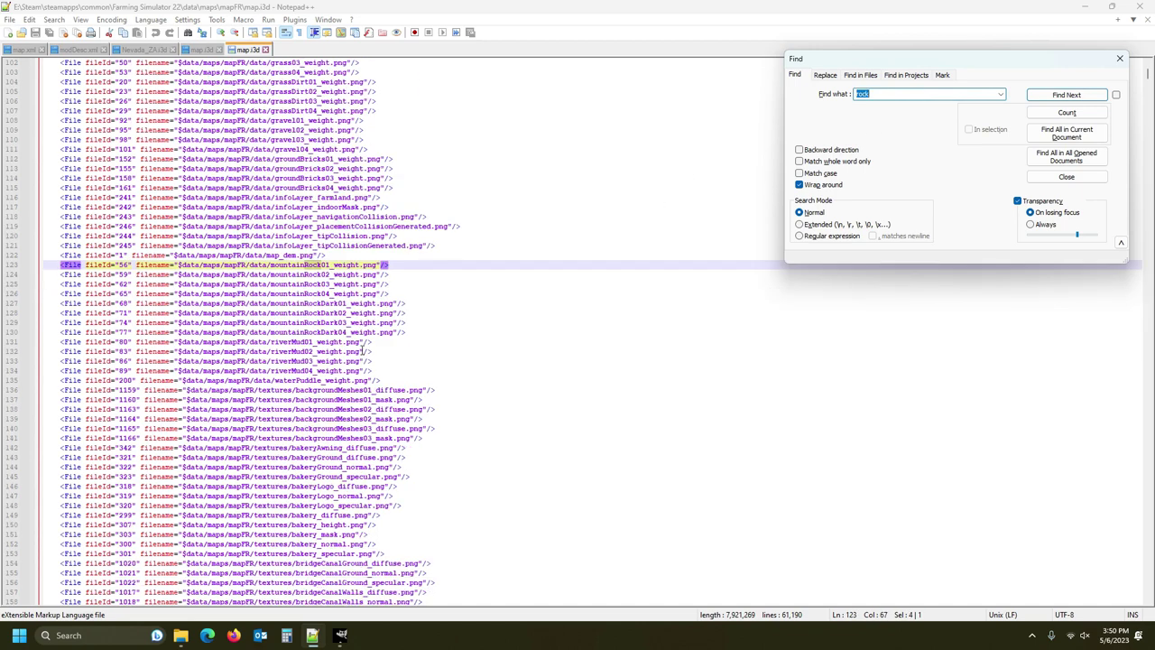
click(318, 305)
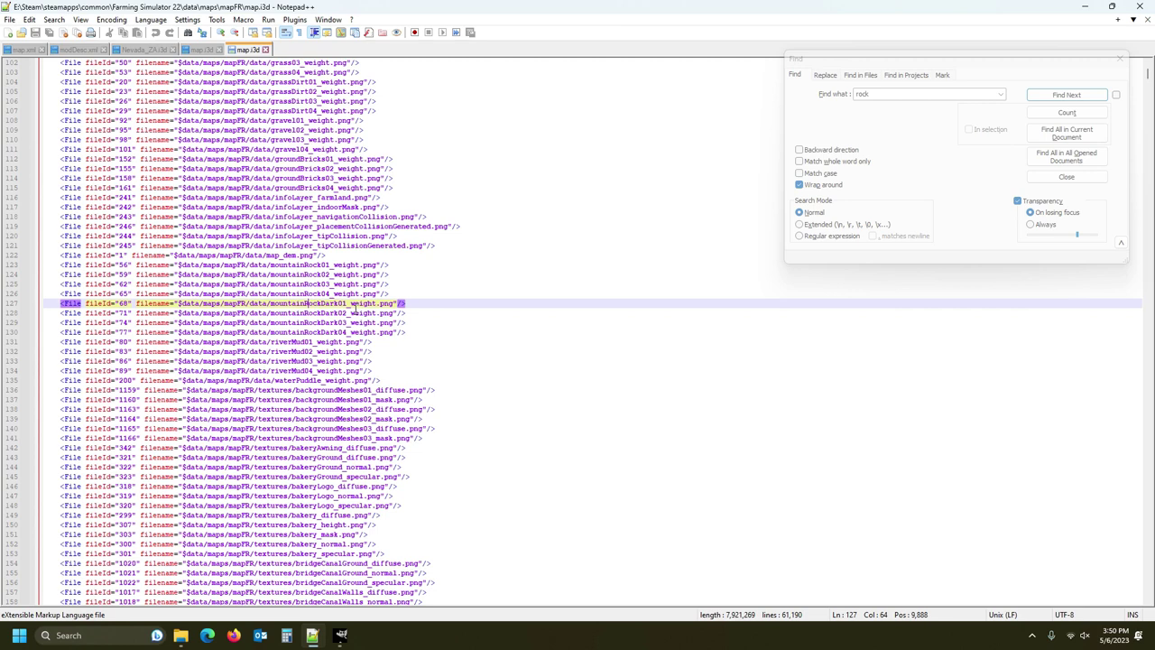
drag(5, 307, 11, 336)
key(ctrl+c)
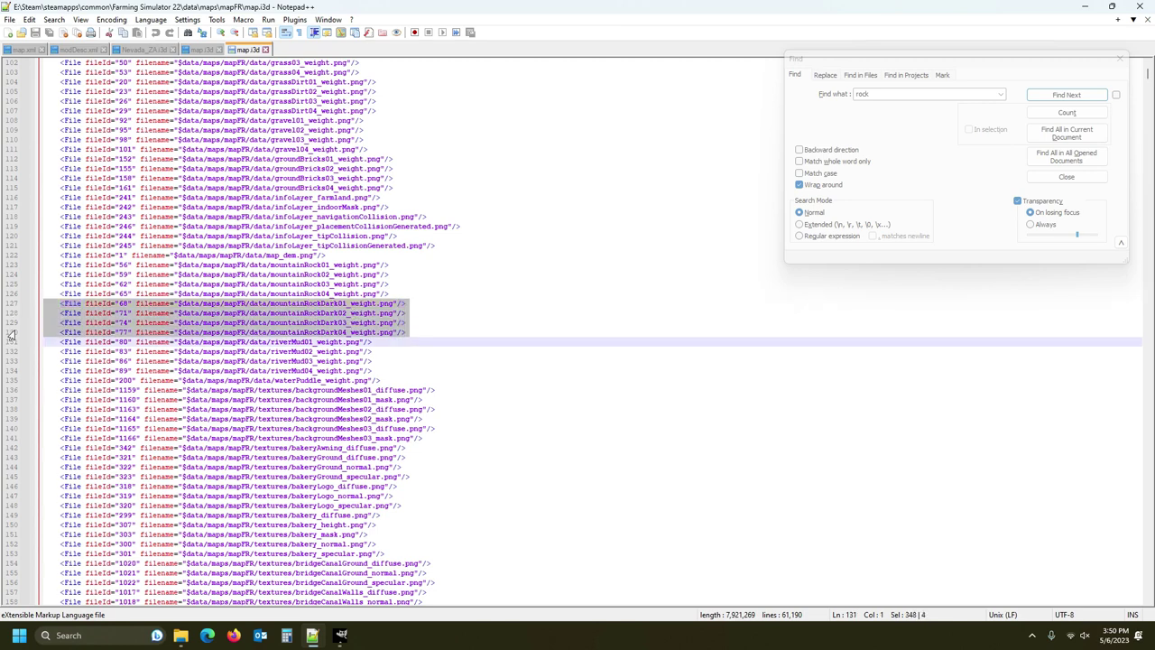
- Paste the four mountainRockDark weight file entries directly below the opening Files tag in the NevadaSA map.i3d
click(202, 50)
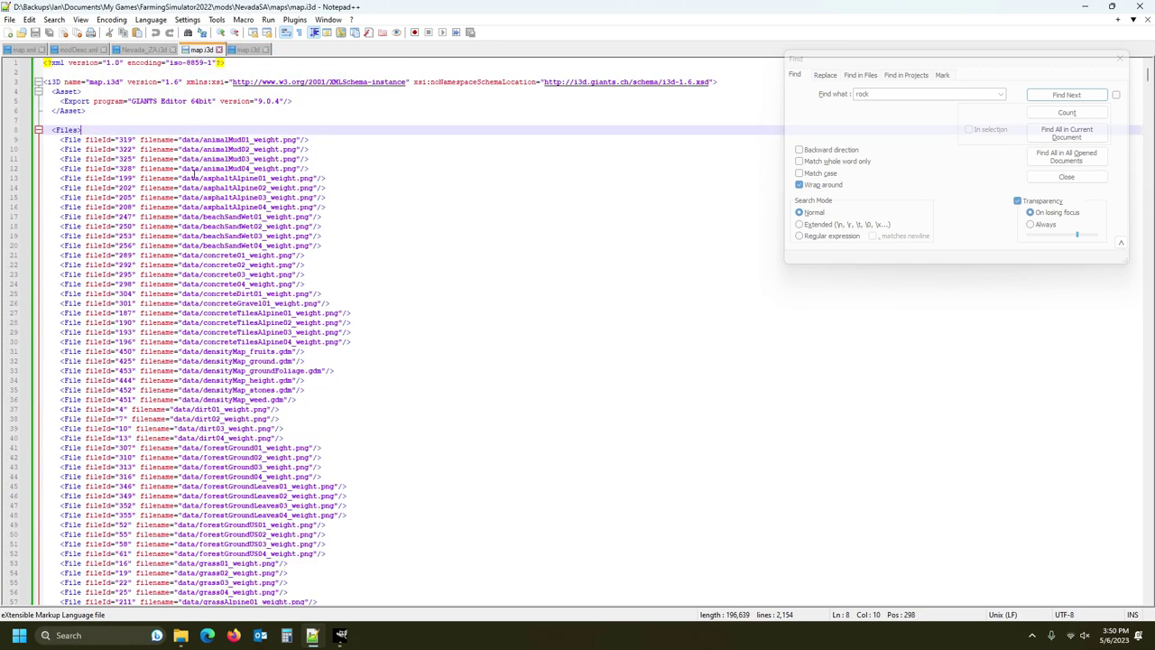
key(Return)
key(Return)
key(Up)
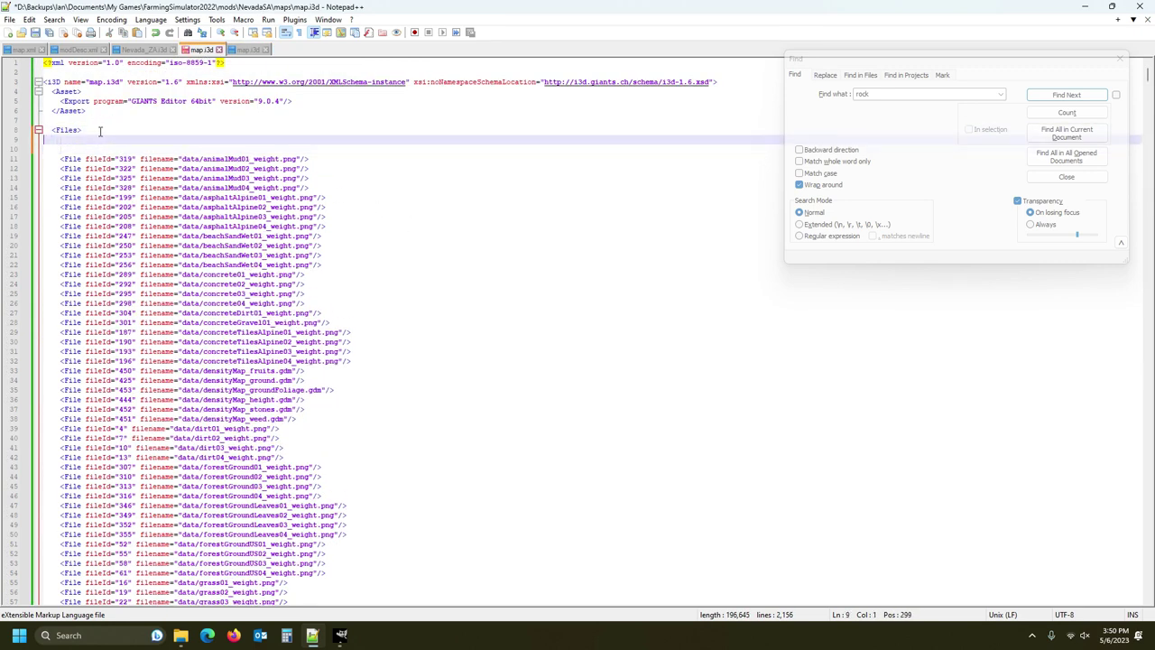
key(ctrl+v)
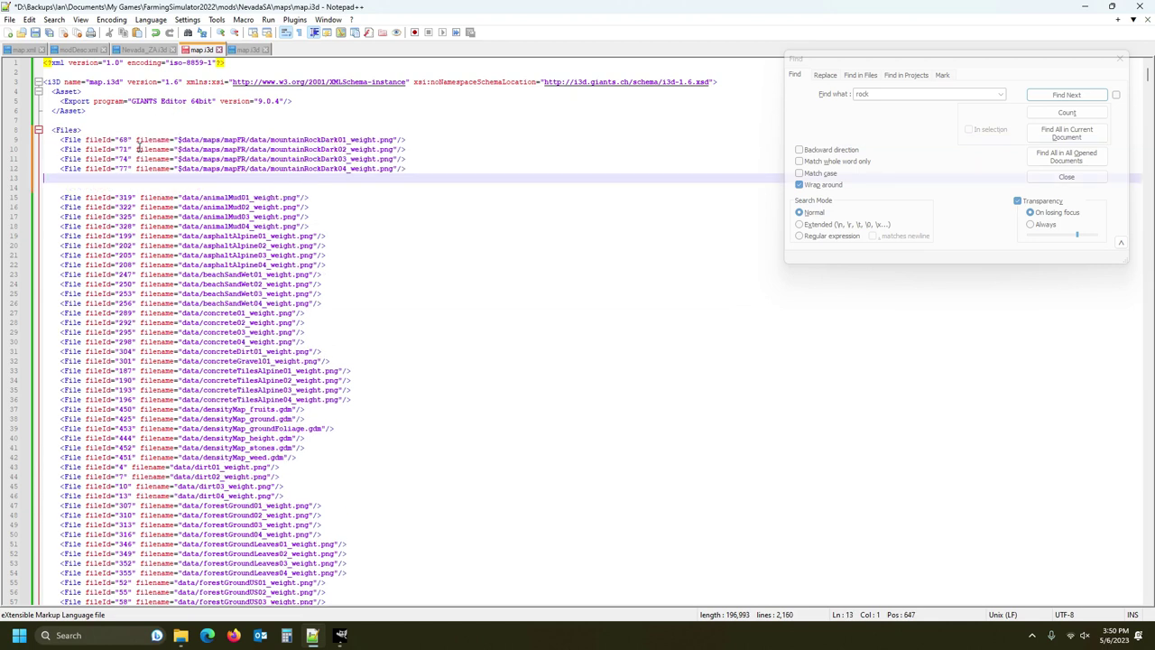
- Set the file IDs of the mountainRockDark01 to mountainRockDark04 weight entries to 6800, 7100, 7400 and 7700
click(129, 139)
text(00)
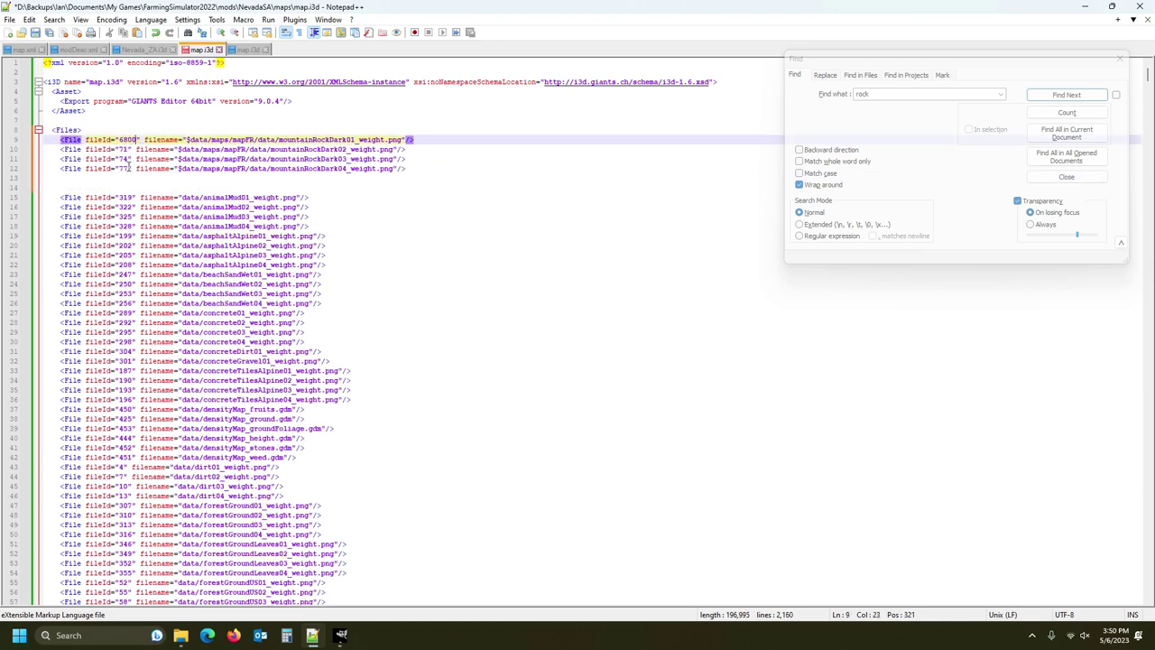
click(129, 149)
text(00)
click(129, 159)
text(00)
click(128, 169)
text(00)
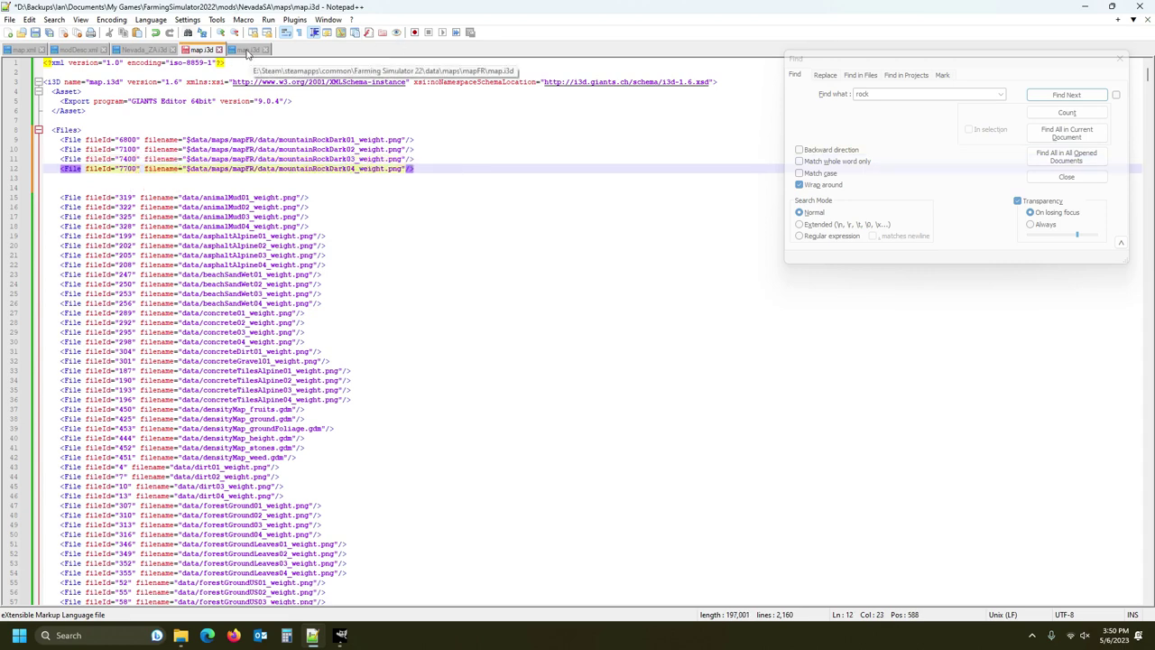
- Search the mapFR map.i3d for "mountainrock" and copy the mountainRockDark01 to mountainRockDark04 diffuse and normal texture entries
click(245, 51)
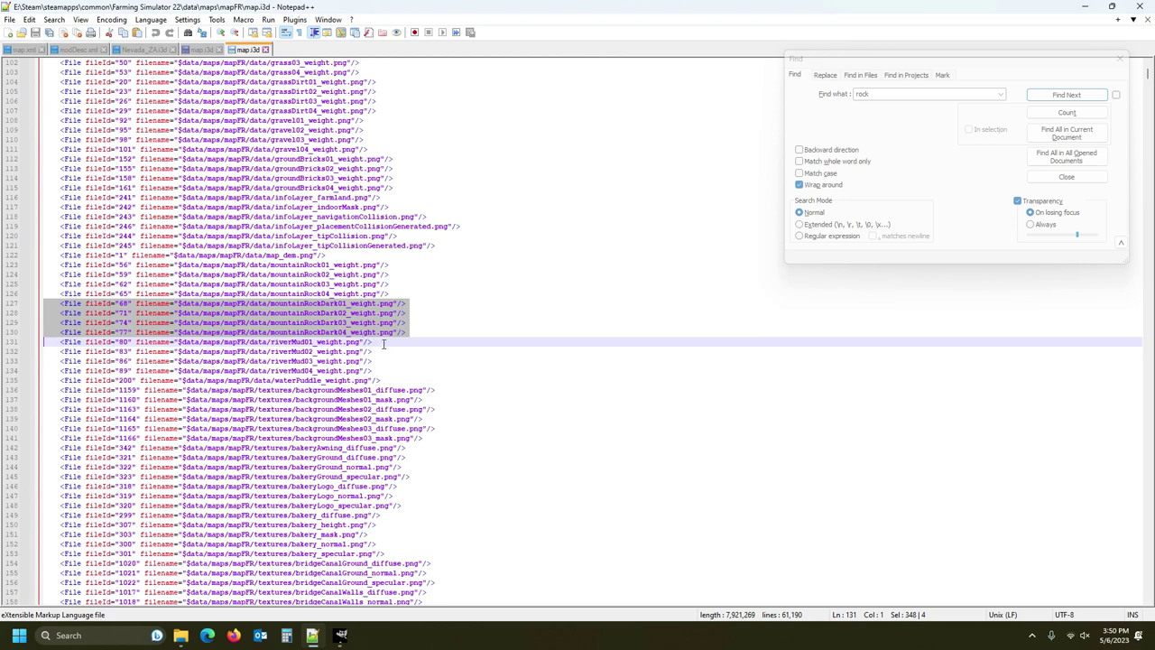
click(383, 344)
click(1065, 94)
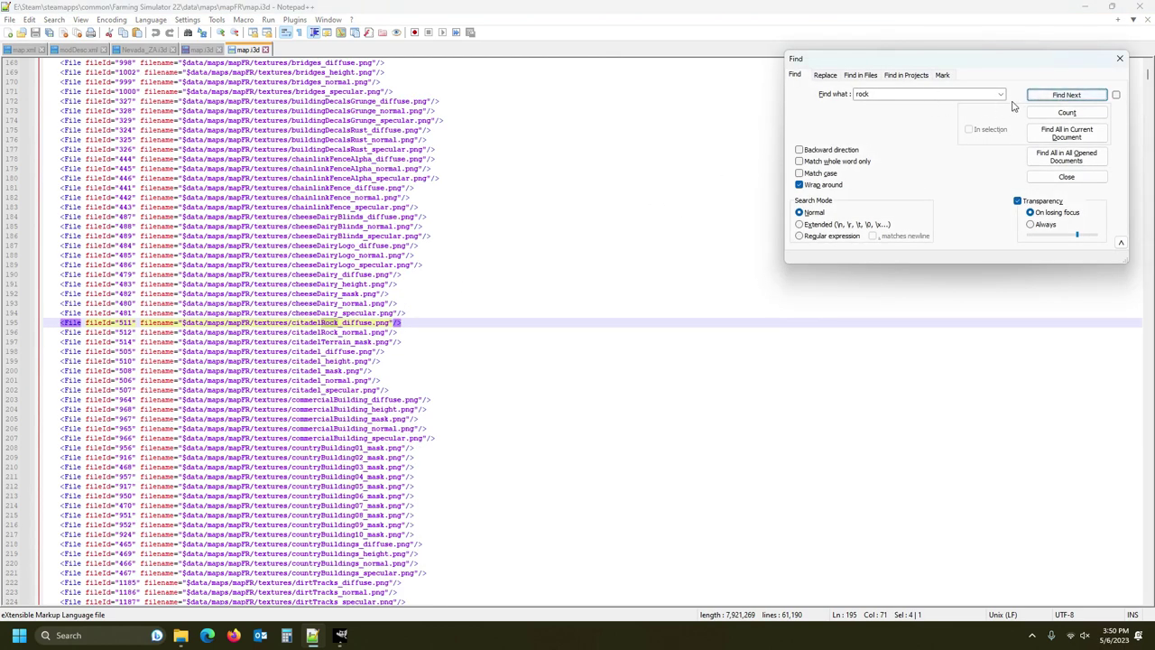
click(1000, 94)
click(963, 112)
click(920, 94)
text(rock)
click(1056, 95)
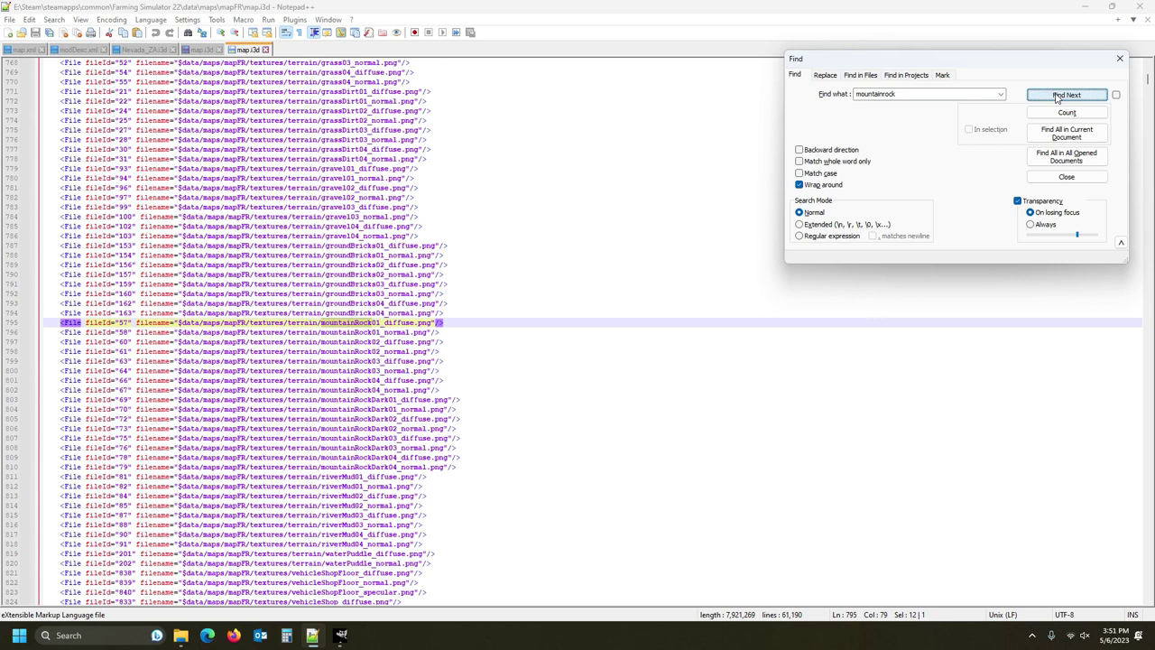
click(349, 399)
drag(8, 400, 14, 474)
key(ctrl+c)
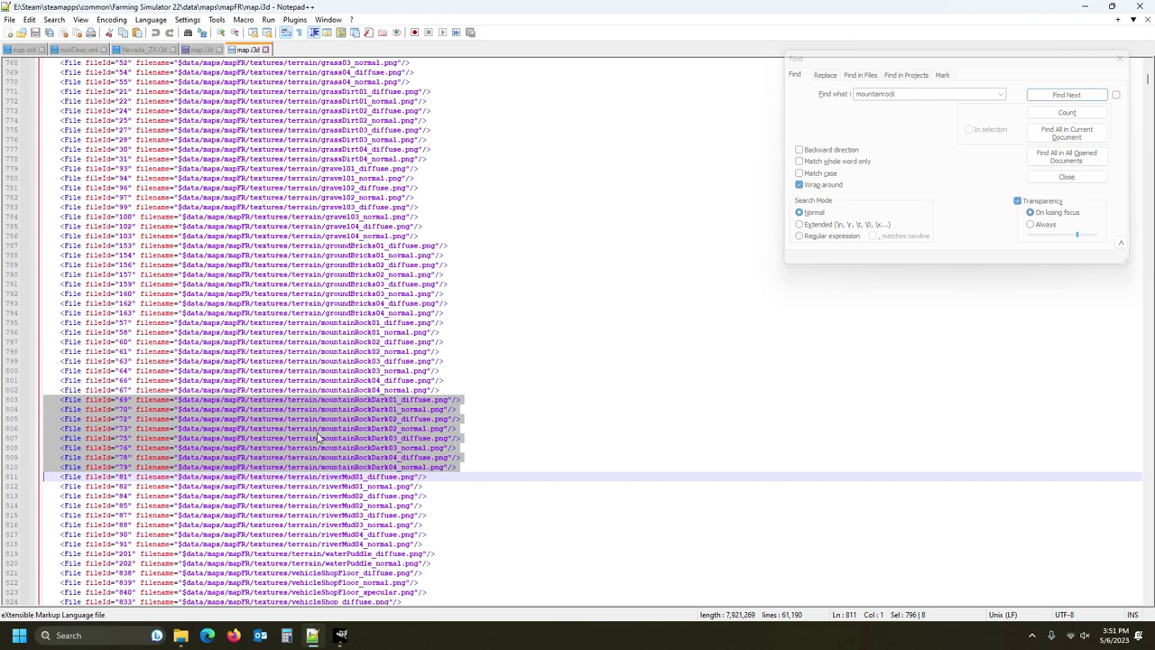
- Paste the mountainRockDark texture entries into the NevadaSA map.i3d directly below the mountainRockDark04 weight entry
click(205, 50)
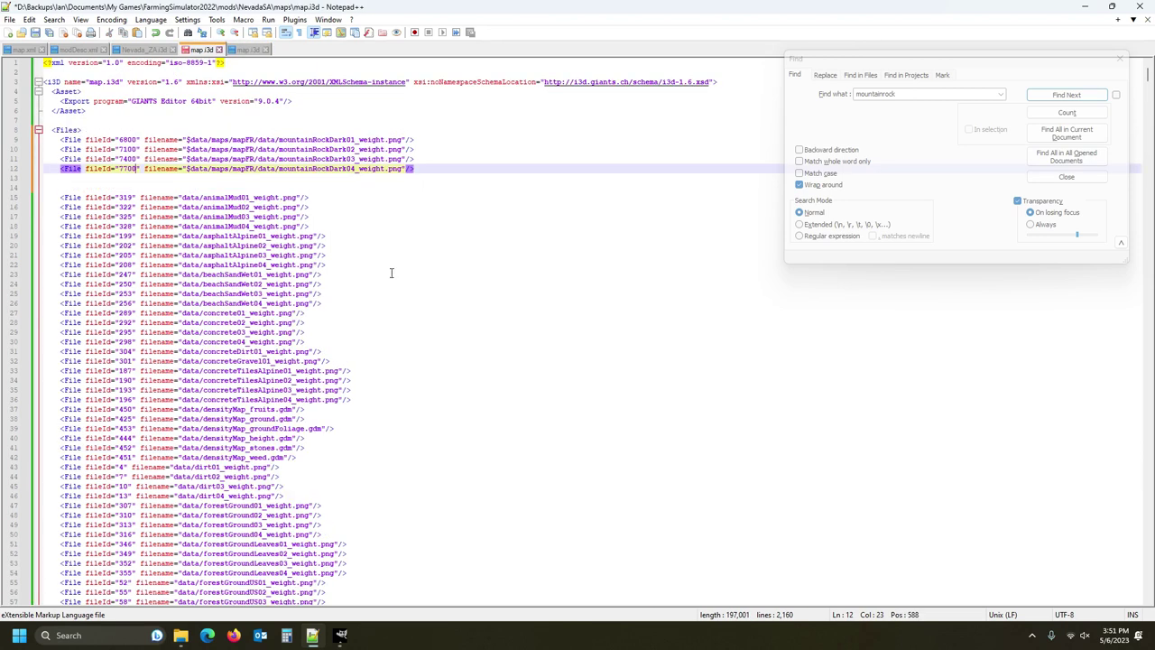
click(52, 180)
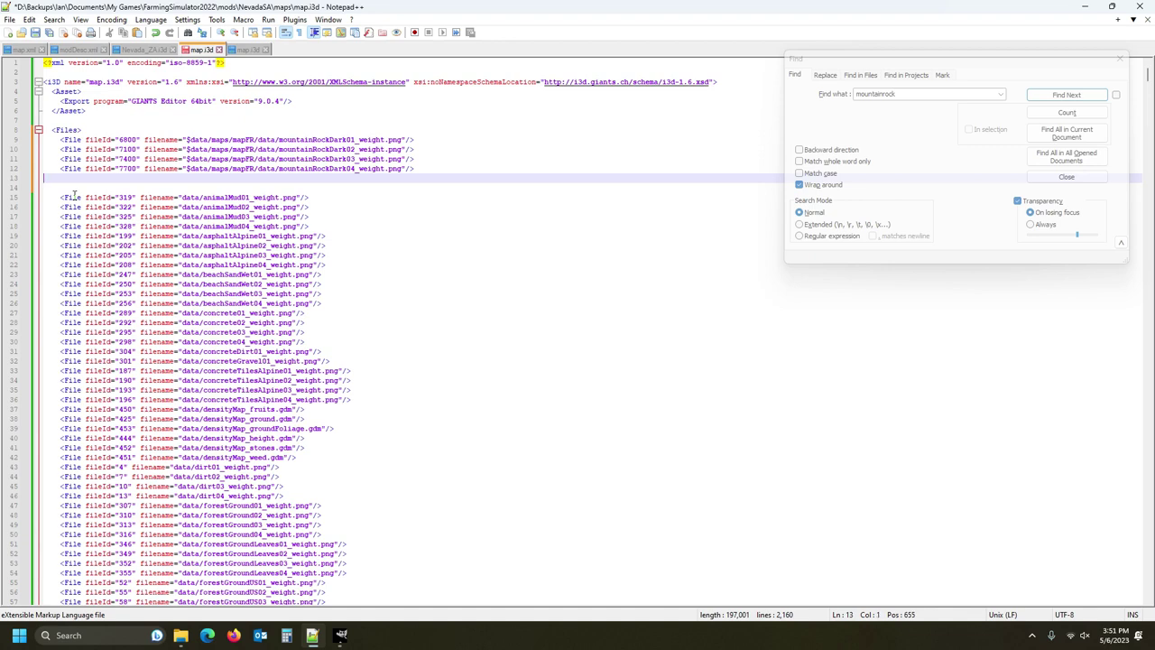
key(ctrl+v)
- Set the file IDs of the mountainRockDark01 and mountainRockDark02 diffuse and normal entries to 6900, 7000, 7200 and 7300
click(131, 178)
text(00)
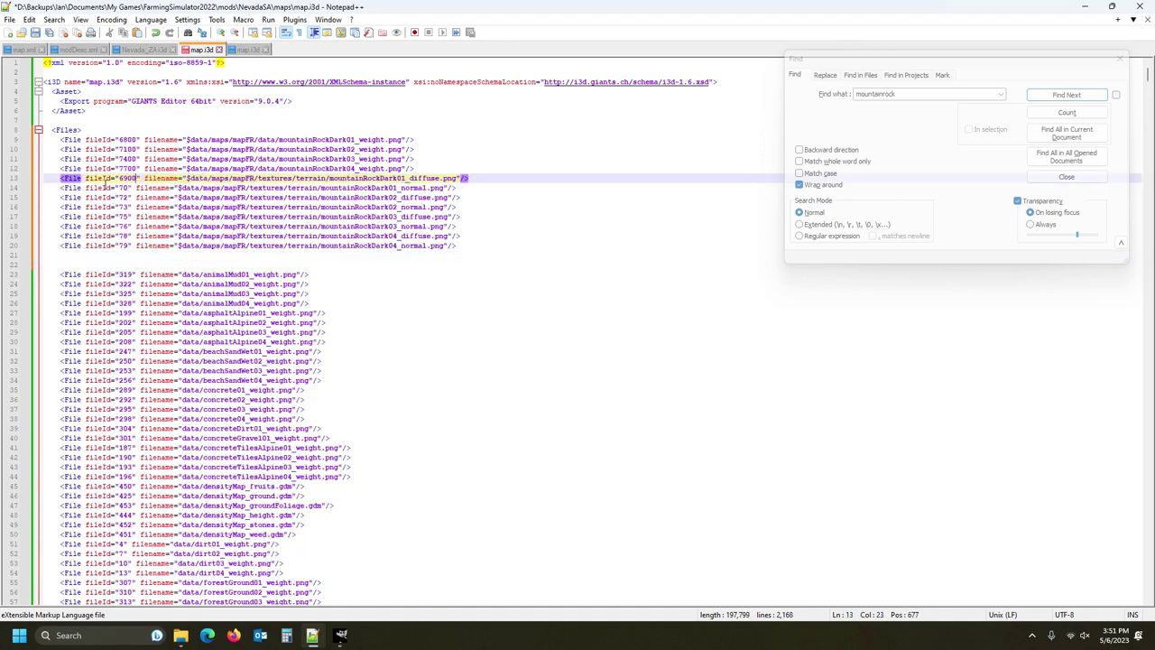
click(129, 187)
text(00)
click(130, 196)
text(00)
click(126, 206)
text(00)
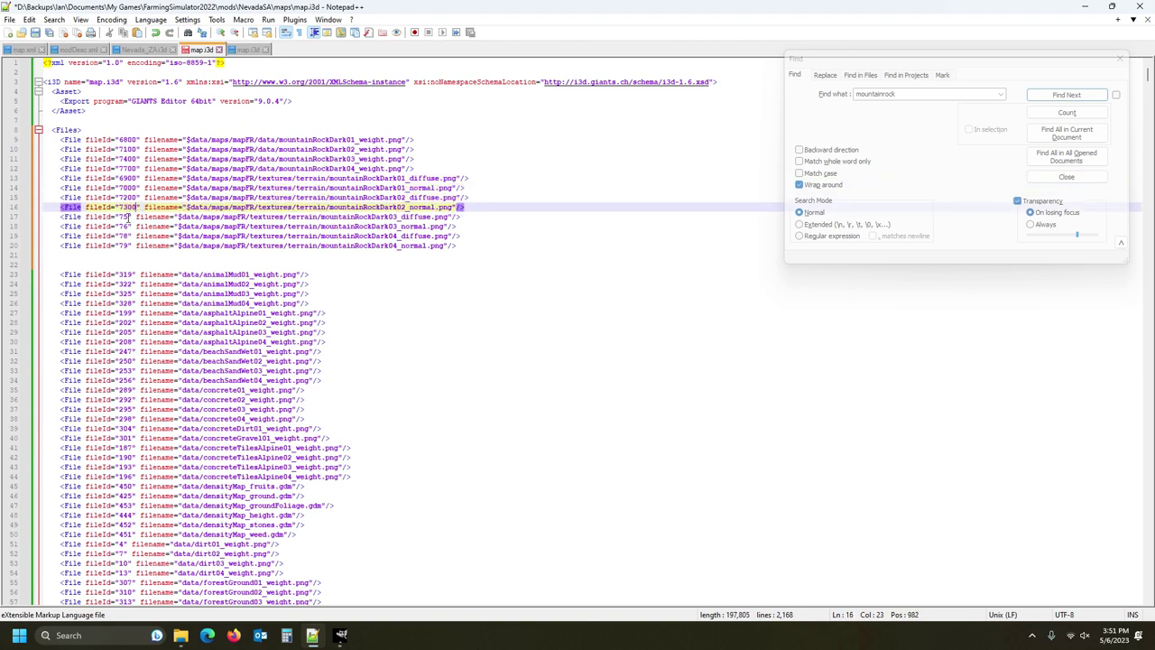
- Set the file IDs of the mountainRockDark03 and mountainRockDark04 diffuse and normal entries to 7500, 7600, 7800 and 7900
click(129, 217)
text(00)
click(129, 225)
text(00)
click(130, 235)
text(00)
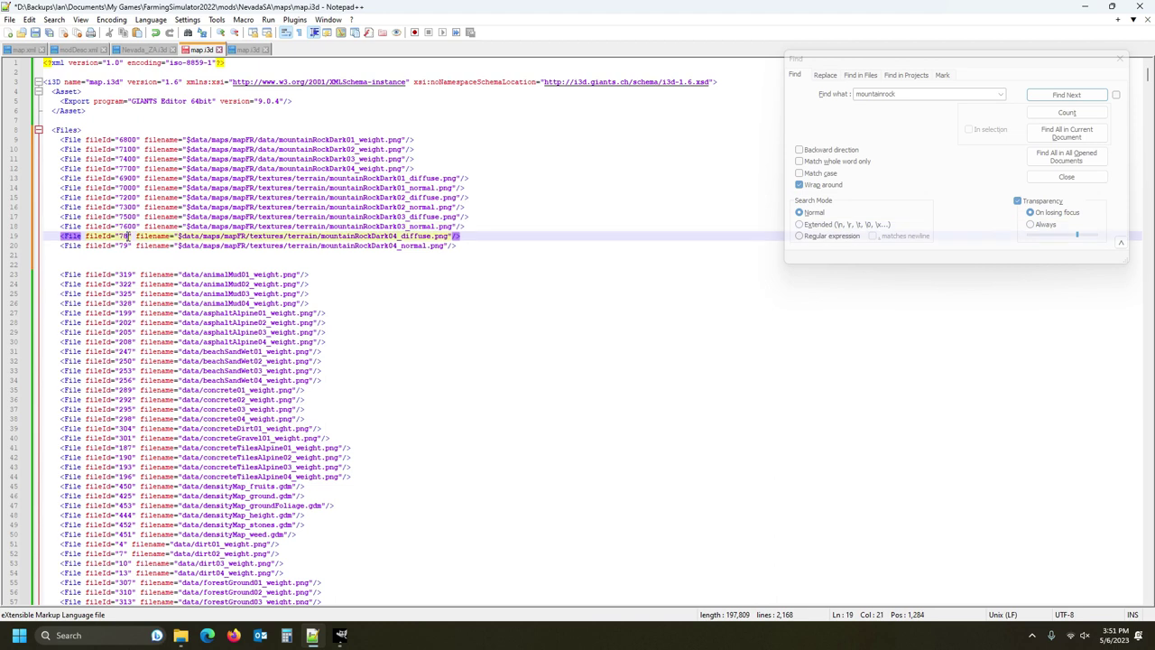
click(129, 246)
text(00)
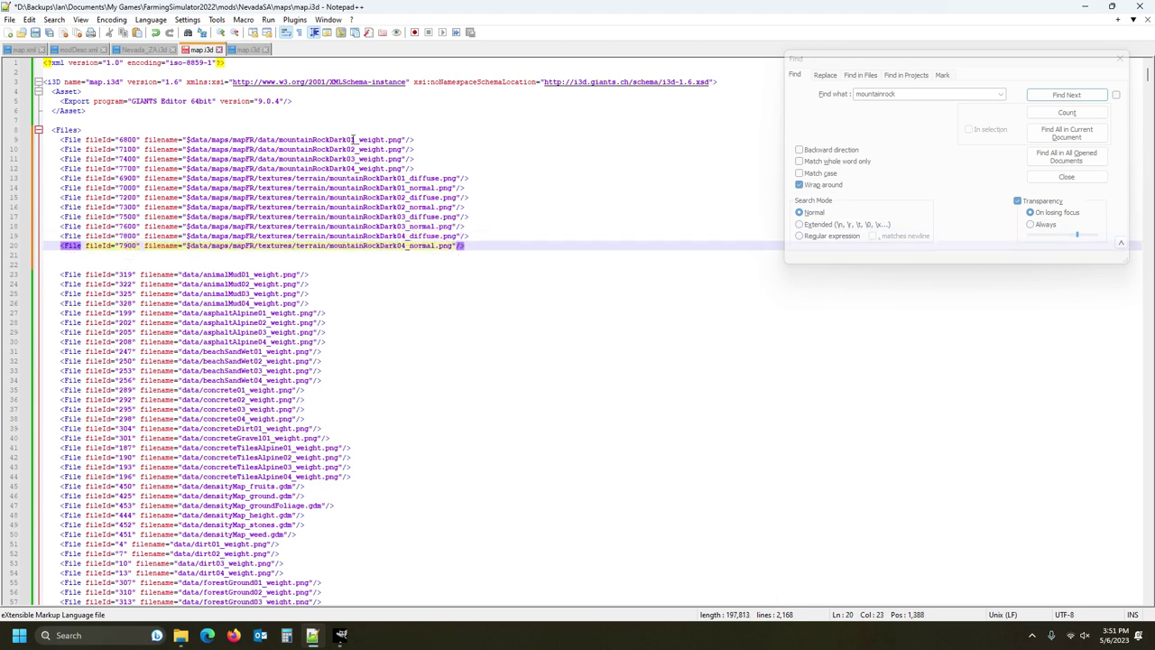
- Remove the "$data/maps/mapFR/" prefix from the four mountainRockDark weight file paths so they start with "data/"
click(419, 140)
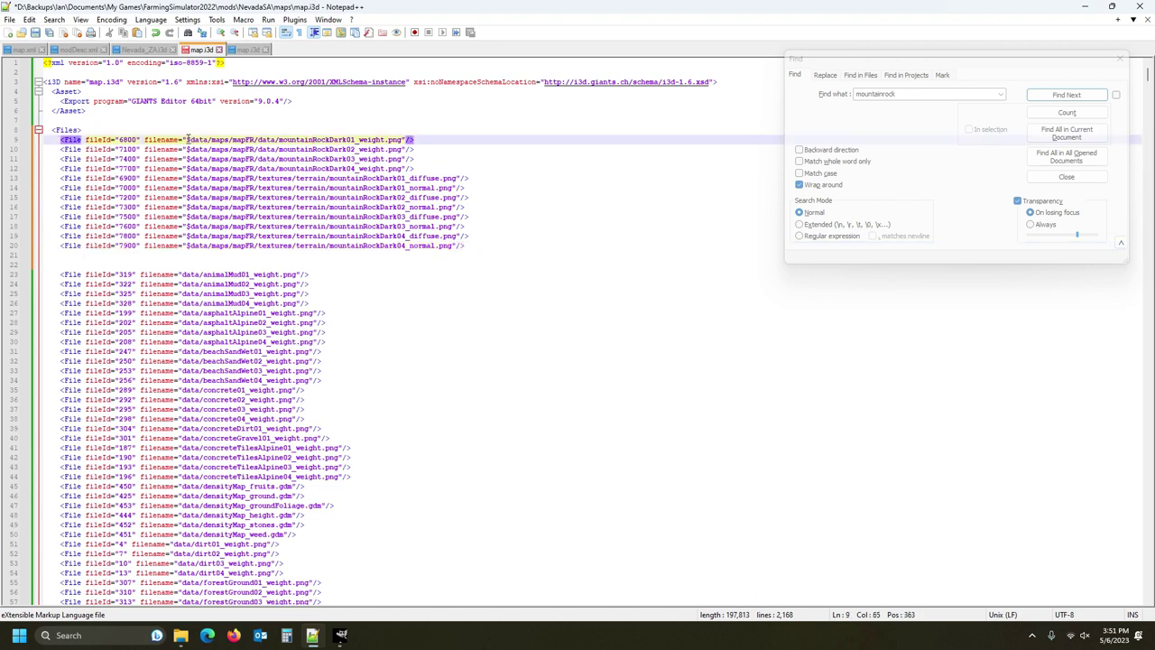
drag(187, 139, 252, 139)
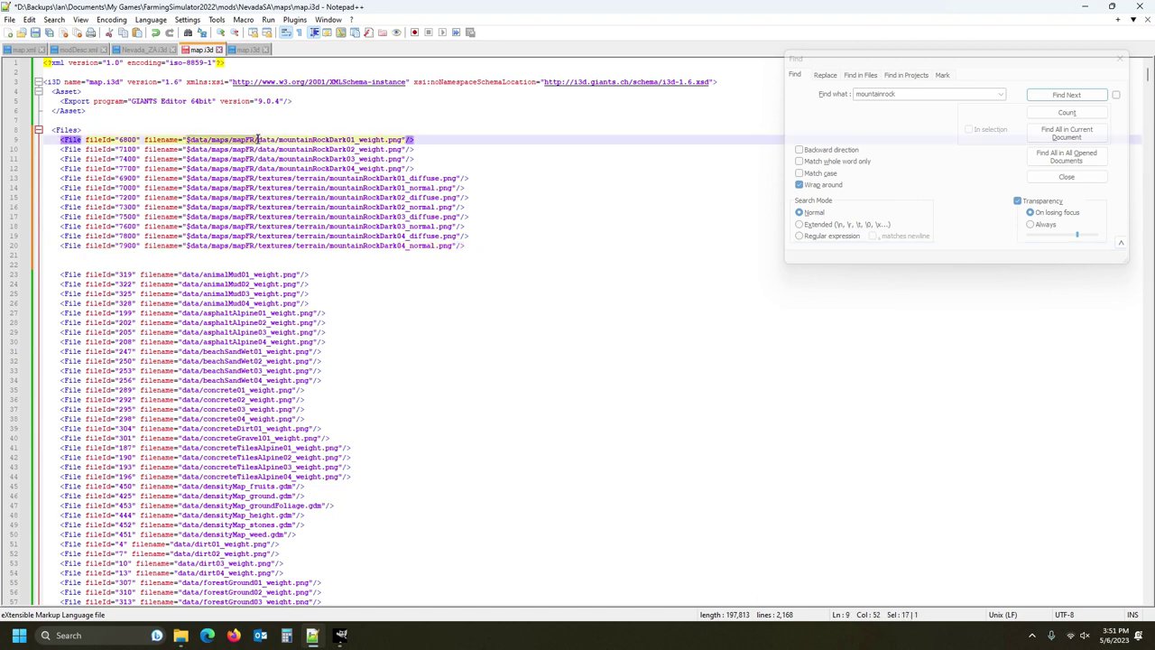
key(Delete)
drag(186, 149, 258, 150)
key(Delete)
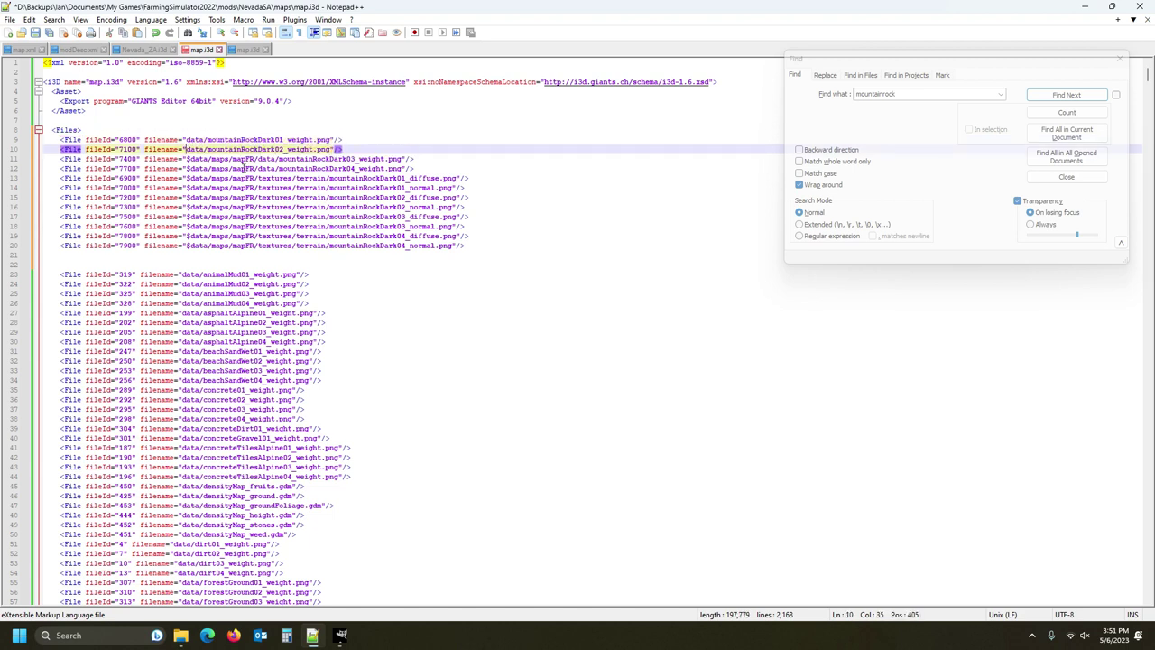
drag(186, 159, 258, 160)
key(Delete)
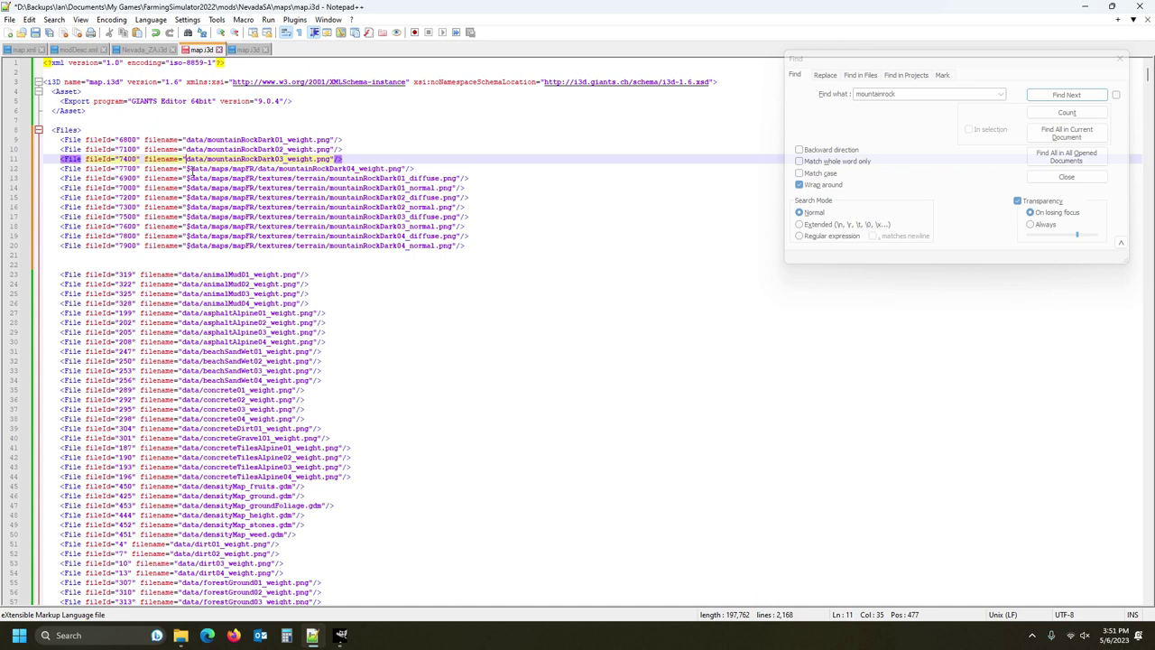
drag(186, 168, 259, 169)
key(Delete)
drag(187, 178, 225, 183)
click(256, 158)
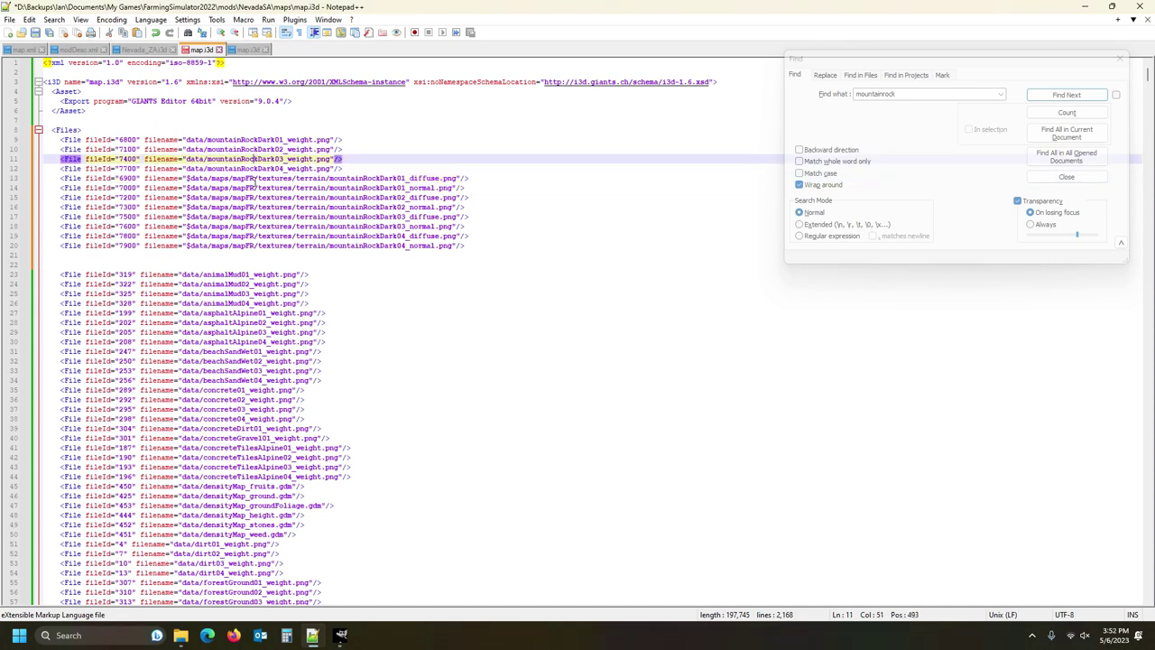
click(257, 177)
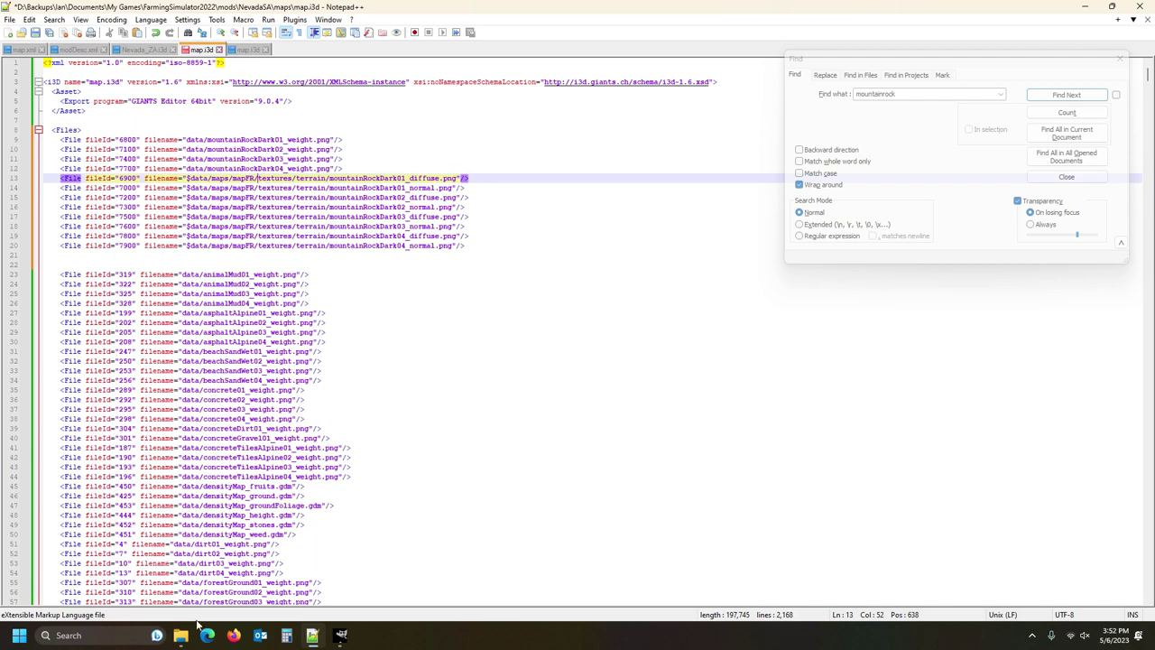
- Switch to File Explorer to check the mountainRockDark weight maps in the NevadaSA data folder, and return to Notepad++
mouse_move(180, 634)
click(131, 488)
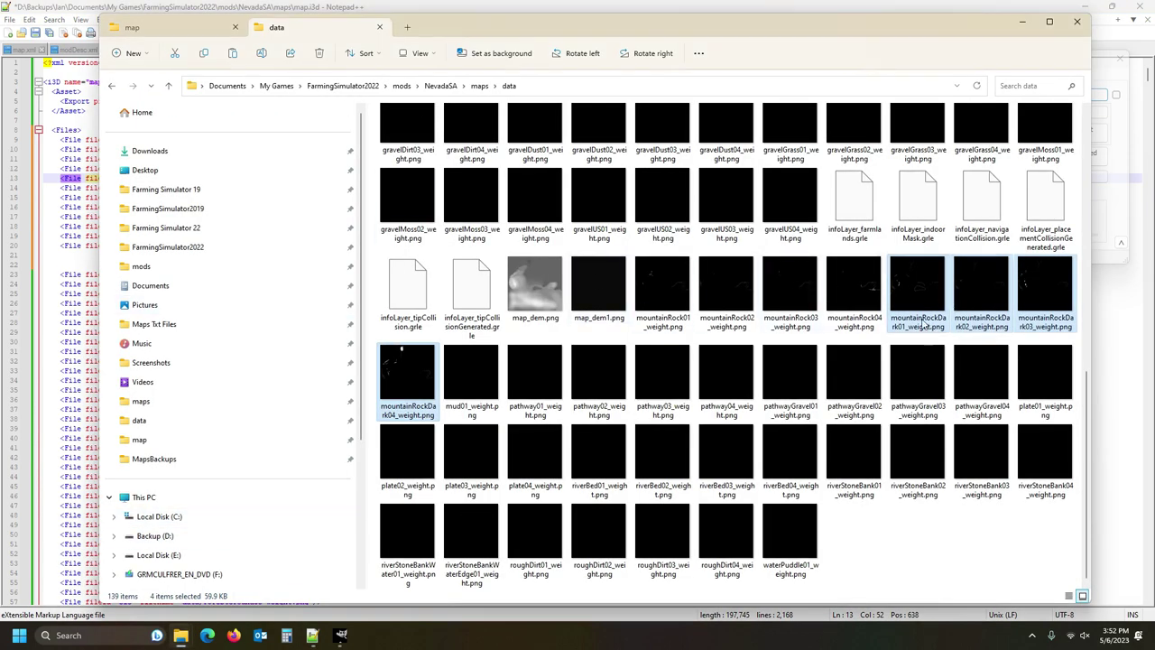
mouse_move(925, 325)
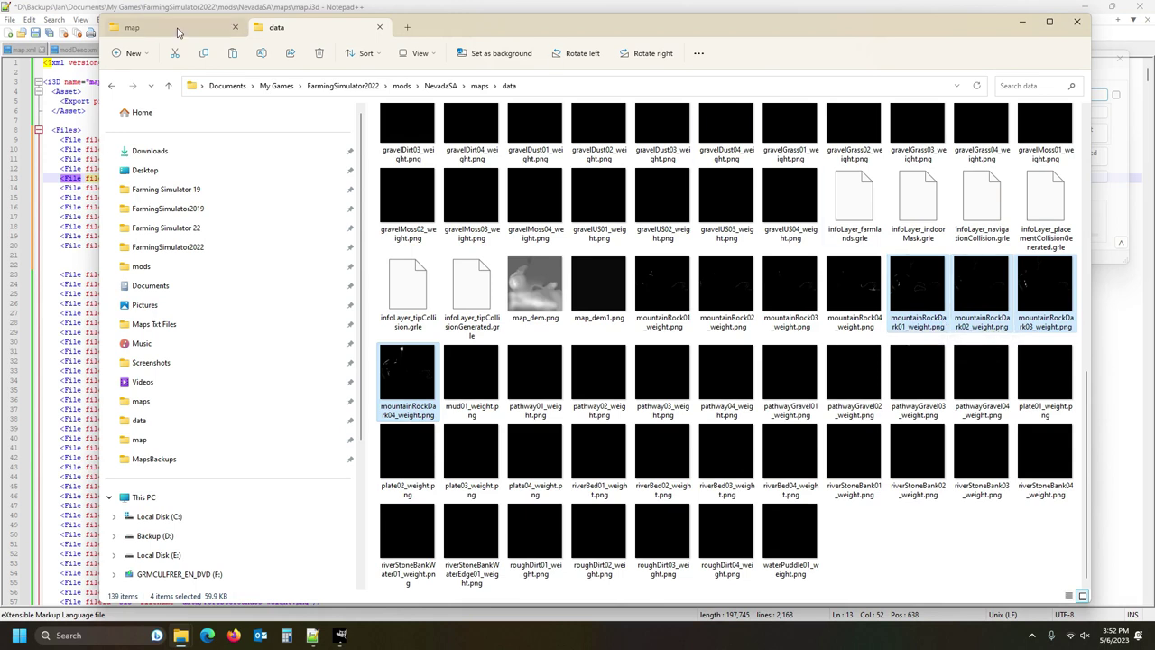
click(43, 7)
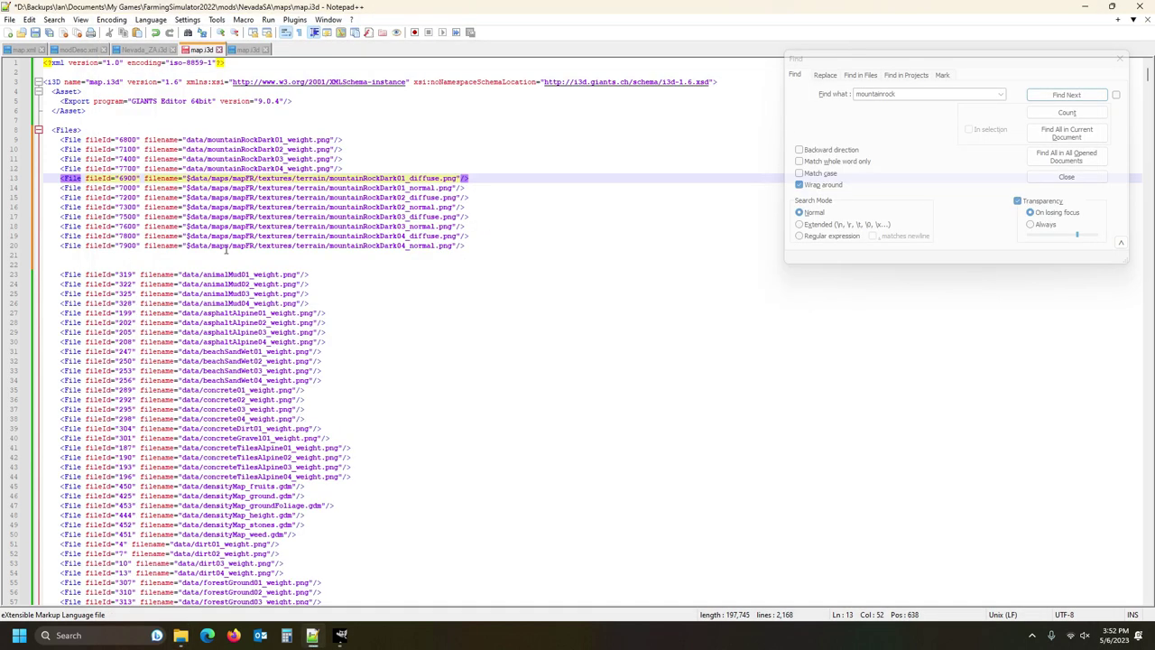
- Find the mountainRock layer definitions in the mapFR map.i3d and copy the four mountainRockDark01 to mountainRockDark04 Layer lines
click(244, 52)
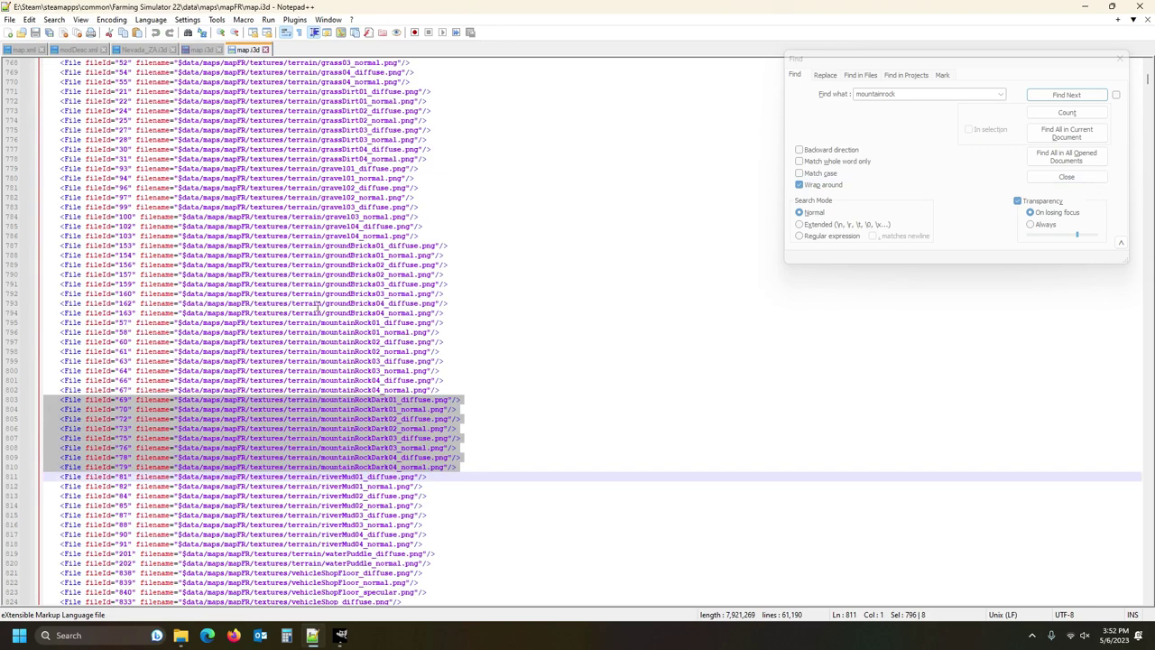
click(1071, 101)
click(1067, 96)
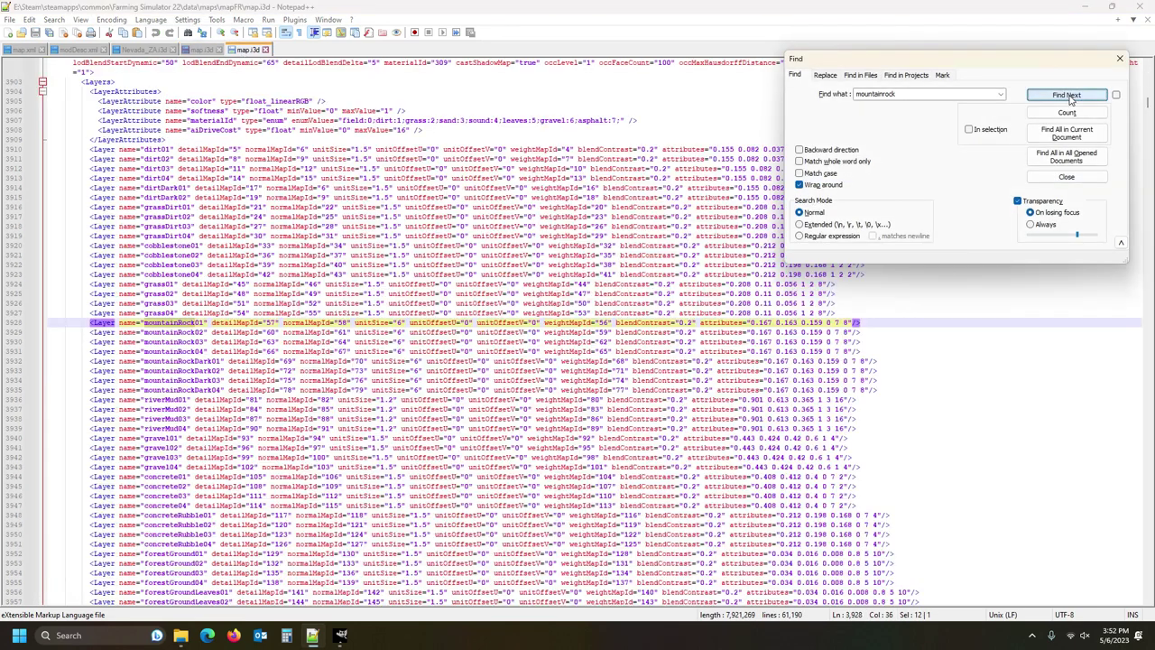
click(168, 325)
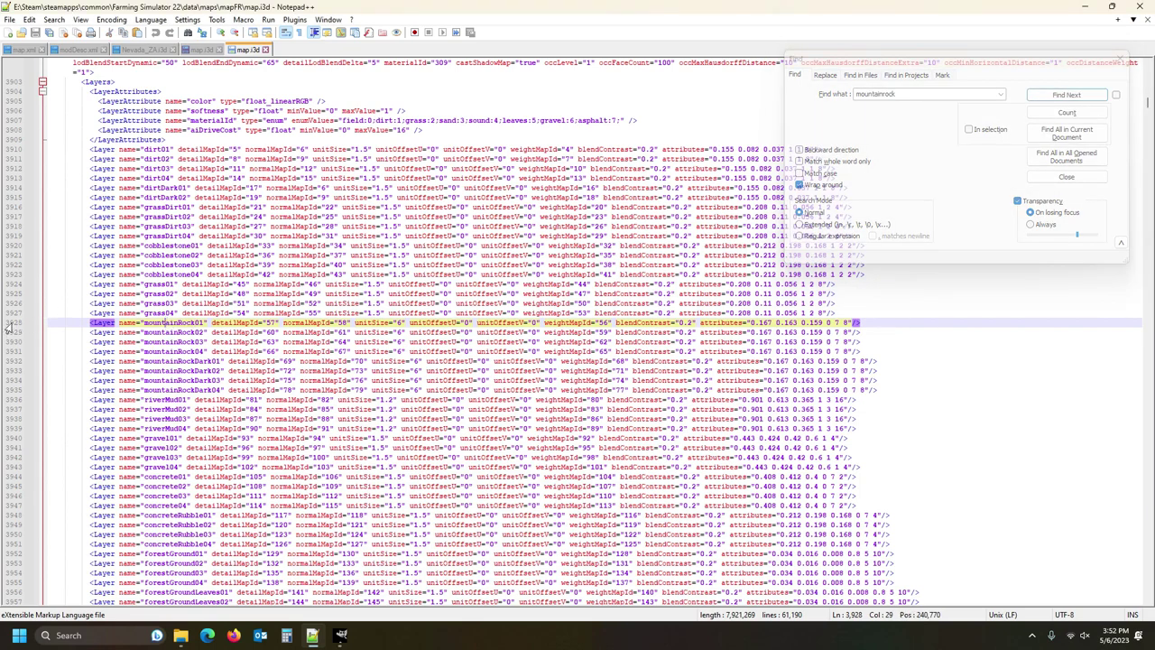
drag(9, 327, 13, 397)
key(ctrl+c)
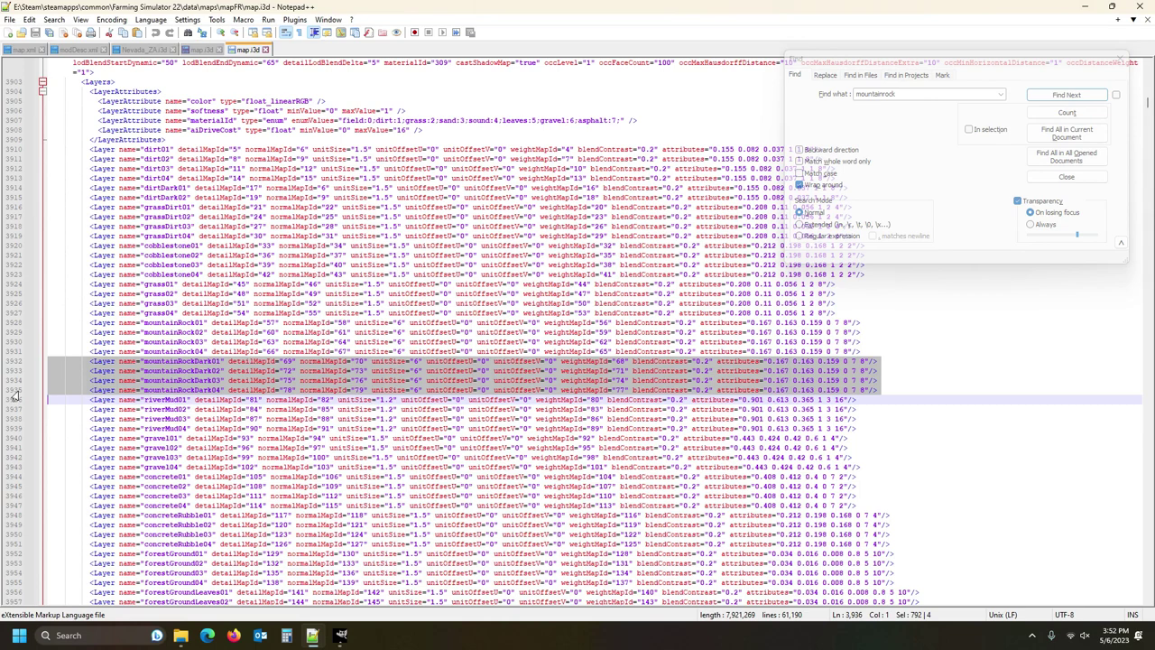
- Locate the terrain layer list in the NevadaSA map.i3d and paste the four mountainRockDark Layer lines after the forestGroundLeaves04 layer
click(203, 51)
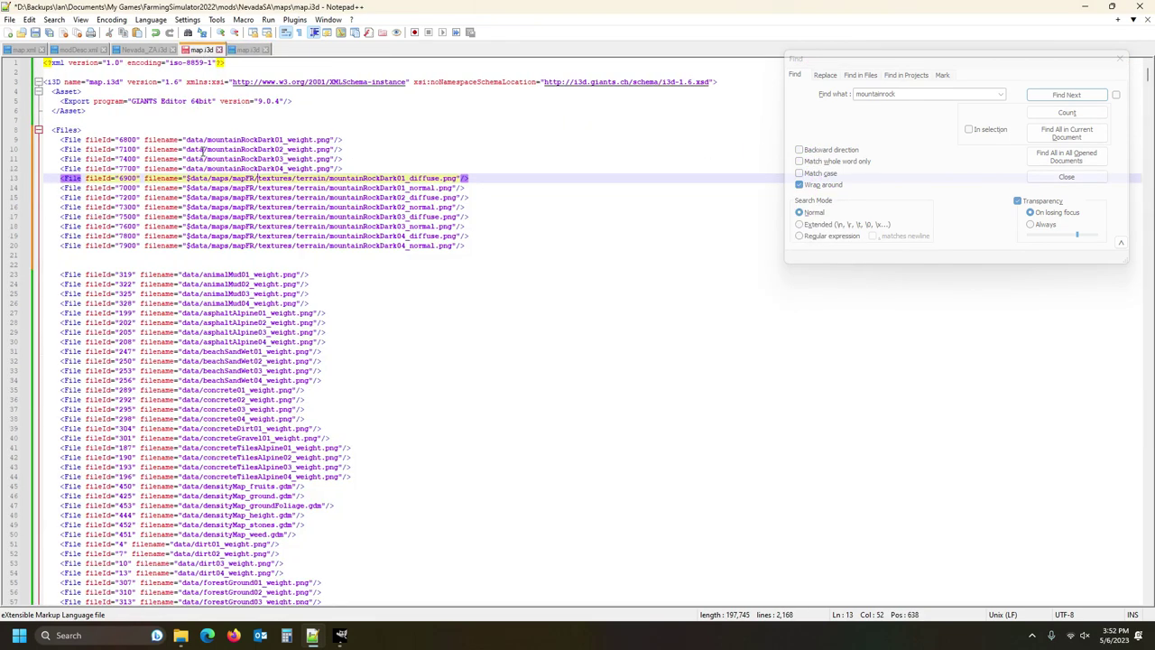
click(54, 256)
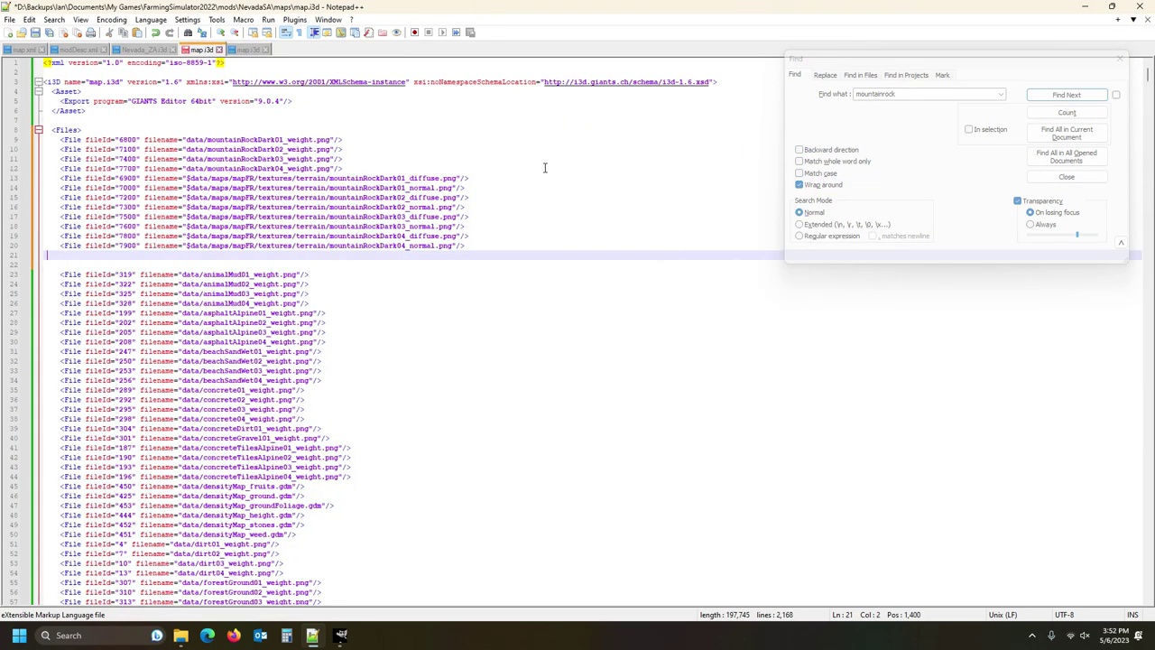
click(1001, 94)
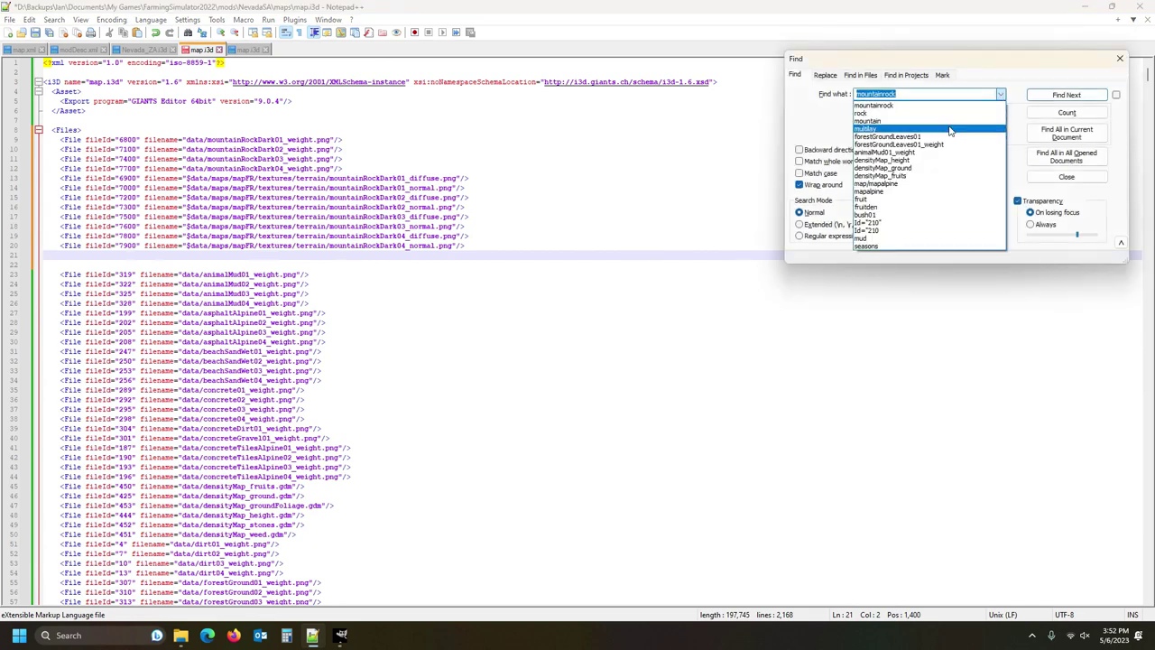
click(949, 128)
click(1067, 96)
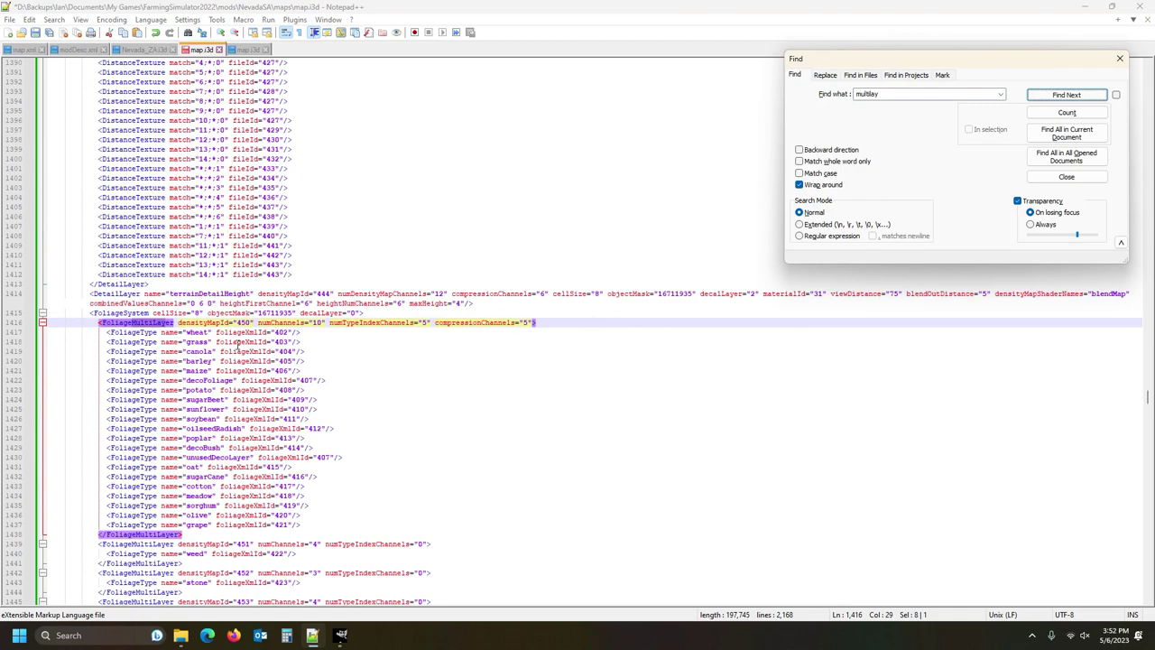
click(1066, 95)
scroll(239, 343, up, 10)
scroll(239, 343, up, 9)
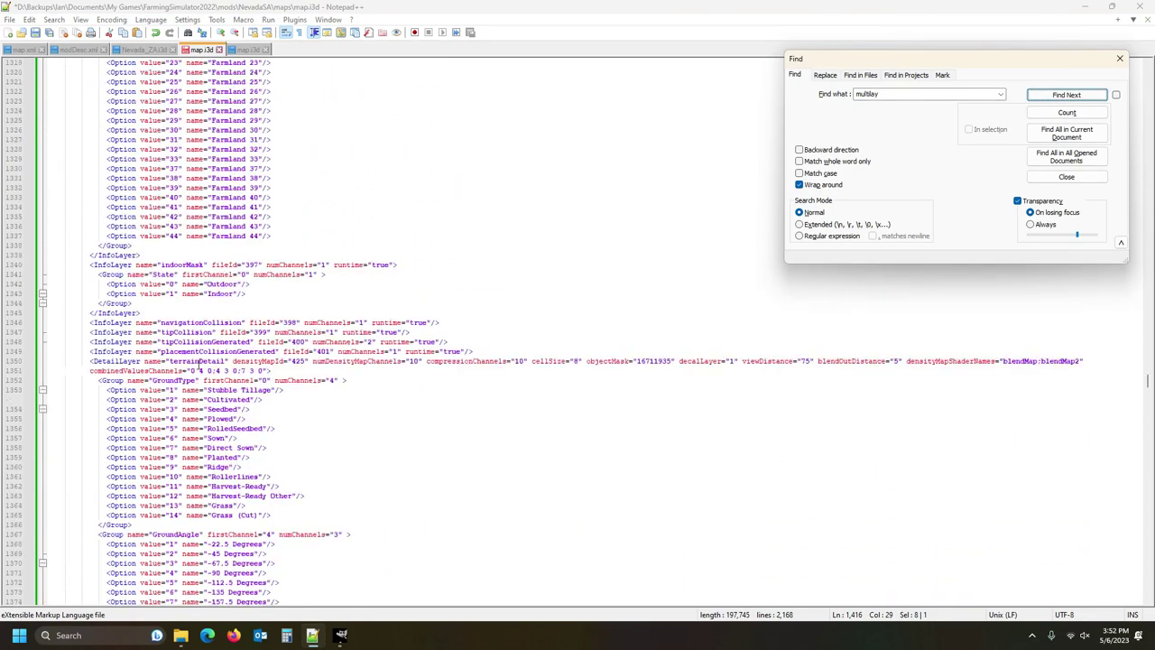
scroll(386, 158, up, 20)
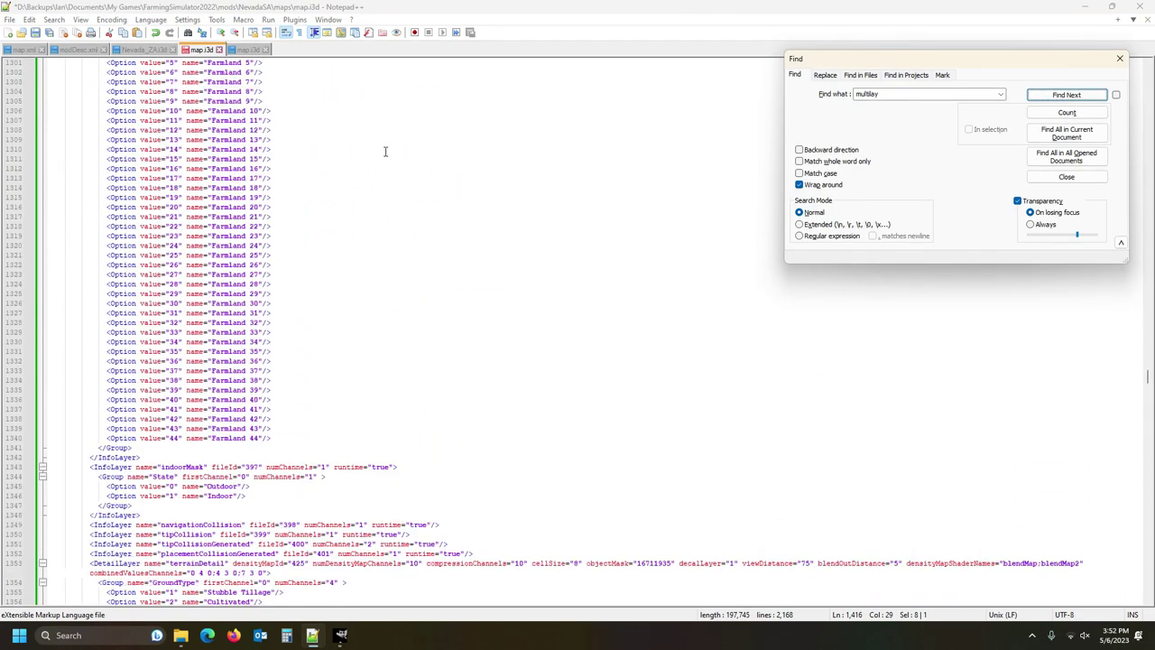
scroll(386, 160, up, 10)
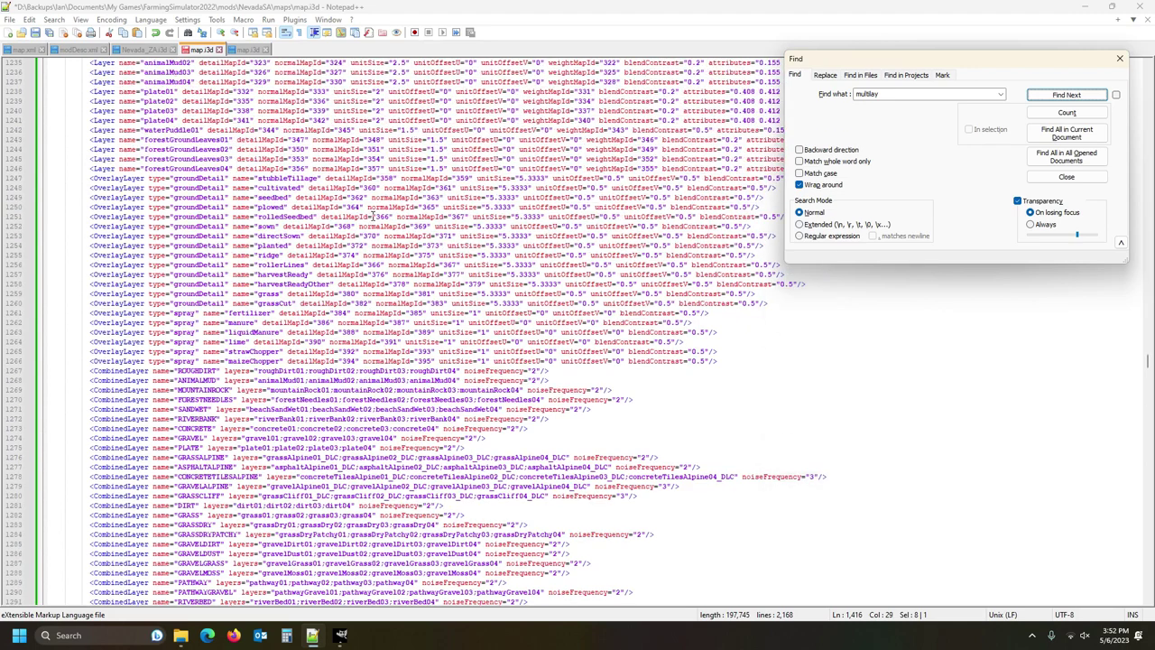
scroll(220, 214, up, 9)
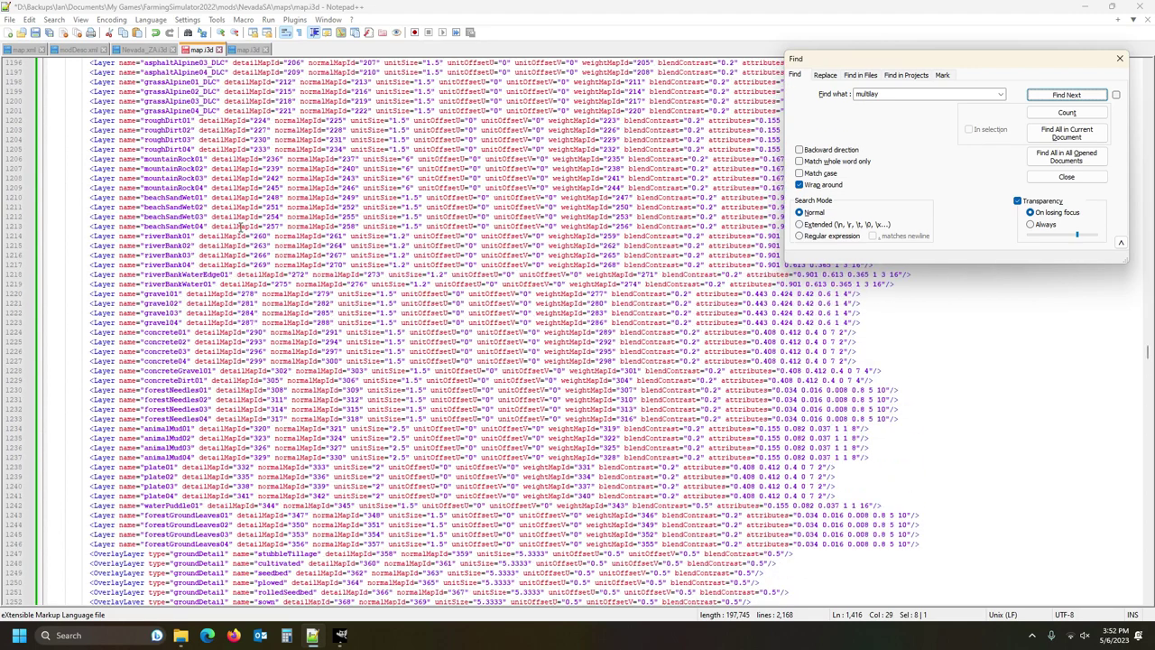
scroll(242, 240, down, 7)
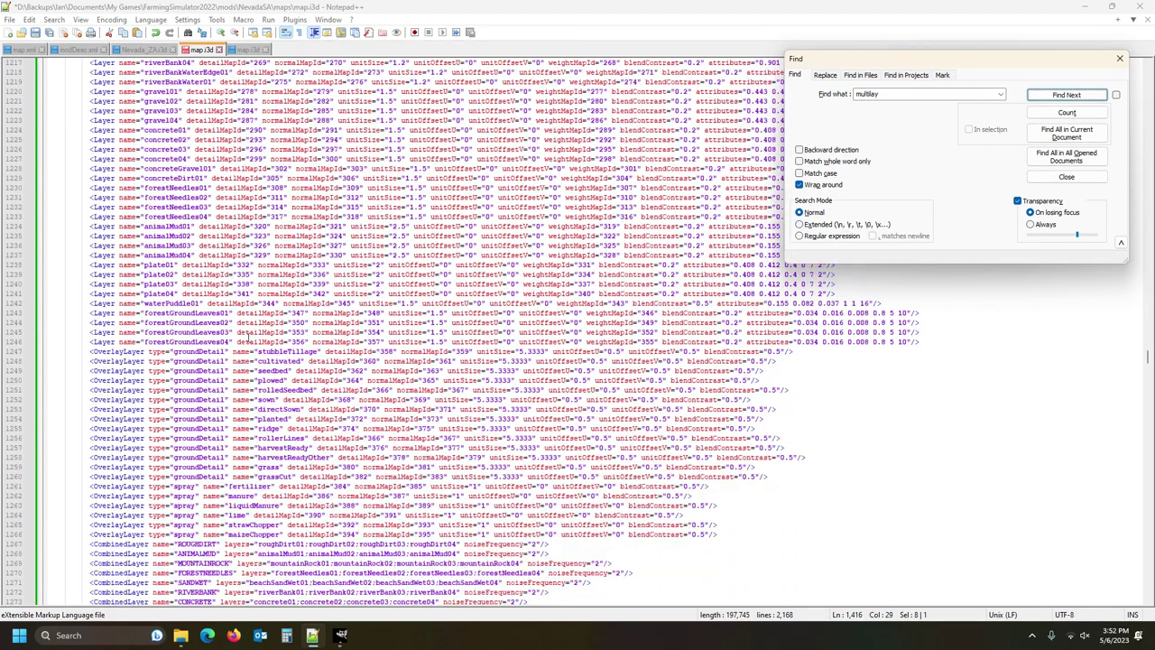
click(949, 342)
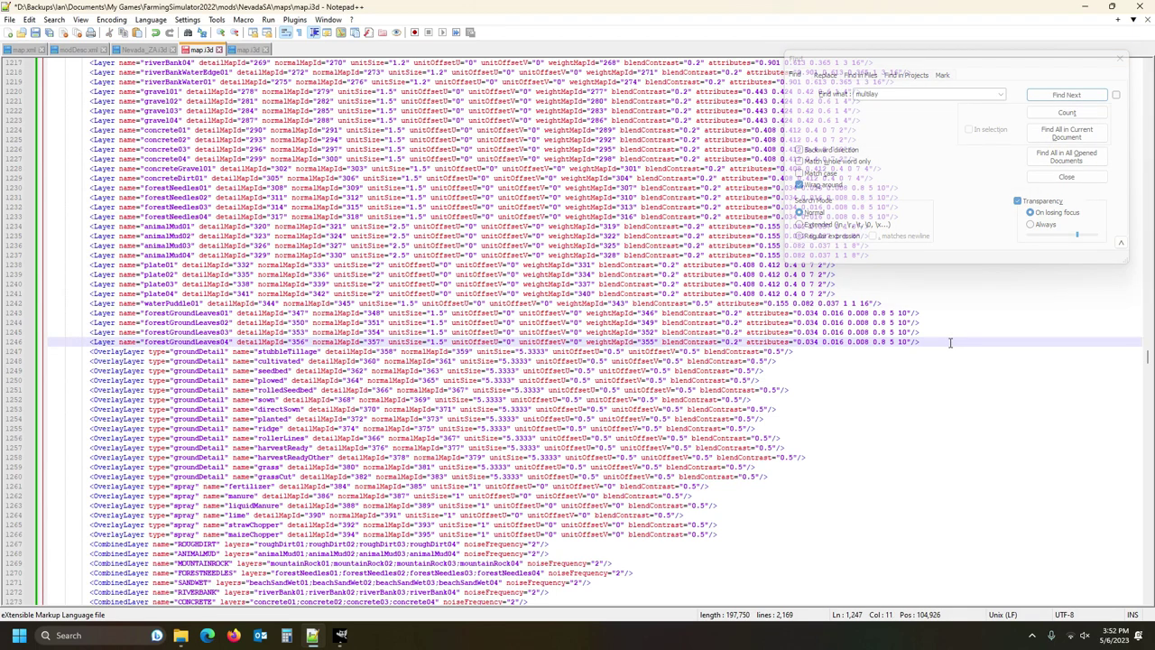
key(Return)
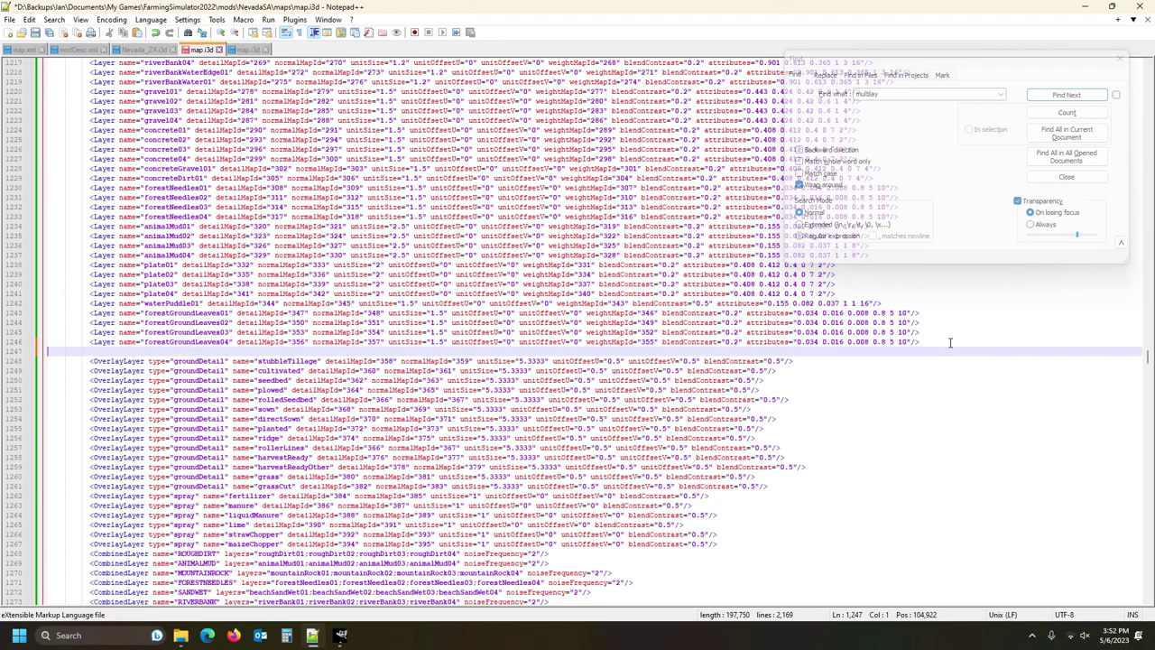
key(ctrl+v)
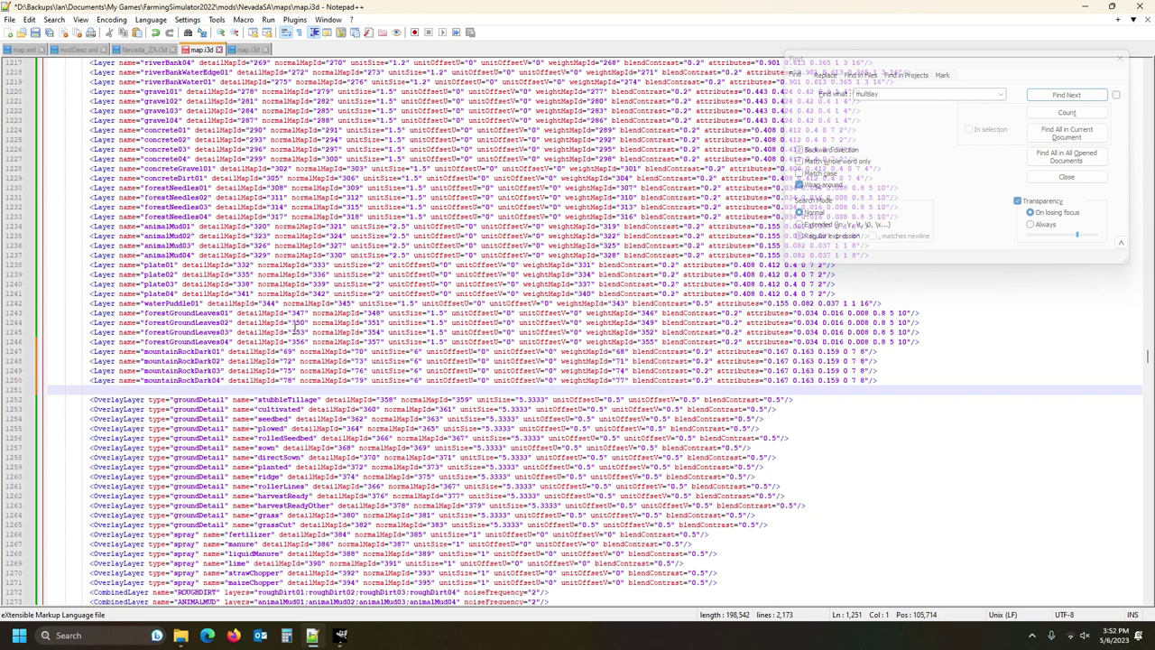
- Set the detailMapId values of the mountainRockDark01 to mountainRockDark04 layers to 6900, 7200, 7500 and 7800
click(290, 351)
text(00)
double_click(290, 361)
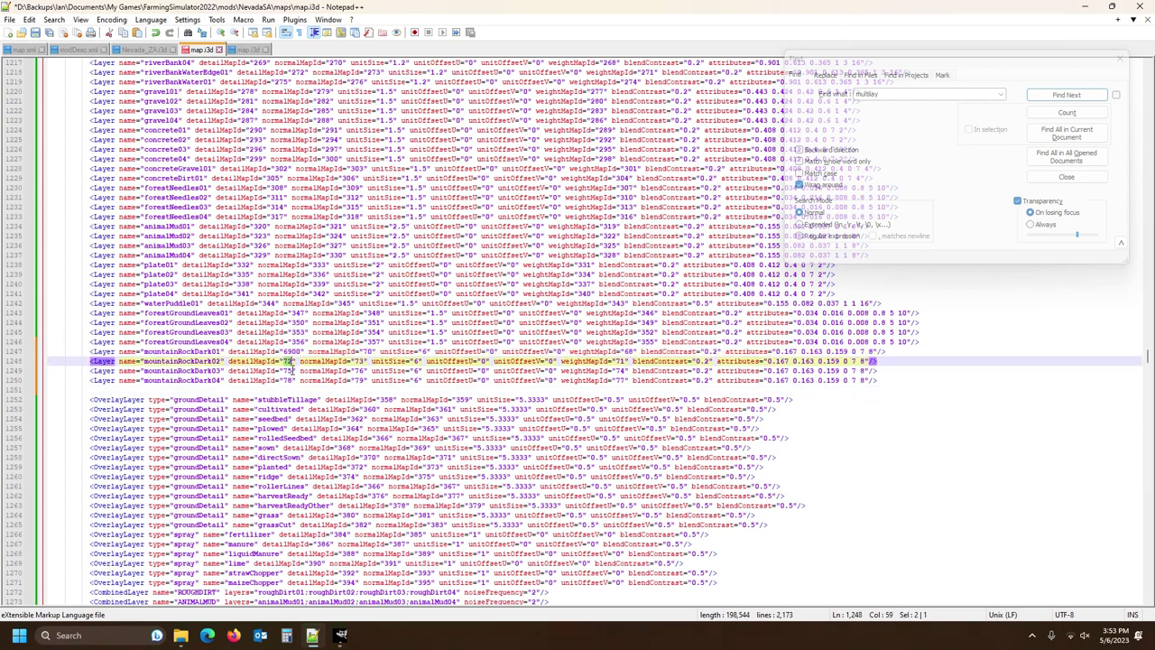
text(7200)
click(291, 370)
text(00)
click(290, 380)
text(00)
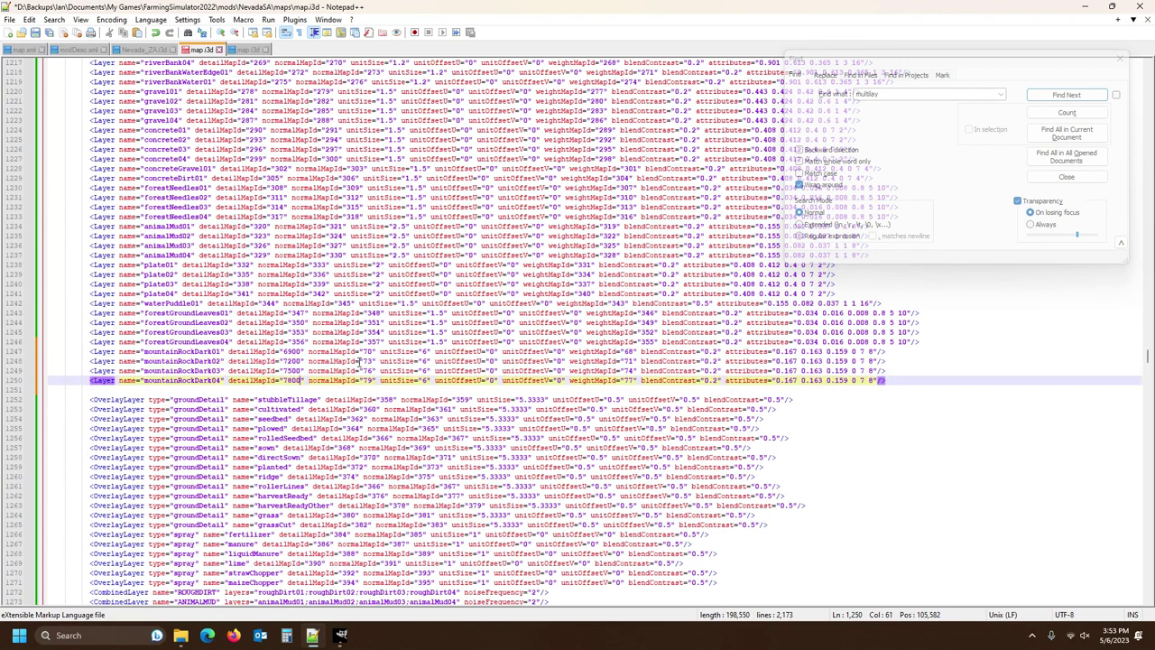
- Set the normalMapId values of the mountainRockDark01 to mountainRockDark04 layers to 7000, 7300, 7600 and 7900
click(374, 351)
text(00)
click(371, 361)
text(00)
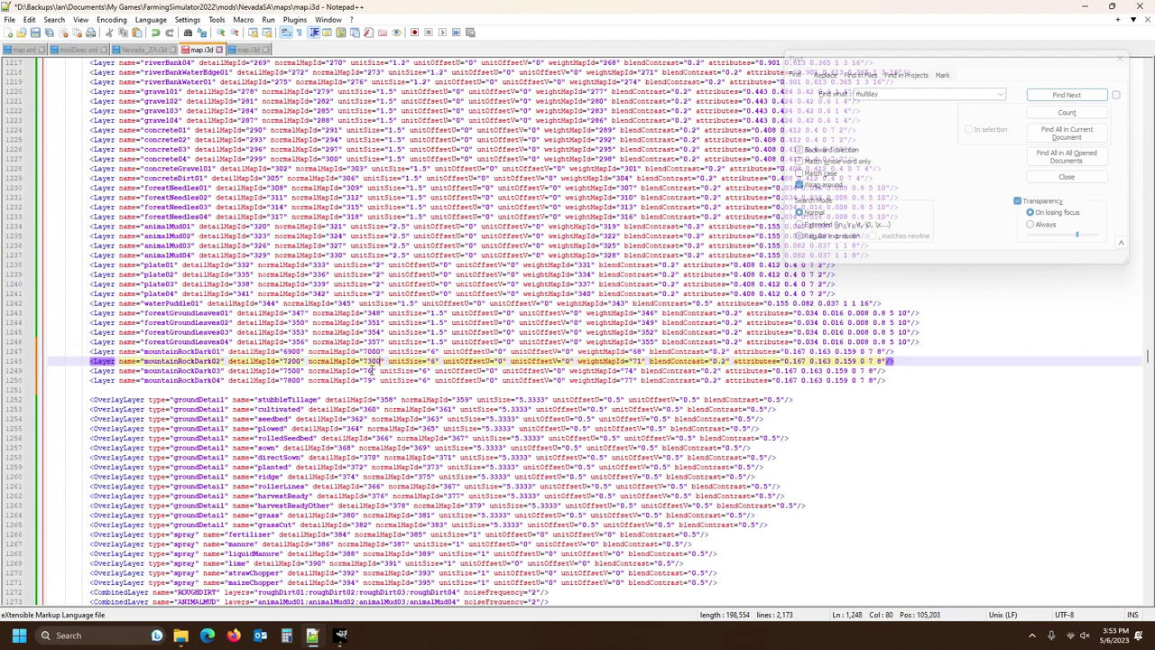
click(371, 371)
text(00)
click(371, 380)
text(00)
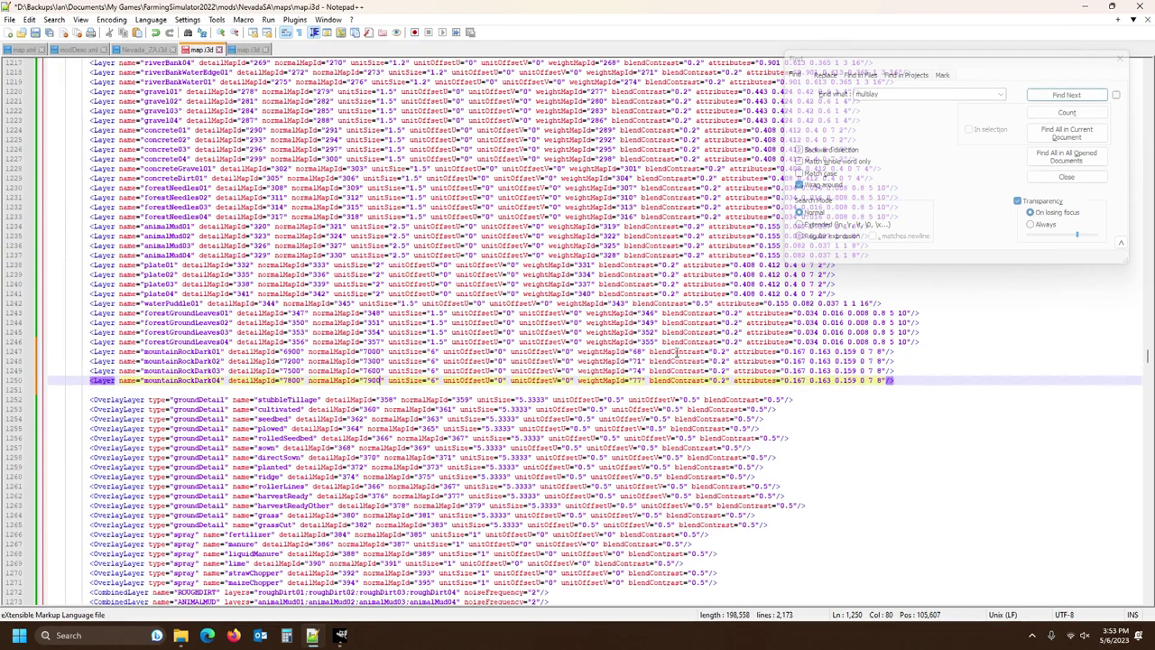
- Set the weightMapId values of the mountainRockDark01 to mountainRockDark04 layers to 6800, 7100, 7400 and 7700
click(642, 351)
text(00)
click(642, 360)
text(00)
click(641, 371)
text(00)
click(641, 380)
text(000)
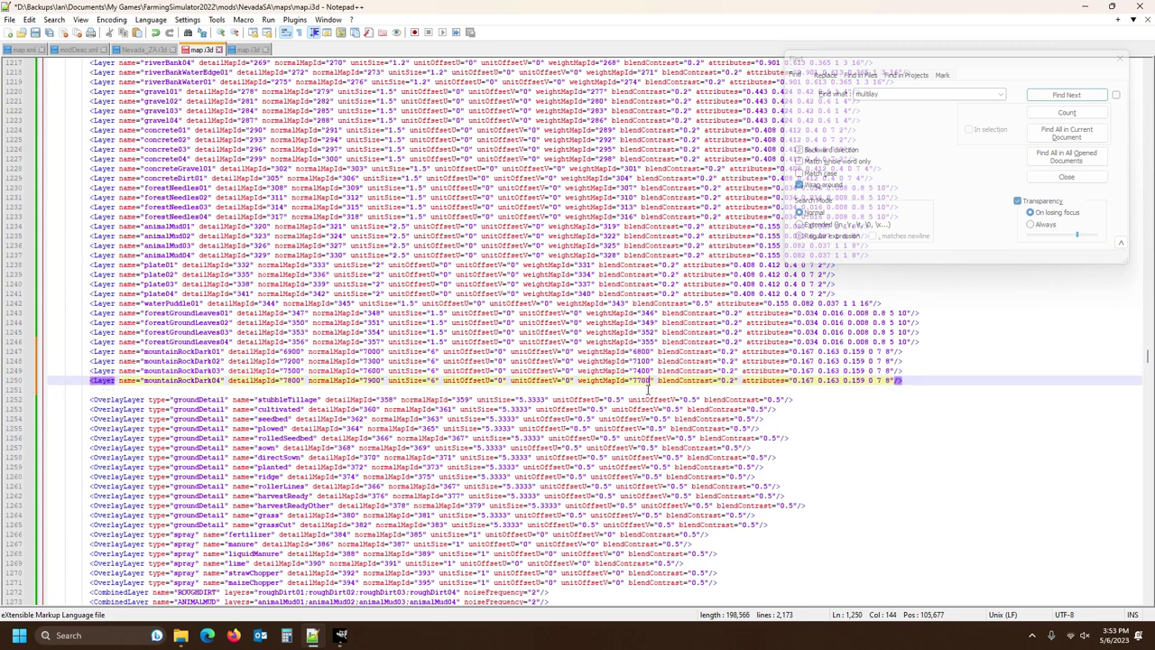
click(56, 389)
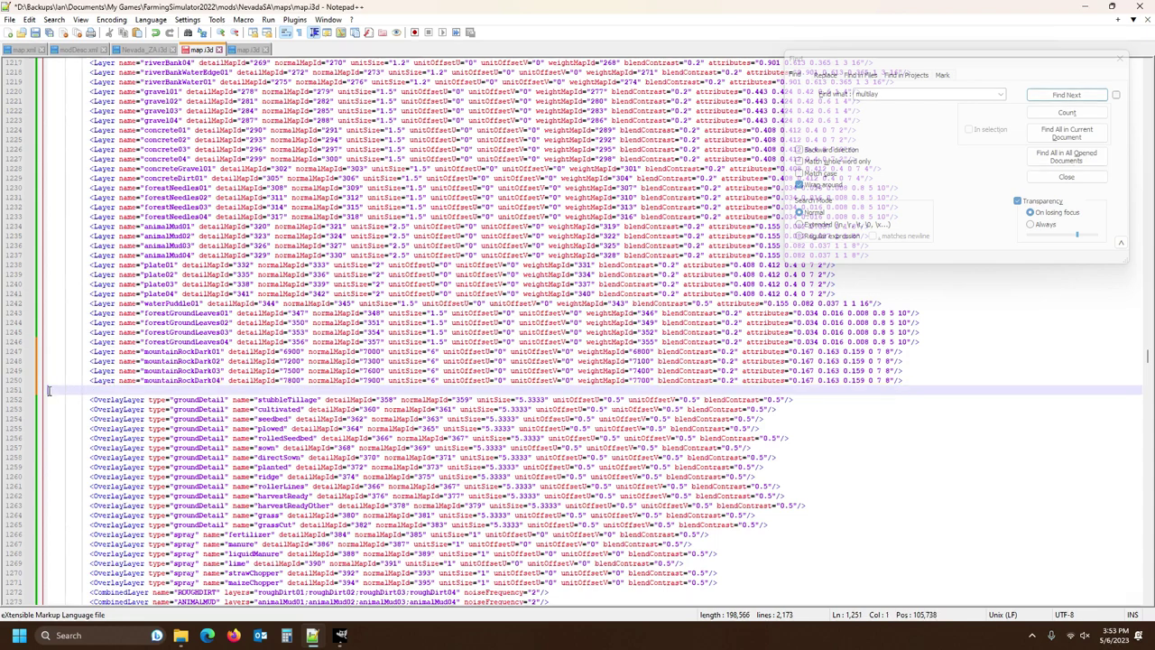
- Find the ROCK_DARK CombinedLayer line in the mapFR map.i3d and copy it
scroll(68, 395, down, 14)
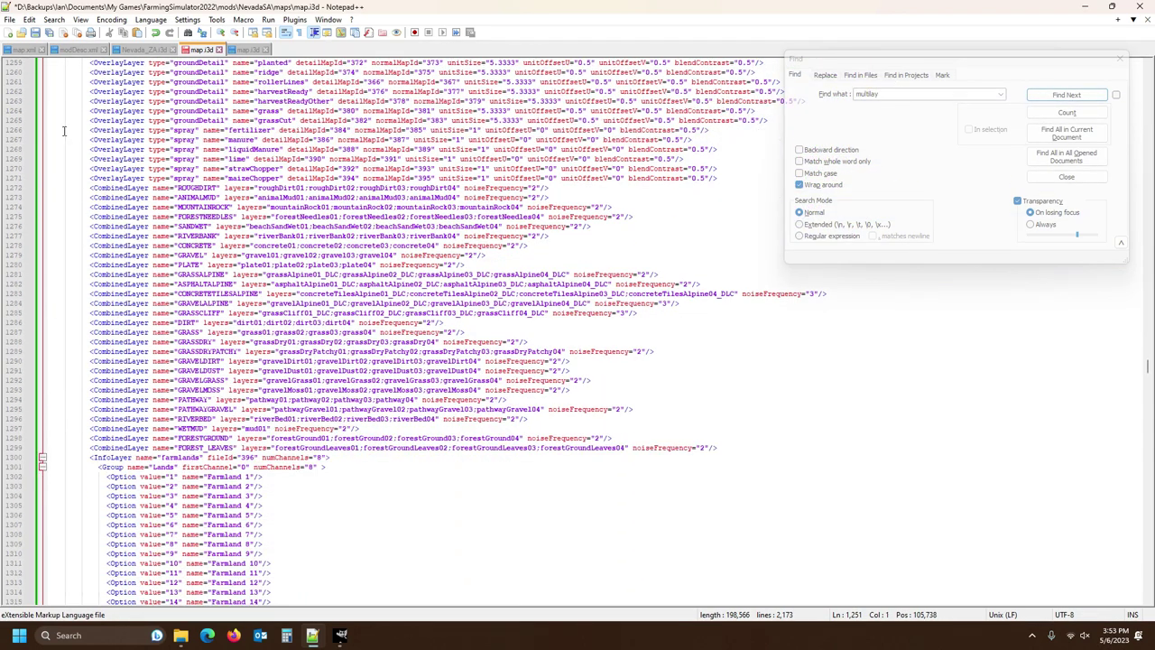
click(246, 50)
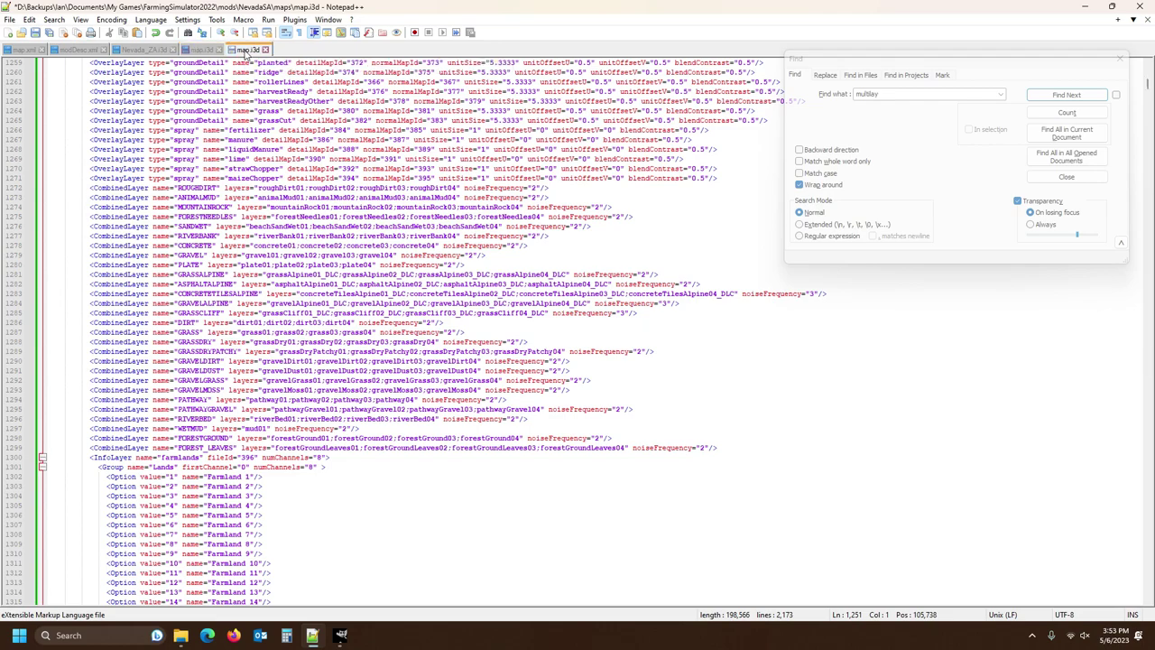
scroll(289, 398, down, 9)
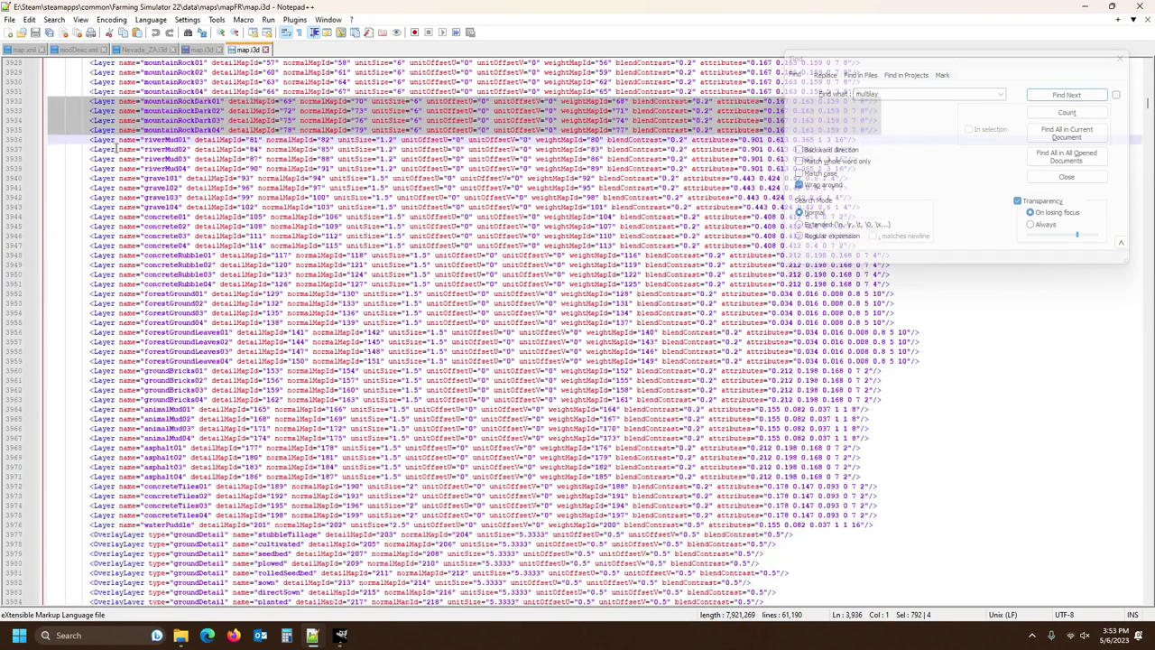
scroll(200, 168, down, 14)
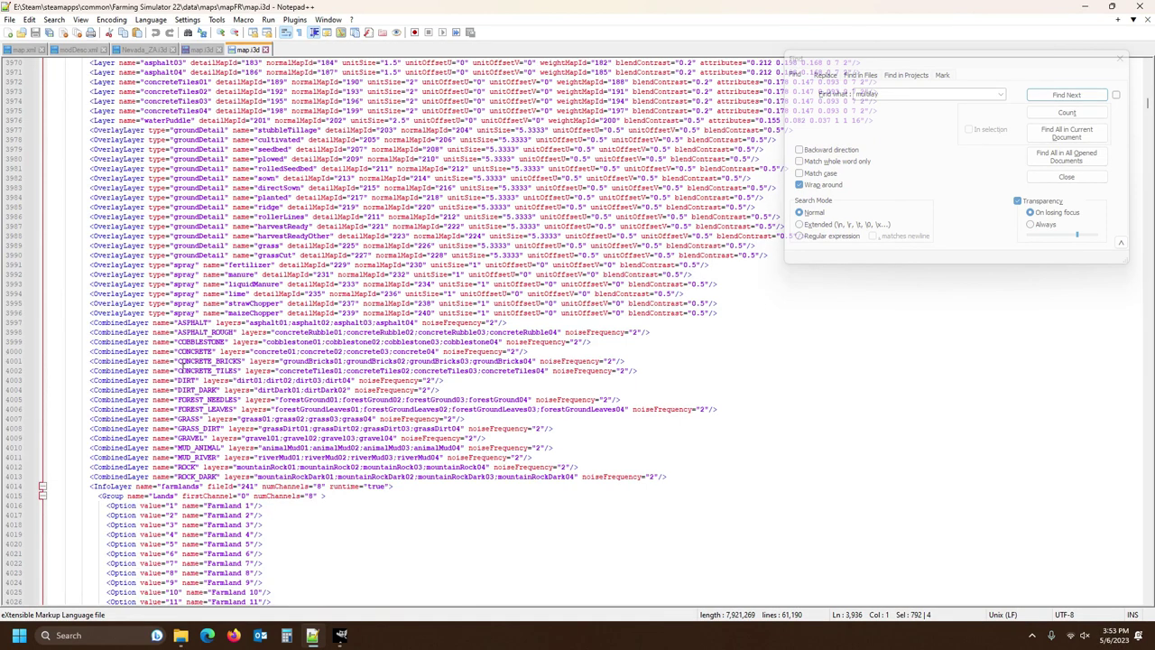
click(277, 475)
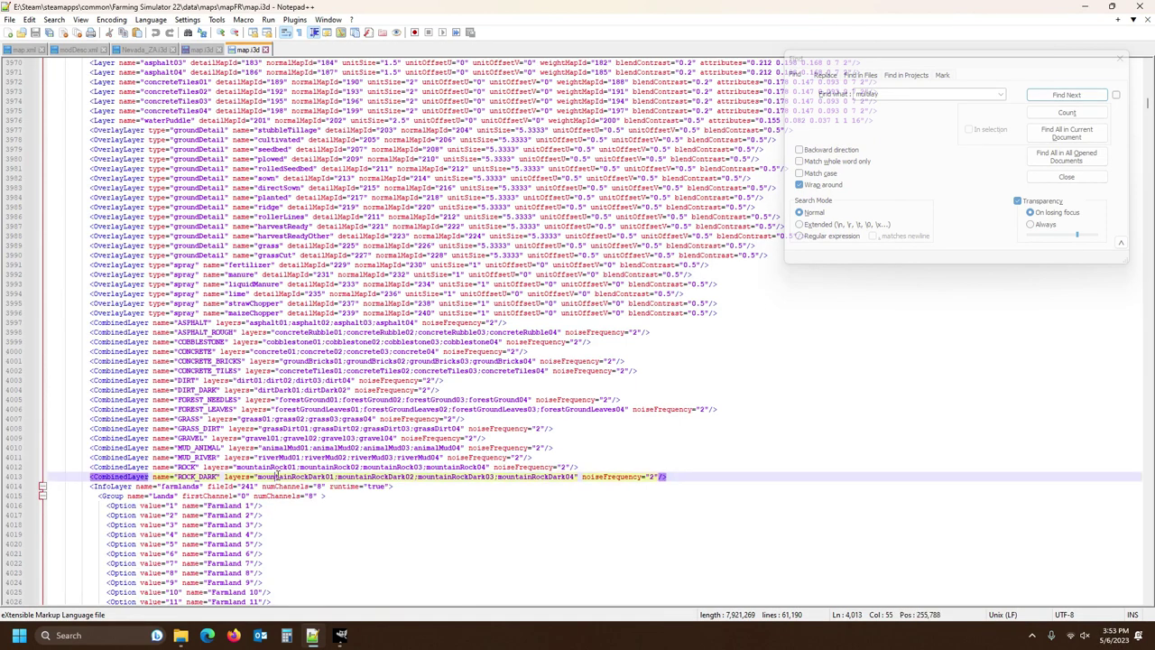
click(9, 477)
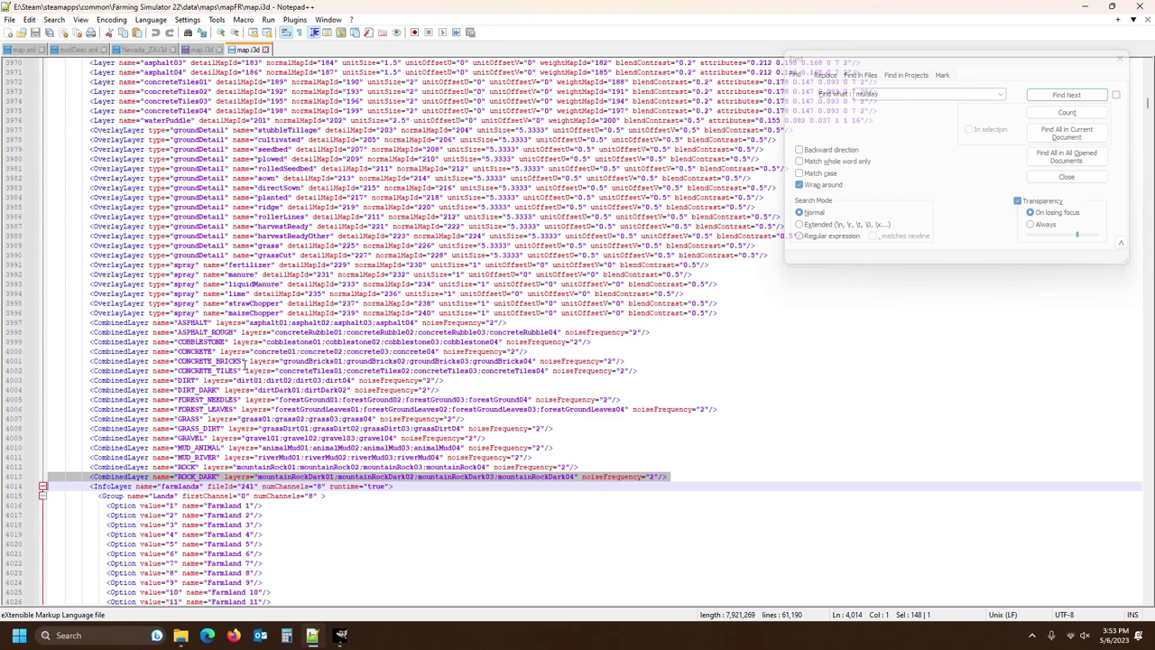
- Paste the ROCK_DARK CombinedLayer line, covering mountainRockDark01 to mountainRockDark04, below the FOREST_LEAVES line in the NevadaSA map.i3d
click(202, 50)
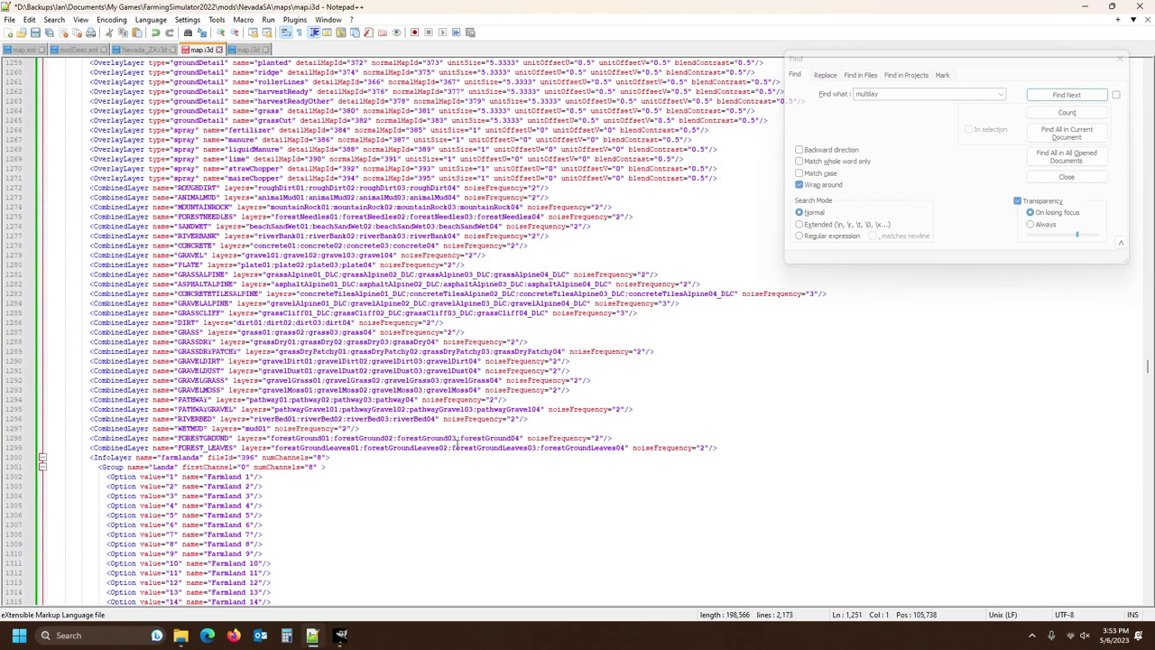
click(737, 448)
key(Return)
key(Home)
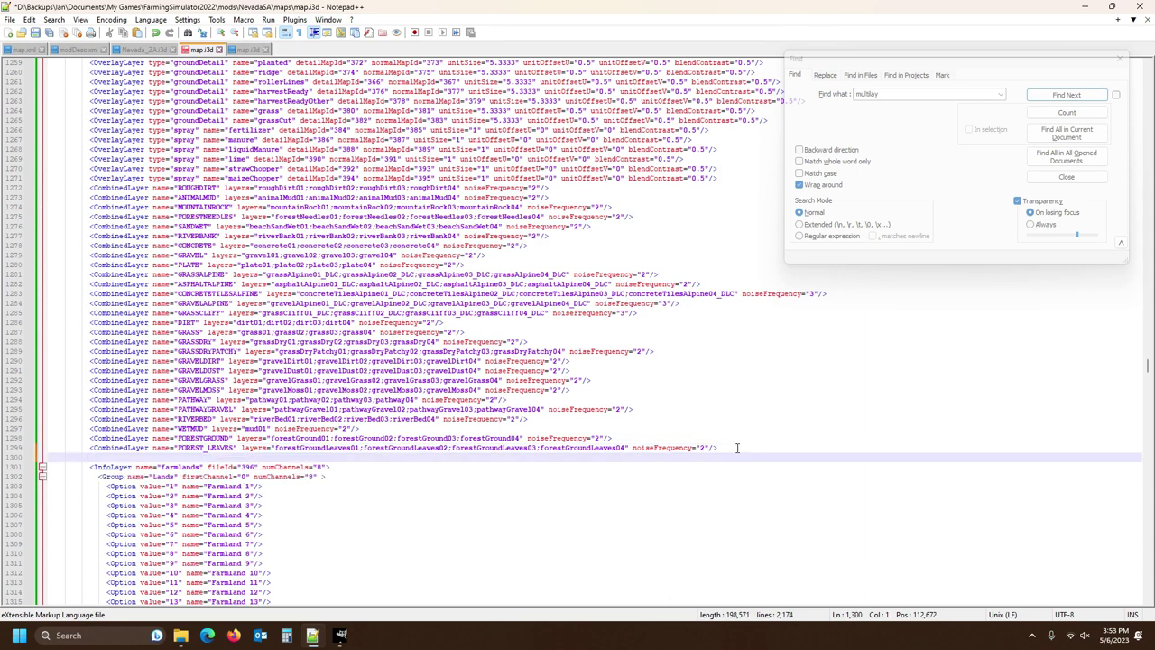
text(<CombinedLayer name="ROCK_DARK" layers="mountainRockDark01:mountainRockDark02:mountainRockDark03:mountainRockDark04" noiseFrequency="2"/>)
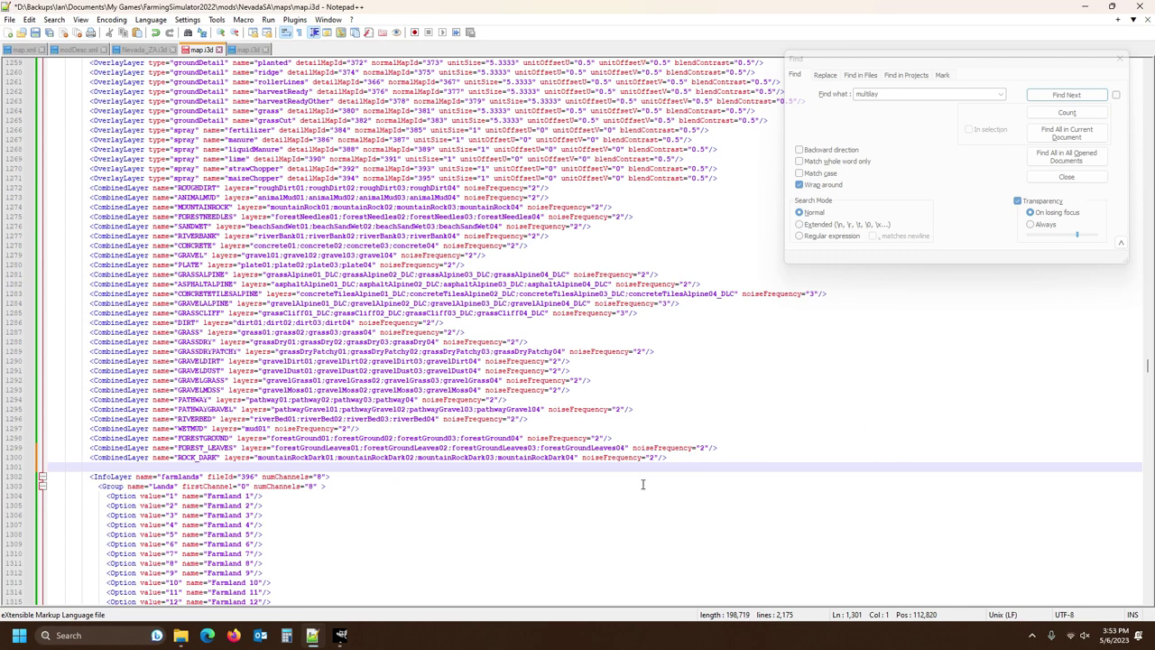
click(614, 456)
click(199, 457)
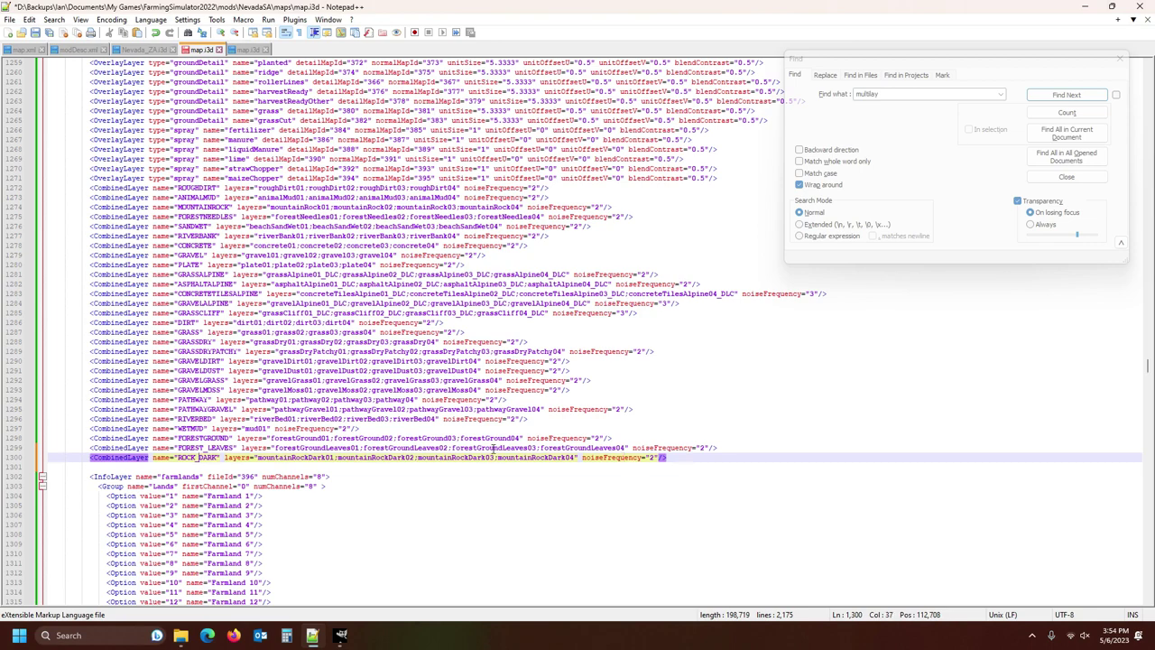
- Review the added mountainRockDark entries, save the NevadaSA map.i3d and close the Find dialog
scroll(476, 339, up, 4)
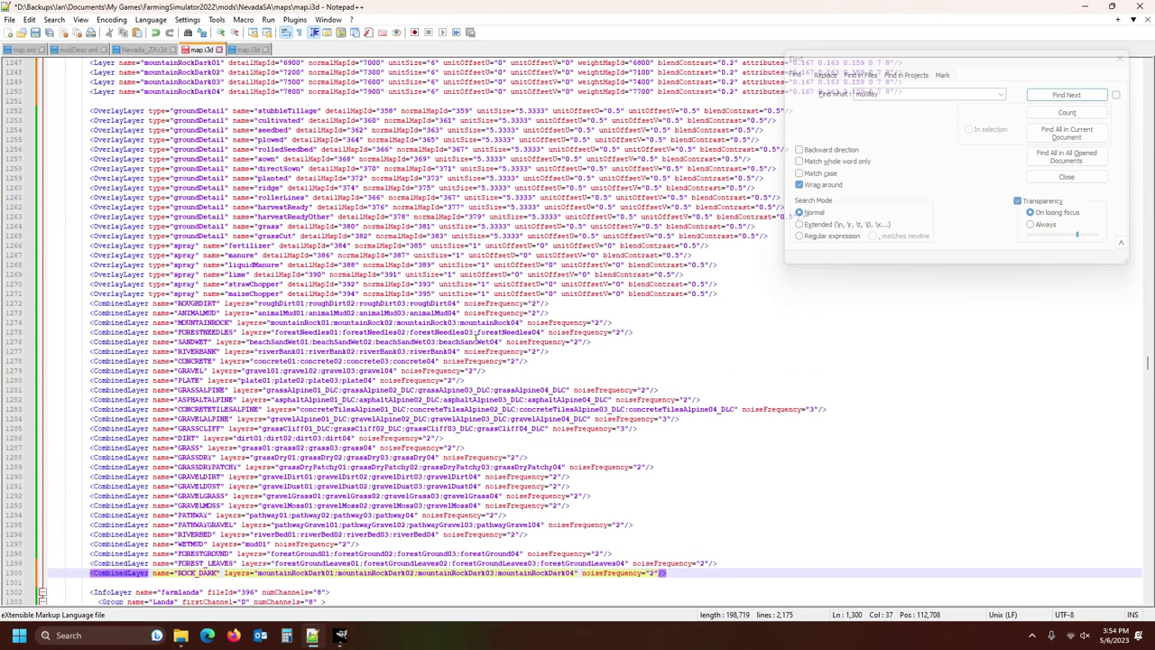
scroll(367, 203, up, 3)
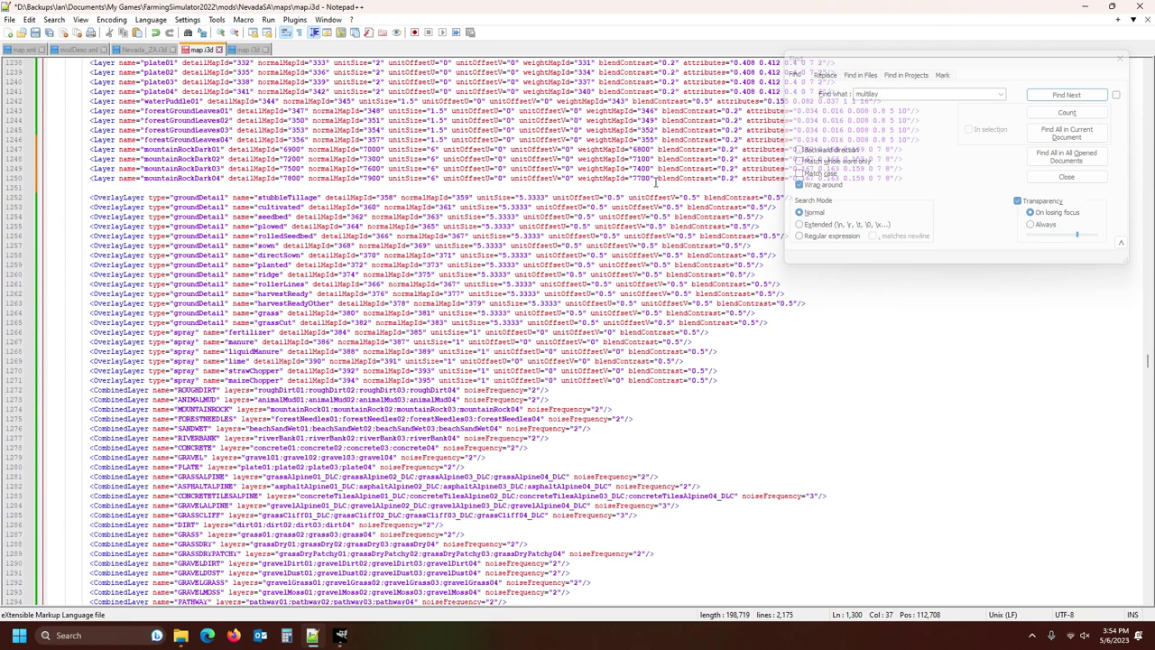
click(37, 32)
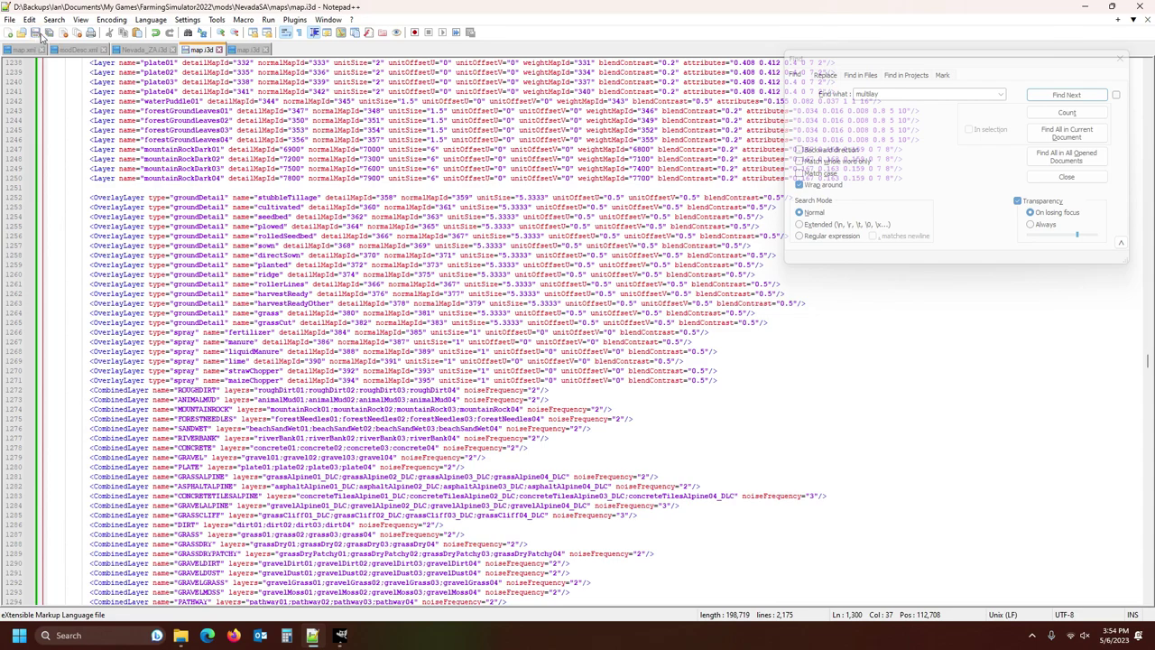
click(1119, 58)
drag(1149, 364, 1147, 42)
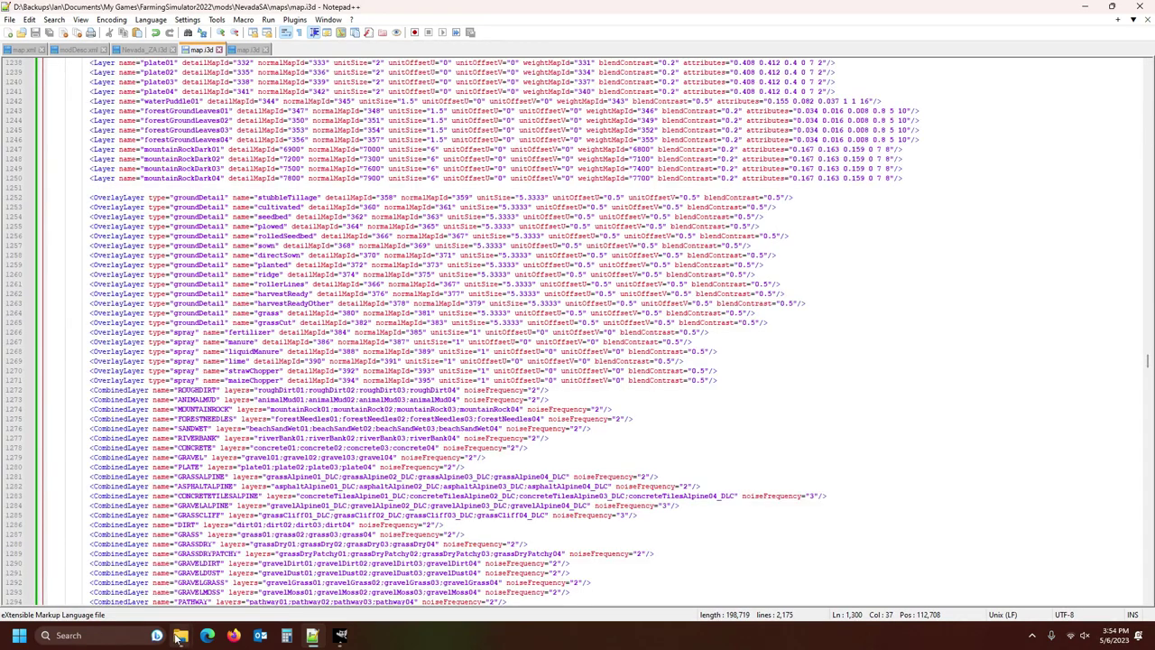
- Switch to File Explorer at the NevadaSA data folder and select mud01_weight.png beside the mountainRockDark weight maps
mouse_move(180, 638)
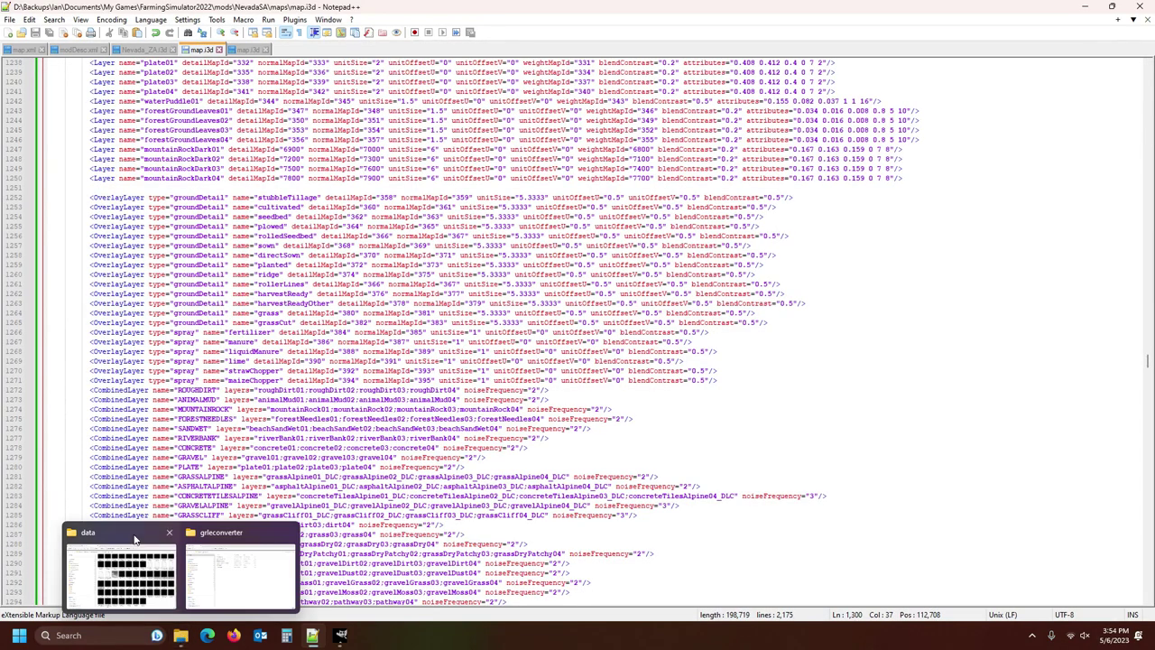
click(120, 569)
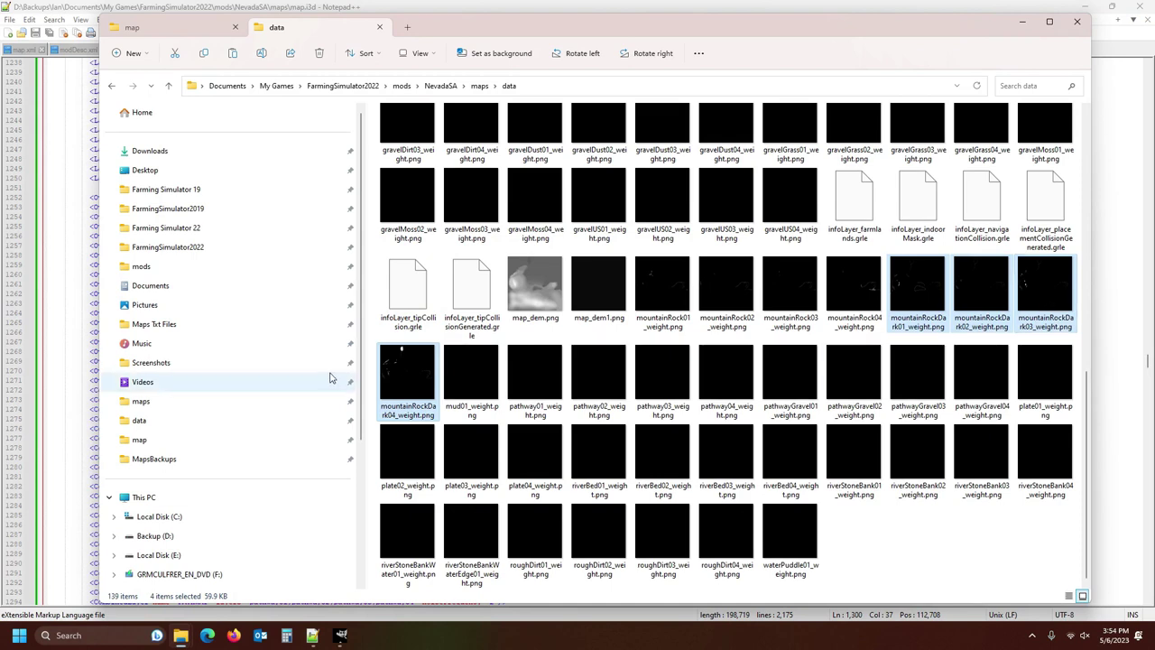
click(472, 381)
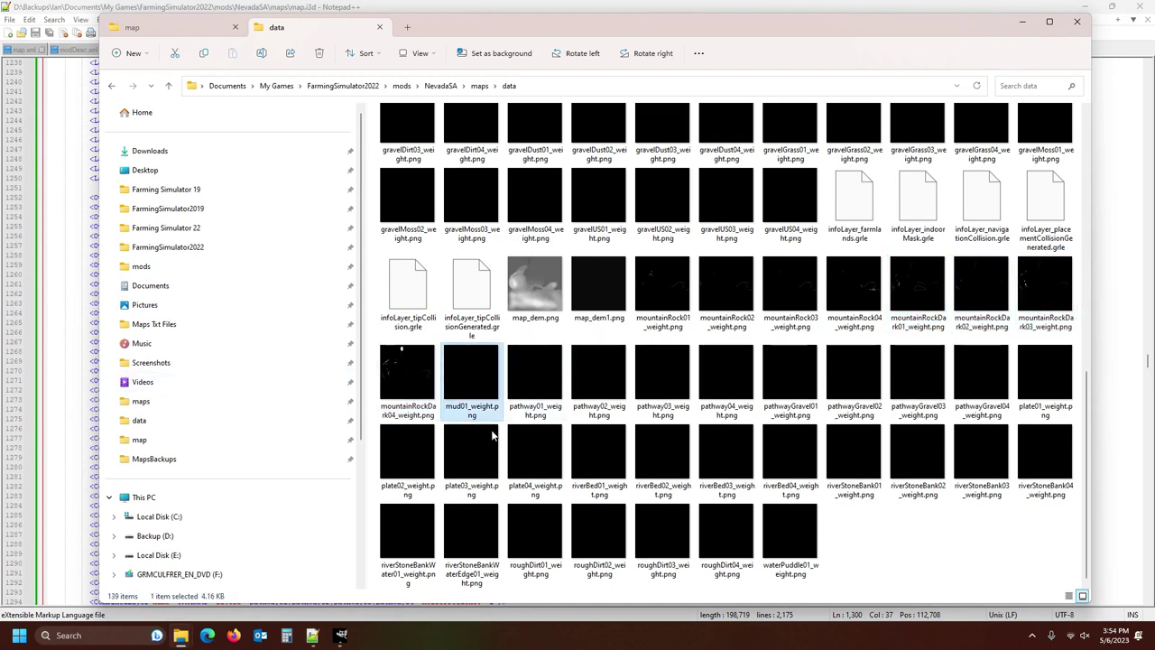
- Open mudDark01_weight.png from the Nevada_converted map folder in paint.net, inspect it for painted areas and close it
click(192, 33)
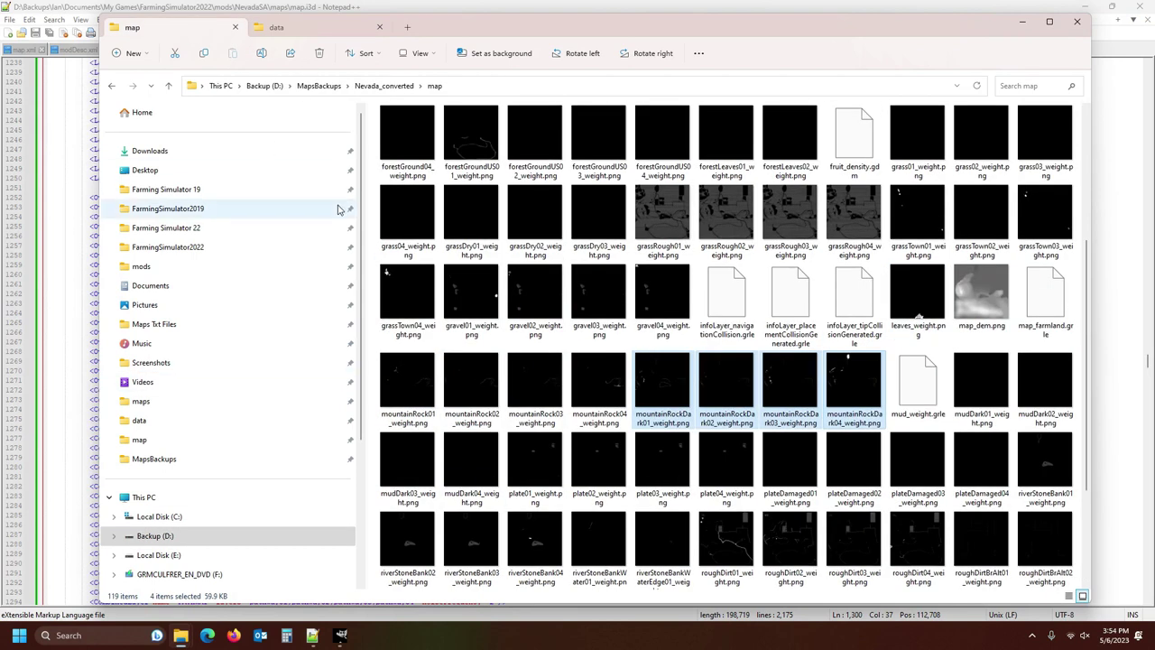
click(987, 392)
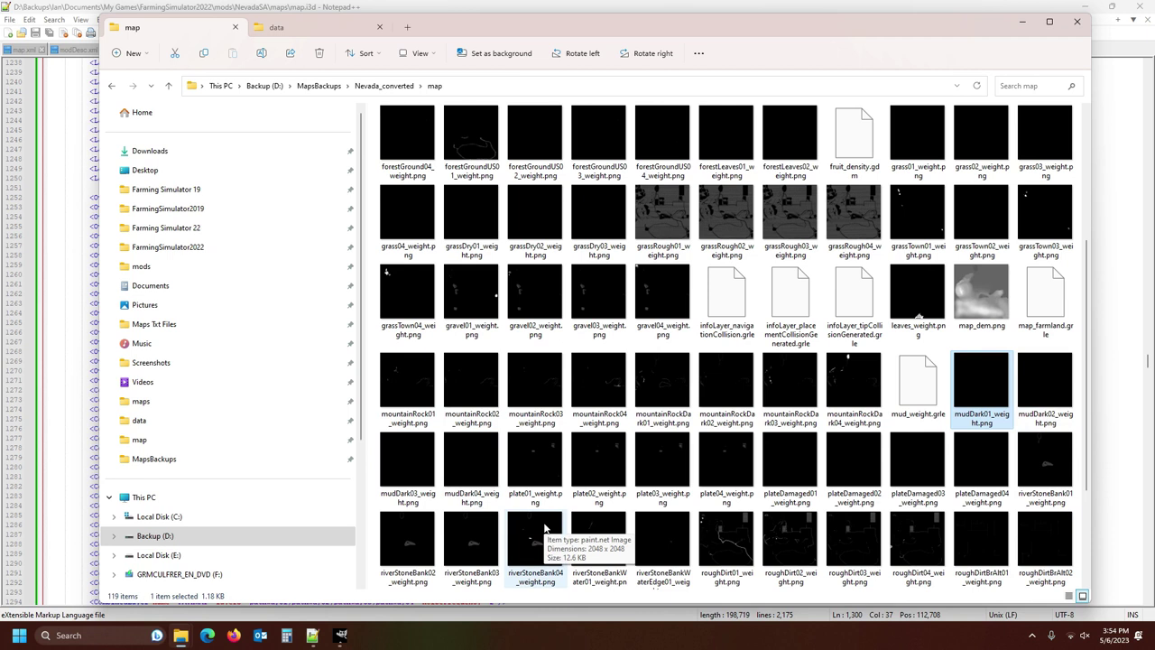
double_click(982, 379)
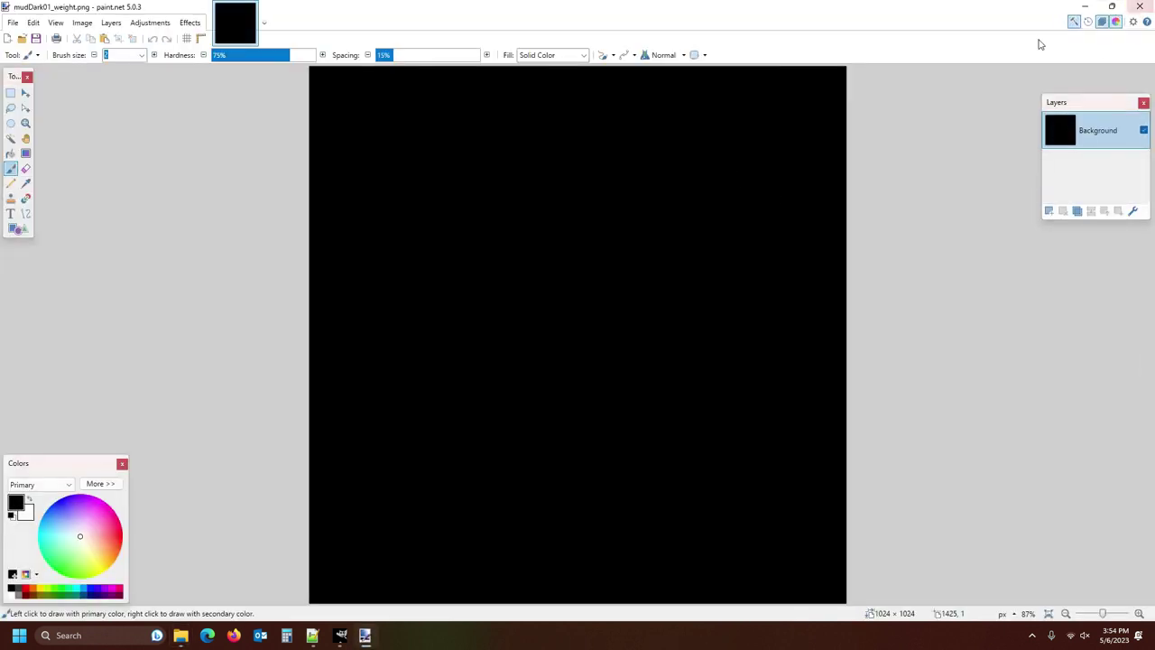
click(1140, 6)
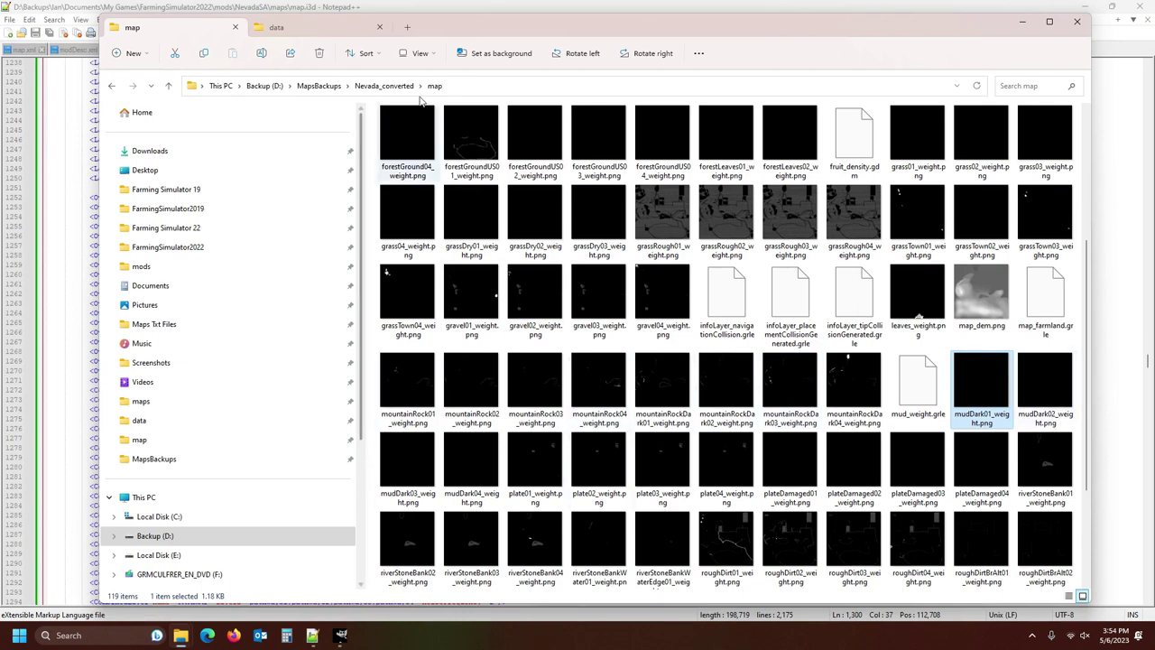
- Copy plate01_weight.png to plate04_weight.png from the Nevada_converted map folder into the NevadaSA data folder, replacing the existing files
click(277, 27)
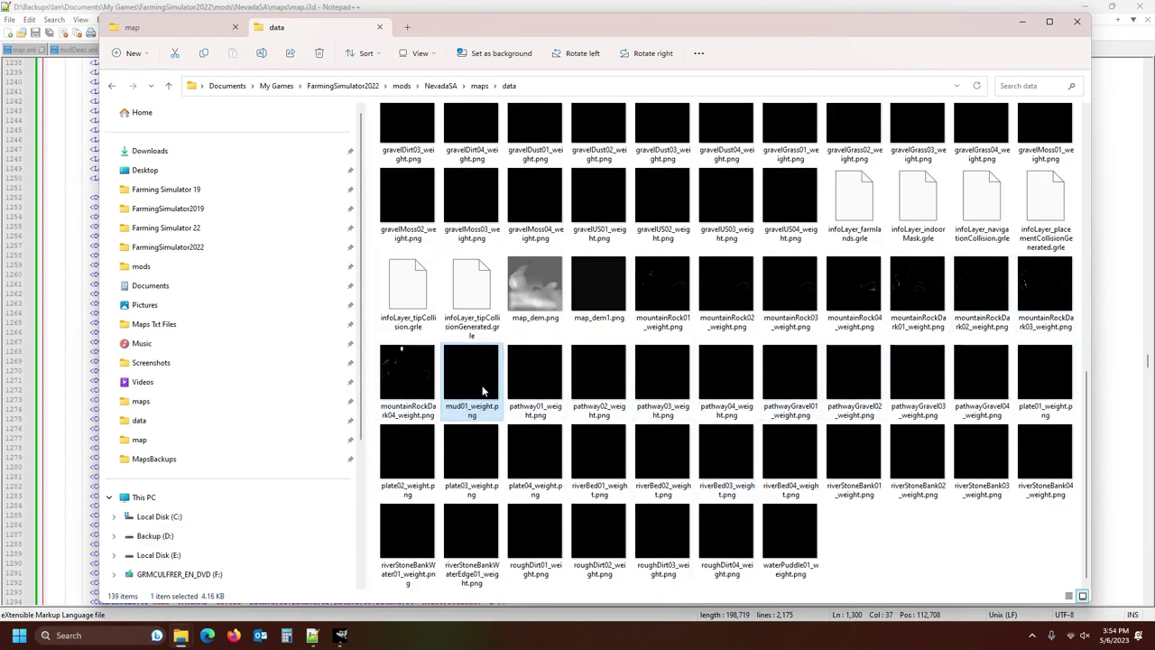
click(535, 397)
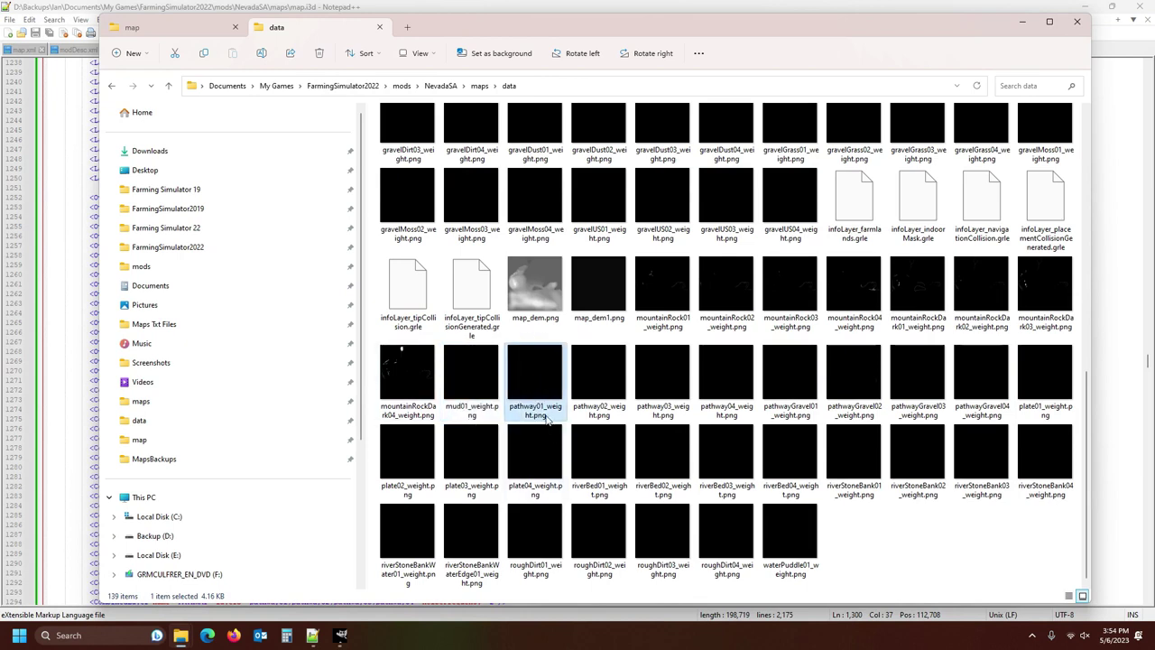
click(145, 28)
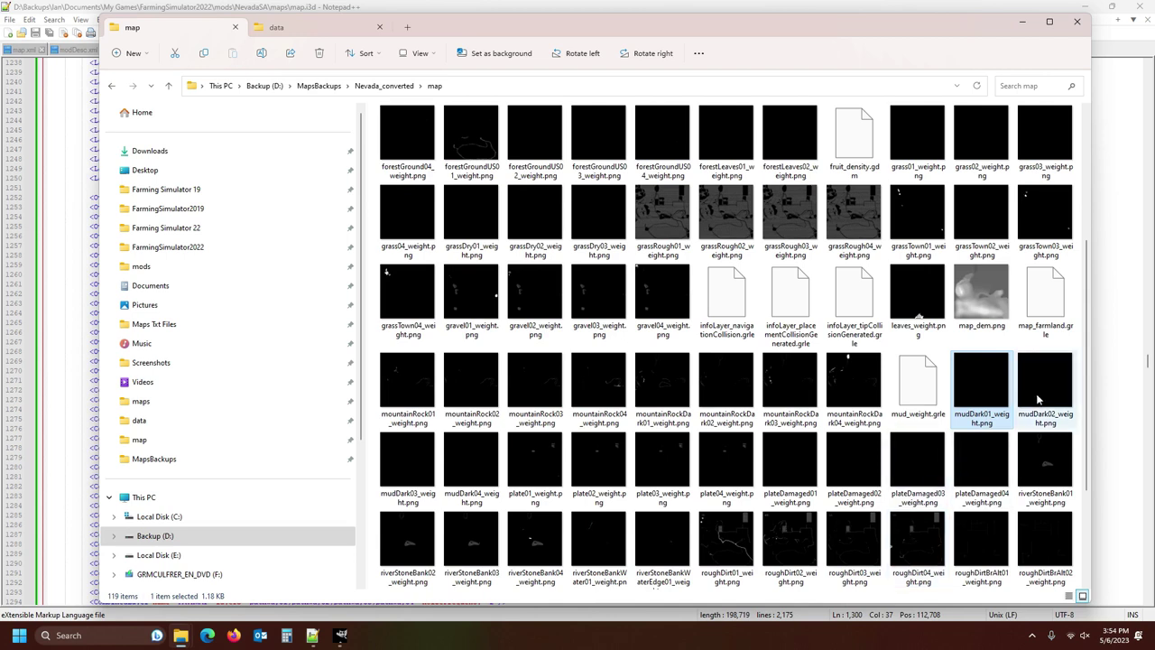
click(535, 474)
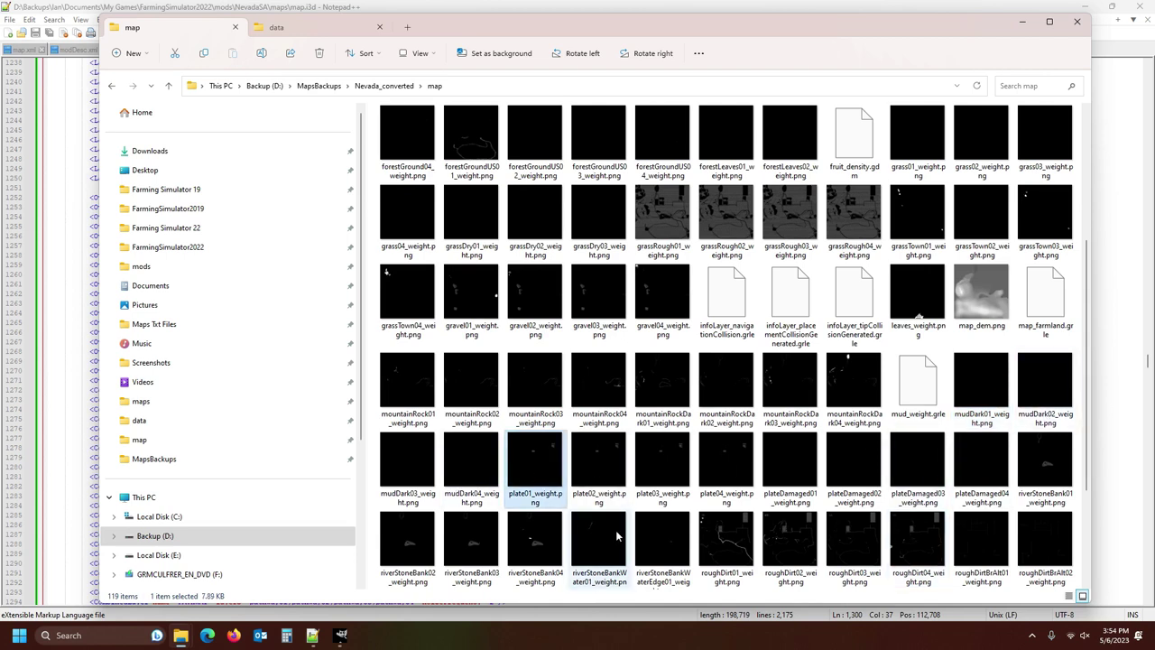
scroll(615, 529, down, 2)
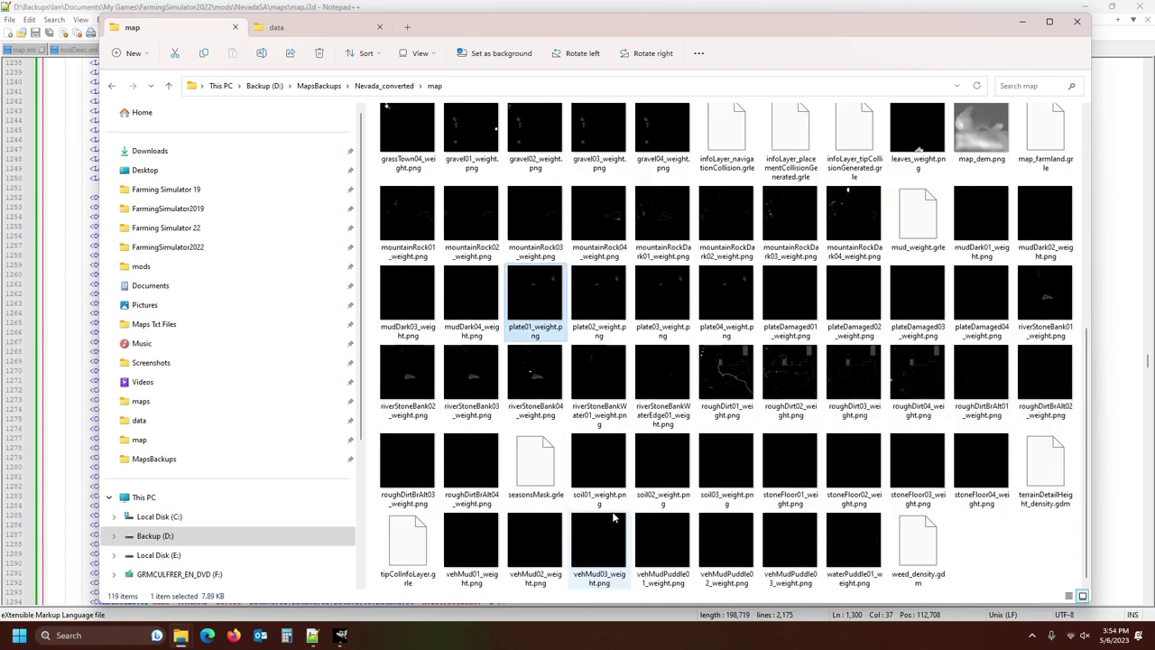
shift+click(727, 310)
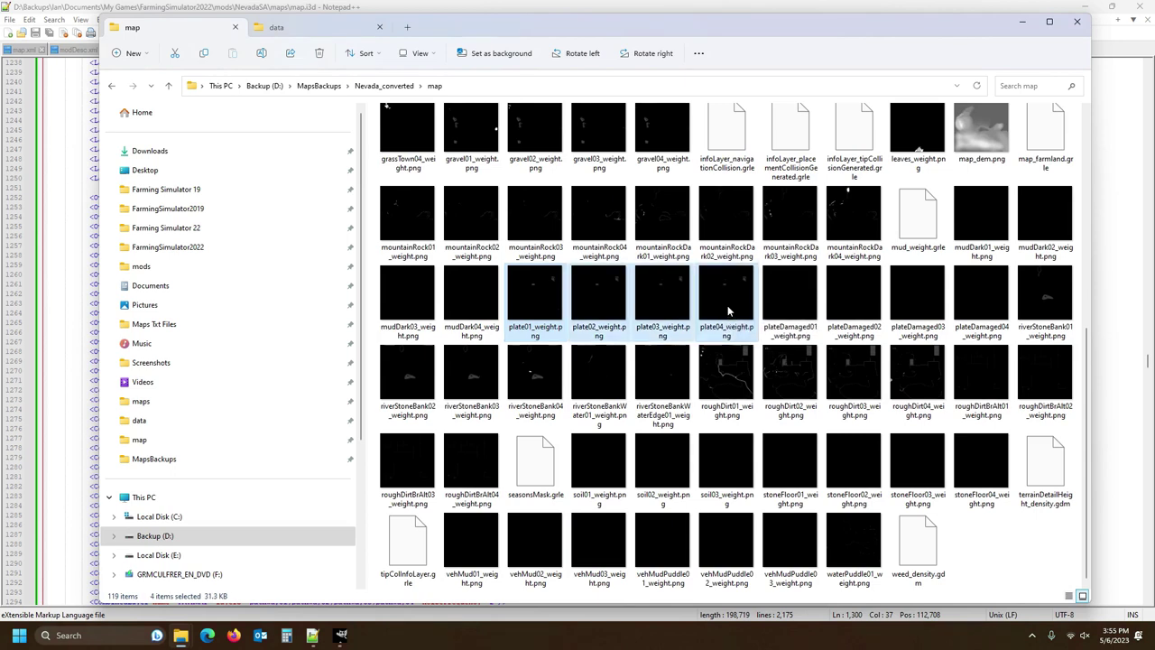
key(ctrl+Tab)
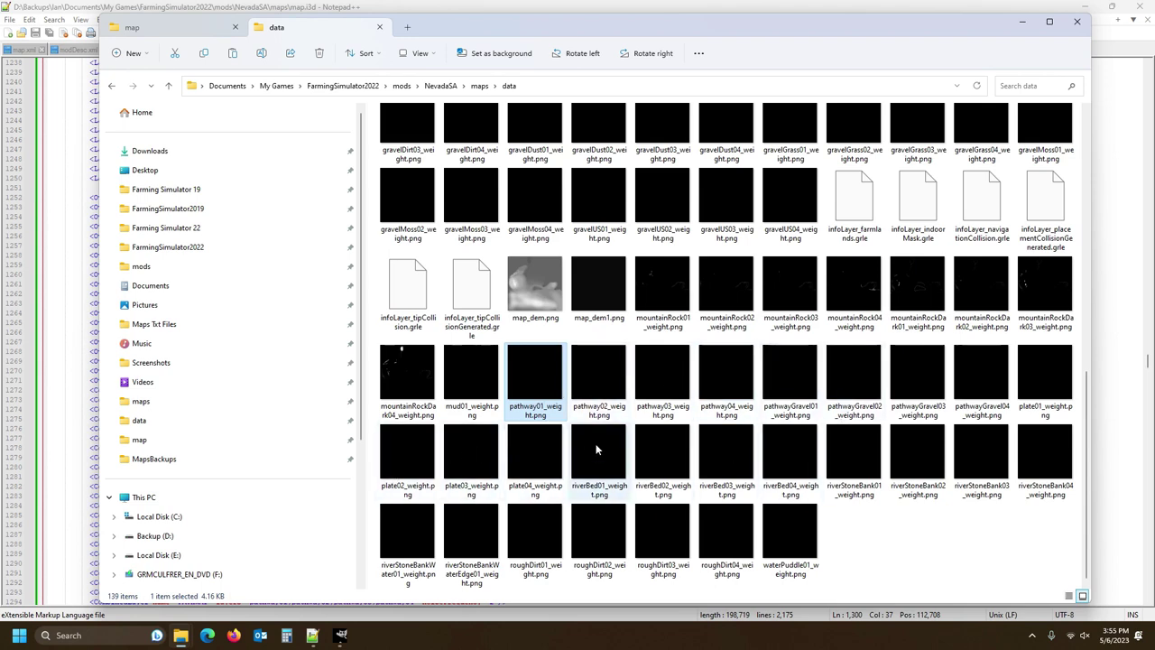
key(ctrl+v)
click(637, 219)
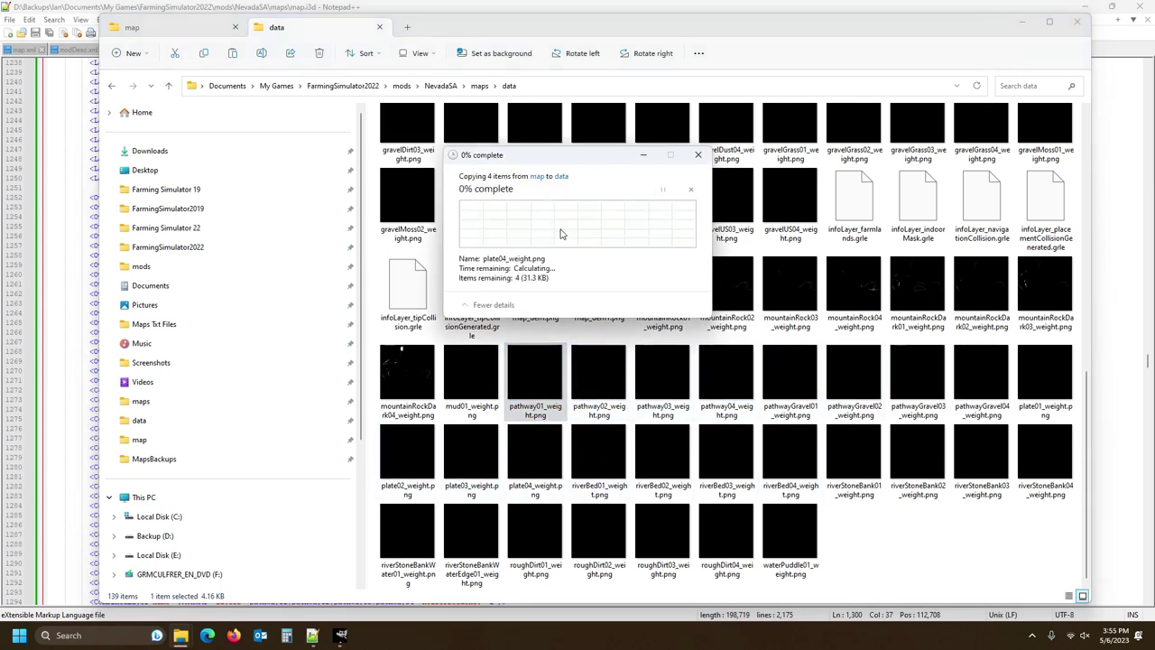
- Open plateDamaged01_weight.png from the Nevada_converted map folder in paint.net, check it for painted areas and close it
key(ctrl+Tab)
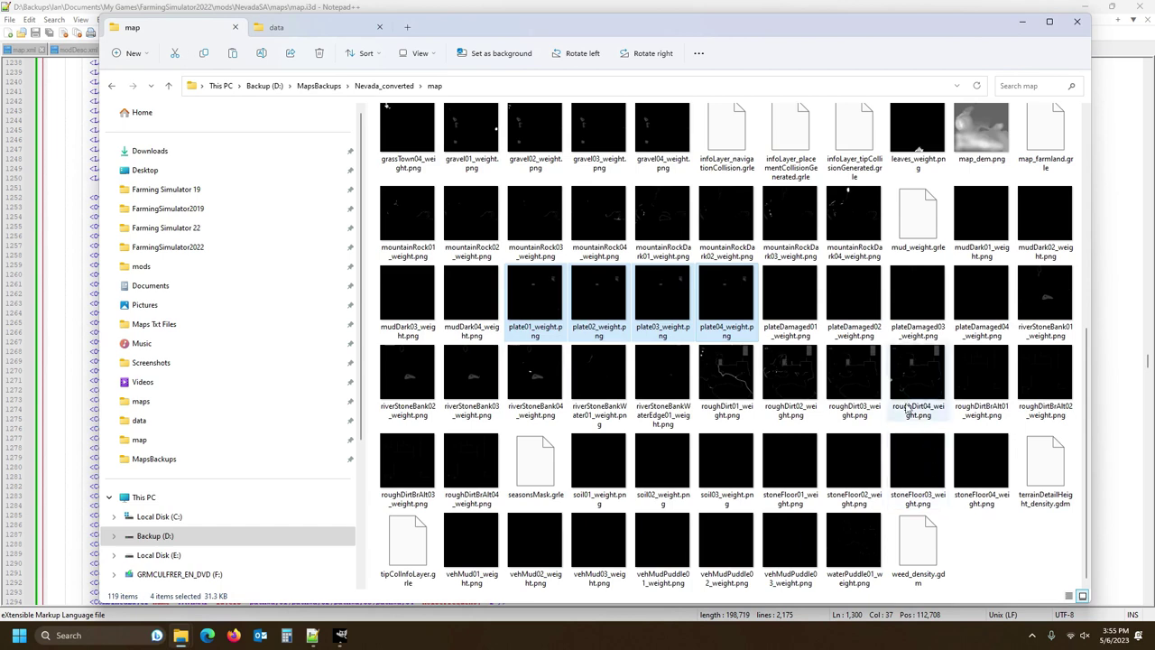
double_click(791, 298)
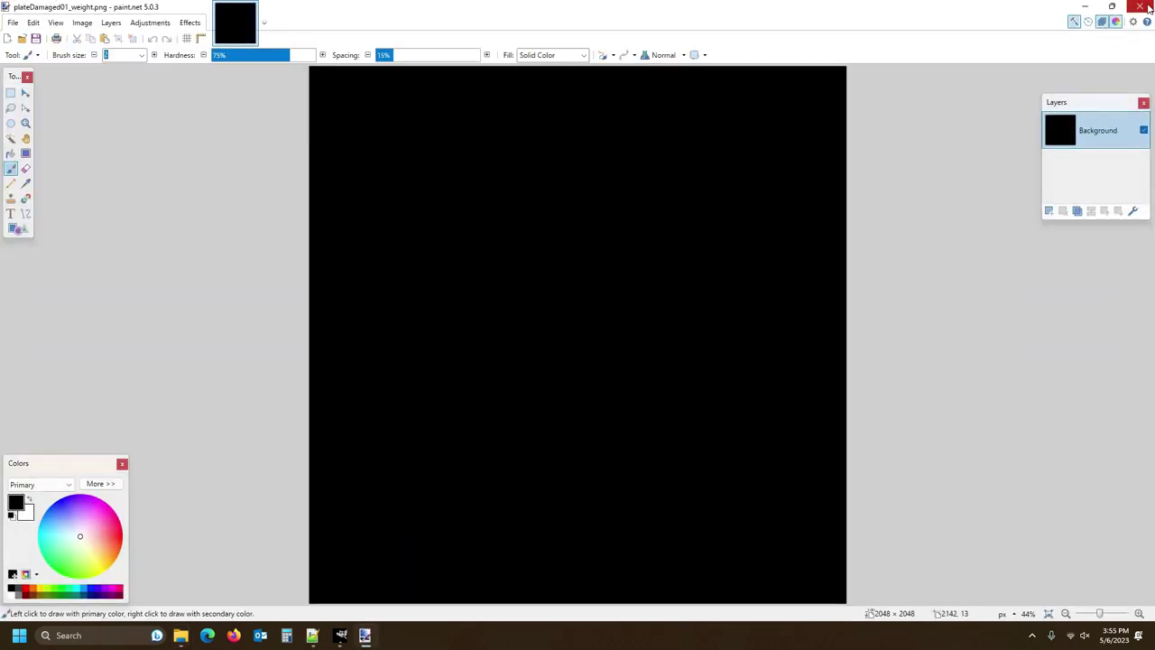
click(1146, 7)
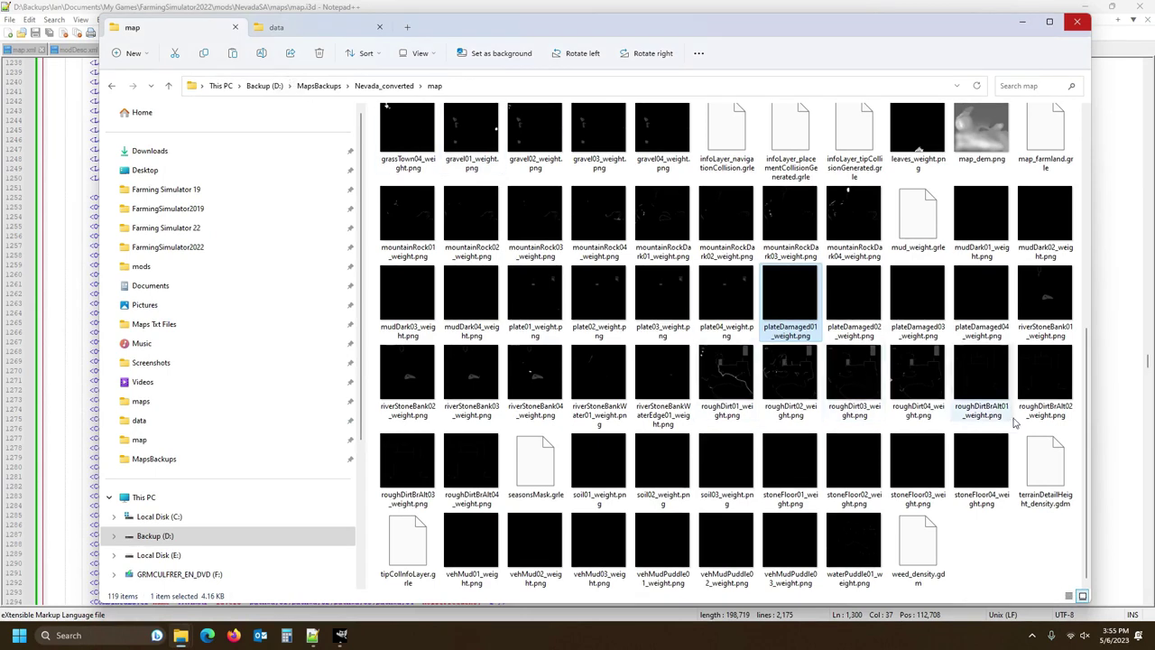
- Copy riverStoneBank01 to 04, riverStoneBankWater01 and riverStoneBankWaterEdge01 weight maps from the Nevada_converted map folder into NevadaSA data, replacing the existing files
click(1044, 298)
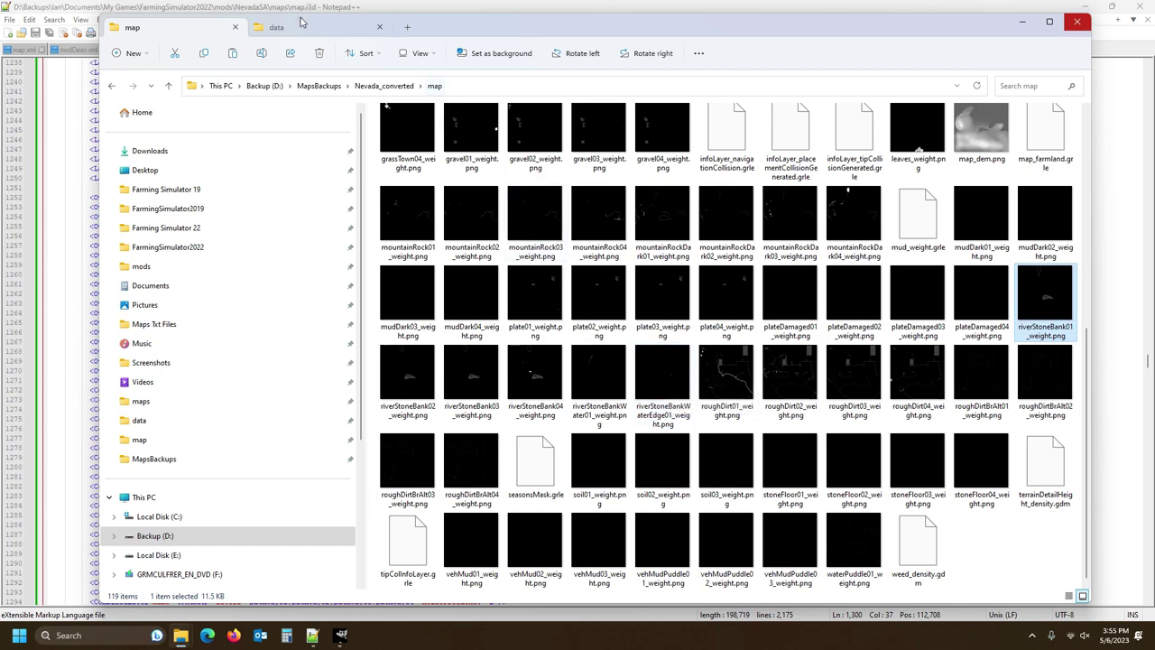
key(ctrl+Tab)
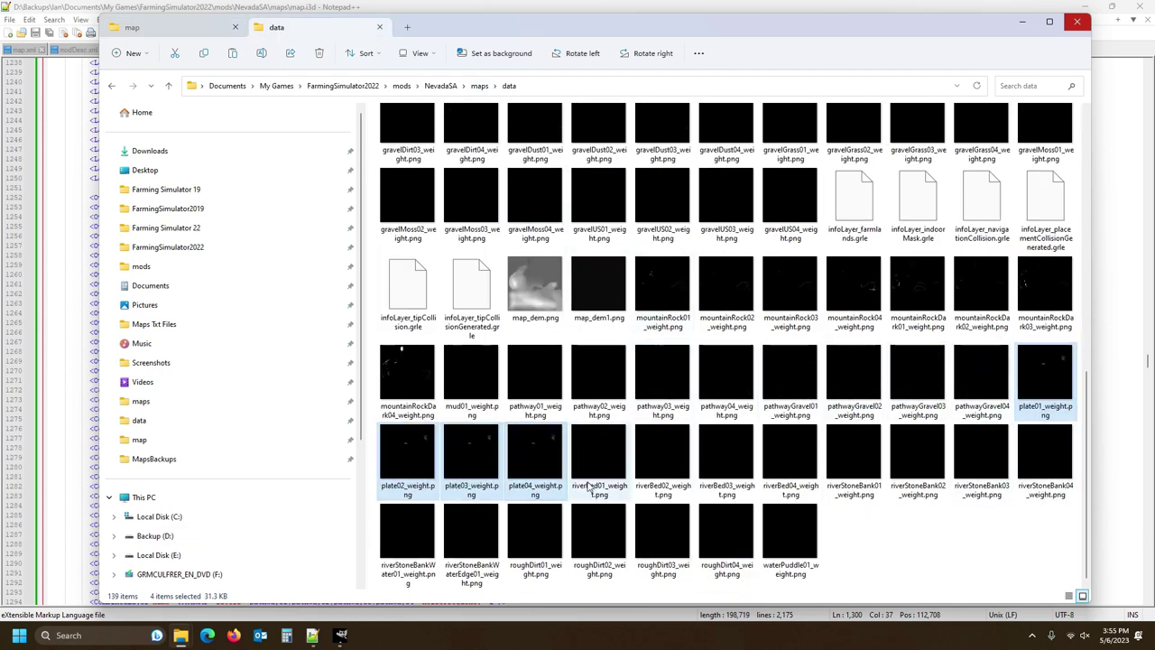
click(864, 465)
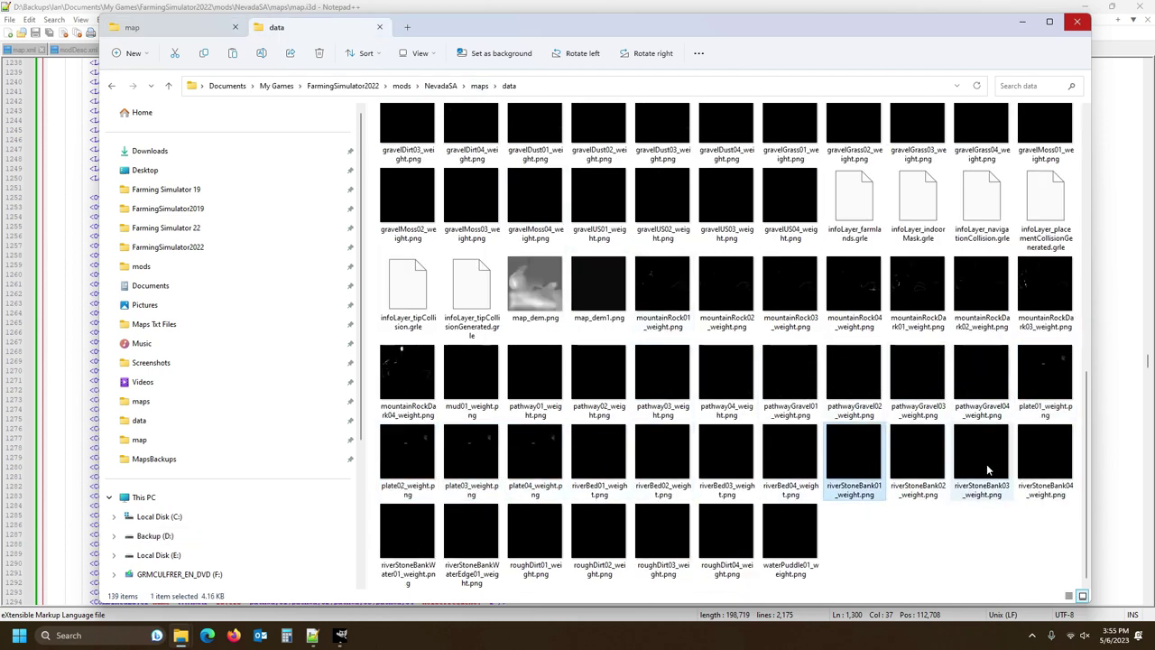
click(406, 544)
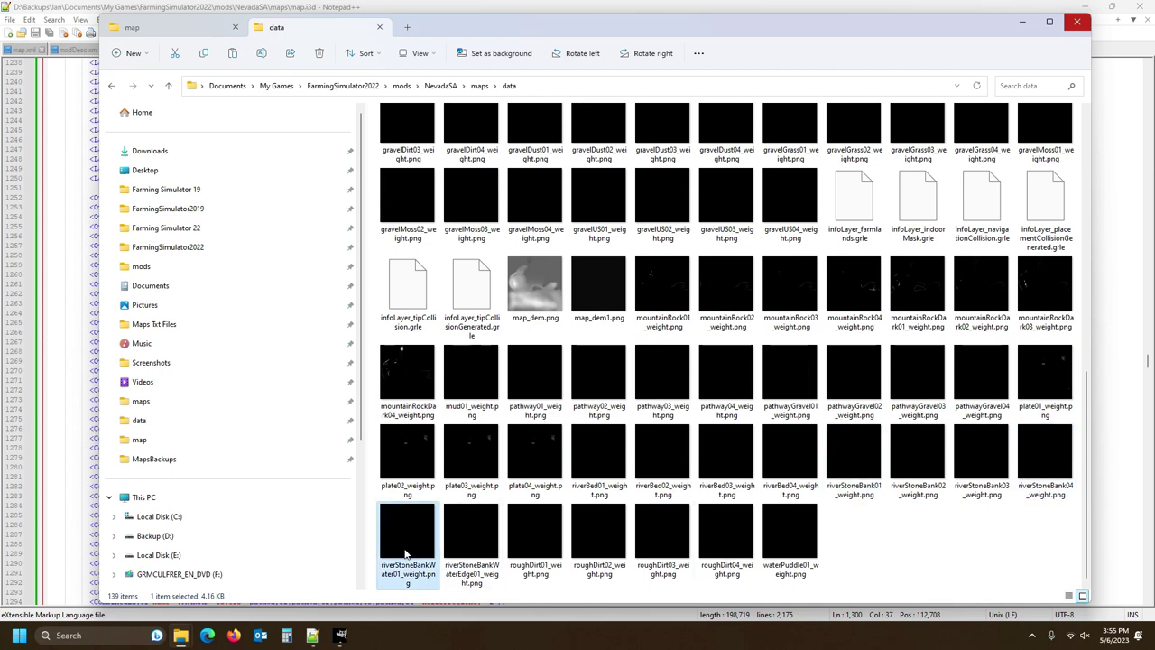
click(471, 546)
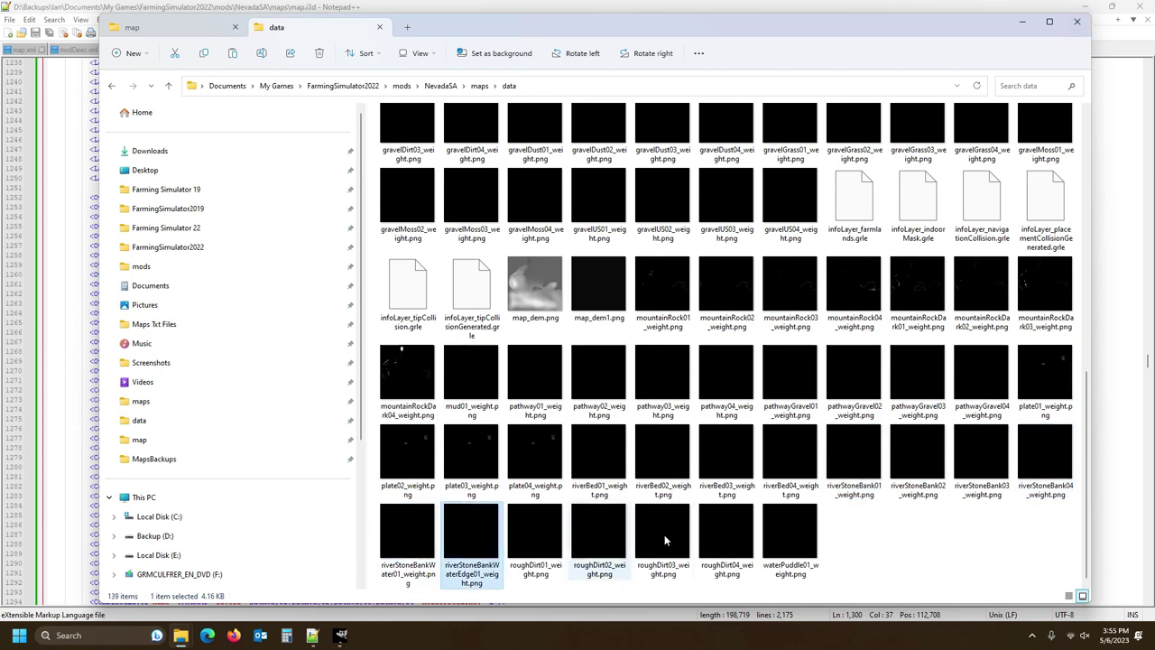
click(208, 27)
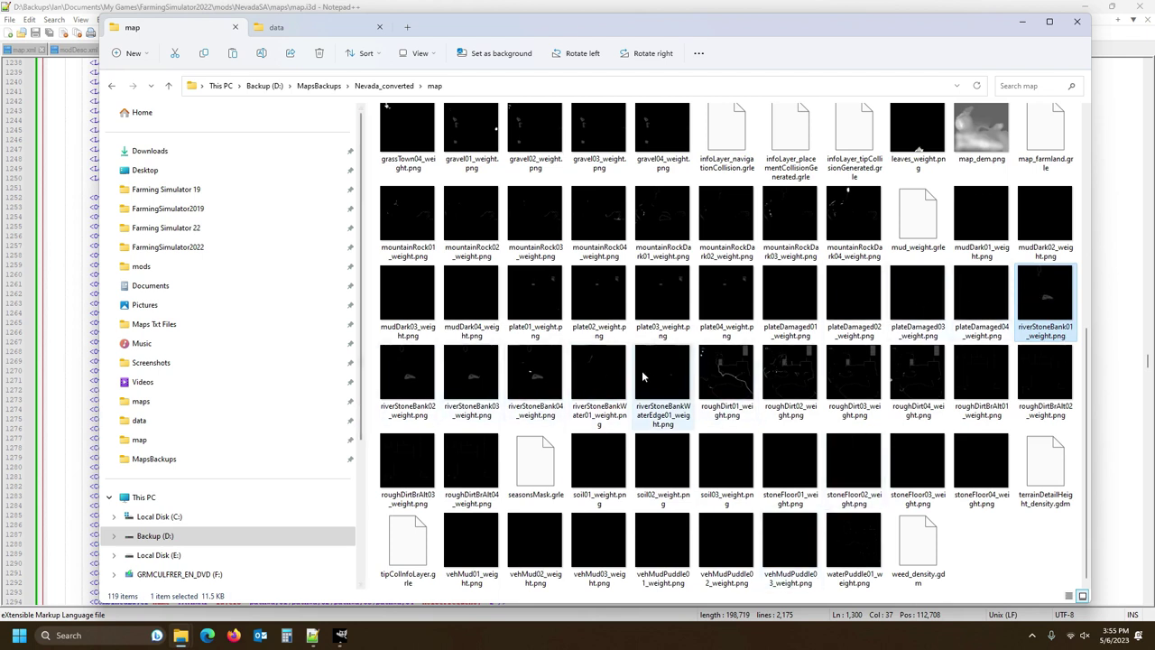
shift+click(662, 419)
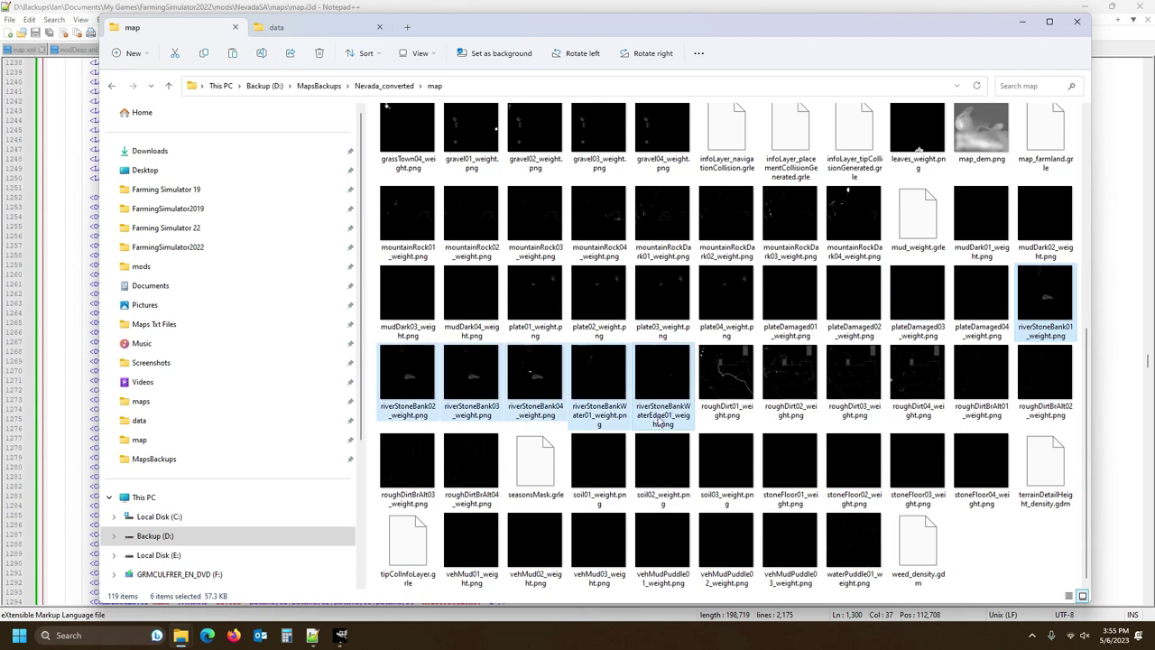
drag(662, 420, 678, 366)
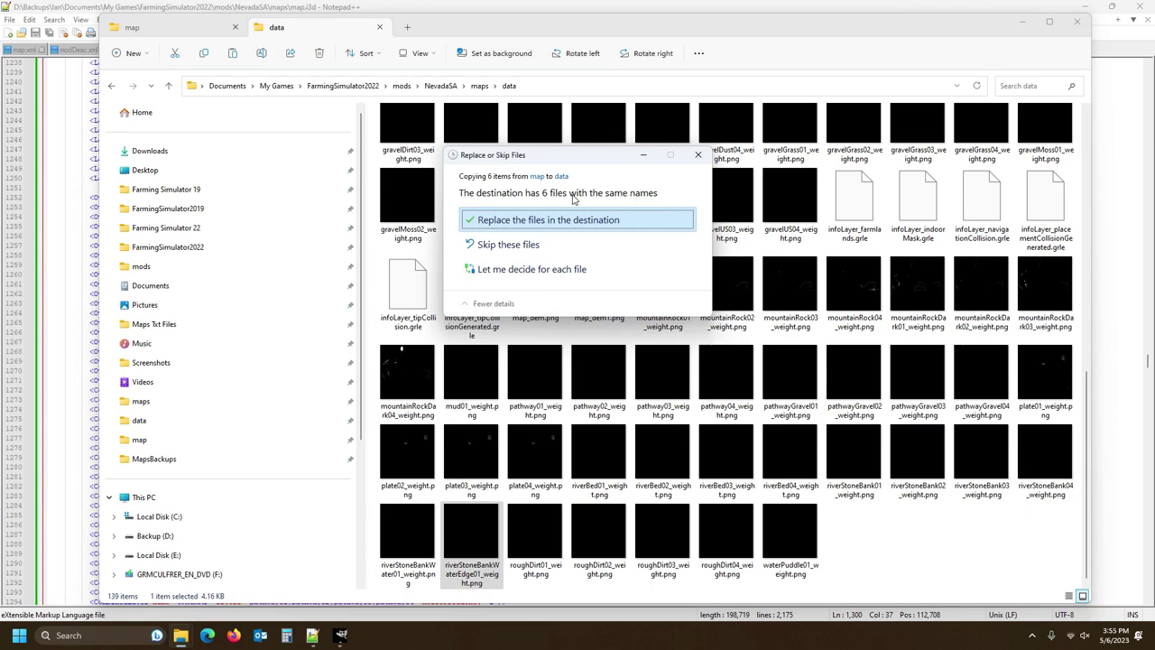
click(582, 222)
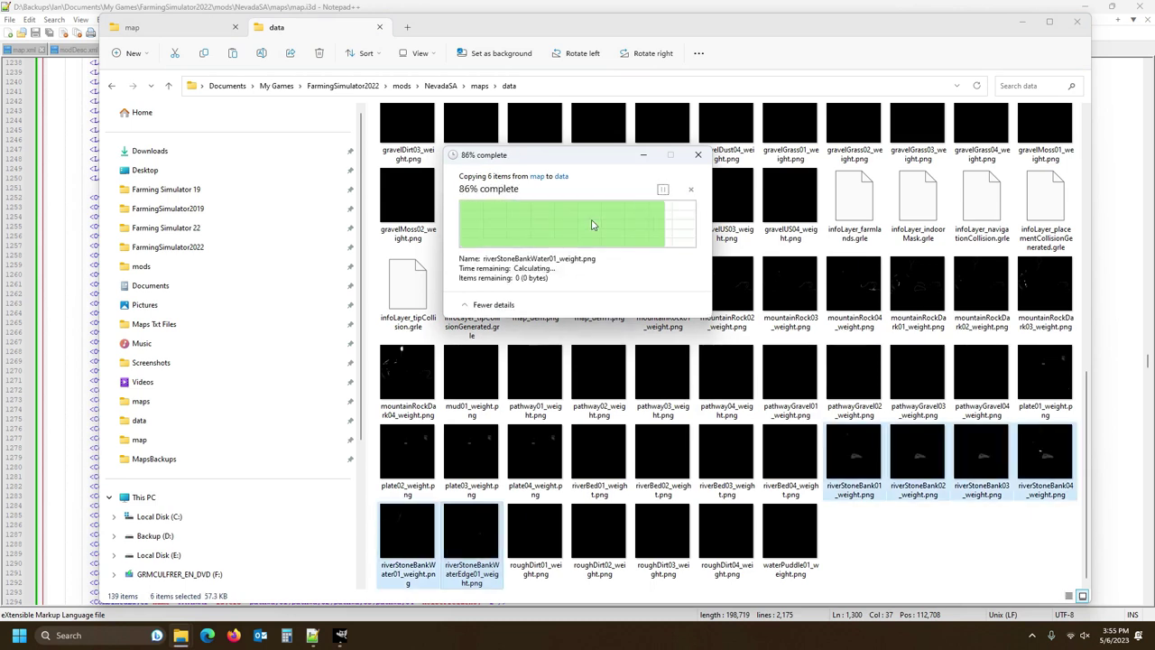
- Return to the Nevada_converted map folder, inspect roughDirtBrAlt01_weight.png in paint.net for painted areas and close it
click(181, 30)
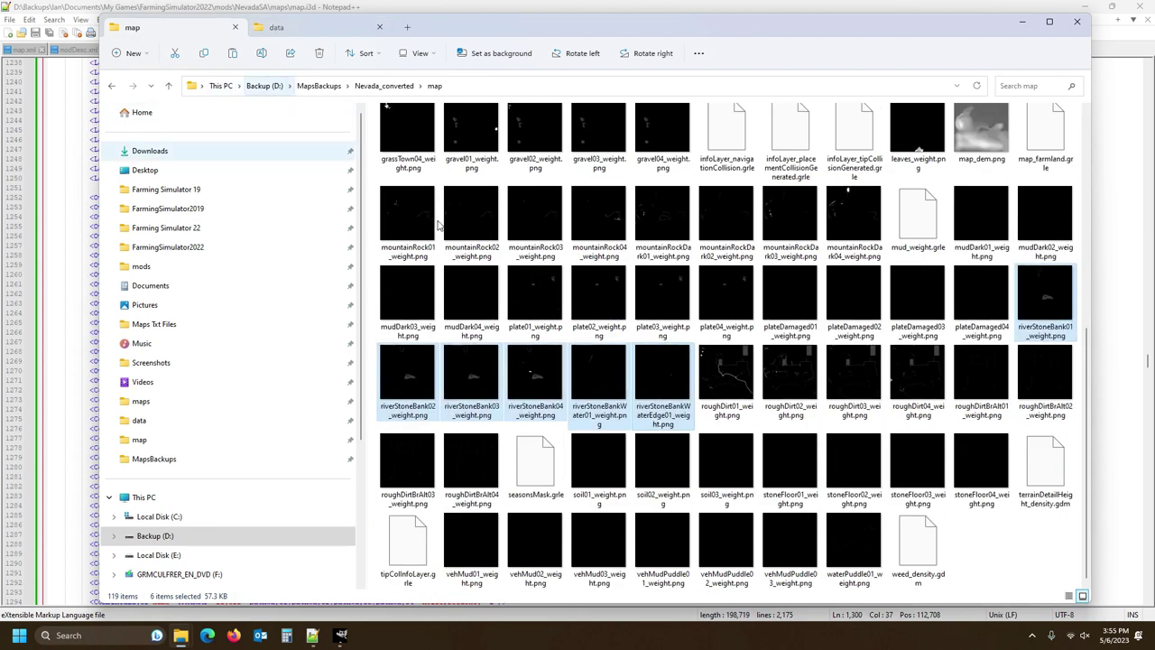
click(722, 377)
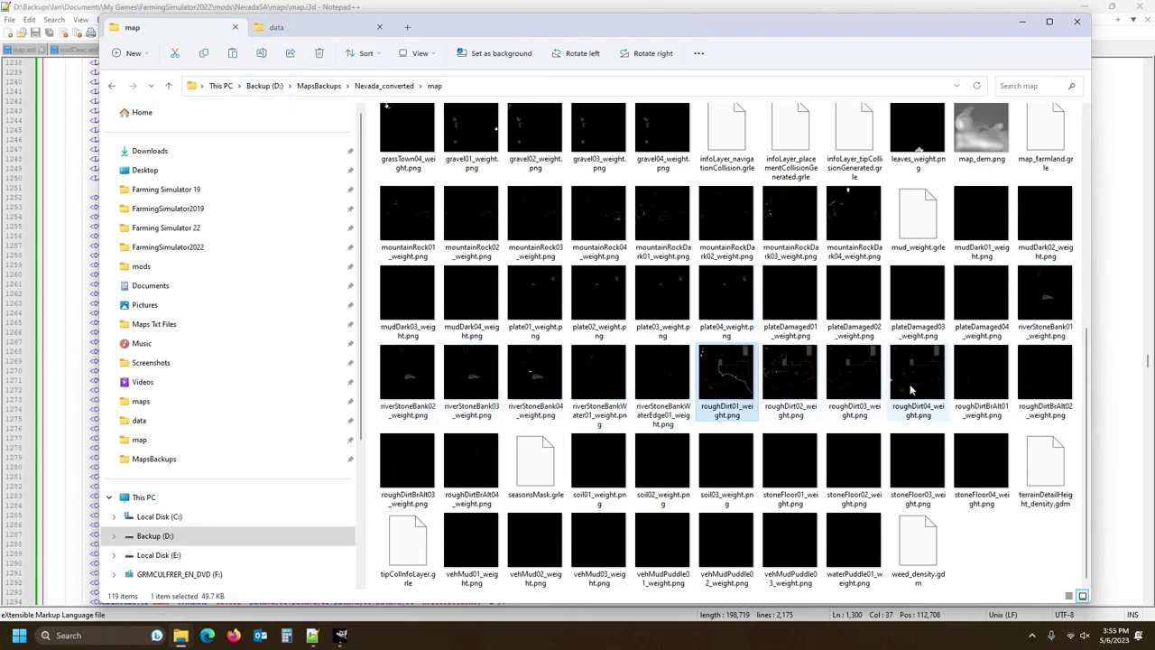
mouse_move(910, 390)
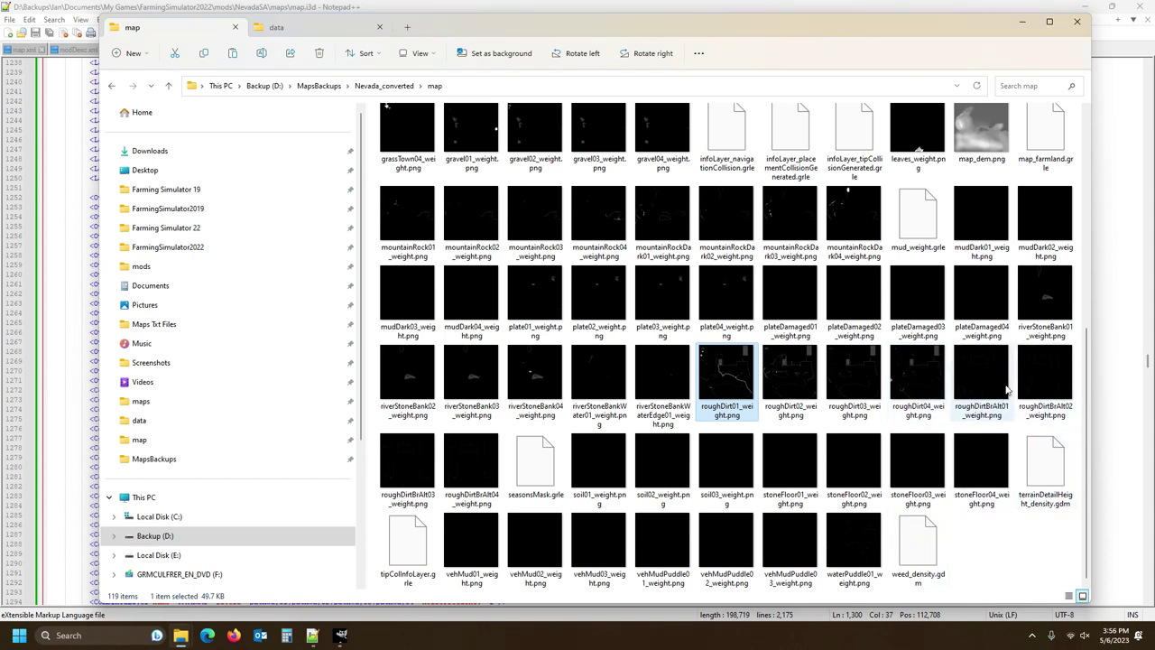
double_click(987, 386)
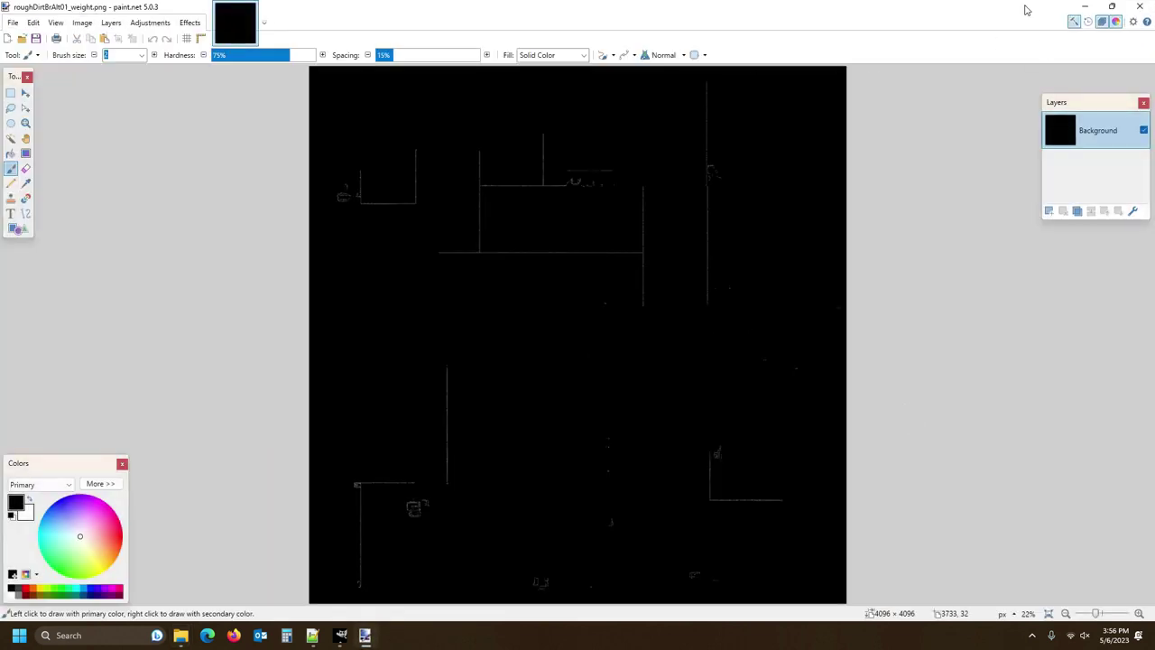
click(1139, 6)
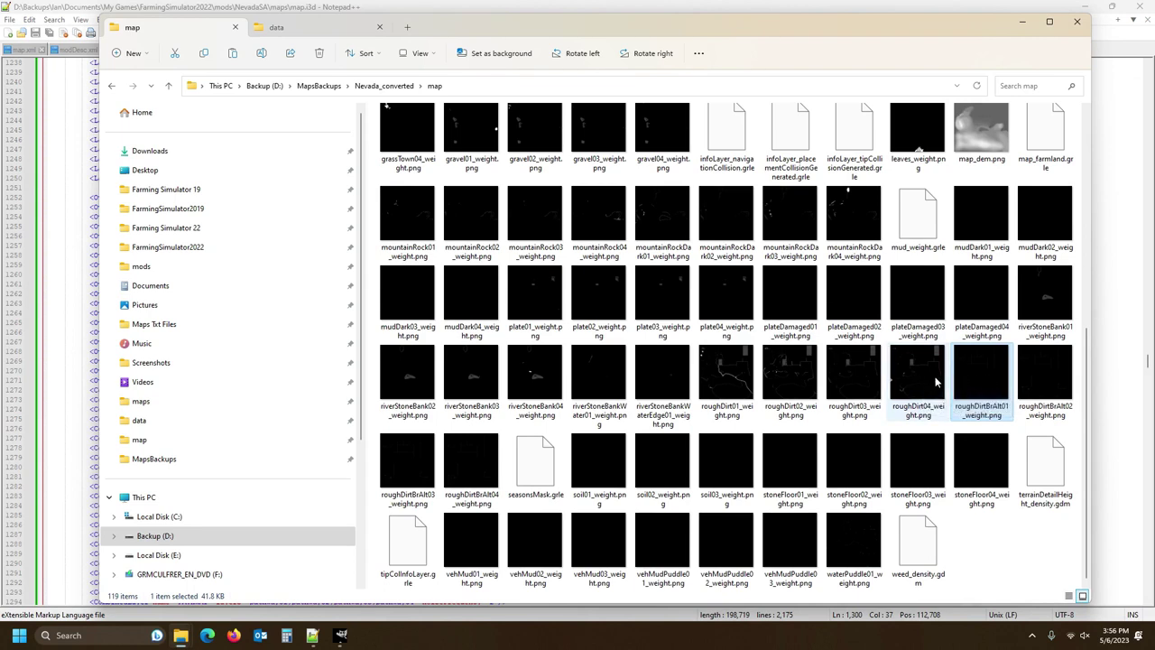
- Copy roughDirt01_weight.png to roughDirt04_weight.png into the NevadaSA data folder, replacing the existing files, and return to the Nevada_converted map folder
click(713, 375)
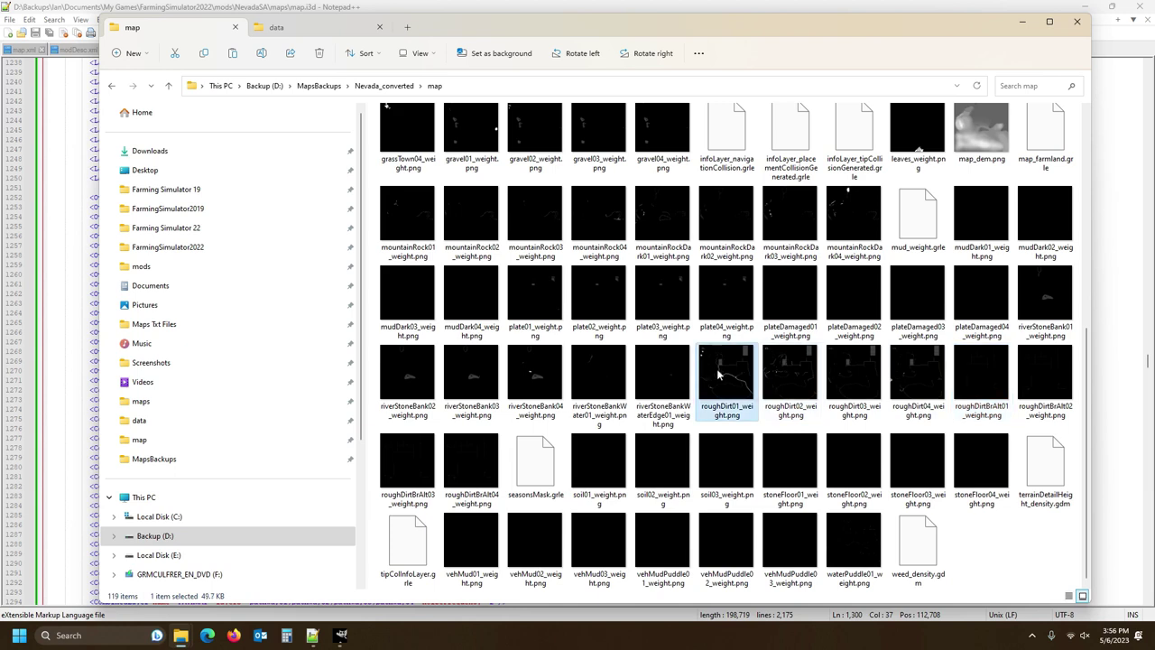
shift+click(934, 377)
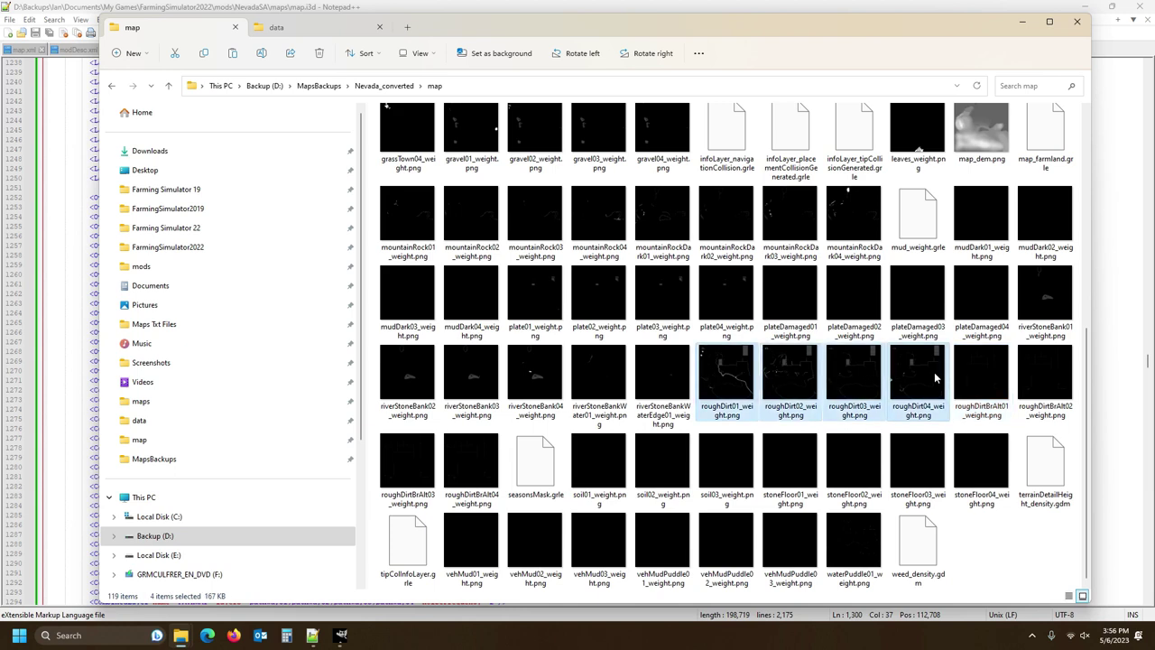
click(276, 27)
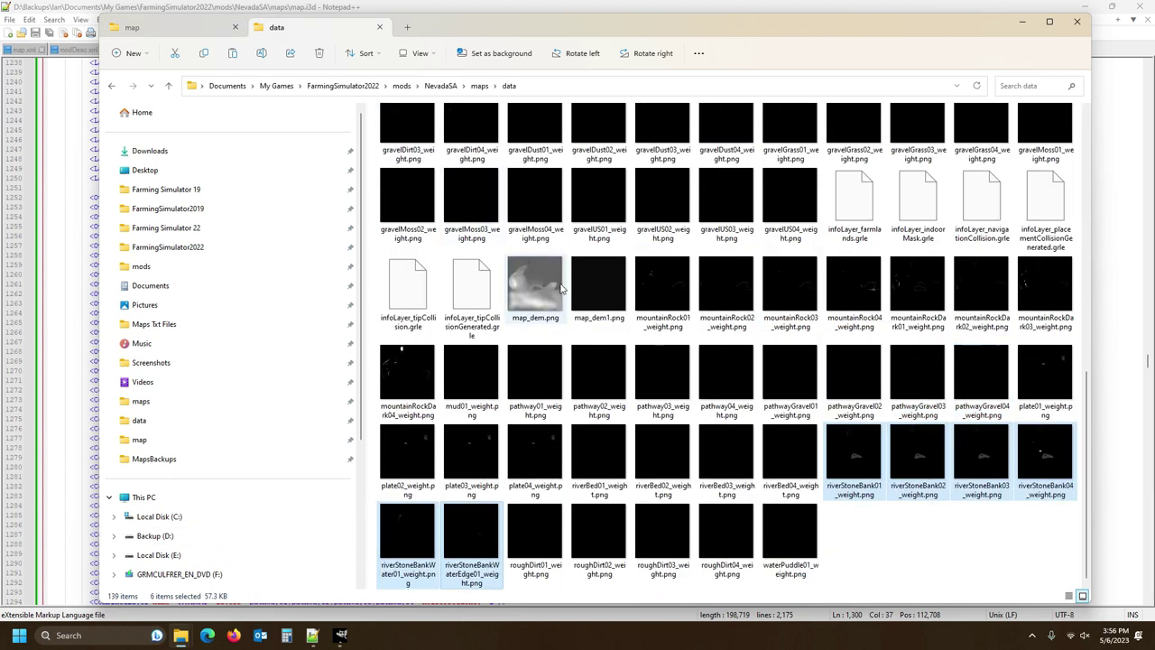
click(607, 305)
key(ctrl+v)
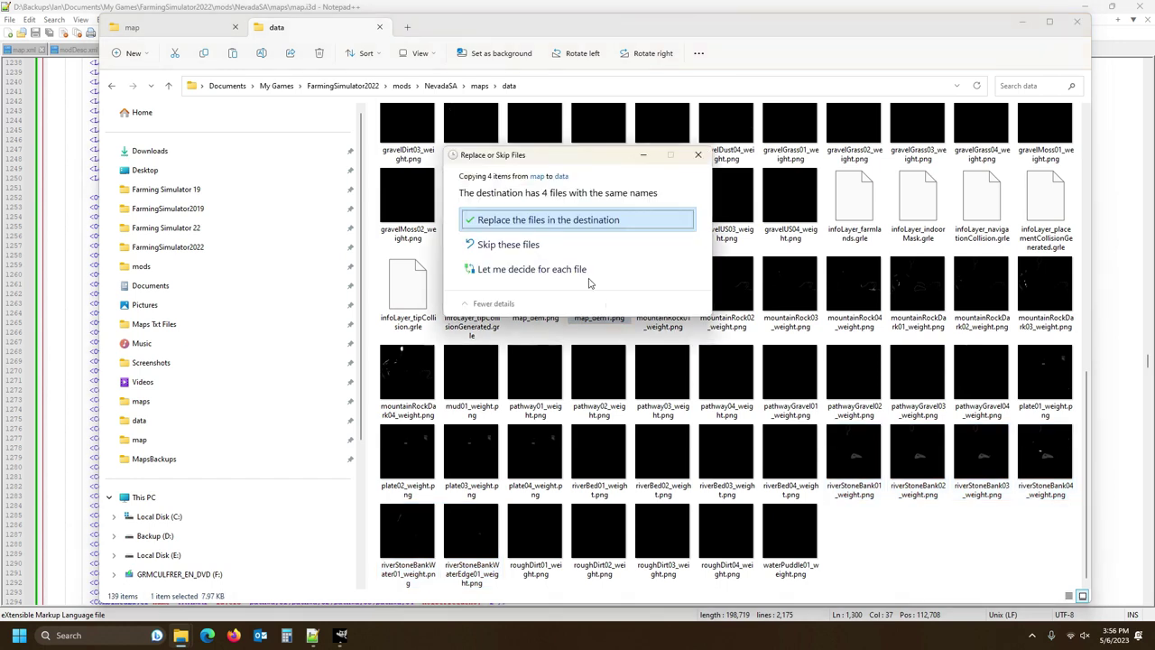
click(527, 220)
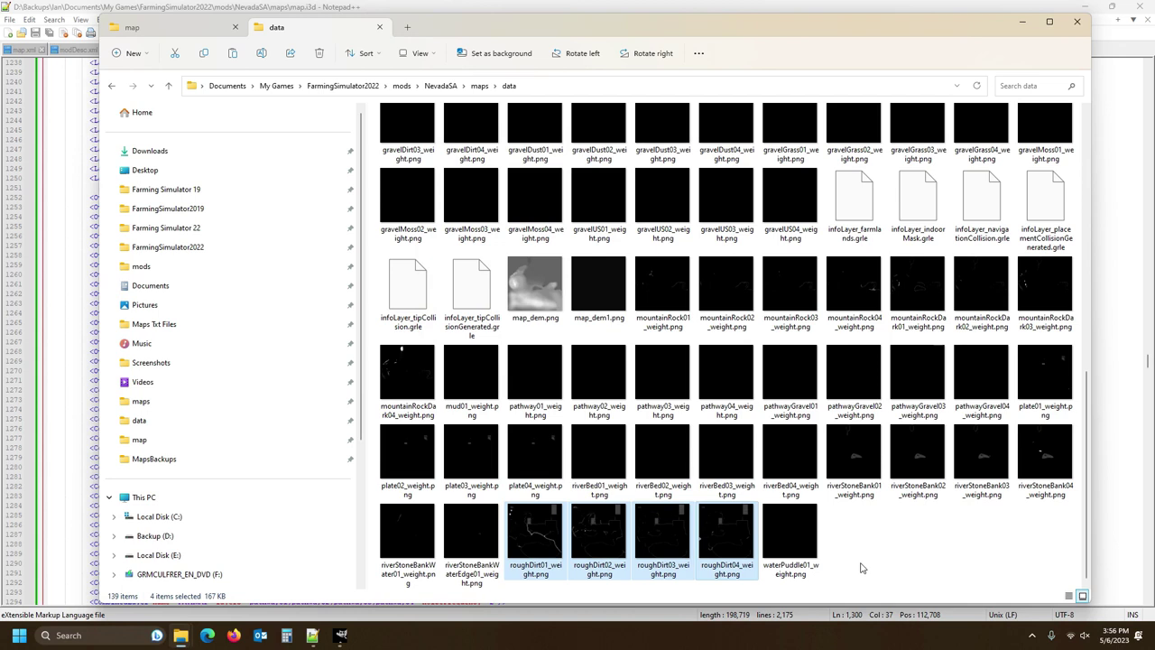
click(135, 27)
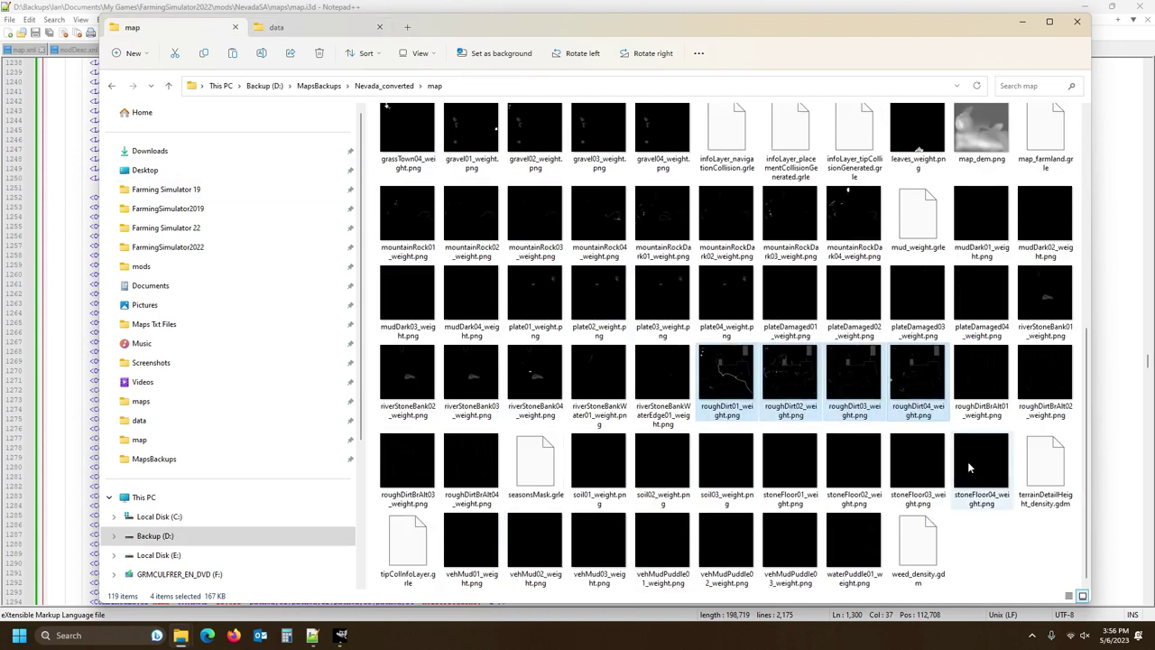
click(982, 395)
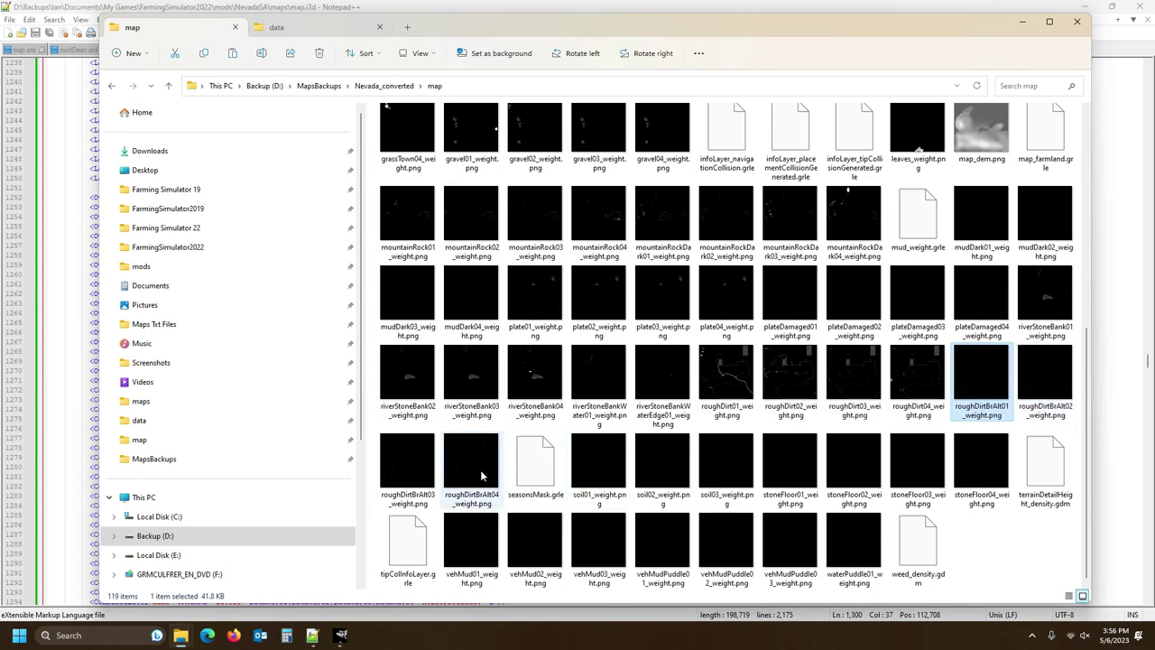
mouse_move(476, 473)
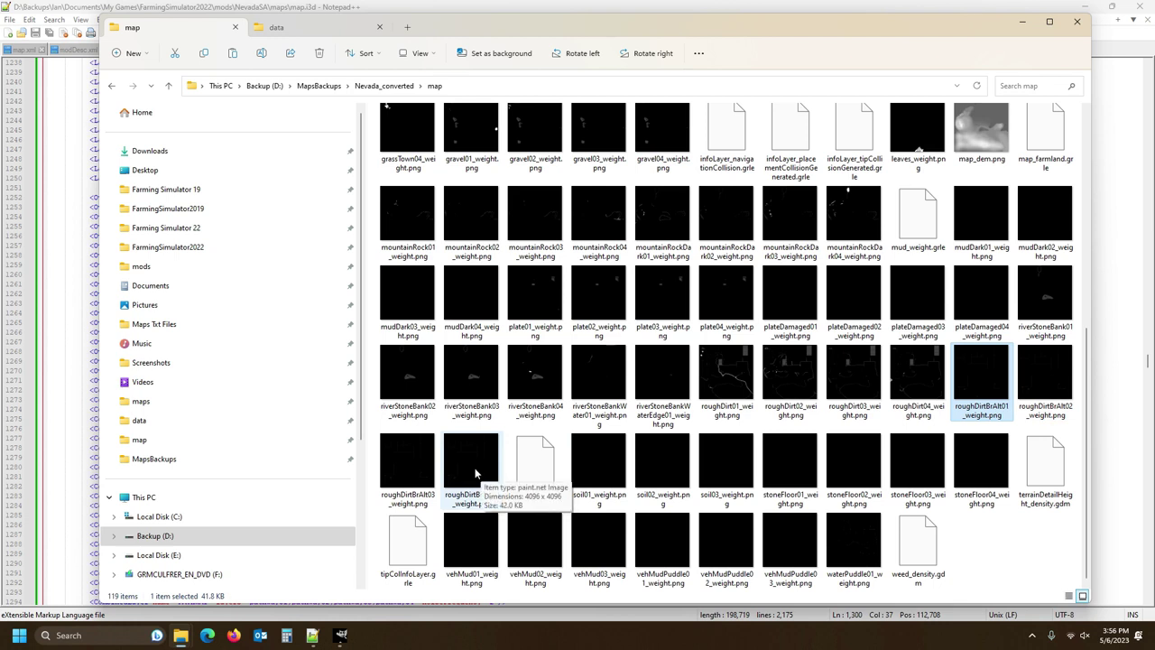
shift+click(475, 473)
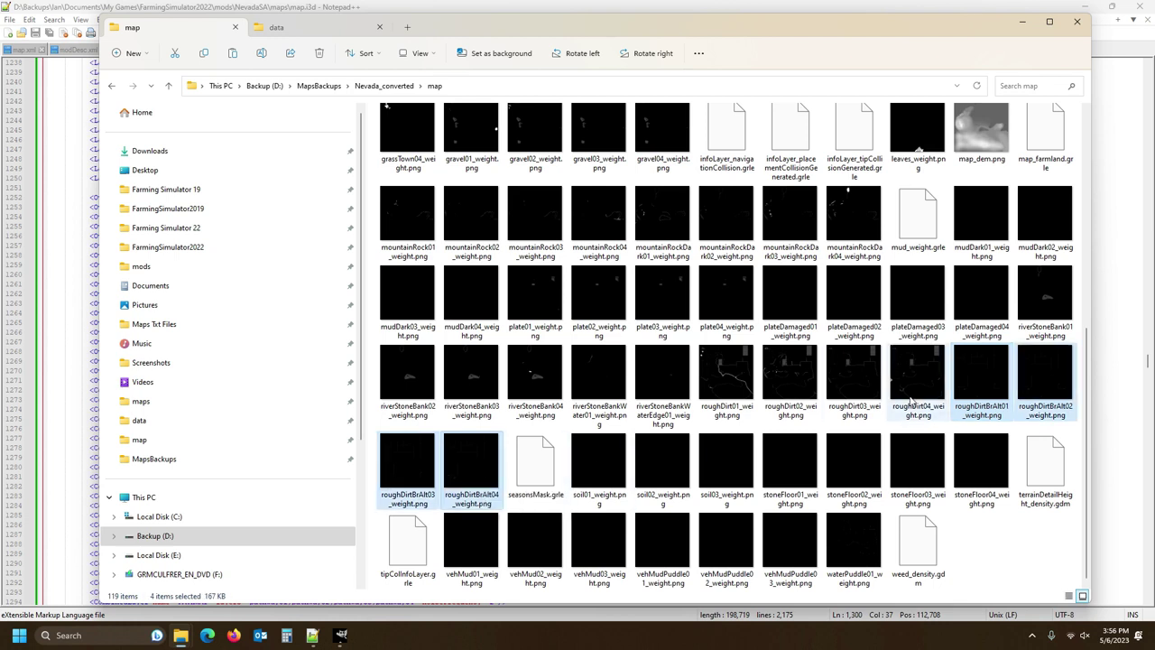
mouse_move(912, 401)
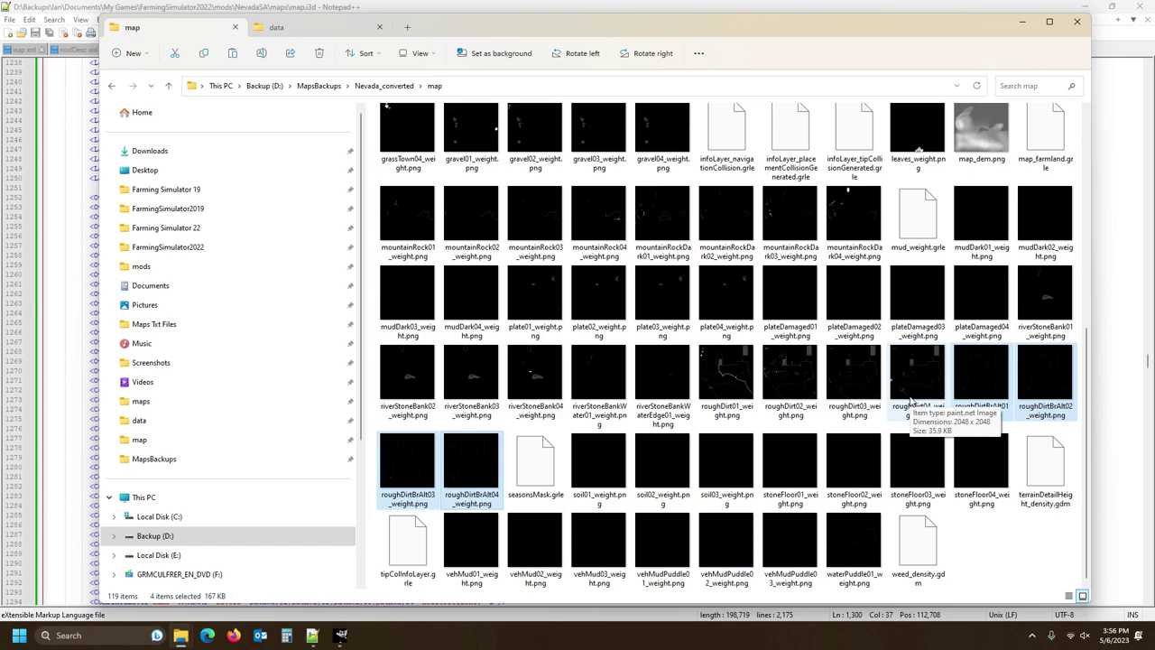
- Inspect soil01_weight.png, stoneFloor02_weight.png and vehMud03_weight.png in paint.net for painted areas, closing each after checking
click(608, 451)
double_click(607, 446)
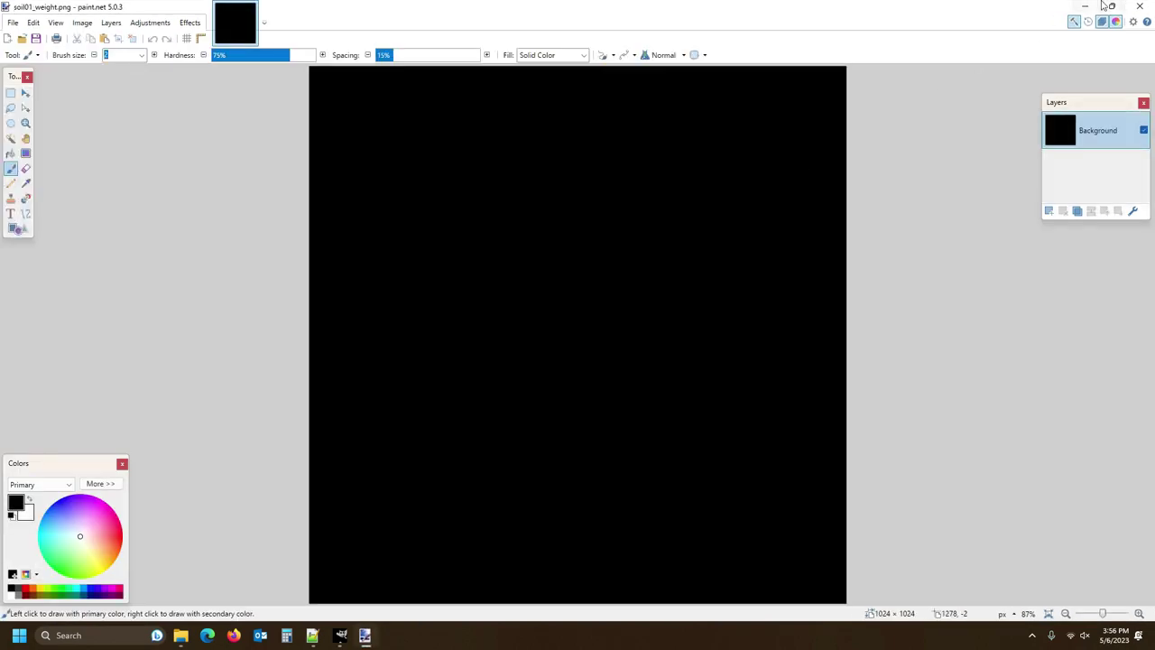
click(1151, 6)
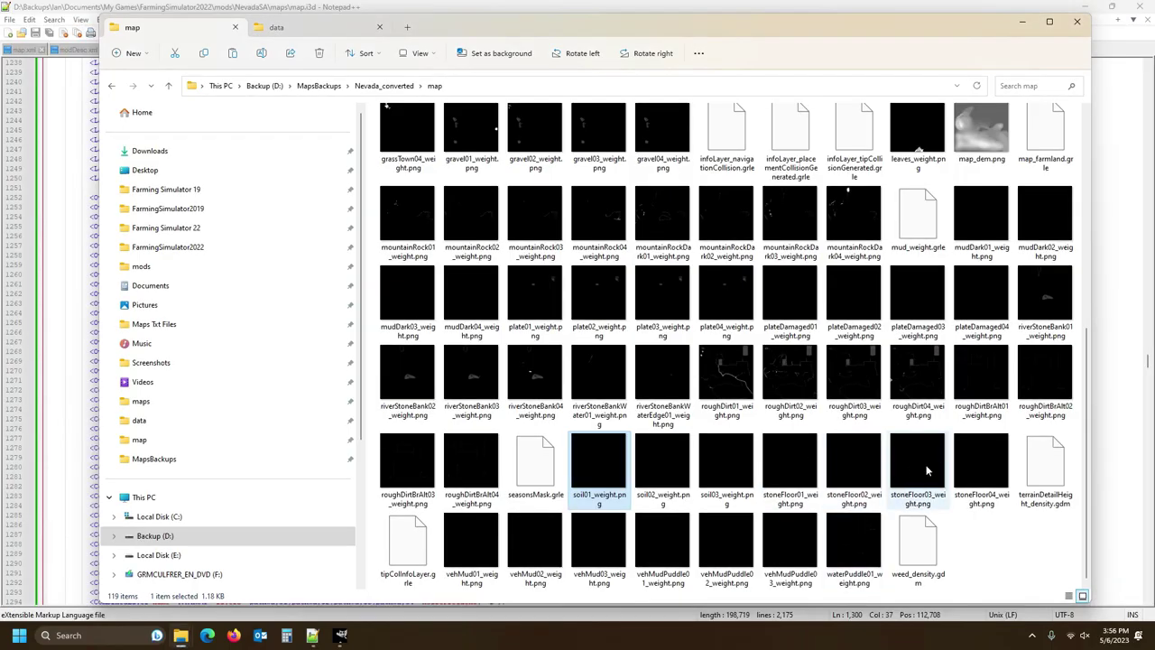
double_click(864, 460)
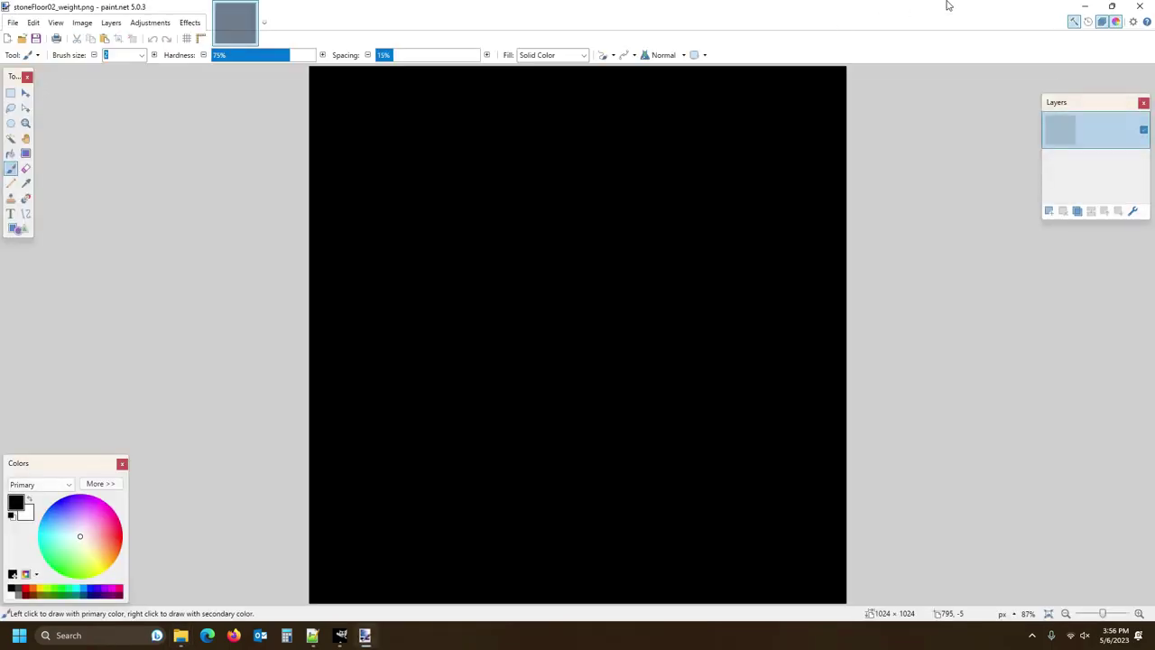
click(1140, 6)
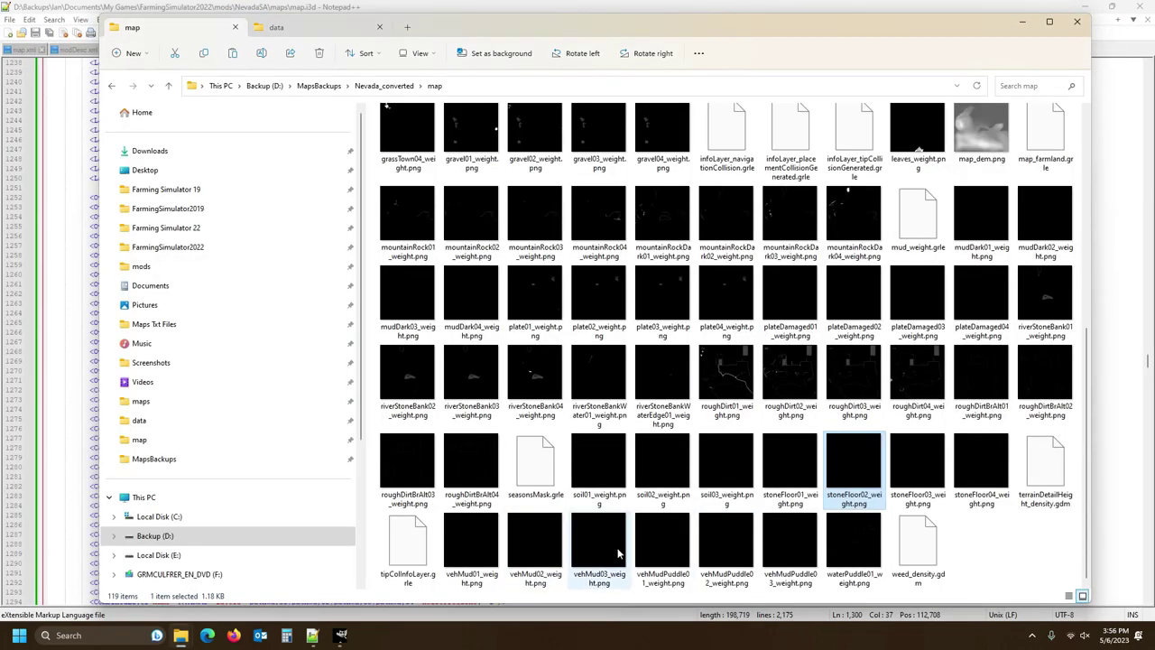
double_click(614, 550)
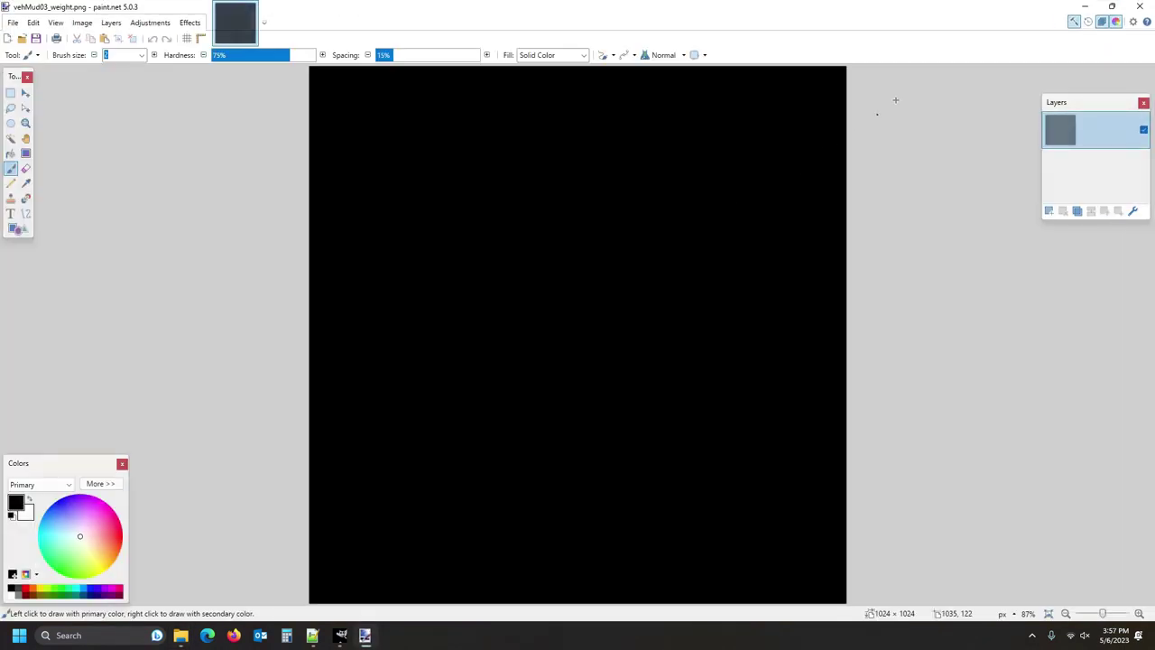
click(1140, 6)
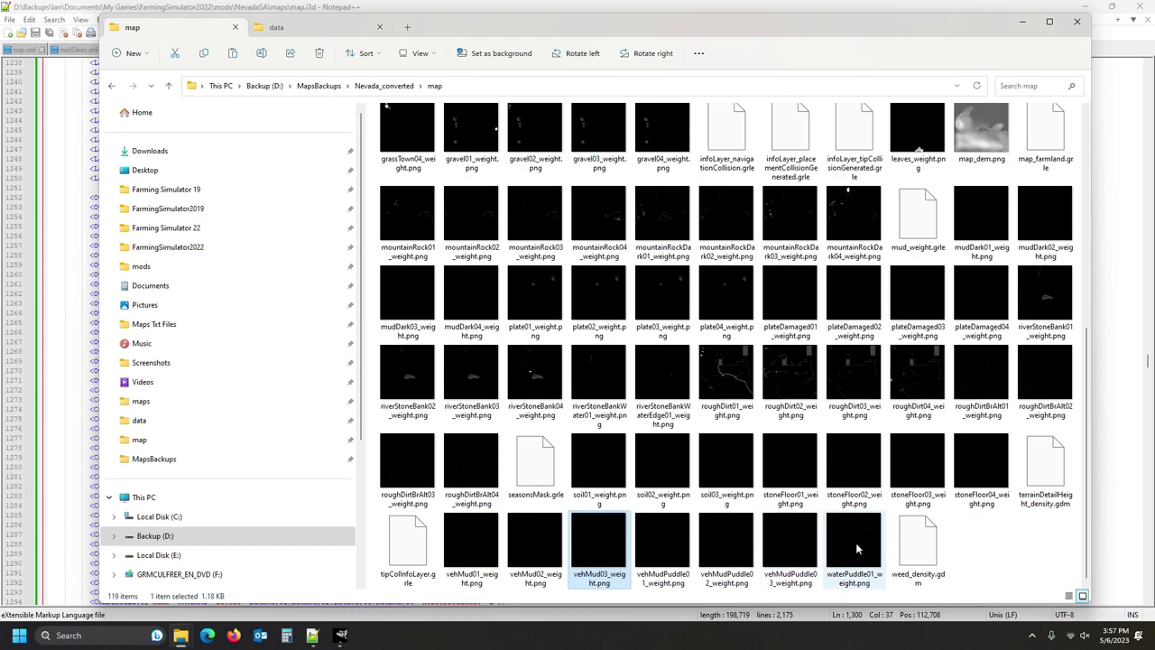
- Inspect waterPuddle01_weight.png and vehMudPuddle03_weight.png in paint.net for painted areas, closing each after checking
click(862, 549)
key(Return)
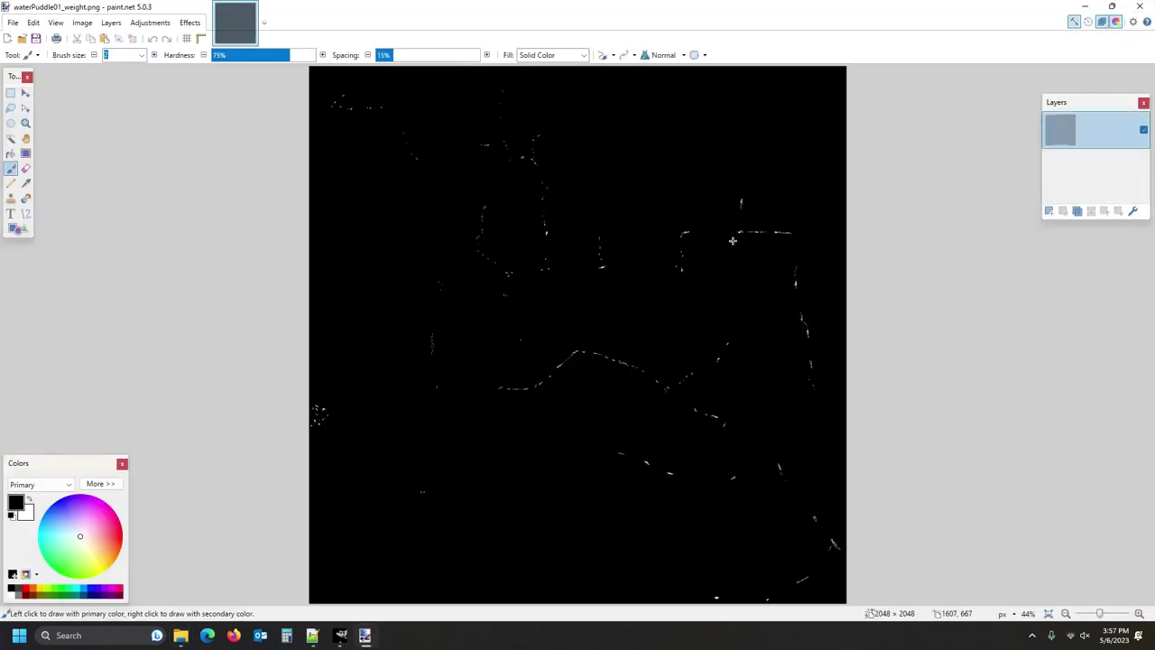
click(1143, 8)
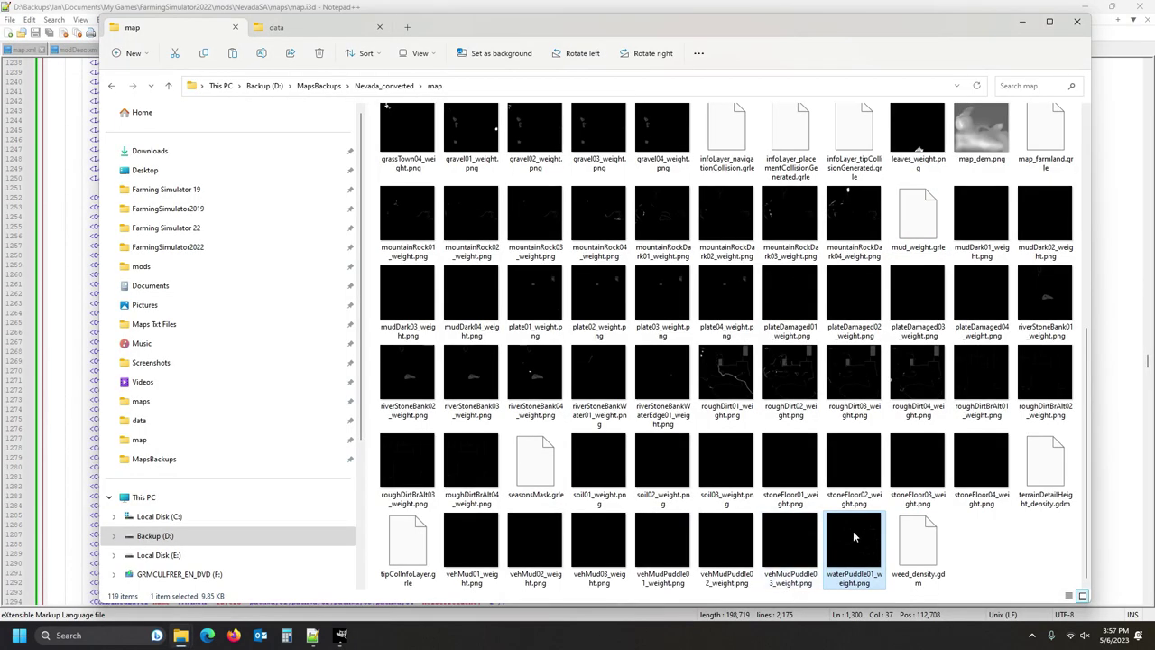
double_click(785, 545)
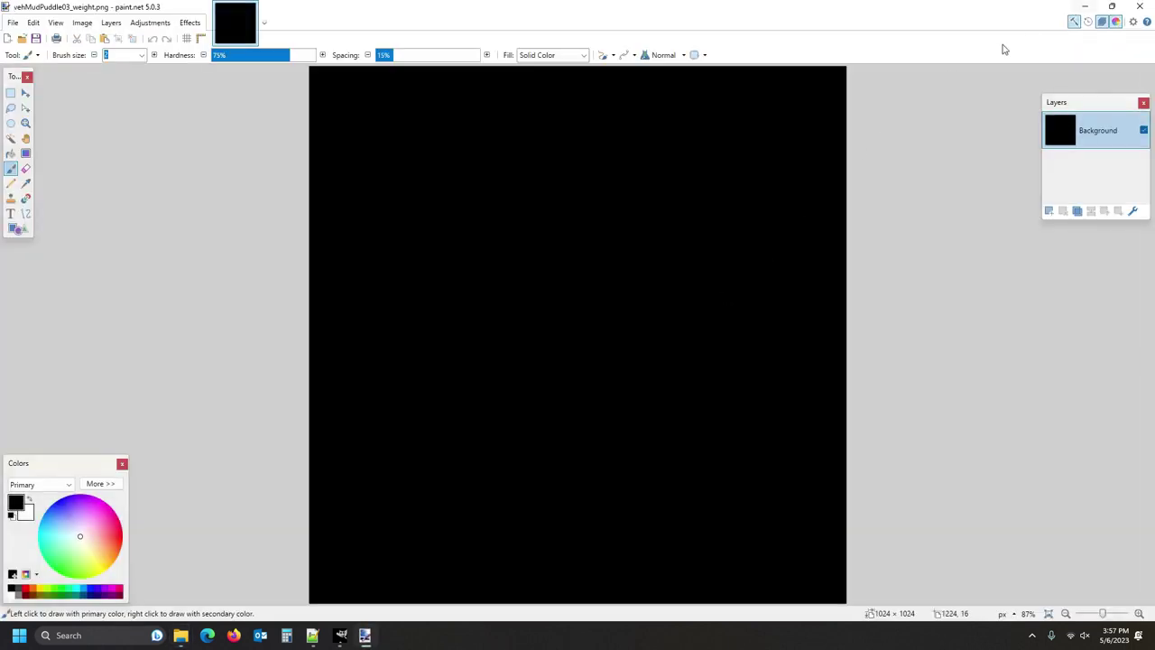
click(1138, 8)
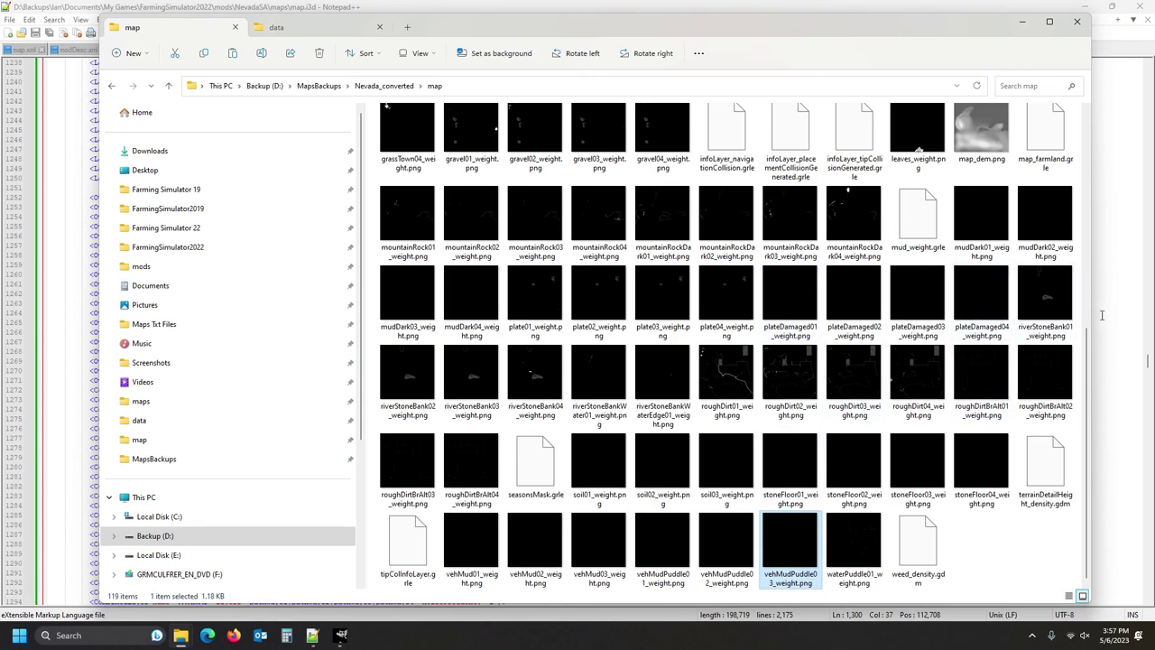
- Copy roughDirtBrAlt01_weight.png to roughDirtBrAlt04_weight.png from the Nevada_converted map folder into the NevadaSA data folder
click(980, 374)
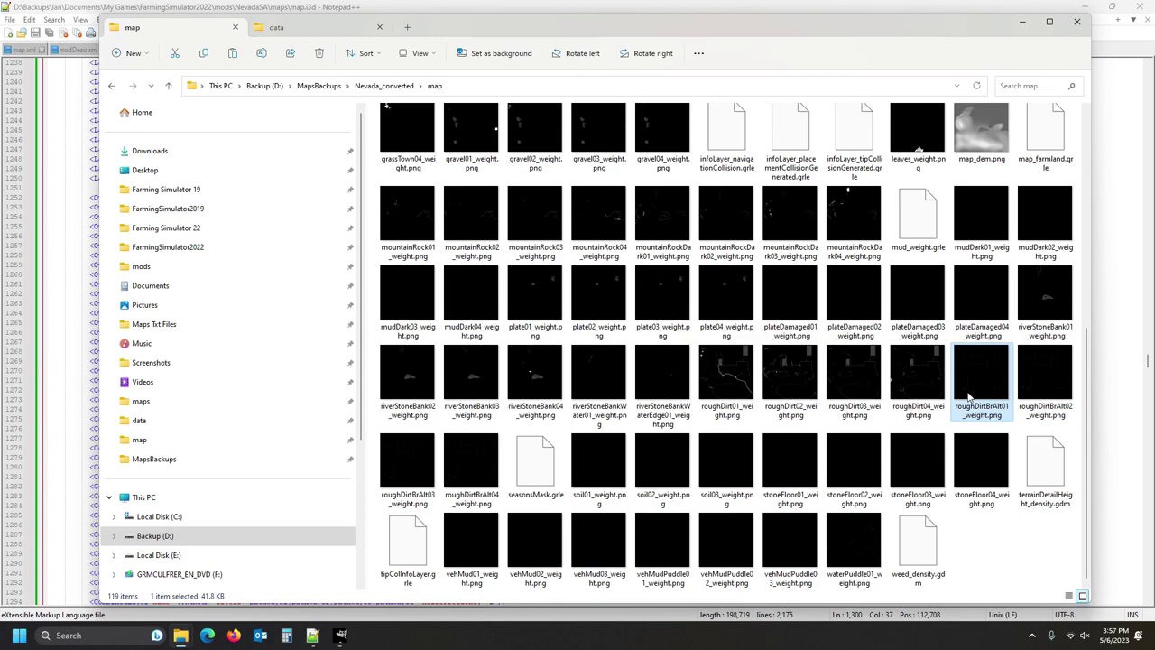
shift+click(469, 465)
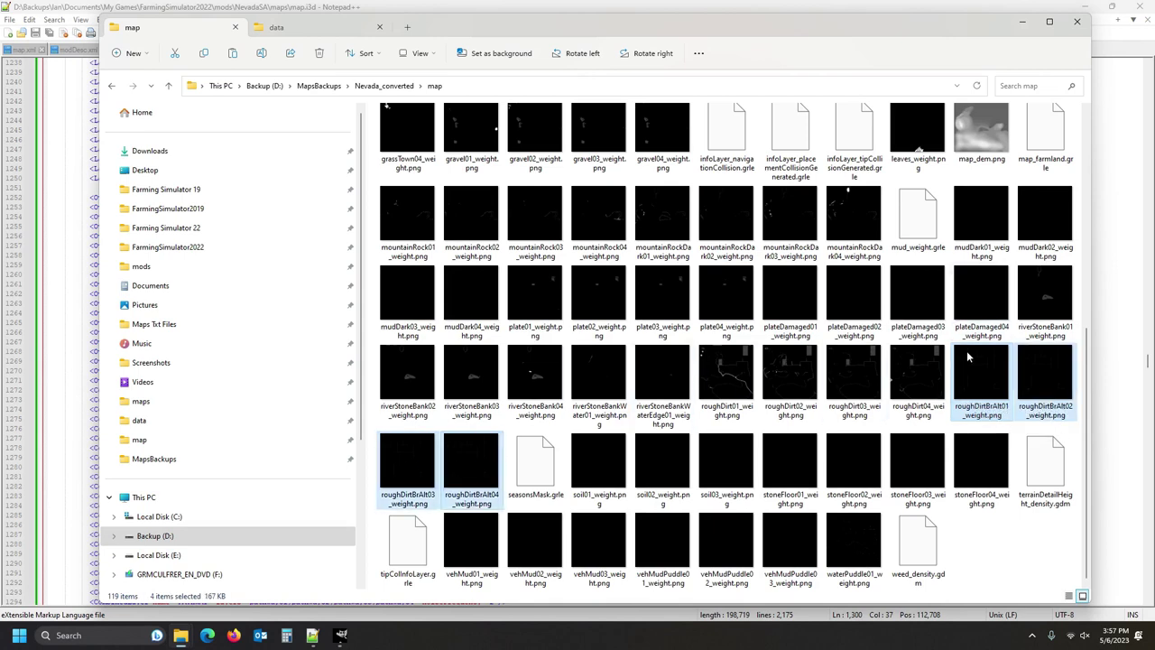
click(318, 29)
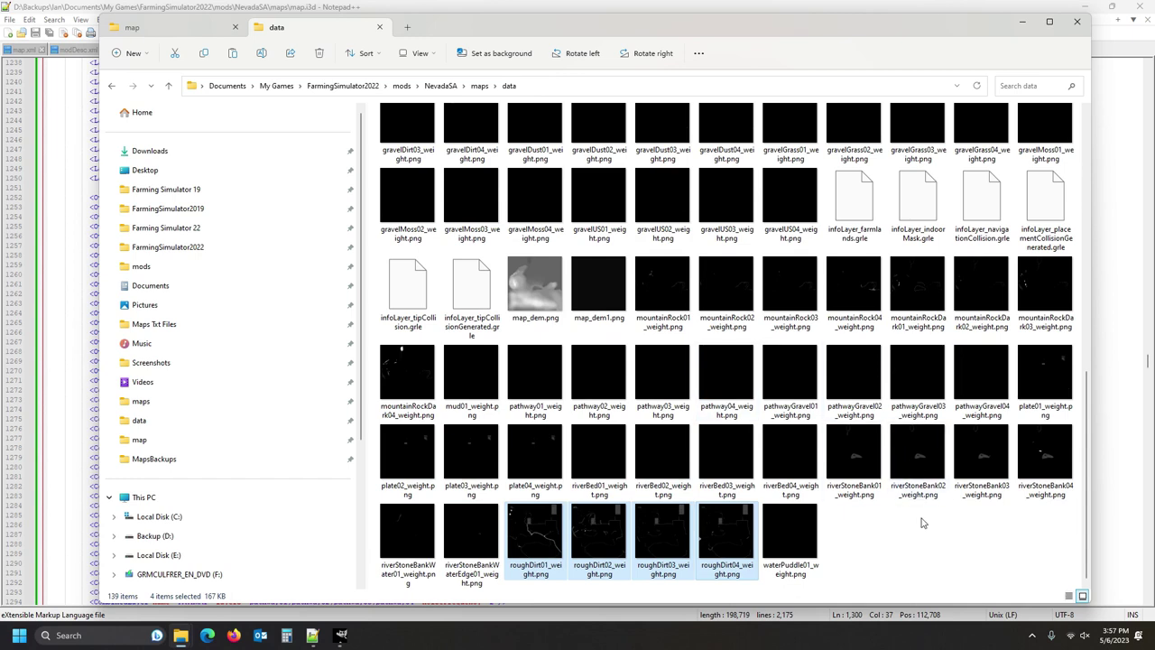
key(ctrl+v)
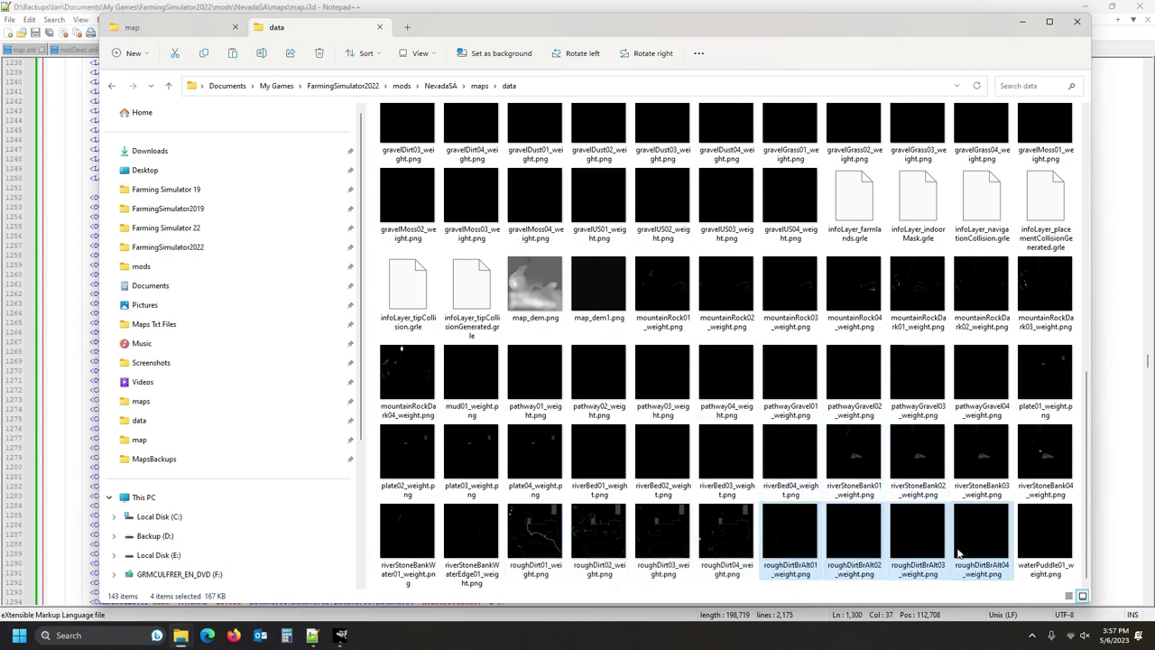
mouse_move(962, 542)
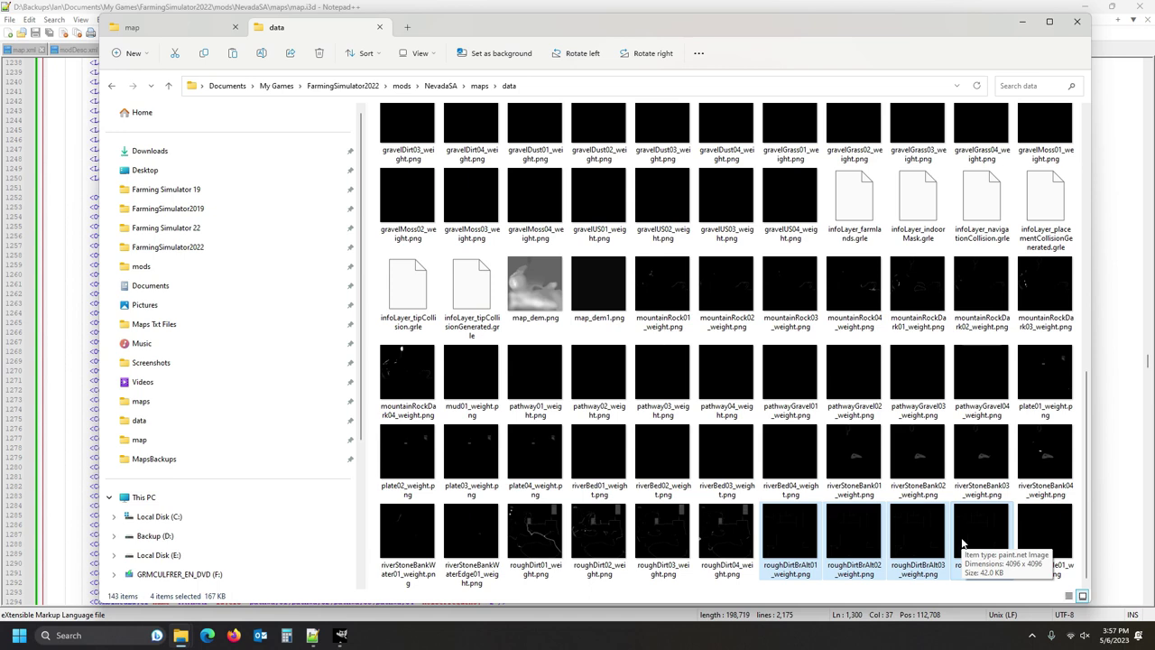
- Go back to the Nevada_converted location and open its textures/terrain folder holding the roughDirtBrAlt diffuse and normal textures
click(153, 33)
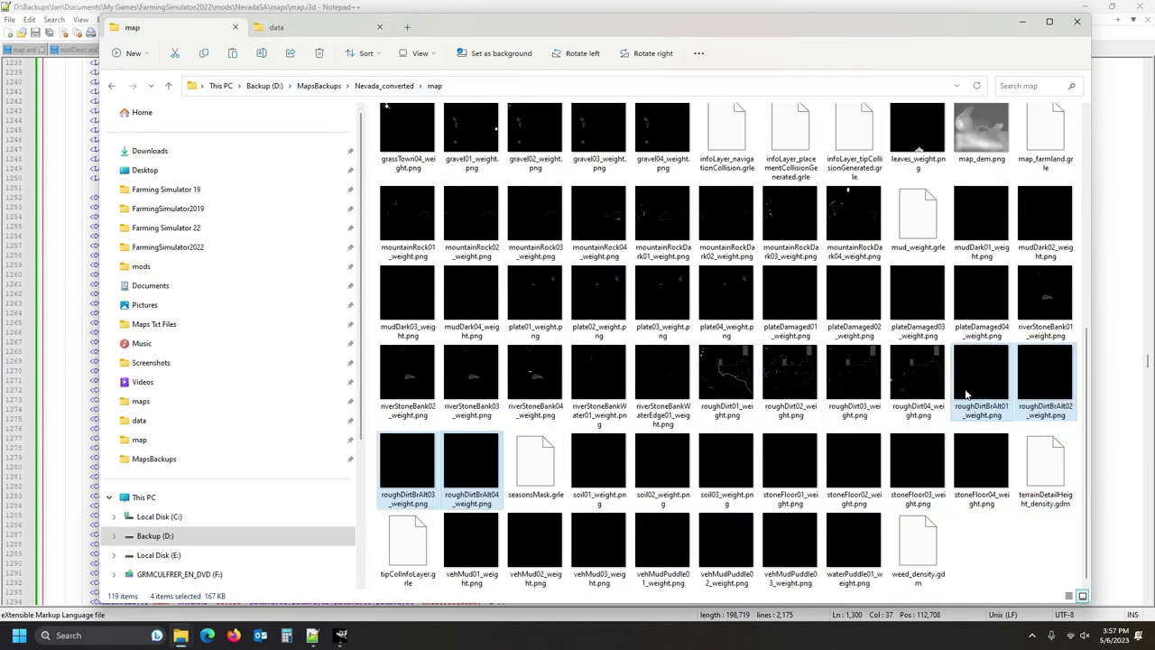
click(390, 87)
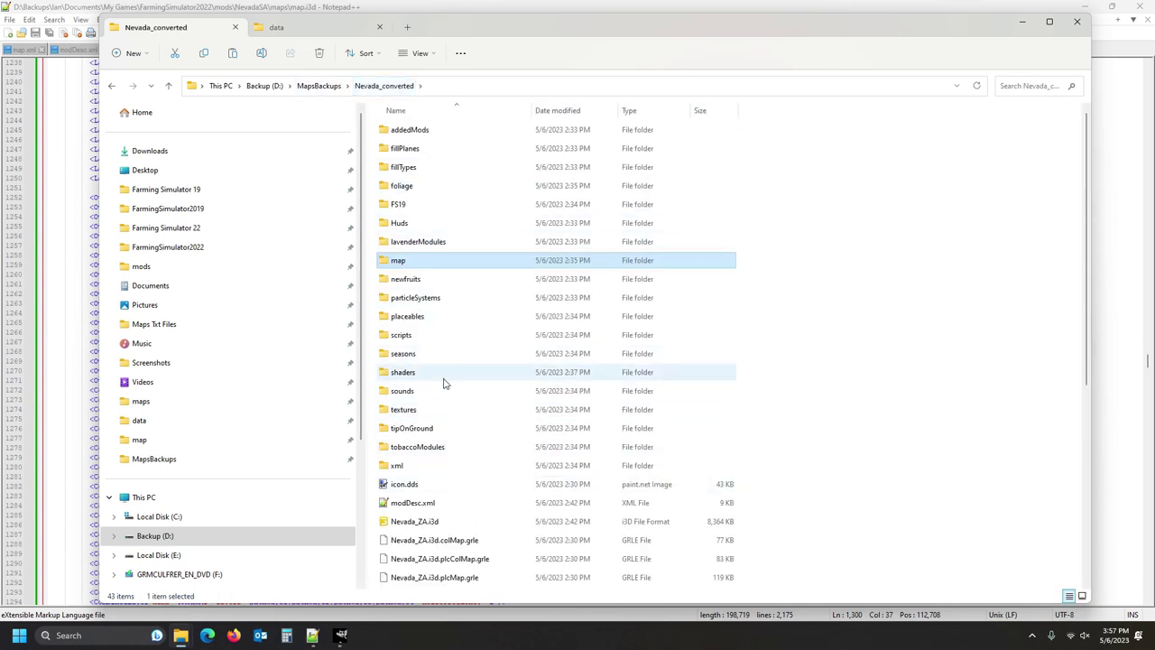
double_click(449, 413)
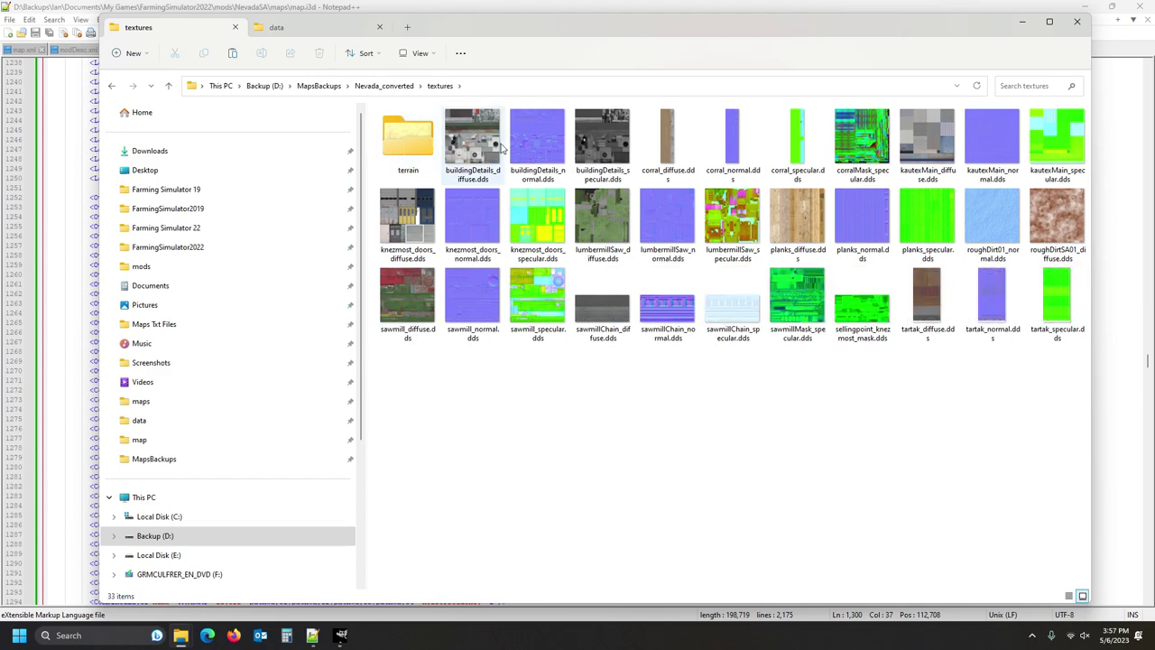
double_click(410, 144)
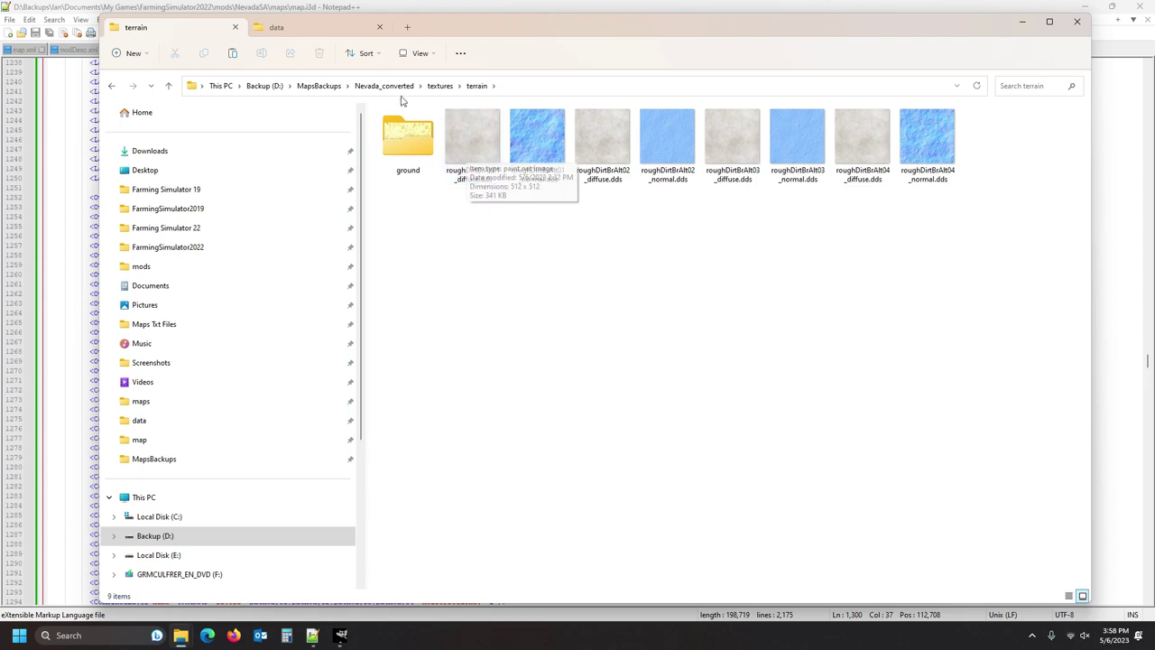
- Open the Farming Simulator 22 installation's data/maps folder in an additional File Explorer tab
click(305, 35)
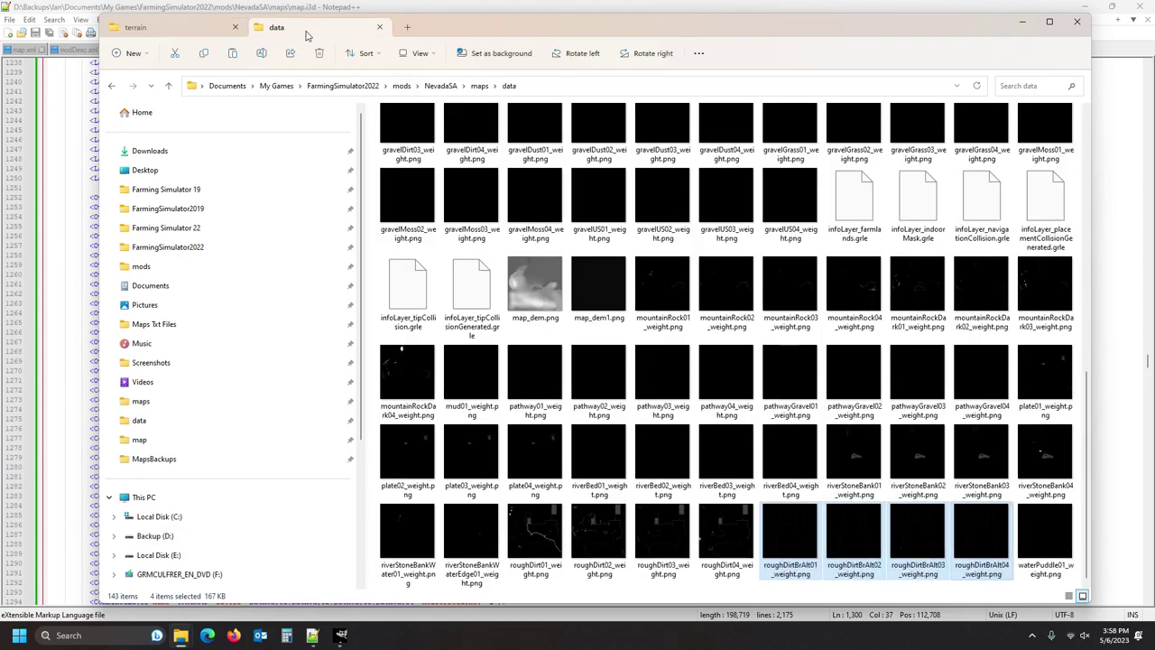
click(409, 33)
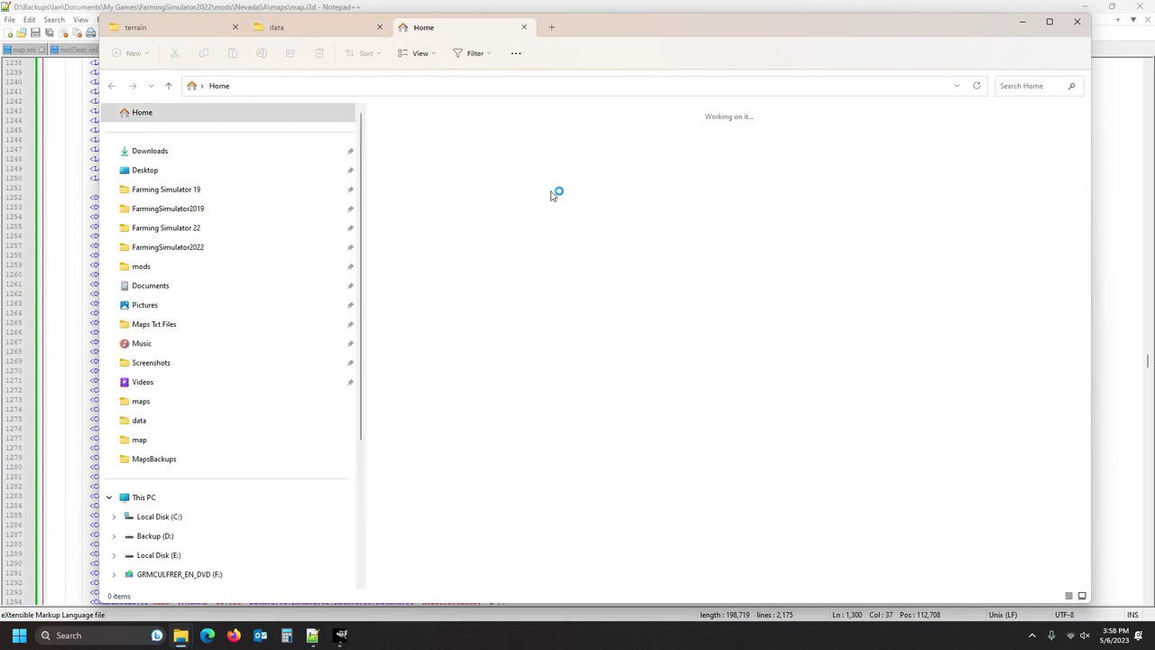
click(166, 229)
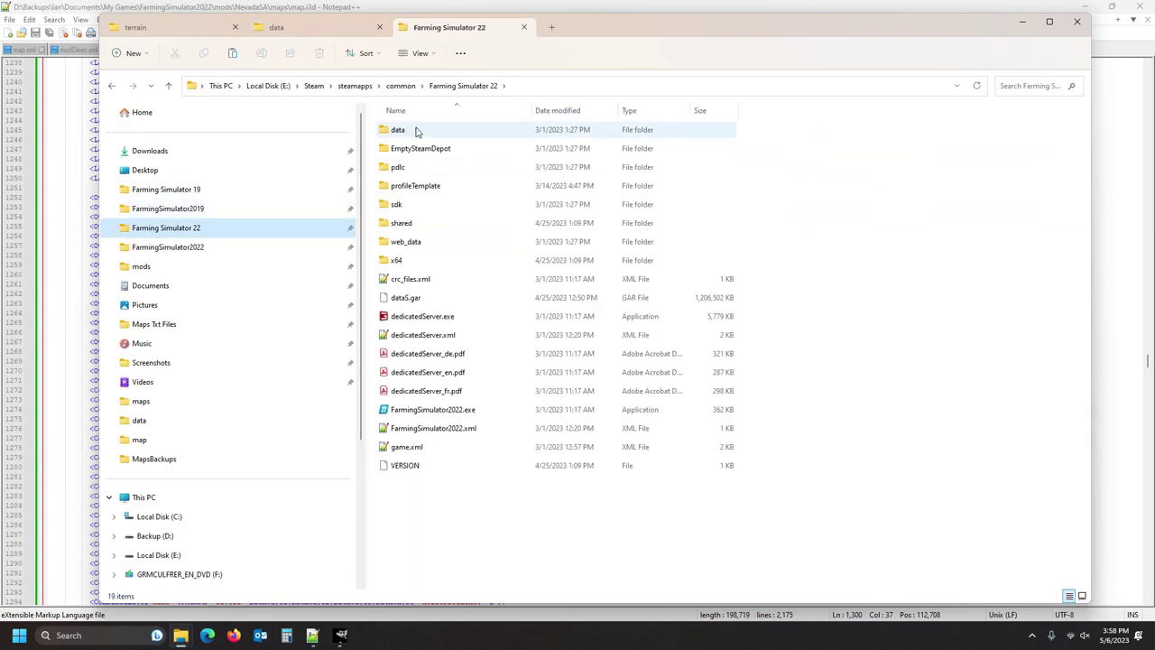
double_click(414, 128)
double_click(400, 223)
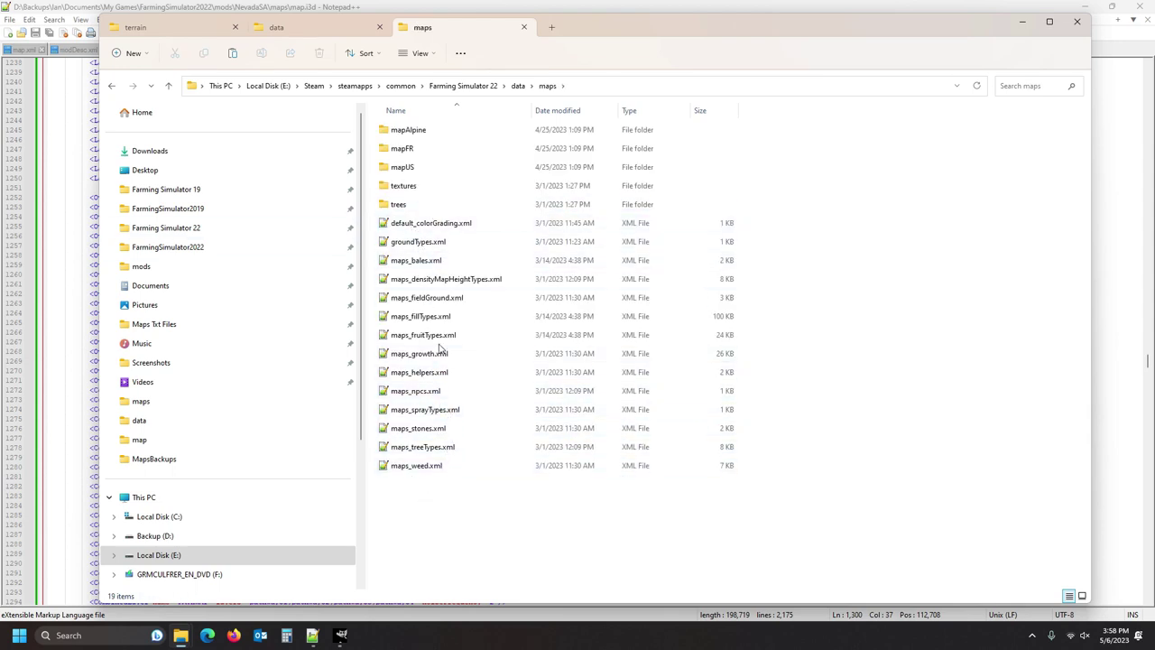
- Check the base game's shared textures/terrain/ground folder and return to the maps folder
double_click(419, 188)
double_click(407, 150)
double_click(408, 140)
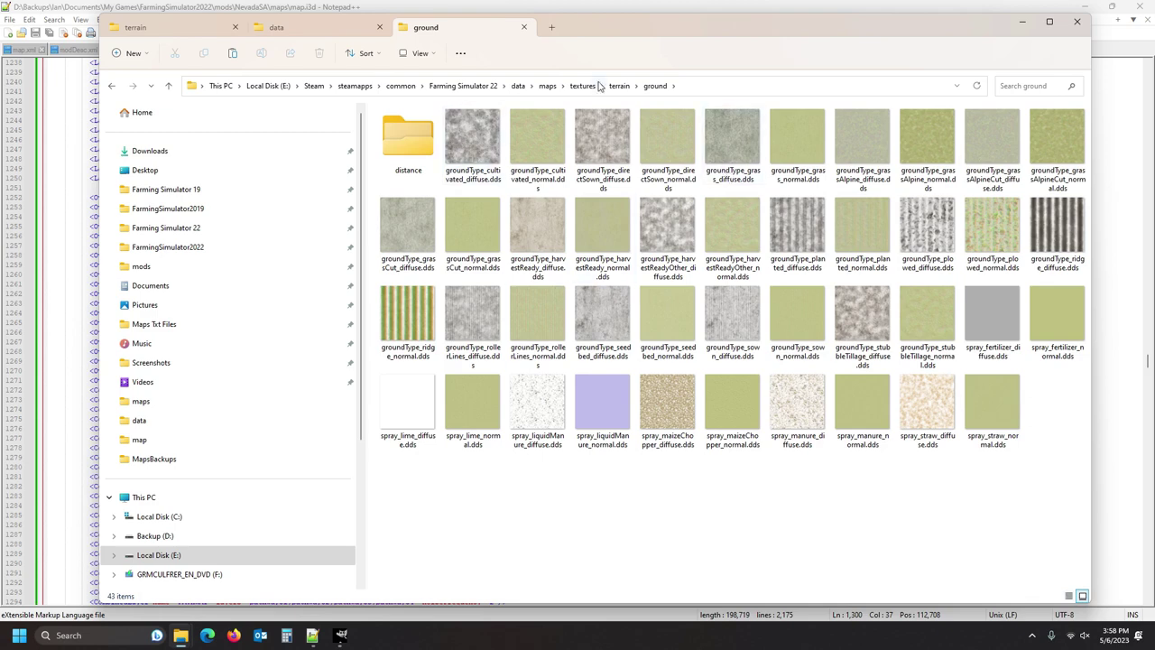
click(548, 85)
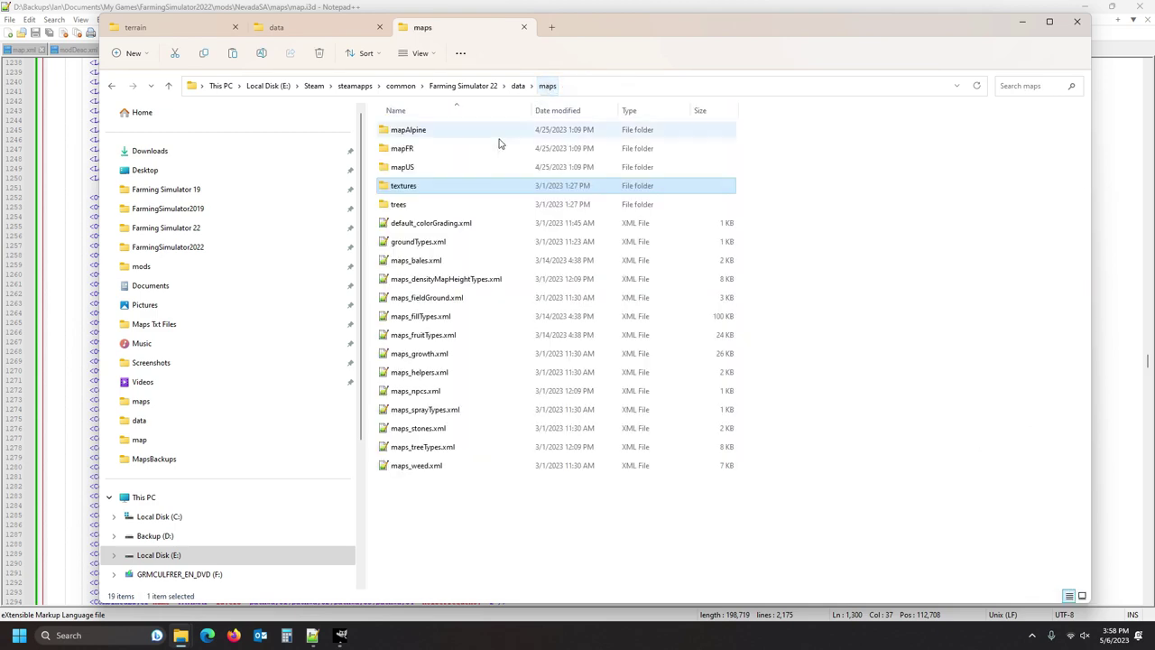
- Open the mapUS/textures/terrain folder of the base game to view its terrain textures
double_click(415, 168)
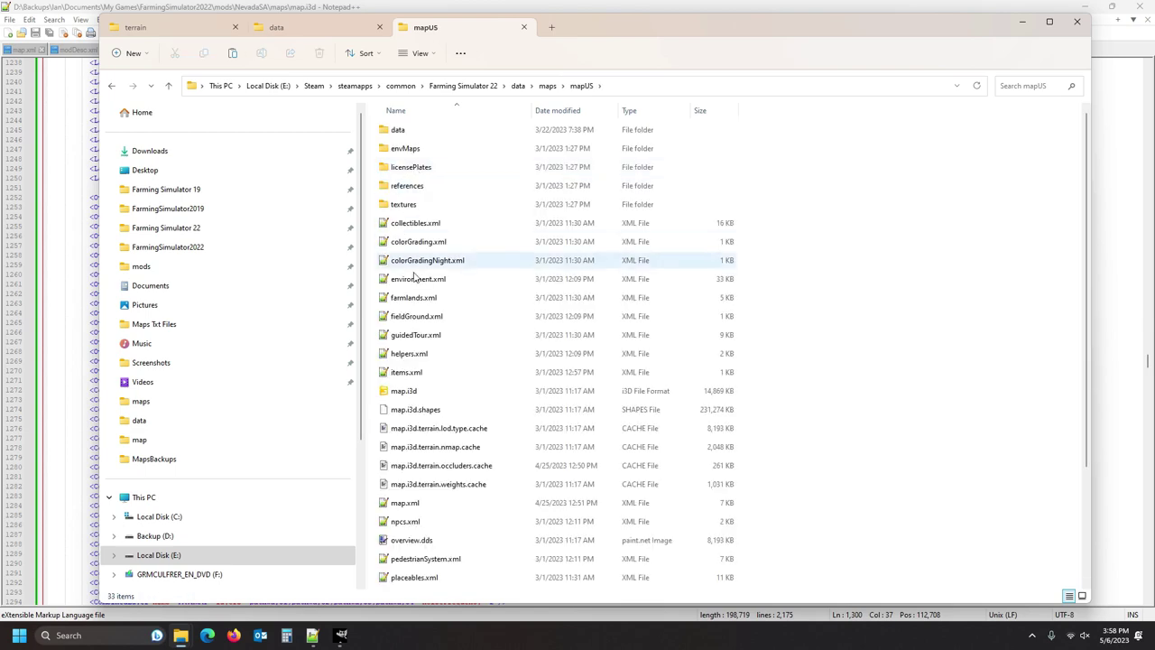
double_click(430, 203)
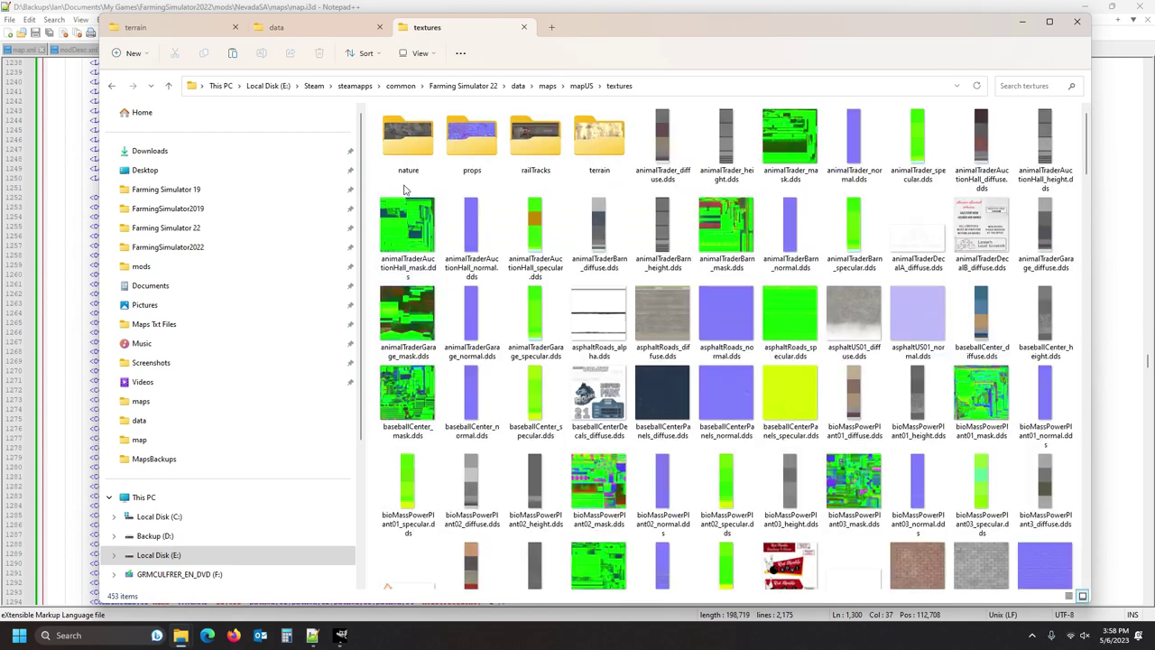
click(614, 148)
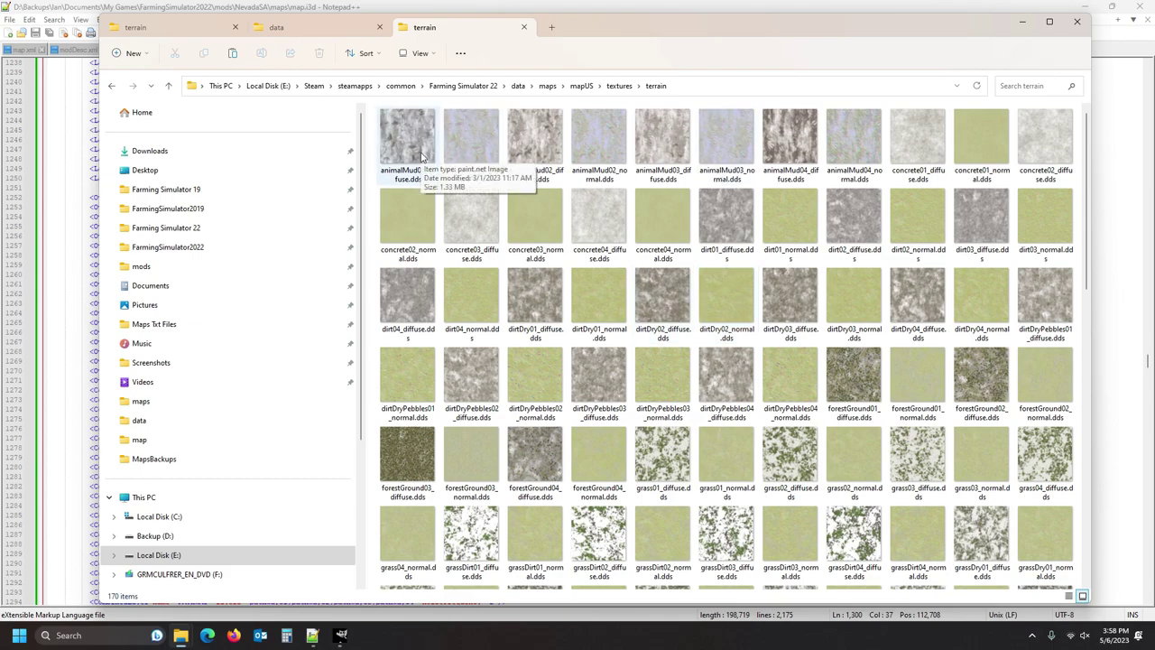
- Minimize the Notepad++ and grleConverter folder windows, keeping only the File Explorer window with the terrain textures open
click(1096, 5)
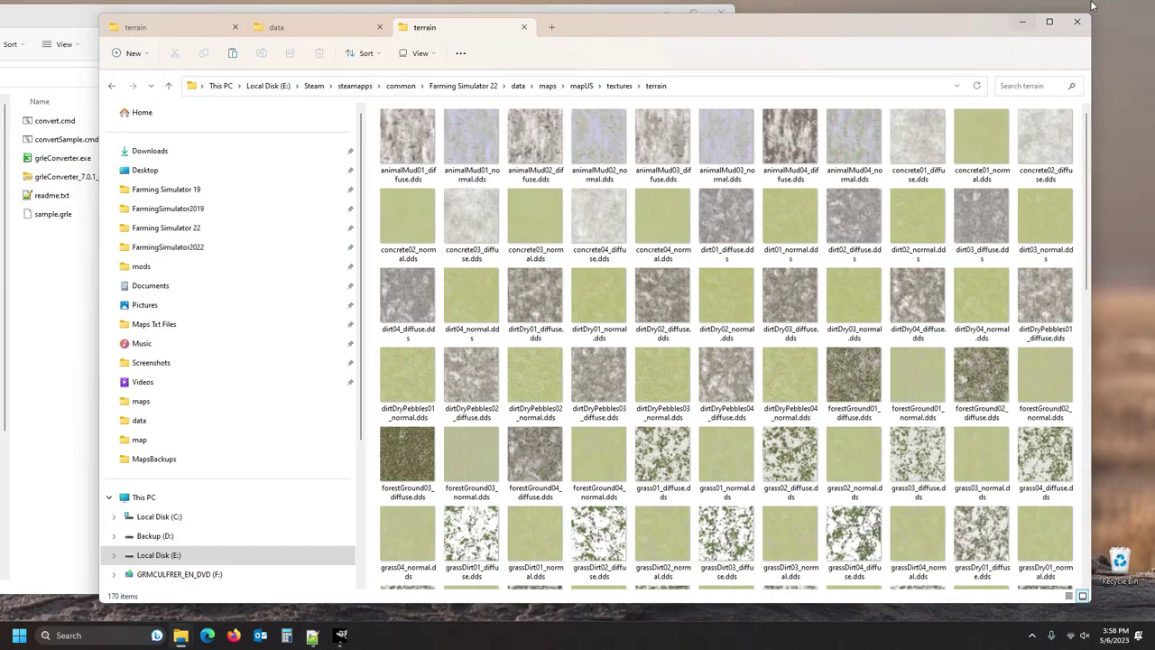
click(640, 12)
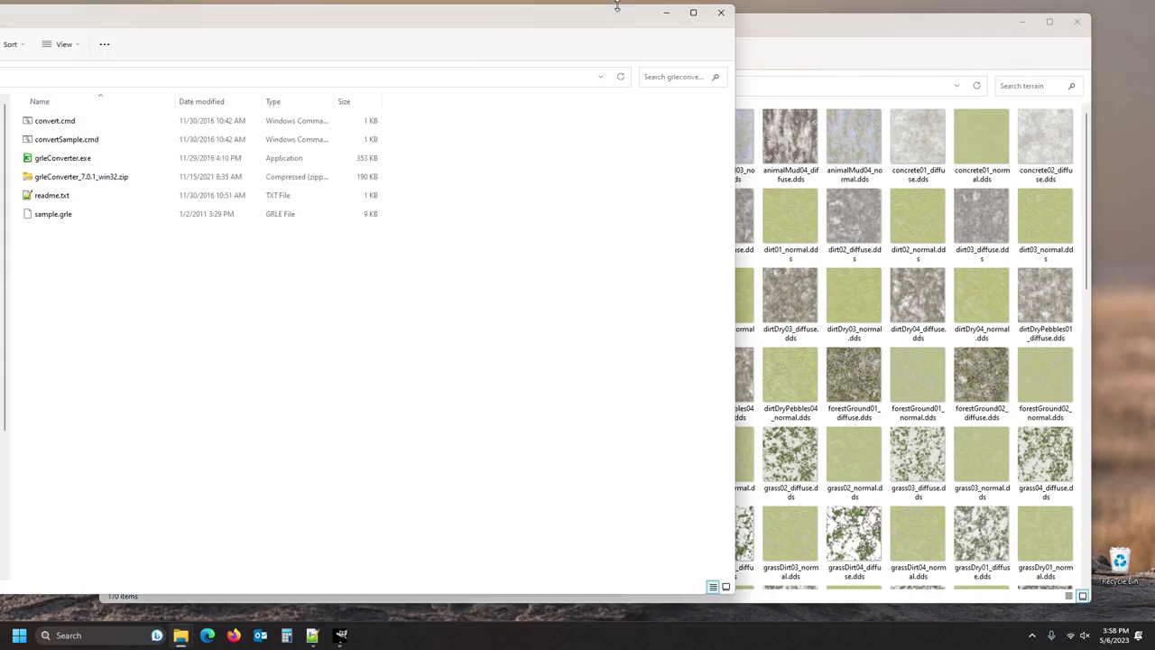
click(666, 16)
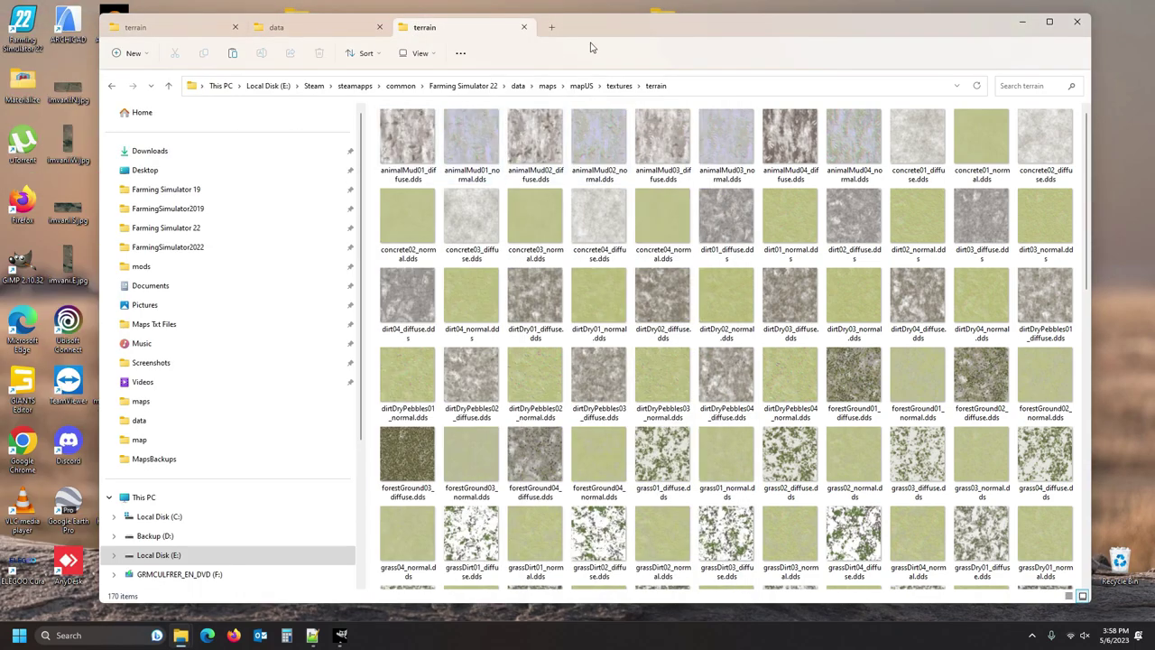
- Preview the base game's animalMud01_diffuse.dds in the WTV texture viewer and in paint.net, closing both
drag(697, 32, 887, 30)
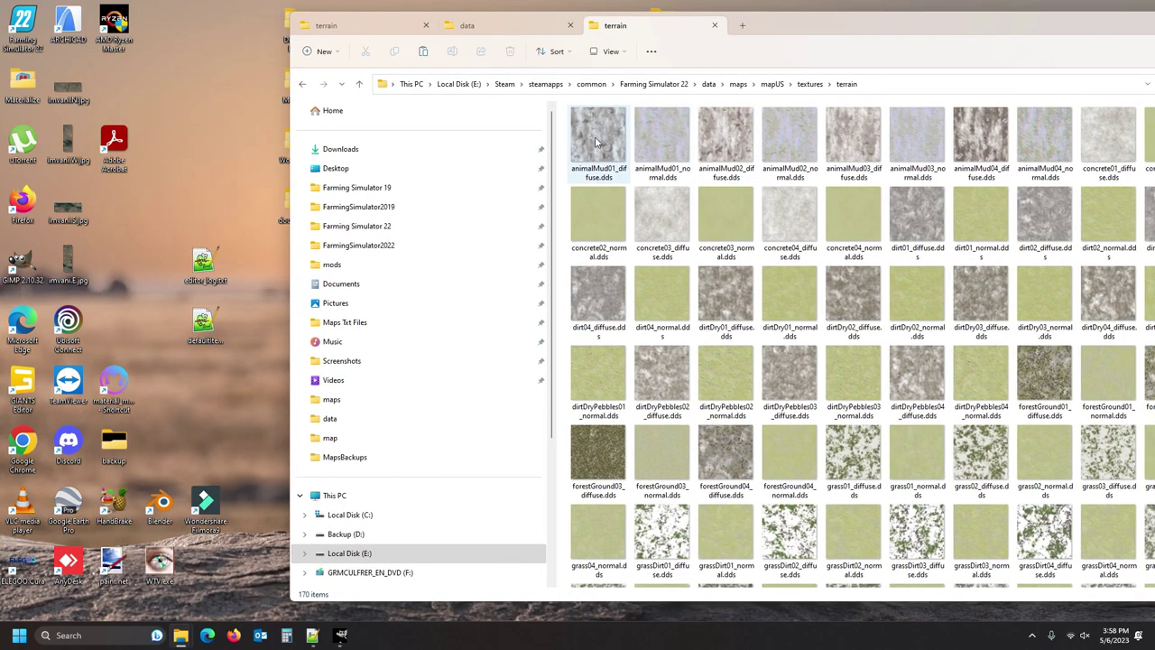
drag(596, 136, 163, 566)
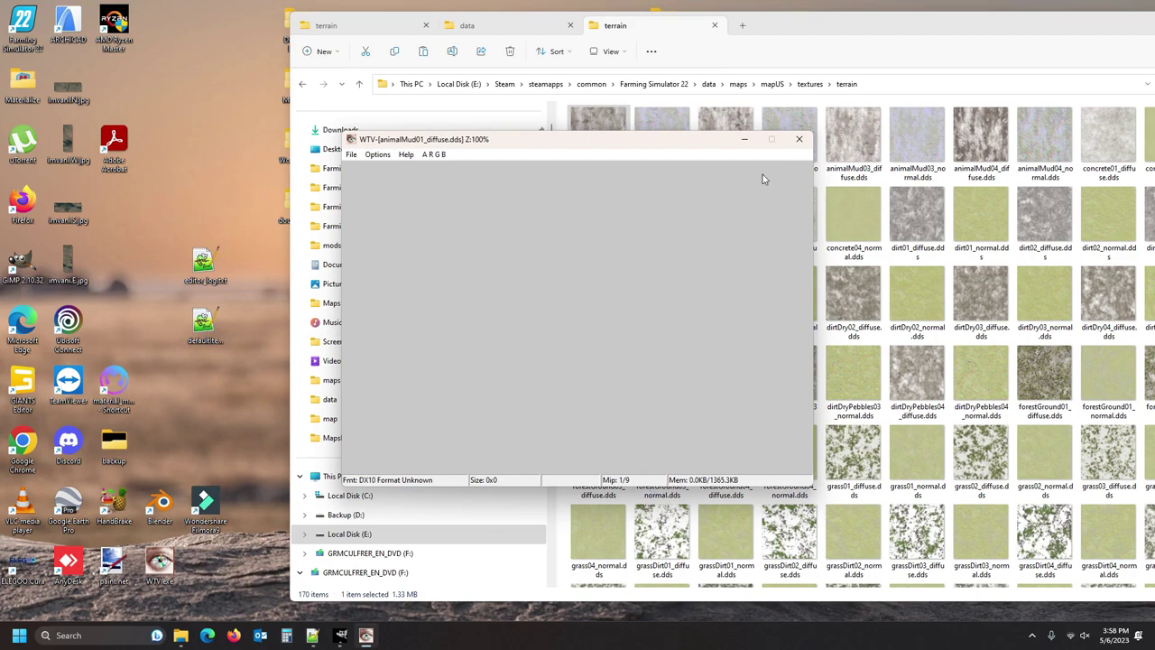
click(798, 139)
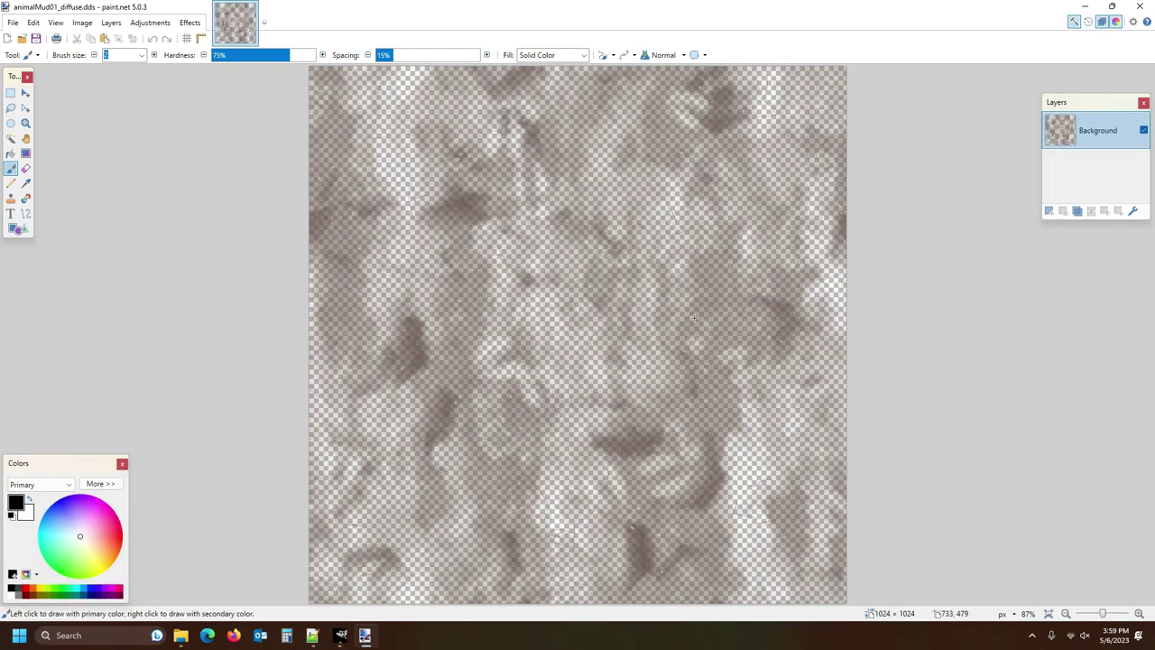
click(1139, 7)
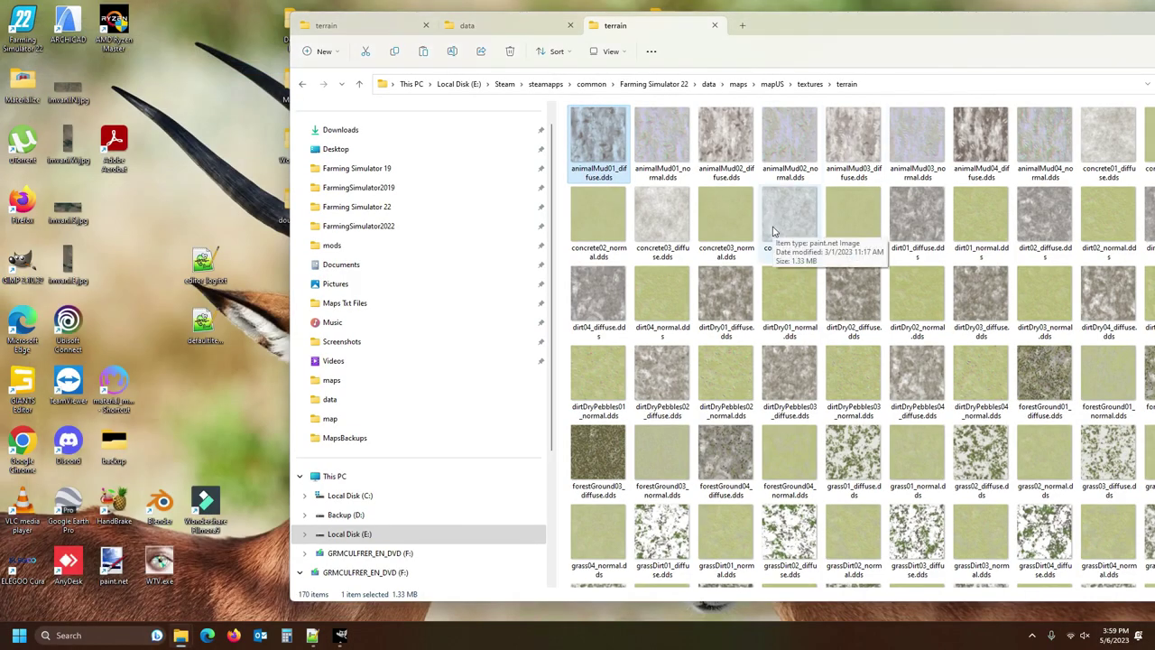
- Examine the painted areas of roughDirtBrAlt01_weight.png from the NevadaSA data folder in paint.net
click(518, 33)
drag(960, 30, 713, 30)
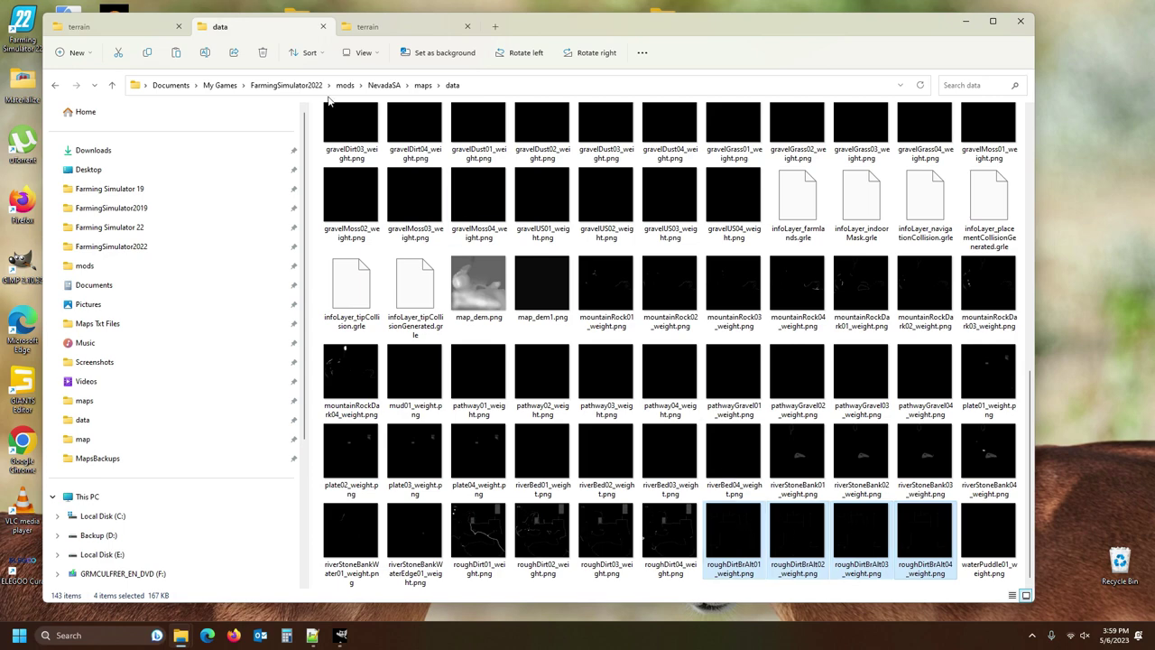
double_click(725, 527)
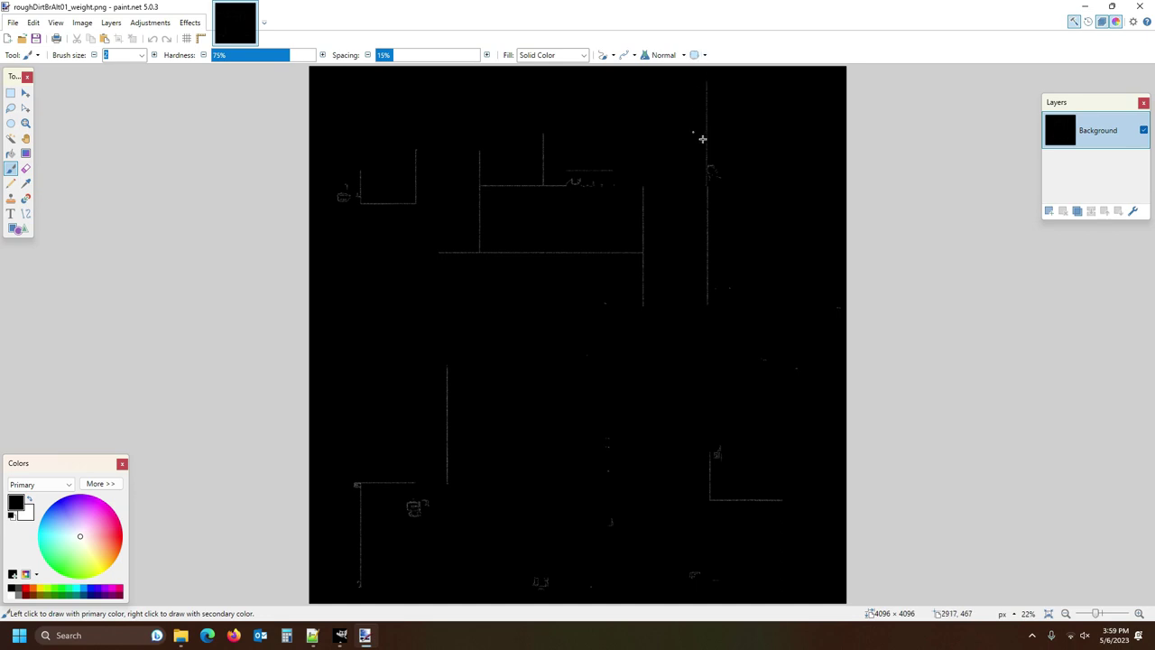
click(1144, 7)
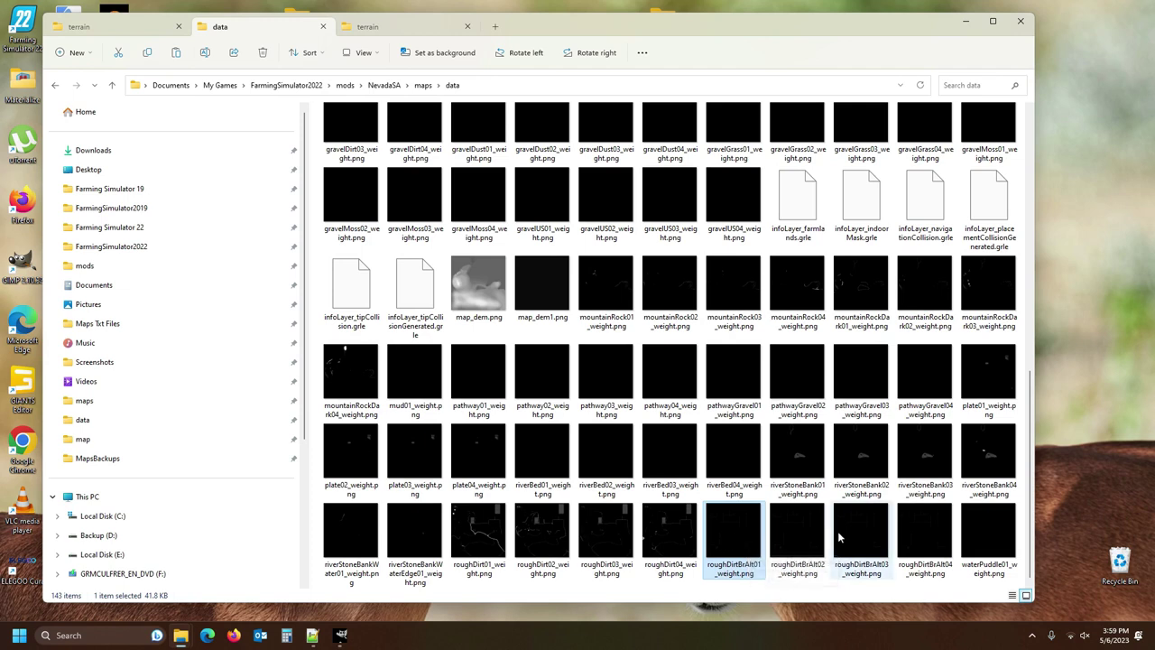
double_click(746, 540)
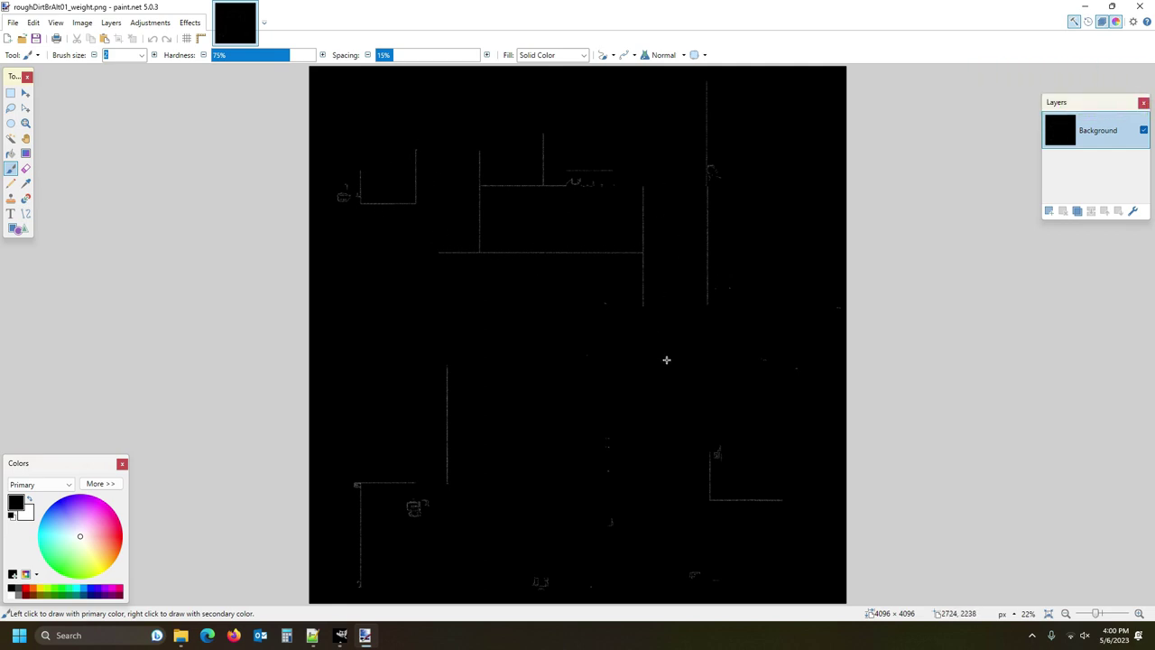
click(1144, 6)
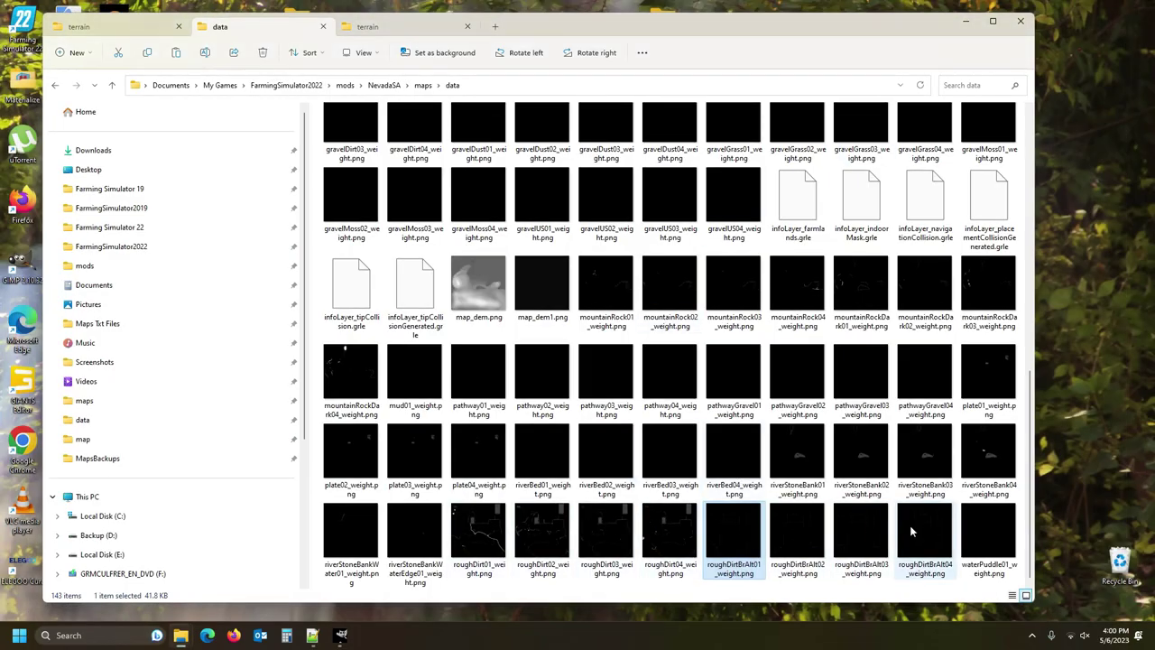
- Compare the base game's mapUS terrain textures with the roughDirtBrAlt diffuse and normal textures in the Nevada_converted terrain folder
click(984, 538)
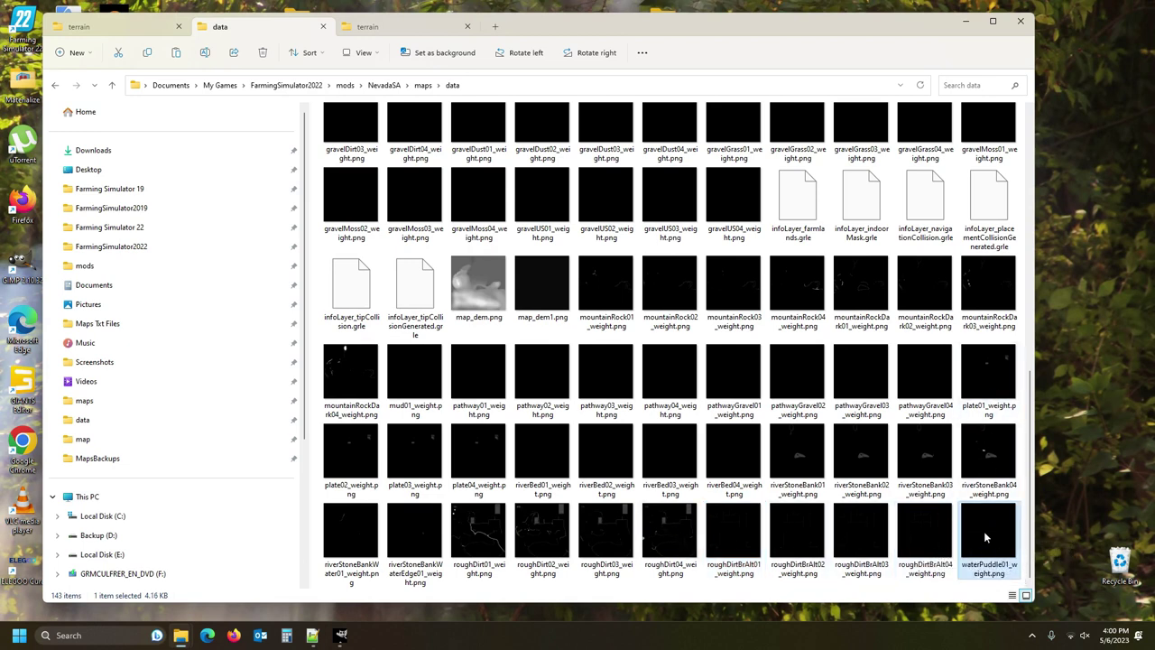
mouse_move(737, 542)
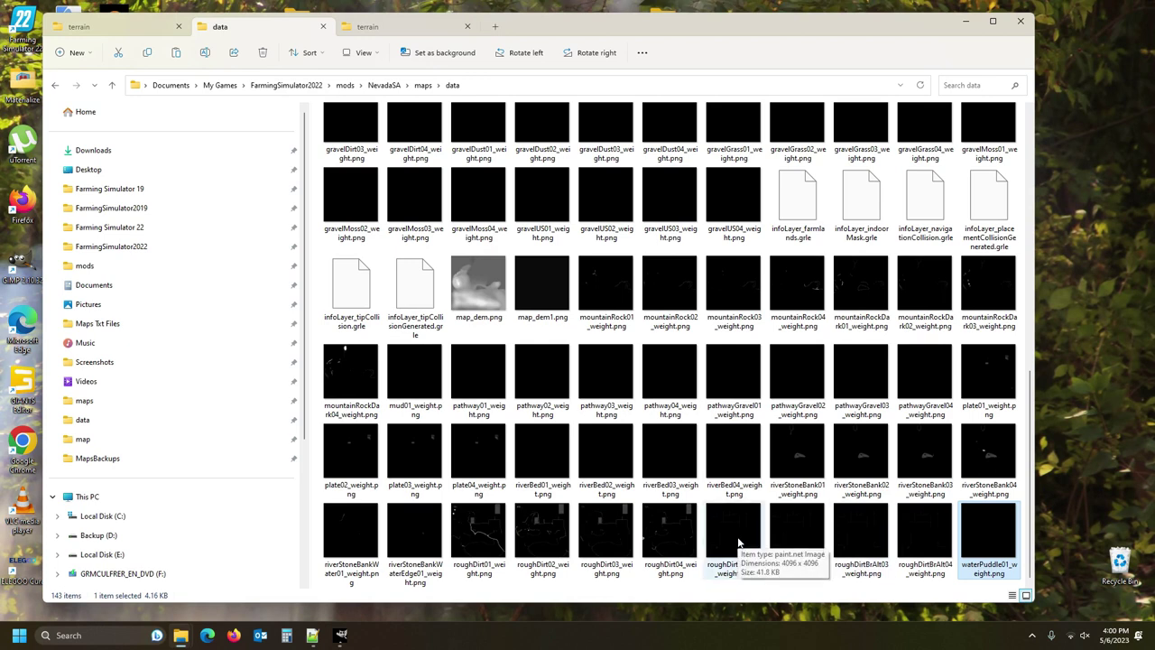
click(402, 28)
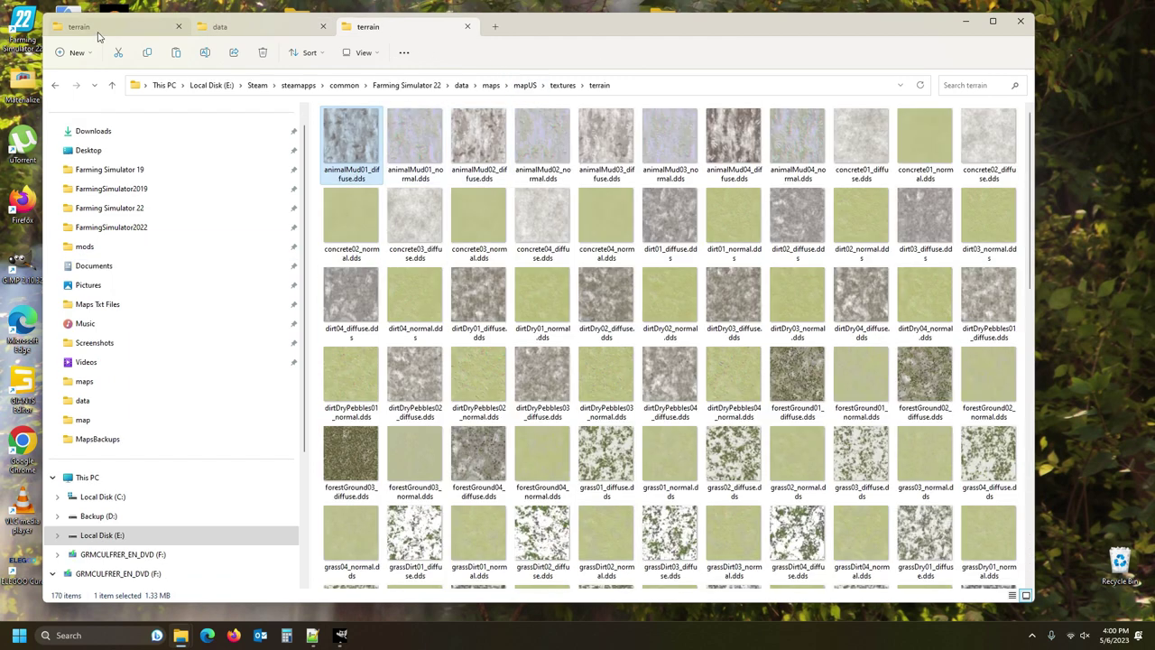
click(99, 27)
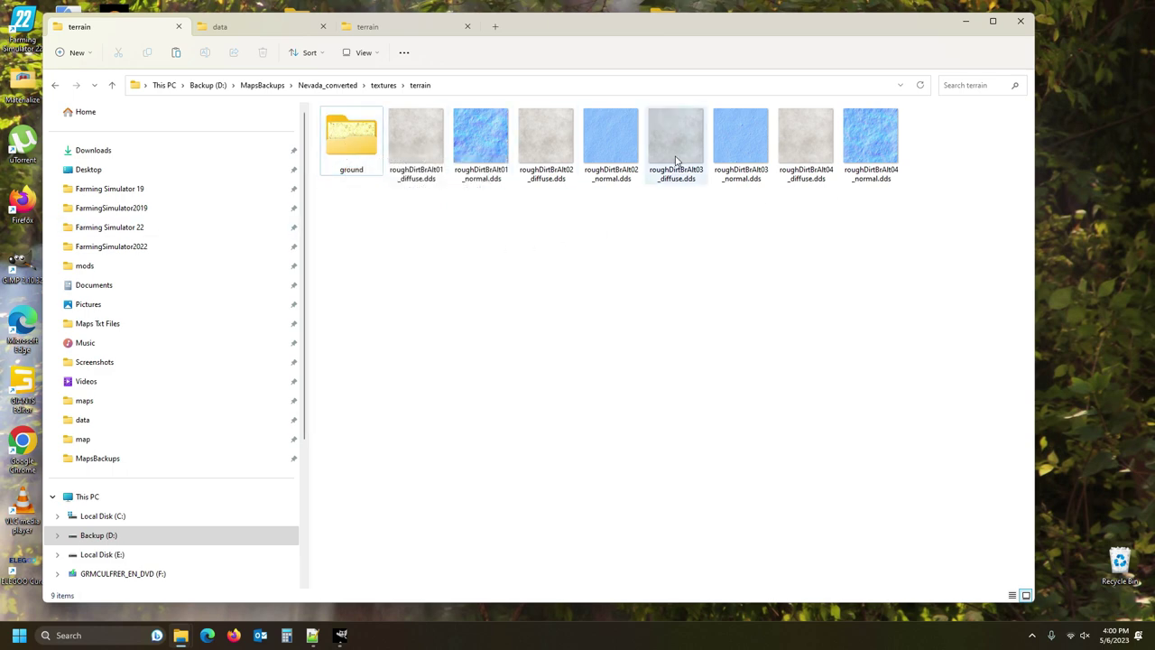
click(404, 148)
click(466, 147)
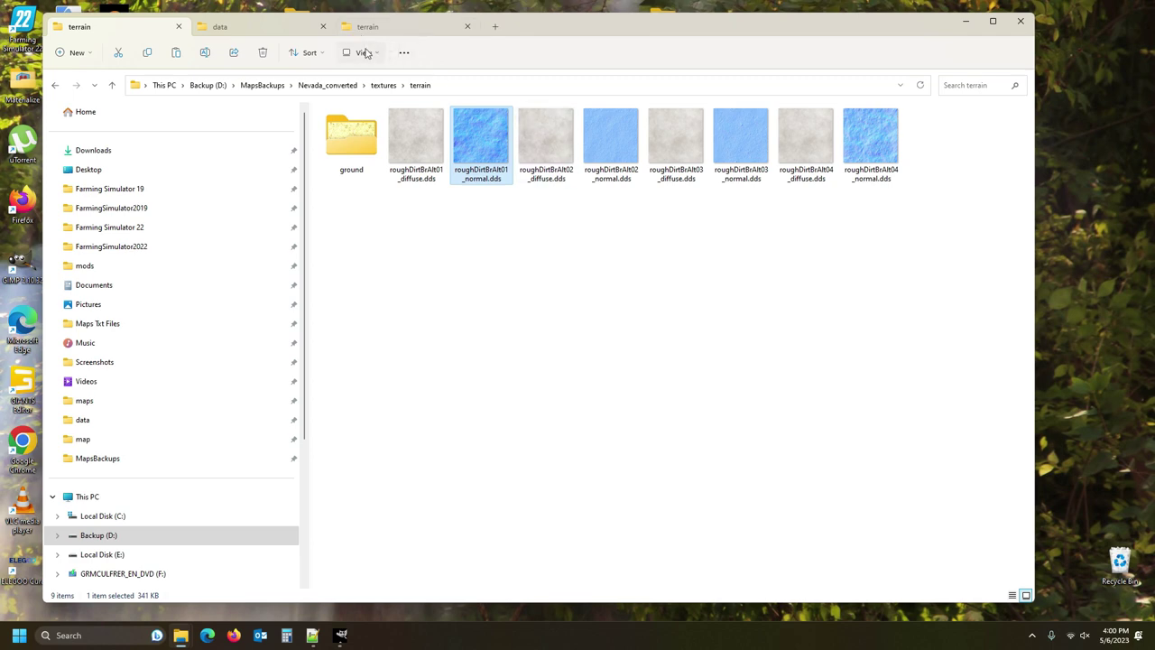
- Delete the four roughDirtBrAlt weight maps, 01 to 04, from the NevadaSA maps/data folder
click(237, 27)
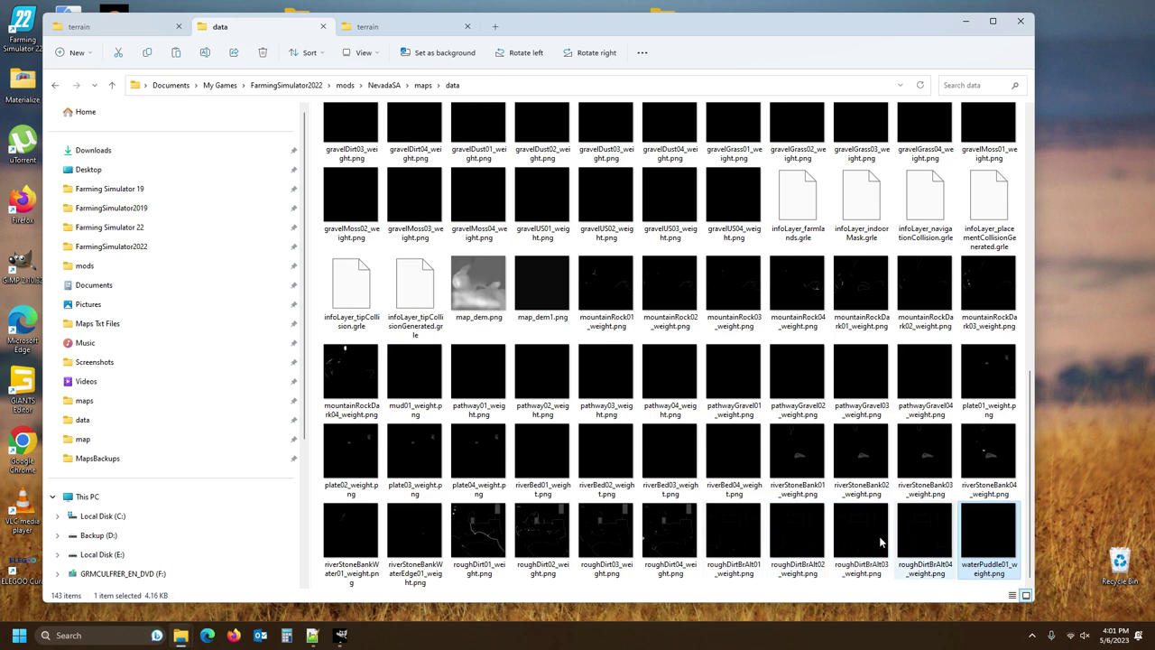
click(721, 534)
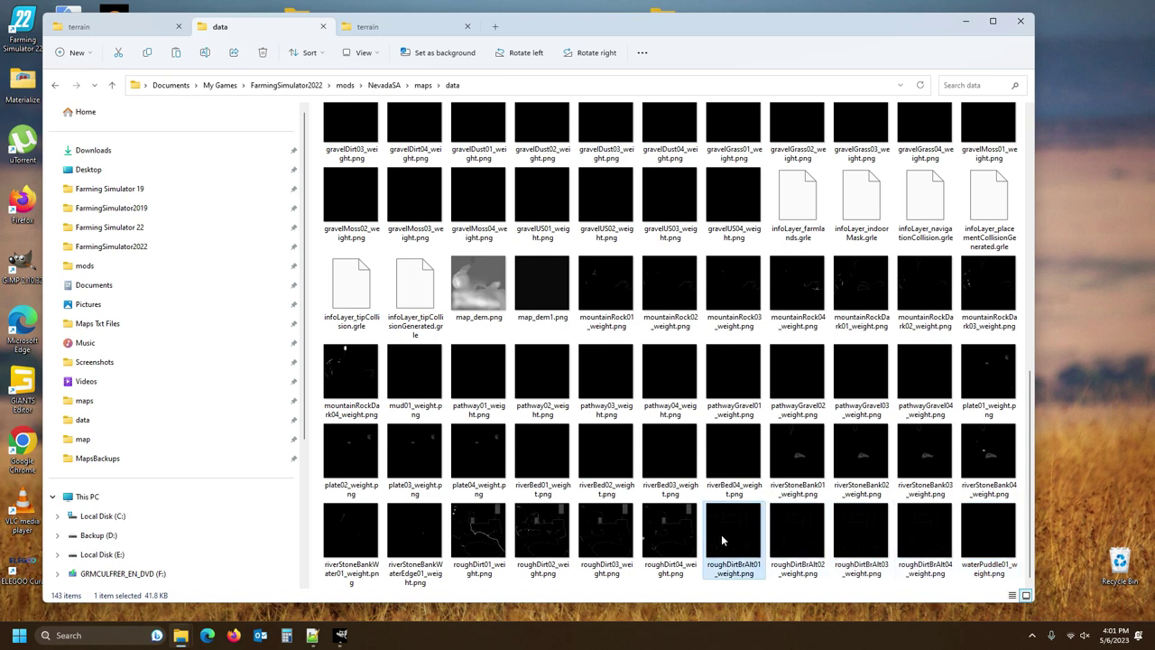
shift+click(911, 556)
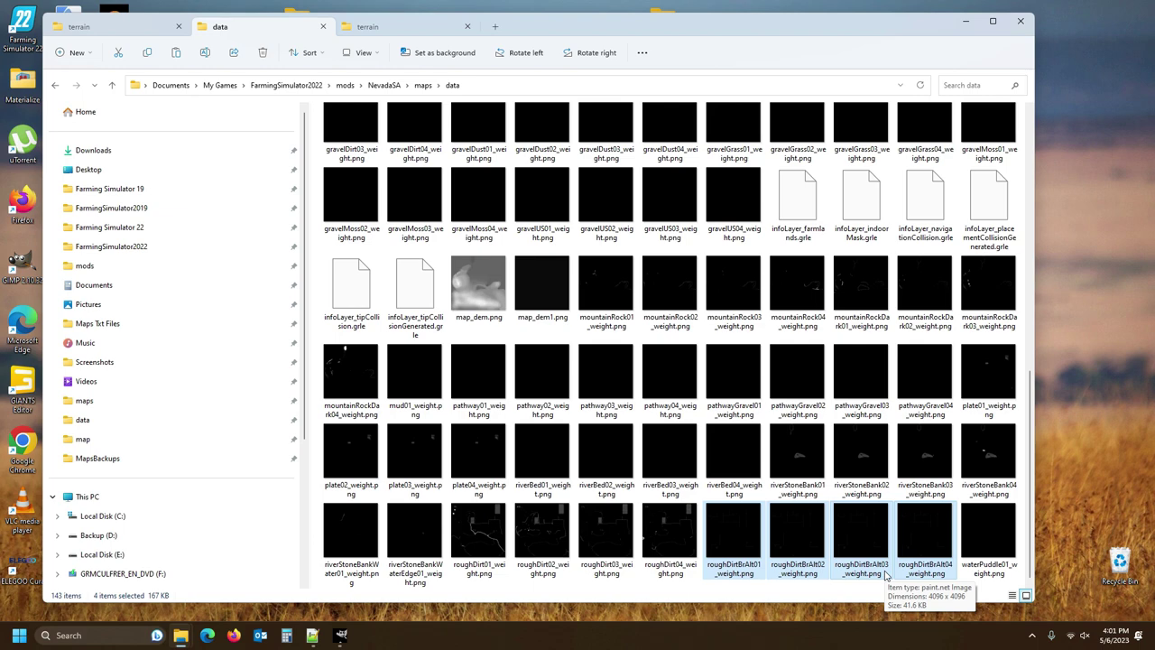
key(Delete)
- Go to the Nevada_converted map folder and examine waterPuddle01_weight.png in paint.net
click(118, 27)
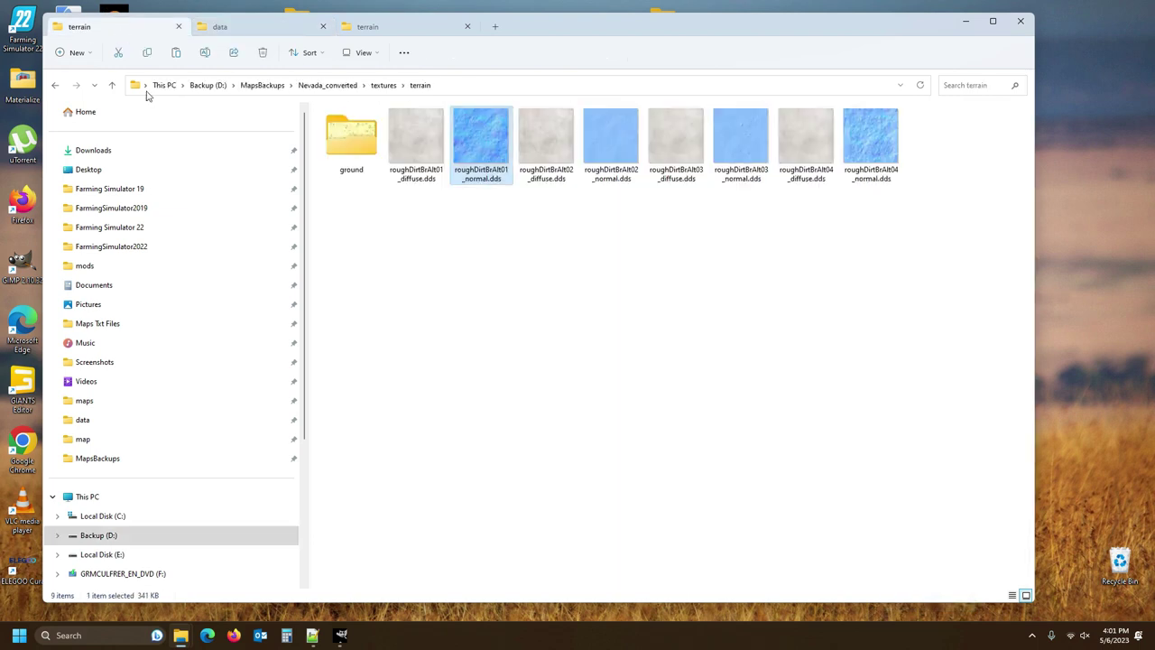
click(384, 85)
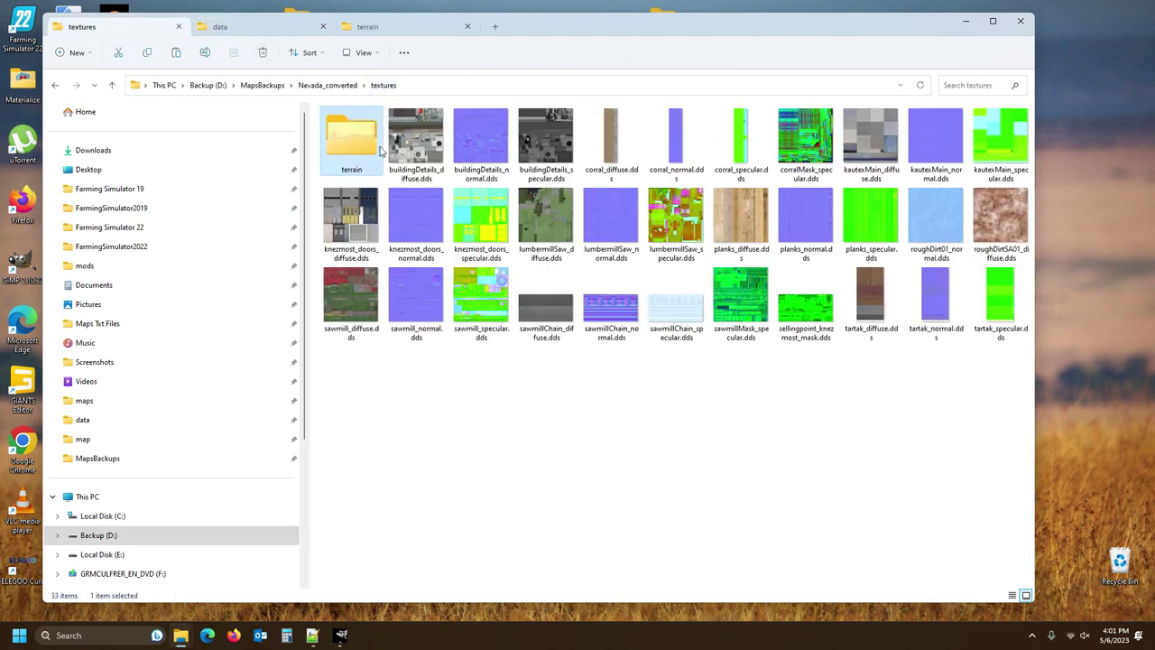
click(328, 86)
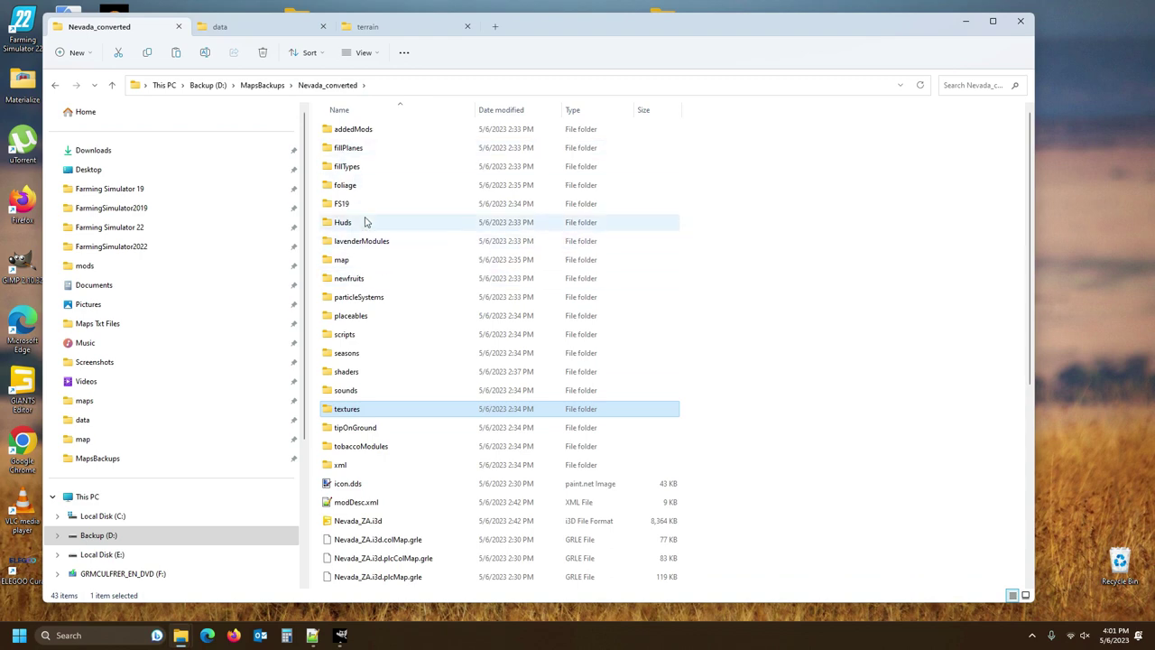
double_click(365, 261)
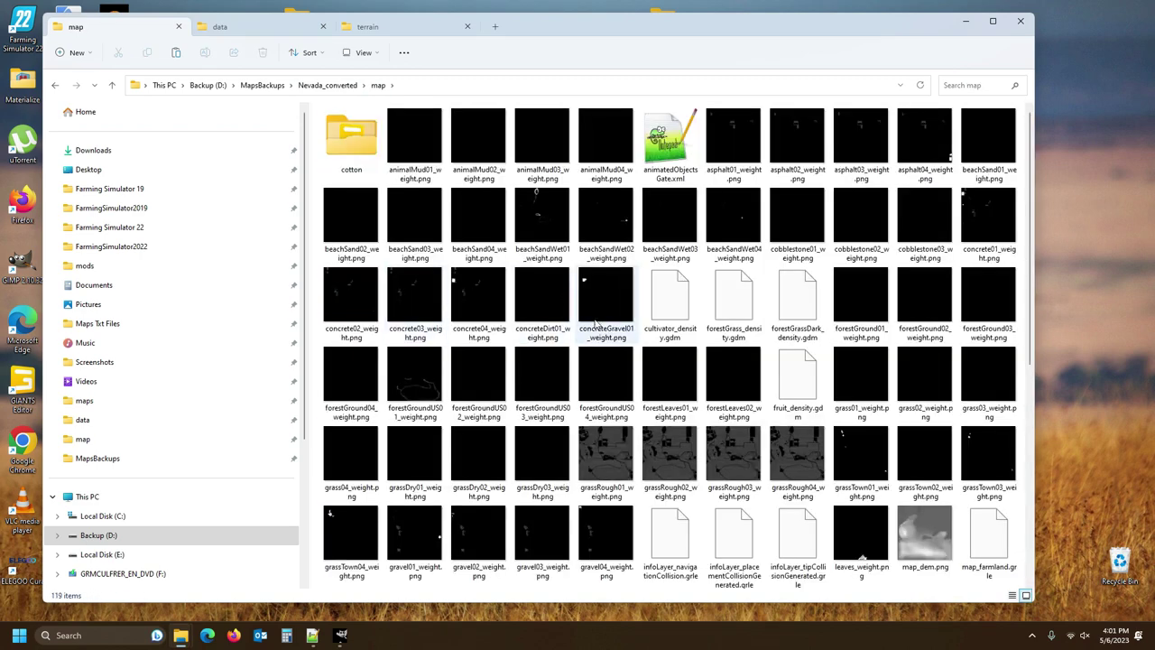
scroll(601, 372, down, 5)
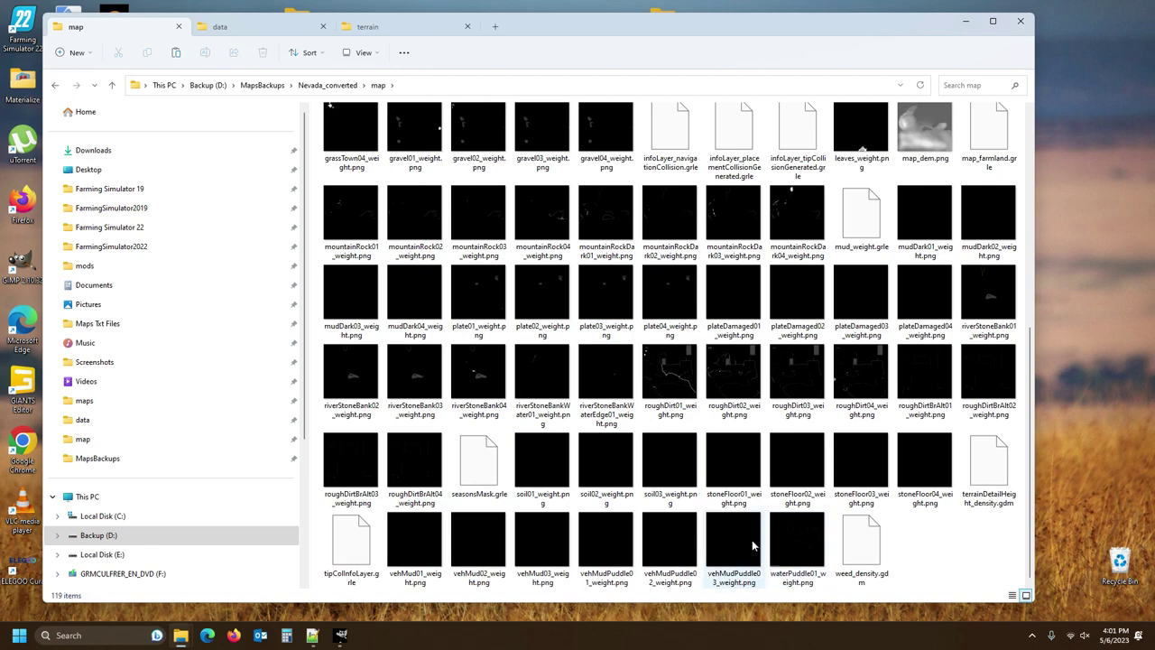
double_click(799, 546)
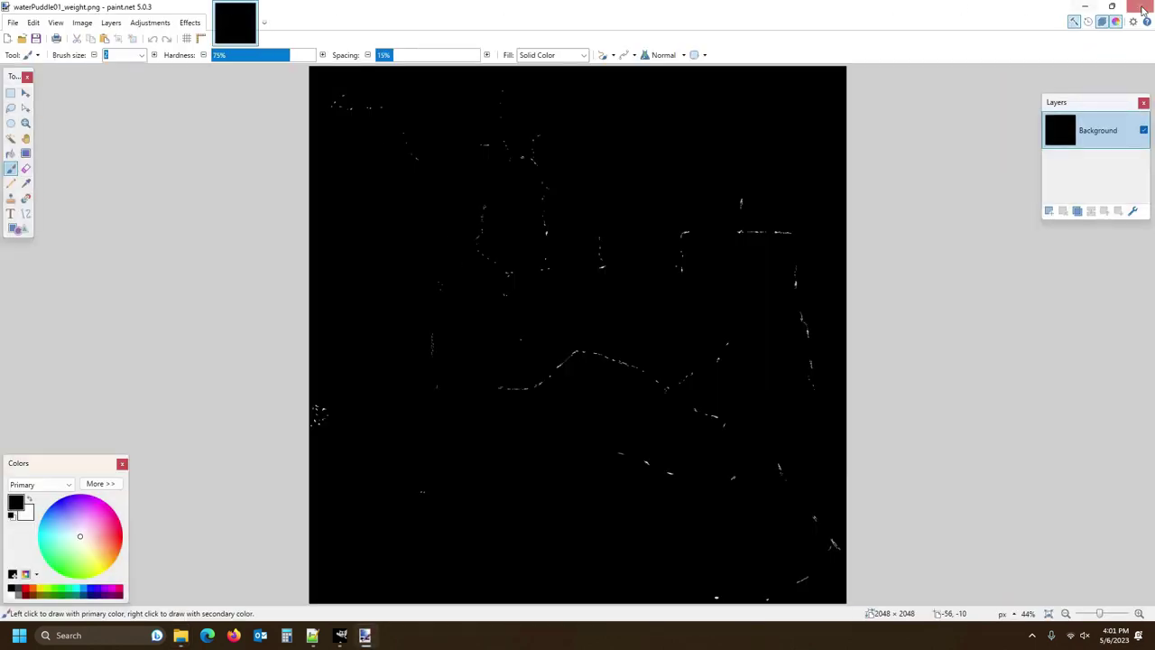
click(1143, 8)
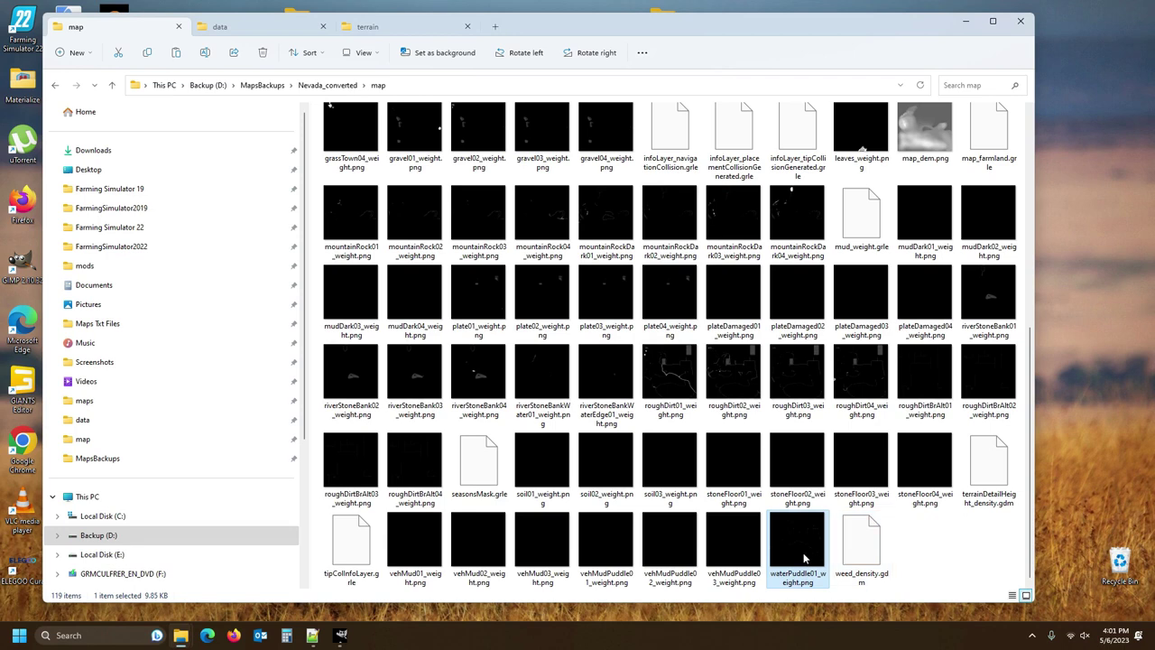
- Copy the converted waterPuddle01_weight.png into the NevadaSA maps/data folder, replacing the existing file
click(241, 29)
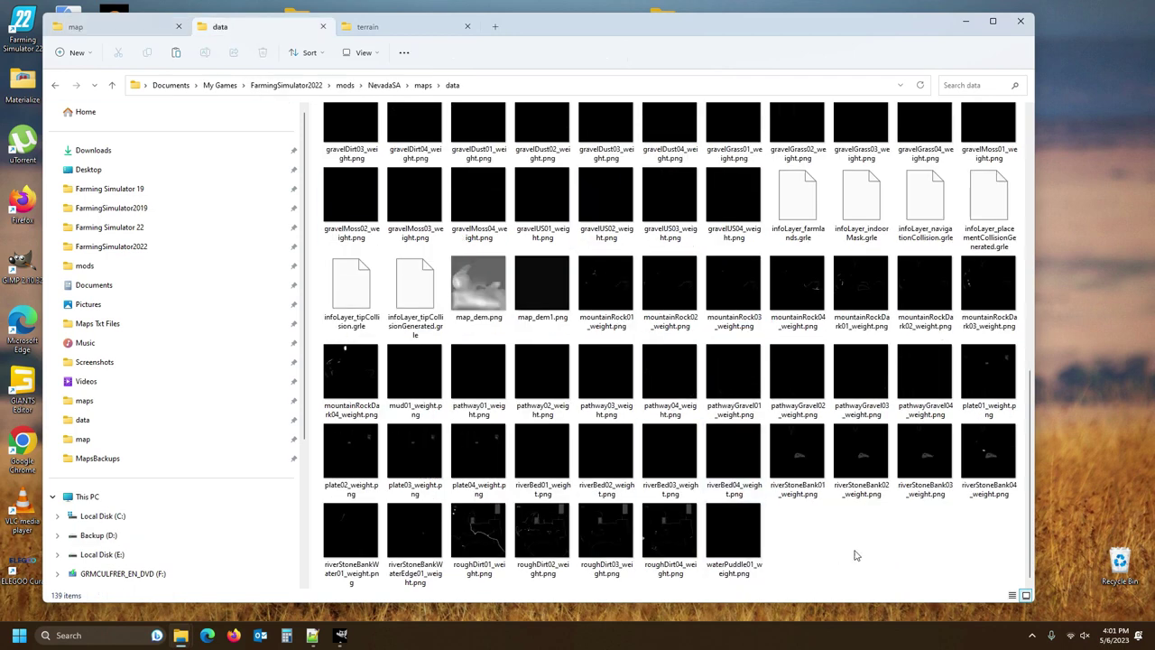
key(ctrl+v)
click(539, 232)
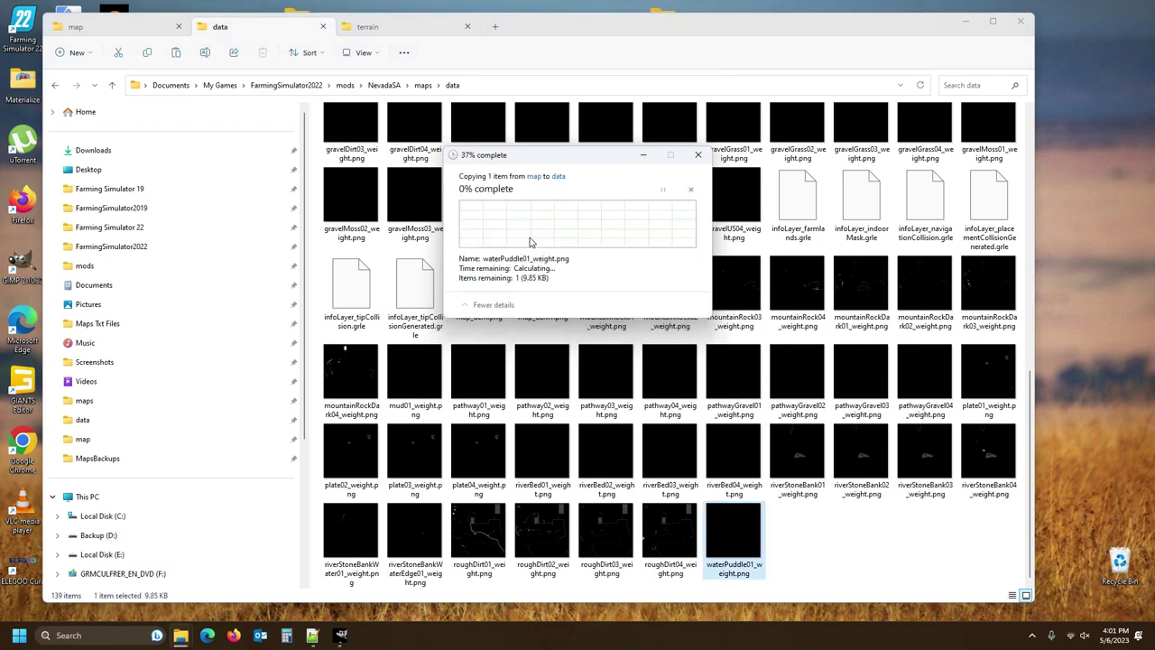
click(818, 560)
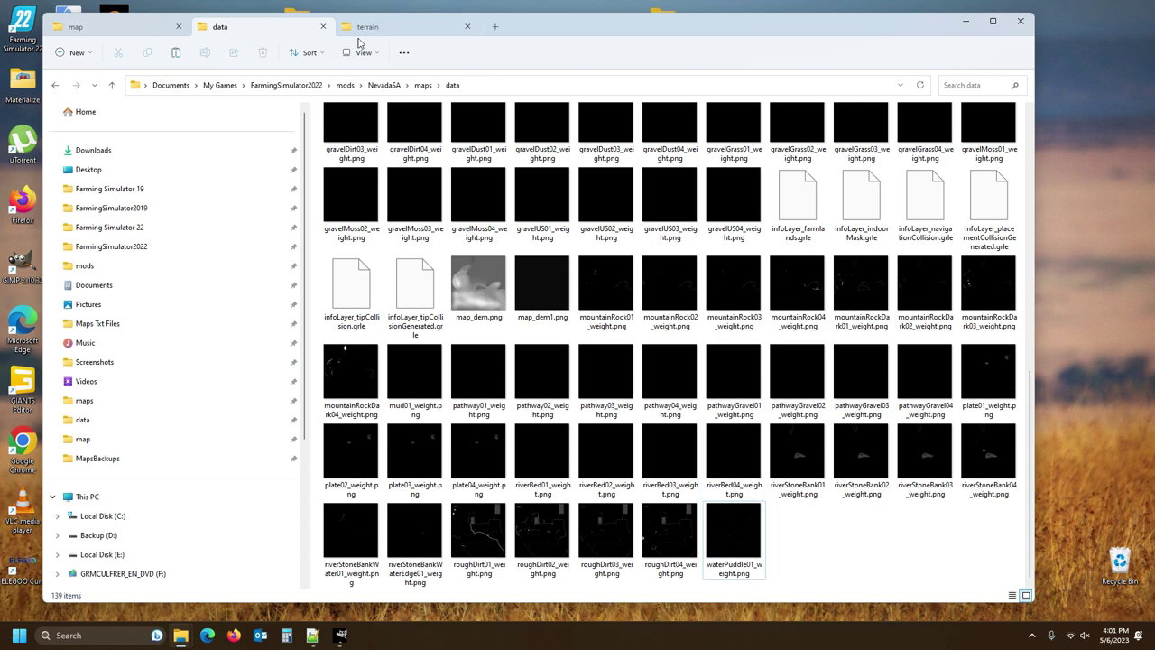
mouse_move(334, 395)
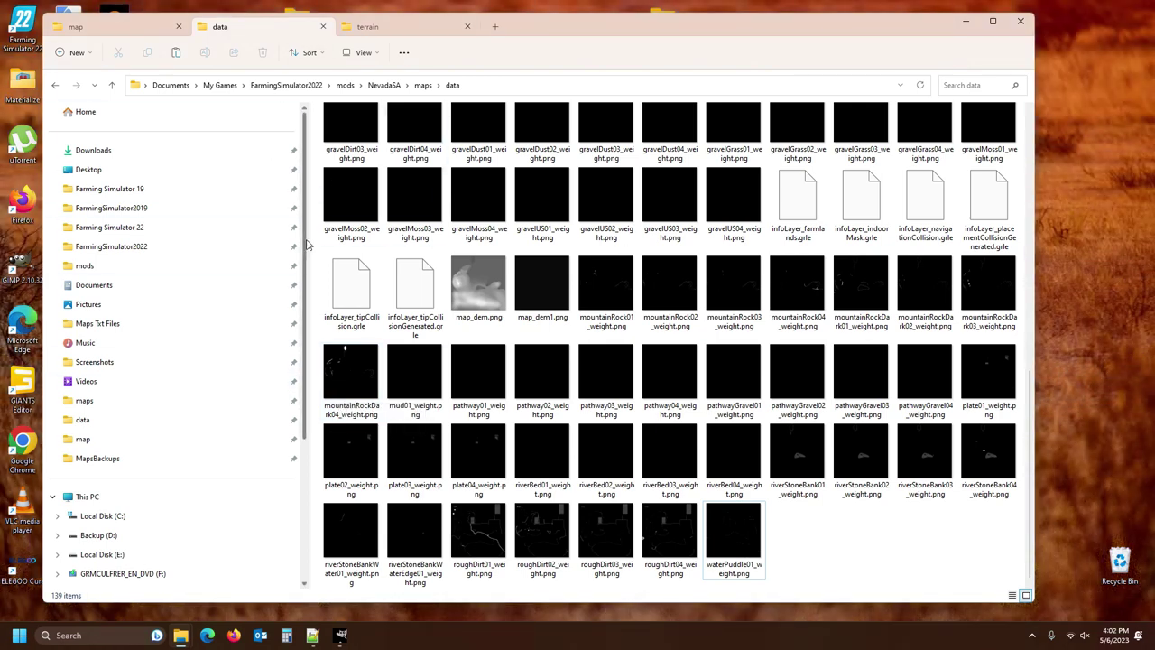
- Review the terrain layers and the weight map file entries at the start of map.i3d in Notepad++
click(312, 634)
scroll(270, 275, up, 4)
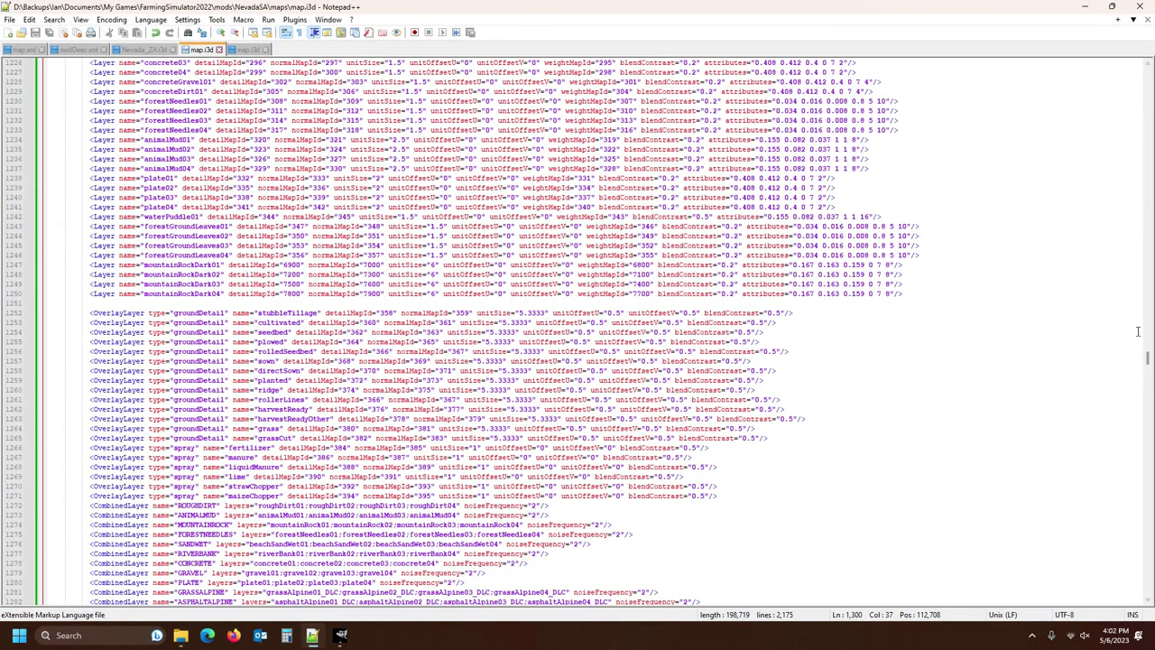
drag(1148, 358, 1146, 65)
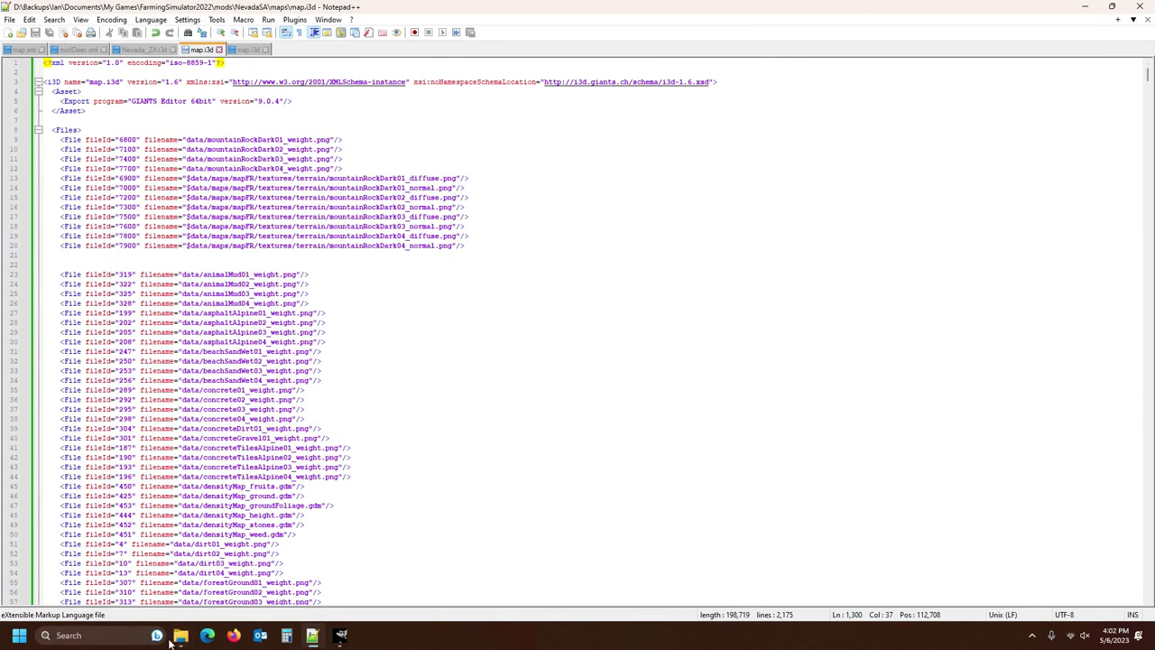
- Open map.i3d from the NevadaSA maps folder in GIANTS Editor version 9.0.4
mouse_move(179, 636)
click(124, 535)
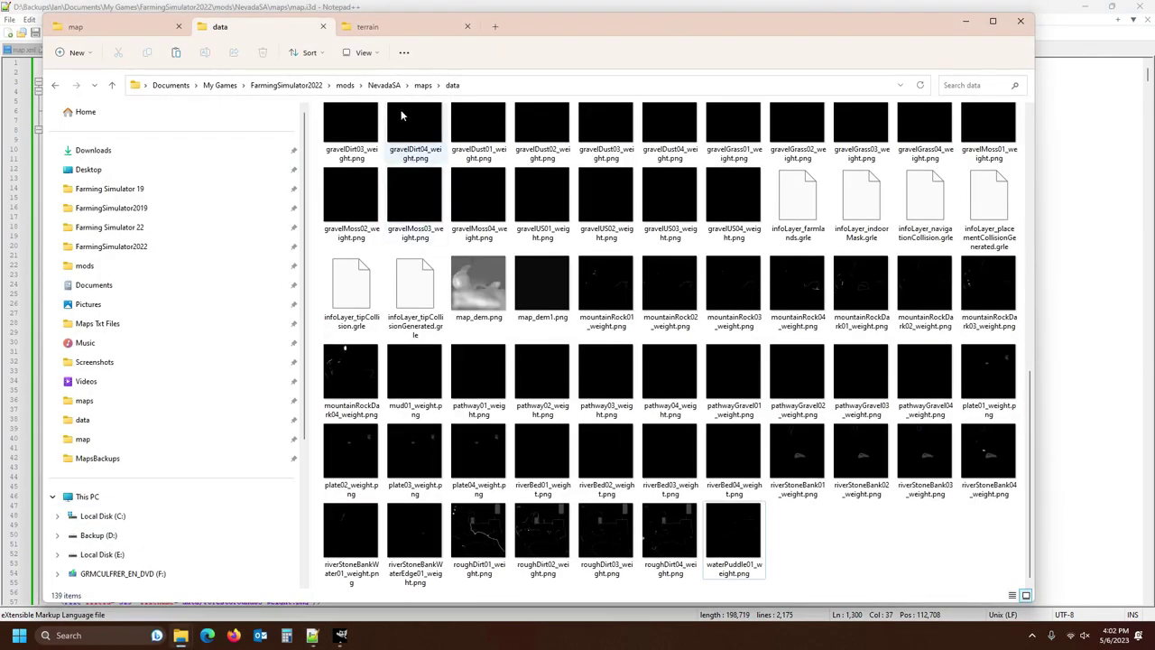
click(423, 85)
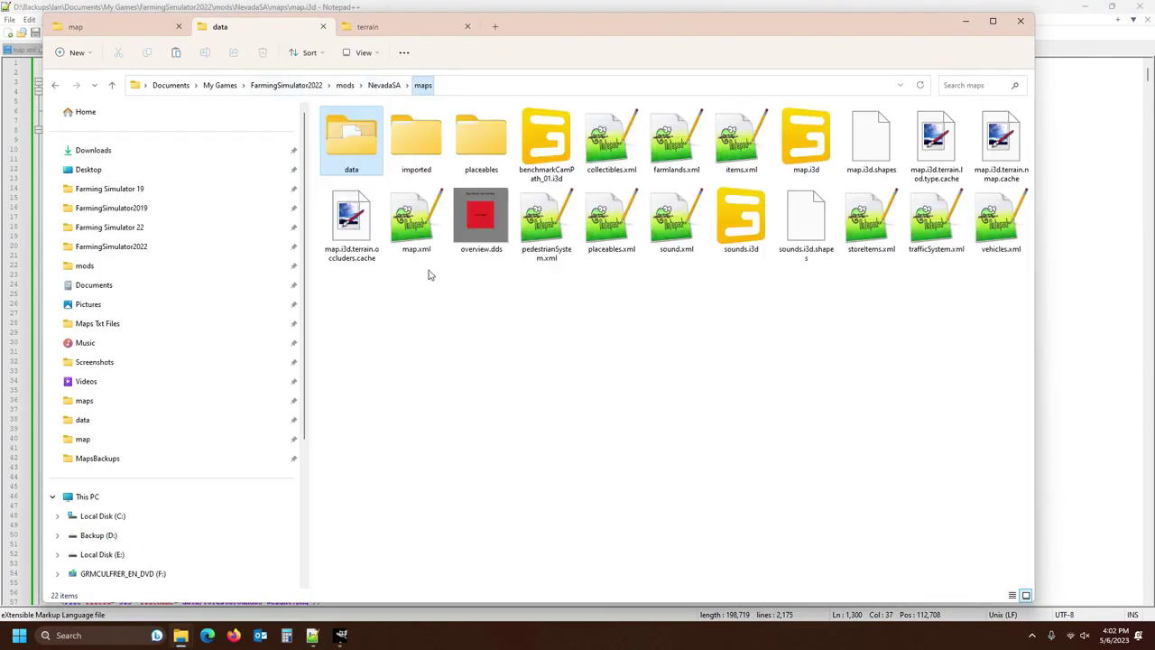
double_click(806, 140)
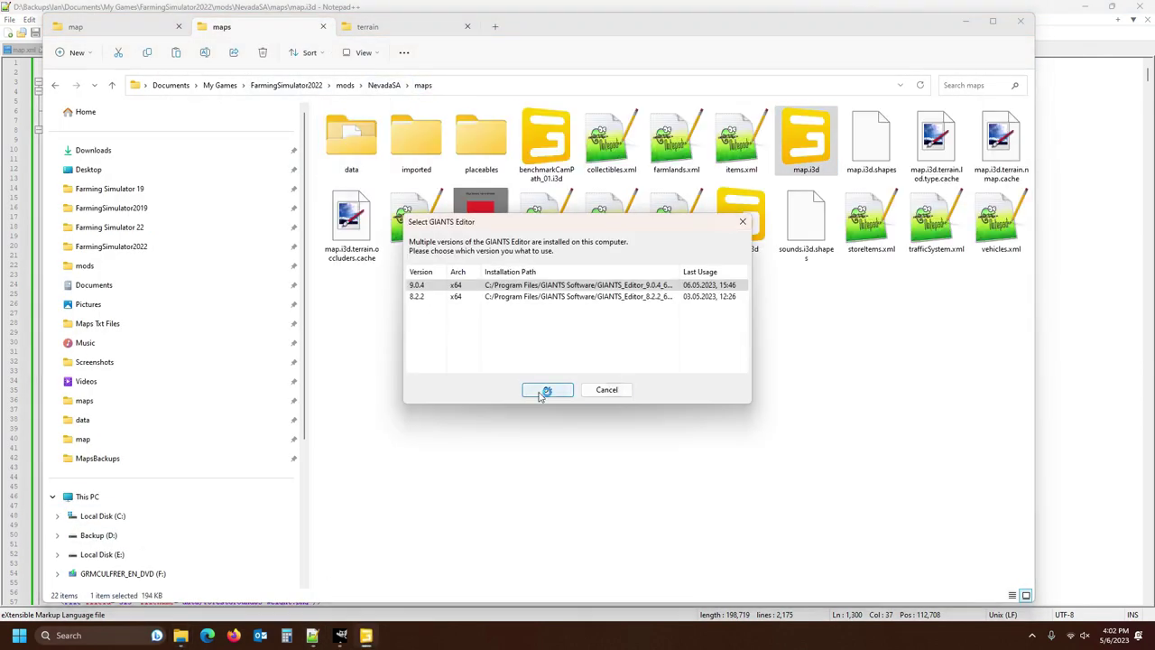
click(545, 390)
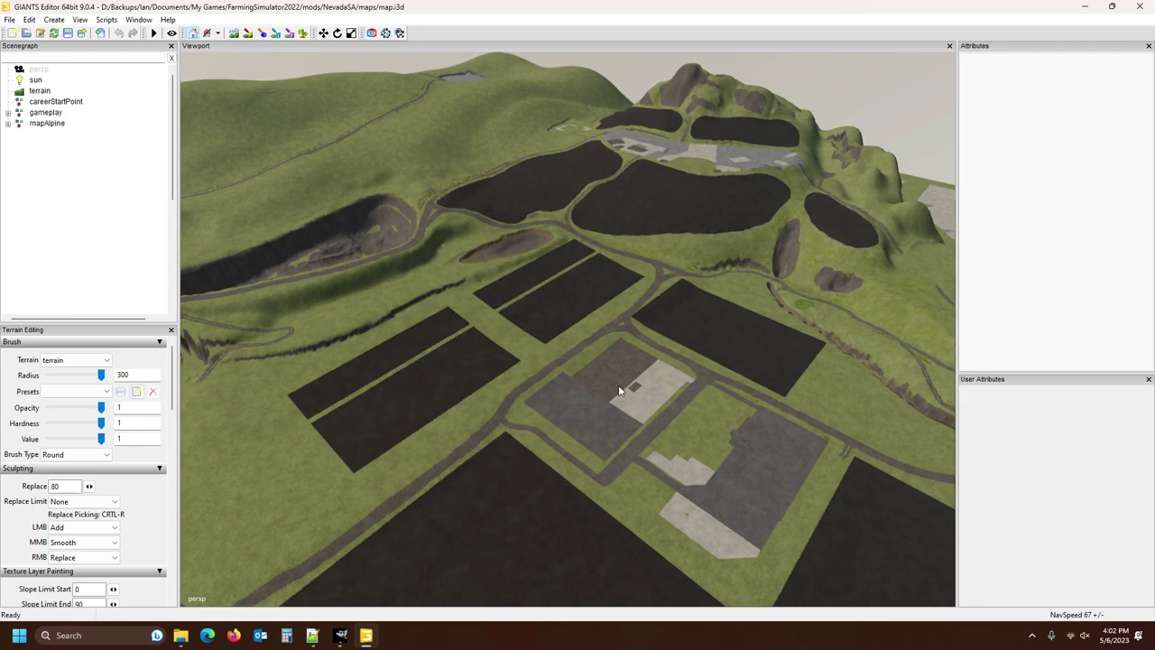
- Activate foliage painting beside the dirt road with a brush radius of about 0.65, and bring up the decoFoliage layer settings
scroll(709, 351, up, 10)
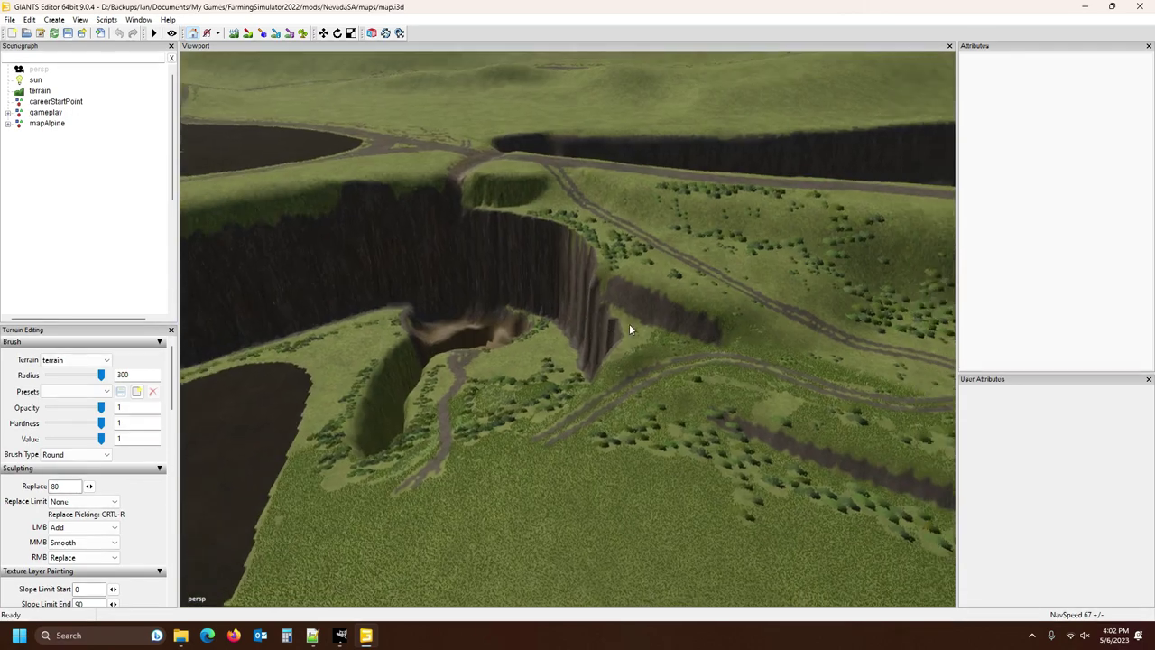
right_drag(629, 323, 536, 278)
scroll(840, 445, down, 5)
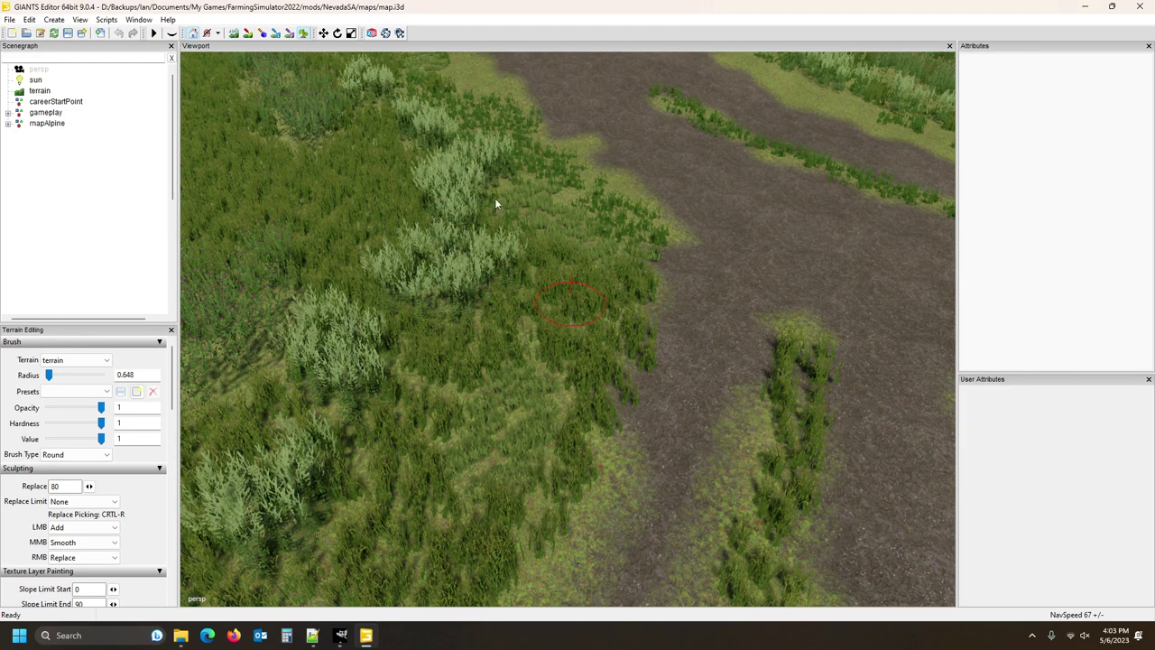
click(303, 34)
drag(172, 407, 188, 491)
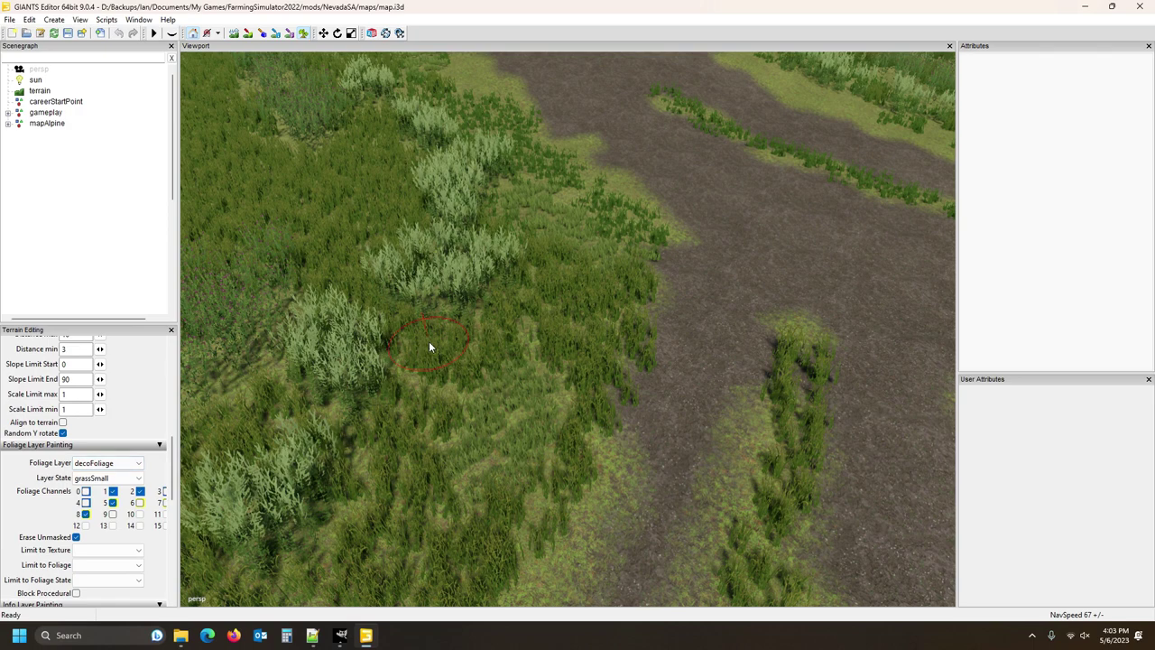